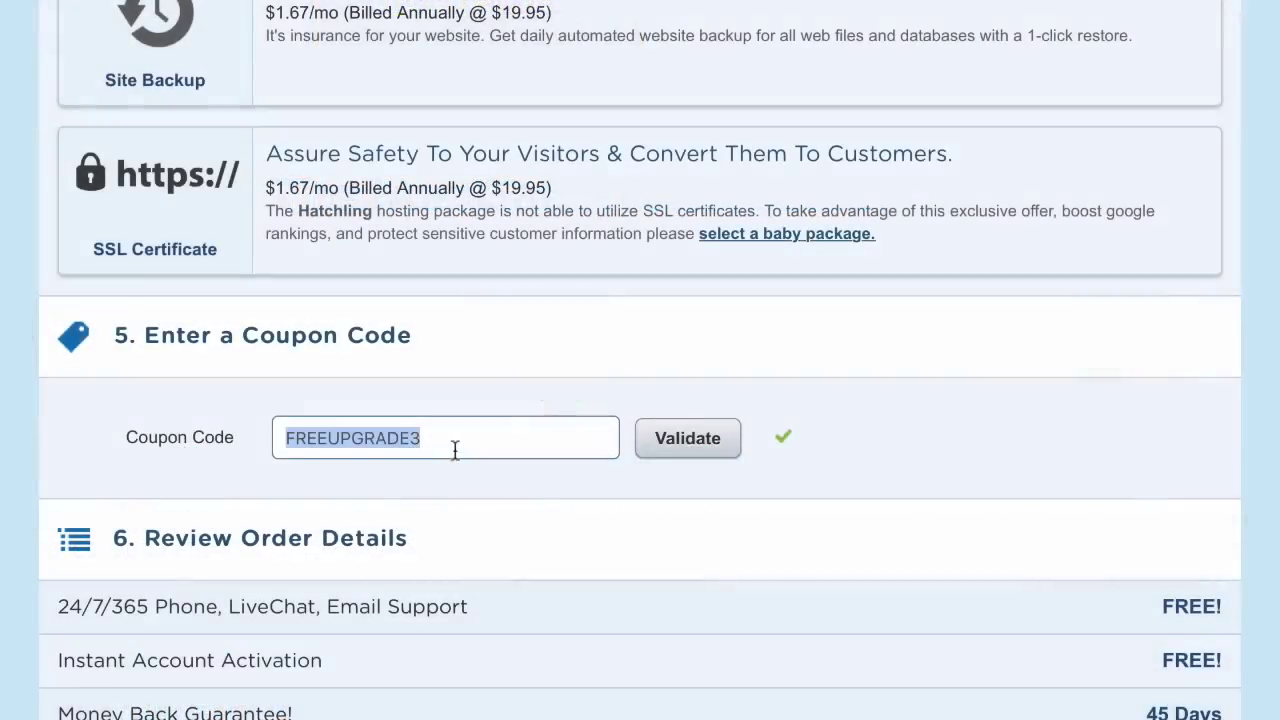
Start a hosting signup from the Get Started Now! offer on the HostGator homepage
text(wo)
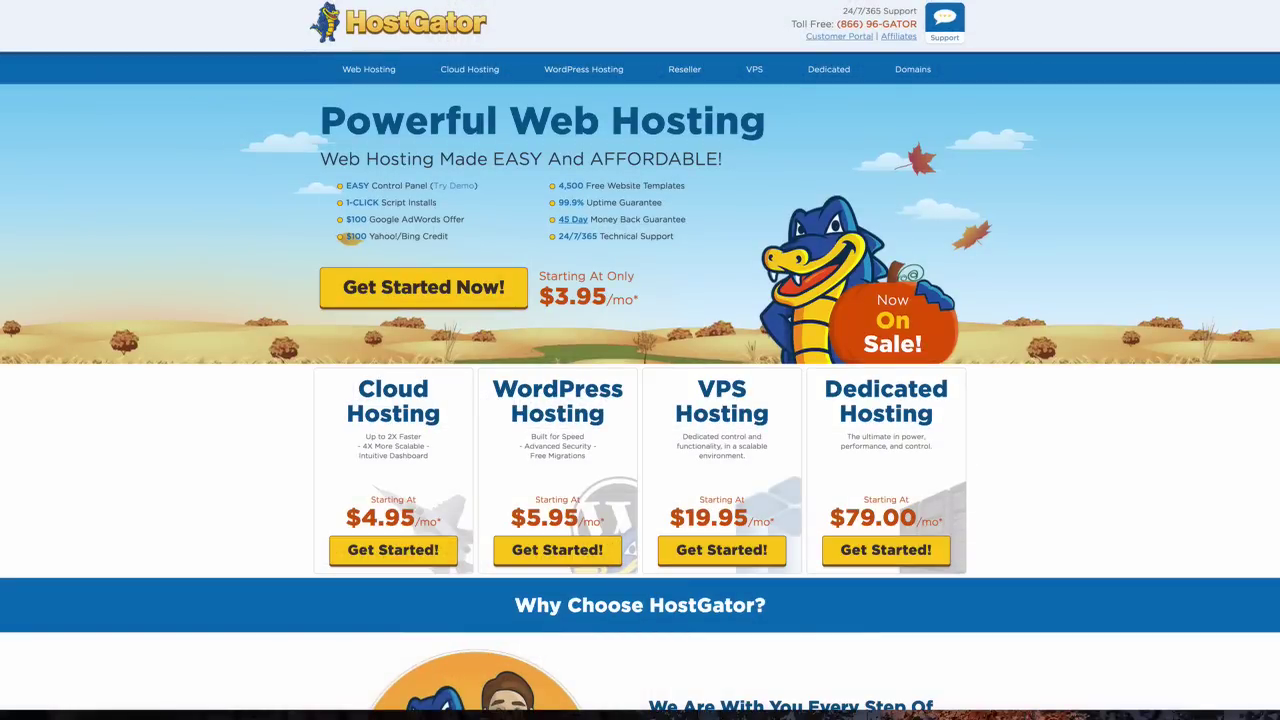
click(411, 289)
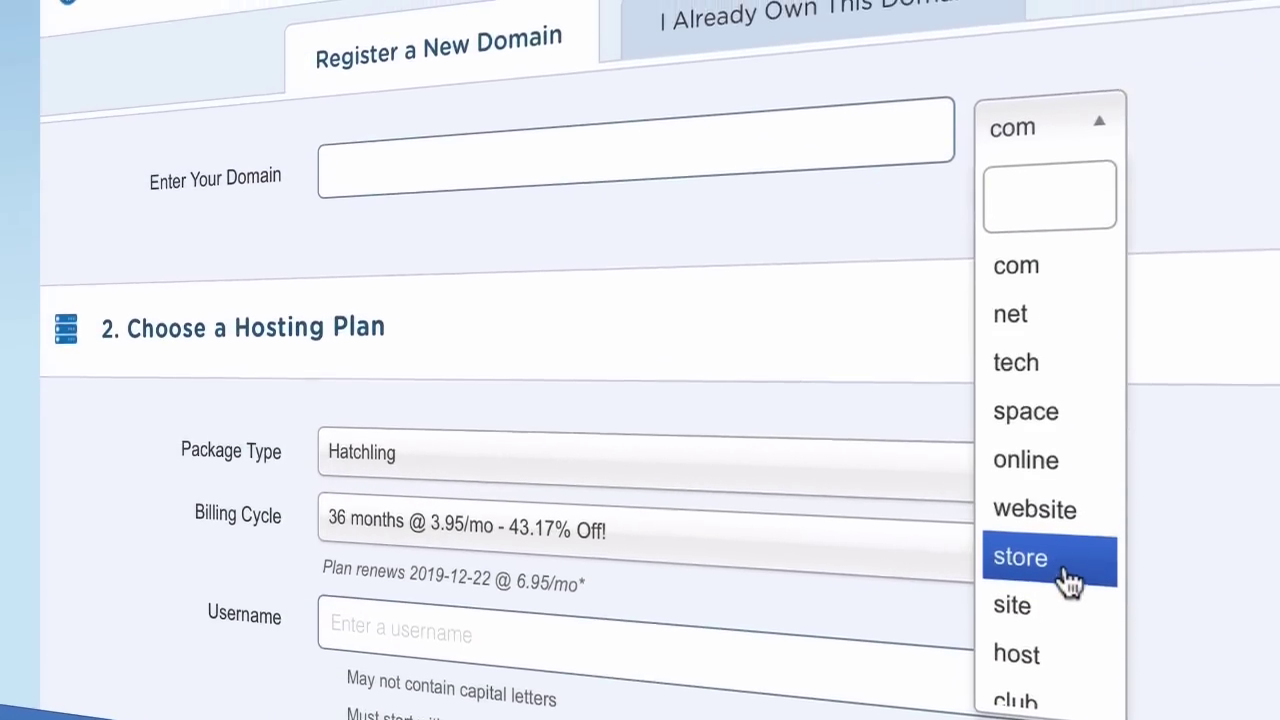
Enter websitesmadeeasydemo as a new .com domain on the order form
scroll(1066, 560, down, 3)
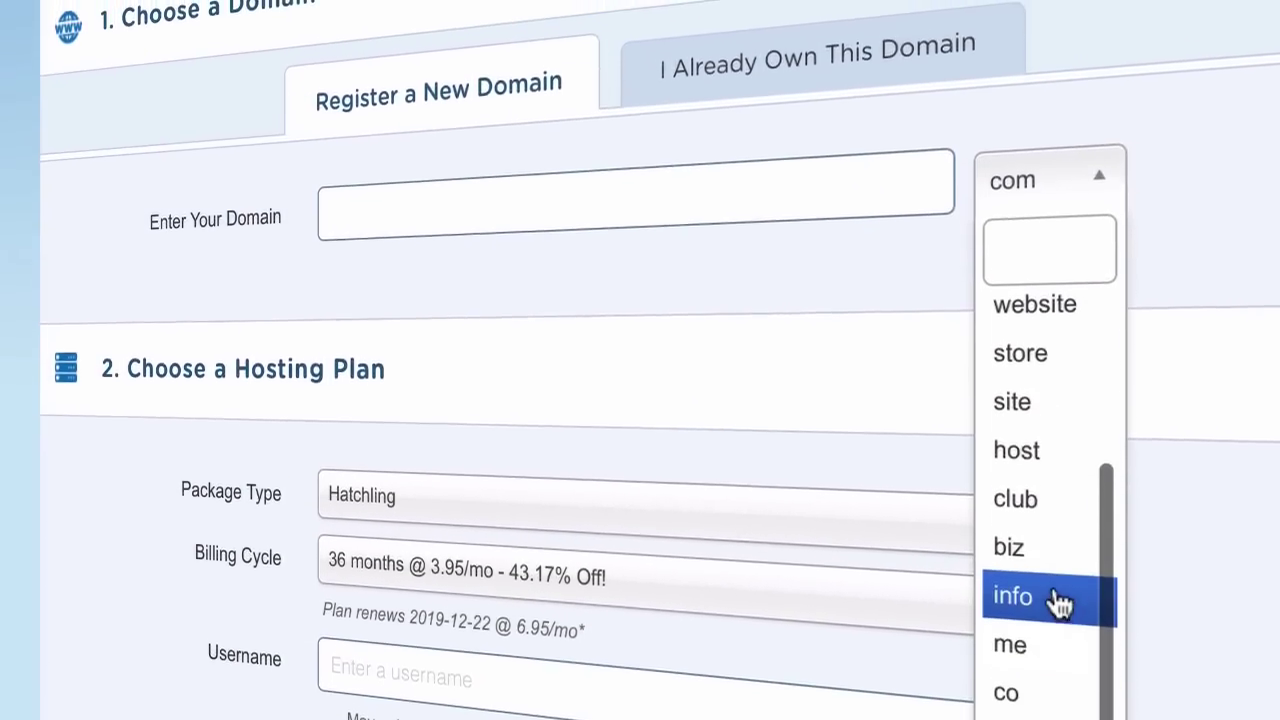
scroll(1063, 603, up, 3)
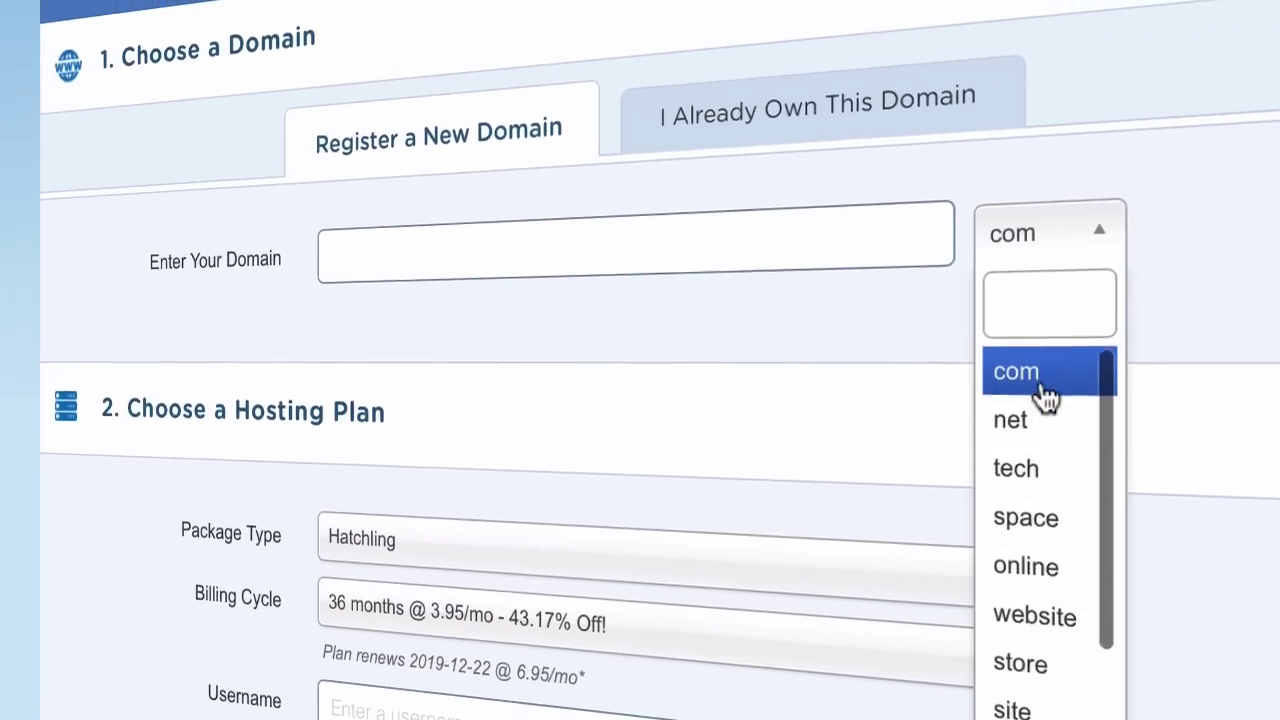
click(1040, 347)
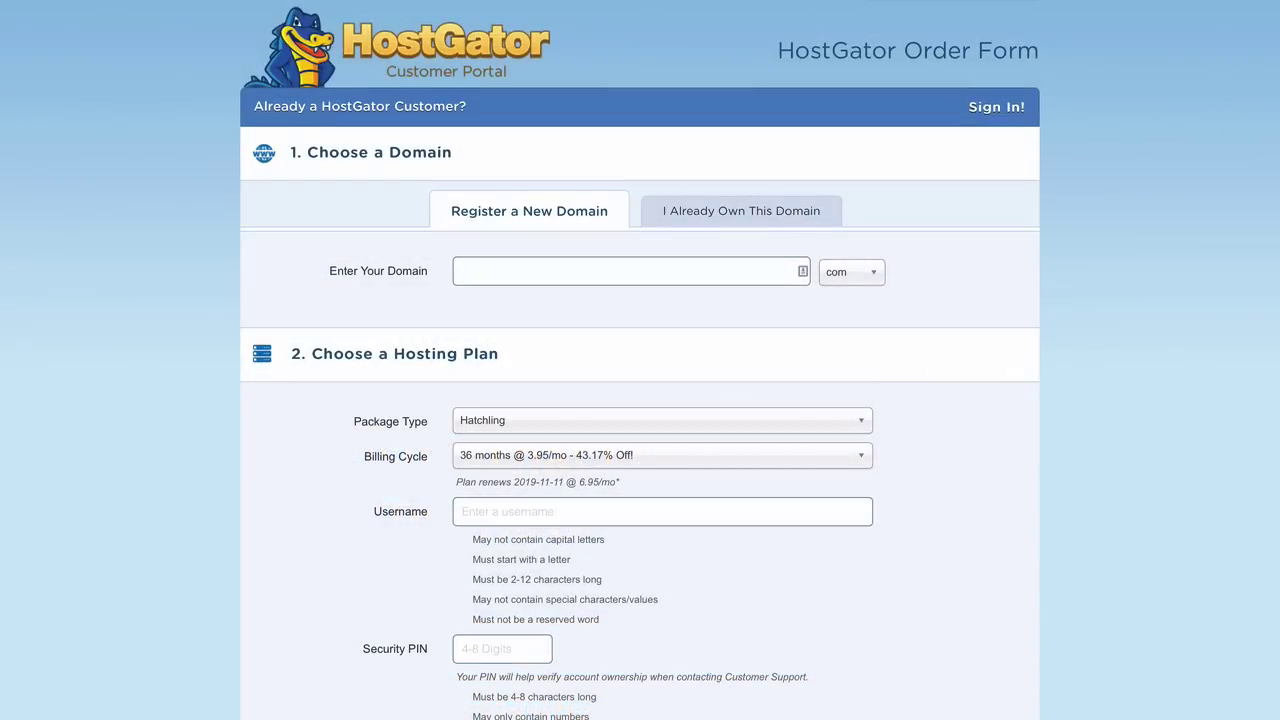
click(689, 262)
key(Down)
key(Return)
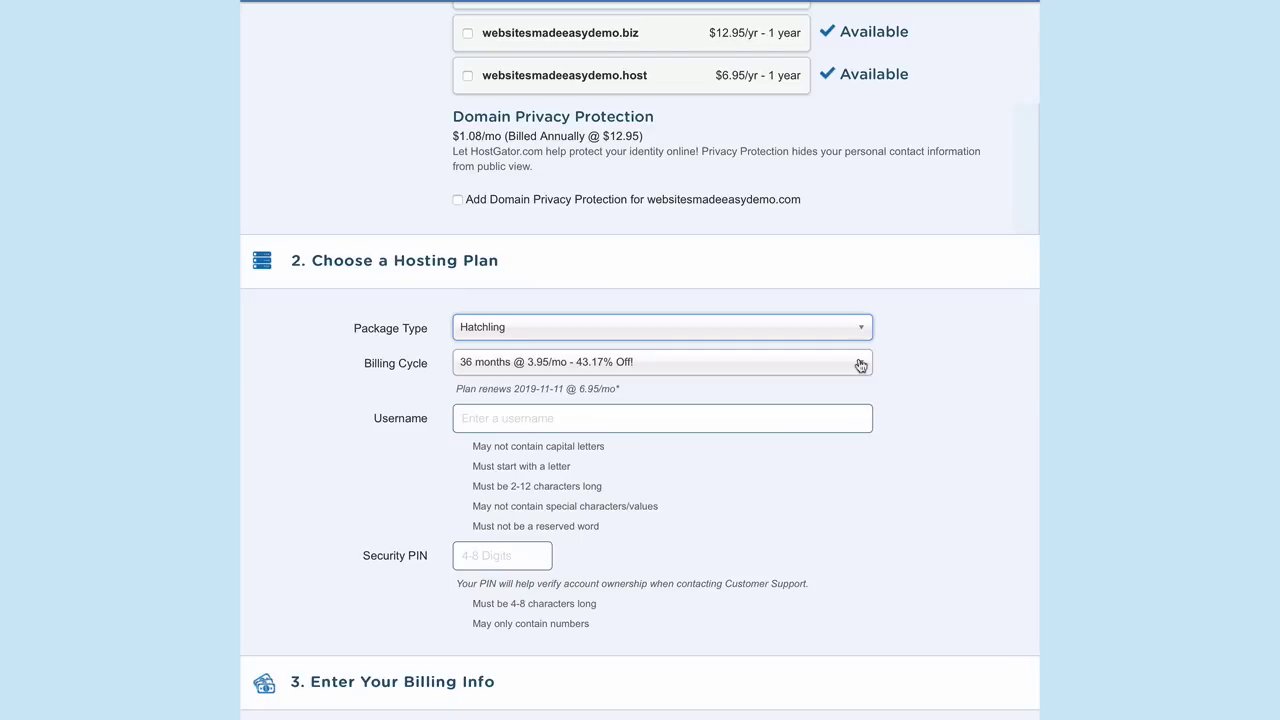
Choose the 12 months @ $5.95/mo billing cycle, then scroll down to the billing info
click(860, 366)
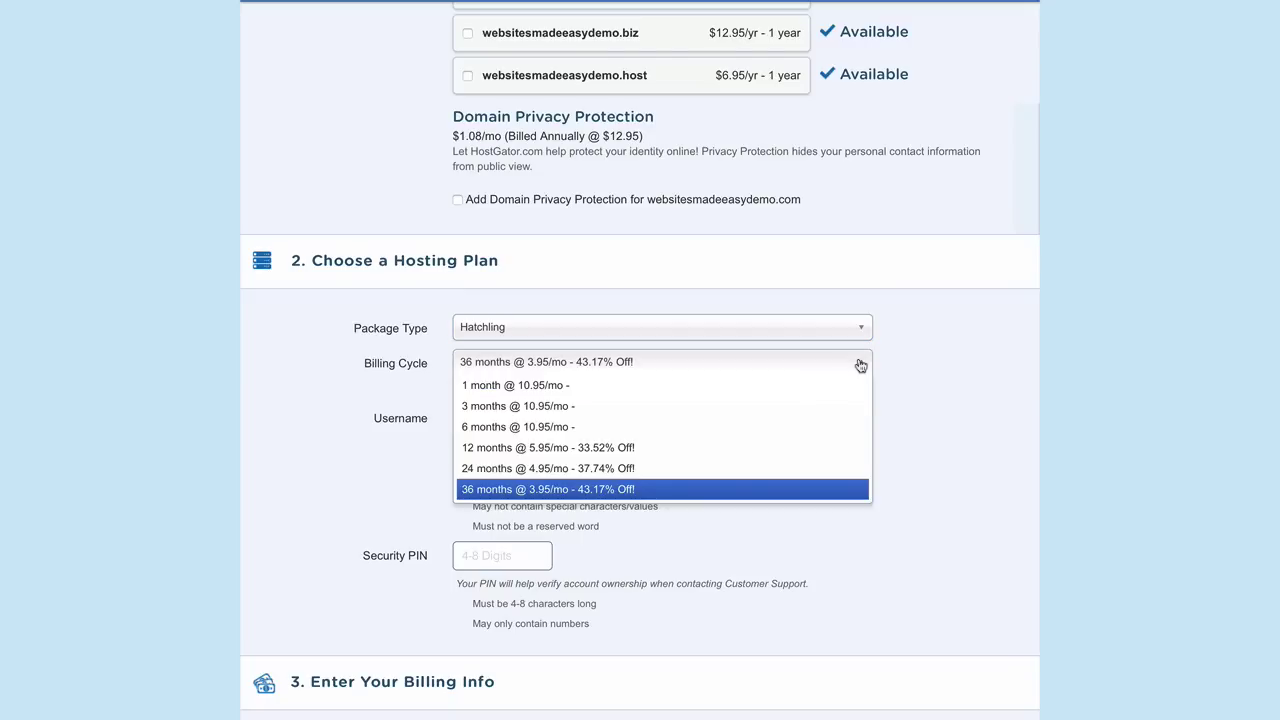
click(802, 448)
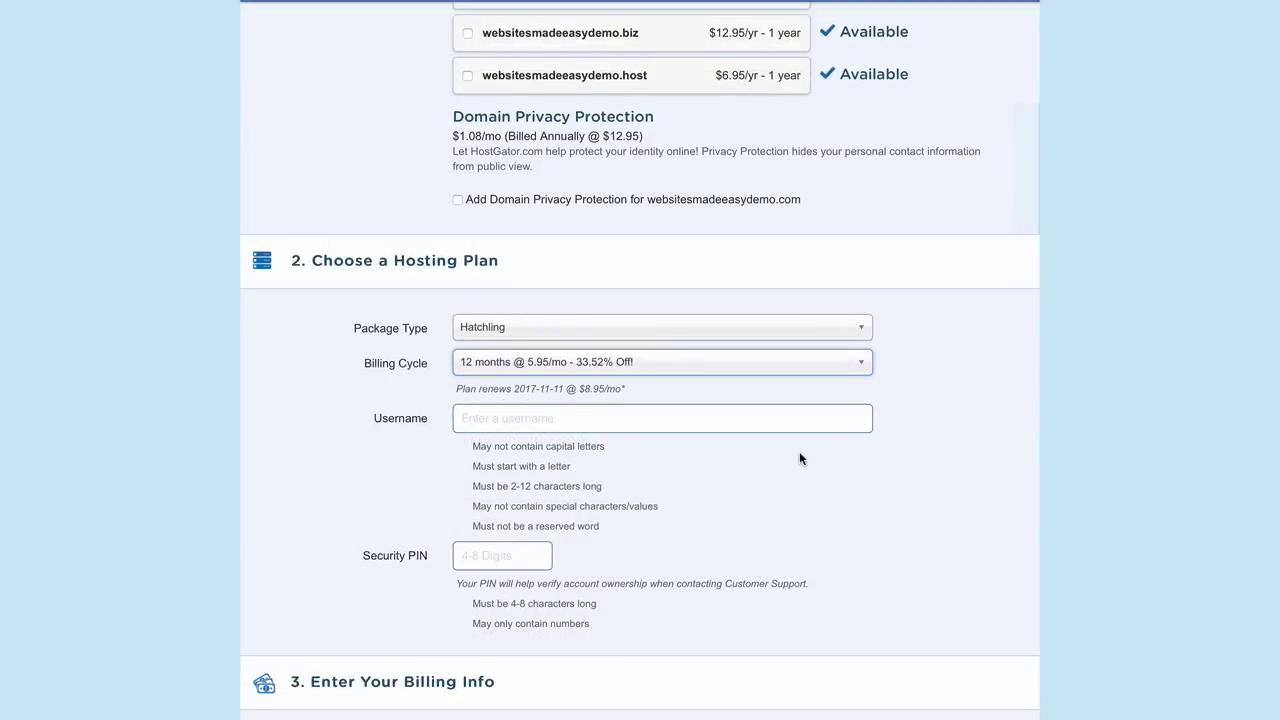
scroll(799, 458, down, 6)
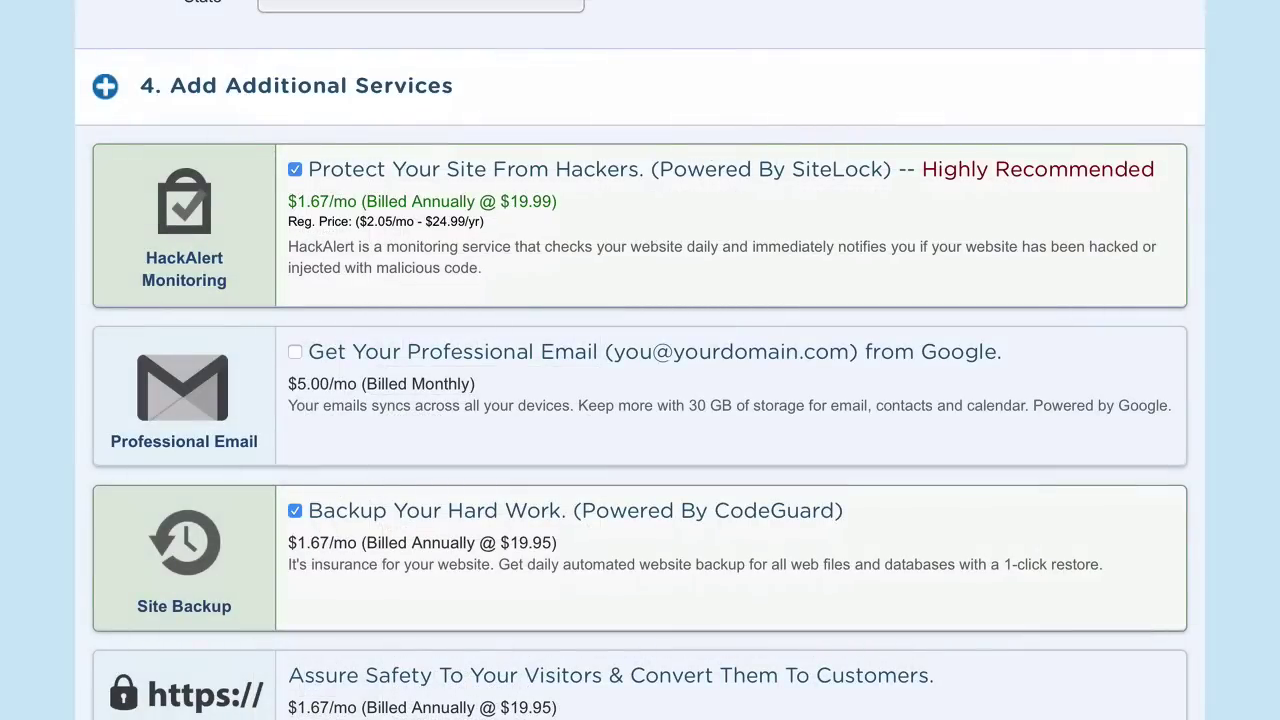
Drop the HackAlert and Site Backup add-ons and validate coupon wordpresshero
click(295, 171)
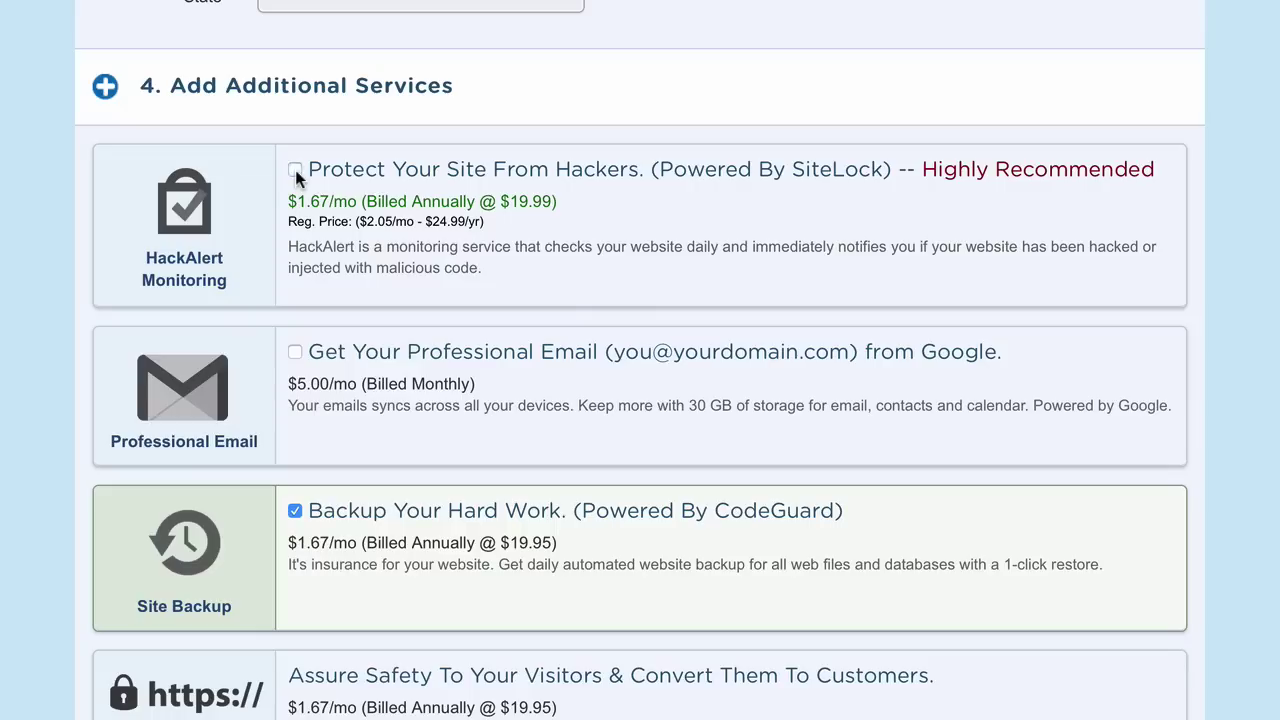
click(295, 510)
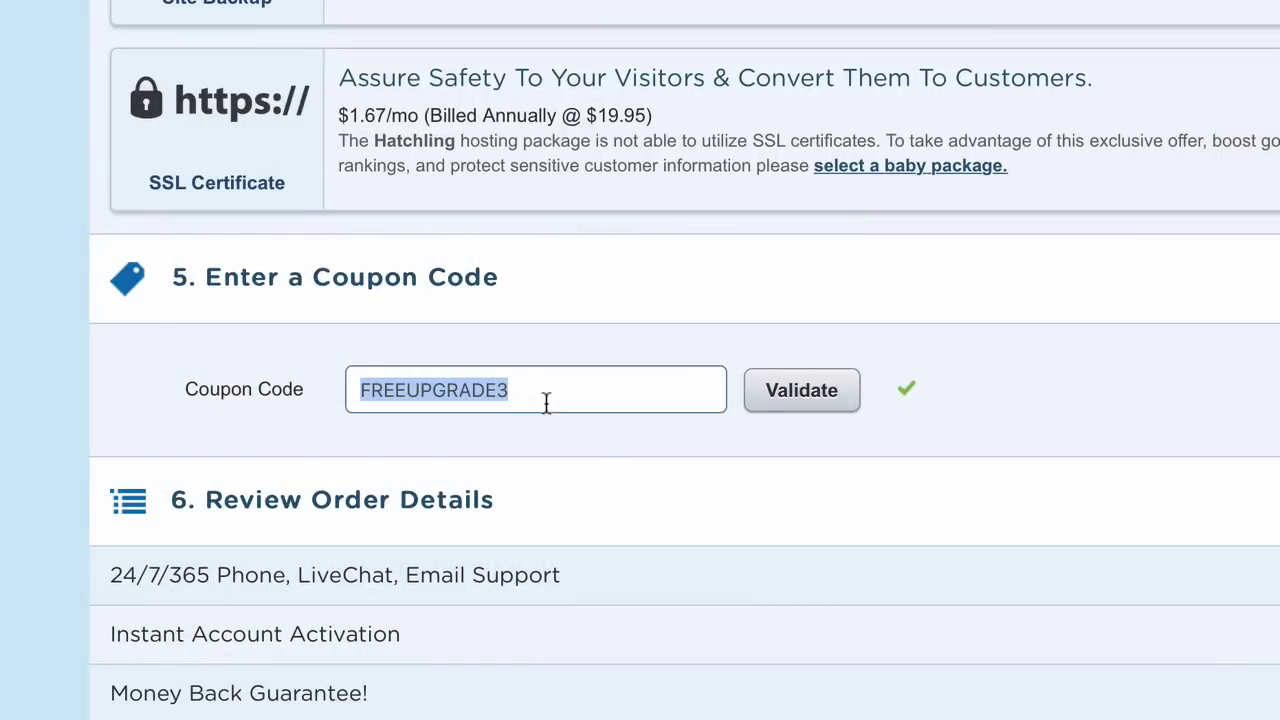
text(wordpresshero)
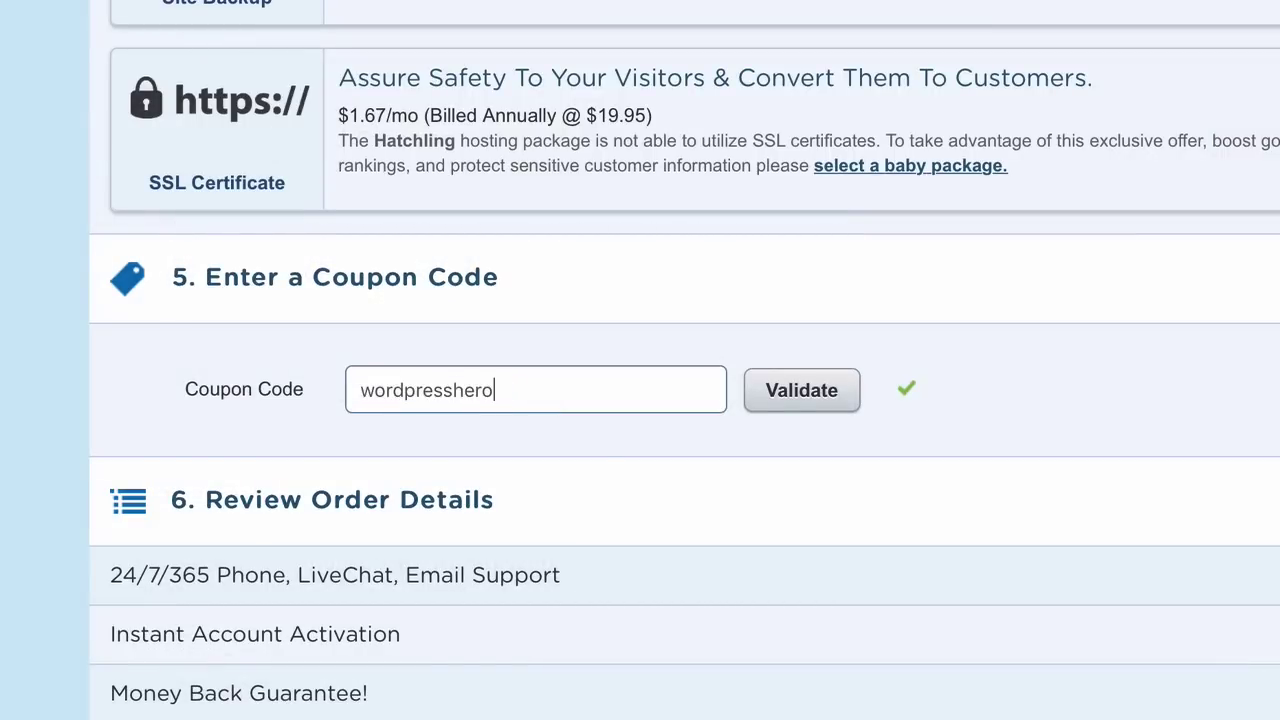
click(815, 397)
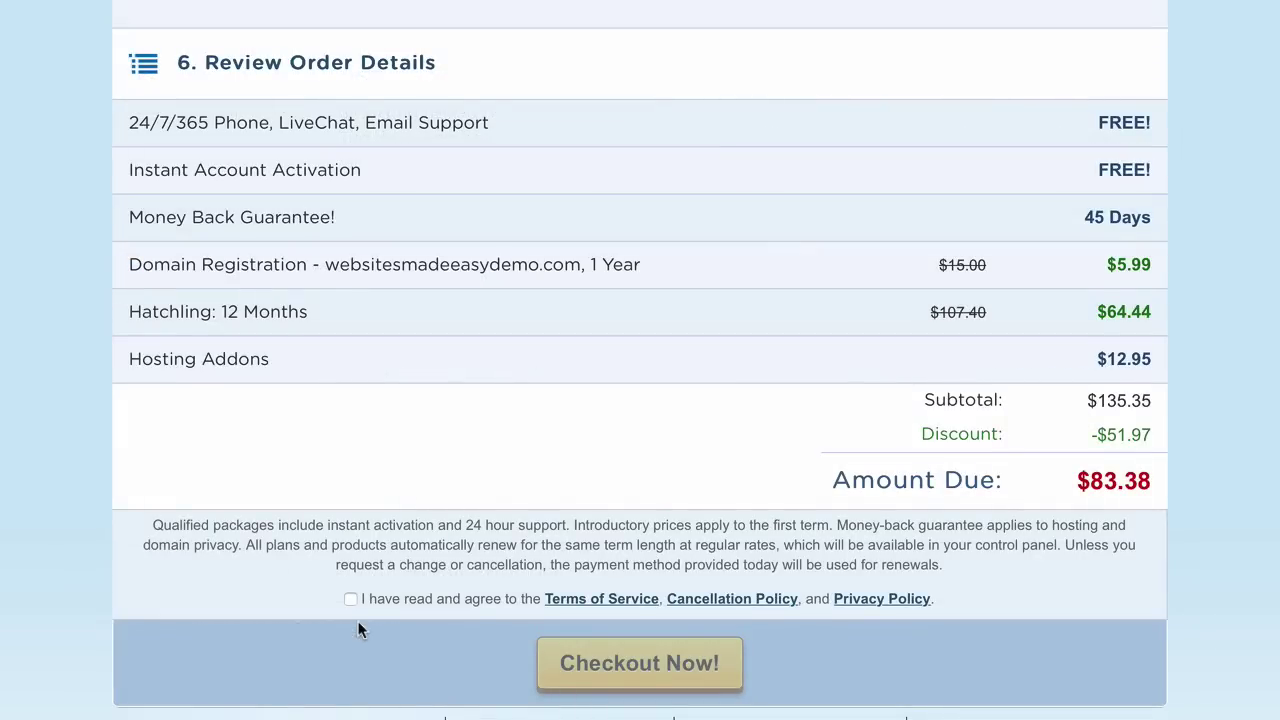
Accept the Terms of Service and place the Hatchling hosting order
click(350, 600)
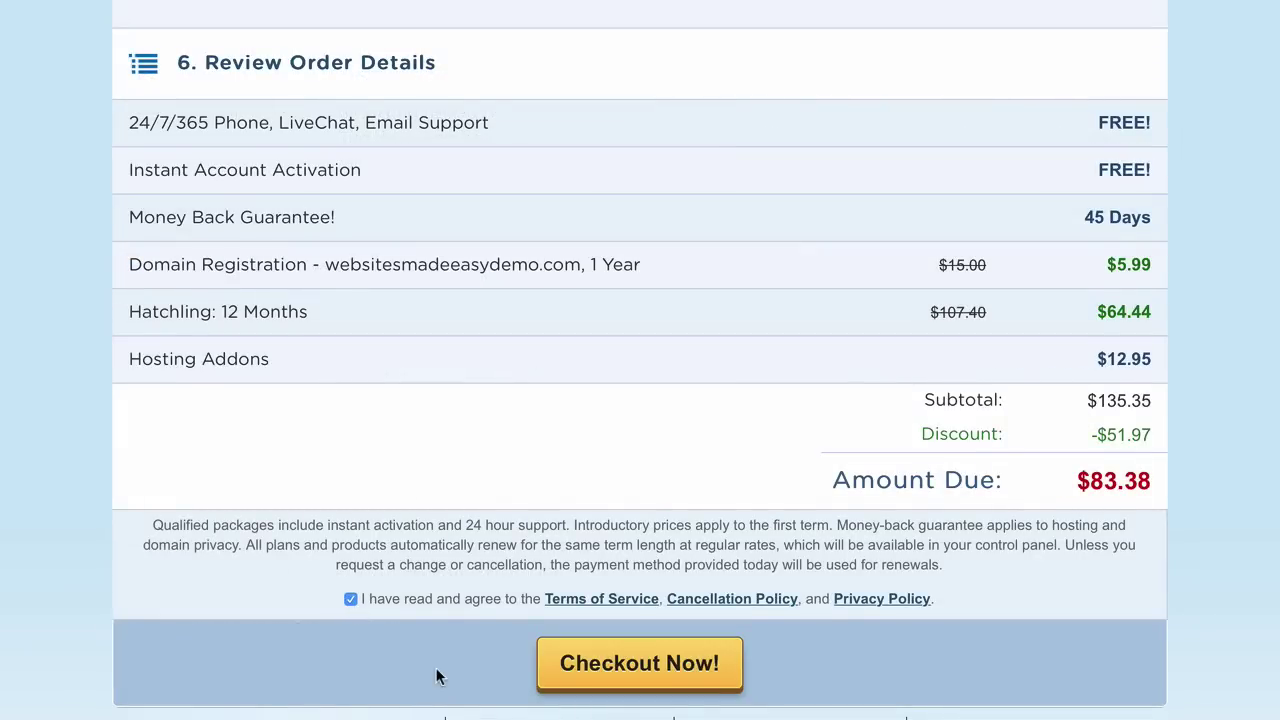
click(540, 672)
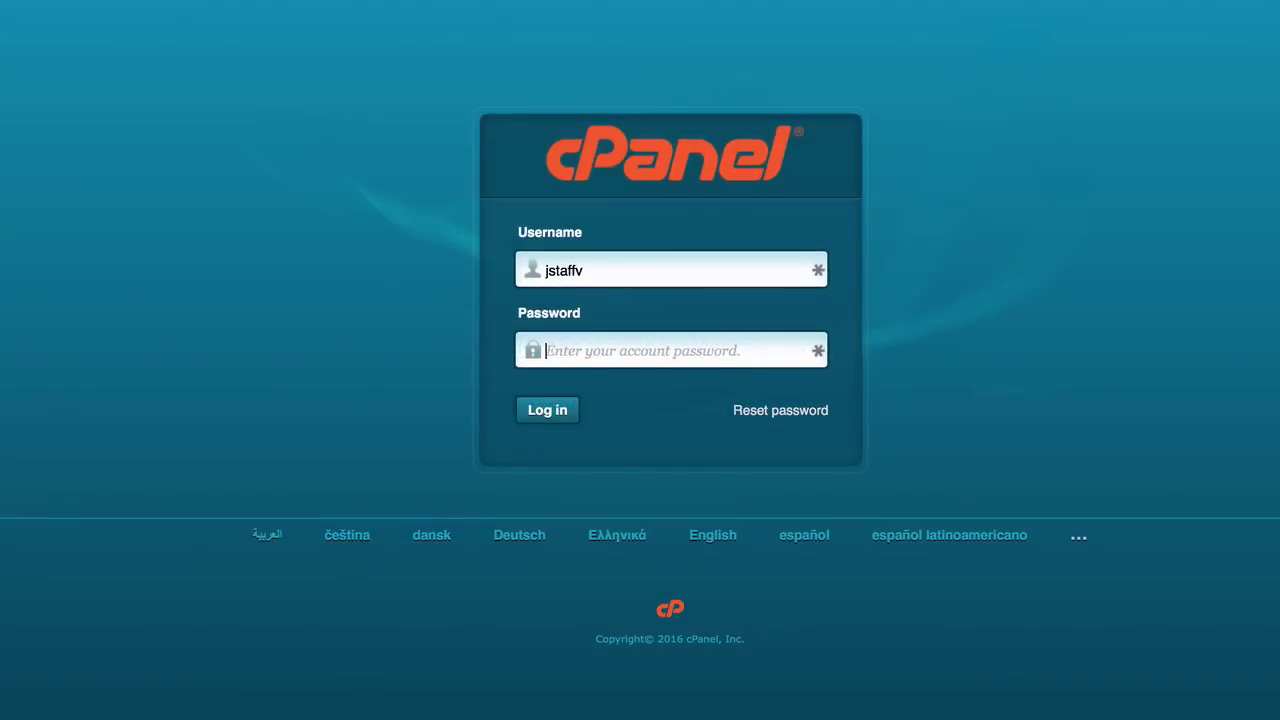
Log in to cPanel, dismiss the SSL popup, and launch QuickInstall from the Software section
key(super+v)
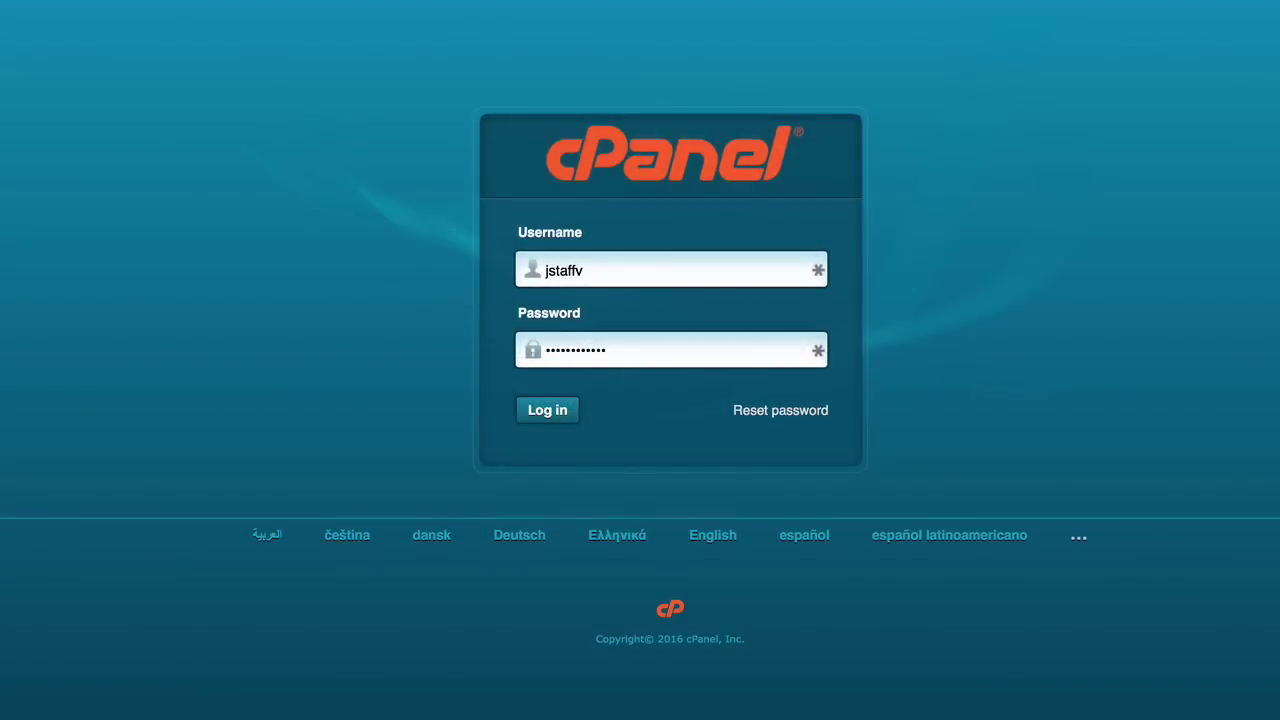
click(562, 414)
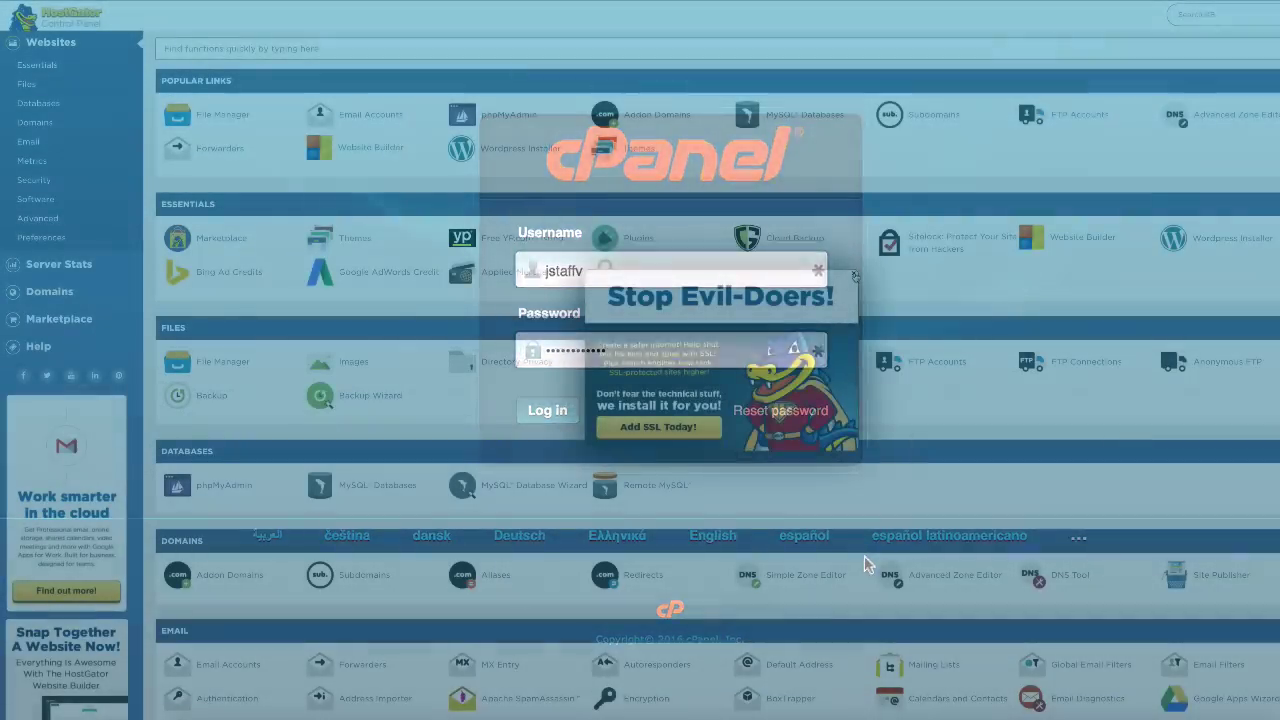
click(856, 276)
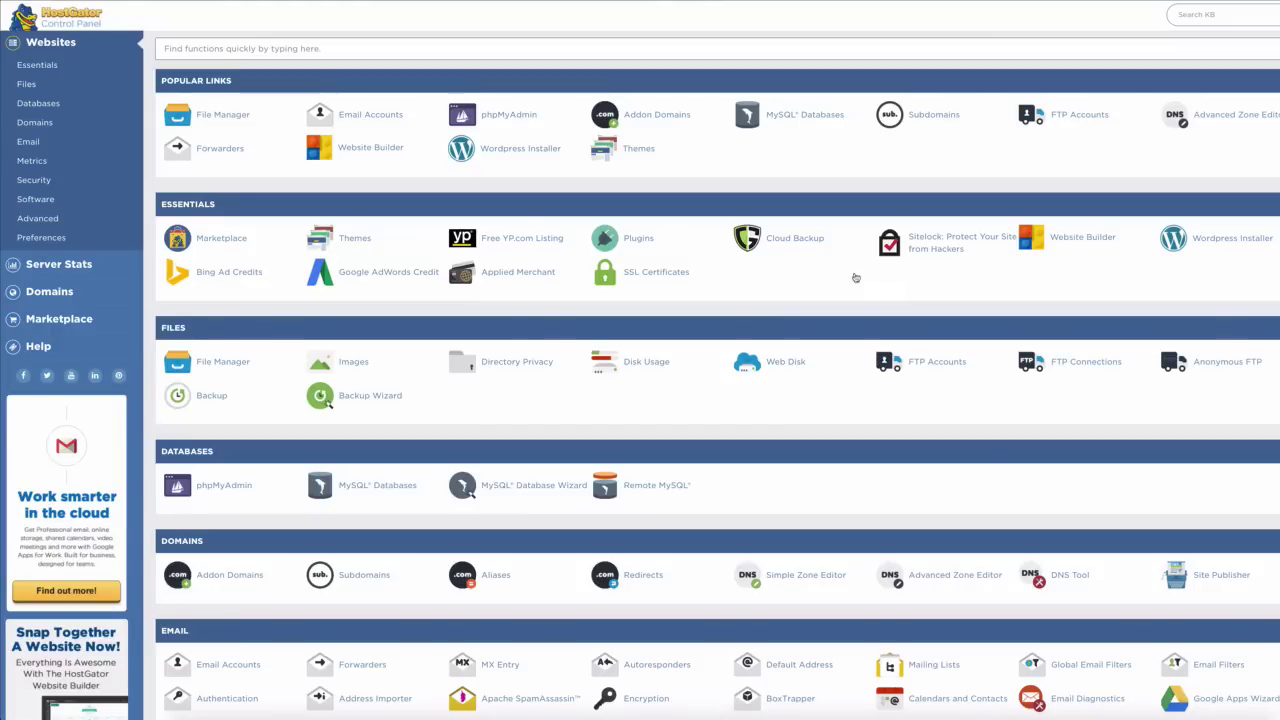
scroll(540, 285, down, 3)
scroll(516, 291, down, 3)
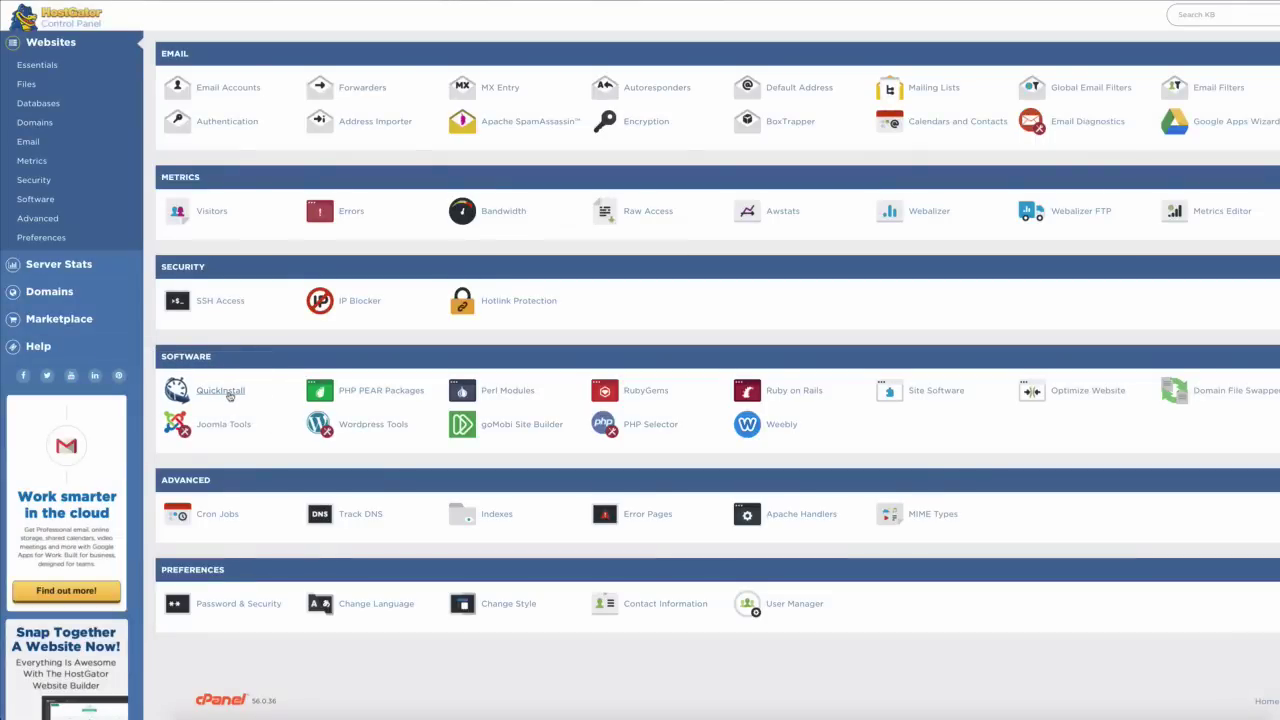
click(222, 391)
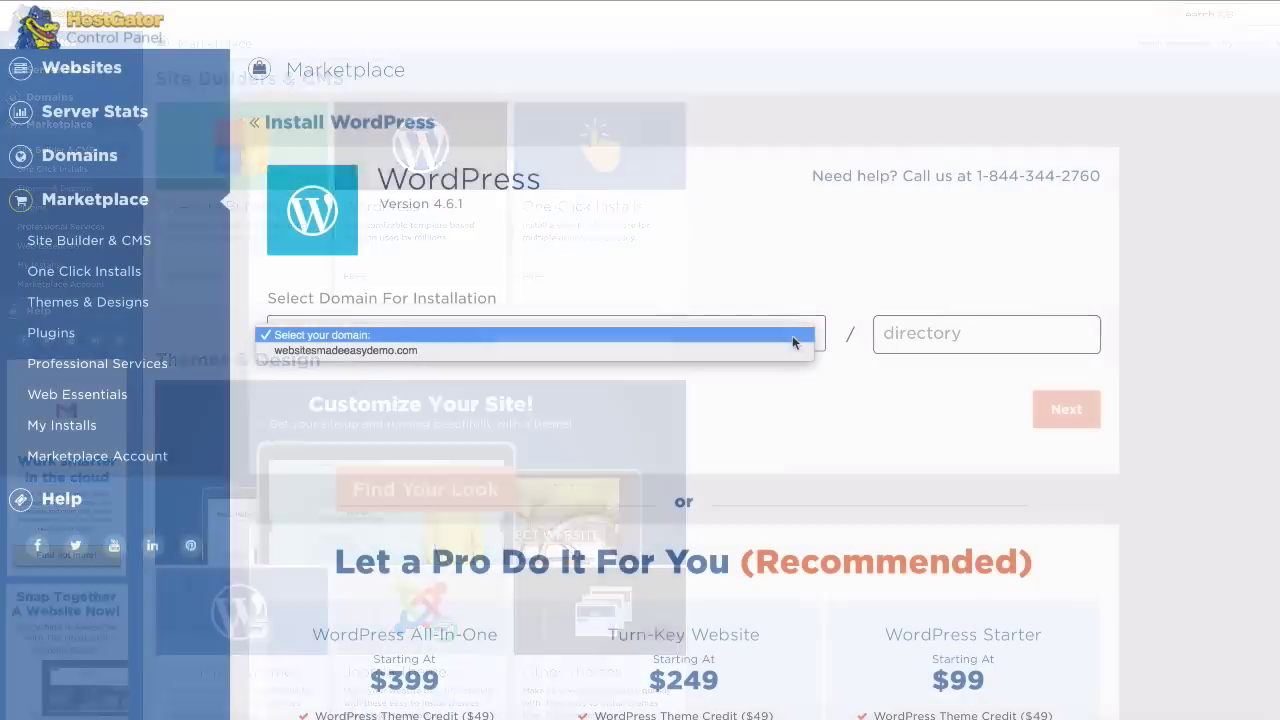
Install WordPress on websitesmadeeasydemo.com titled 'Websites Made Easy Demo' with the admin username and details filled in
click(782, 350)
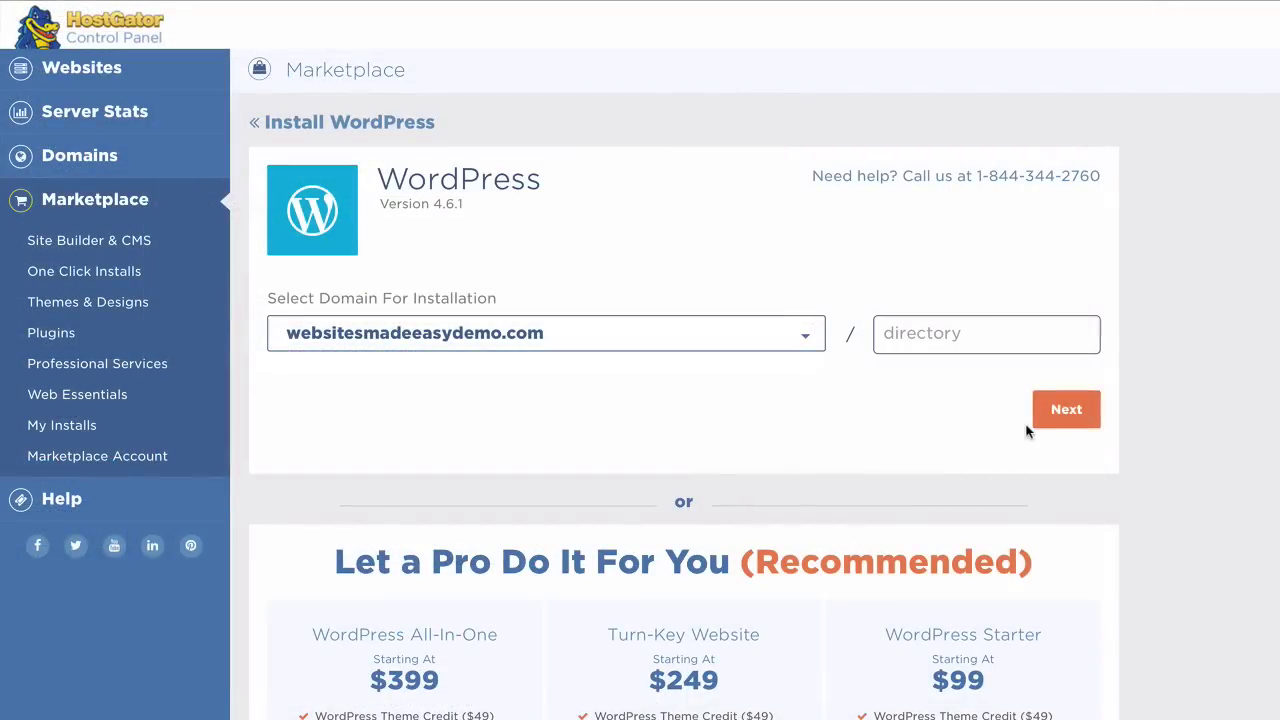
click(1064, 410)
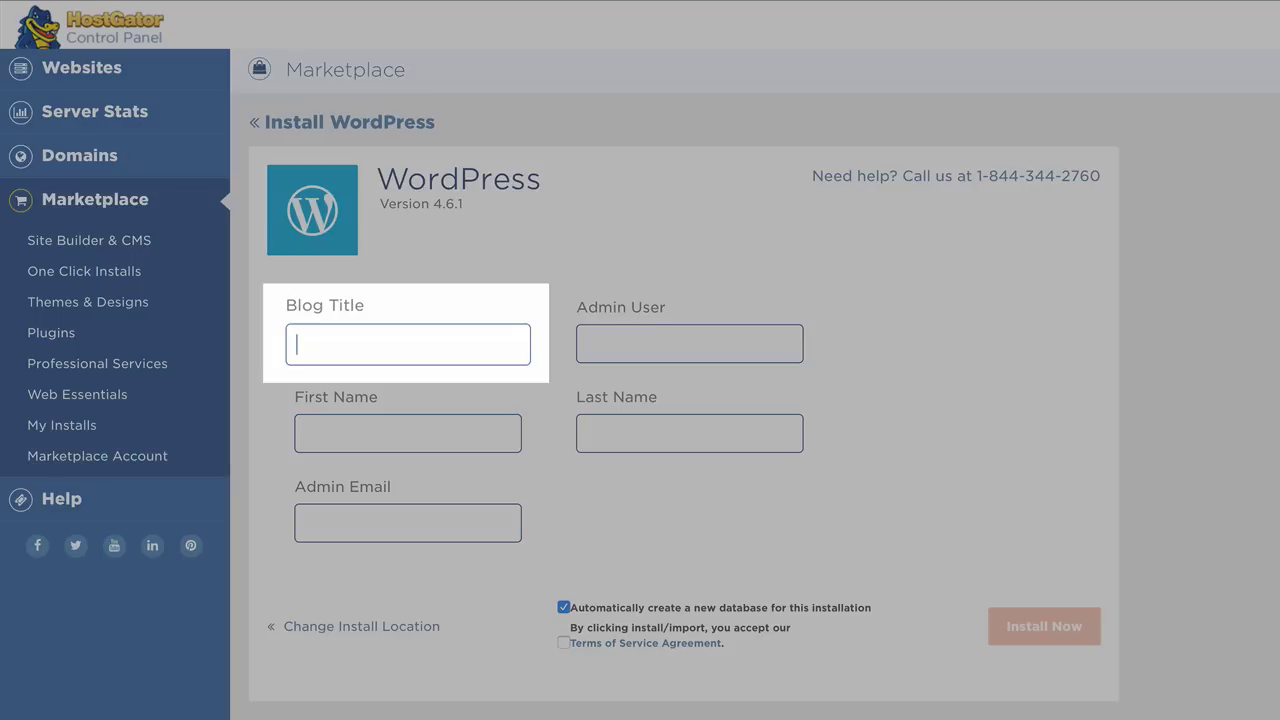
text(websites Made Easy Demo)
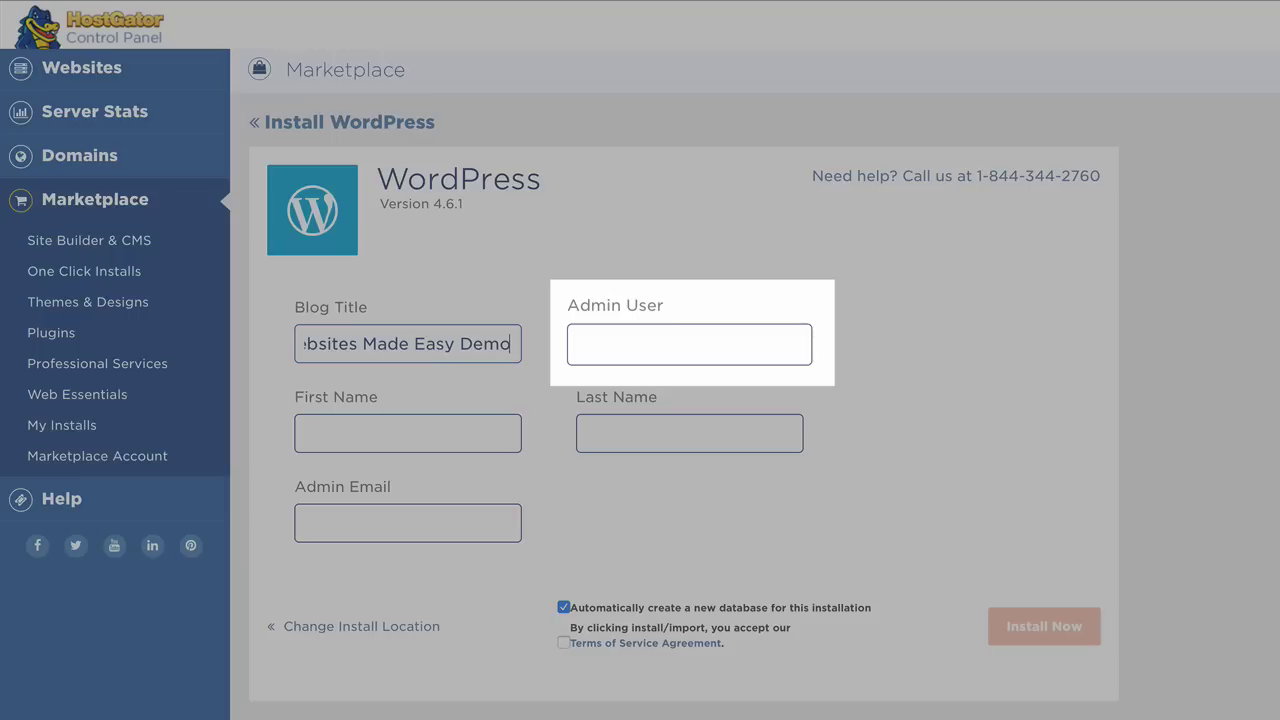
click(680, 344)
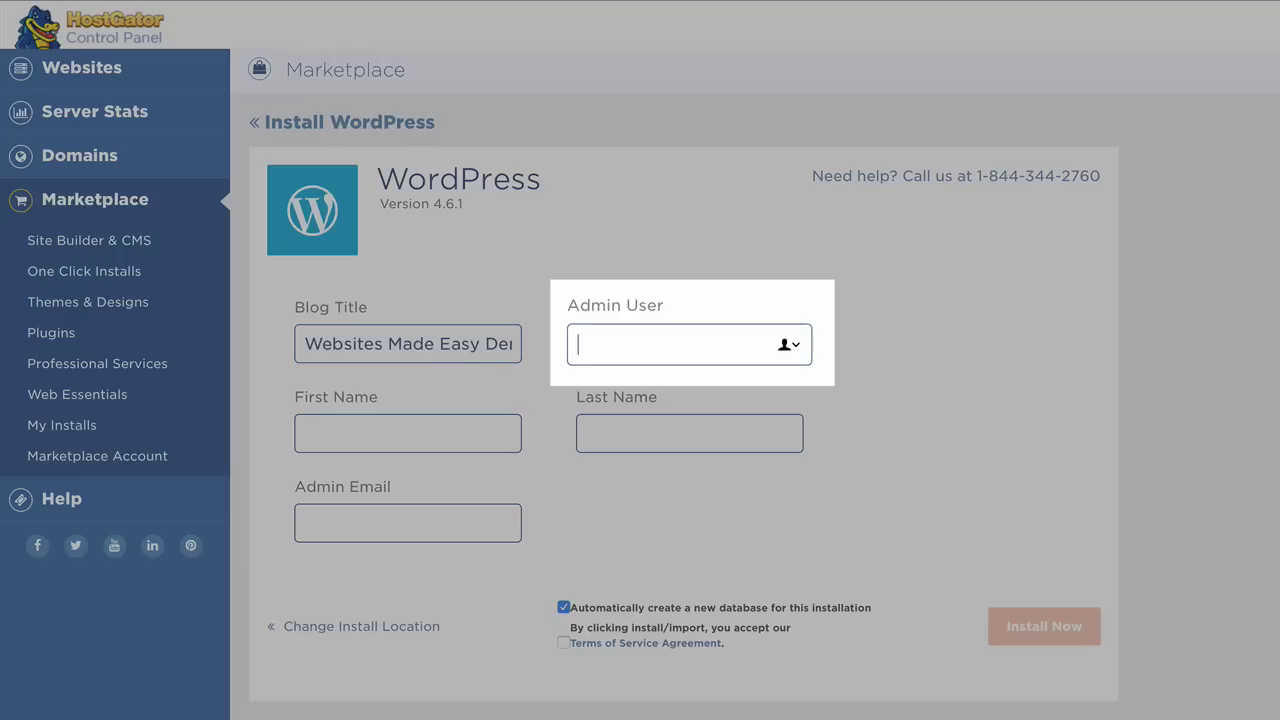
text(jstaffv)
key(Tab)
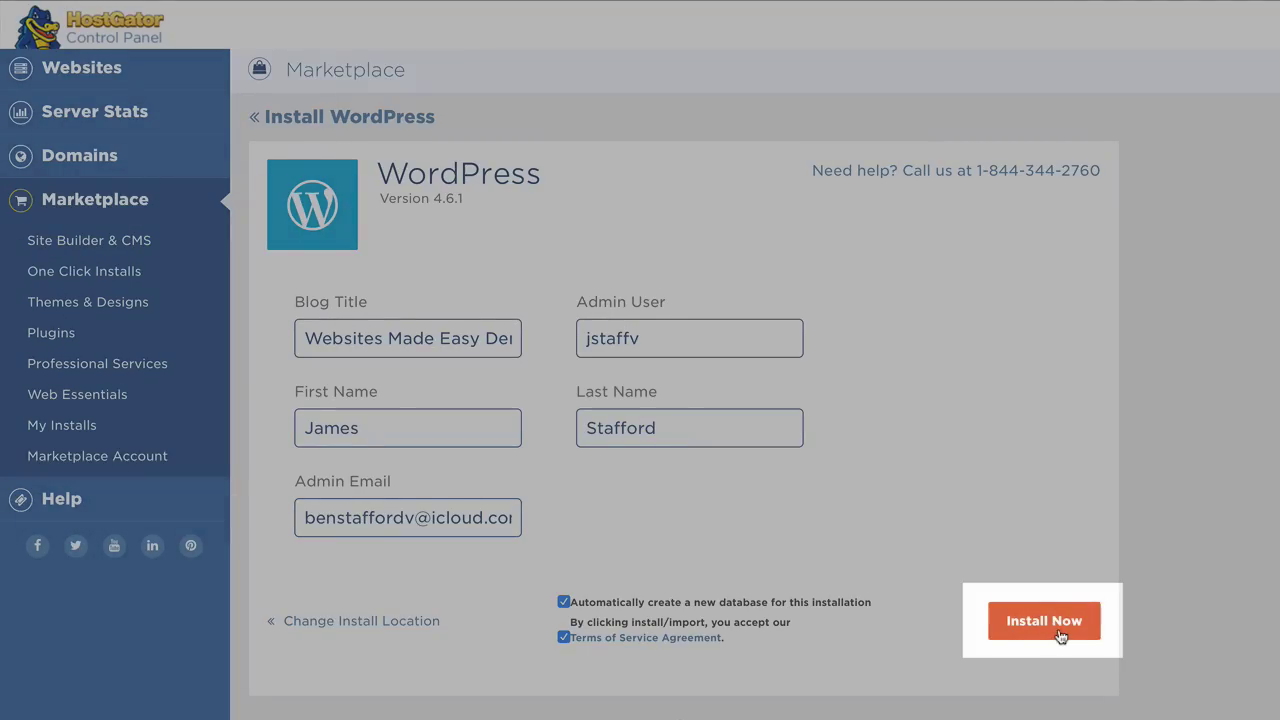
click(1060, 630)
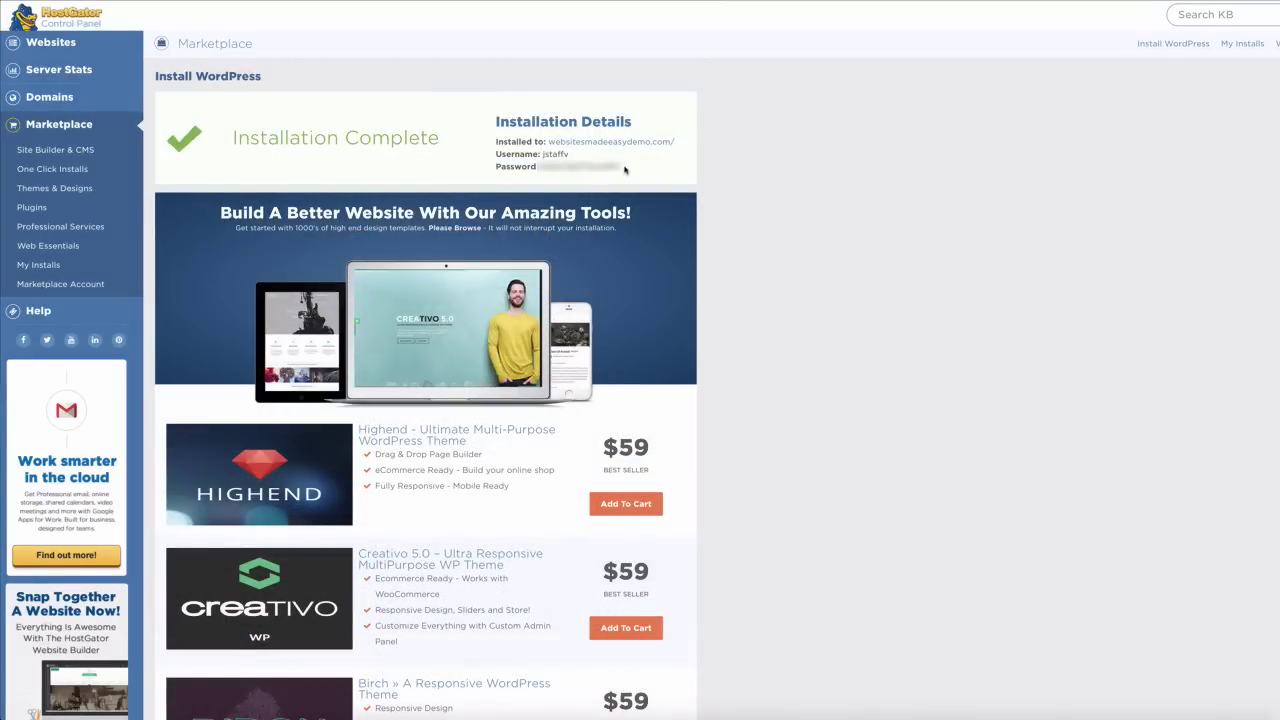
Copy the generated WordPress admin password and inspect the new site address link
drag(624, 169, 543, 168)
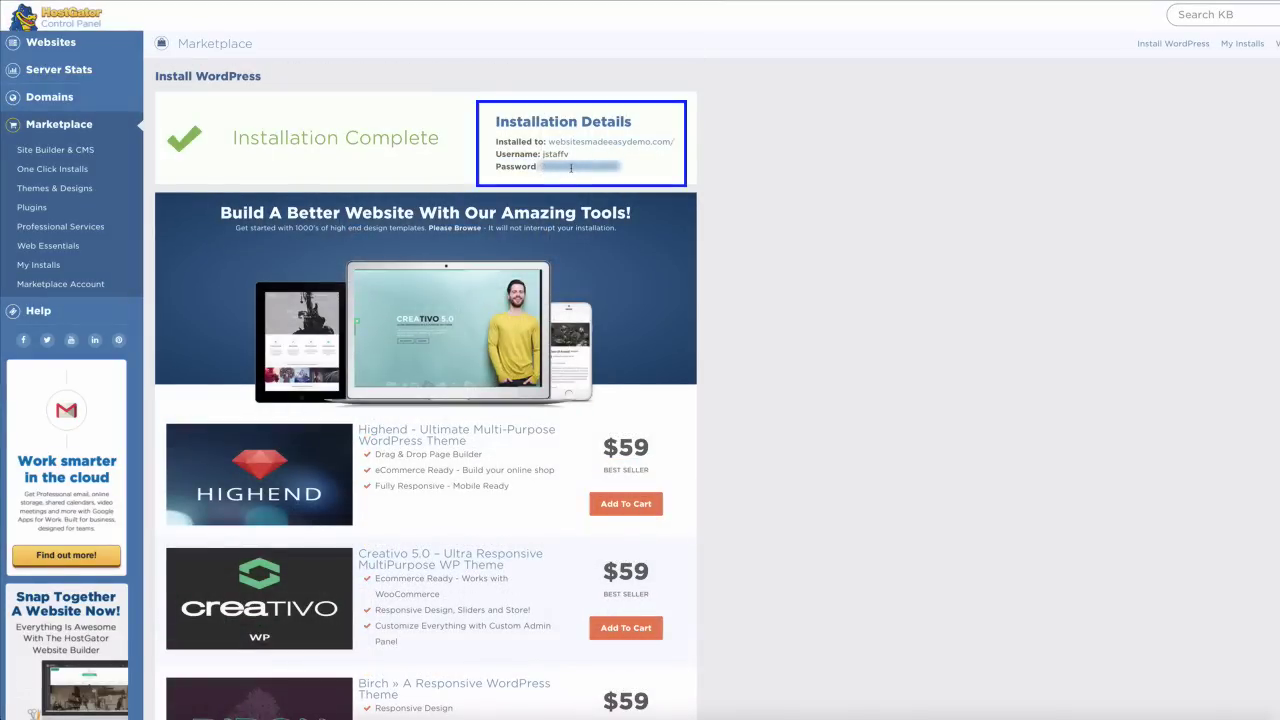
right_click(571, 168)
click(600, 201)
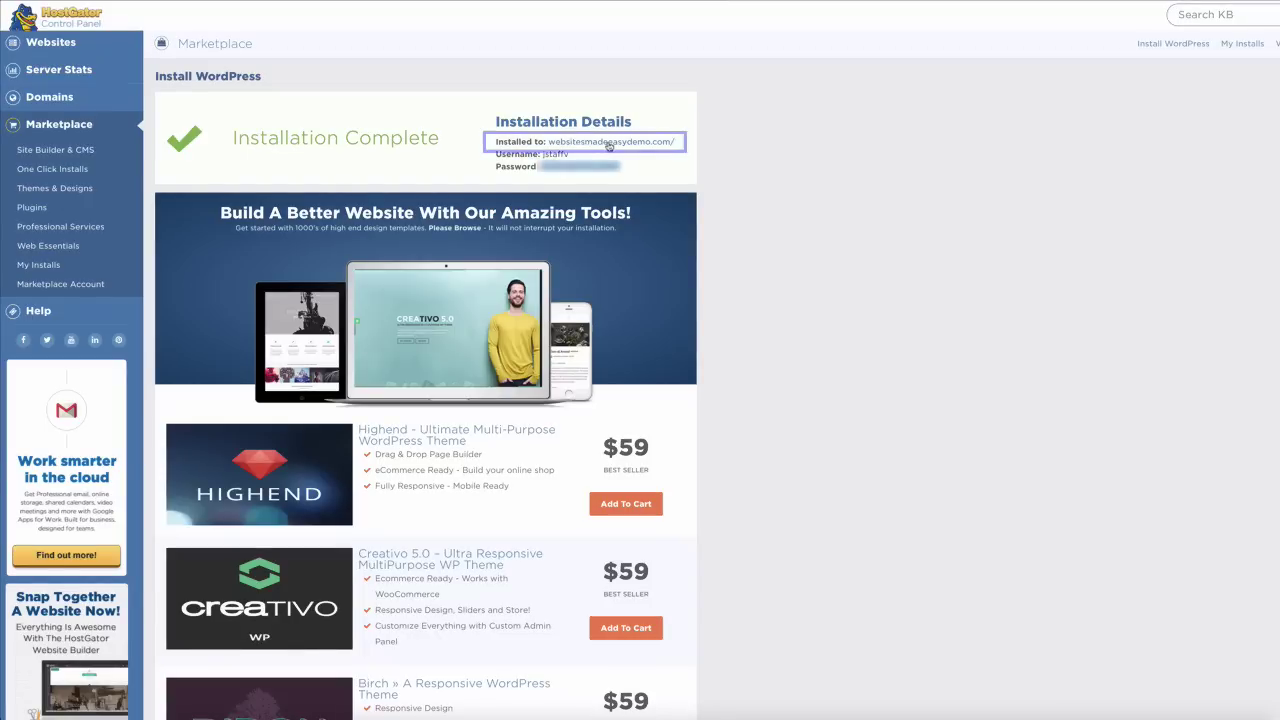
right_click(609, 146)
click(612, 147)
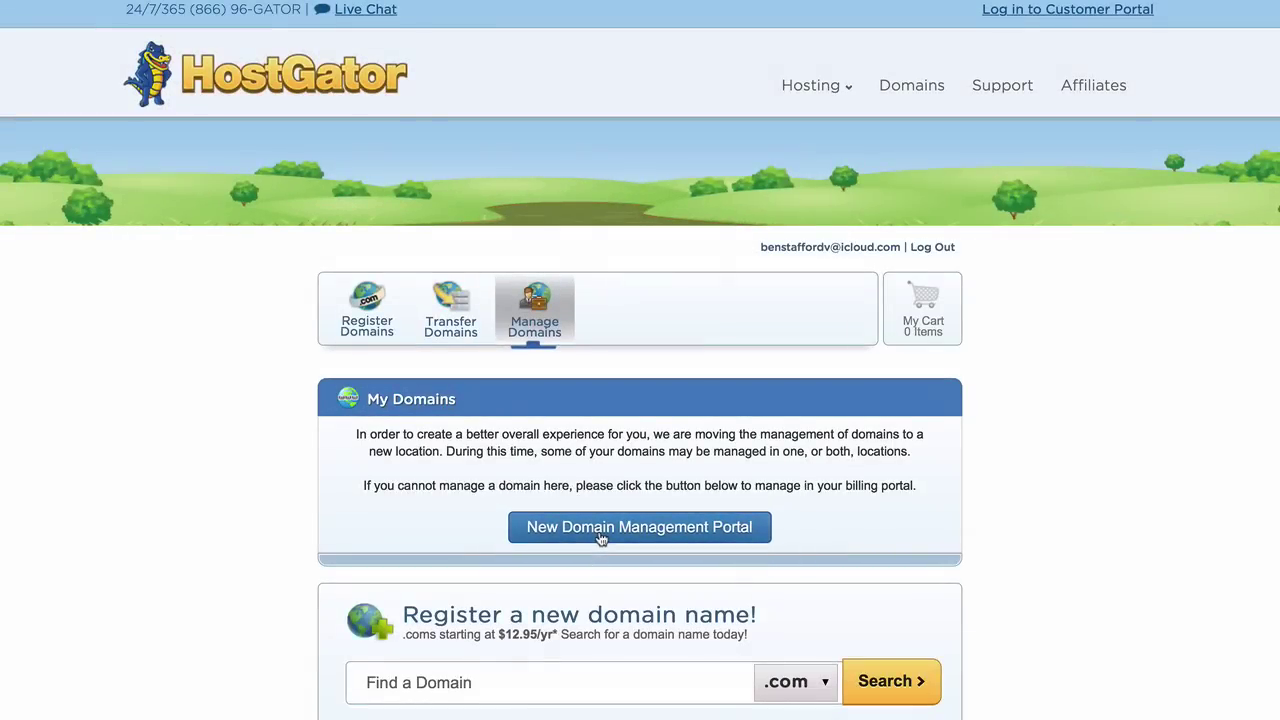
Open the new domain management portal and follow the billing portal link from the e-mail
click(598, 540)
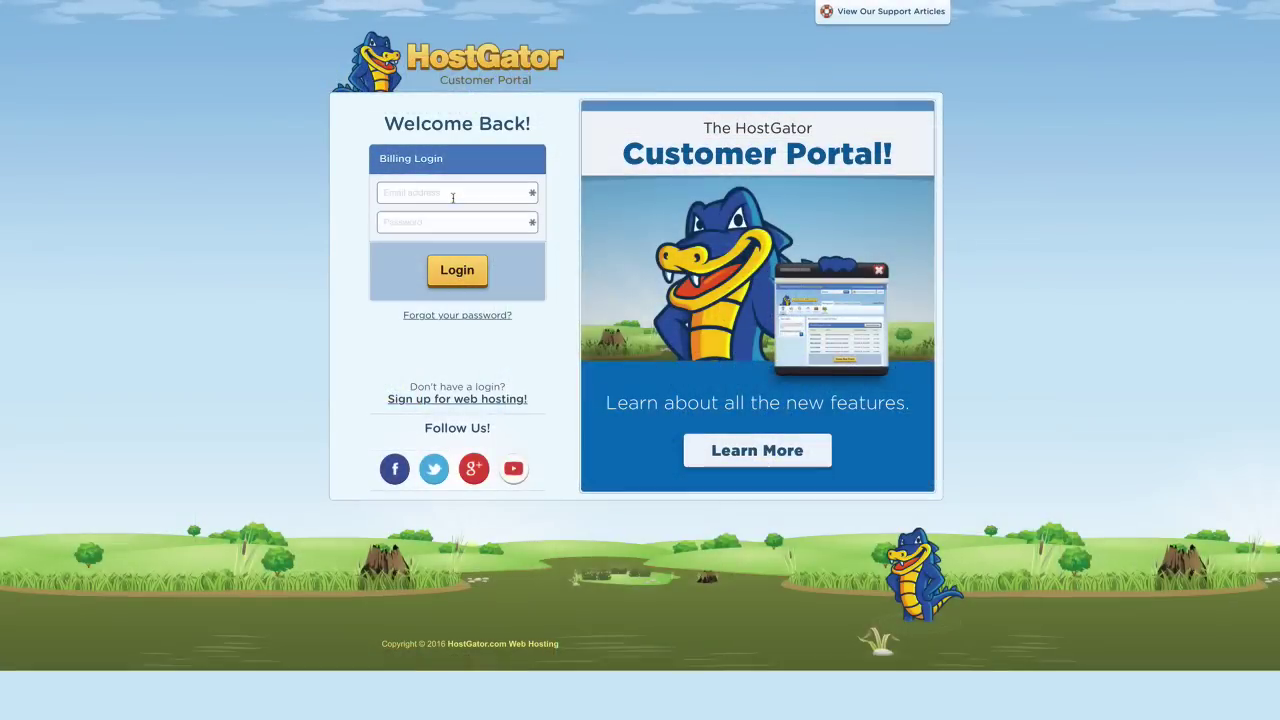
click(452, 197)
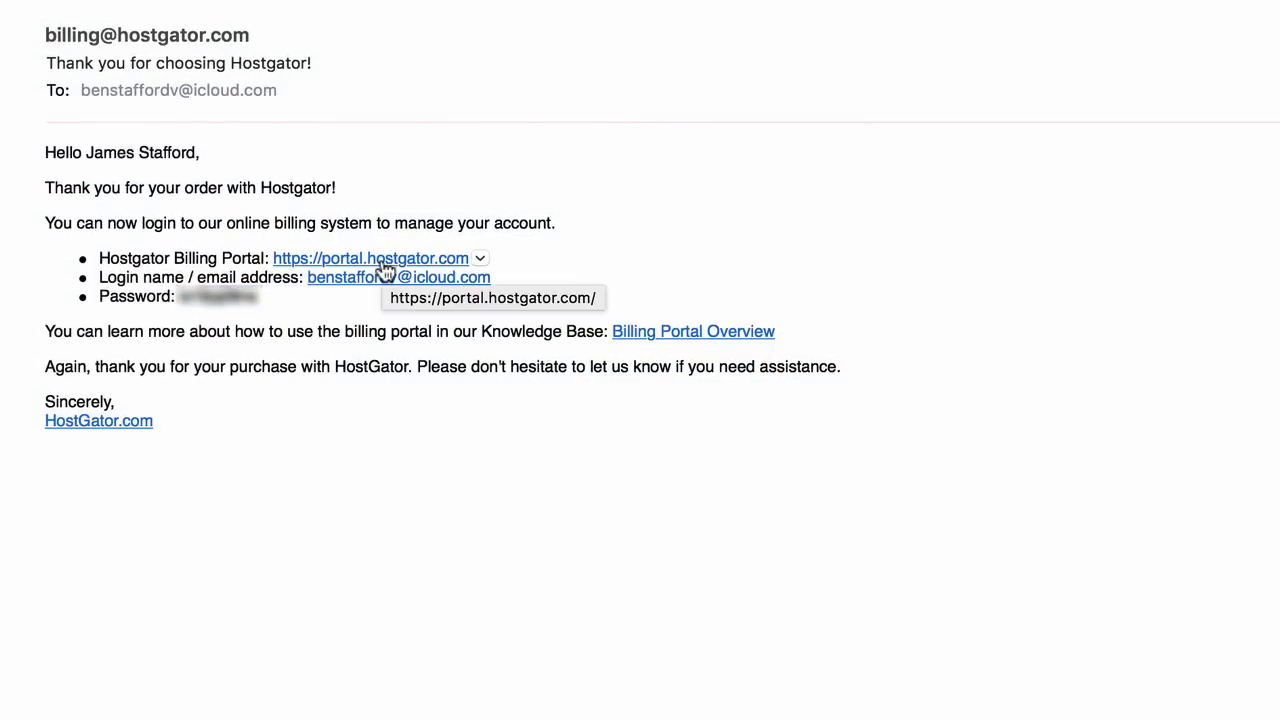
right_click(383, 266)
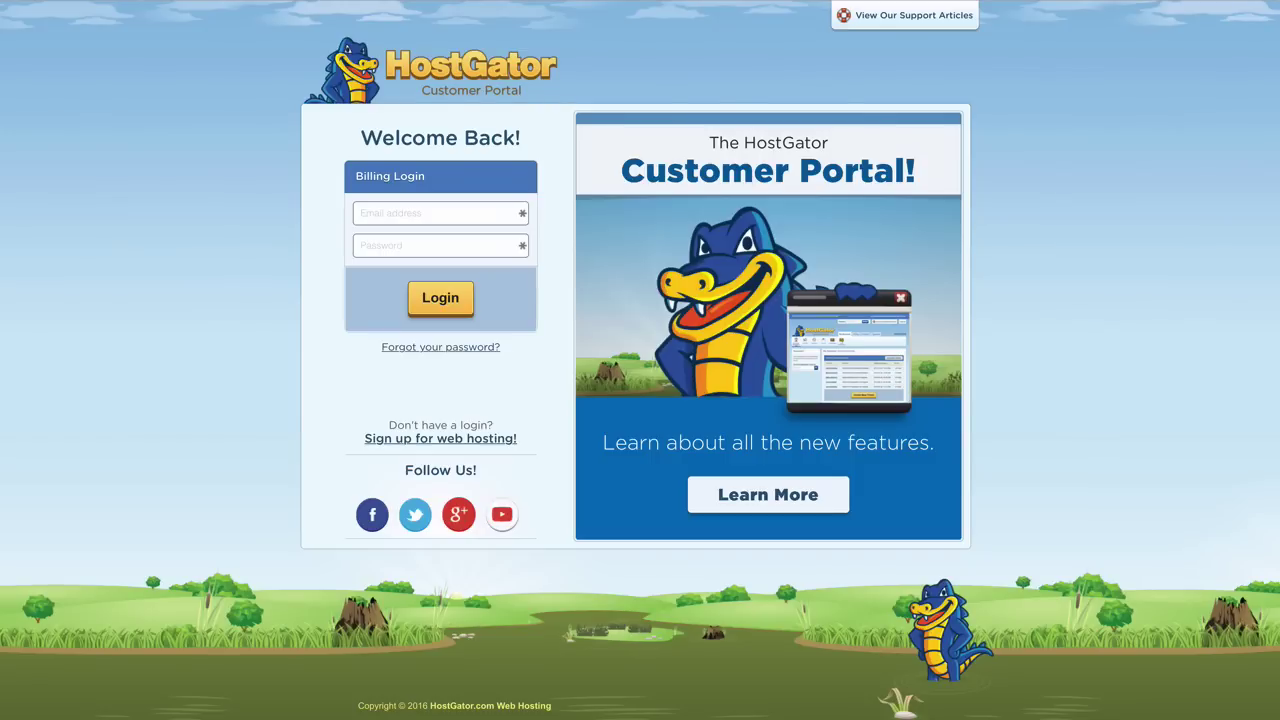
Sign in to the Customer Portal with the account e-mail and password
click(440, 213)
key(Tab)
text(••••••••••)
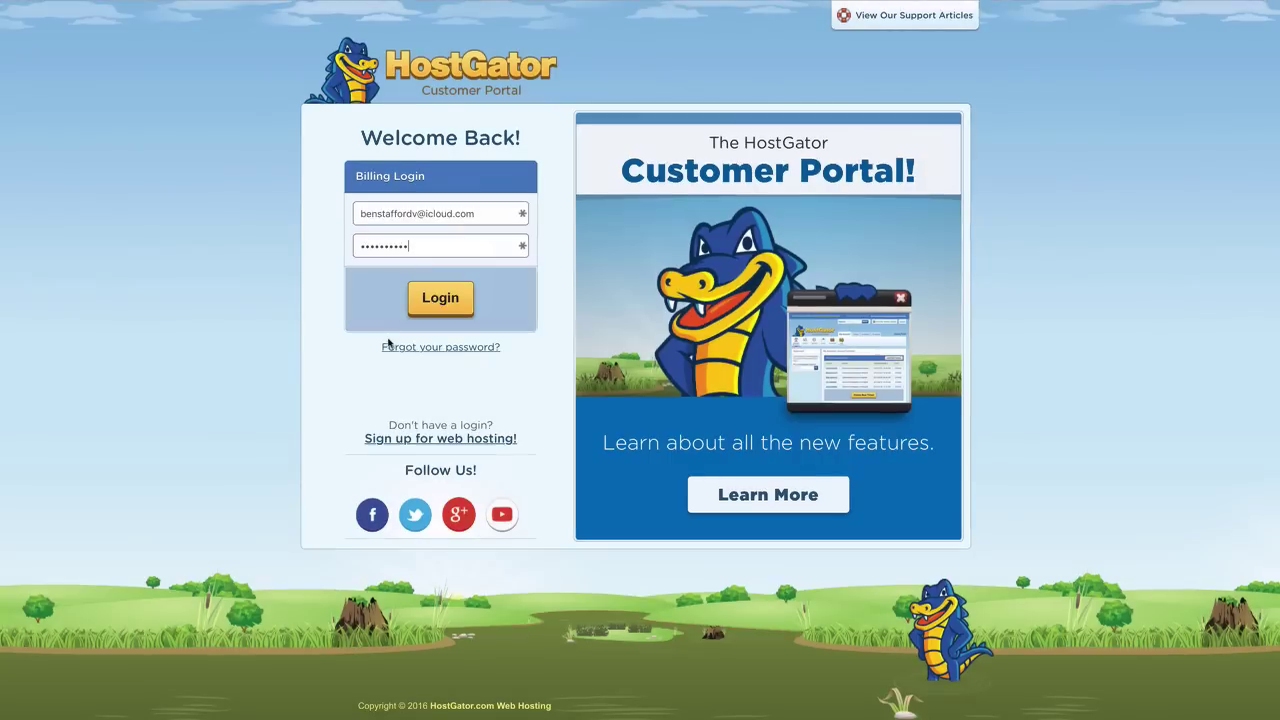
click(434, 311)
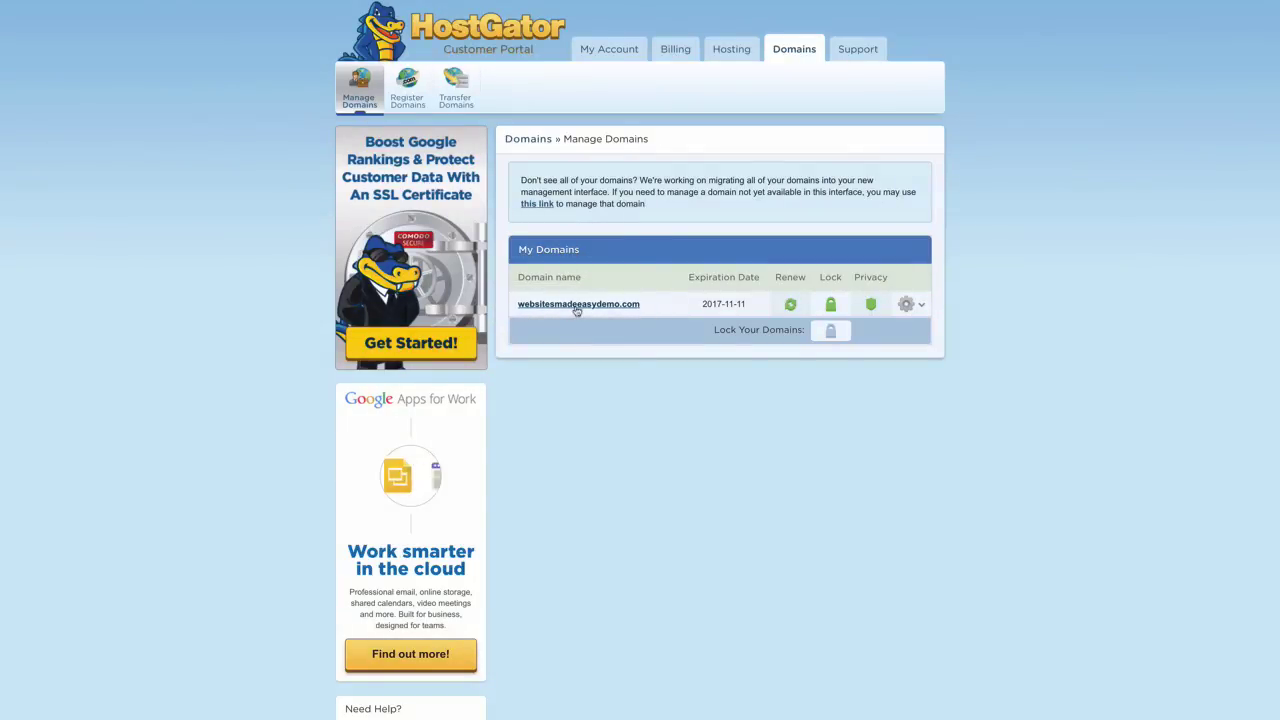
Set websitesmadeeasydemo.com's name servers to point automatically at the hosting account and save
click(576, 308)
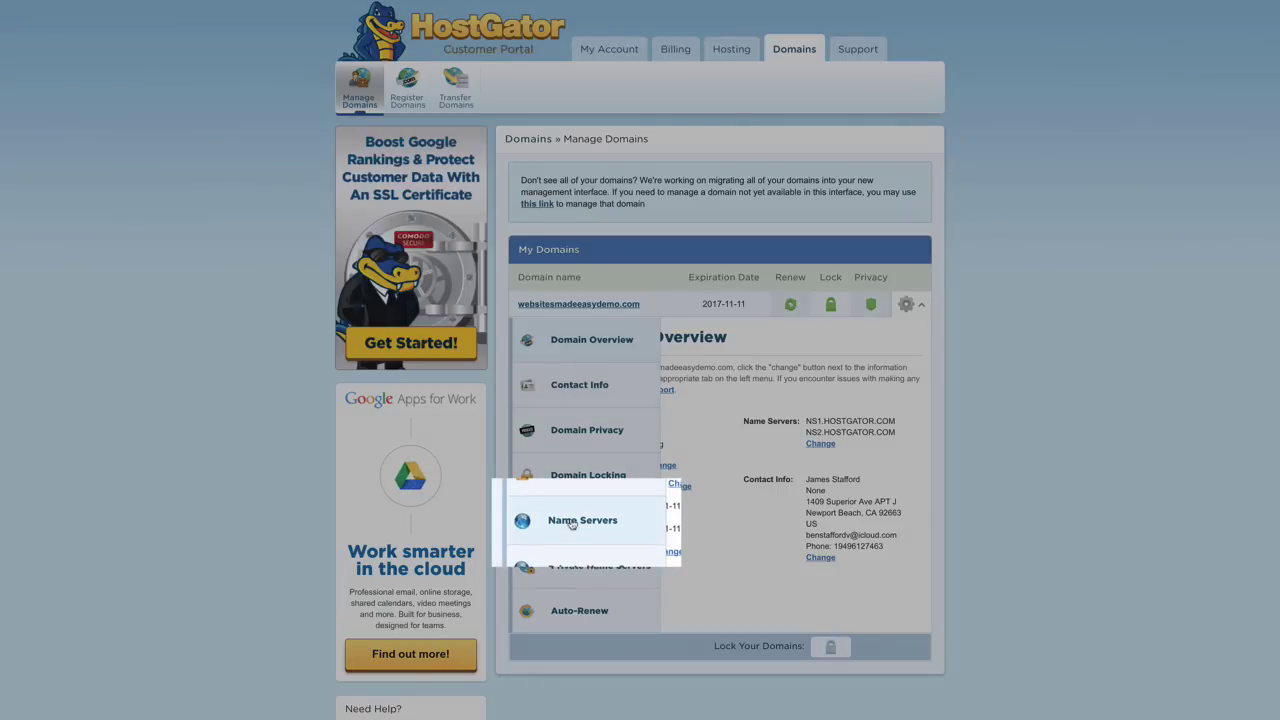
click(572, 522)
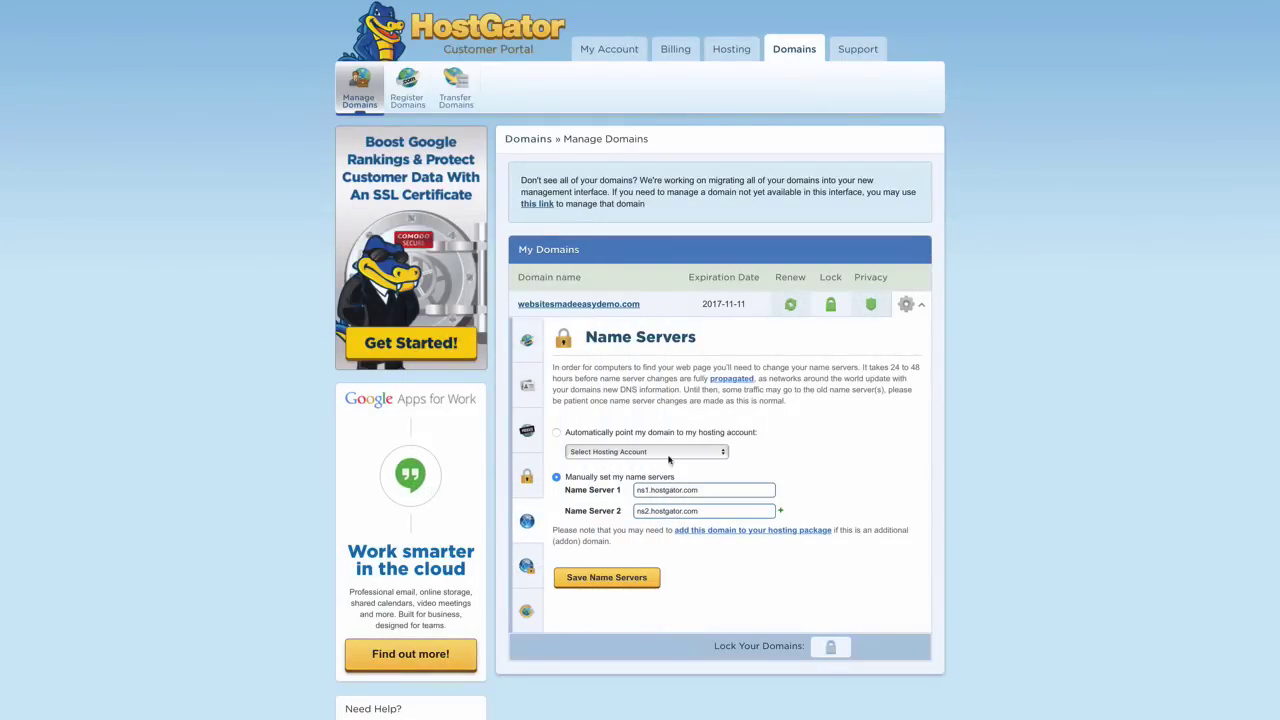
click(557, 433)
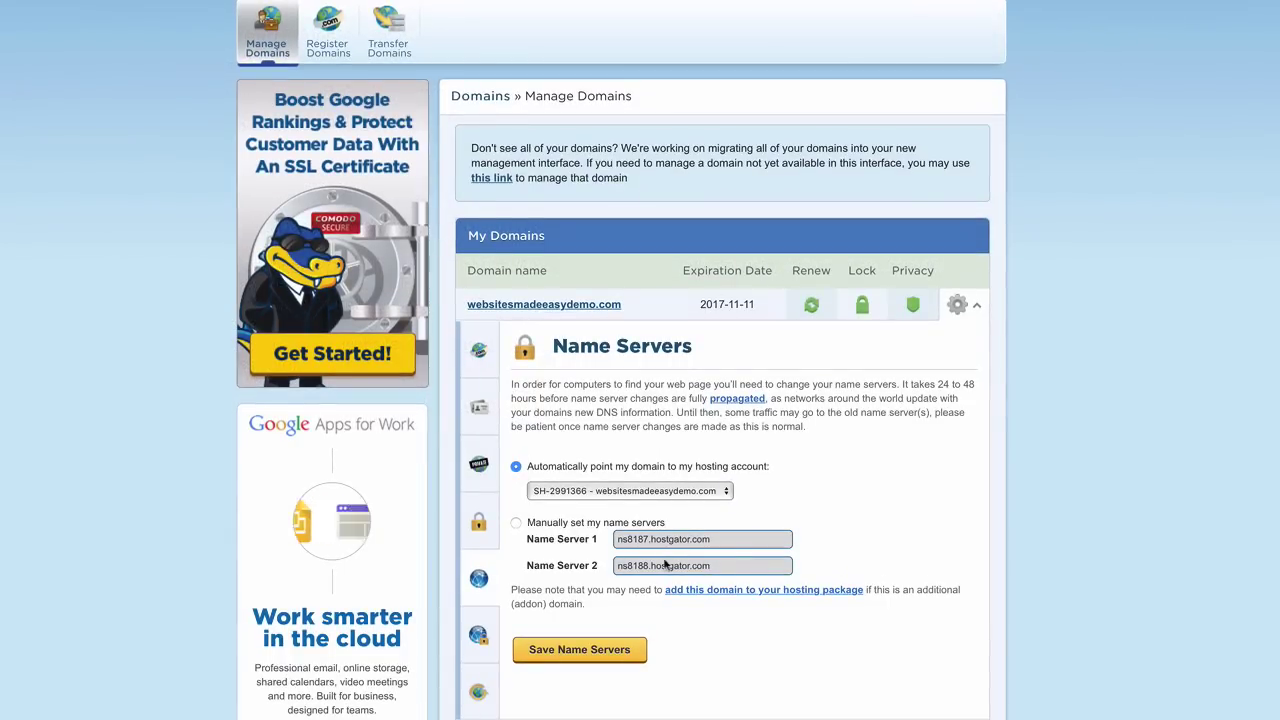
click(582, 652)
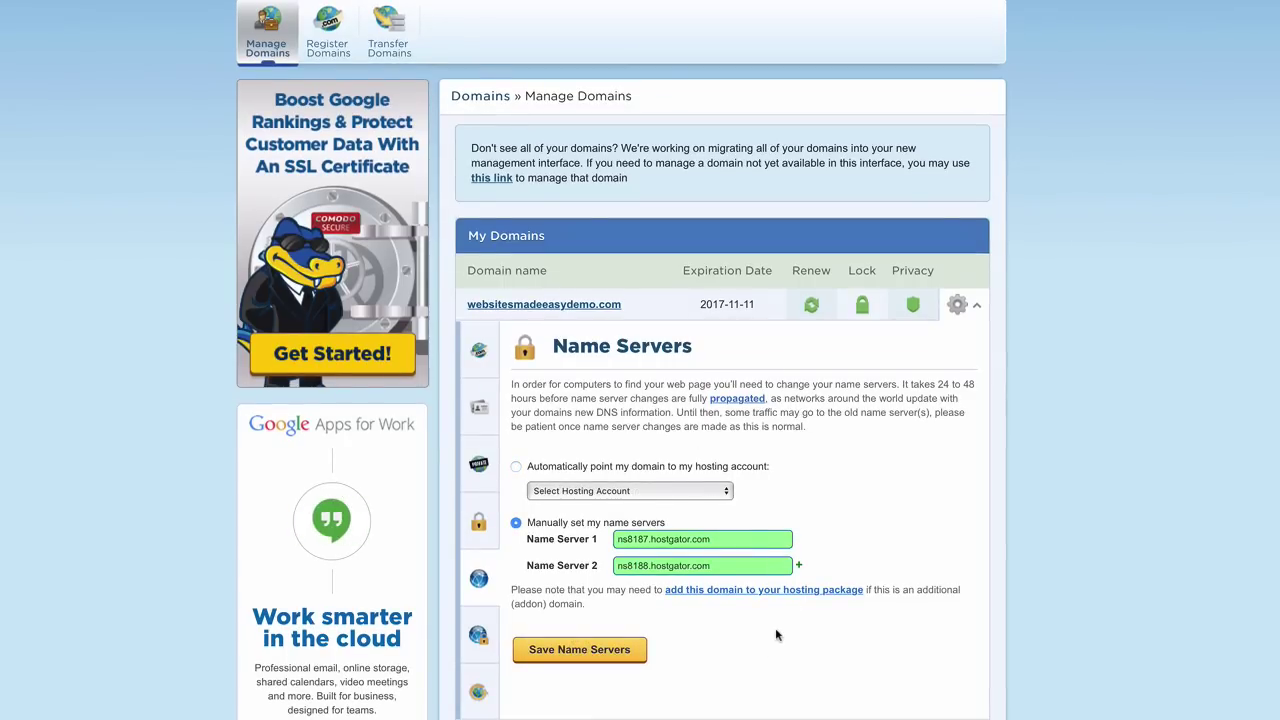
Log out of the HostGator Customer Portal
scroll(776, 635, down, 2)
scroll(737, 537, up, 2)
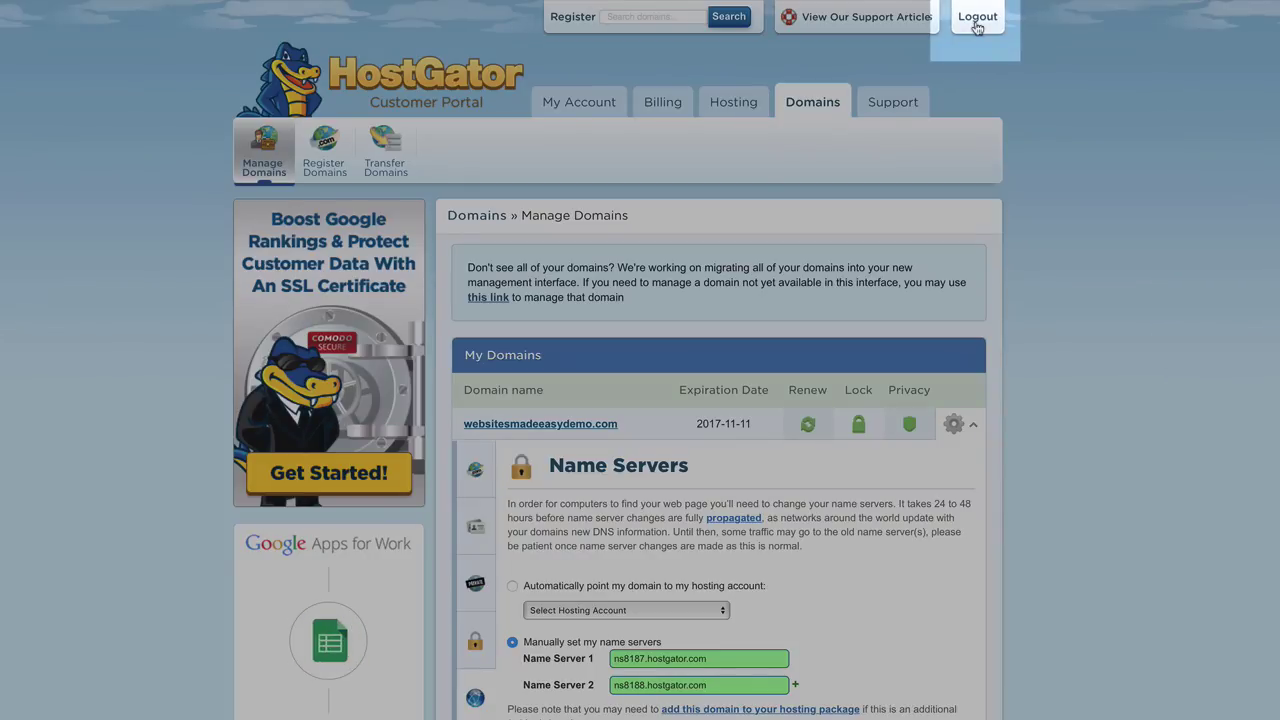
click(977, 20)
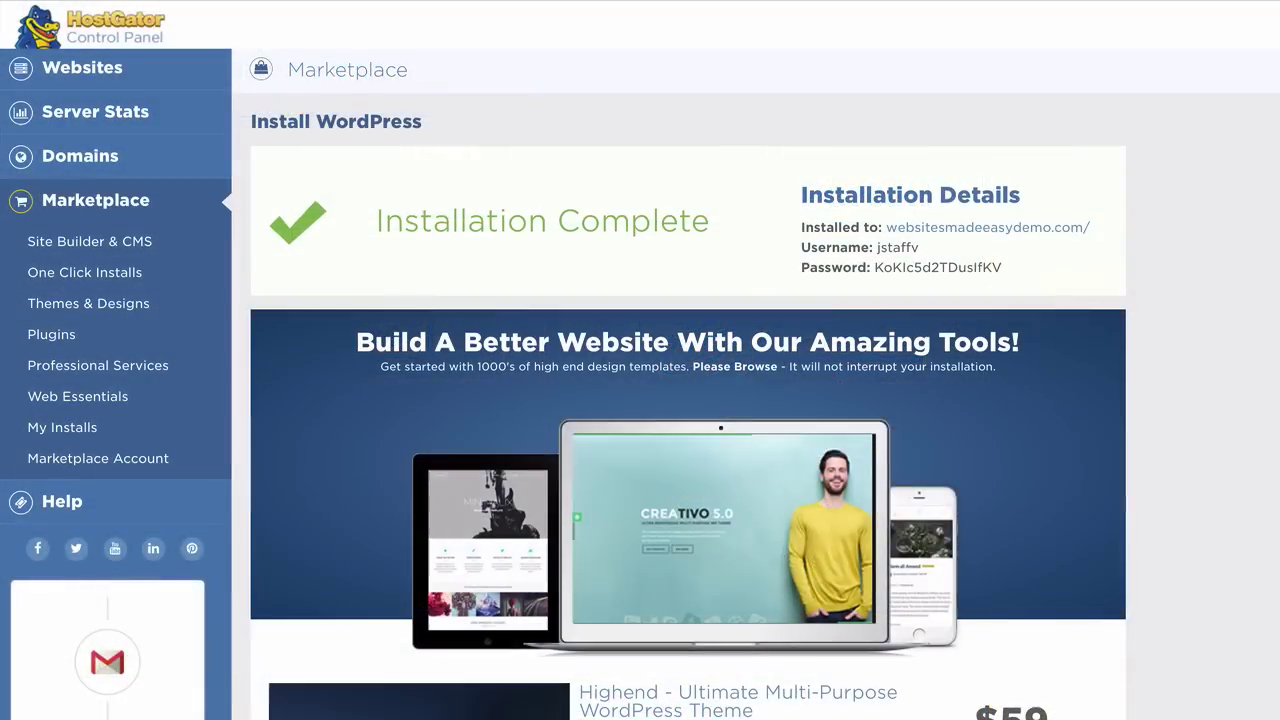
Open the new site websitesmadeeasydemo.com from the Installed to link in a new tab
right_click(1032, 228)
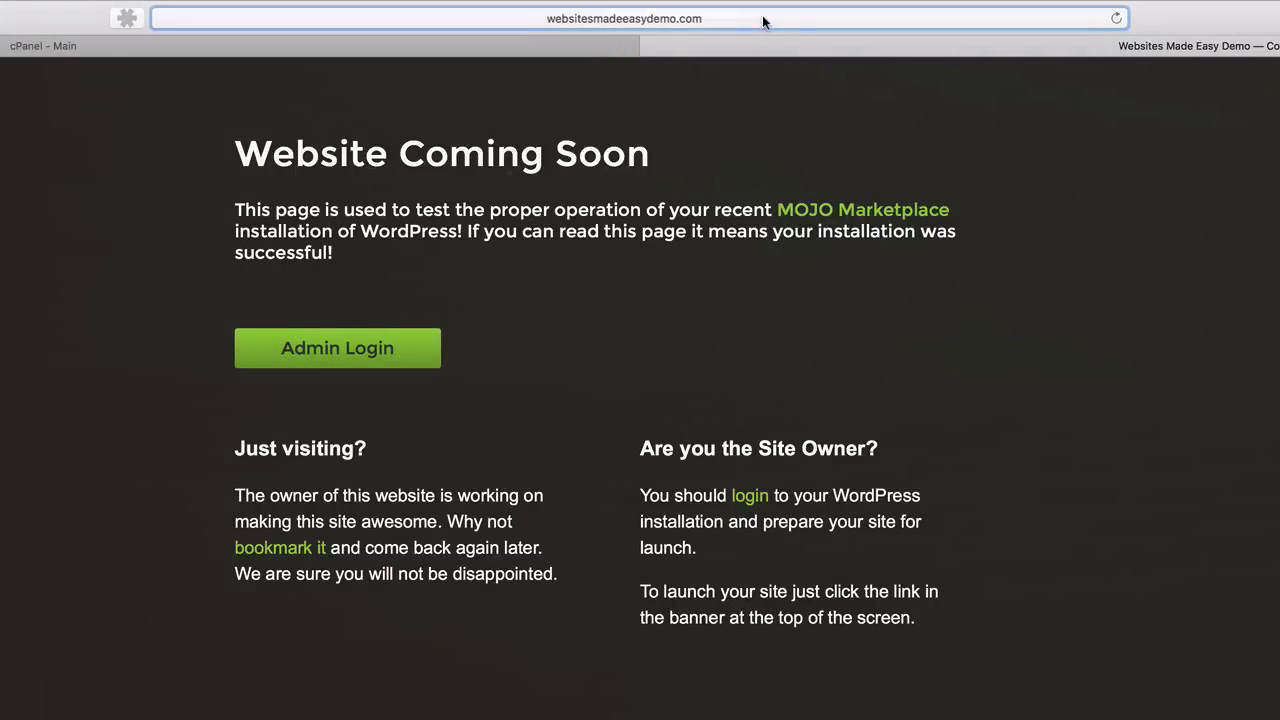
Go to websitesmadeeasydemo.com/wp-admin to reach the WordPress admin
click(763, 18)
click(409, 17)
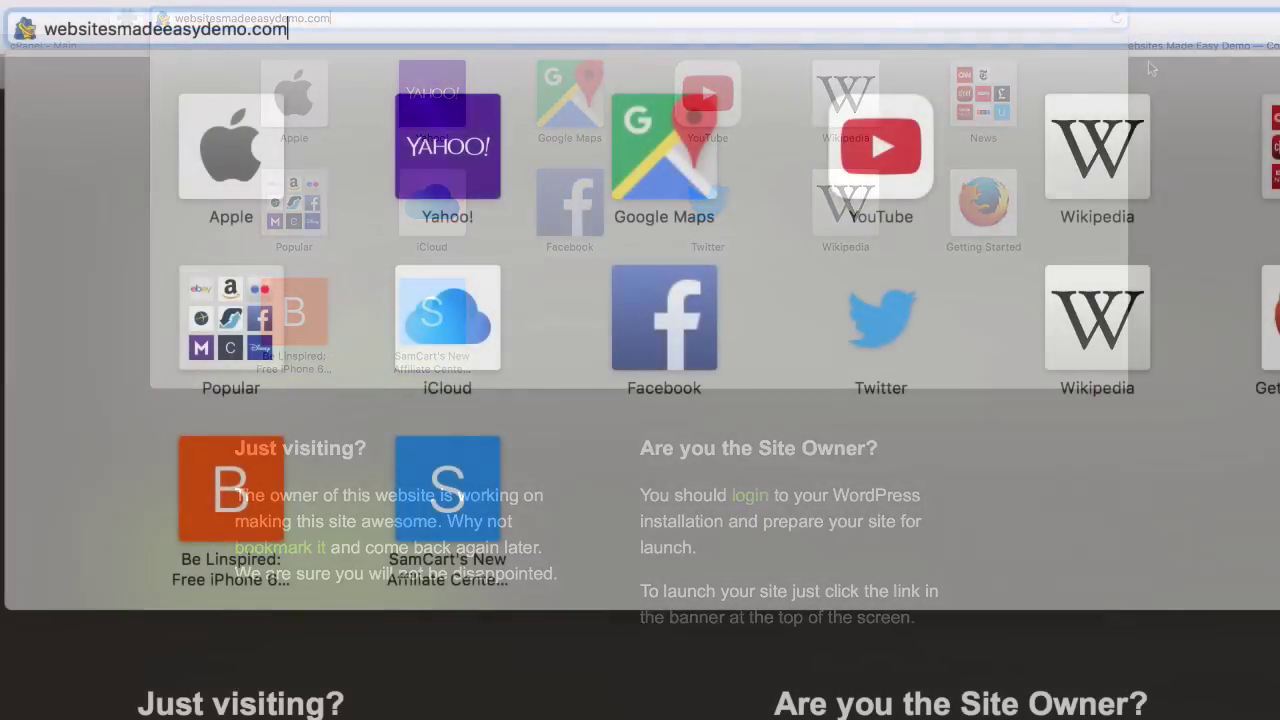
text(/w)
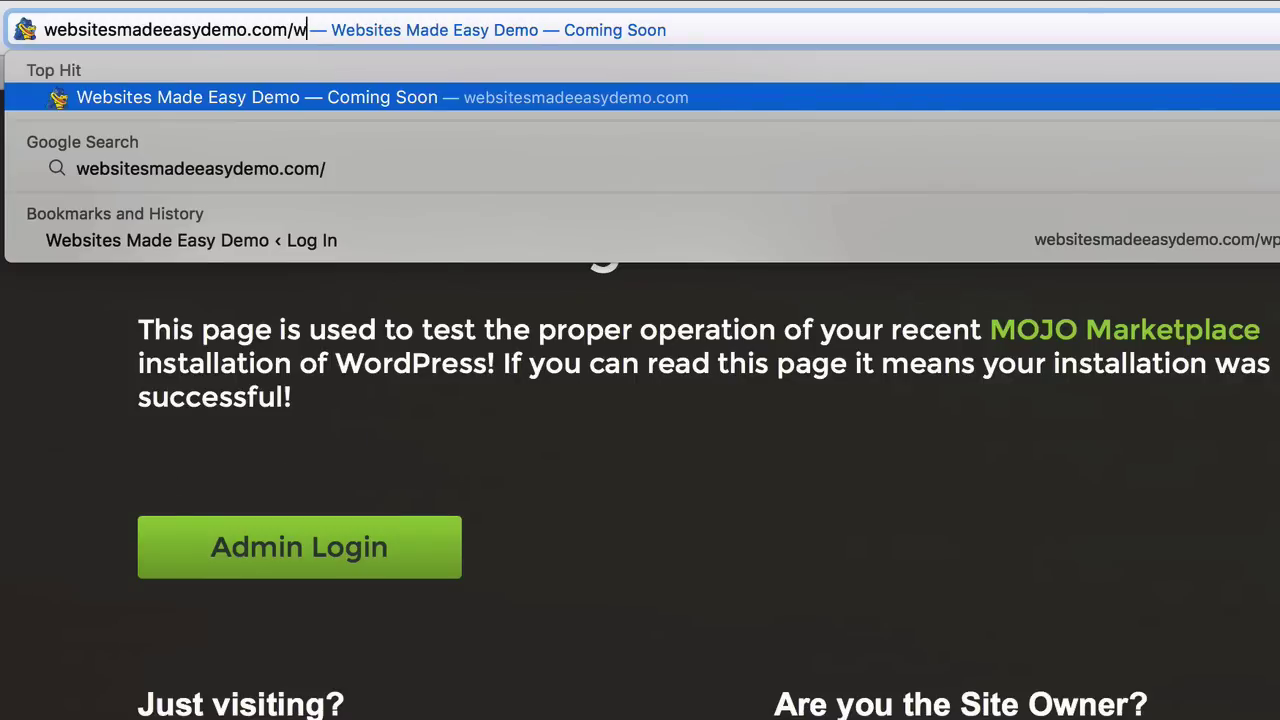
text(p-a)
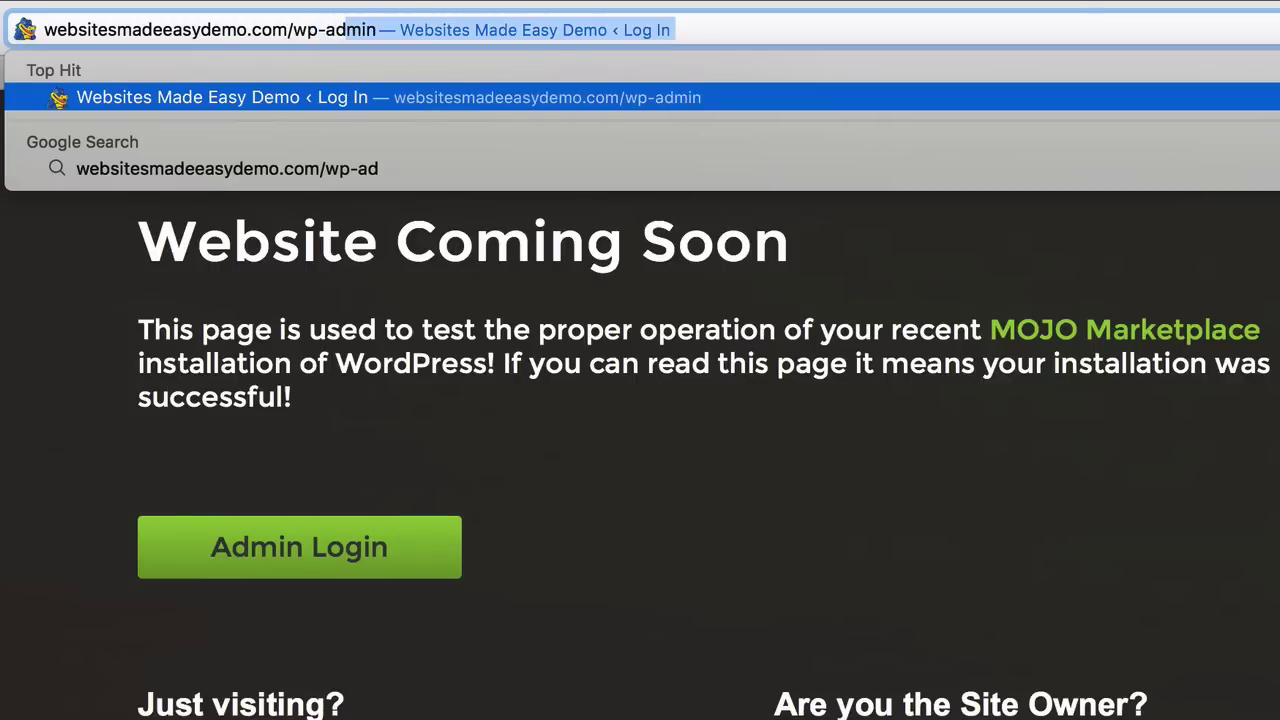
text(d)
key(Return)
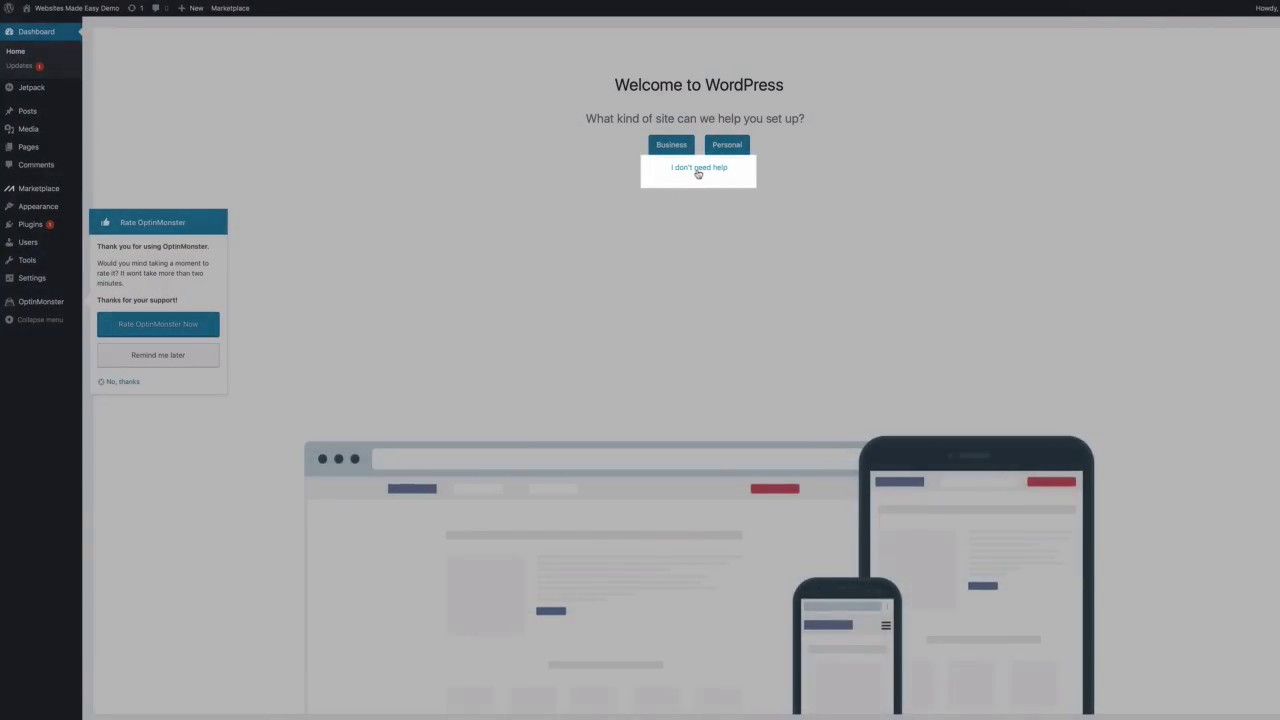
Skip the guided setup with 'I don't need help' and open Visit Site in a new tab
click(698, 170)
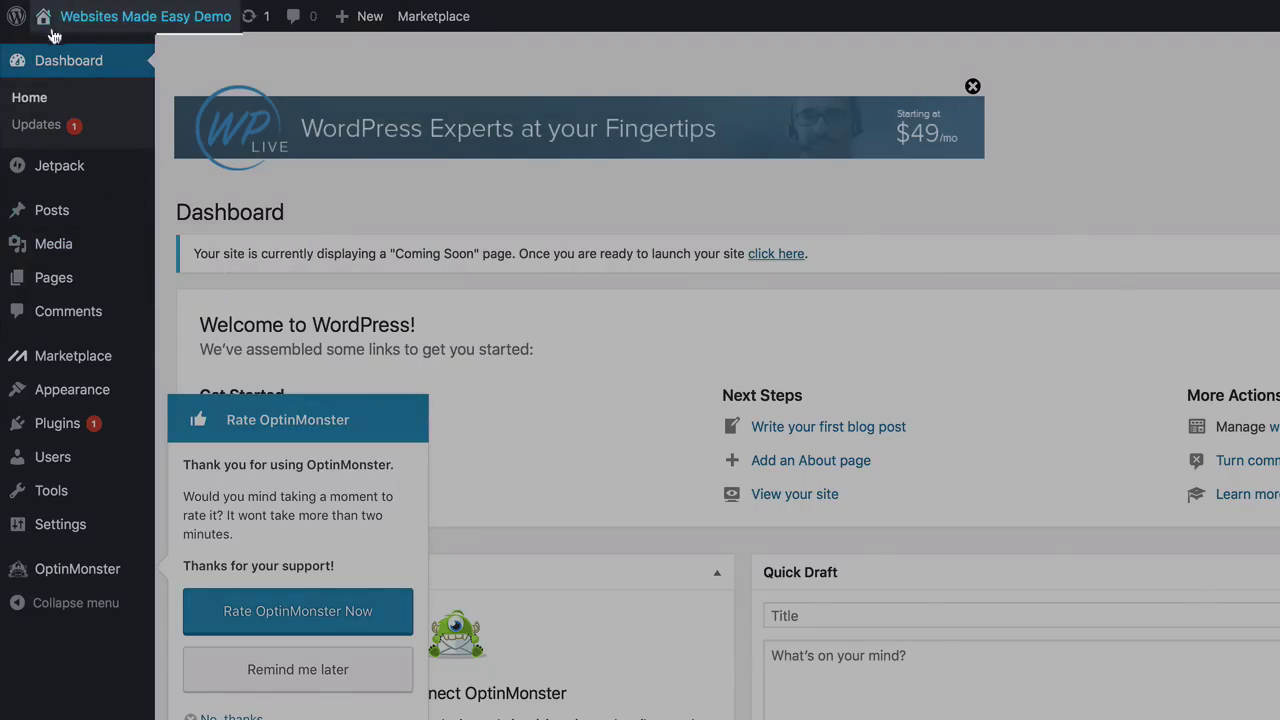
mouse_move(50, 20)
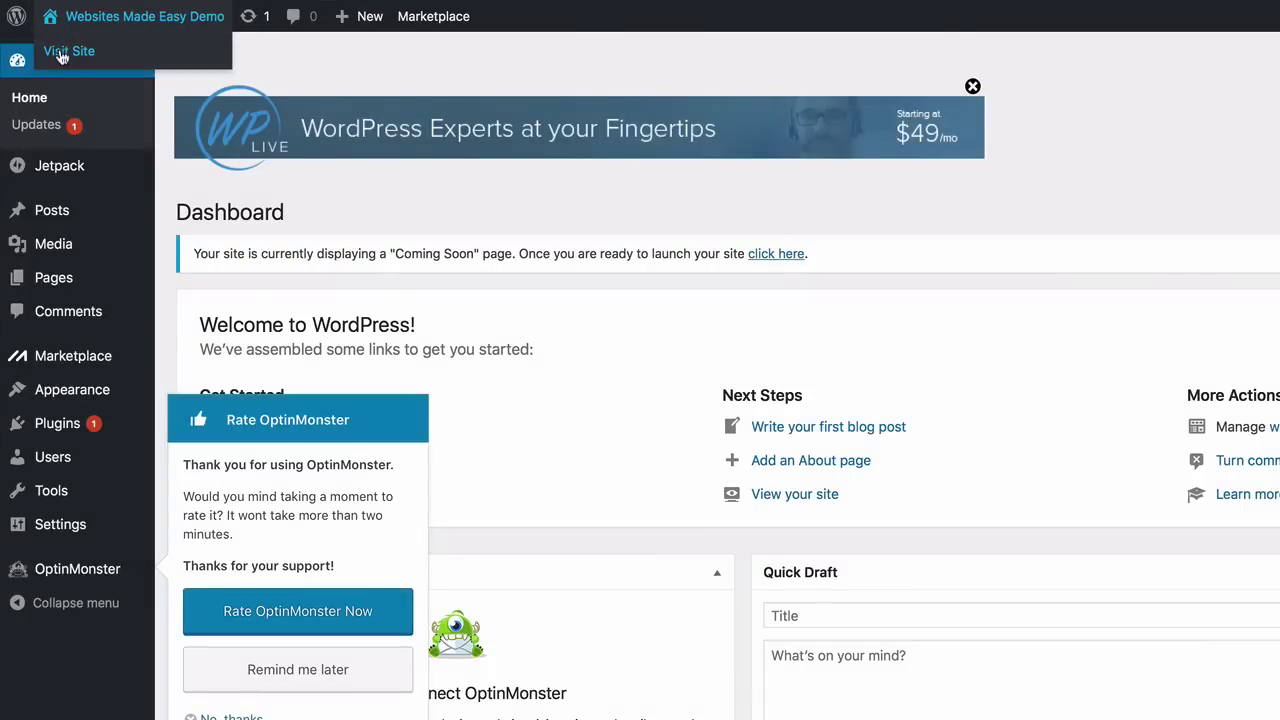
right_click(62, 54)
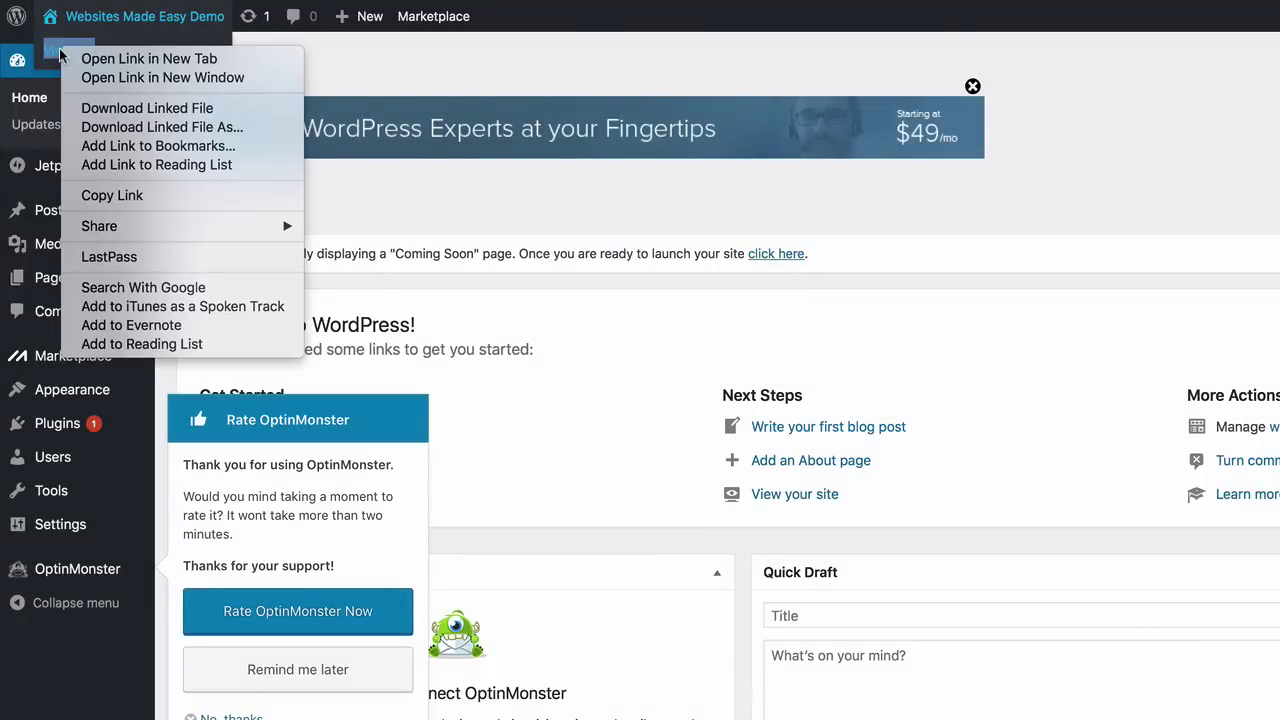
click(85, 60)
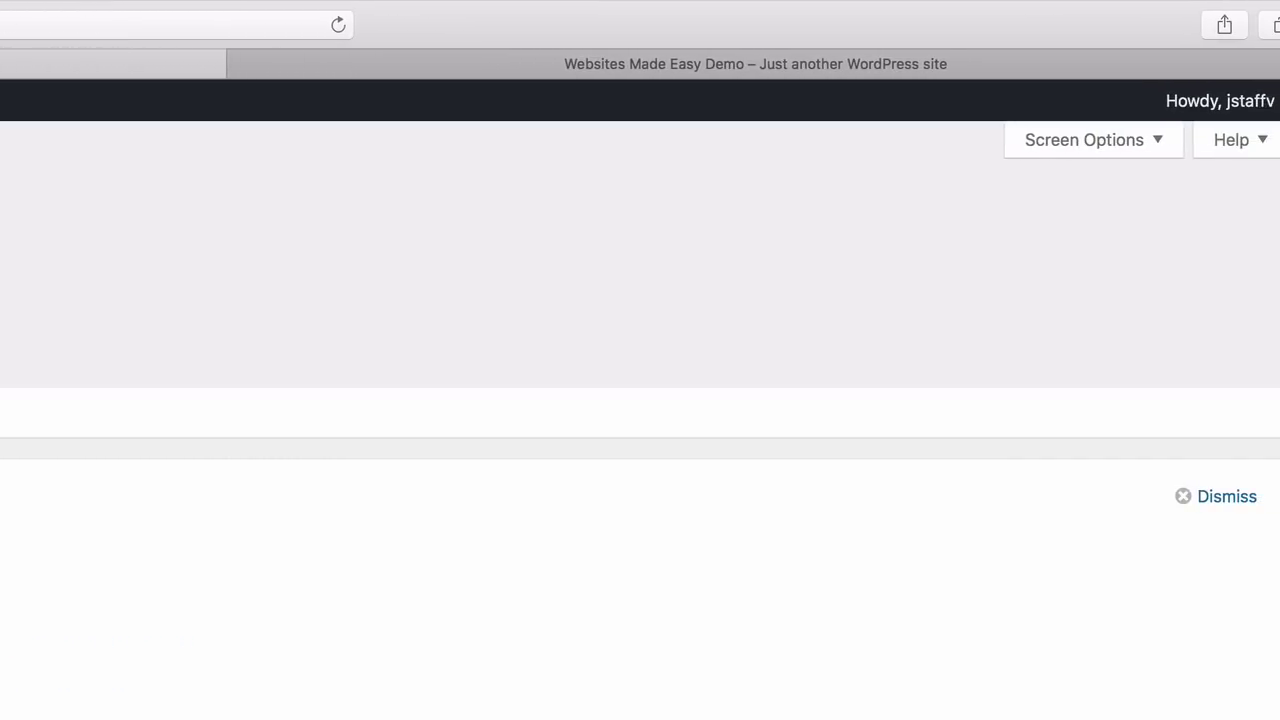
click(393, 68)
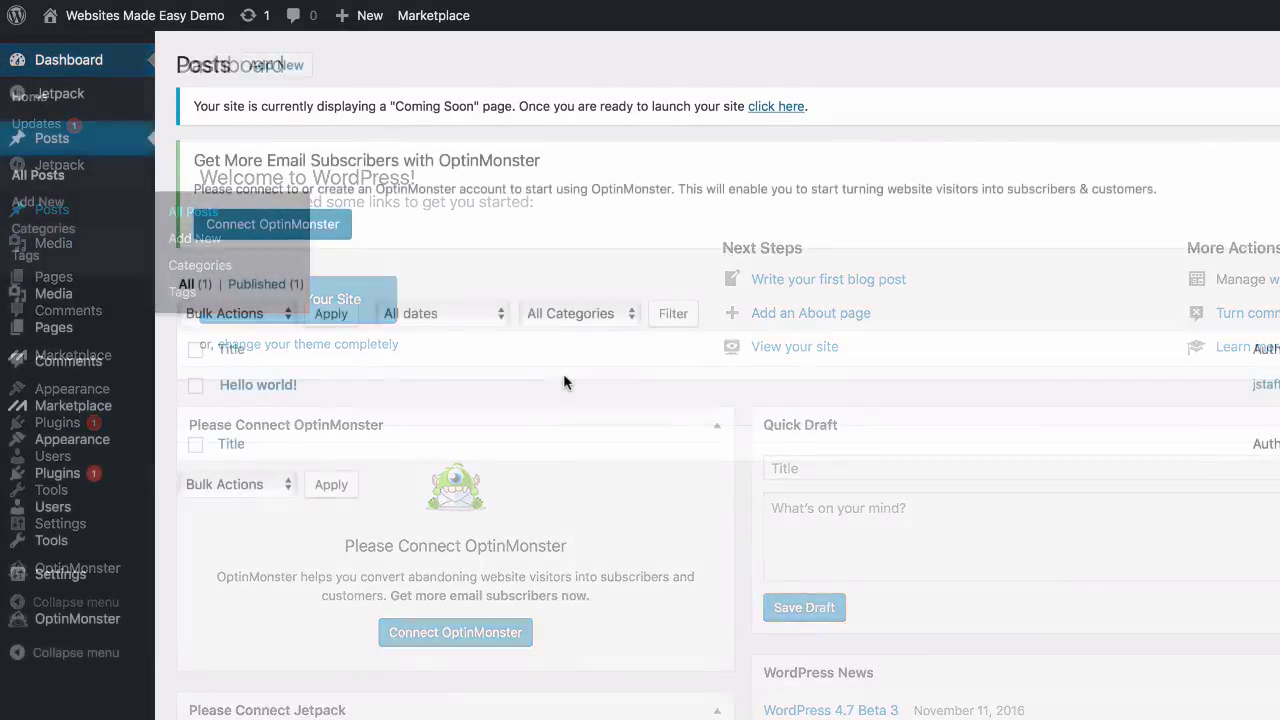
Select all pages and bulk-move the single page to the Trash
click(196, 350)
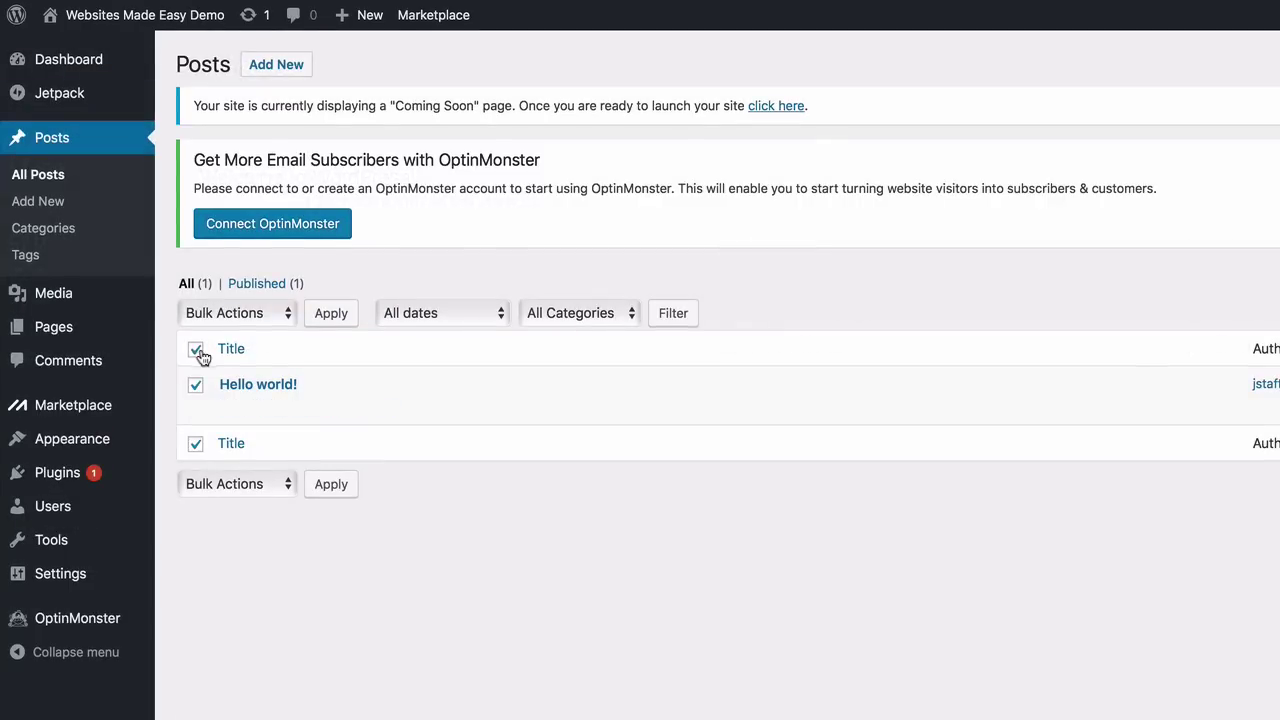
mouse_move(237, 421)
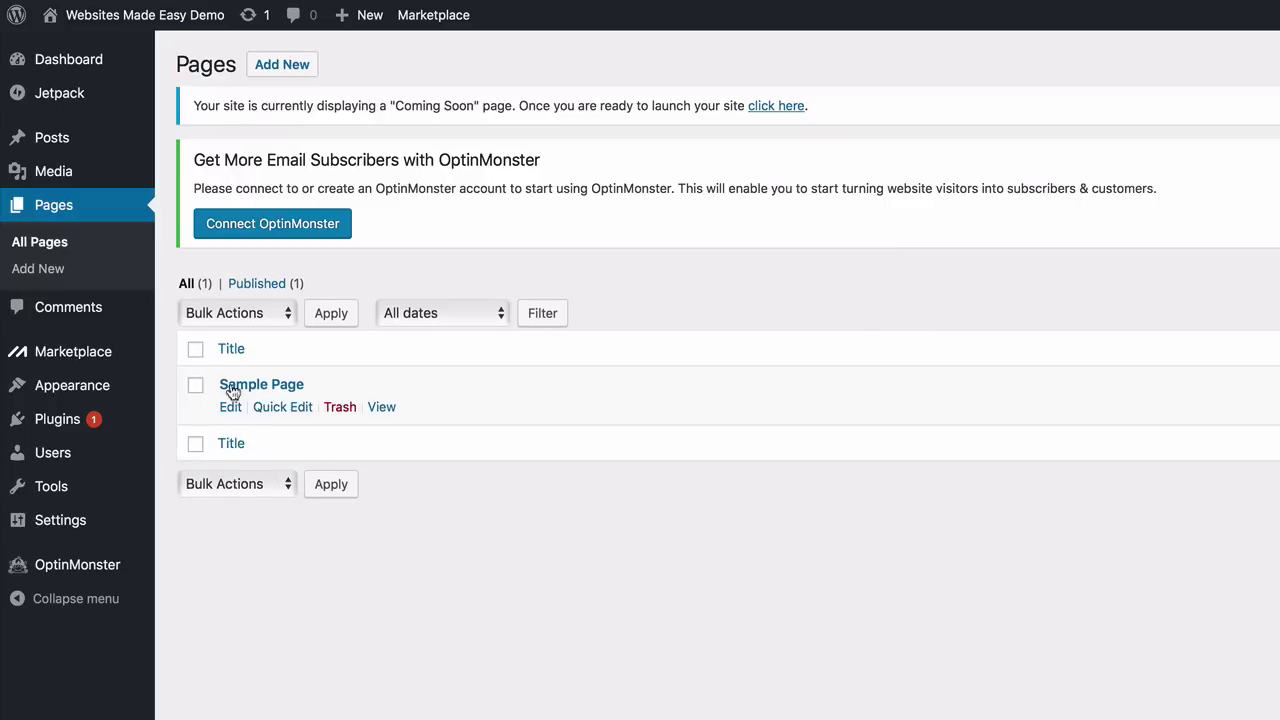
click(197, 350)
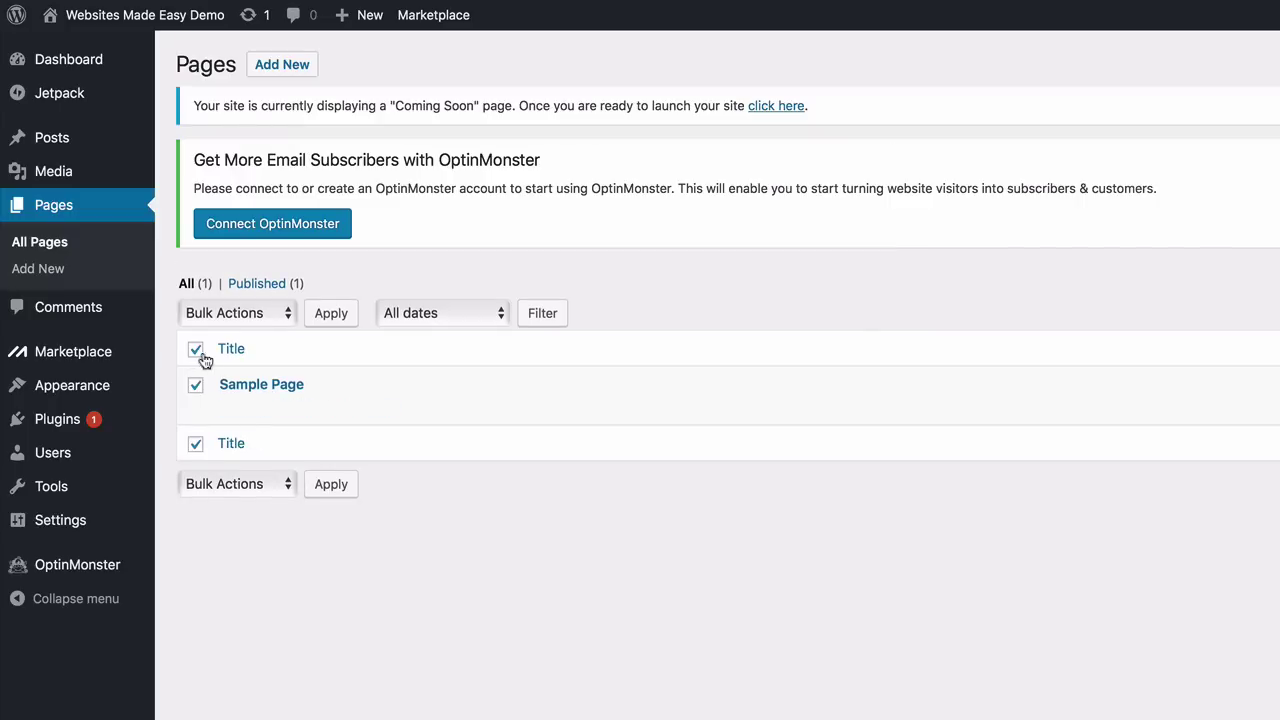
click(290, 318)
click(273, 354)
click(329, 316)
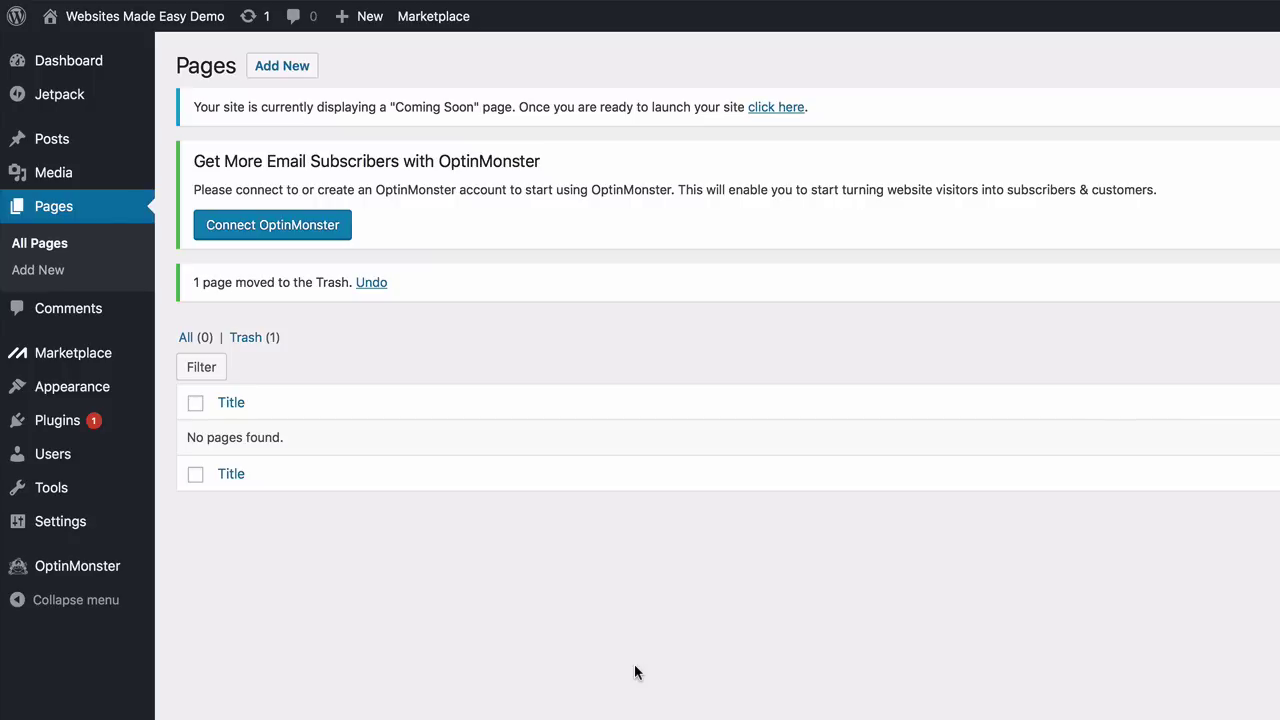
mouse_move(45, 400)
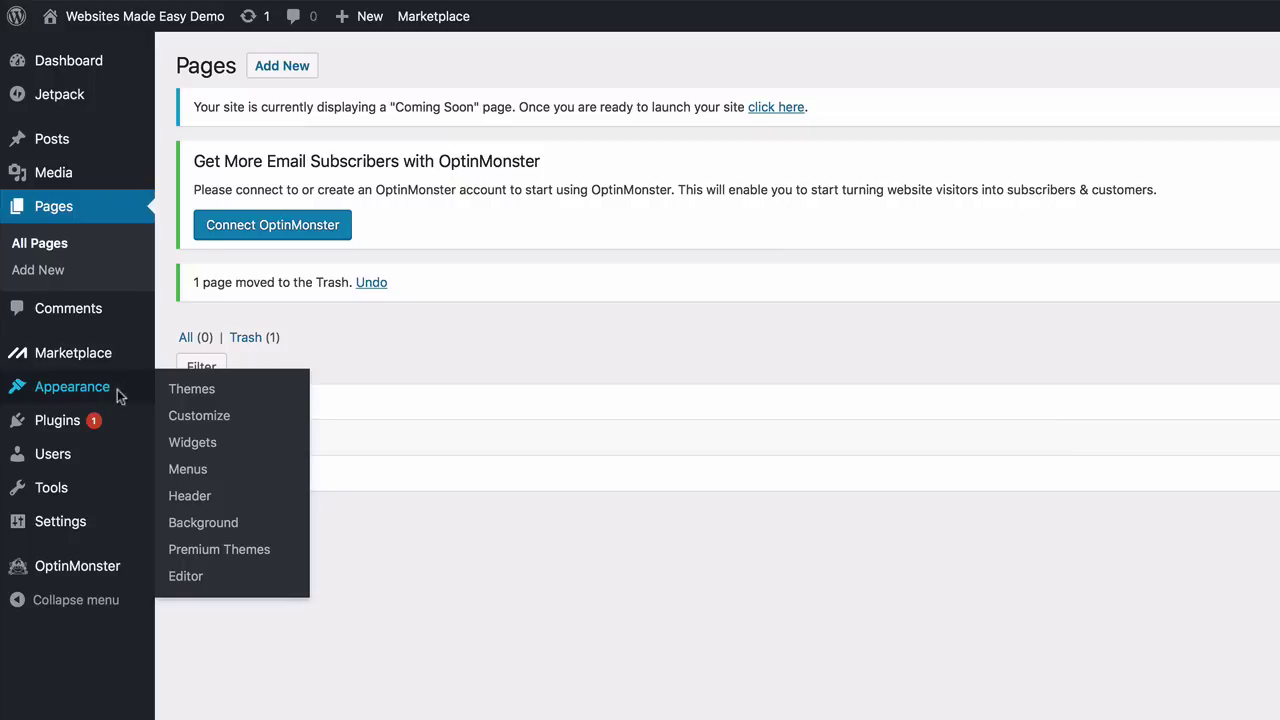
Open Appearance > Themes and view the demo site's CREATE hero slider
click(194, 394)
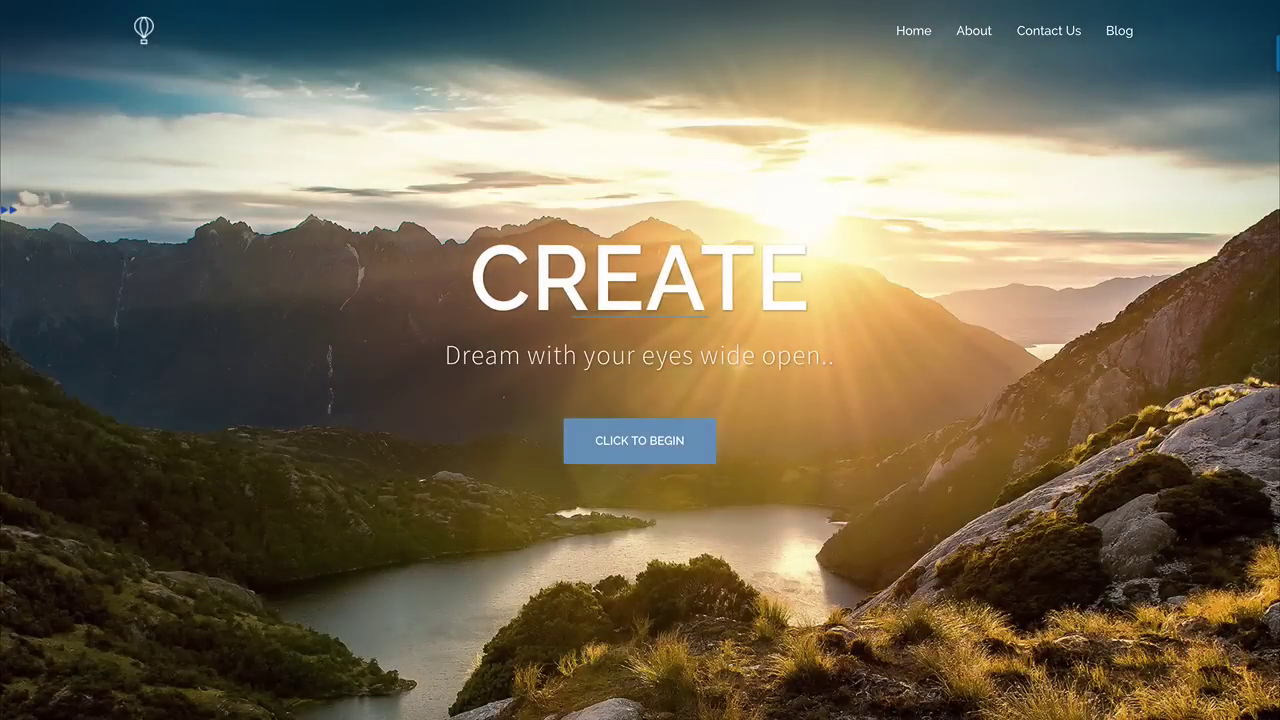
Scroll down through the demo's blog posts and About section
scroll(640, 360, down, 6)
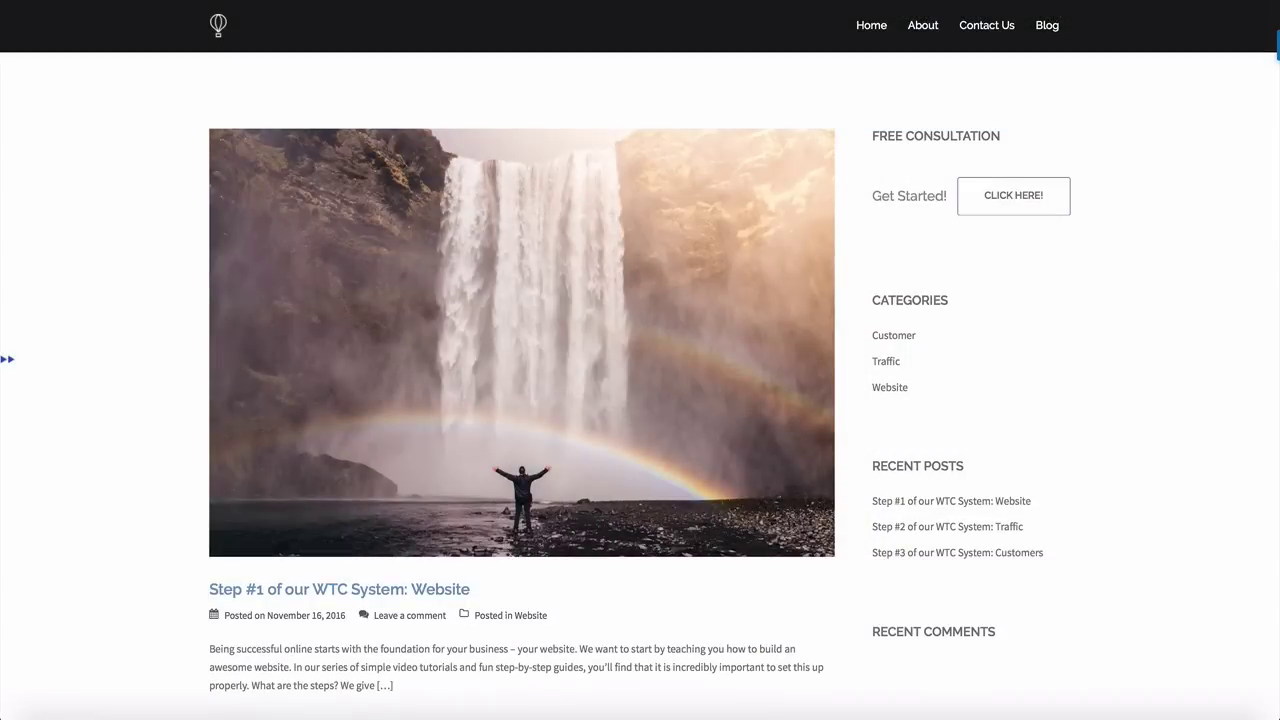
scroll(640, 360, down, 5)
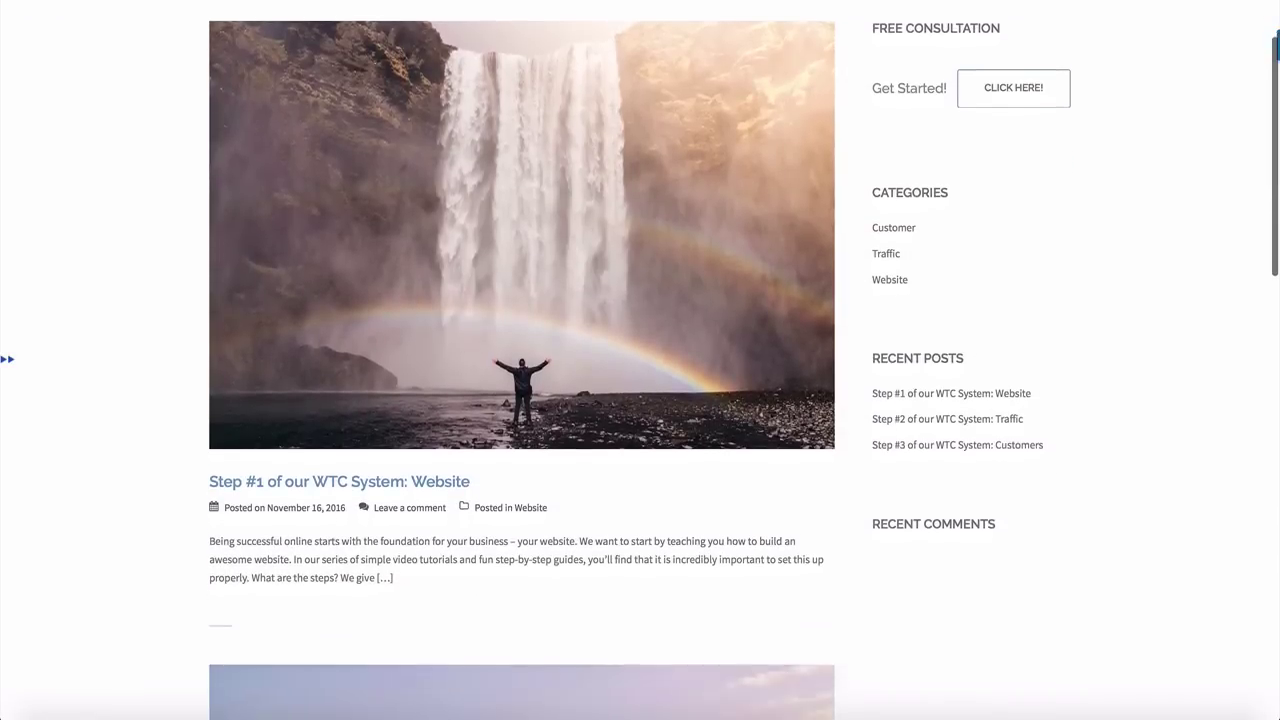
scroll(640, 360, down, 5)
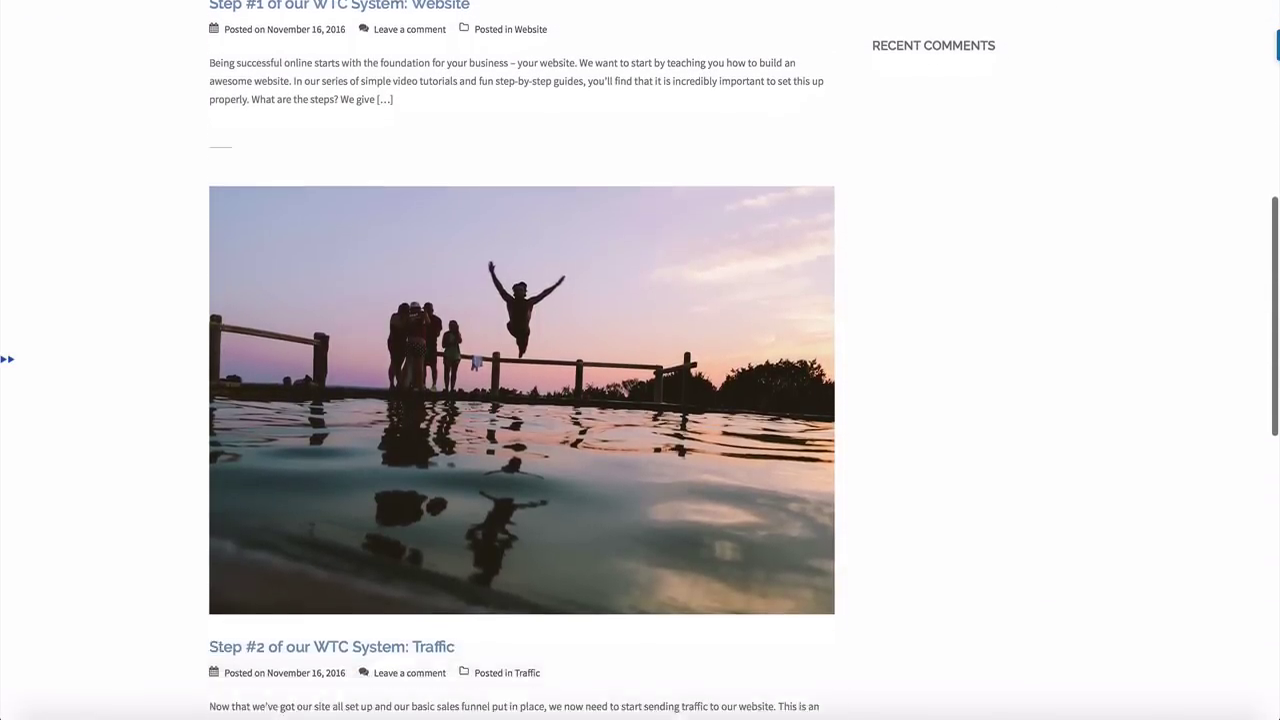
scroll(640, 360, down, 5)
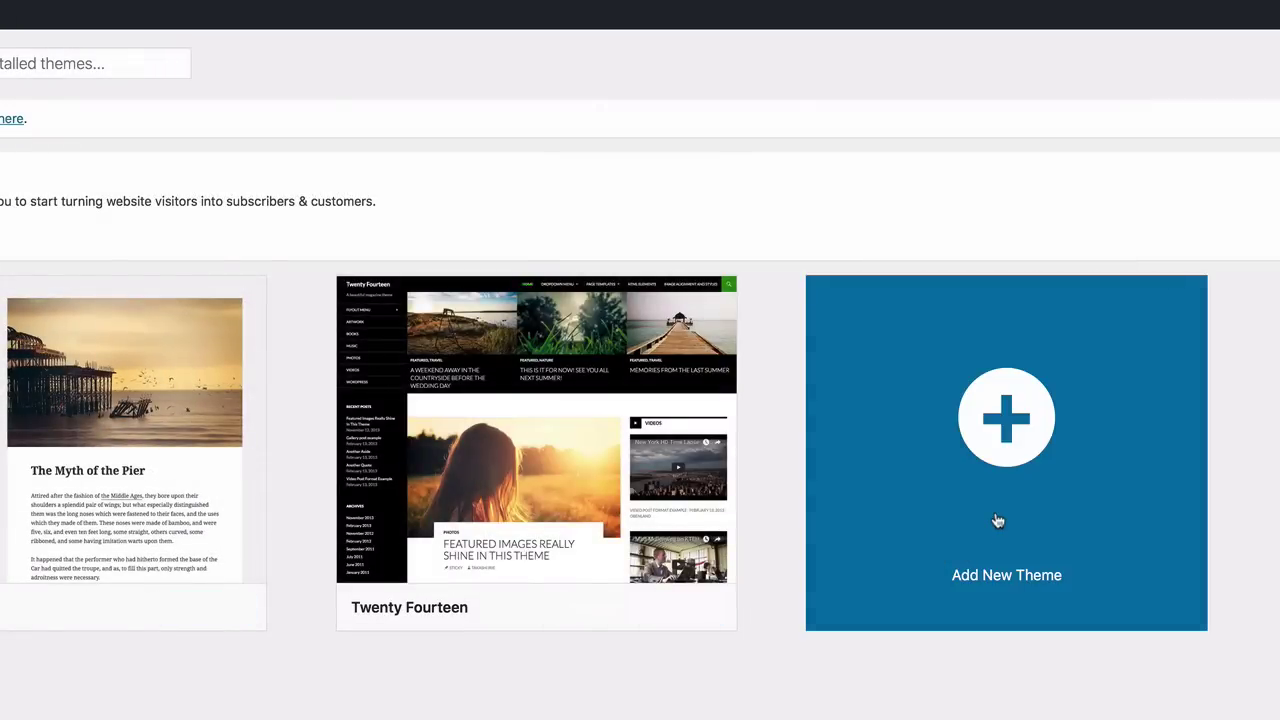
Search new themes for 'sydn', install Sydney and activate it
click(997, 520)
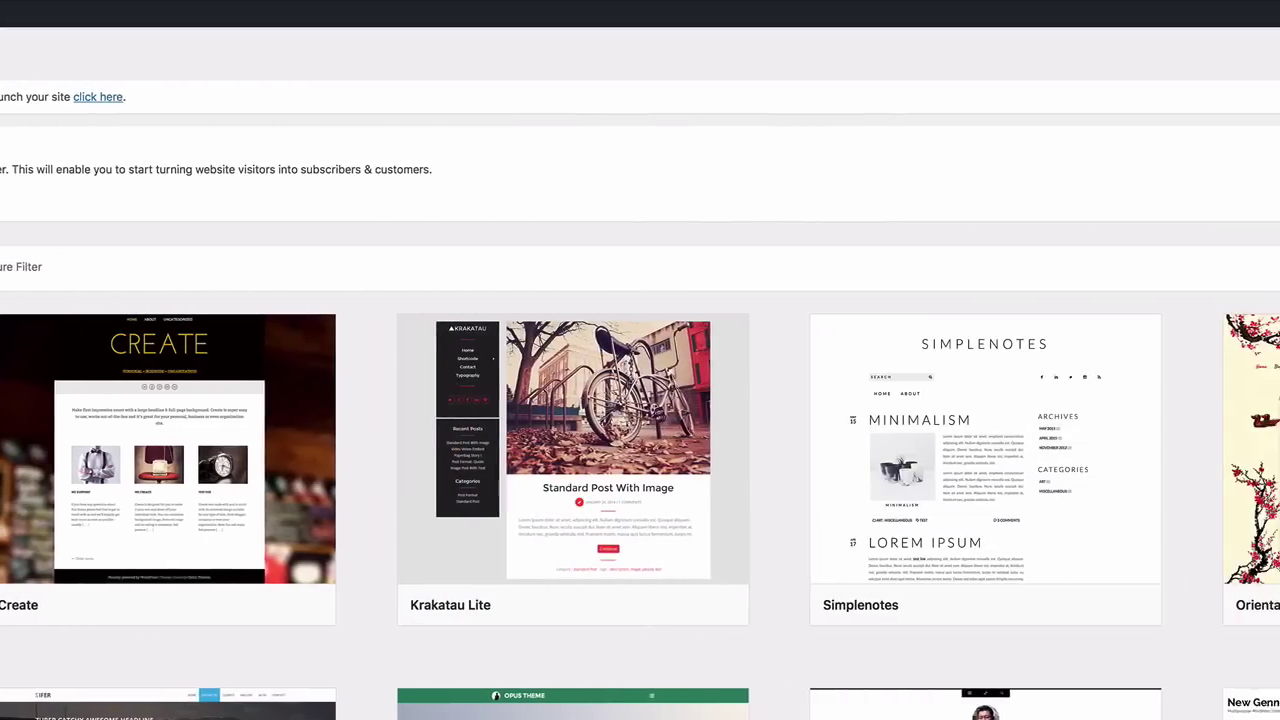
text(sy)
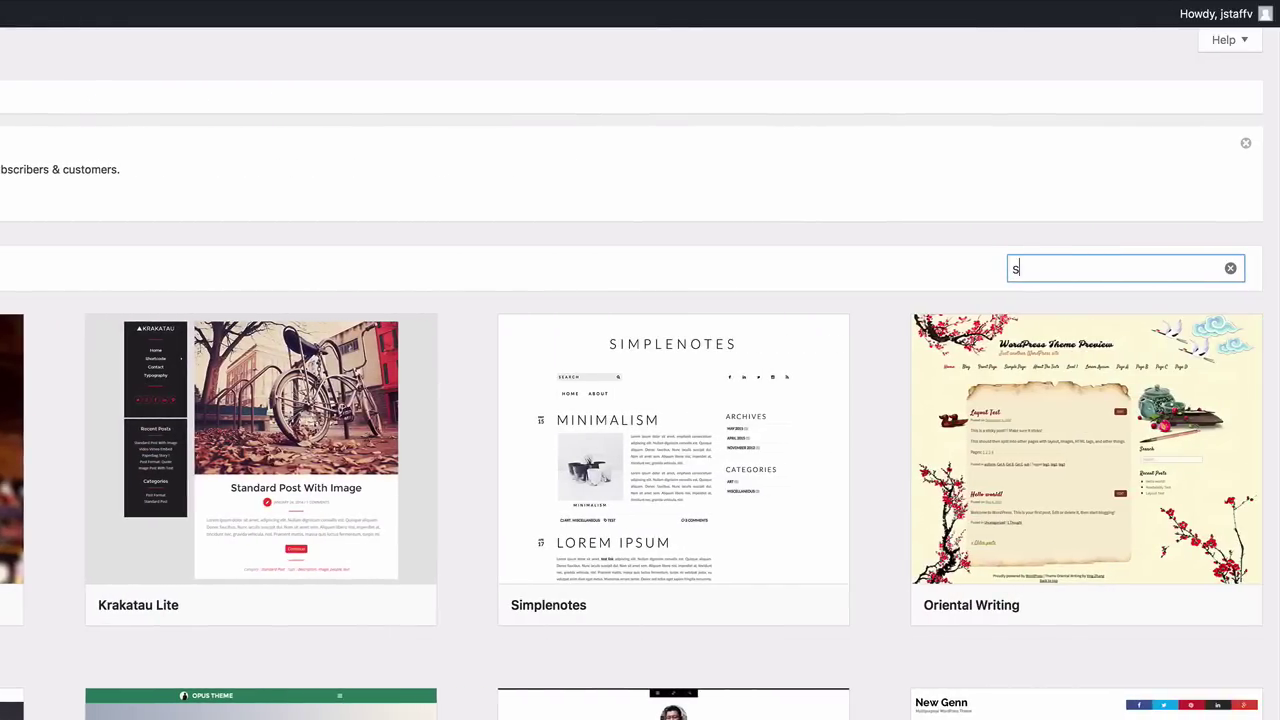
text(dne)
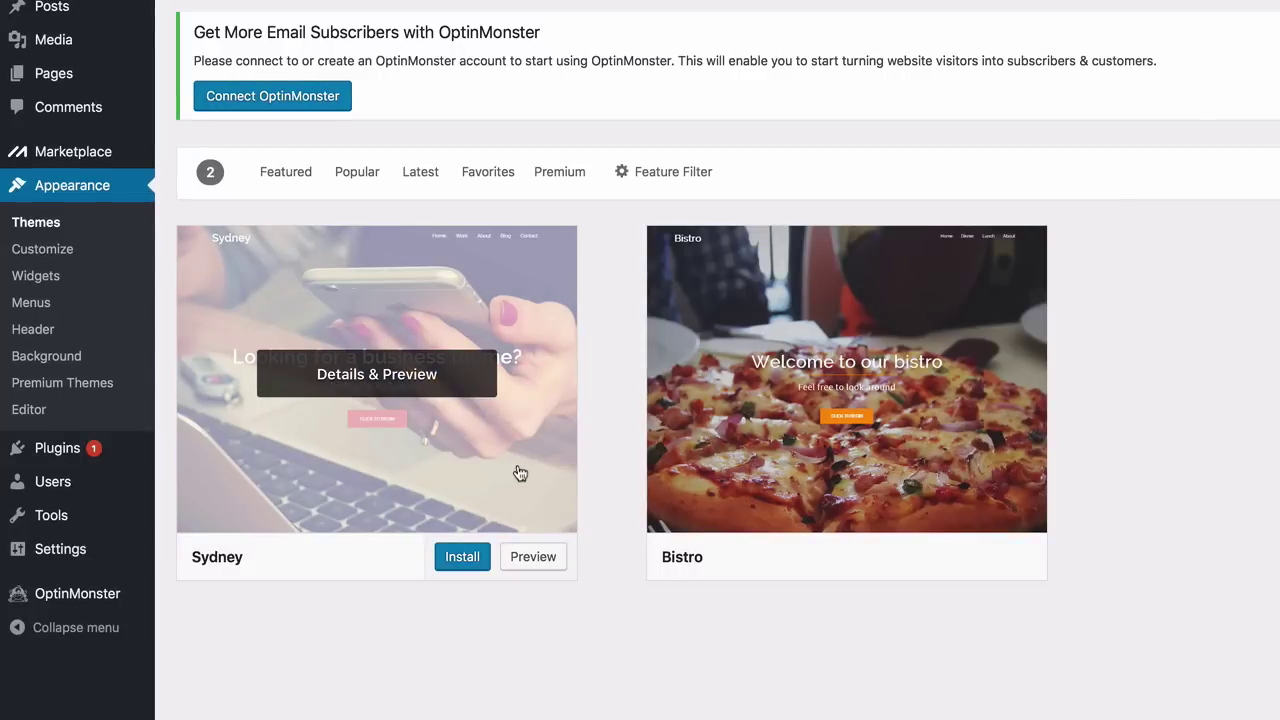
click(462, 558)
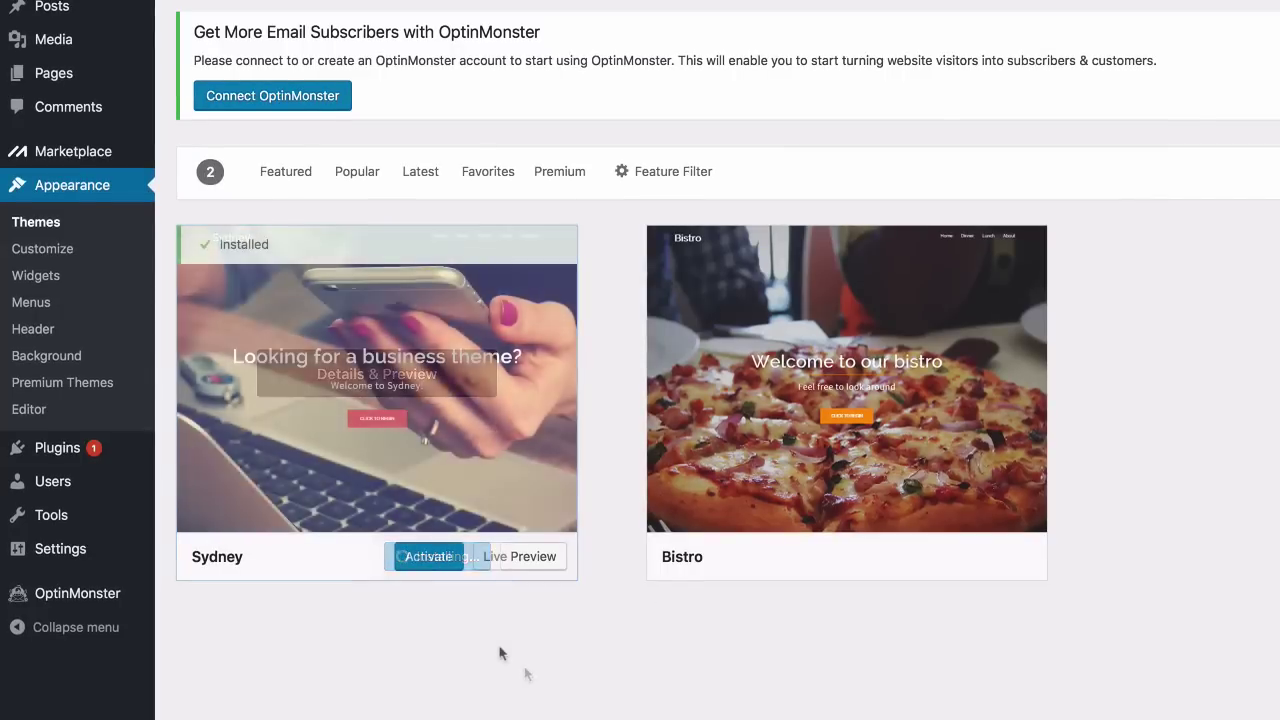
click(431, 558)
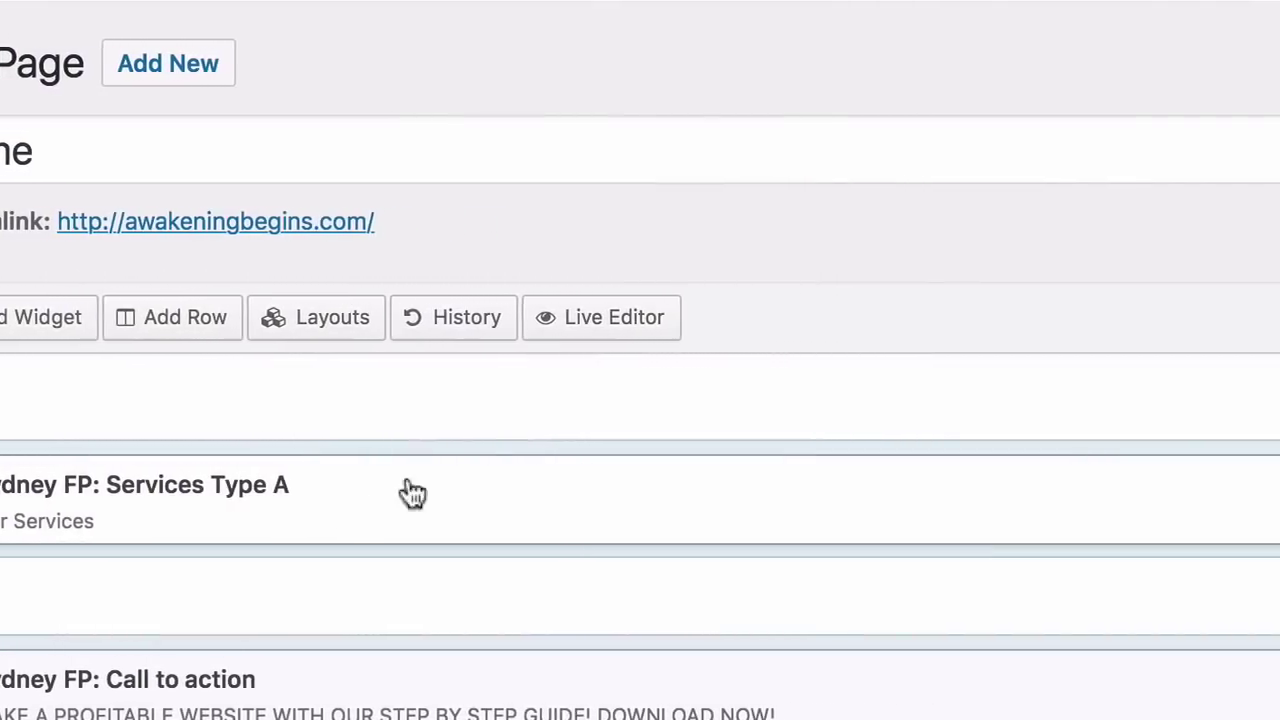
Review the notice recommending Page Builder by SiteOrigin and Sydney Toolbox plugins
mouse_move(1222, 506)
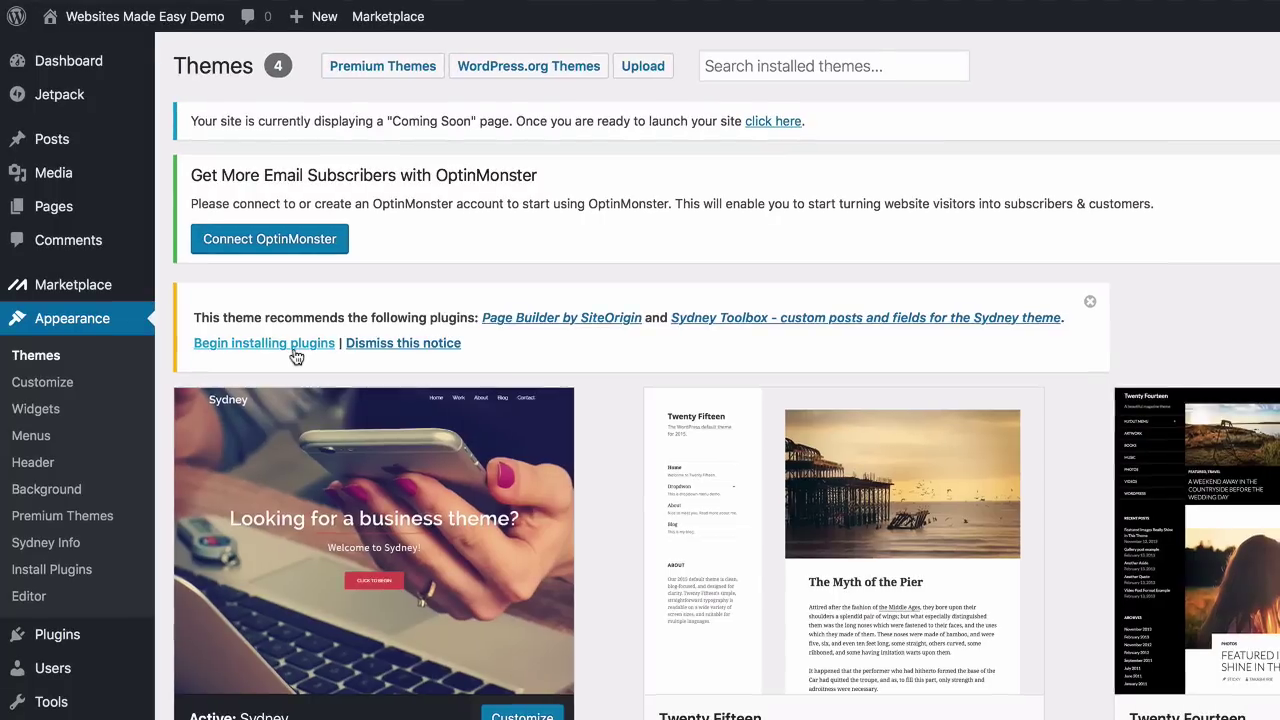
Bulk-install both recommended plugins, Page Builder by SiteOrigin and Sydney Toolbox
click(296, 344)
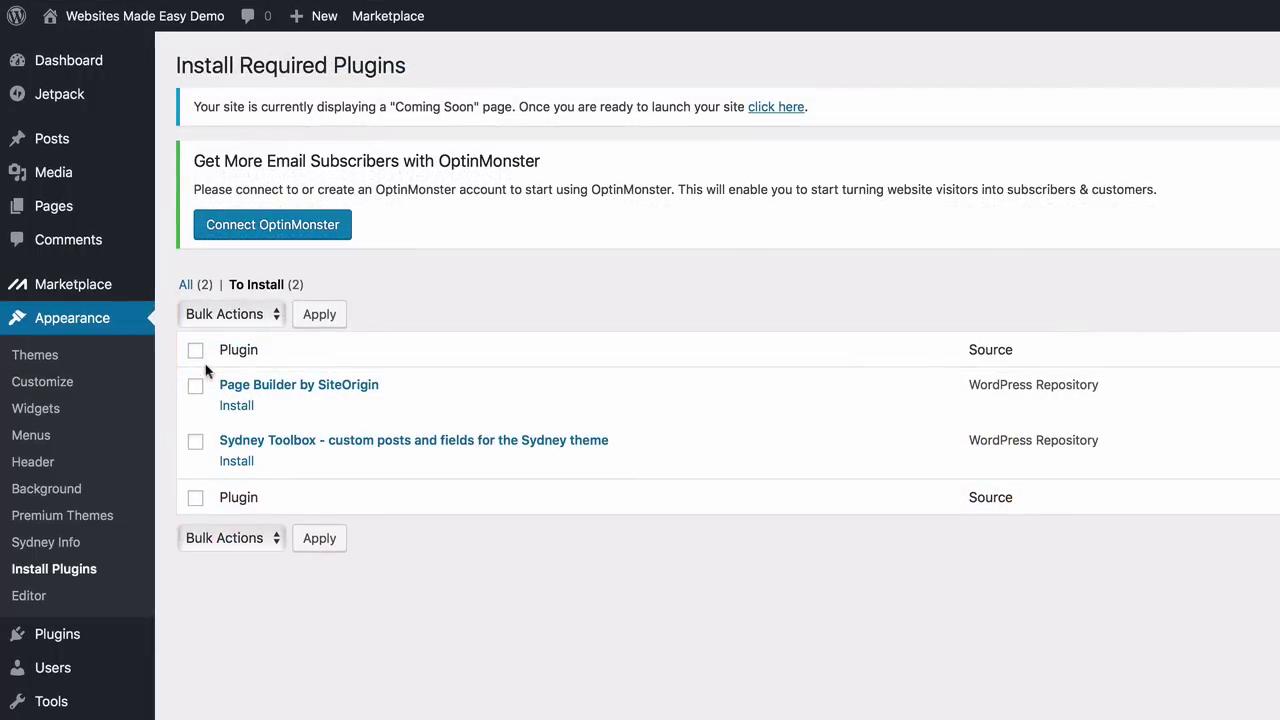
click(195, 349)
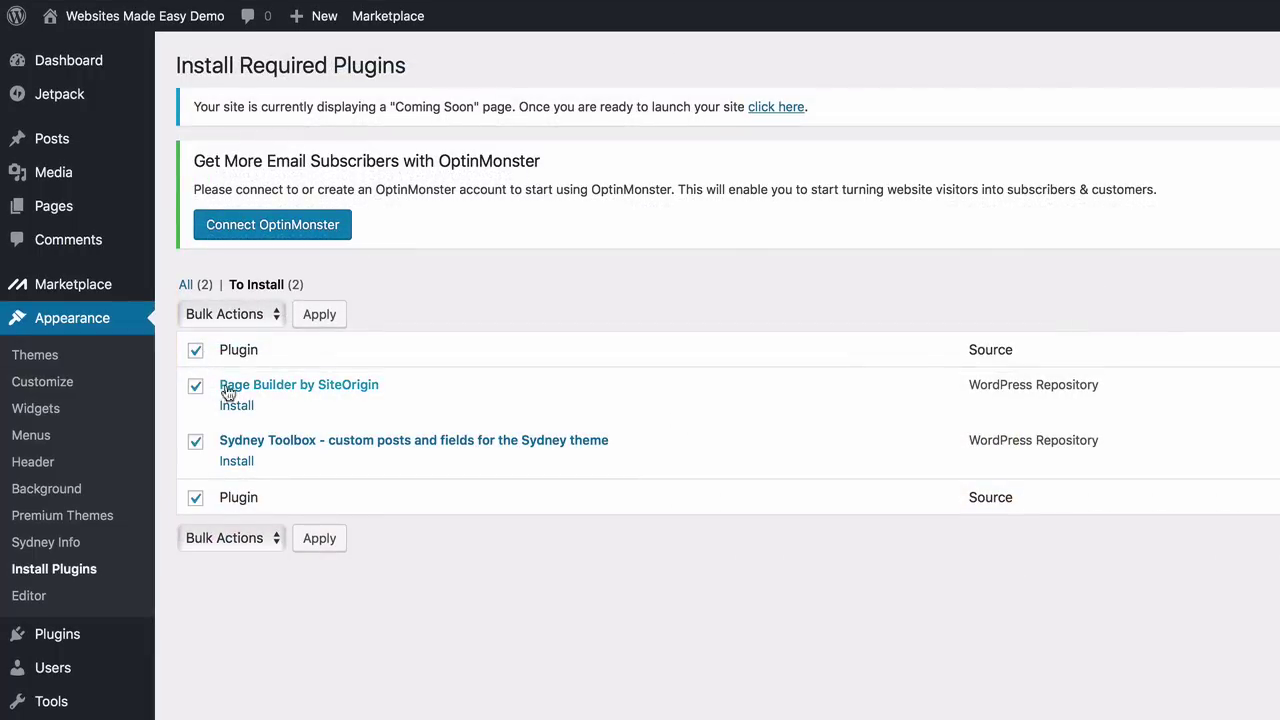
click(275, 313)
click(265, 332)
click(312, 316)
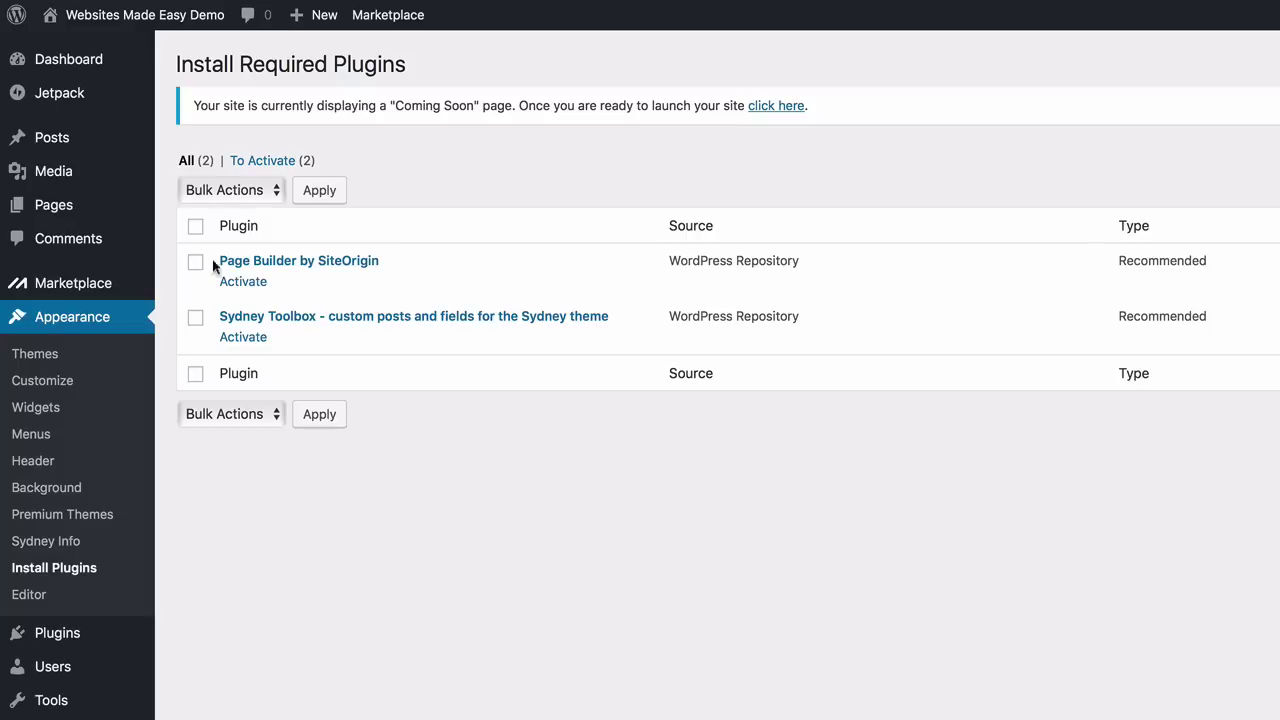
Bulk-activate both newly installed plugins
click(195, 227)
click(277, 194)
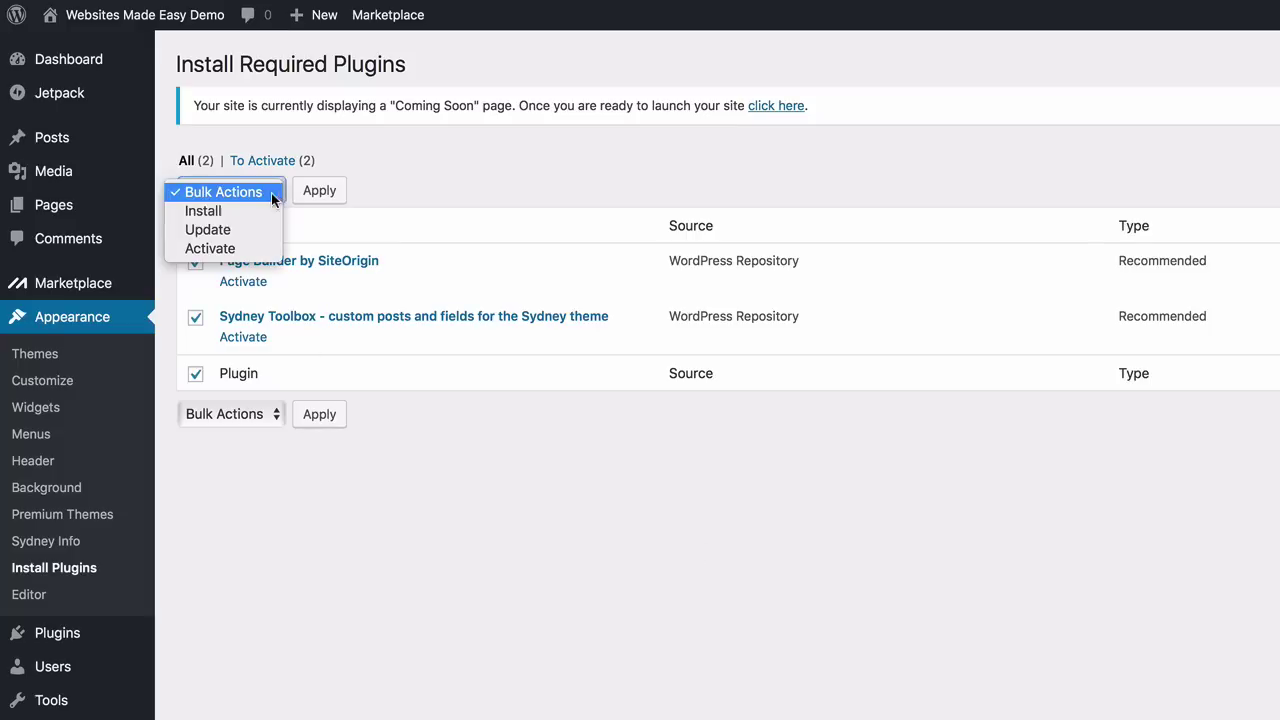
click(254, 248)
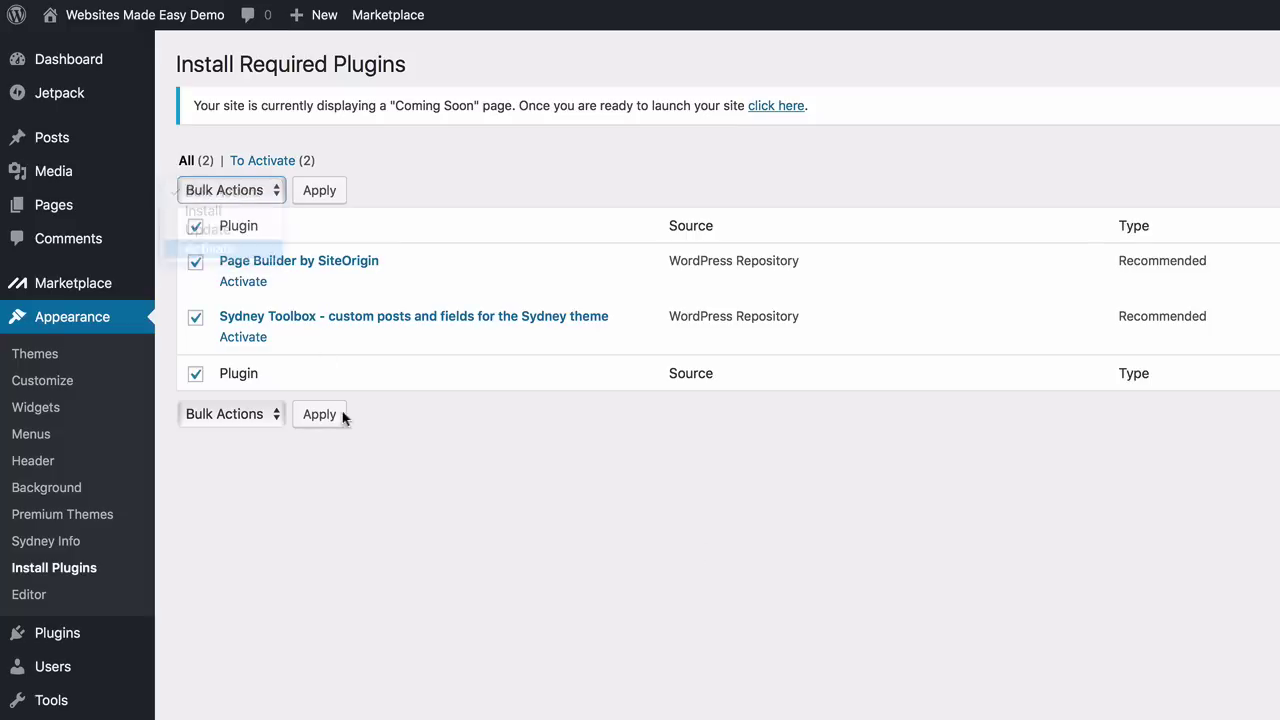
click(322, 190)
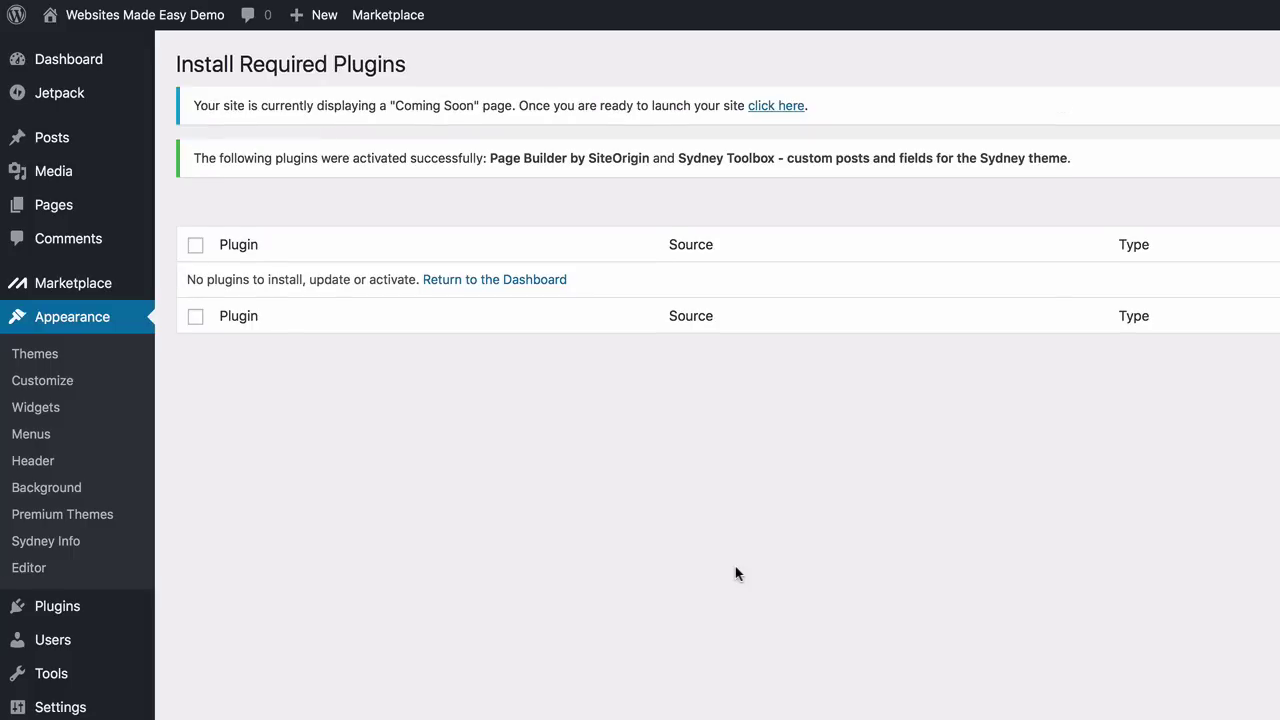
Create and publish a page titled 'Home' using the Front Page template
click(515, 281)
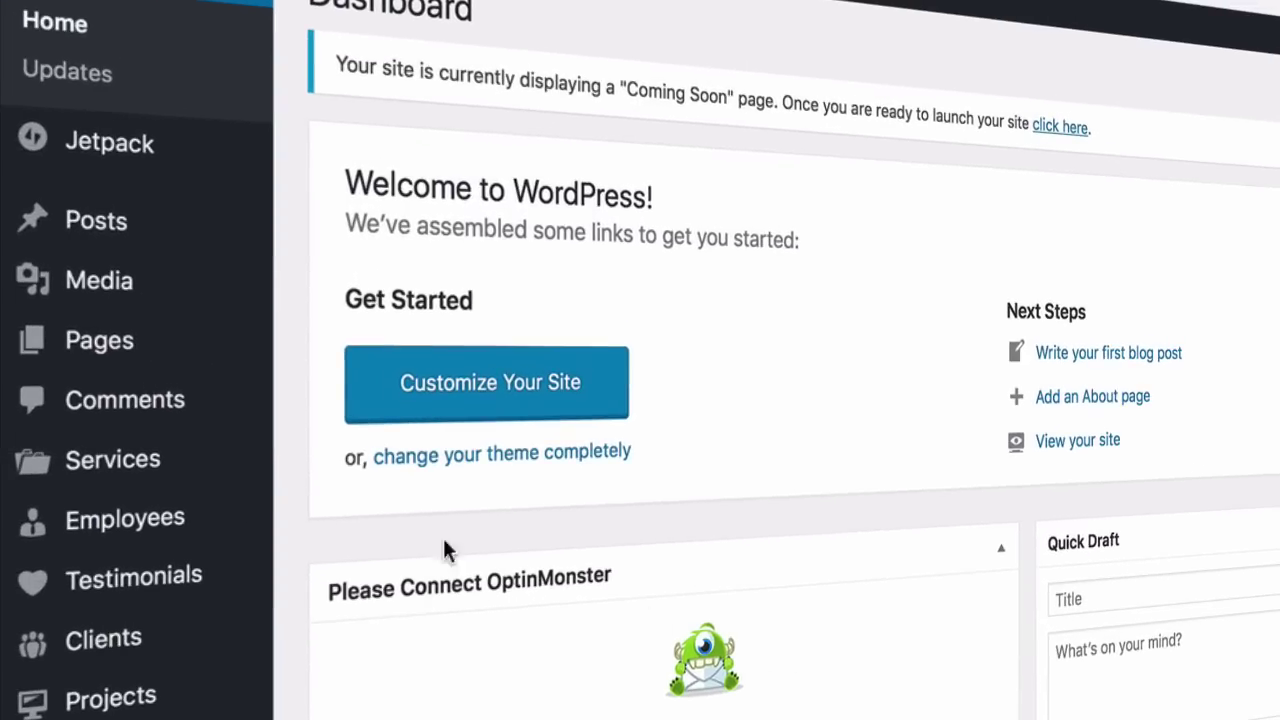
mouse_move(207, 364)
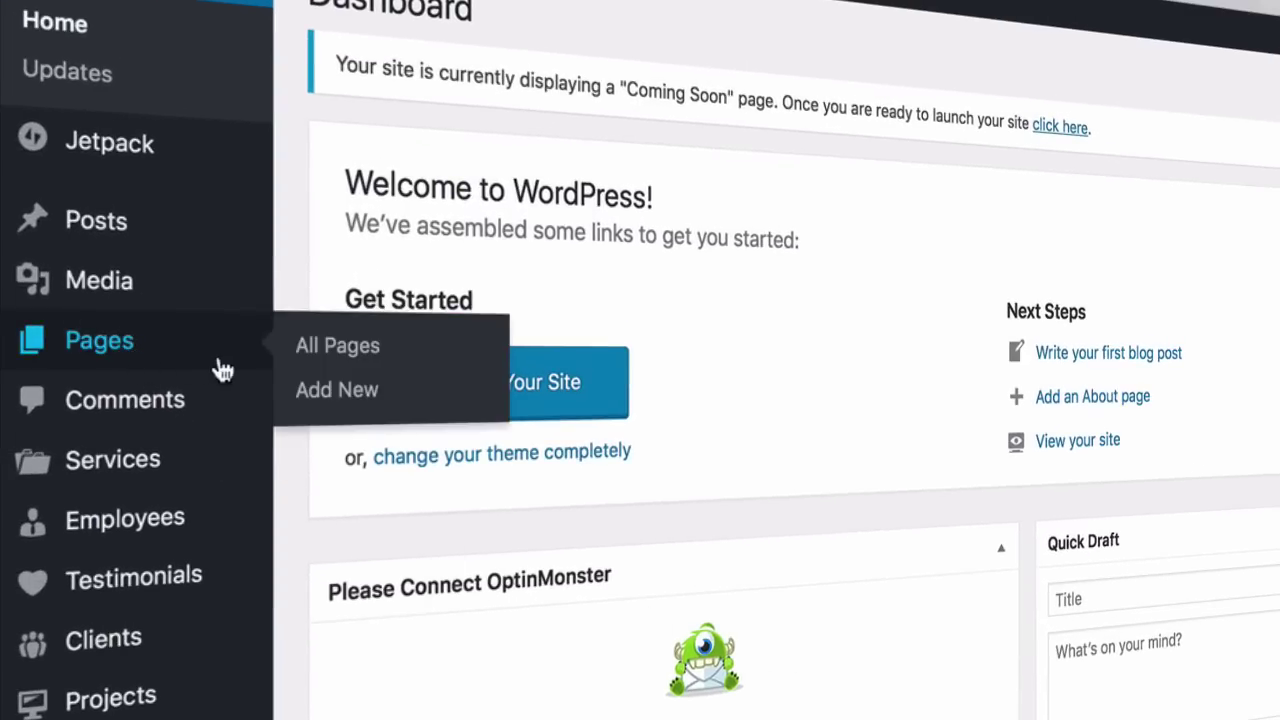
click(330, 392)
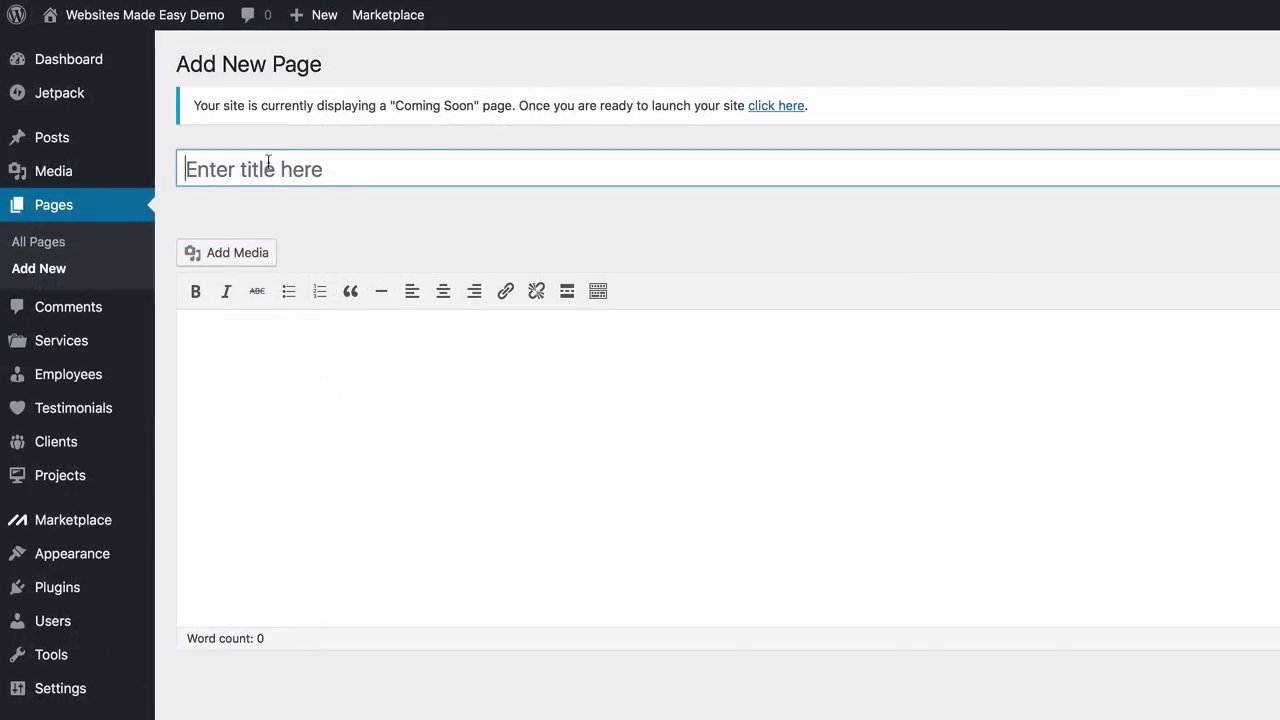
text(Home)
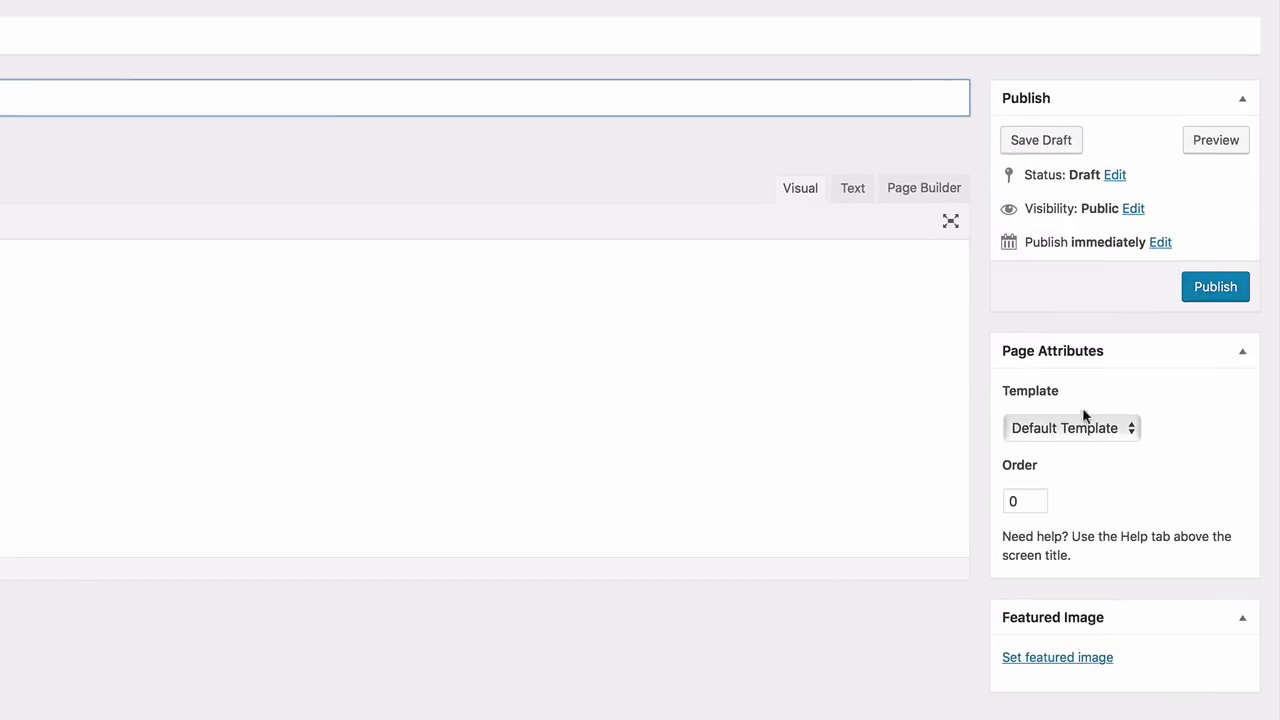
click(1128, 431)
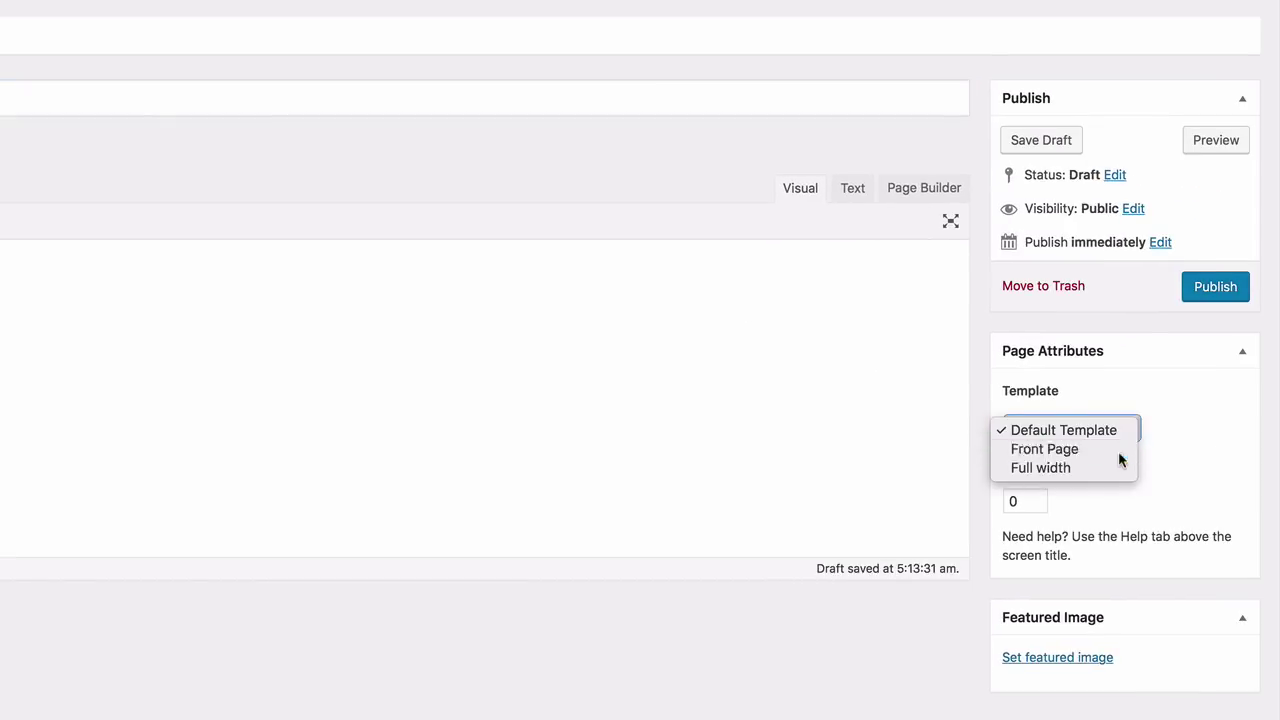
click(1119, 452)
click(1194, 297)
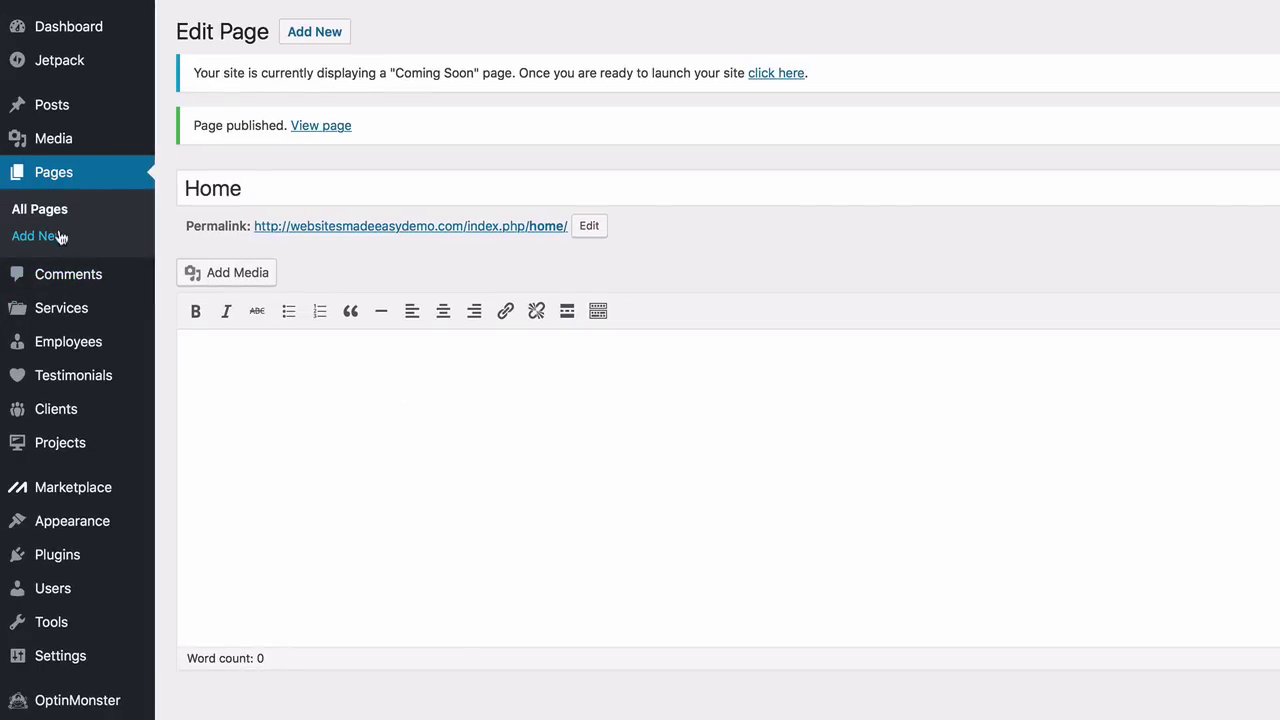
click(60, 236)
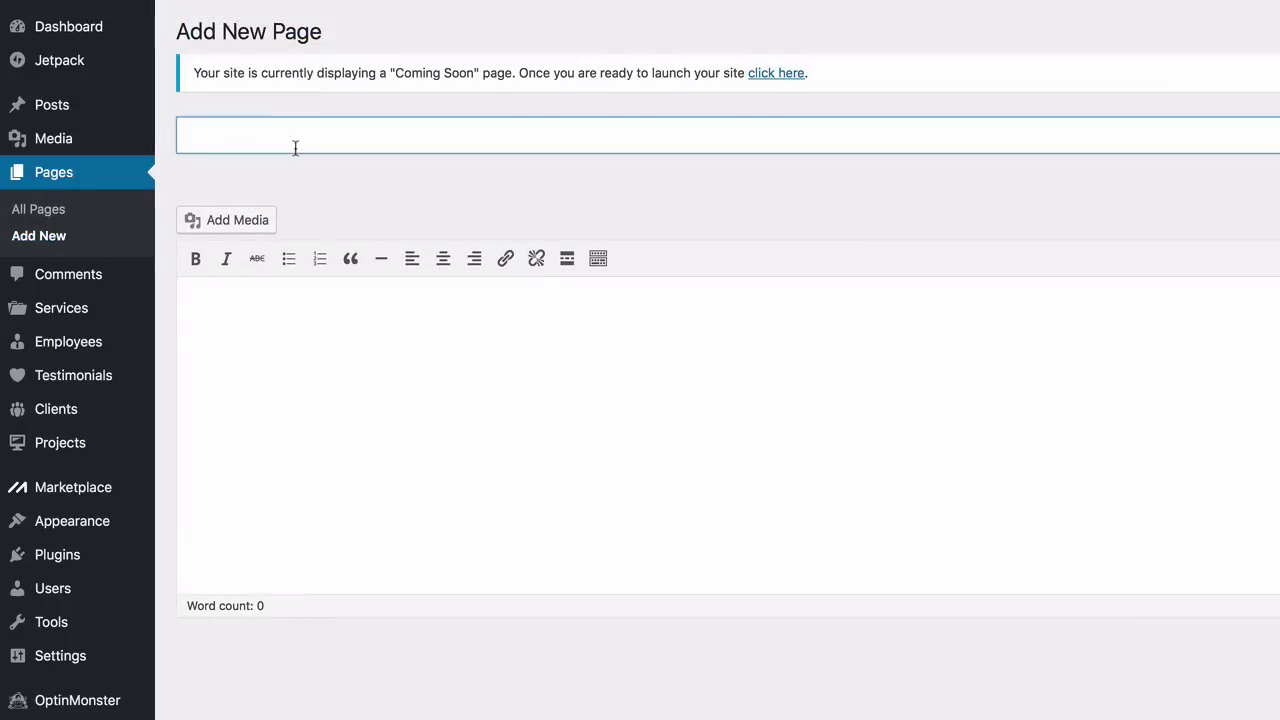
Publish a new page titled 'Blog' that uses the Front Page template
text(Blog)
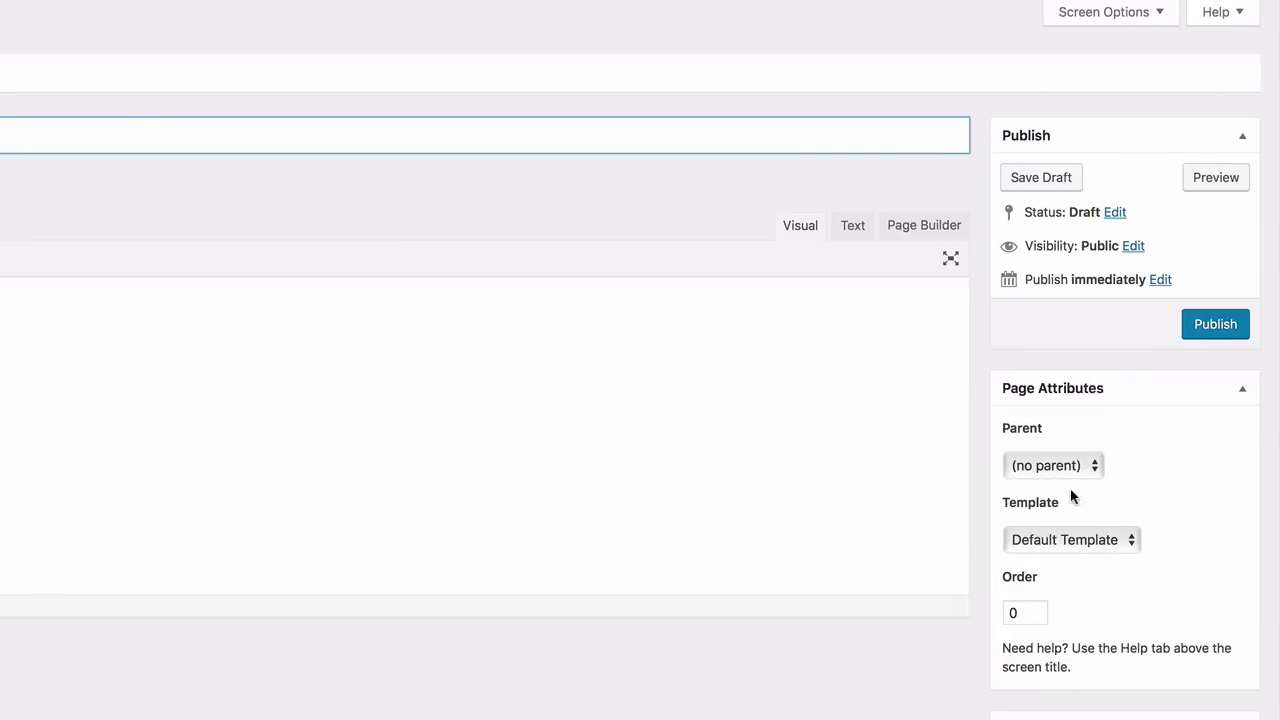
click(1130, 540)
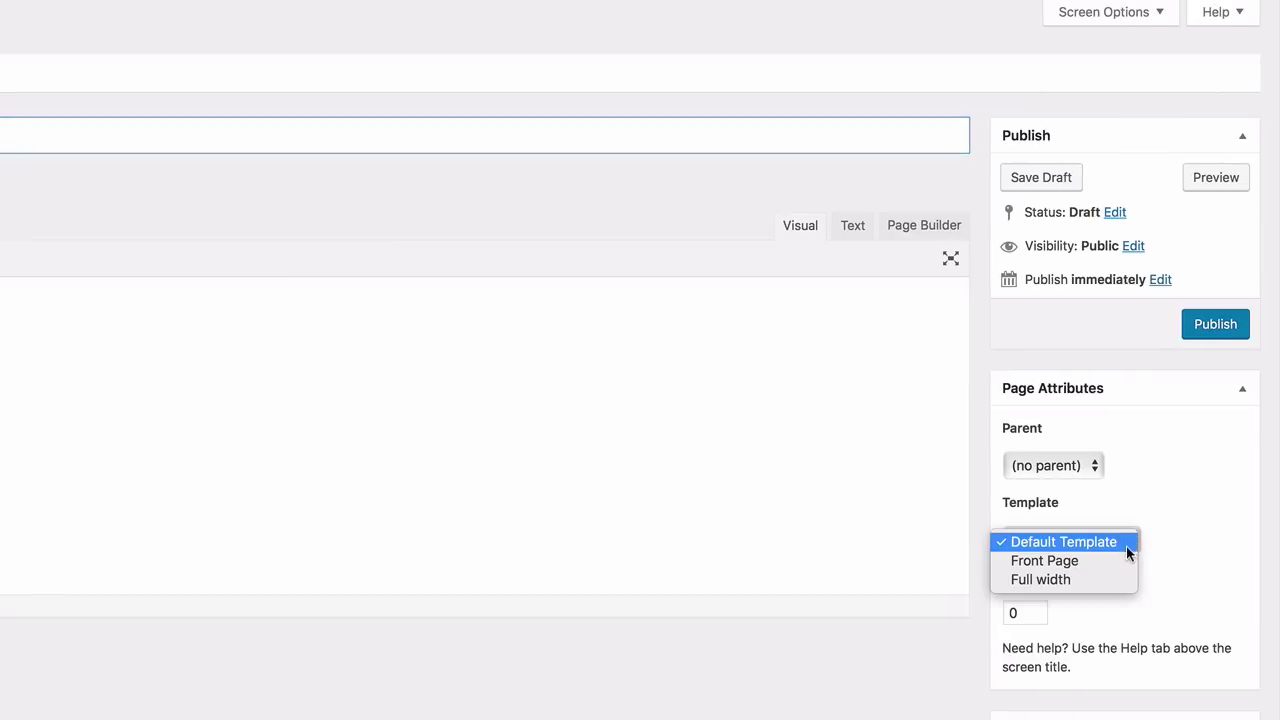
click(1122, 560)
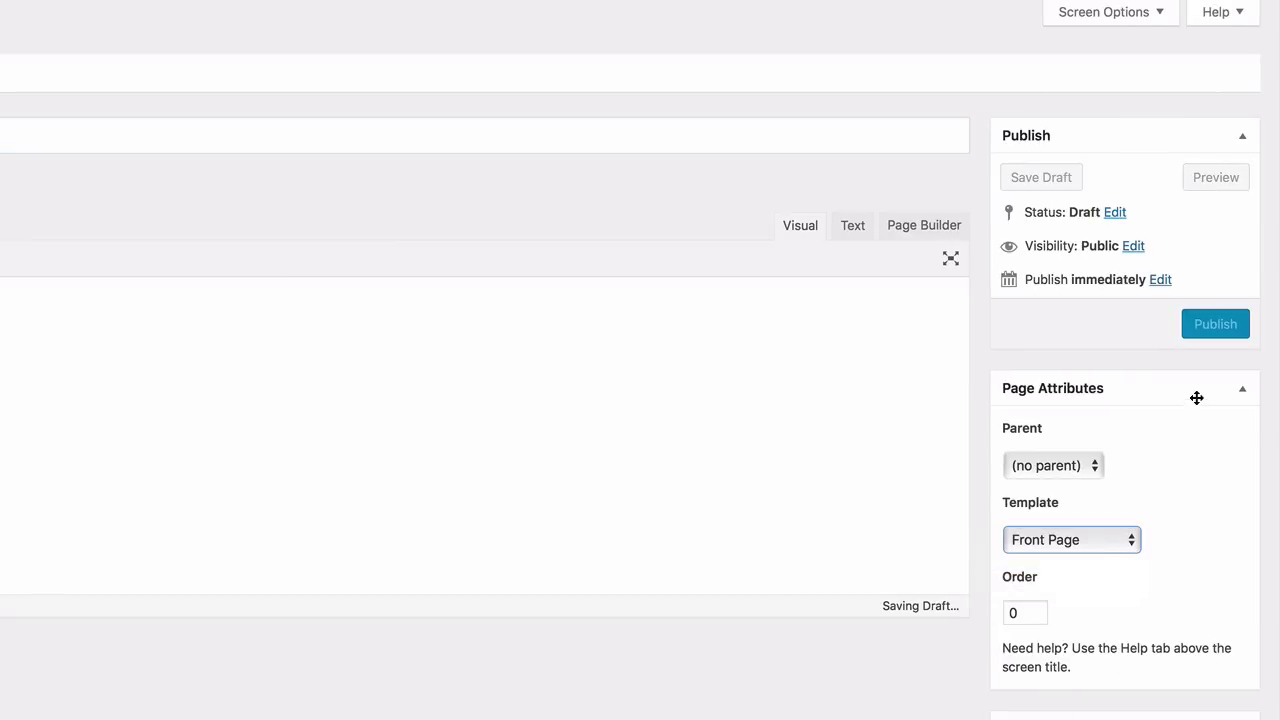
click(1208, 327)
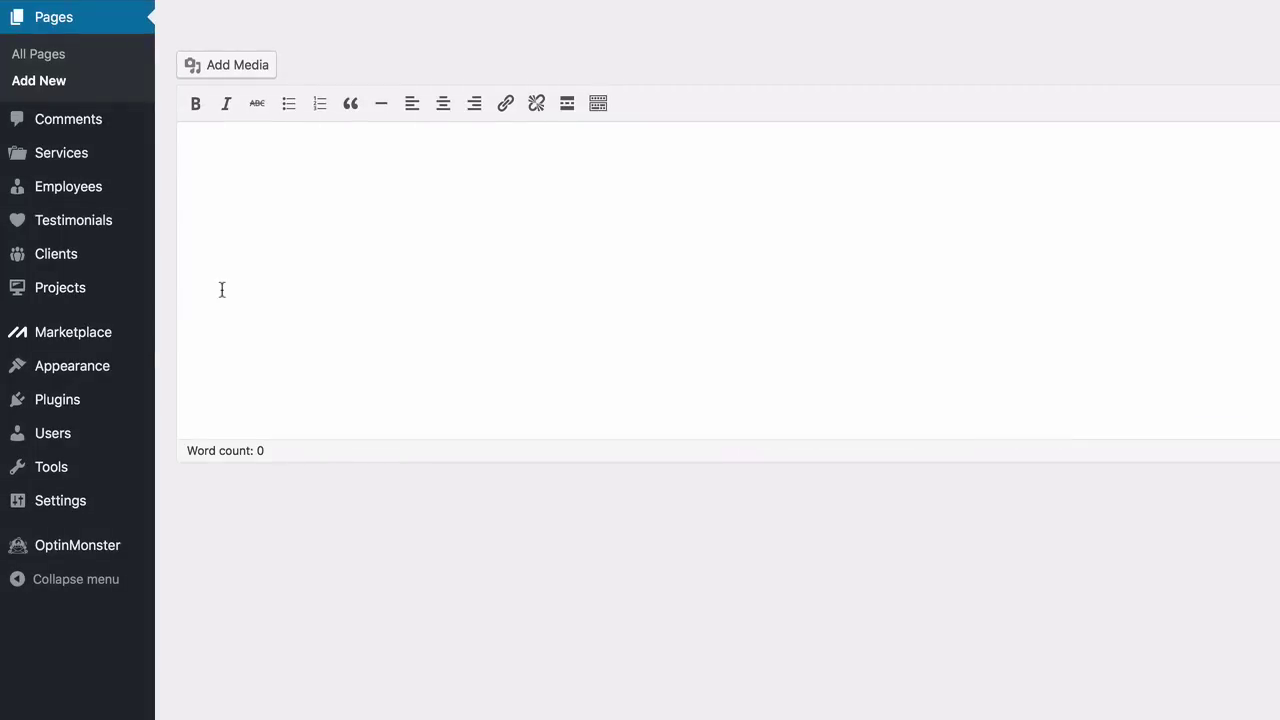
mouse_move(75, 508)
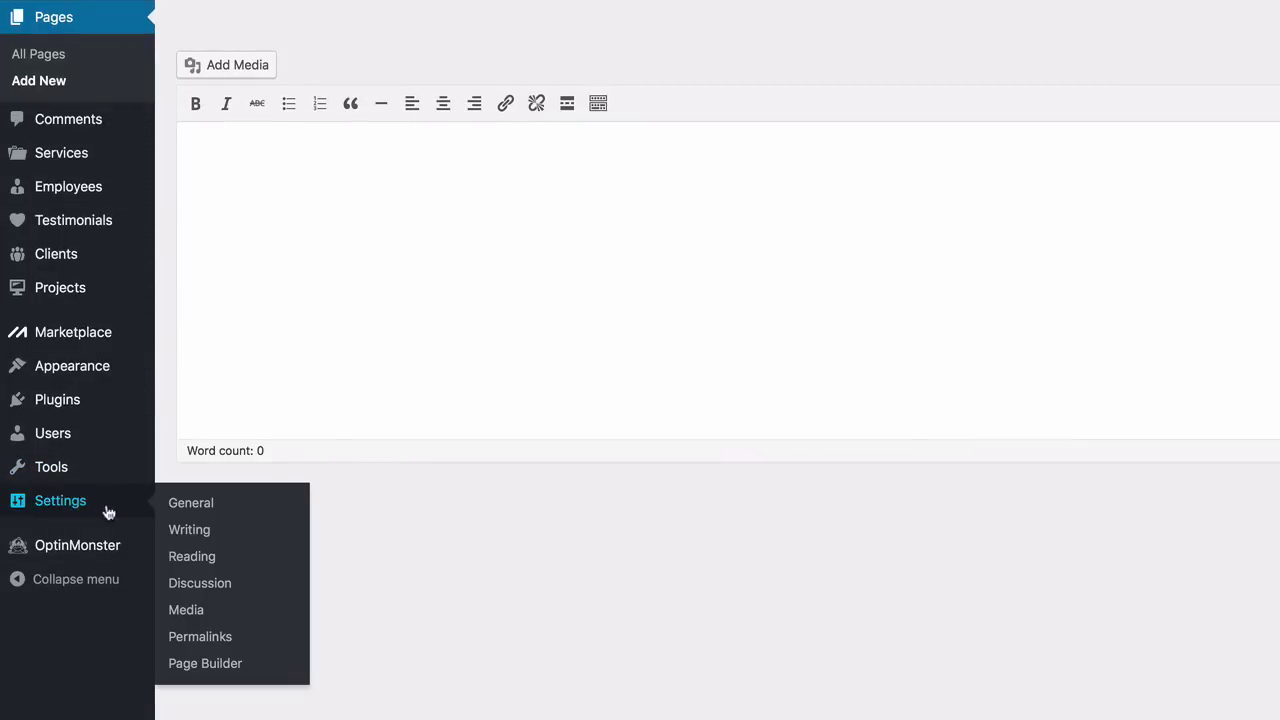
In General Settings, remove 'Demo' from the site title and clear the tagline
click(202, 511)
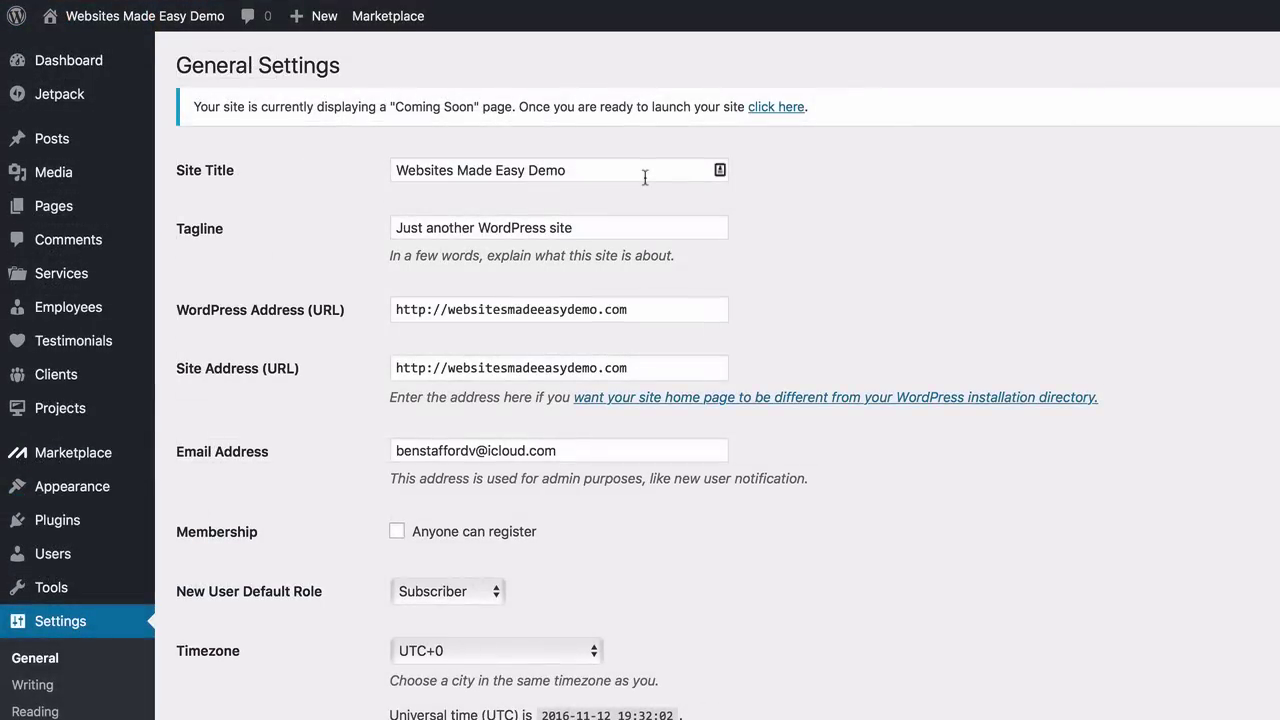
click(593, 170)
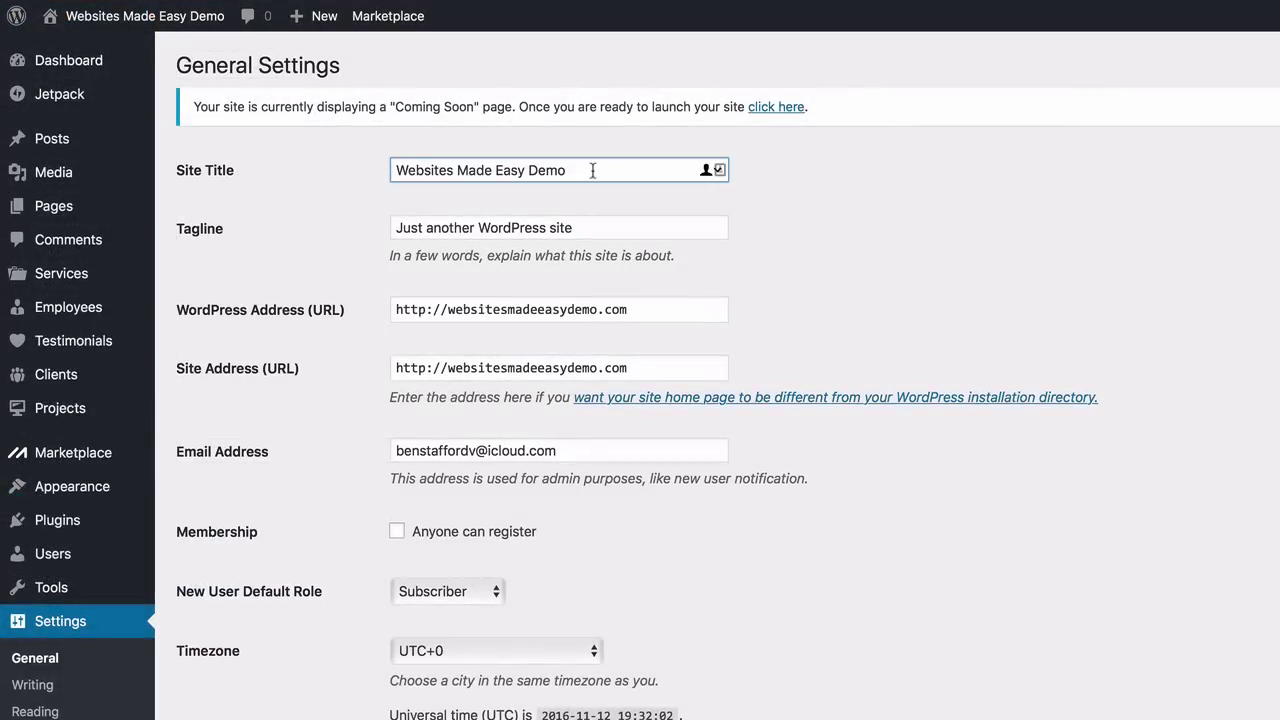
key(BackSpace)
key(BackSpace)
key(BackSpace)
key(BackSpace)
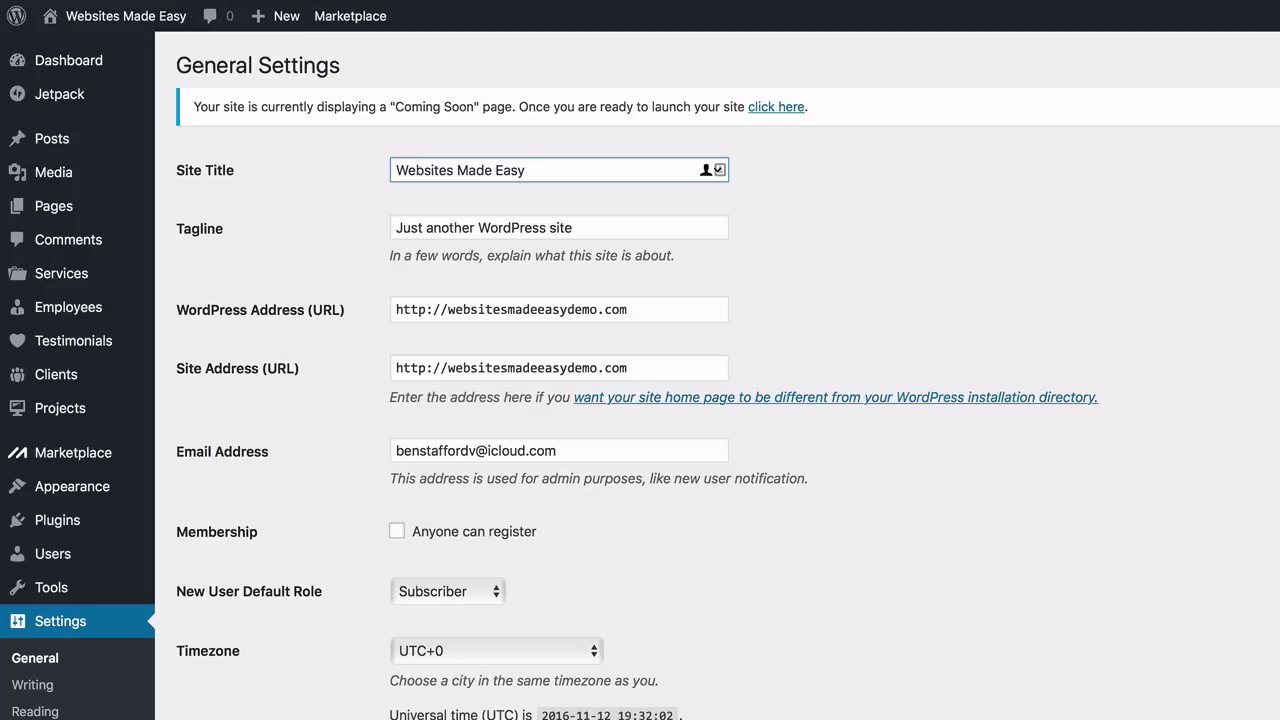
click(551, 227)
triple_click(551, 227)
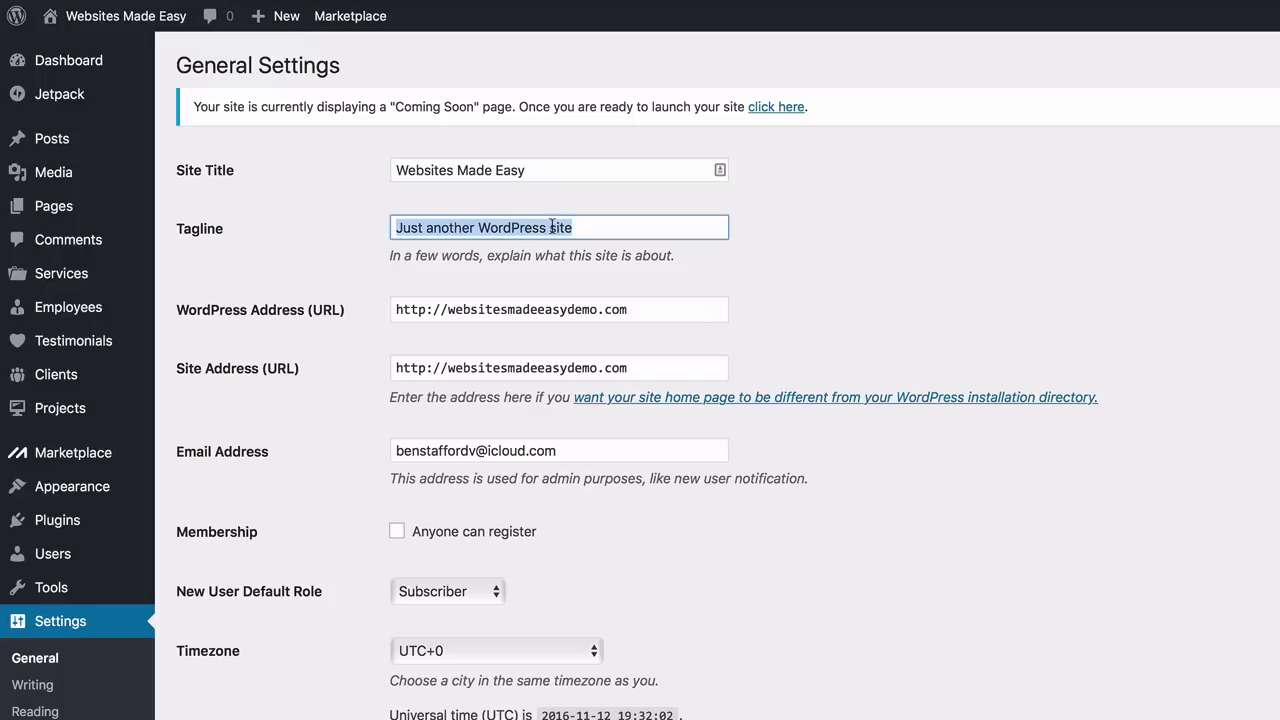
key(BackSpace)
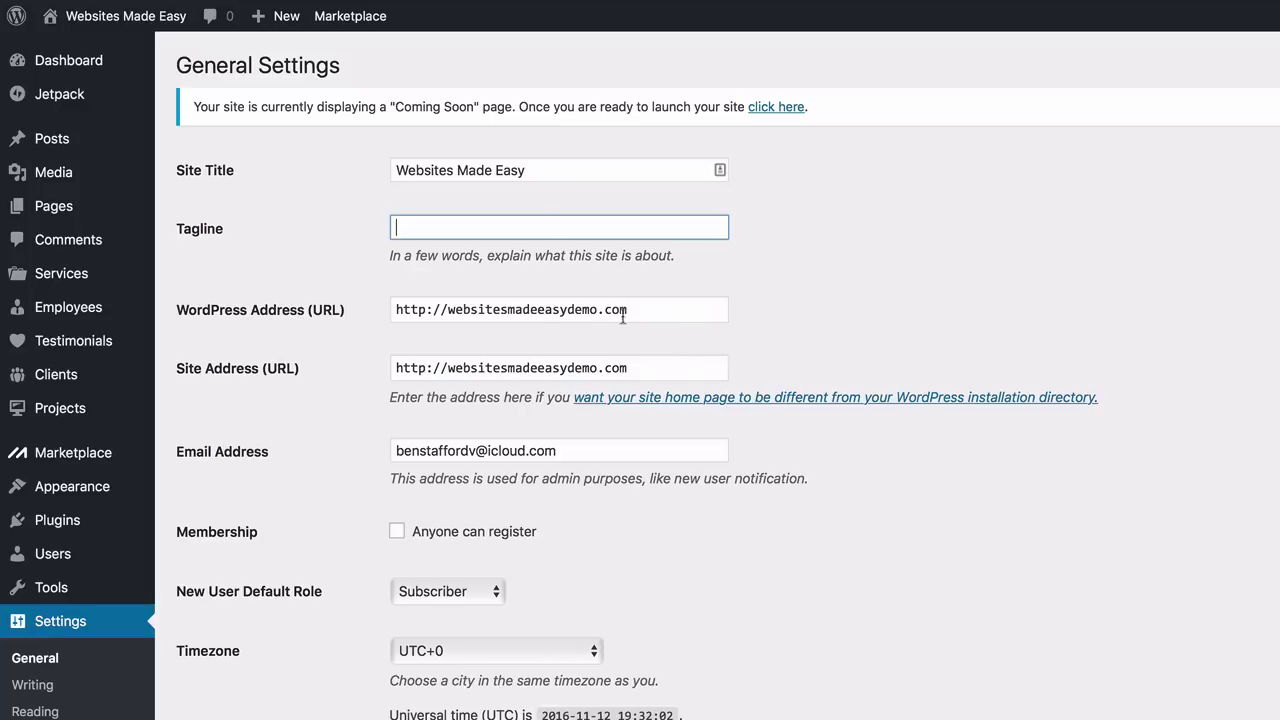
Review the remaining General options, then look through the Writing and Reading settings
scroll(258, 333, down, 2)
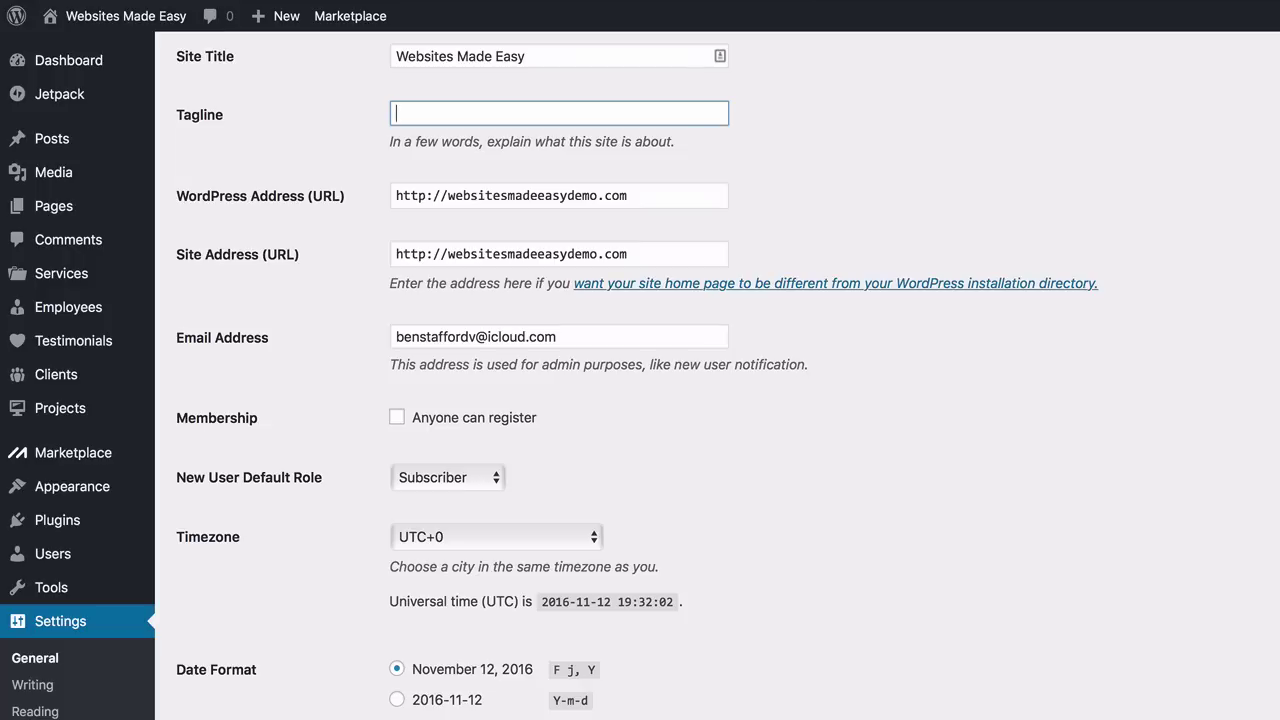
scroll(717, 375, down, 1)
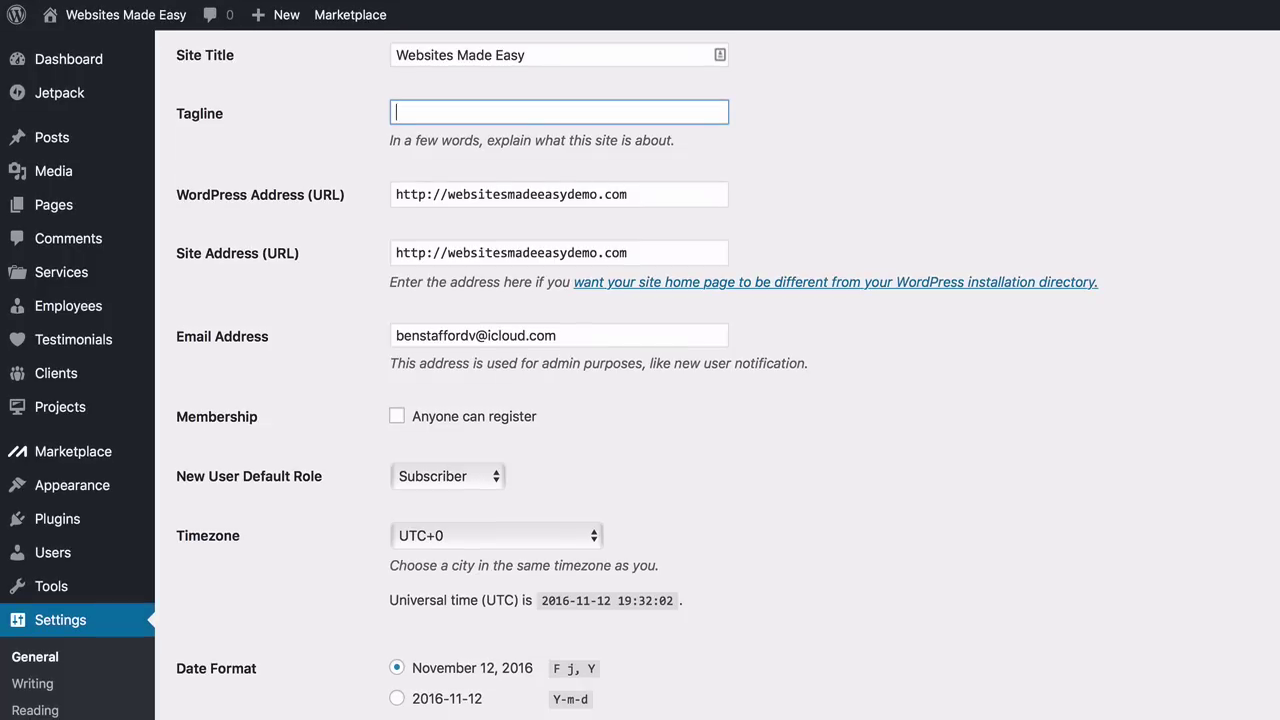
scroll(640, 380, down, 5)
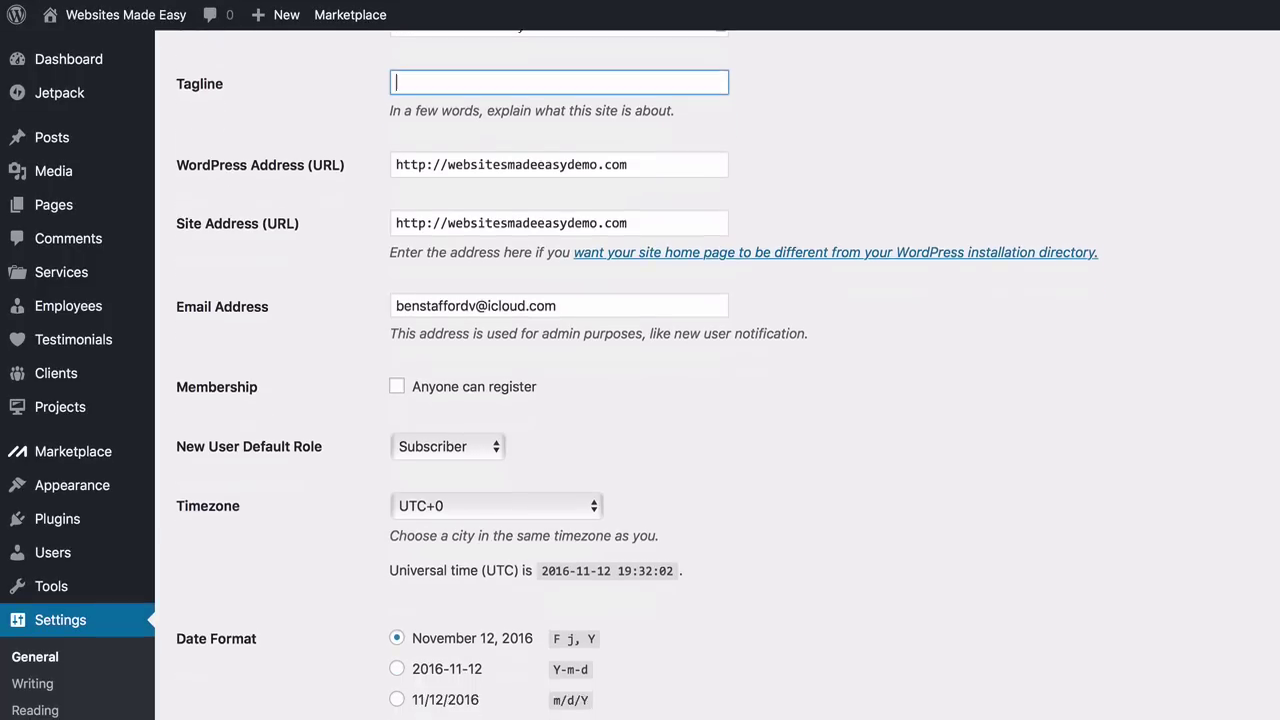
scroll(640, 380, down, 12)
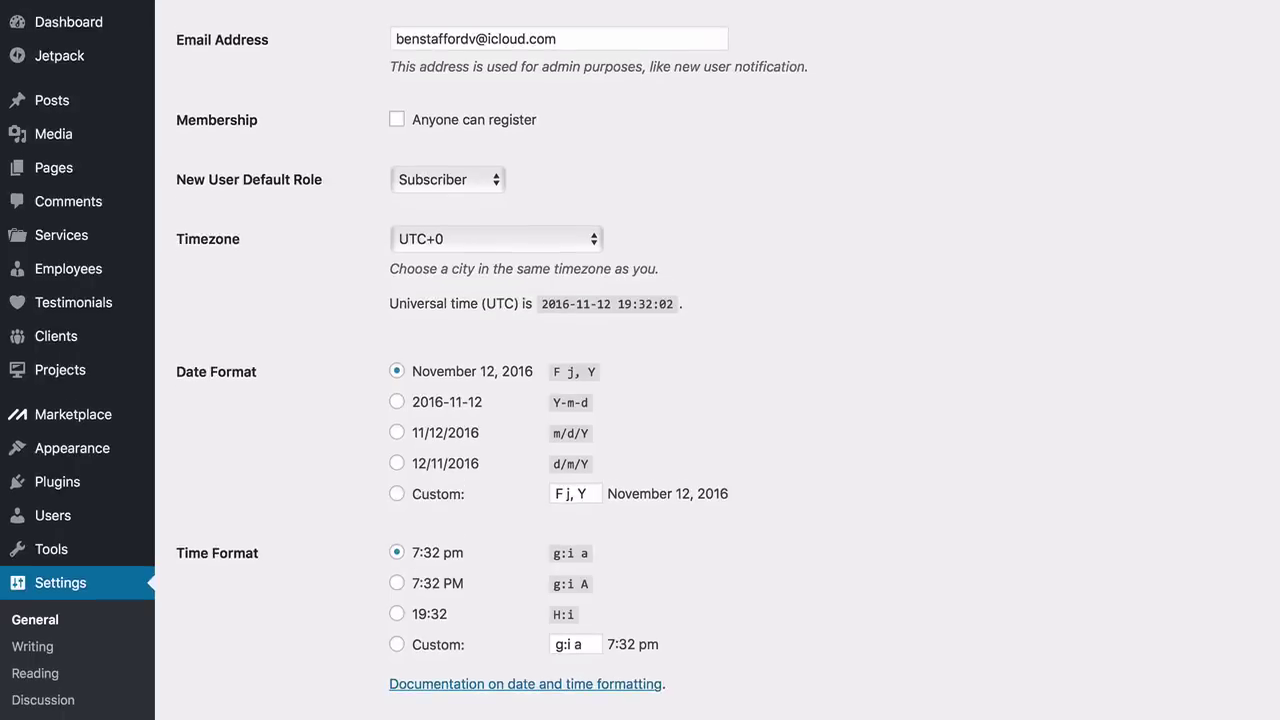
scroll(640, 360, up, 6)
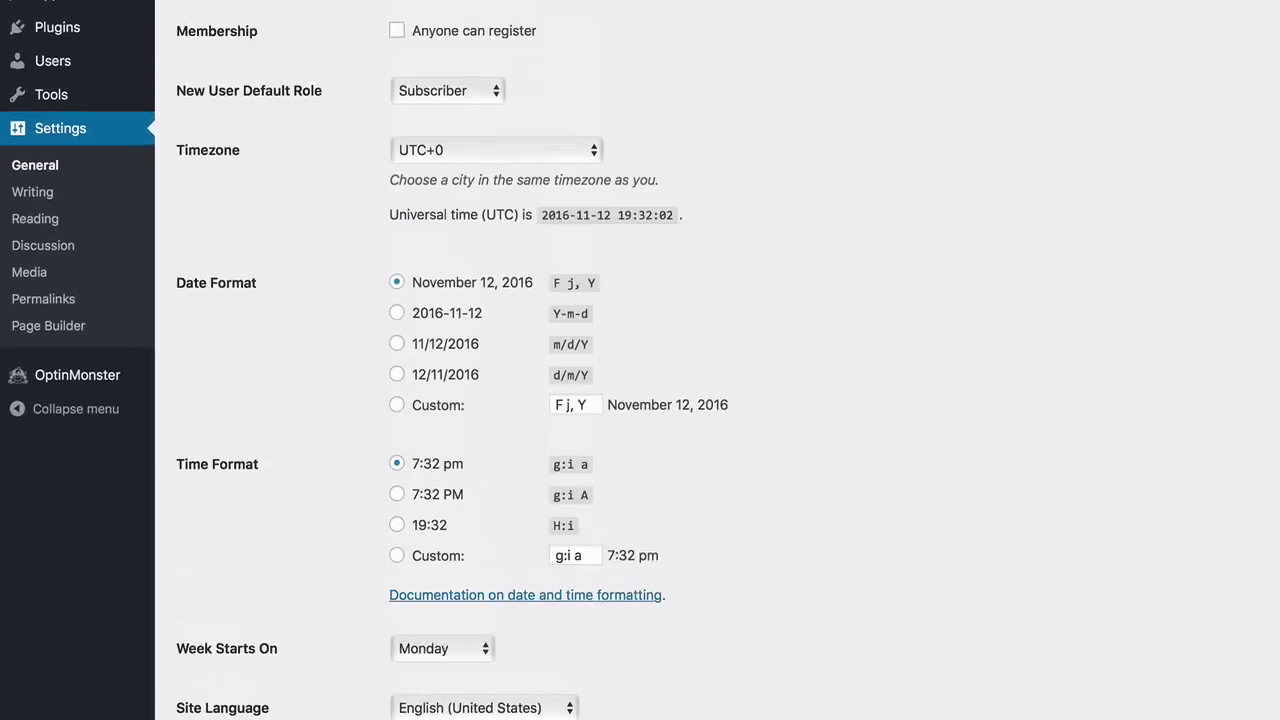
scroll(640, 360, down, 9)
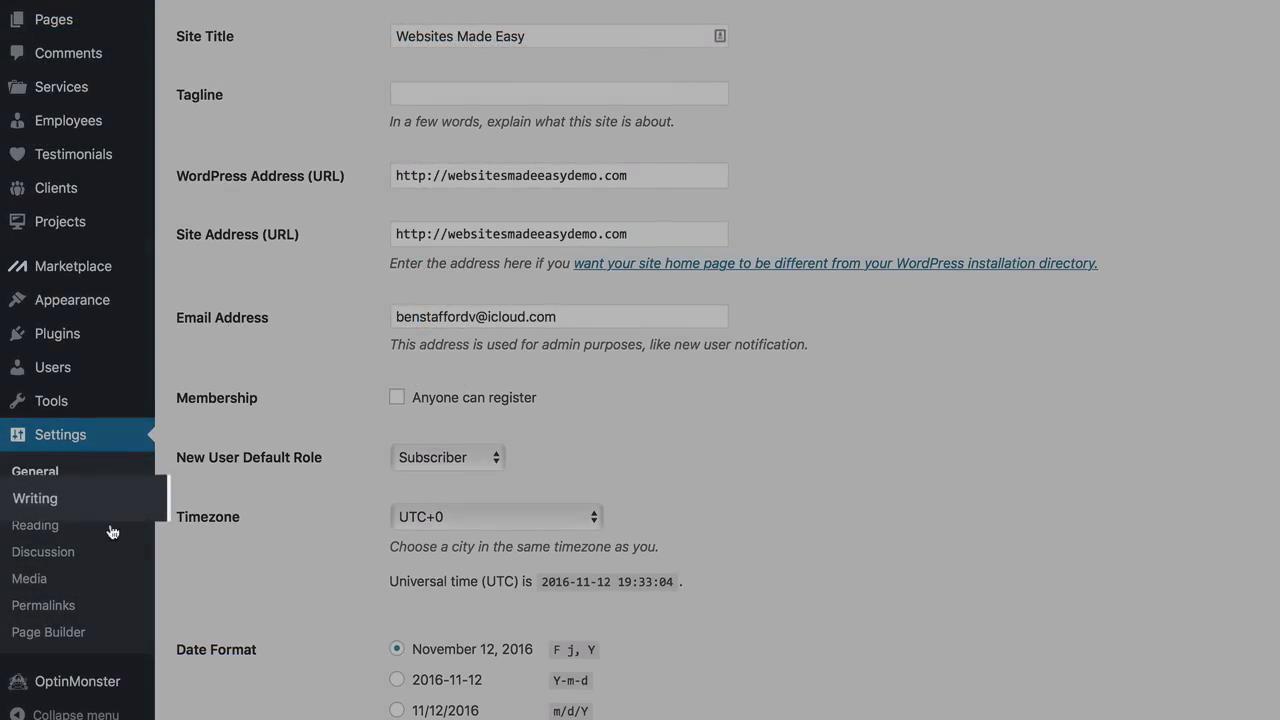
click(64, 512)
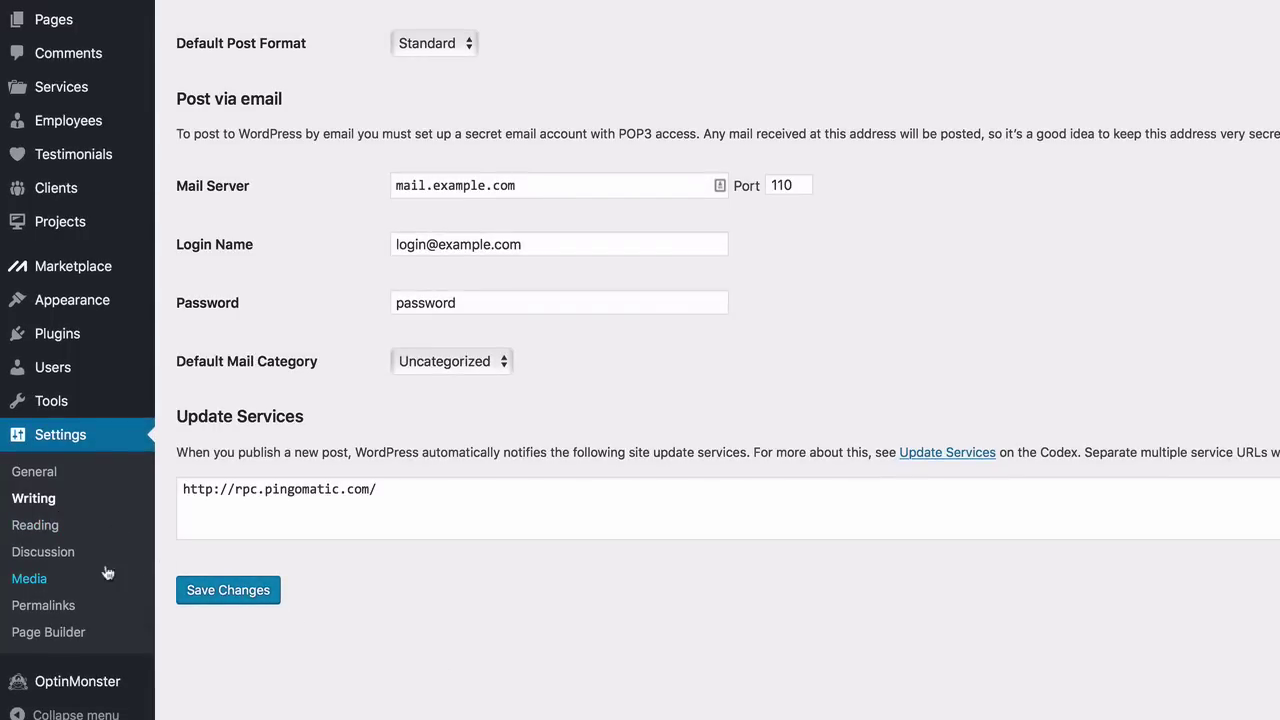
click(67, 530)
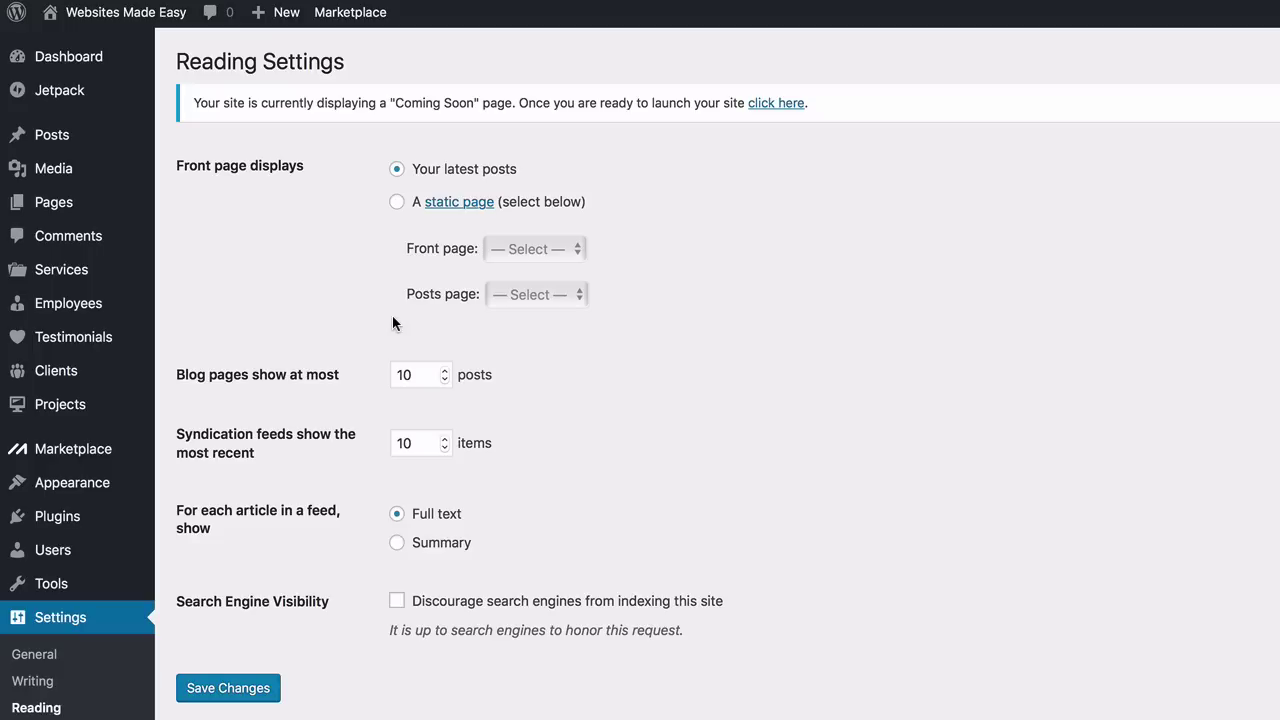
Make the front page the static page Home, with Blog as the posts page
click(398, 205)
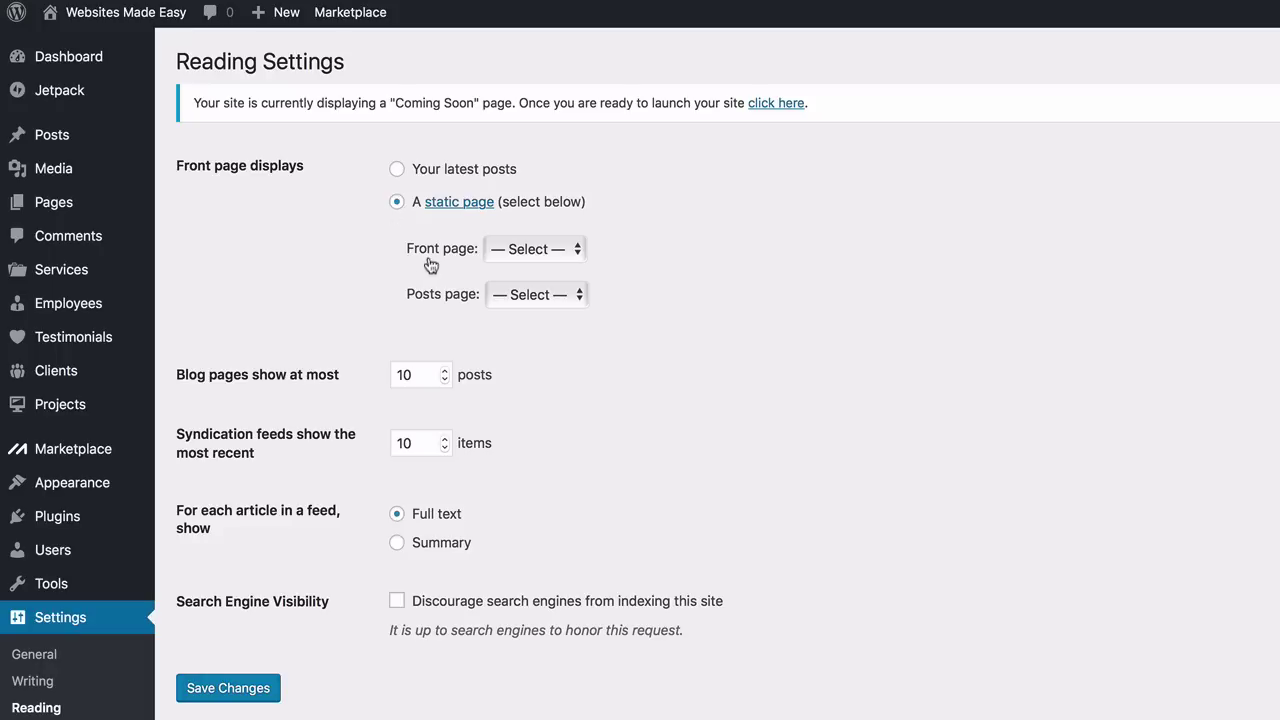
click(578, 249)
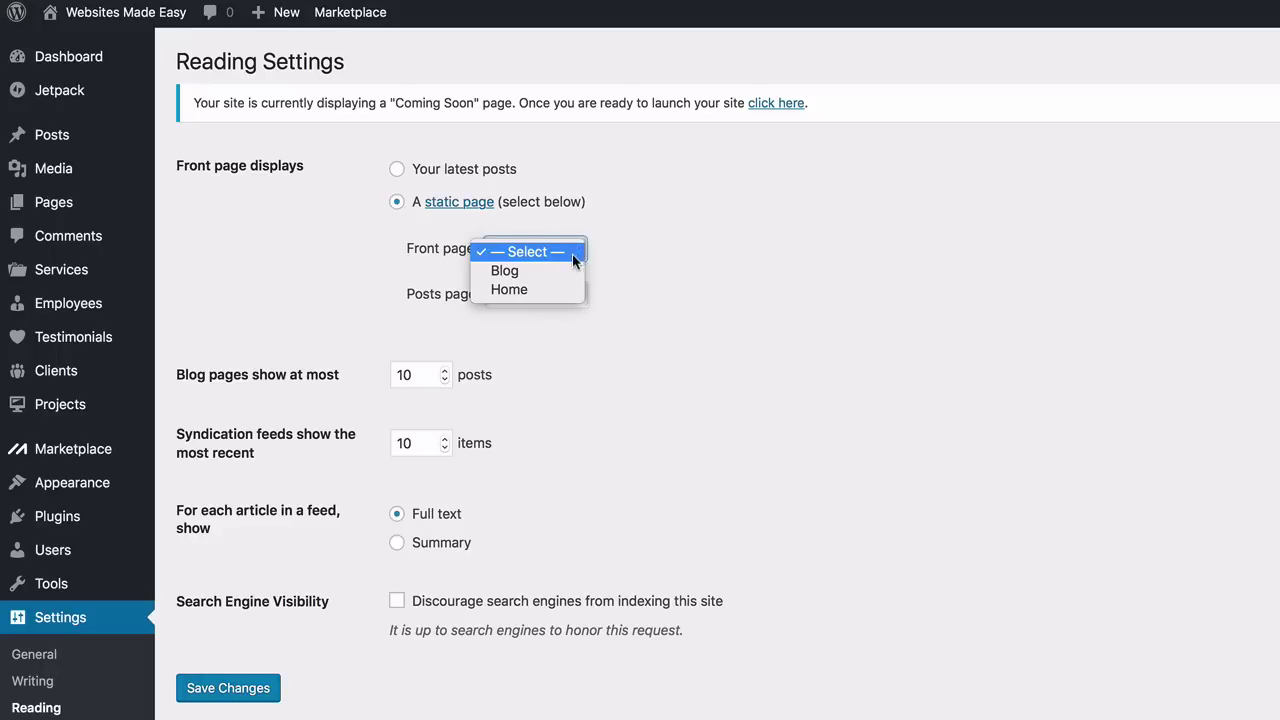
click(567, 290)
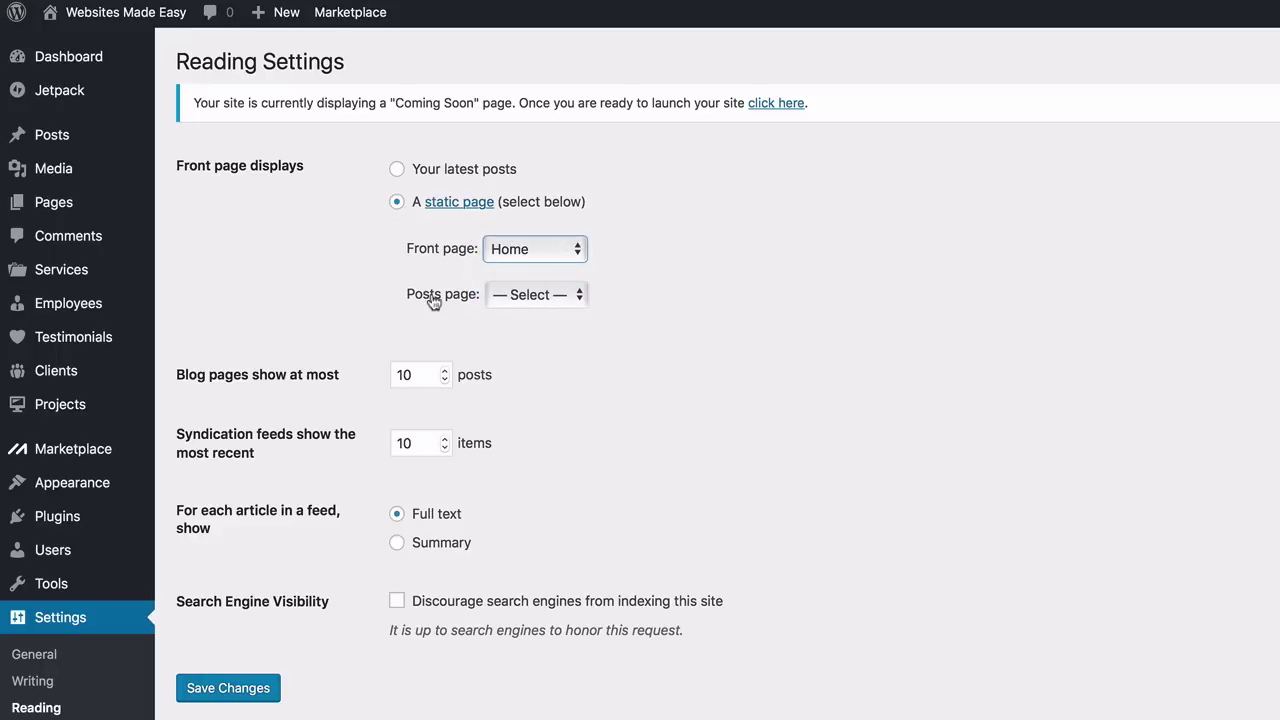
click(577, 294)
click(560, 318)
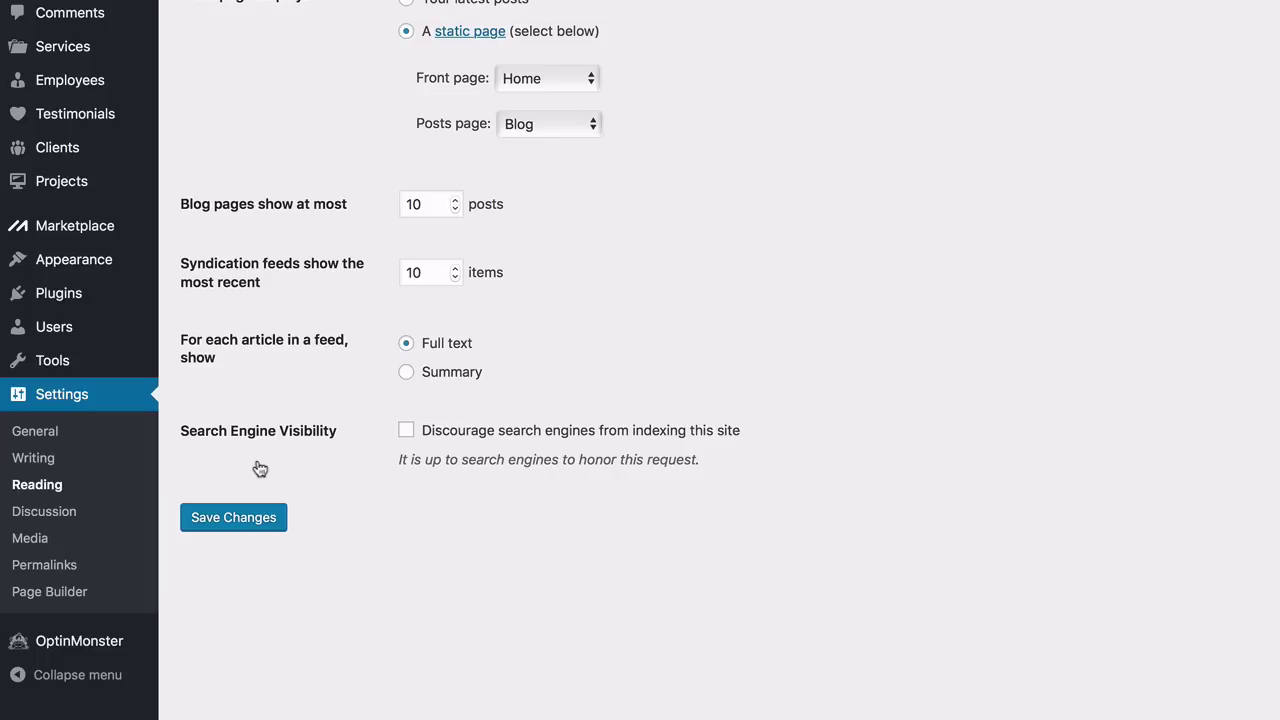
click(30, 513)
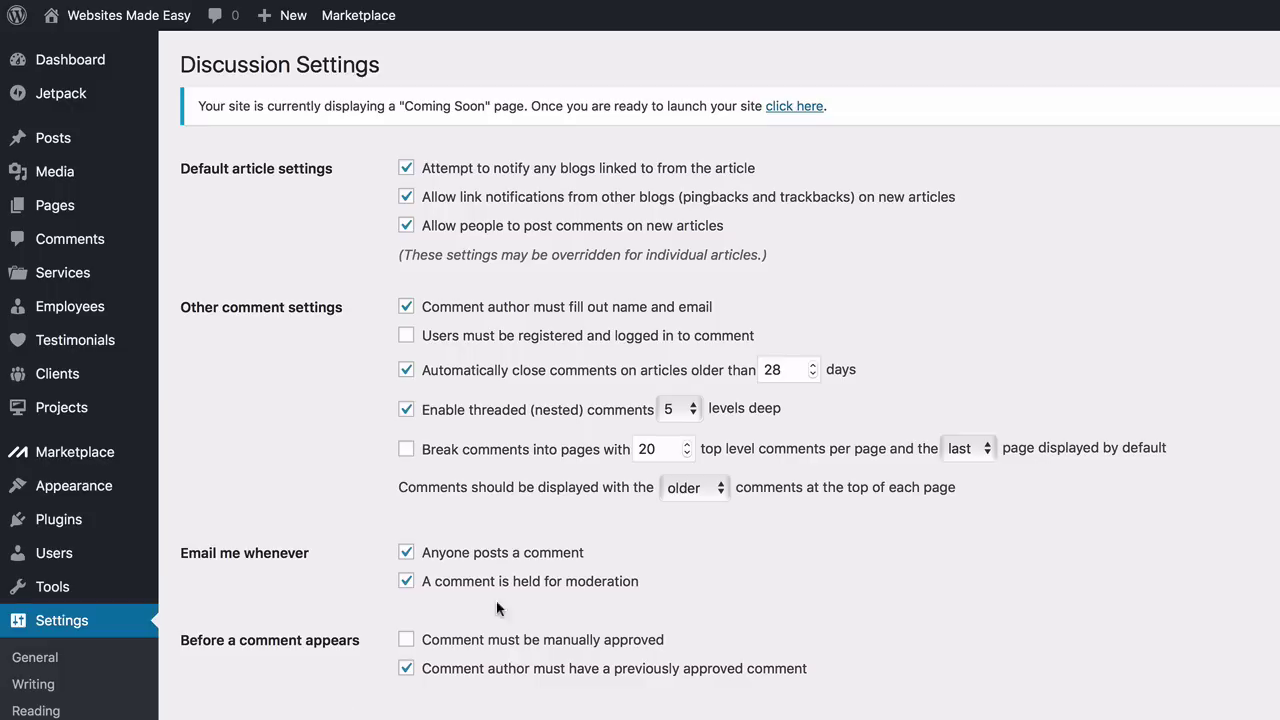
Require manual comment approval, drop the previously-approved-author rule, and set the default avatar to Gravatar Logo
scroll(387, 340, down, 1)
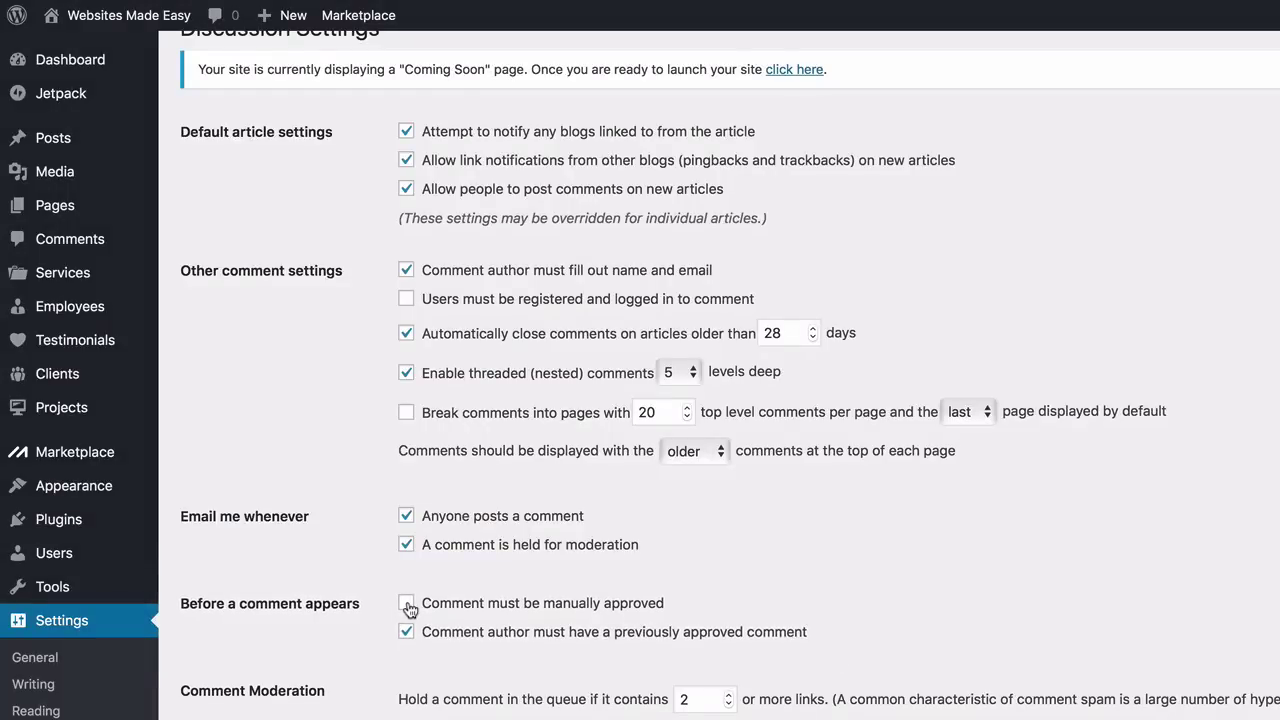
click(407, 604)
click(407, 632)
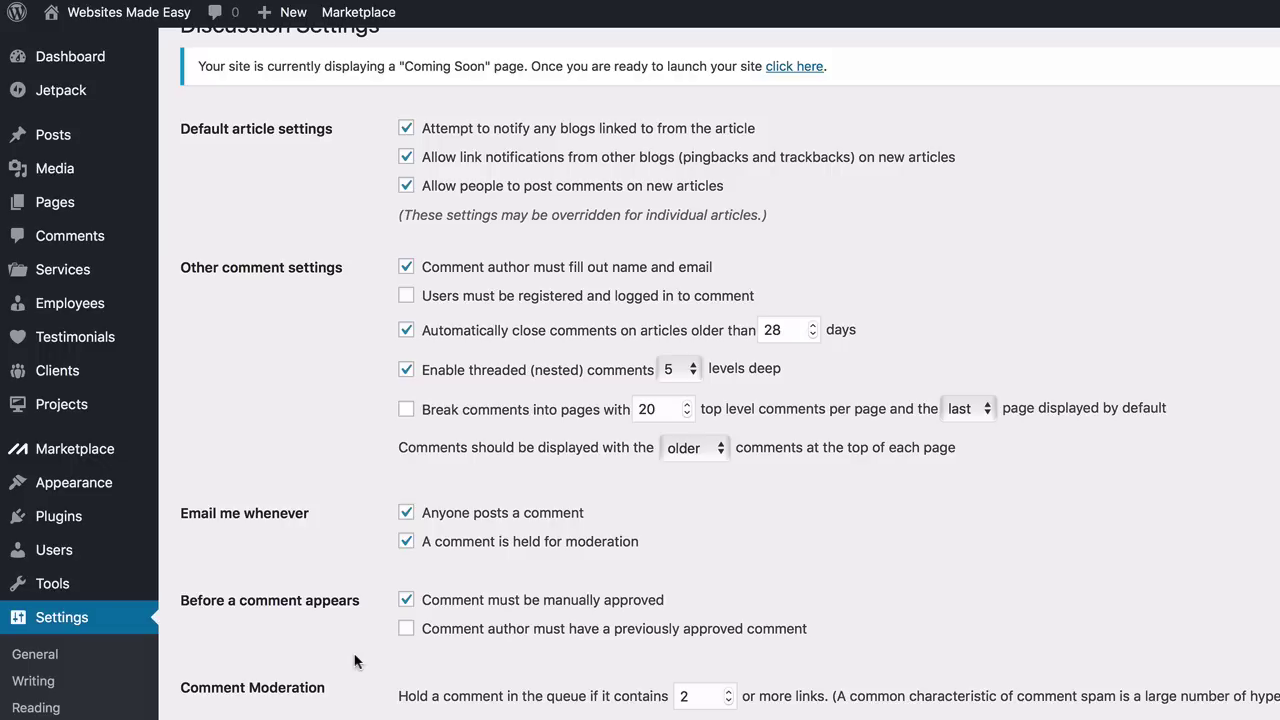
scroll(354, 661, down, 10)
scroll(354, 277, down, 6)
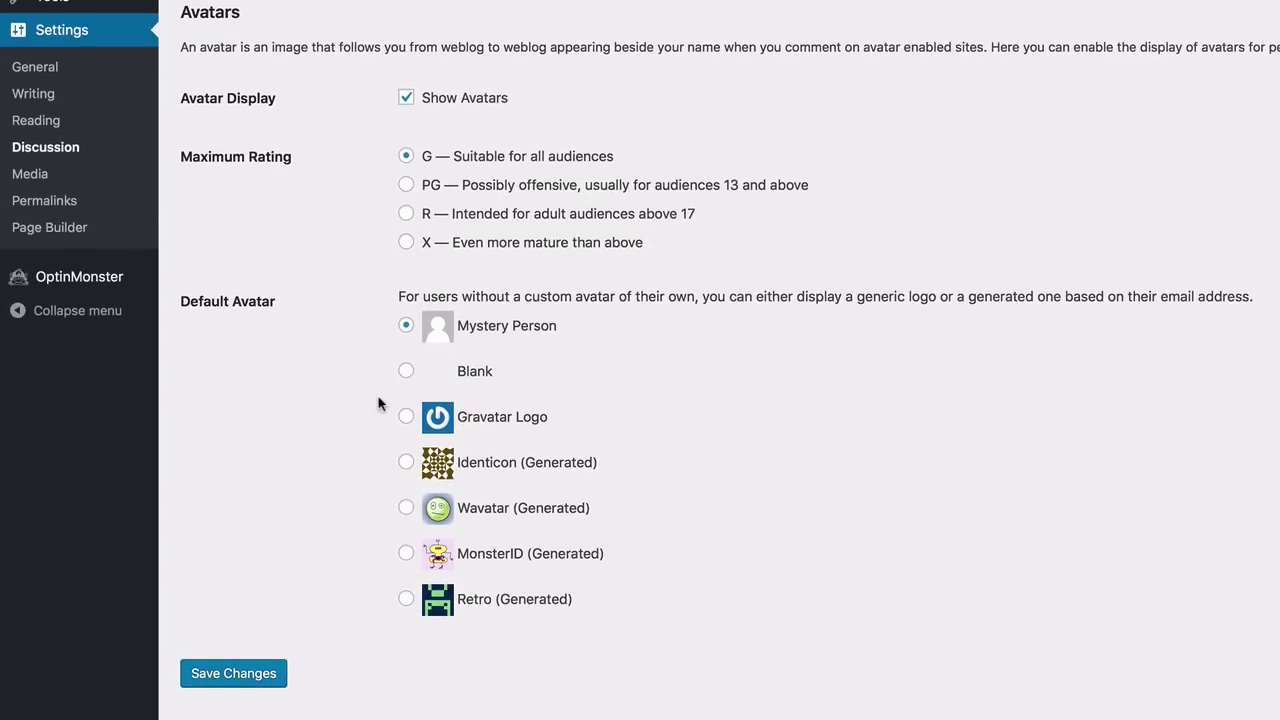
click(407, 417)
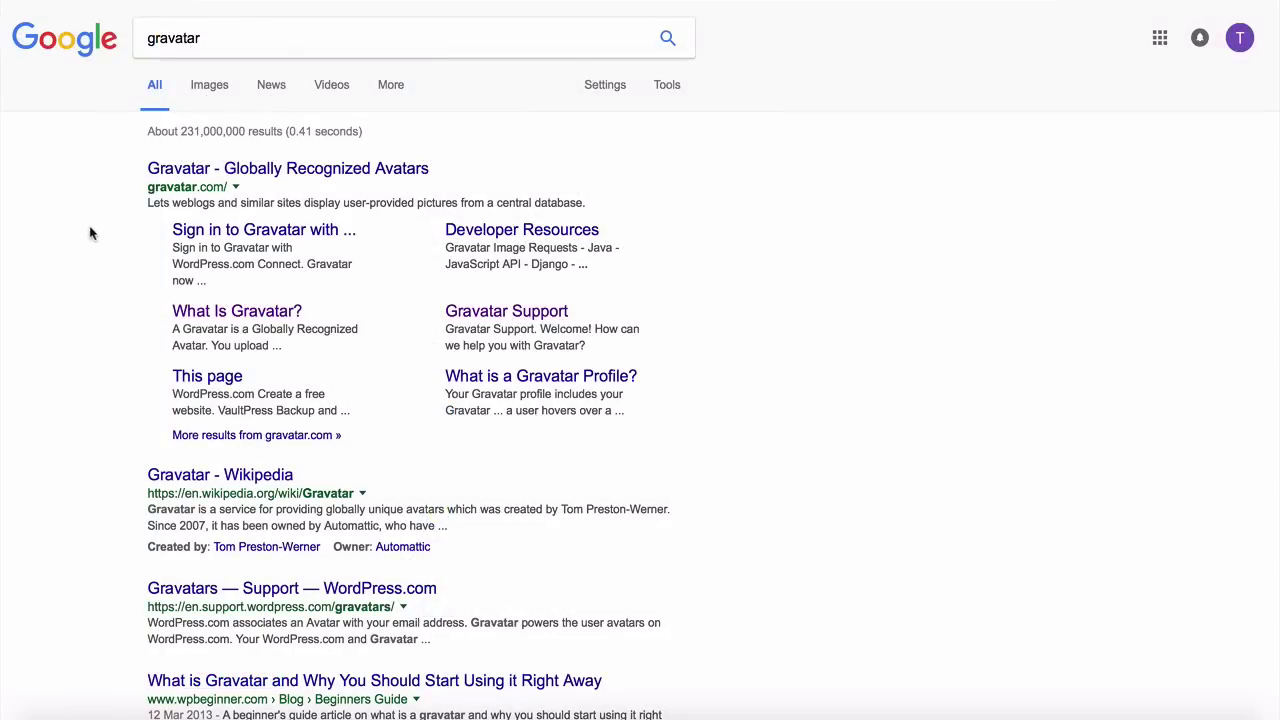
Open the Gravatar search result, then download the Sydney Adventure image pack from the tutorial page
click(189, 171)
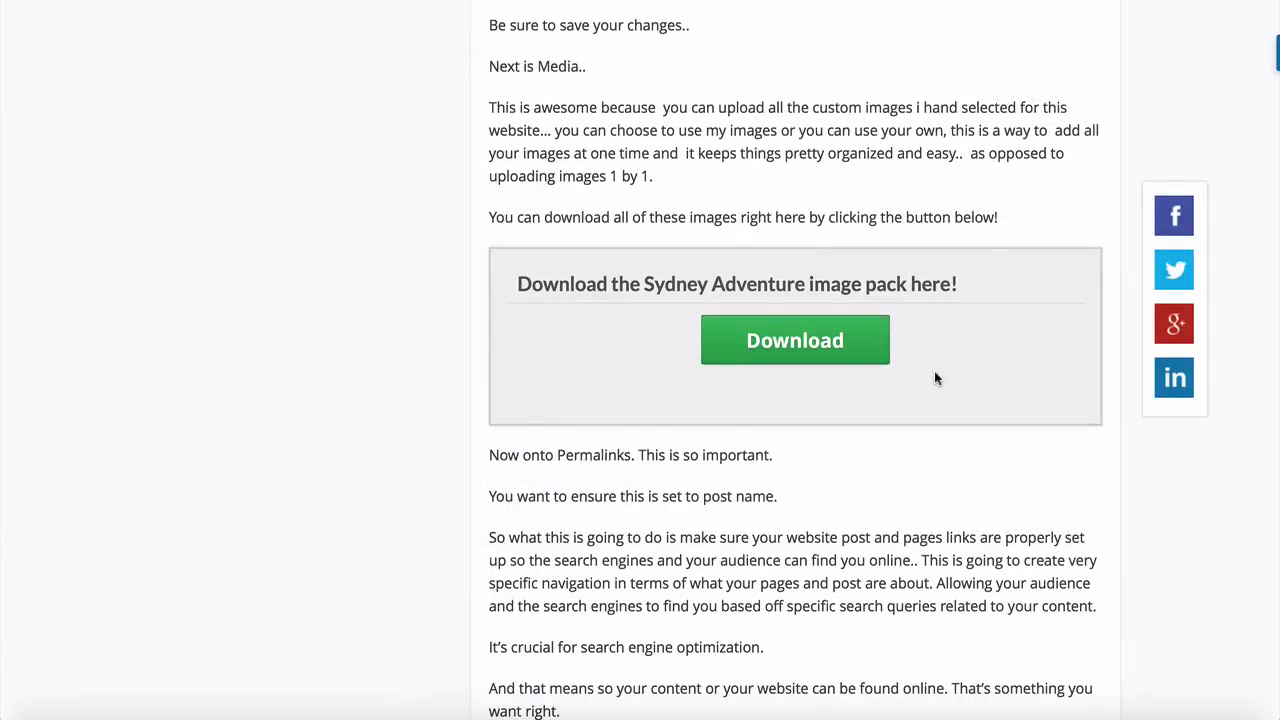
click(793, 345)
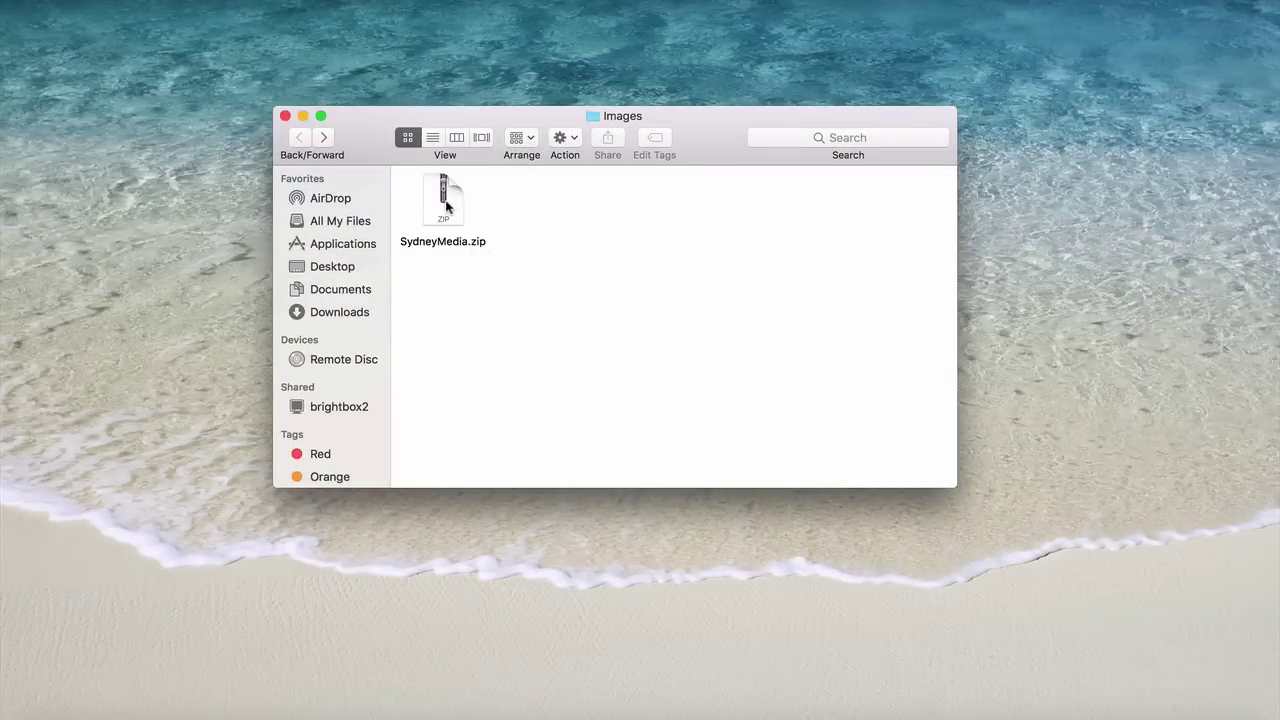
Unzip SydneyMedia.zip and open the extracted Sydney Media folder
double_click(446, 205)
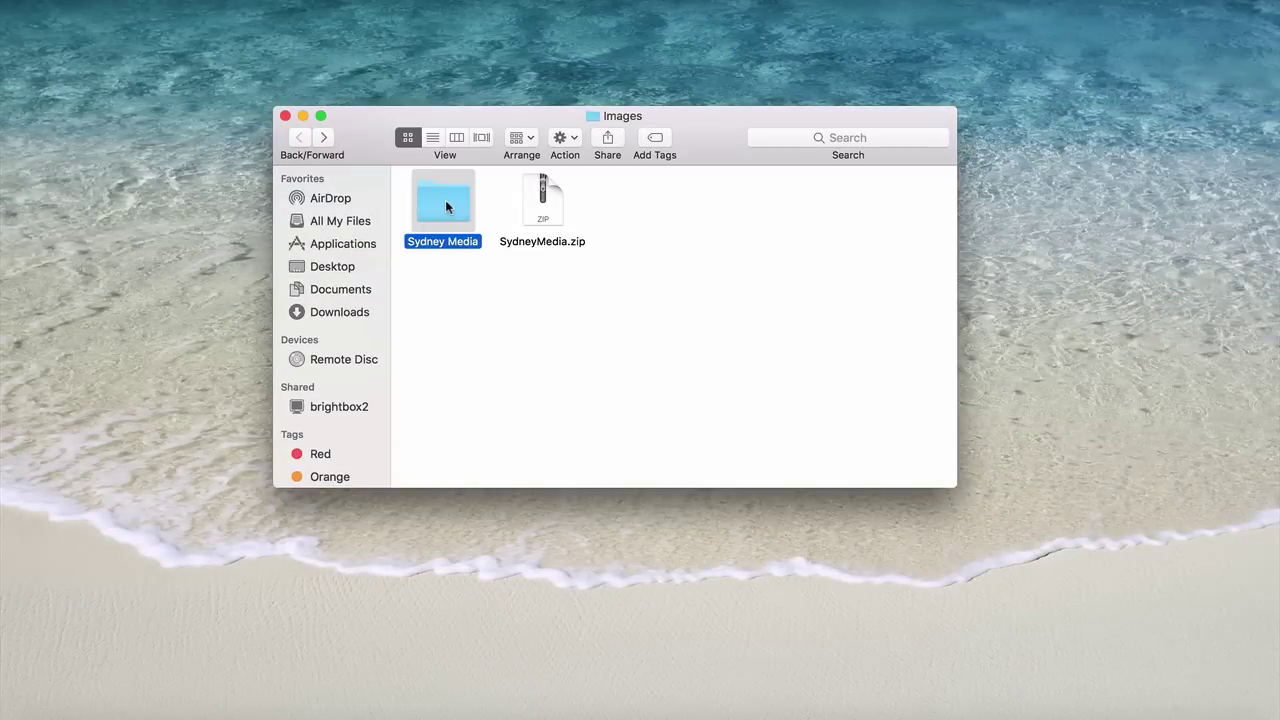
double_click(446, 206)
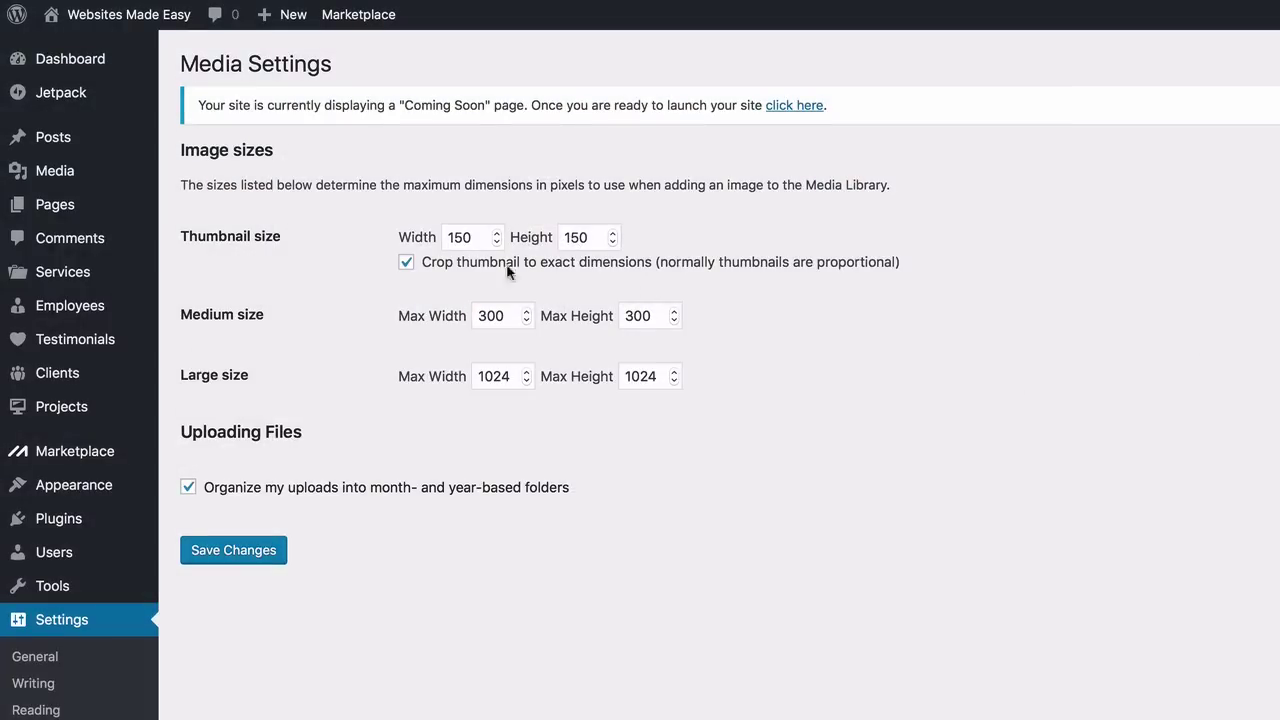
Upload all Sydney Media files, including slider-image-1 to 3, into the media library
mouse_move(60, 175)
click(222, 201)
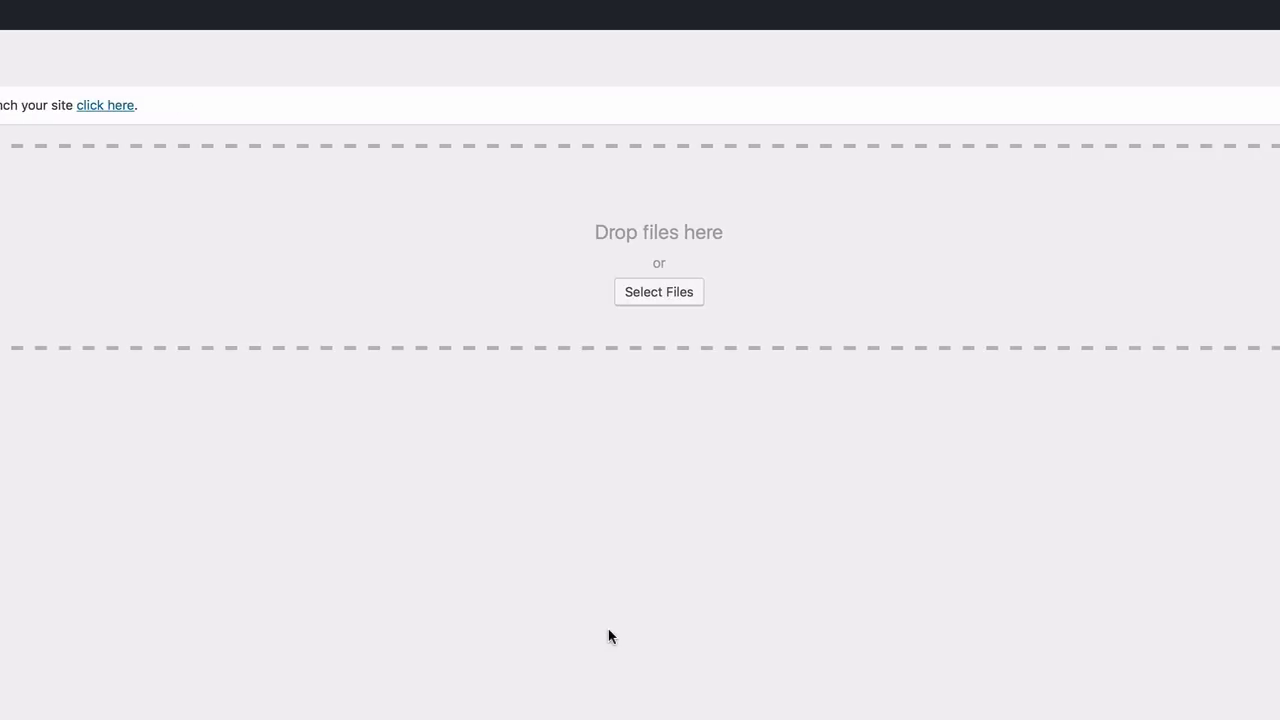
click(671, 293)
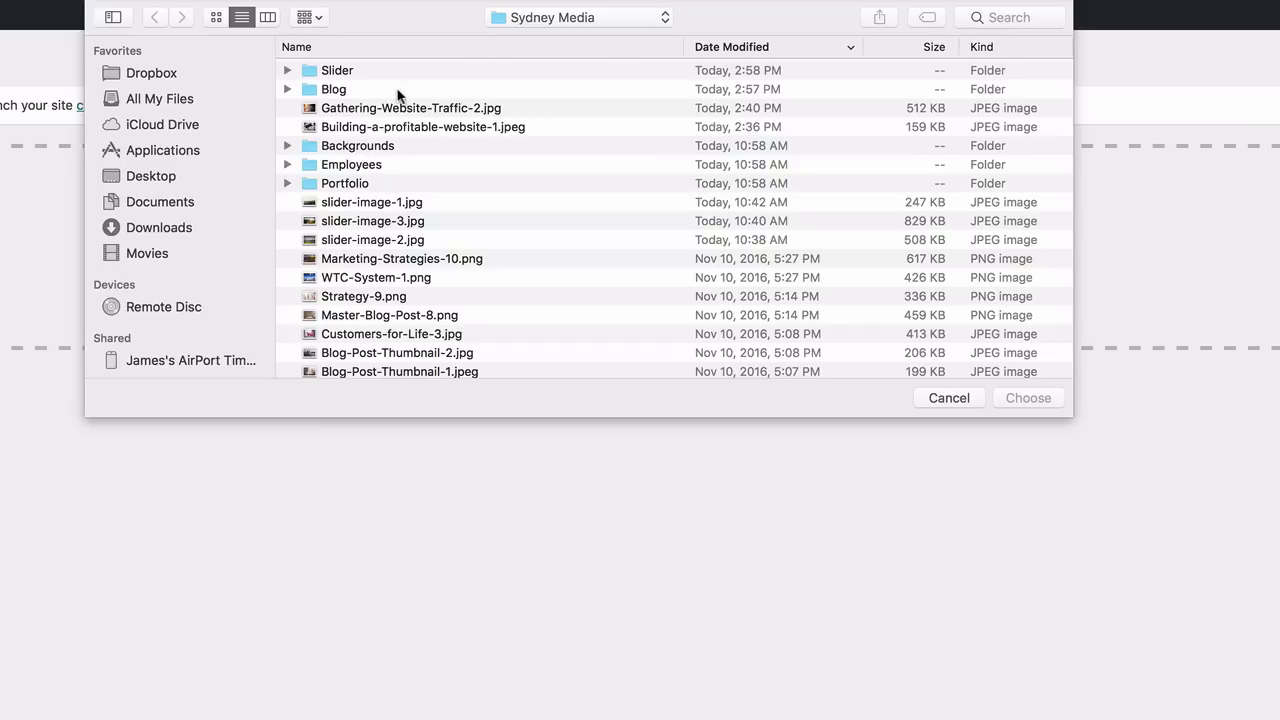
scroll(398, 95, down, 10)
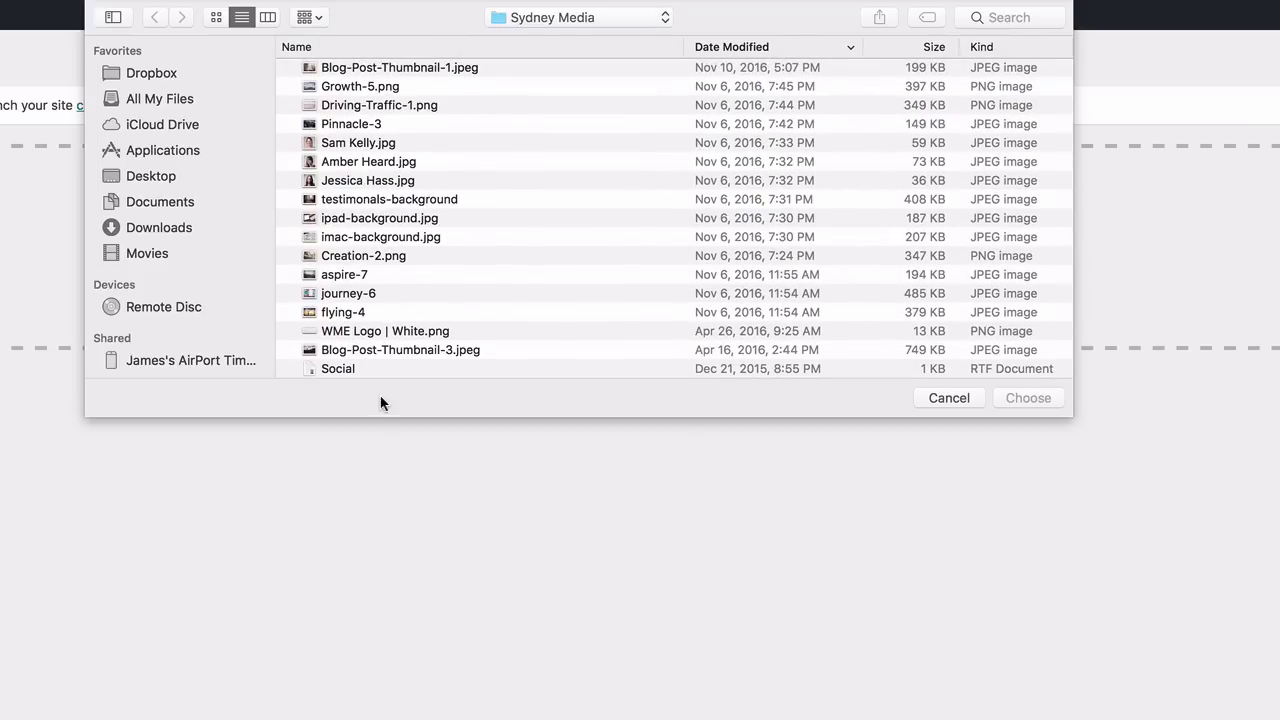
key(super+a)
scroll(386, 366, up, 10)
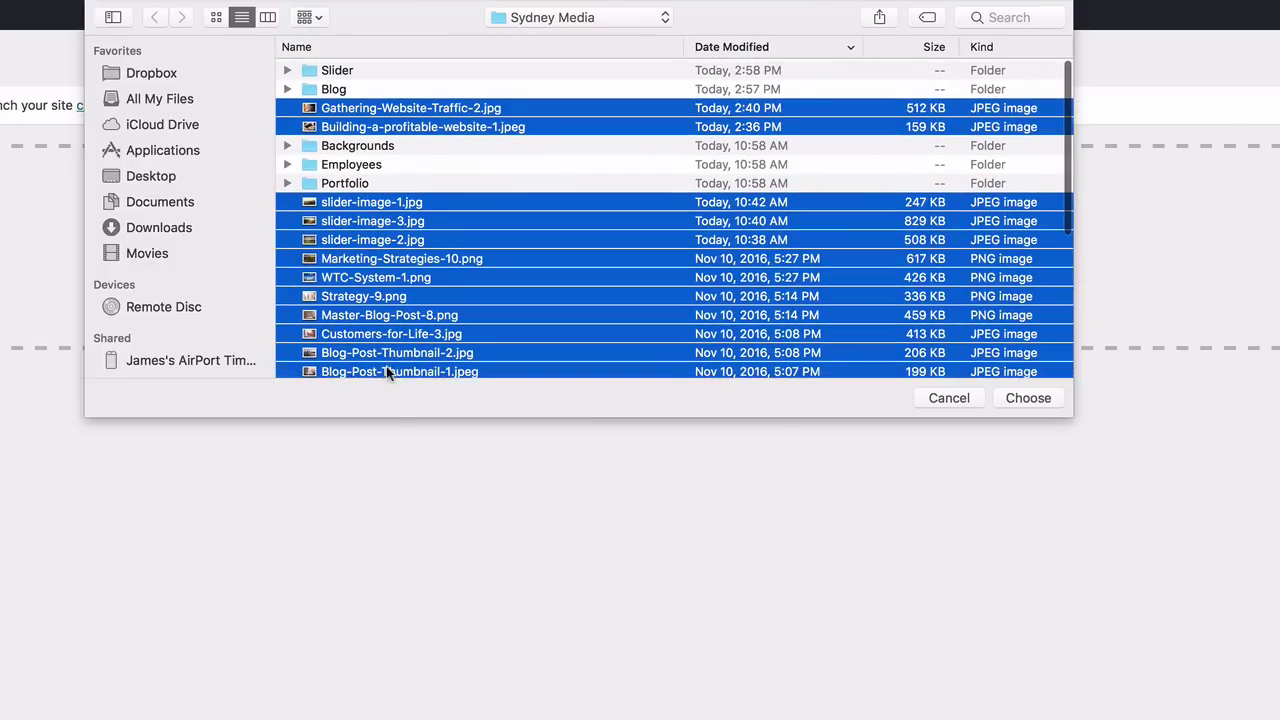
scroll(386, 366, down, 10)
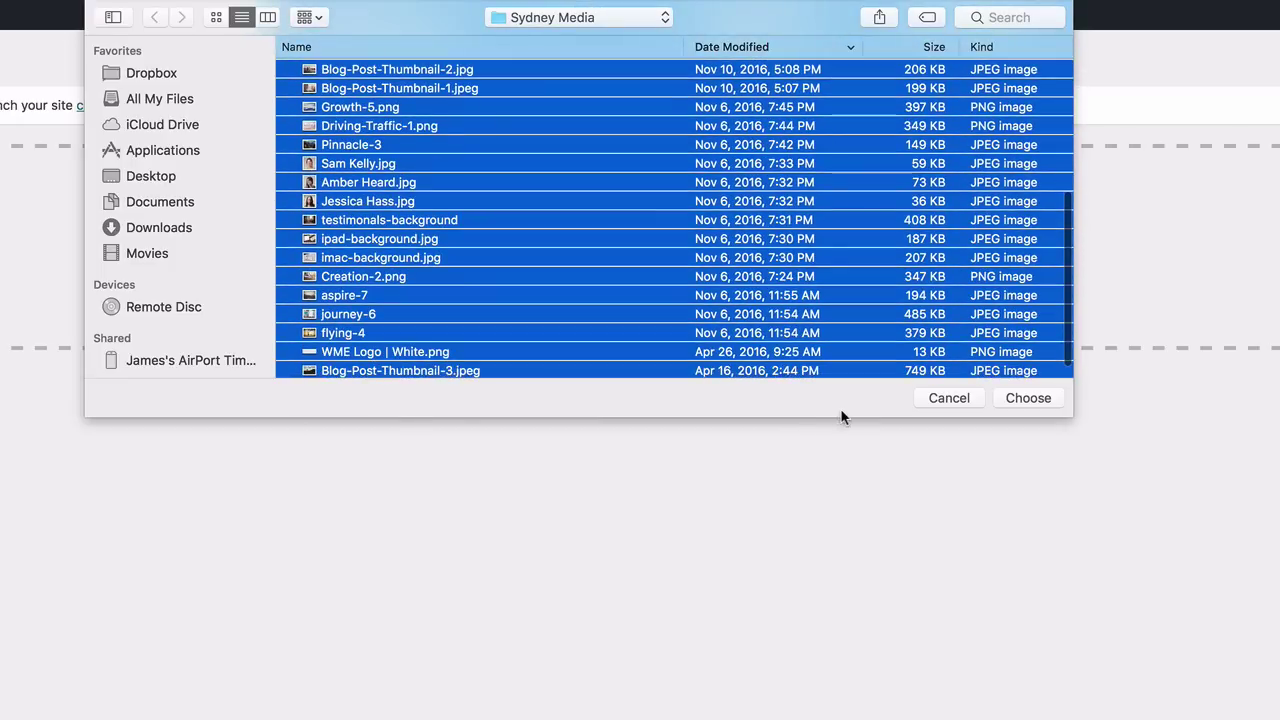
scroll(790, 357, down, 1)
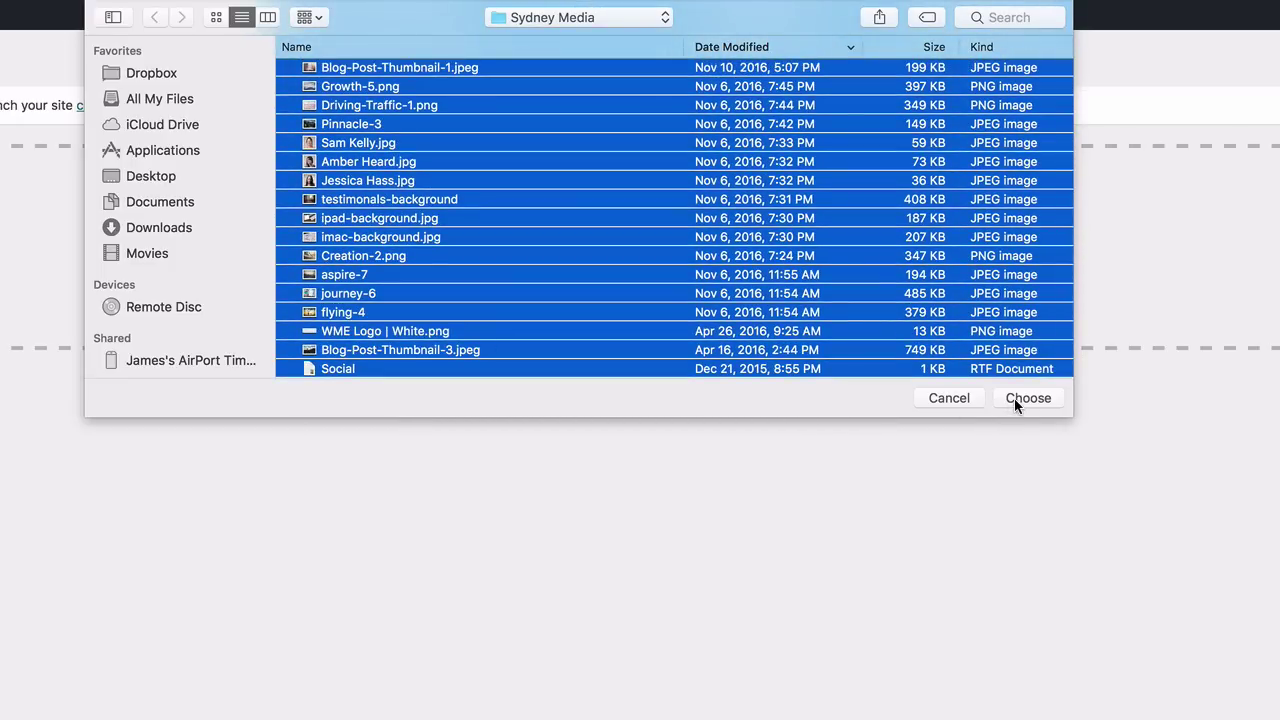
click(1014, 398)
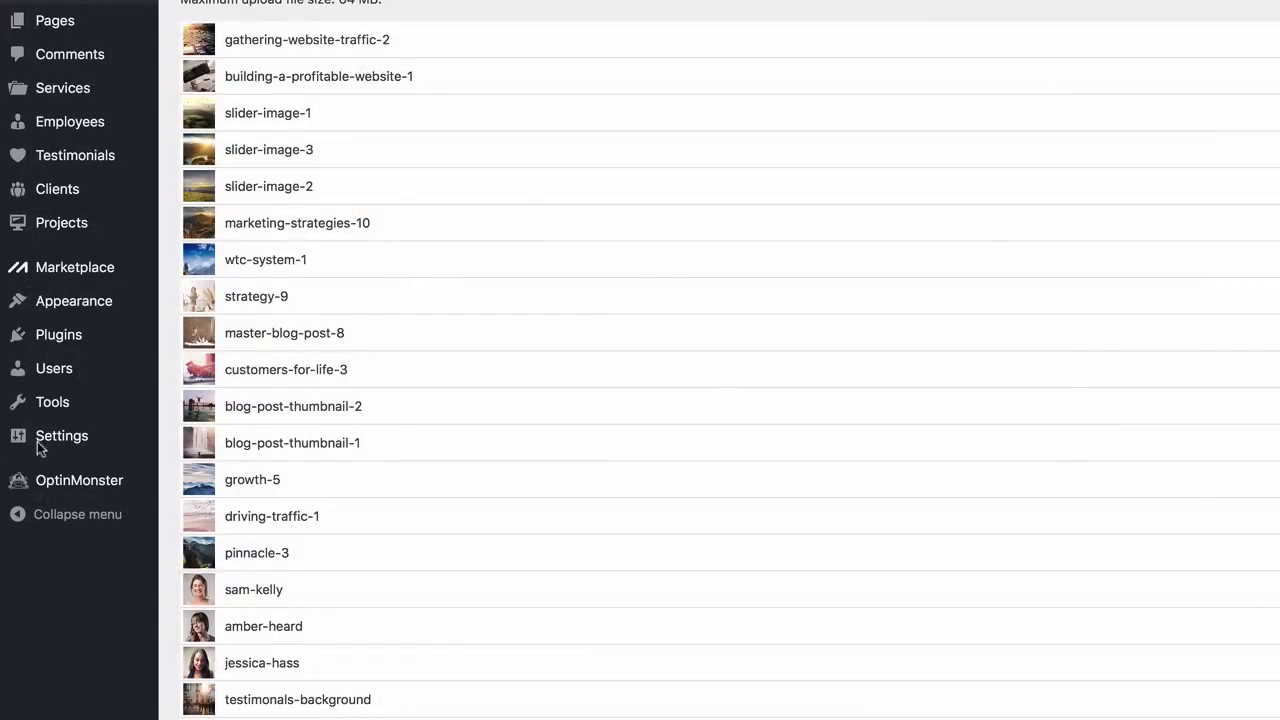
mouse_move(53, 442)
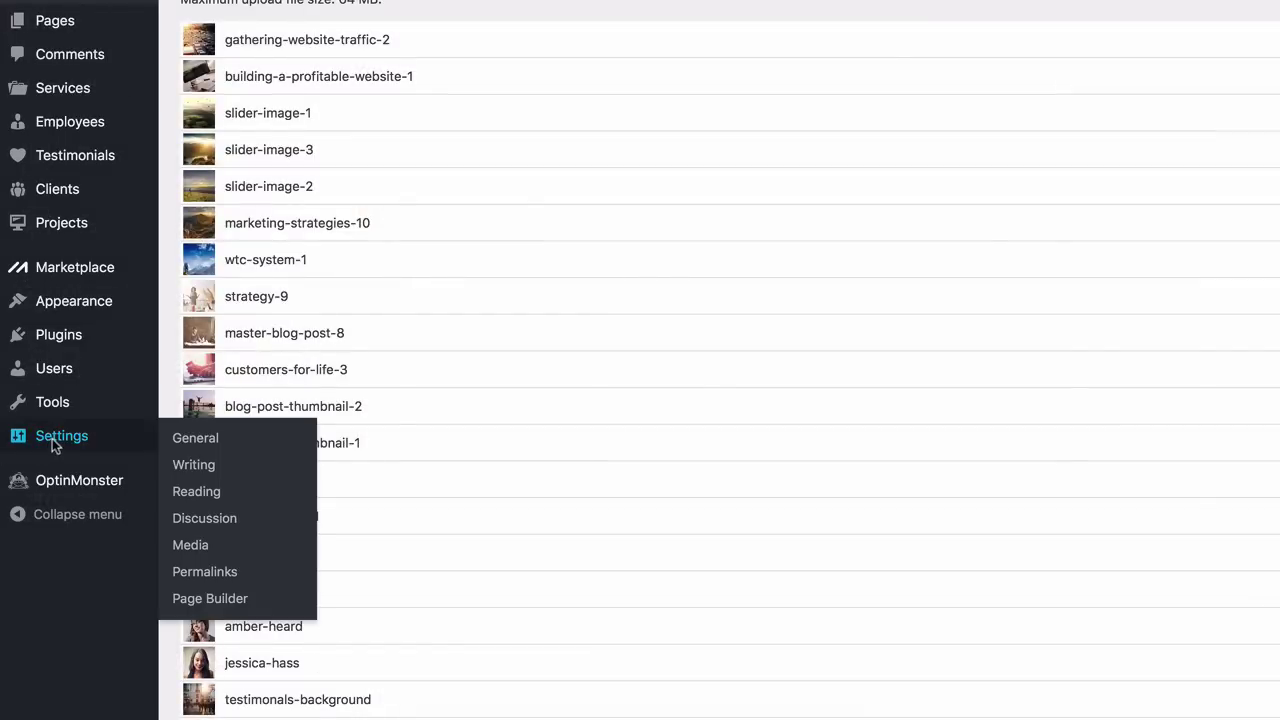
Switch permalinks to the Post name structure (/%postname%/) and save
click(226, 570)
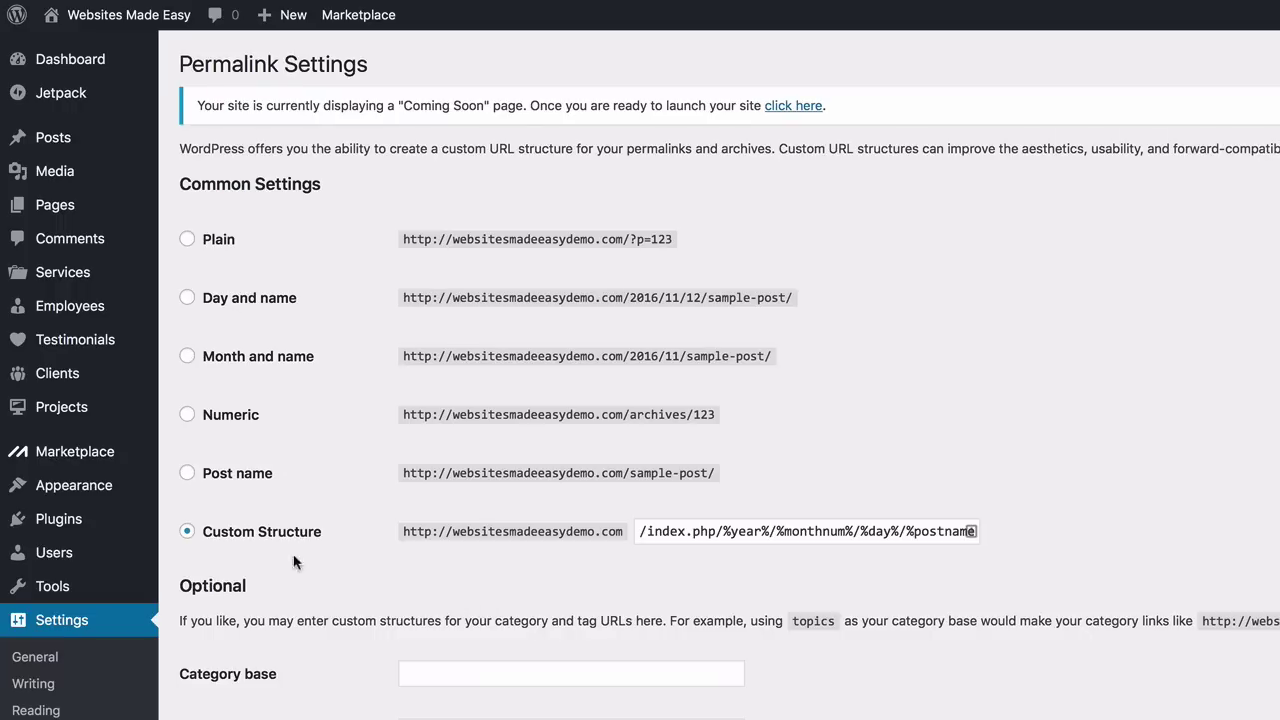
click(188, 474)
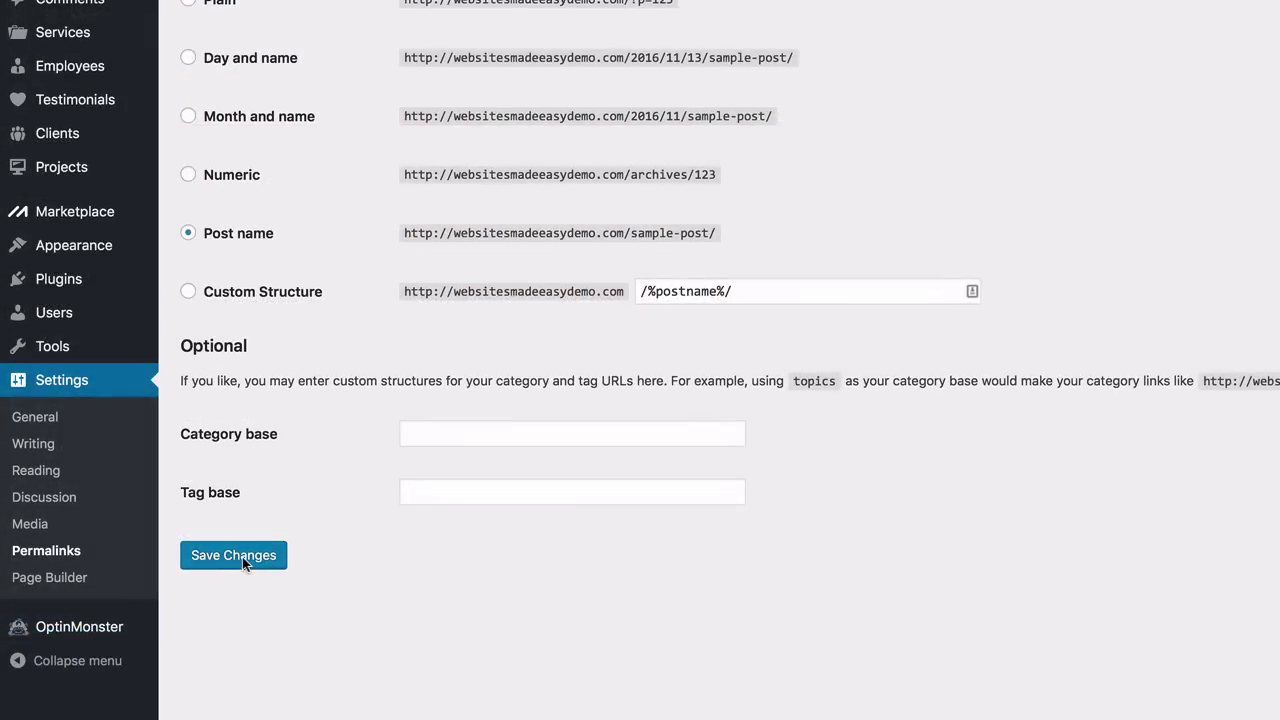
click(233, 555)
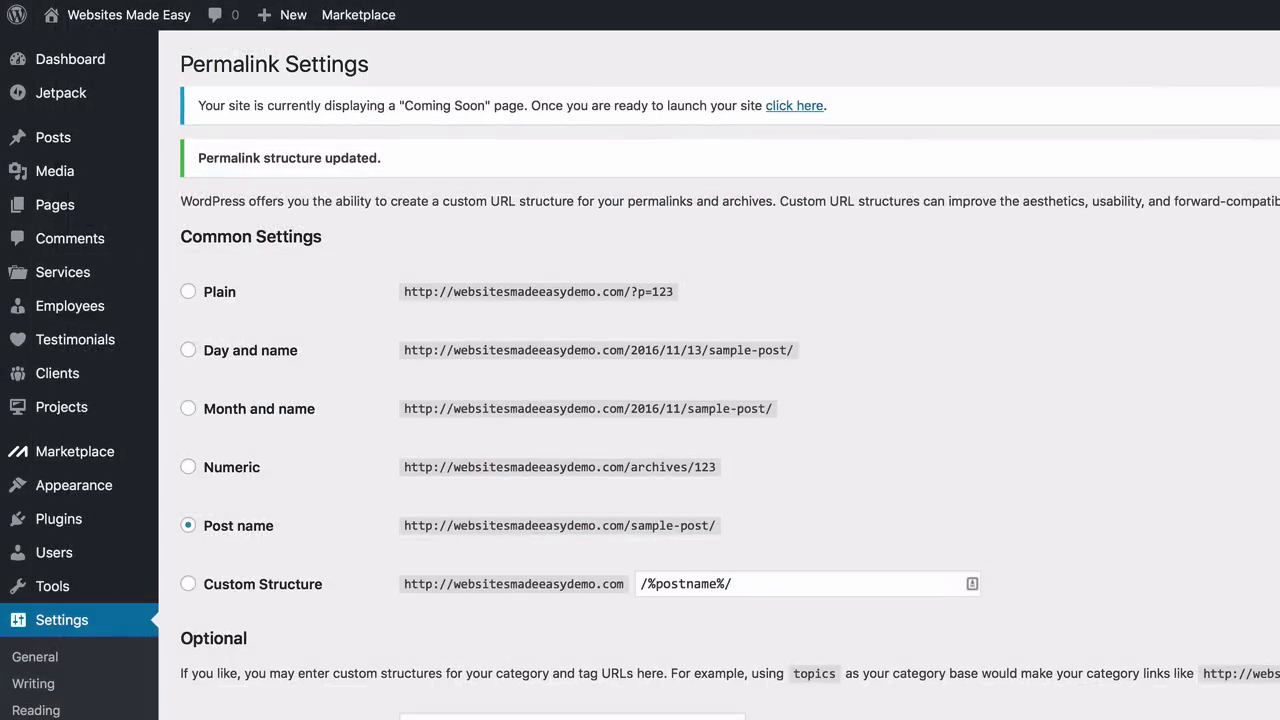
Open the Sydney Customizer and check the General page padding (83 top, 100 bottom)
mouse_move(104, 497)
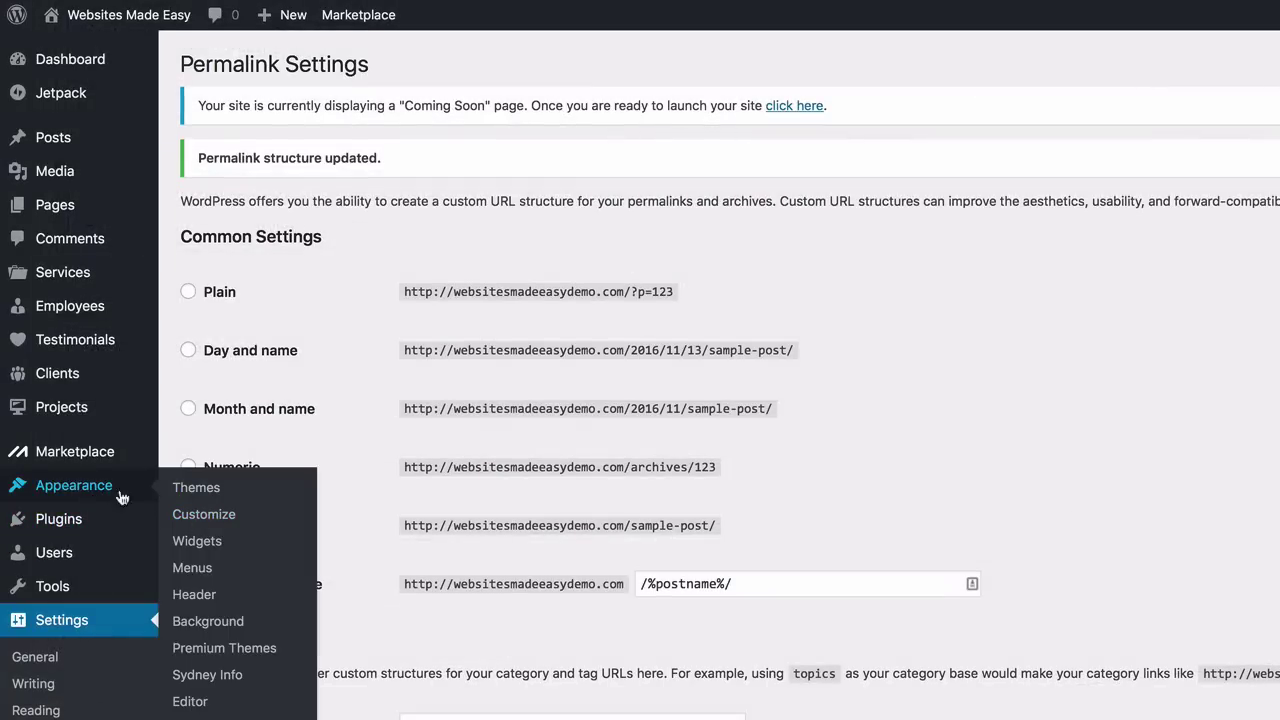
click(202, 514)
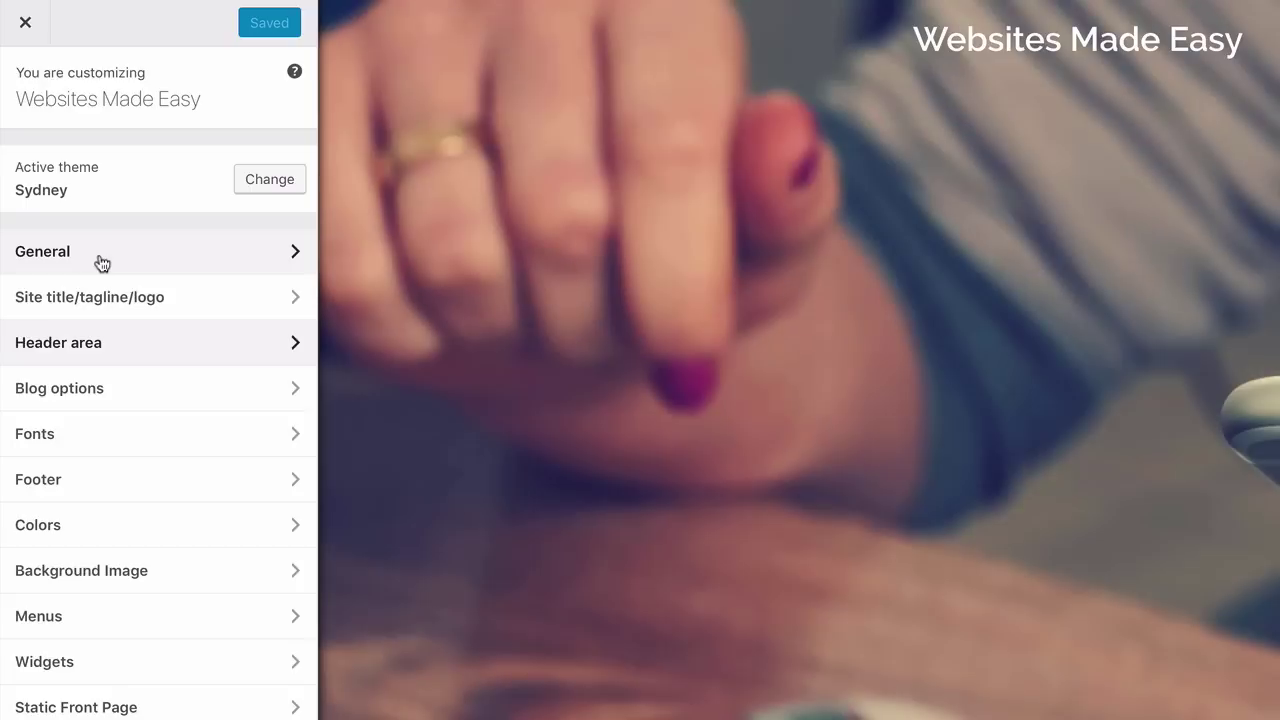
click(102, 263)
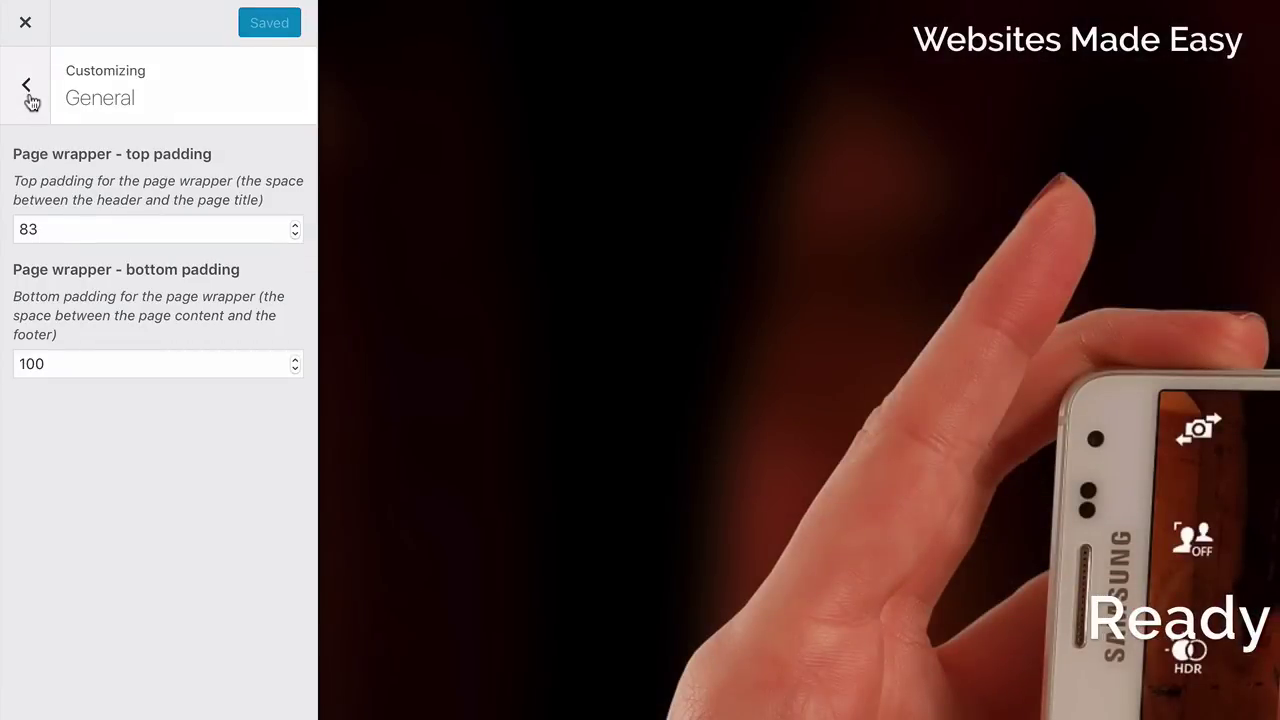
click(30, 100)
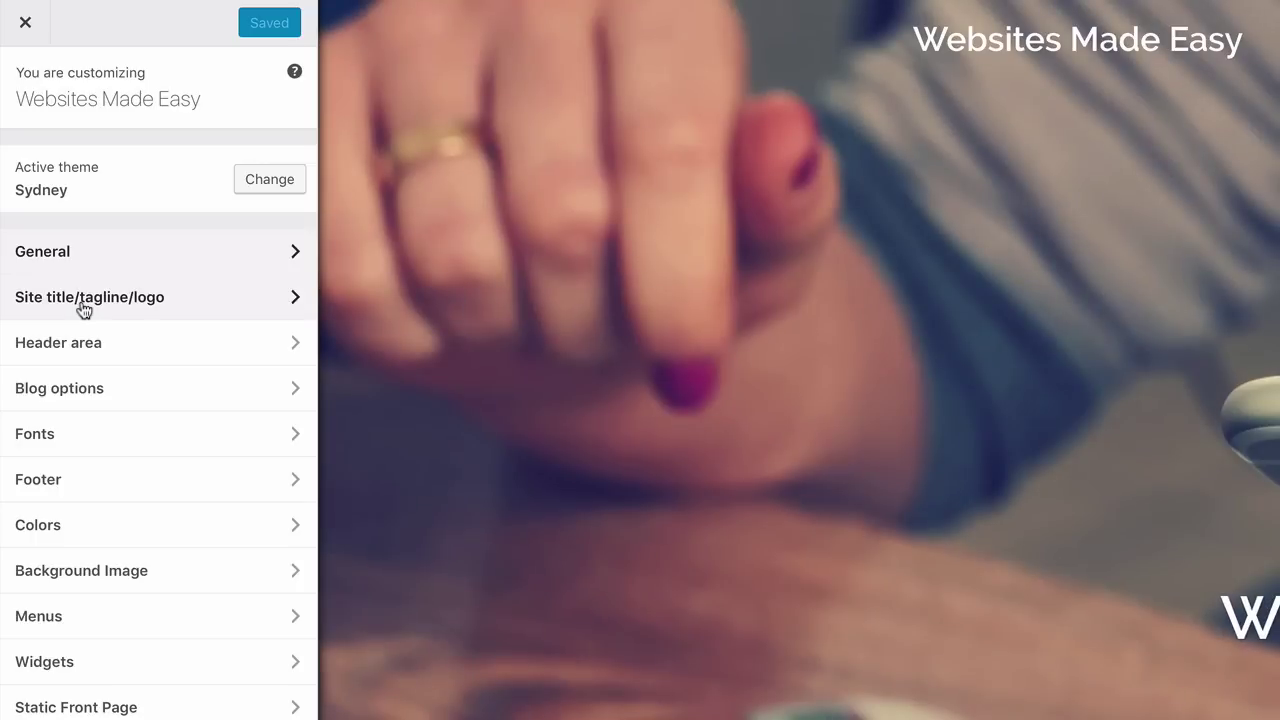
In Site title/tagline/logo, try the tagline 'We love this stuff!' and then erase part of it
click(84, 305)
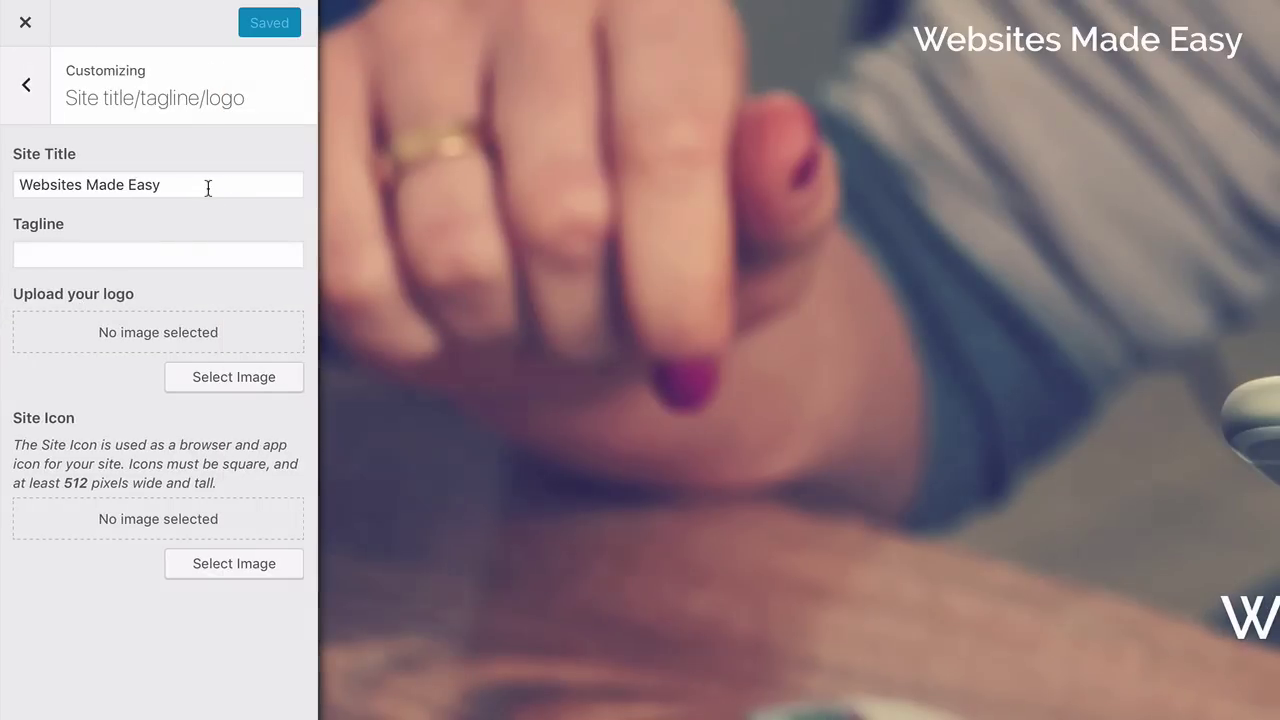
click(208, 188)
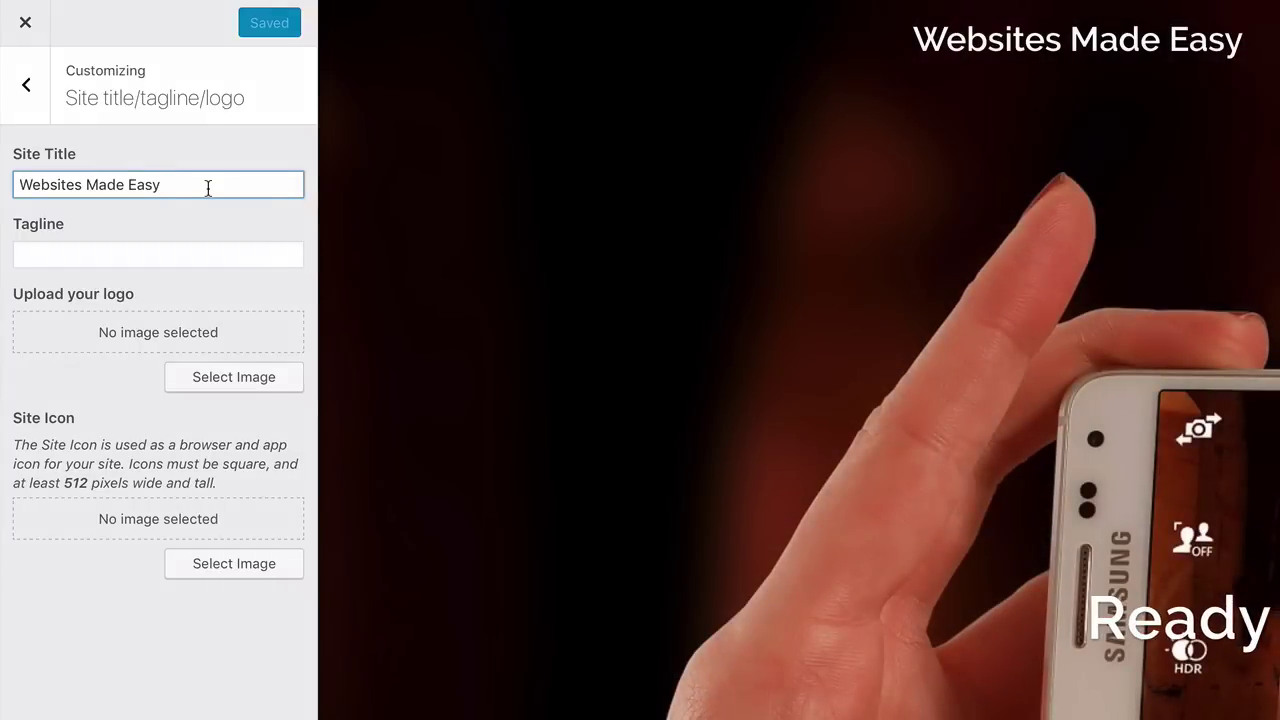
click(166, 254)
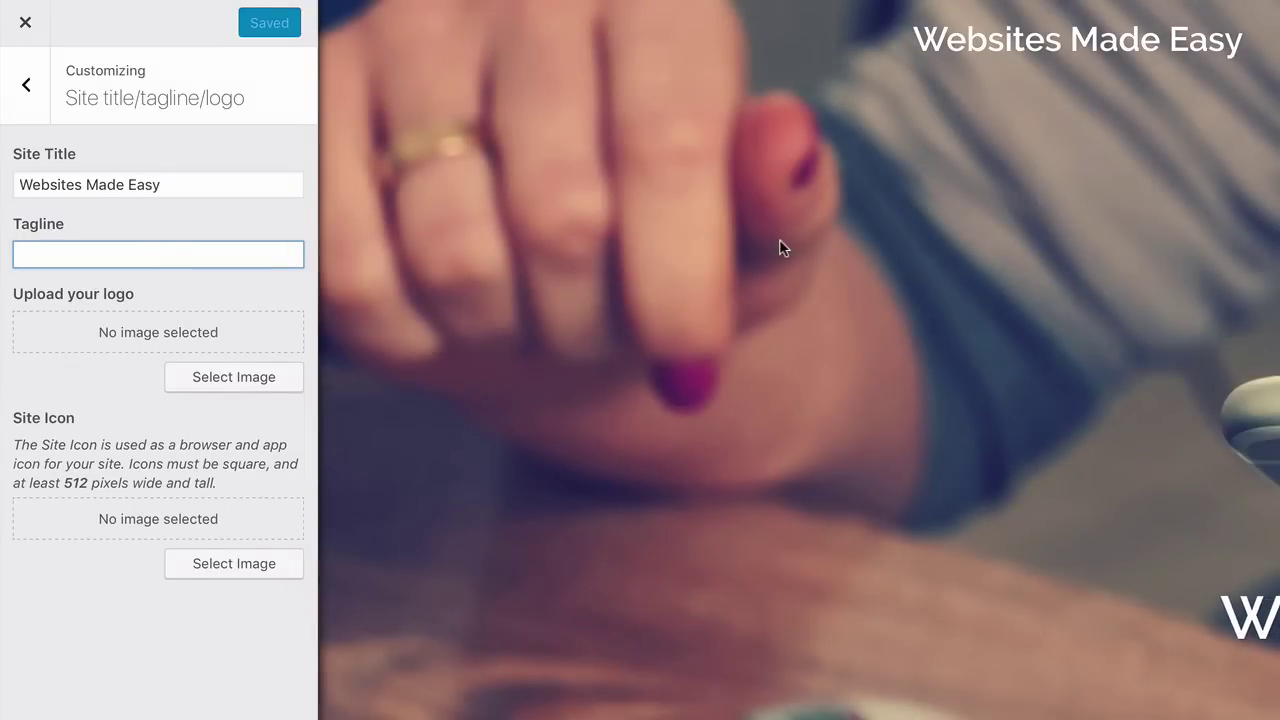
text(We love this stuff!)
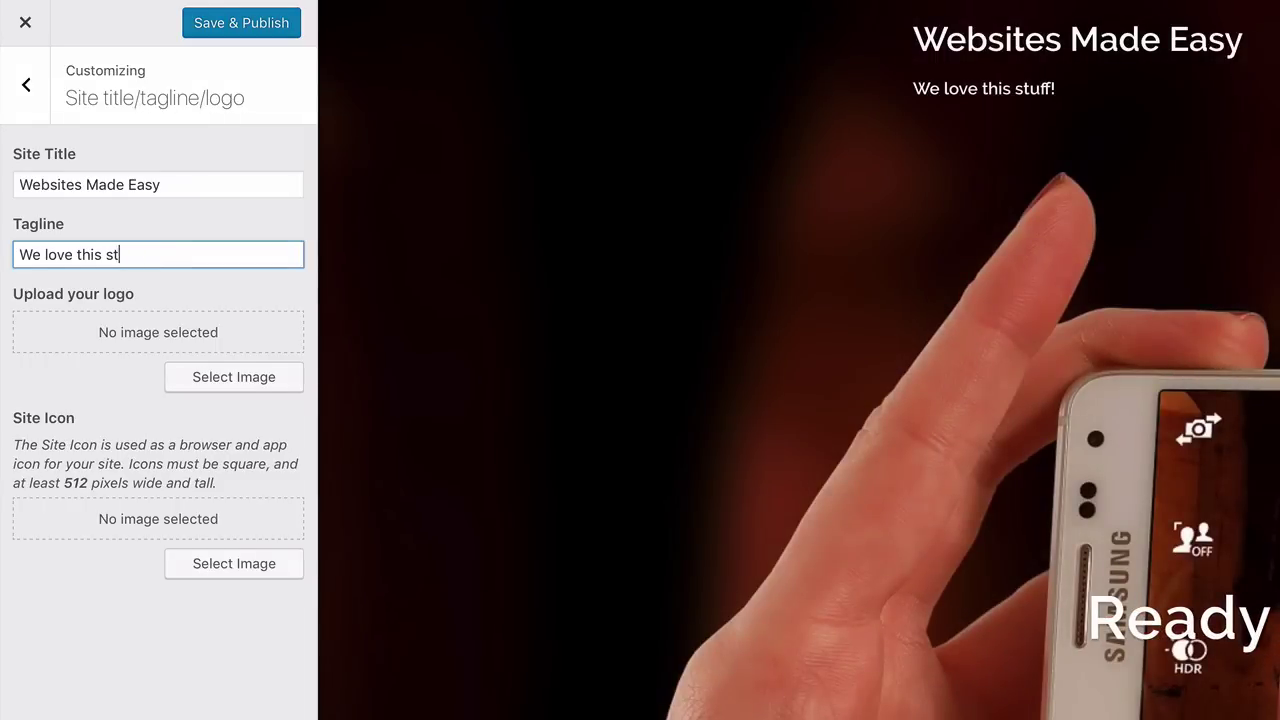
key(BackSpace)
key(BackSpace)
key(BackSpace)
key(BackSpace)
key(BackSpace)
key(BackSpace)
key(BackSpace)
key(BackSpace)
key(BackSpace)
key(BackSpace)
key(BackSpace)
key(BackSpace)
key(BackSpace)
key(BackSpace)
key(BackSpace)
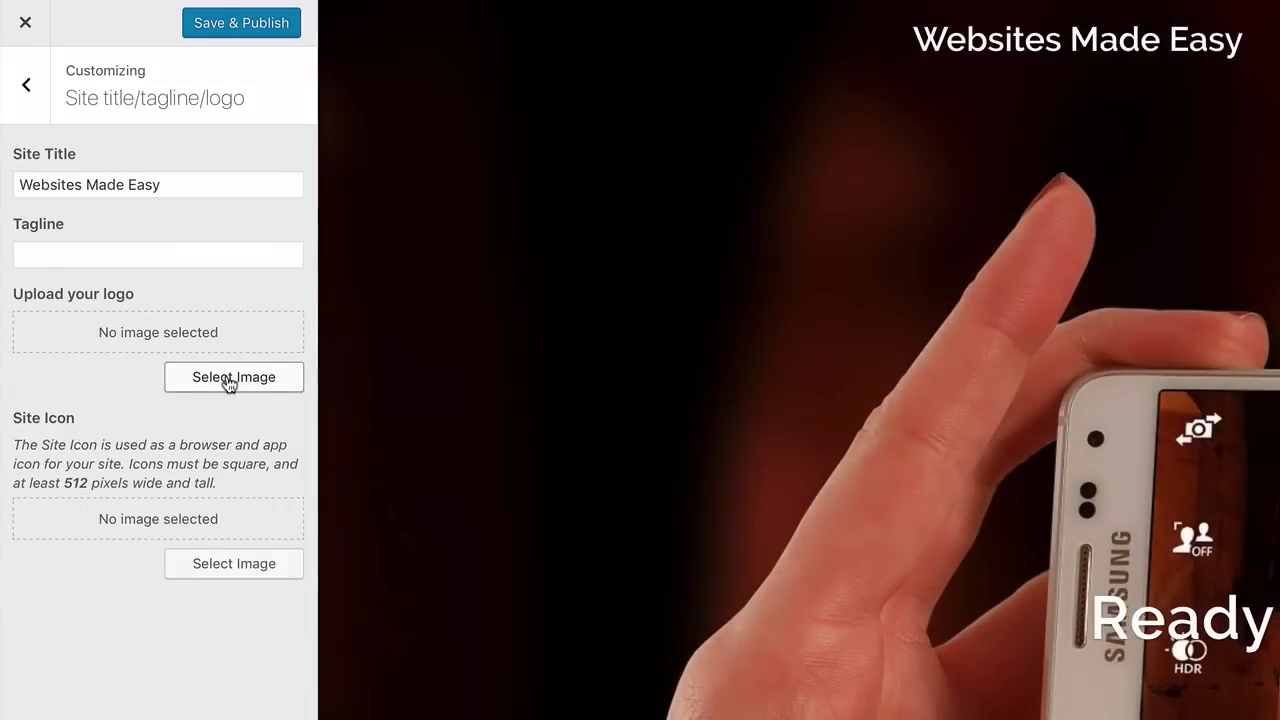
Set the small white balloon image from the Media Library as the site logo
click(229, 385)
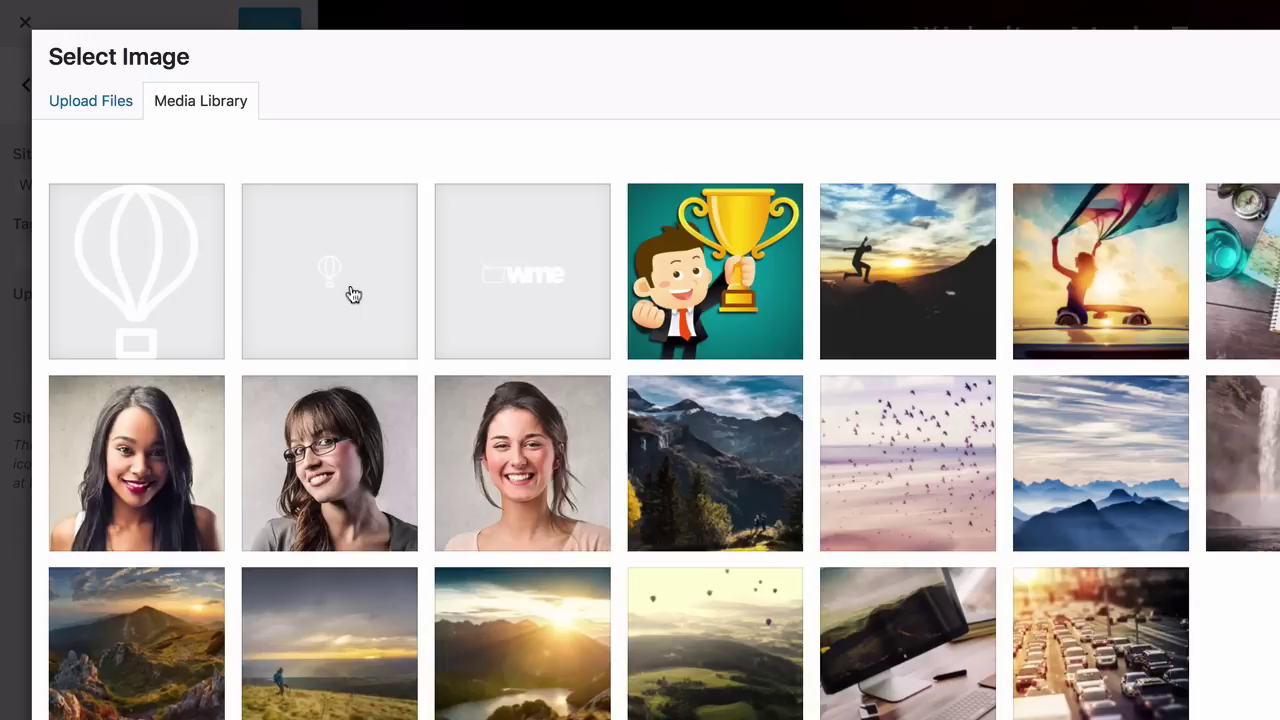
click(353, 294)
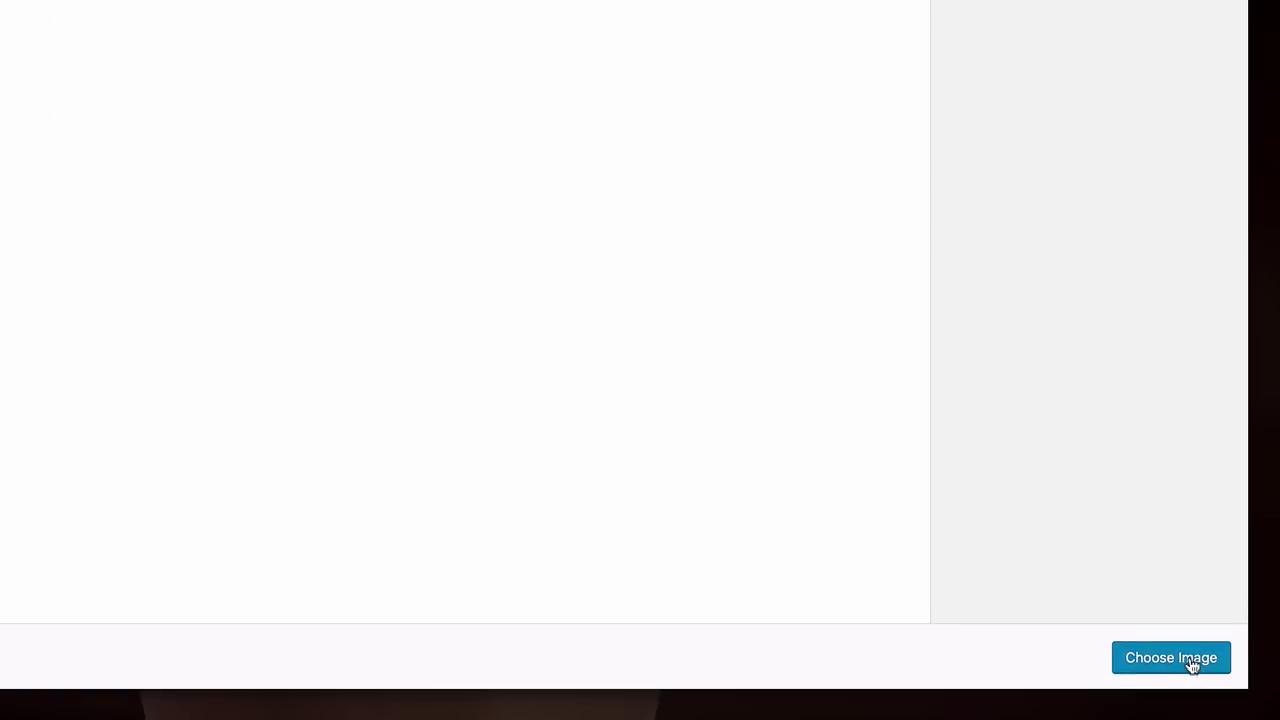
click(1193, 665)
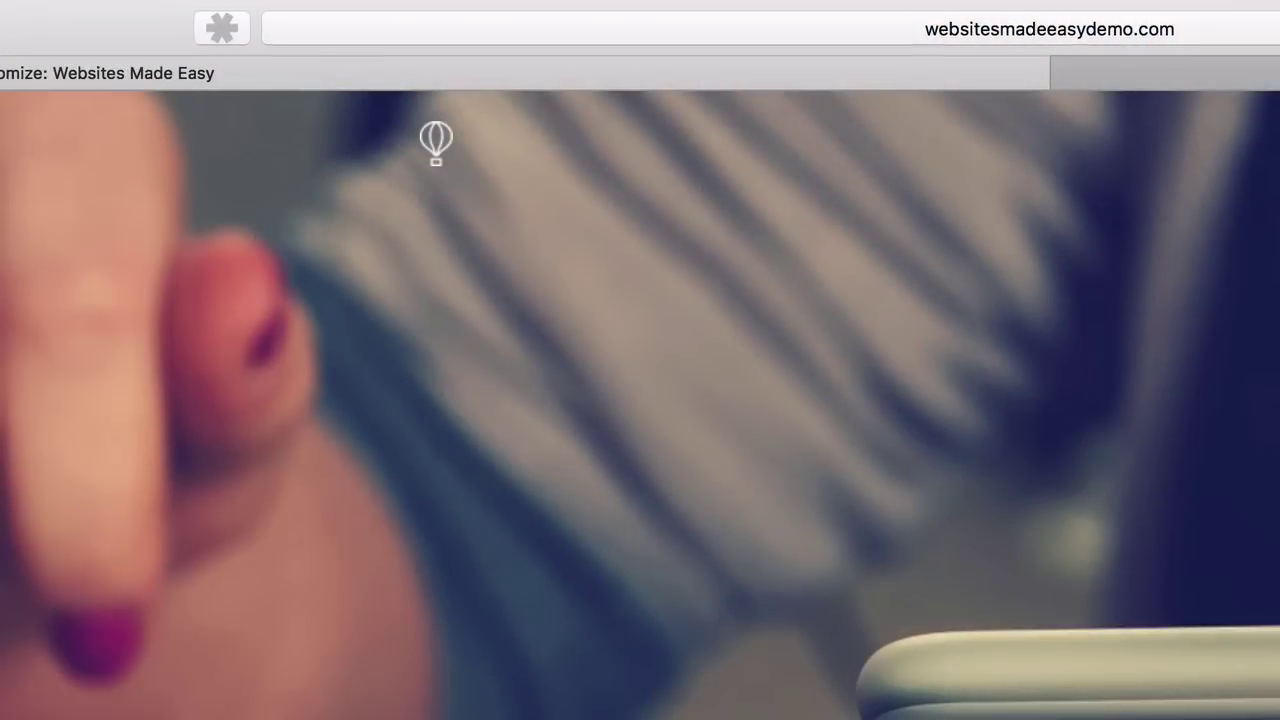
click(348, 38)
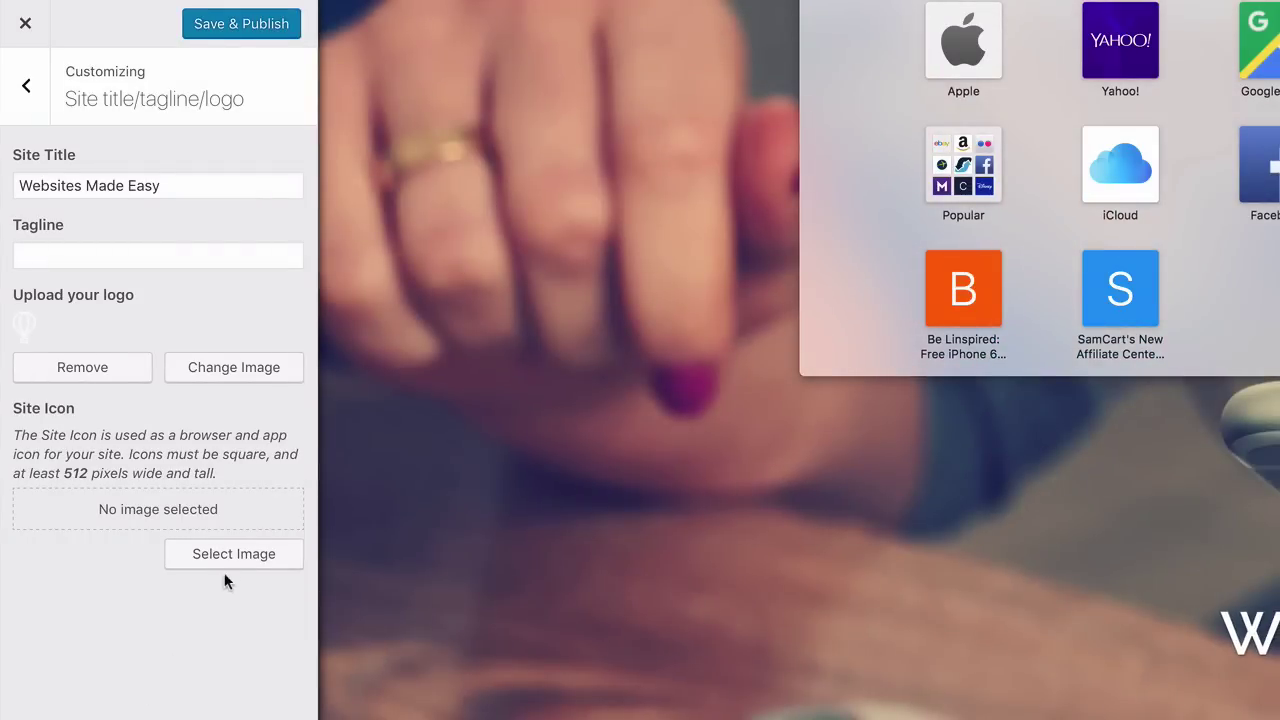
Make the large balloon image the site icon and publish the logo and icon changes
click(229, 557)
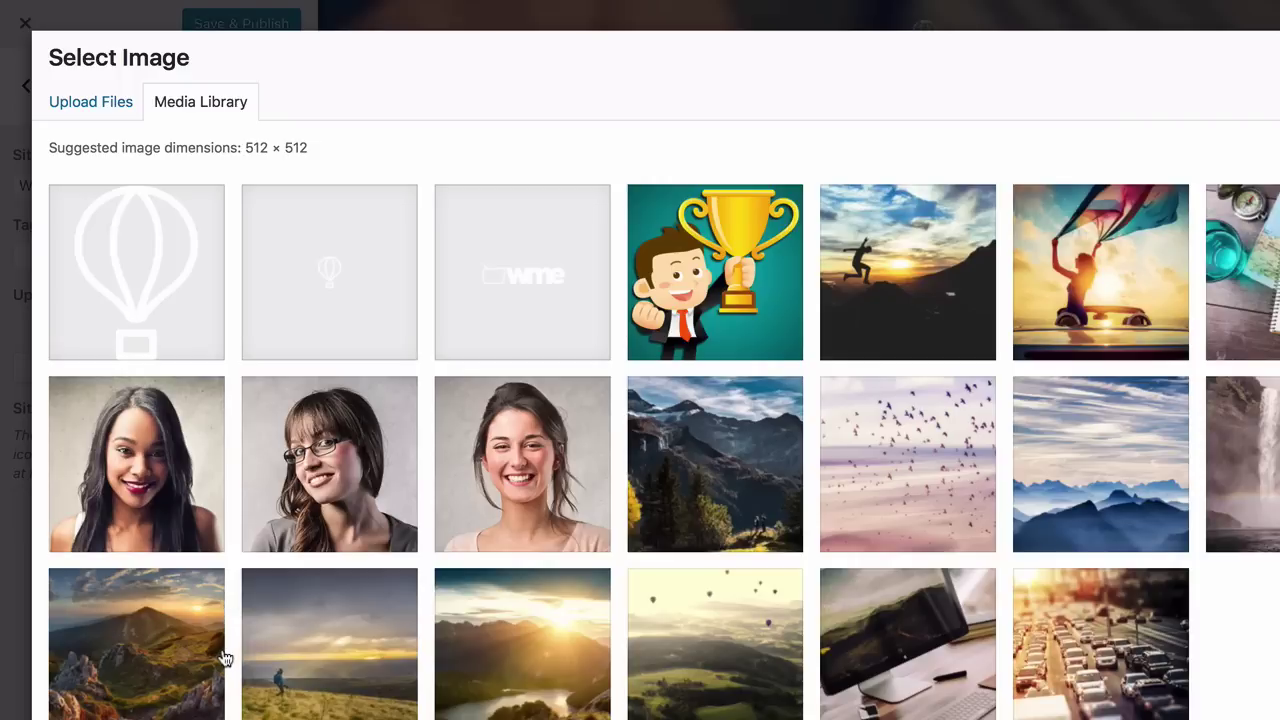
click(150, 261)
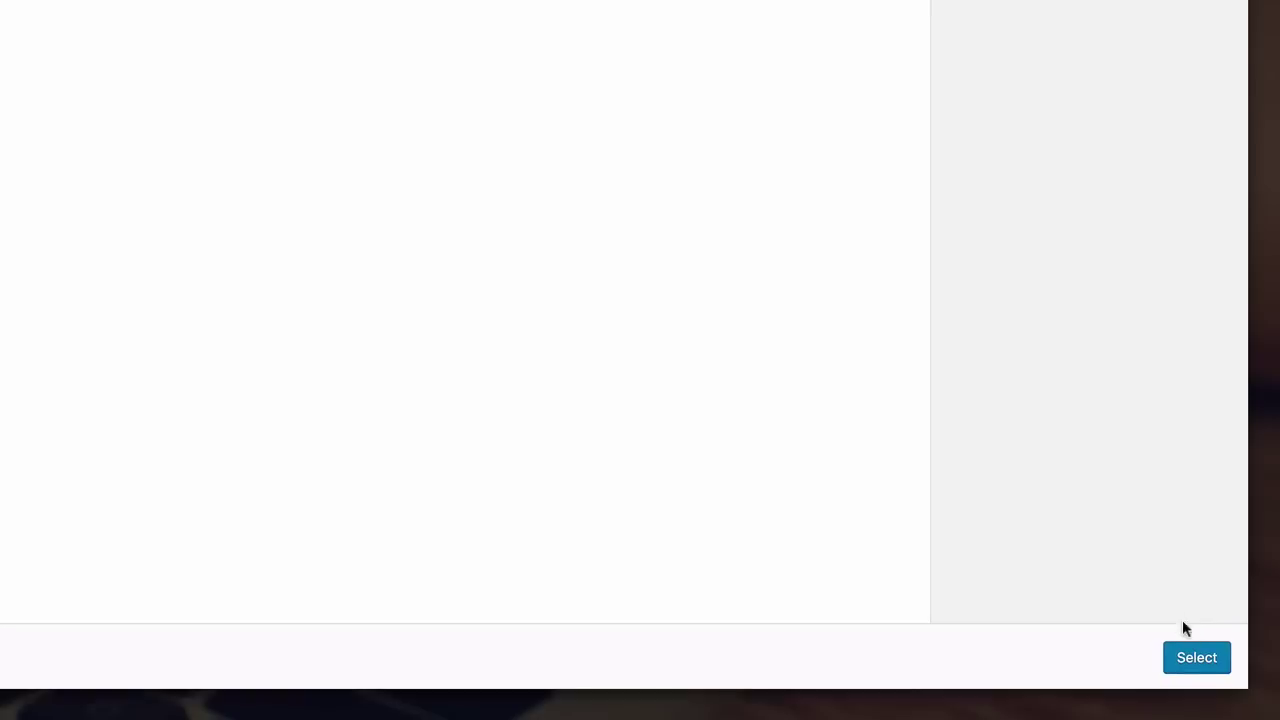
click(1195, 668)
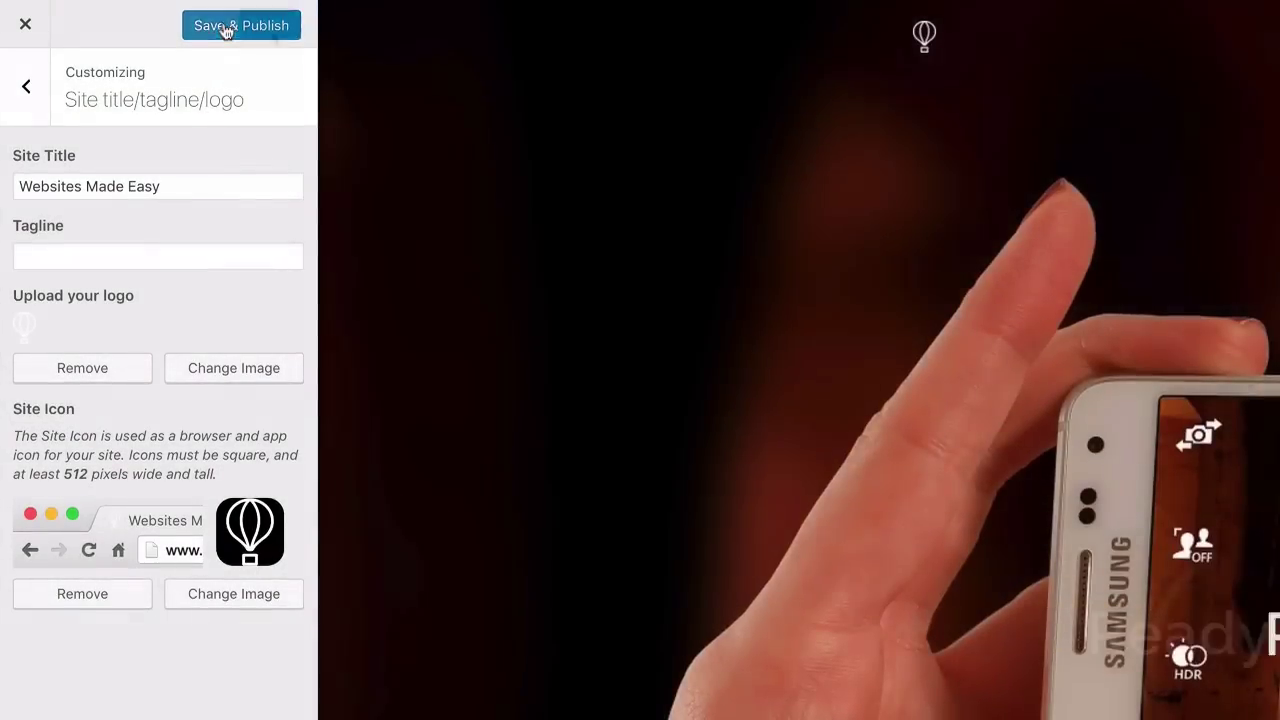
click(227, 30)
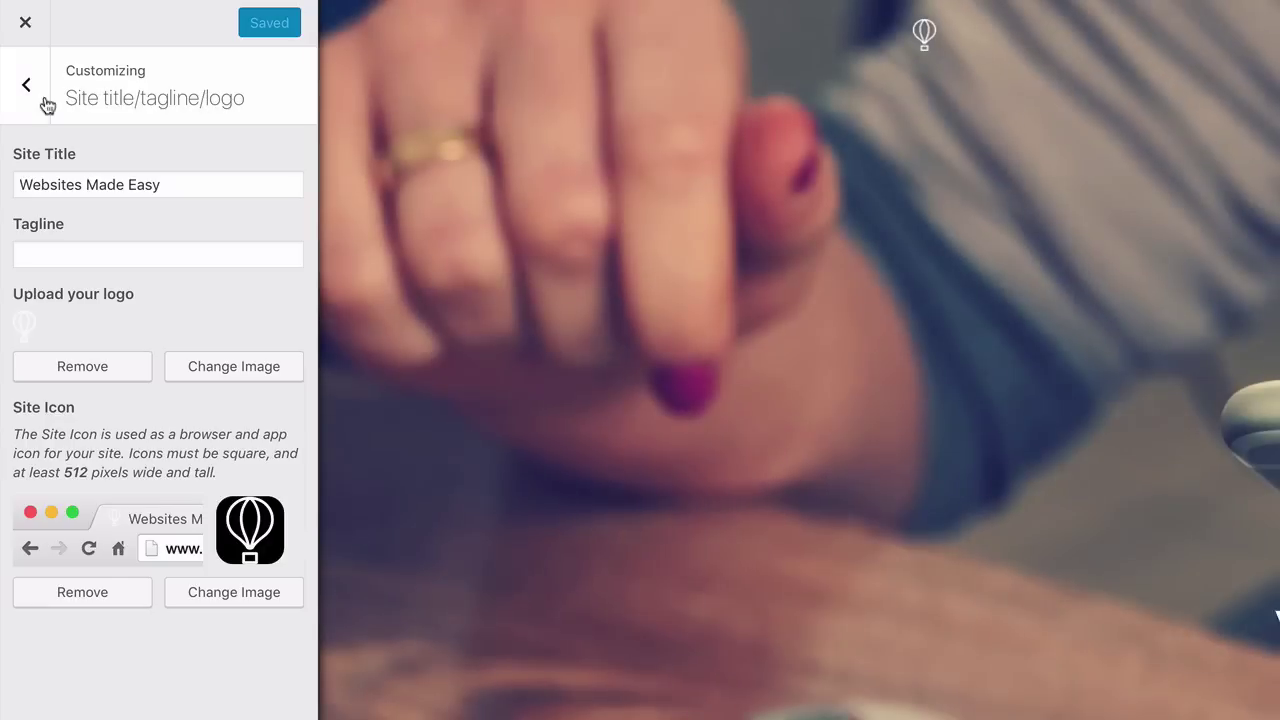
click(26, 95)
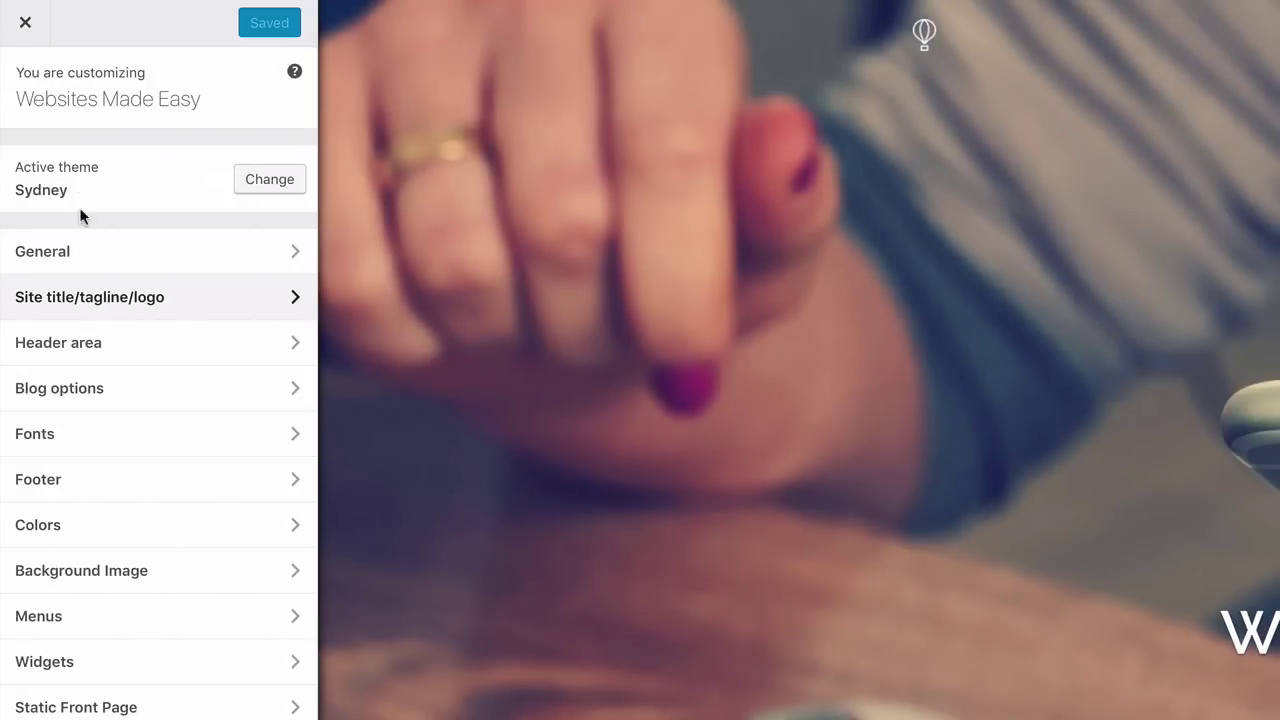
click(87, 348)
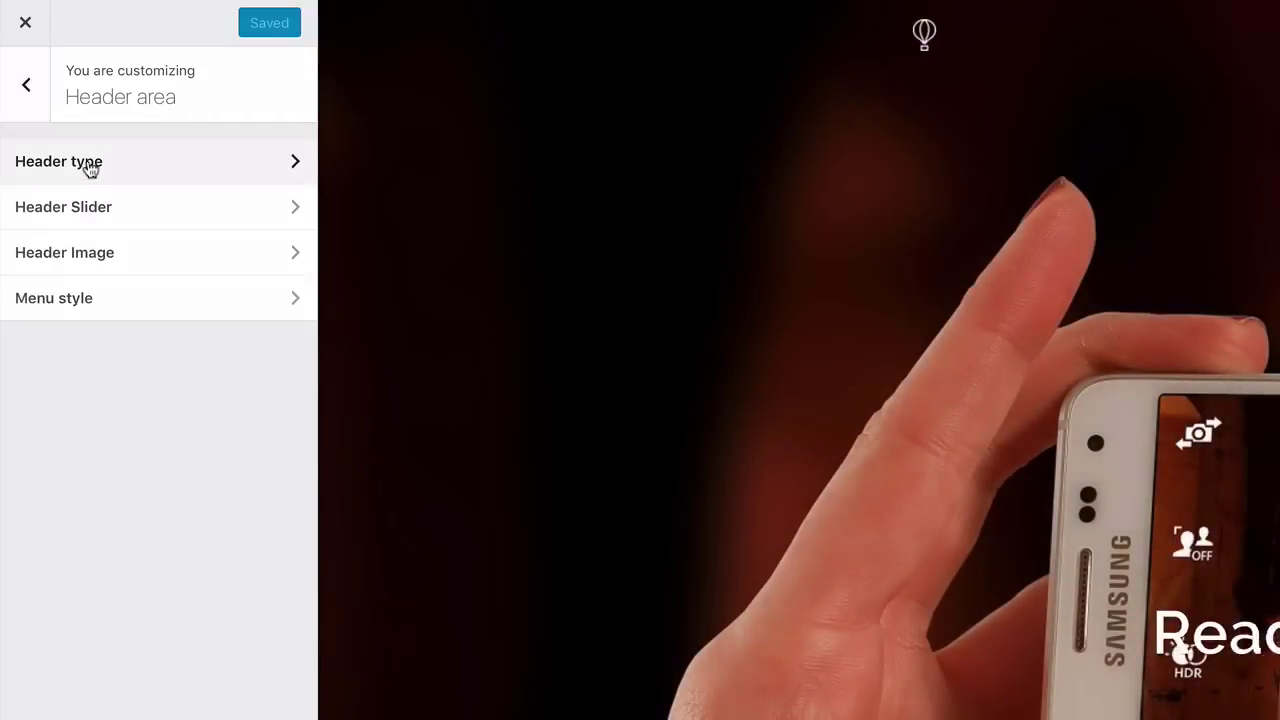
click(89, 162)
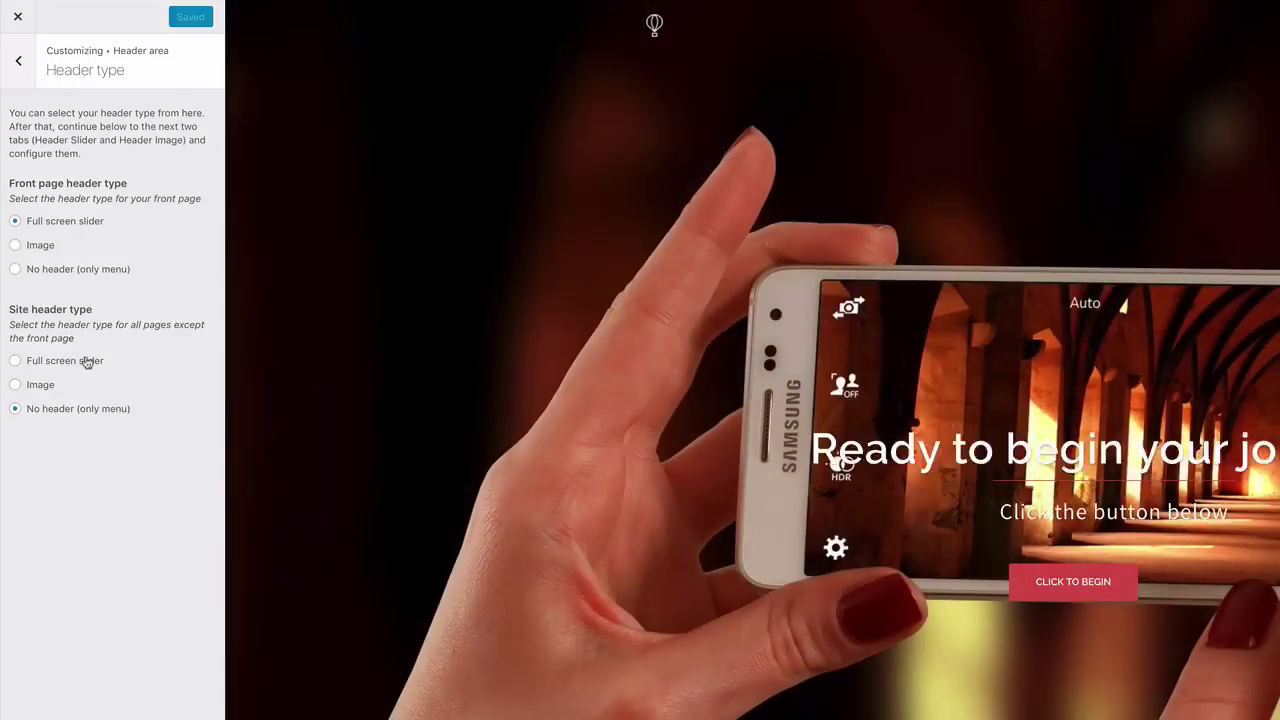
click(16, 64)
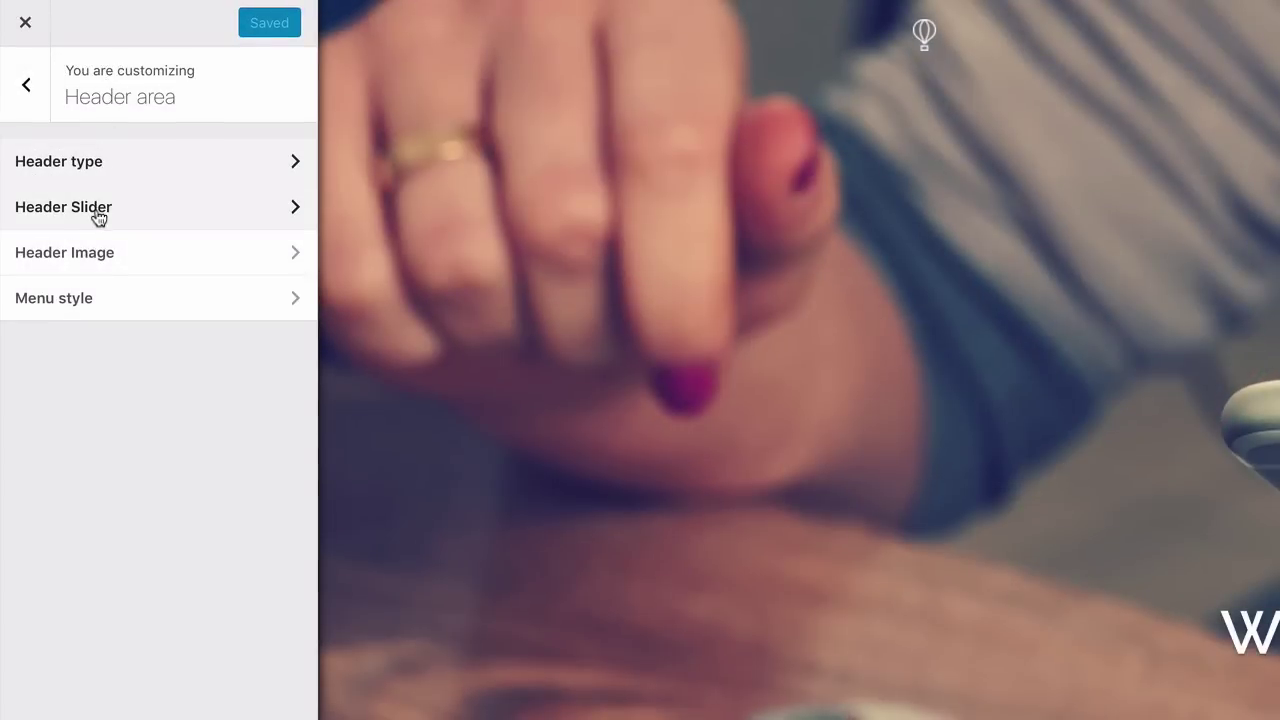
Replace the first header slide's desk photo with the hot-air-balloon landscape image
click(98, 214)
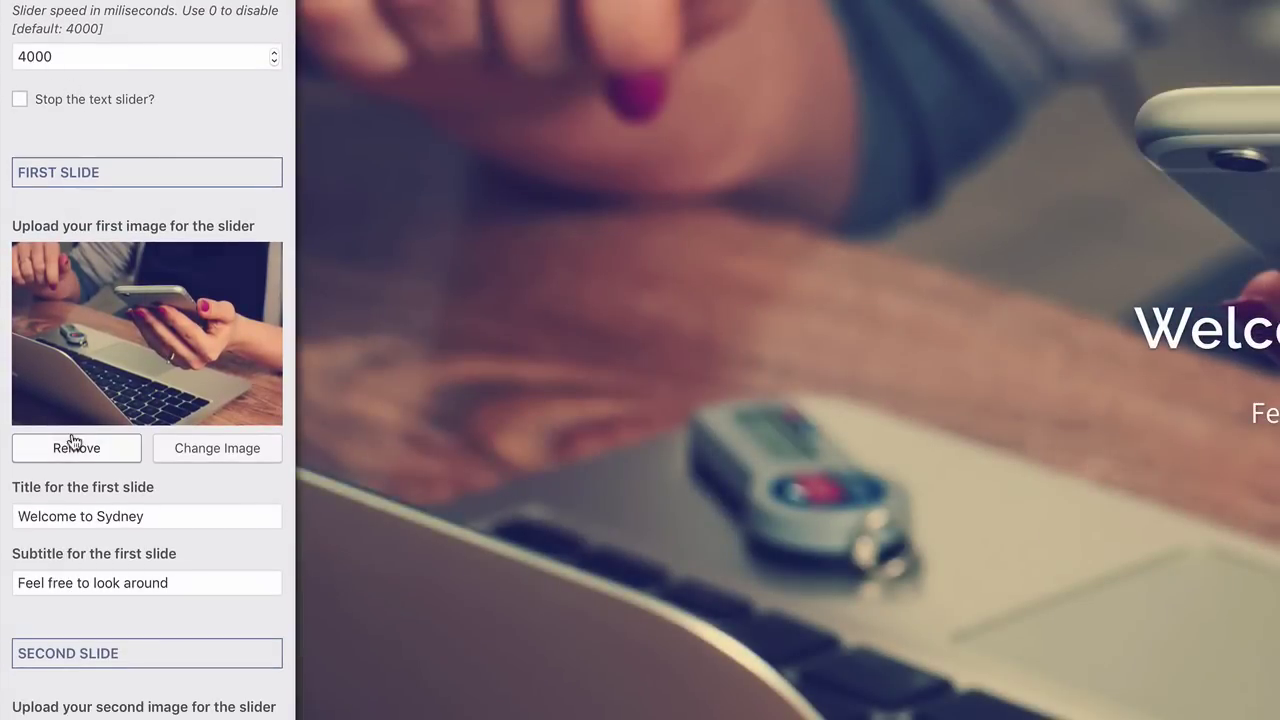
click(74, 448)
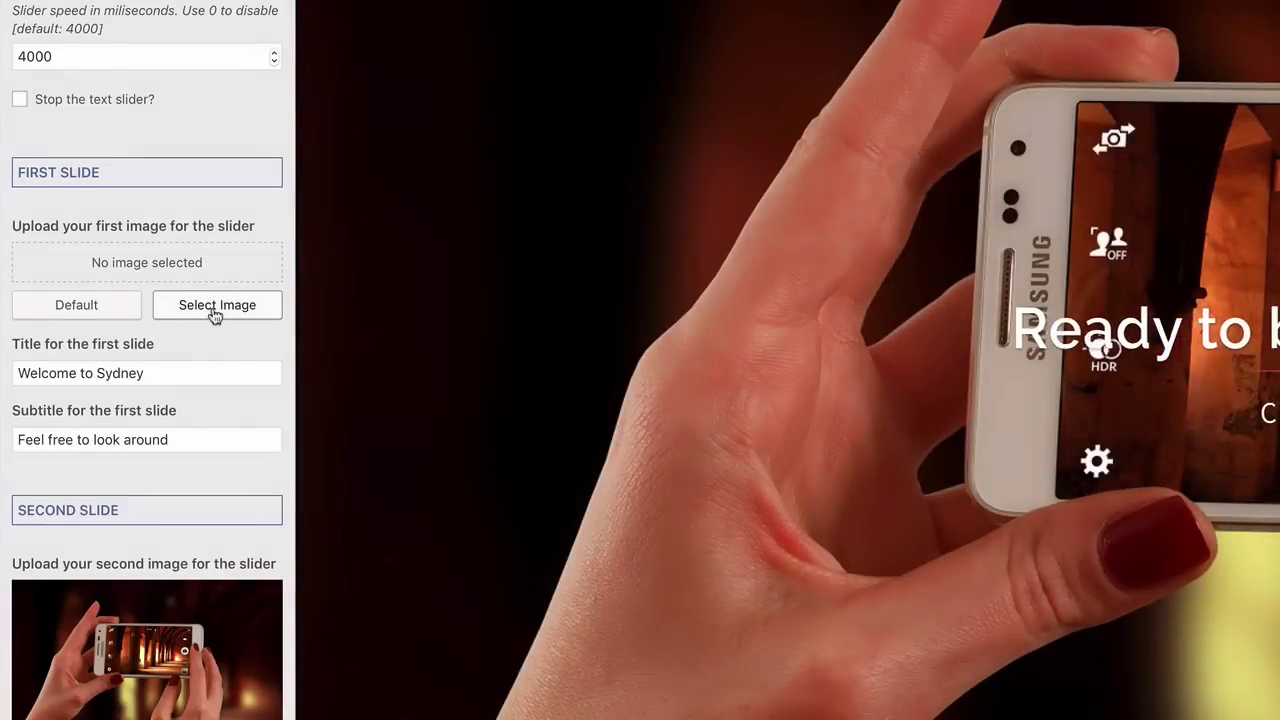
click(211, 317)
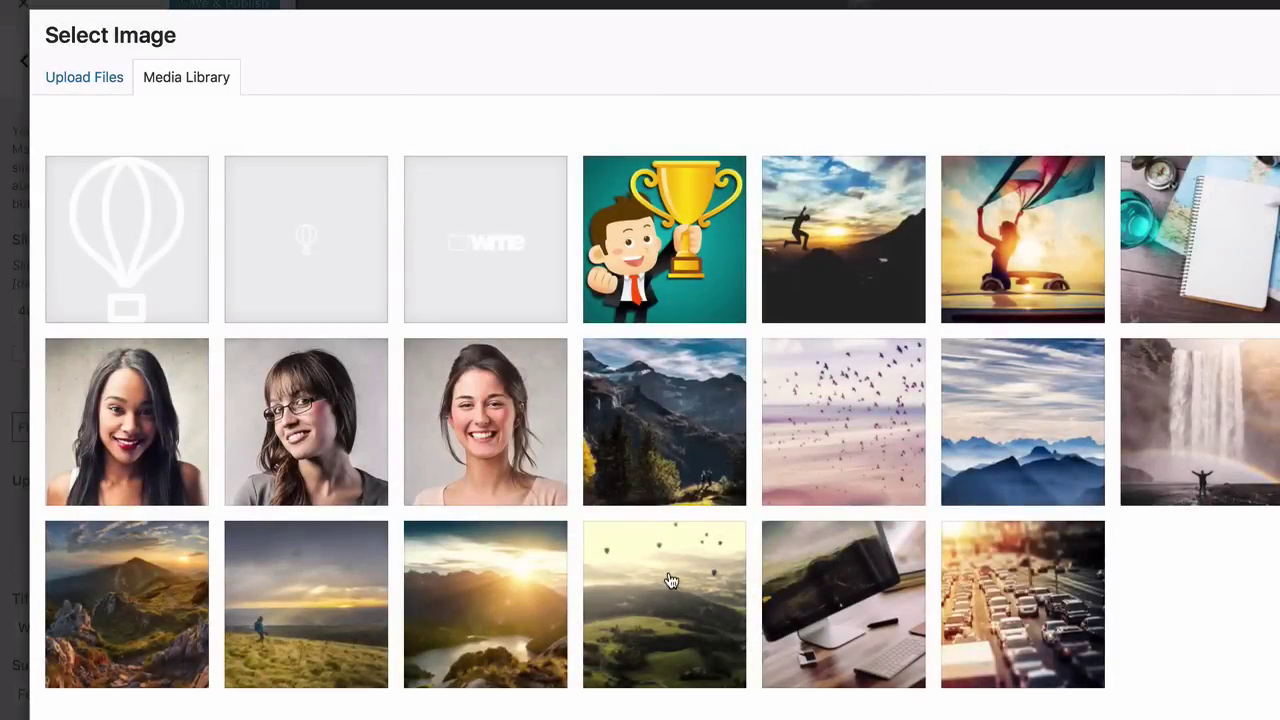
click(670, 581)
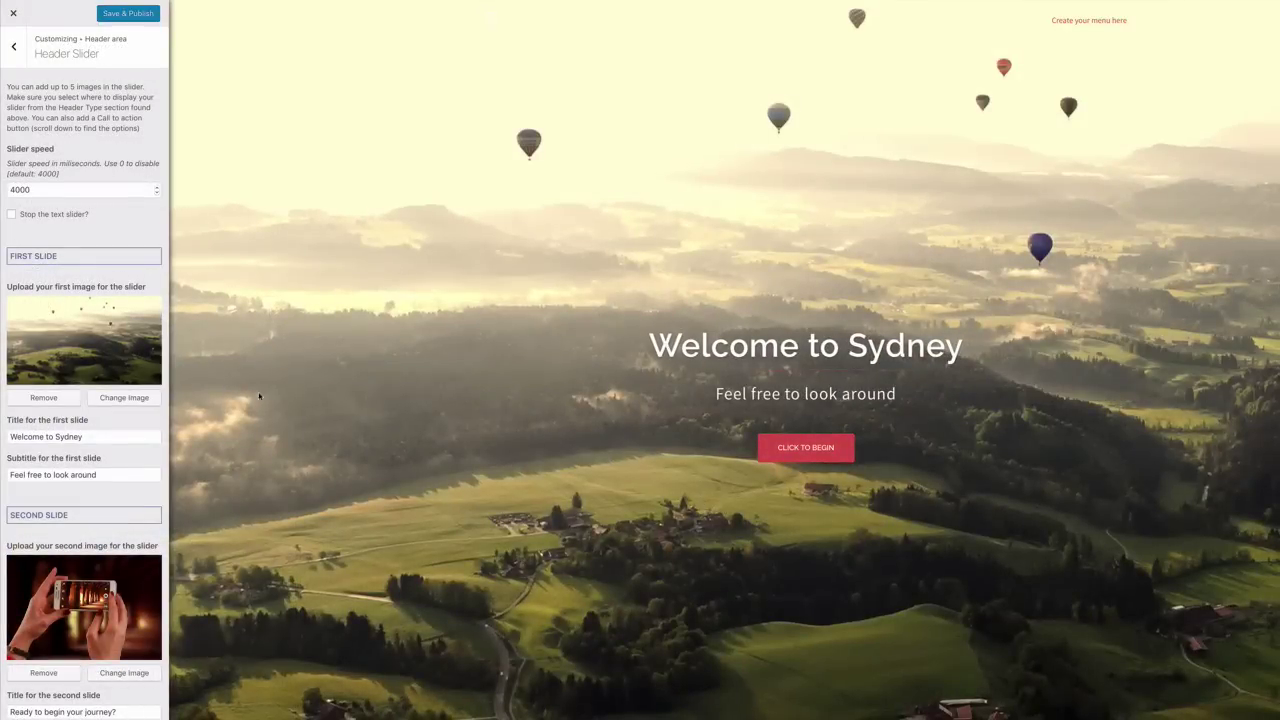
scroll(81, 343, down, 3)
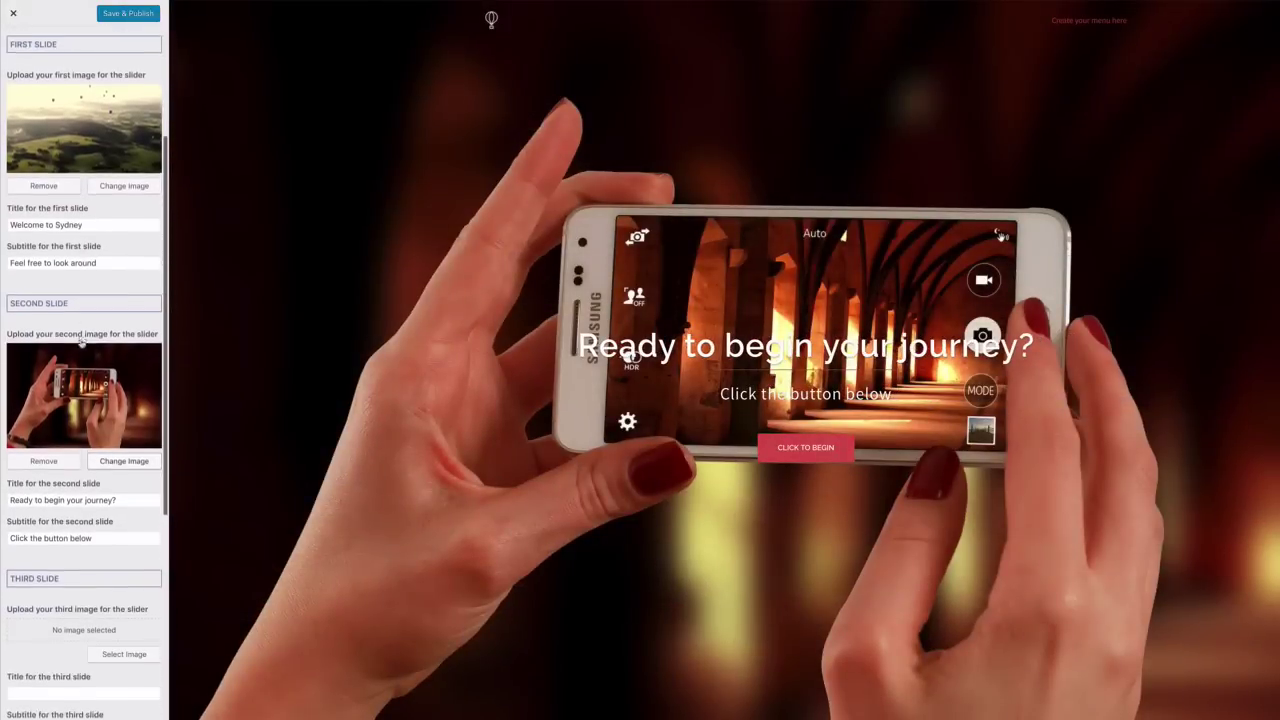
Replace the second slide's image with the hiker-on-hillside photo
click(44, 451)
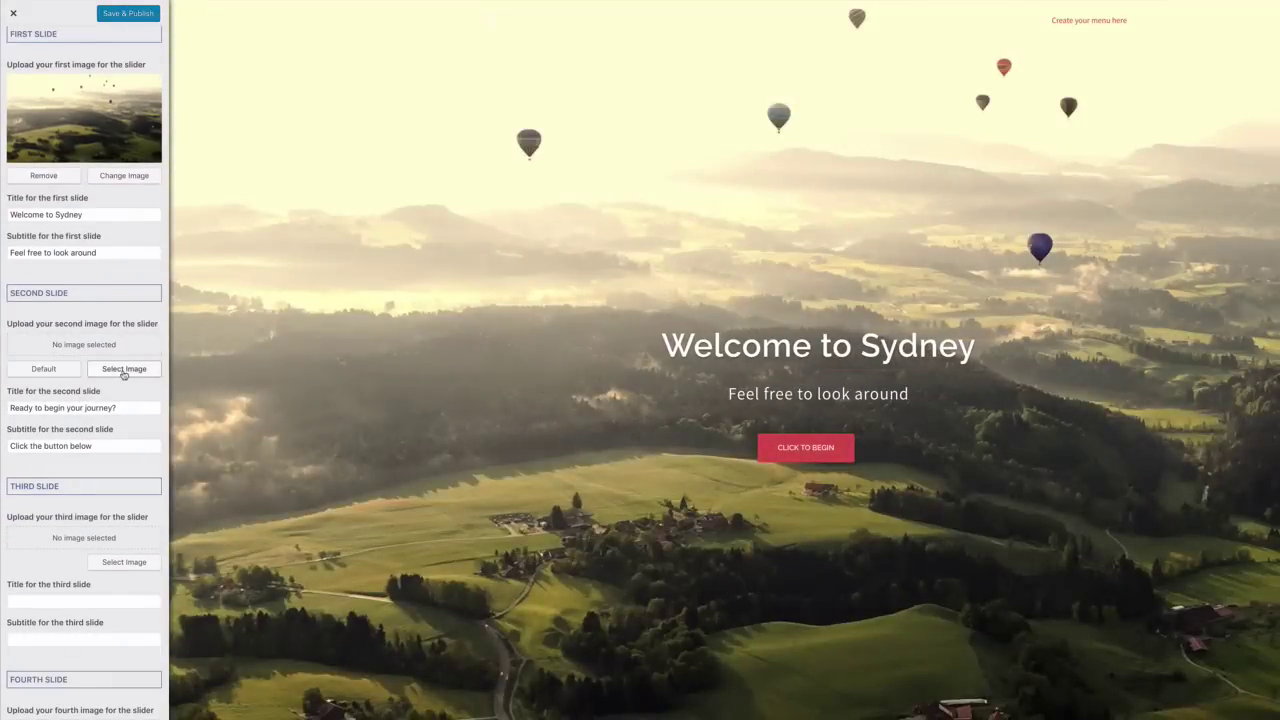
click(124, 368)
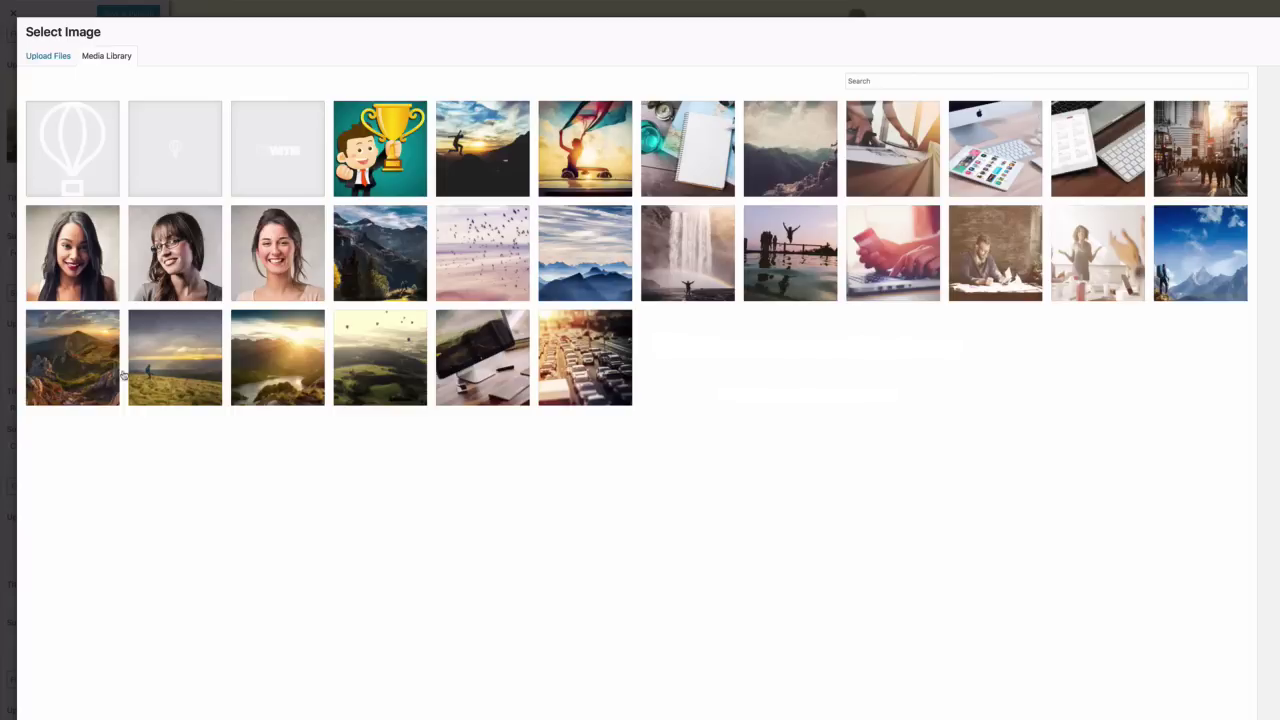
click(186, 353)
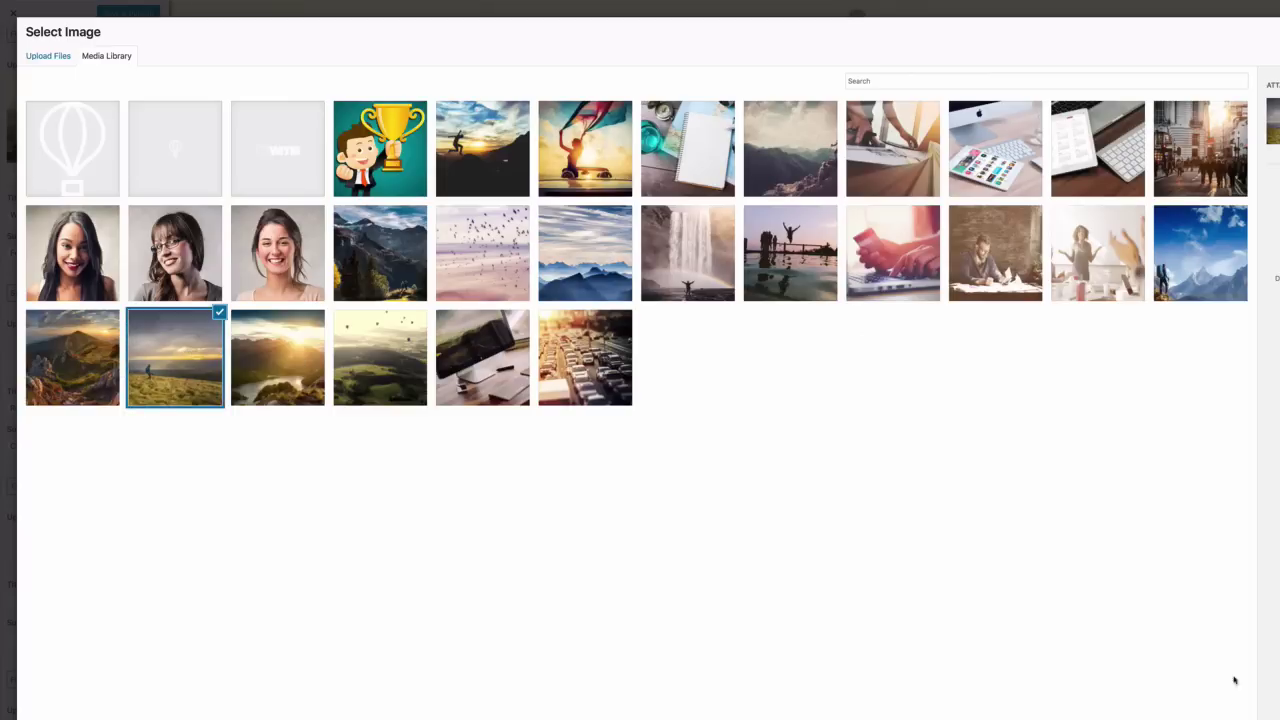
key(Return)
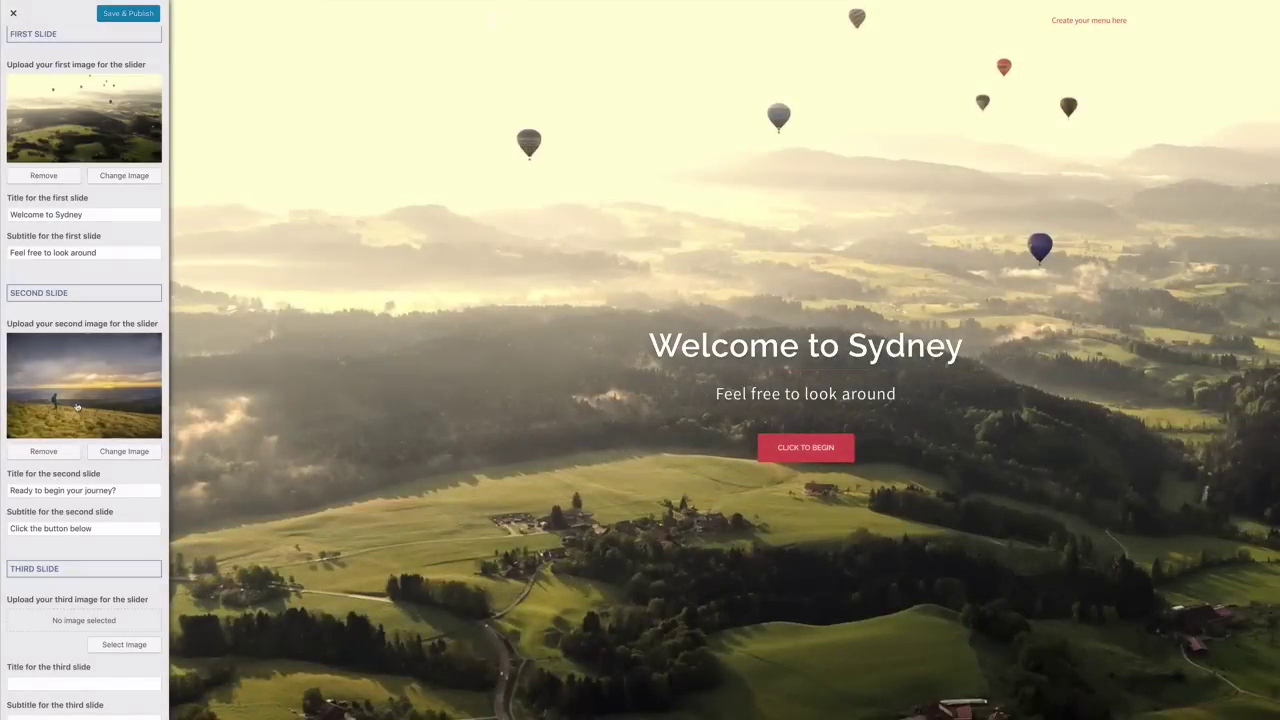
Give the third slide the sunlit mountain lake image
scroll(77, 407, down, 3)
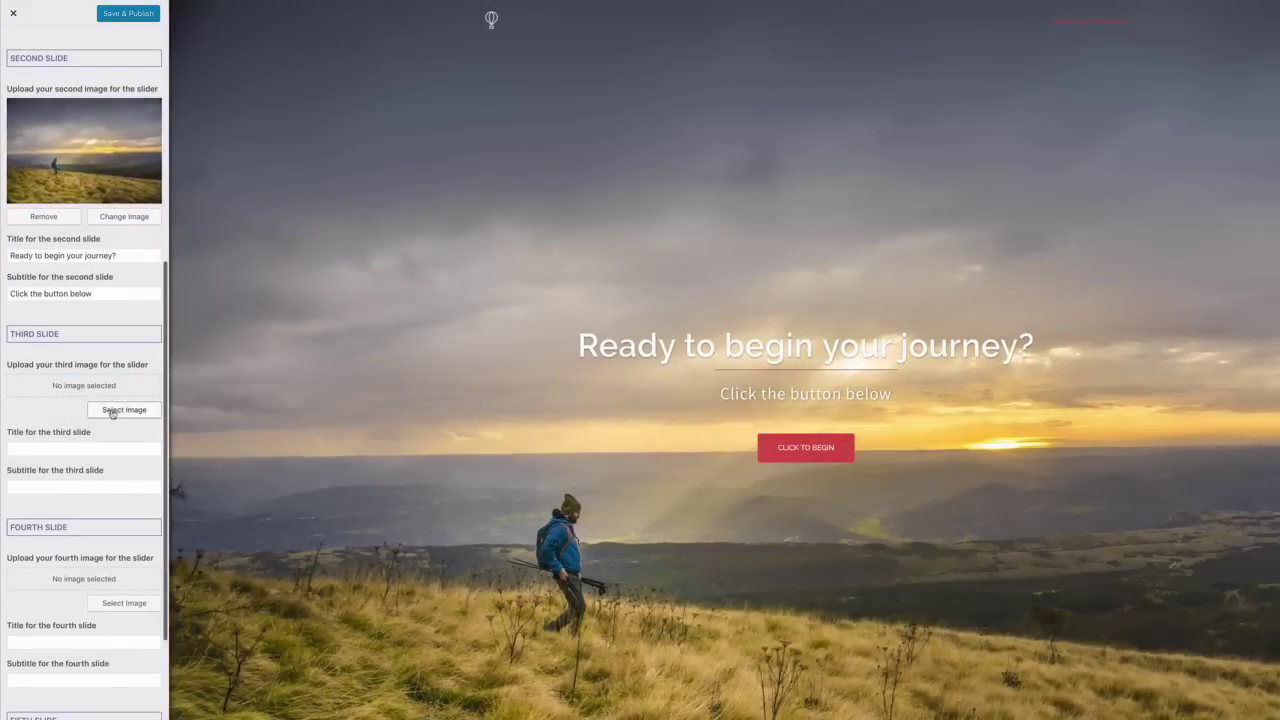
click(116, 411)
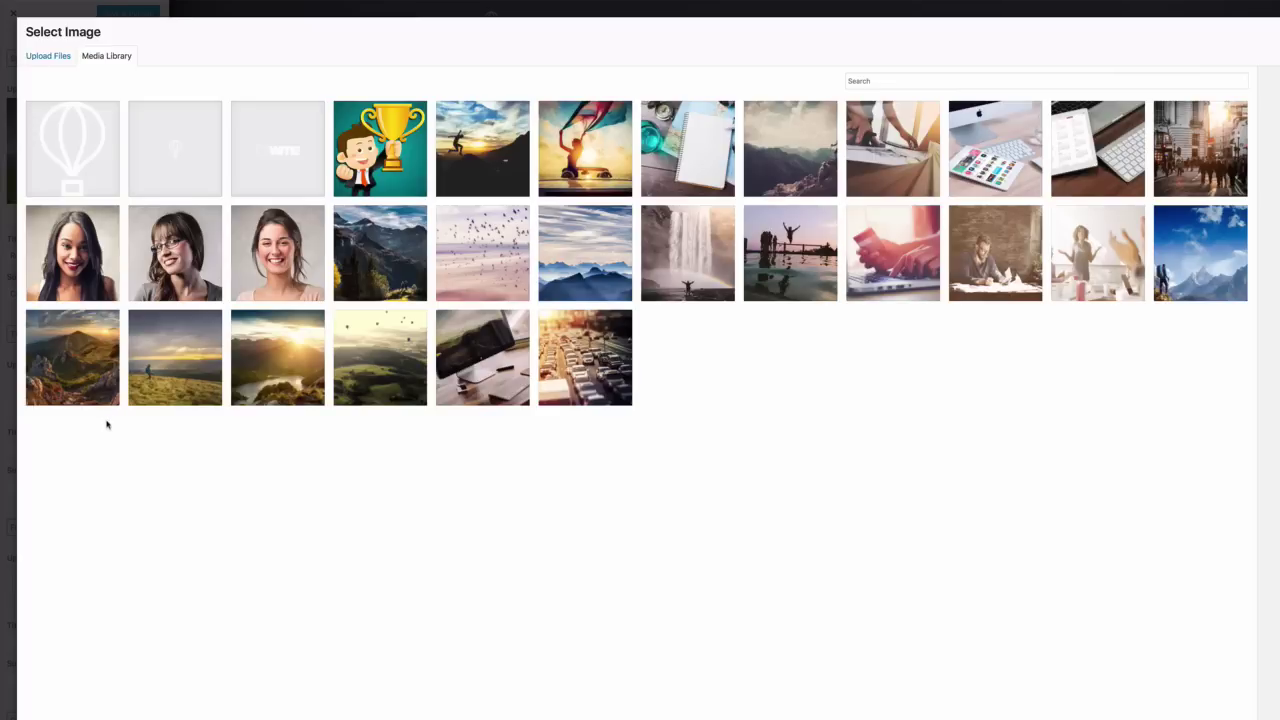
click(283, 365)
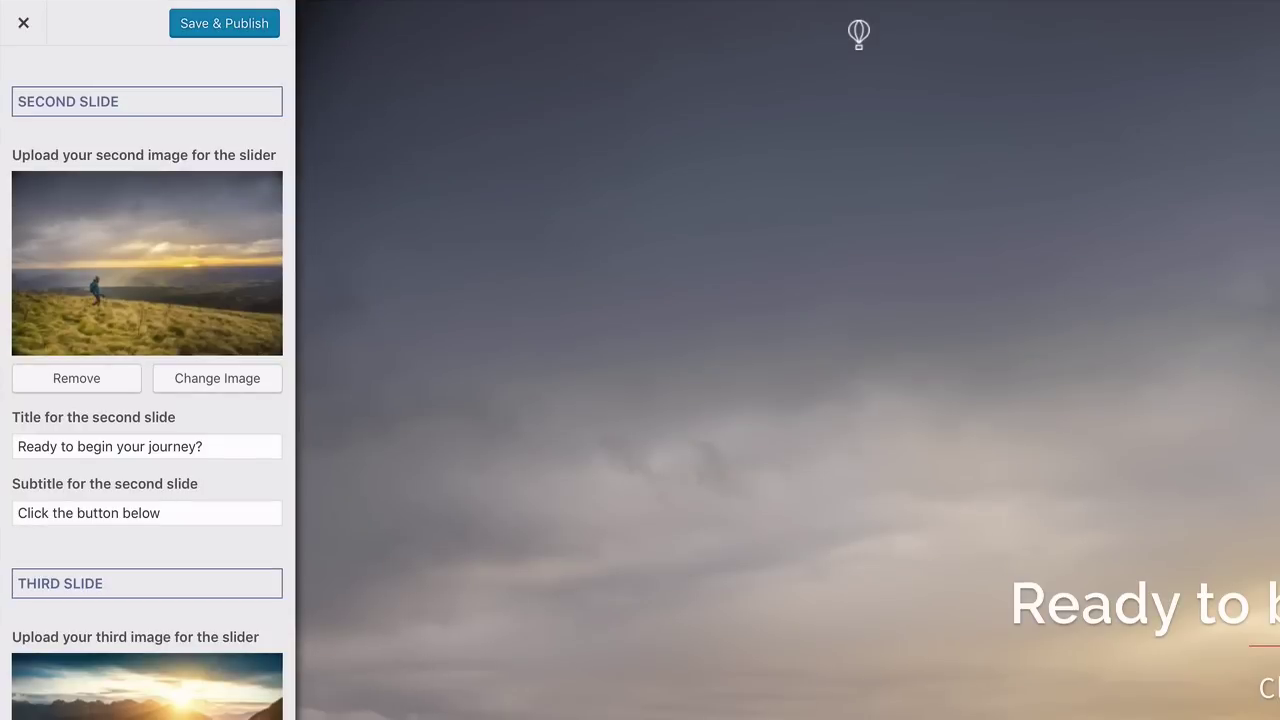
scroll(209, 523, up, 6)
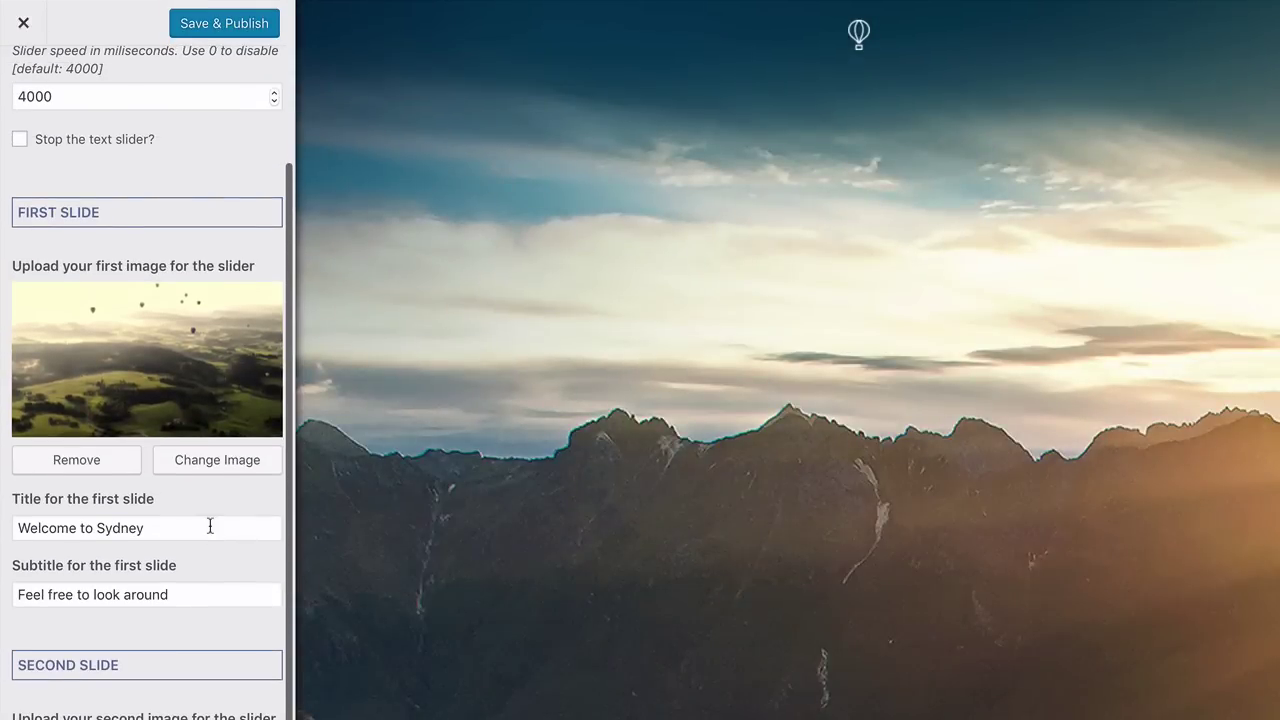
scroll(210, 526, up, 5)
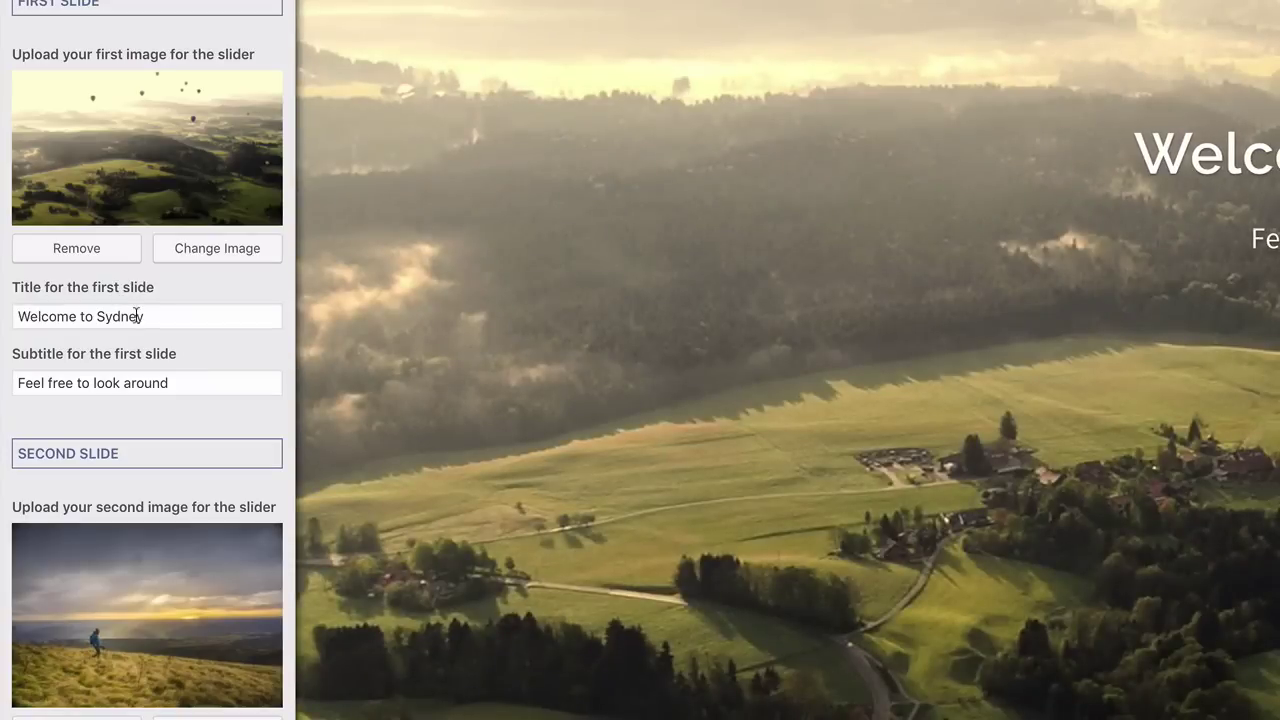
Retitle the first slide IMAGINE with subtitle "Dream with your eyes wide open.."
triple_click(137, 316)
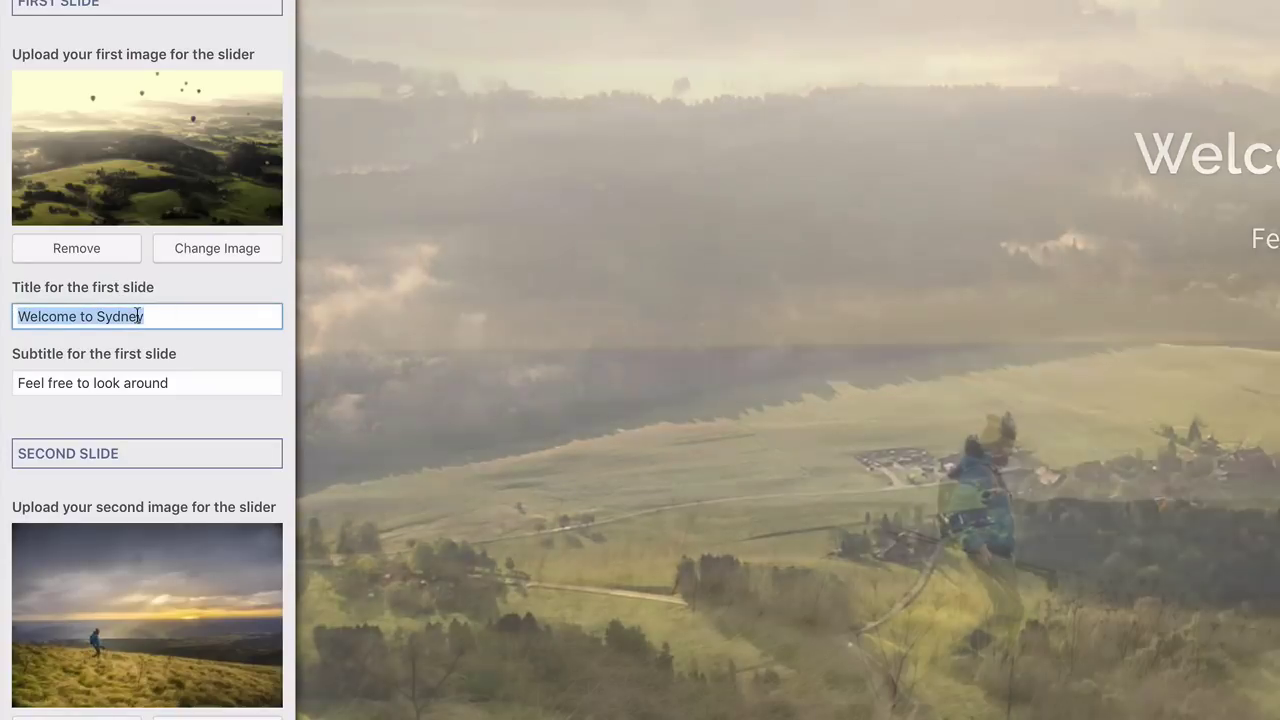
key(BackSpace)
text(IMAGINE)
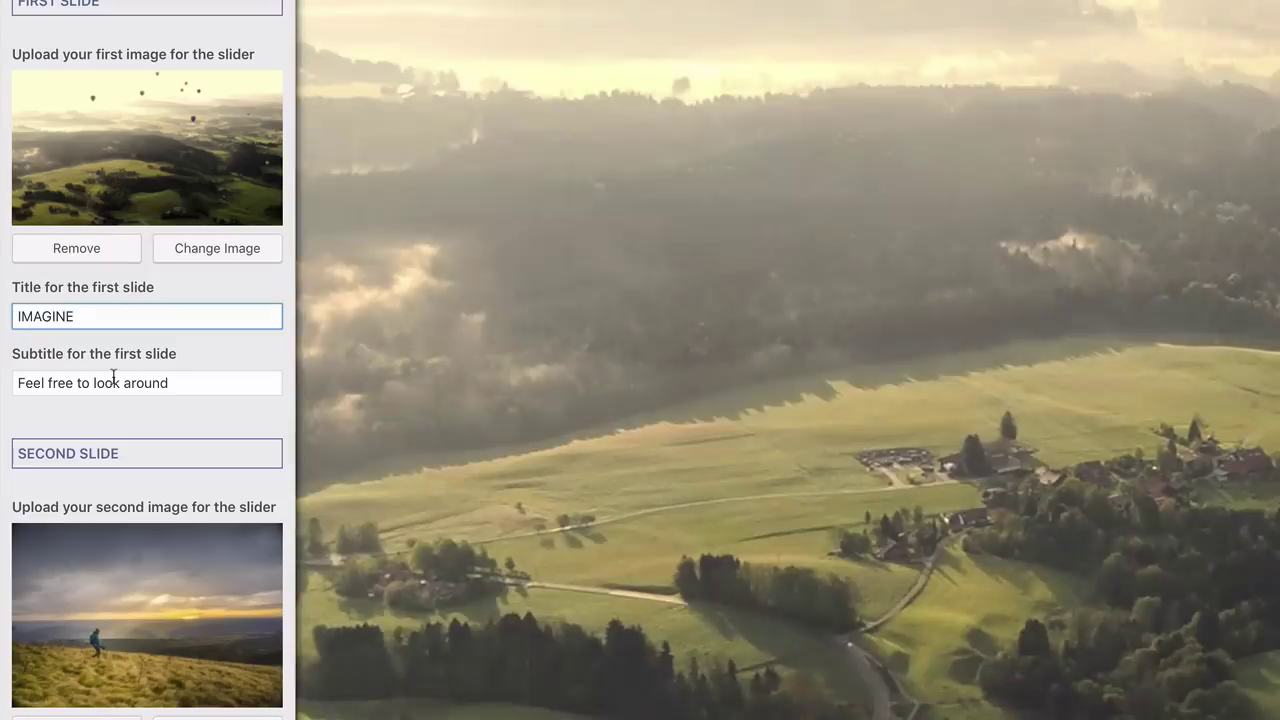
triple_click(113, 382)
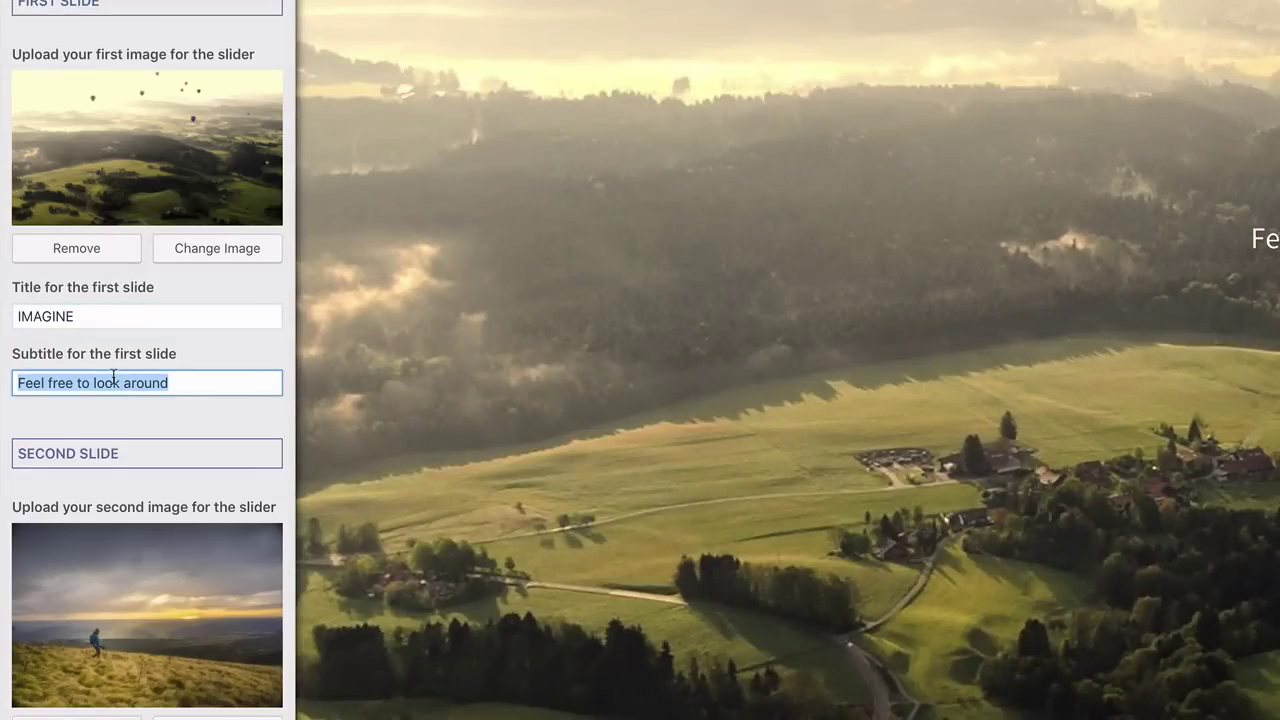
text(Dream with your eyes wide open..)
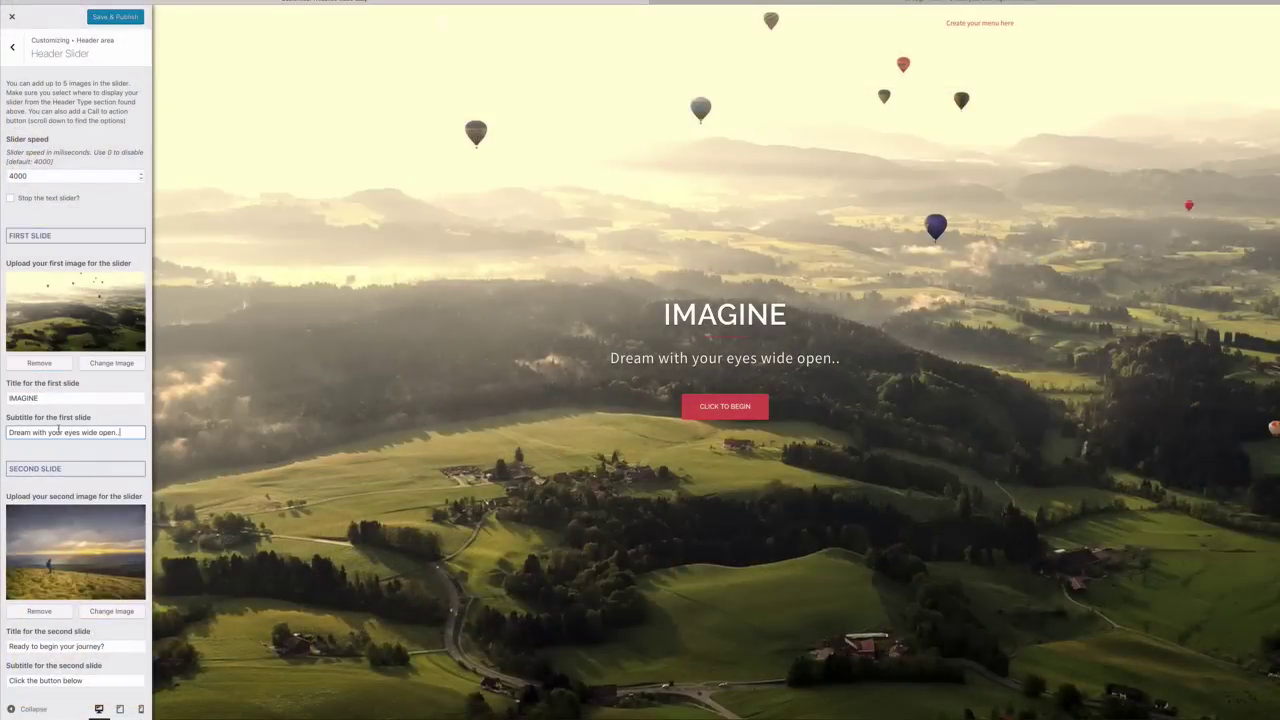
Retitle the second slide JOURNEY with the same "Dream with your eyes wide open.." subtitle
scroll(58, 432, down, 5)
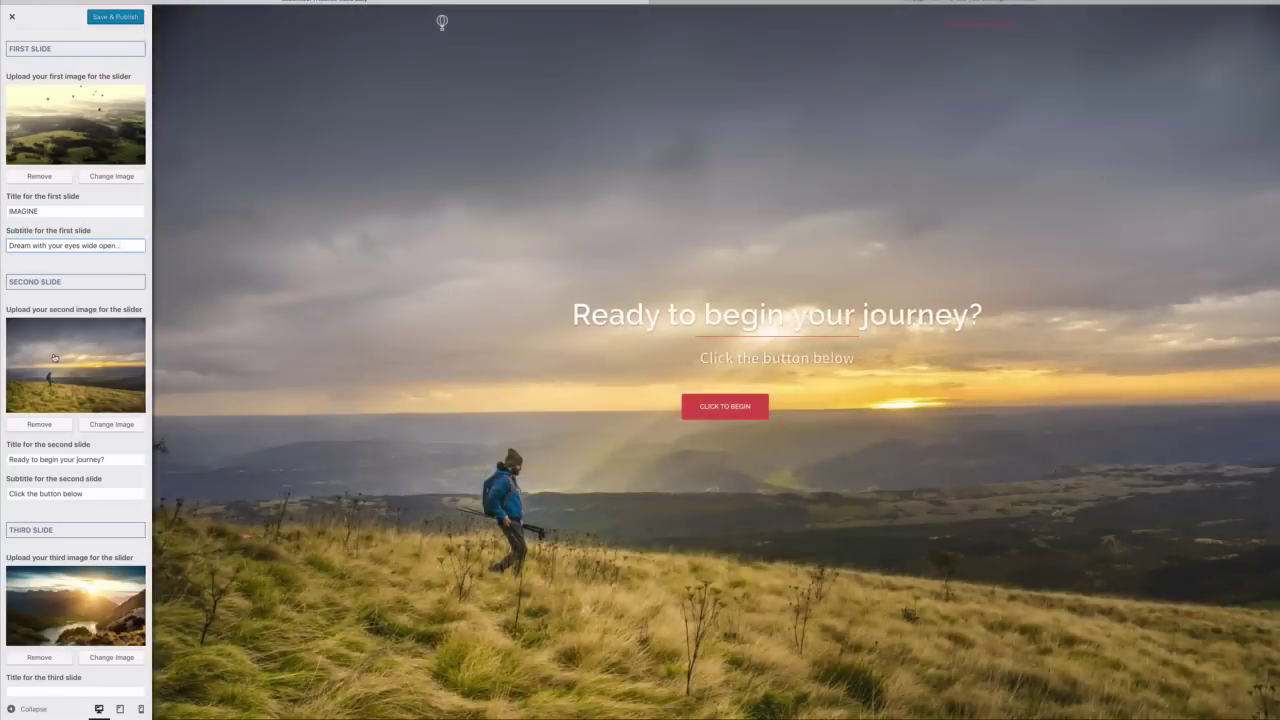
scroll(58, 380, down, 1)
triple_click(59, 418)
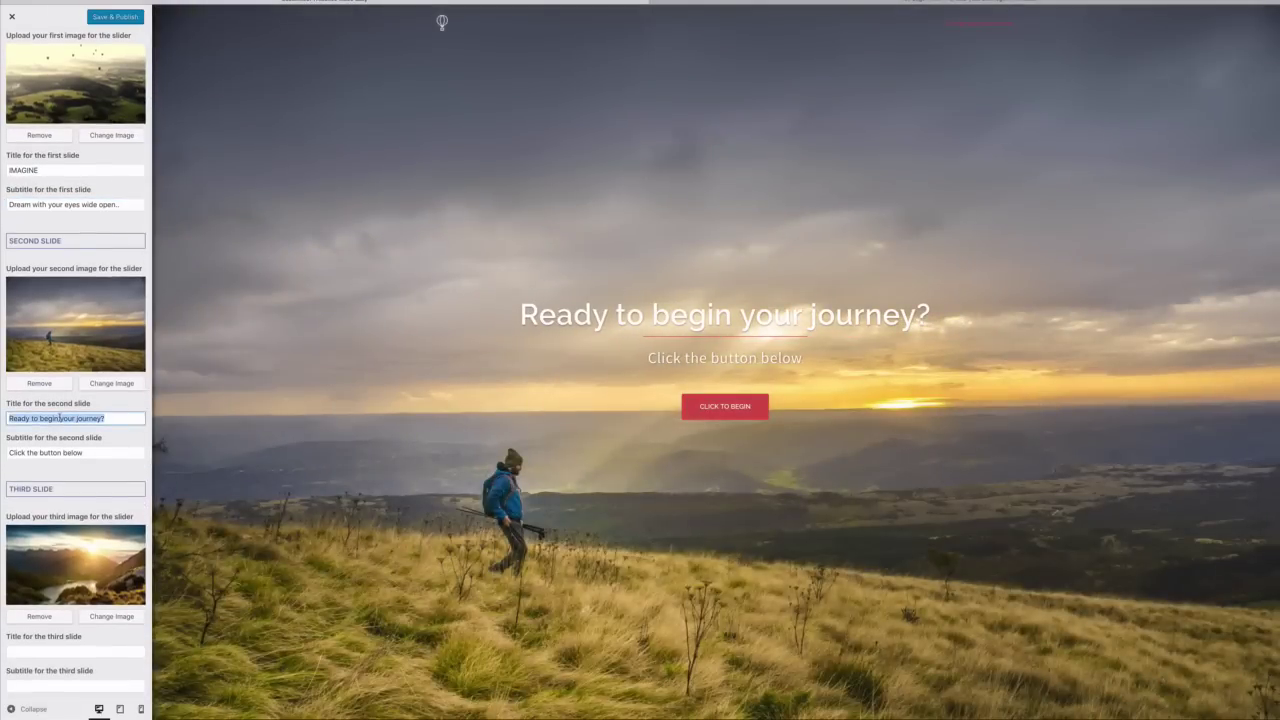
text(JOURNEY)
key(Tab)
text(Dream with your eyes wide open..)
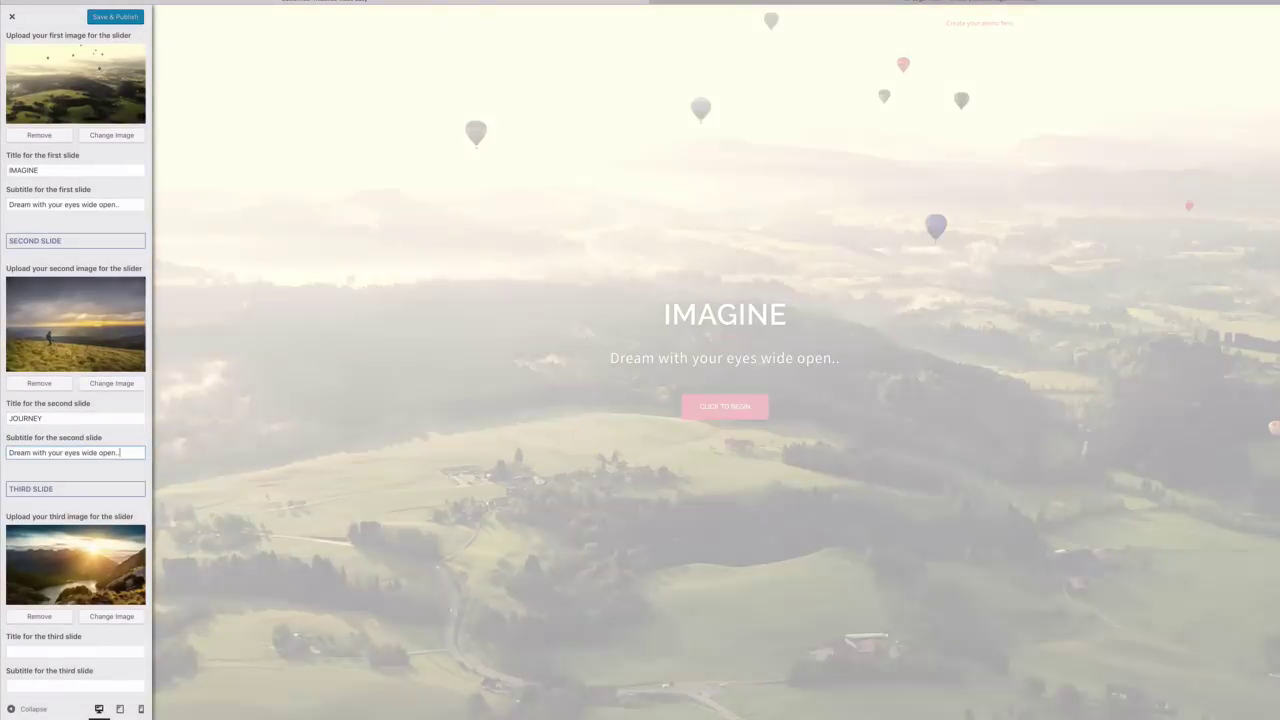
Enter CREATE as the third slide's title with the "Dream with your eyes wide open.." subtitle
scroll(40, 457, down, 5)
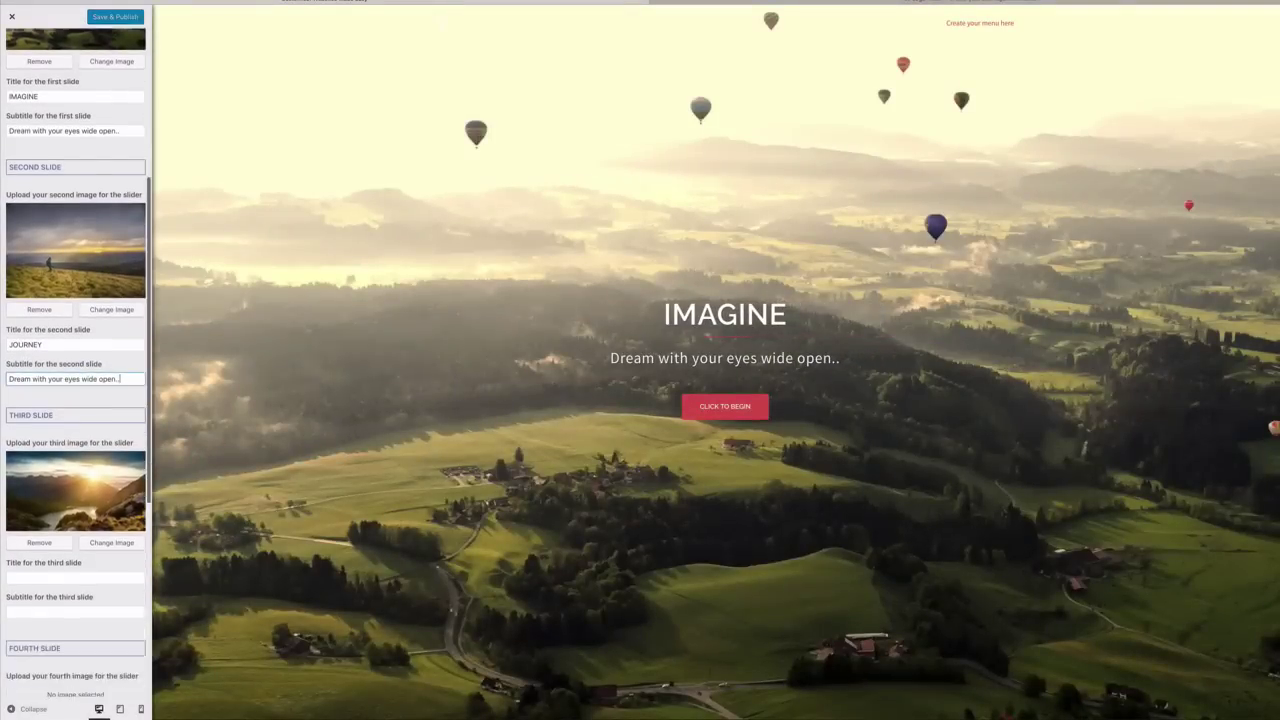
click(40, 457)
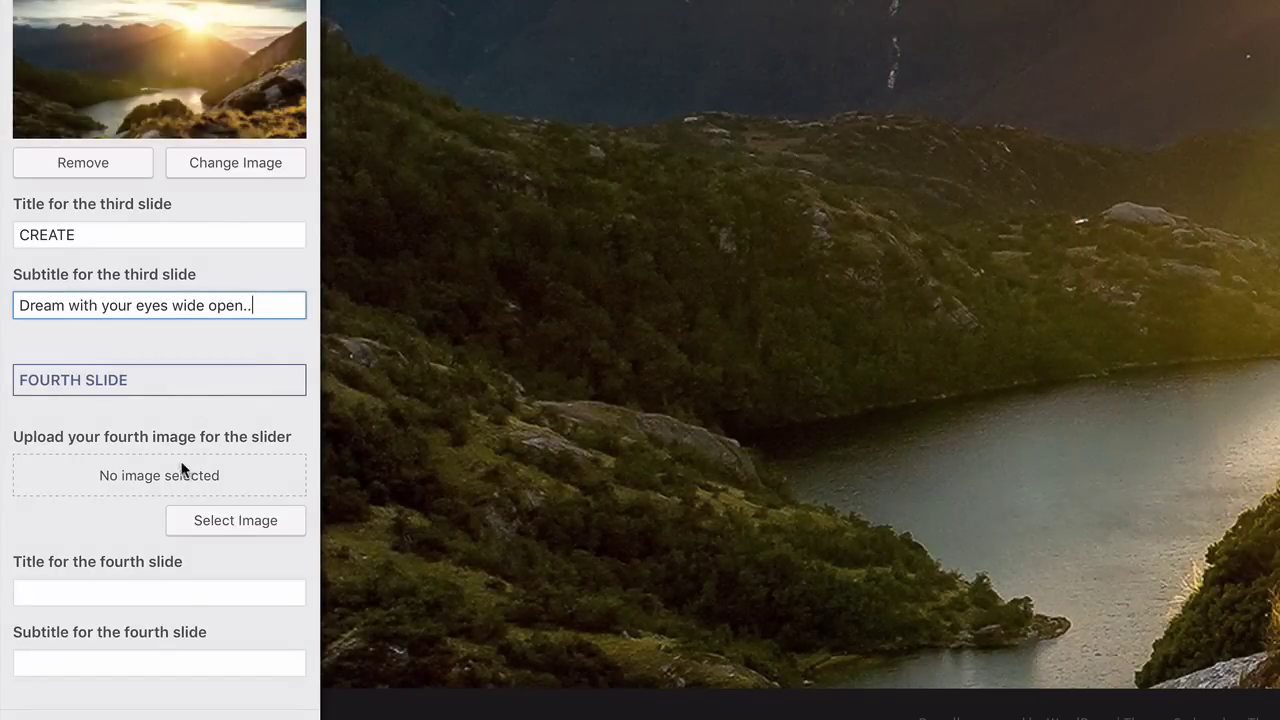
scroll(178, 463, down, 5)
scroll(178, 460, down, 3)
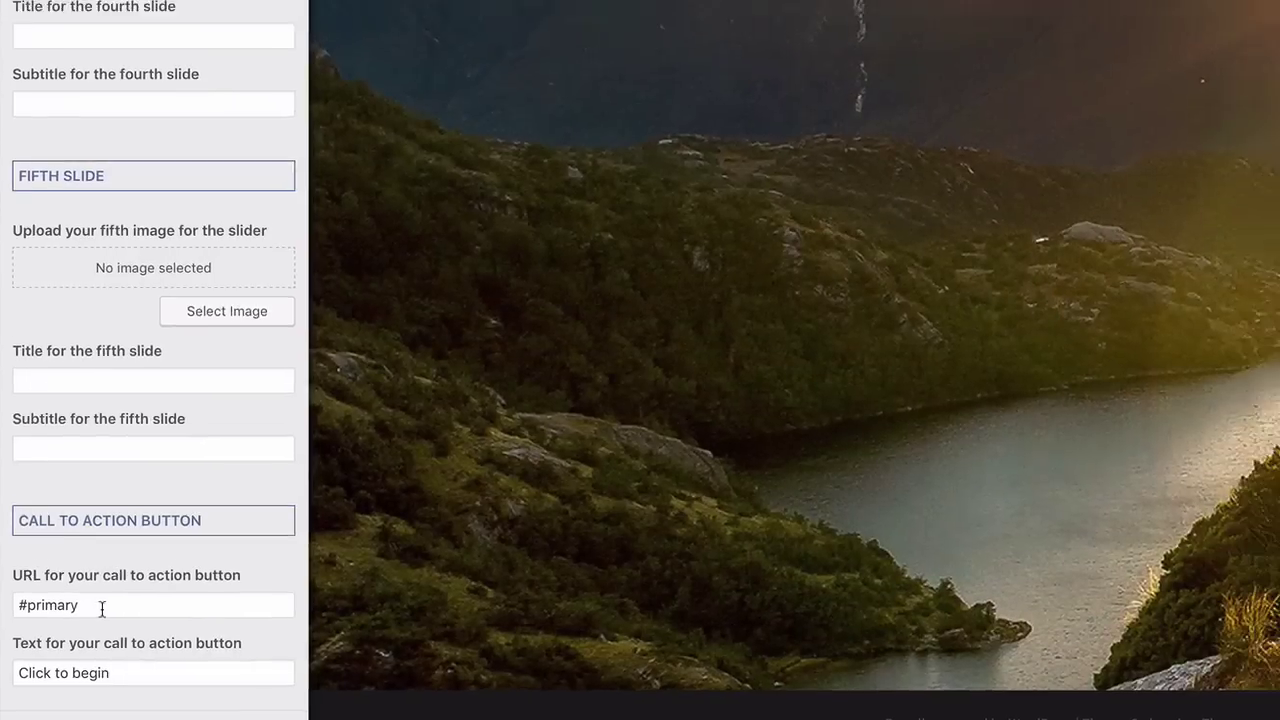
Try the contact-us page address as the call-to-action button link
click(105, 604)
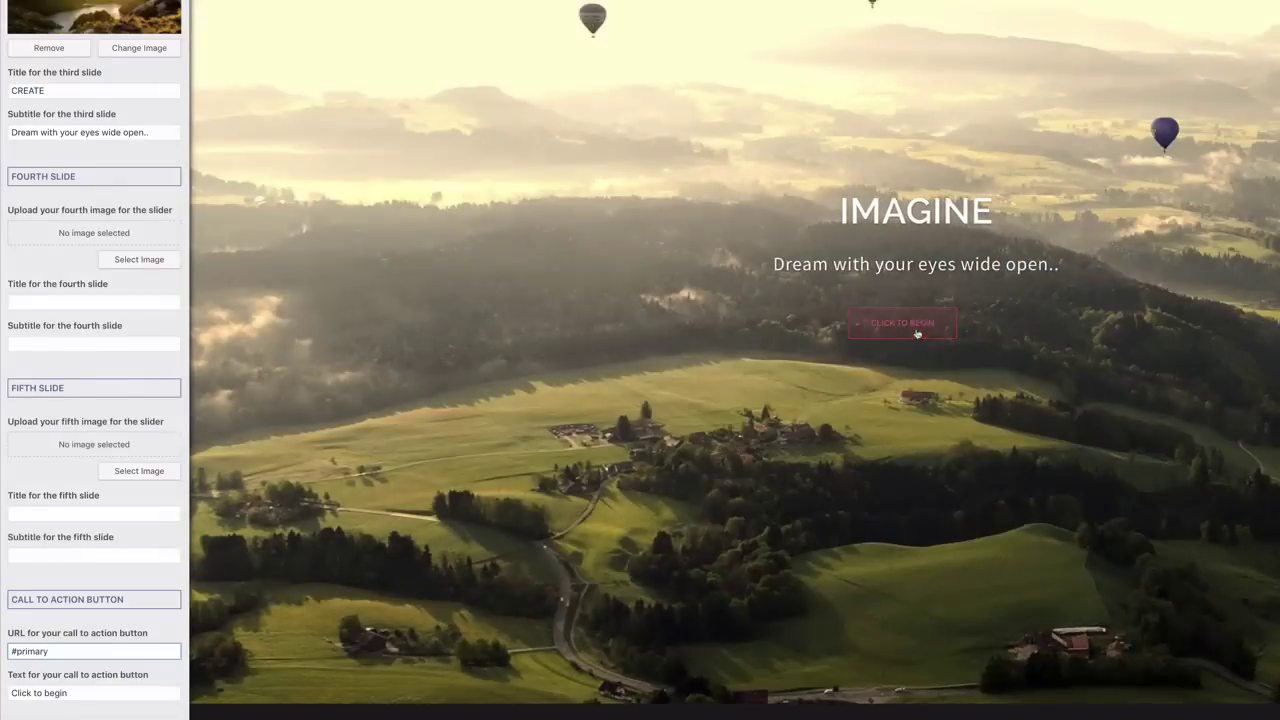
click(899, 328)
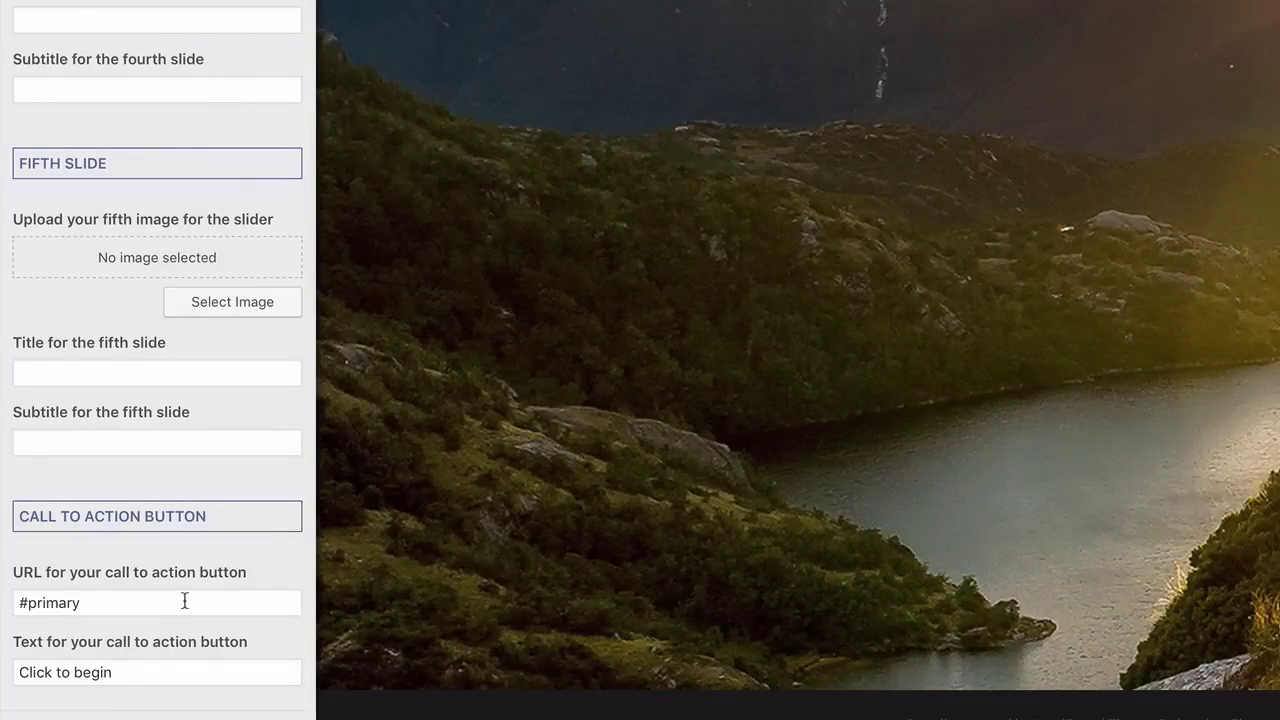
click(184, 600)
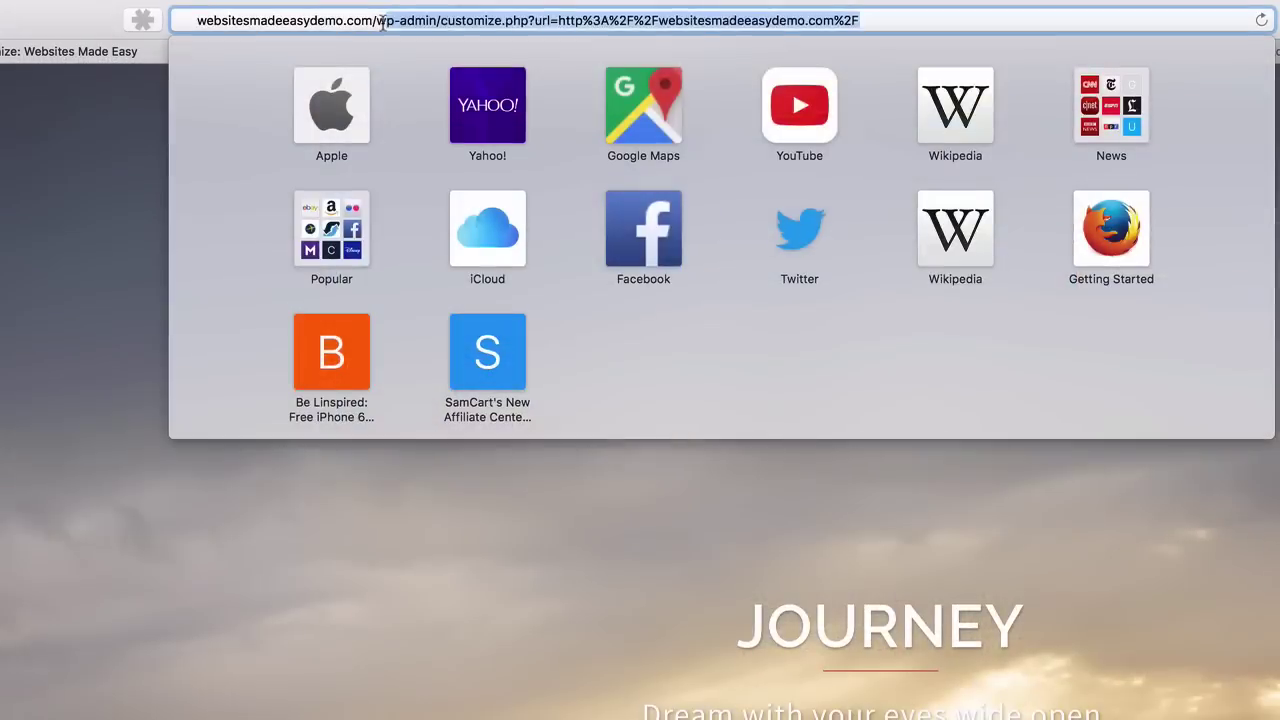
key(BackSpace)
key(BackSpace)
key(BackSpace)
key(BackSpace)
key(BackSpace)
key(BackSpace)
key(BackSpace)
key(BackSpace)
key(BackSpace)
key(BackSpace)
key(BackSpace)
key(BackSpace)
key(BackSpace)
key(BackSpace)
key(BackSpace)
key(BackSpace)
key(BackSpace)
key(BackSpace)
key(BackSpace)
key(BackSpace)
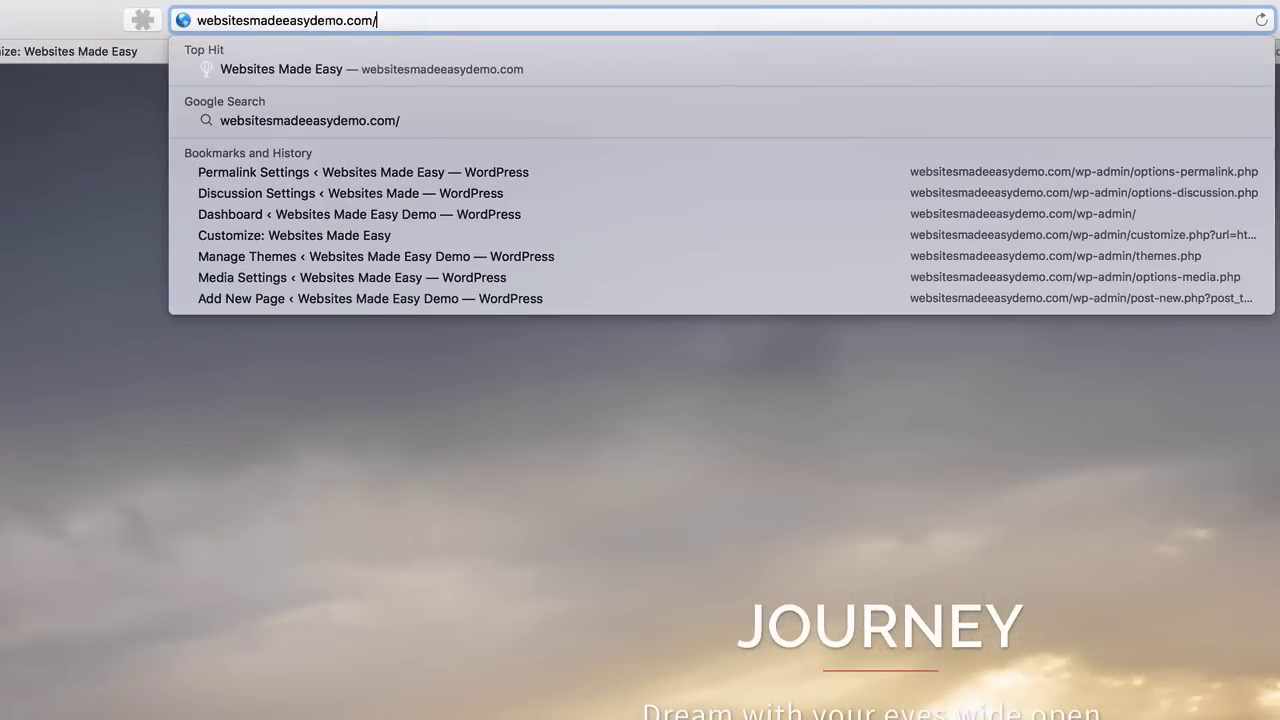
text(contact-us/)
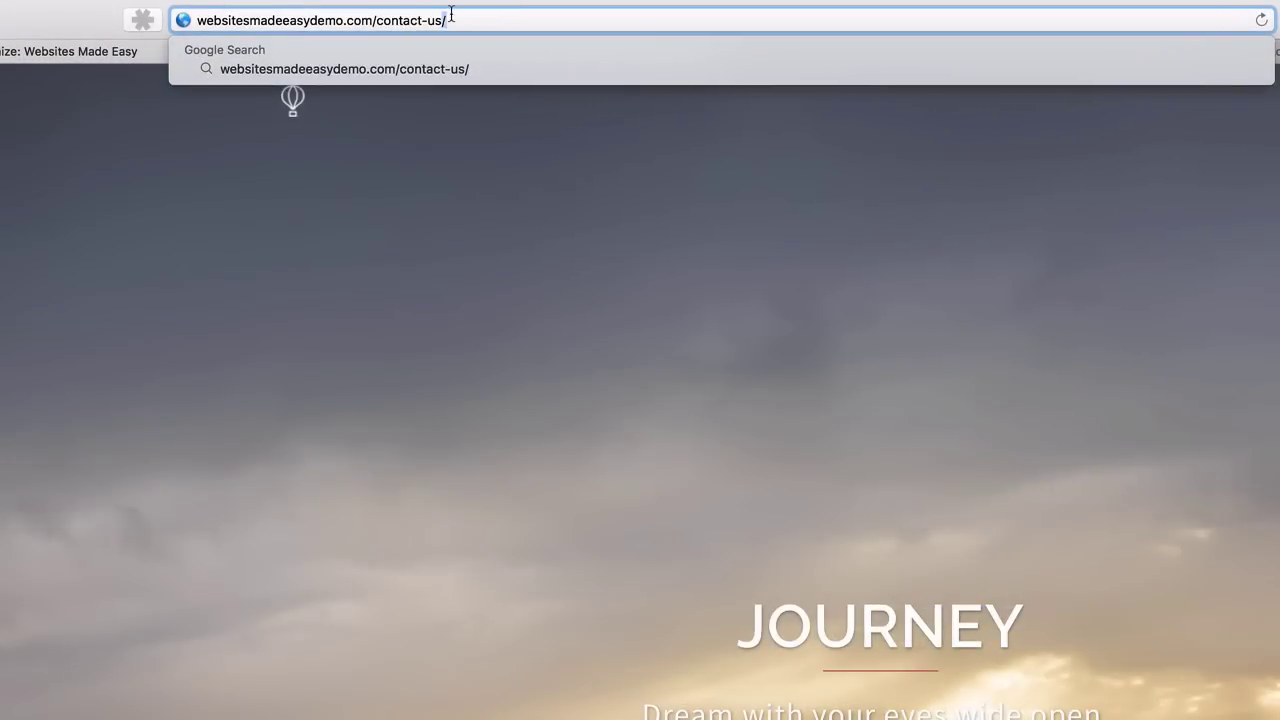
triple_click(414, 20)
key(super+c)
right_click(414, 20)
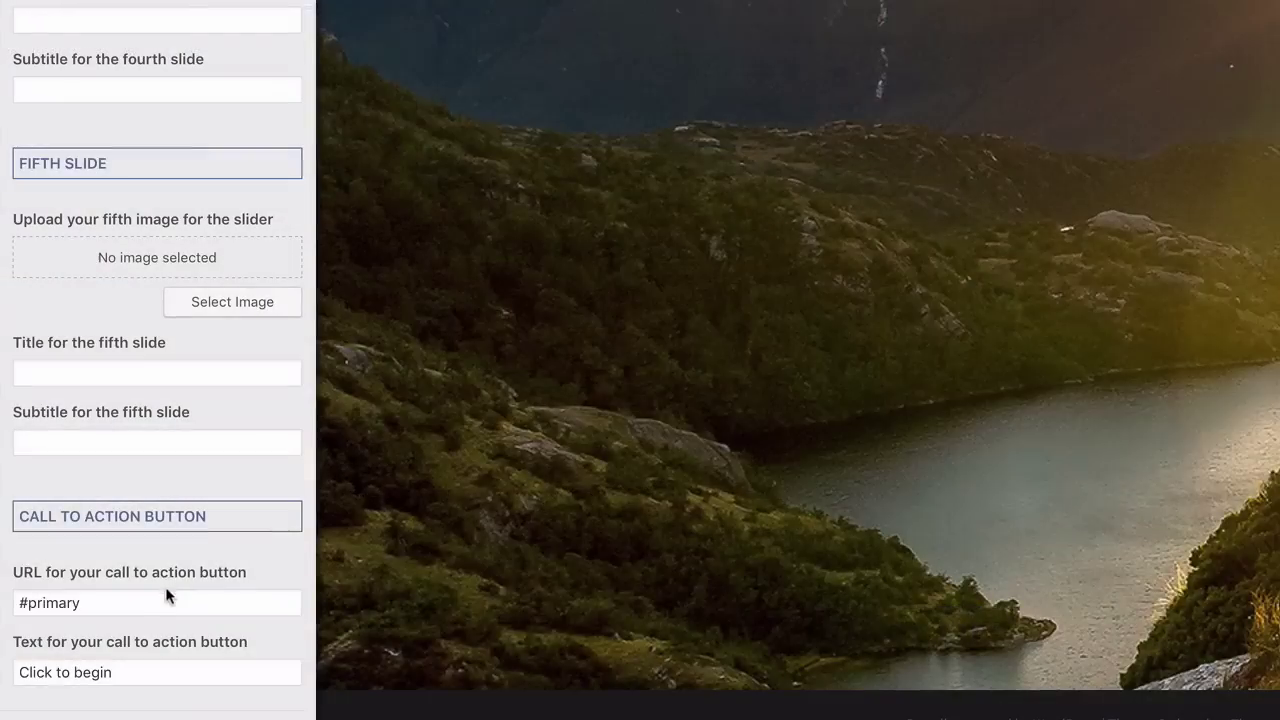
triple_click(165, 600)
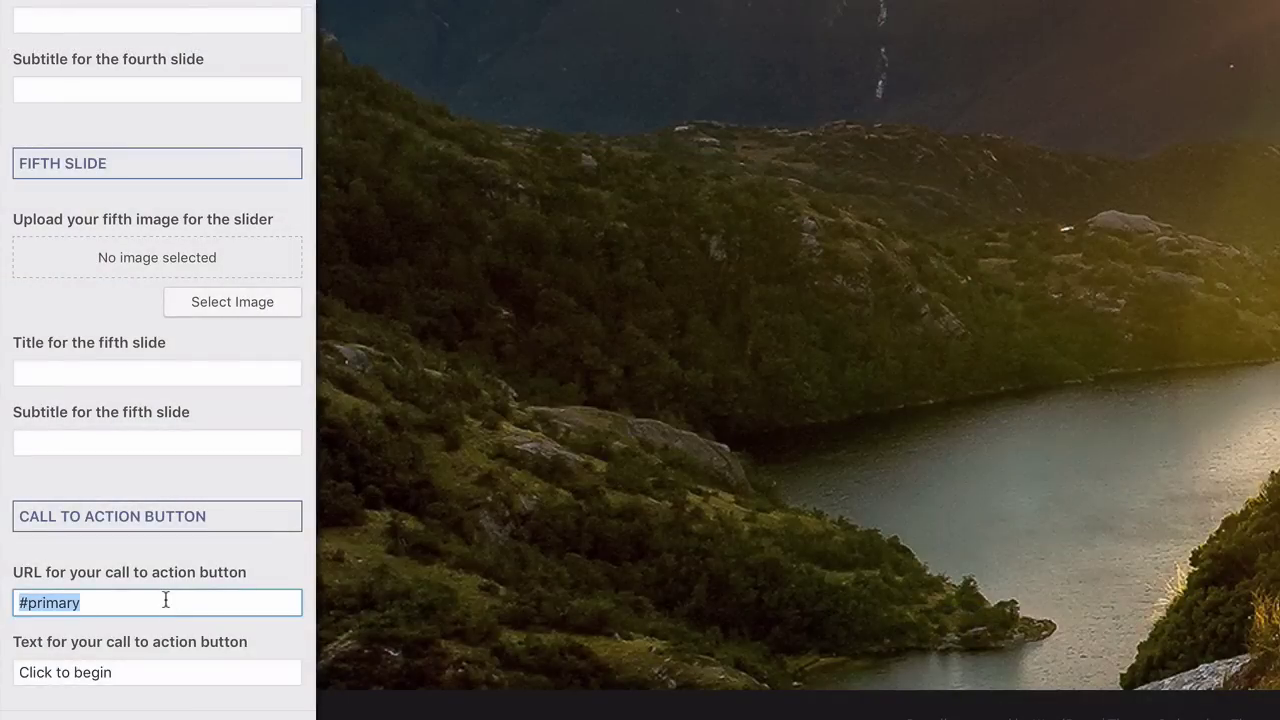
key(super+v)
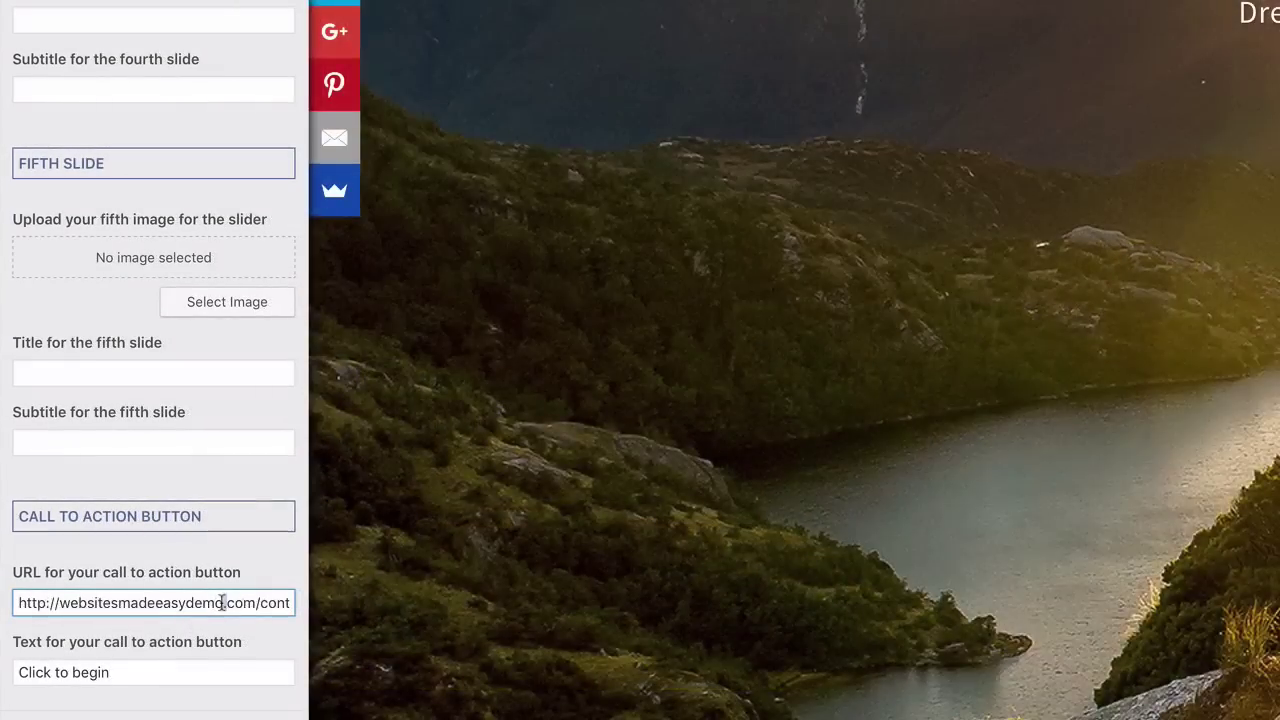
Revert the call-to-action link to #primary, keeping the button text Click to begin
triple_click(247, 604)
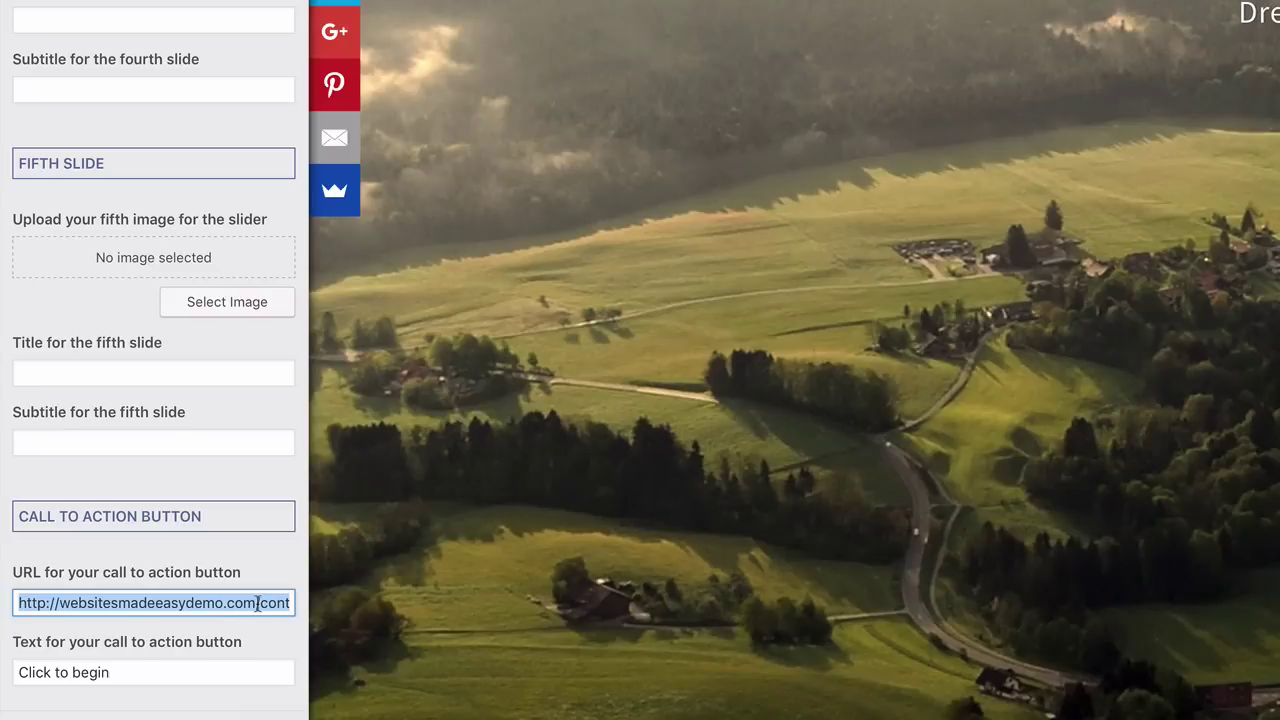
key(BackSpace)
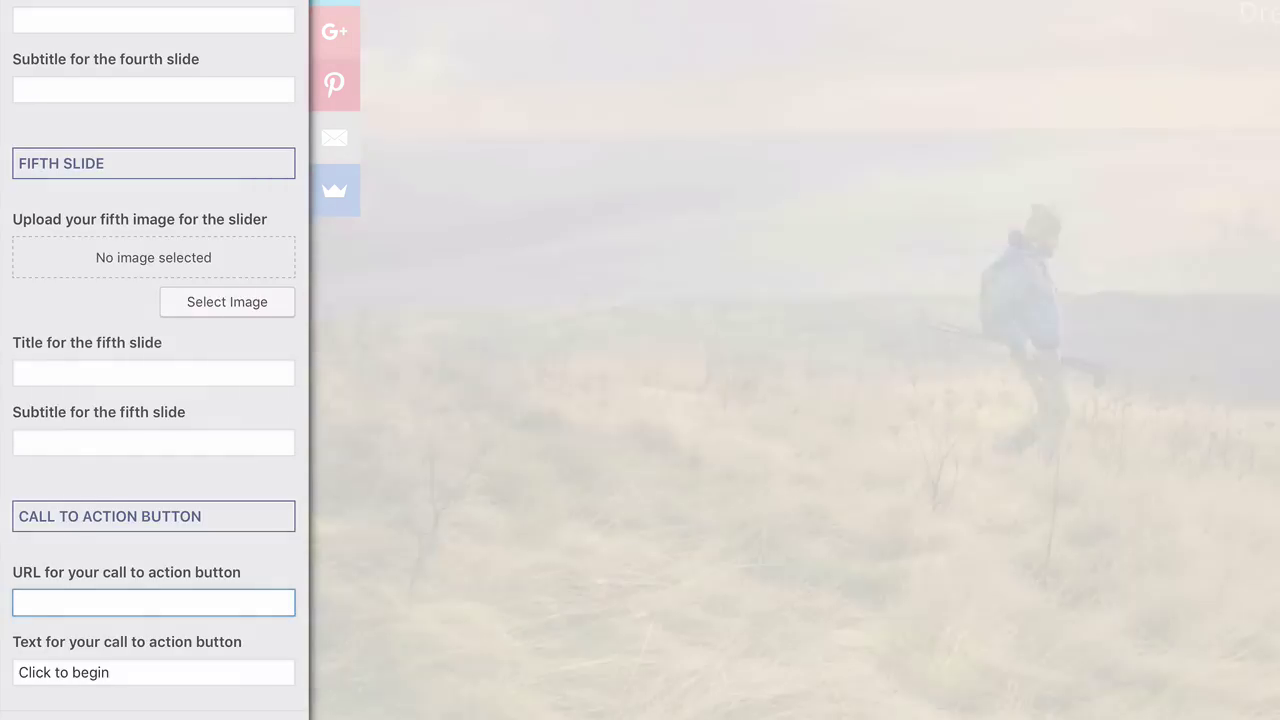
text(#primary)
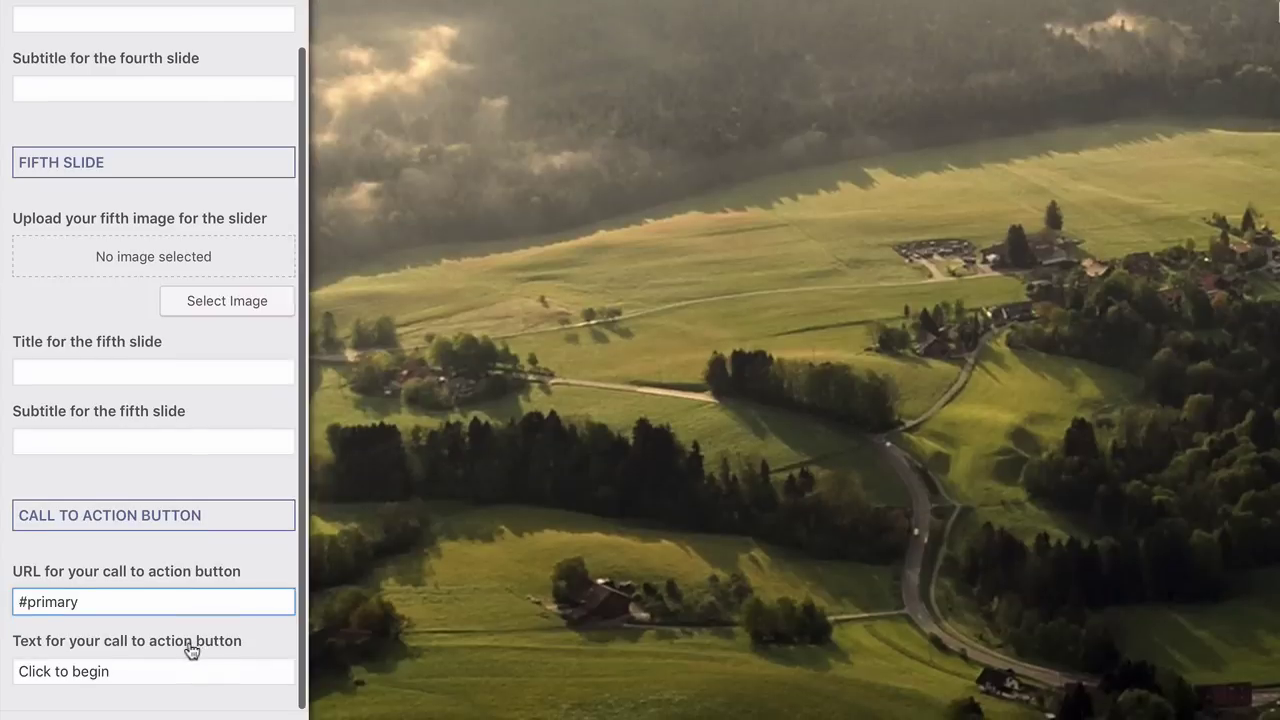
click(160, 672)
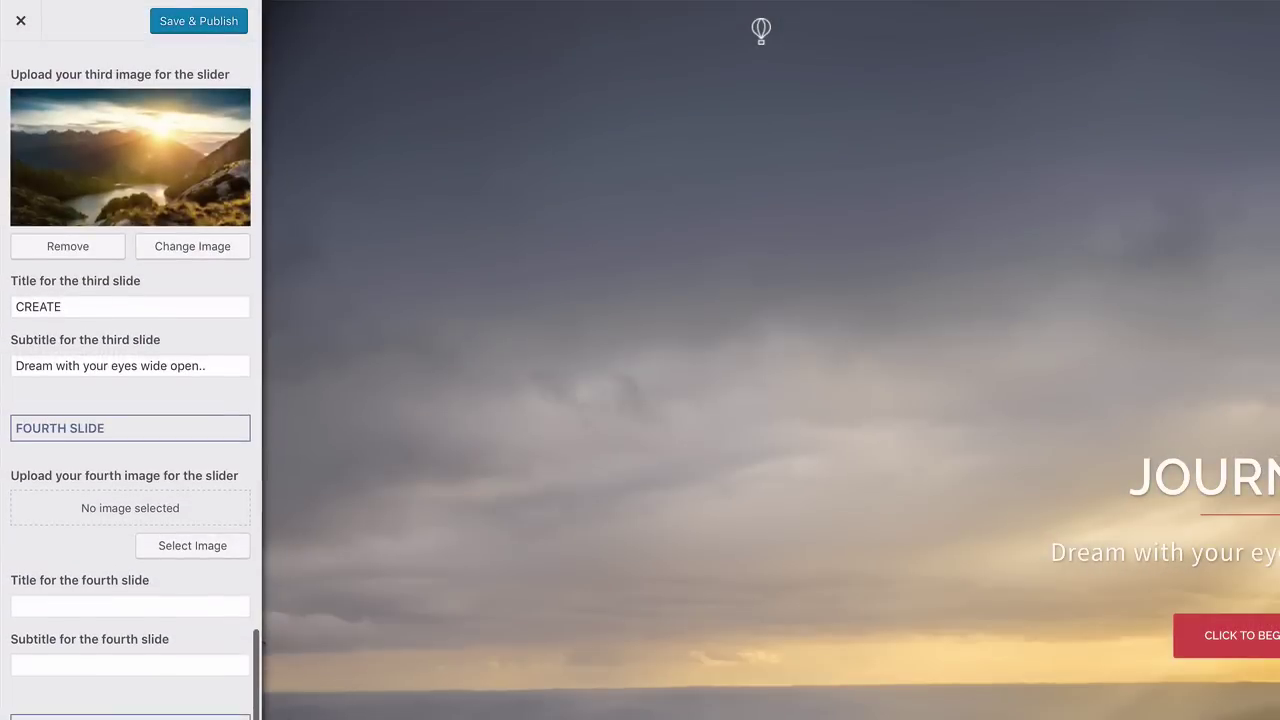
scroll(130, 400, up, 10)
scroll(229, 457, down, 1)
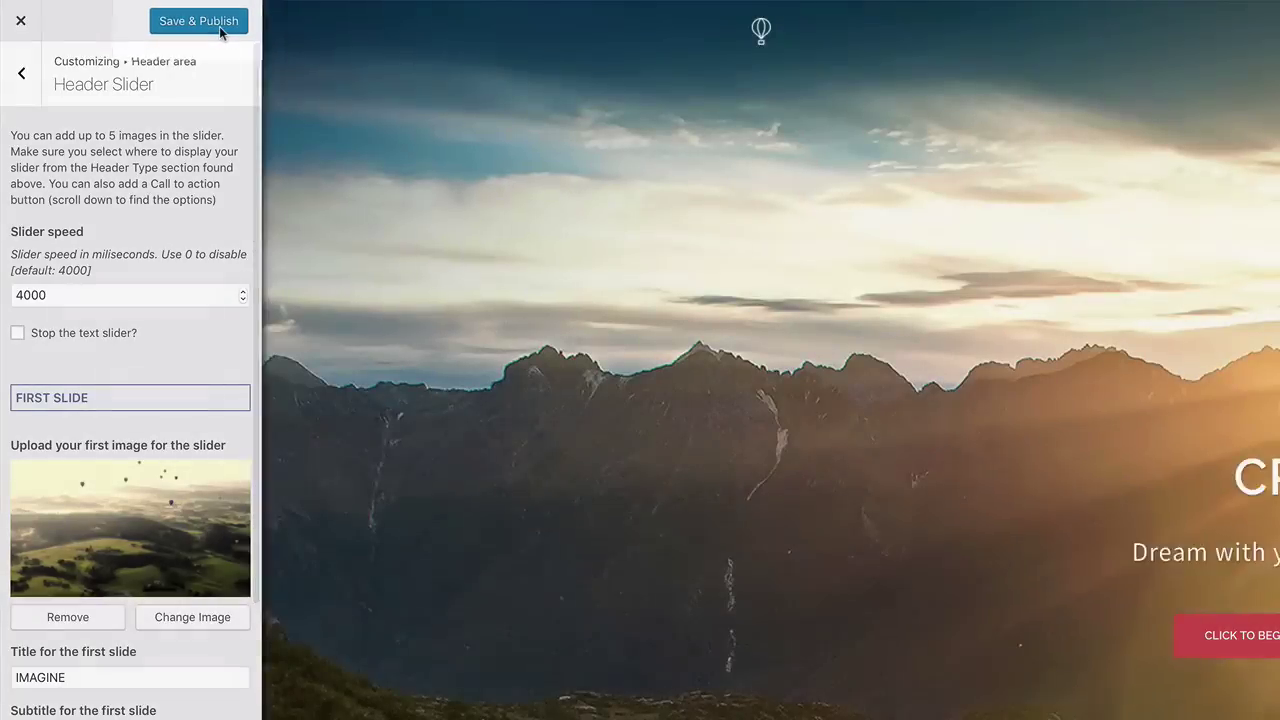
Publish the slider changes, then review Header Image and Menu style (Sticky, Inline)
click(227, 24)
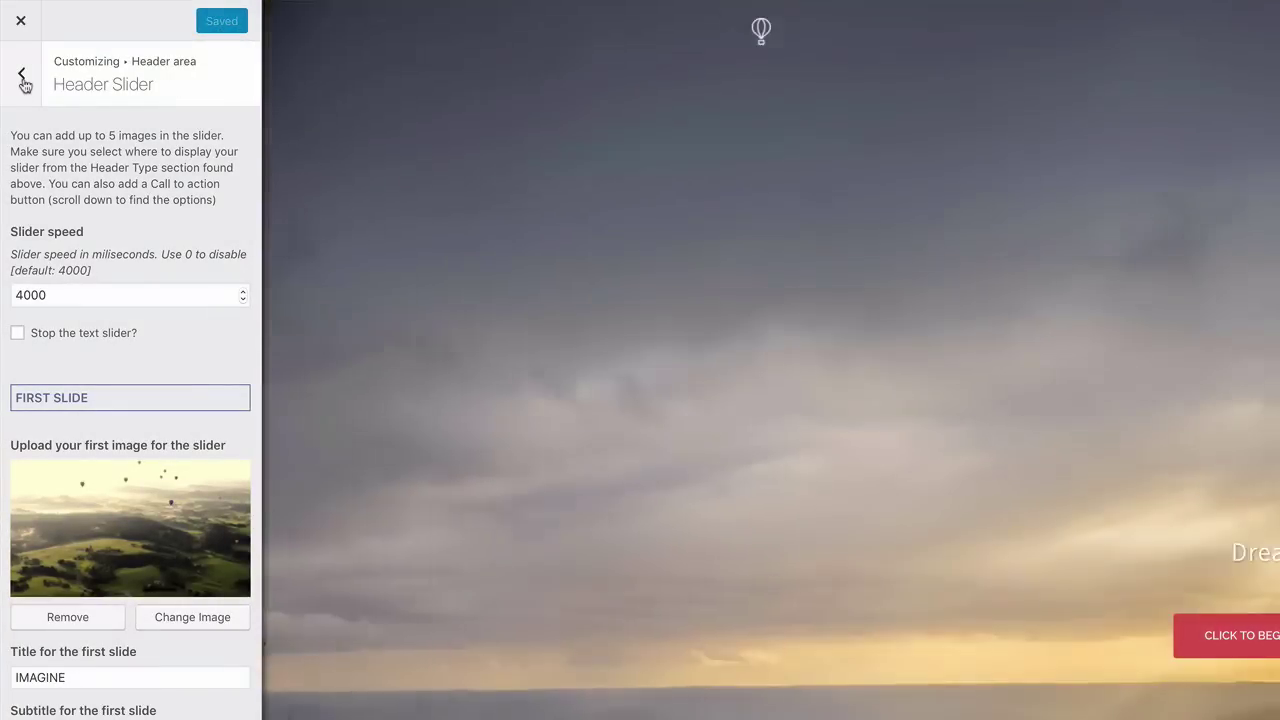
click(22, 80)
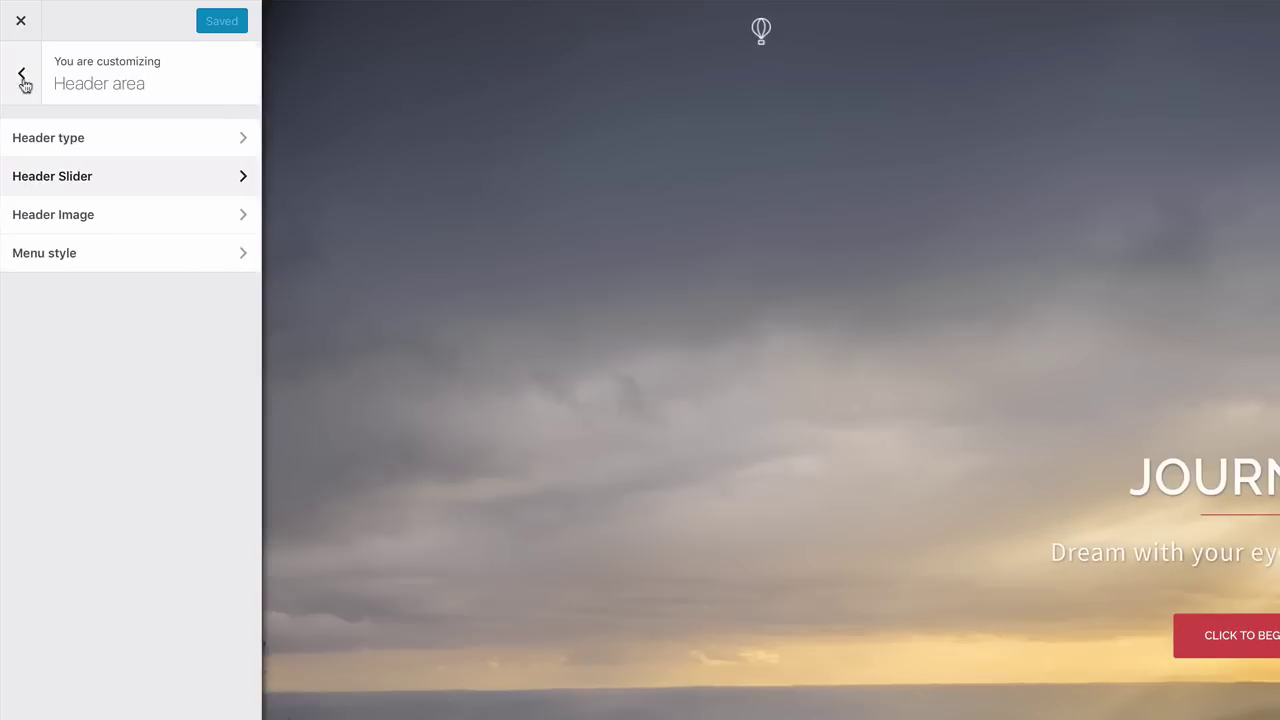
click(93, 220)
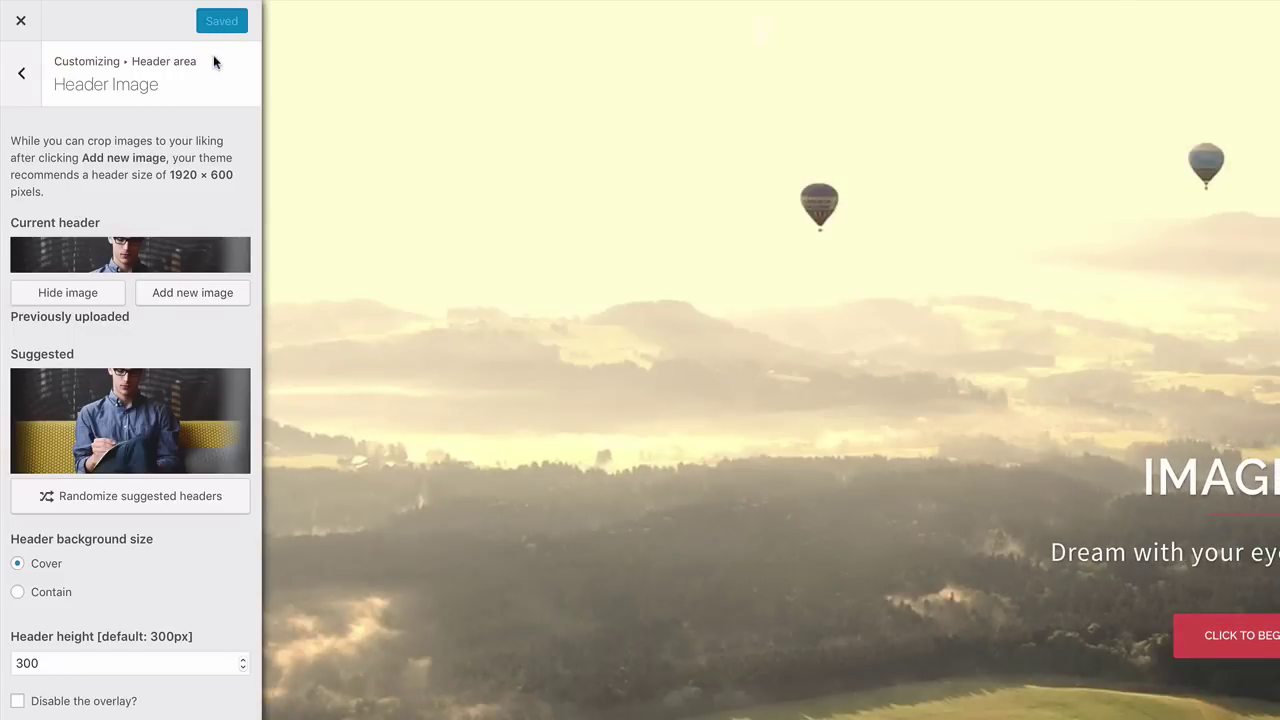
click(26, 89)
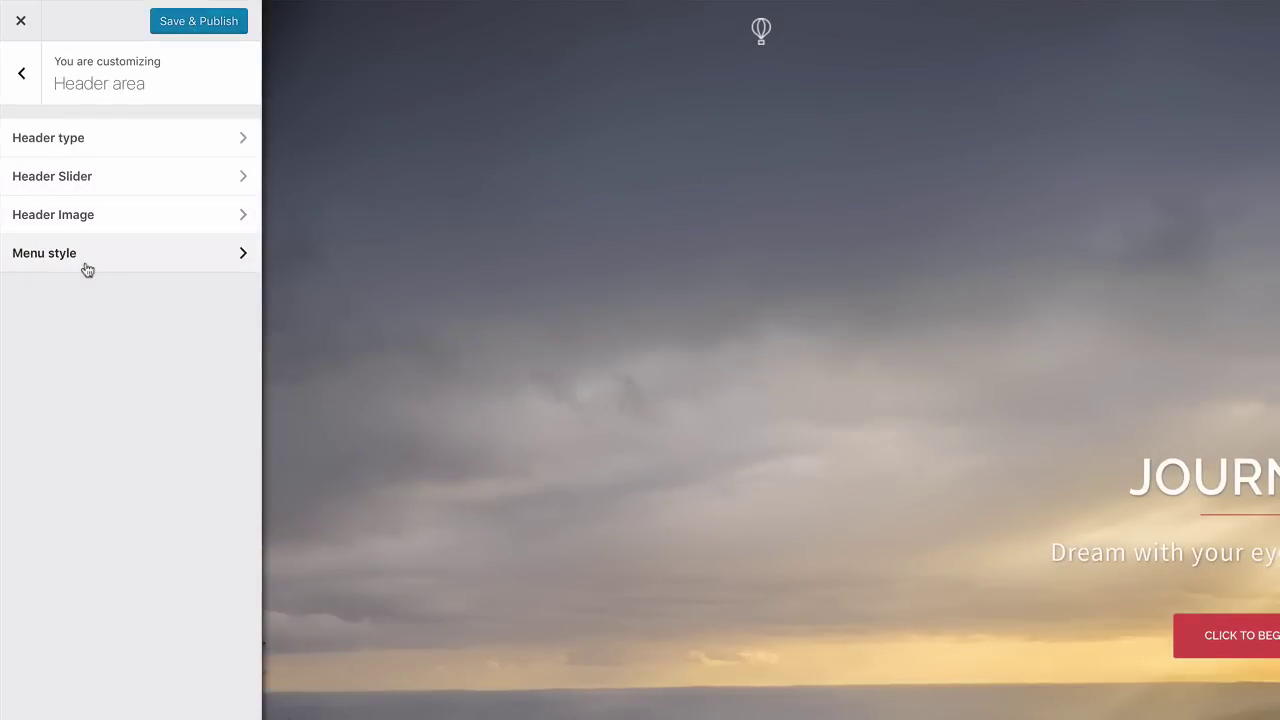
click(87, 268)
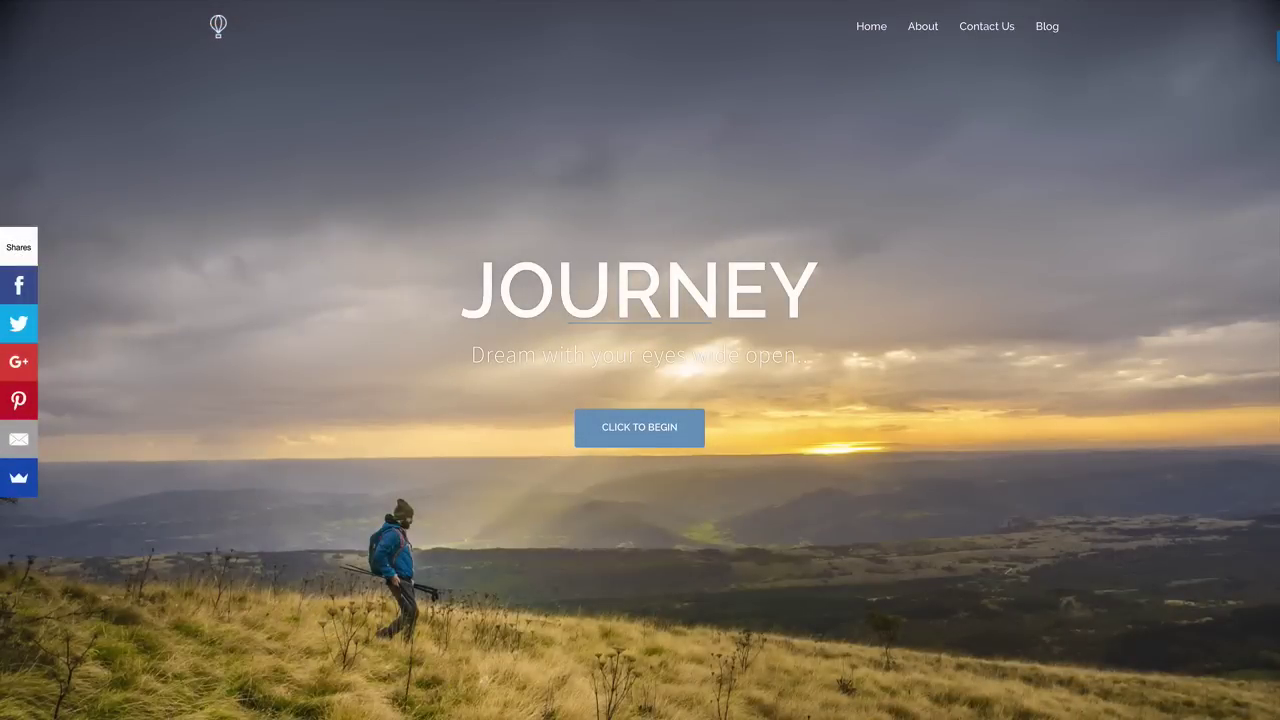
scroll(640, 360, down, 6)
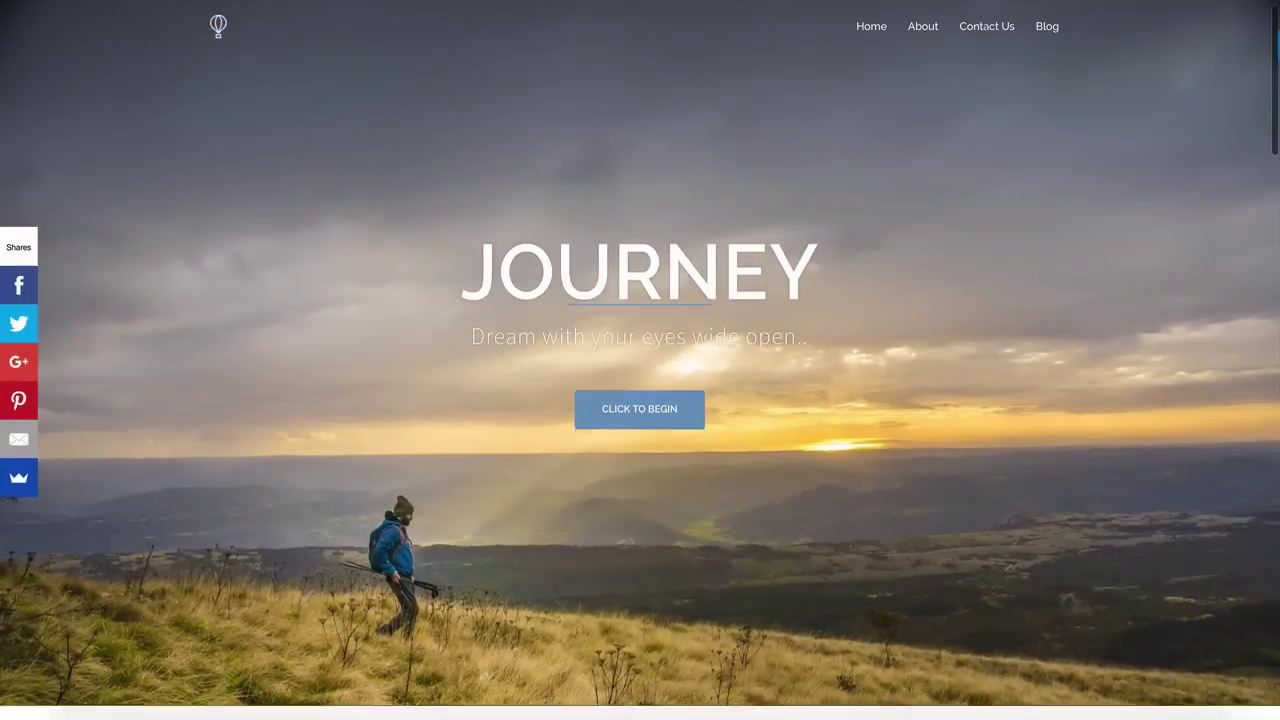
scroll(640, 360, down, 5)
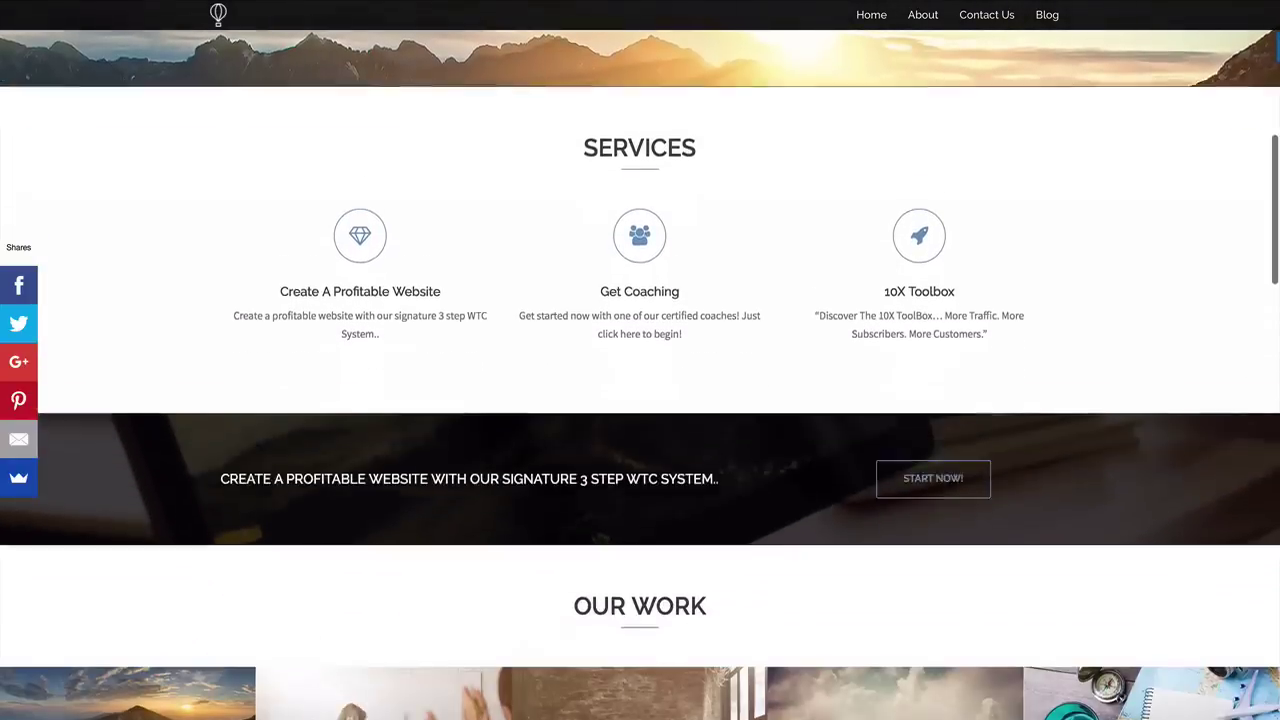
scroll(640, 360, up, 3)
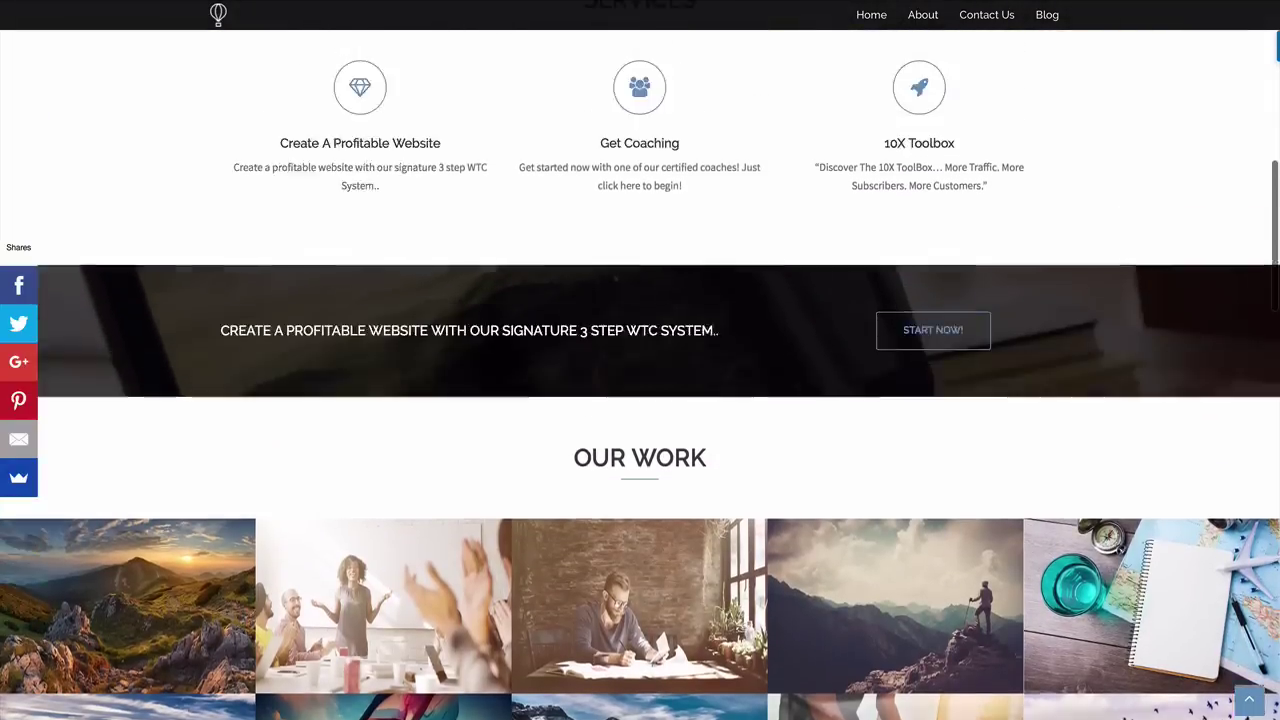
scroll(640, 360, down, 2)
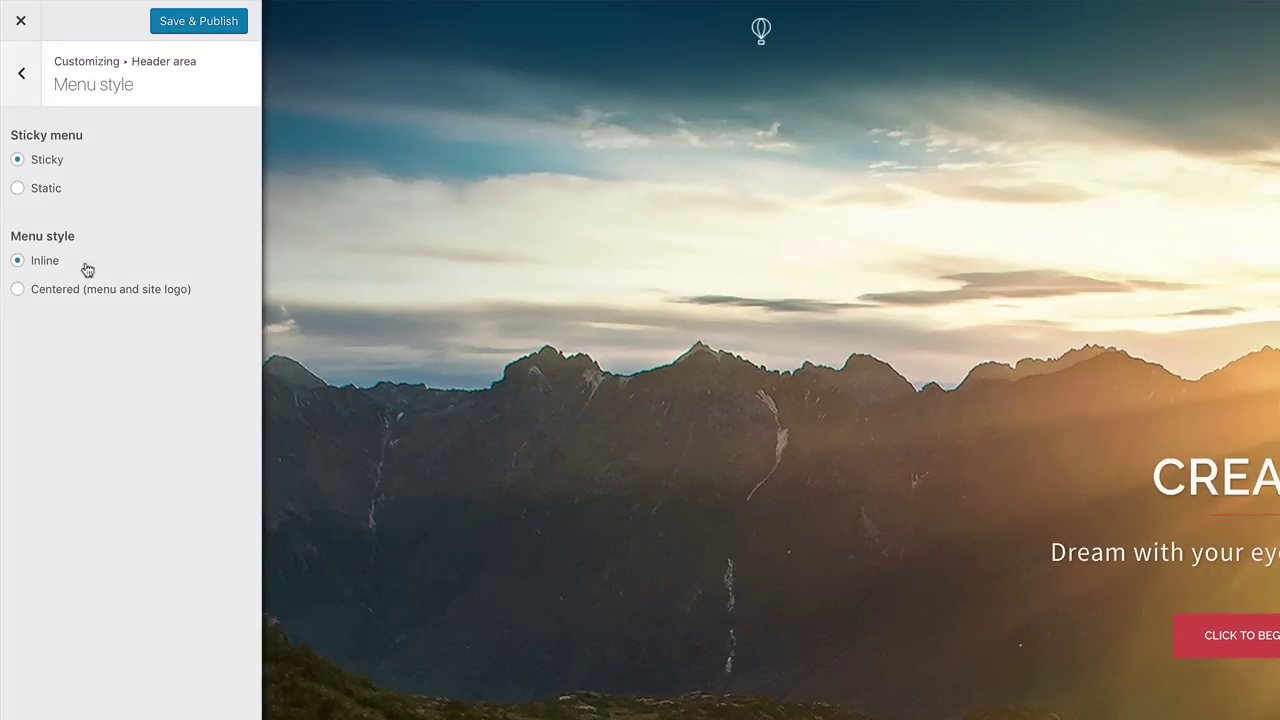
Review Blog options, then Fonts: Raleway headings, H1 size 52, H2 size 42
click(24, 76)
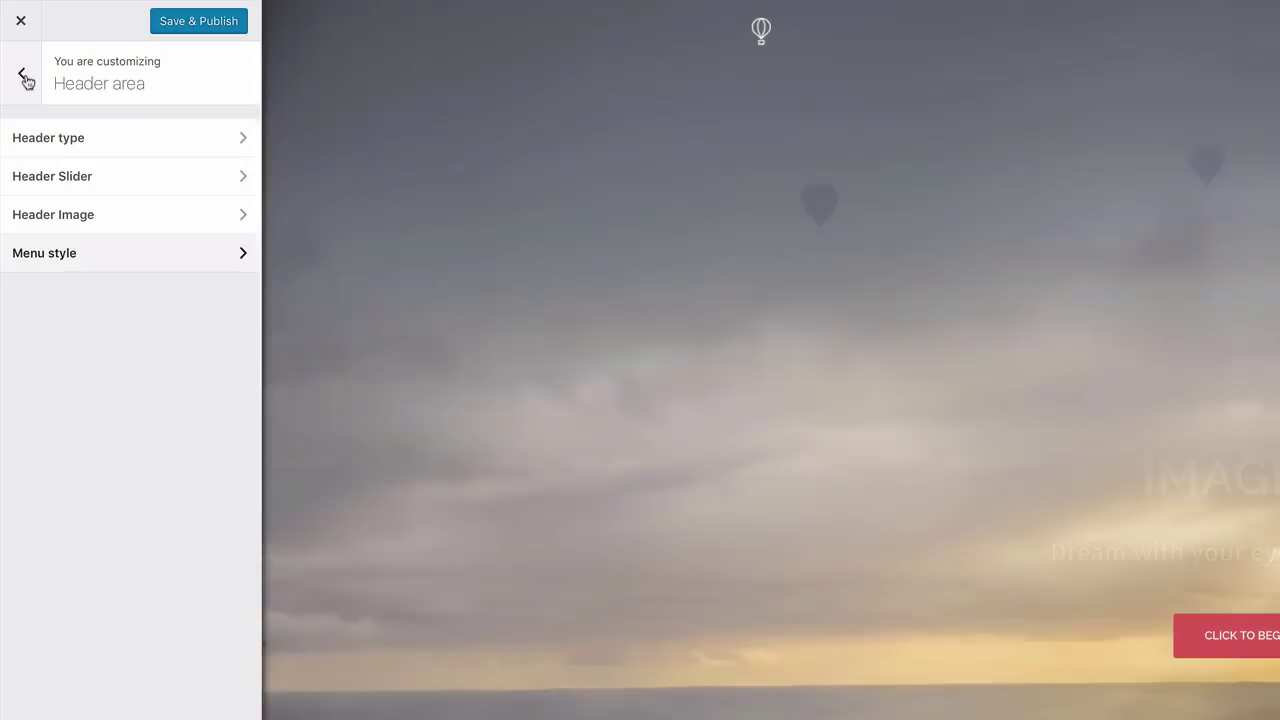
click(25, 78)
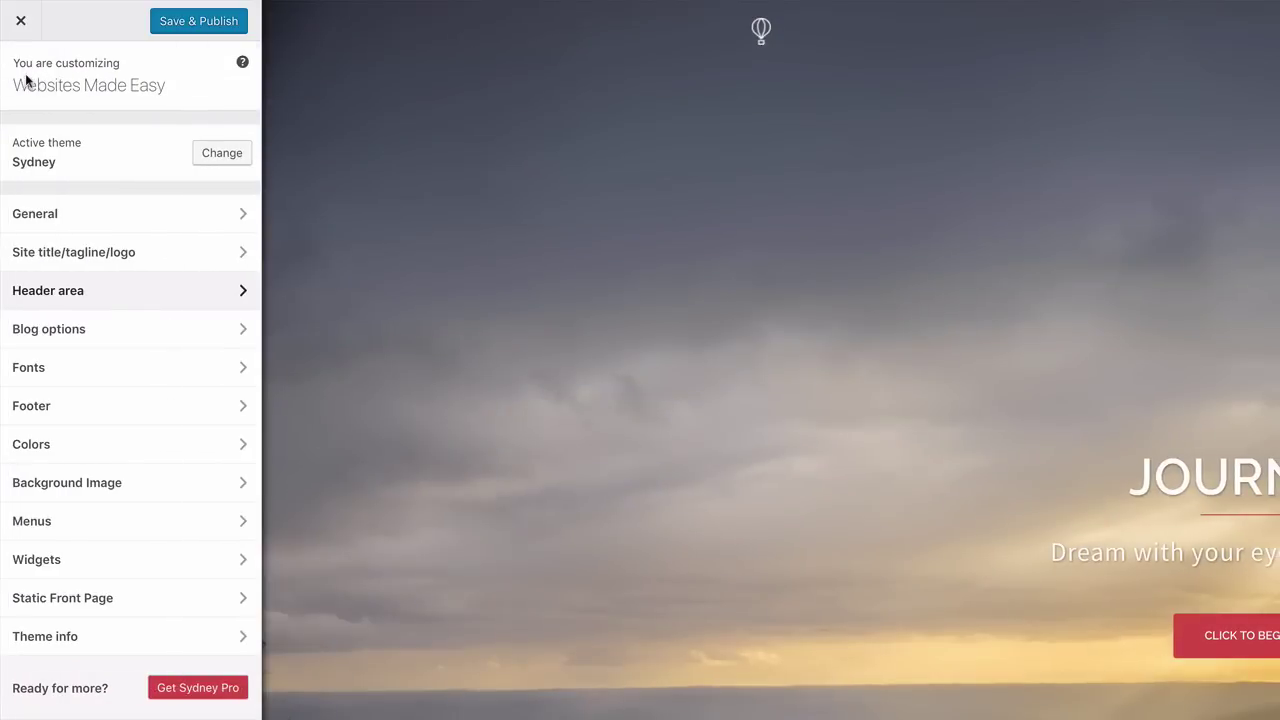
click(105, 340)
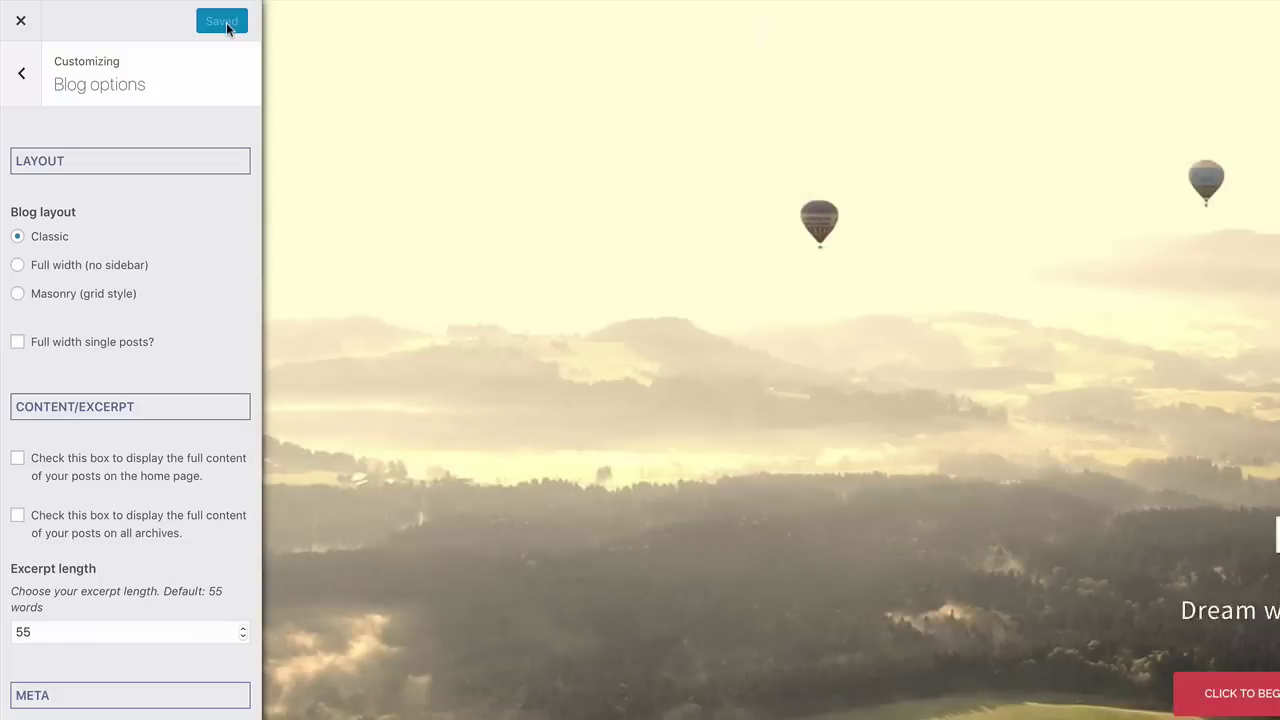
click(21, 76)
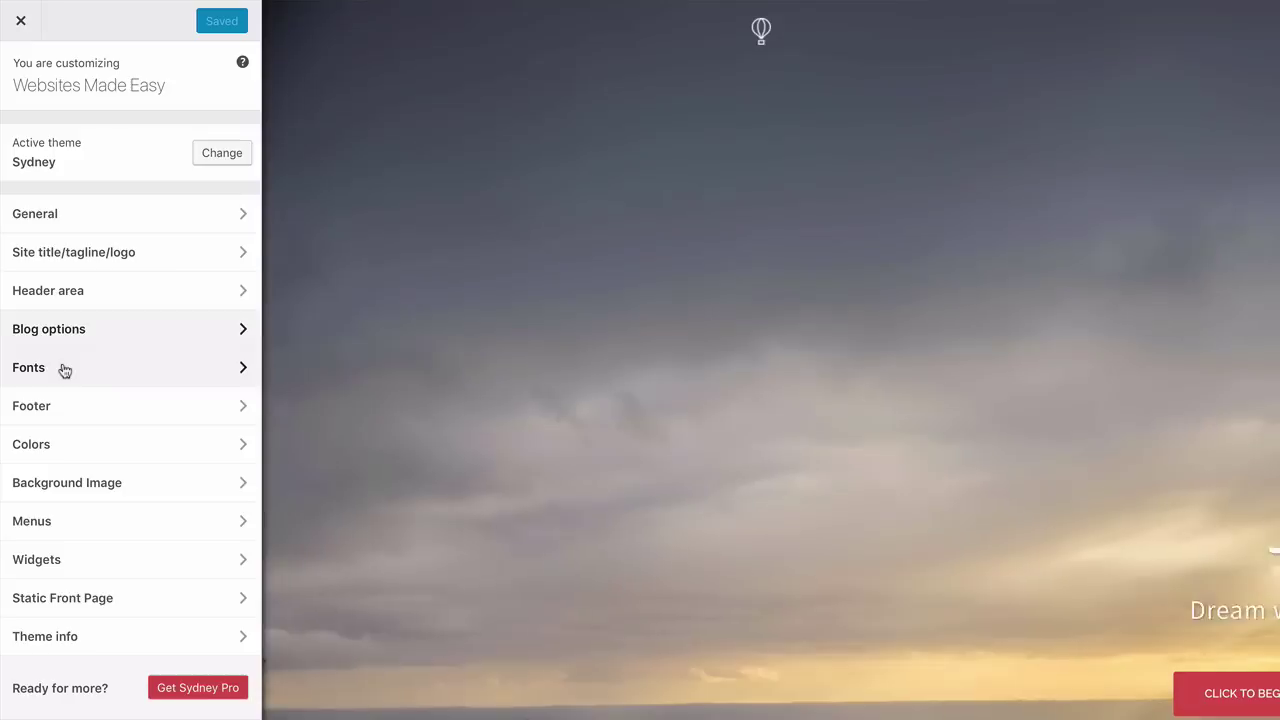
click(63, 368)
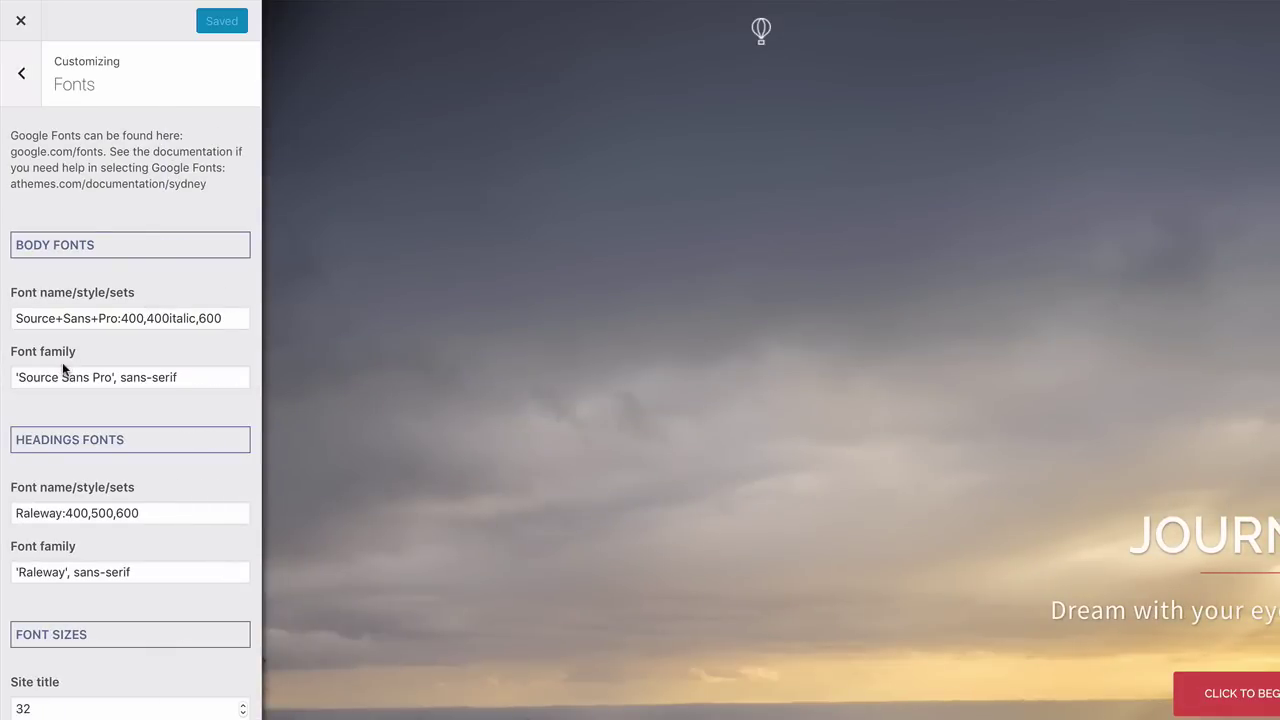
scroll(72, 450, down, 5)
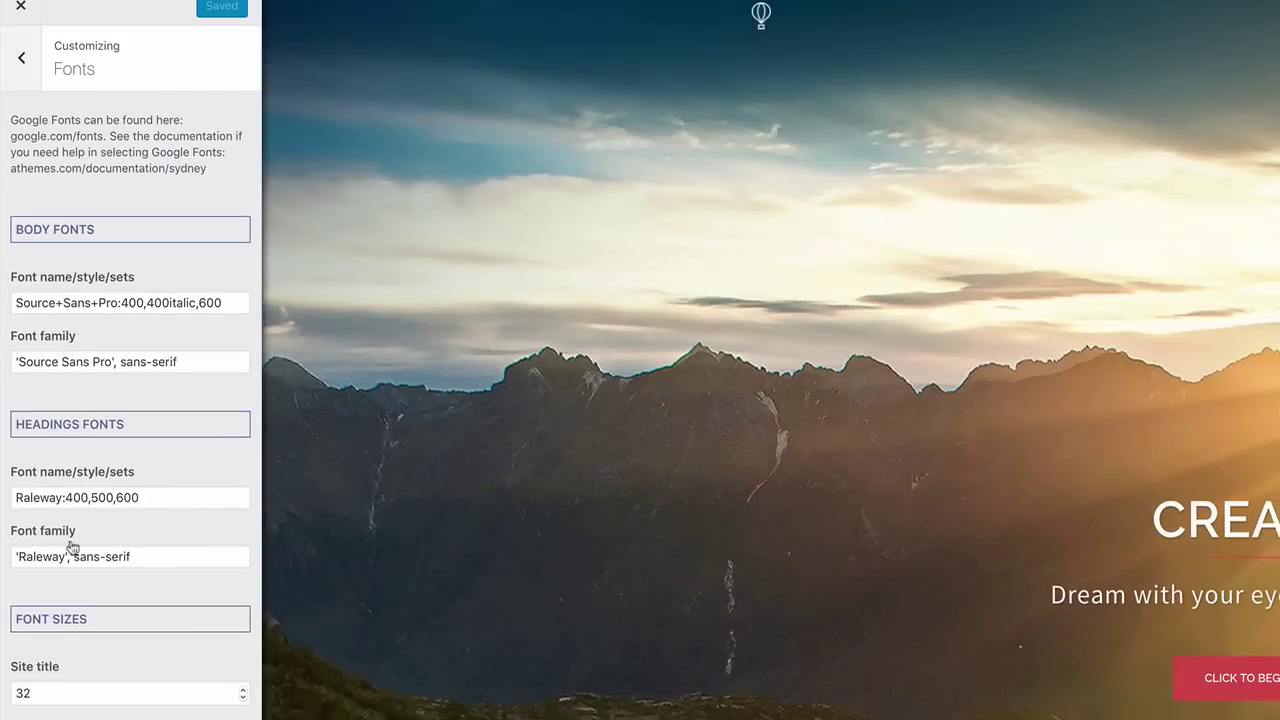
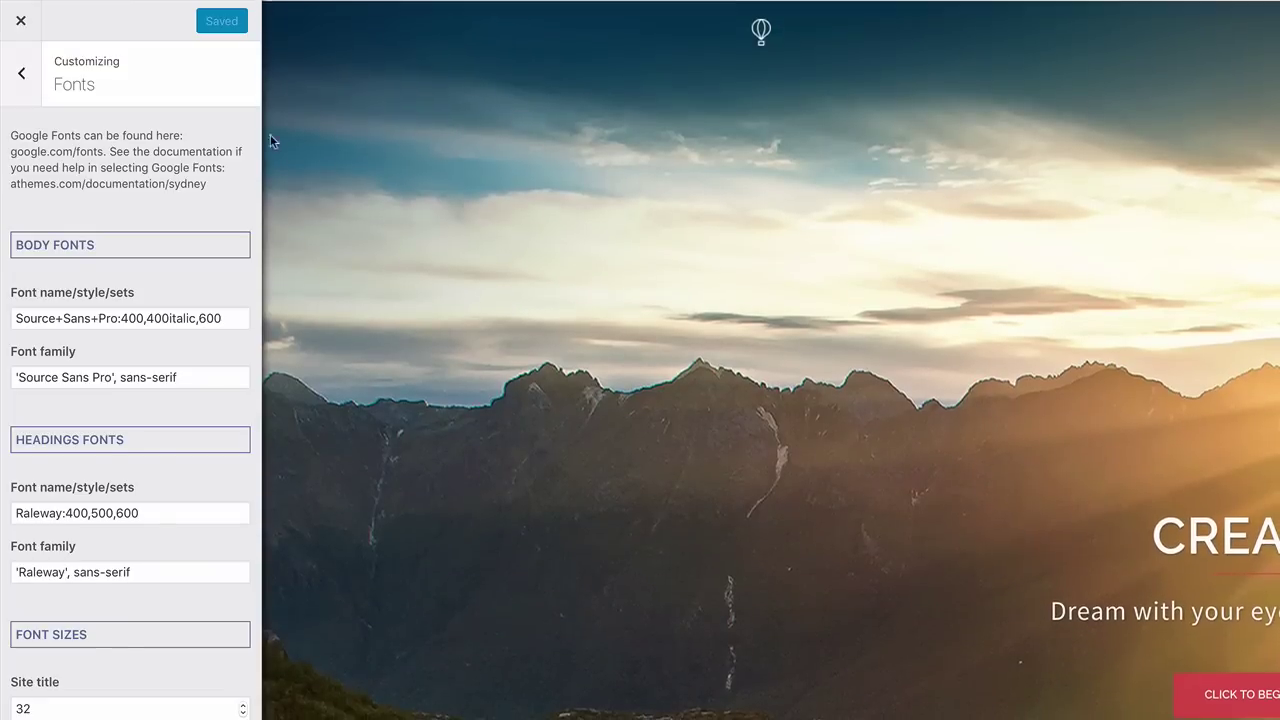
Leave Fonts, check the Footer settings, then close the Customizer to view the site's footer
click(23, 80)
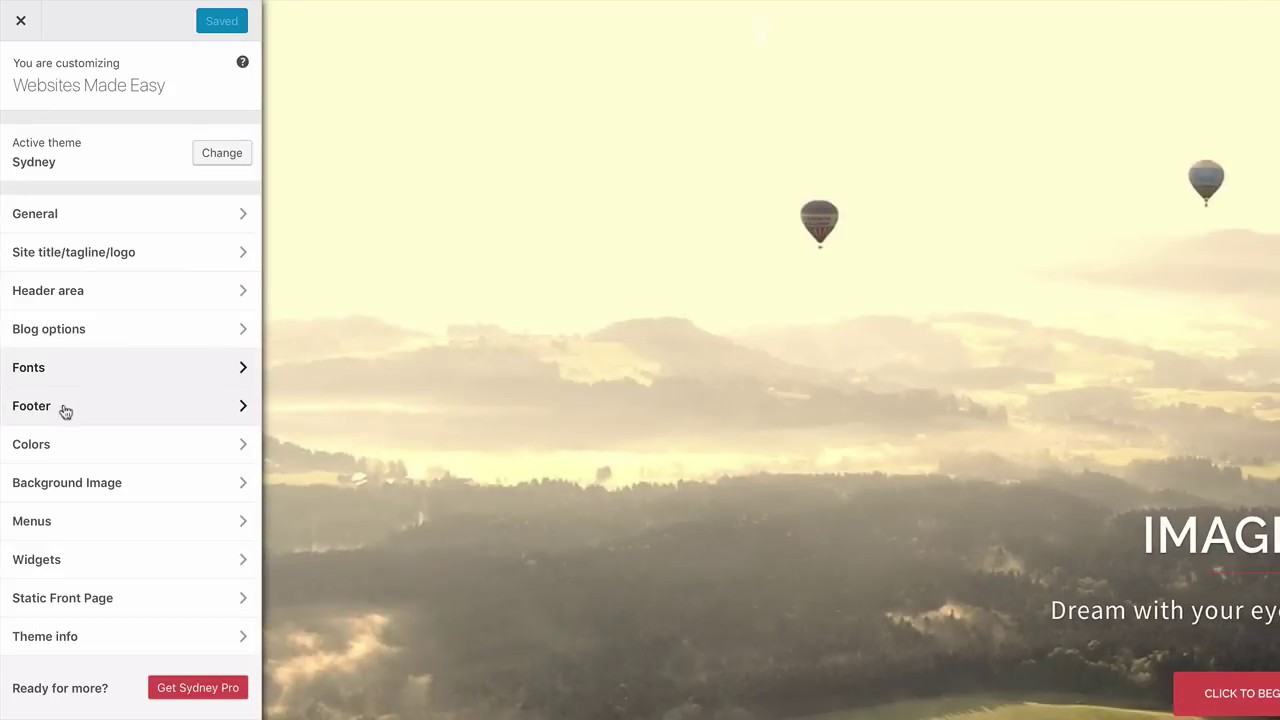
click(65, 412)
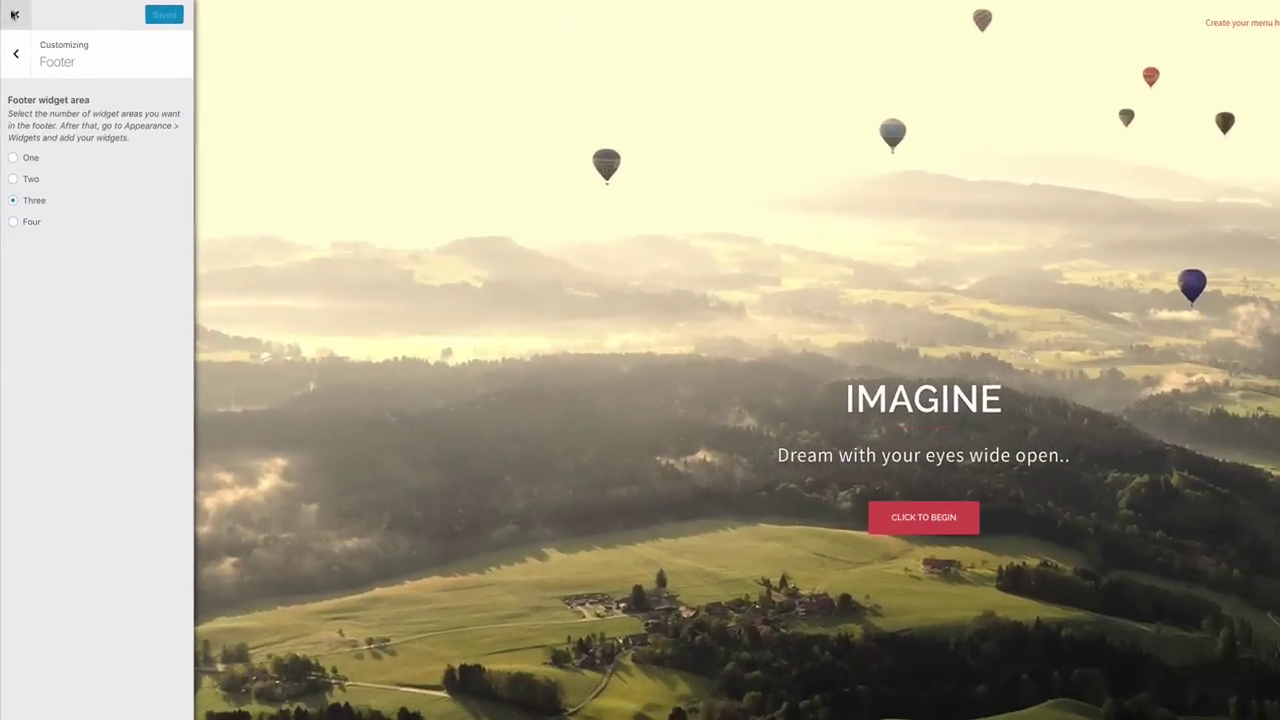
click(14, 14)
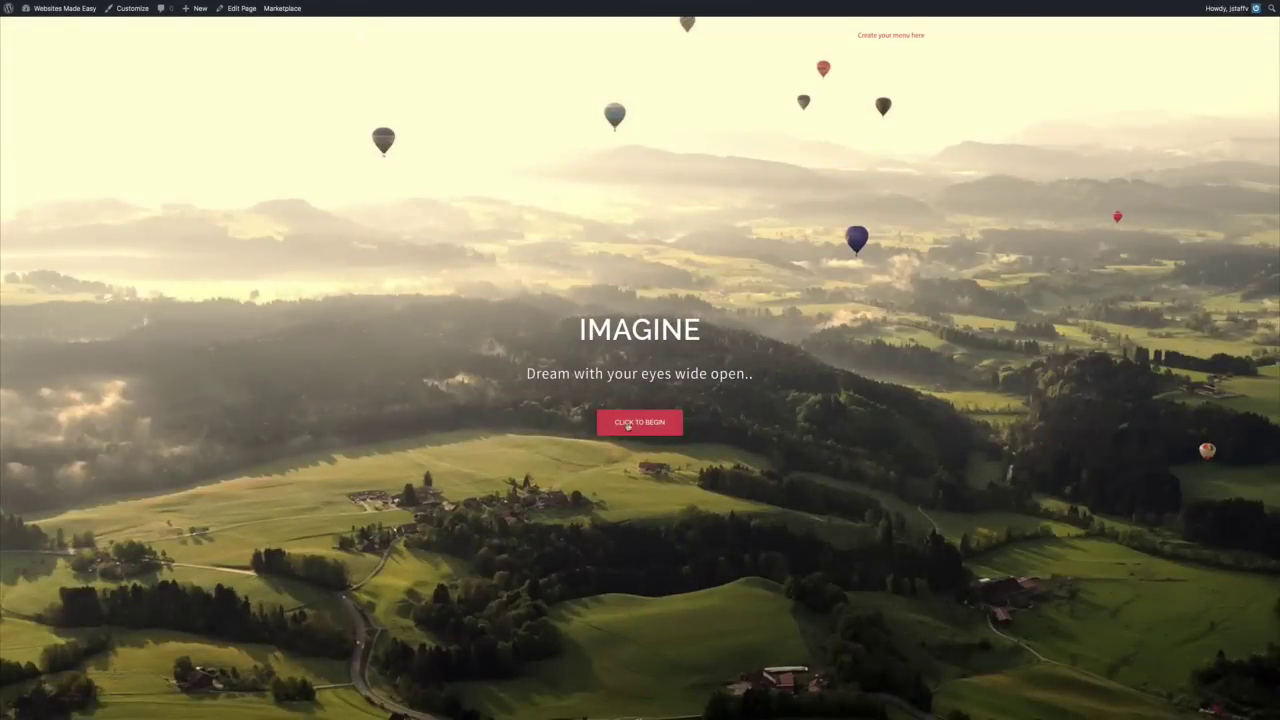
click(628, 423)
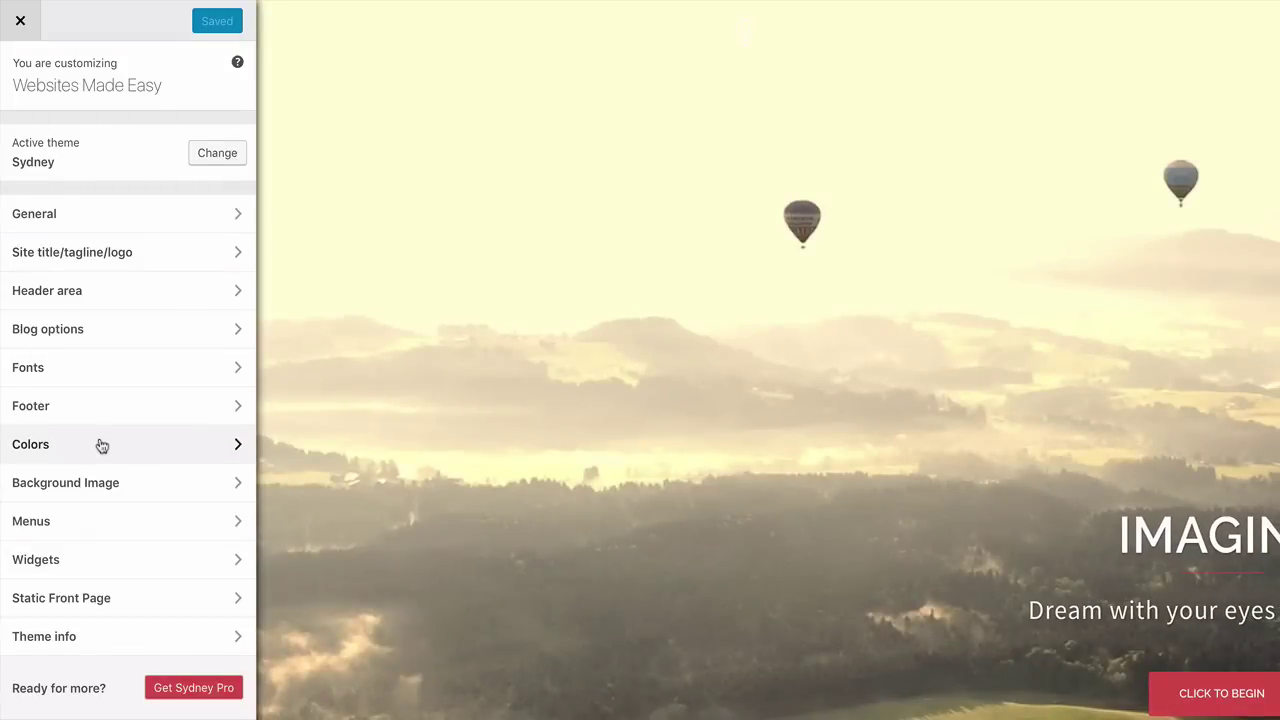
Set the General primary colour to #6b97bf and save and publish it
click(101, 445)
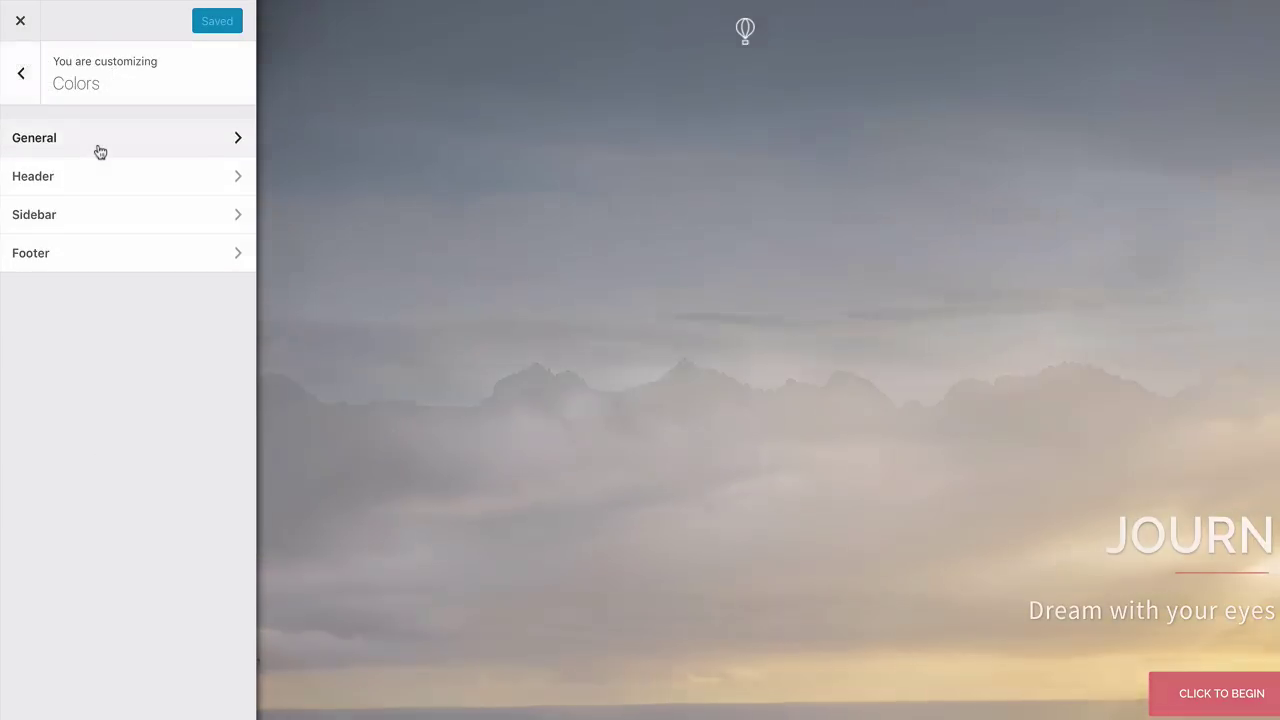
click(98, 151)
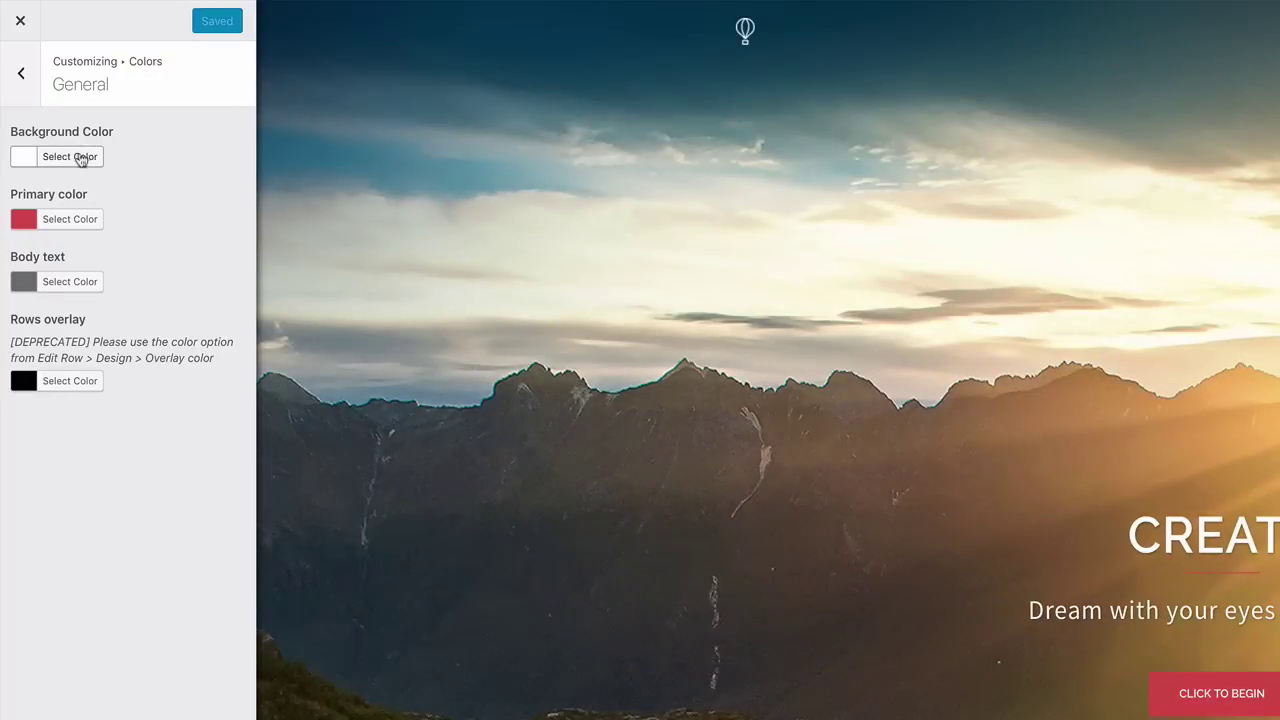
click(78, 224)
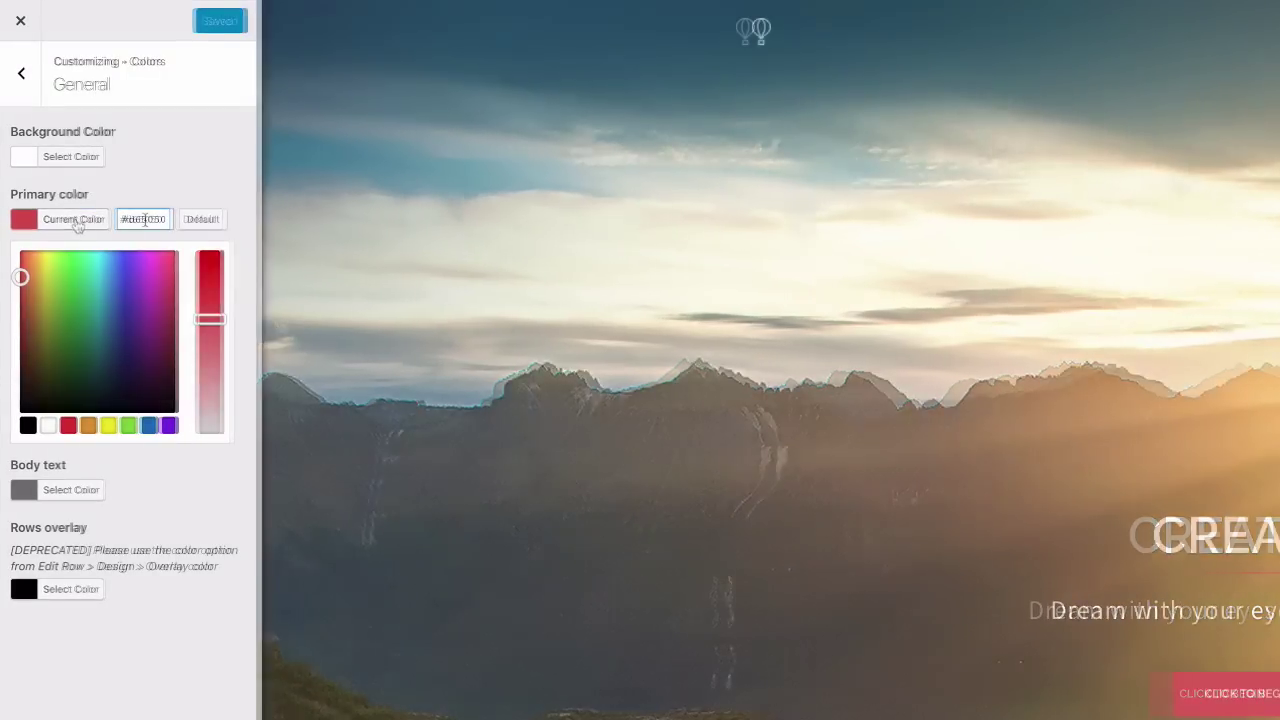
click(145, 219)
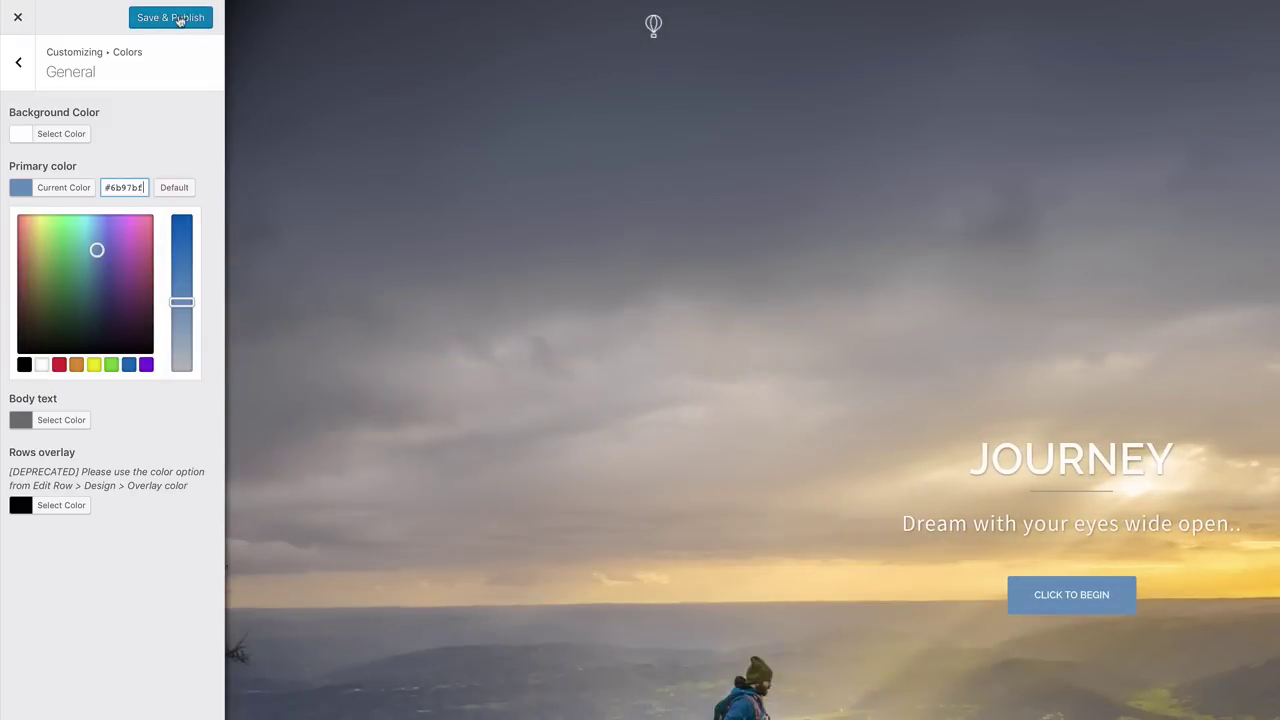
click(180, 19)
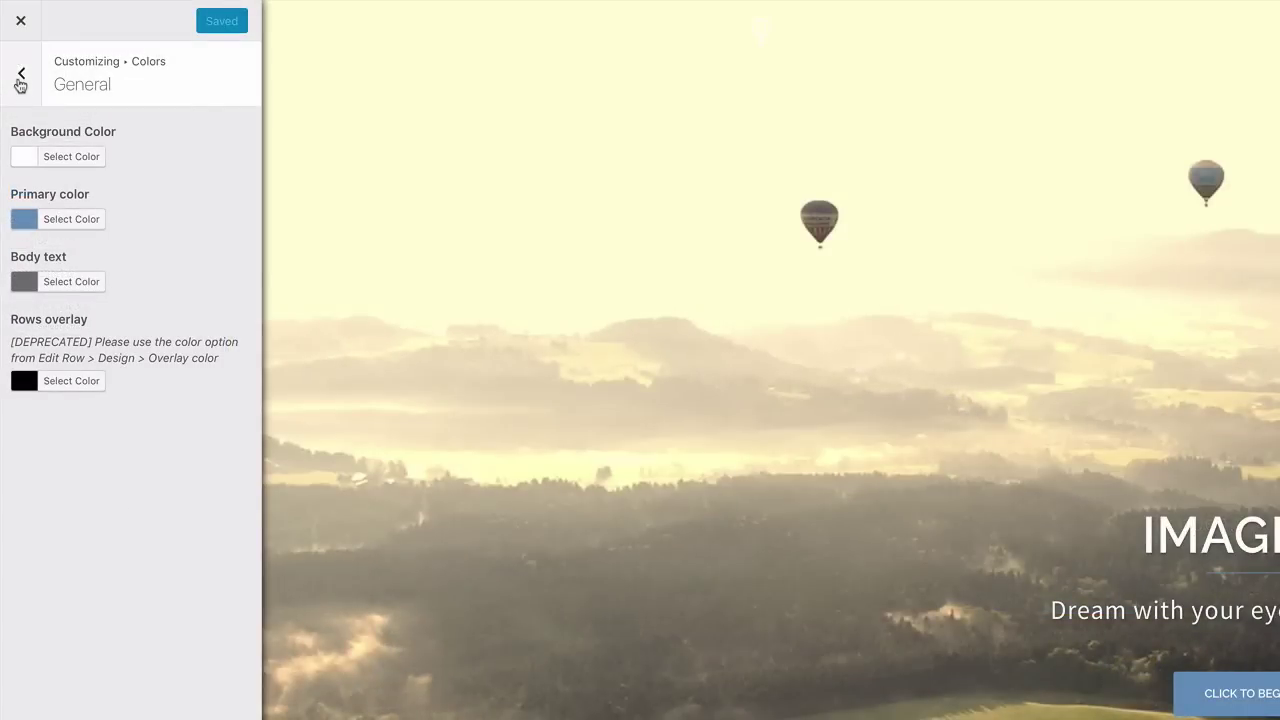
click(20, 82)
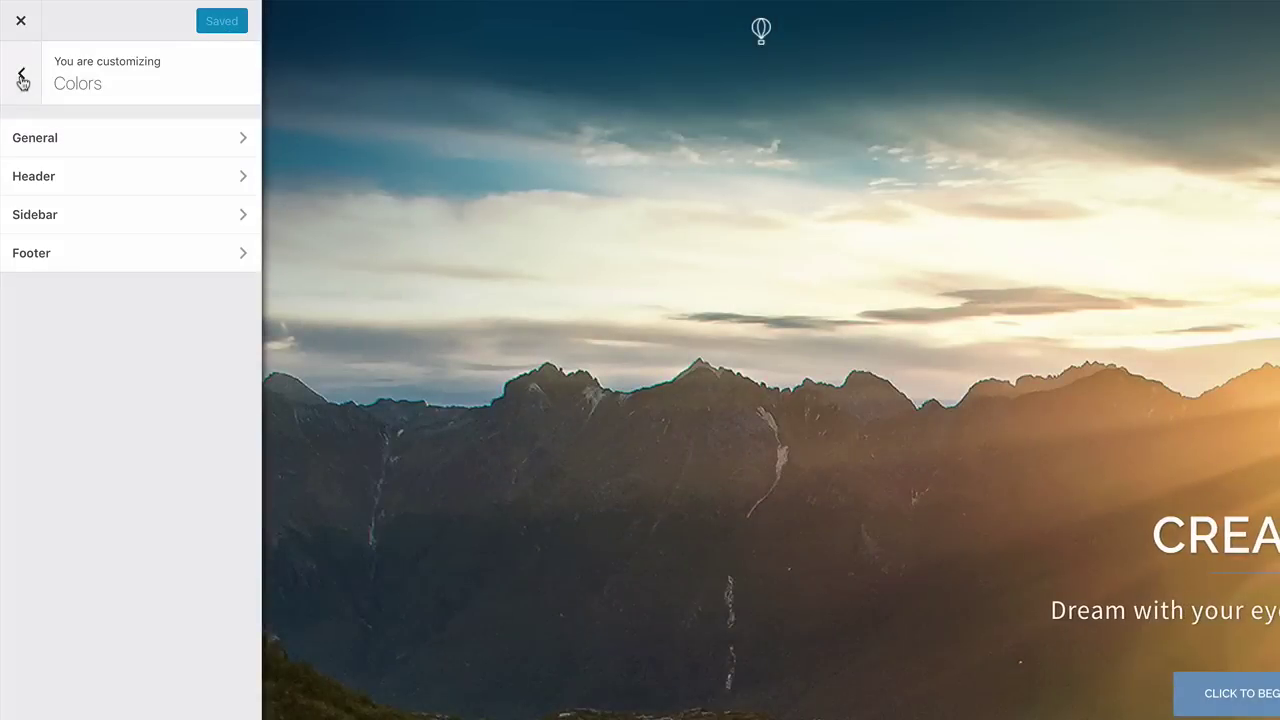
Go back from the Colors panel to the Customizer's main section list
click(22, 80)
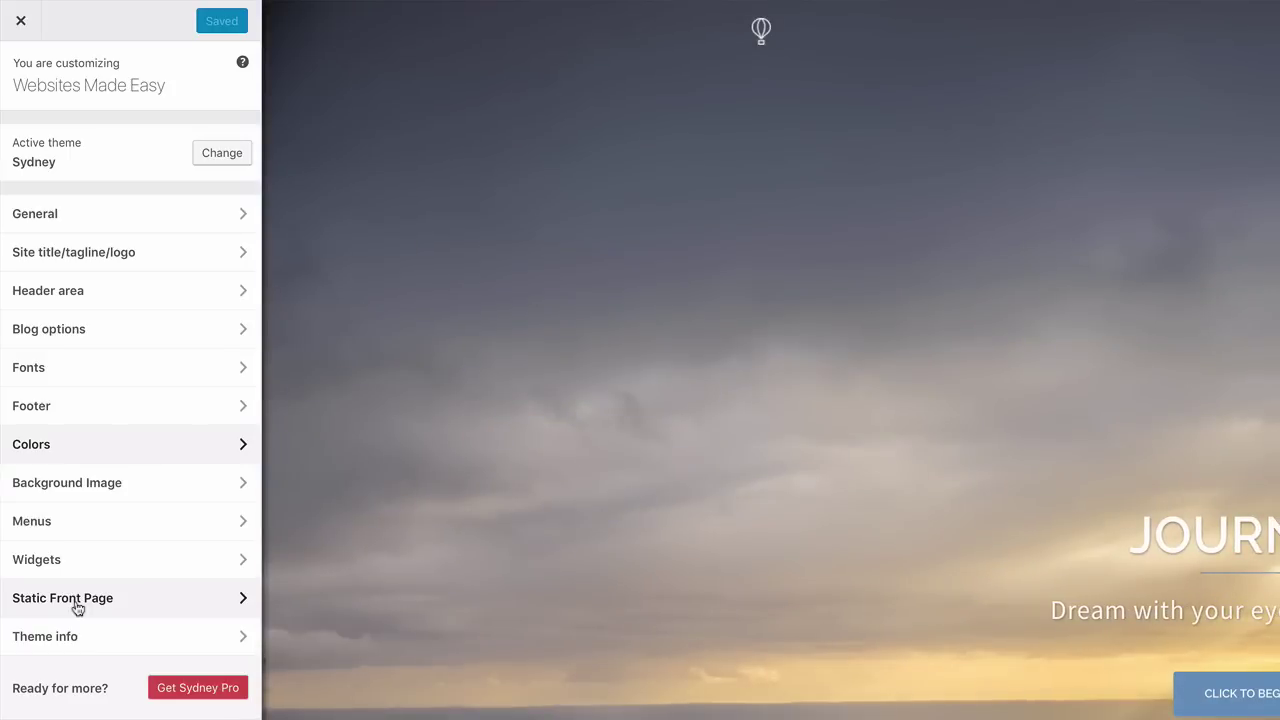
click(77, 600)
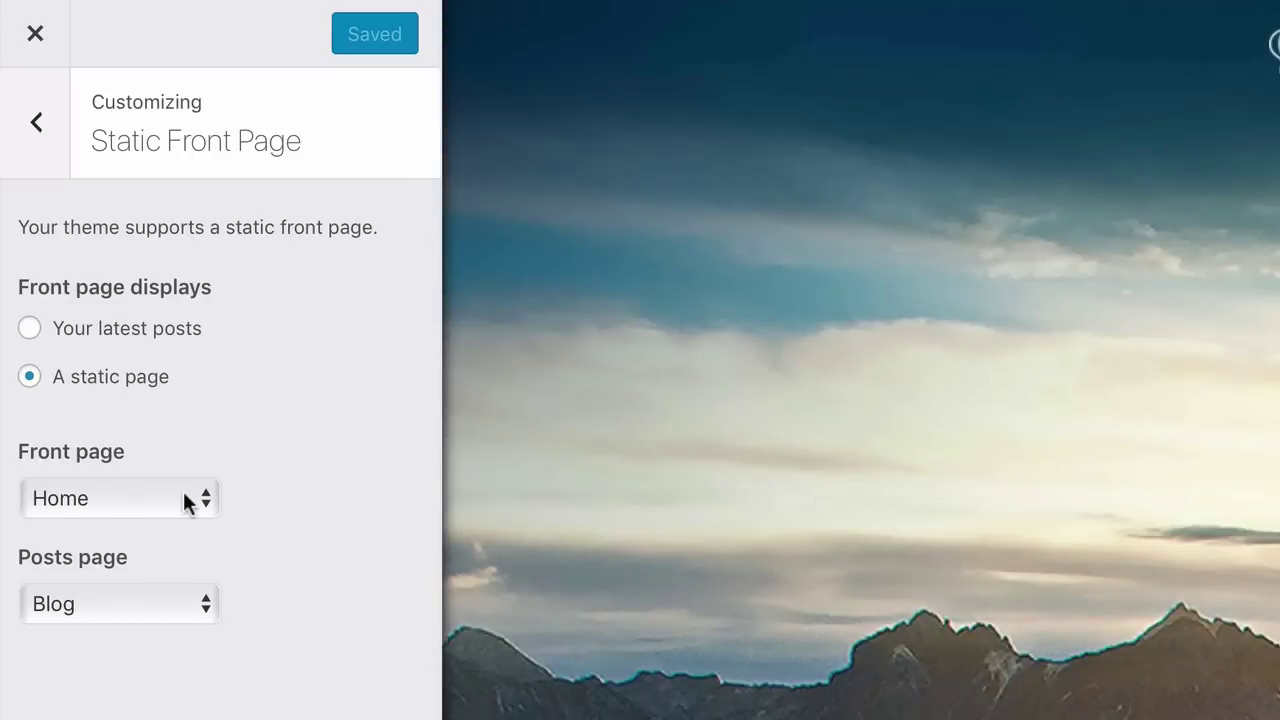
click(214, 500)
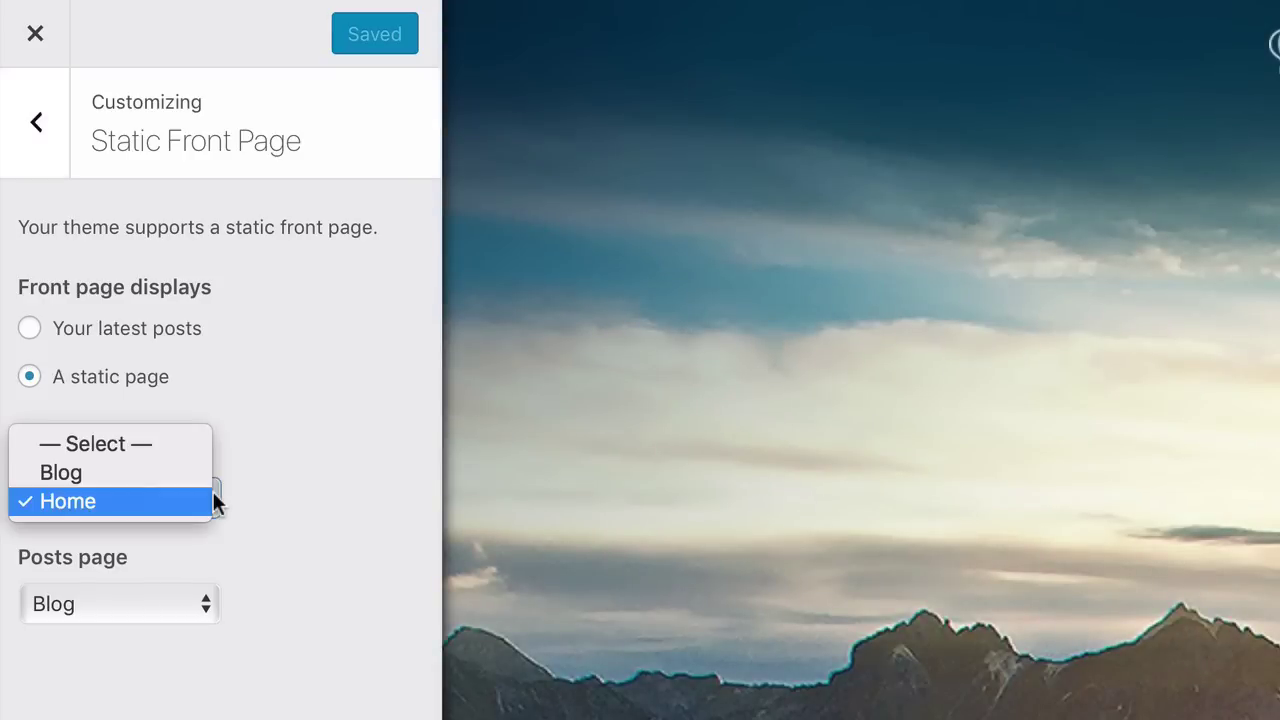
click(135, 500)
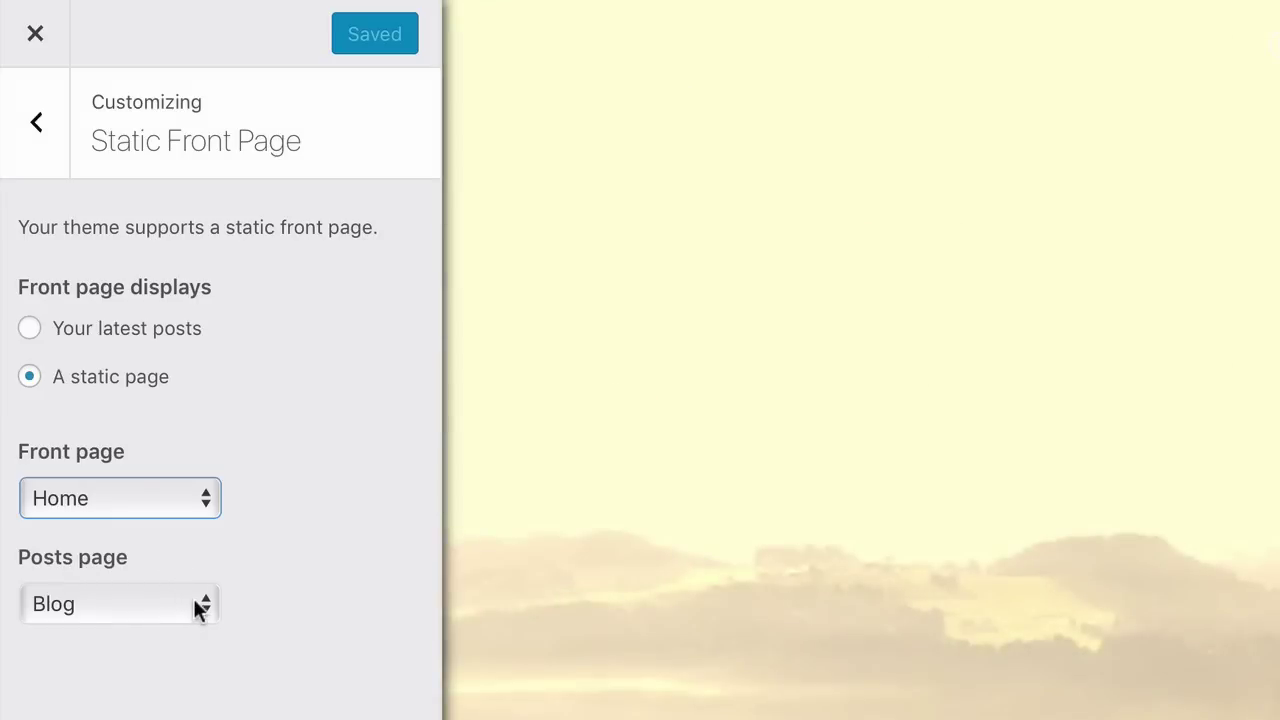
click(198, 606)
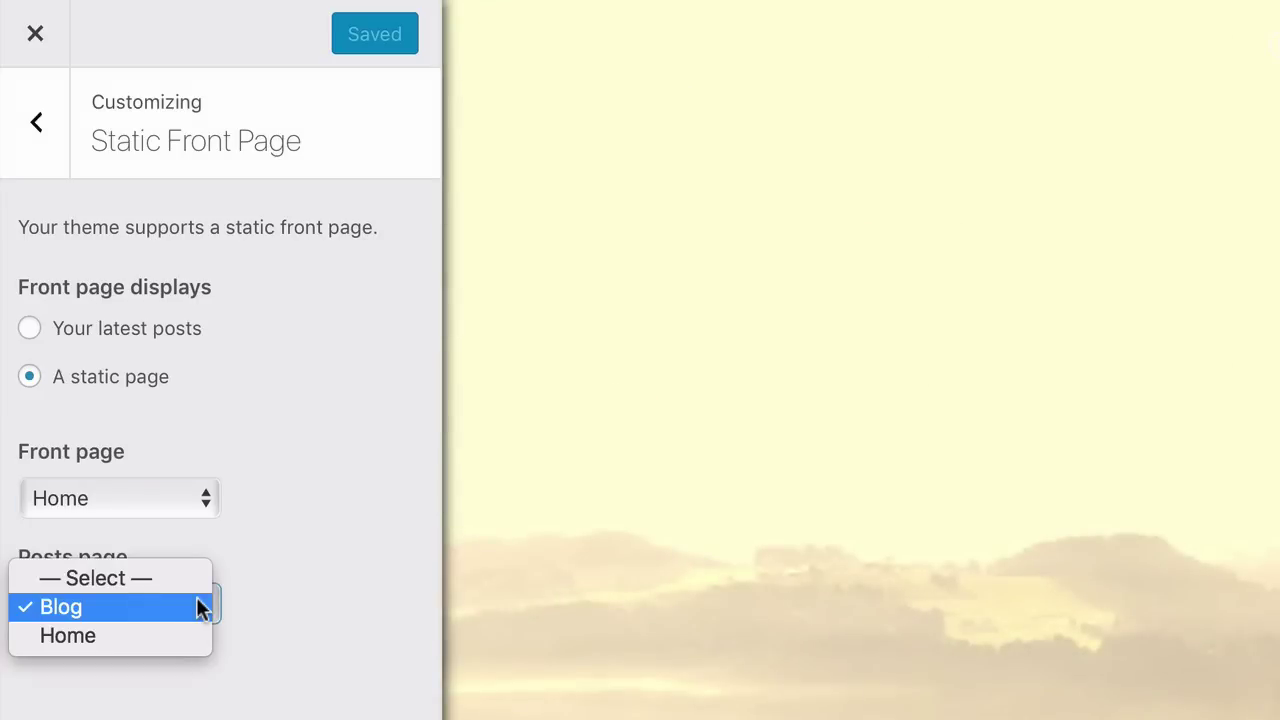
click(198, 606)
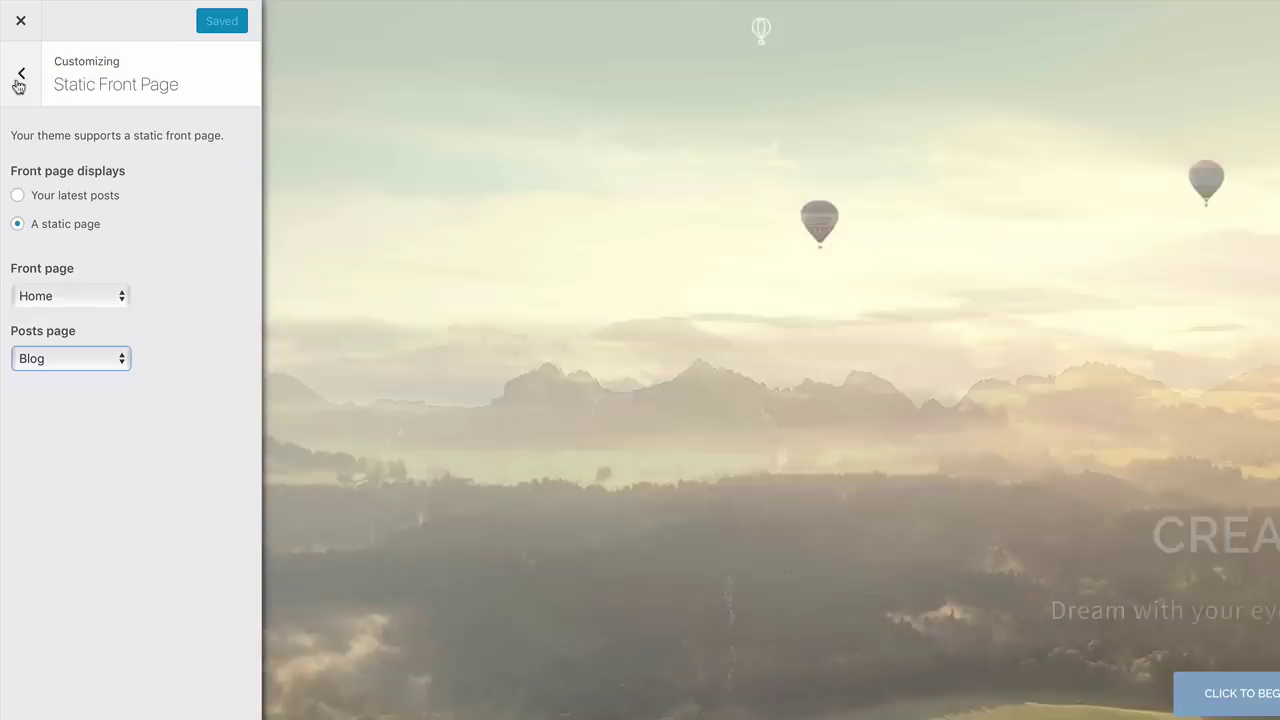
click(21, 76)
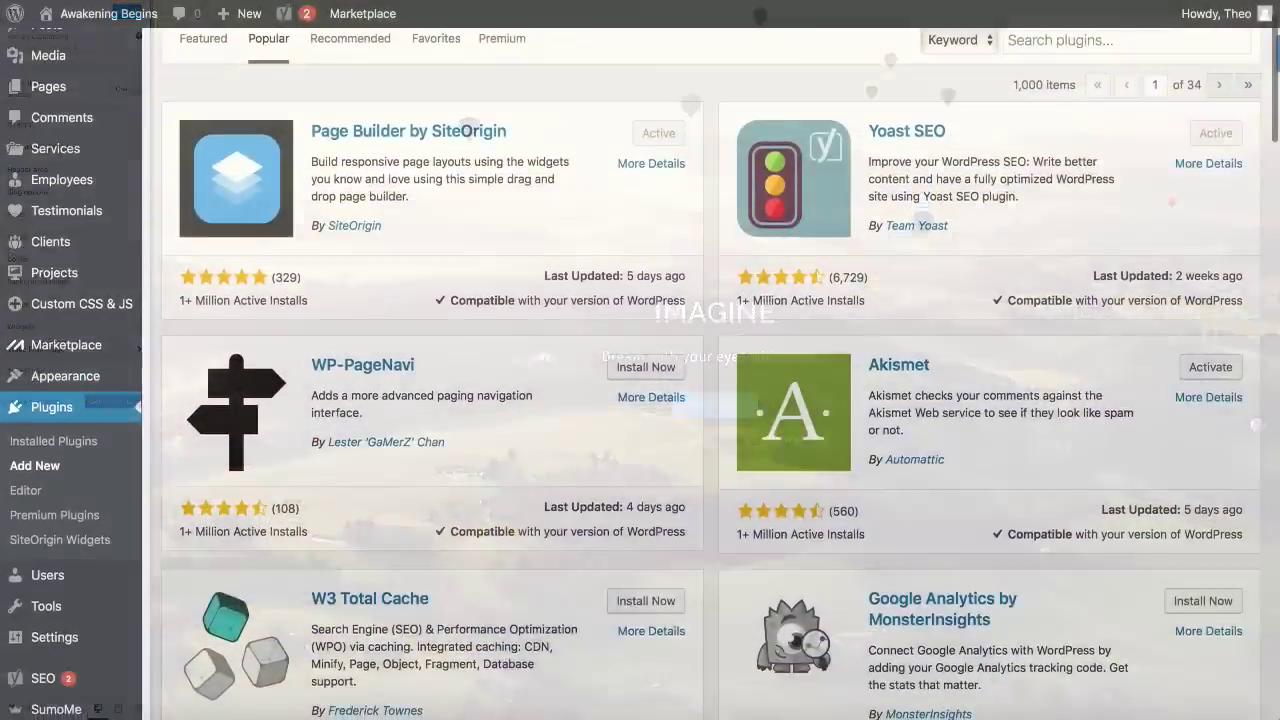
Scroll down the front page to view the slider with the blue button
scroll(700, 400, down, 2)
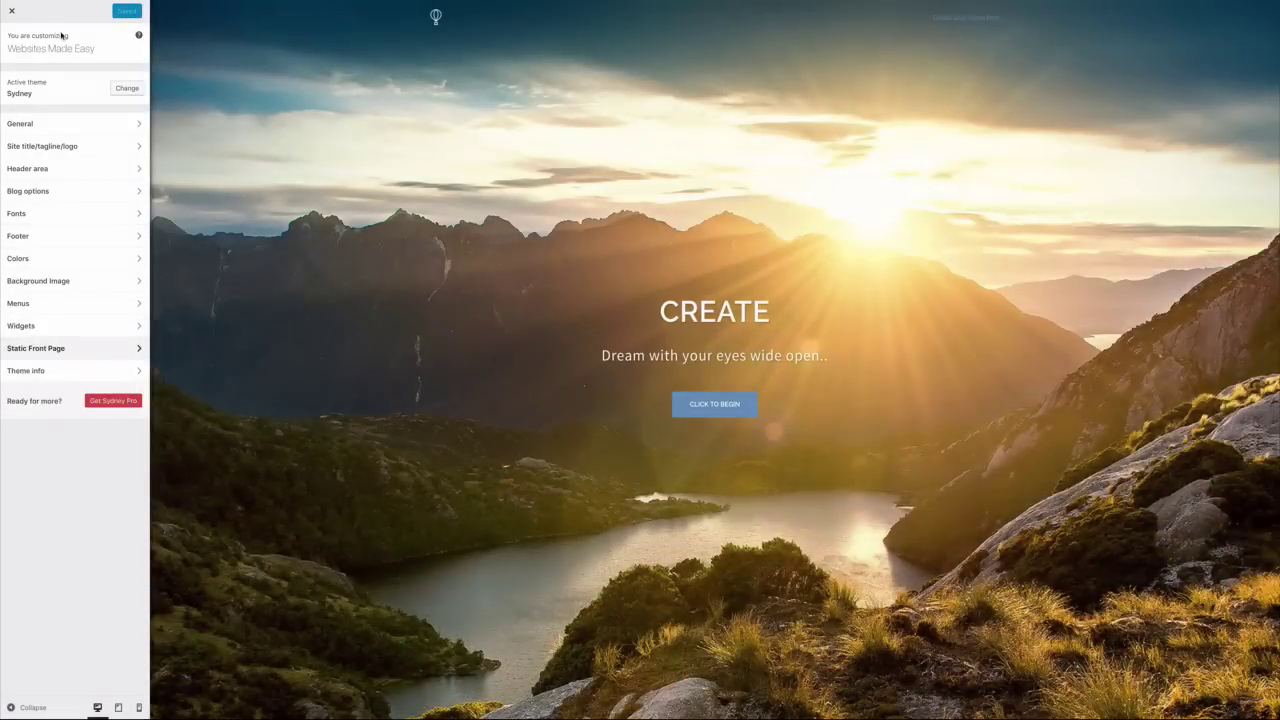
Close the Customizer and go to the admin Dashboard via the site-name menu
click(12, 12)
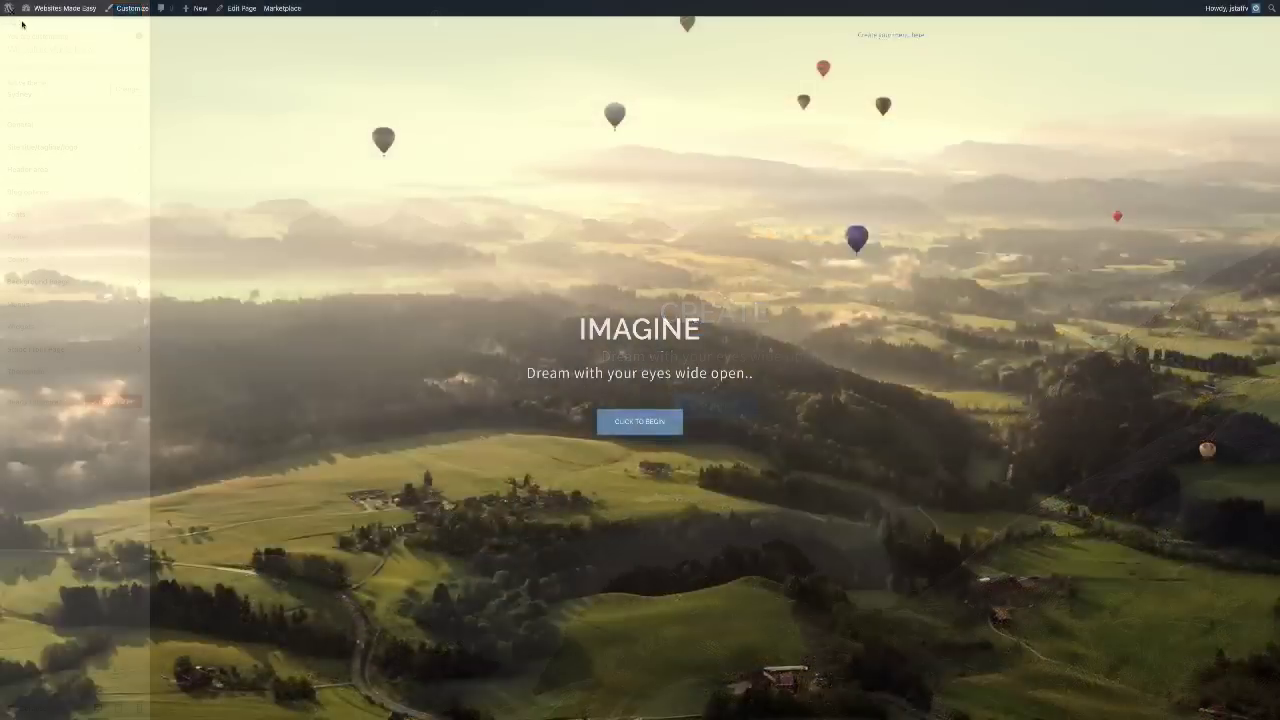
mouse_move(57, 12)
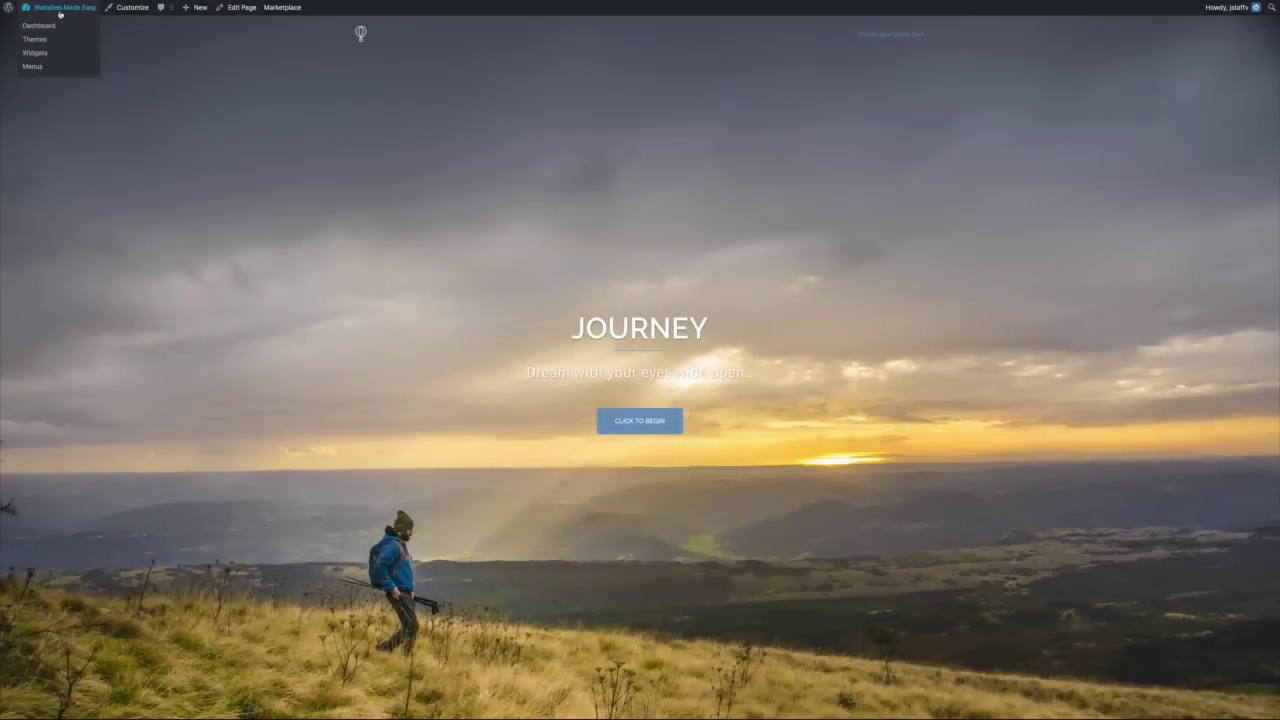
click(49, 27)
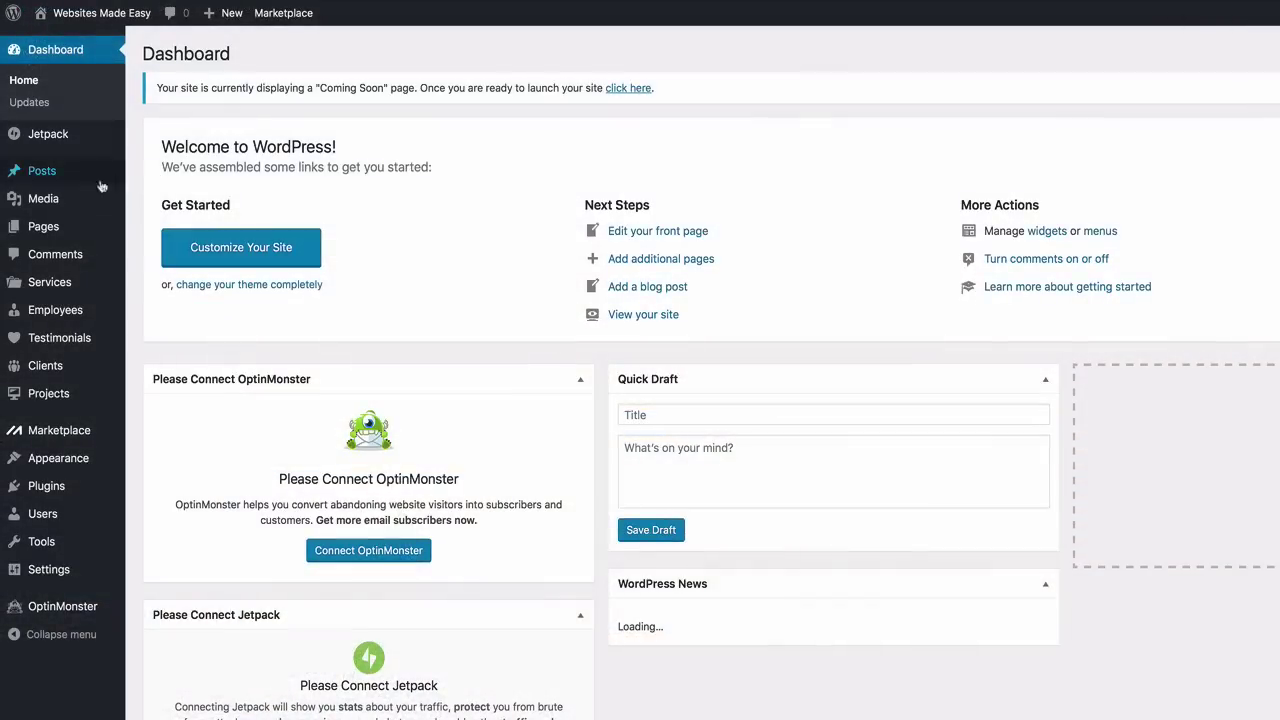
mouse_move(54, 484)
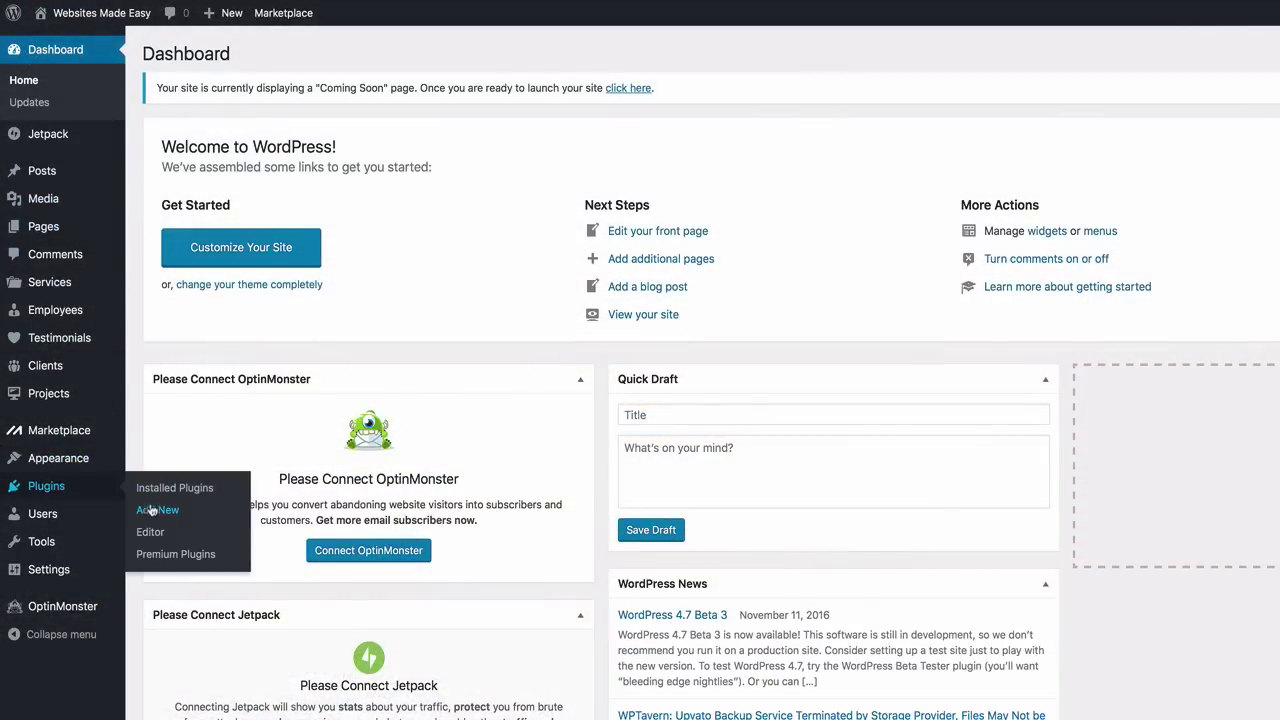
Find the Simple Custom CSS plugin under Add New, then install and activate it
click(200, 510)
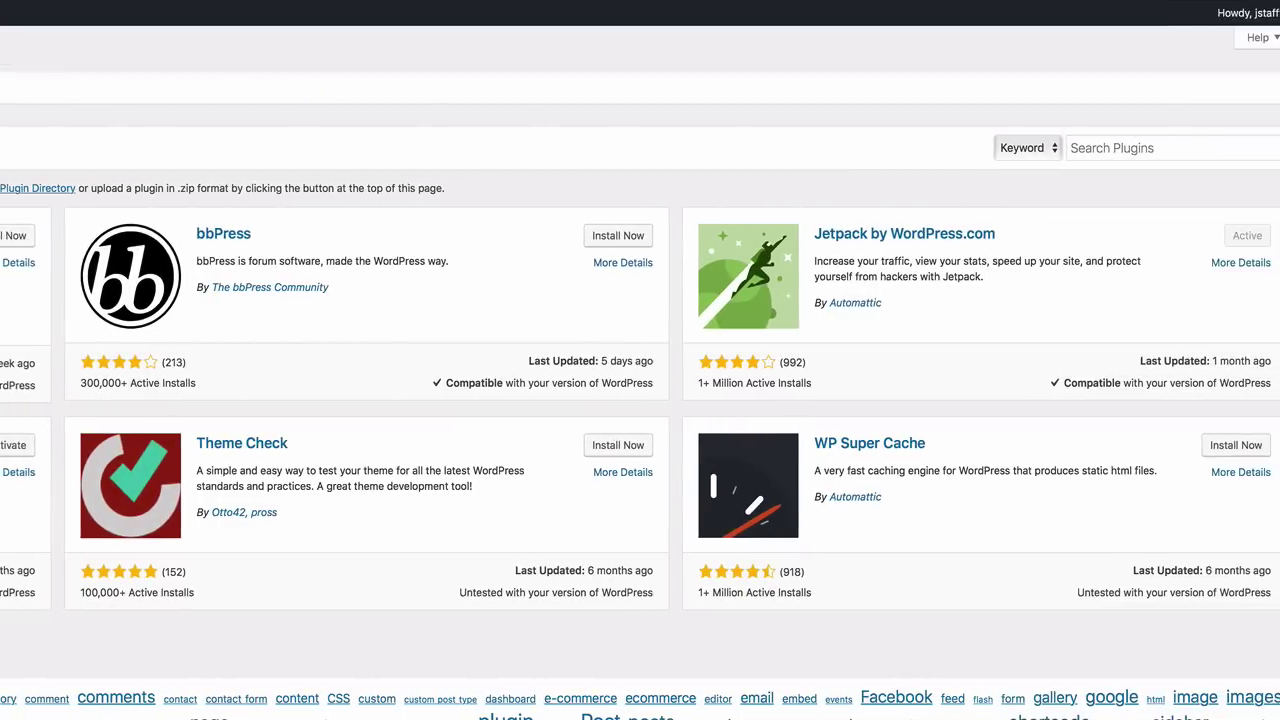
click(1072, 151)
text(si)
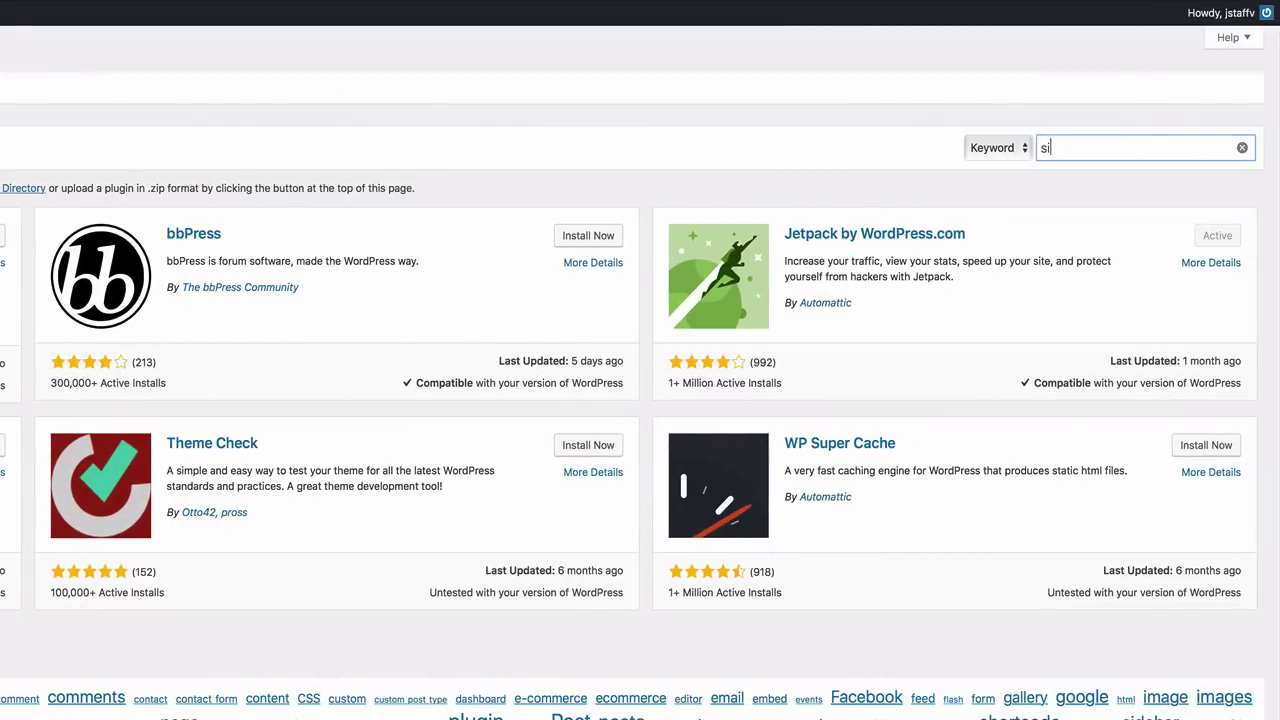
text(mple)
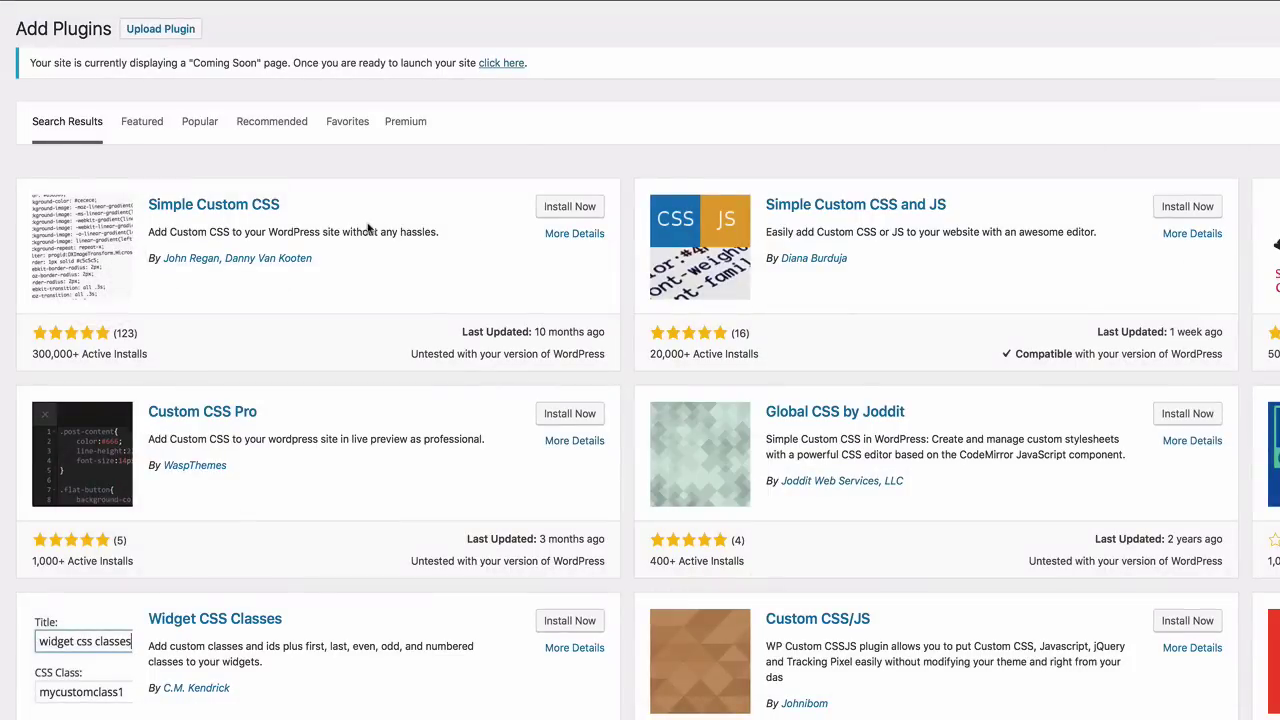
click(555, 212)
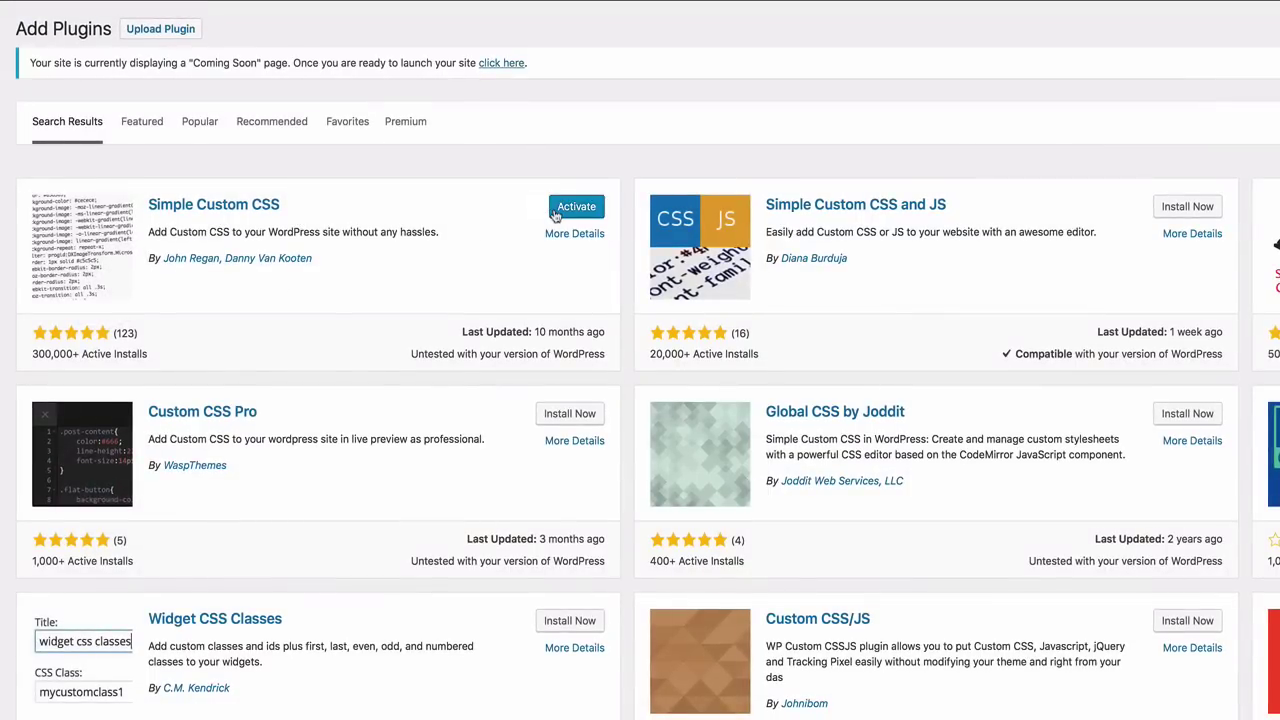
click(567, 210)
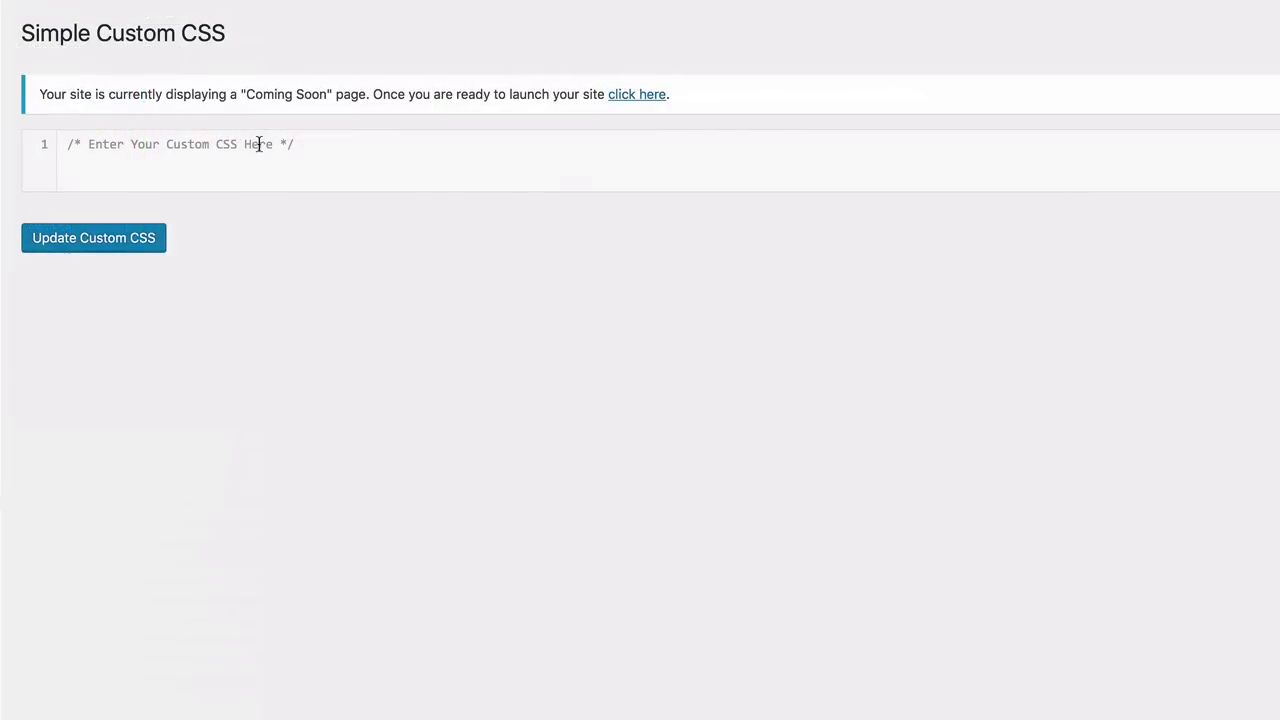
Delete the placeholder comment from the custom CSS editor
triple_click(287, 144)
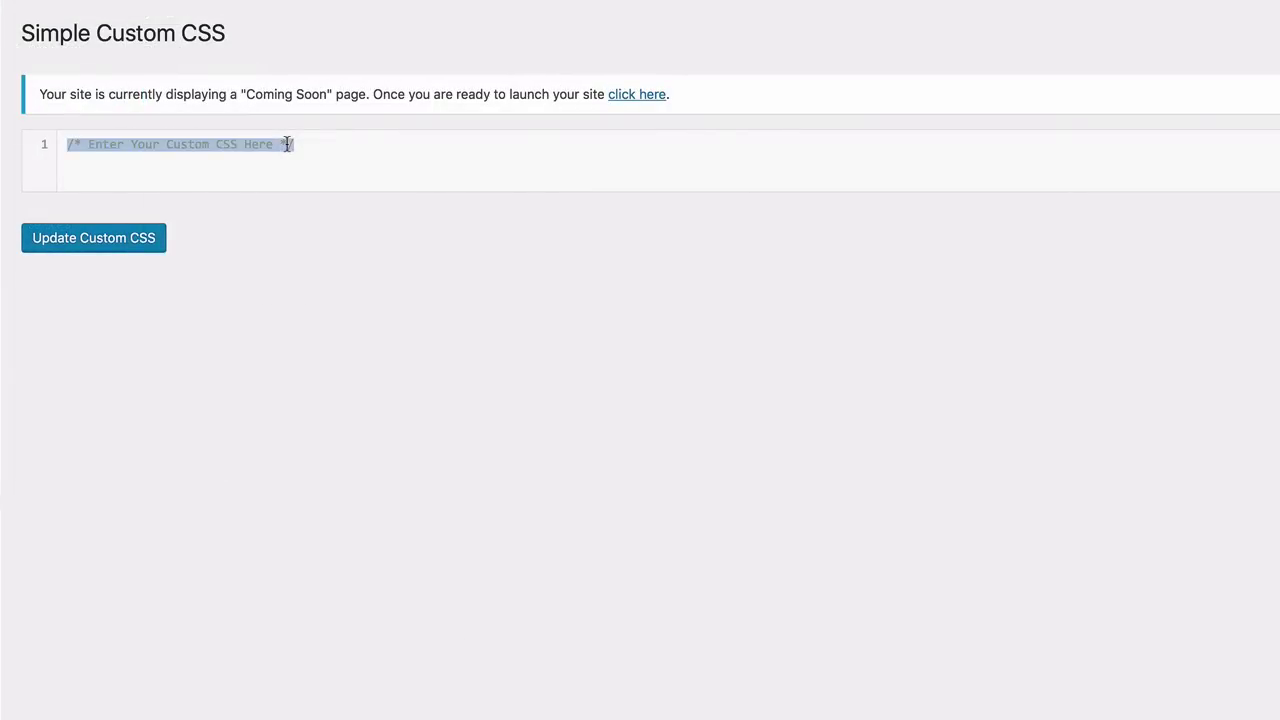
key(BackSpace)
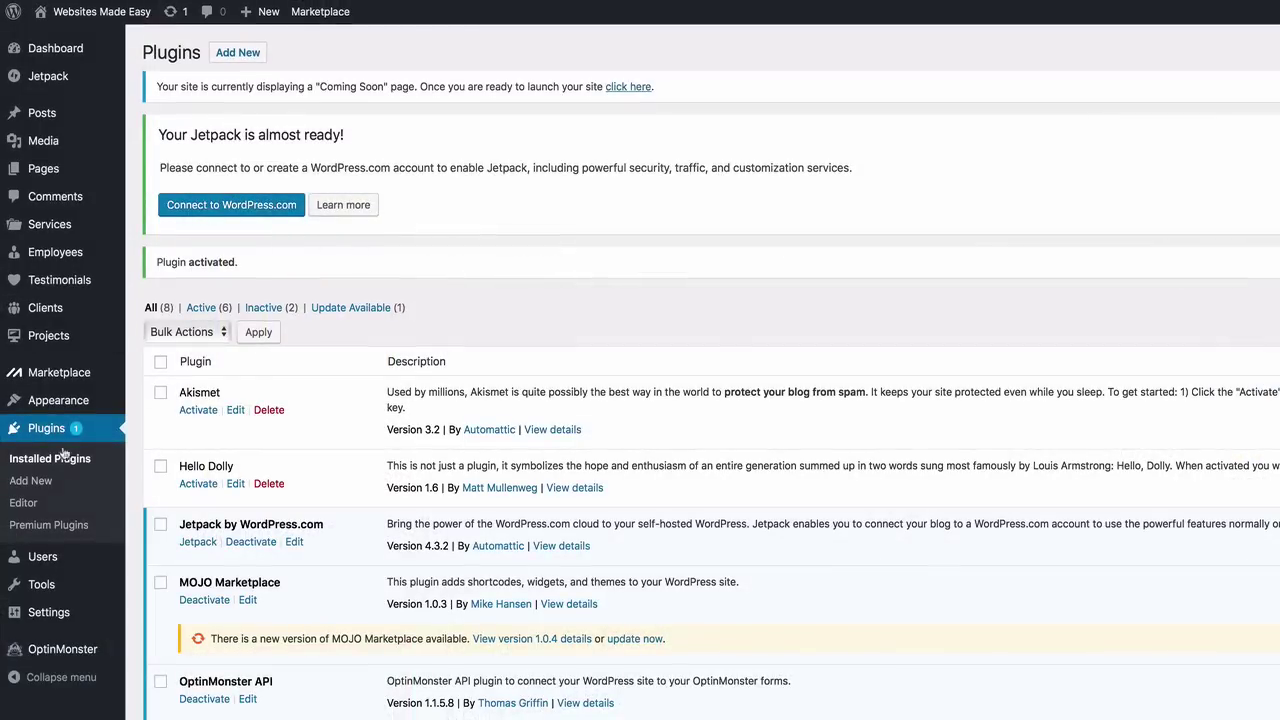
Search 'site' and install and activate the SiteOrigin Widgets Bundle plugin
click(31, 481)
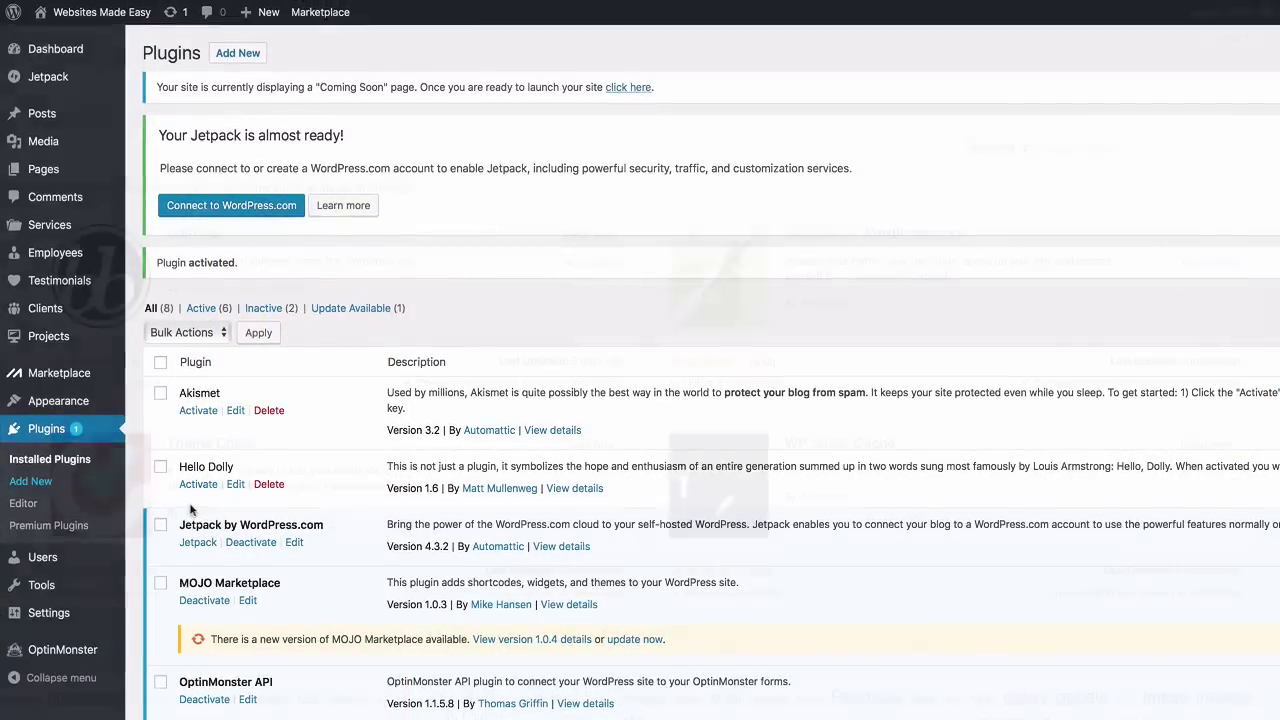
click(1129, 148)
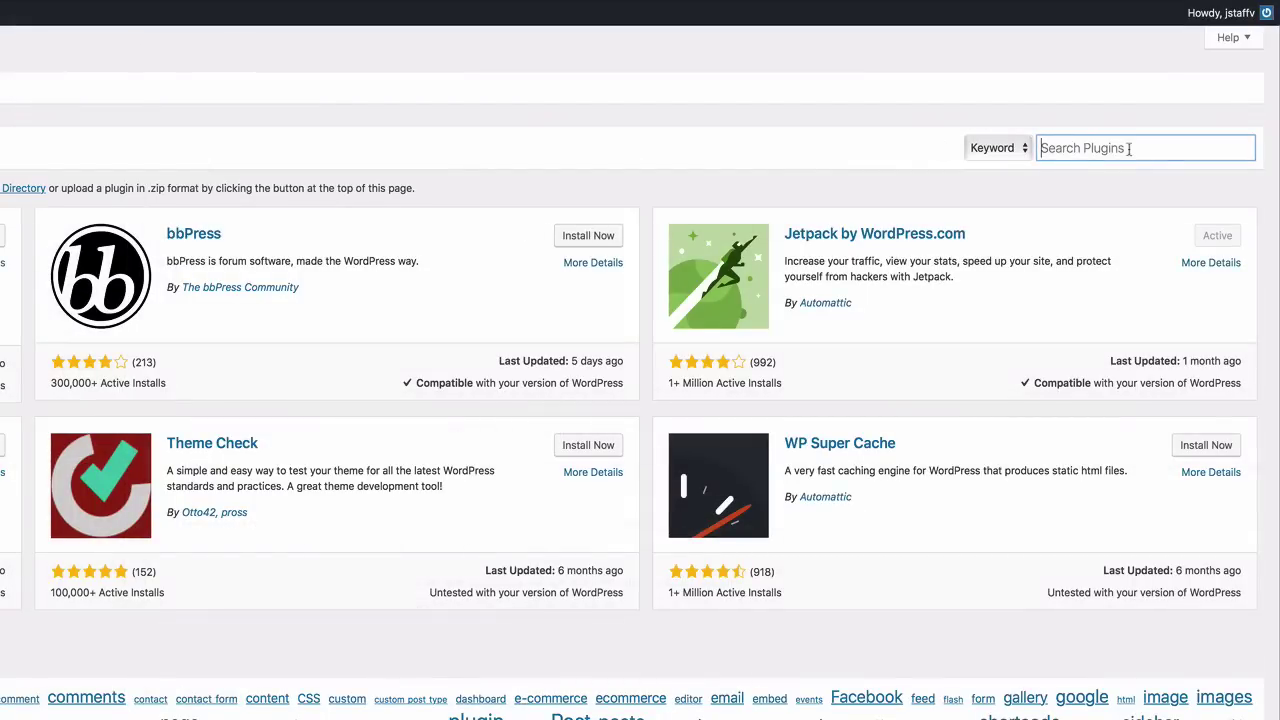
text(si)
text(te)
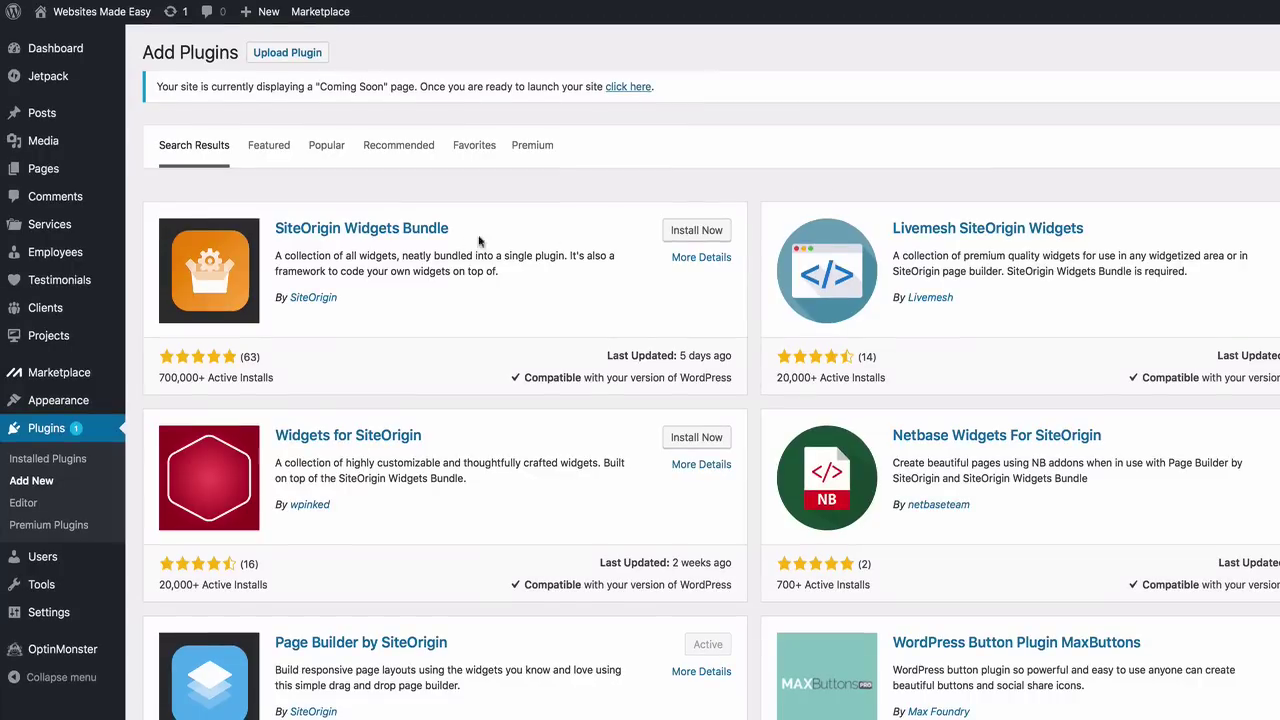
click(706, 236)
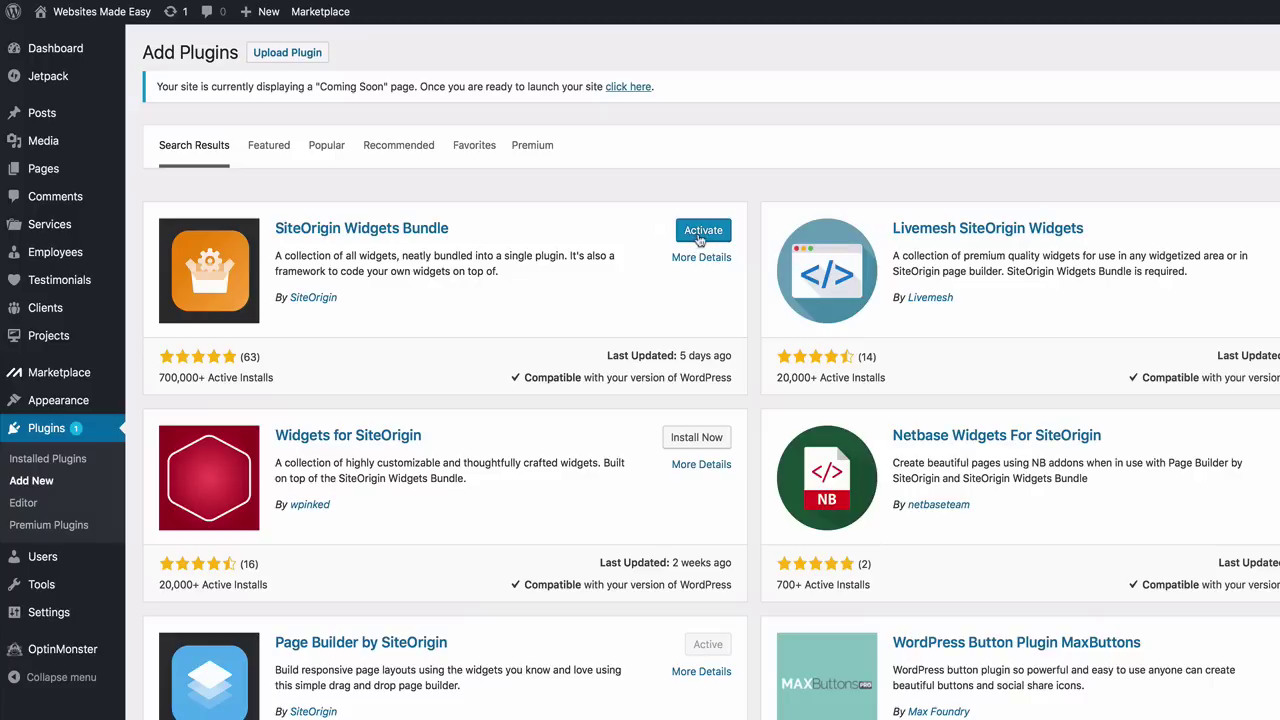
click(699, 240)
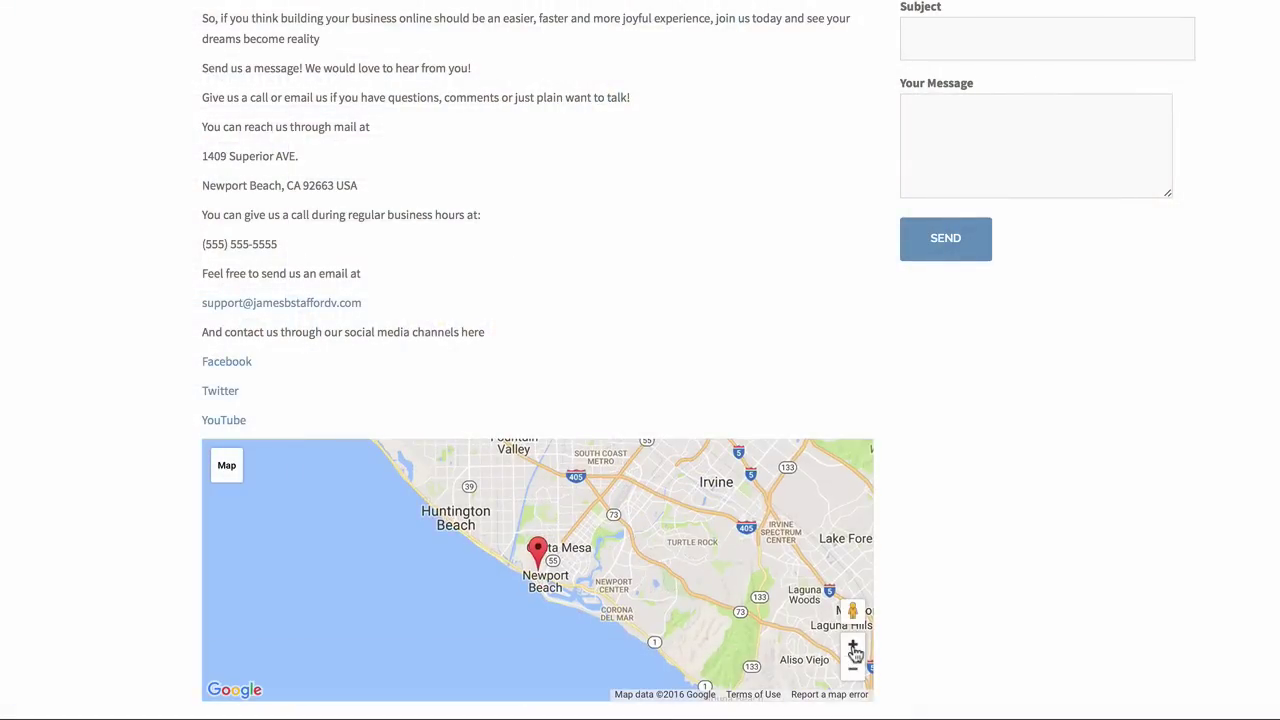
Zoom in three levels on the contact page map
click(853, 647)
click(853, 647)
click(853, 647)
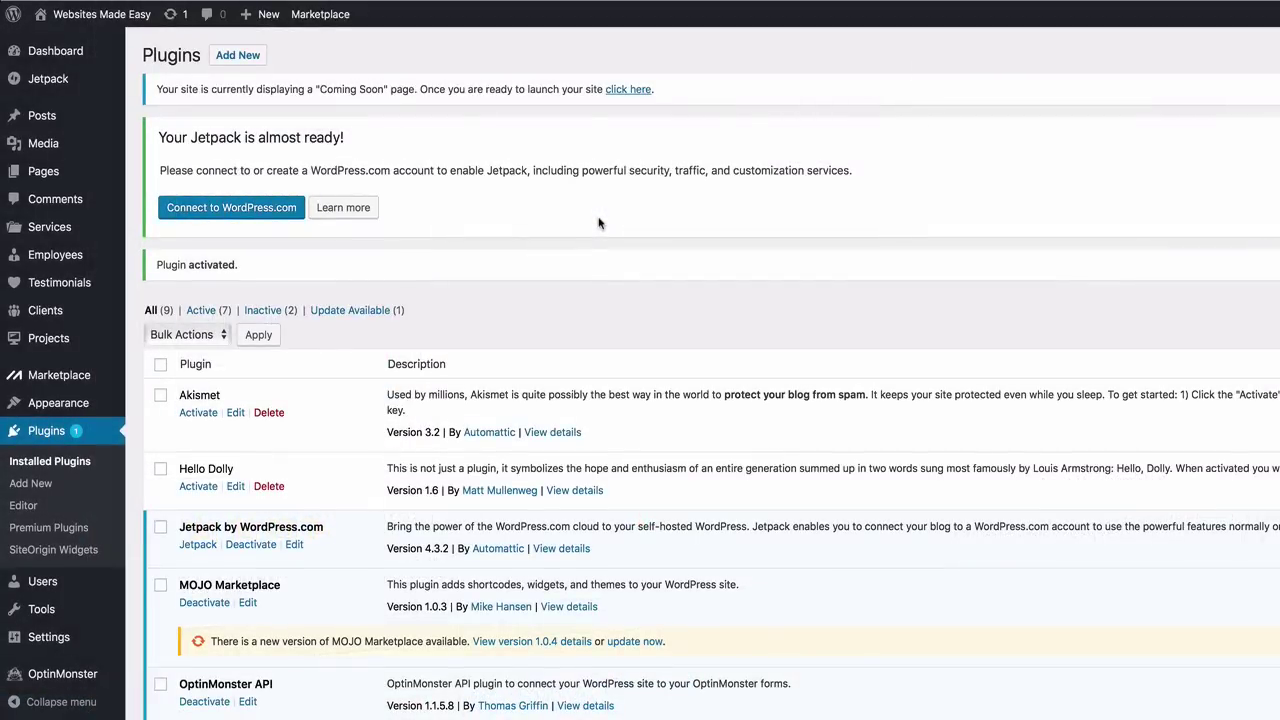
Search 'wp super cache' and install the WP Super Cache plugin
click(54, 487)
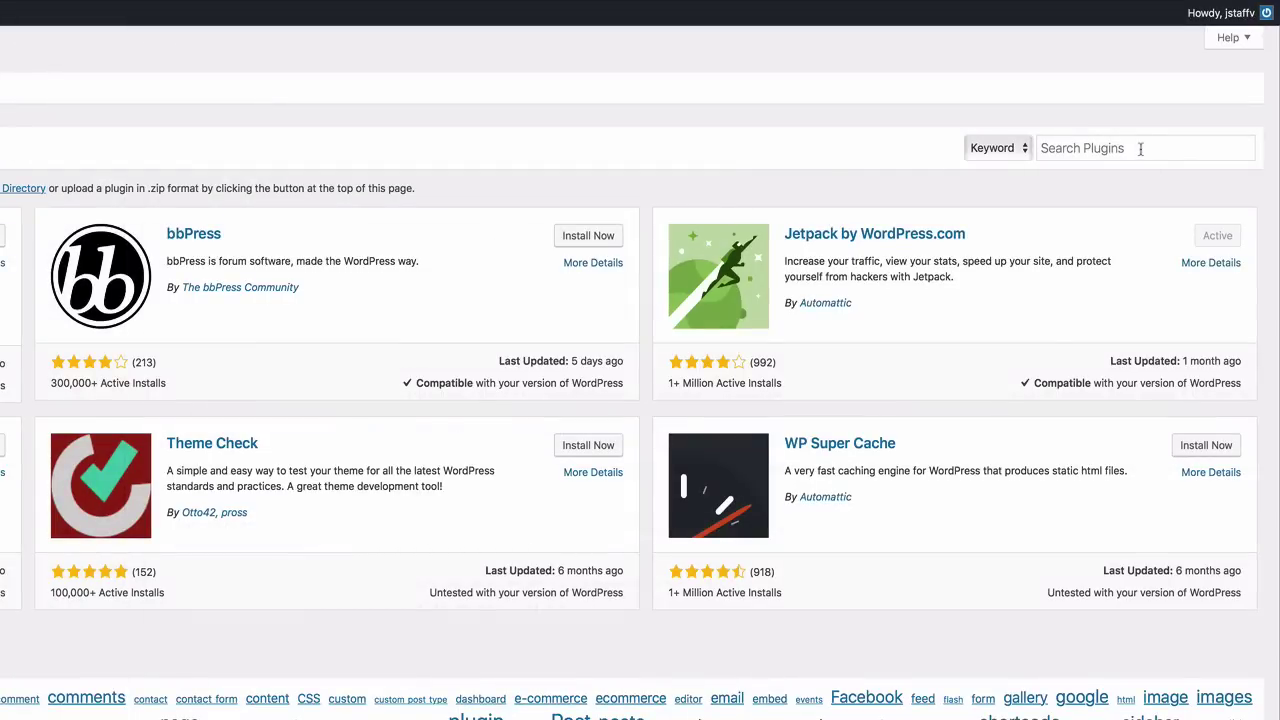
click(1140, 148)
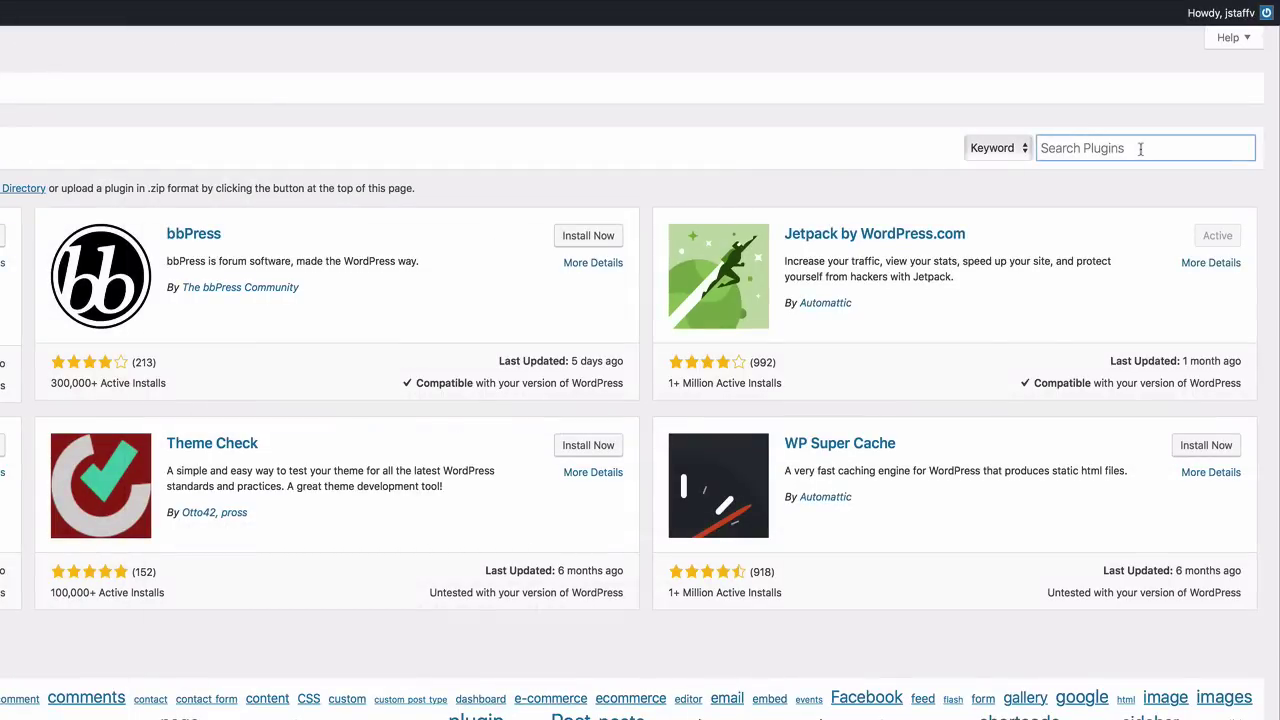
text(wp )
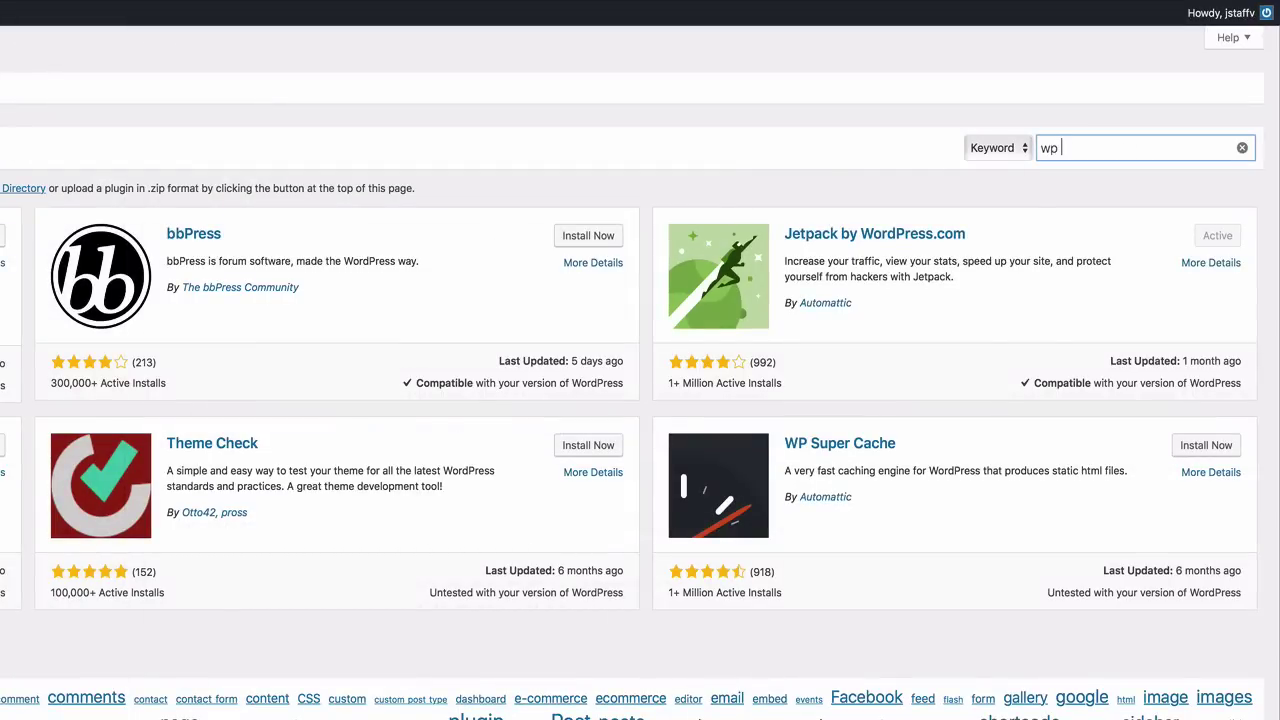
text(super cache)
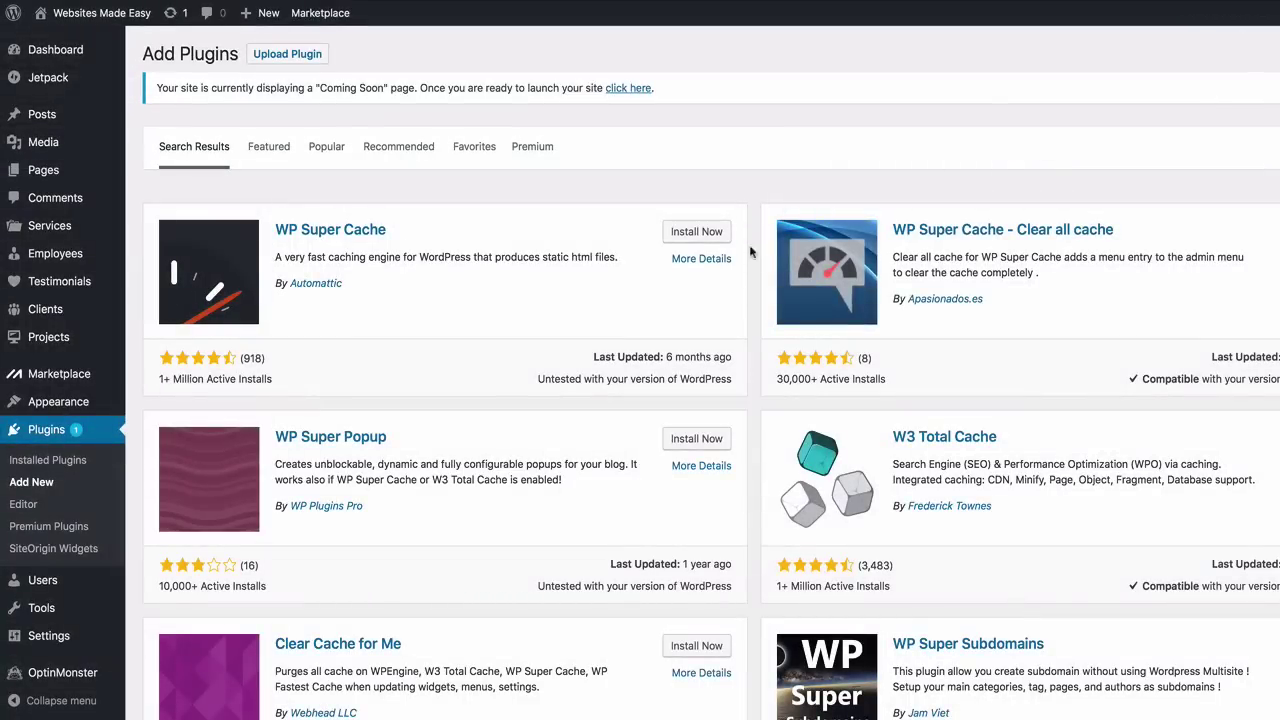
click(696, 237)
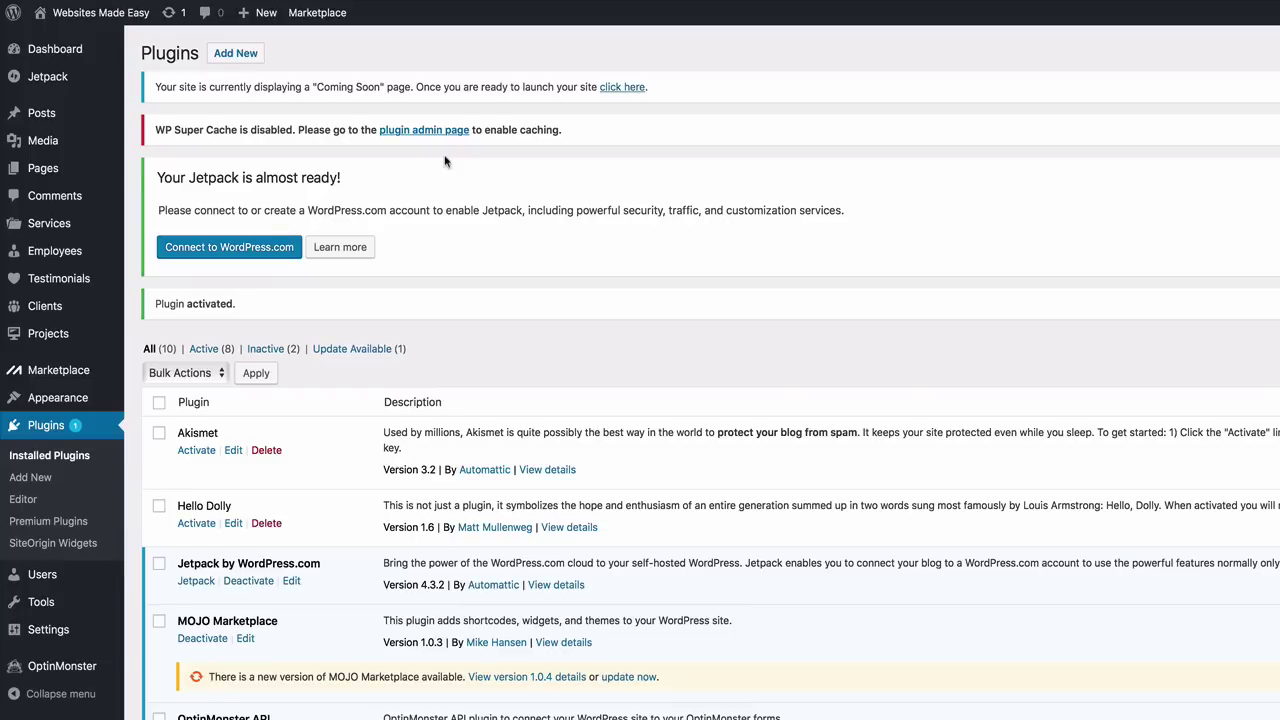
Search 'Black Studio' and install and activate the Black Studio TinyMCE Widget plugin
click(47, 480)
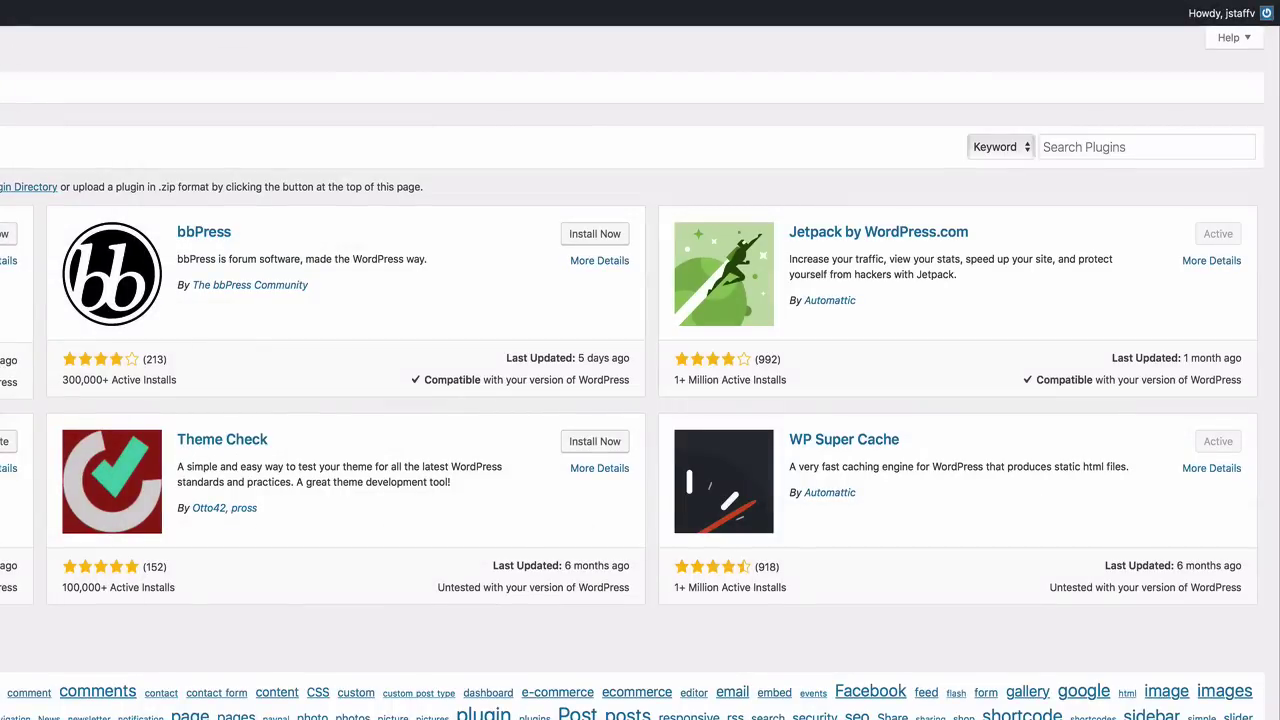
click(1147, 147)
text(Black)
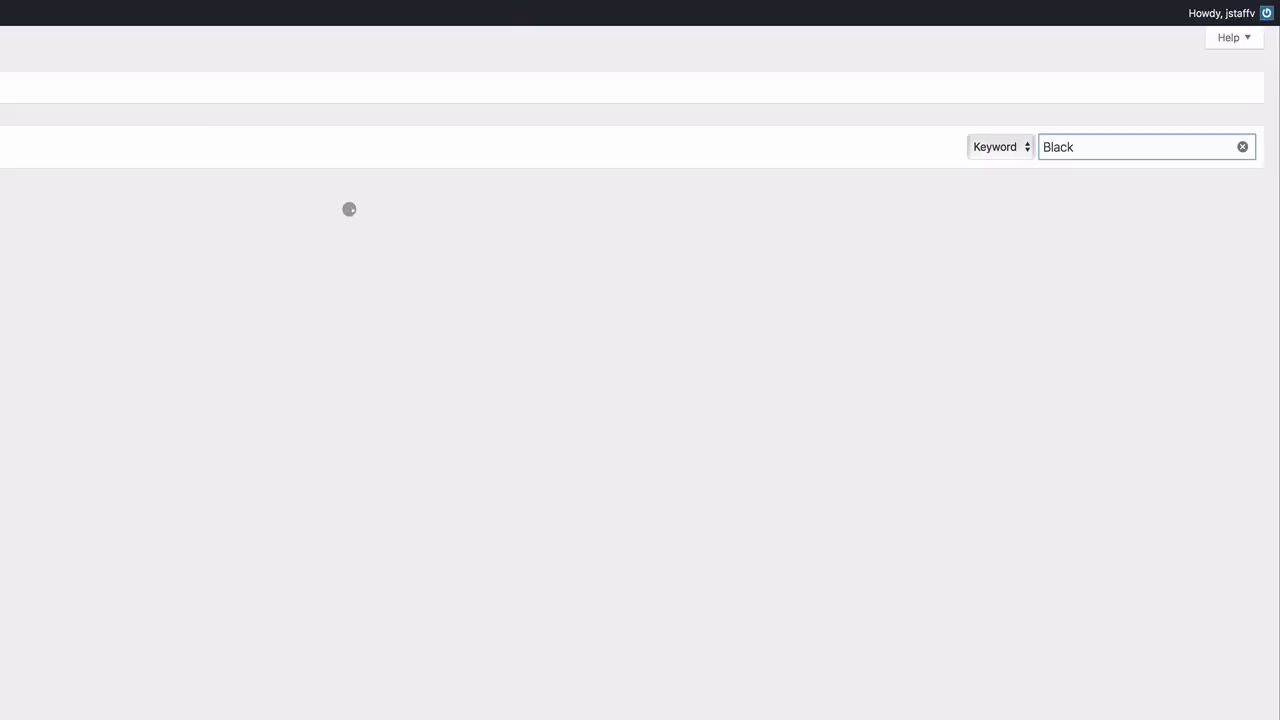
text( Studio)
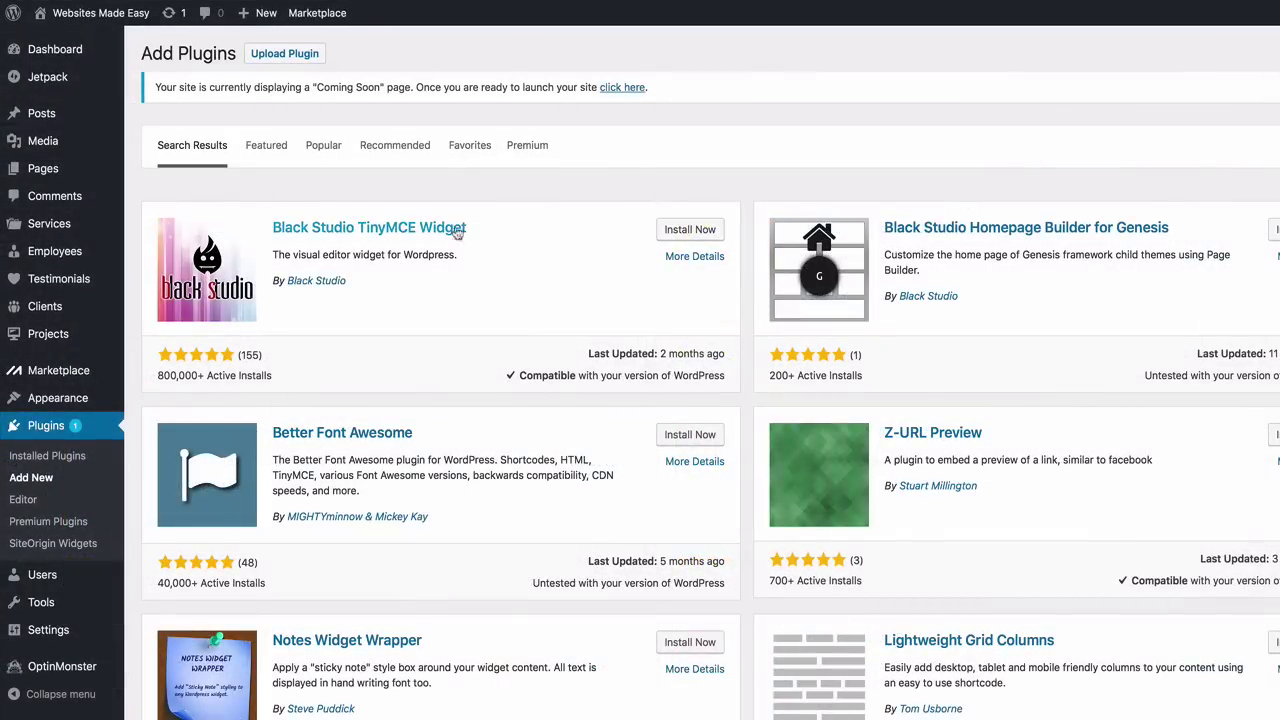
click(674, 233)
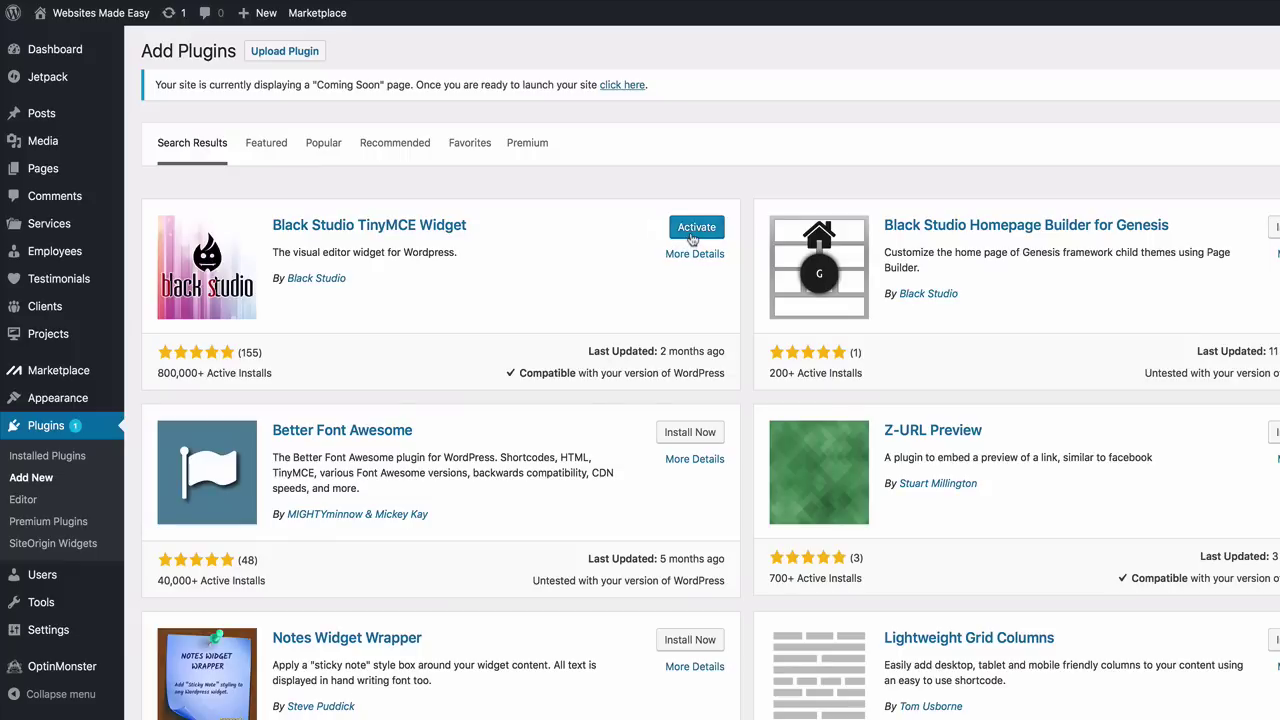
click(691, 238)
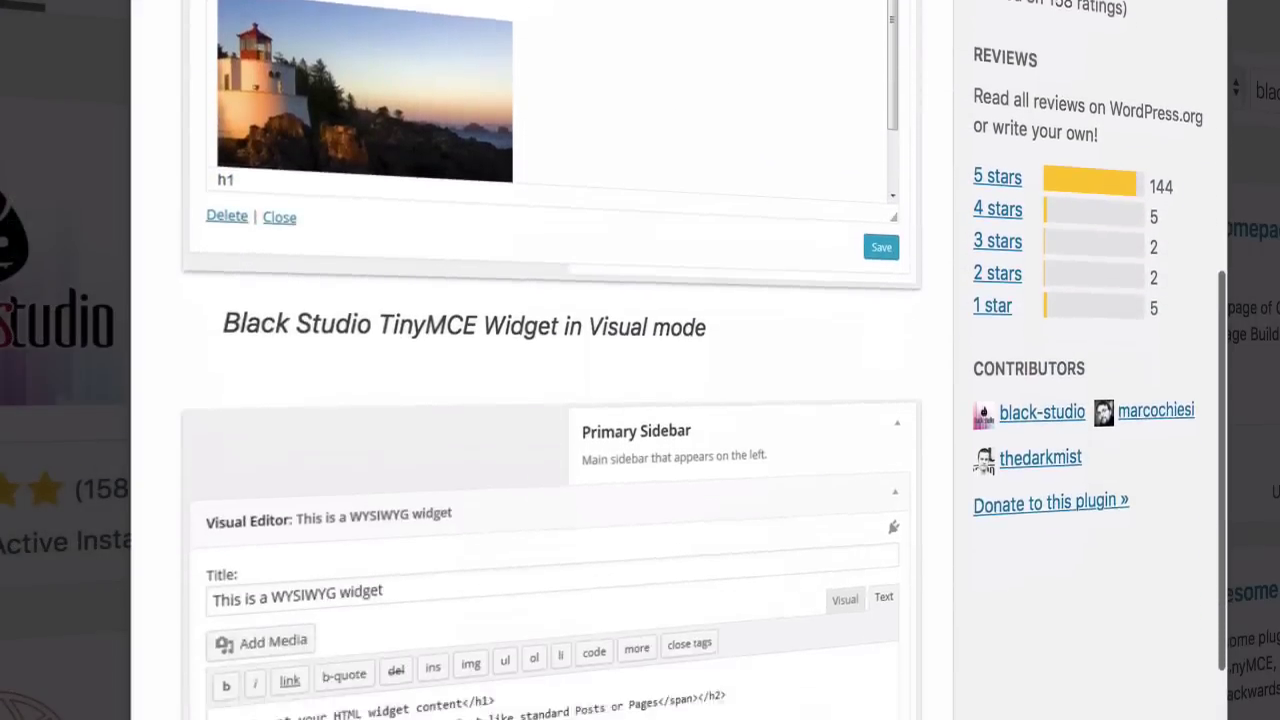
scroll(550, 400, down, 7)
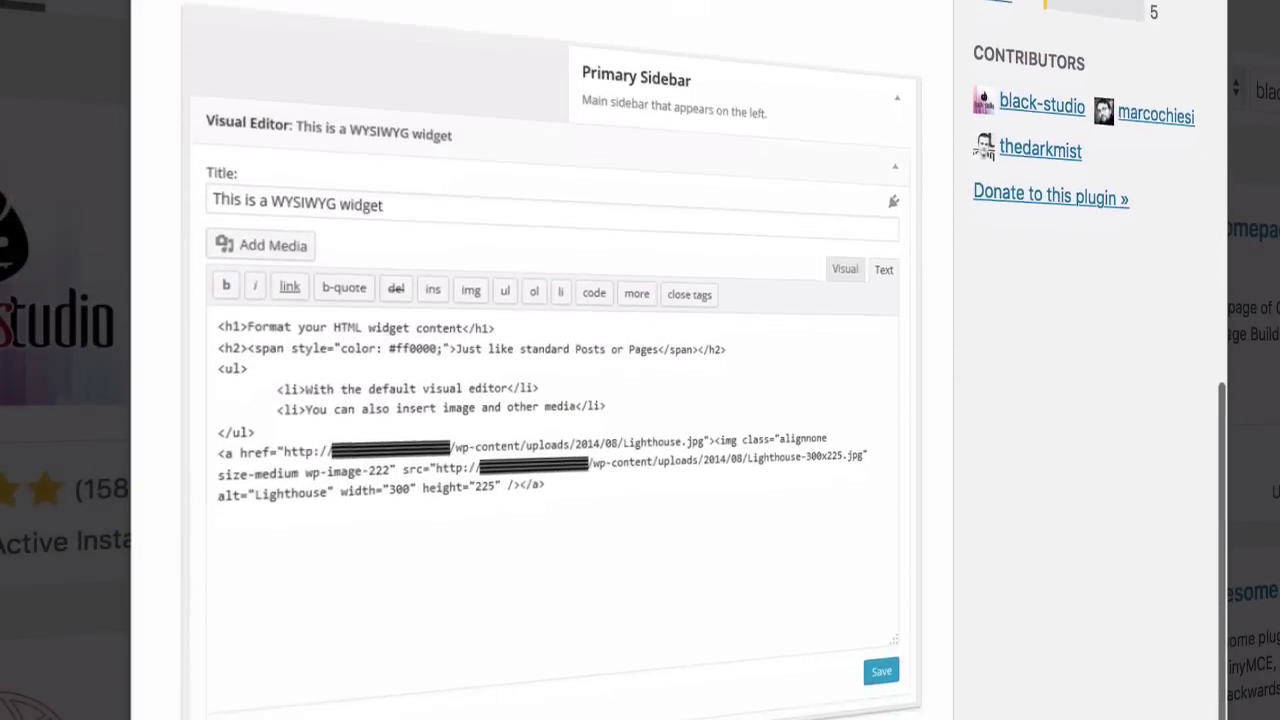
scroll(550, 400, down, 12)
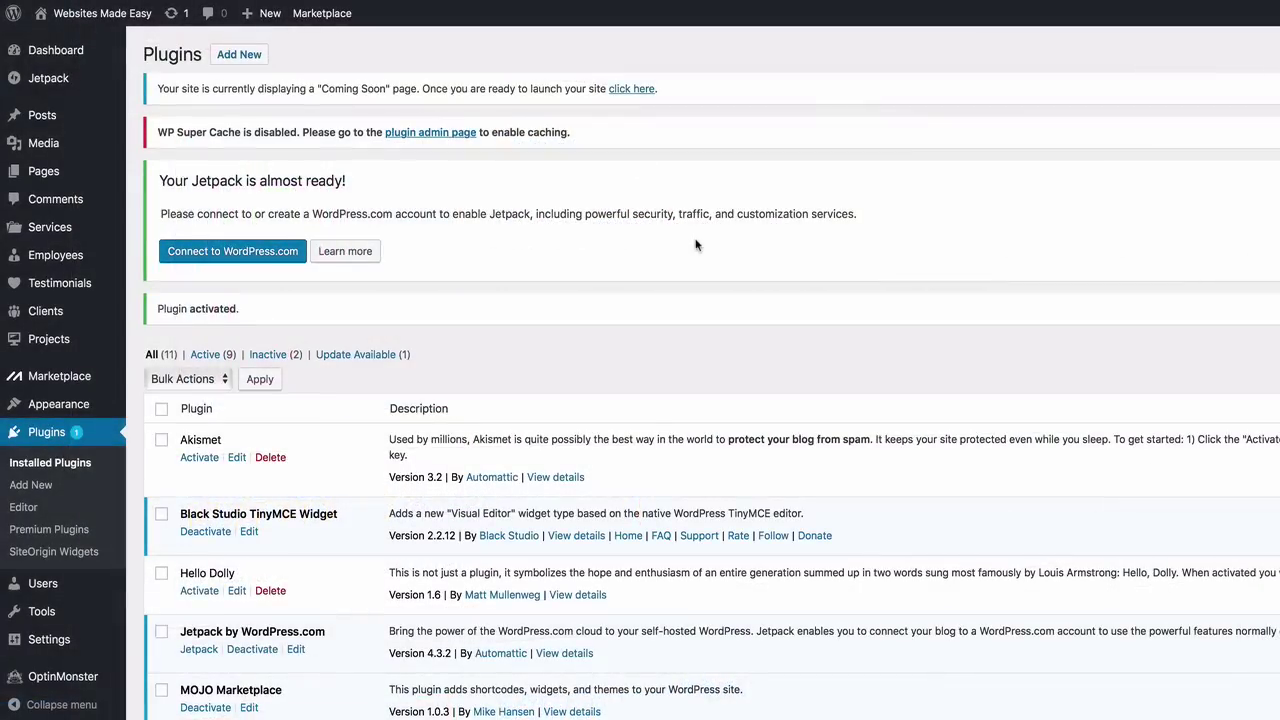
Search the plugin directory for 'Yoast SEO', then install and activate it
click(31, 485)
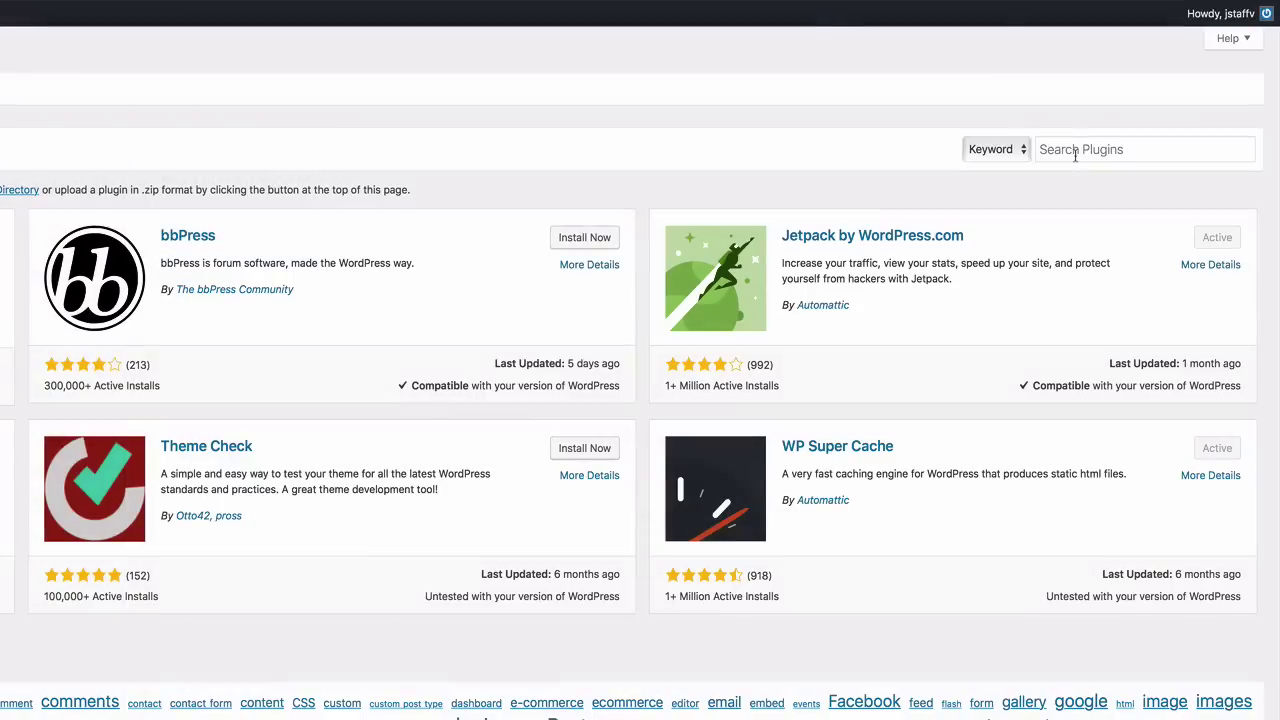
click(1075, 154)
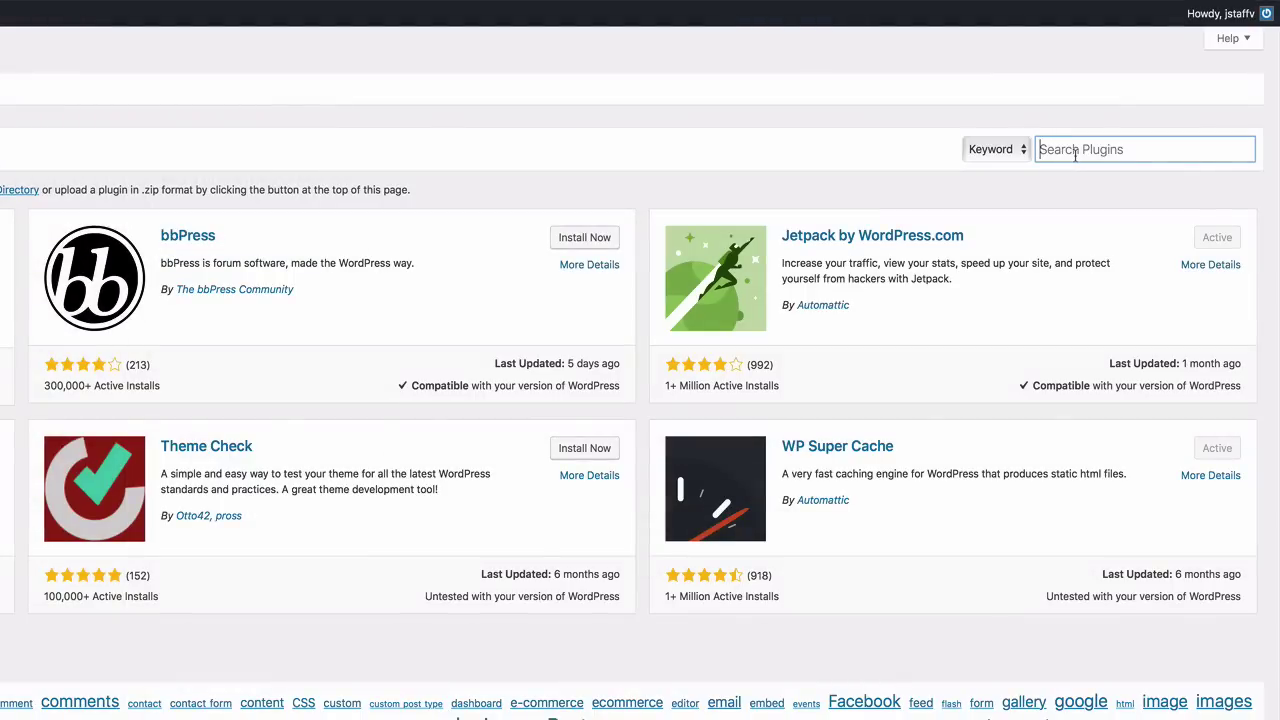
text(Yoast )
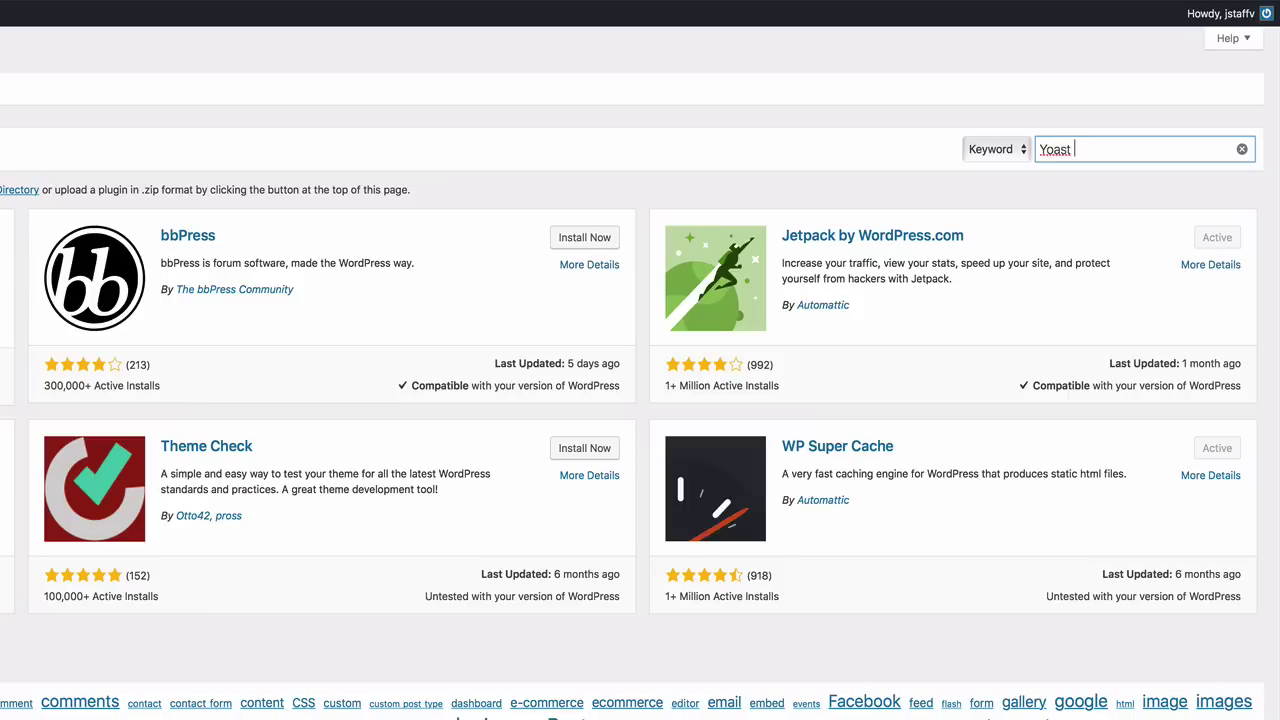
text(SEO)
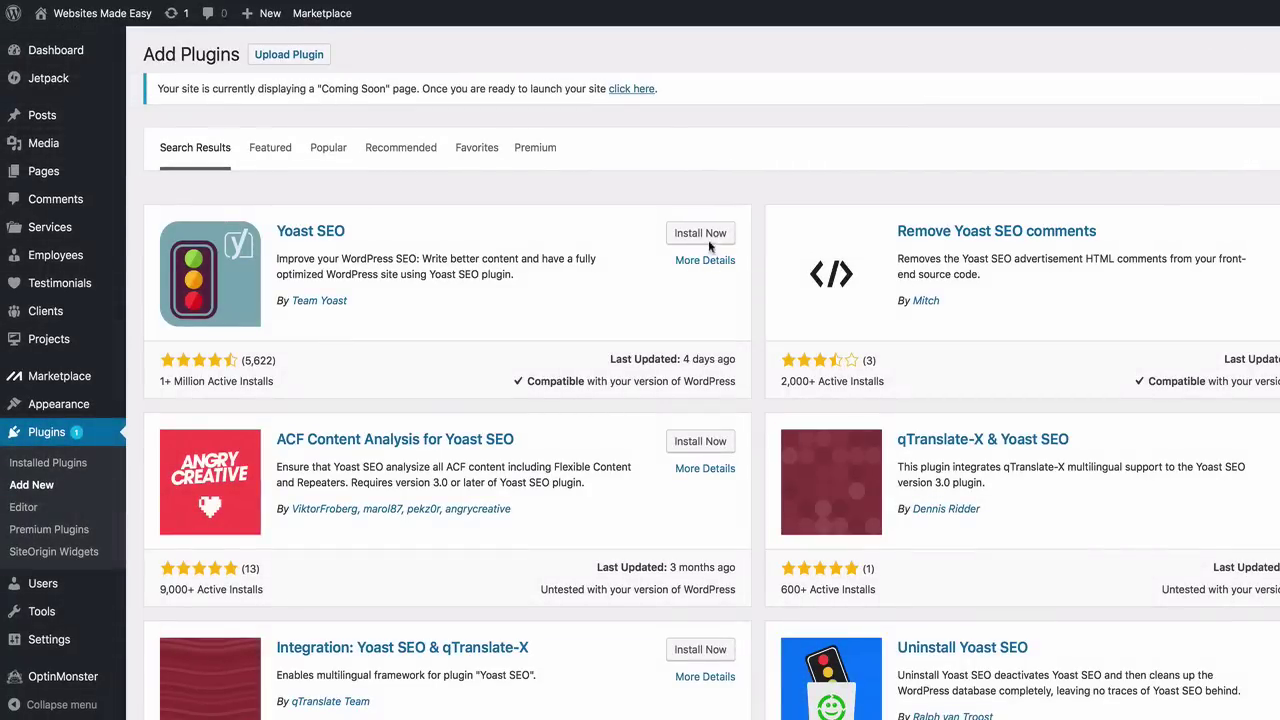
click(708, 235)
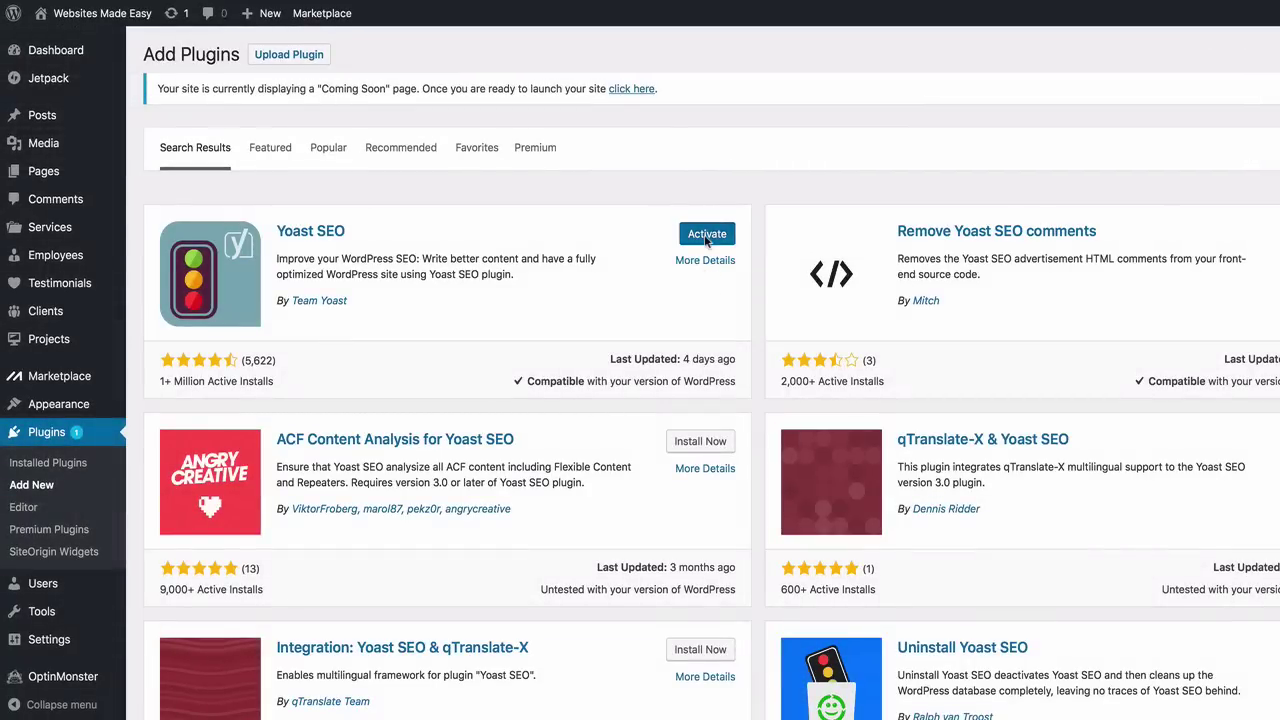
click(706, 236)
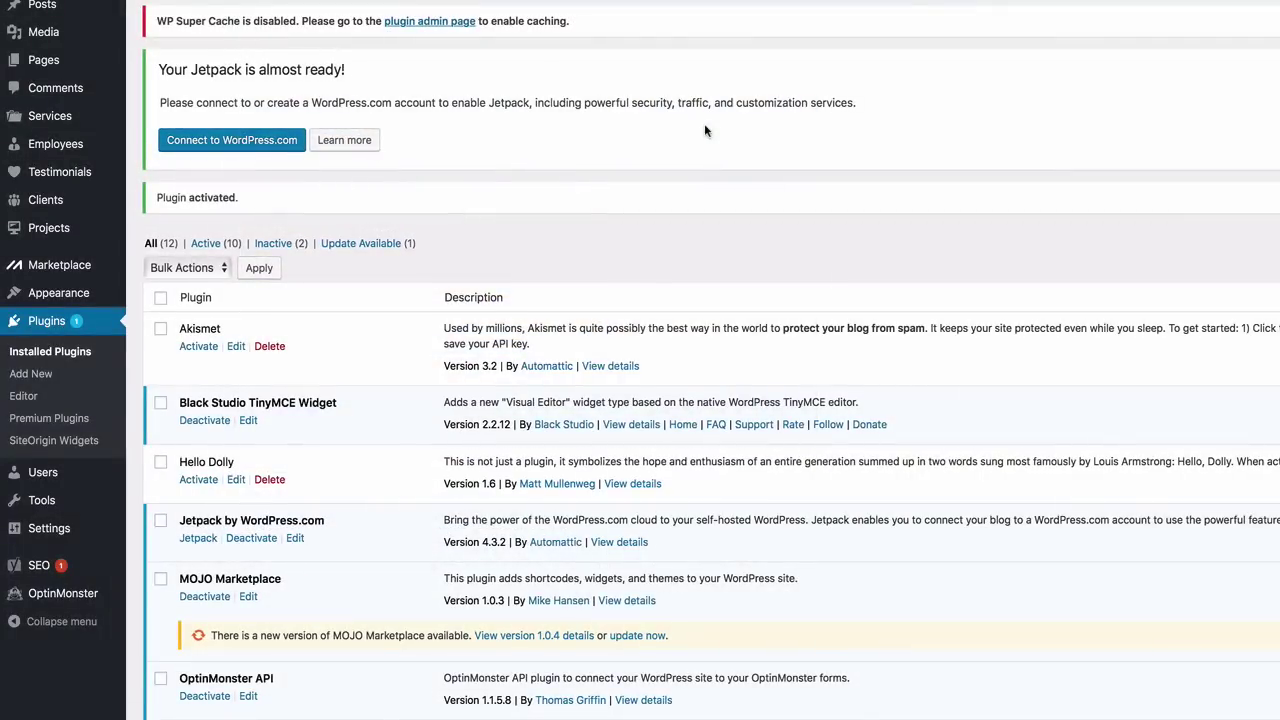
Open the SEO Dashboard and launch the Yoast configuration wizard from its notification link
mouse_move(45, 573)
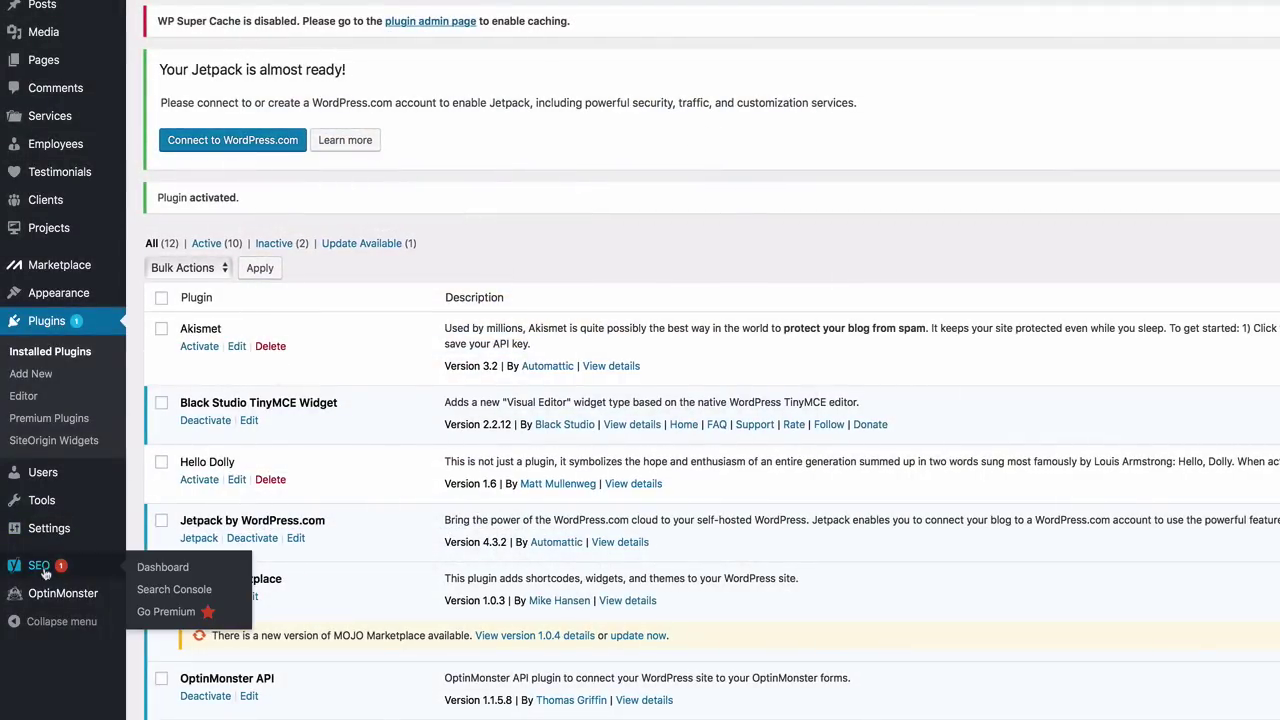
click(157, 568)
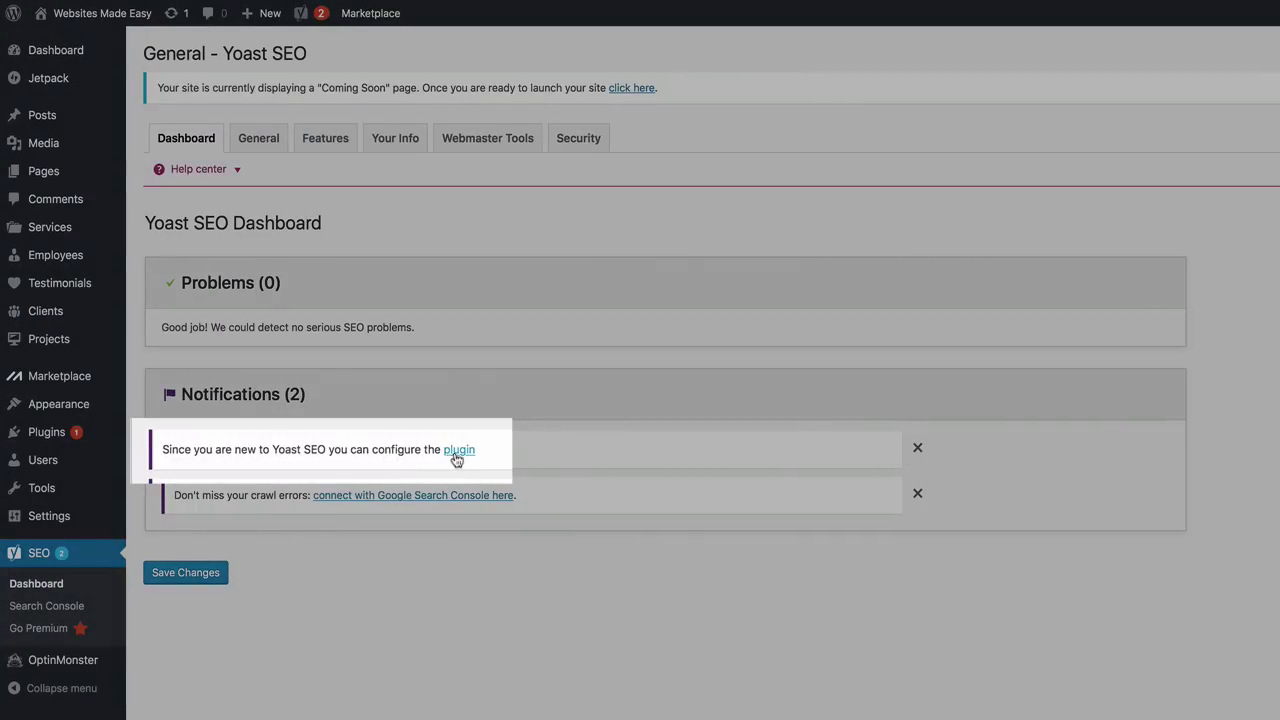
click(457, 450)
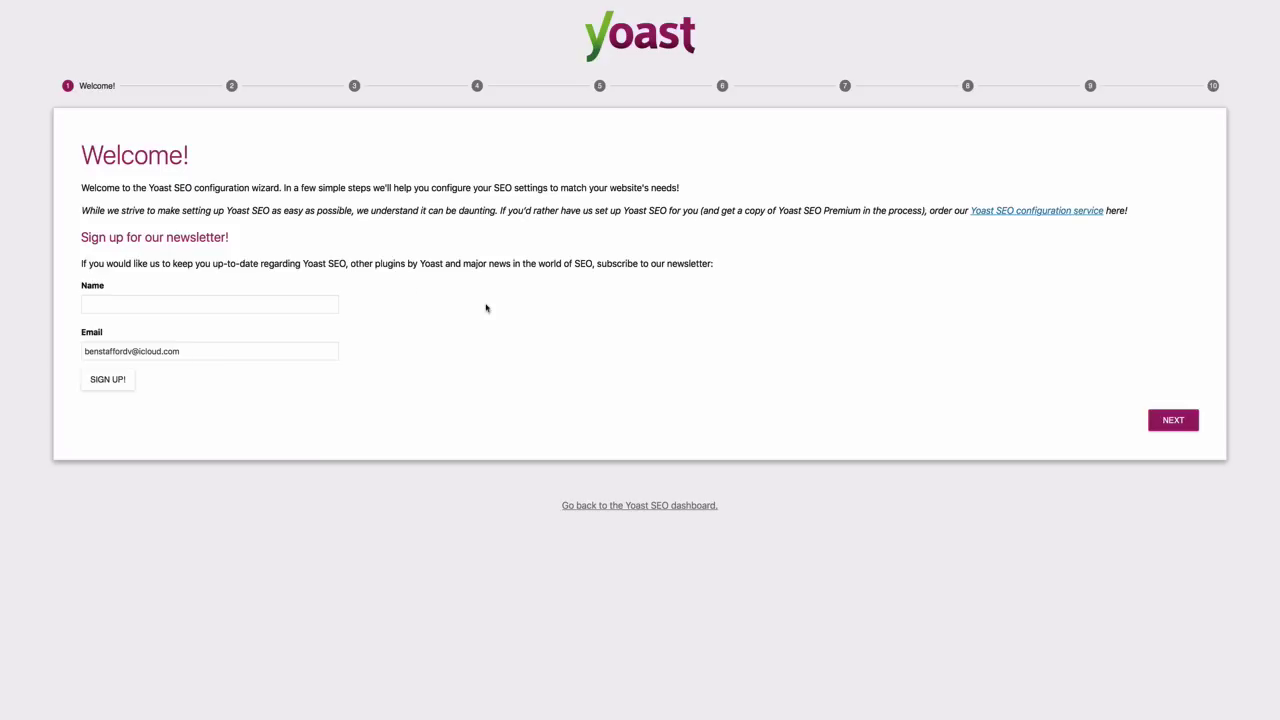
Pass the Environment step and set the site as a company named 'Websites Made Easy'
click(1162, 421)
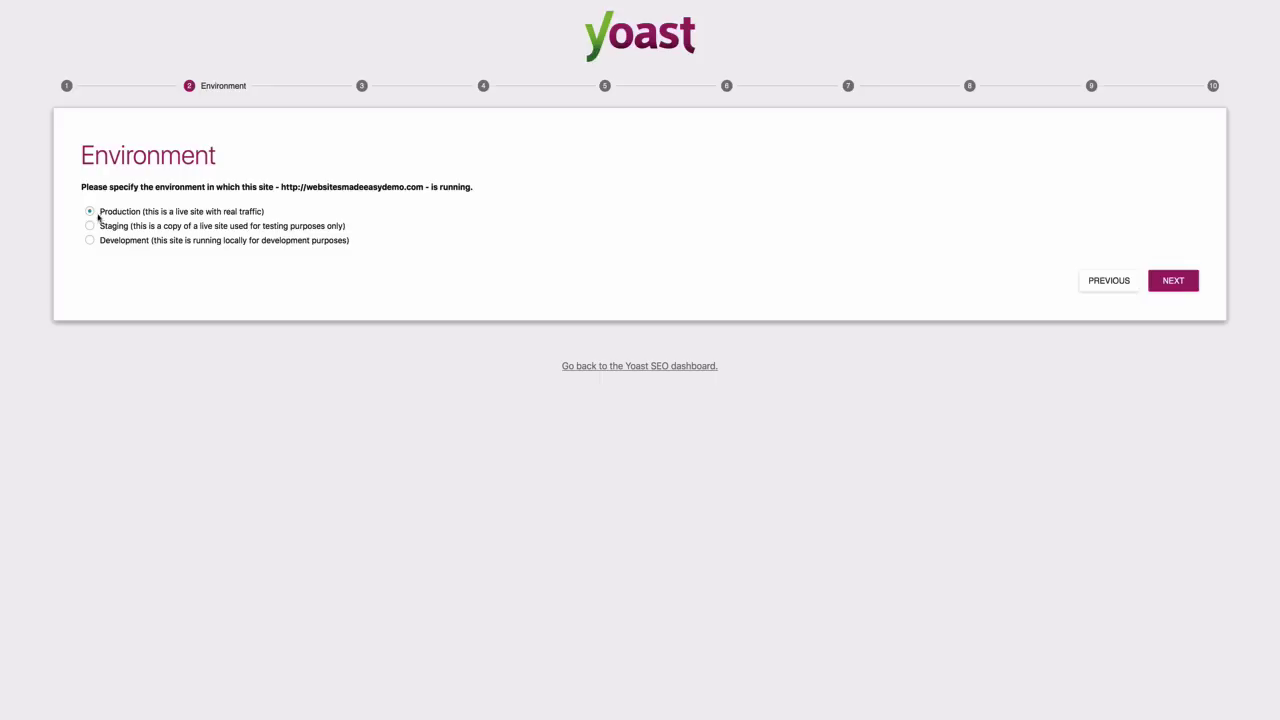
click(1173, 280)
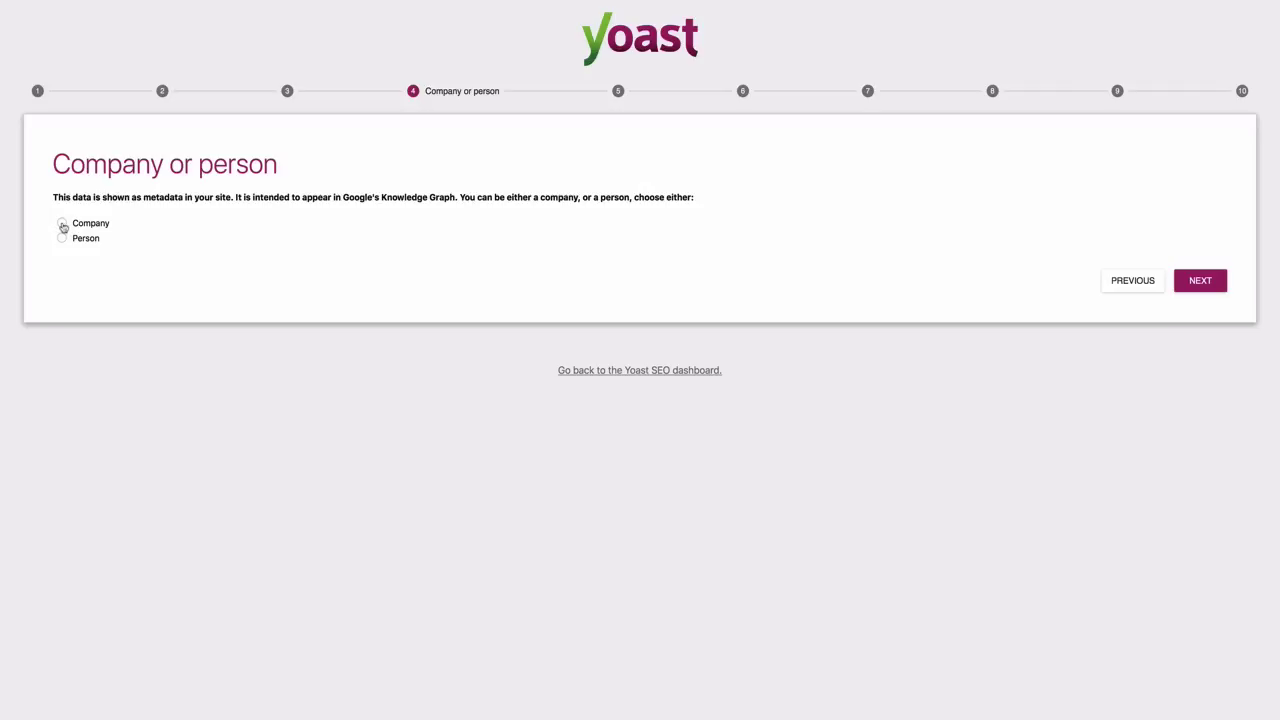
click(62, 224)
click(108, 285)
text(Websites Made Easy)
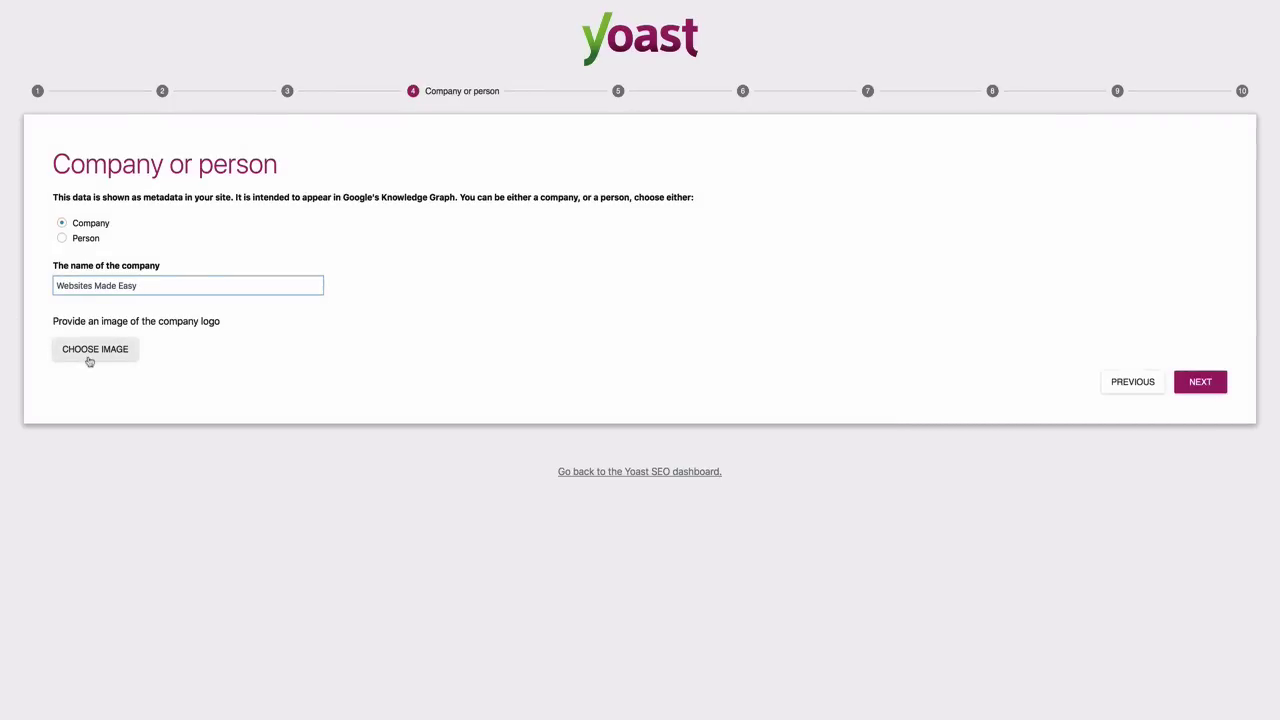
click(410, 357)
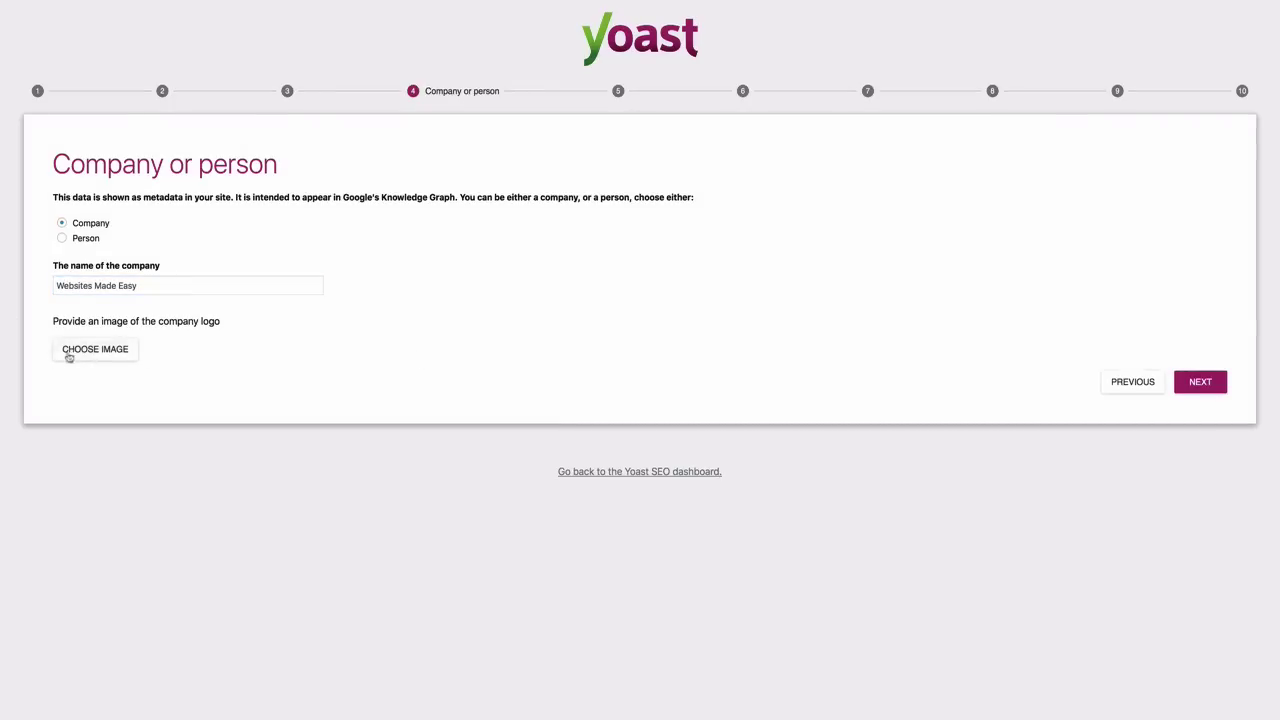
Set WME-Logo-White as the company logo, then skip social profiles, authors and Search Console
click(112, 350)
click(238, 152)
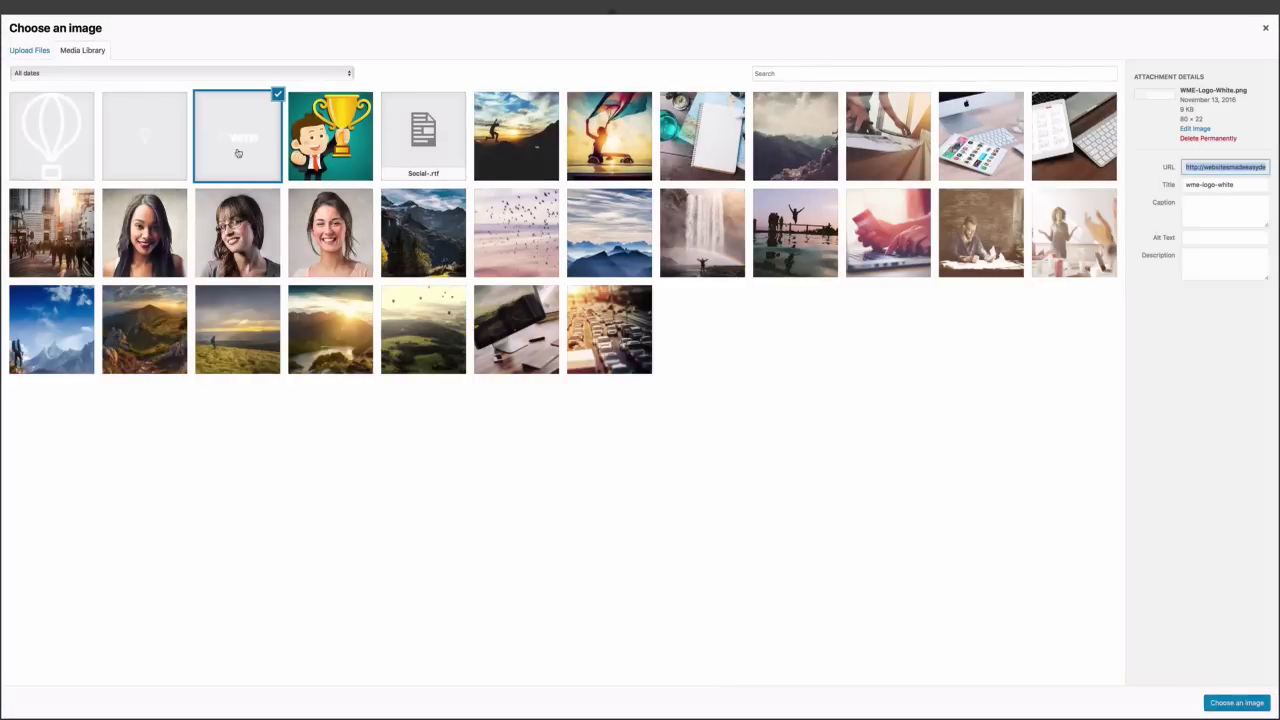
click(1236, 702)
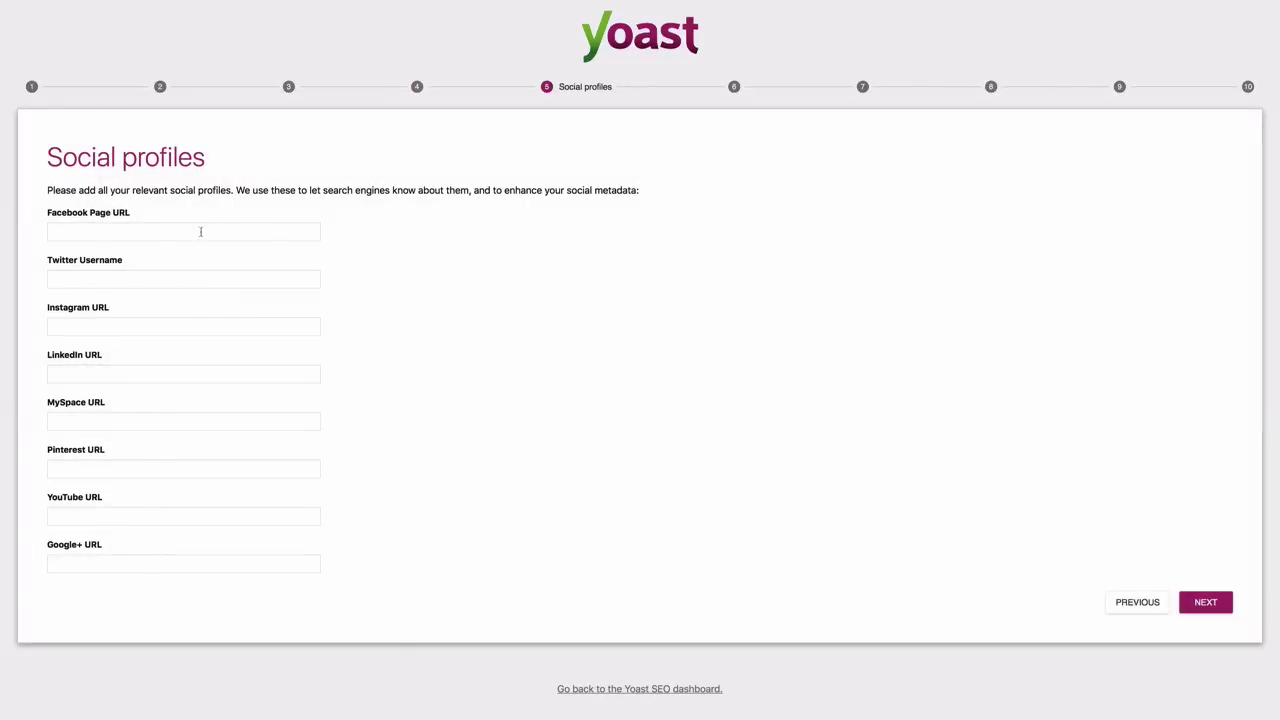
click(1206, 603)
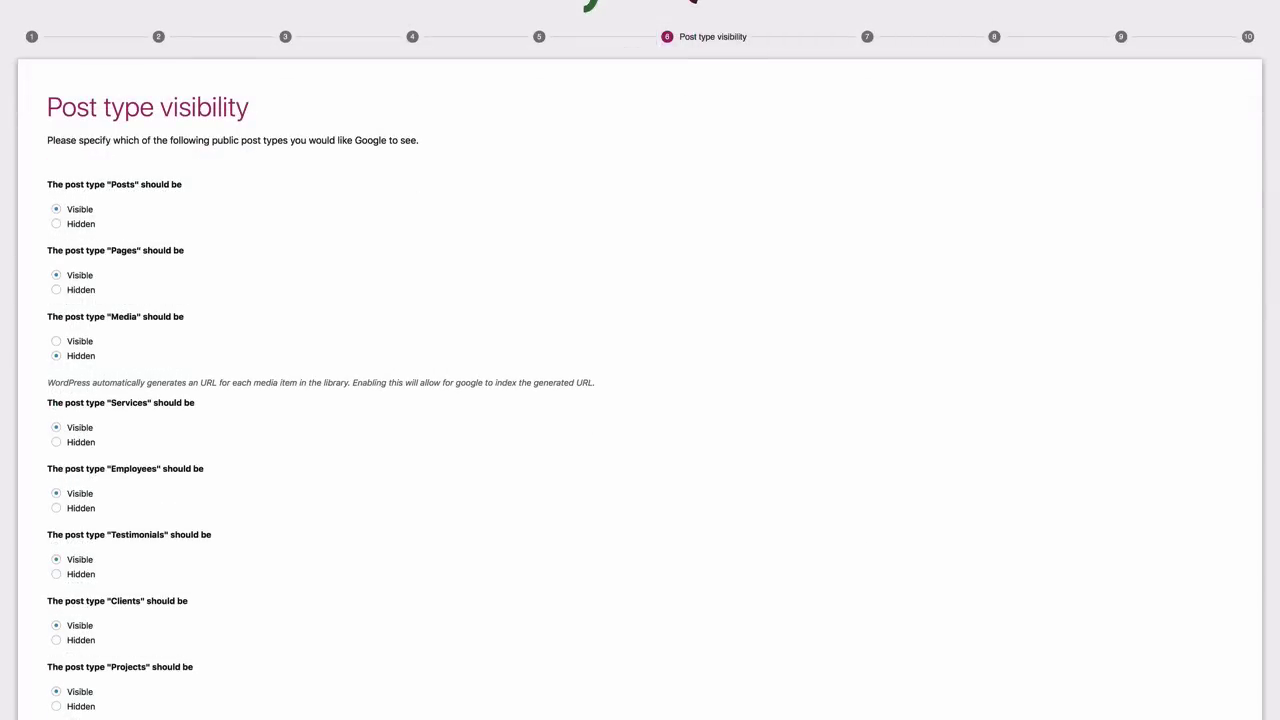
scroll(640, 360, down, 2)
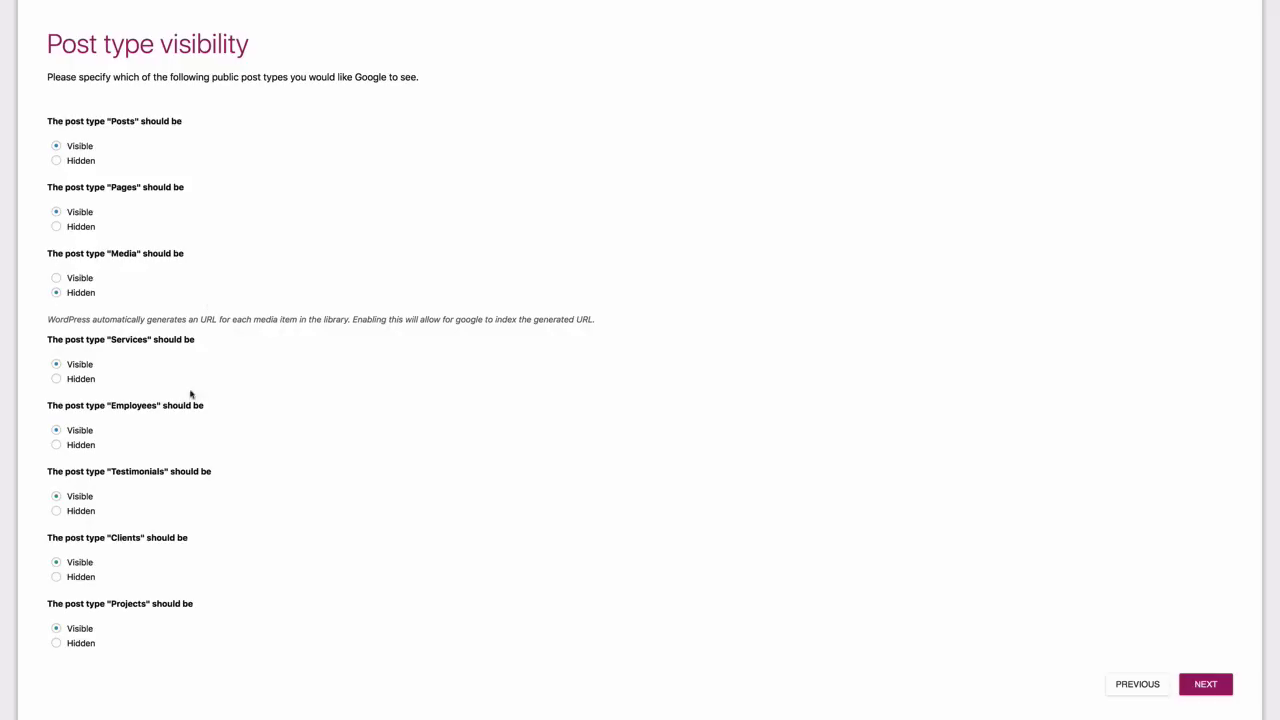
scroll(175, 437, up, 1)
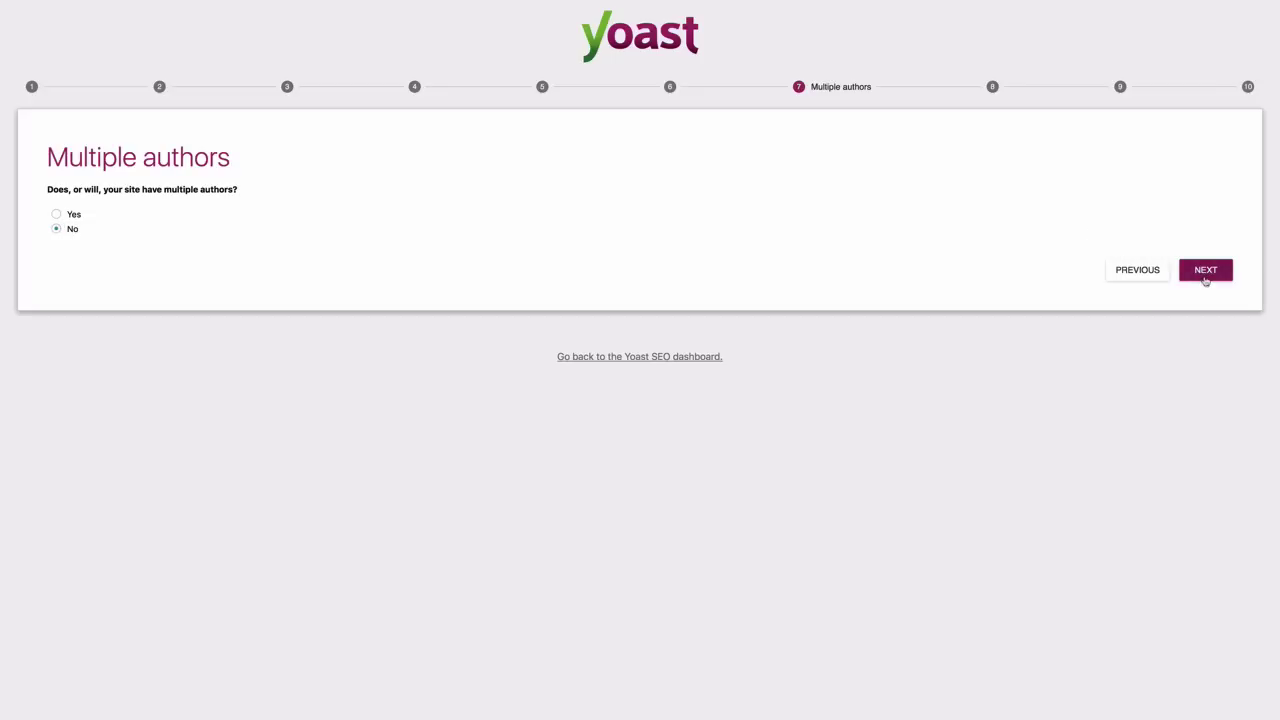
click(1206, 277)
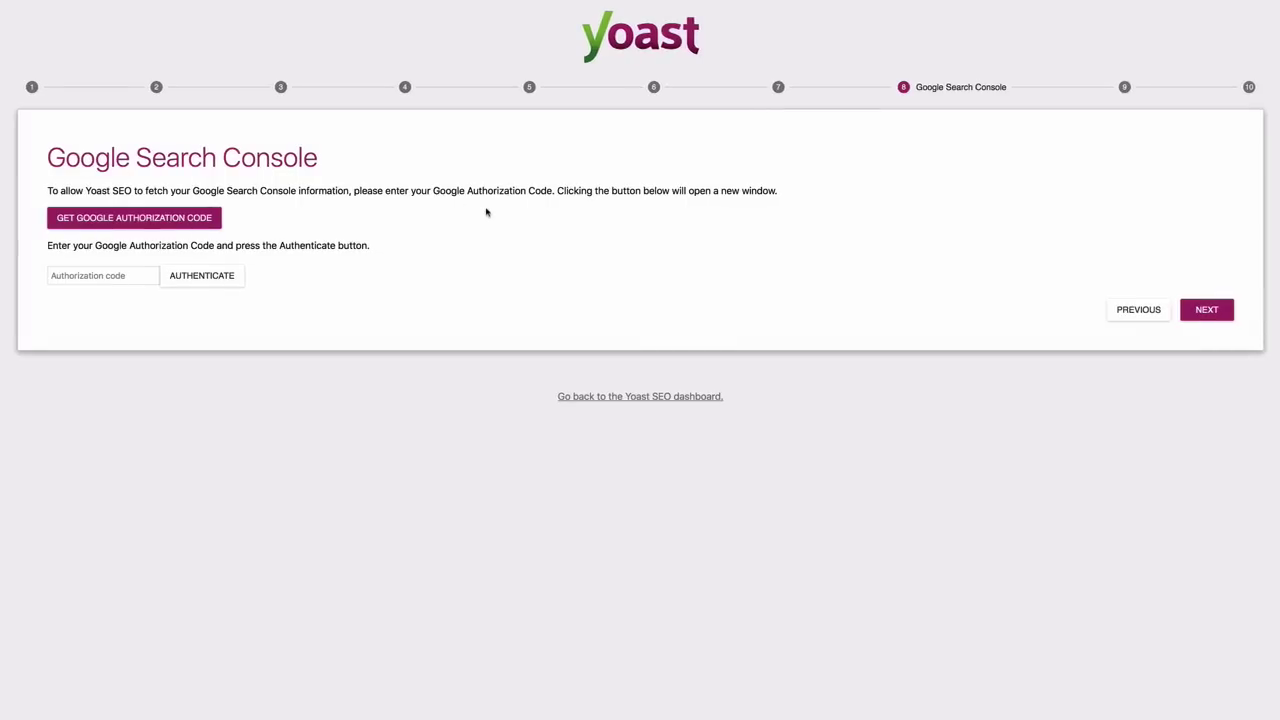
click(136, 226)
click(1208, 316)
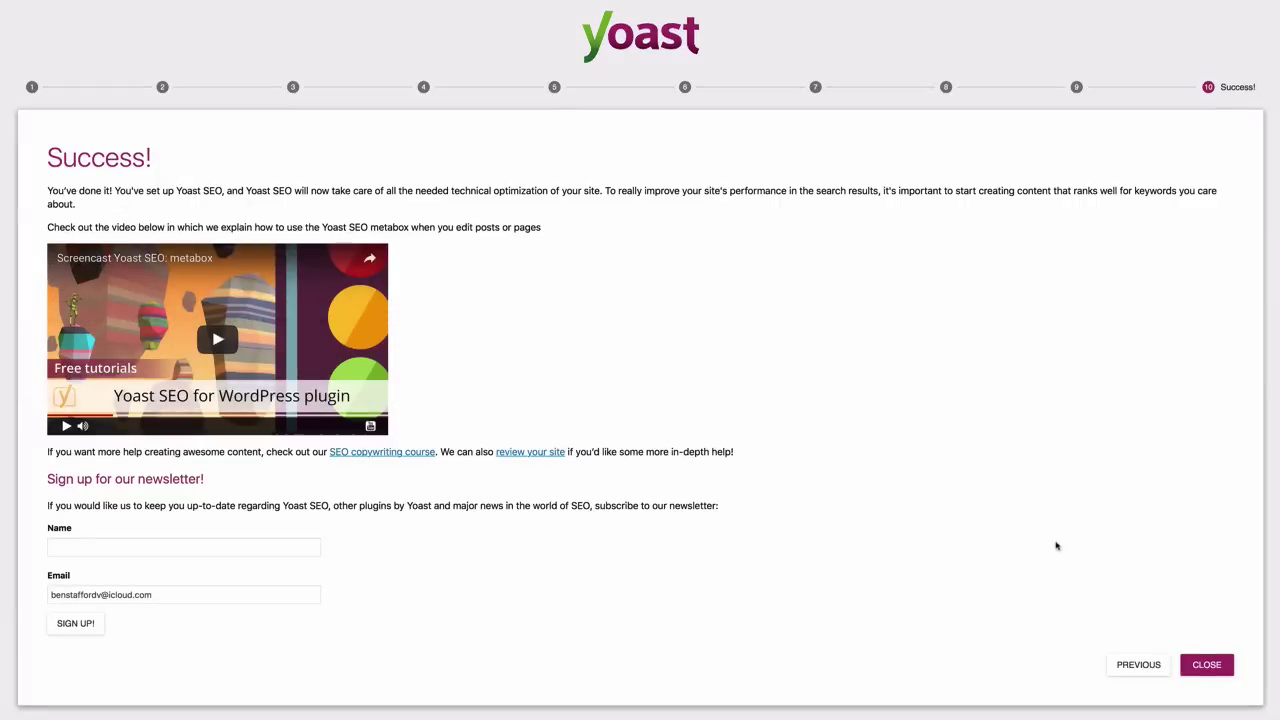
Close the Yoast wizard, then search plugins for 'sumome' and install SumoMe
click(1221, 667)
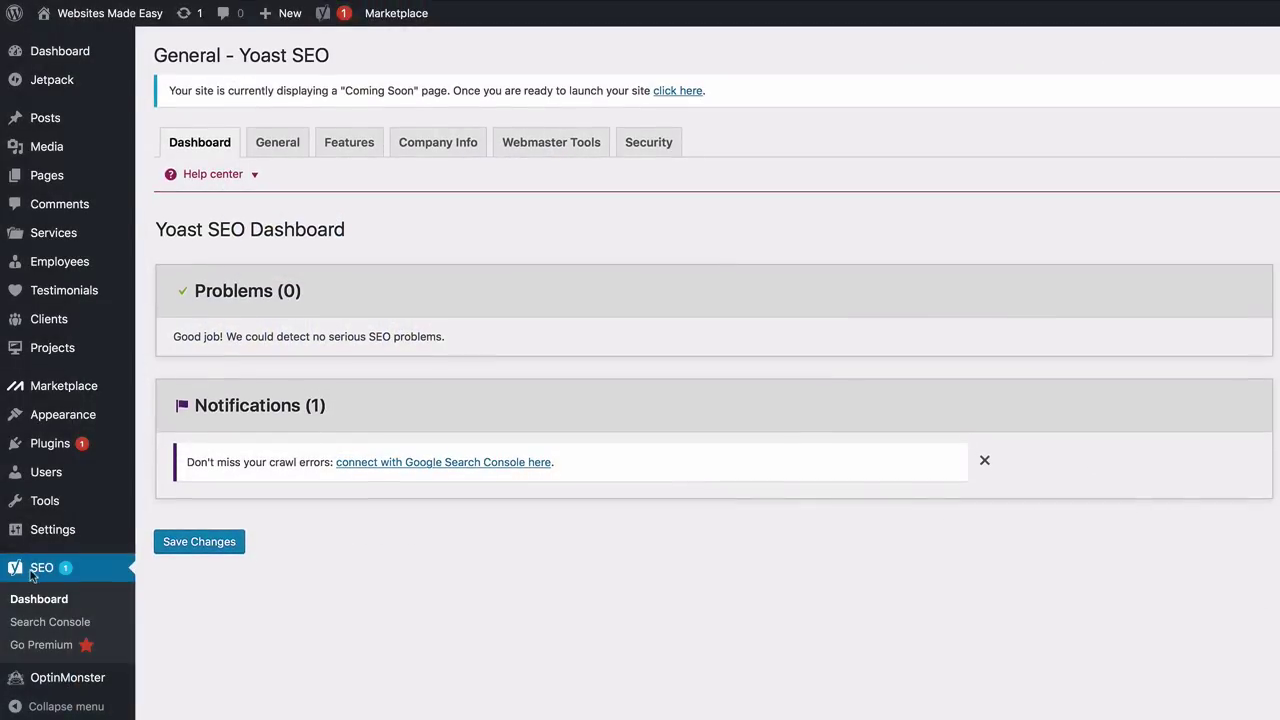
mouse_move(50, 455)
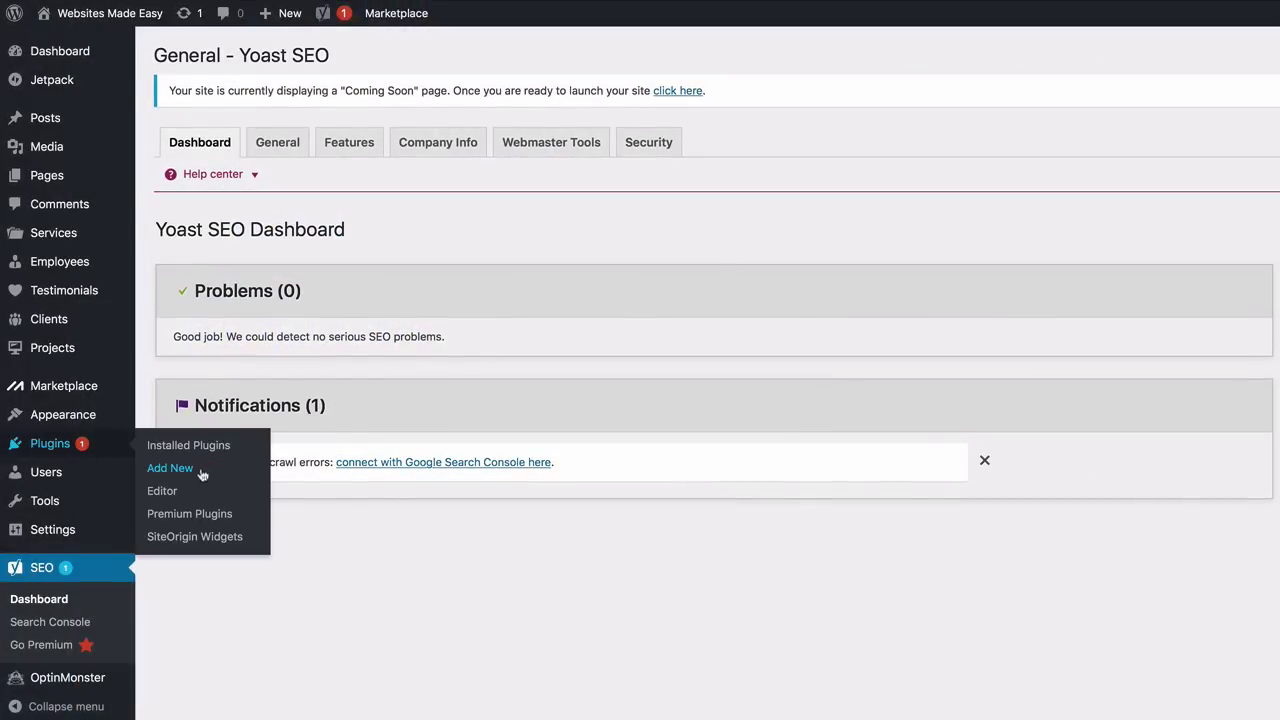
click(170, 468)
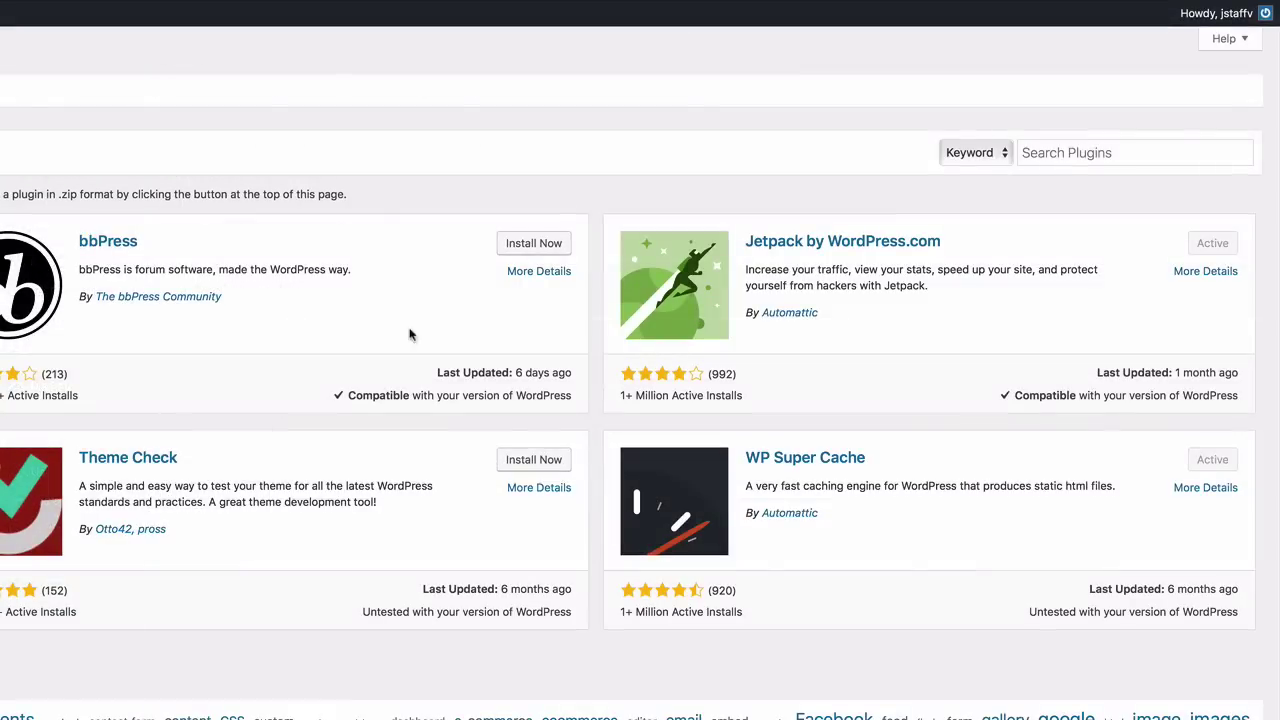
click(1077, 160)
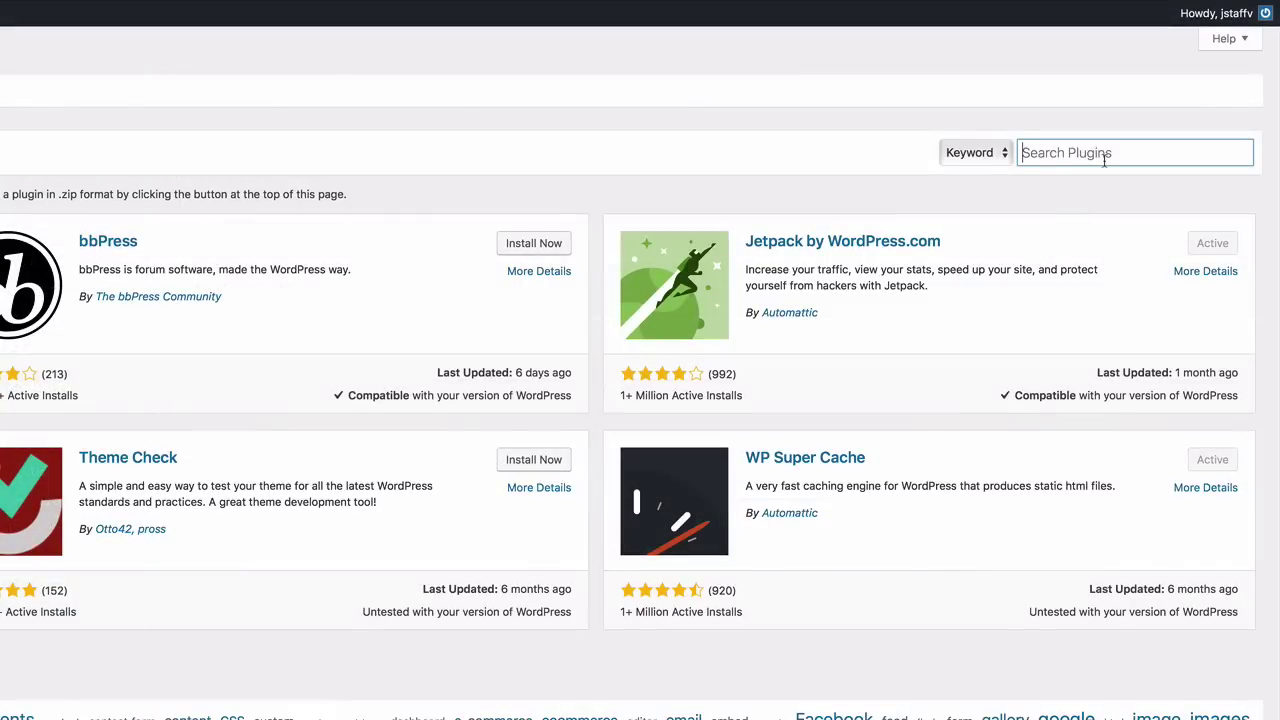
text(sumo)
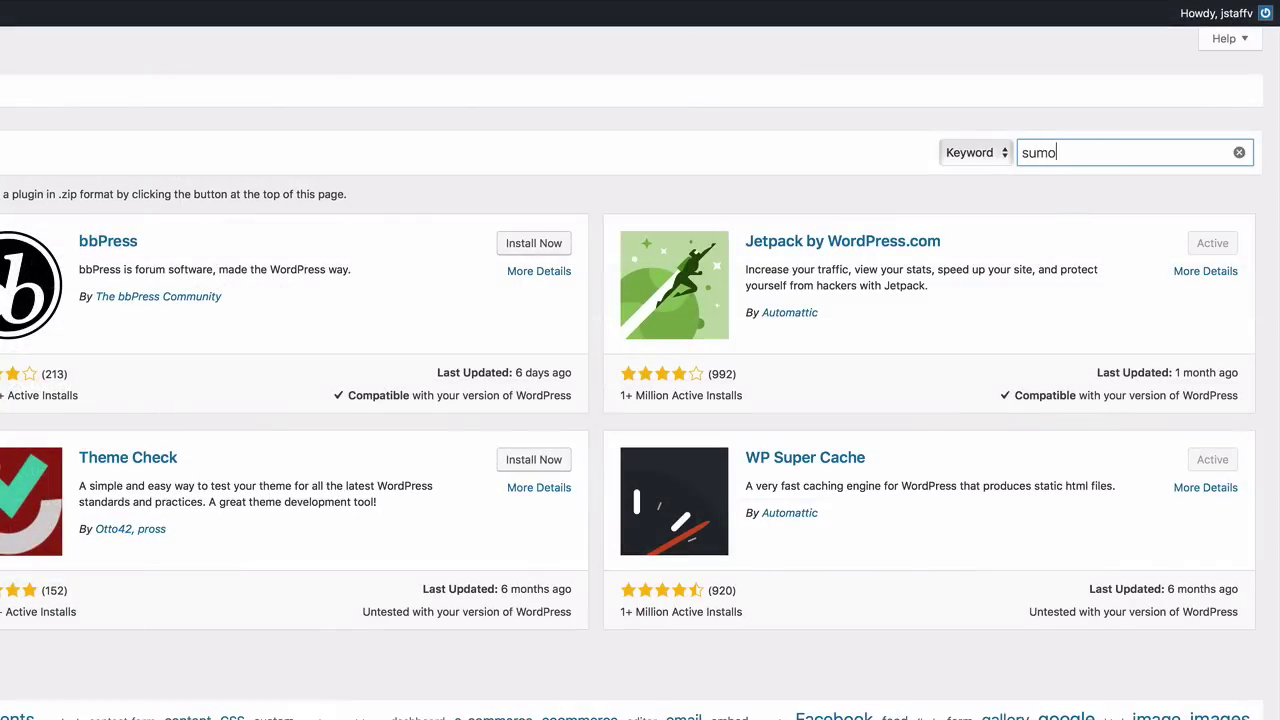
text(me)
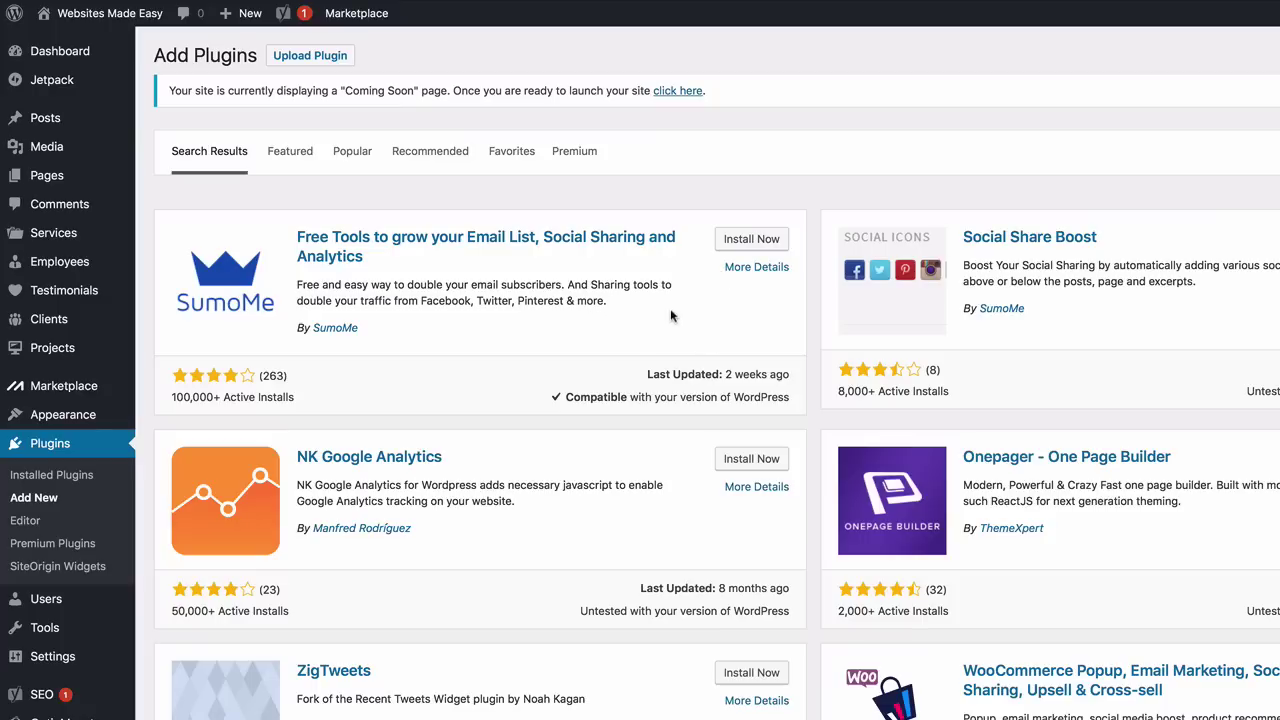
click(748, 243)
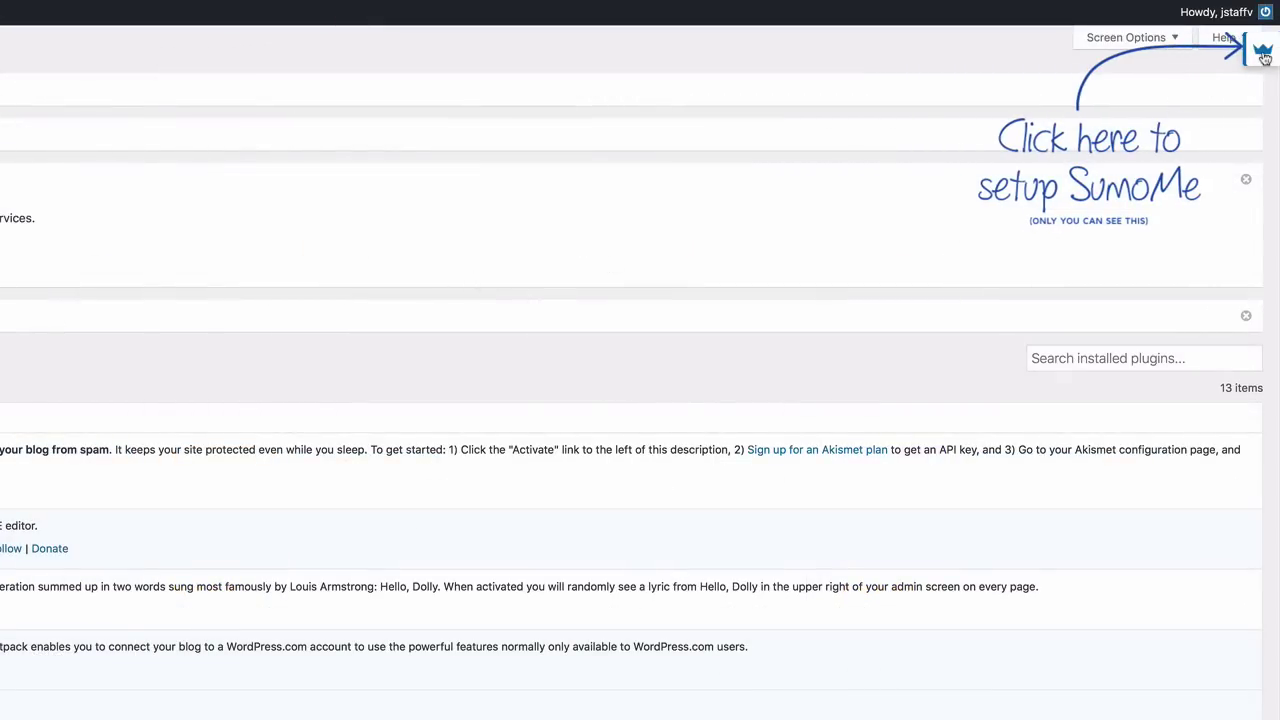
Create a SumoMe account from the crown panel by entering a password and signing up
click(1263, 57)
click(616, 431)
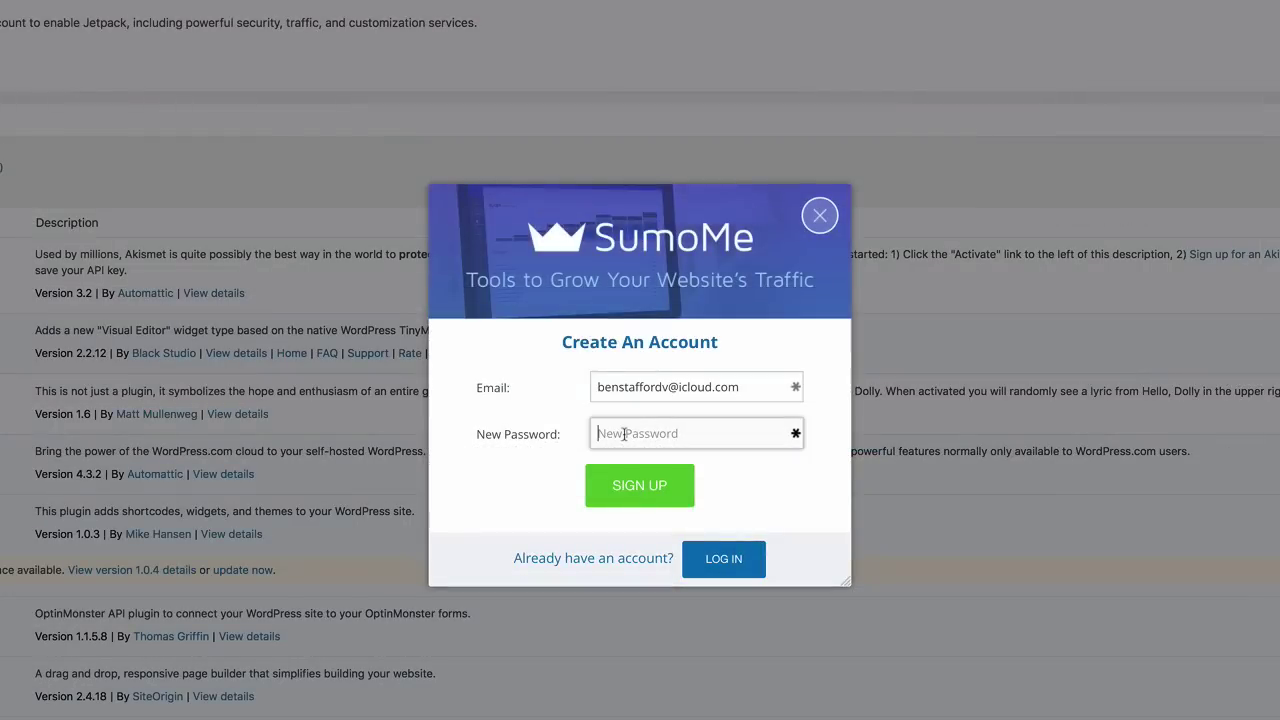
click(627, 392)
text(•••••••)
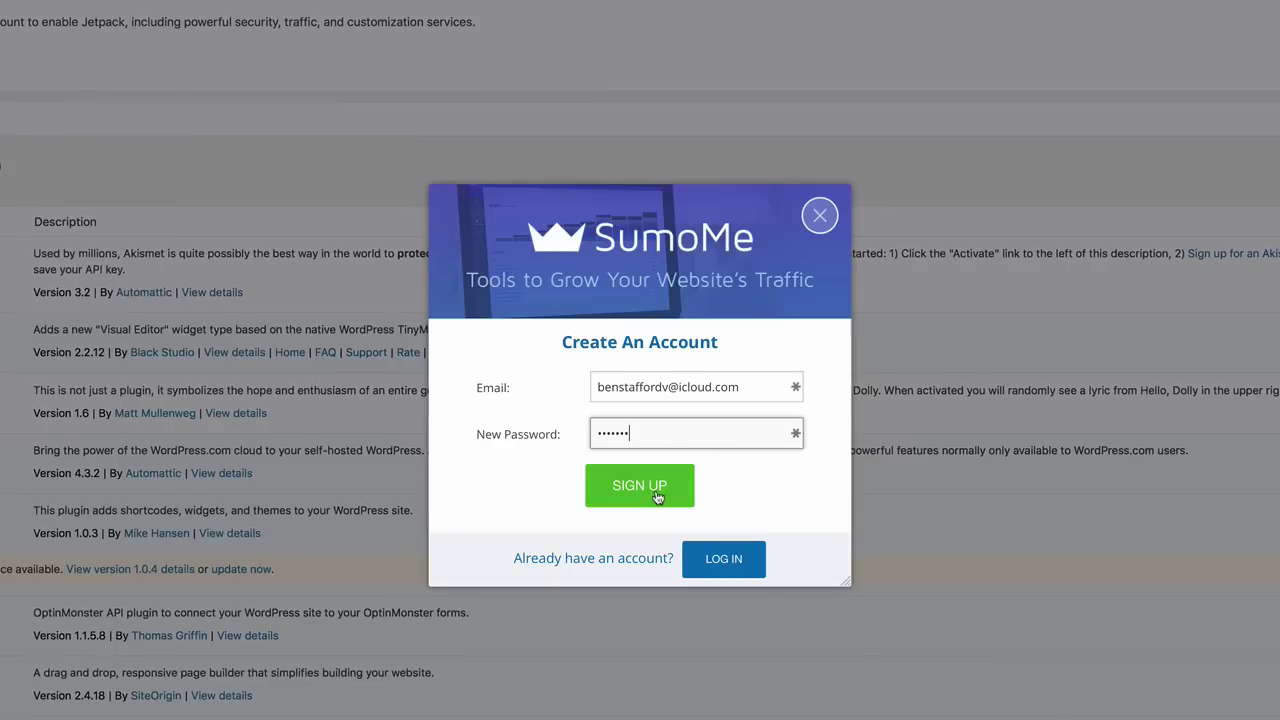
click(658, 497)
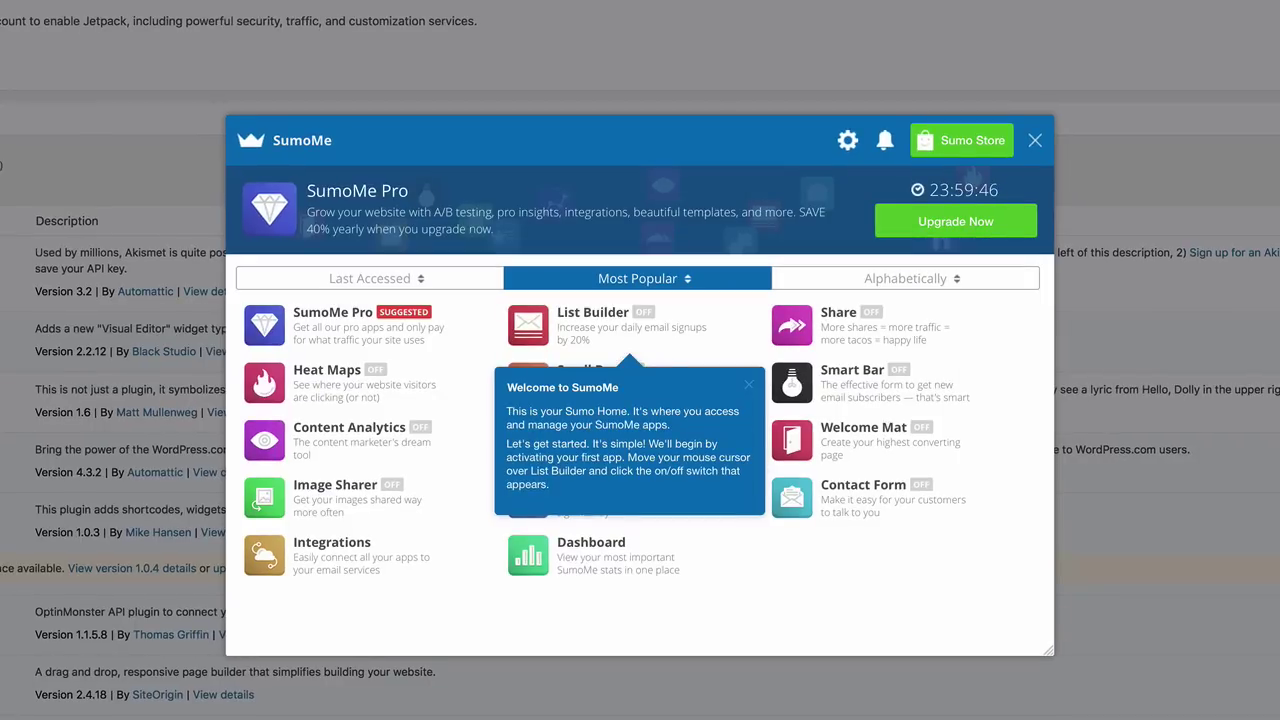
Switch the SumoMe Share app on and close the SumoMe panel
mouse_move(823, 327)
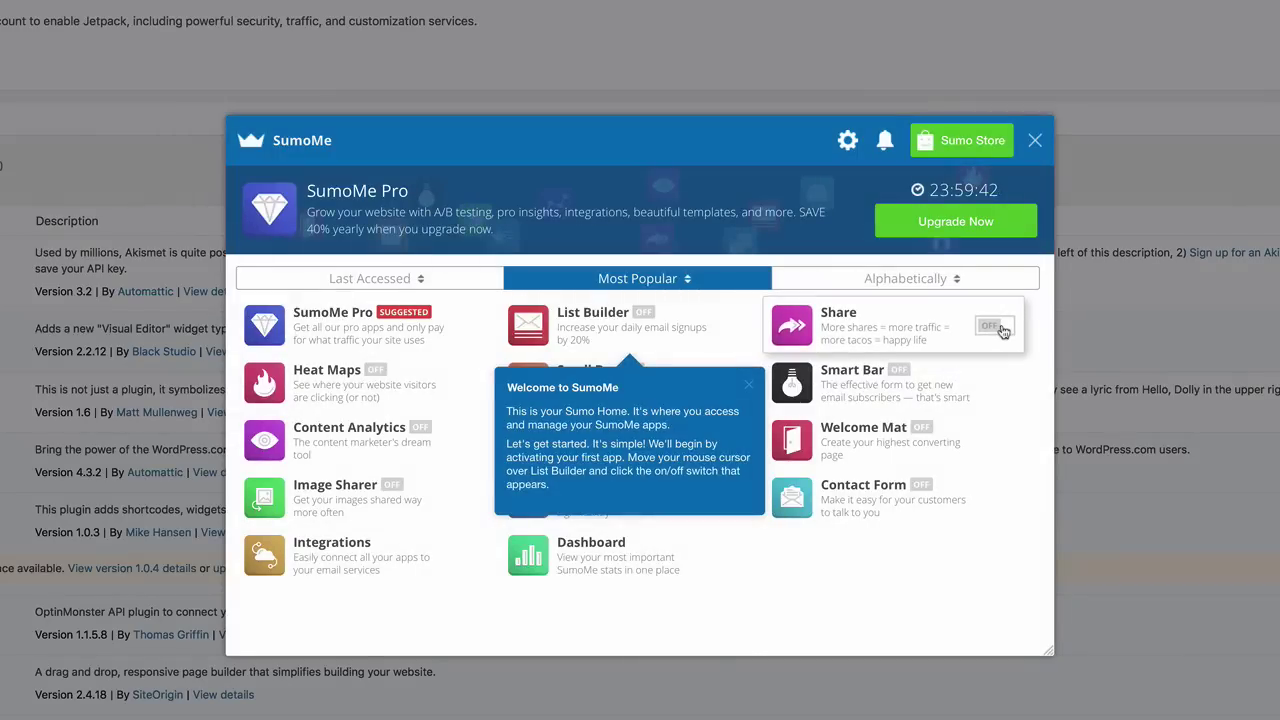
click(1000, 328)
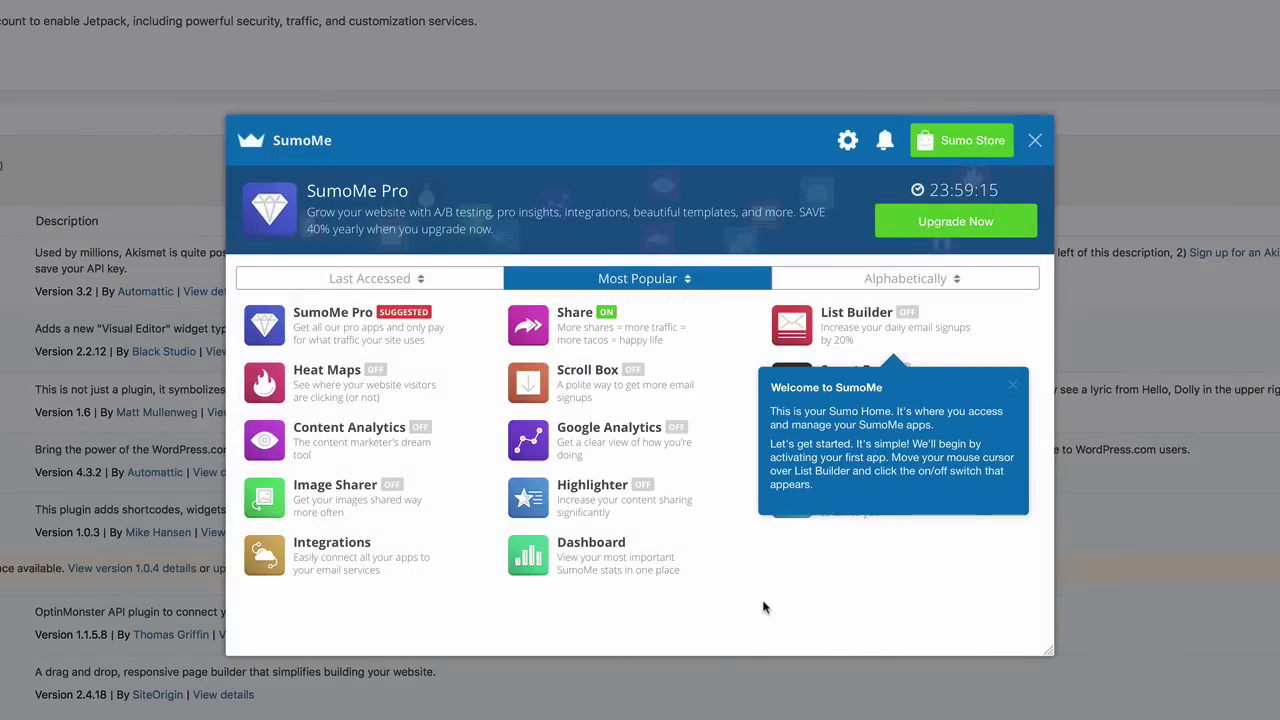
click(1035, 142)
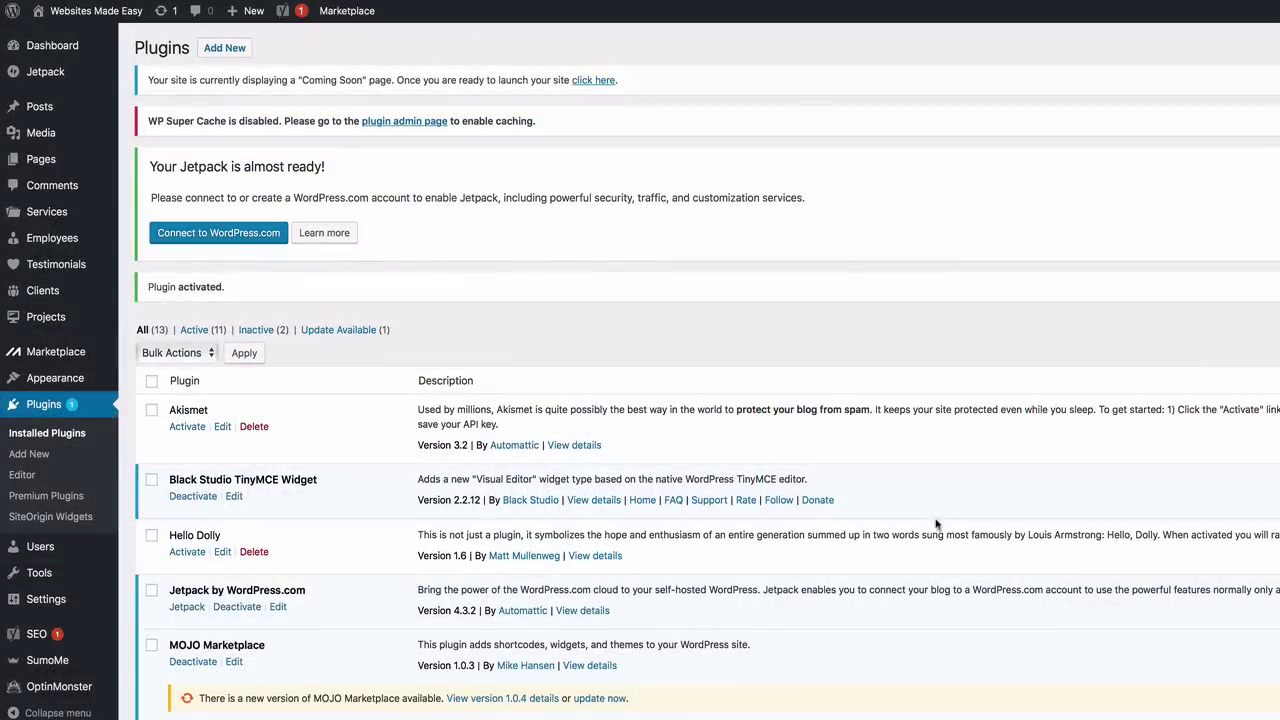
right_click(48, 20)
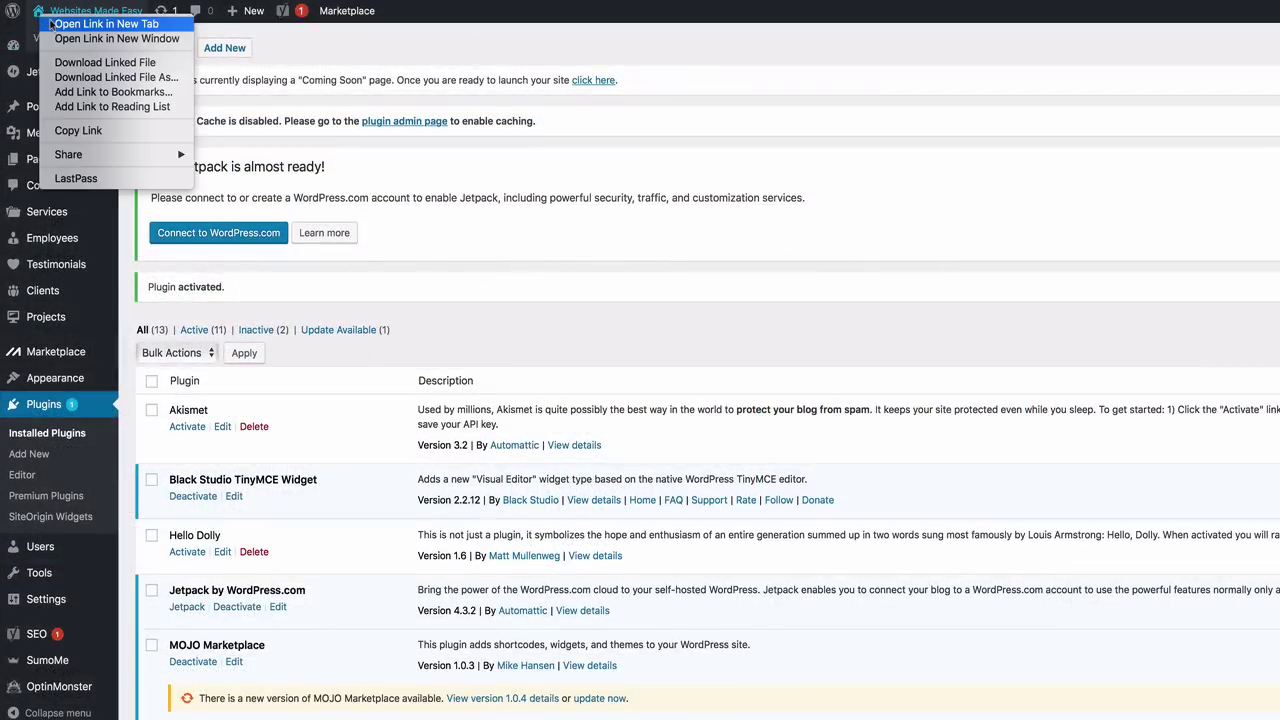
click(52, 23)
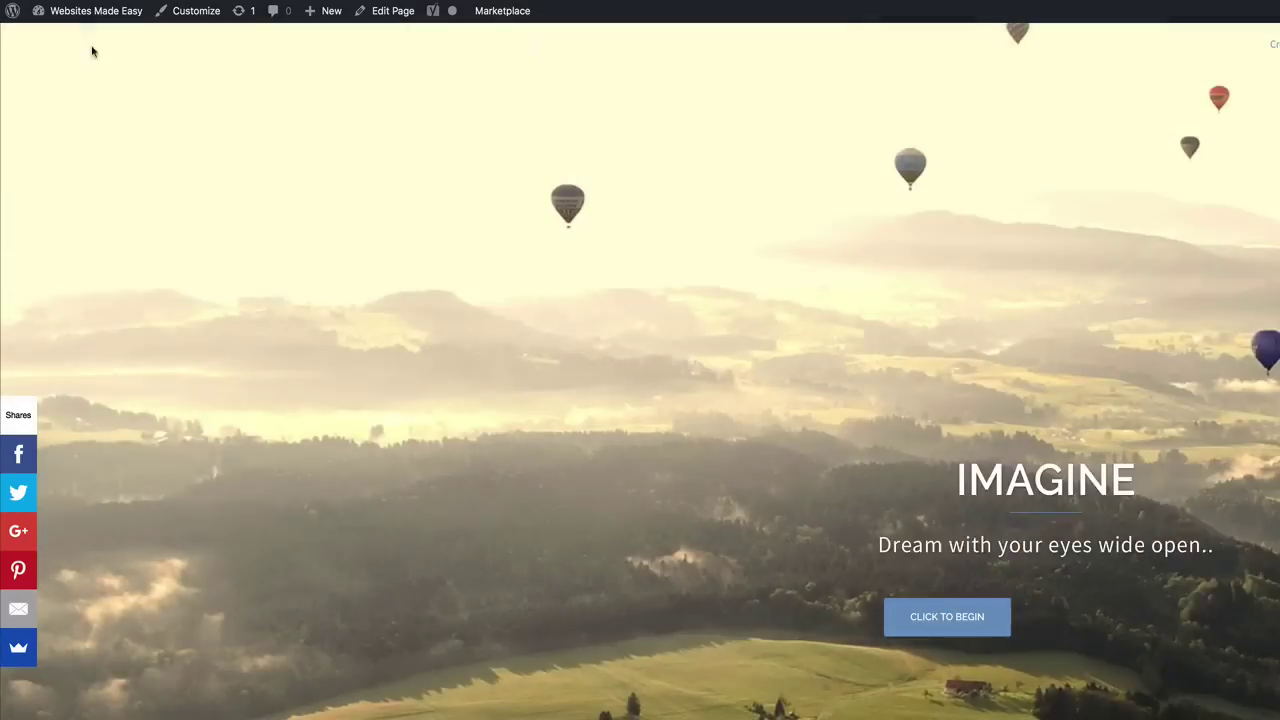
mouse_move(124, 12)
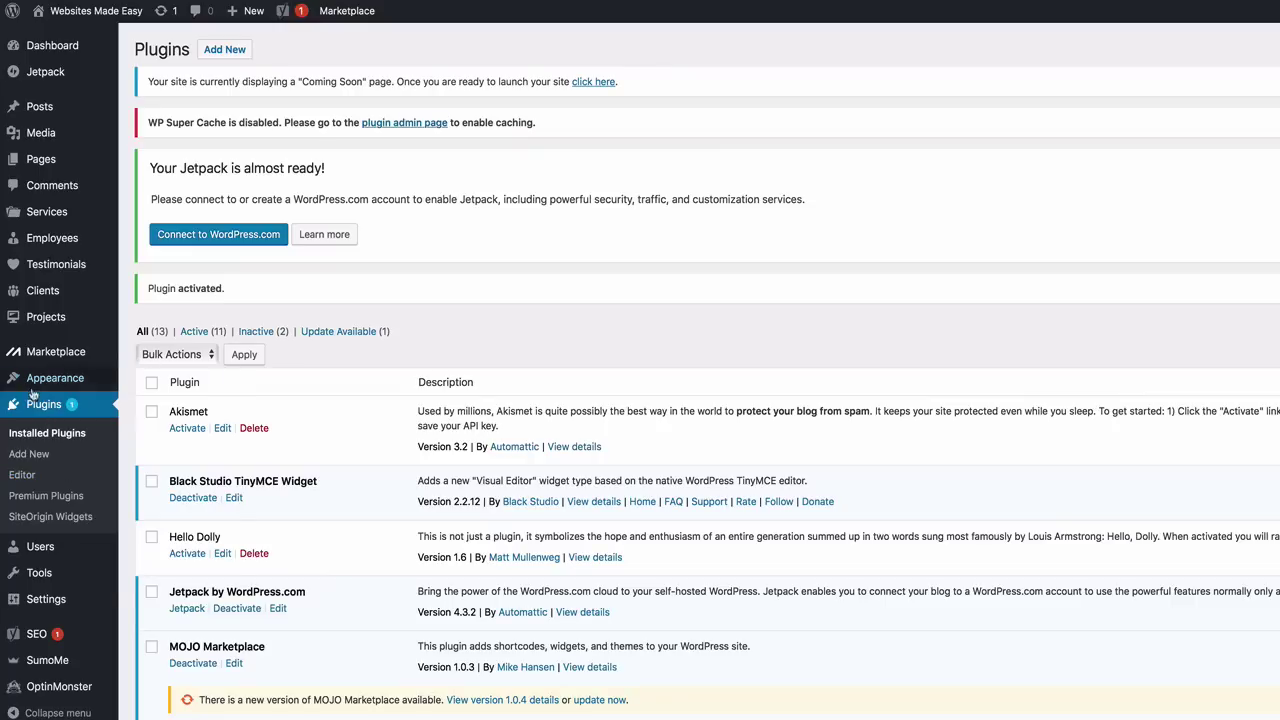
Search the plugin directory for 'con' and install Contact Form 7
click(30, 454)
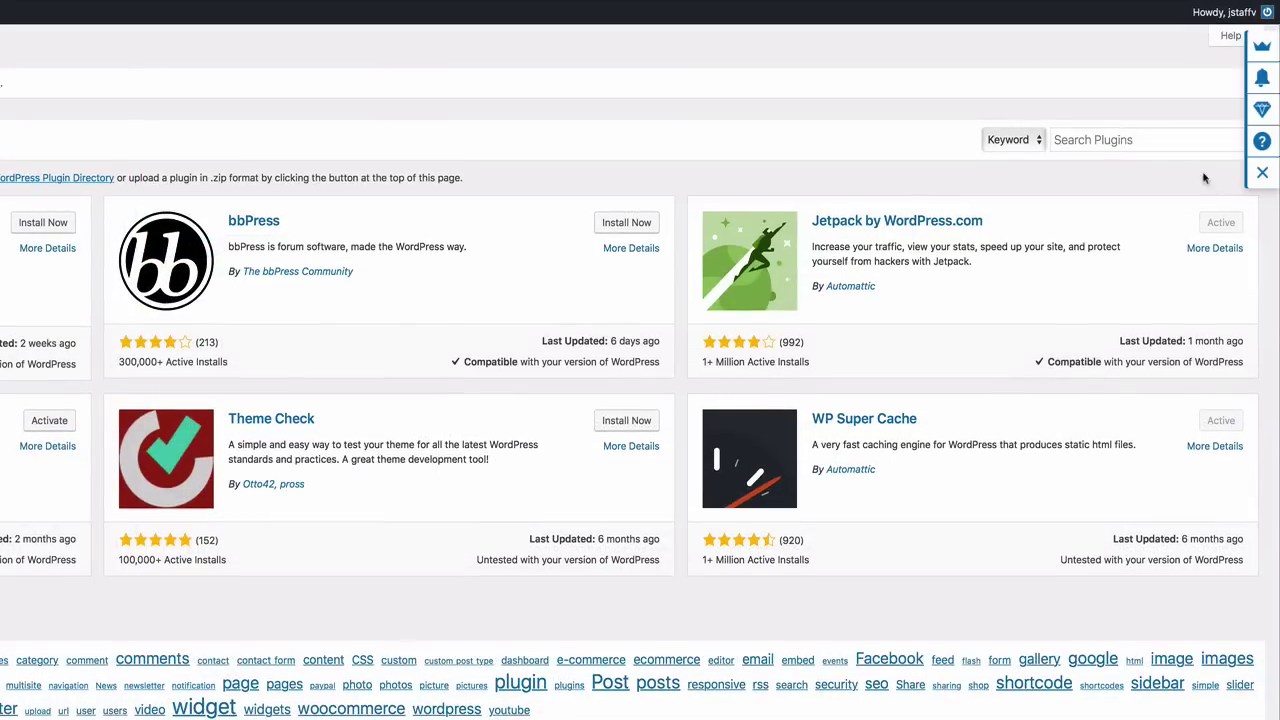
click(1158, 142)
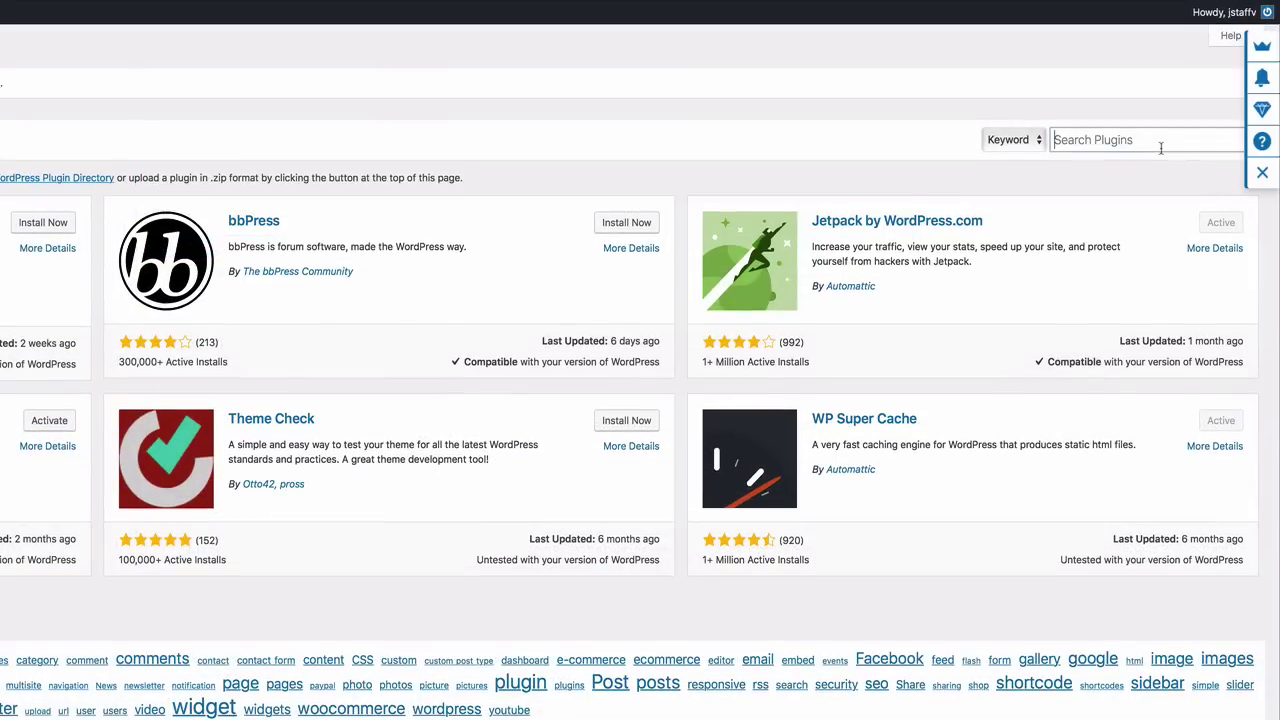
text(con)
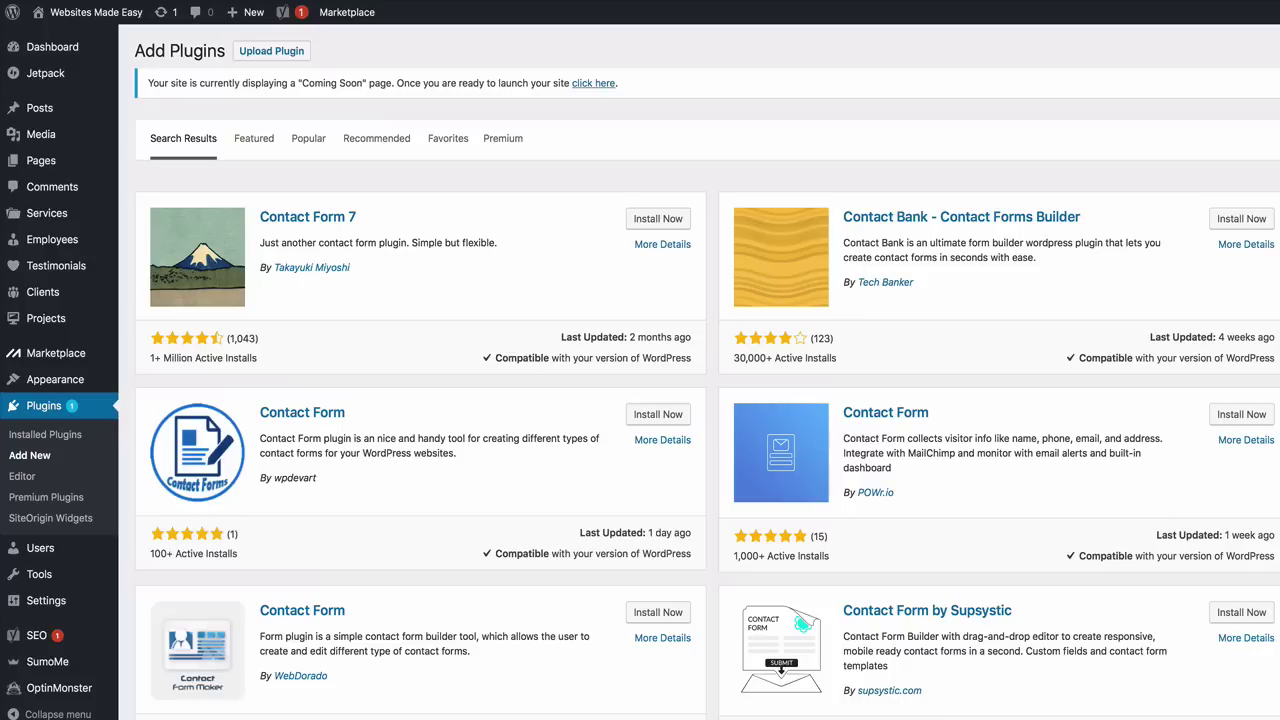
click(658, 218)
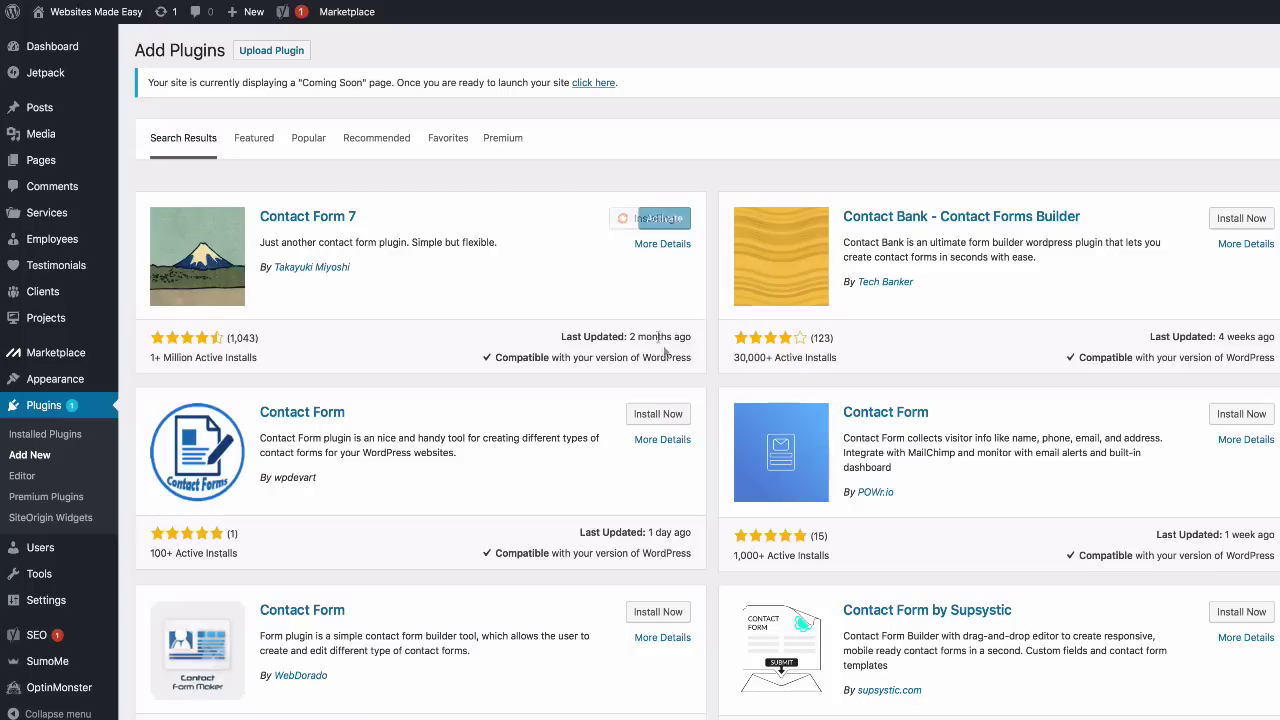
scroll(630, 314, down, 5)
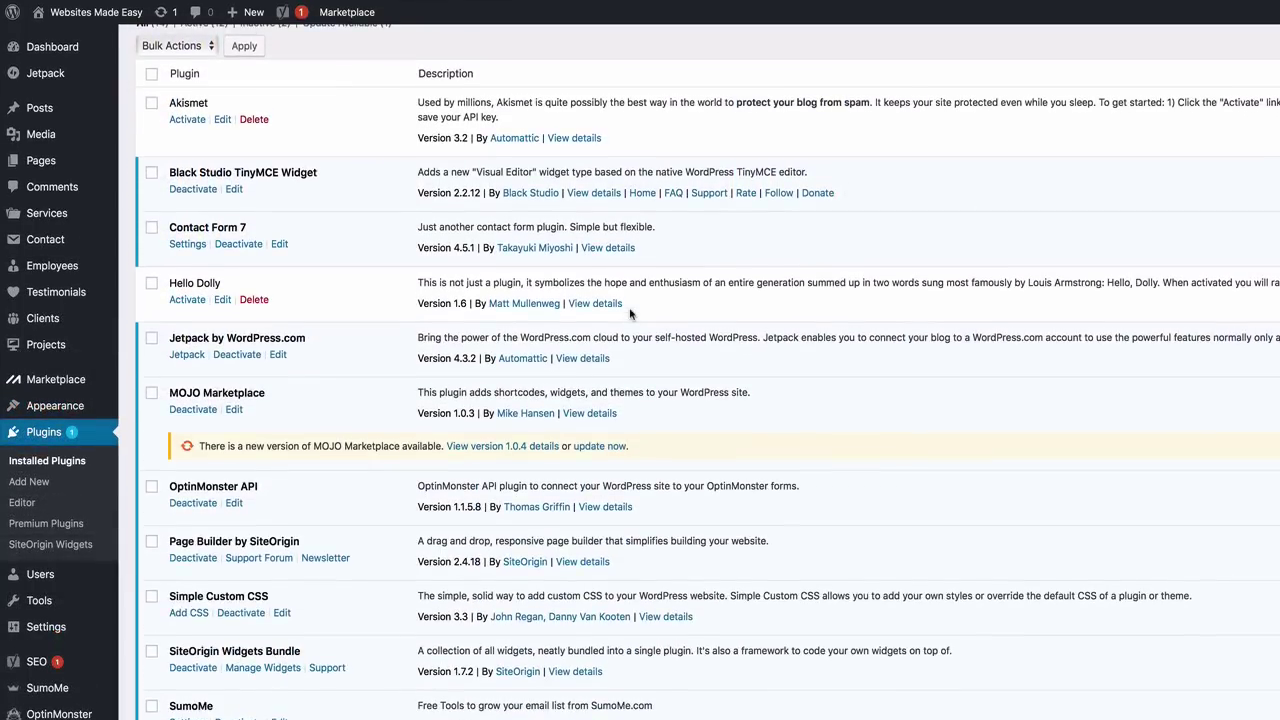
scroll(630, 314, up, 5)
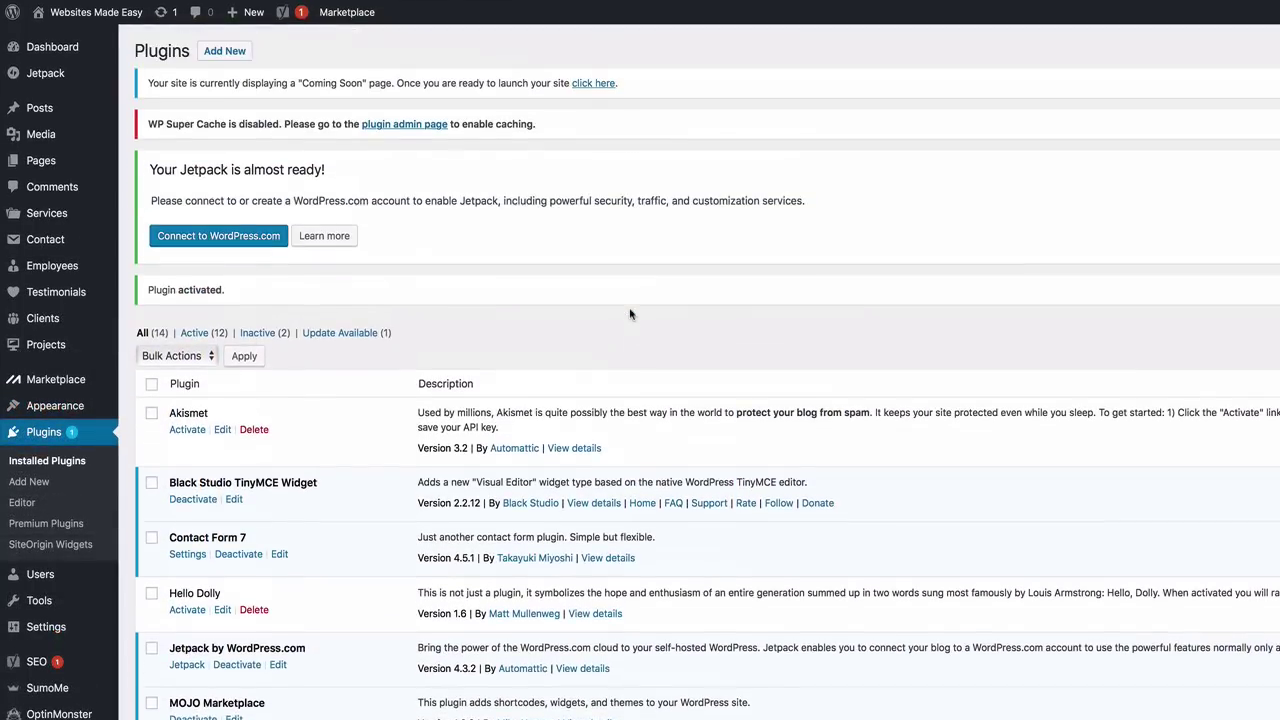
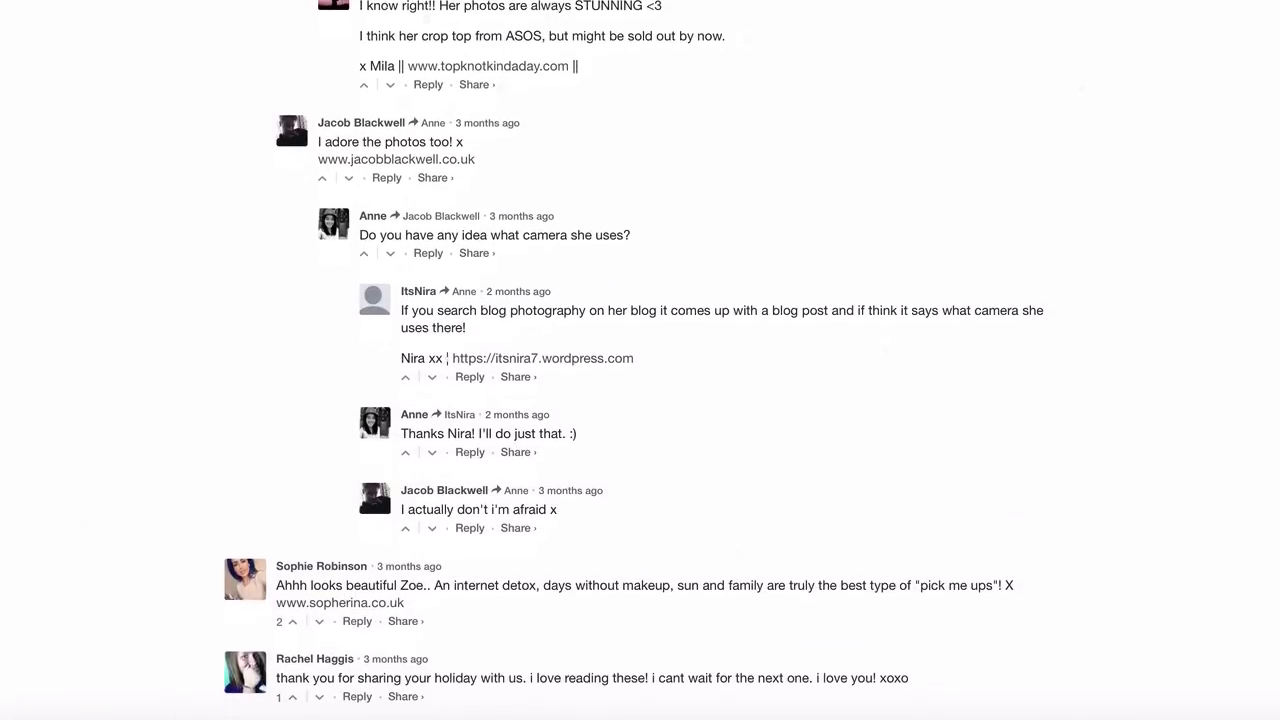
Scroll through the demo site's Our Work gallery and the WTC System blog posts
scroll(640, 360, down, 8)
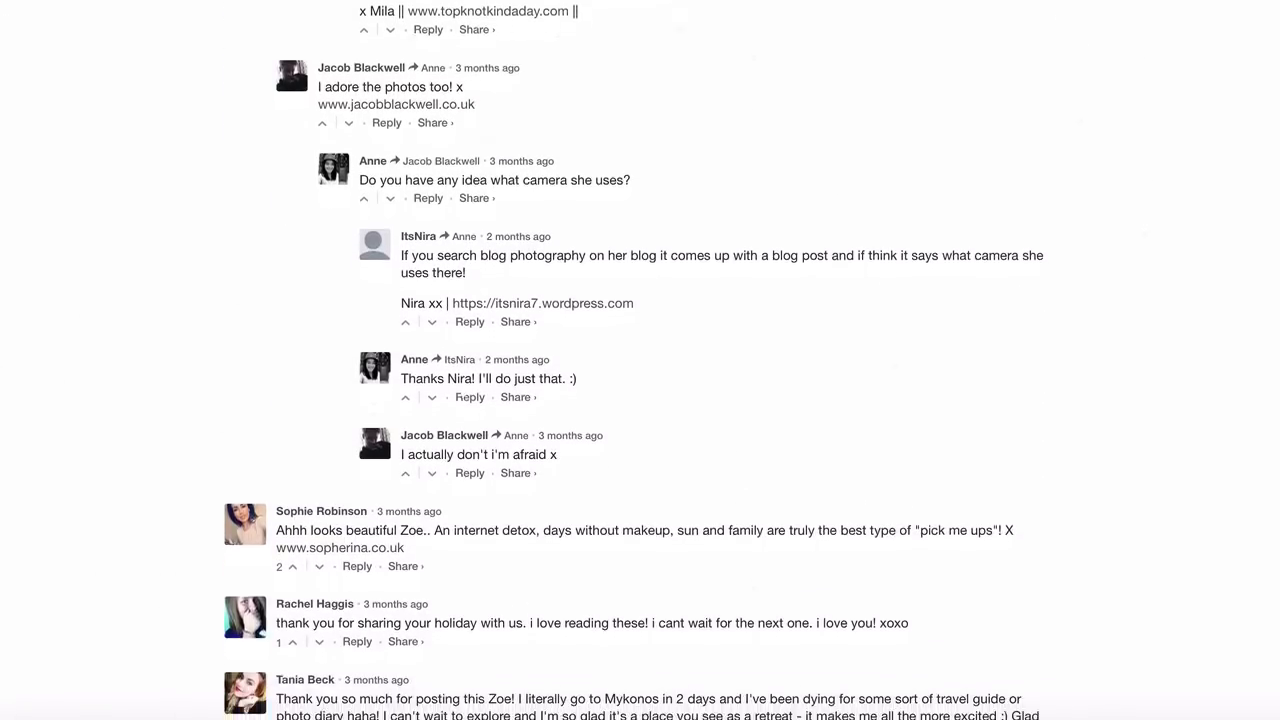
scroll(640, 360, down, 5)
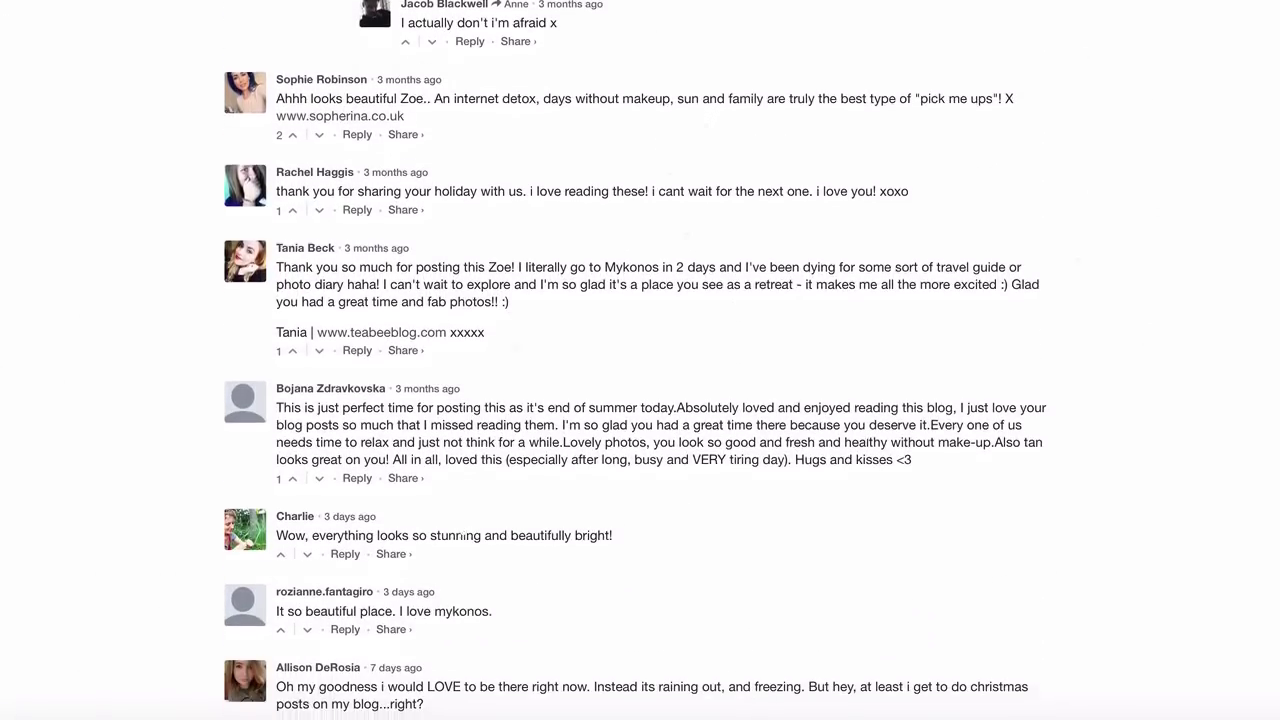
scroll(640, 360, down, 8)
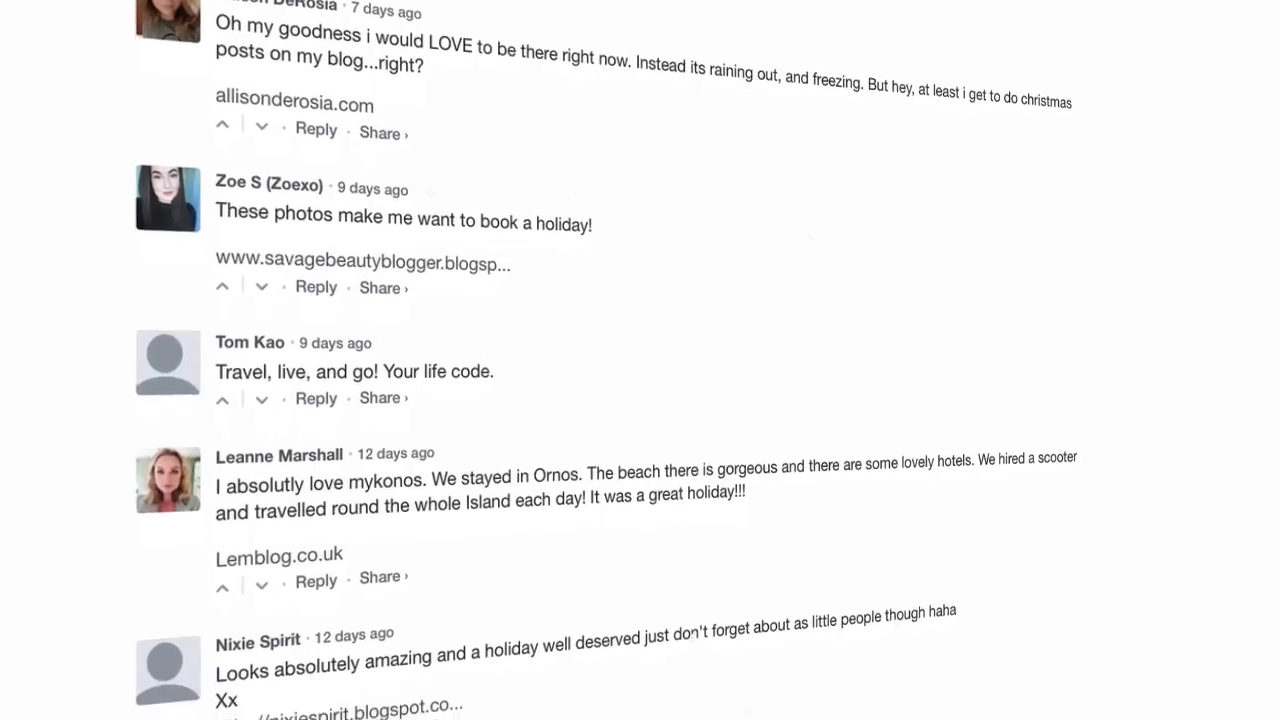
scroll(640, 360, down, 10)
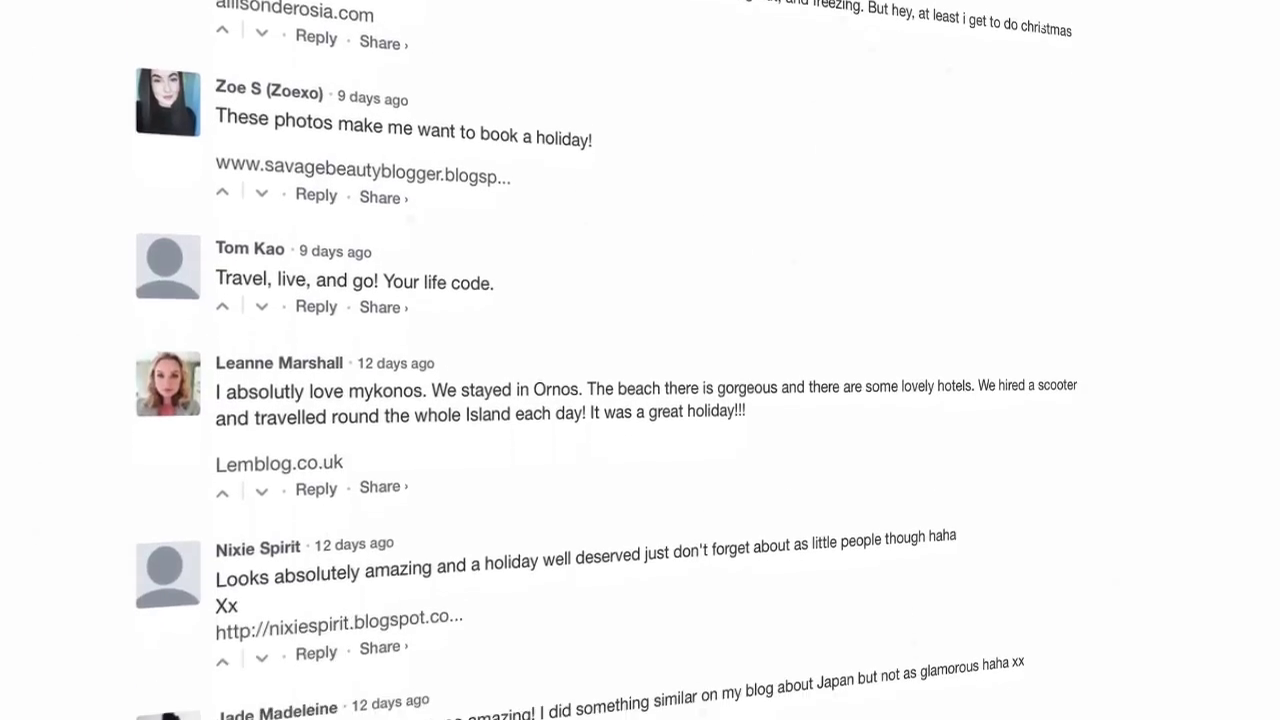
scroll(640, 360, down, 8)
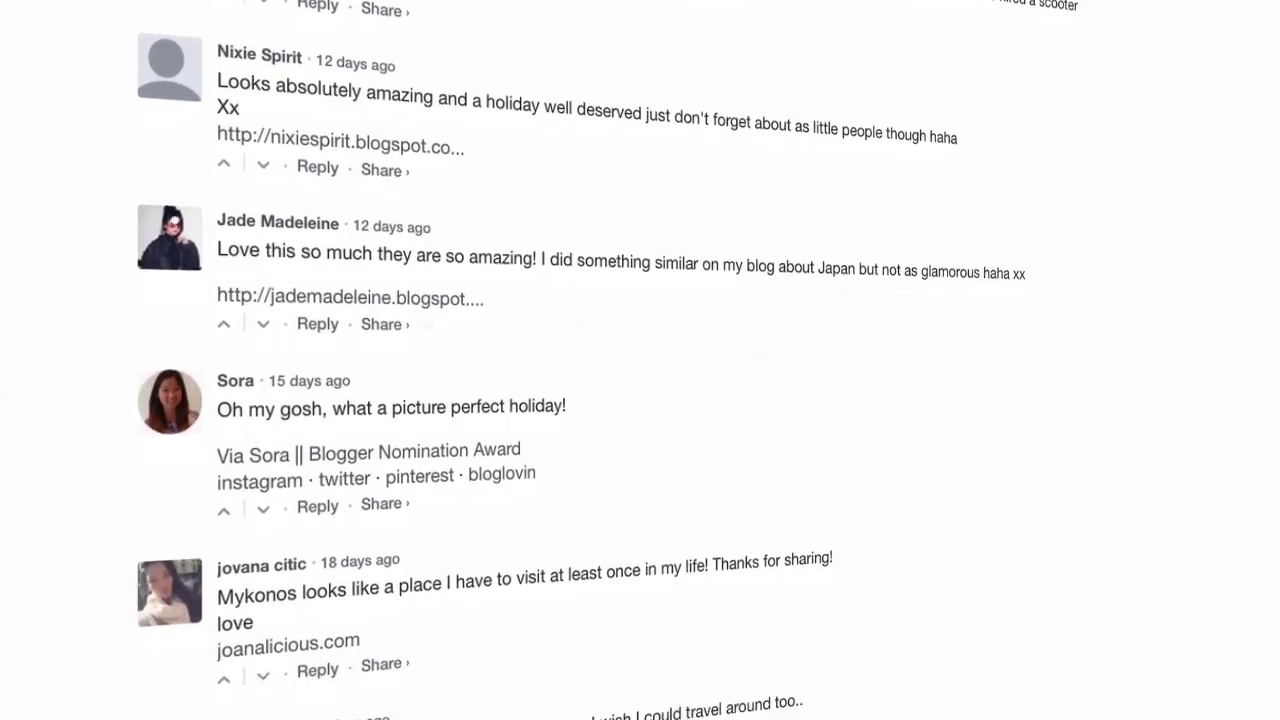
scroll(640, 360, down, 3)
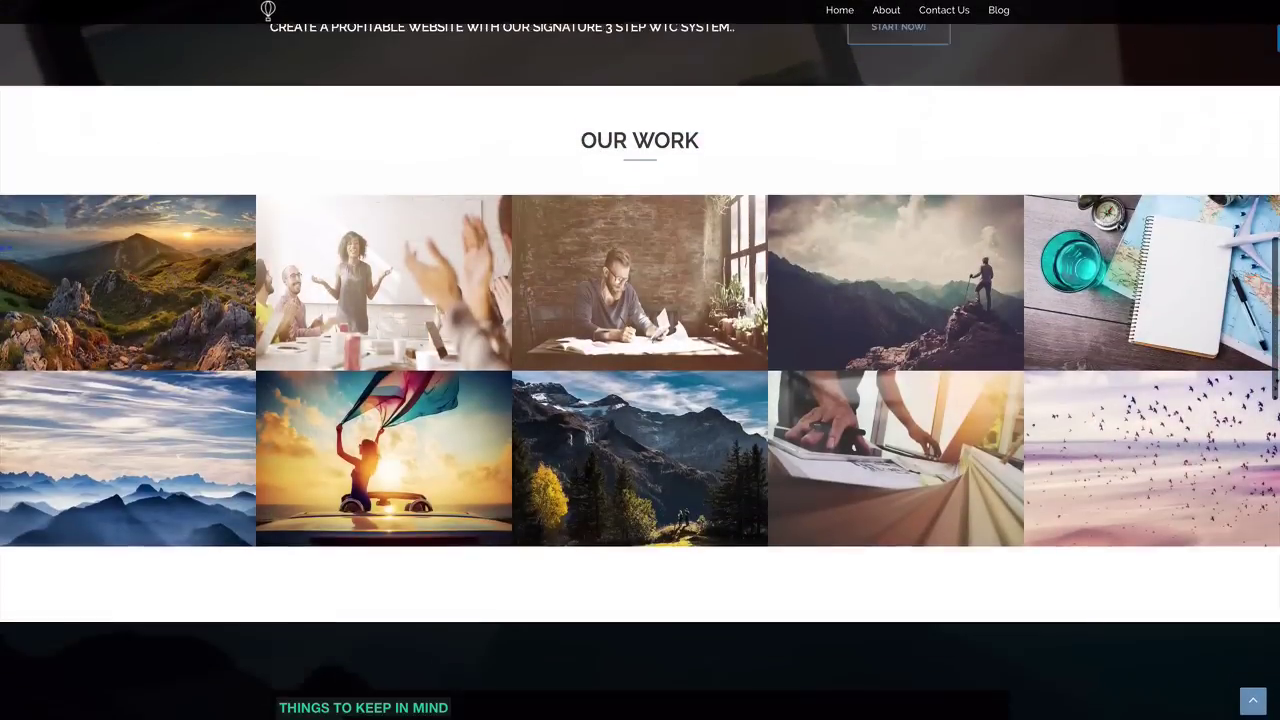
scroll(640, 360, down, 6)
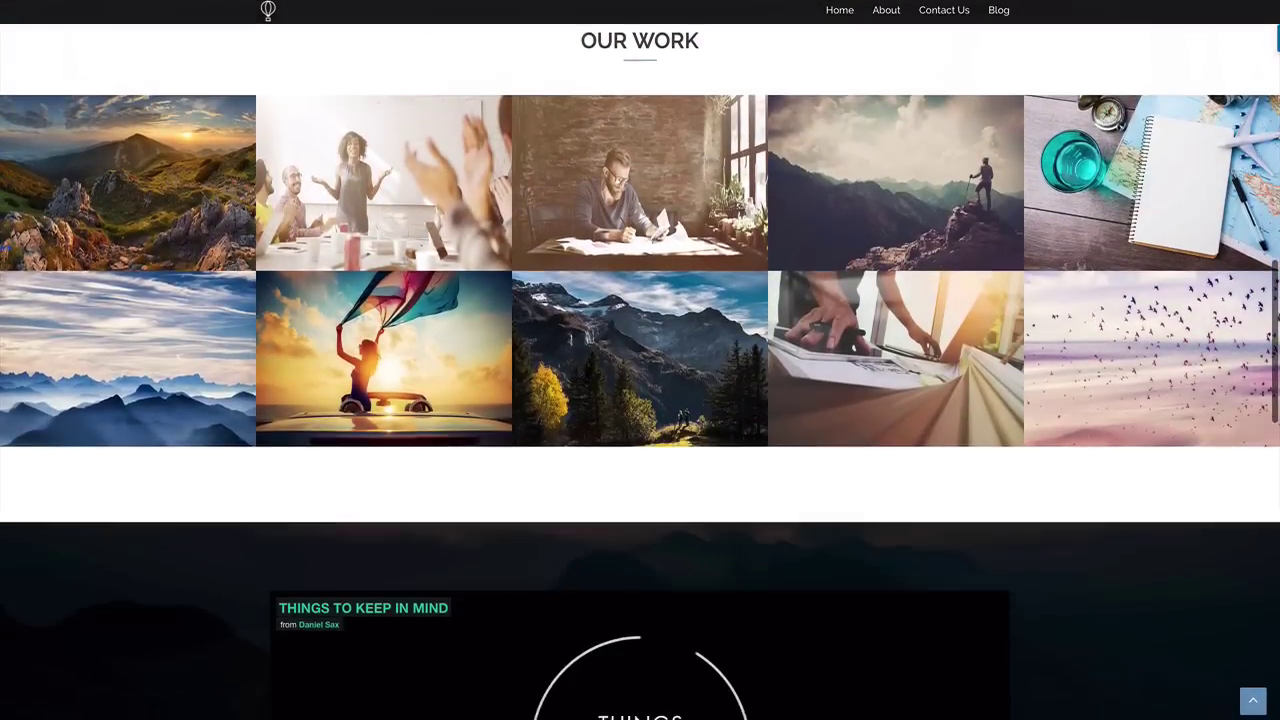
scroll(640, 360, down, 4)
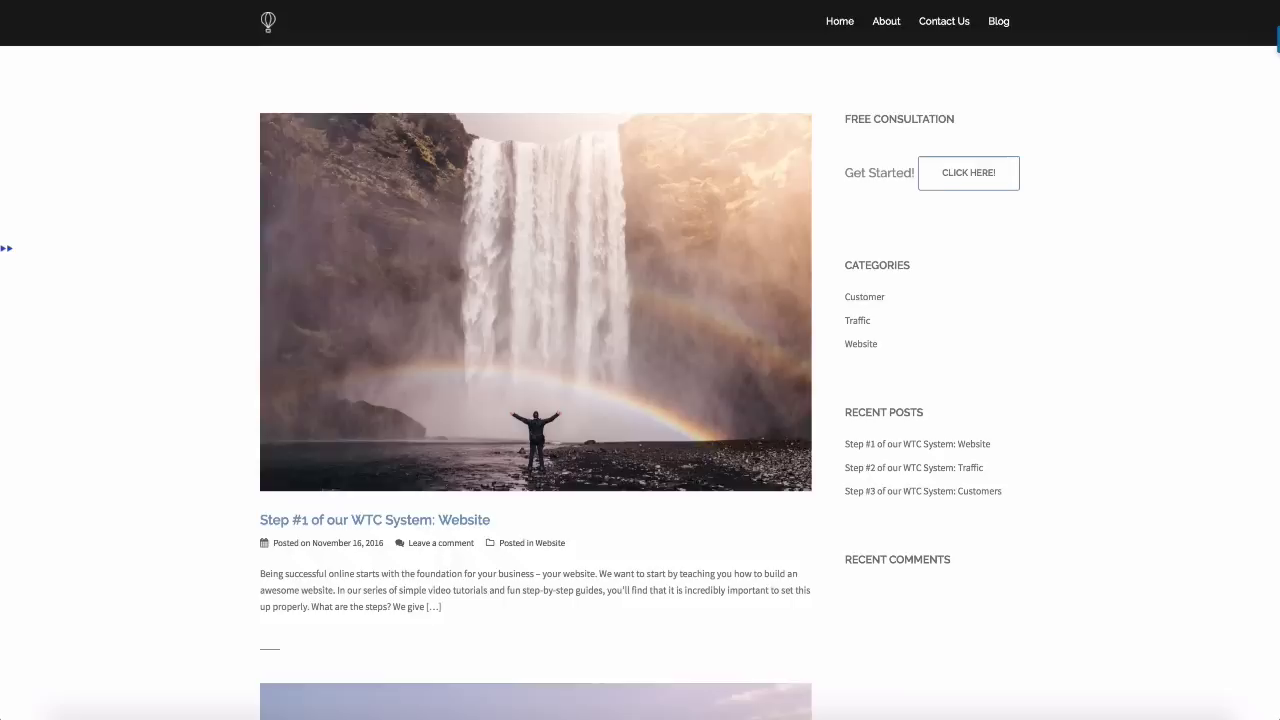
scroll(640, 360, down, 2)
scroll(640, 360, down, 5)
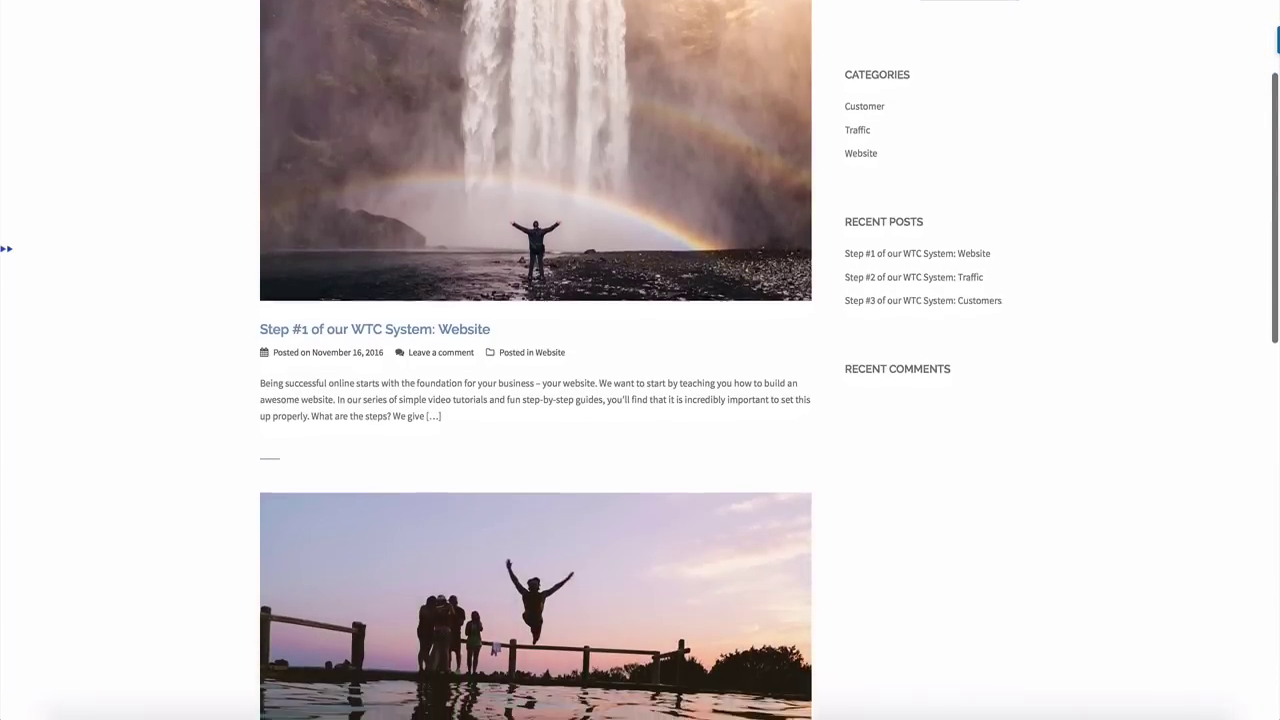
scroll(640, 360, down, 6)
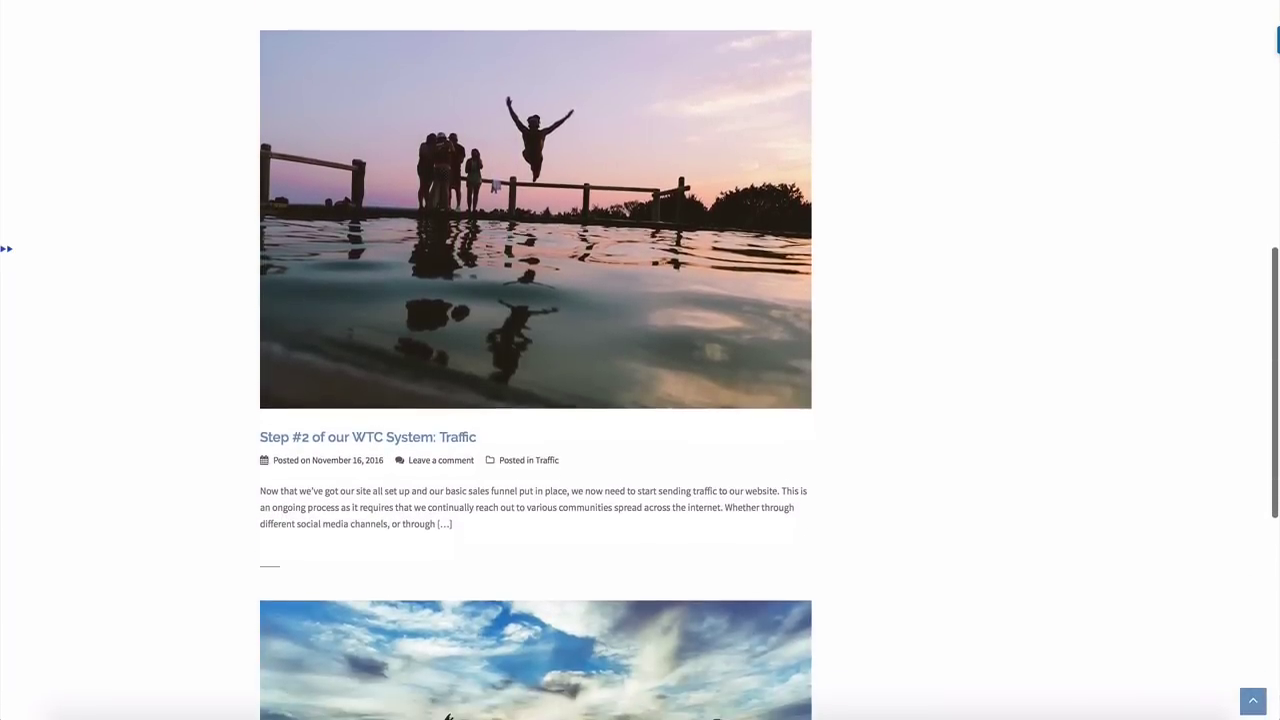
scroll(640, 360, down, 2)
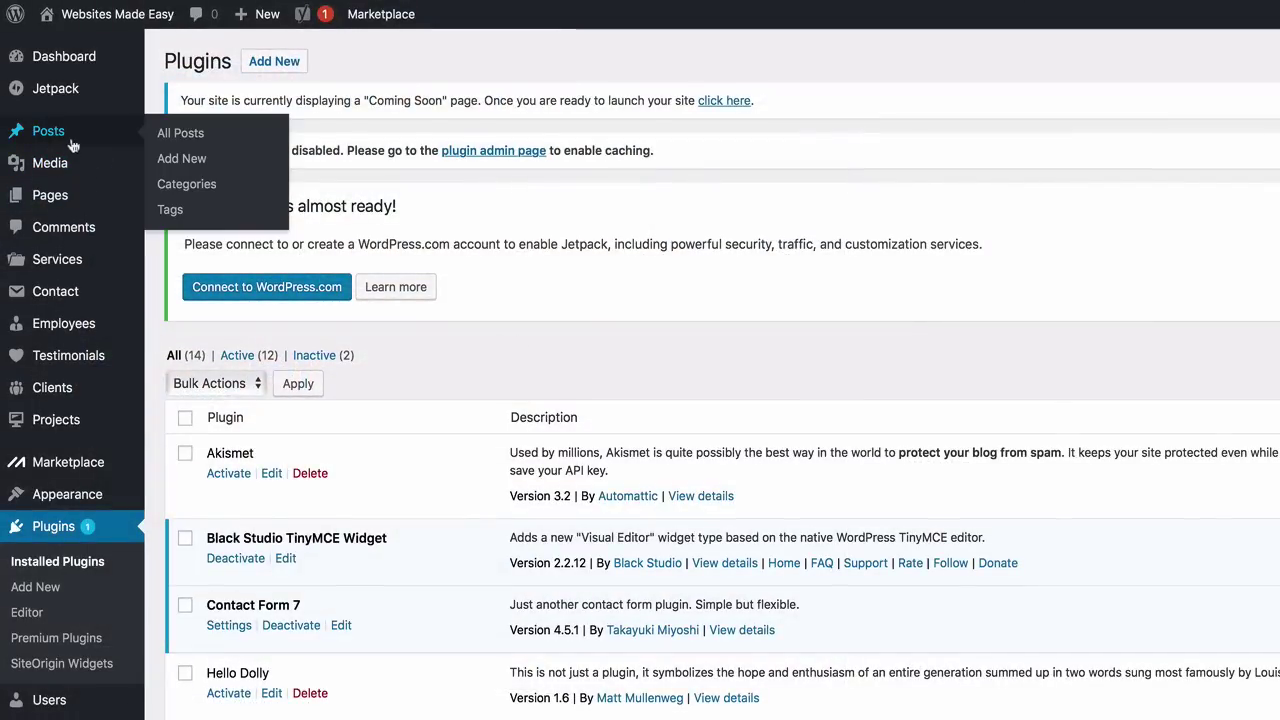
Start a new blog post from Posts > Add New
mouse_move(75, 163)
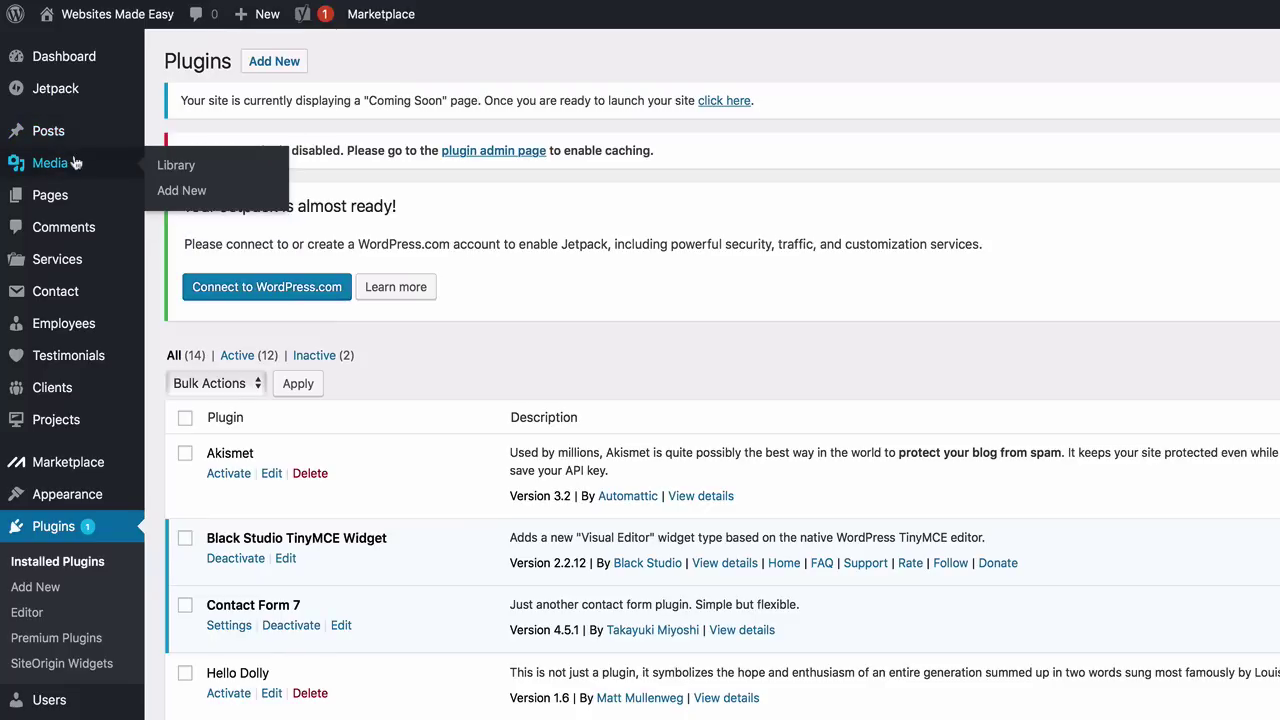
mouse_move(88, 195)
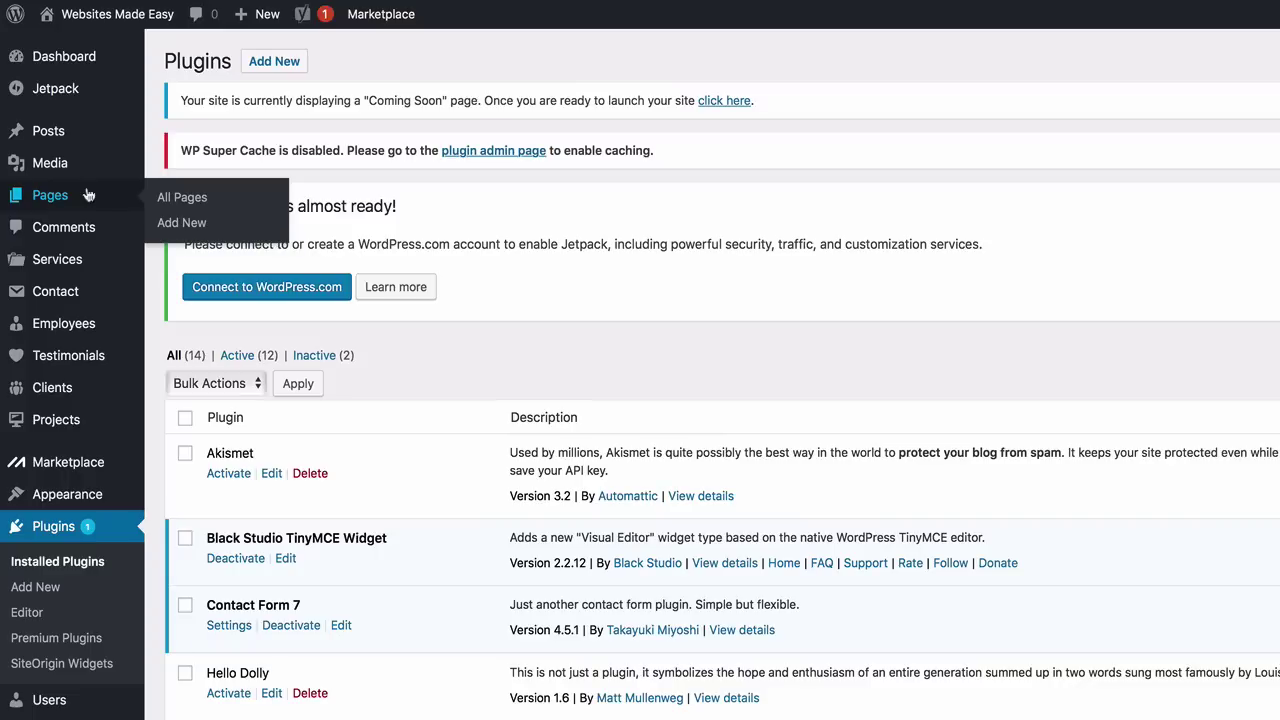
mouse_move(72, 140)
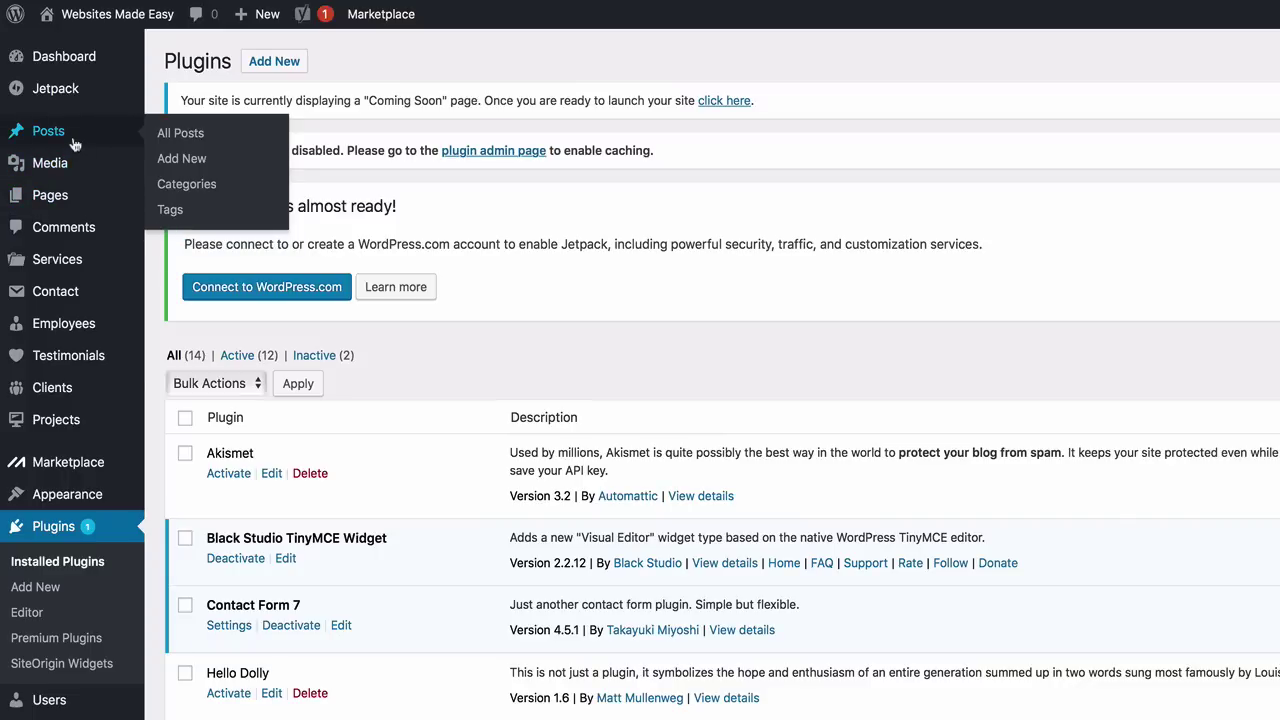
click(166, 158)
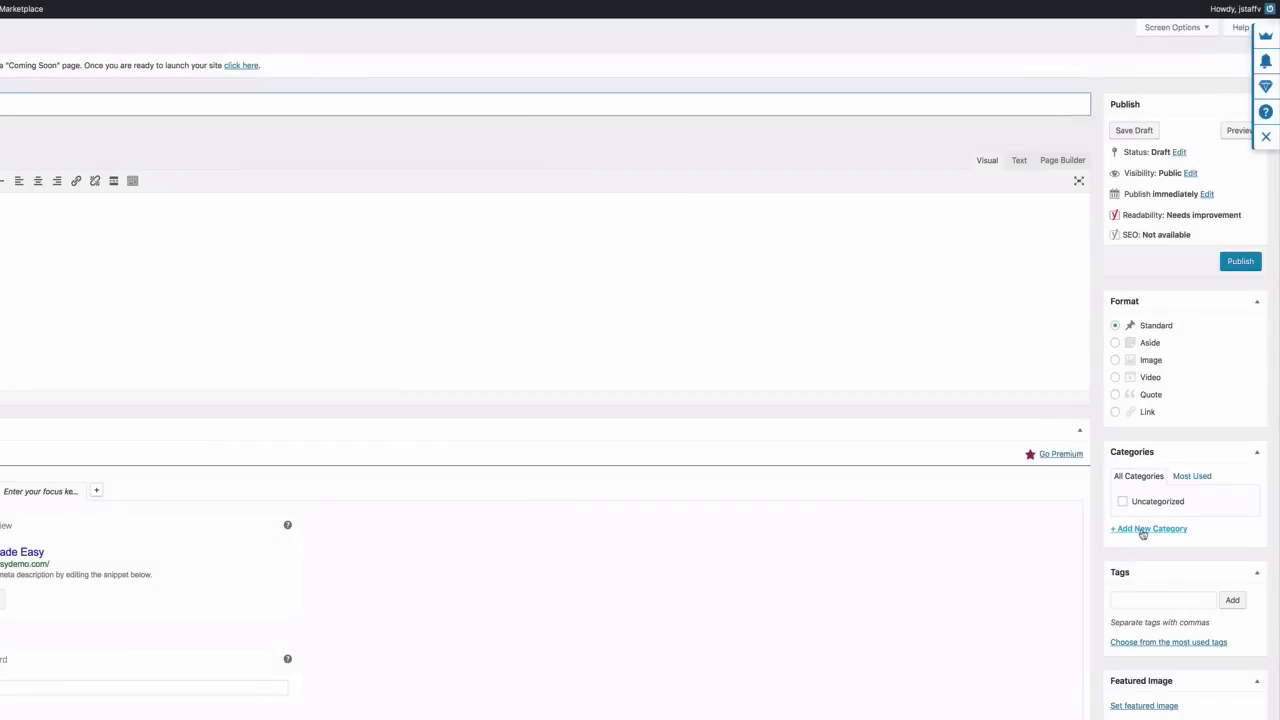
Add a new post category named 'Customer' and open the Sydney Media folder
click(1143, 531)
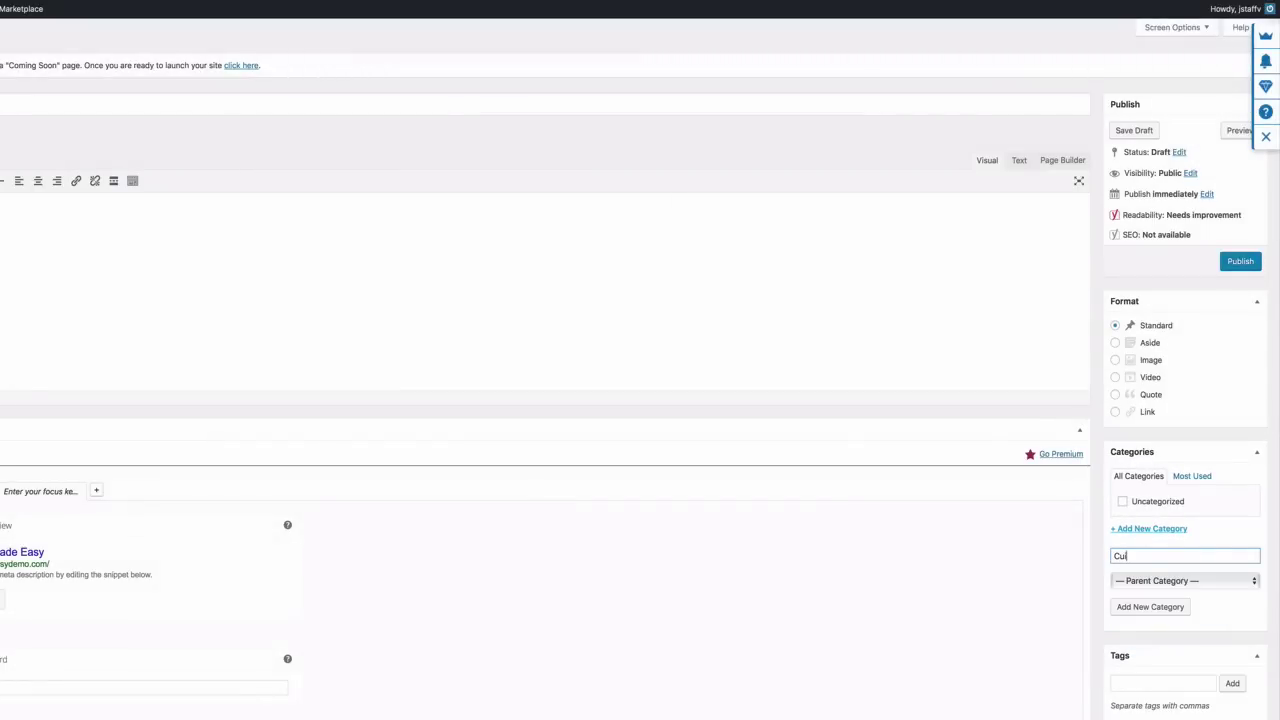
text(Customer)
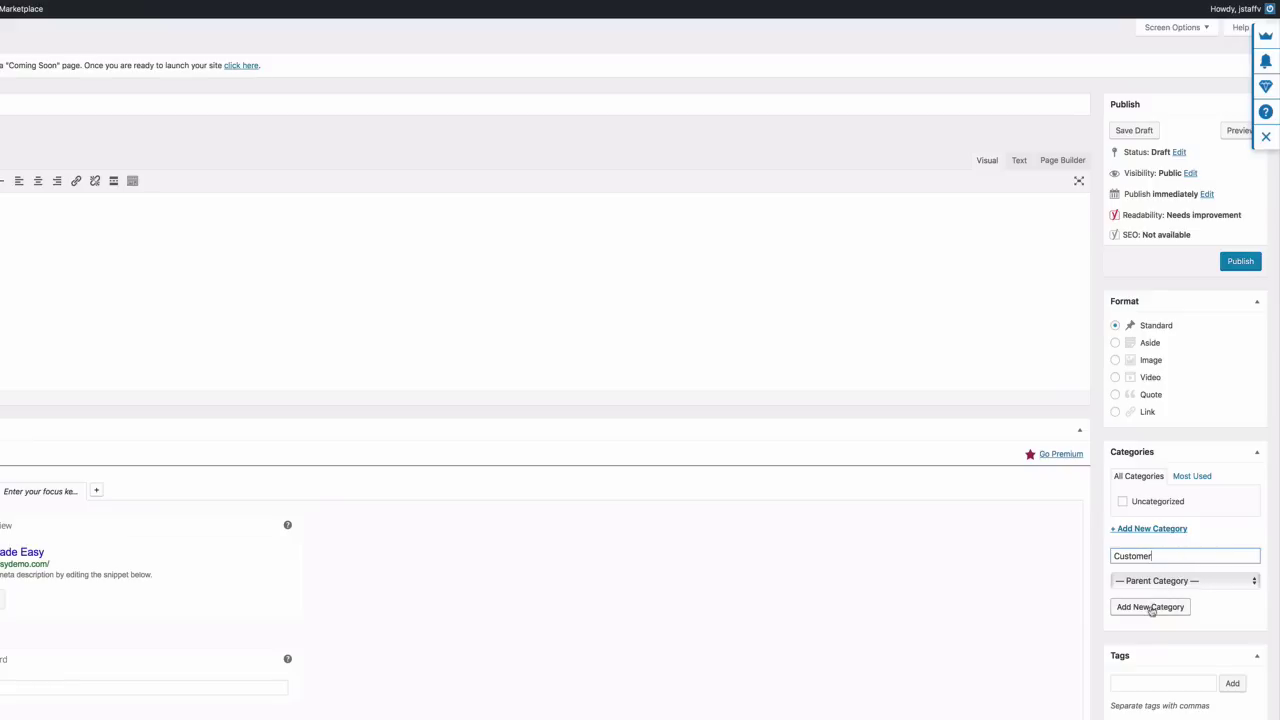
click(1151, 607)
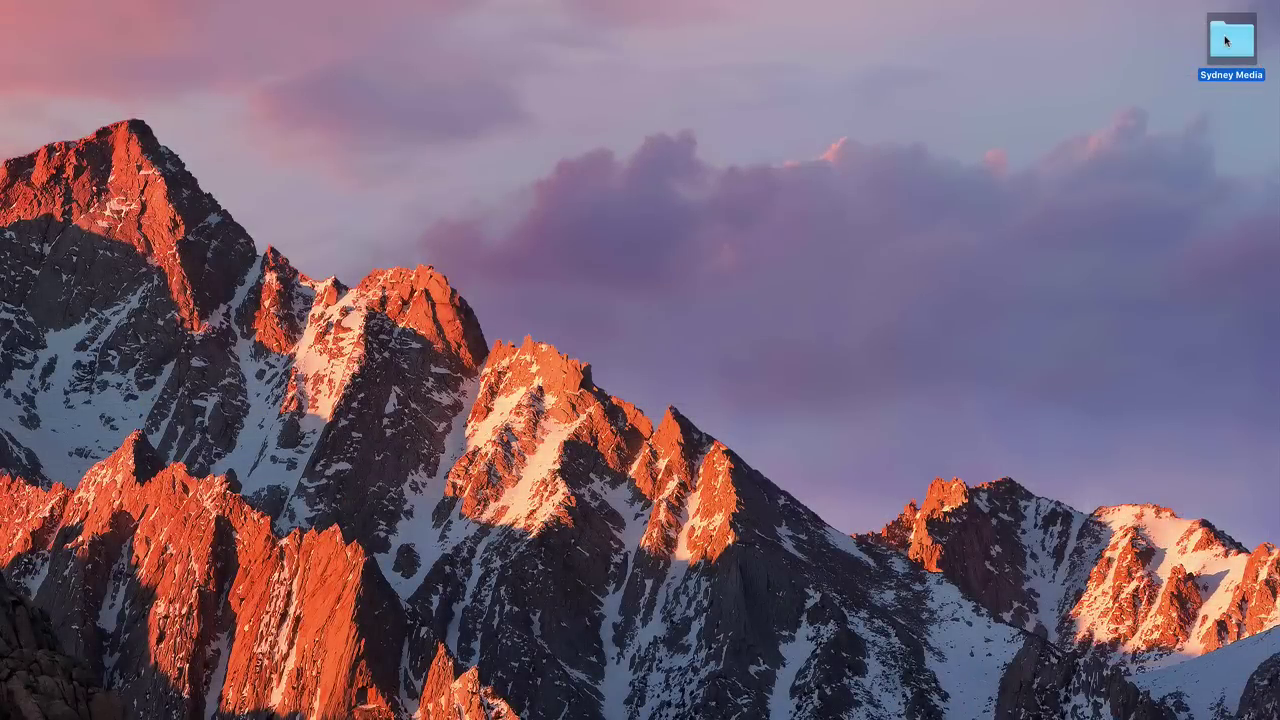
double_click(1230, 38)
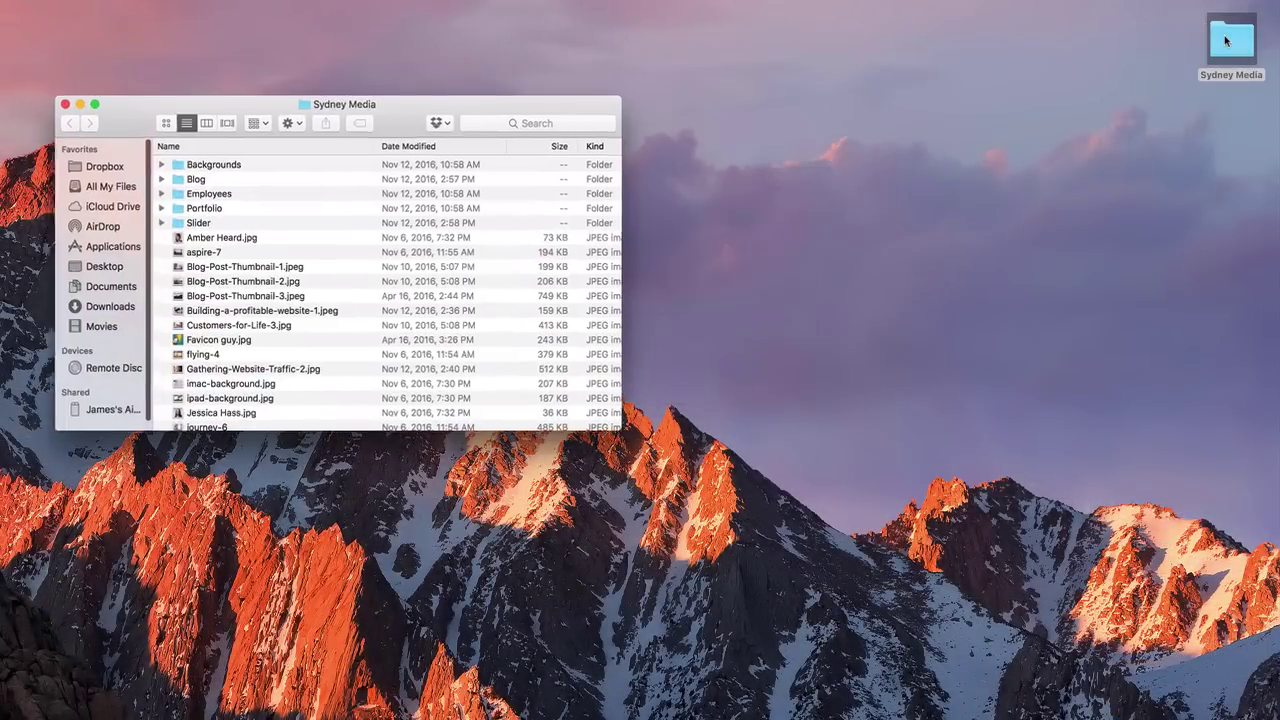
Open the _3. Customers Word document from the Blog > 3. Customers folder
double_click(222, 184)
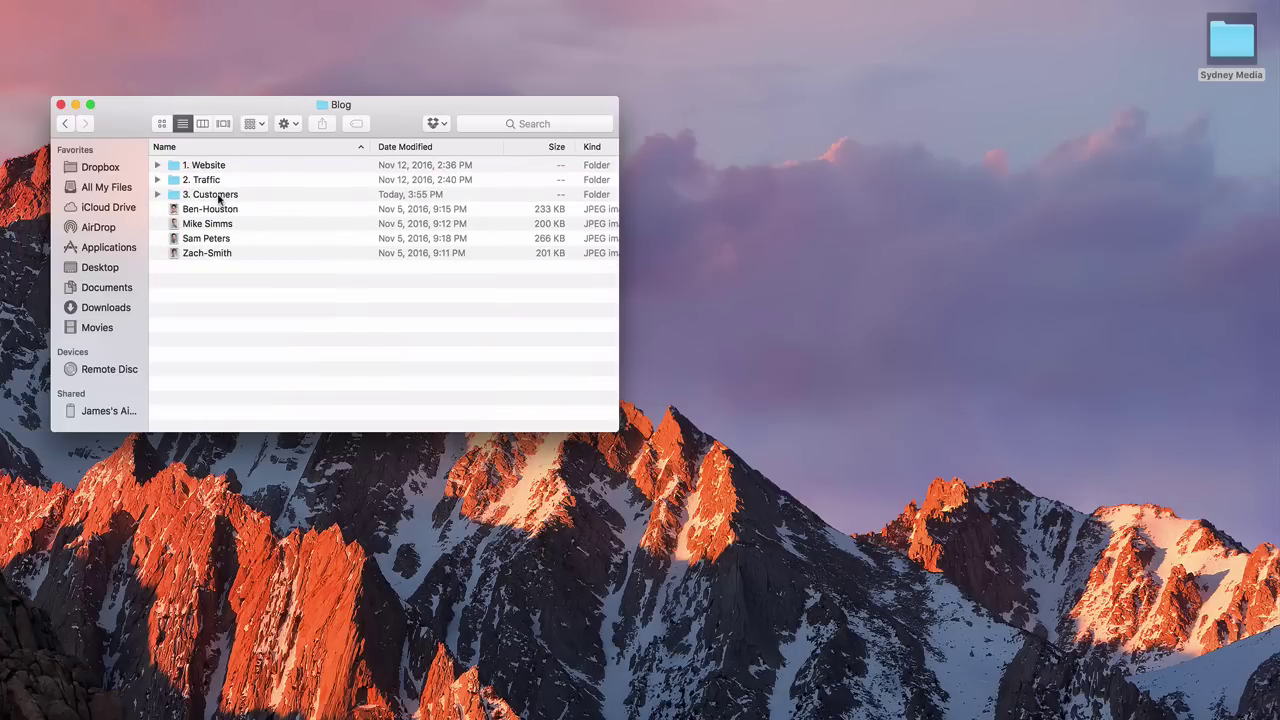
double_click(218, 197)
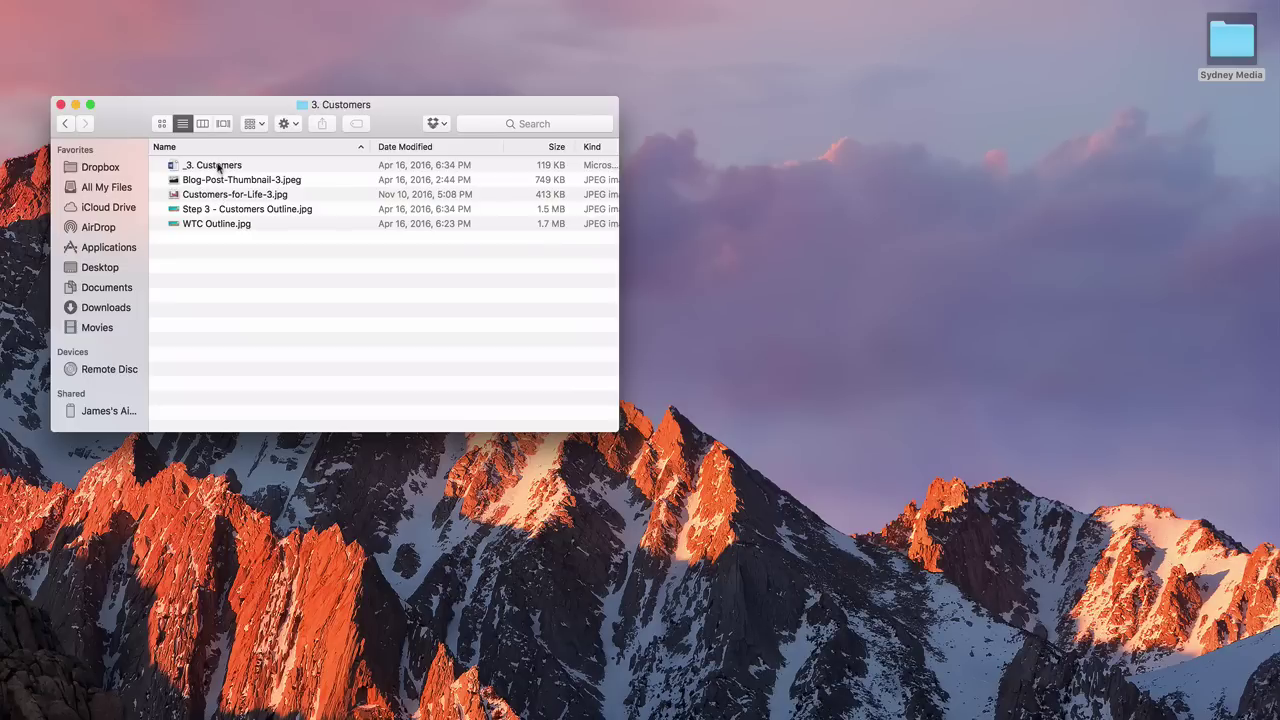
double_click(218, 167)
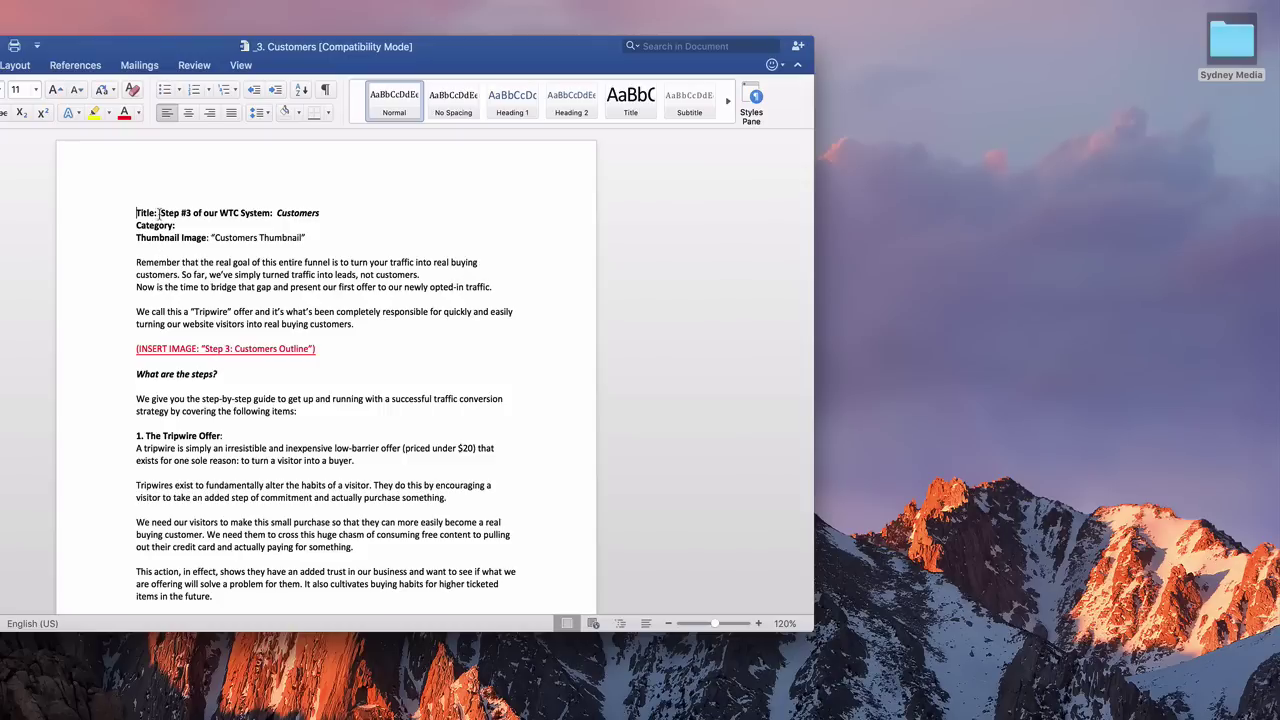
Copy the 'Step #3 of our WTC System: Customers' title, then the article body from Word
drag(184, 213, 294, 212)
right_click(304, 212)
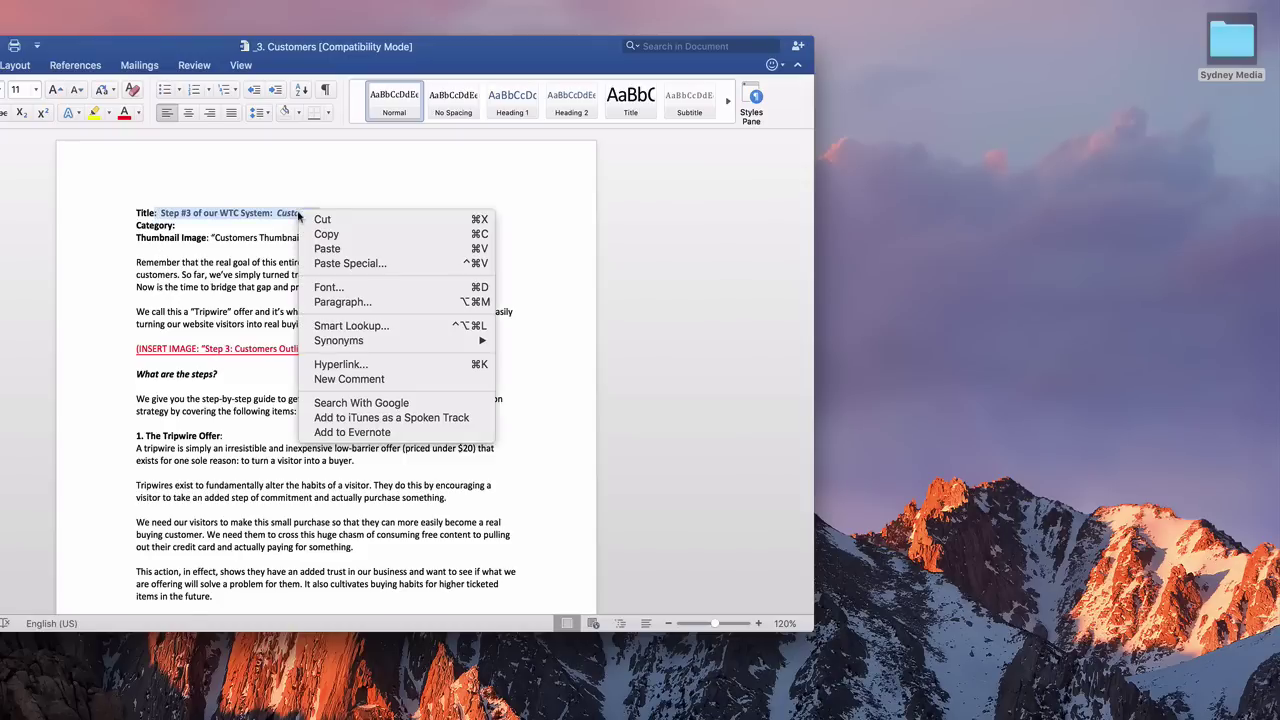
click(326, 233)
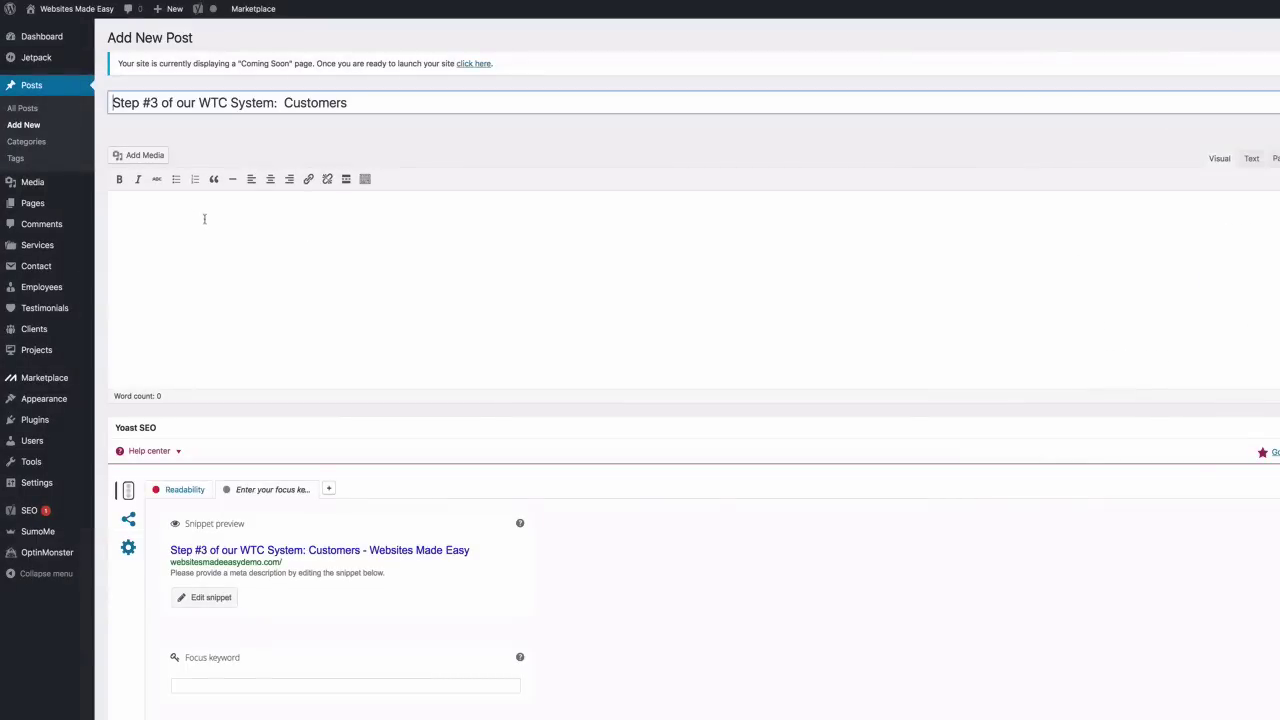
click(204, 218)
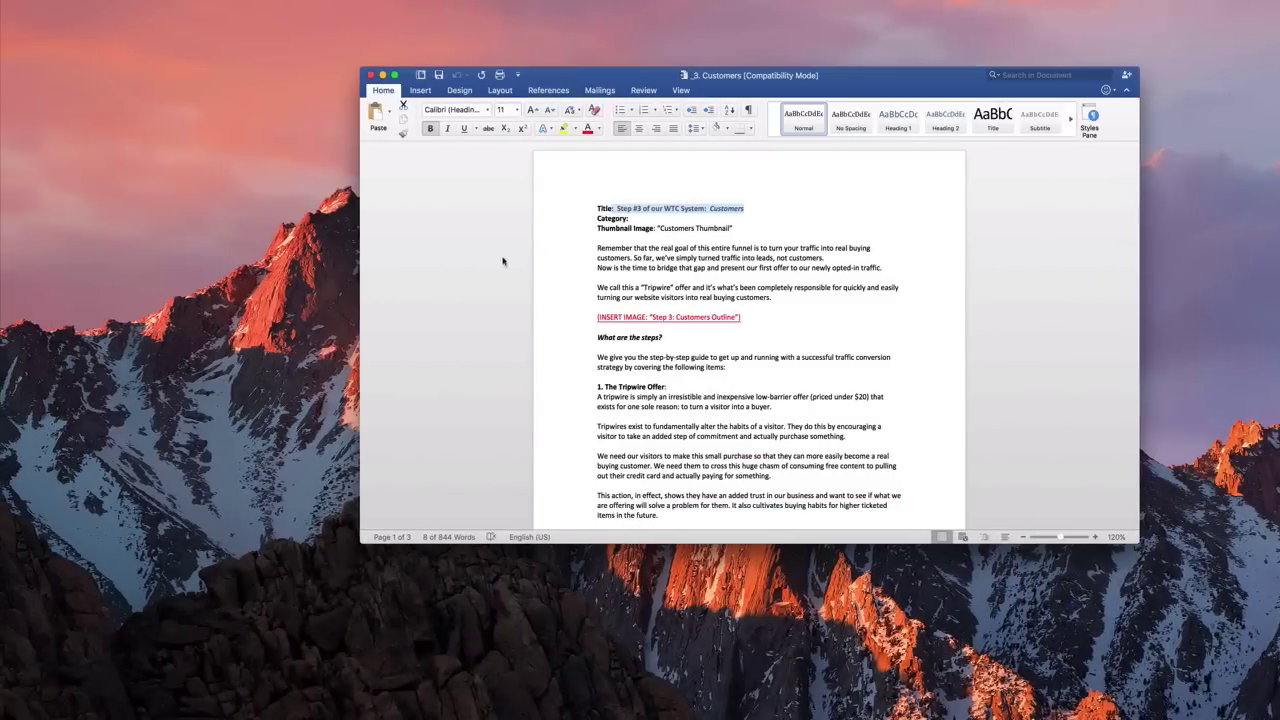
drag(605, 250, 743, 206)
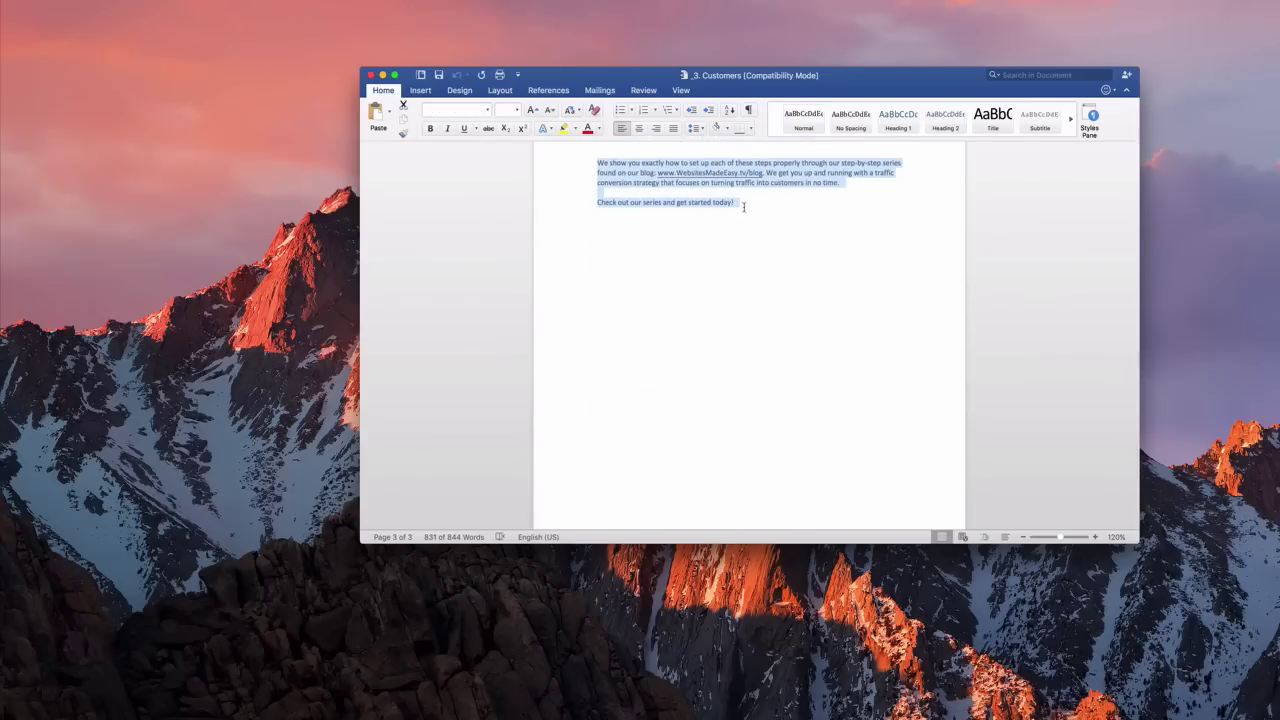
key(ctrl+Right)
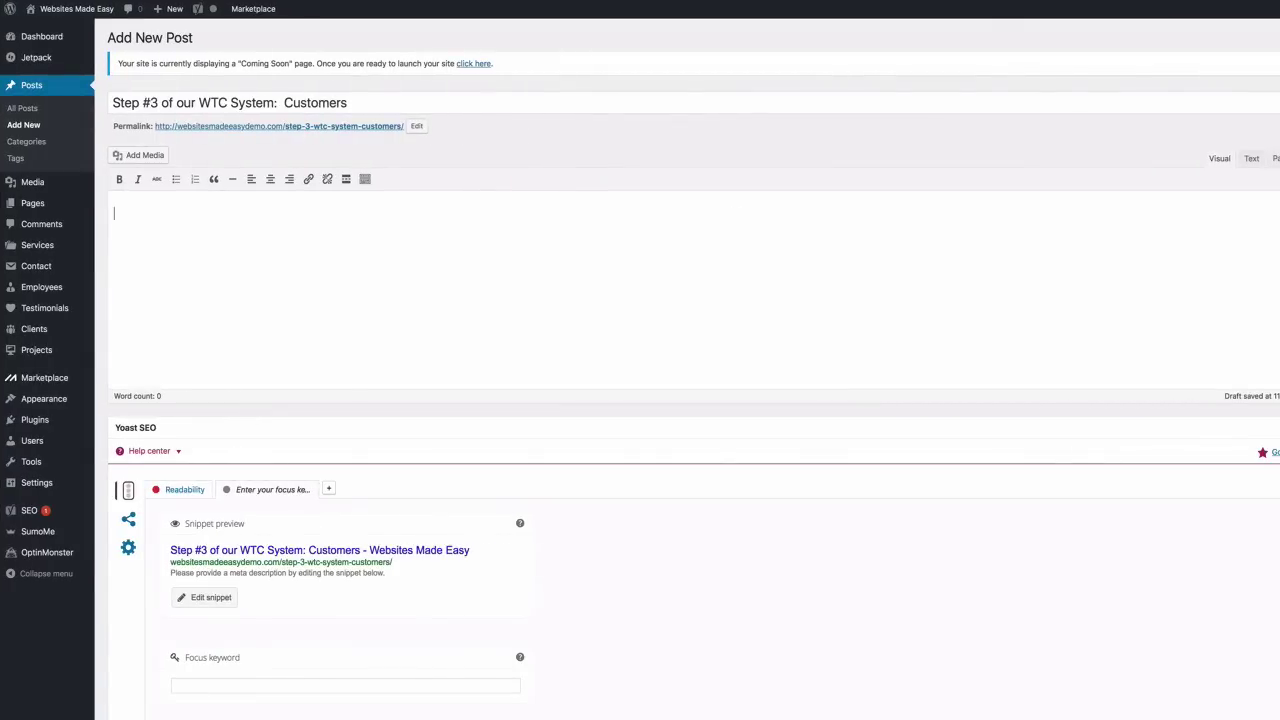
Paste the copied Customers article into the WordPress post body
key(super+v)
scroll(640, 400, down, 5)
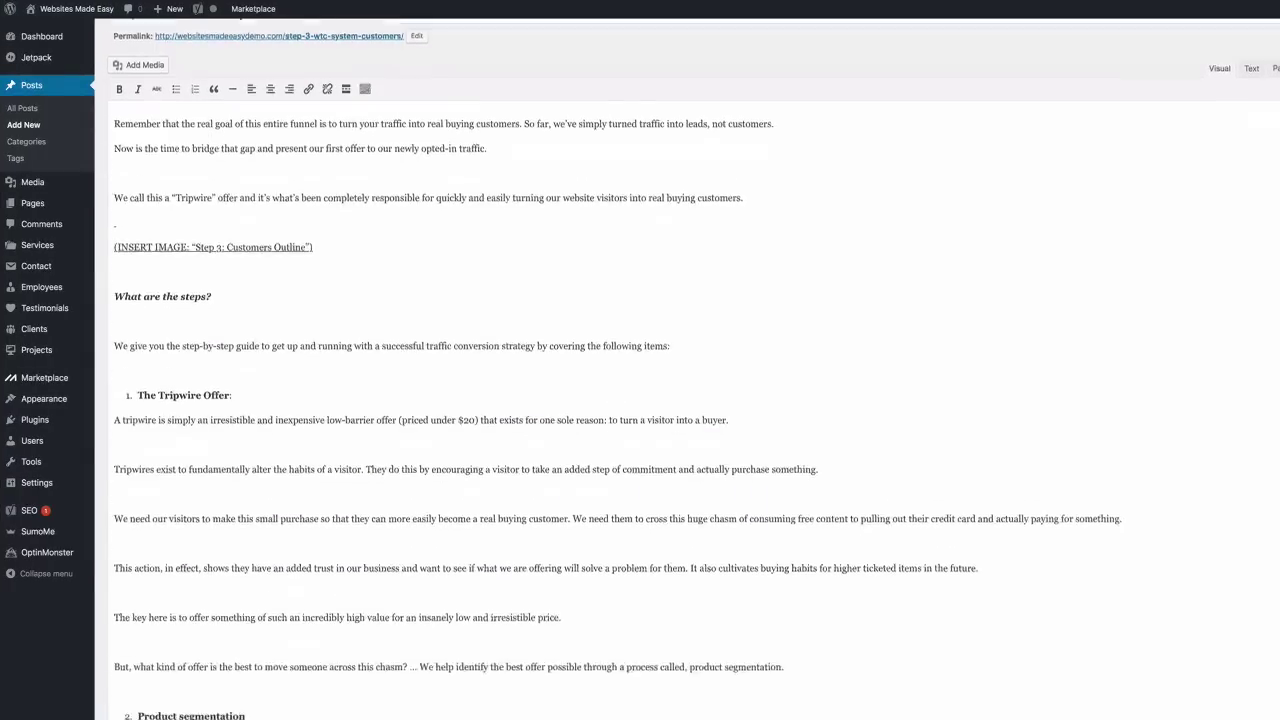
scroll(640, 400, up, 5)
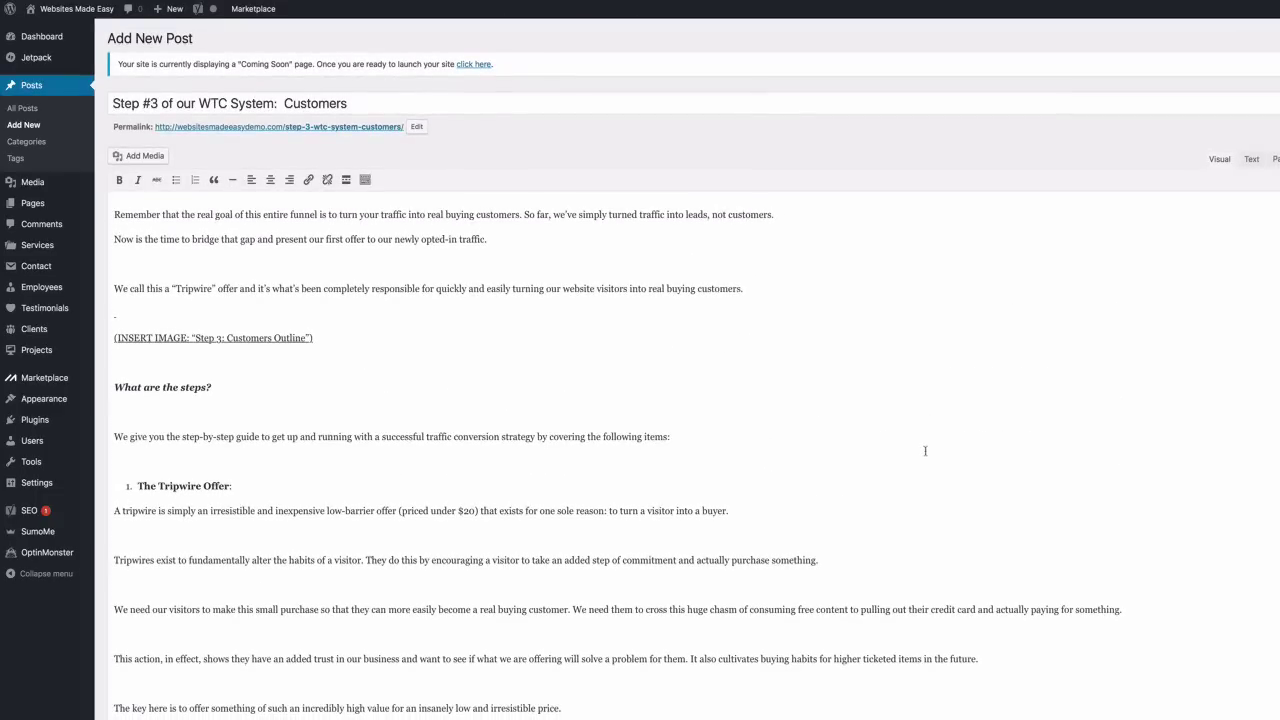
scroll(923, 449, down, 15)
scroll(925, 451, down, 7)
scroll(917, 449, up, 5)
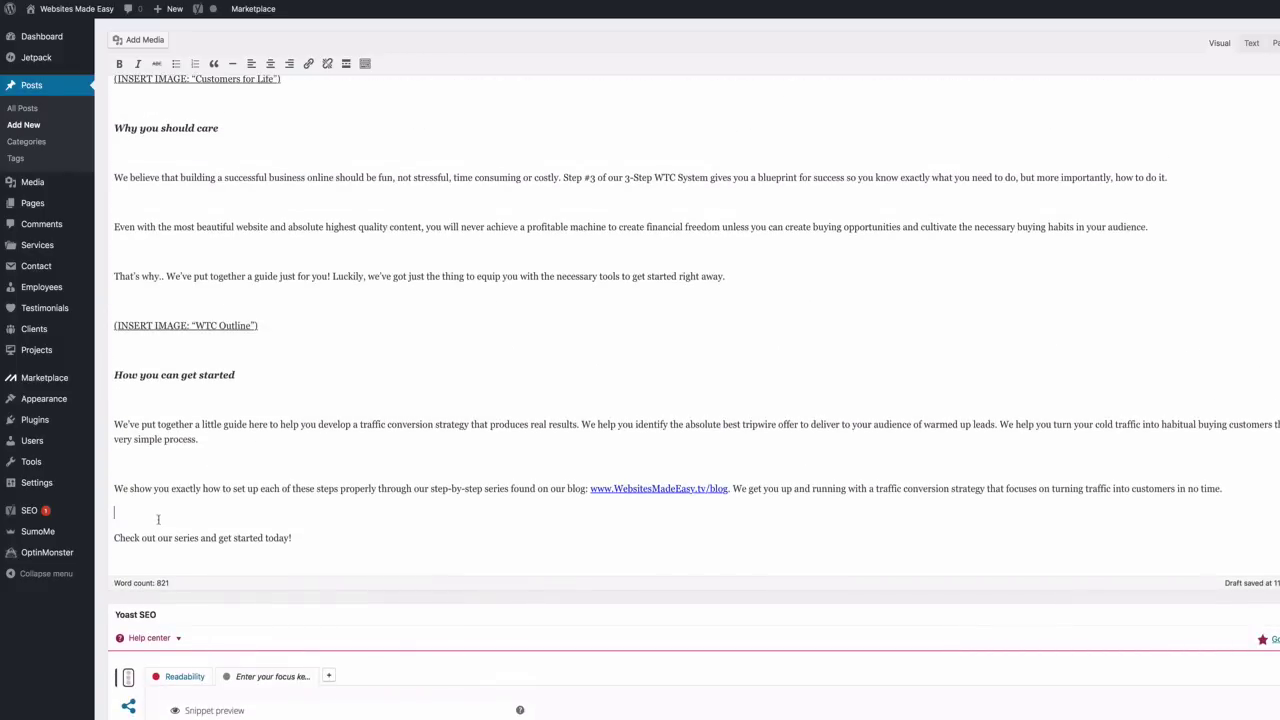
Delete the empty paragraphs between the article's paragraphs, up to 'What are the steps?'
key(BackSpace)
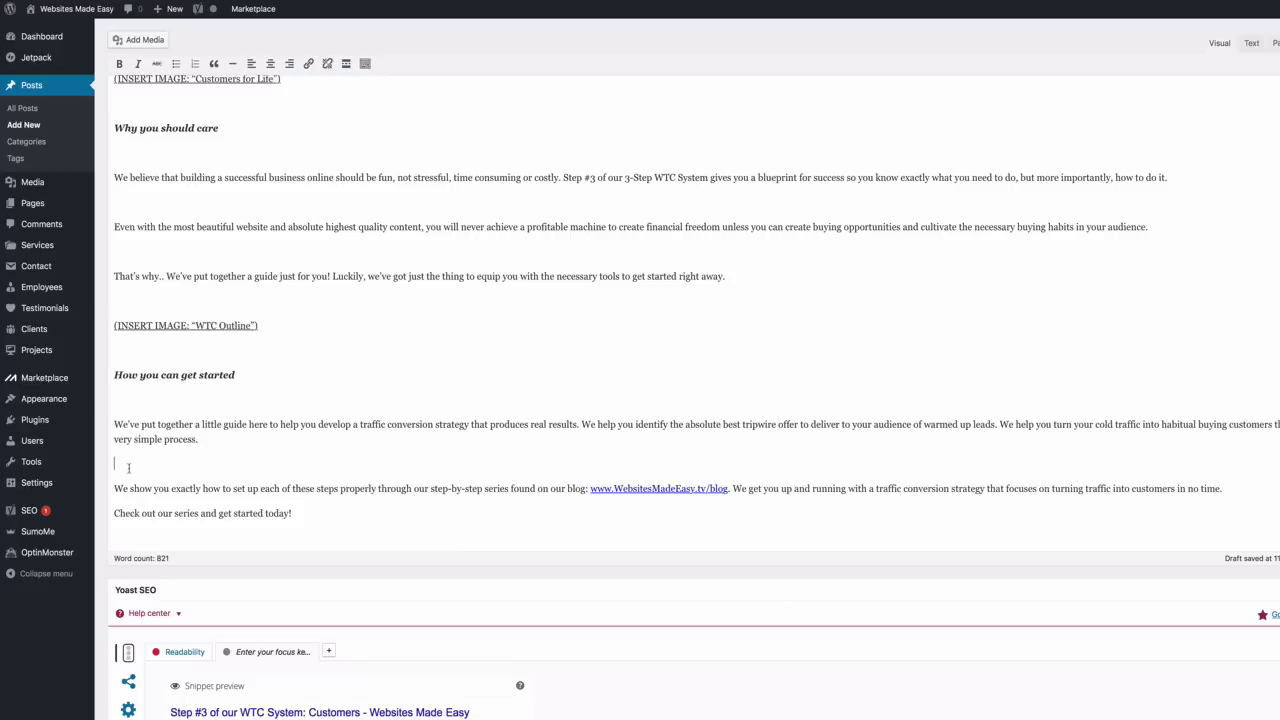
key(BackSpace)
key(BackSpace)
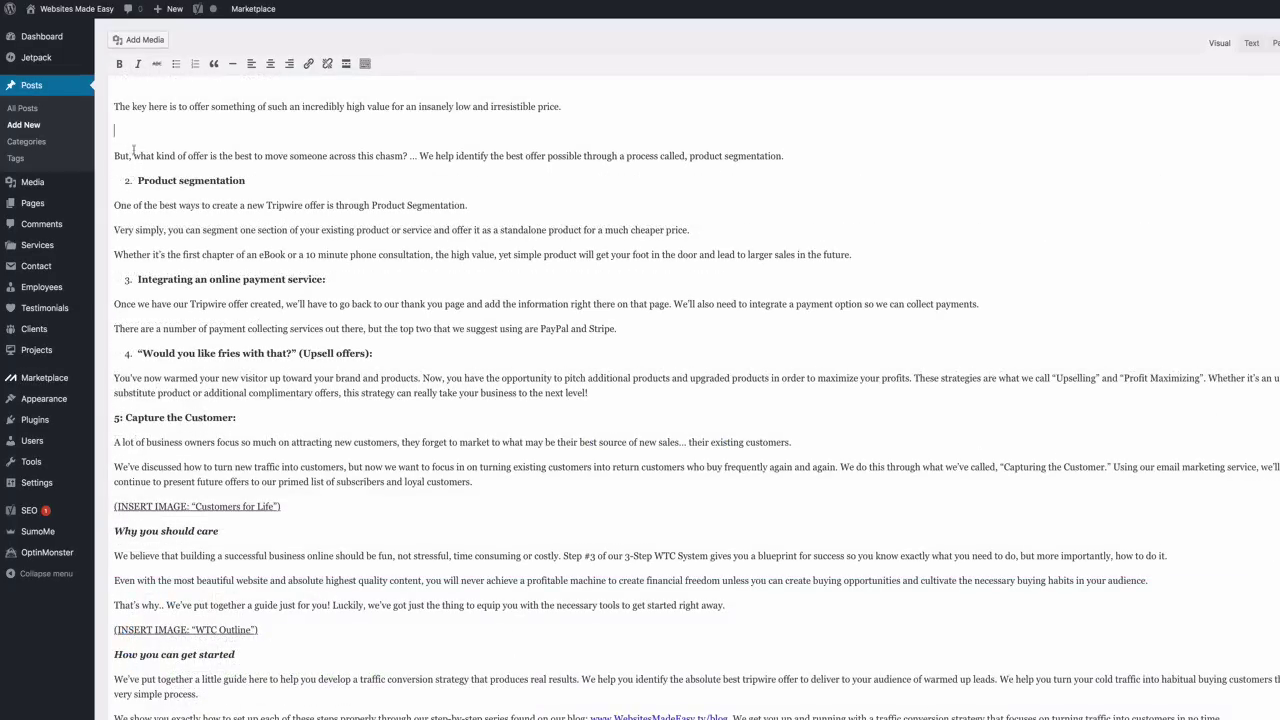
key(BackSpace)
scroll(130, 175, up, 3)
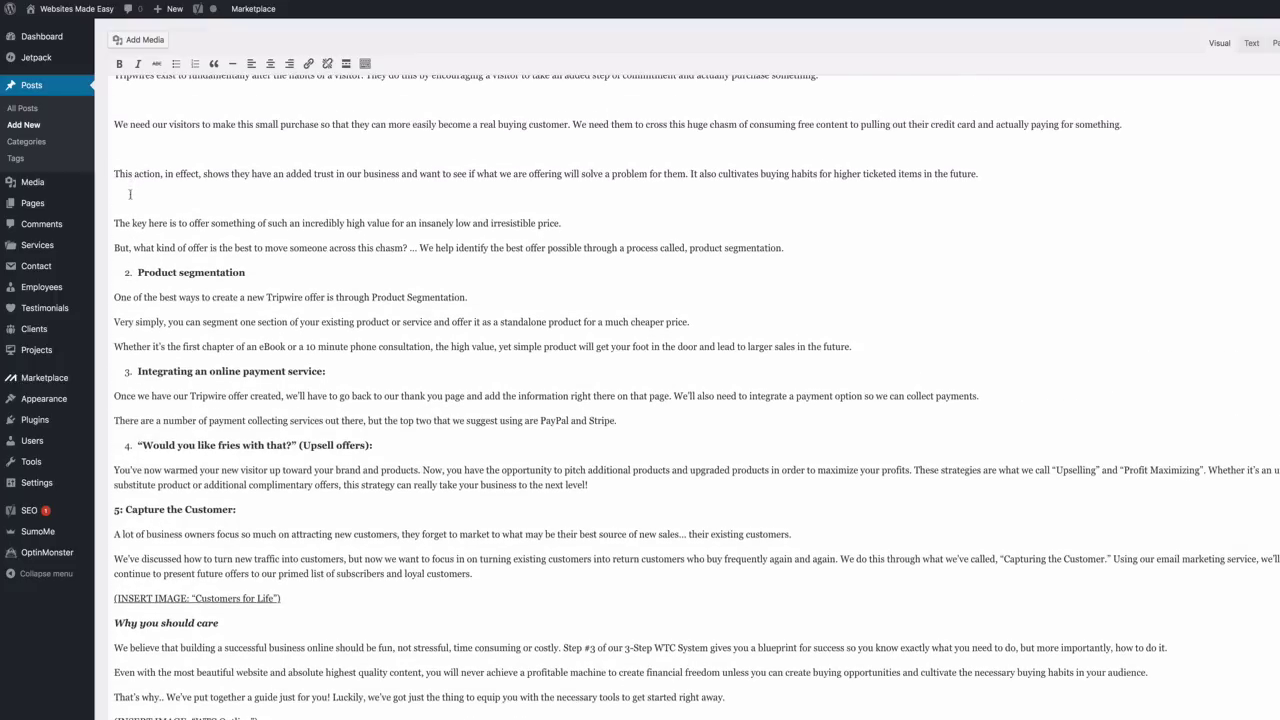
key(BackSpace)
key(Up)
key(BackSpace)
scroll(130, 176, up, 2)
key(Up)
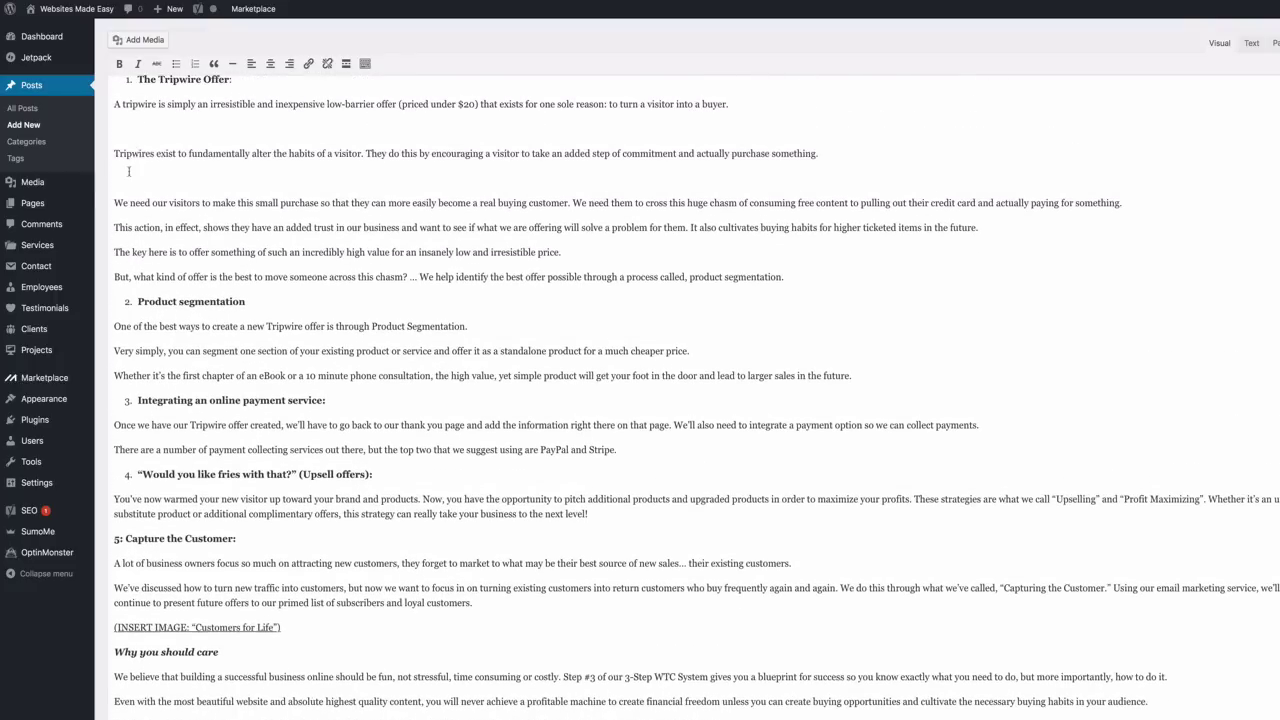
key(BackSpace)
key(BackSpace)
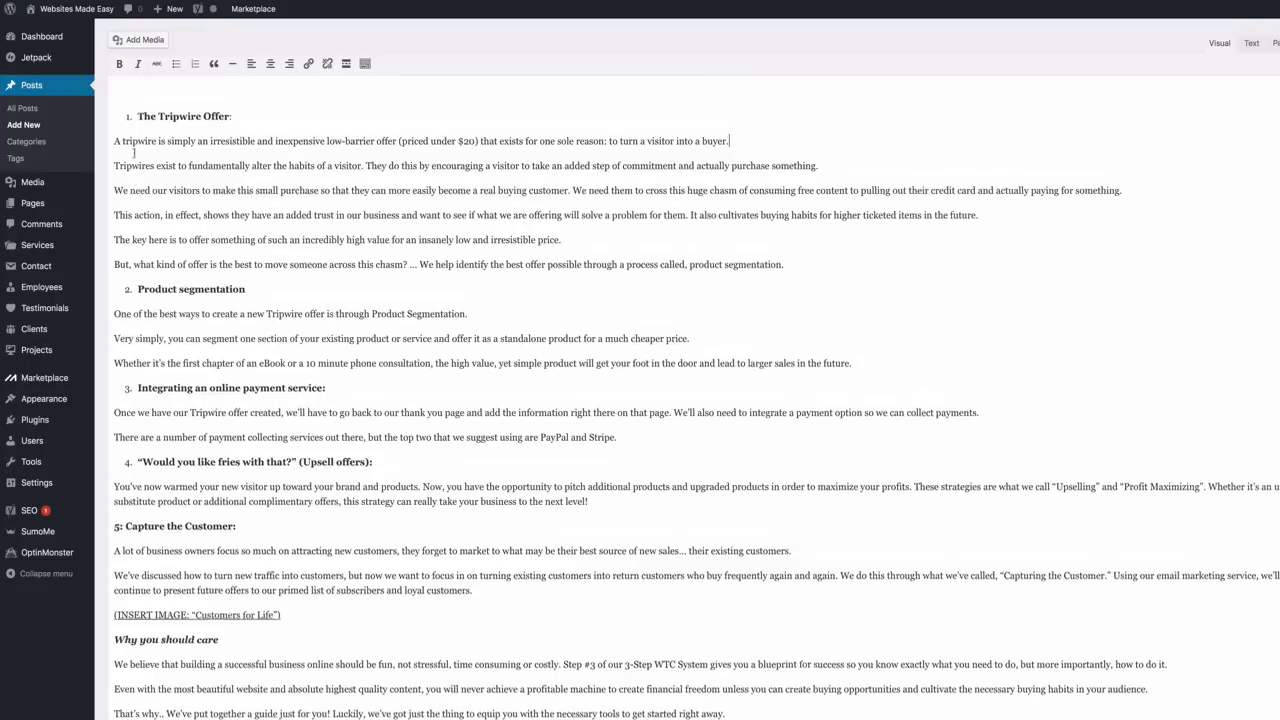
scroll(135, 200, up, 6)
key(Up)
key(Up)
key(Up)
key(Up)
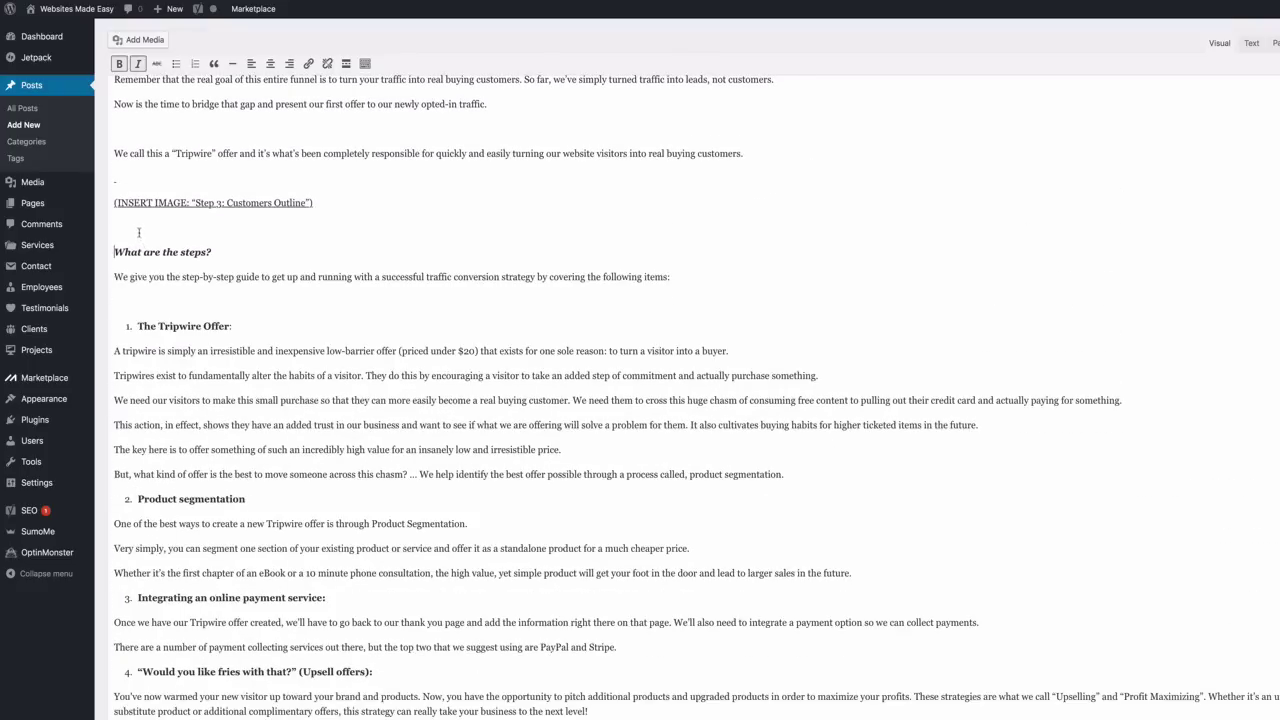
key(Up)
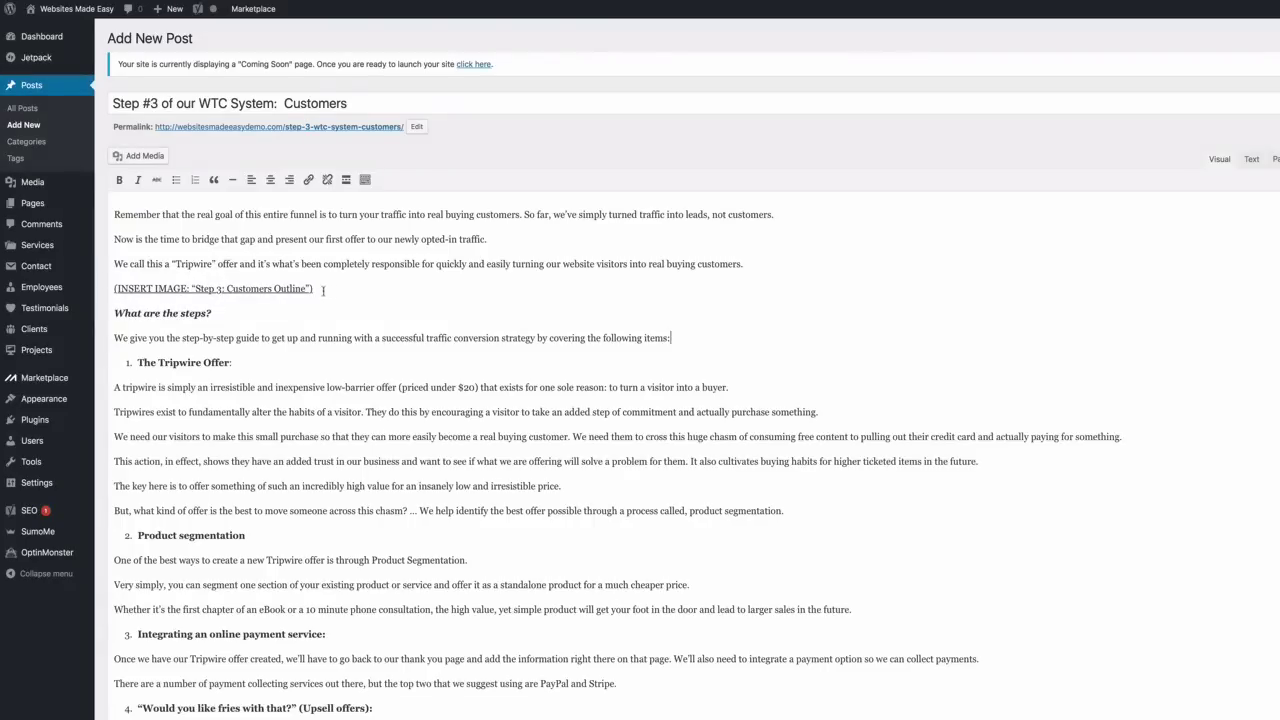
Select the 'Step 3: Customers Outline' placeholder and upload Step 3 - Customers Outline.jpg
drag(323, 291, 107, 292)
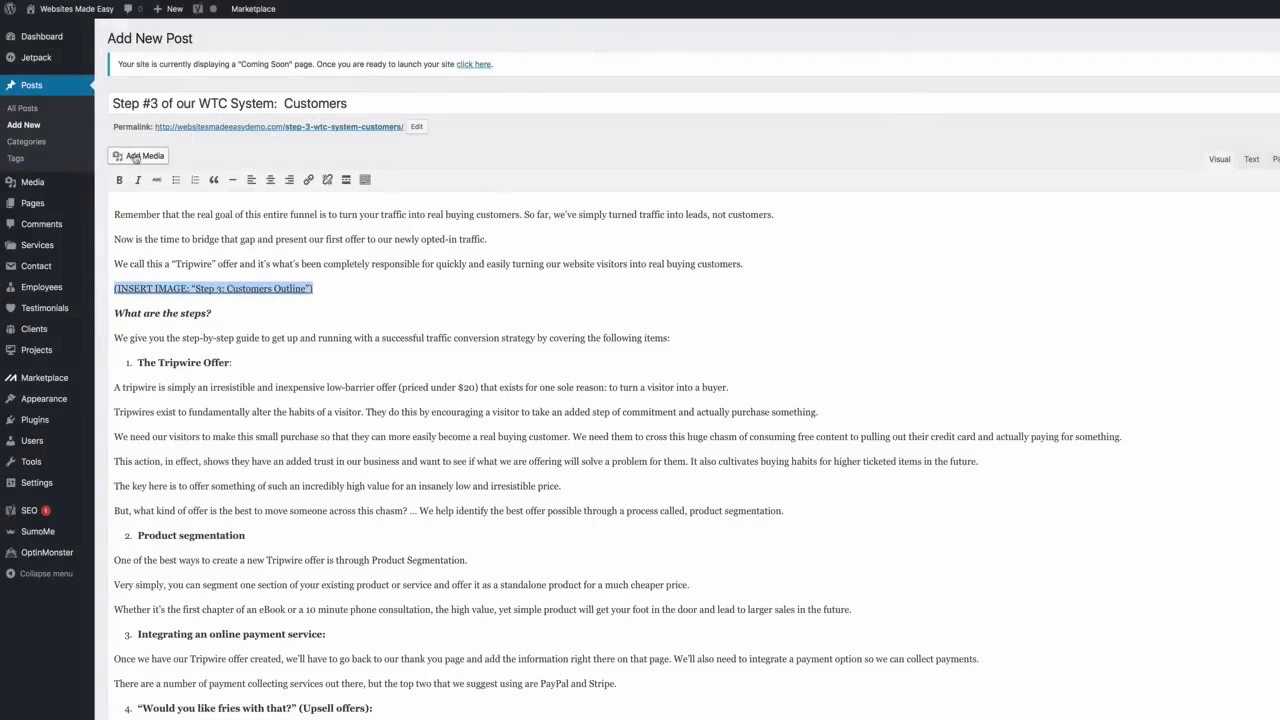
click(136, 158)
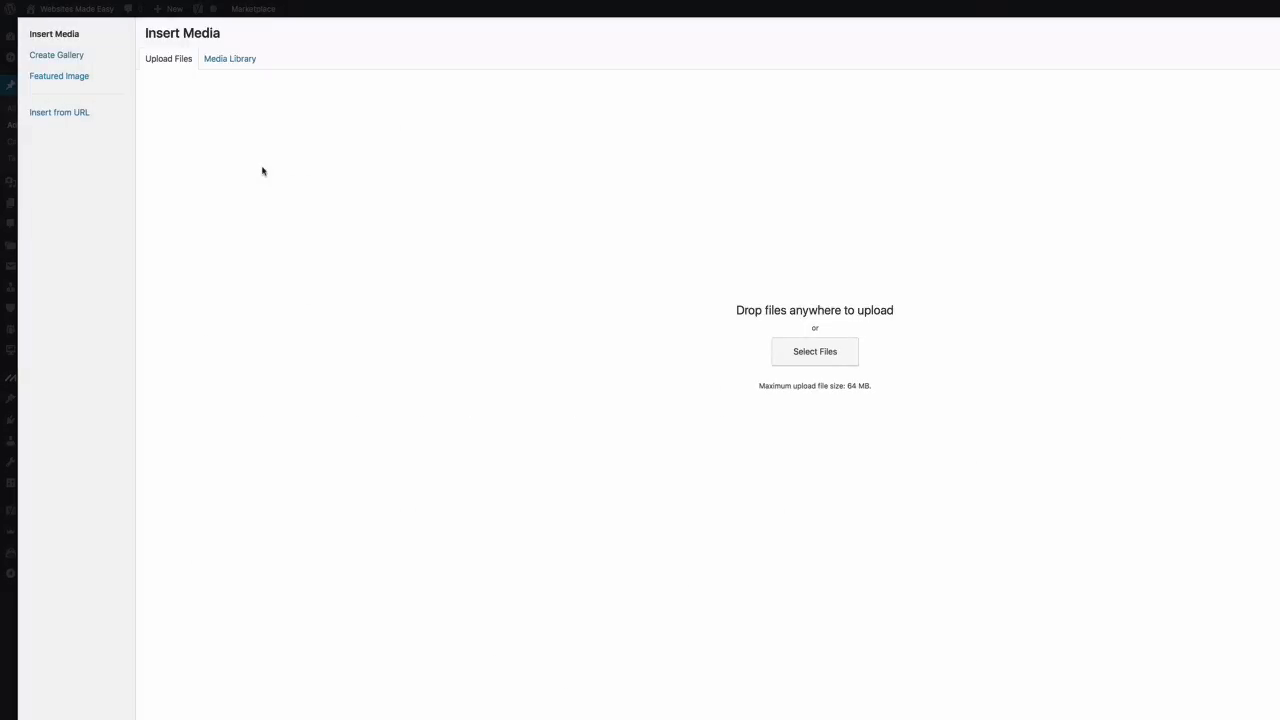
click(224, 62)
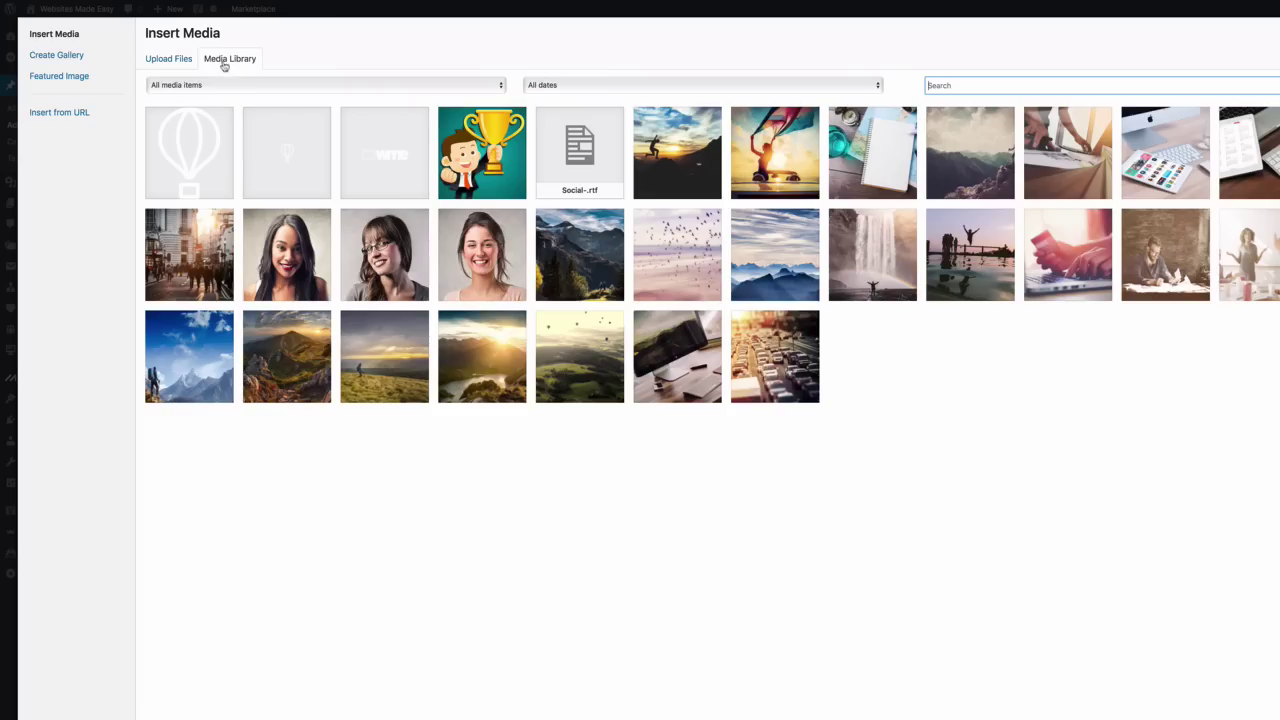
click(166, 62)
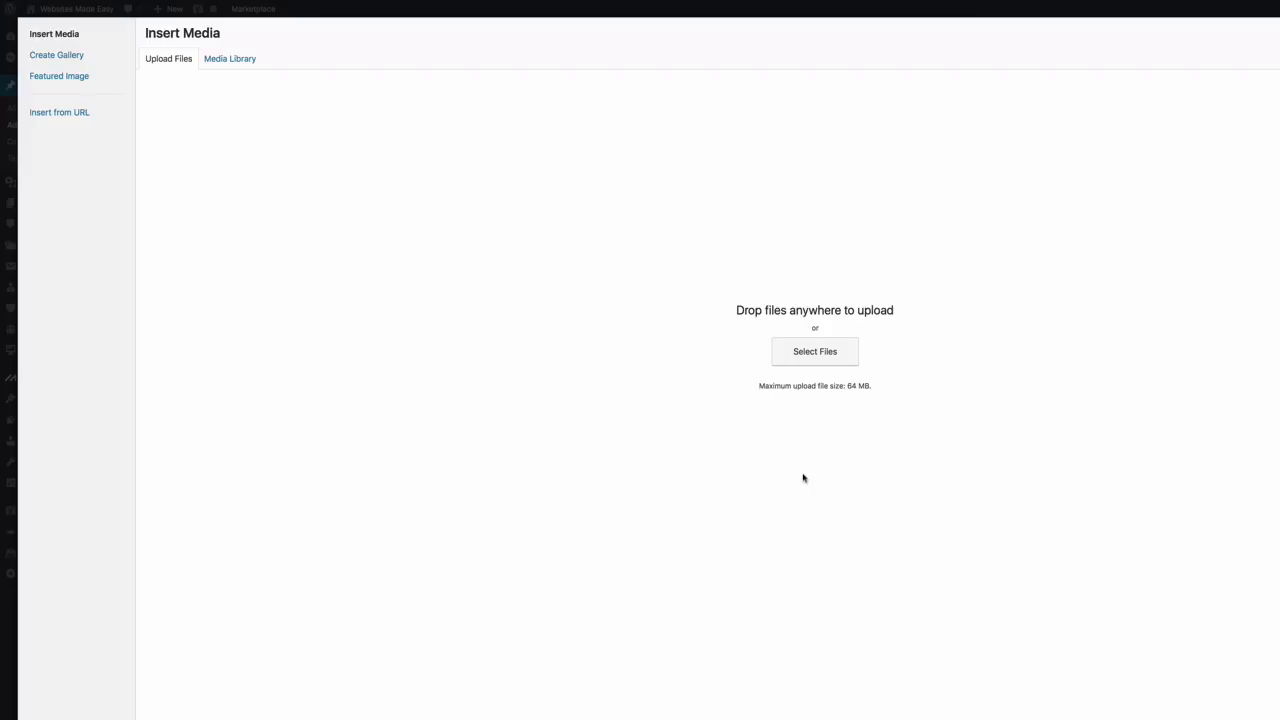
click(807, 362)
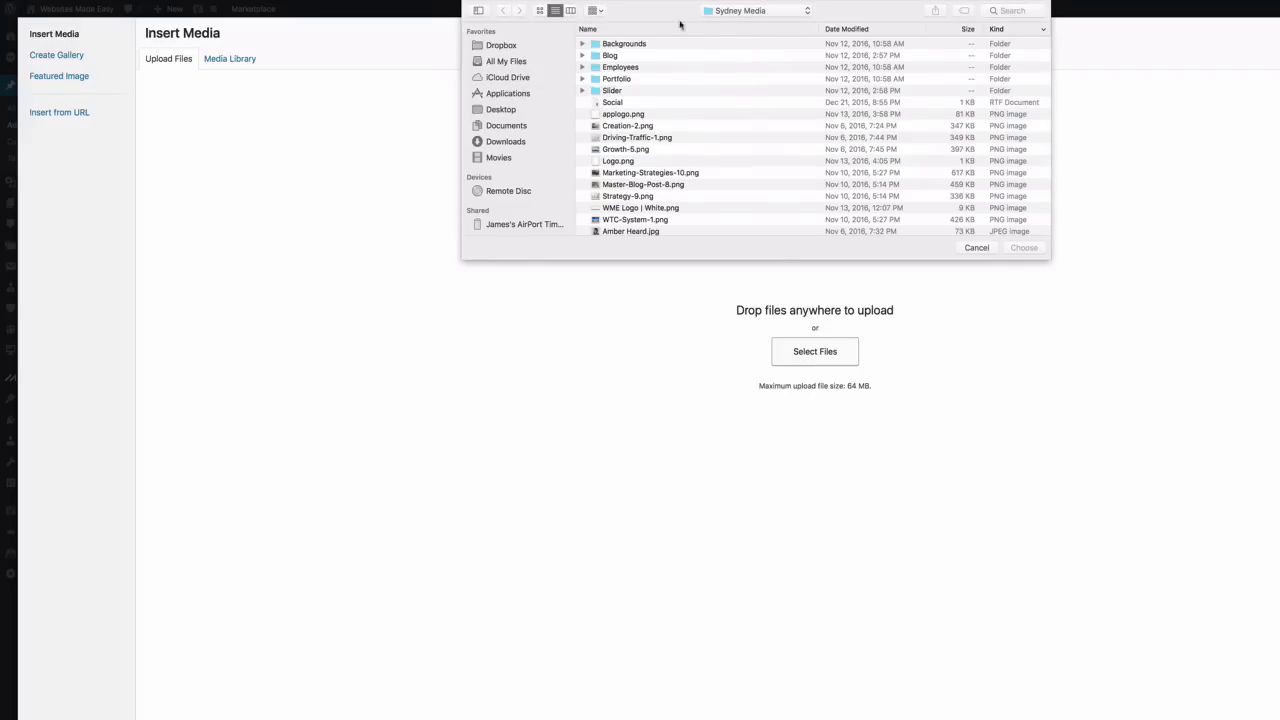
double_click(627, 57)
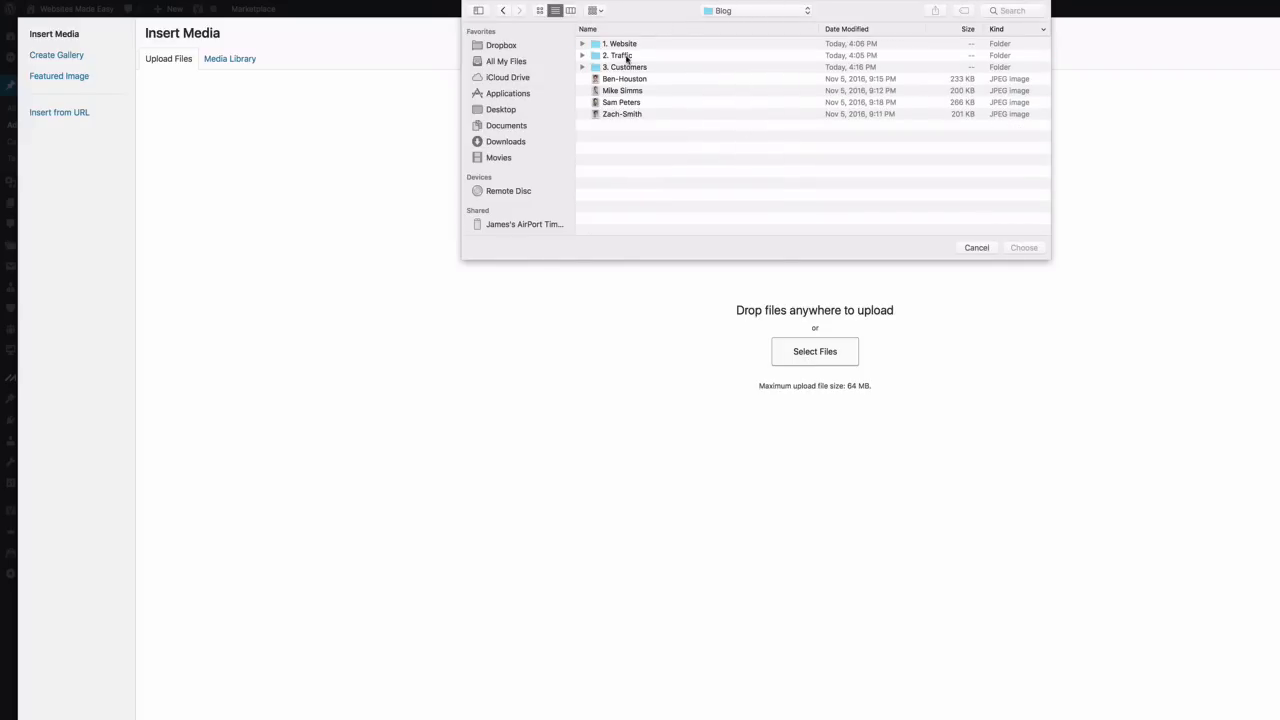
double_click(629, 67)
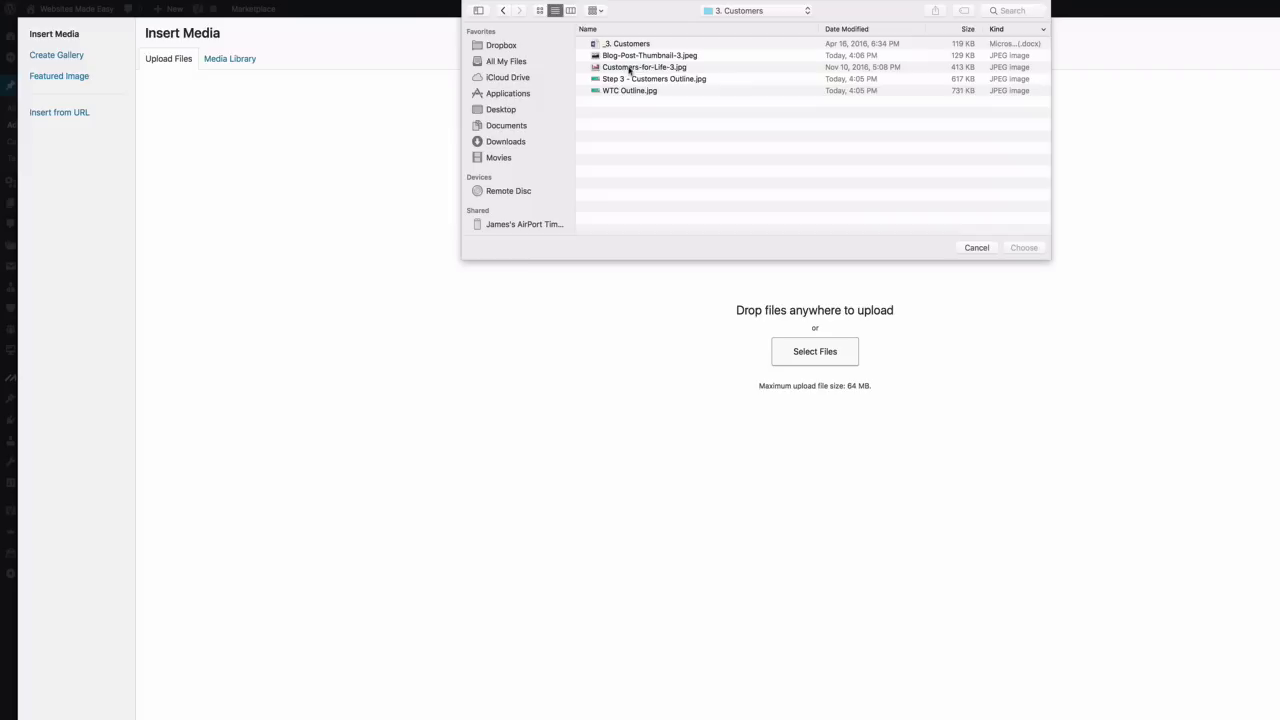
click(655, 79)
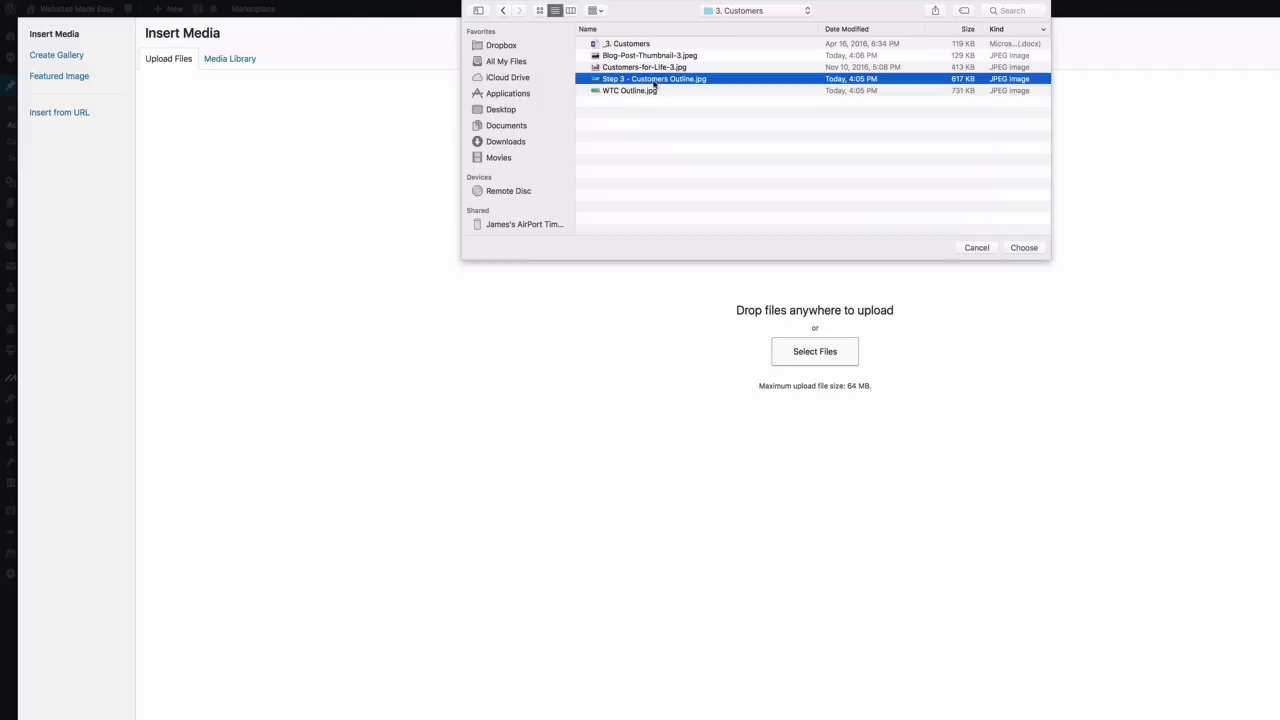
click(1022, 248)
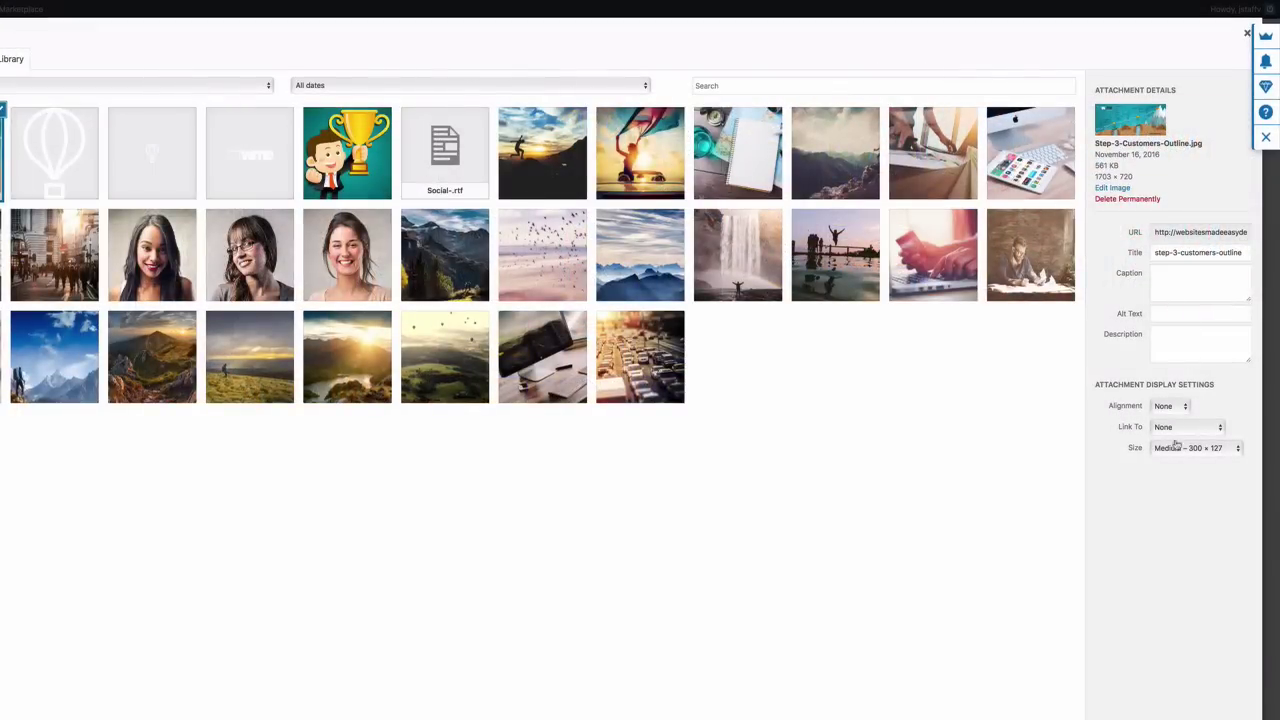
Insert the outline image into the post at Large 1024 × 433
click(1186, 449)
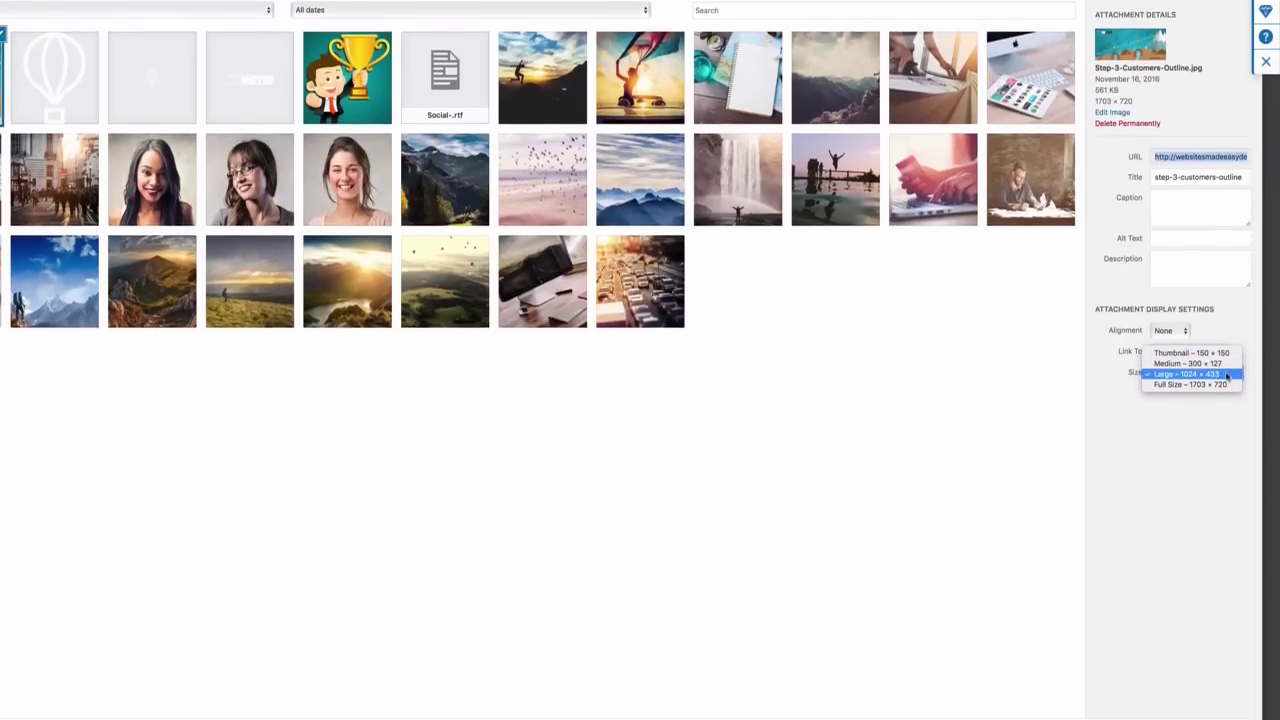
click(1227, 375)
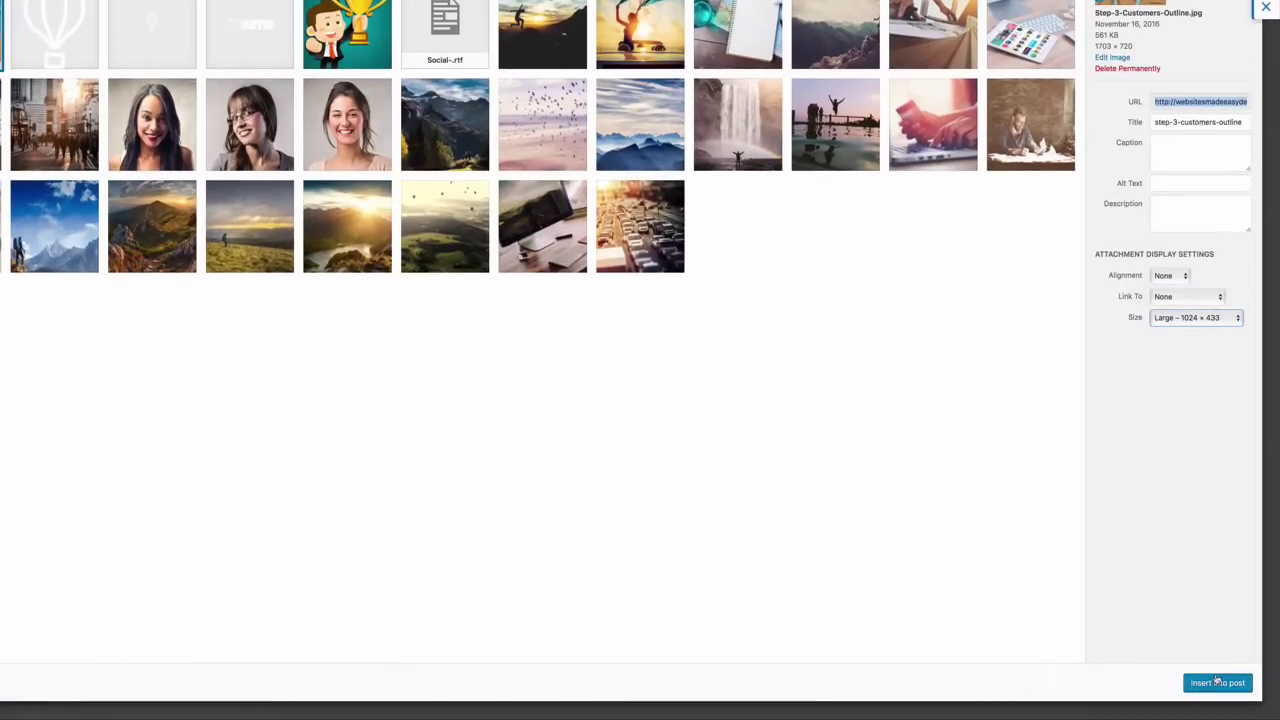
click(1217, 682)
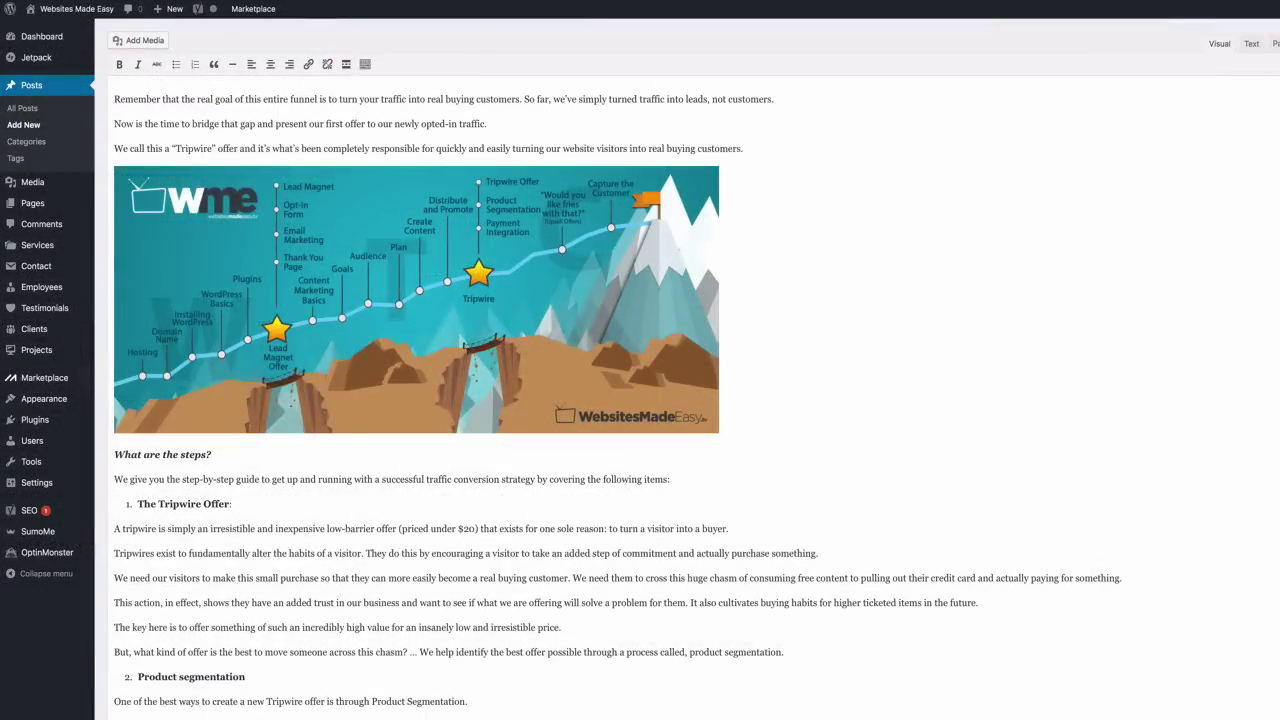
scroll(943, 412, down, 5)
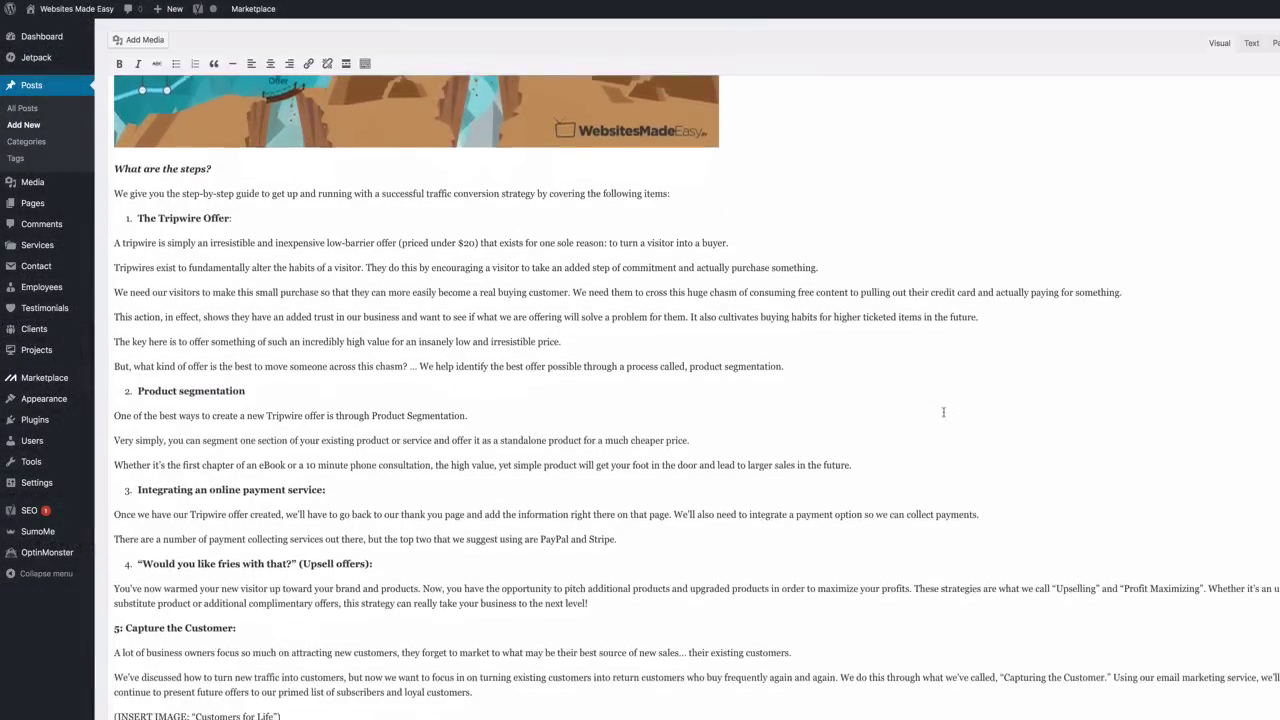
scroll(943, 412, down, 2)
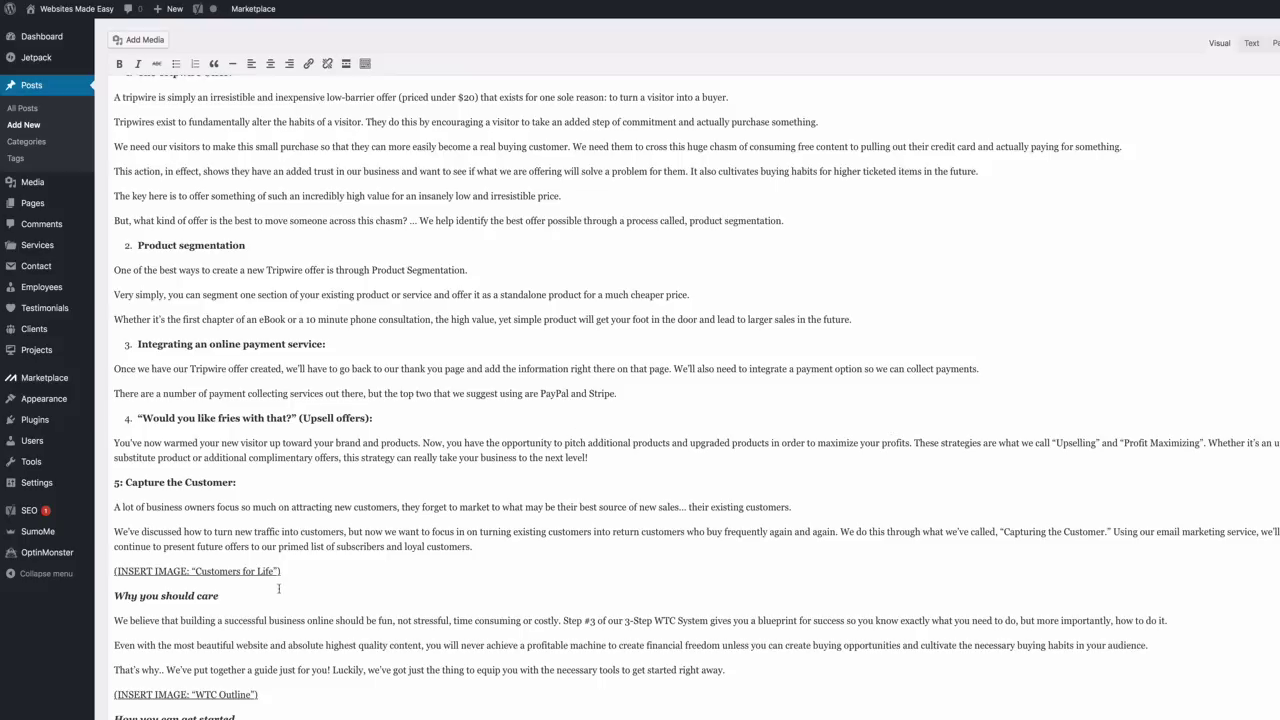
Select the 'Customers for Life' placeholder and upload Customers-for-Life-3.jpg
drag(284, 573, 114, 573)
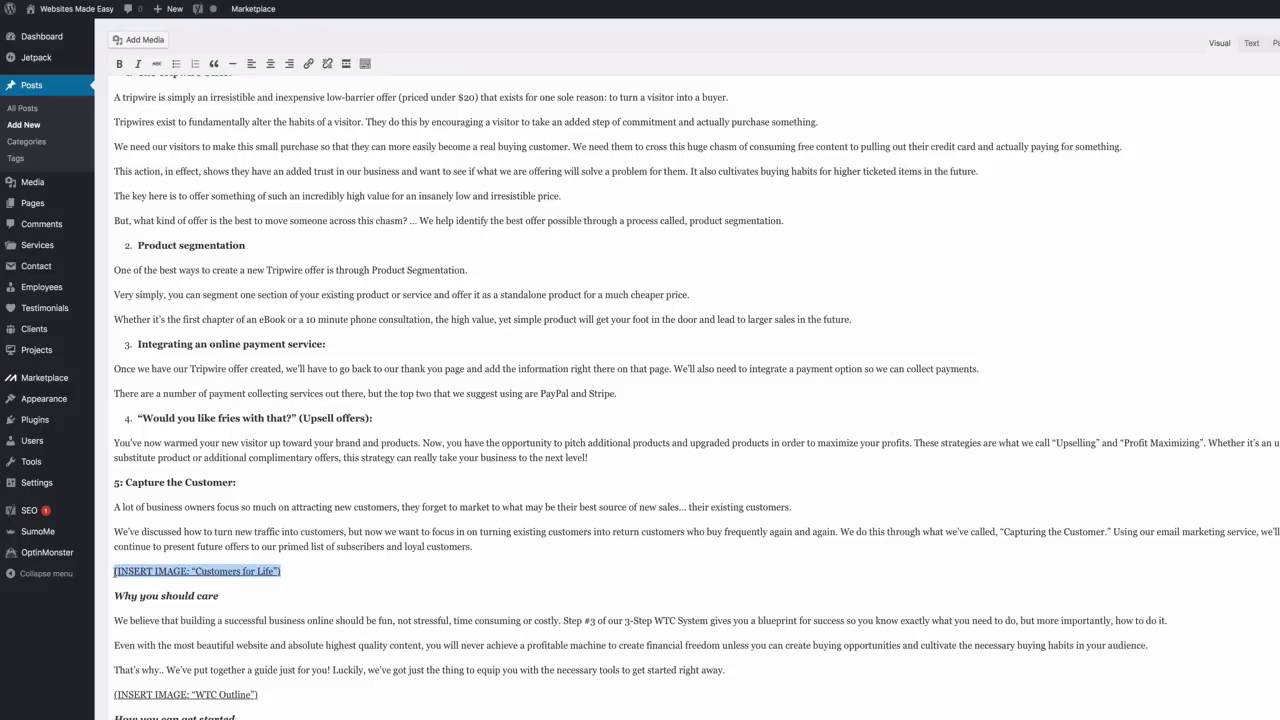
click(156, 44)
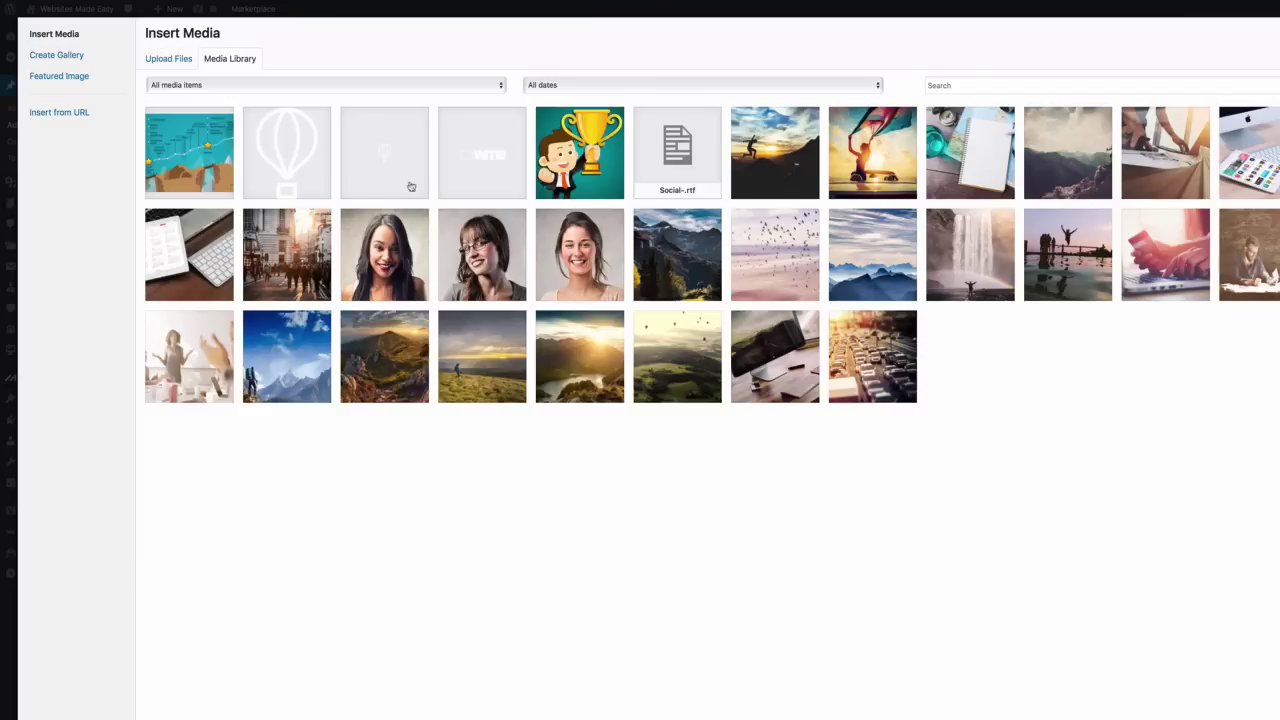
click(184, 61)
click(798, 351)
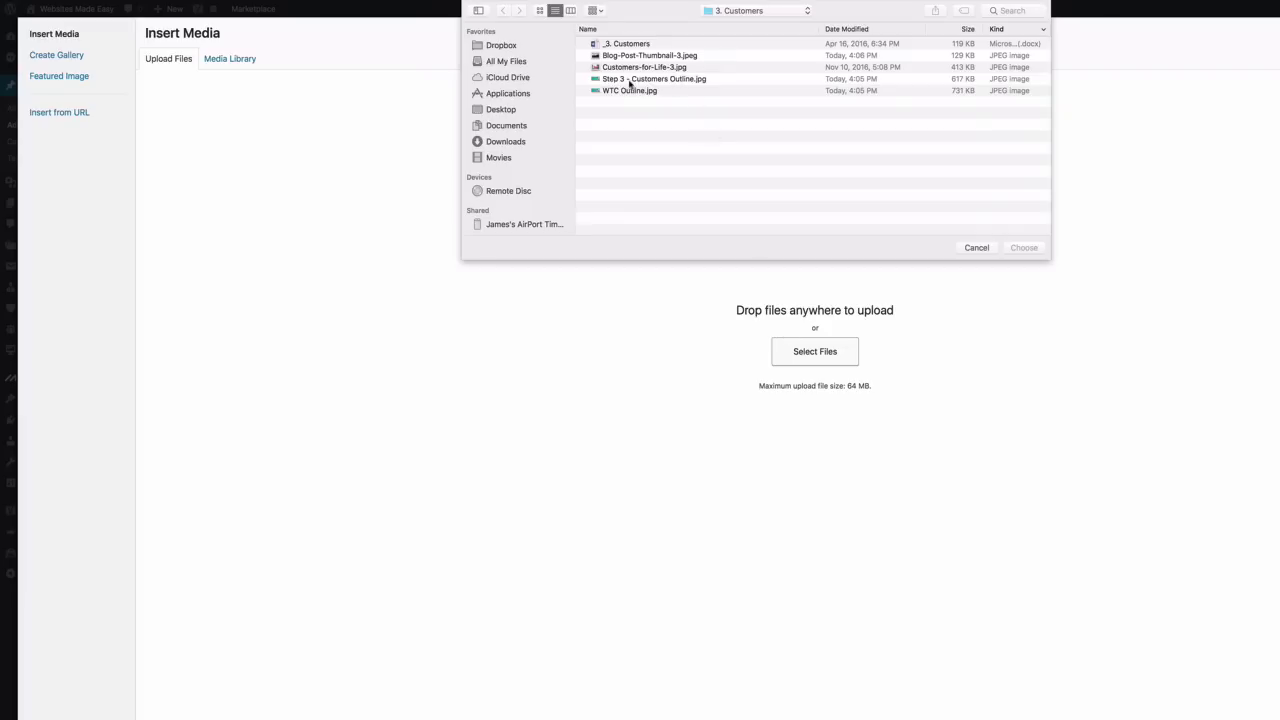
click(640, 68)
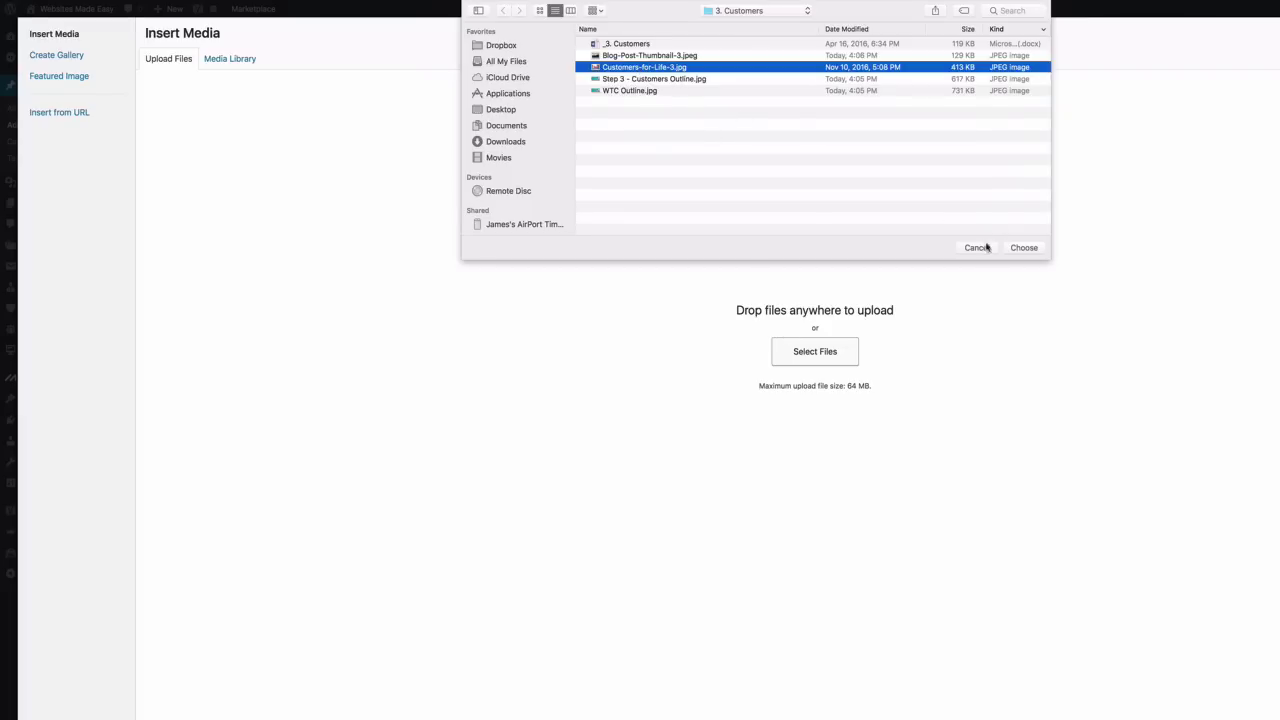
click(1020, 249)
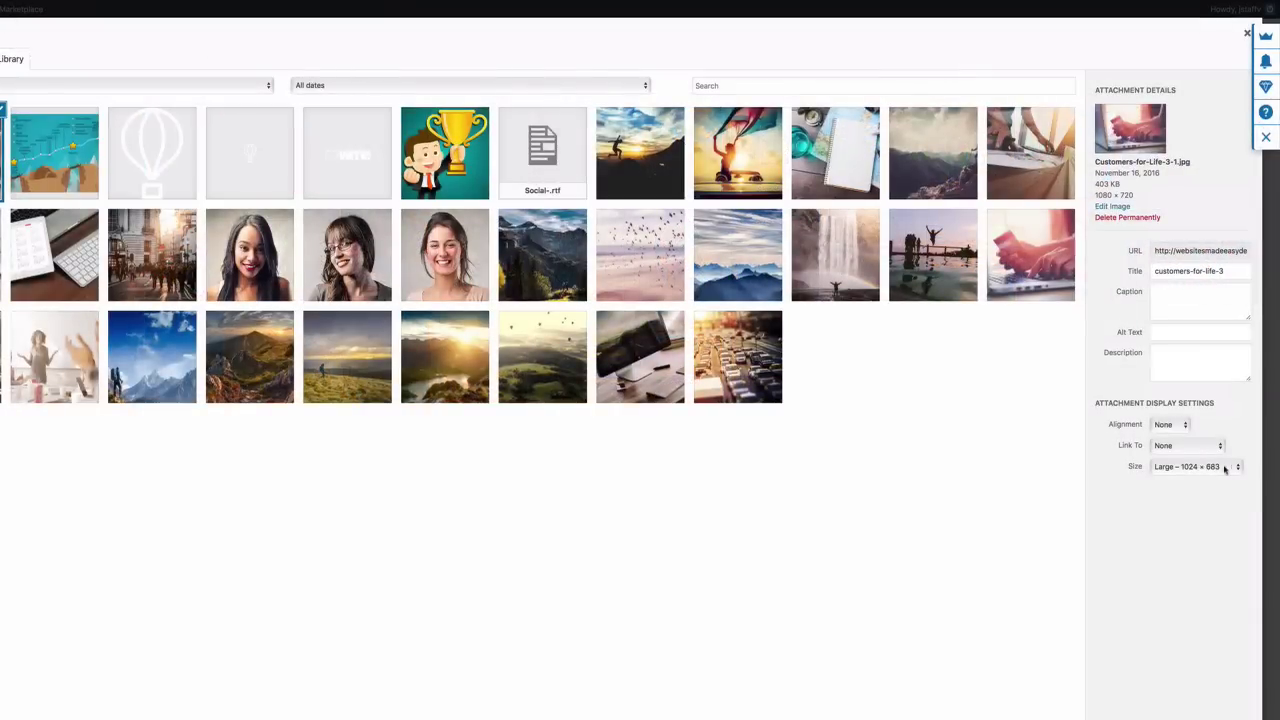
Insert the Customers-for-Life image into the post at Large 1024×683
click(1236, 468)
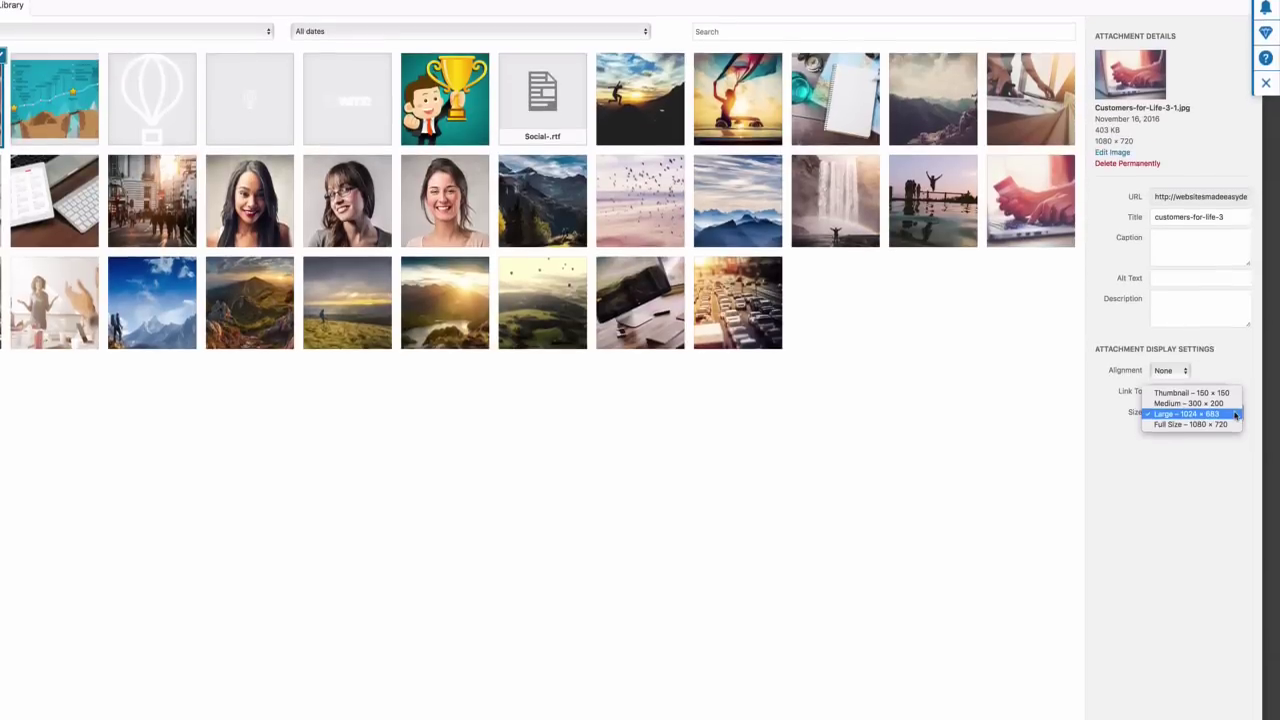
click(1236, 468)
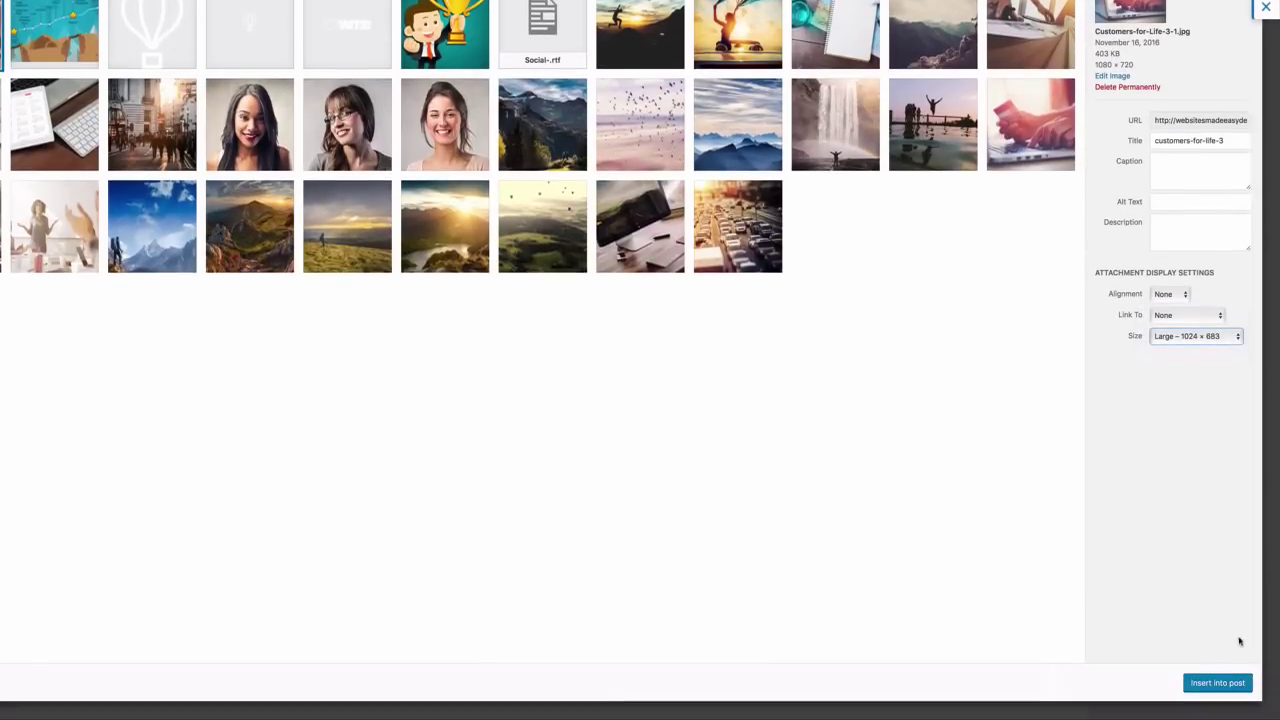
click(1217, 683)
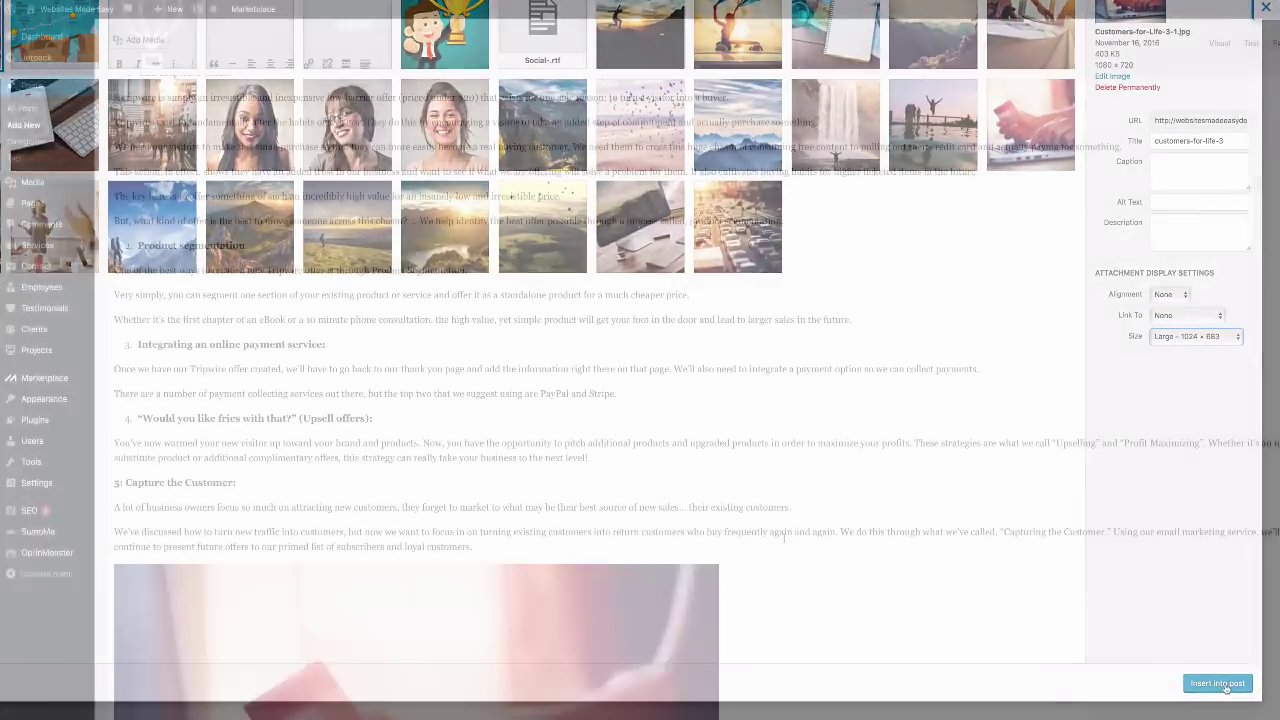
scroll(748, 523, down, 2)
scroll(748, 523, down, 8)
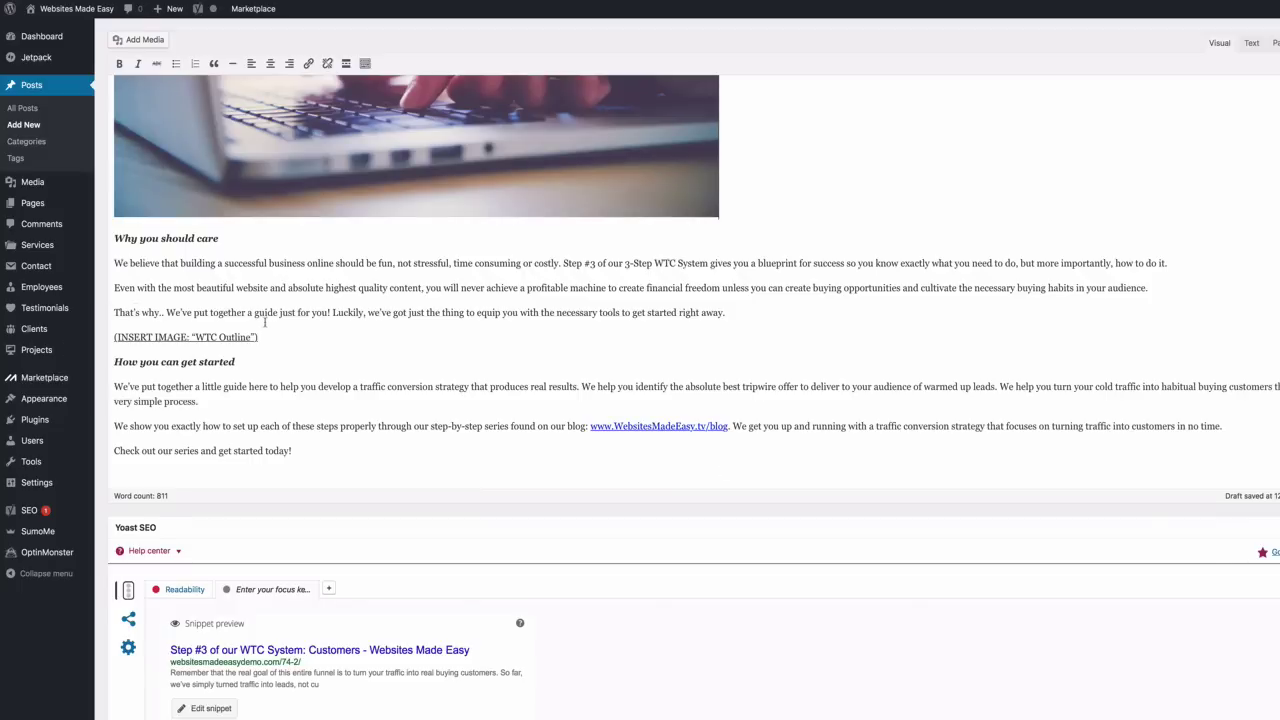
Replace the WTC Outline placeholder with the uploaded WTC Outline.jpg at Large 1024×433
drag(262, 337, 112, 337)
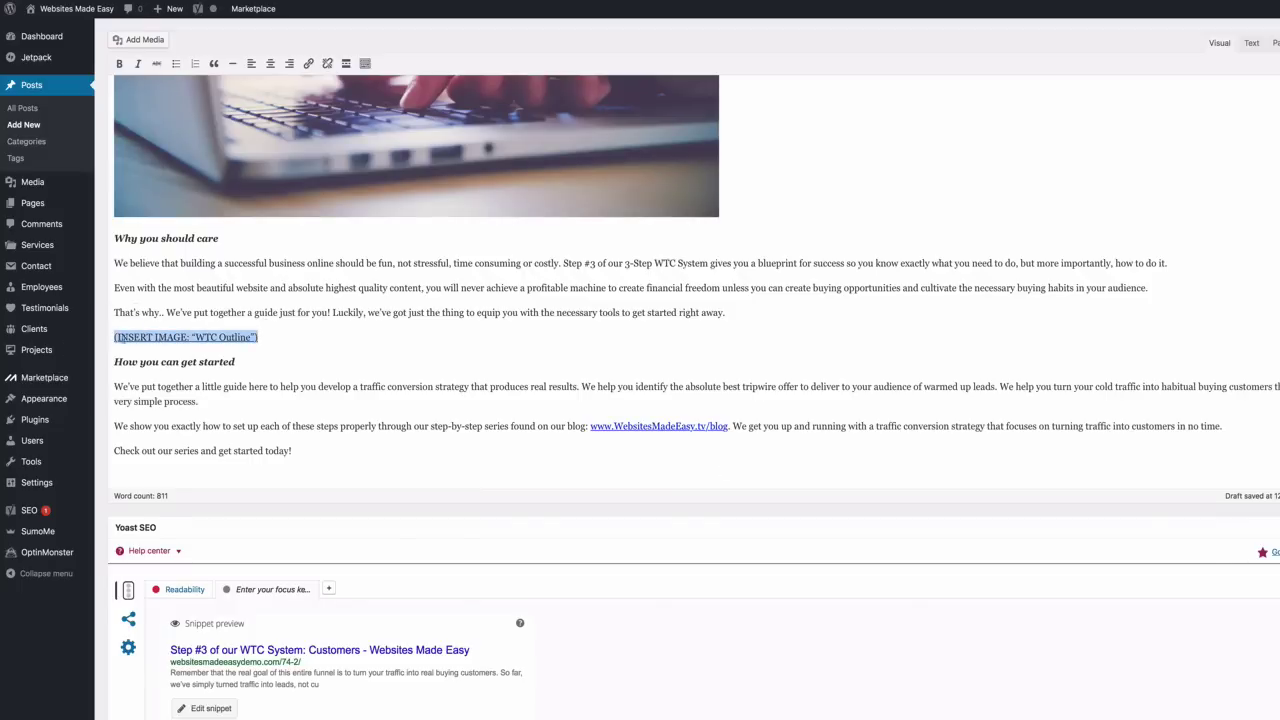
click(138, 40)
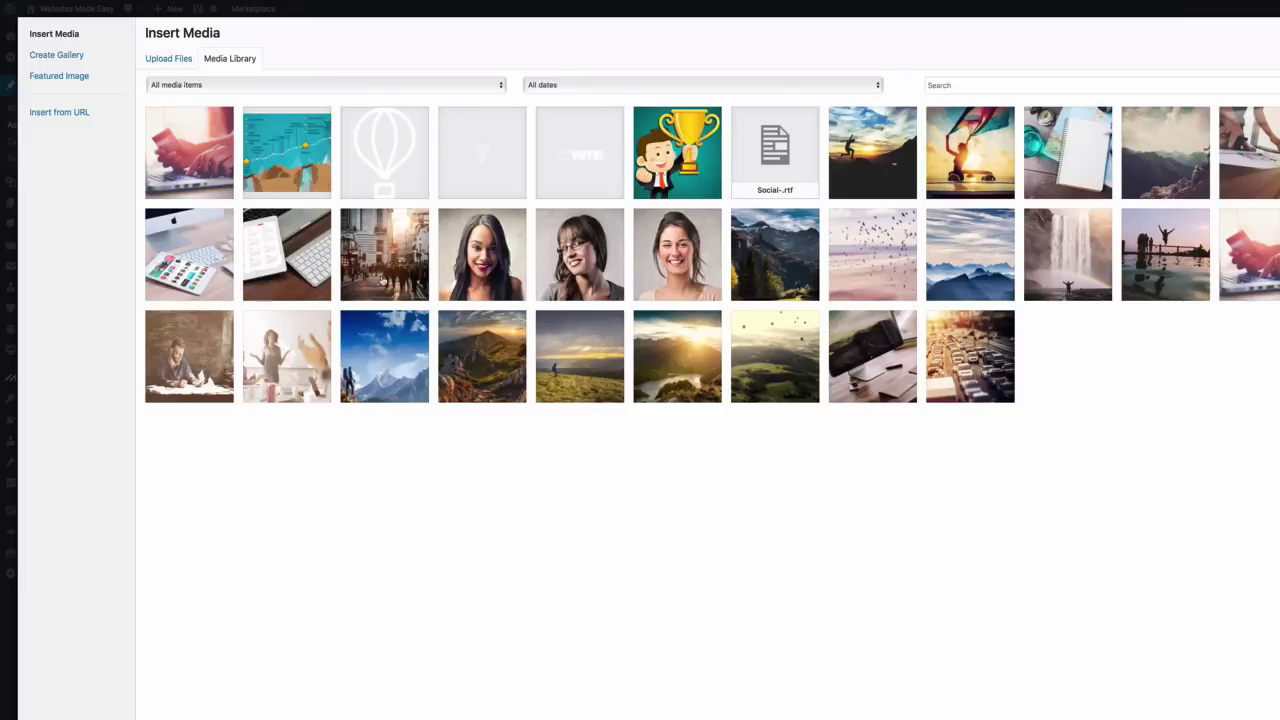
click(174, 61)
click(785, 359)
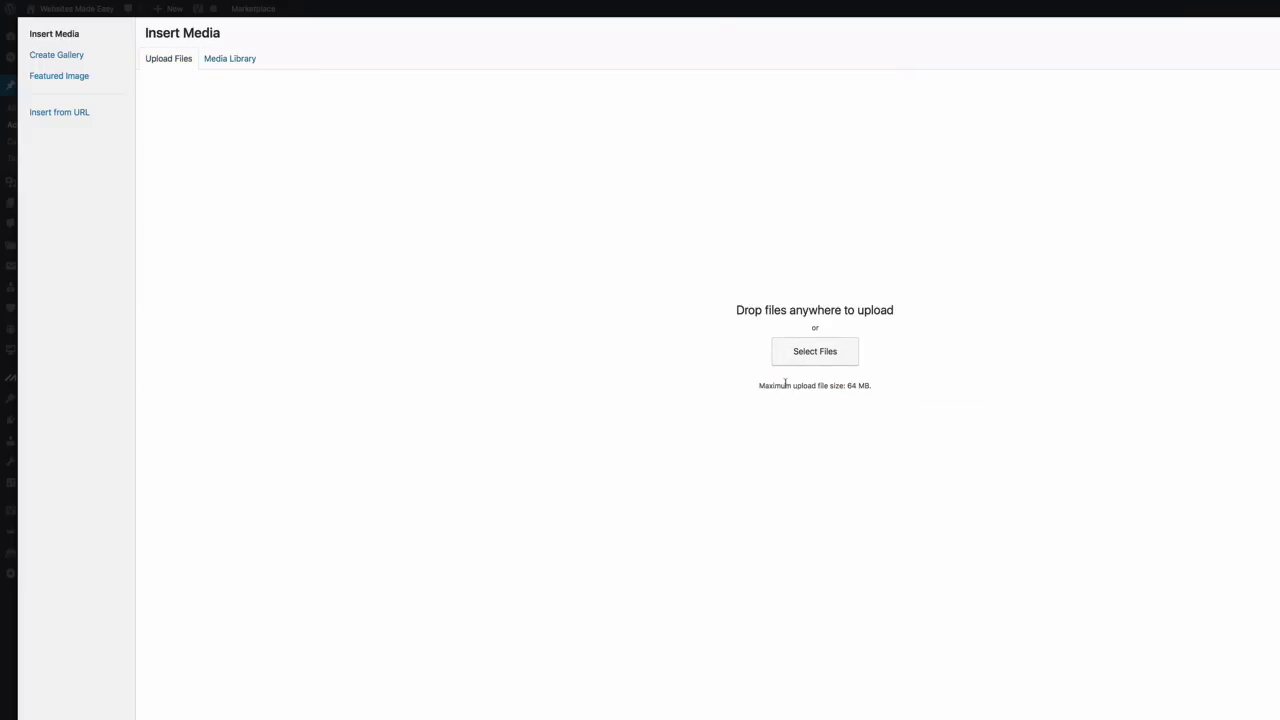
click(682, 78)
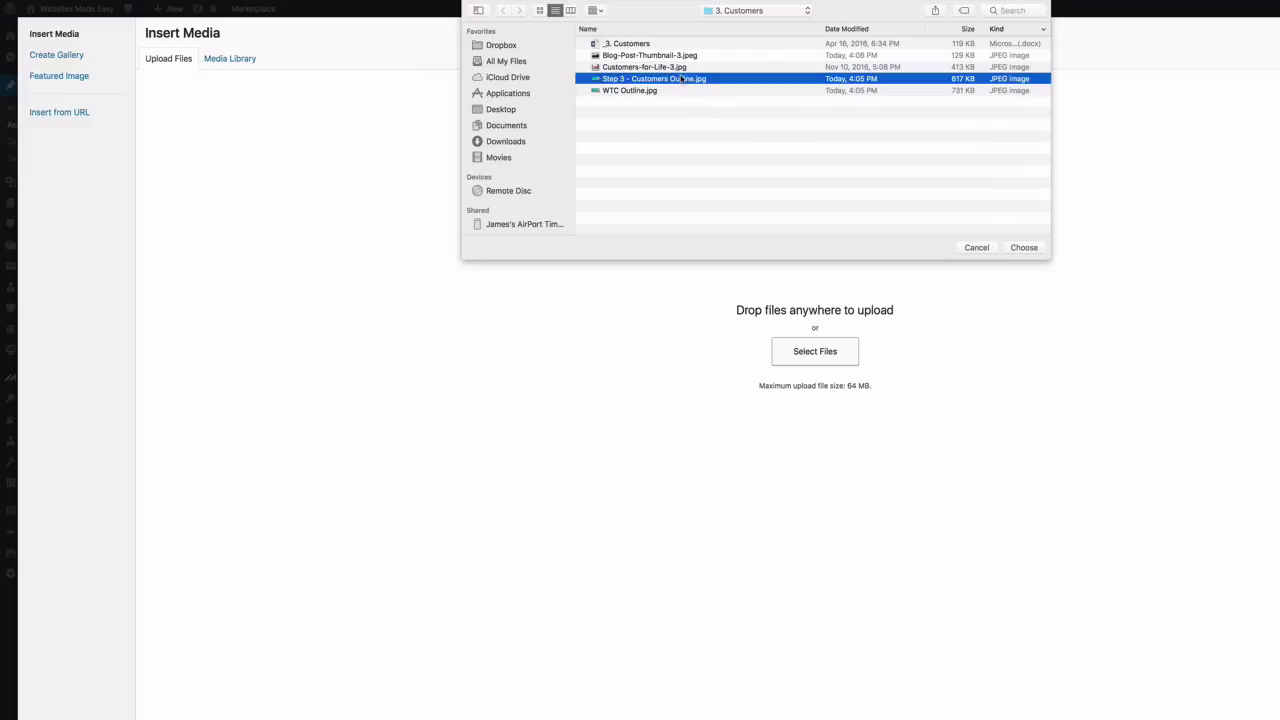
click(678, 90)
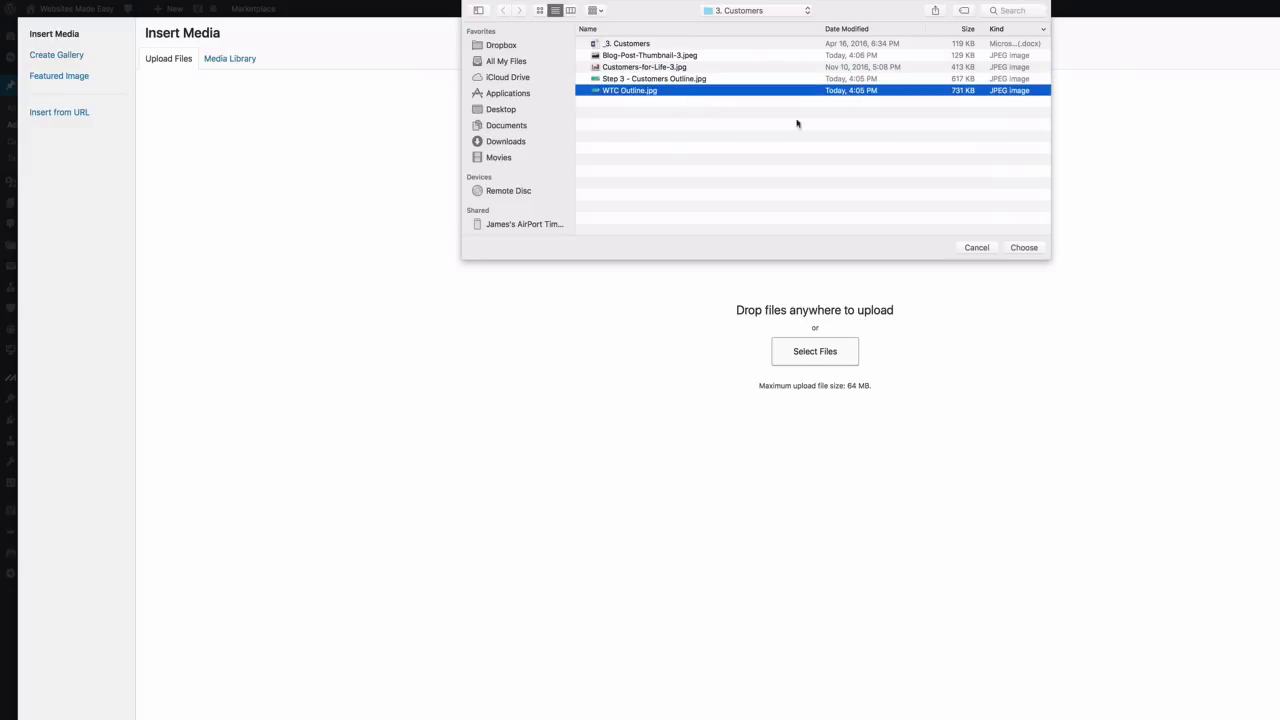
click(1024, 247)
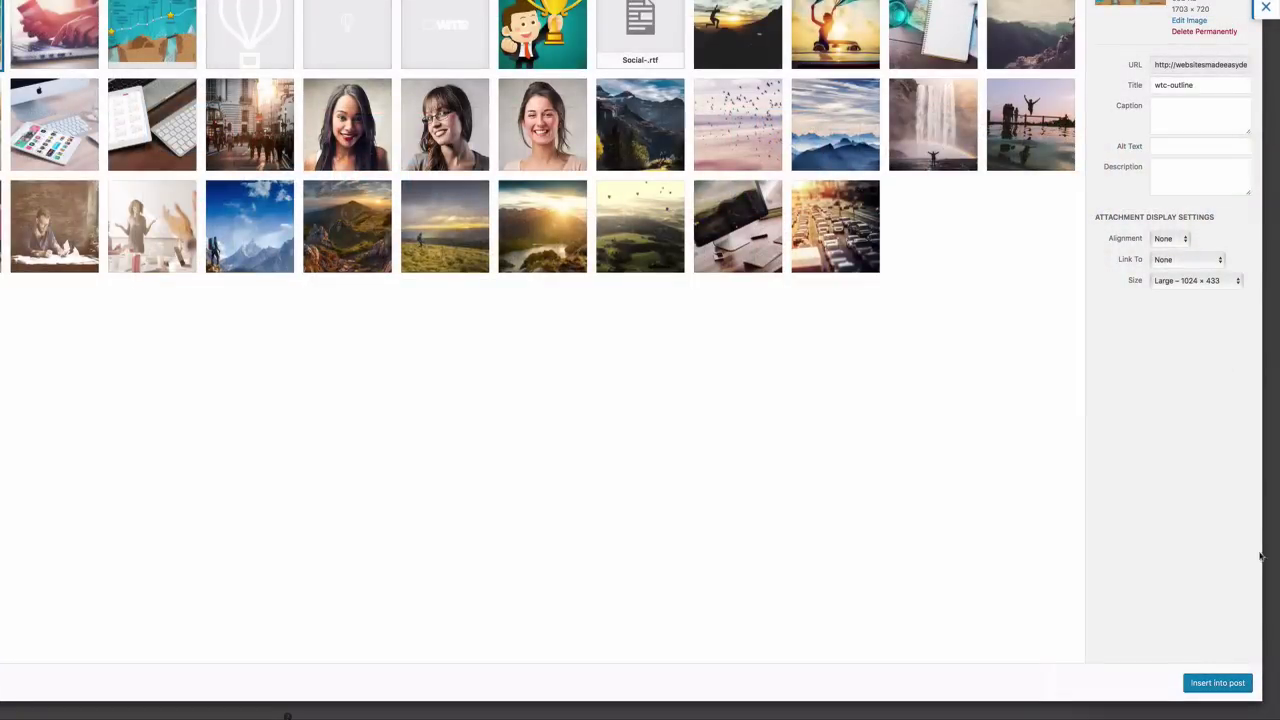
click(1214, 684)
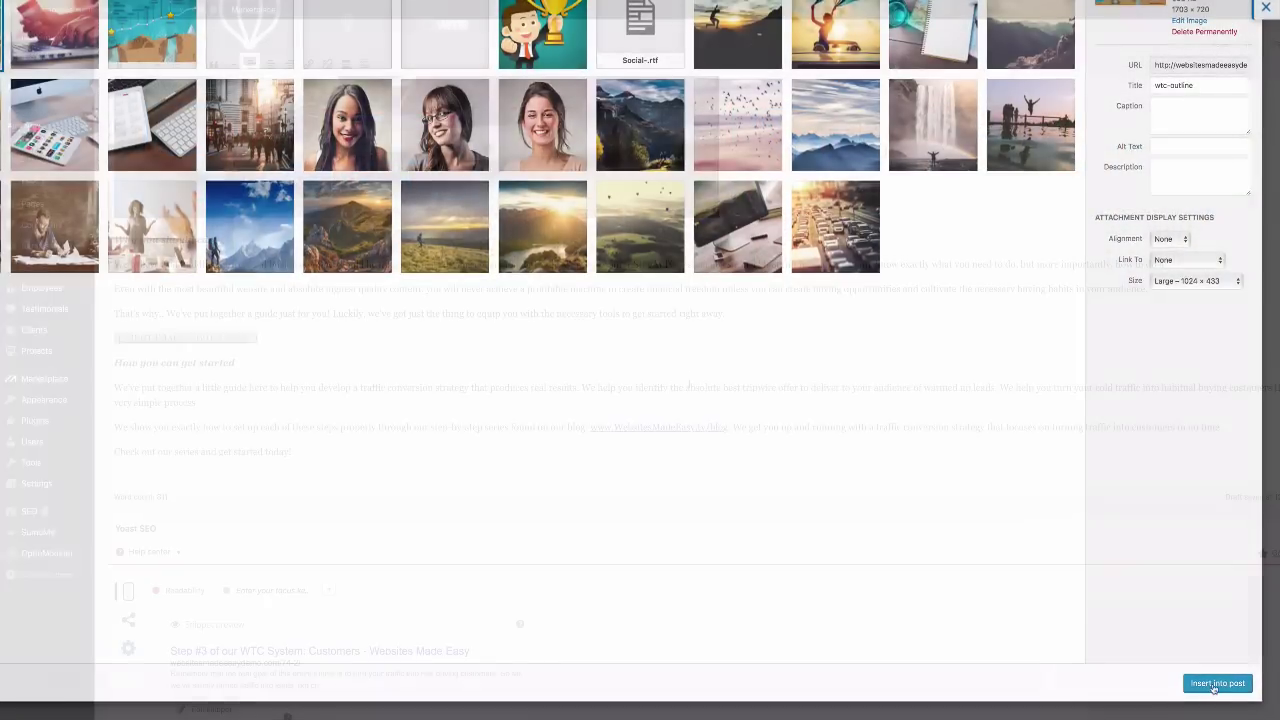
scroll(681, 374, up, 20)
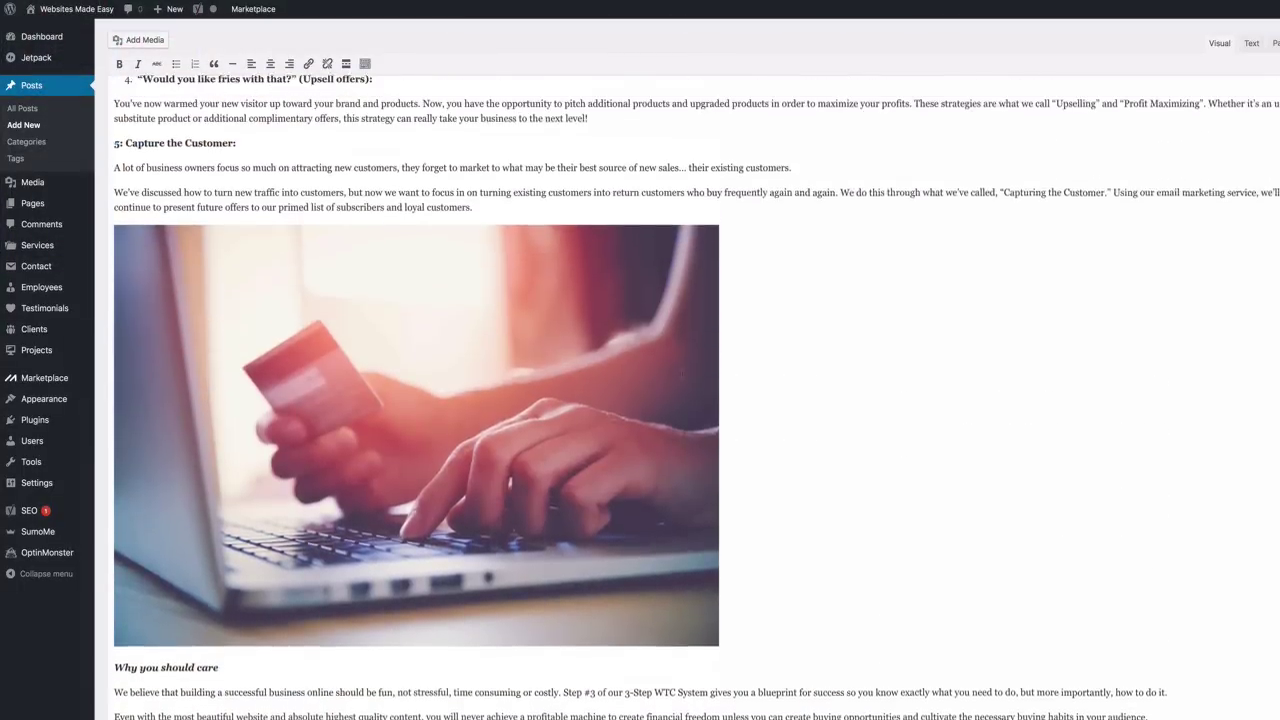
Publish the 'Step #3 of our WTC System: Customers' post and scroll through it
scroll(681, 374, down, 20)
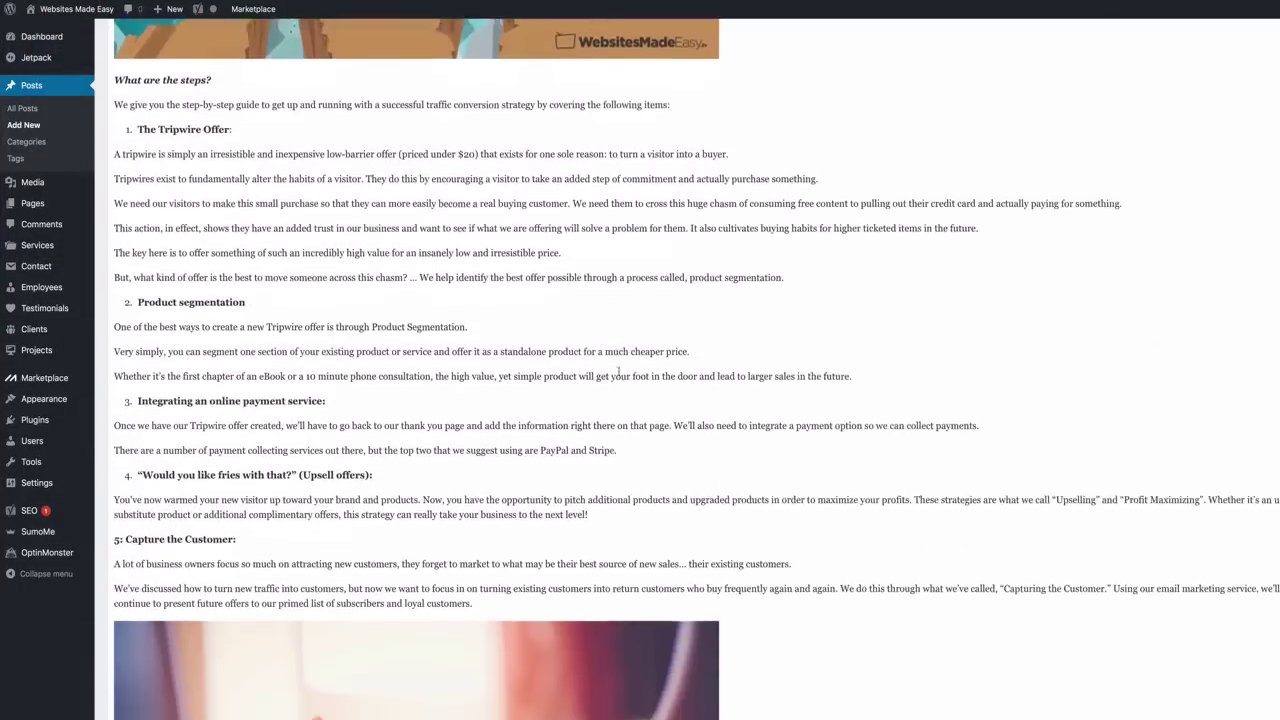
scroll(904, 371, up, 10)
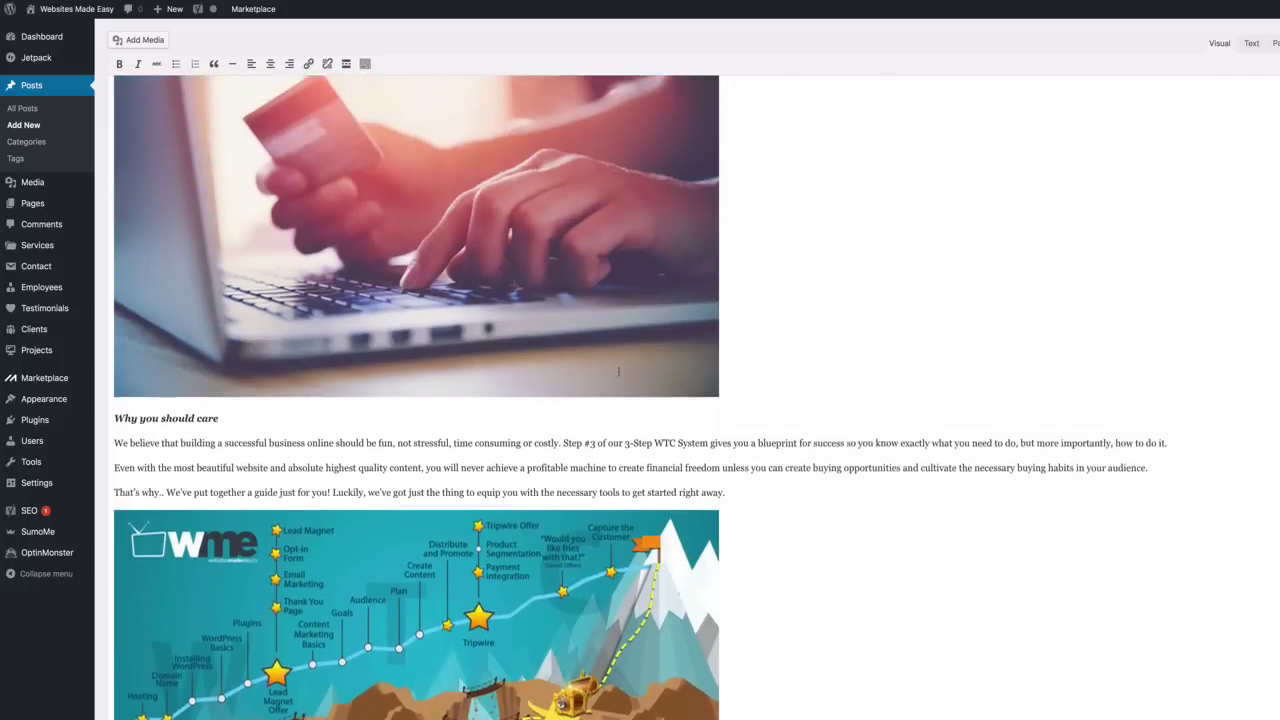
scroll(904, 371, up, 10)
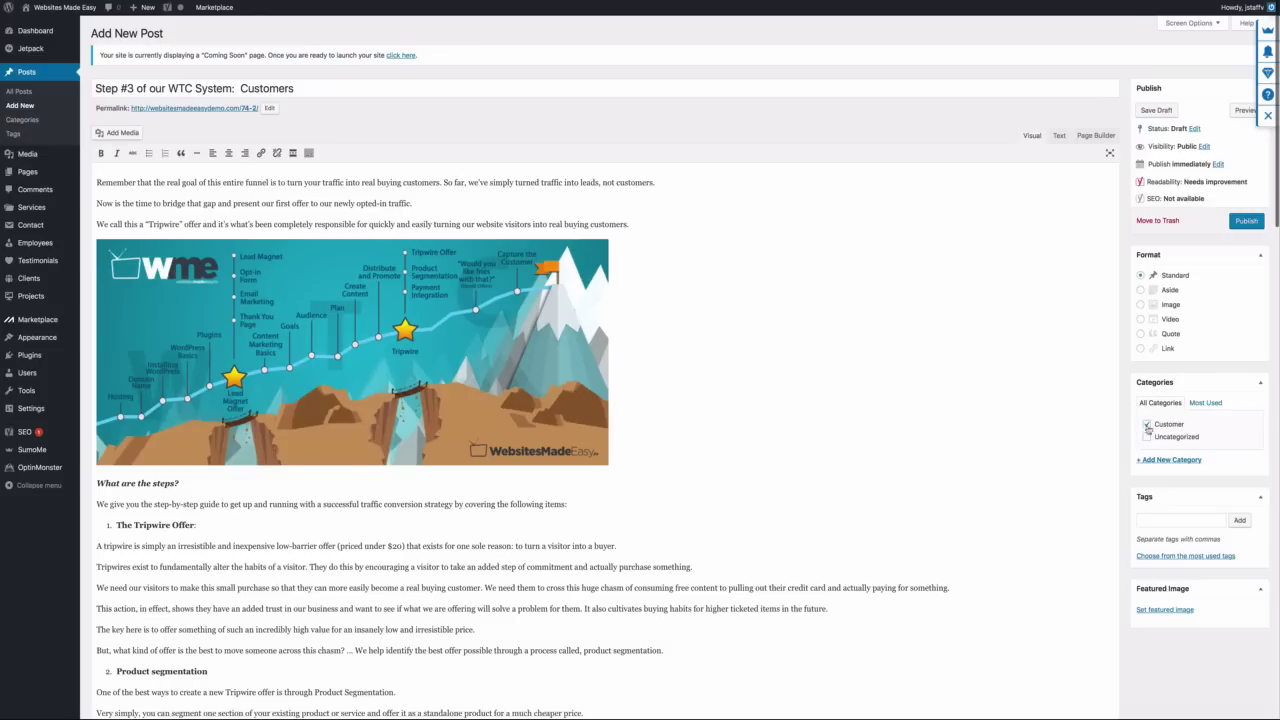
scroll(600, 400, down, 15)
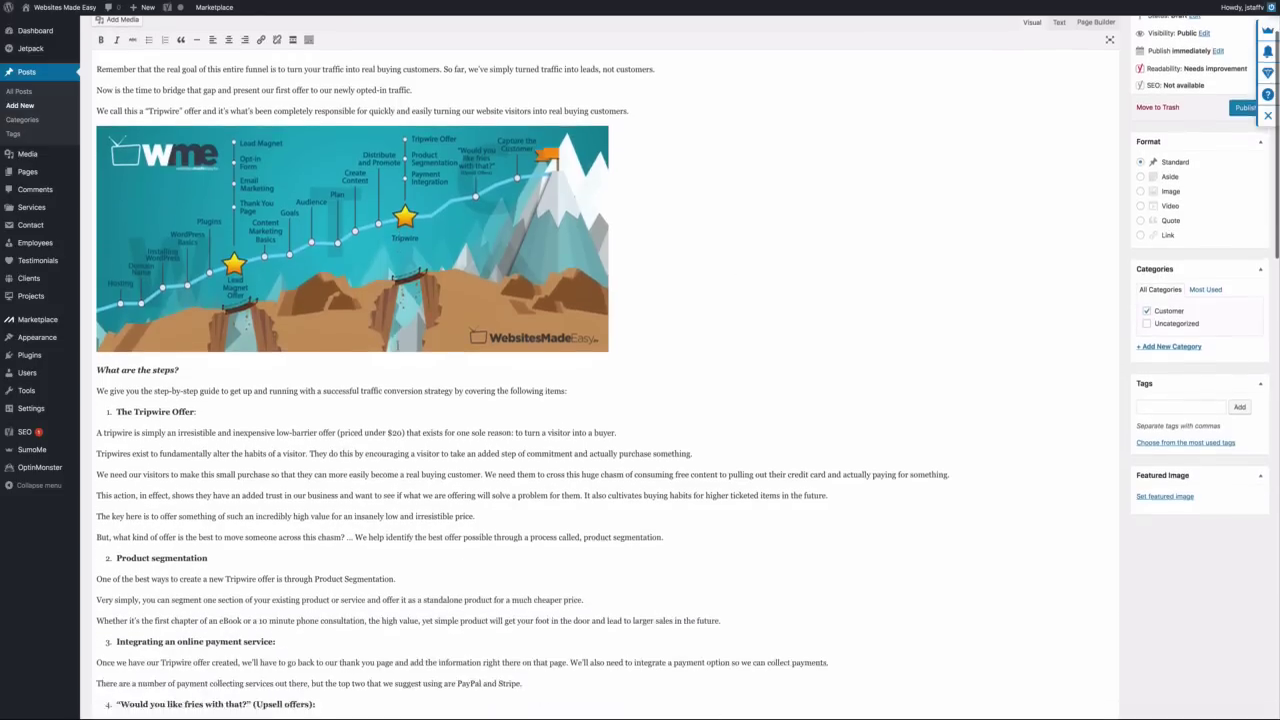
scroll(397, 345, down, 6)
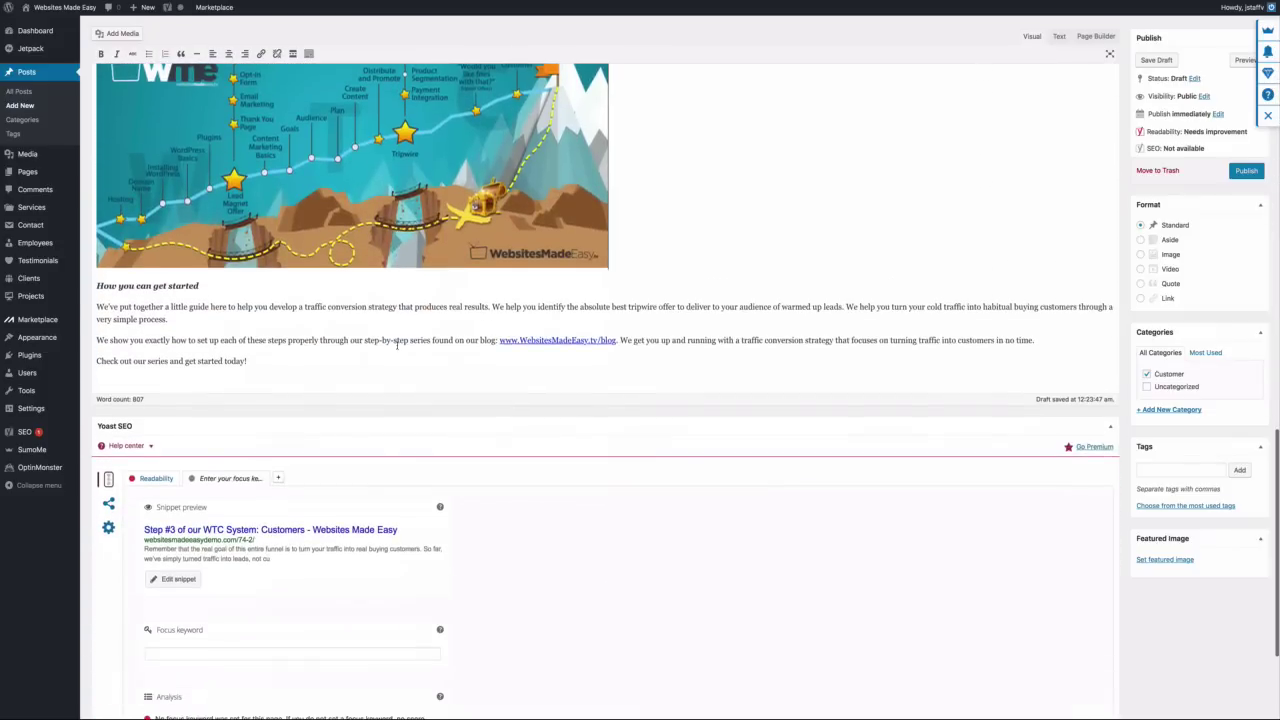
scroll(397, 345, up, 12)
scroll(397, 345, up, 3)
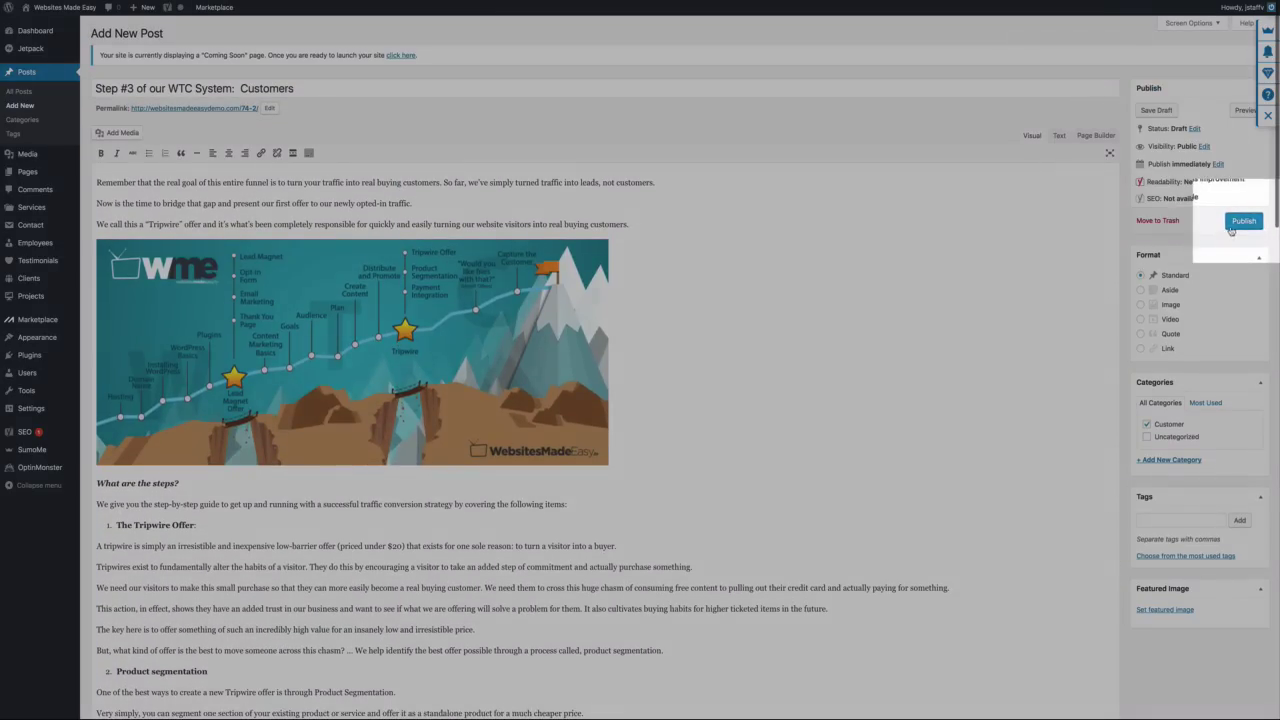
click(1231, 228)
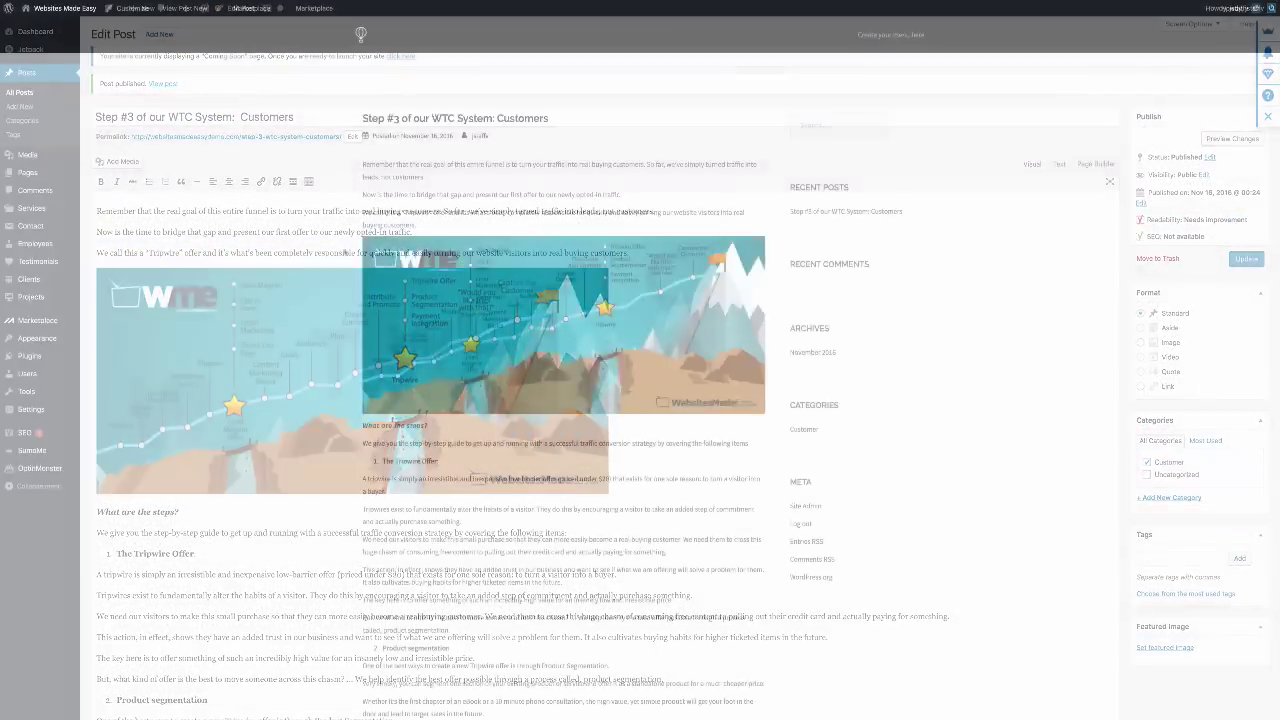
scroll(563, 400, down, 15)
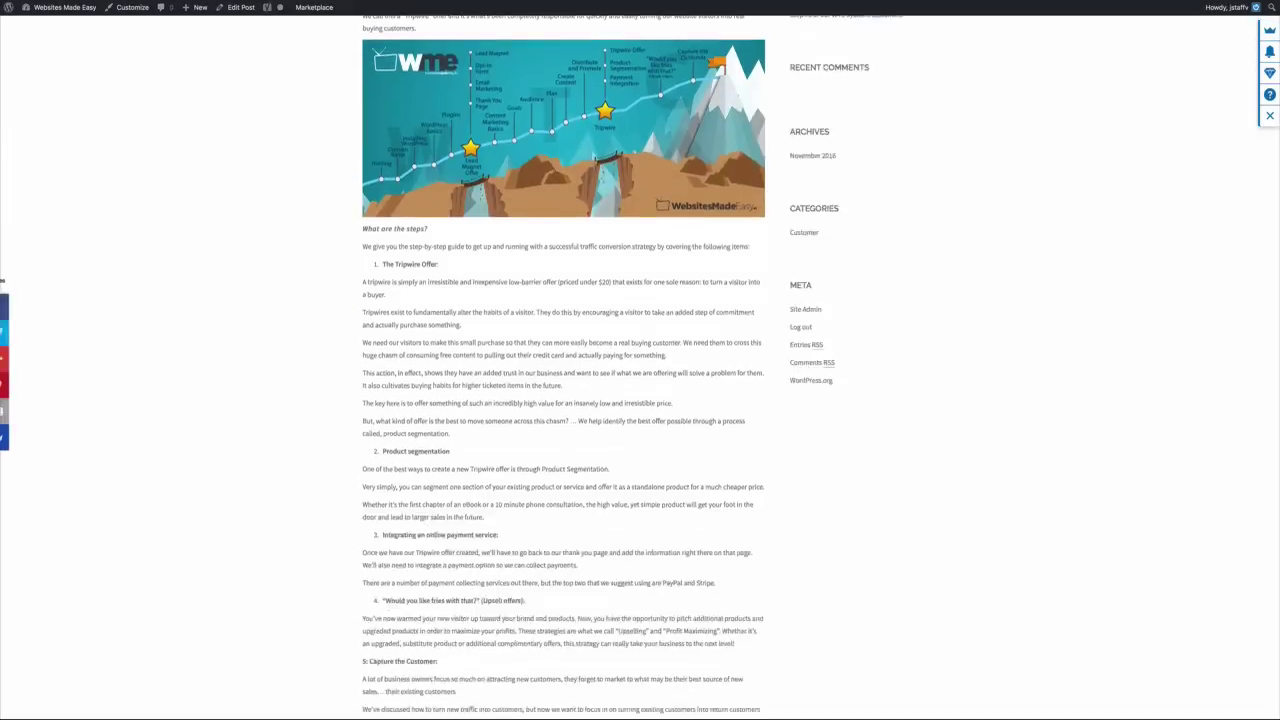
scroll(563, 400, down, 10)
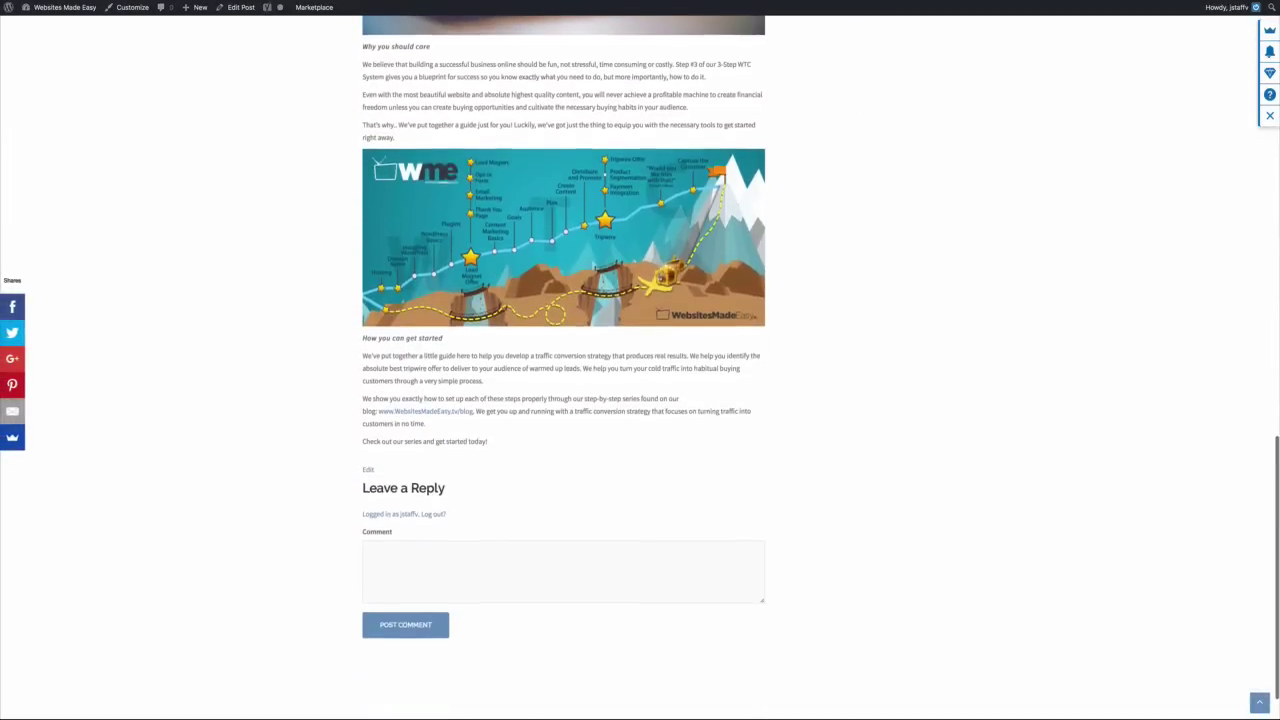
scroll(563, 400, up, 15)
scroll(274, 241, up, 5)
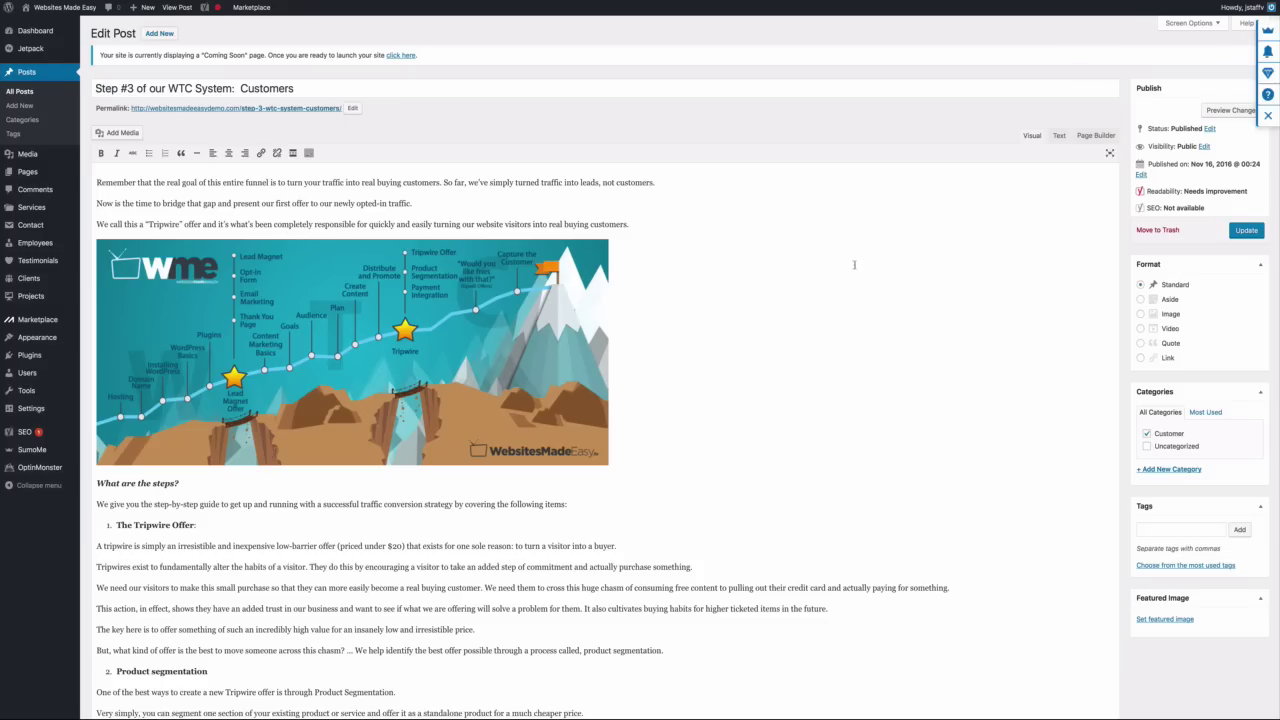
Upload Blog-Post-Thumbnail-3.jpeg and set it as the post's featured image
scroll(854, 265, down, 4)
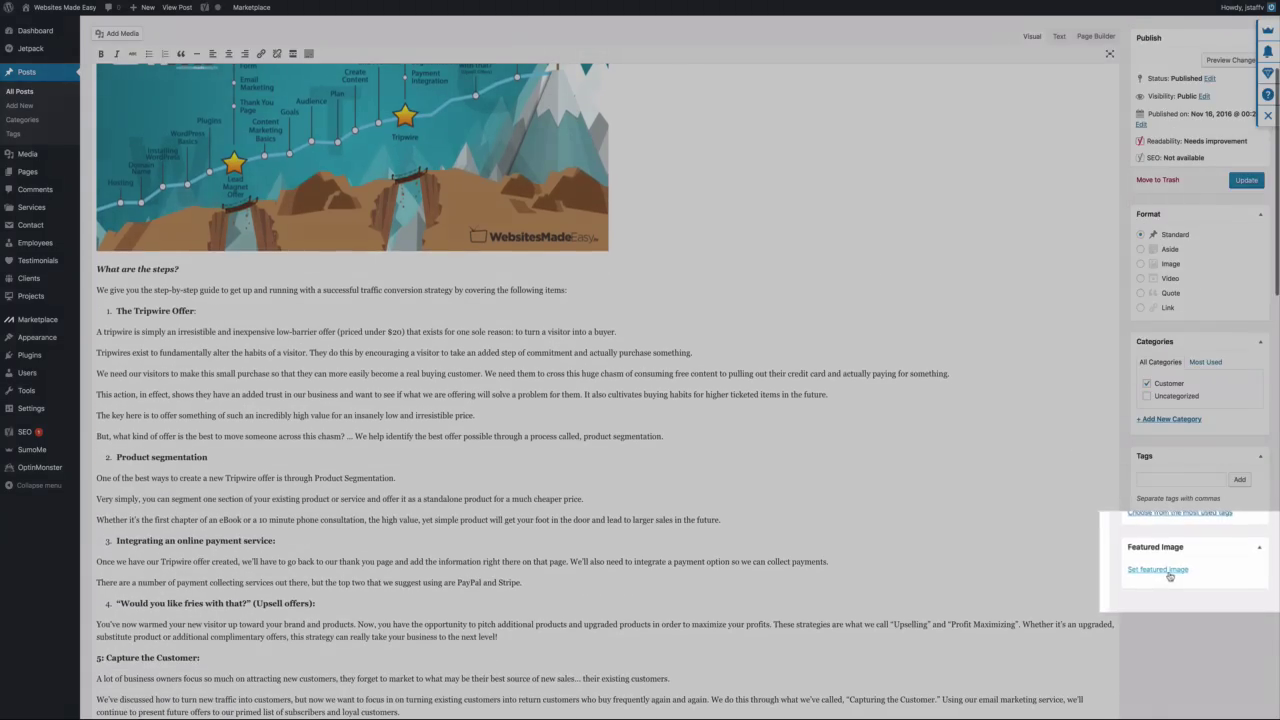
click(1165, 571)
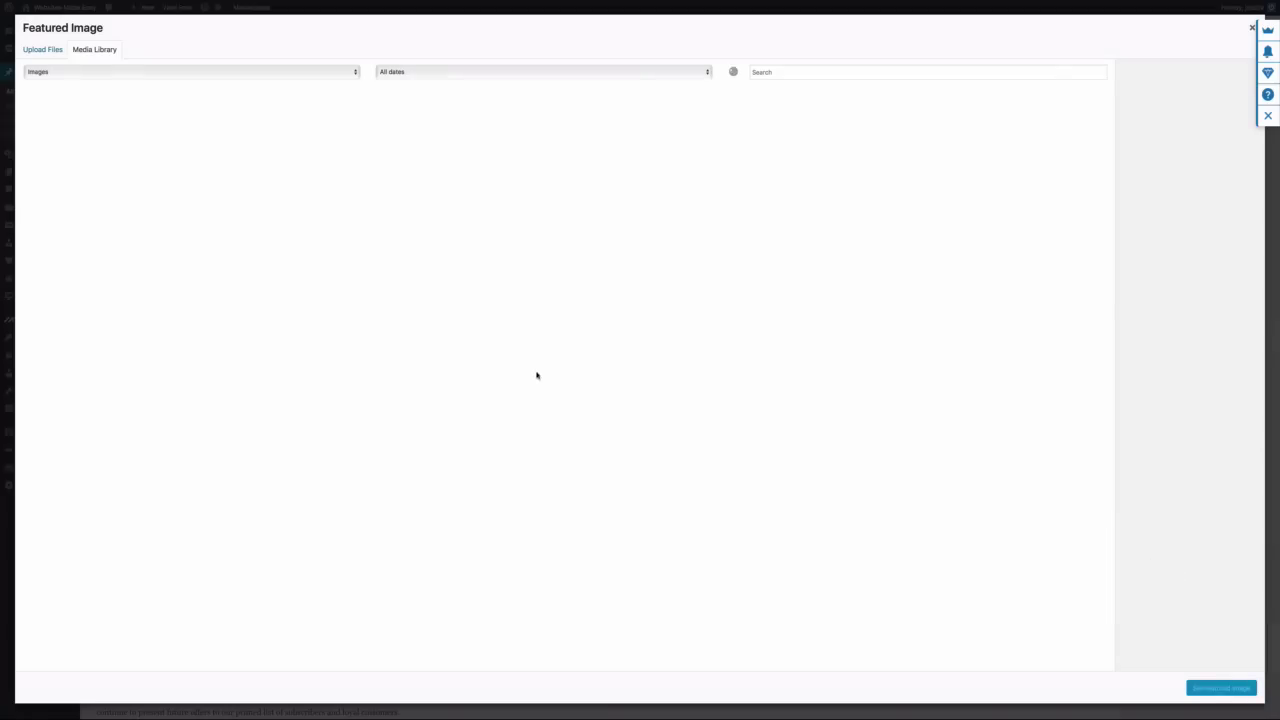
click(40, 50)
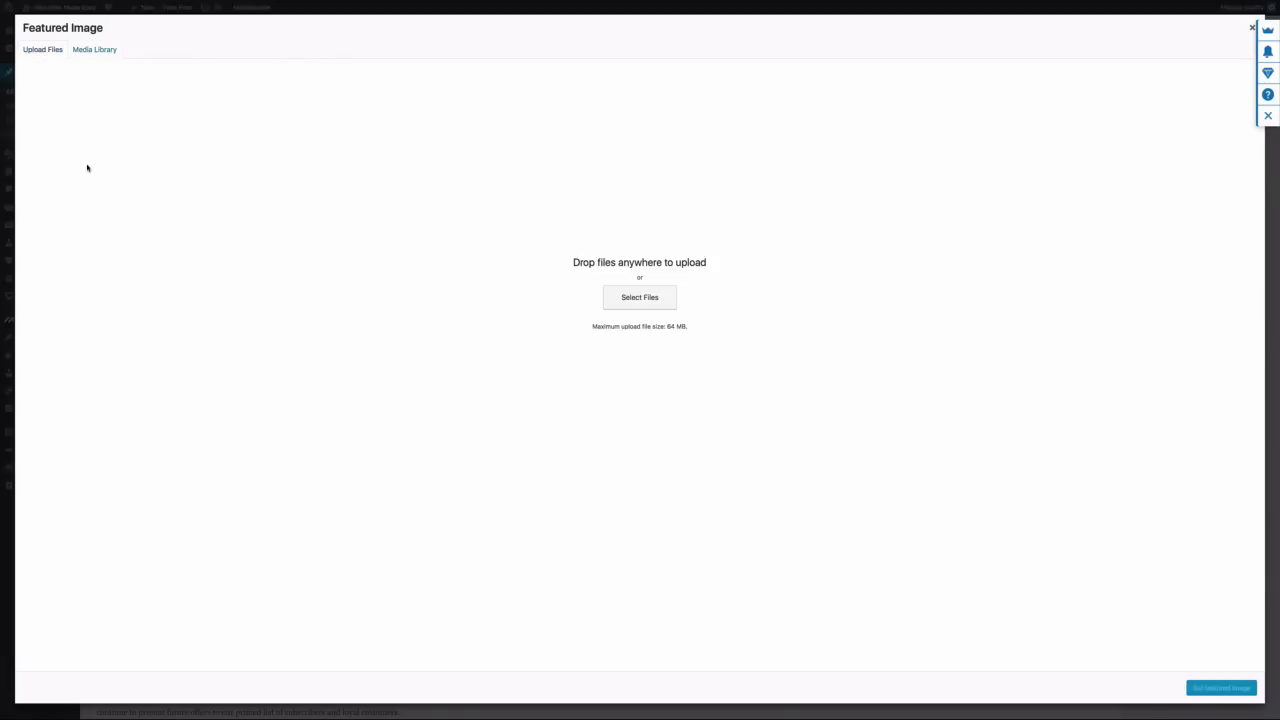
click(631, 307)
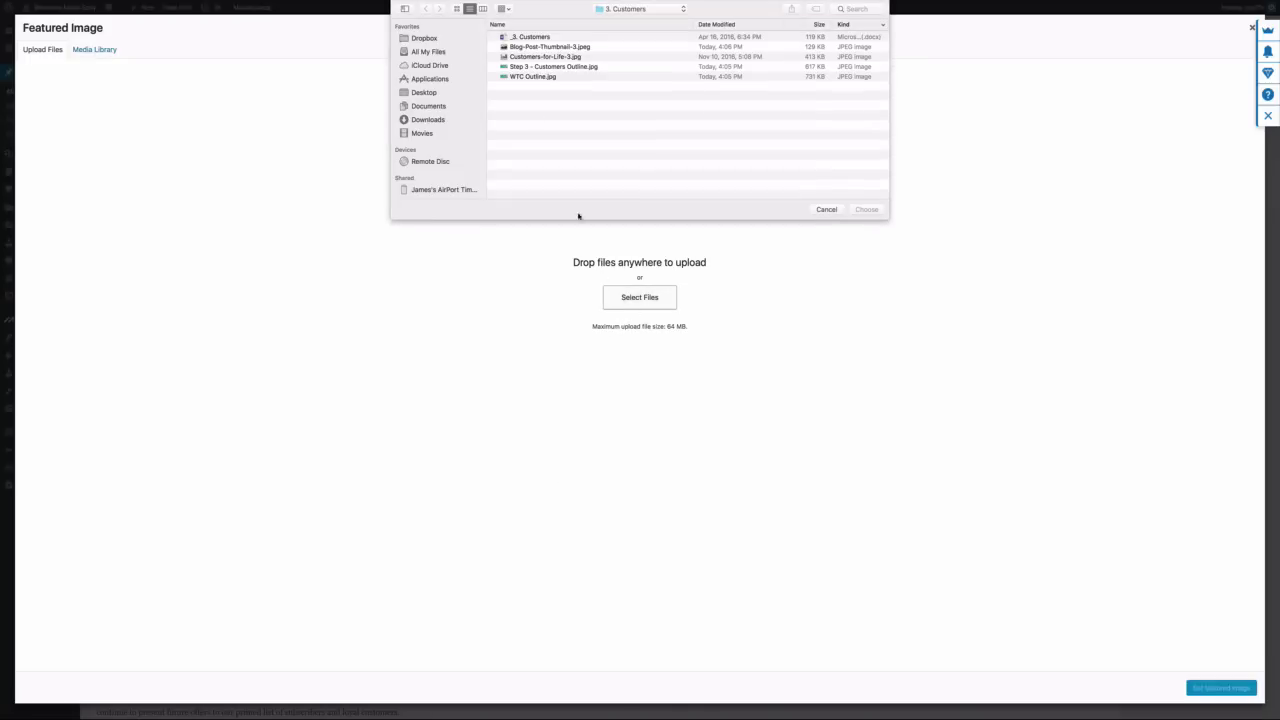
click(539, 47)
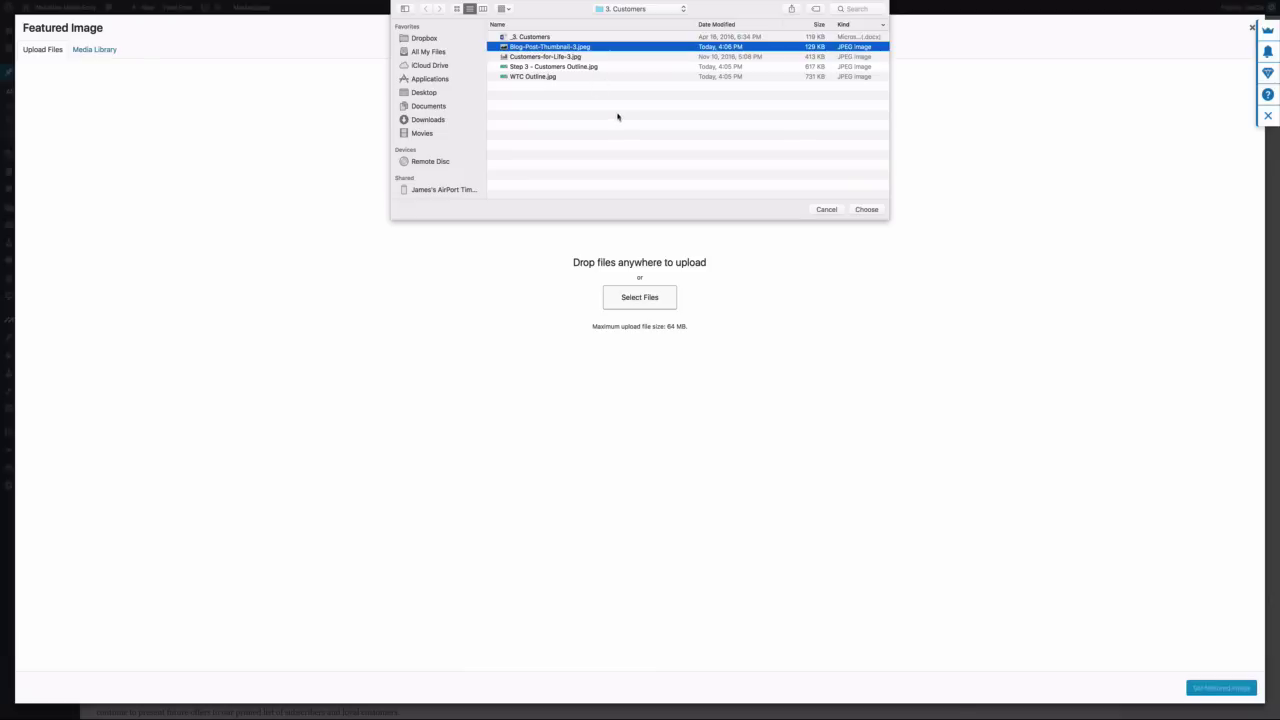
click(866, 210)
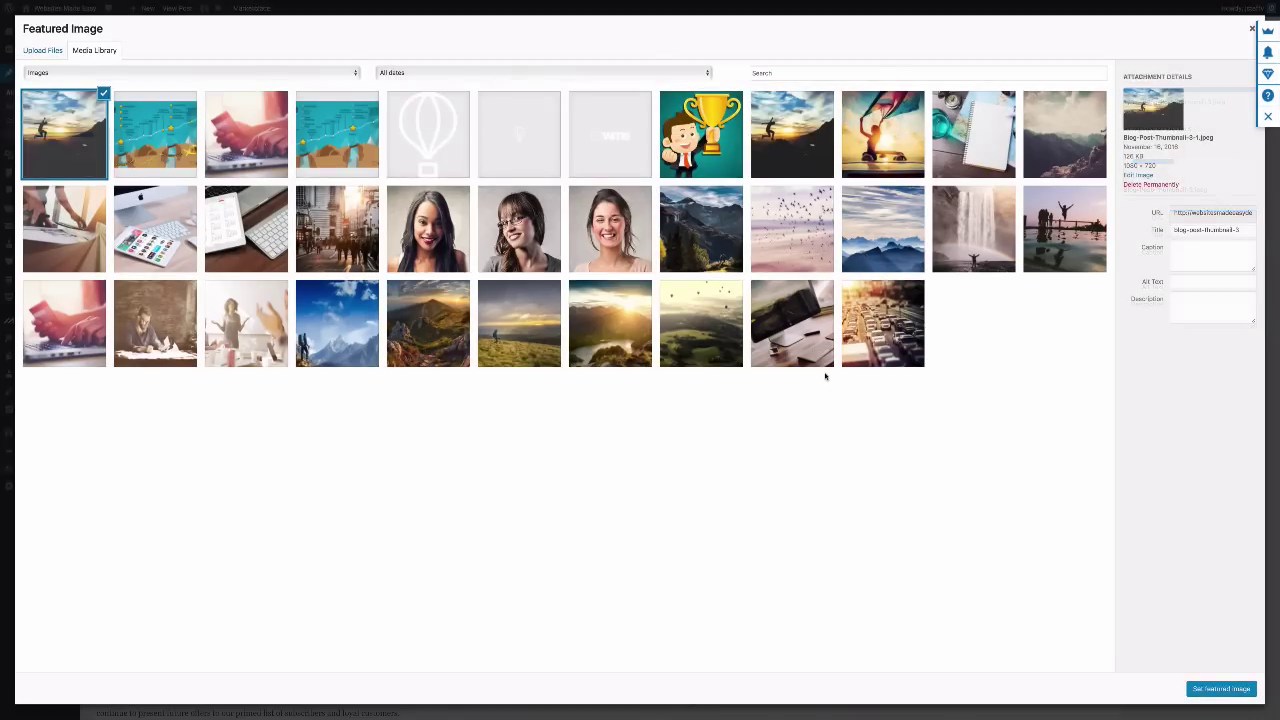
click(1208, 688)
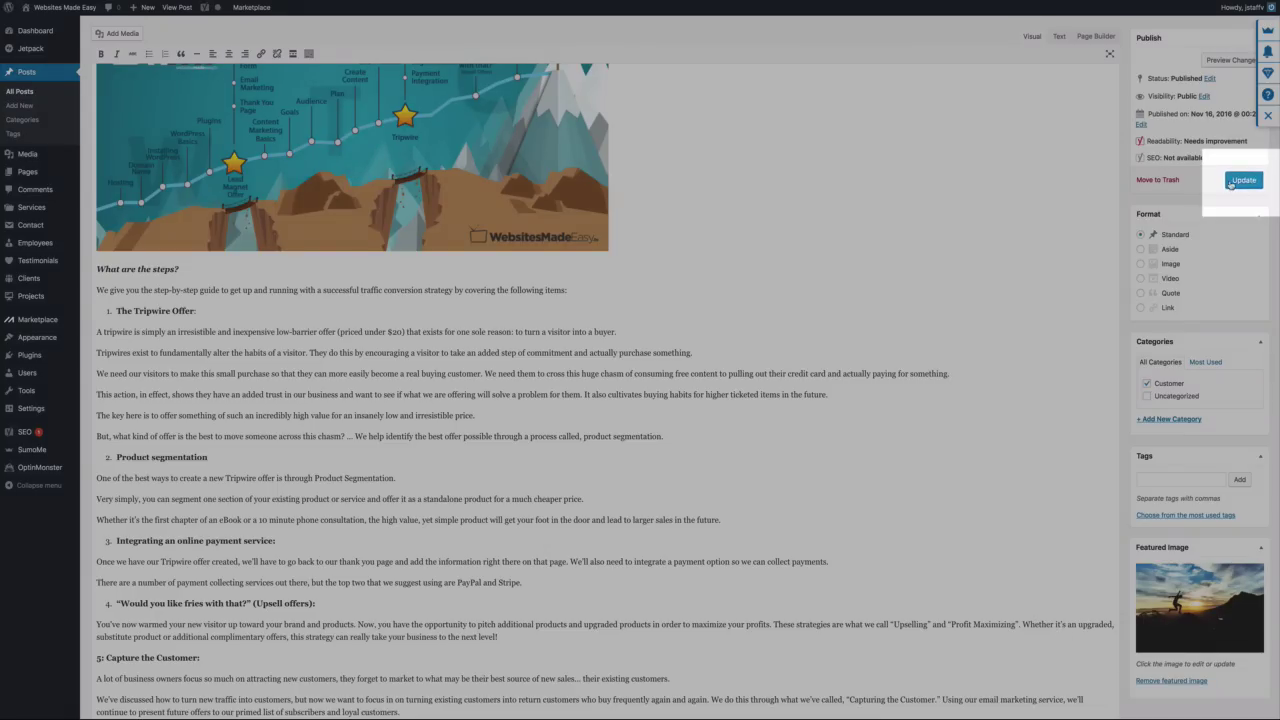
Update the post and view it on the live site
click(1234, 182)
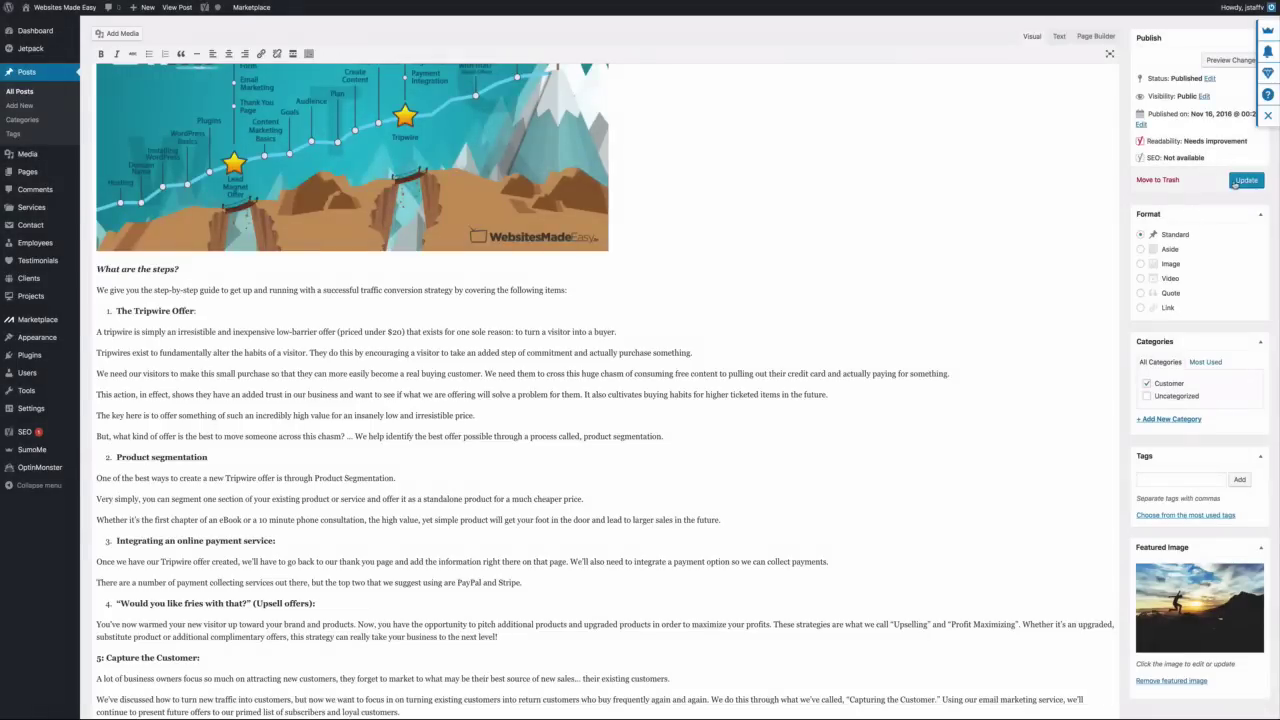
click(1238, 183)
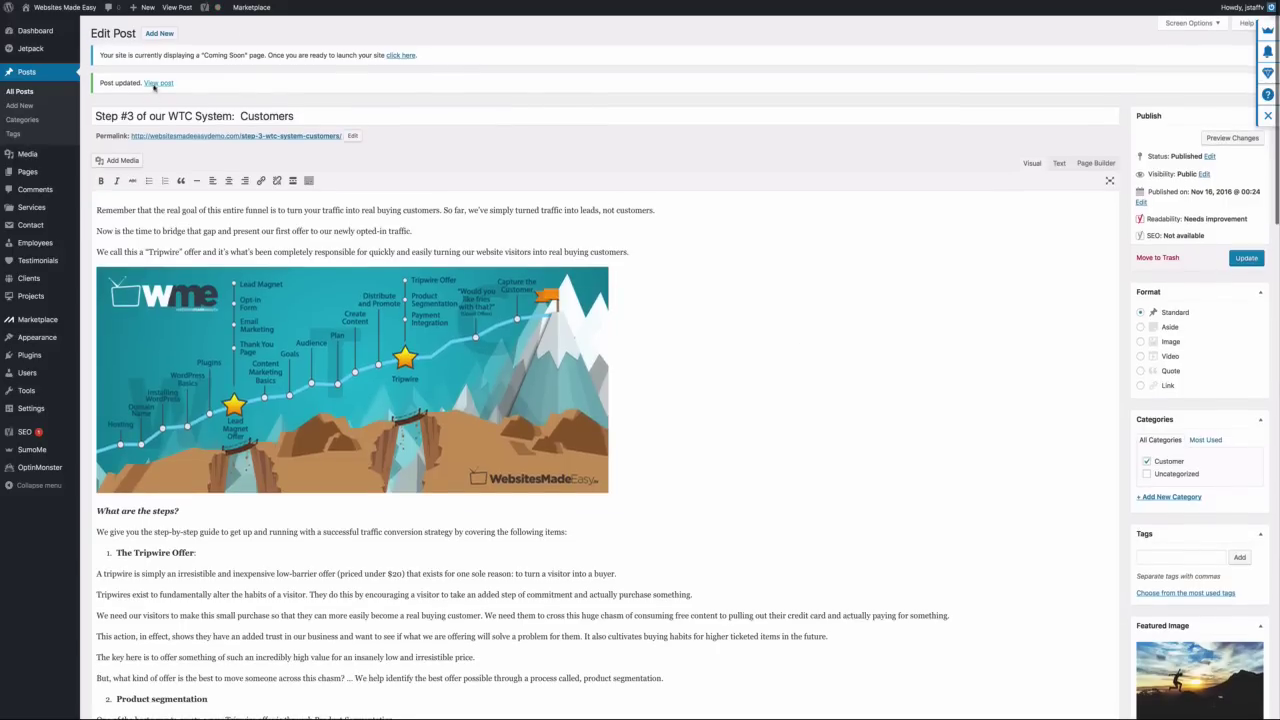
click(157, 84)
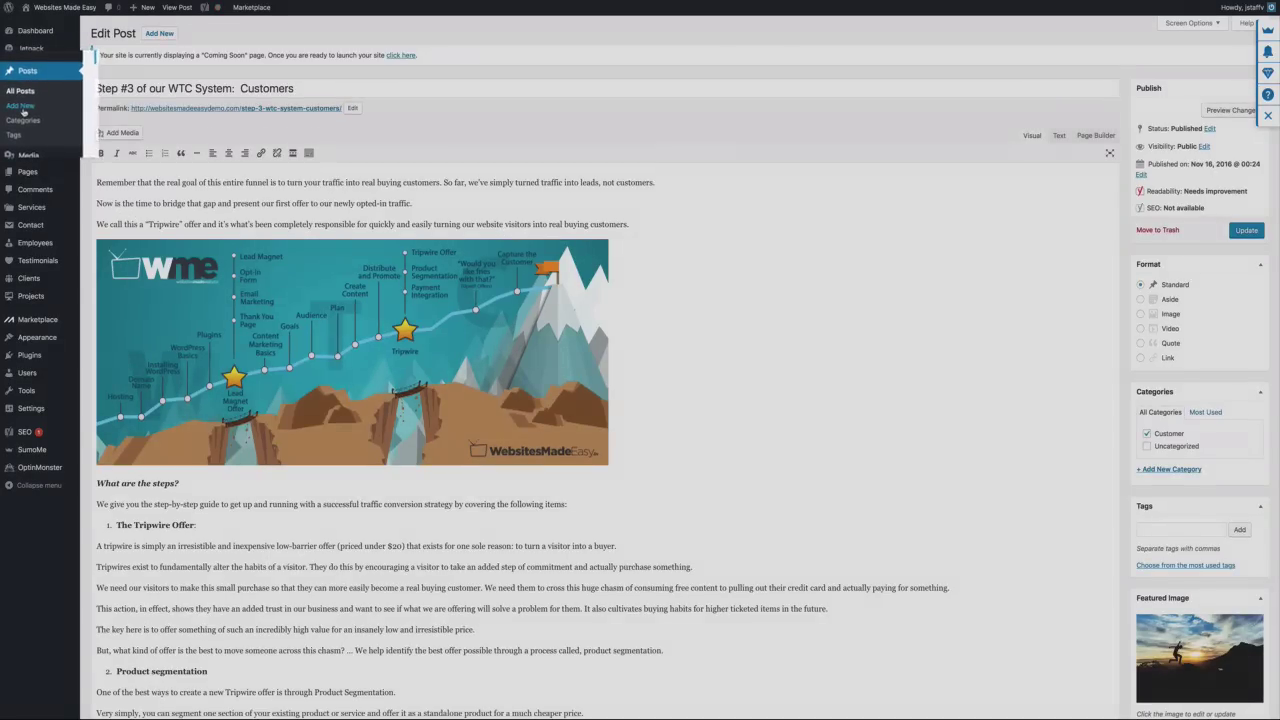
Start a new blank post and add a new Traffic category, ticked for it
click(21, 106)
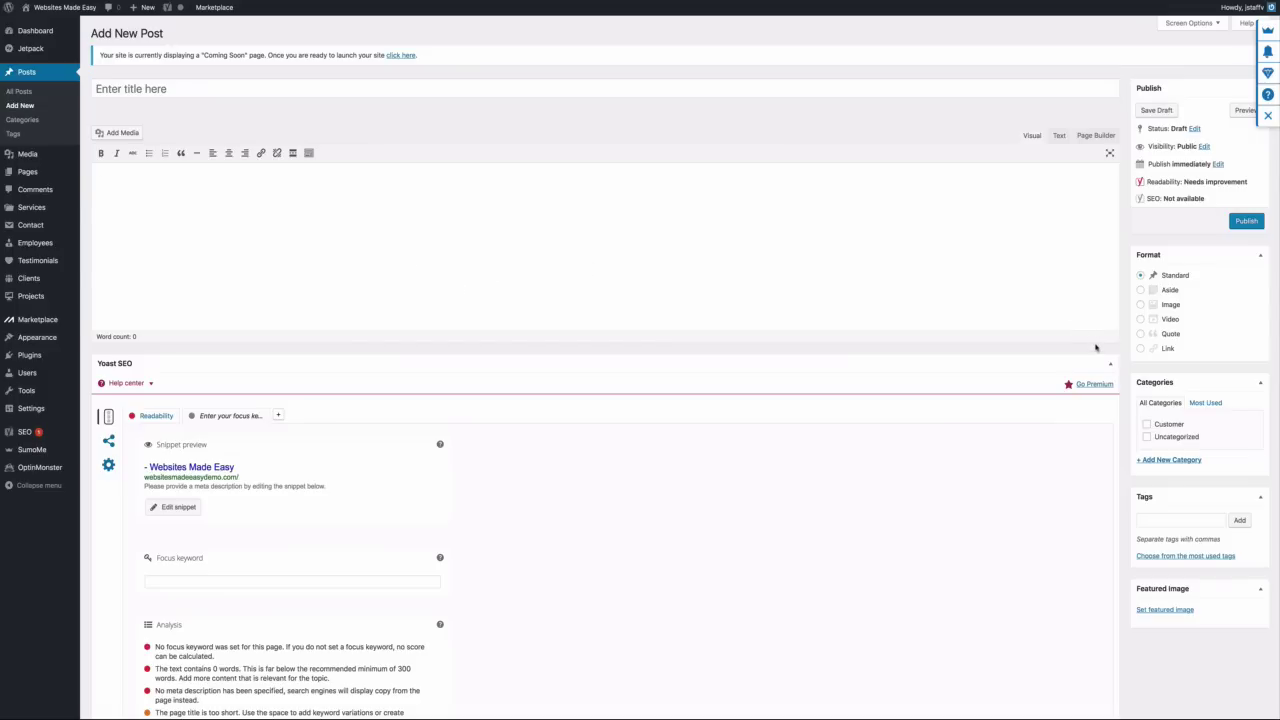
click(1160, 462)
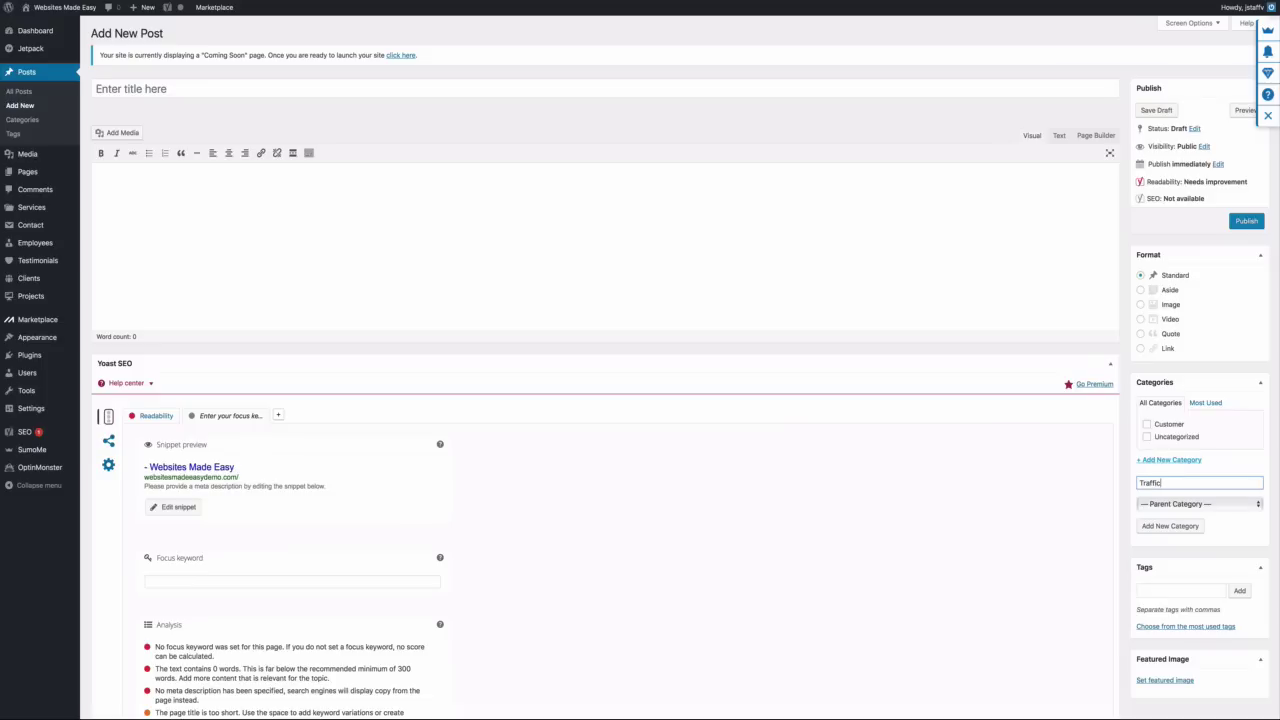
click(1236, 533)
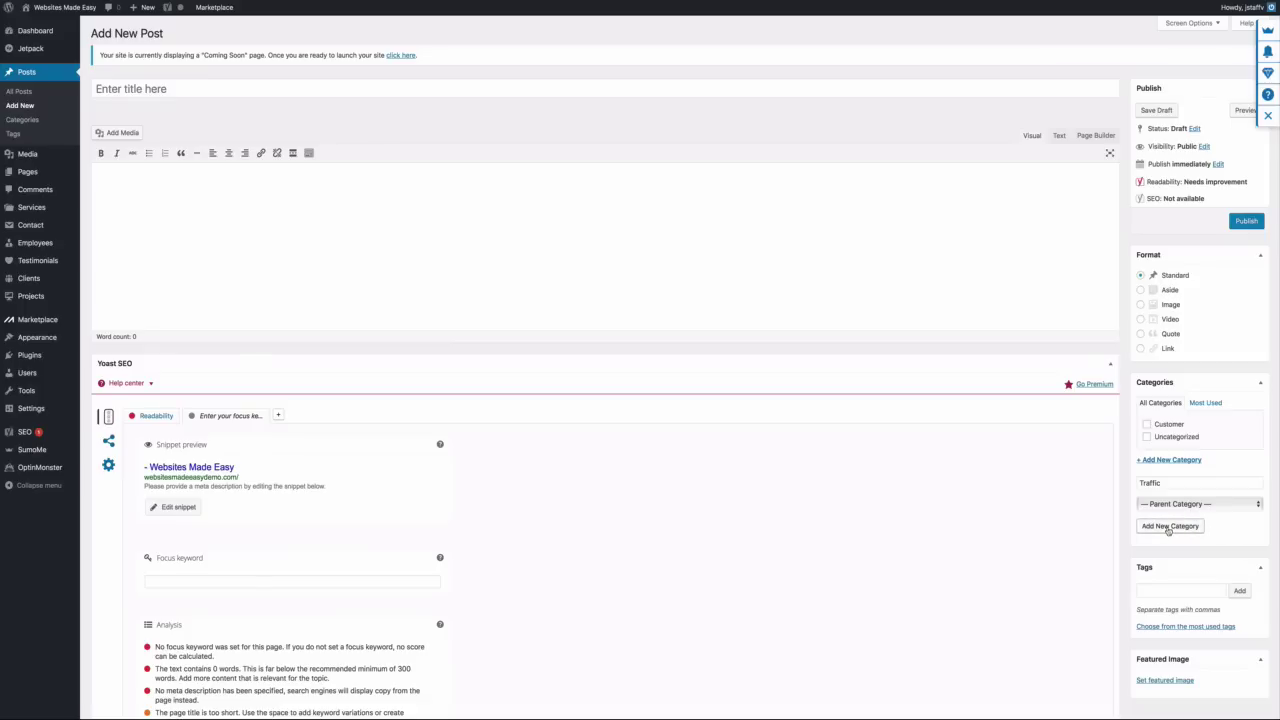
click(1168, 527)
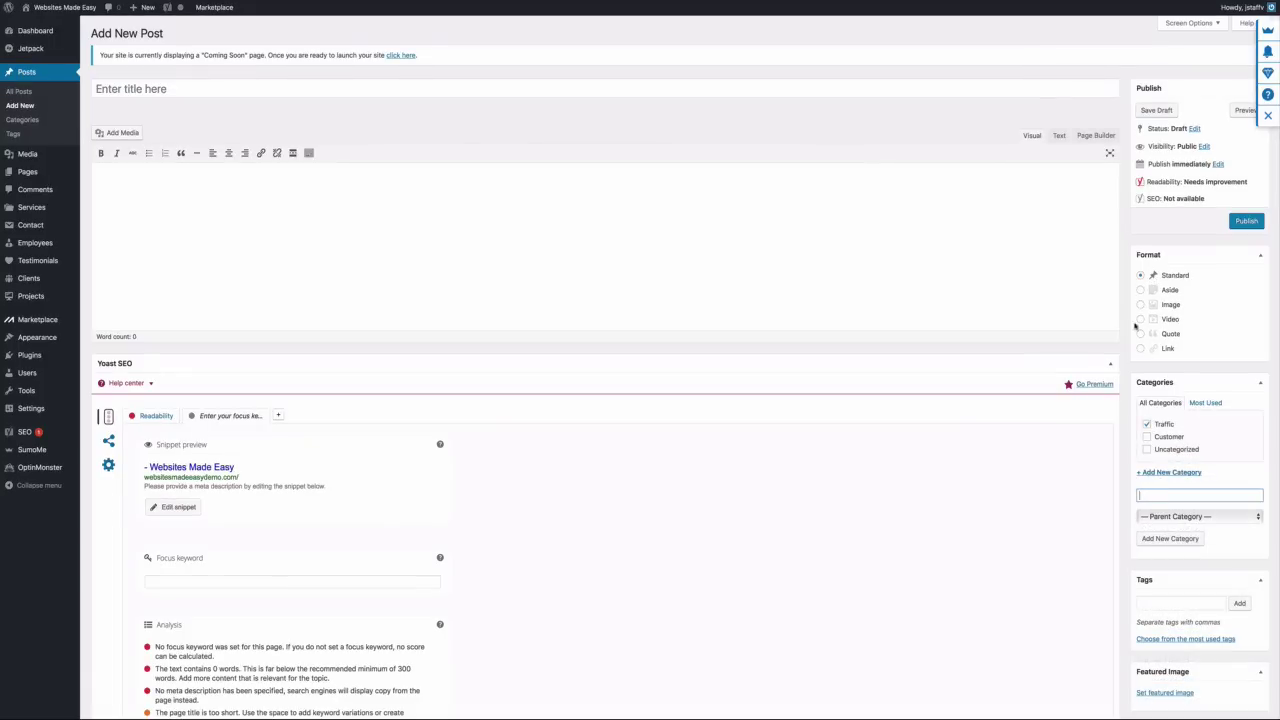
scroll(271, 223, down, 1)
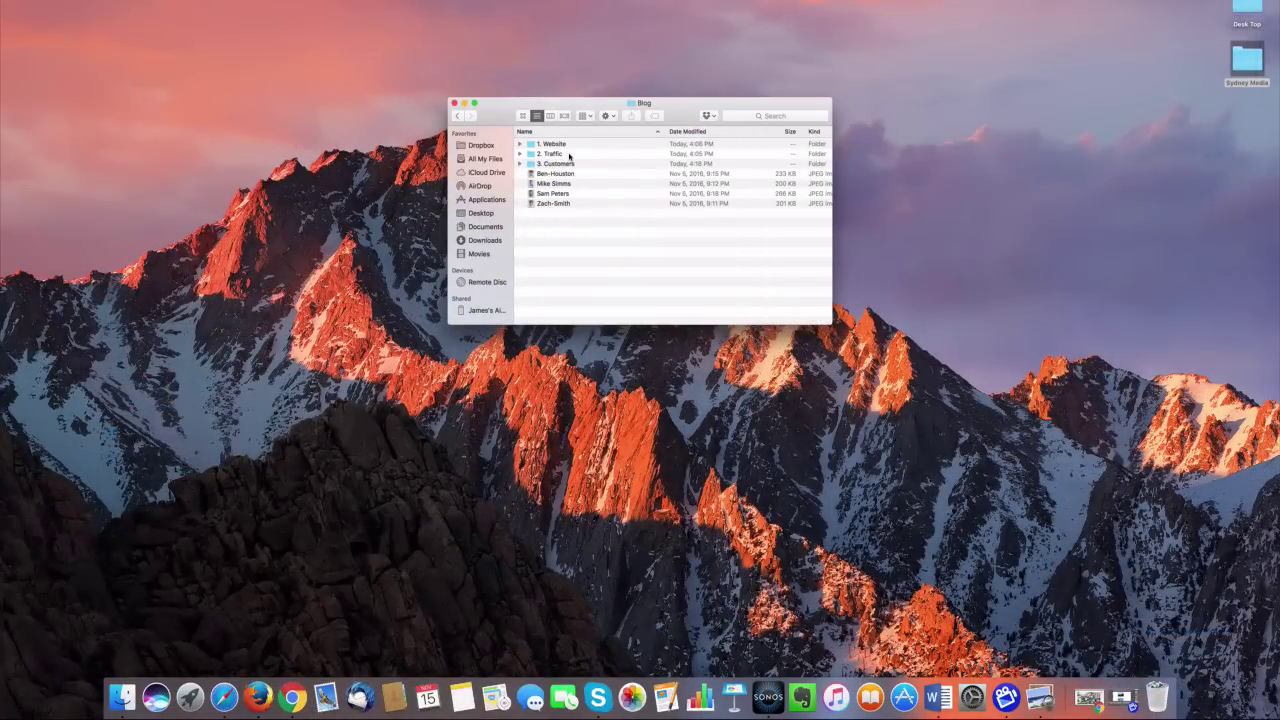
Open the 2. Traffic folder and its Traffic draft Word document
double_click(569, 156)
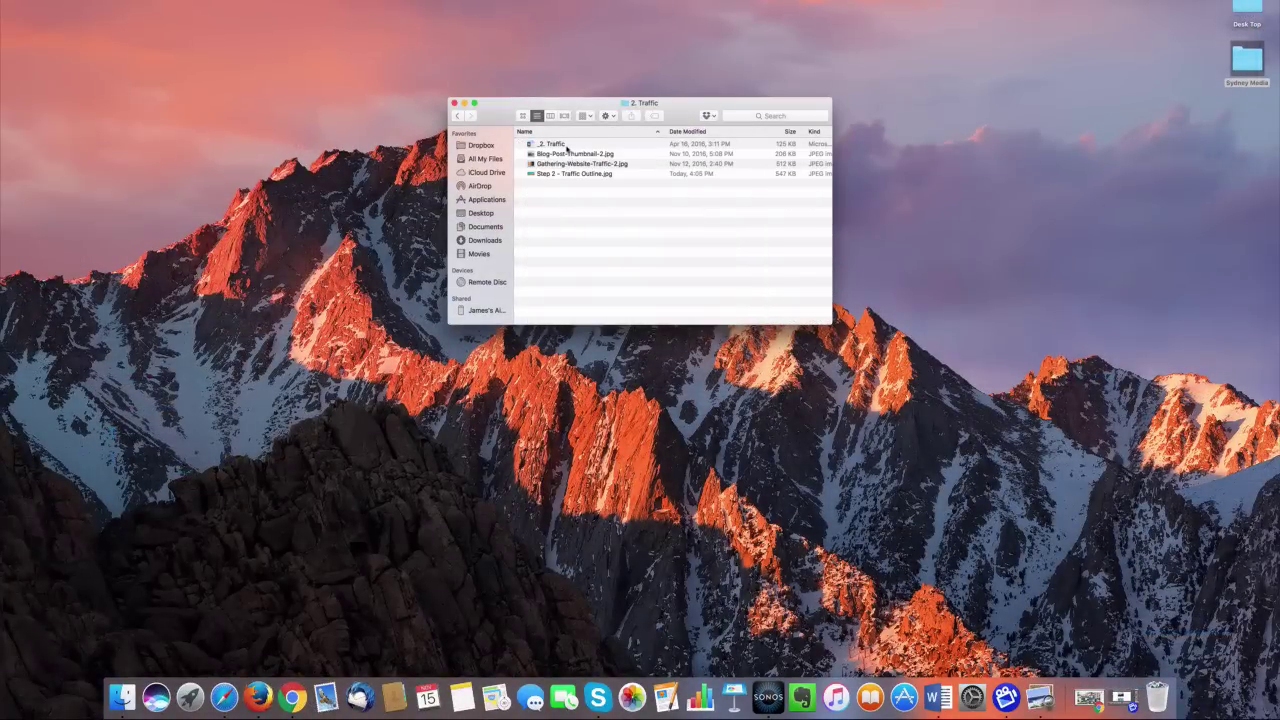
double_click(560, 145)
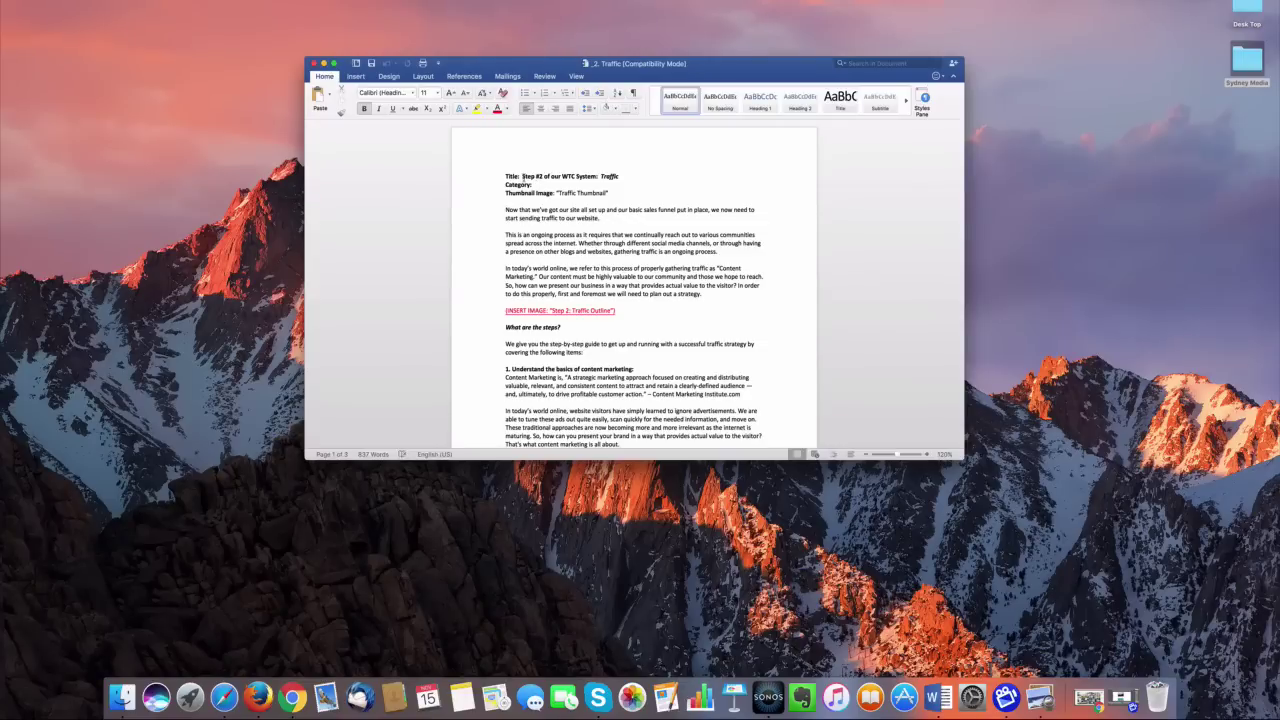
Paste the title 'Step #2 of our WTC System: Traffic' from Word into the post
drag(522, 176, 618, 177)
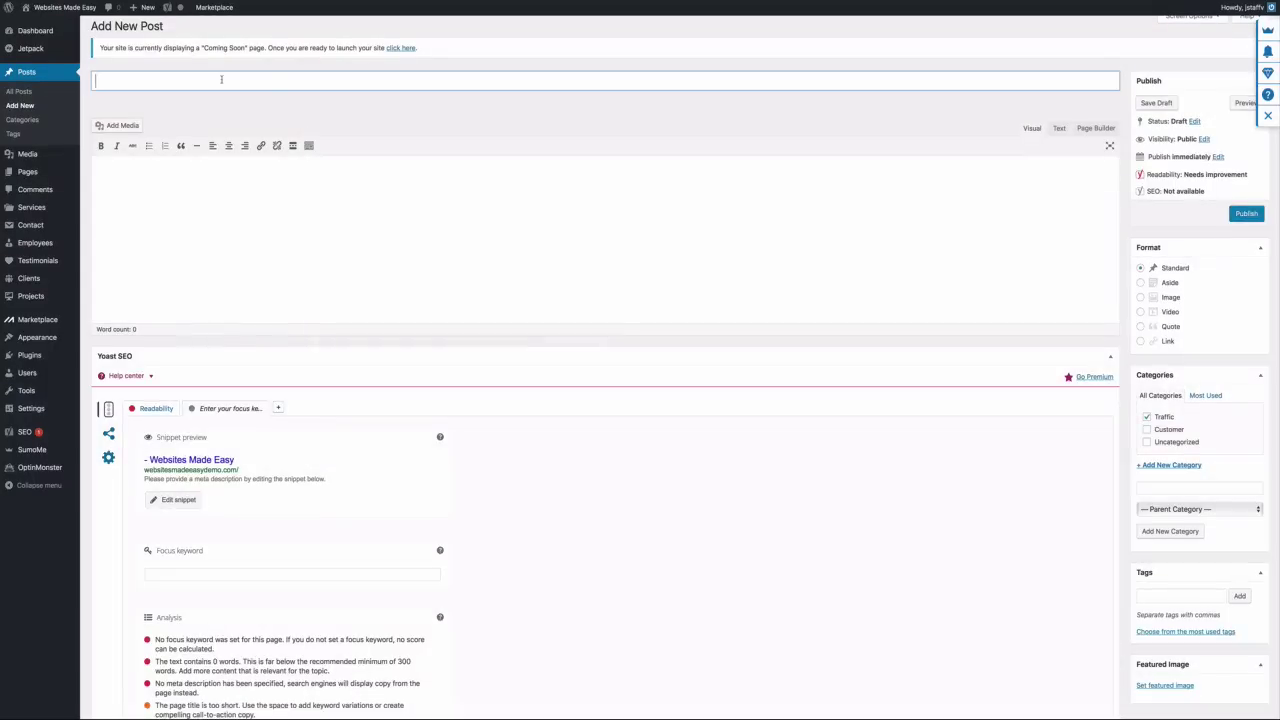
text(Step #2 of our WTC System:  Traffic)
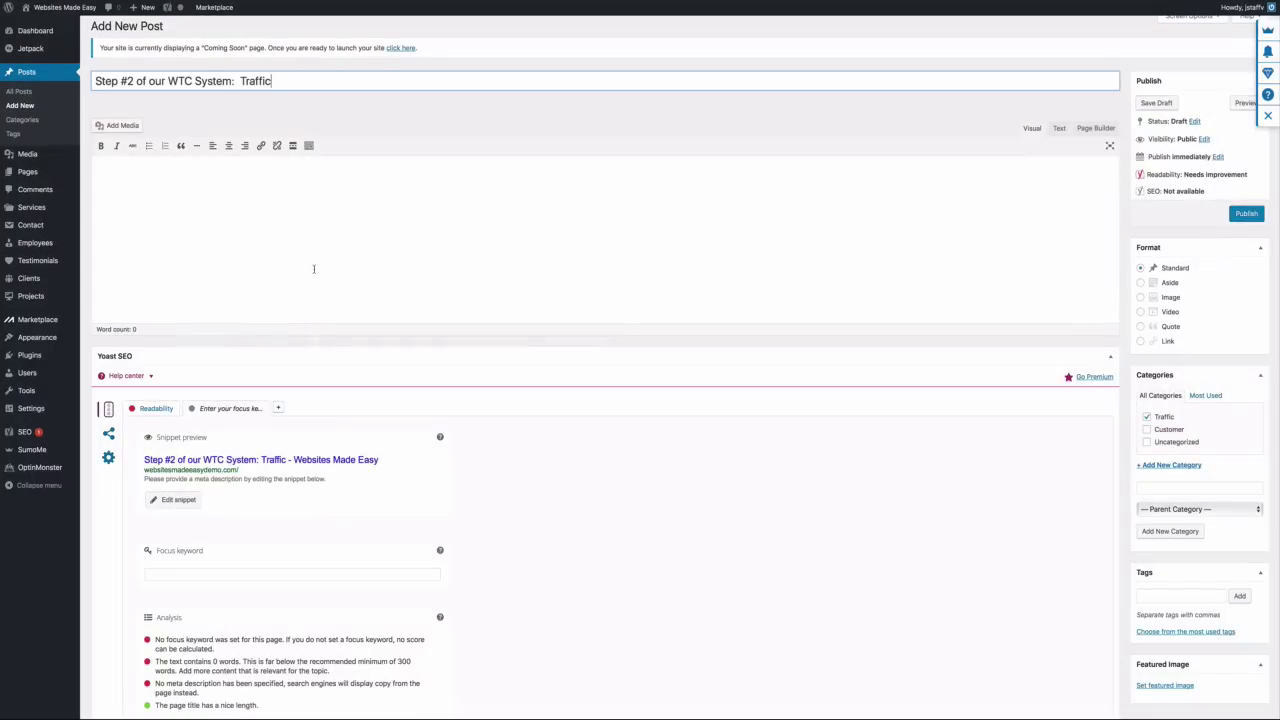
key(super+Tab)
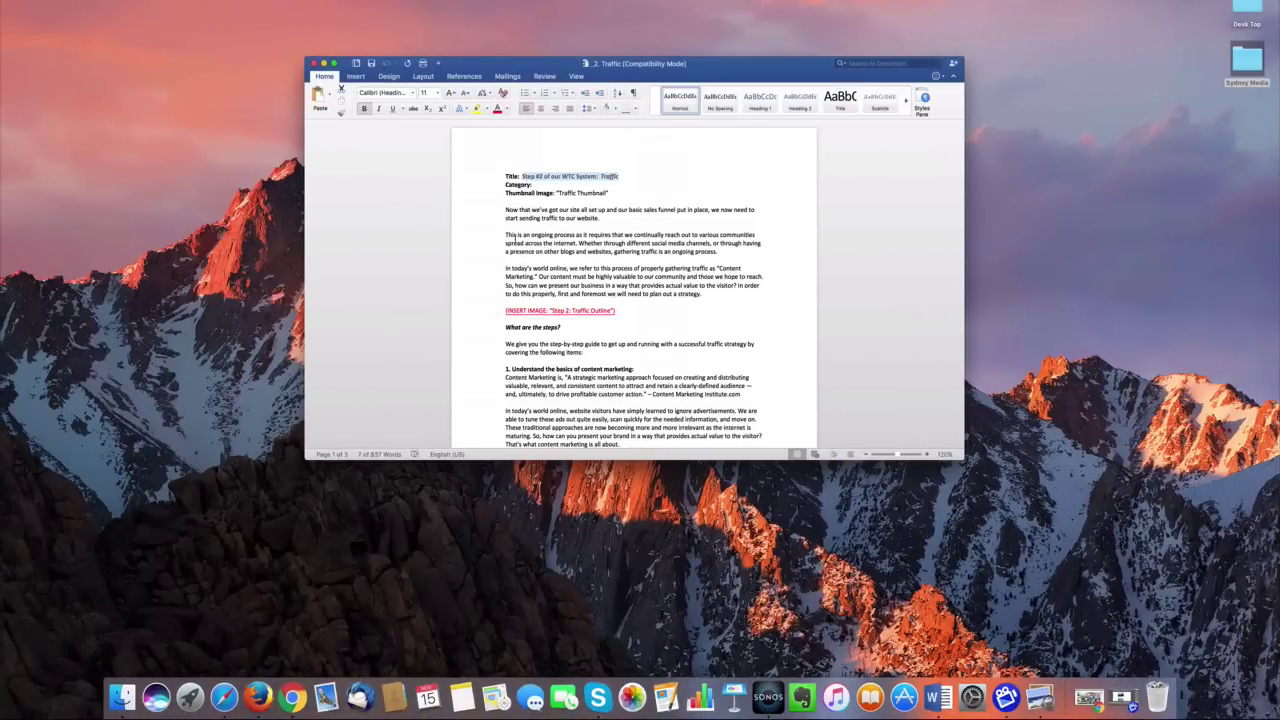
Paste the article body into the post and select the Step 2 Traffic Outline placeholder
drag(505, 210, 634, 455)
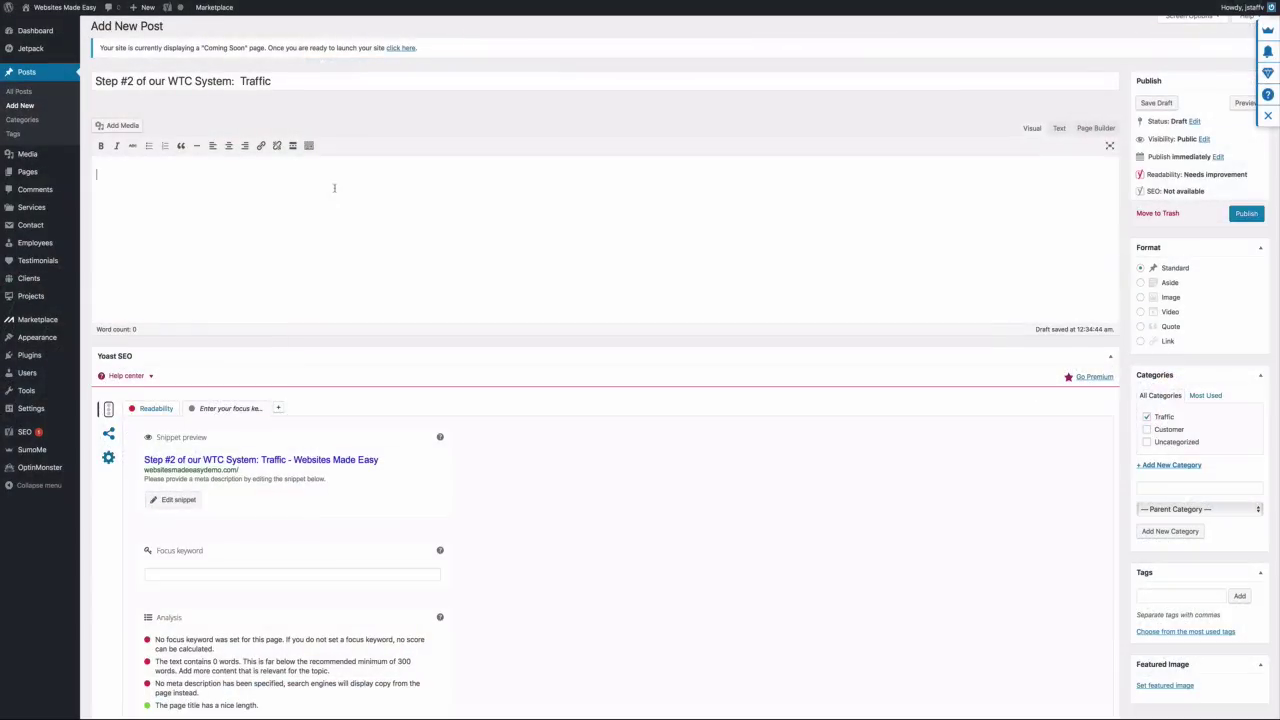
key(super+v)
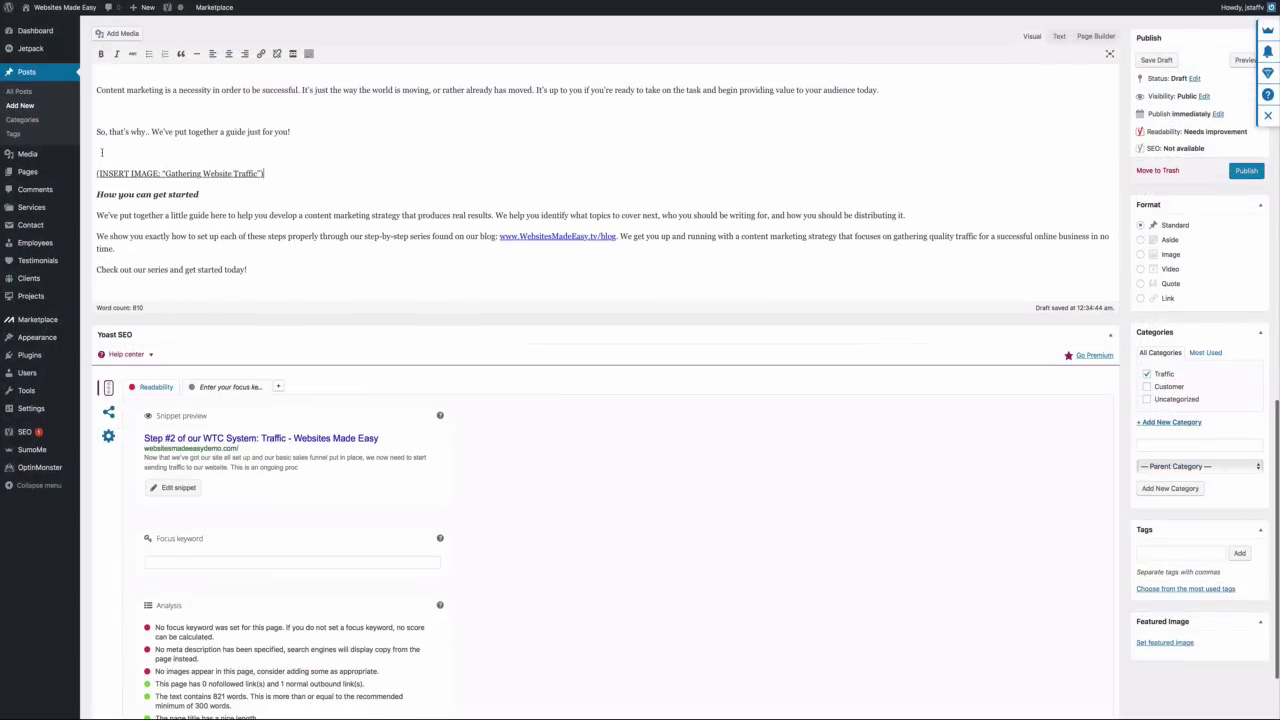
scroll(104, 135, up, 2)
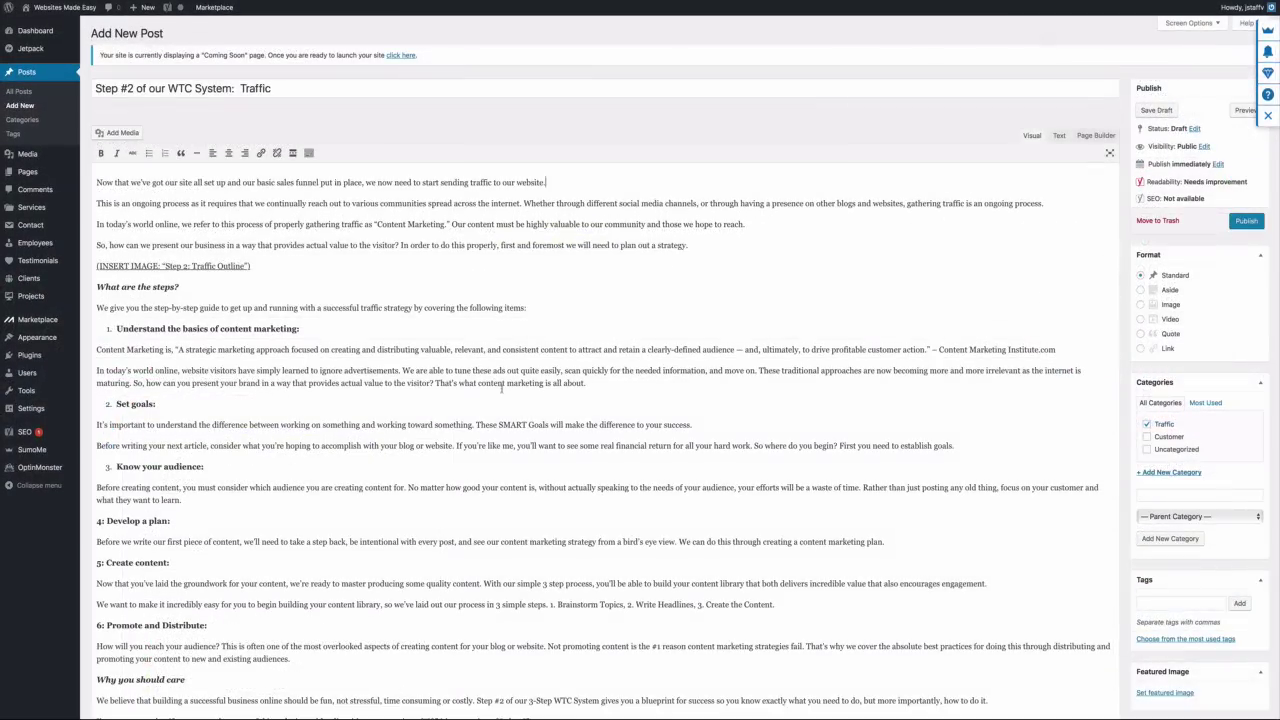
drag(257, 266, 98, 268)
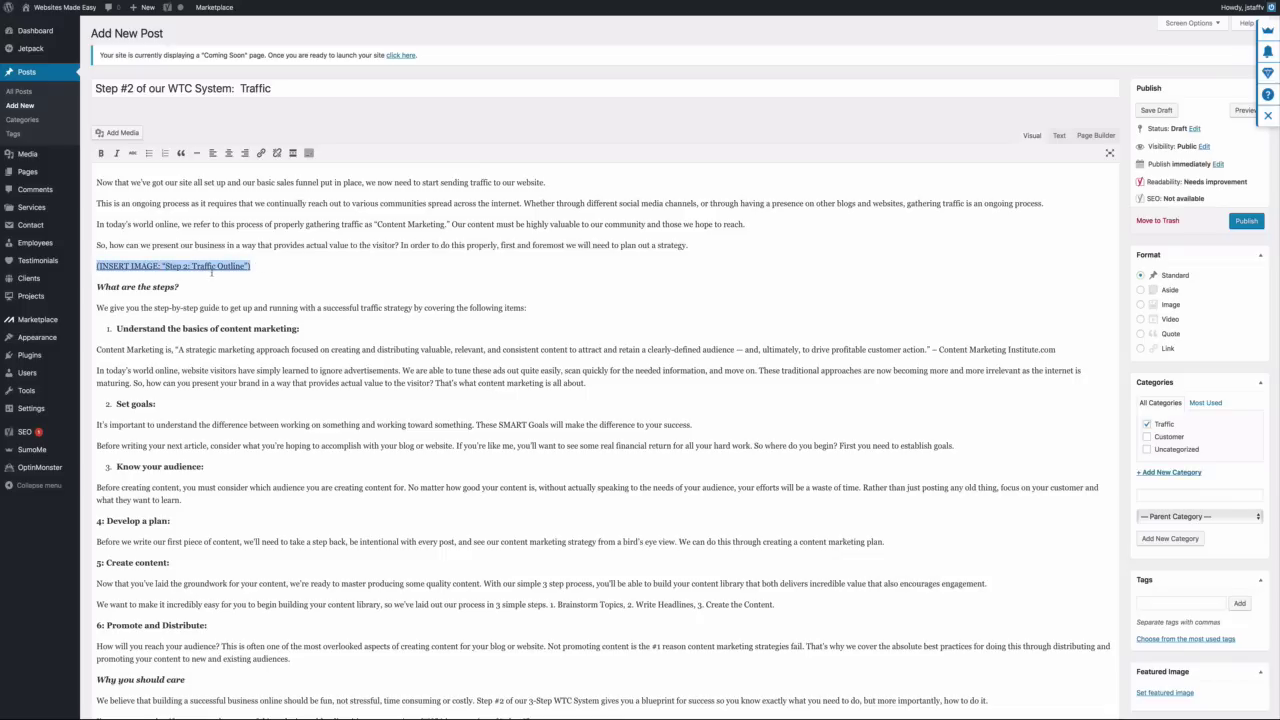
Upload Step 2 - Traffic Outline.jpg from 2. Traffic and insert it over its placeholder
click(117, 132)
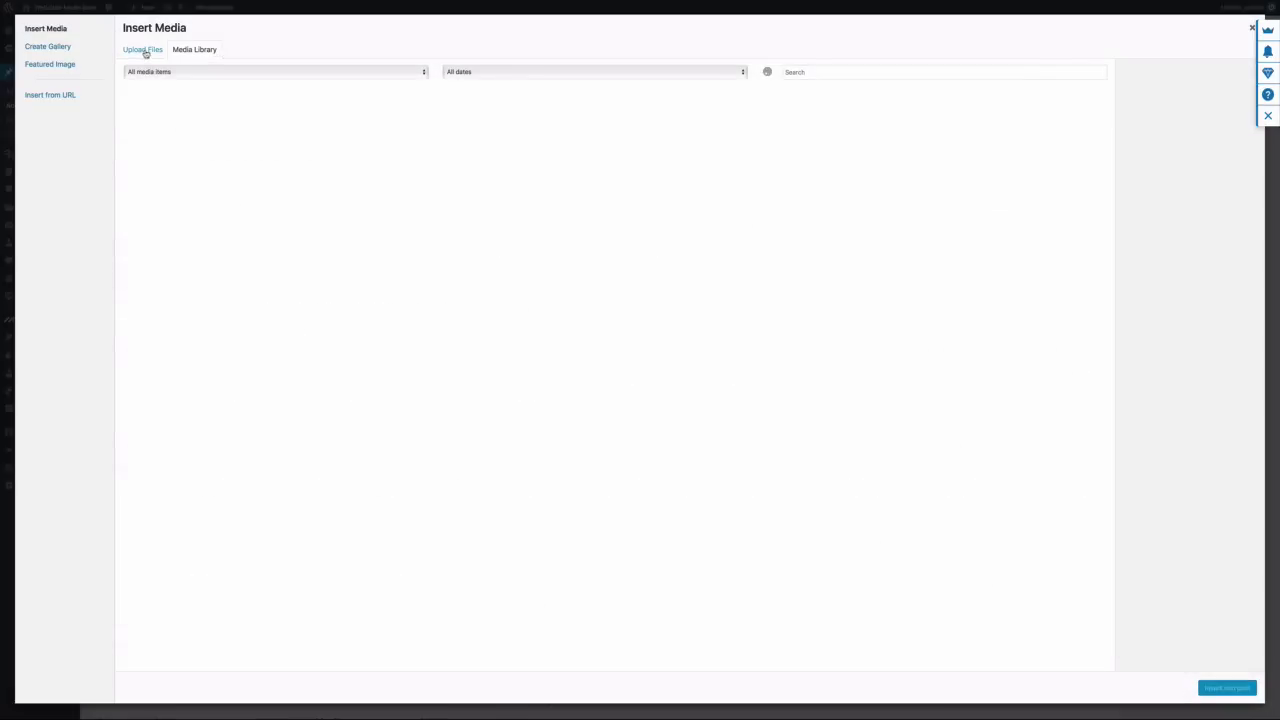
click(143, 50)
click(674, 297)
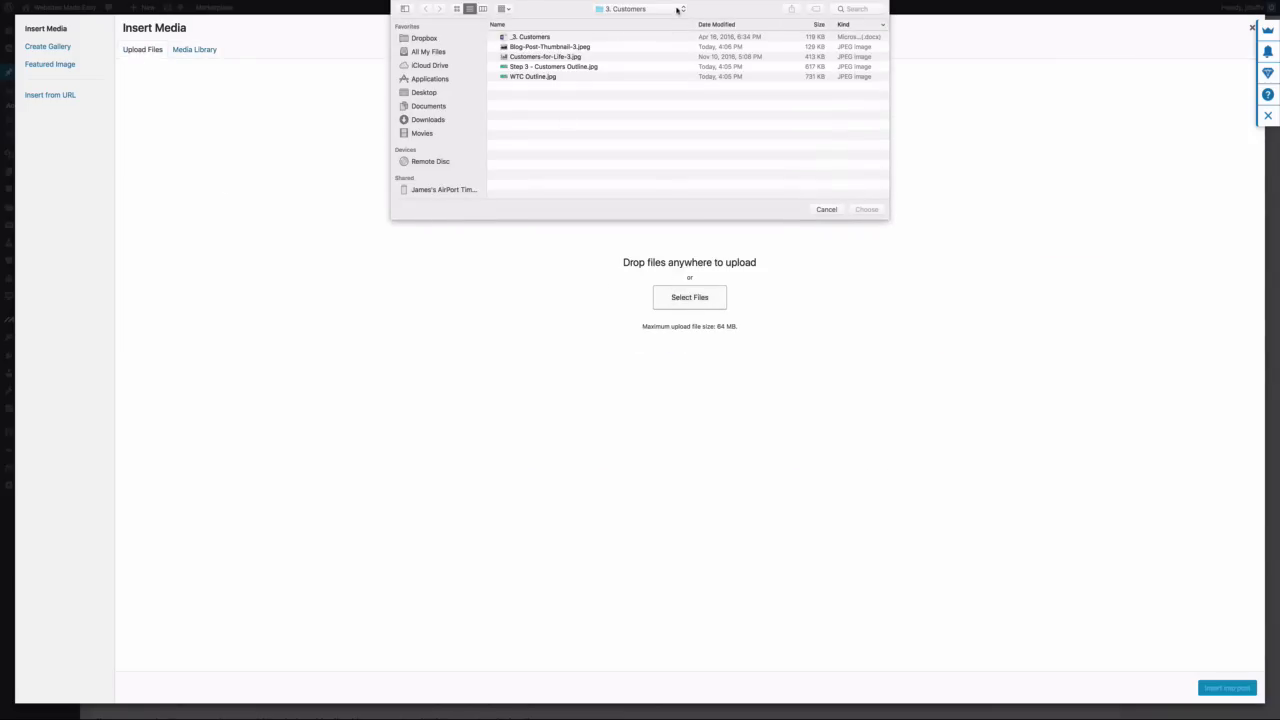
click(678, 10)
click(665, 21)
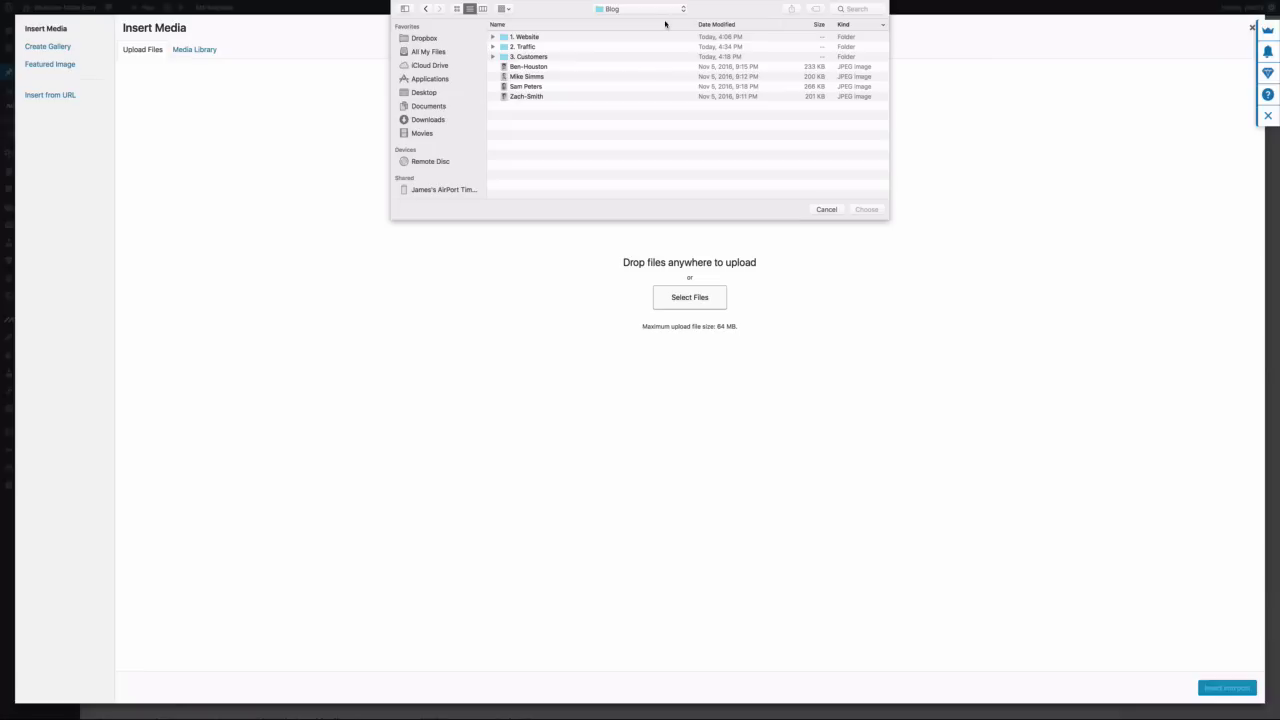
double_click(526, 47)
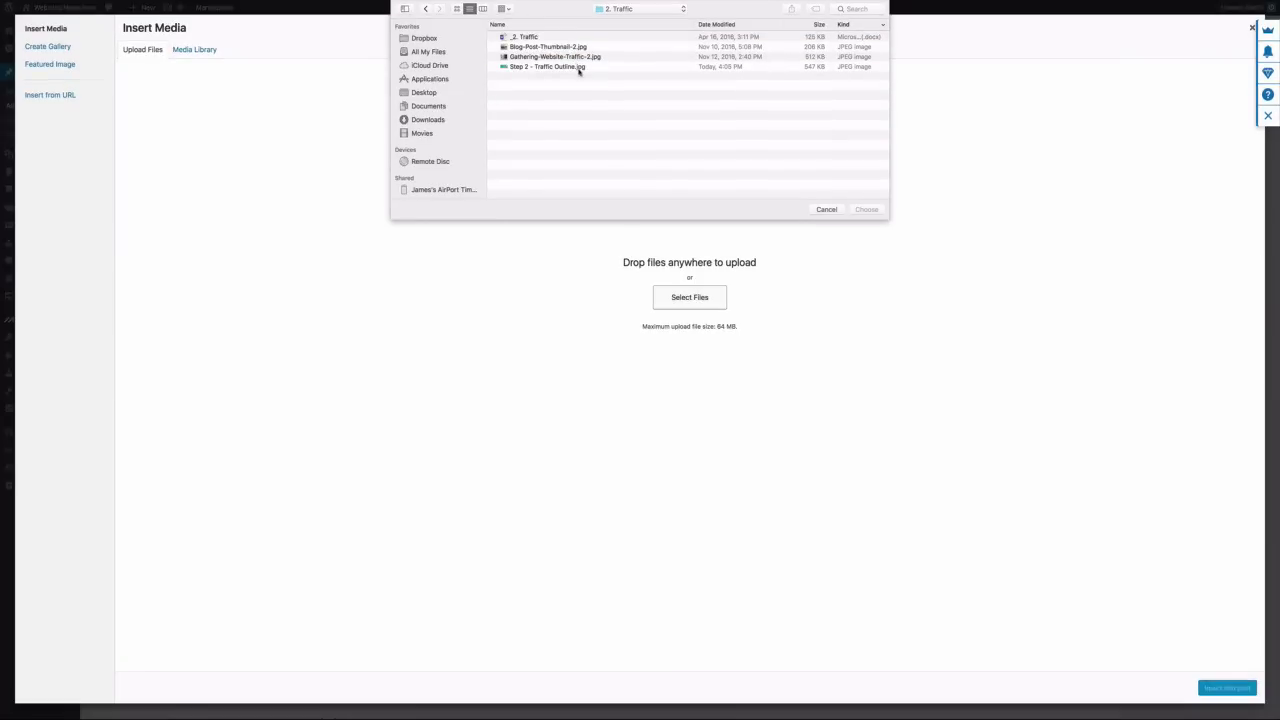
click(580, 67)
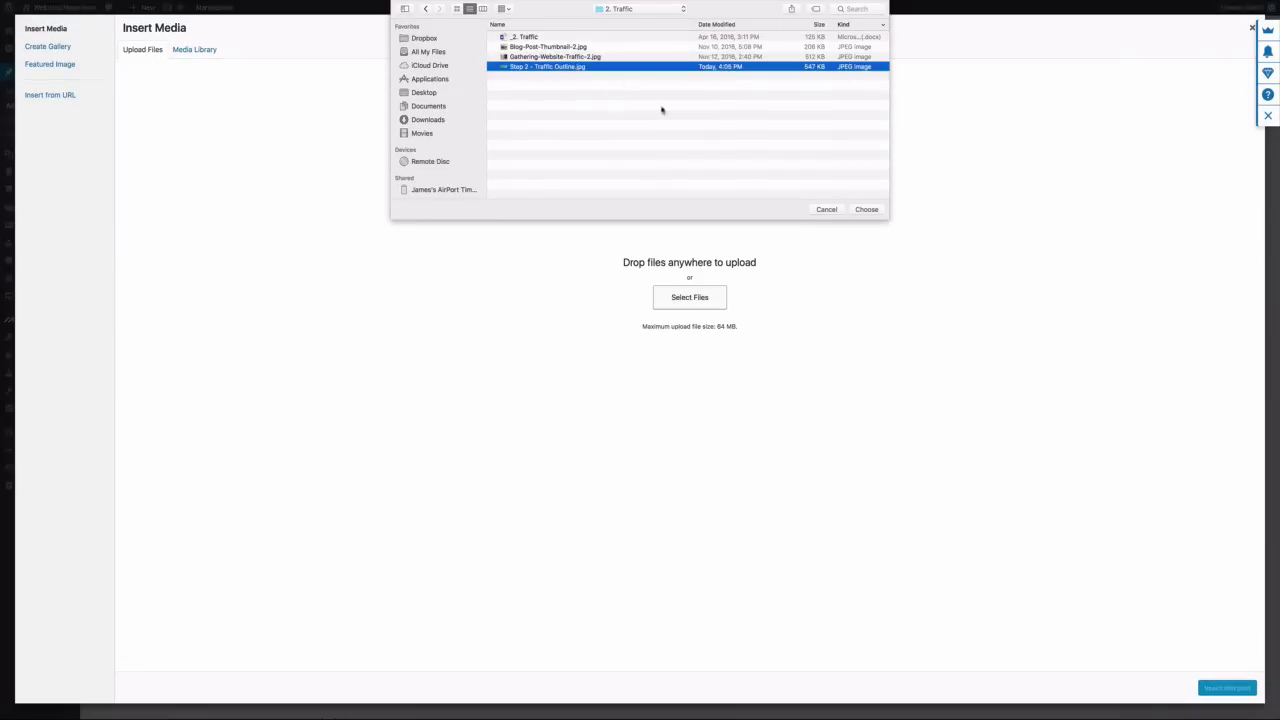
click(866, 209)
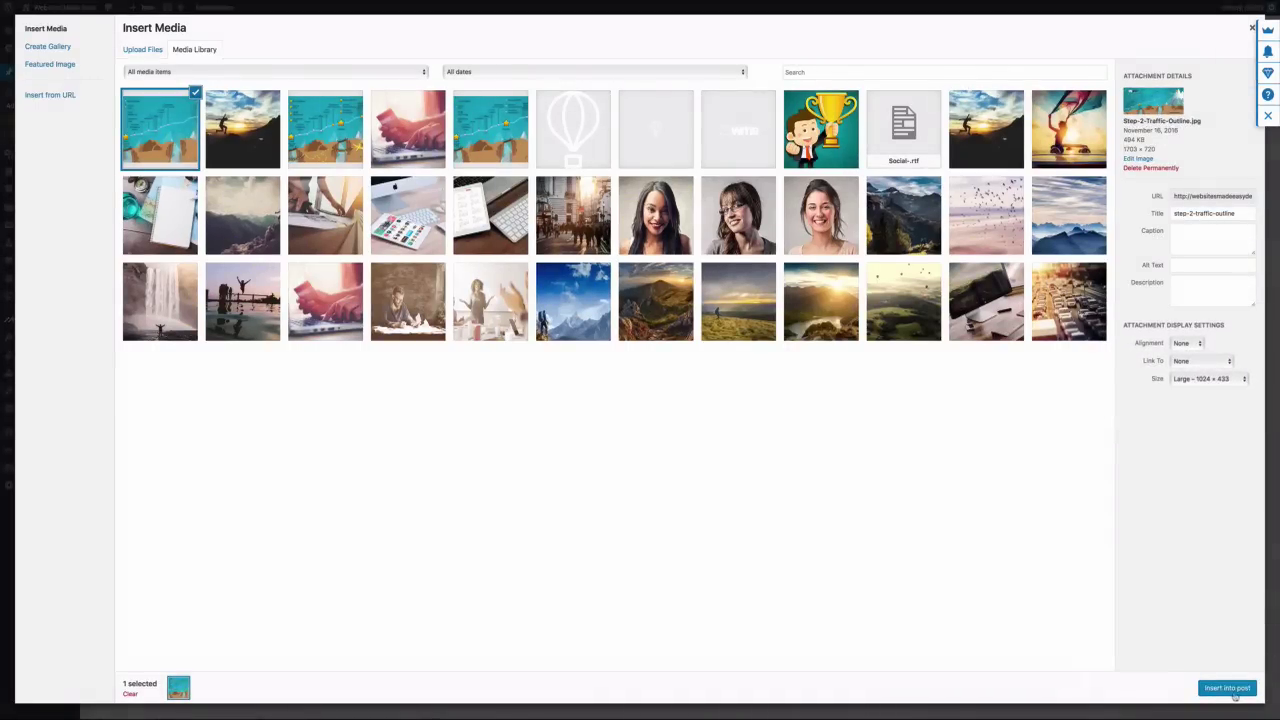
click(1234, 695)
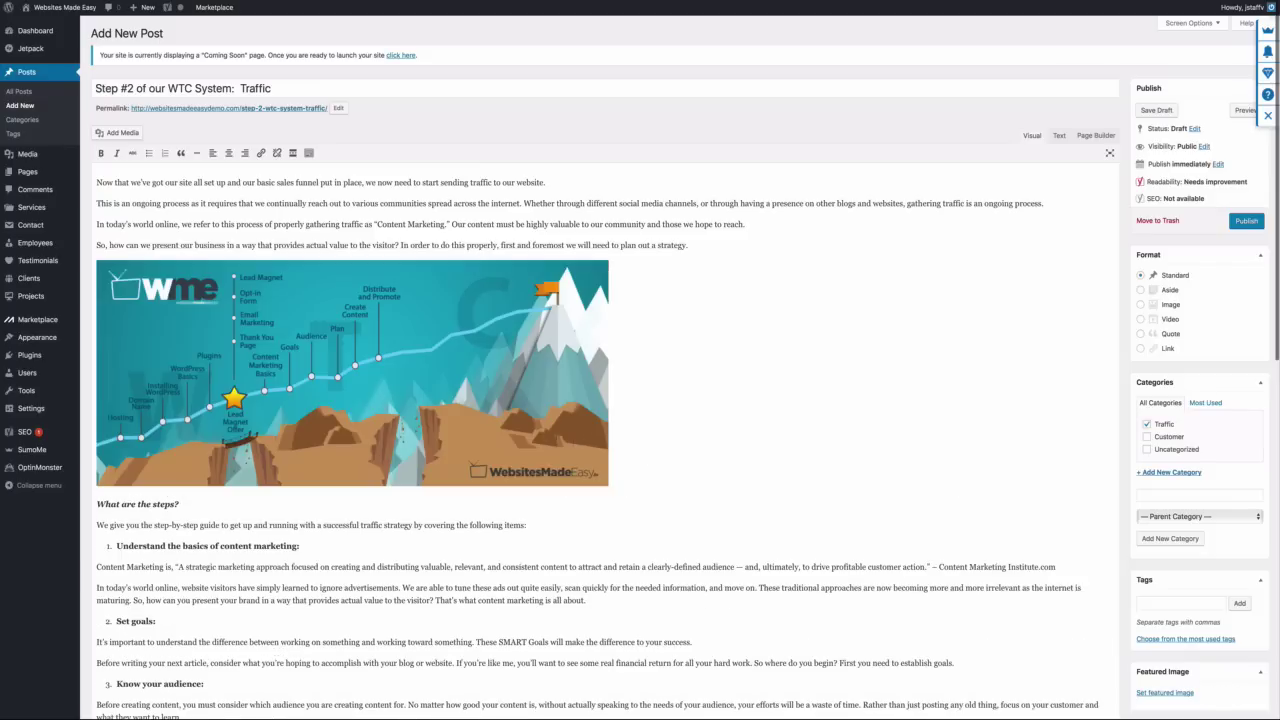
Replace the Gathering Website Traffic placeholder with uploaded Gathering-Website-Traffic-2.jpg
scroll(420, 420, down, 3)
scroll(420, 420, down, 5)
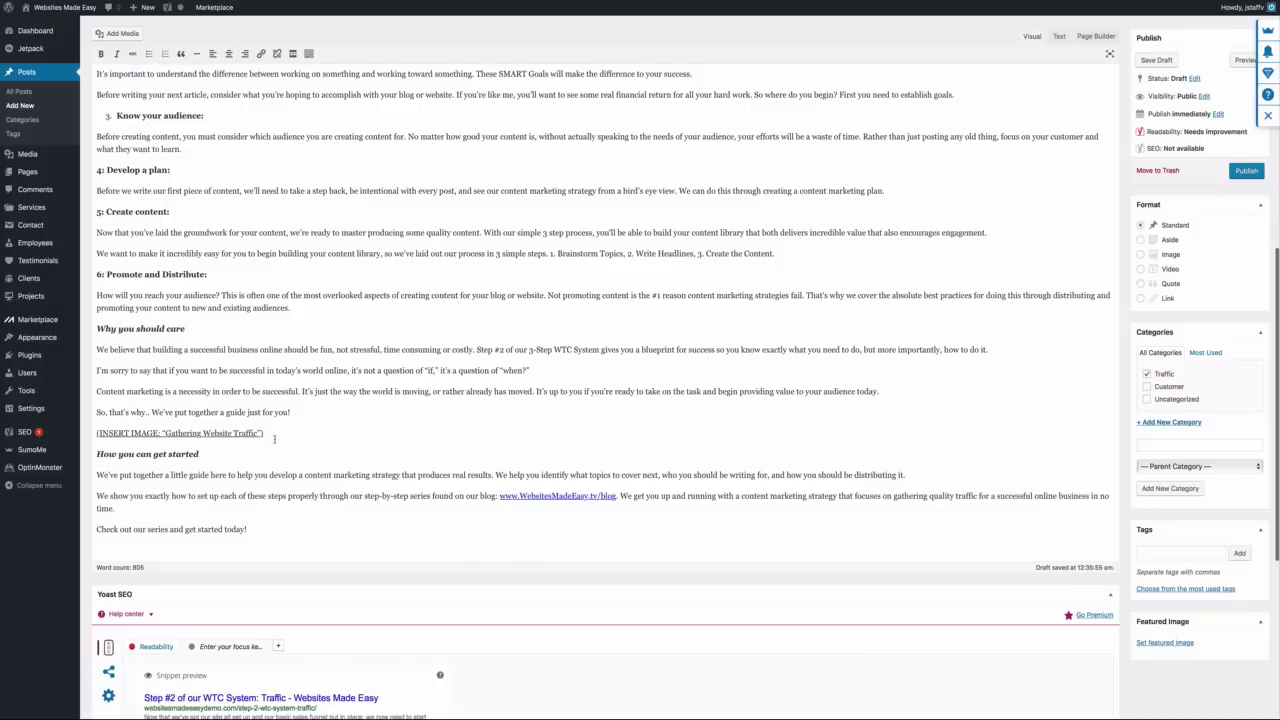
drag(264, 433, 94, 433)
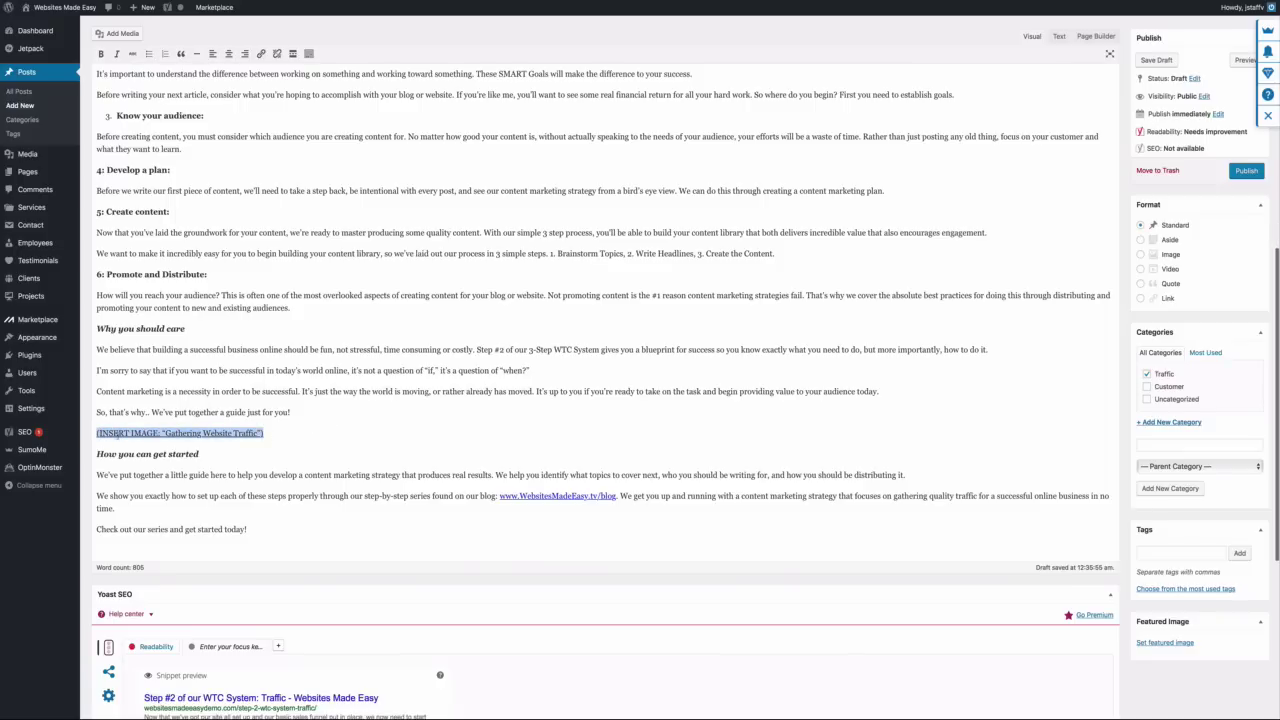
click(116, 34)
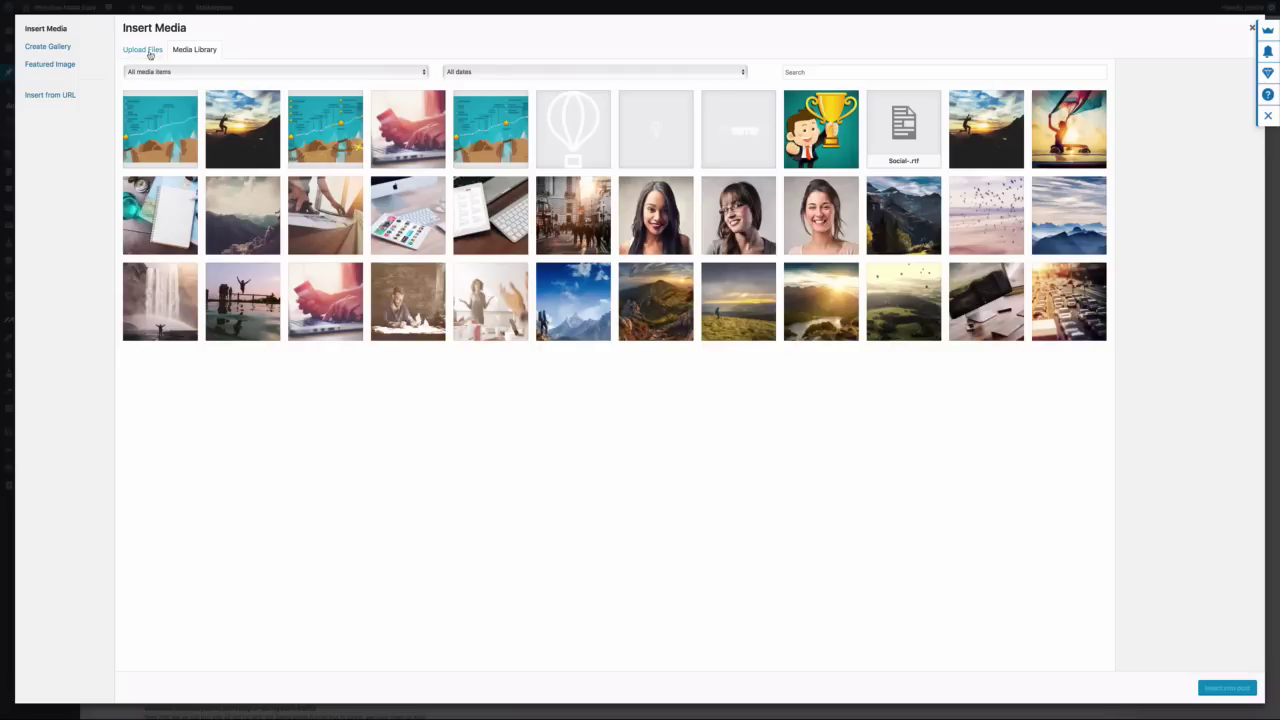
click(149, 55)
click(711, 306)
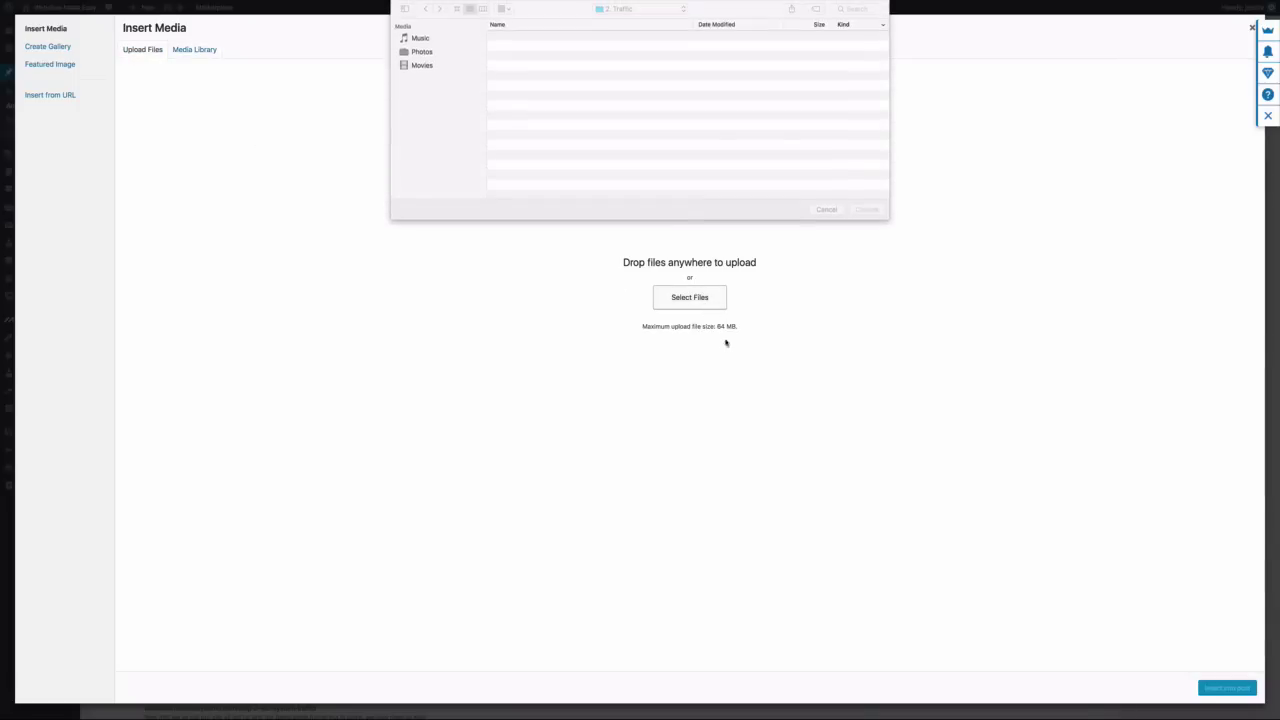
click(556, 57)
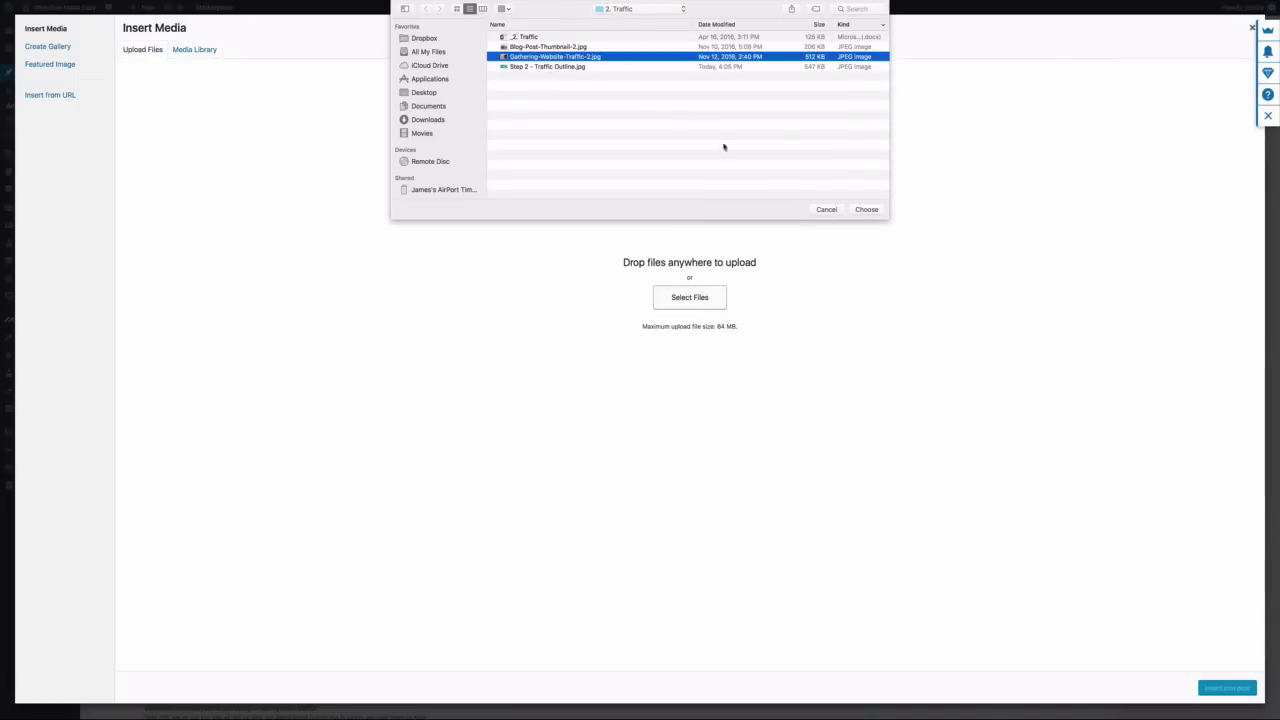
click(865, 210)
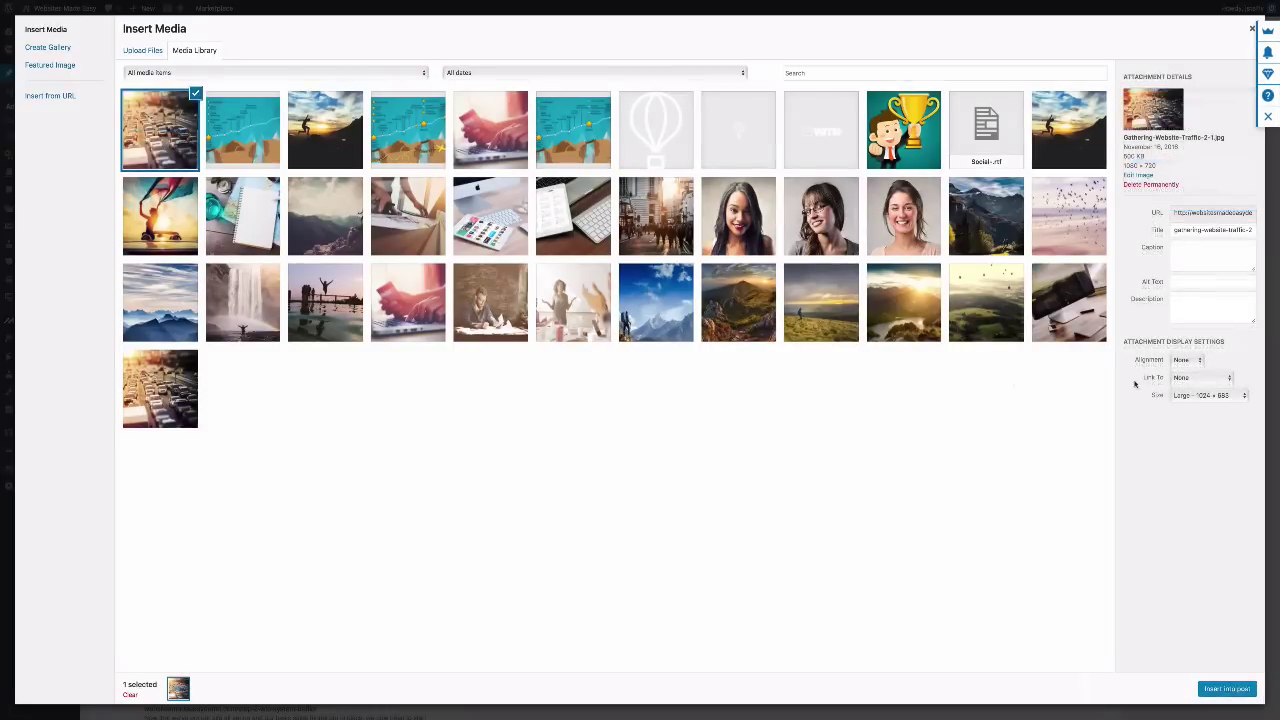
click(1210, 688)
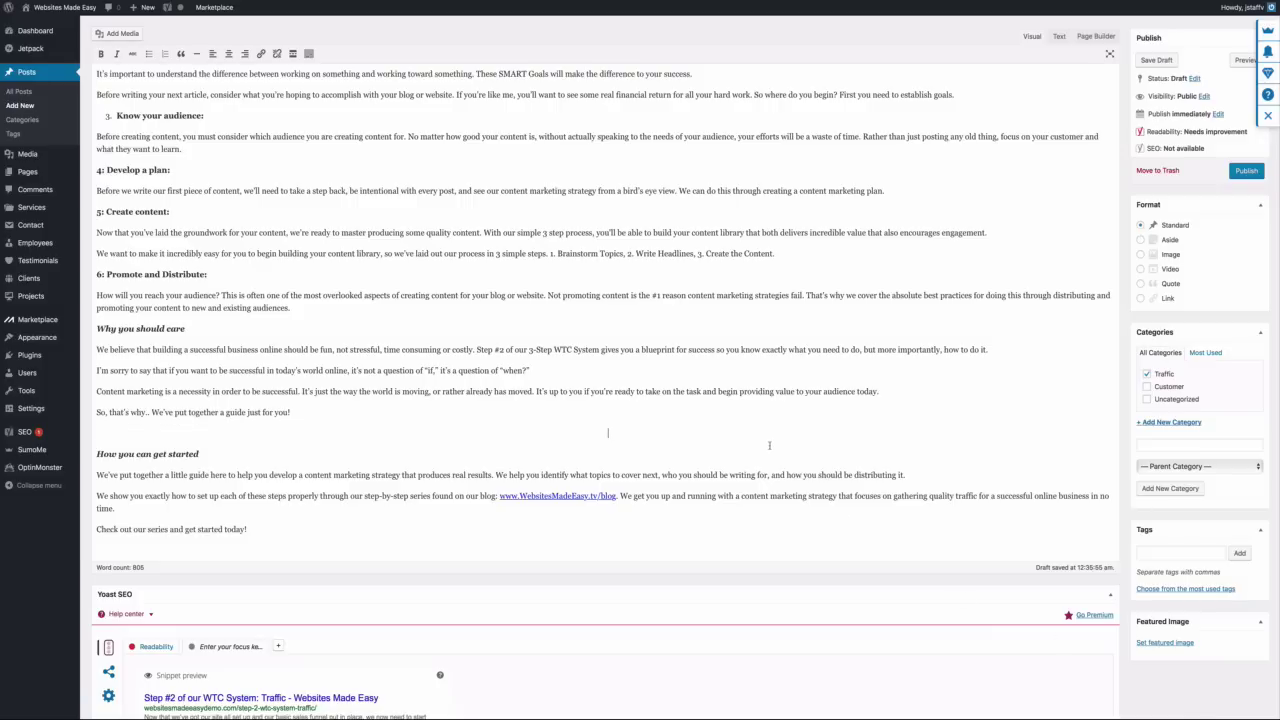
Upload Blog-Post-Thumbnail-2.jpg and set it as the Traffic post's featured image
scroll(684, 379, down, 2)
scroll(684, 379, down, 5)
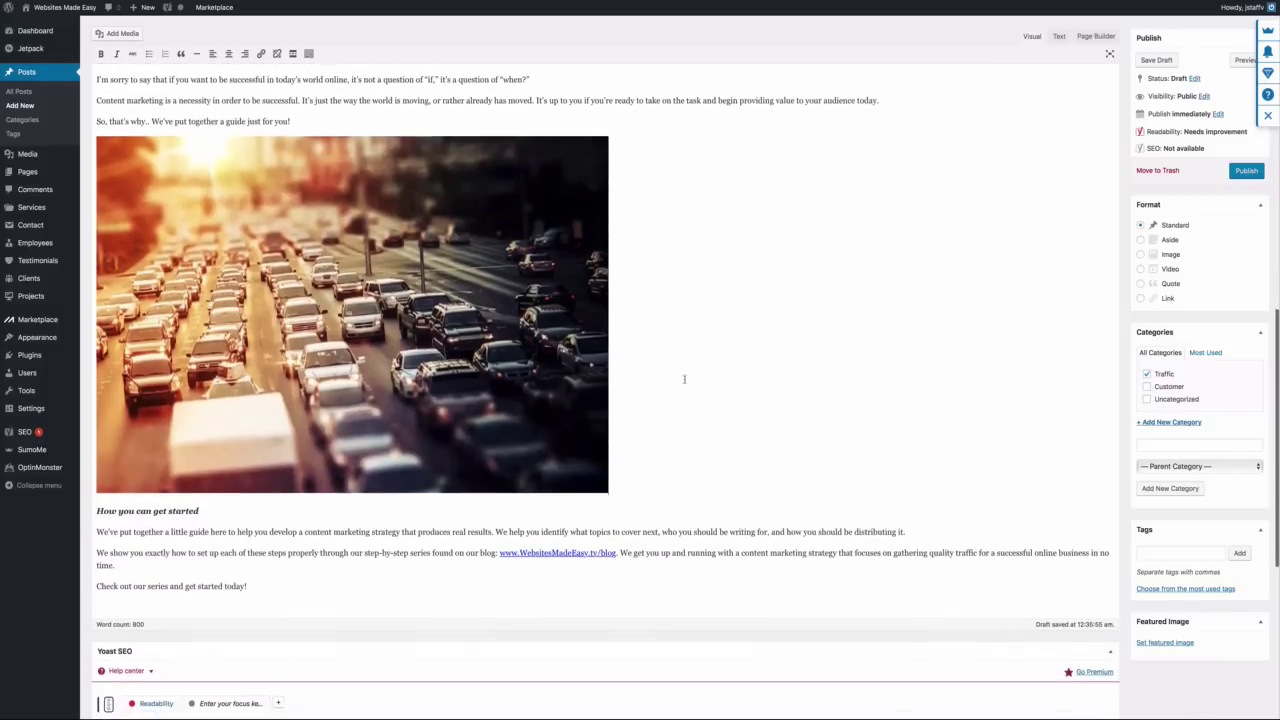
scroll(684, 379, up, 18)
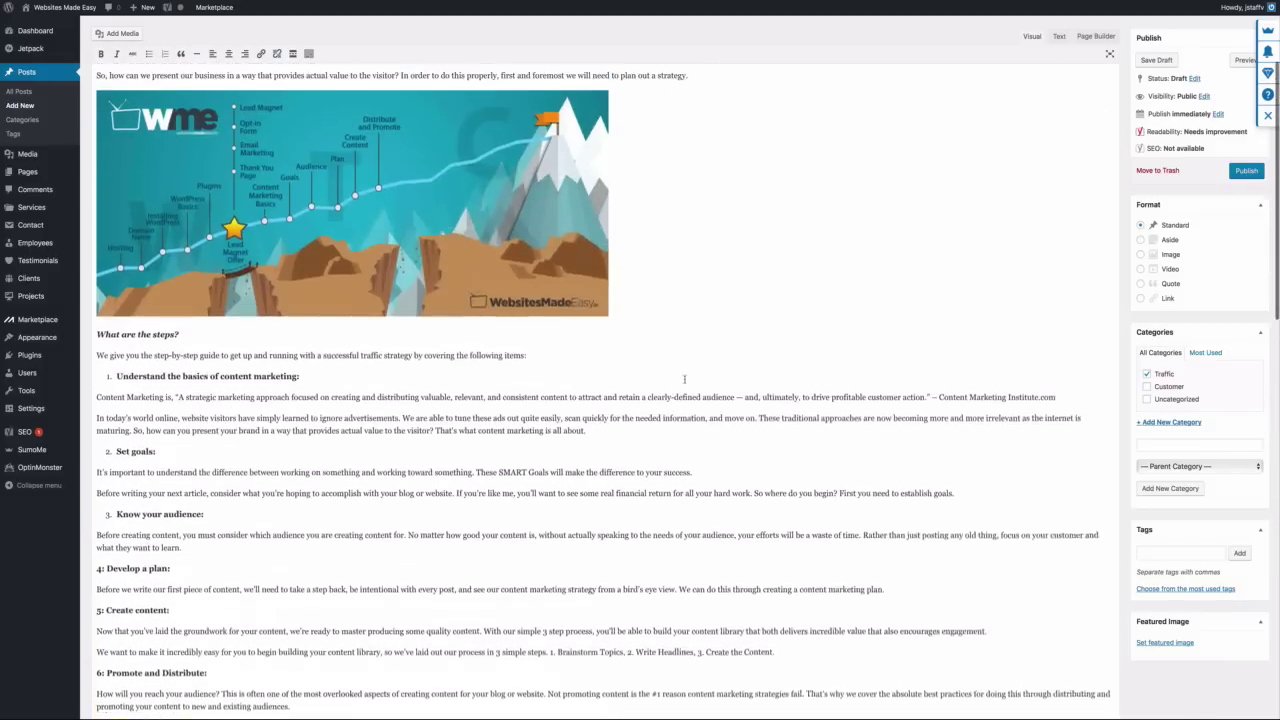
scroll(968, 431, down, 3)
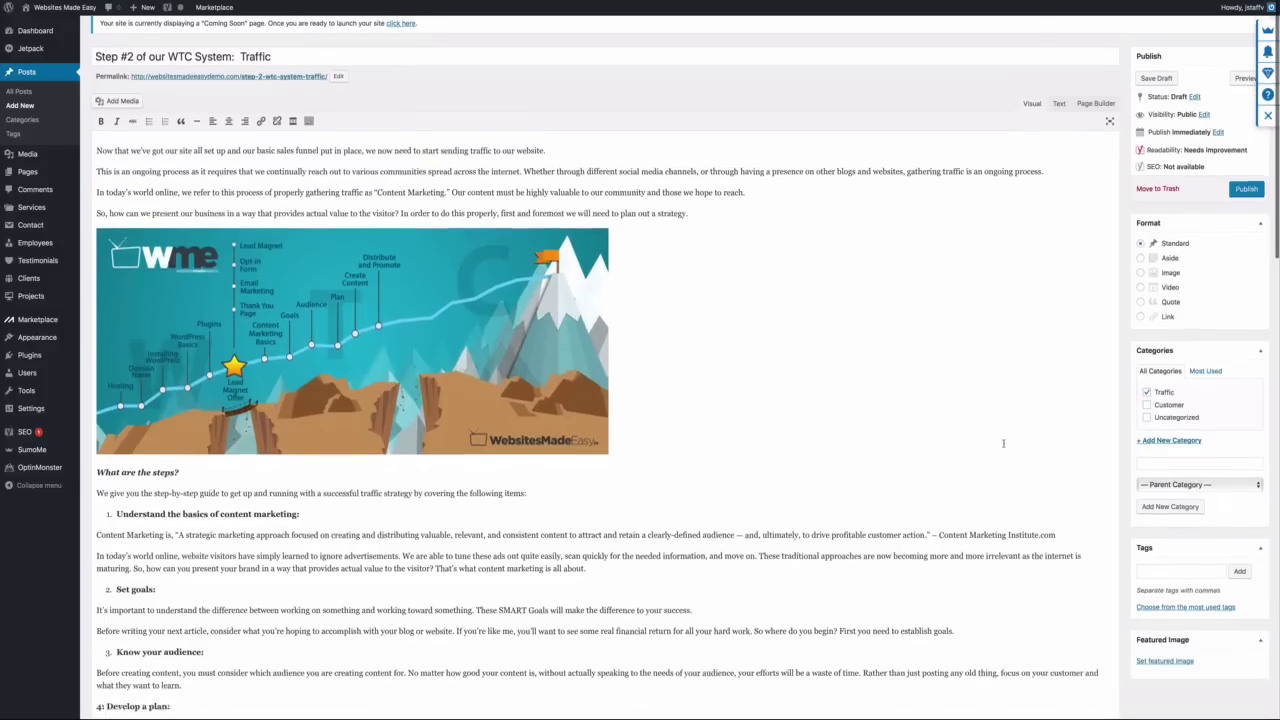
scroll(1000, 443, up, 3)
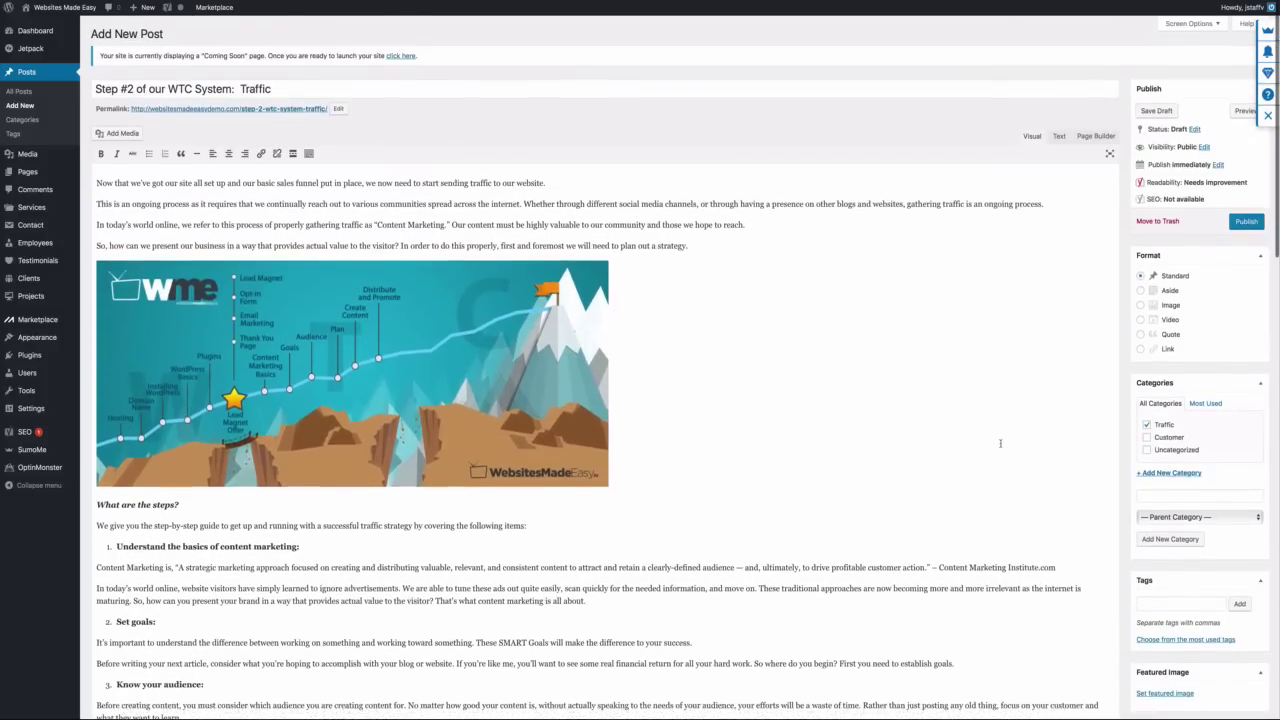
scroll(1000, 443, down, 8)
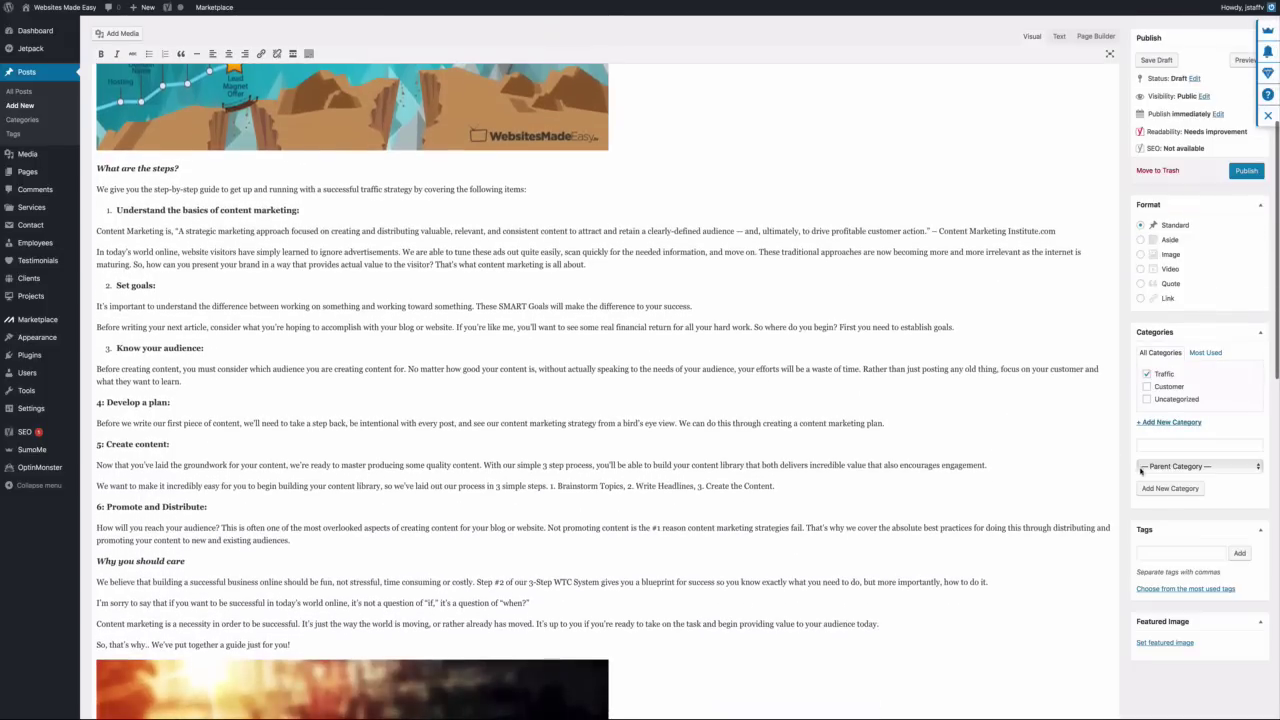
click(1180, 645)
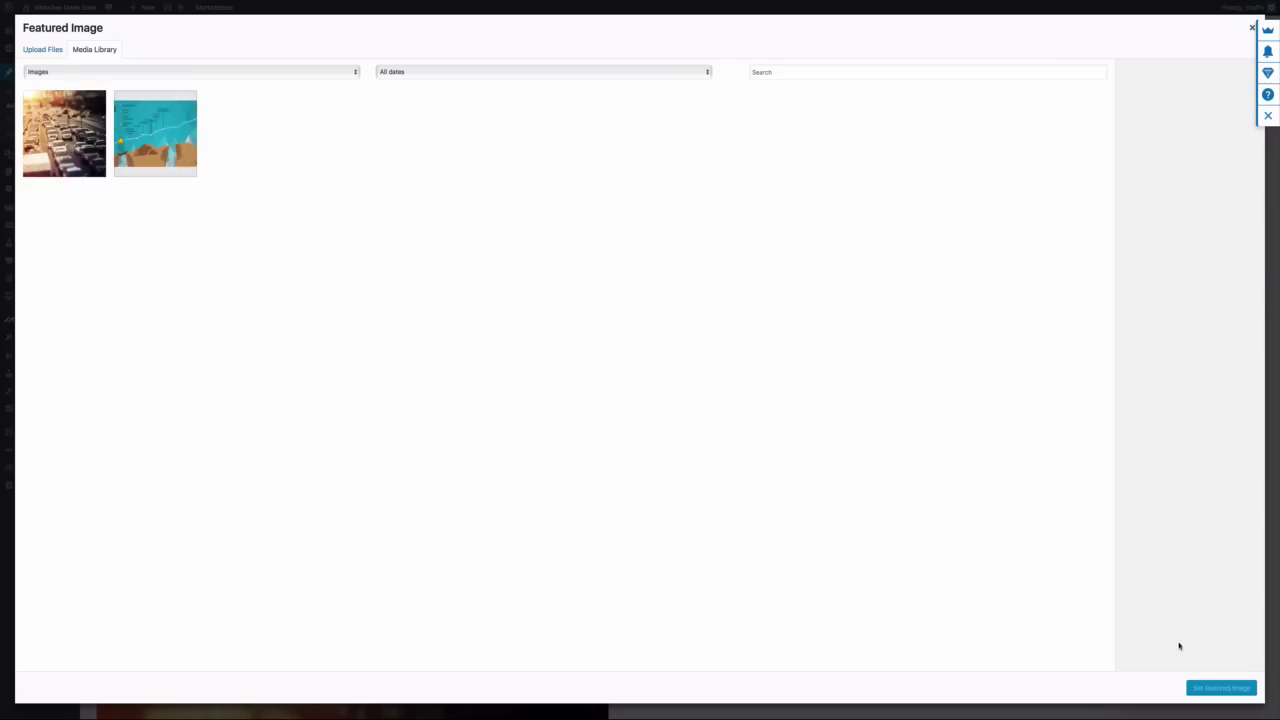
click(38, 50)
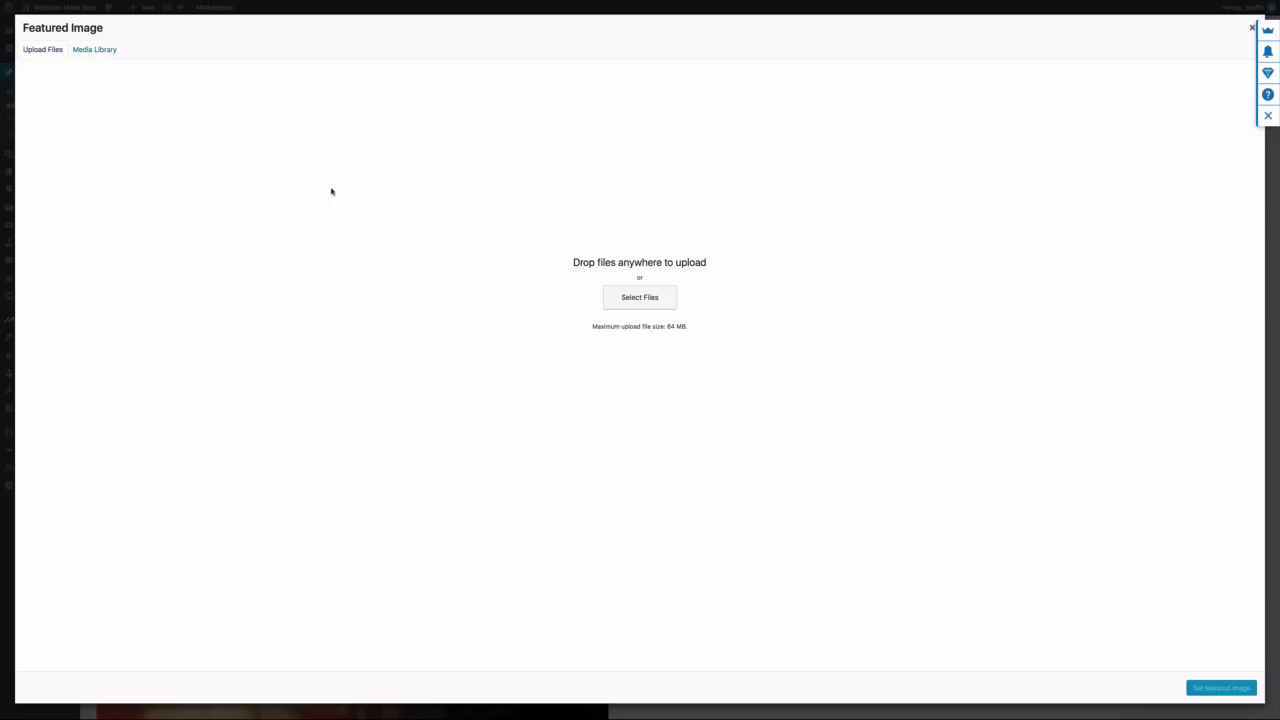
click(618, 298)
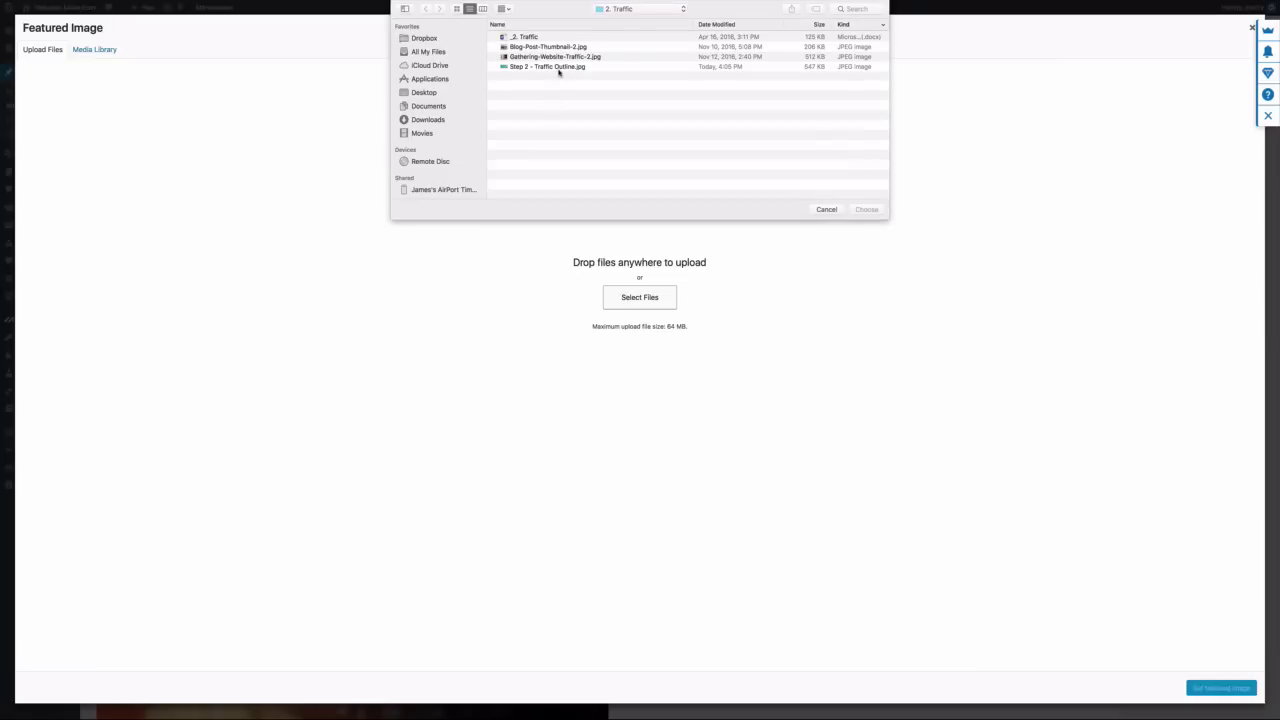
click(547, 47)
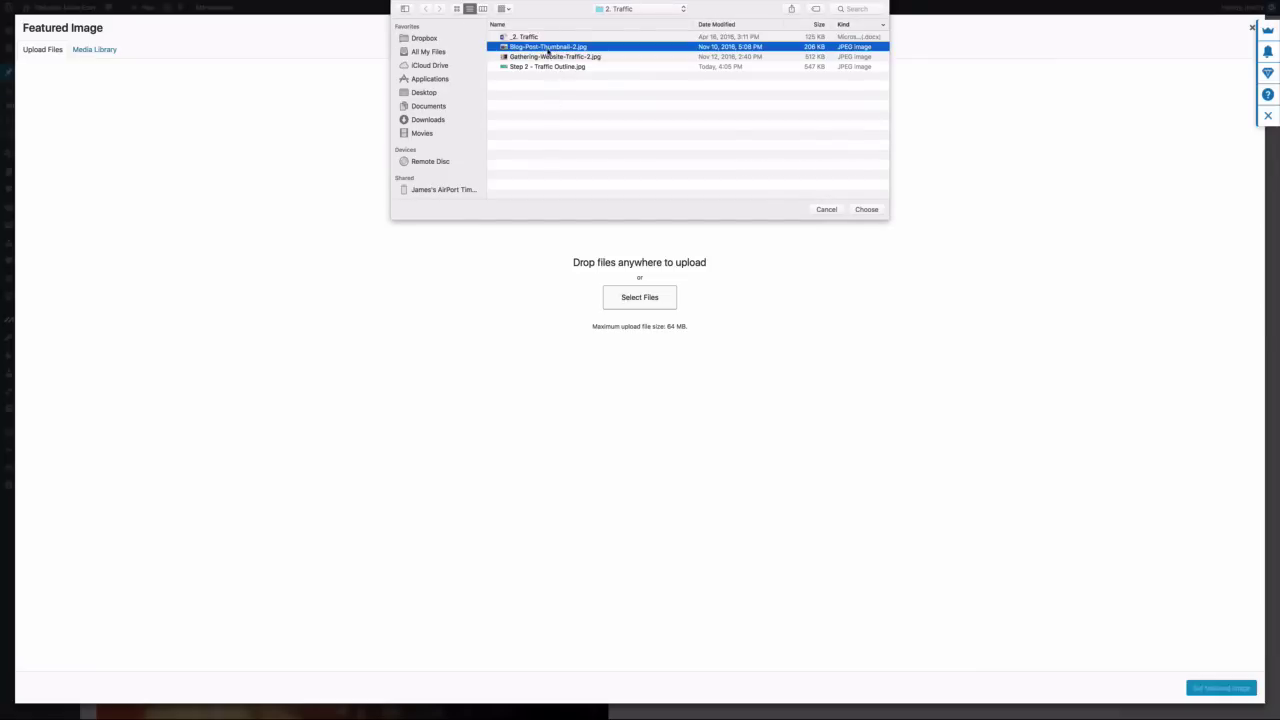
click(864, 209)
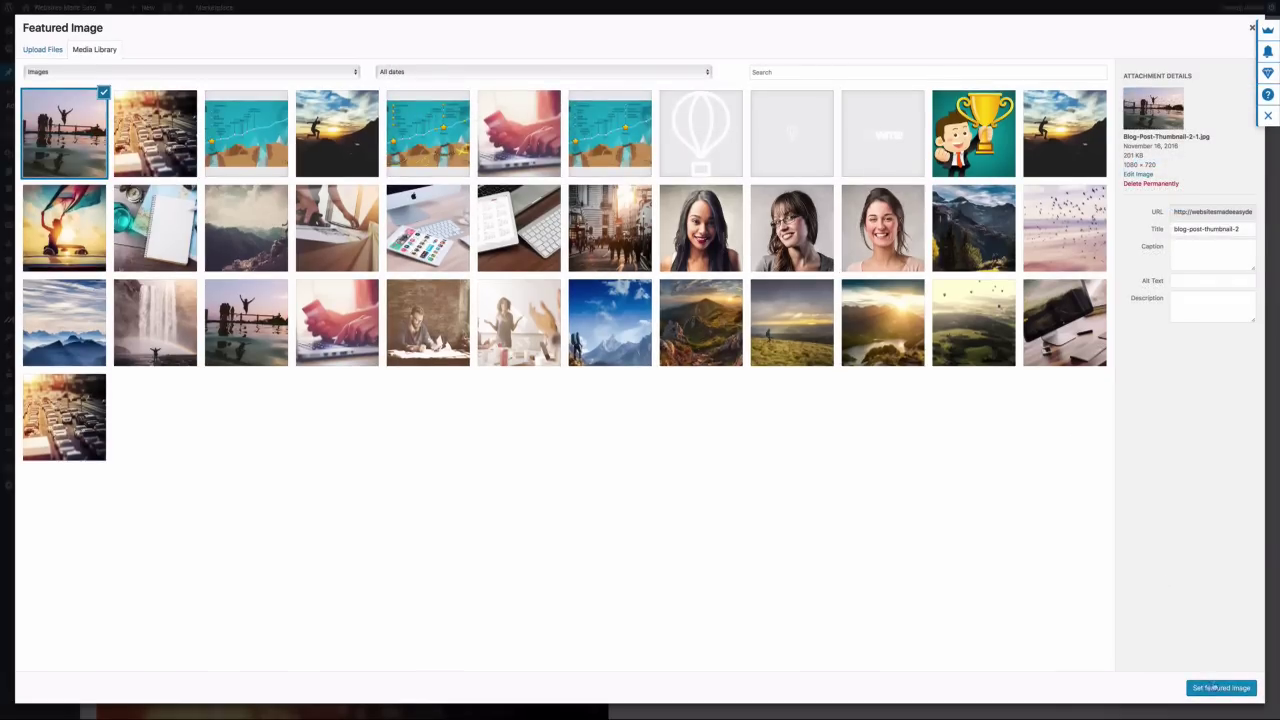
click(1213, 688)
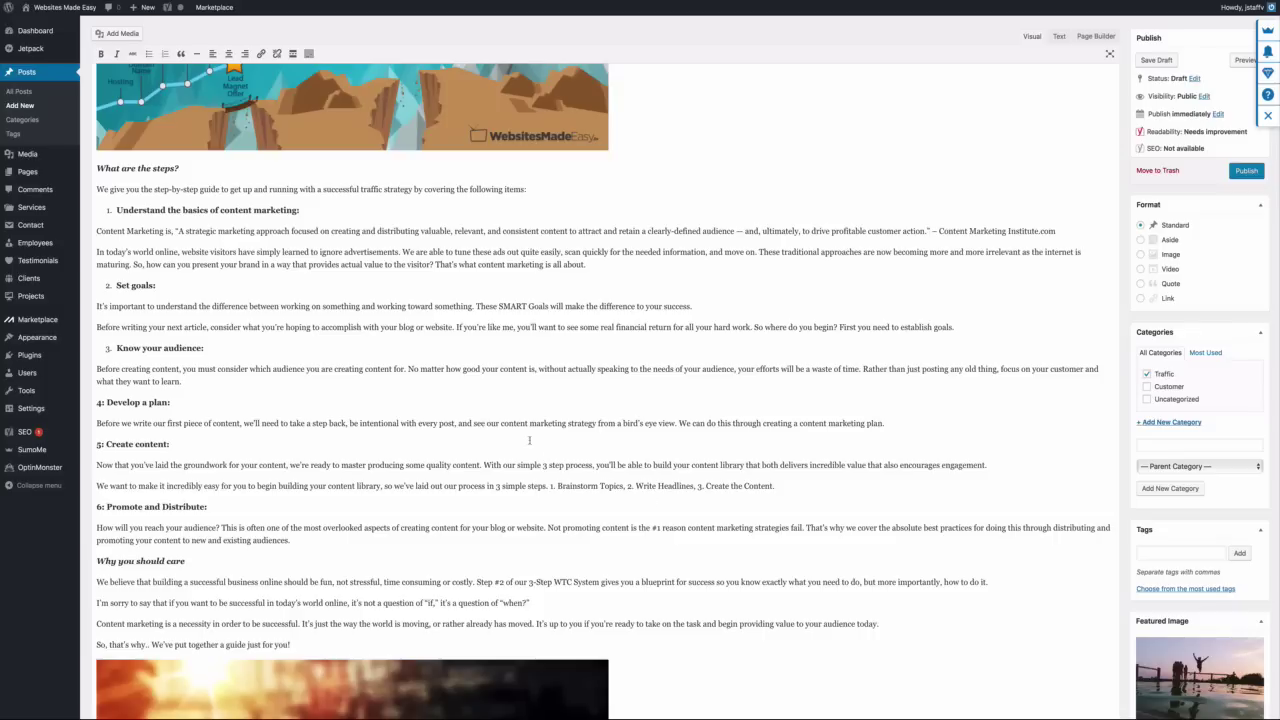
scroll(369, 350, up, 5)
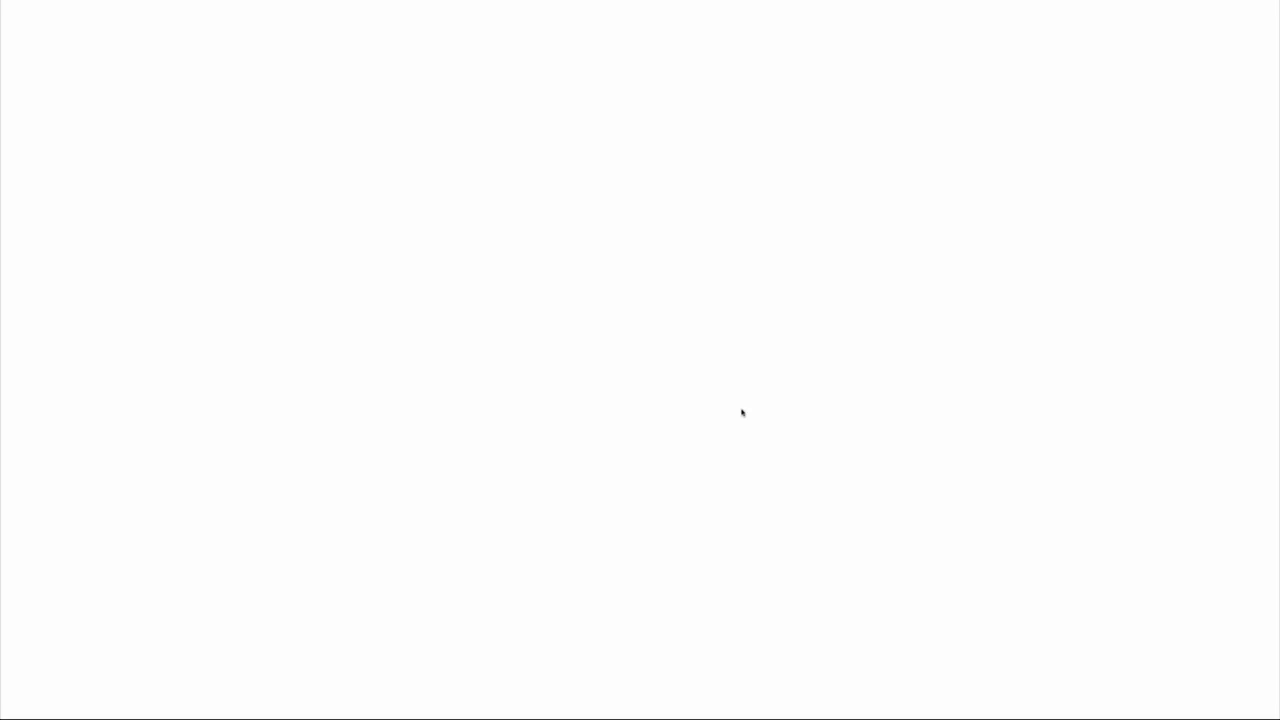
Scroll through the published Step #2 Traffic post, then return to its editor
scroll(741, 412, down, 15)
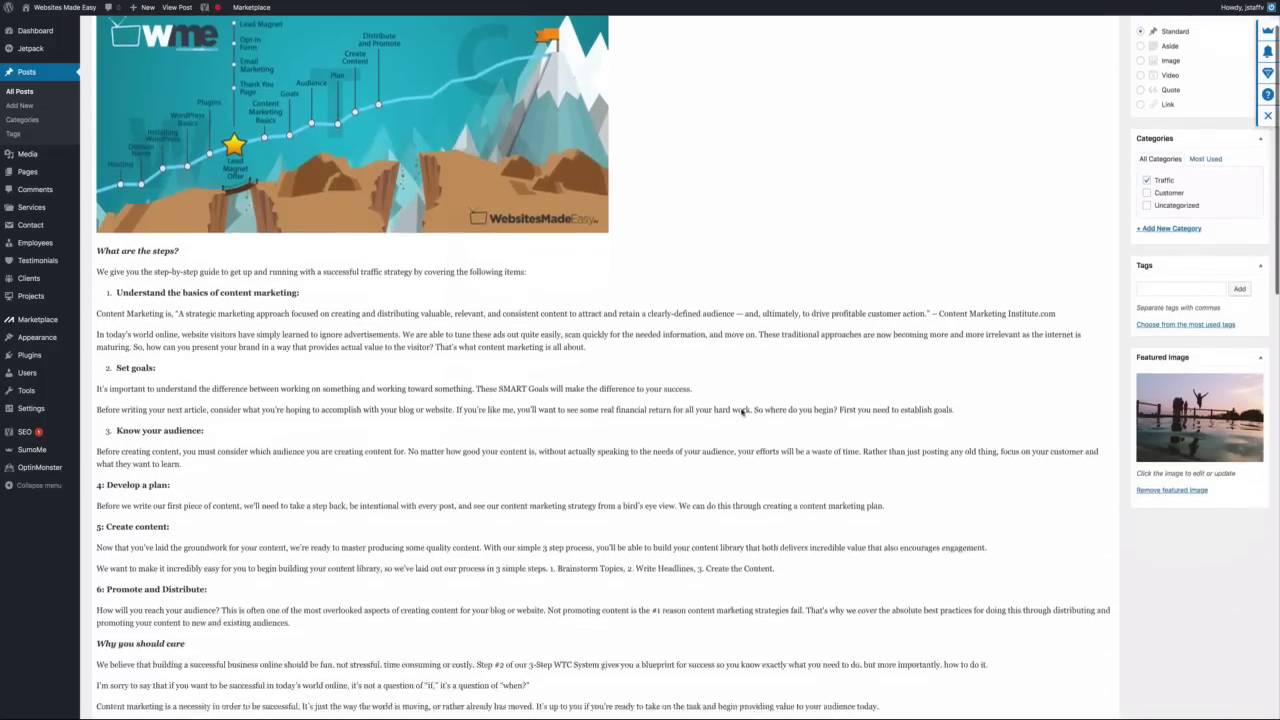
scroll(741, 412, up, 3)
scroll(741, 412, up, 10)
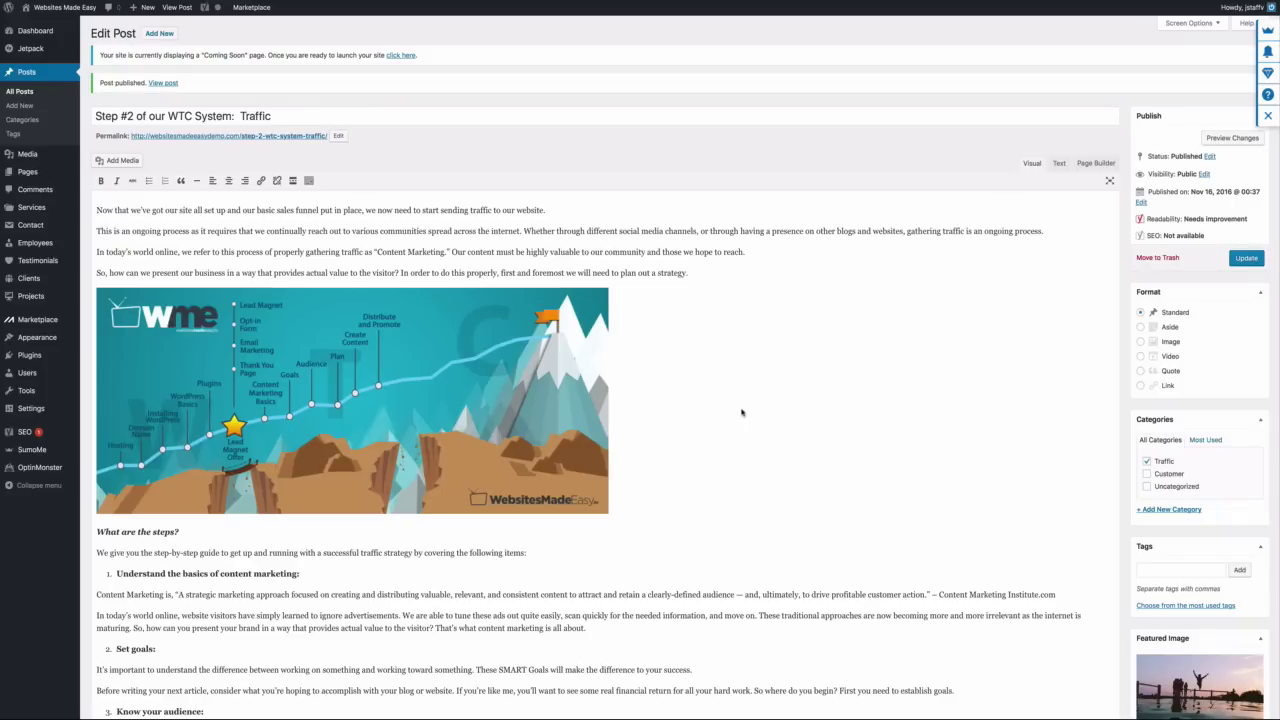
scroll(741, 412, down, 5)
scroll(741, 412, up, 5)
scroll(349, 126, down, 1)
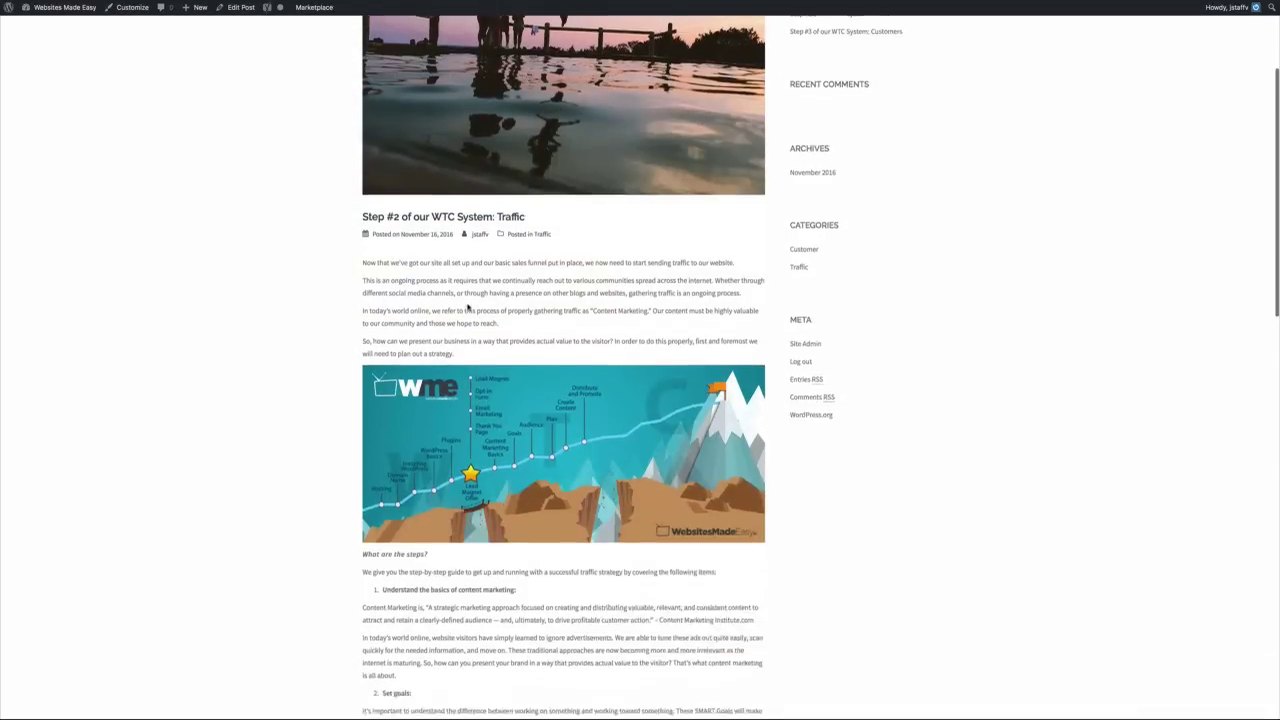
scroll(466, 307, down, 15)
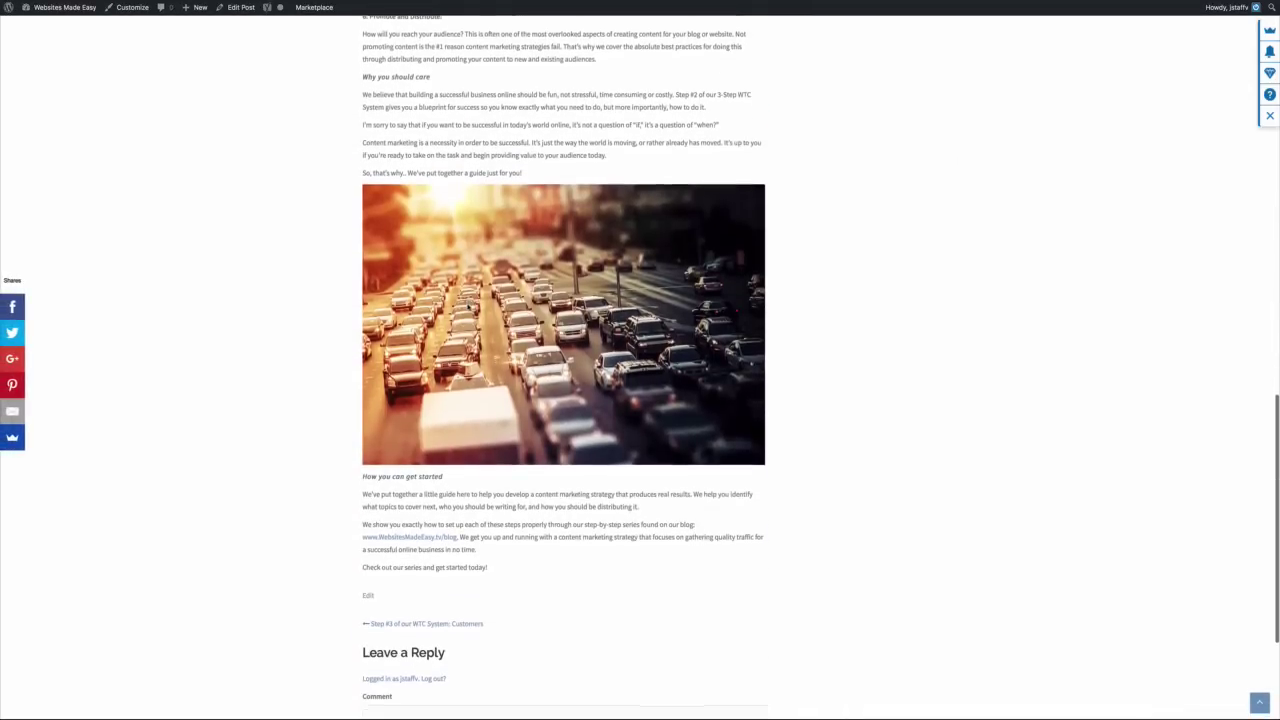
scroll(466, 307, down, 3)
scroll(466, 307, up, 20)
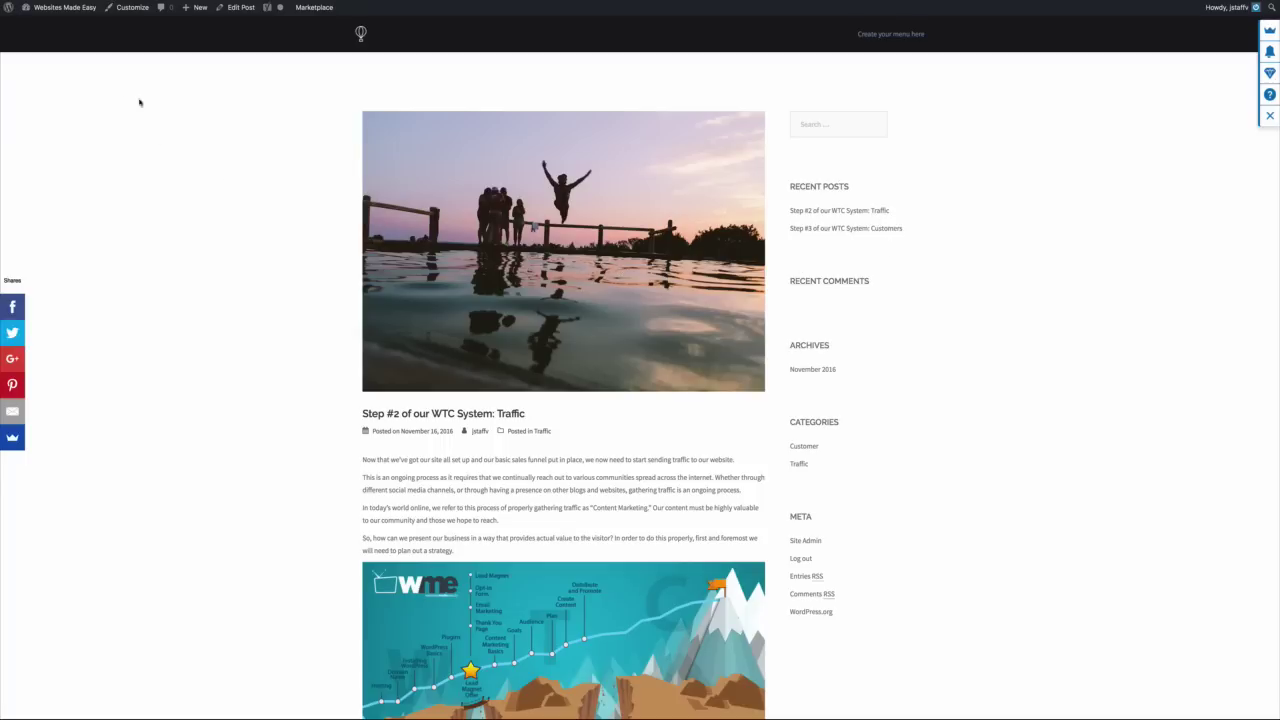
click(239, 10)
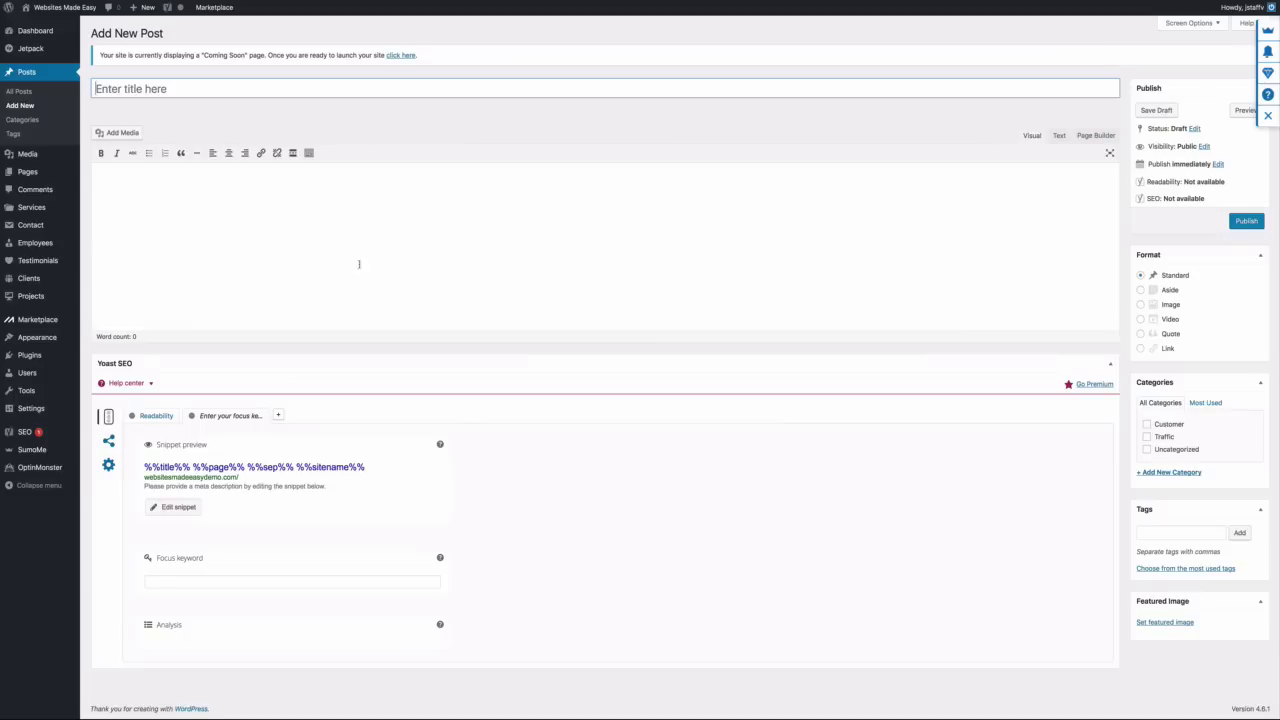
Add a new 'Website' category, ticked for the blank post
click(1153, 477)
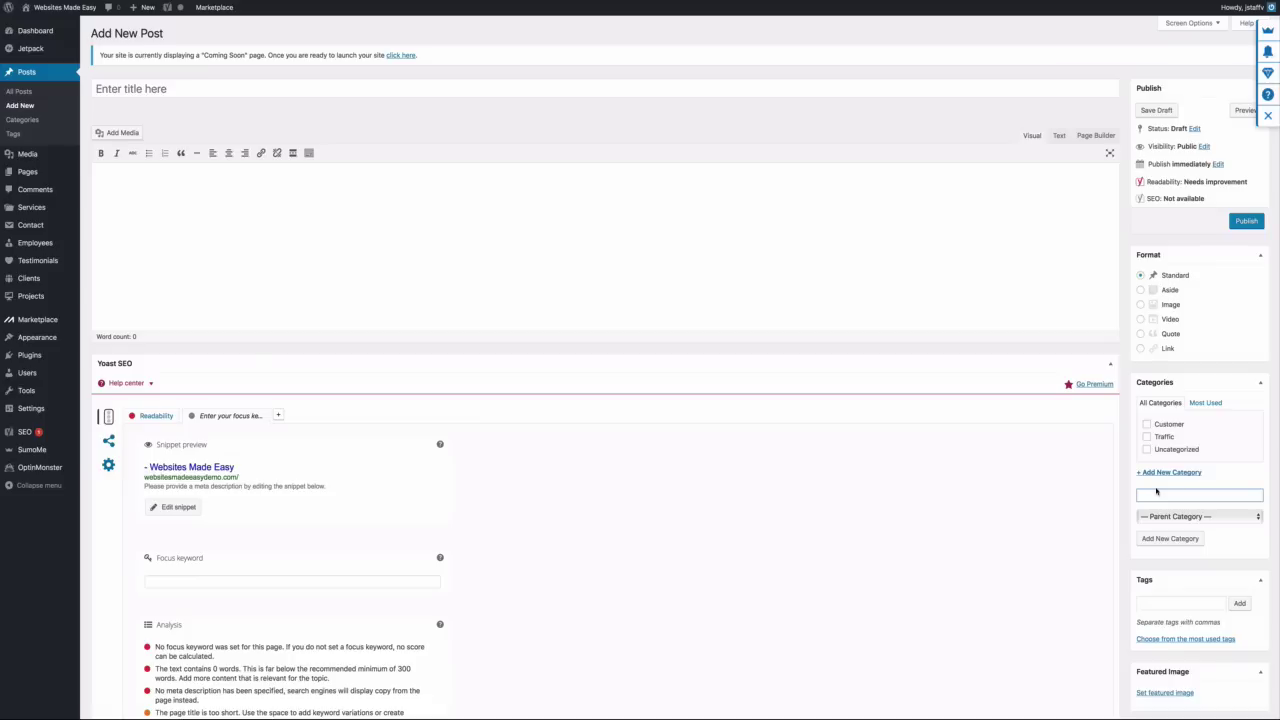
text(Website)
click(1166, 540)
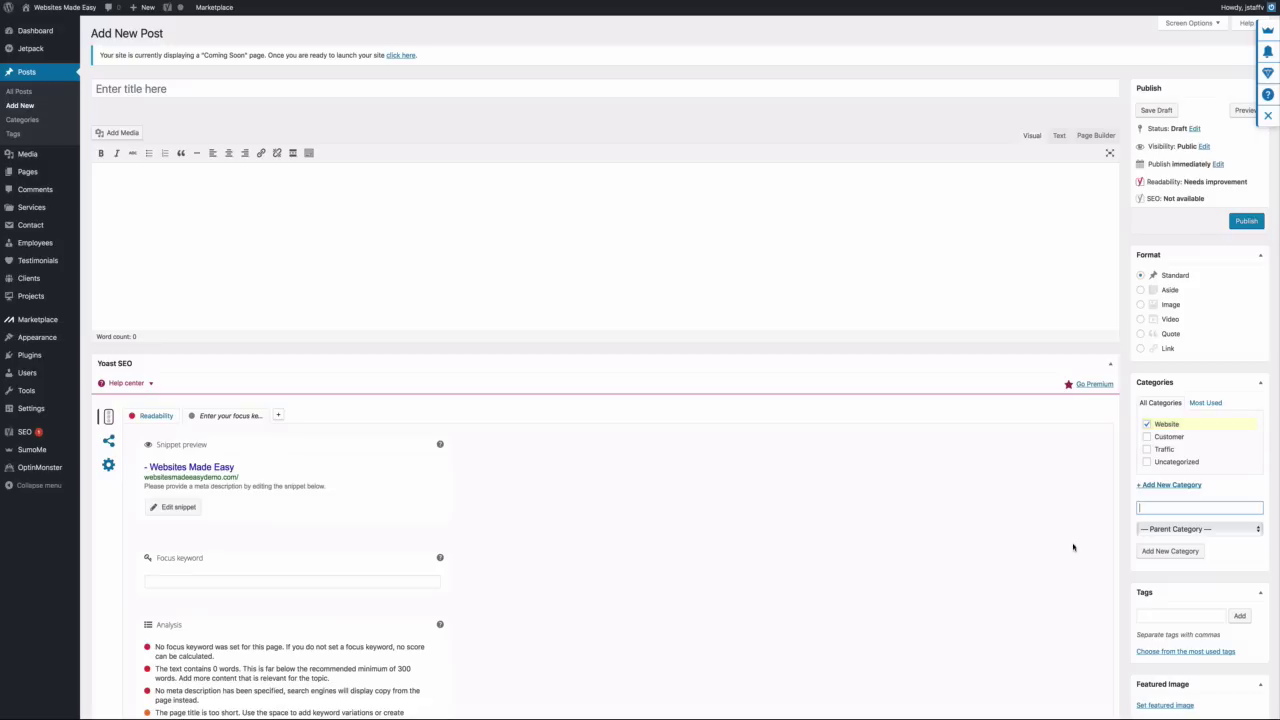
scroll(1160, 278, down, 2)
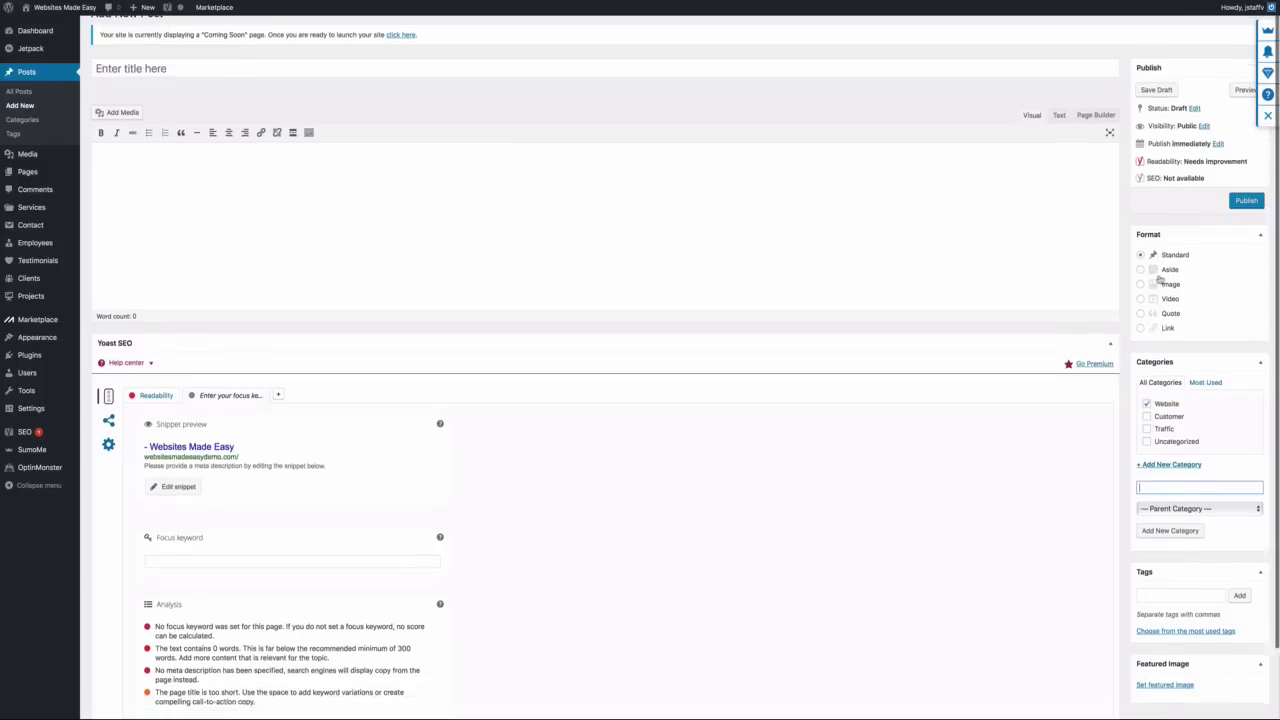
scroll(403, 177, up, 2)
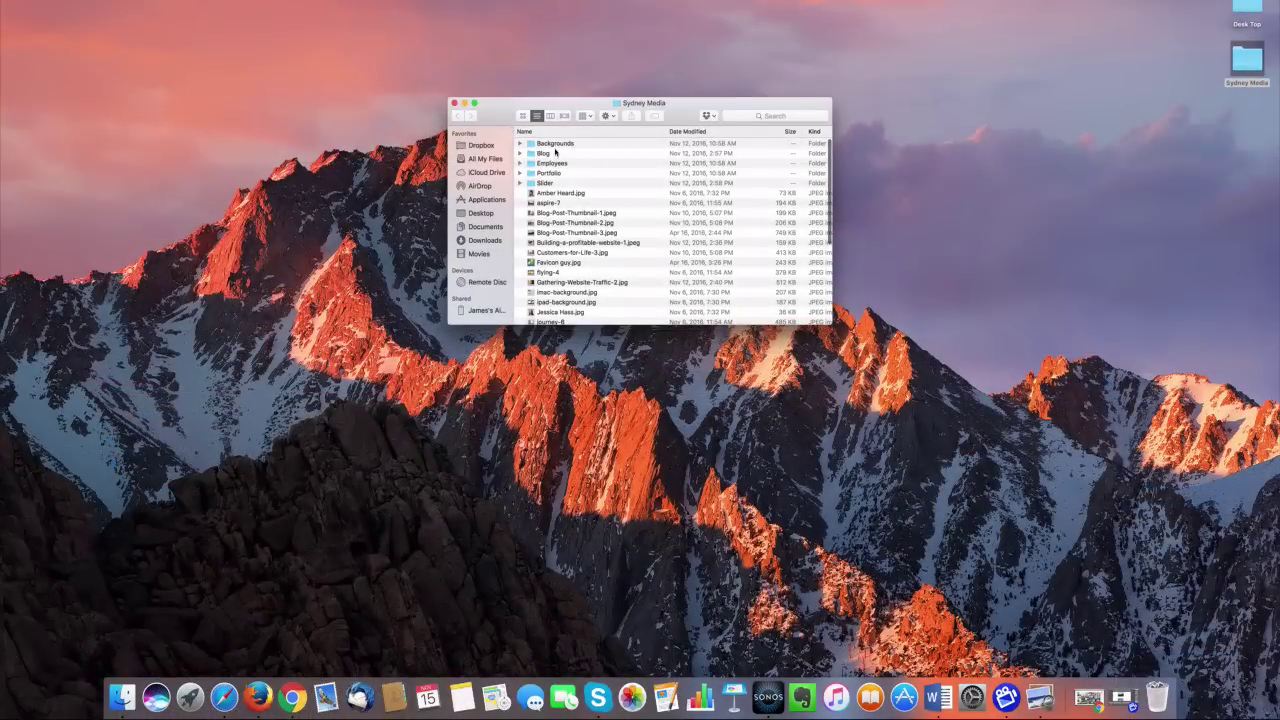
Open the Website draft from Blog > 1. Website in Word
click(555, 153)
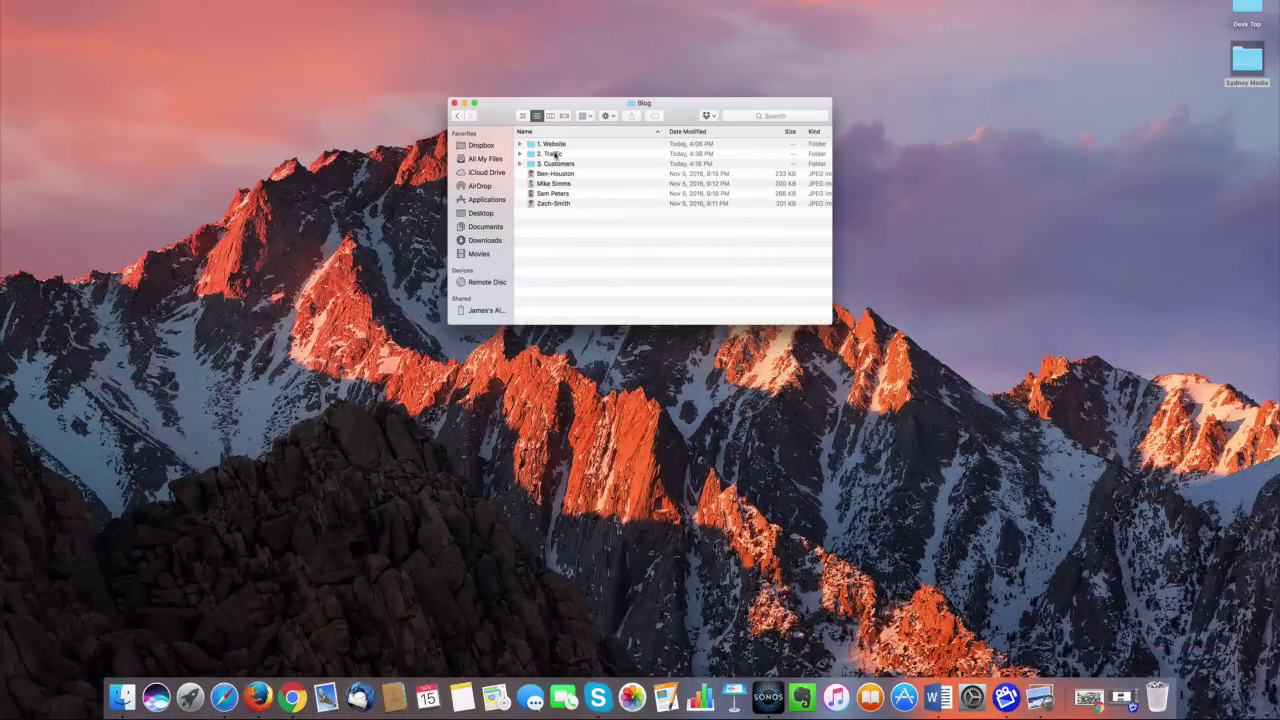
double_click(552, 144)
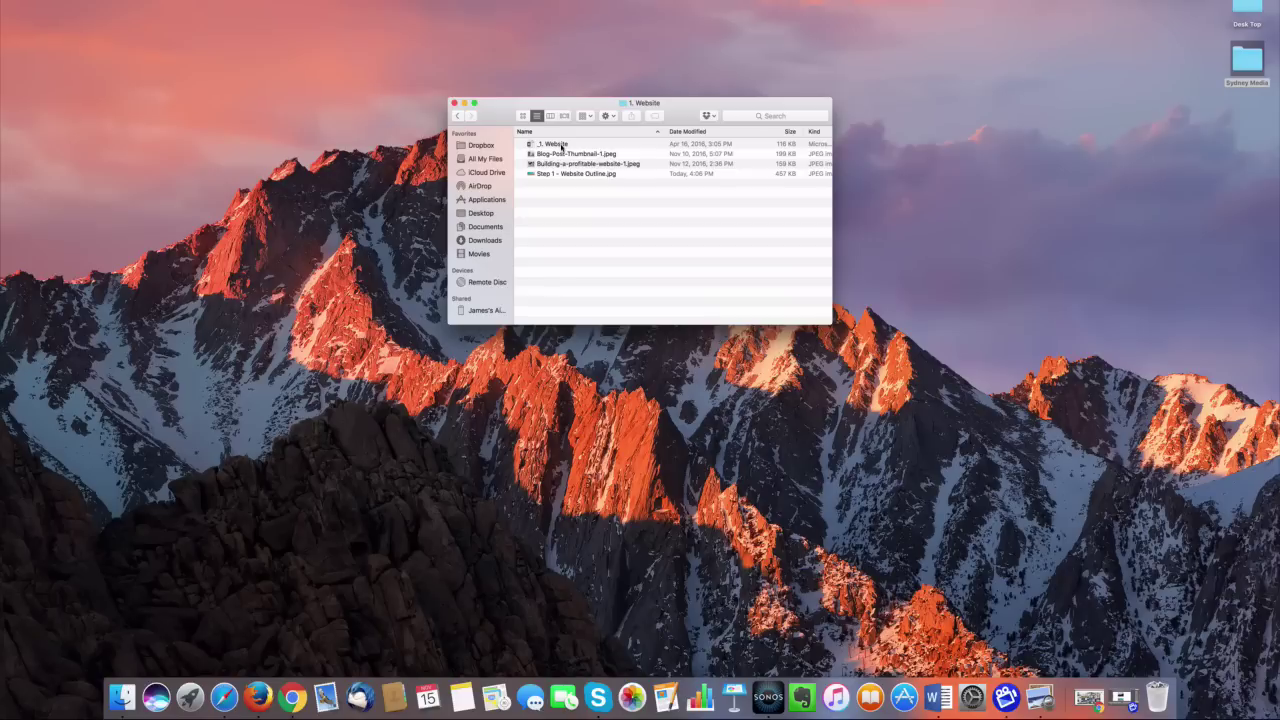
double_click(558, 145)
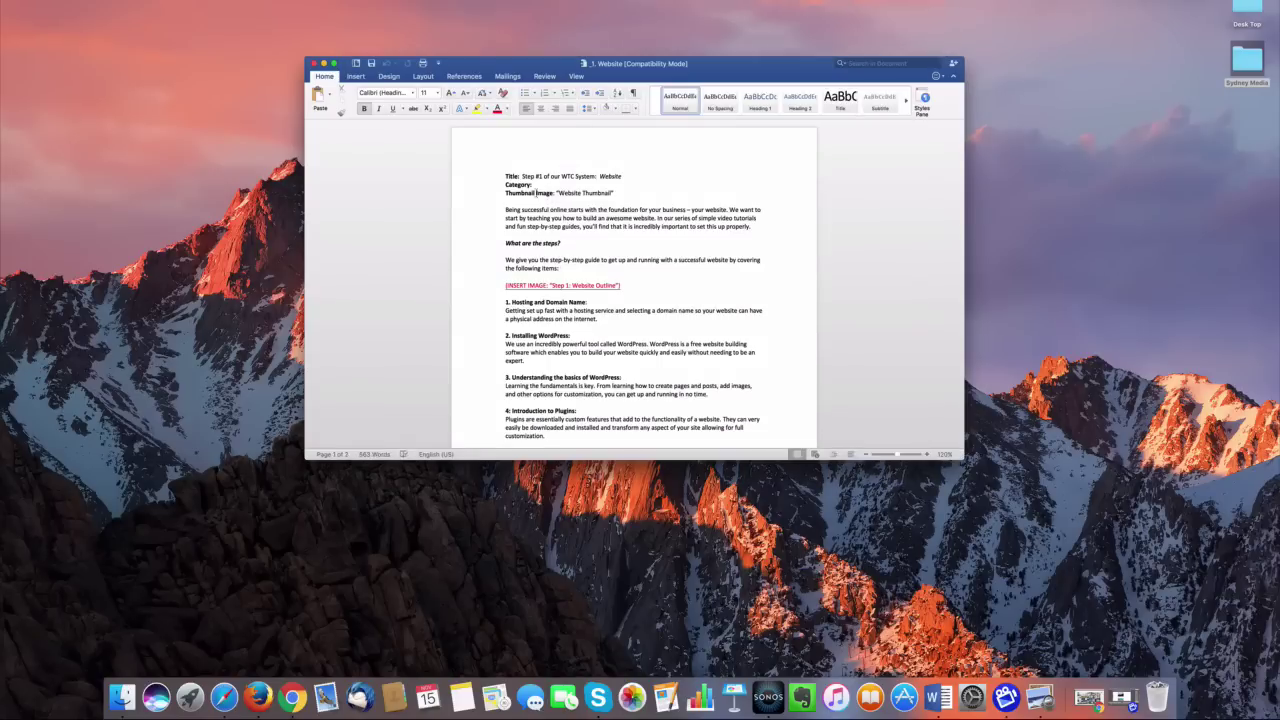
Paste the title 'Step #1 of our WTC System: Website' into the post title
drag(521, 176, 620, 177)
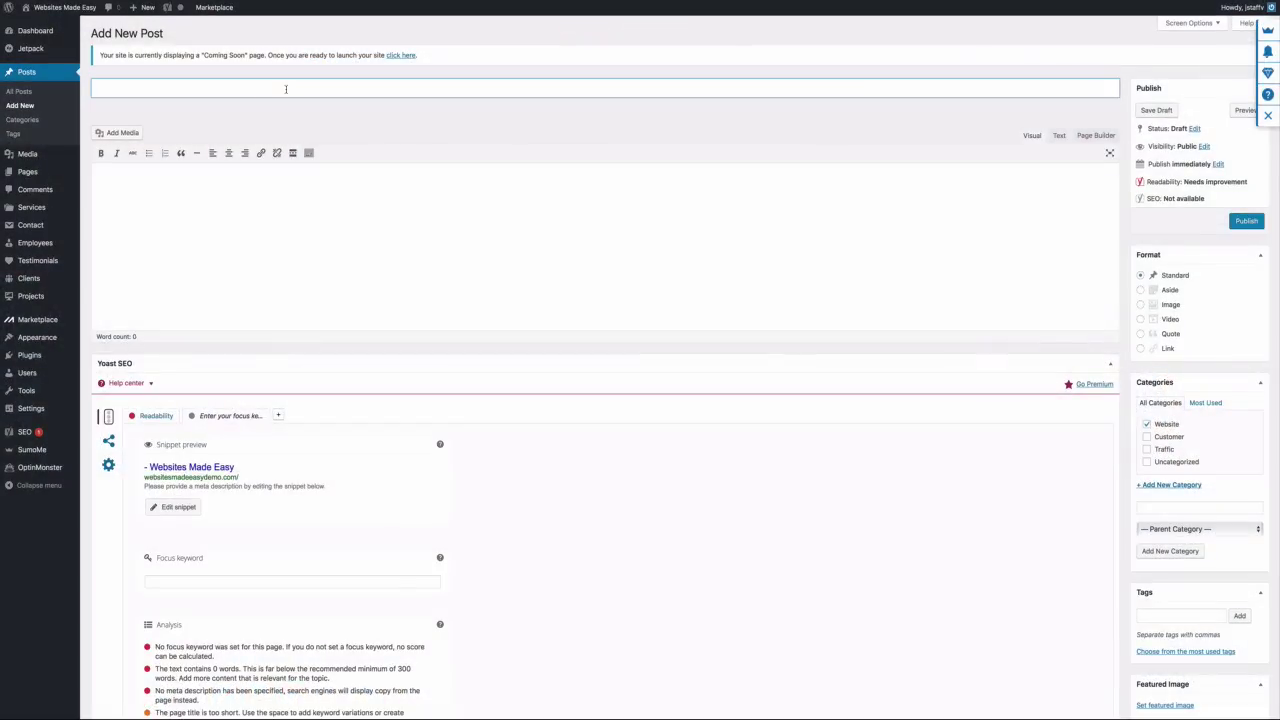
text(Step #1 of our WTC System: Website)
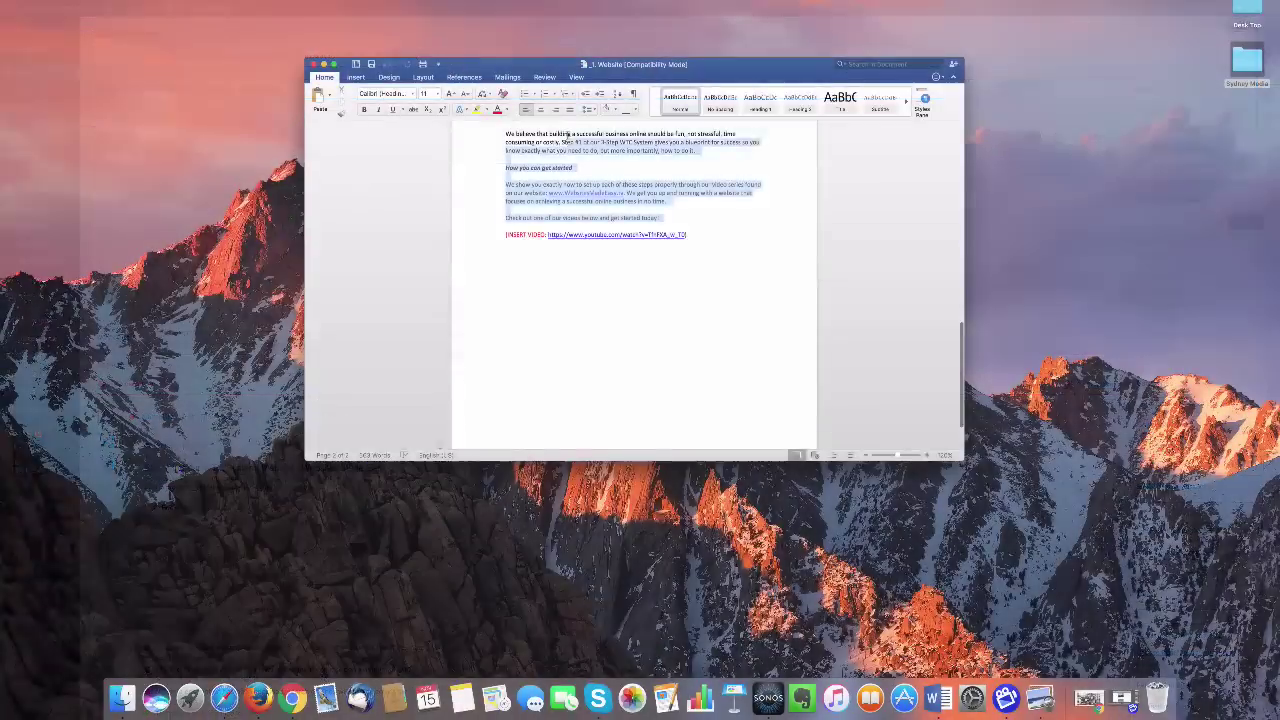
drag(567, 133, 567, 116)
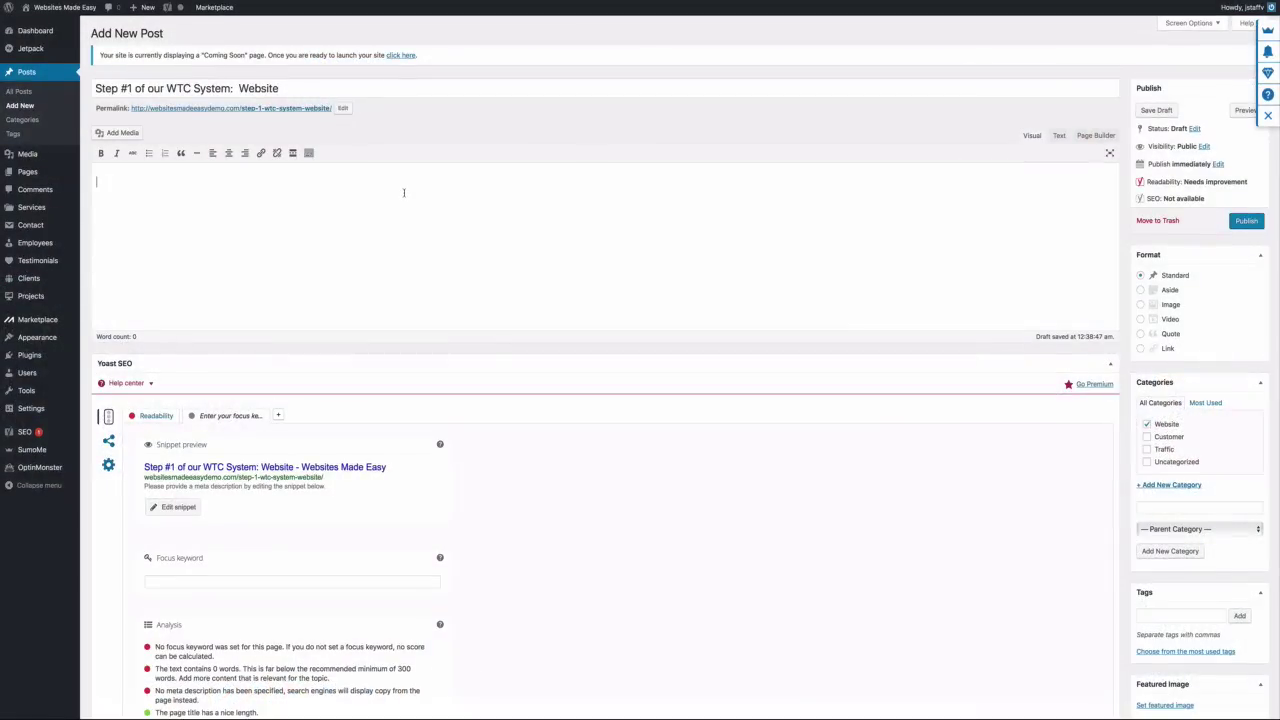
Paste the 540-word Website article into the body and delete its stray blank lines
key(super+v)
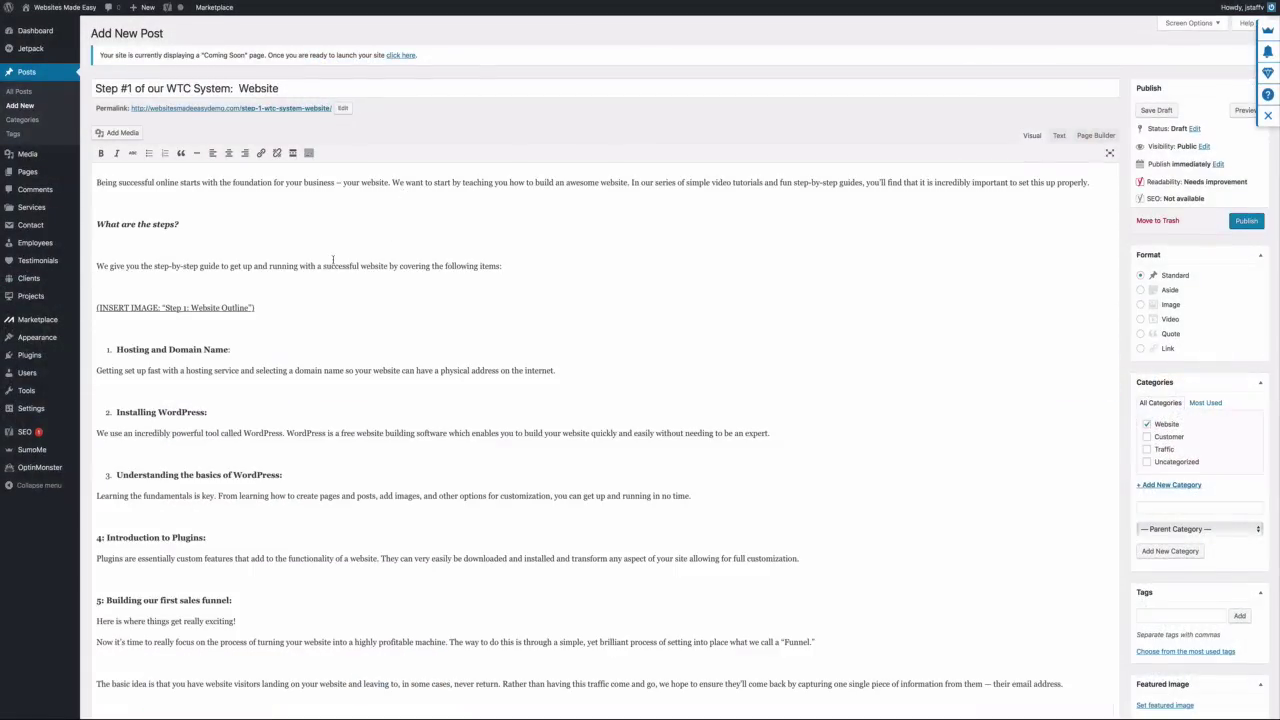
scroll(333, 260, down, 15)
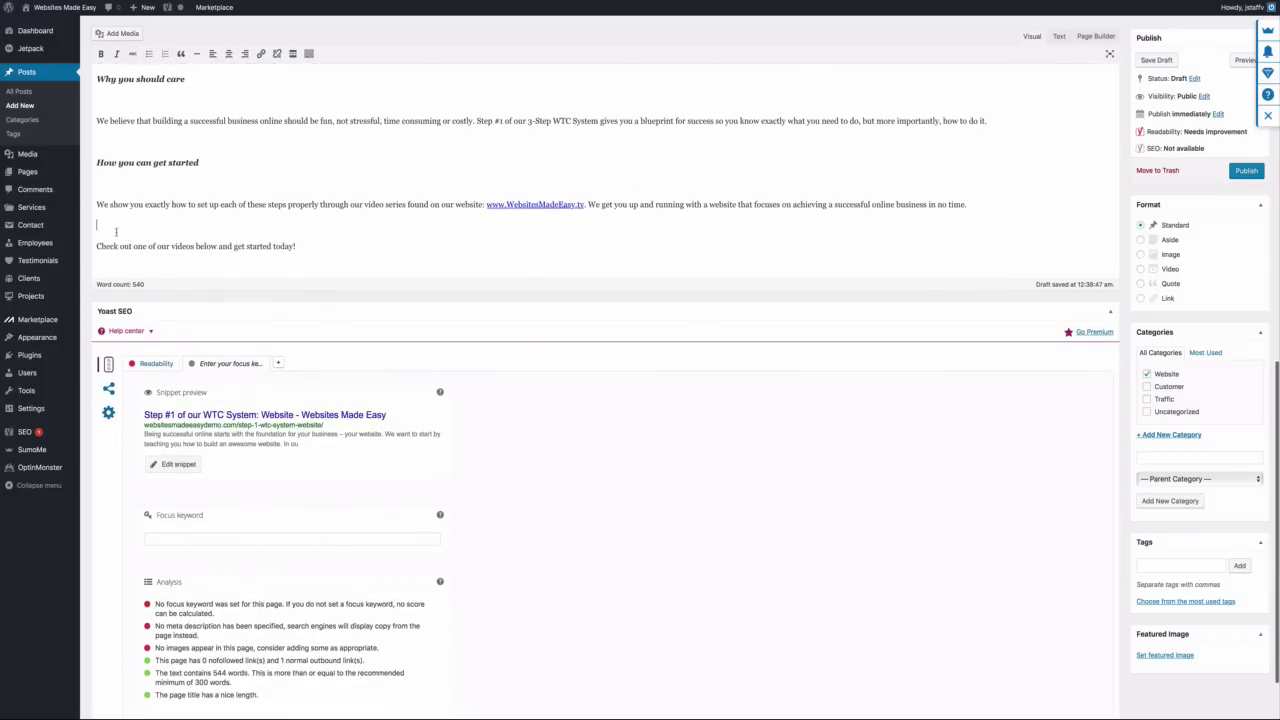
key(BackSpace)
click(108, 184)
key(BackSpace)
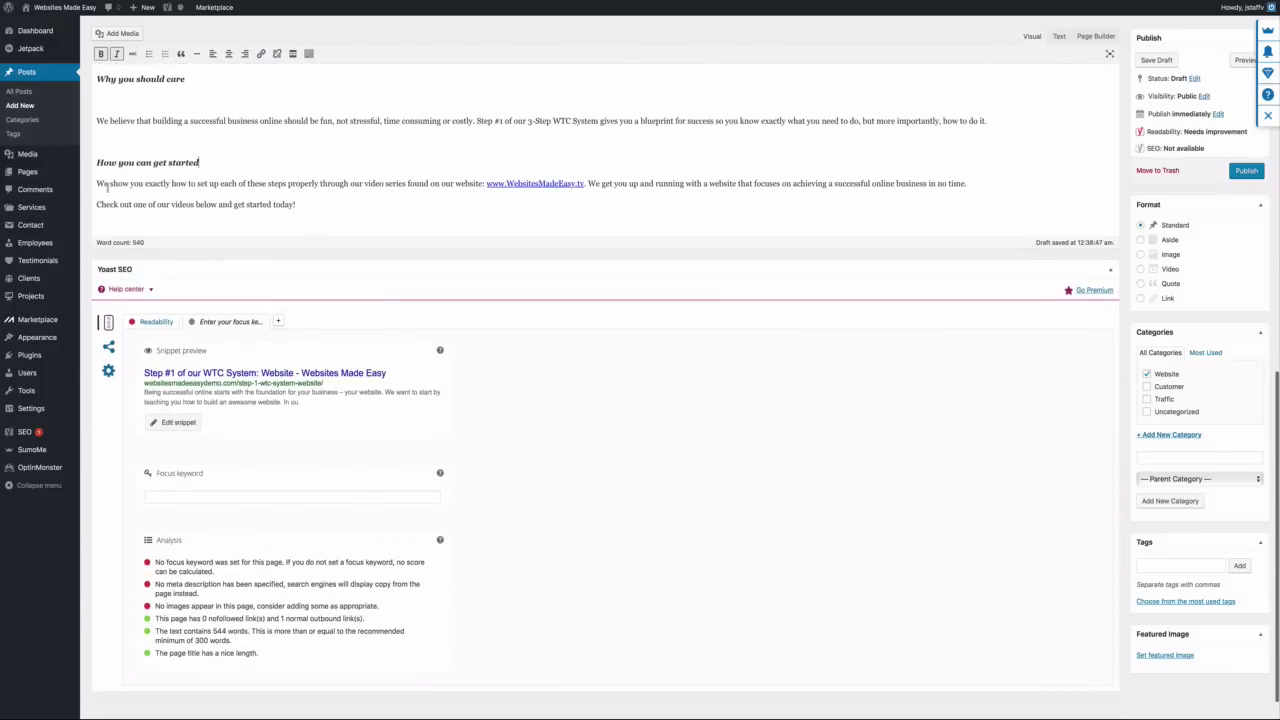
key(BackSpace)
scroll(283, 270, up, 10)
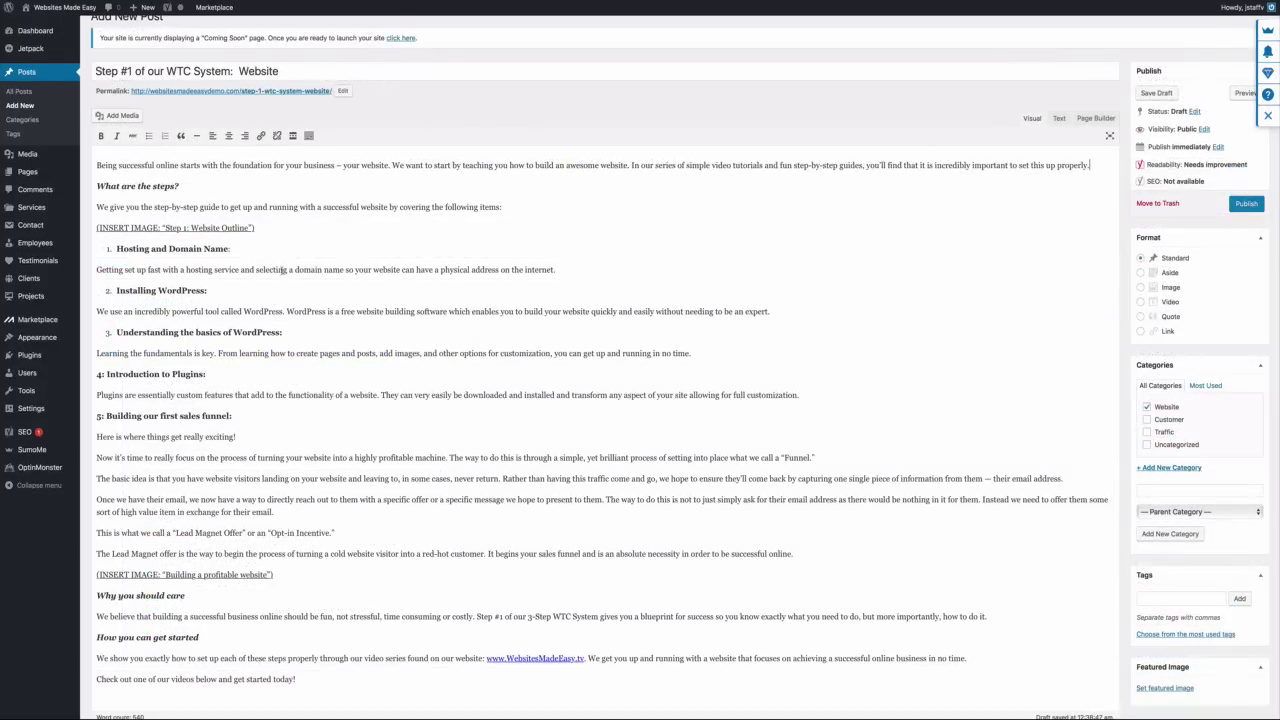
drag(261, 228, 93, 231)
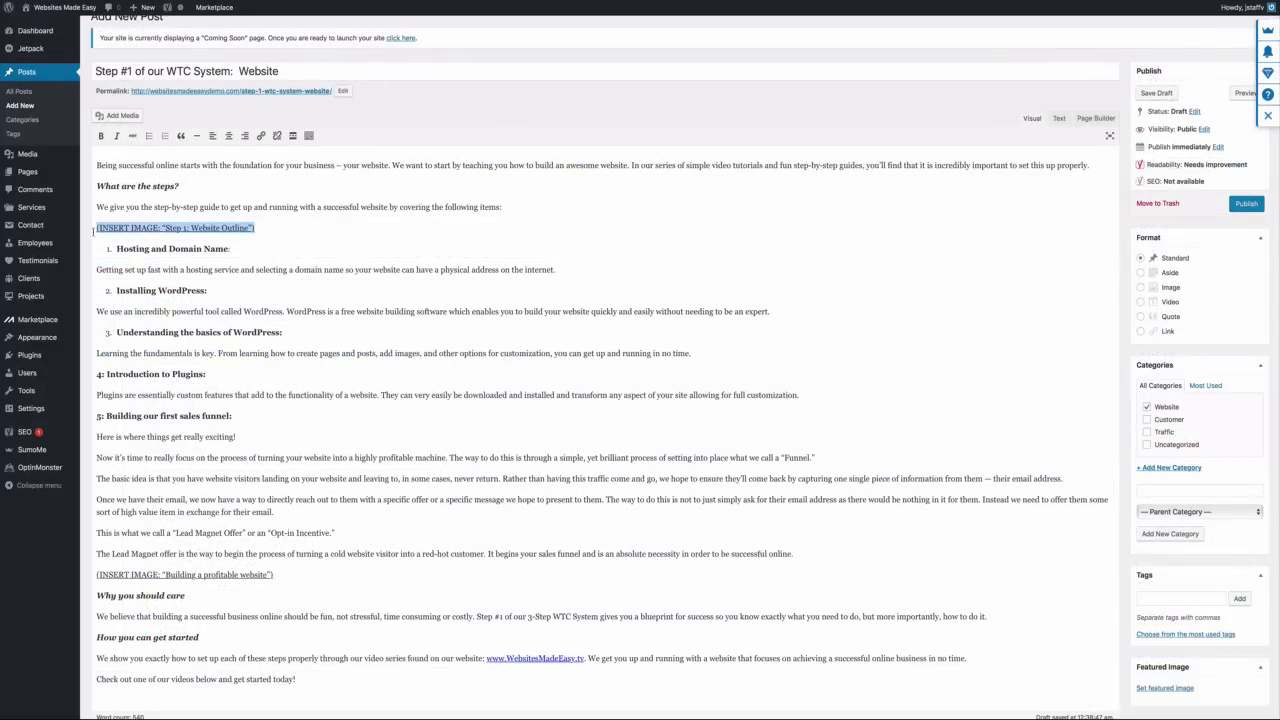
Upload Step 1 - Website Outline.jpg from 1. Website and insert it over its placeholder
click(122, 115)
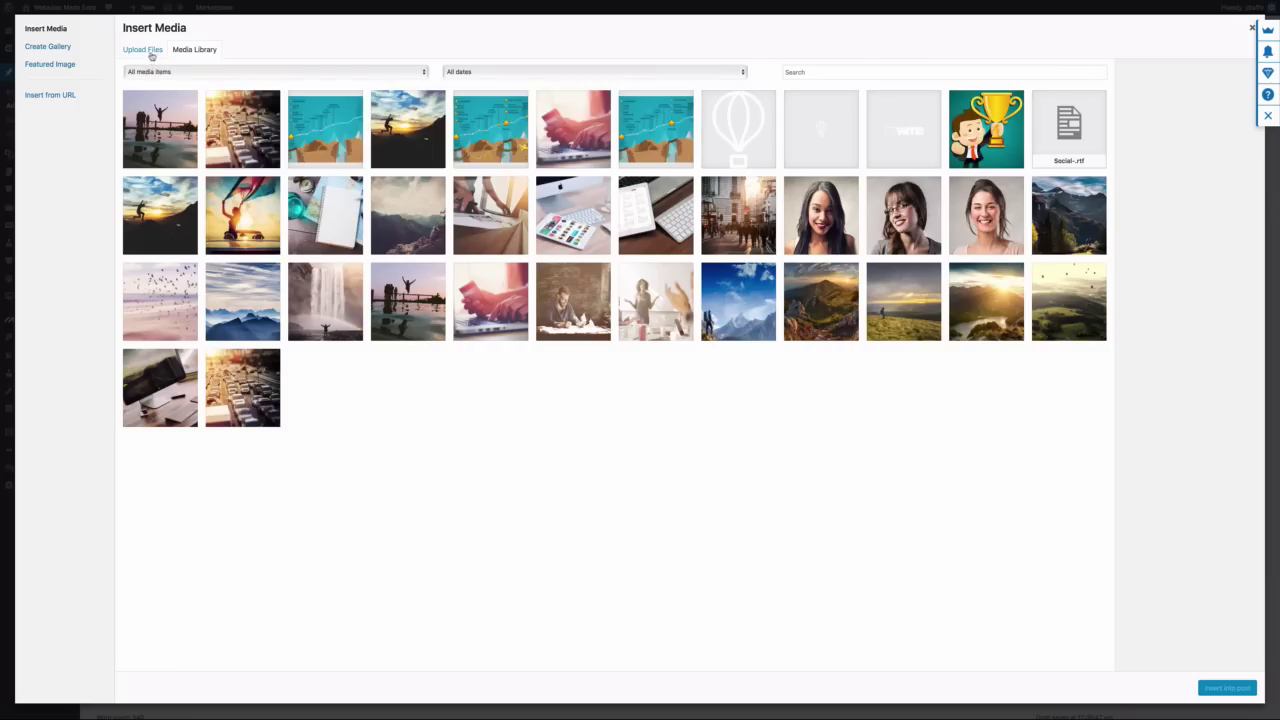
click(150, 52)
click(689, 297)
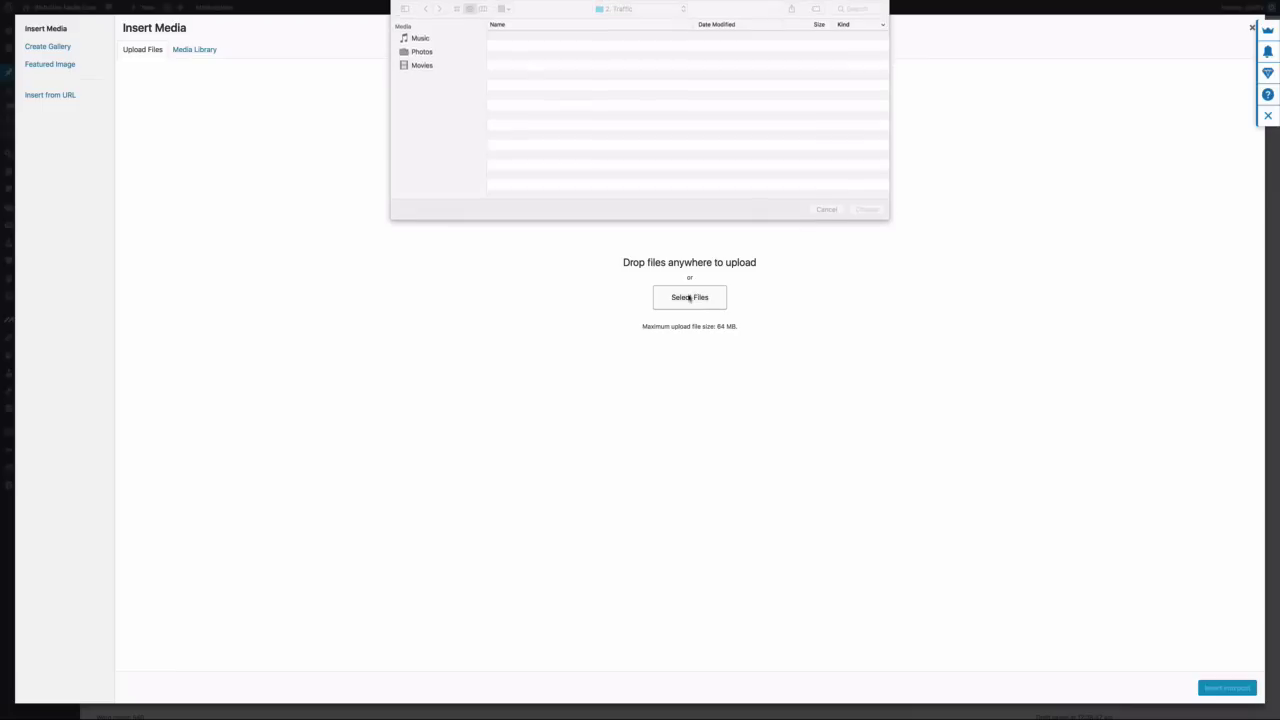
click(681, 12)
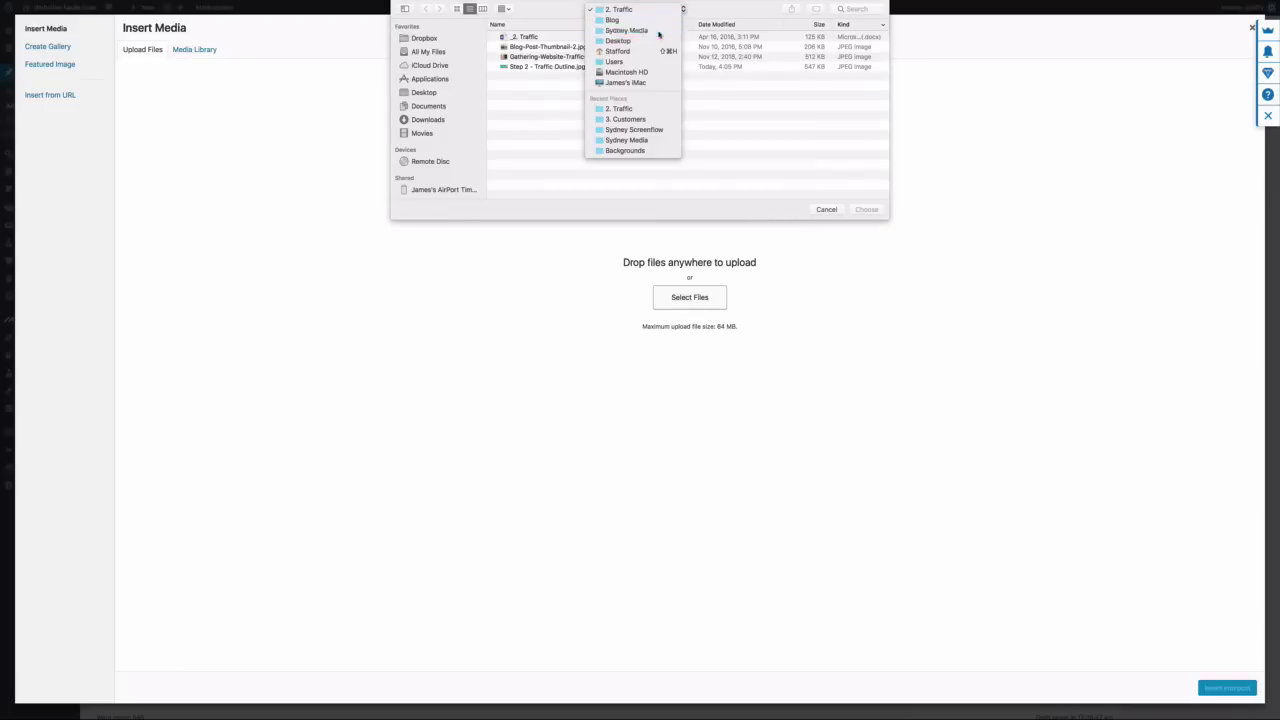
click(655, 31)
double_click(550, 47)
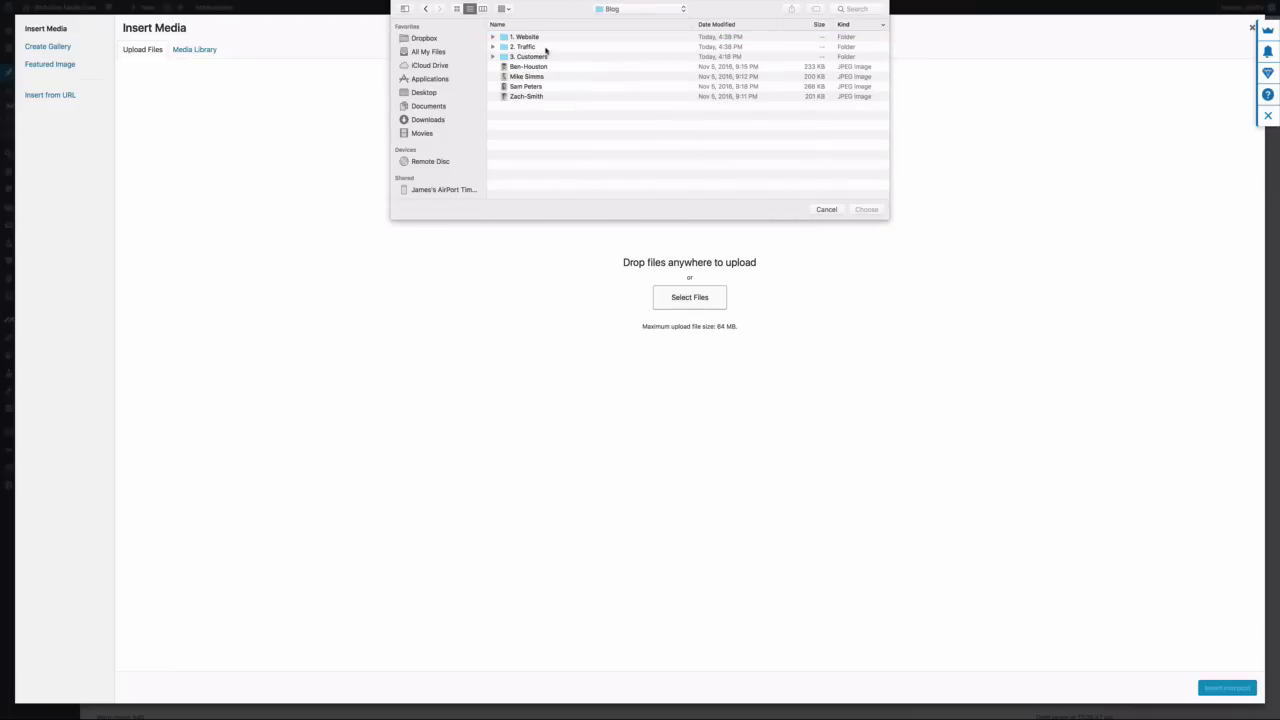
double_click(548, 46)
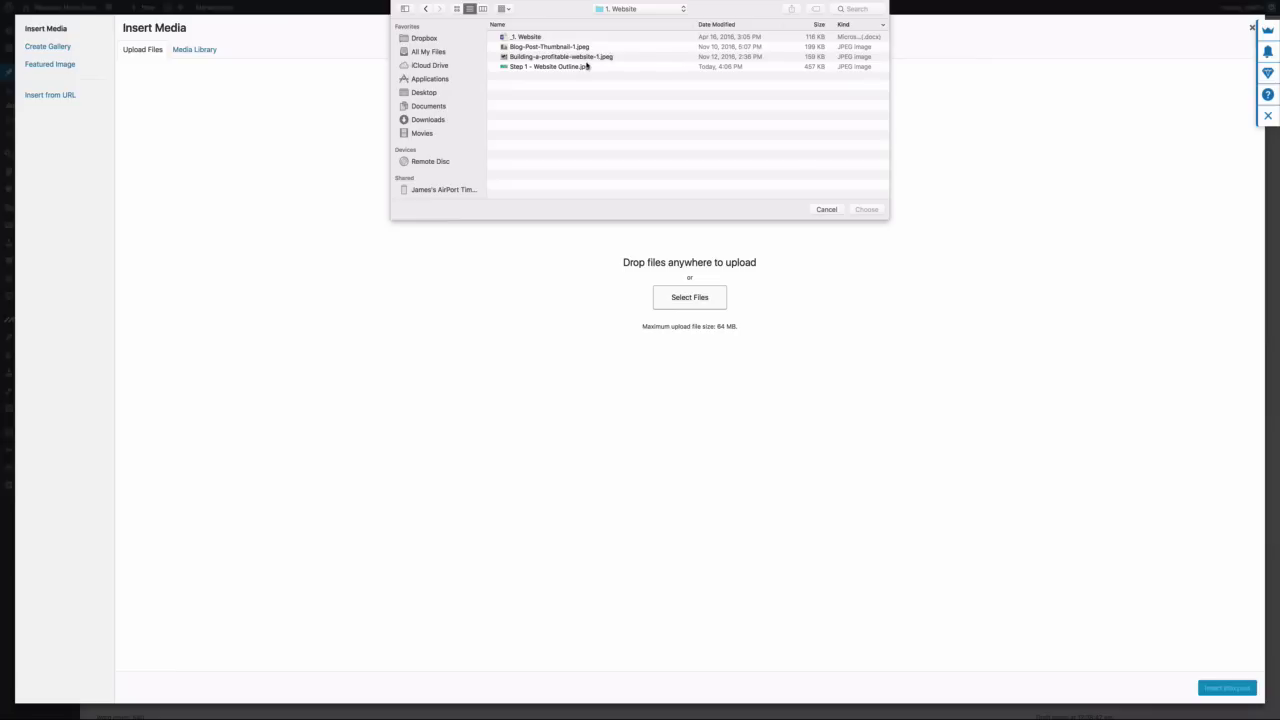
click(590, 68)
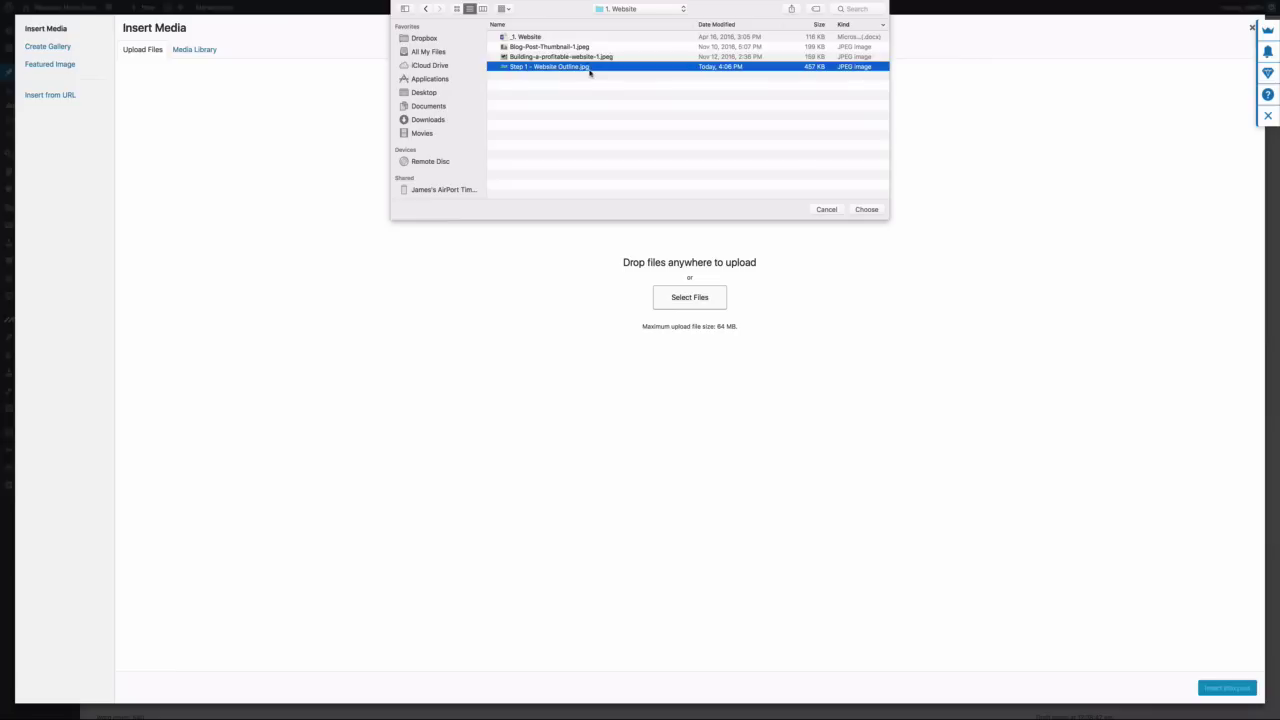
click(860, 209)
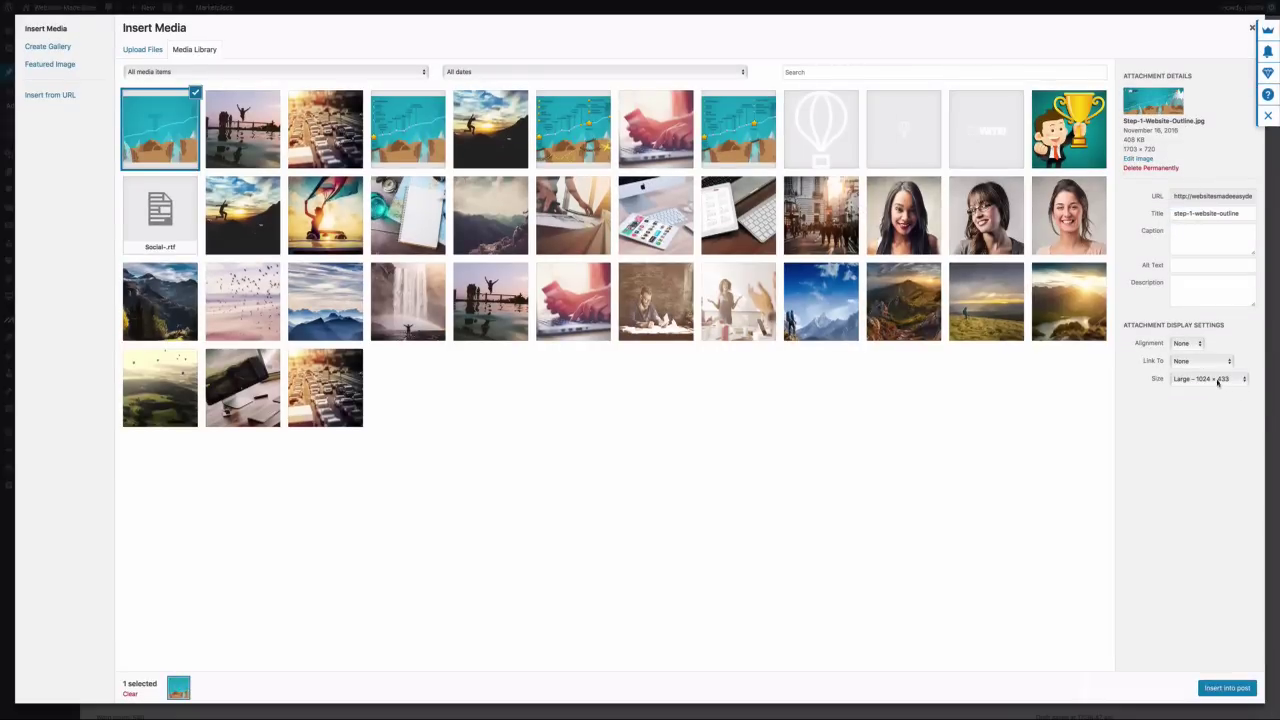
click(1227, 690)
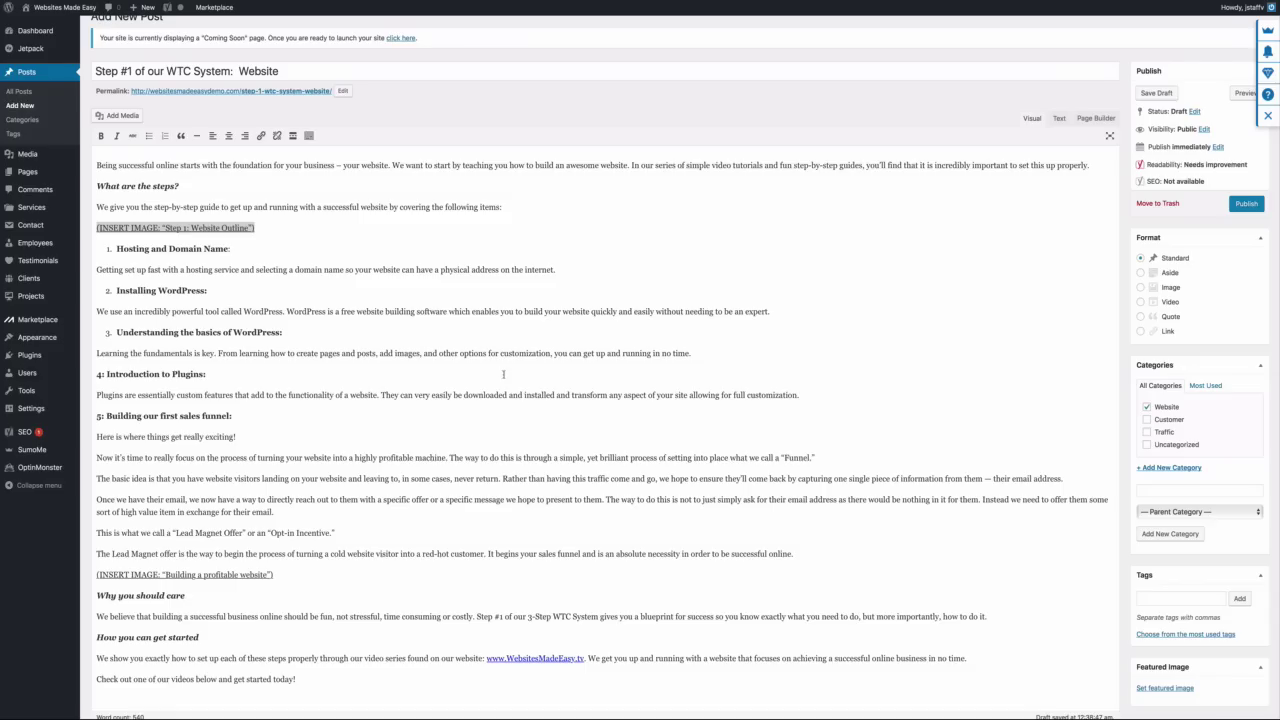
Select the 'Building a profitable website' placeholder line further down the post
scroll(314, 325, down, 3)
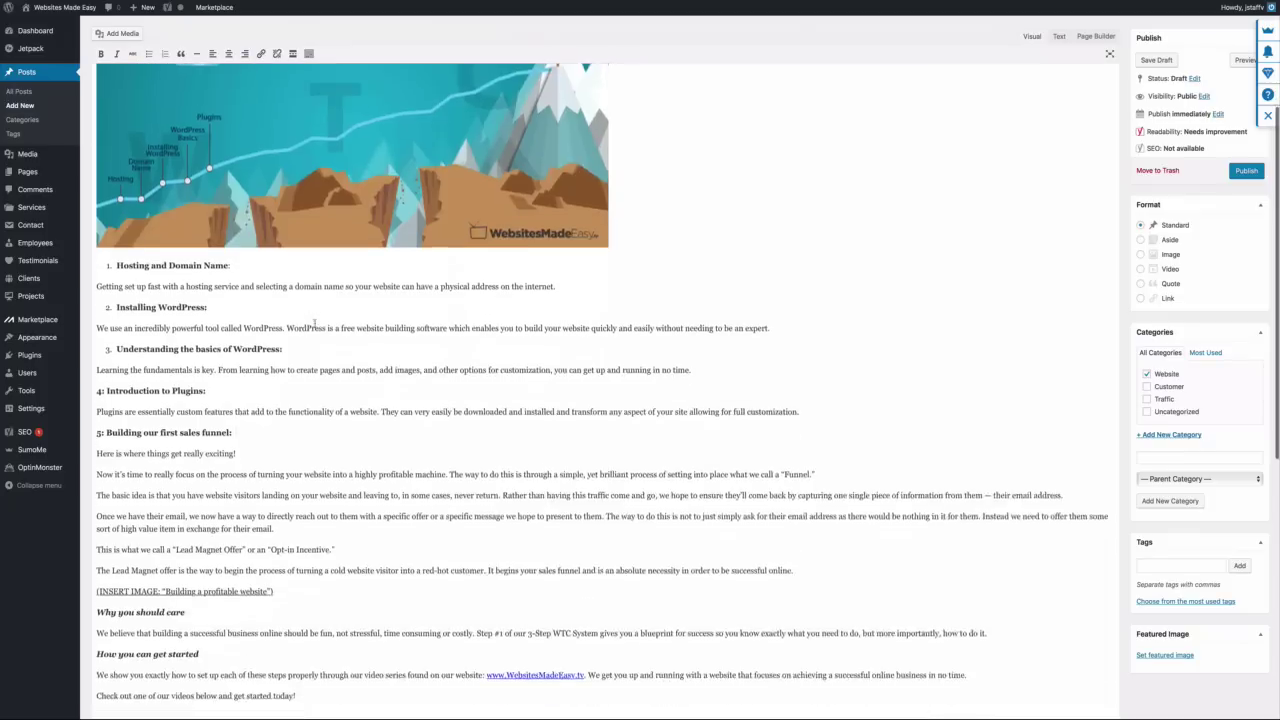
scroll(314, 325, down, 3)
drag(280, 413, 95, 414)
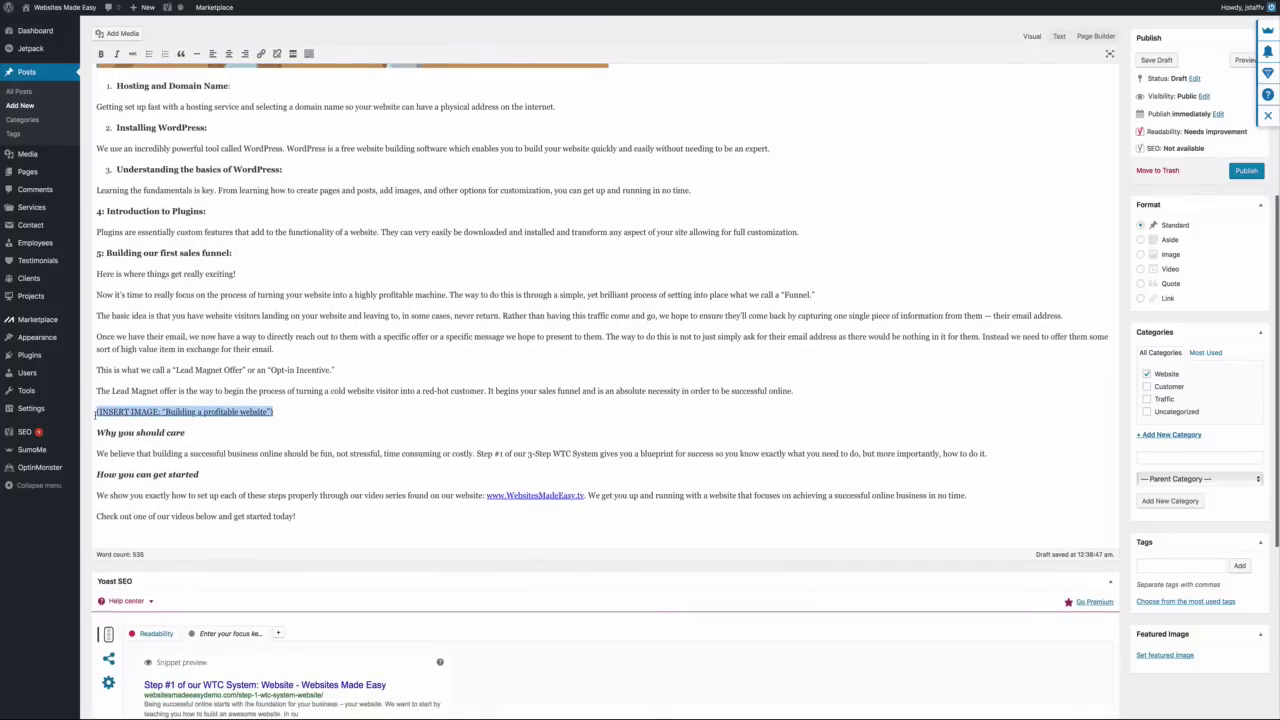
Upload building-a-profitable-website-1.jpeg and insert it at Large 1024×683 in place of the INSERT IMAGE placeholder
click(122, 33)
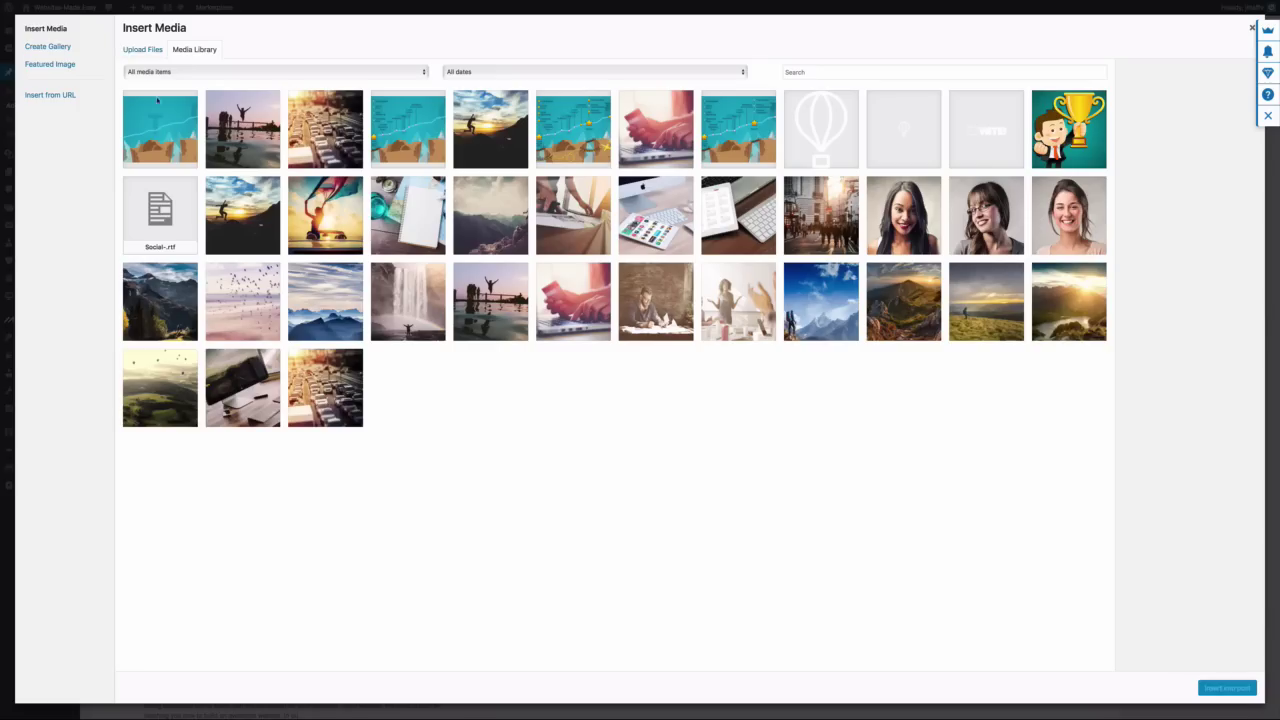
click(142, 49)
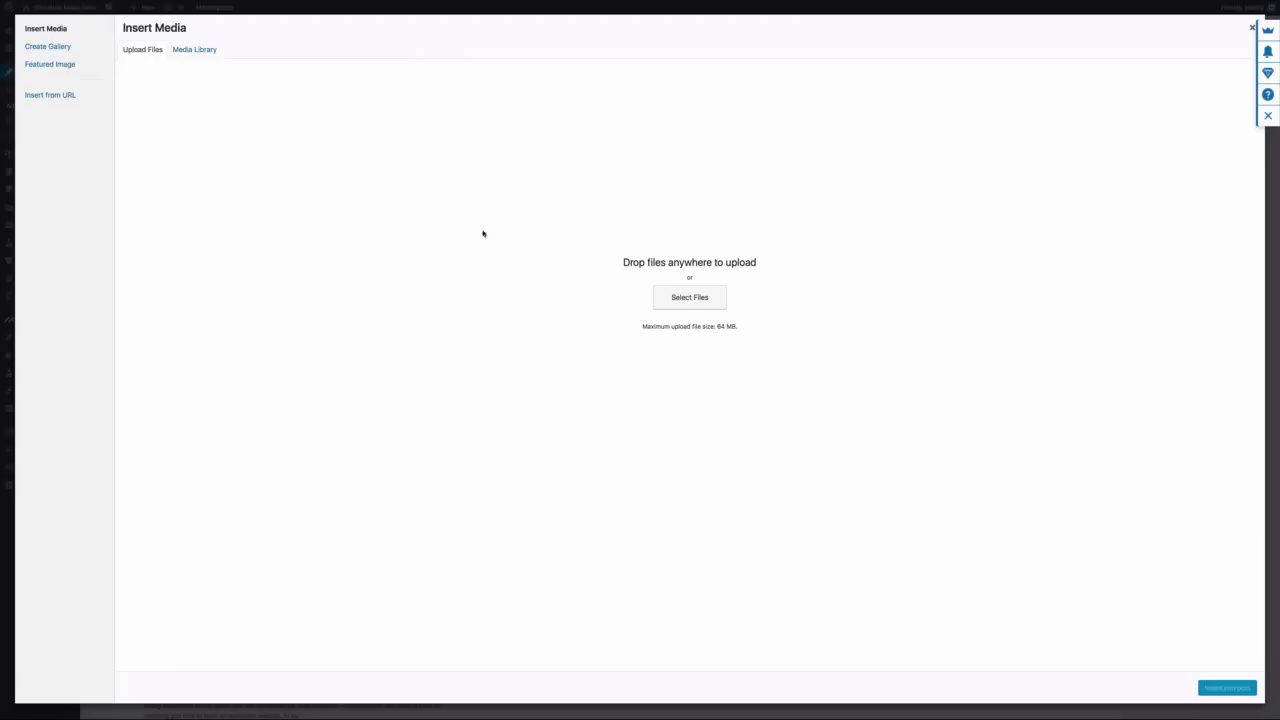
click(664, 298)
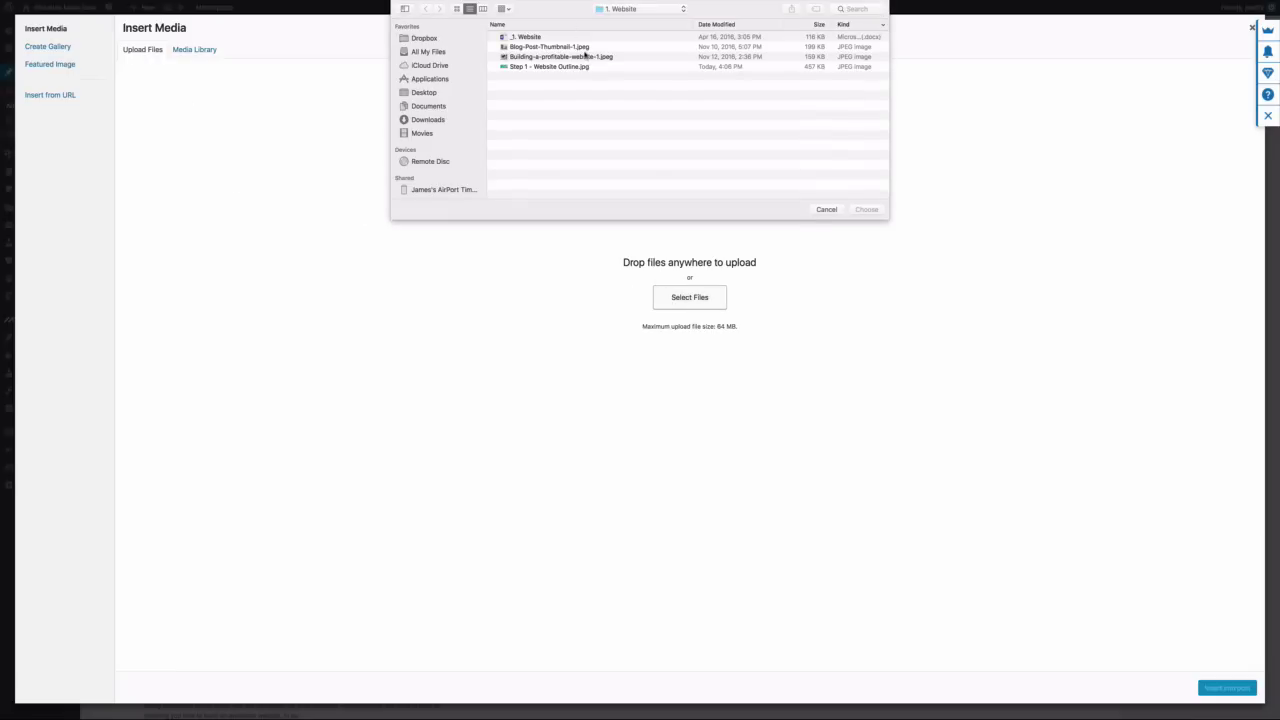
click(587, 58)
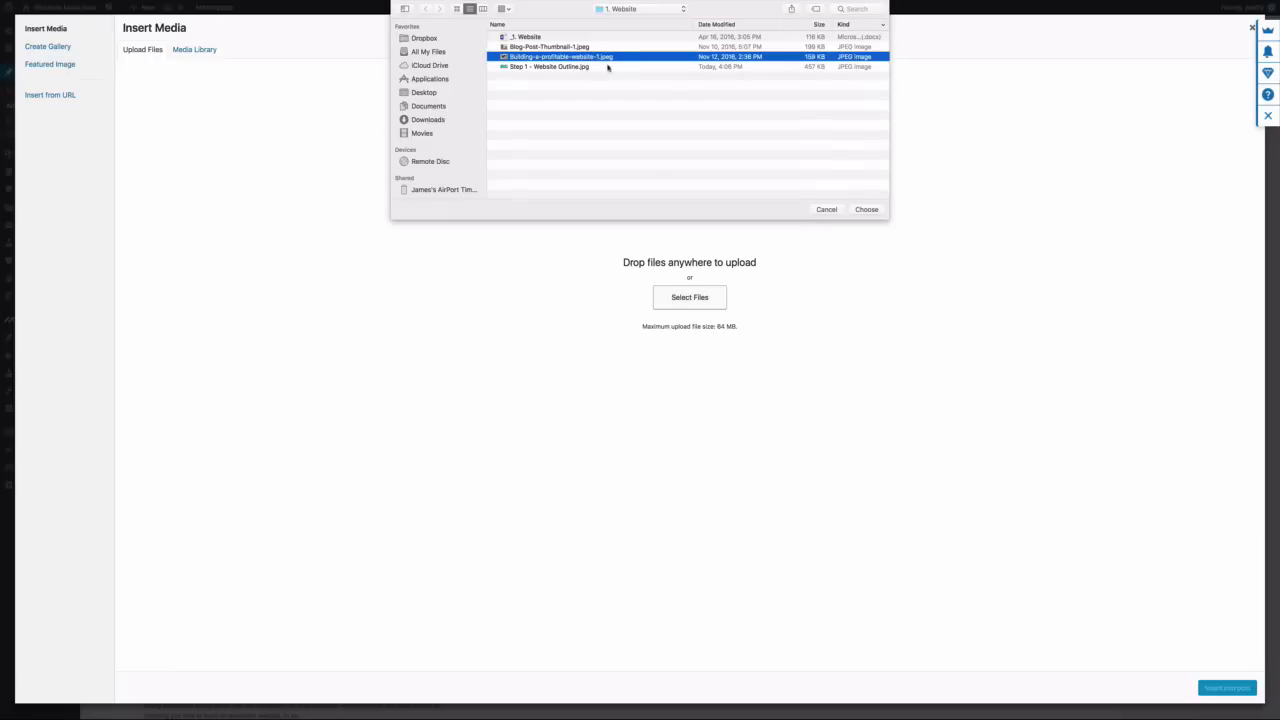
click(865, 209)
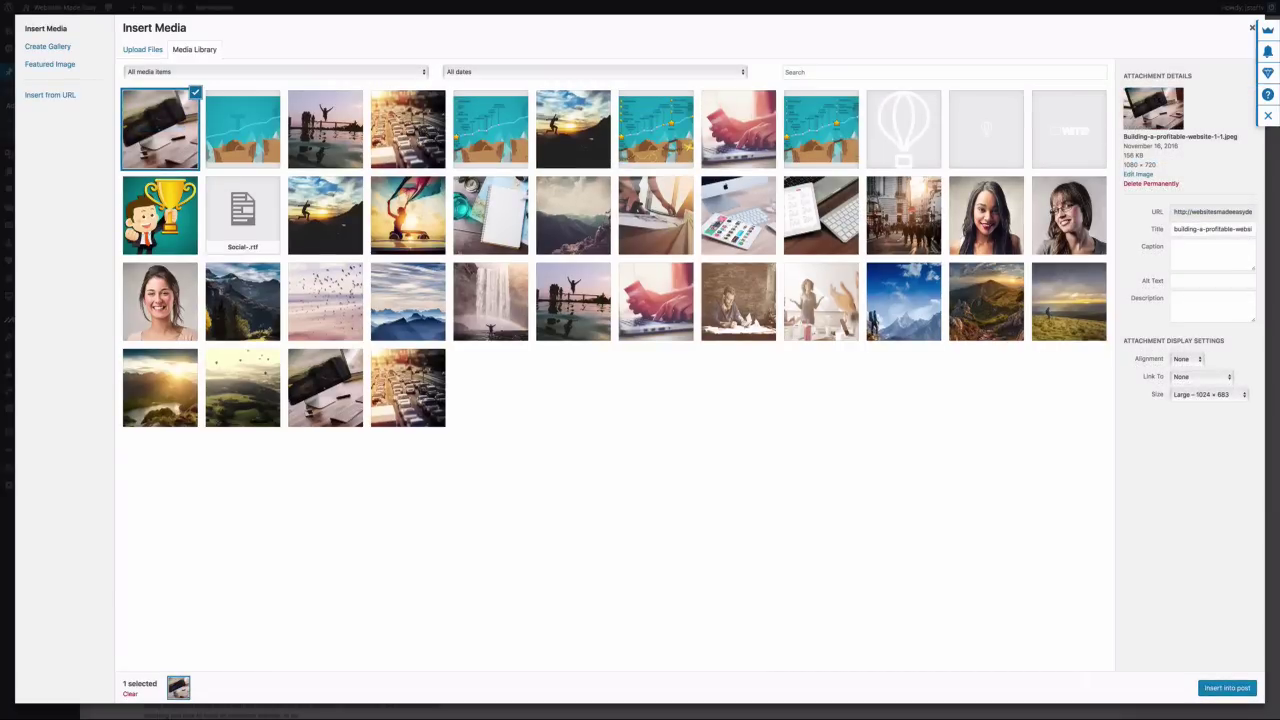
click(1227, 688)
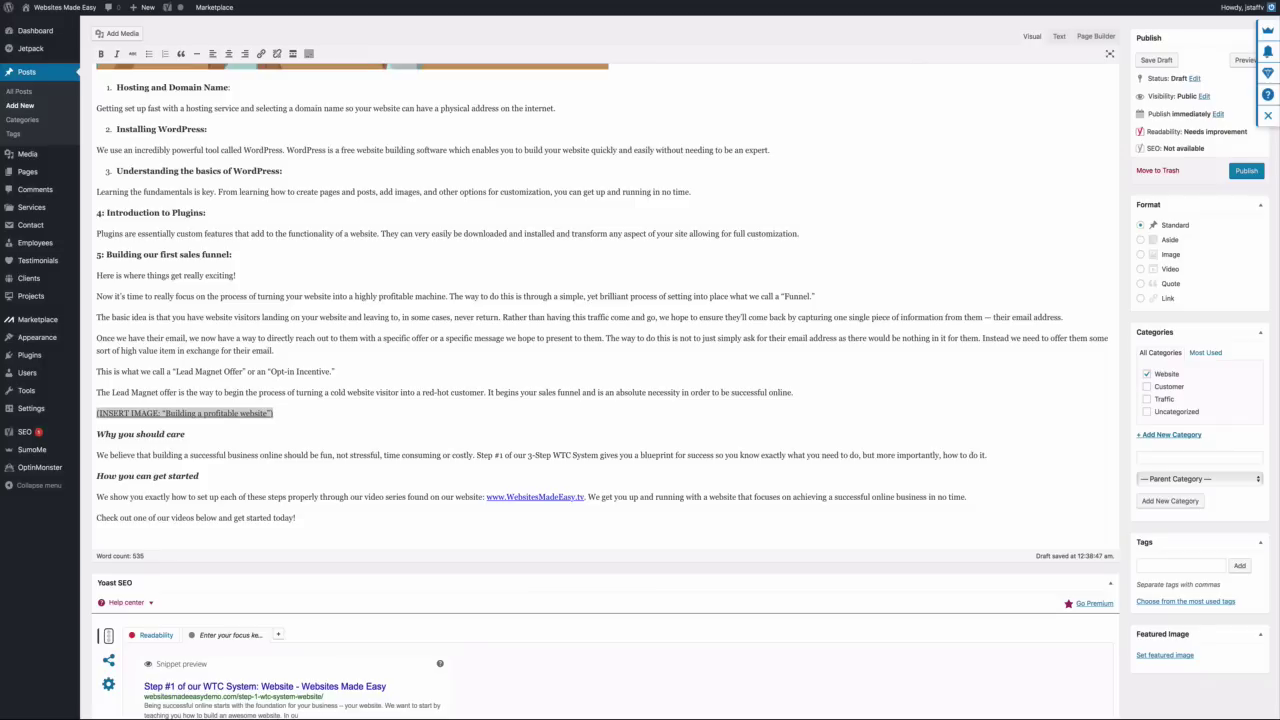
scroll(346, 223, down, 5)
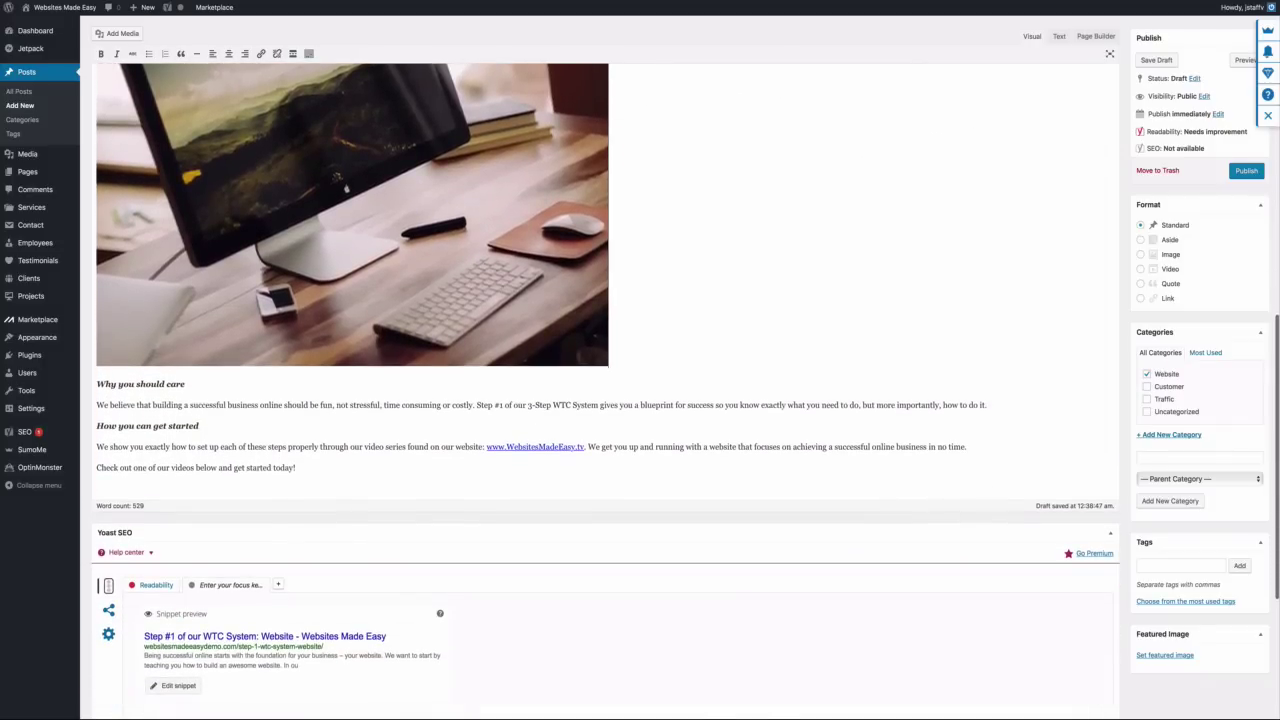
scroll(600, 390, up, 2)
scroll(600, 390, up, 2)
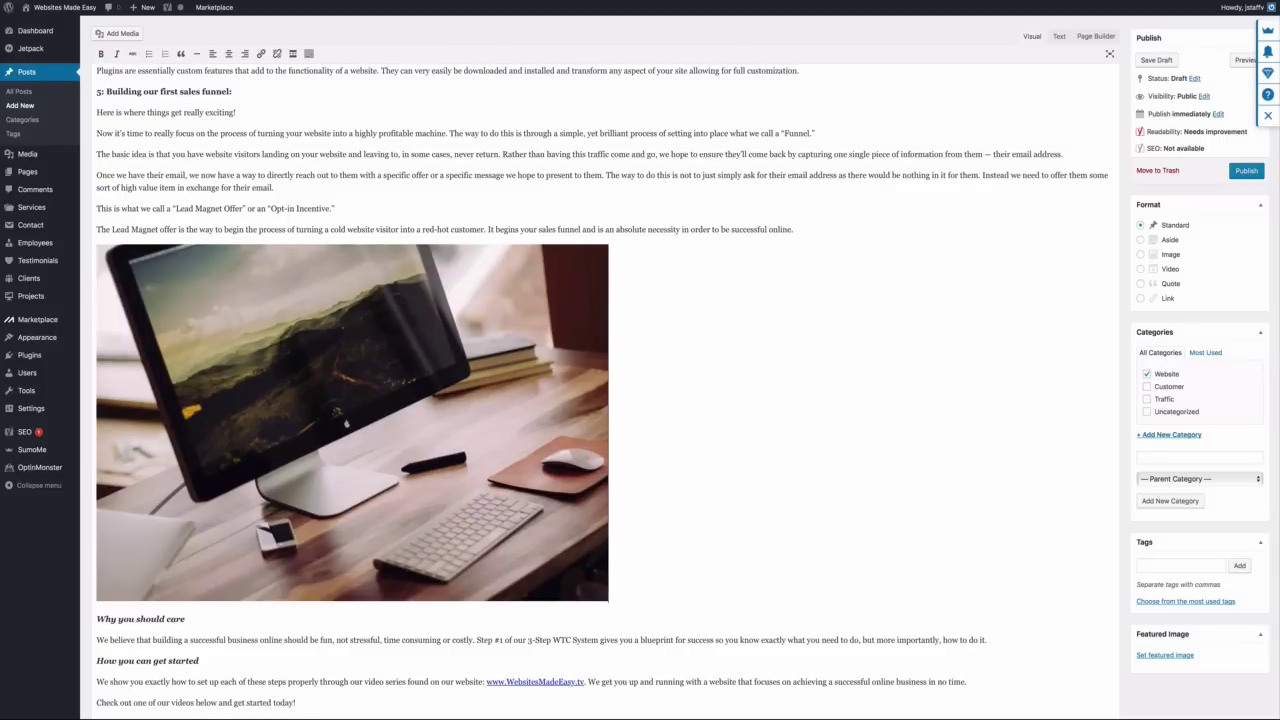
scroll(600, 390, down, 5)
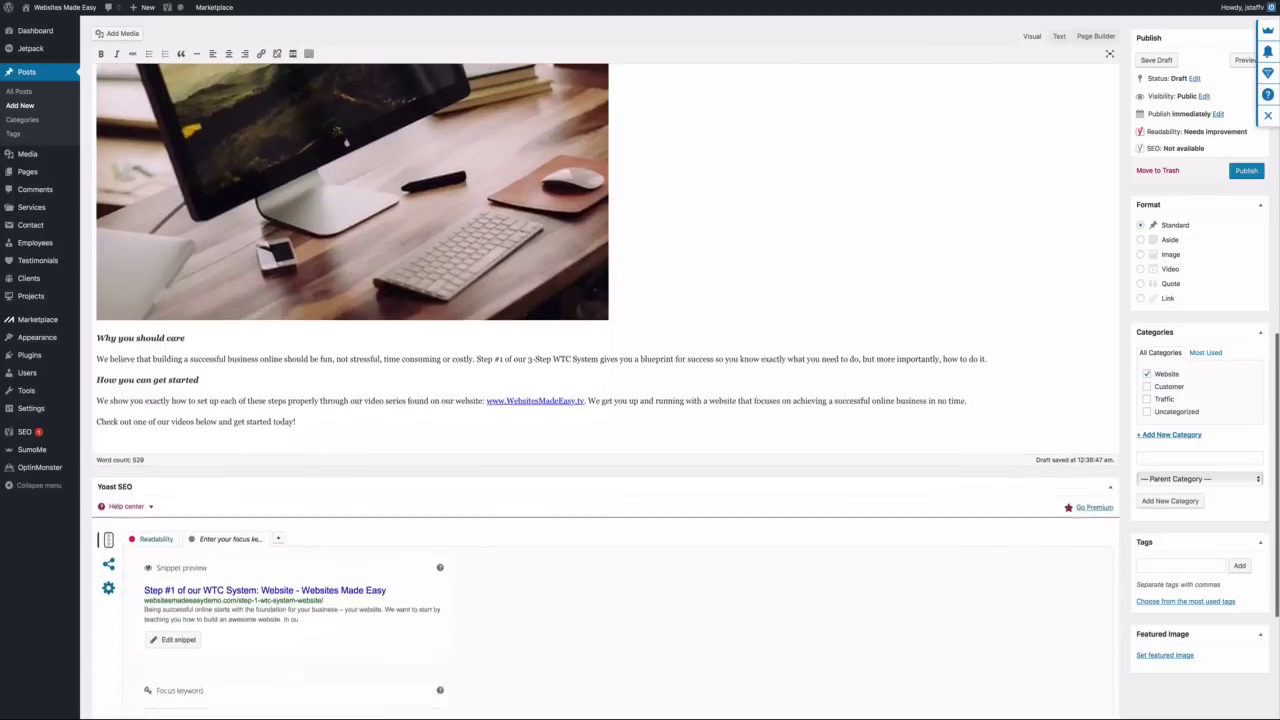
scroll(697, 357, down, 1)
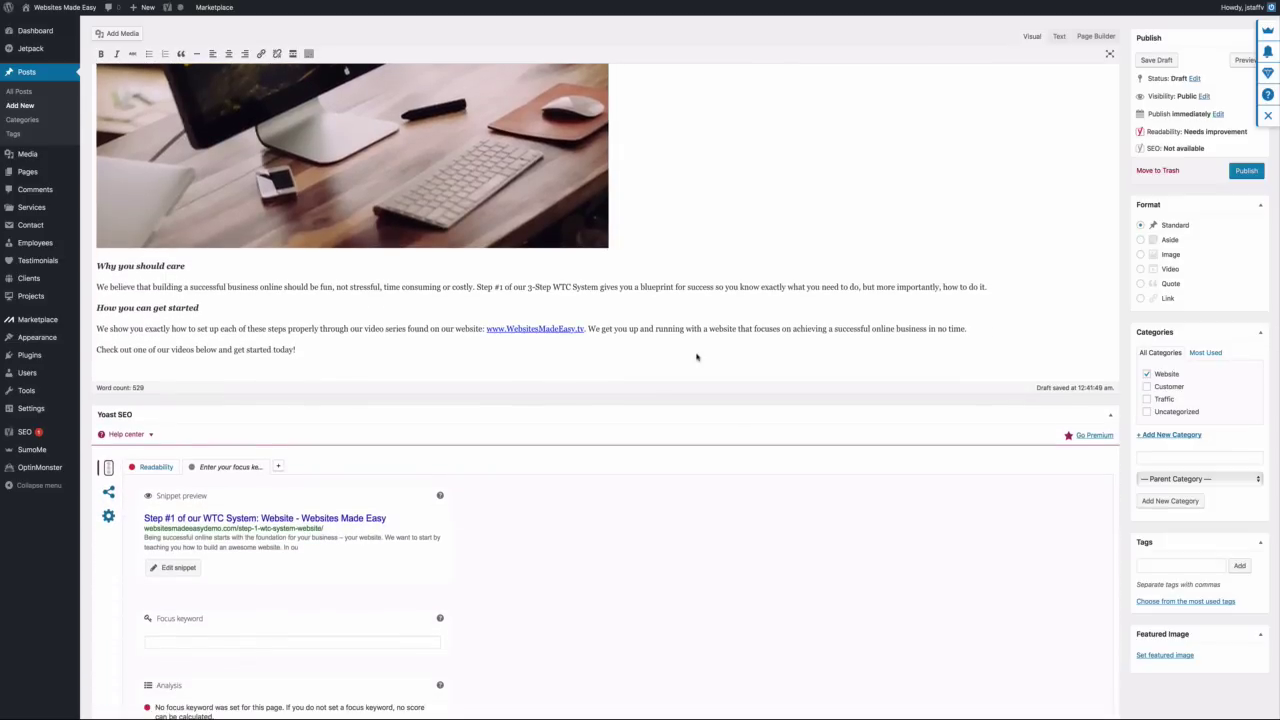
Copy the YouTube URL after [INSERT VIDEO] in the Word draft and switch back to WordPress
key(ctrl+Left)
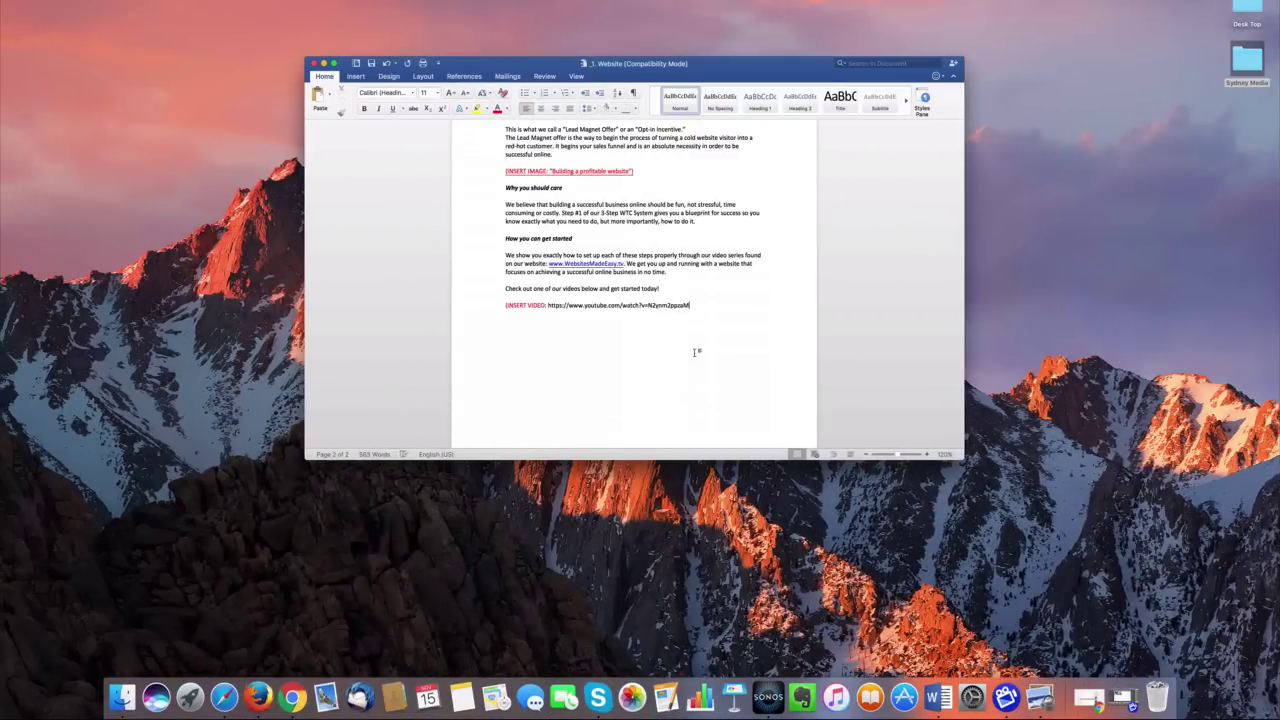
drag(690, 306, 570, 311)
right_click(570, 311)
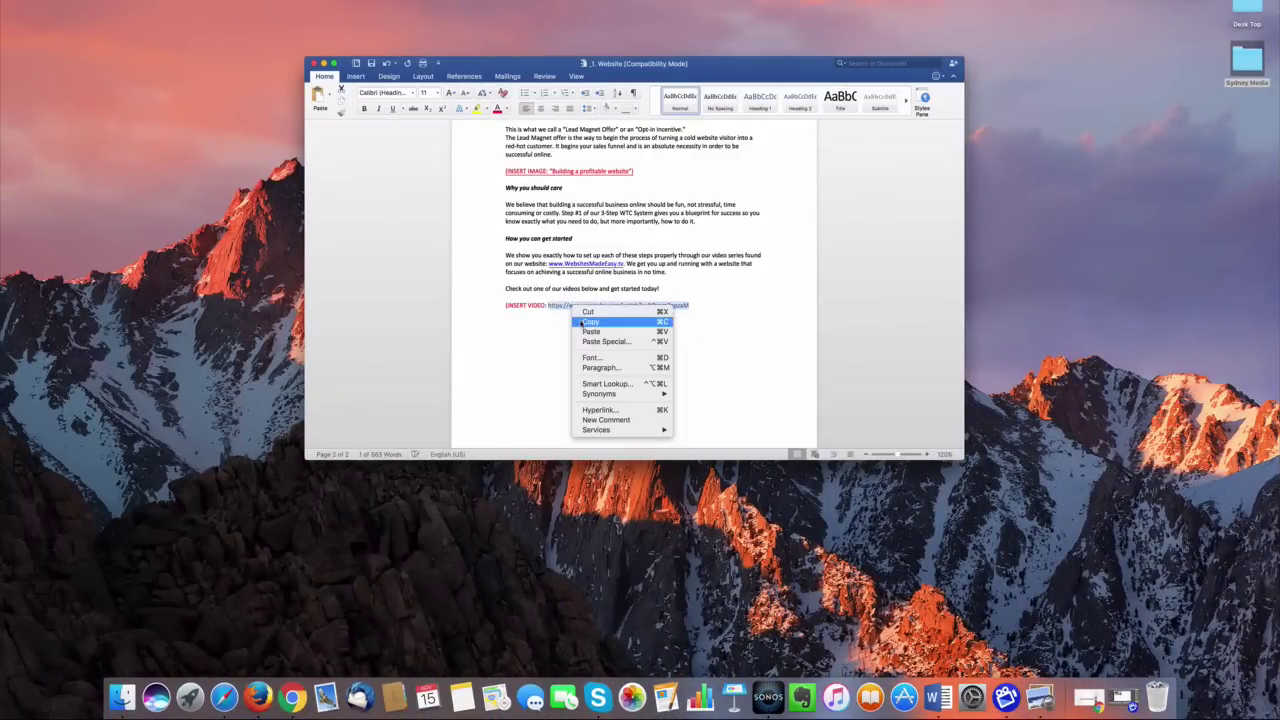
click(582, 322)
key(ctrl+Right)
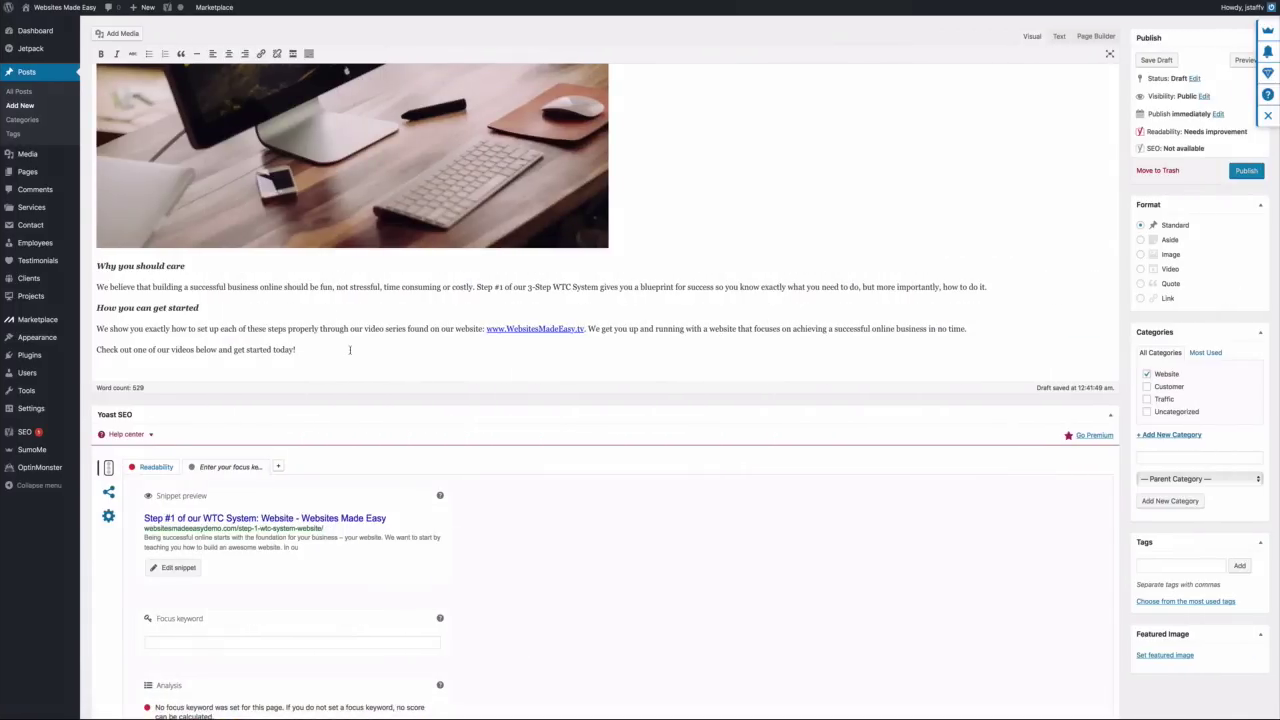
Paste the YouTube URL on a new line after the last paragraph to embed 'How To Make A Logo For Free!'
click(350, 349)
key(Return)
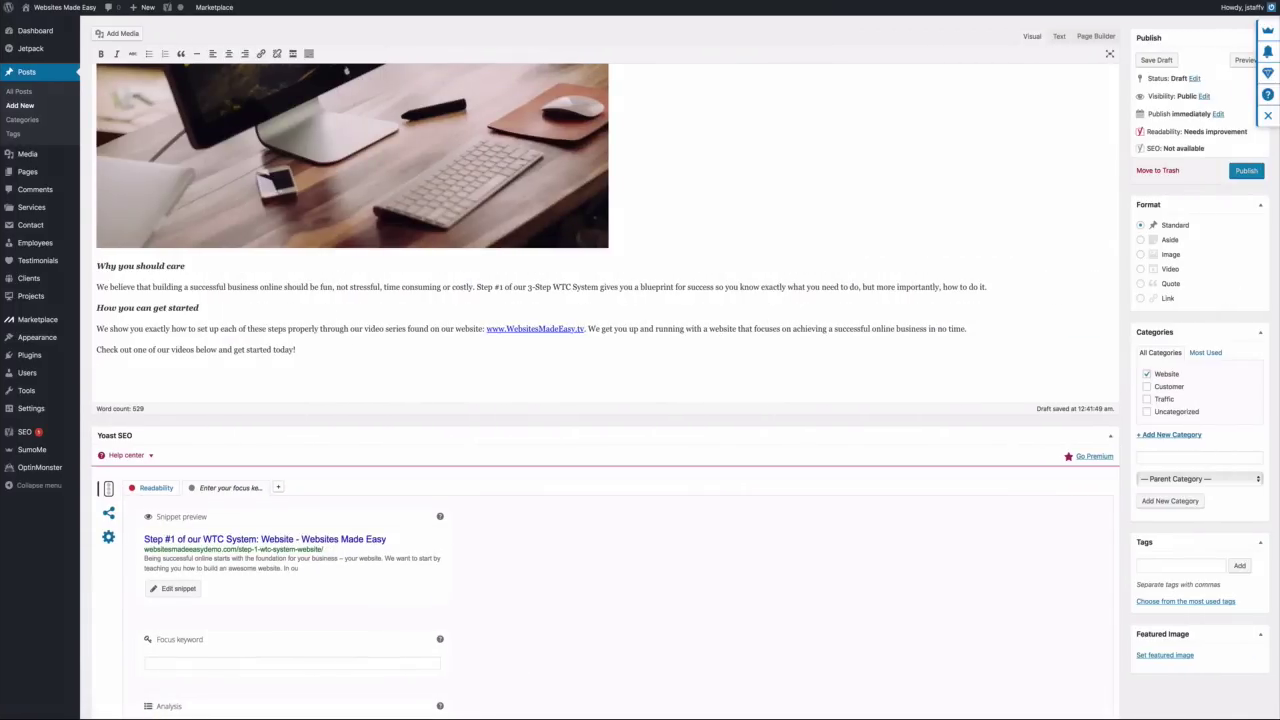
key(ctrl+v)
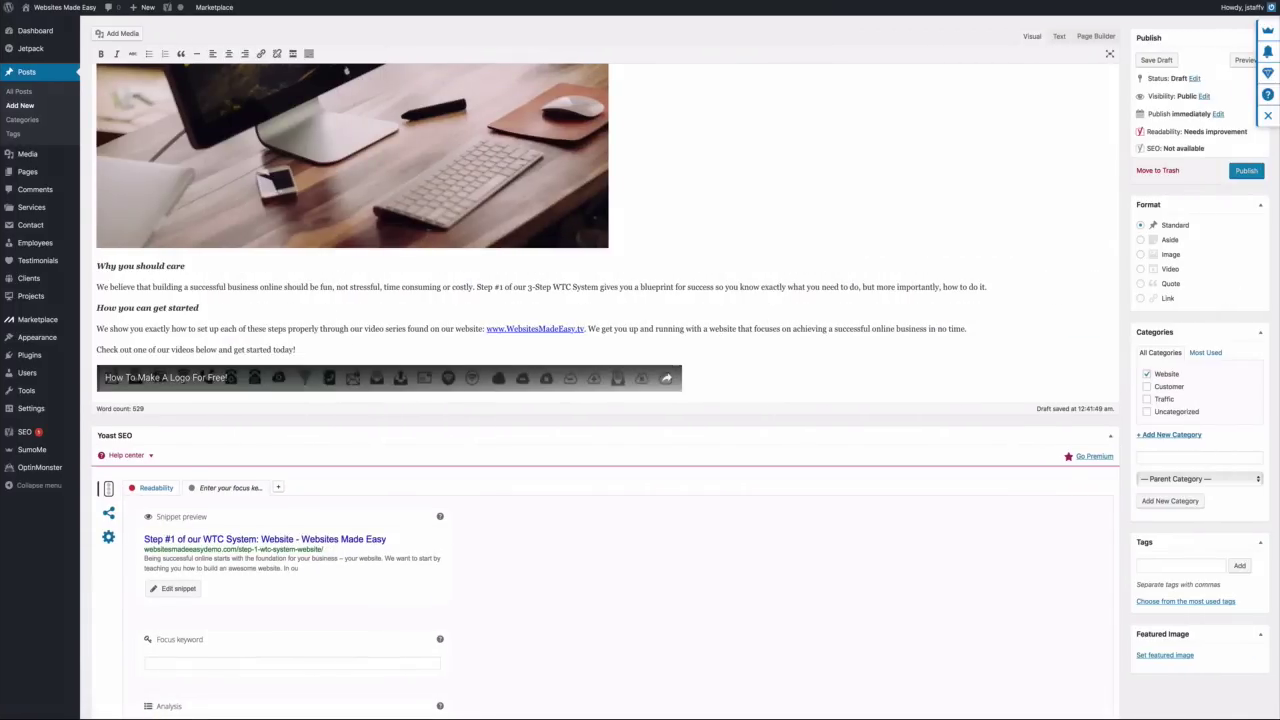
scroll(697, 184, down, 3)
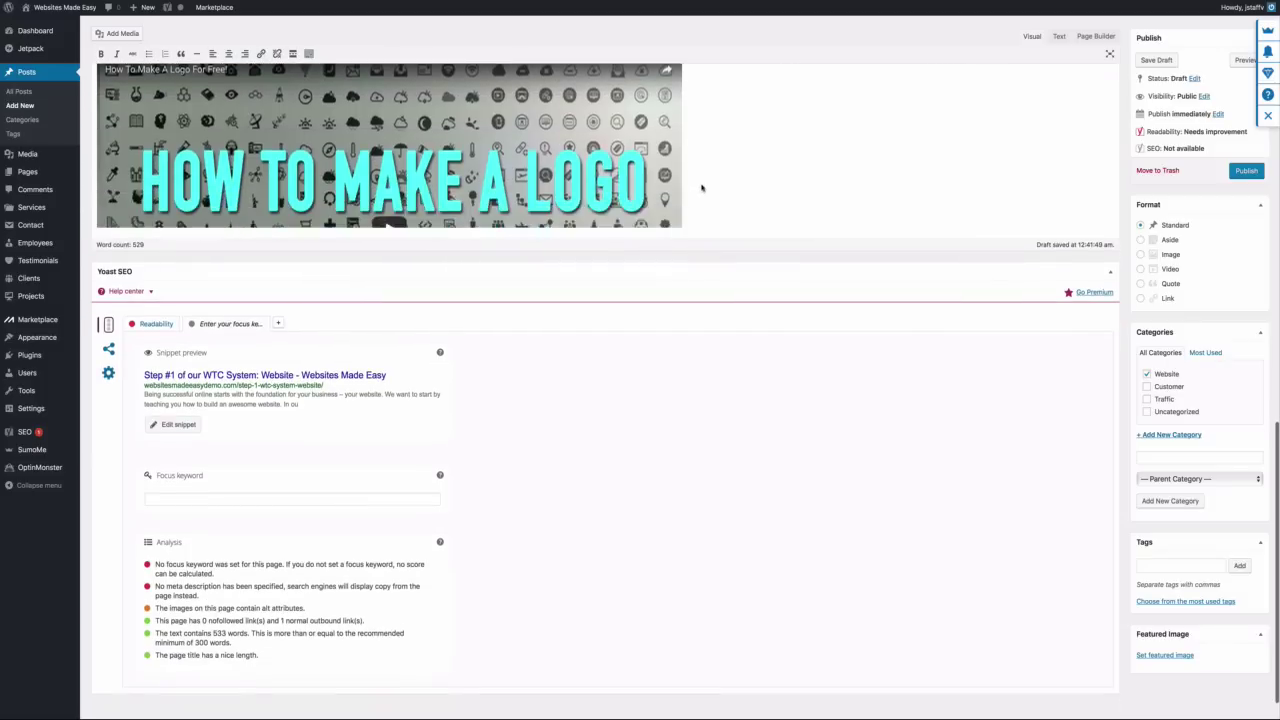
scroll(701, 187, up, 3)
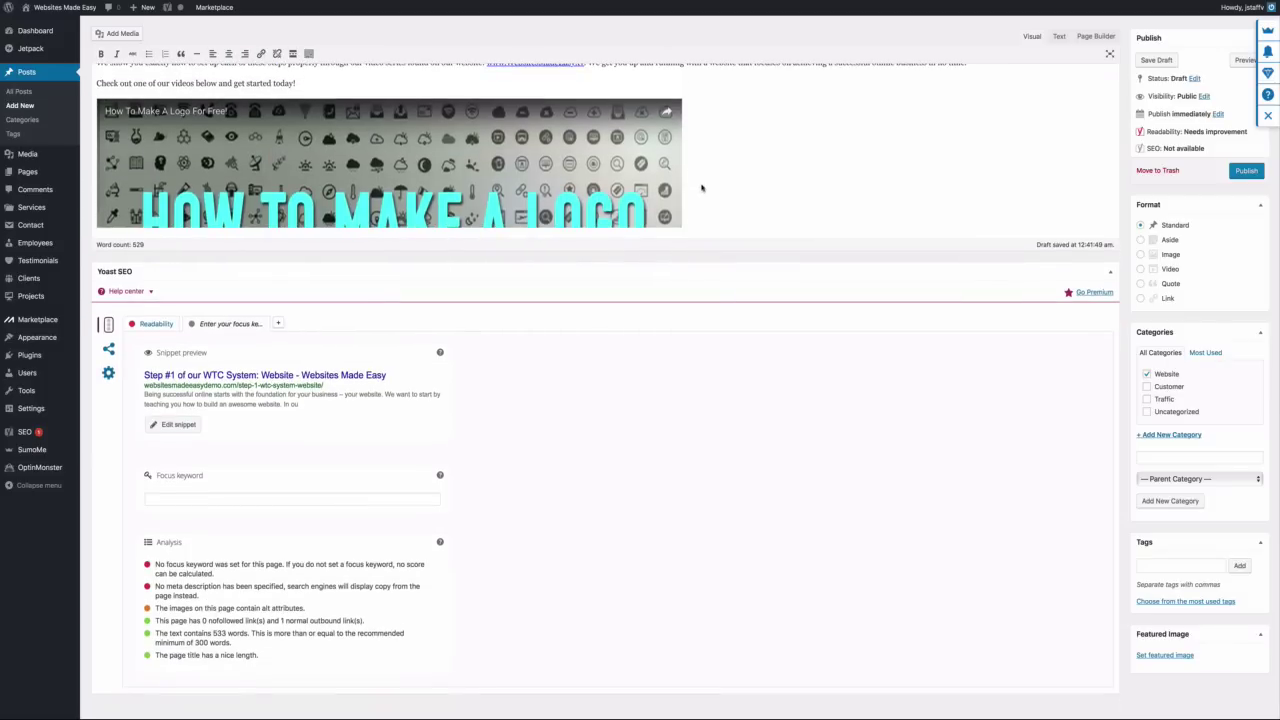
scroll(701, 187, up, 2)
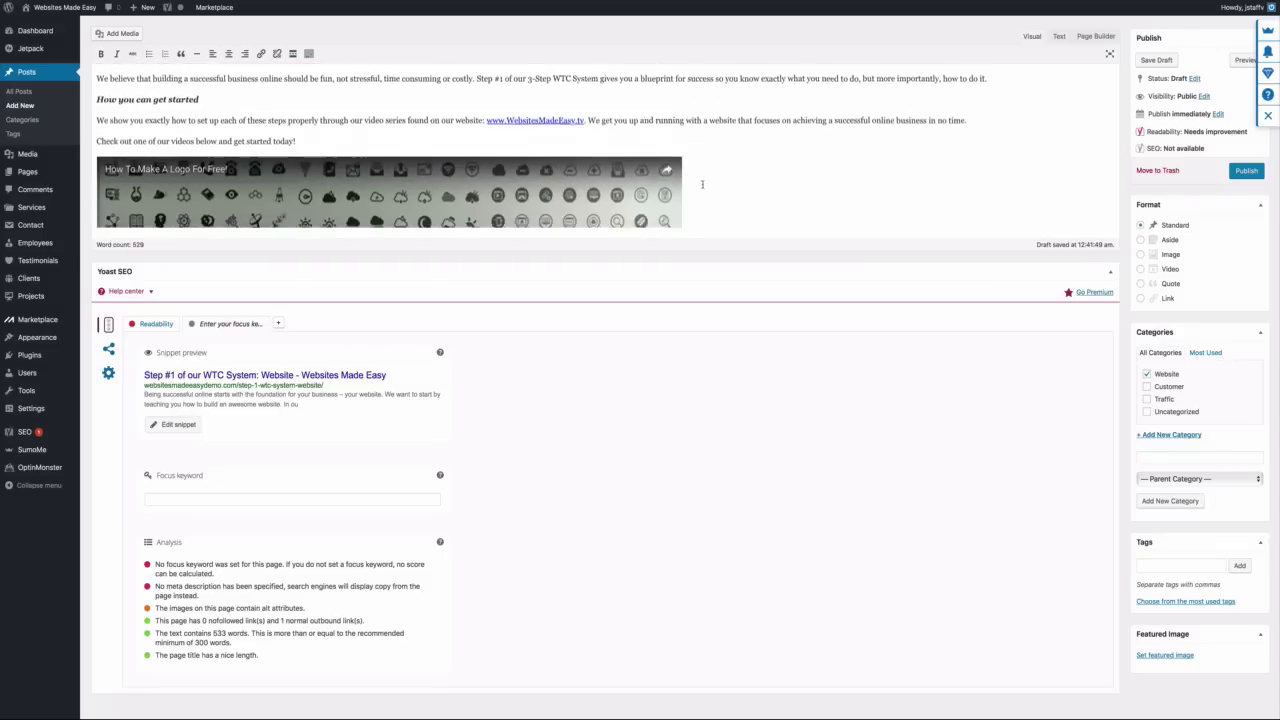
scroll(702, 184, down, 2)
scroll(796, 185, up, 3)
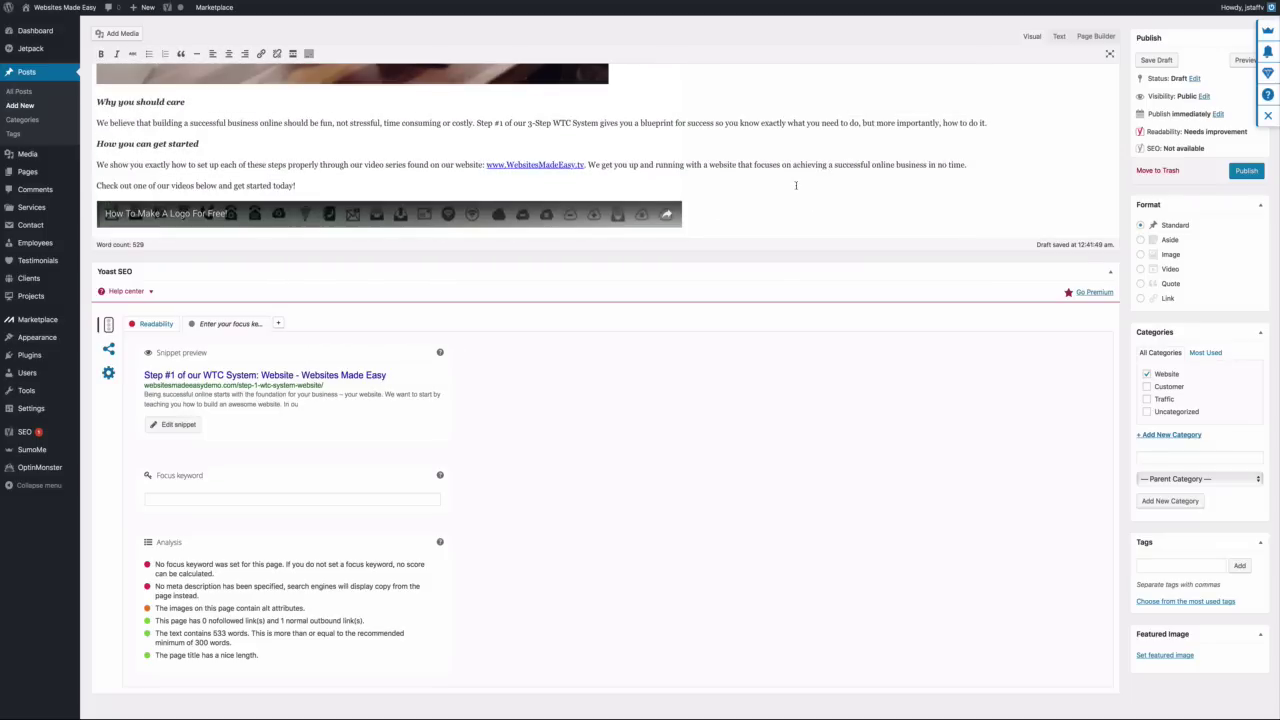
scroll(796, 185, up, 3)
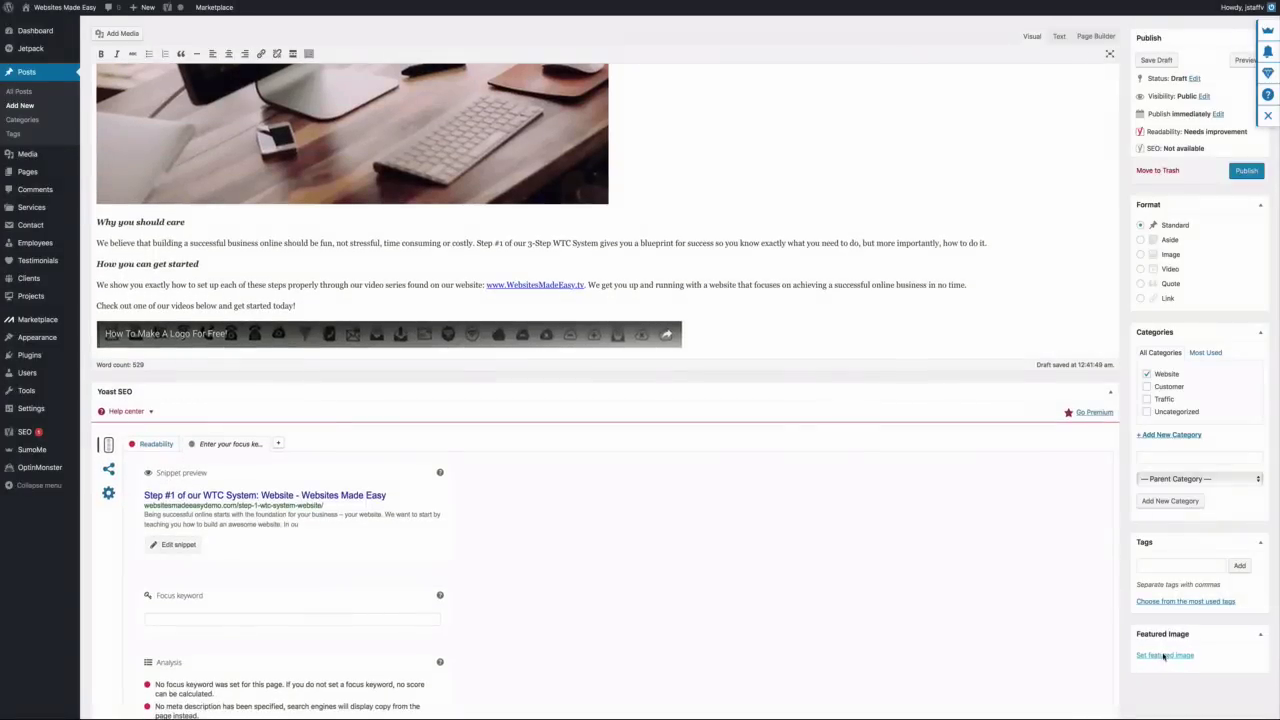
Upload Blog-Post-Thumbnail-1.jpeg and set it as the post's featured image
click(1156, 655)
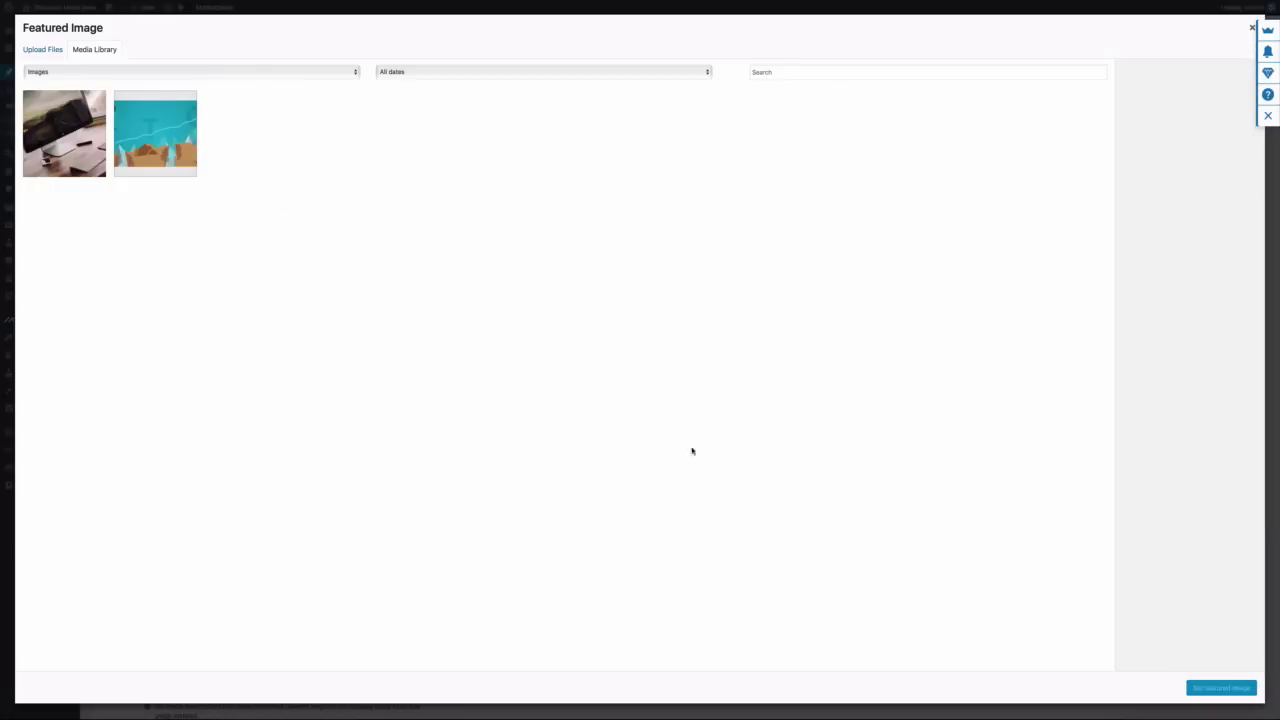
click(35, 50)
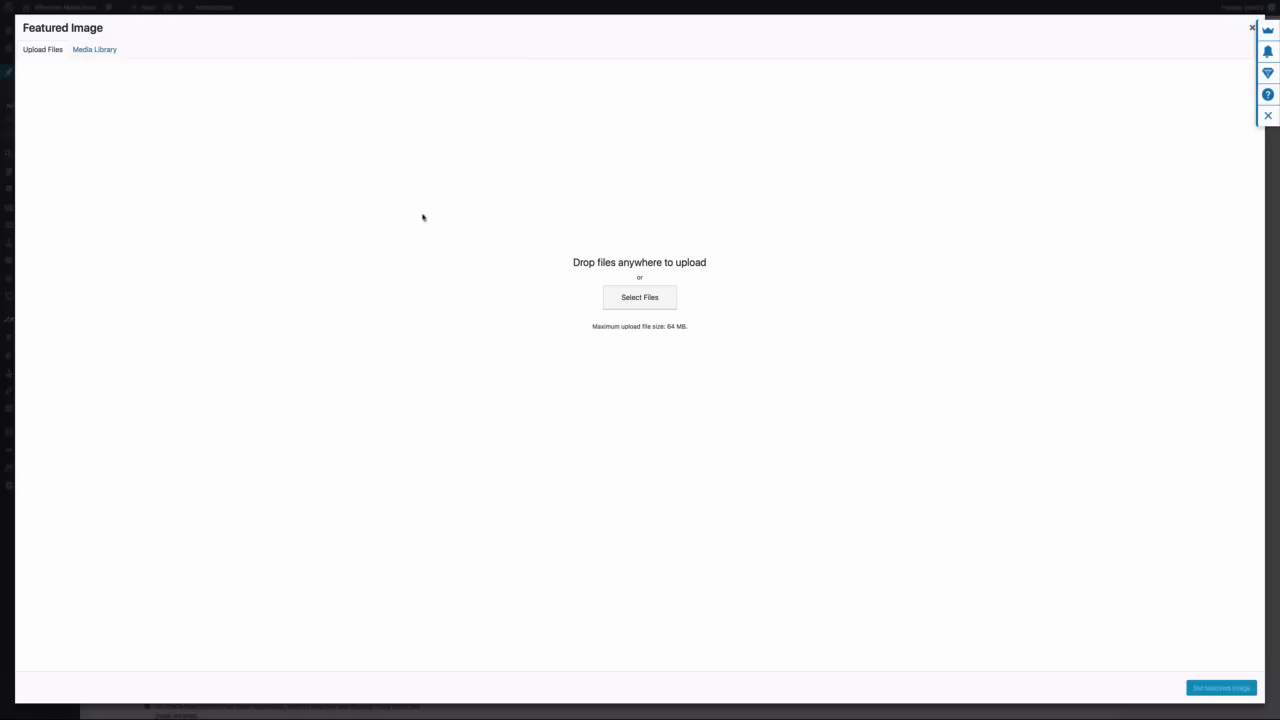
click(615, 298)
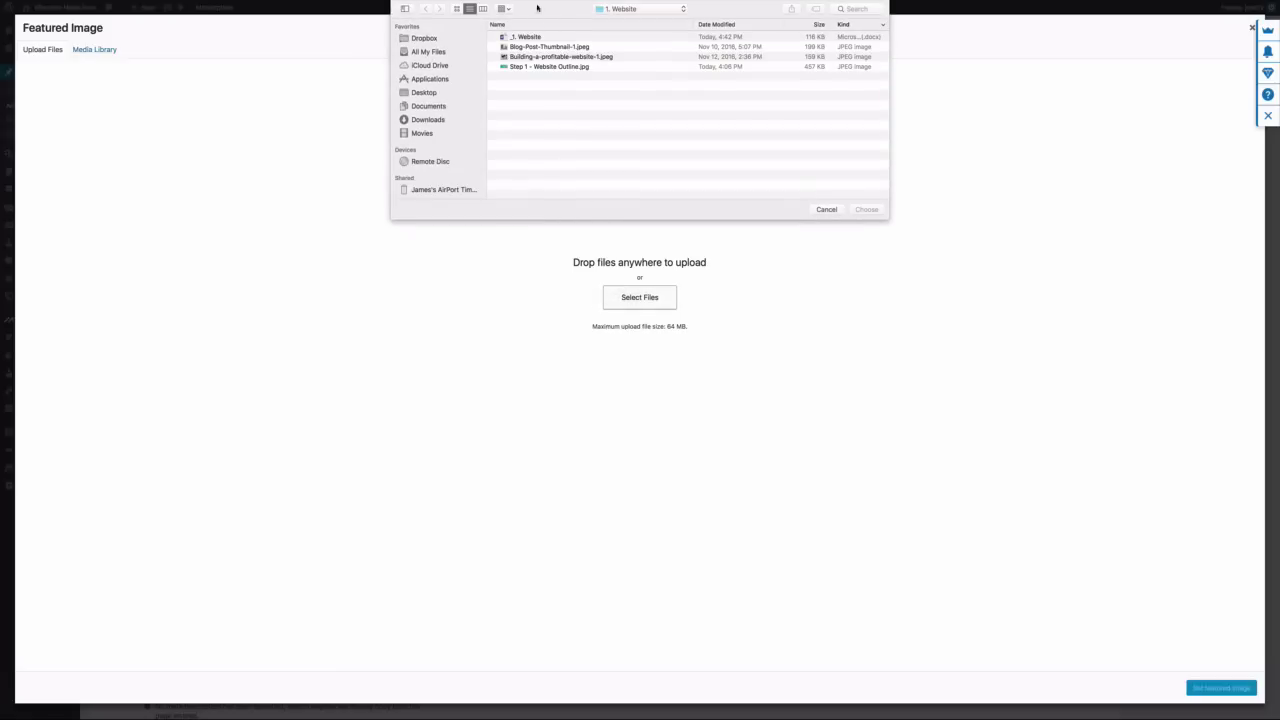
click(550, 47)
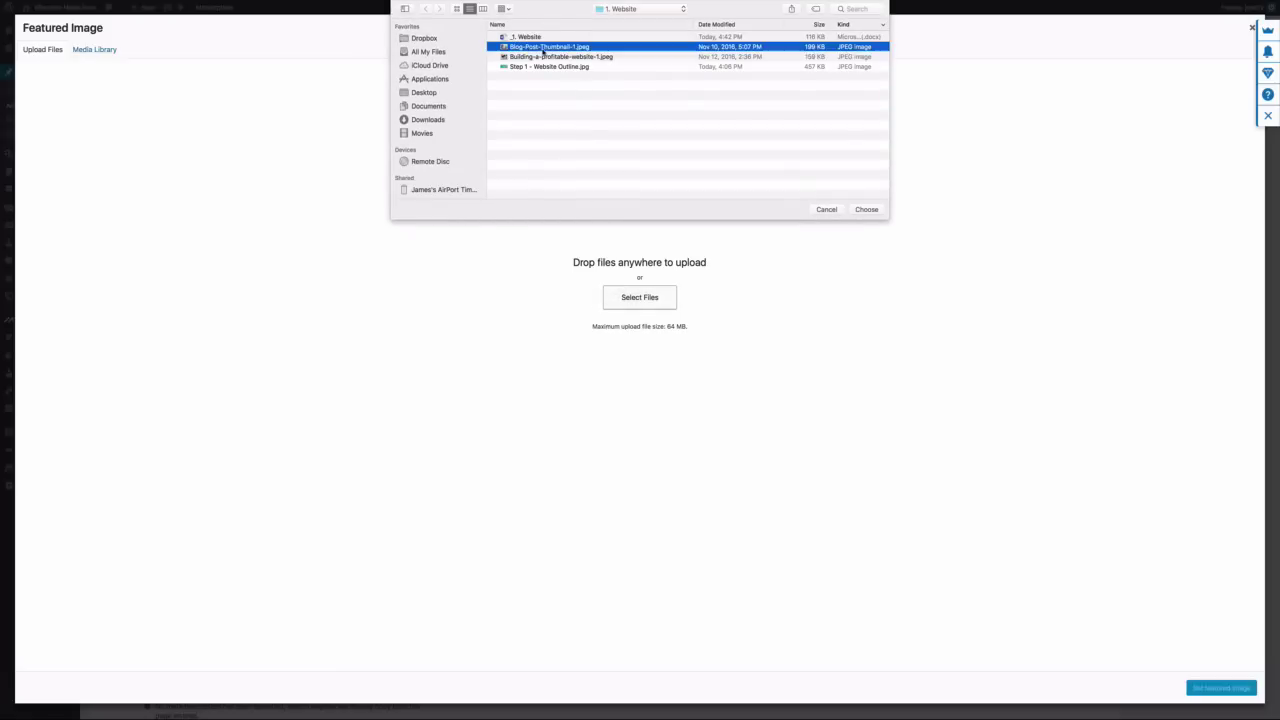
click(866, 210)
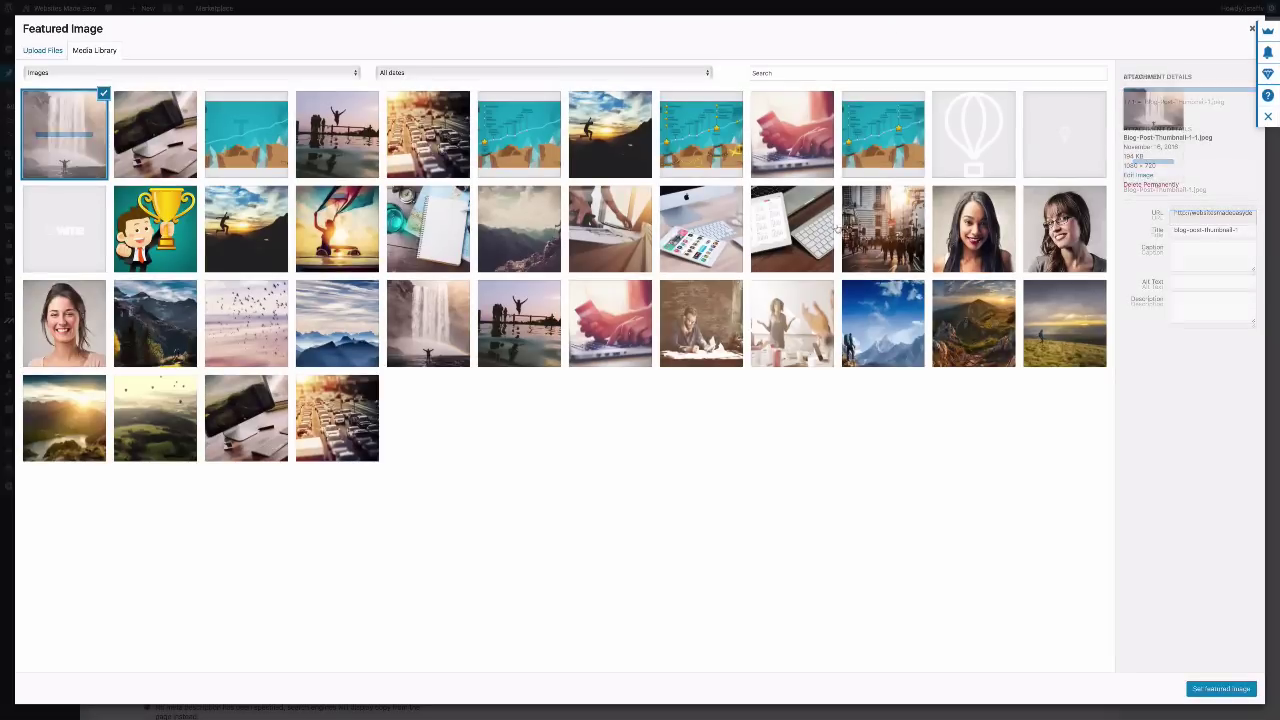
click(1219, 690)
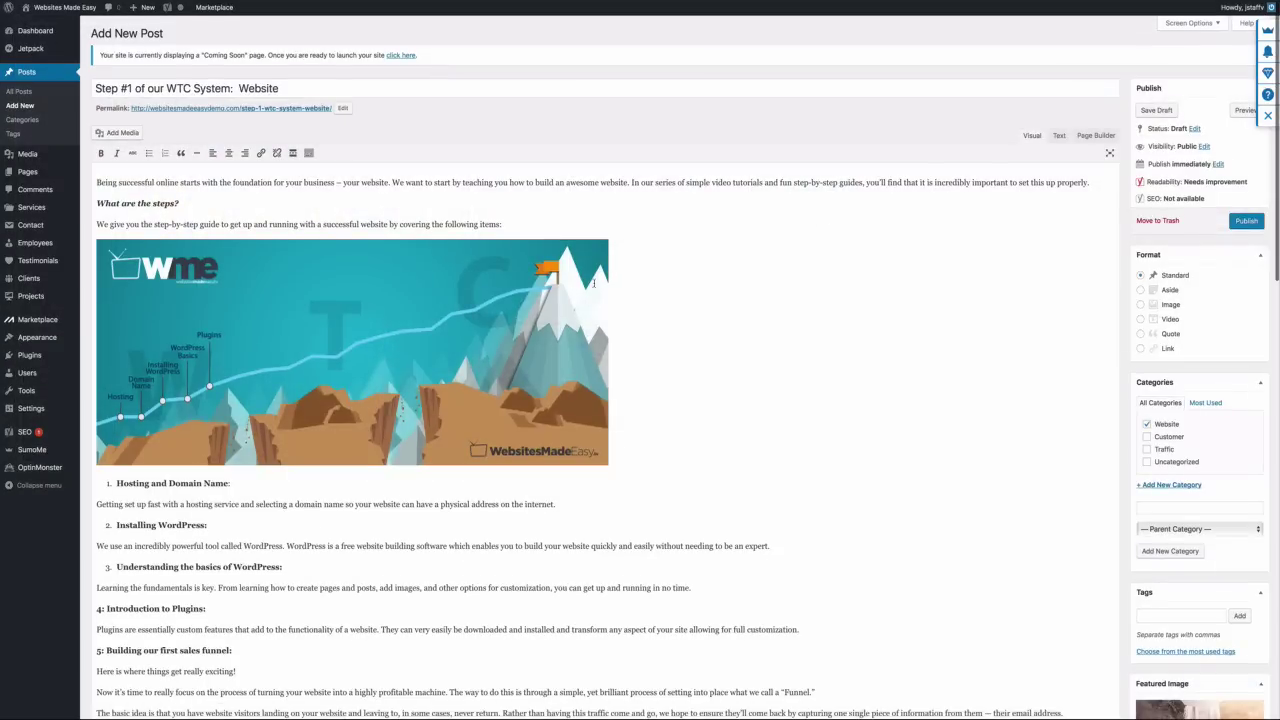
scroll(593, 283, down, 15)
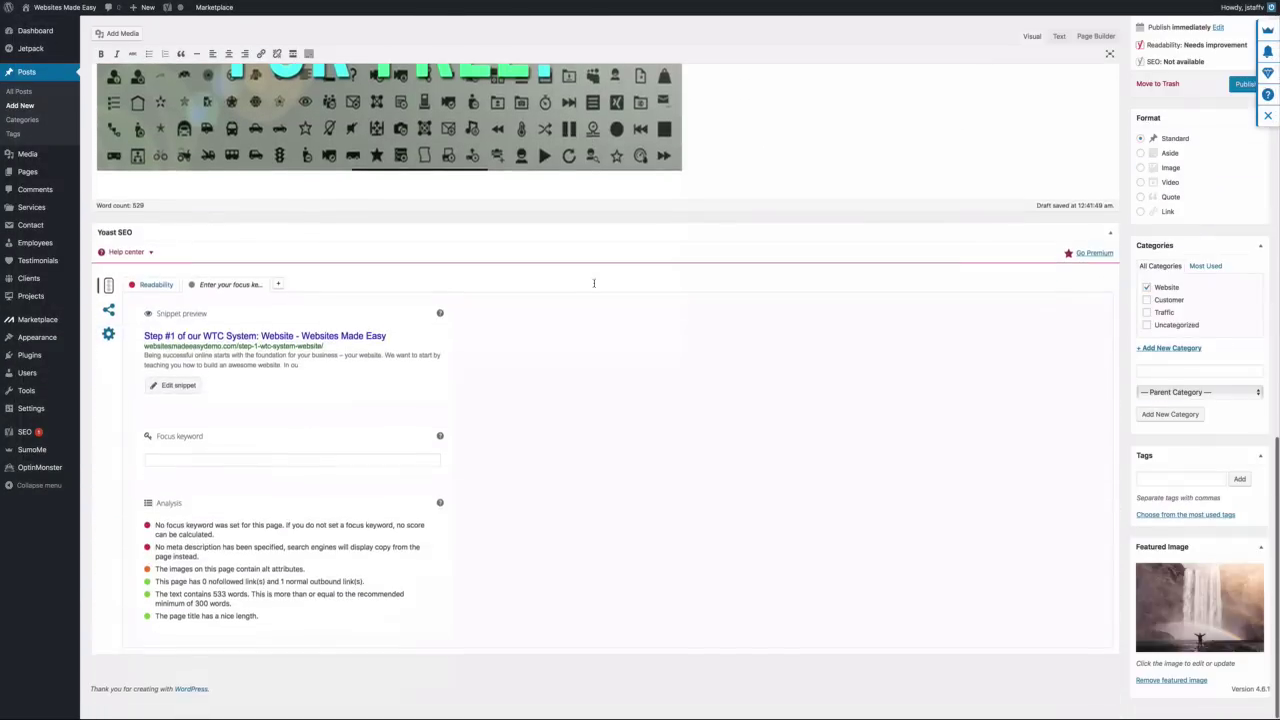
scroll(593, 283, up, 5)
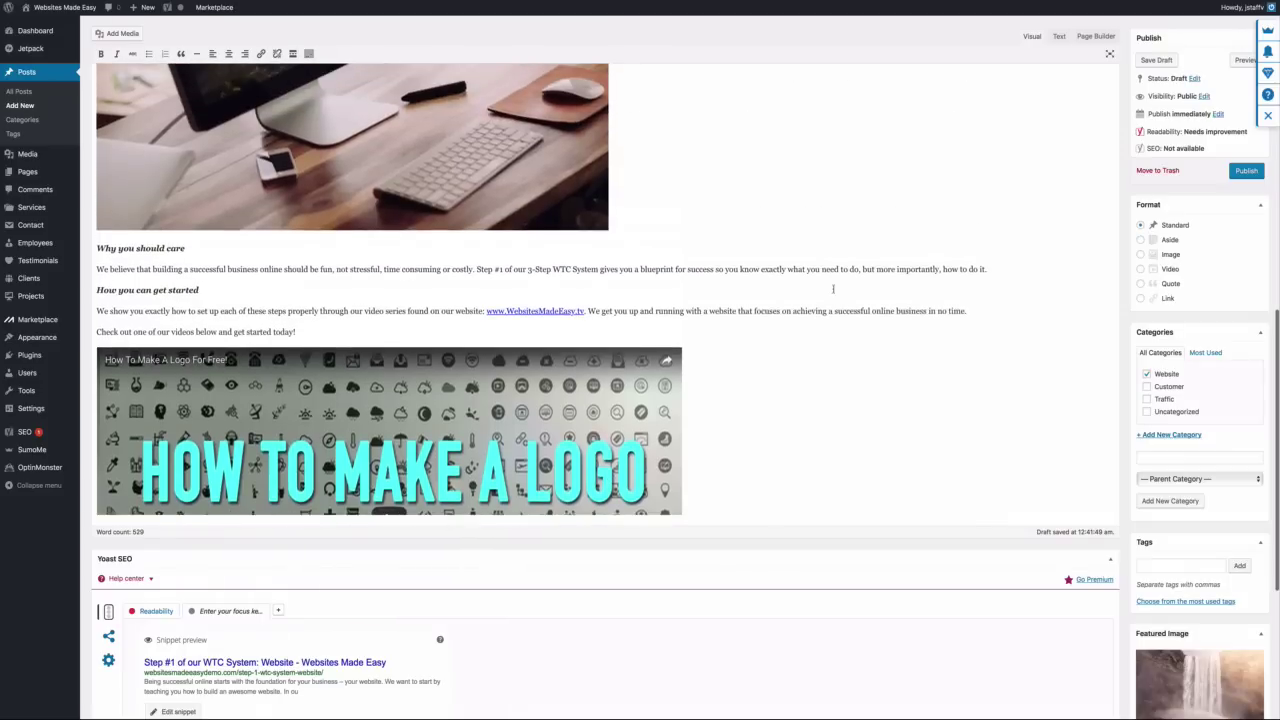
scroll(832, 289, up, 1)
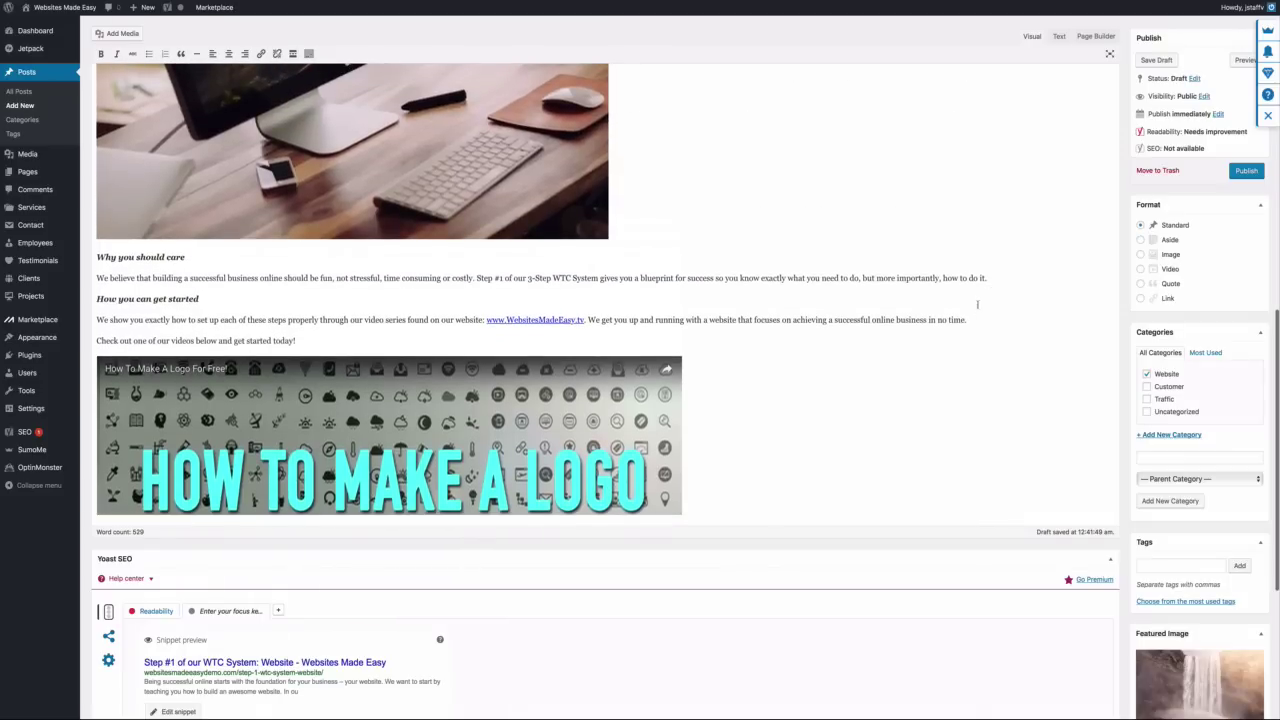
Publish the post, then play and pause the embedded video on the live page
click(1245, 174)
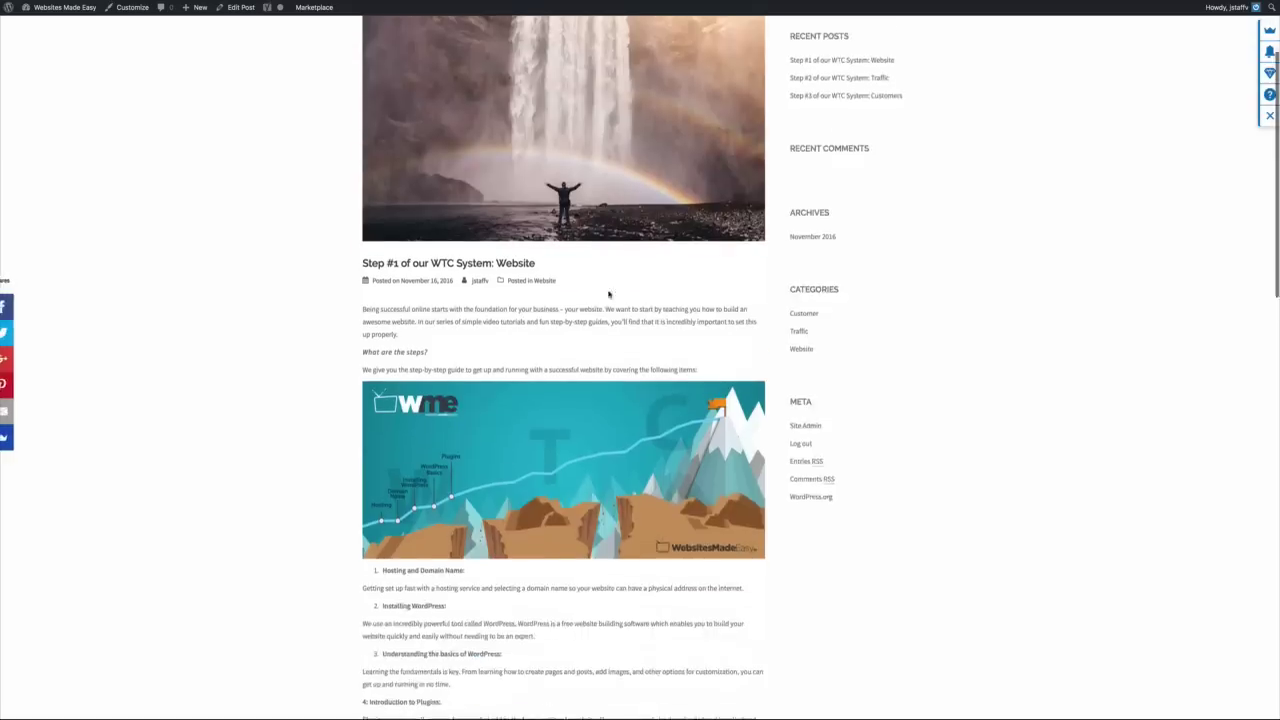
scroll(607, 294, down, 6)
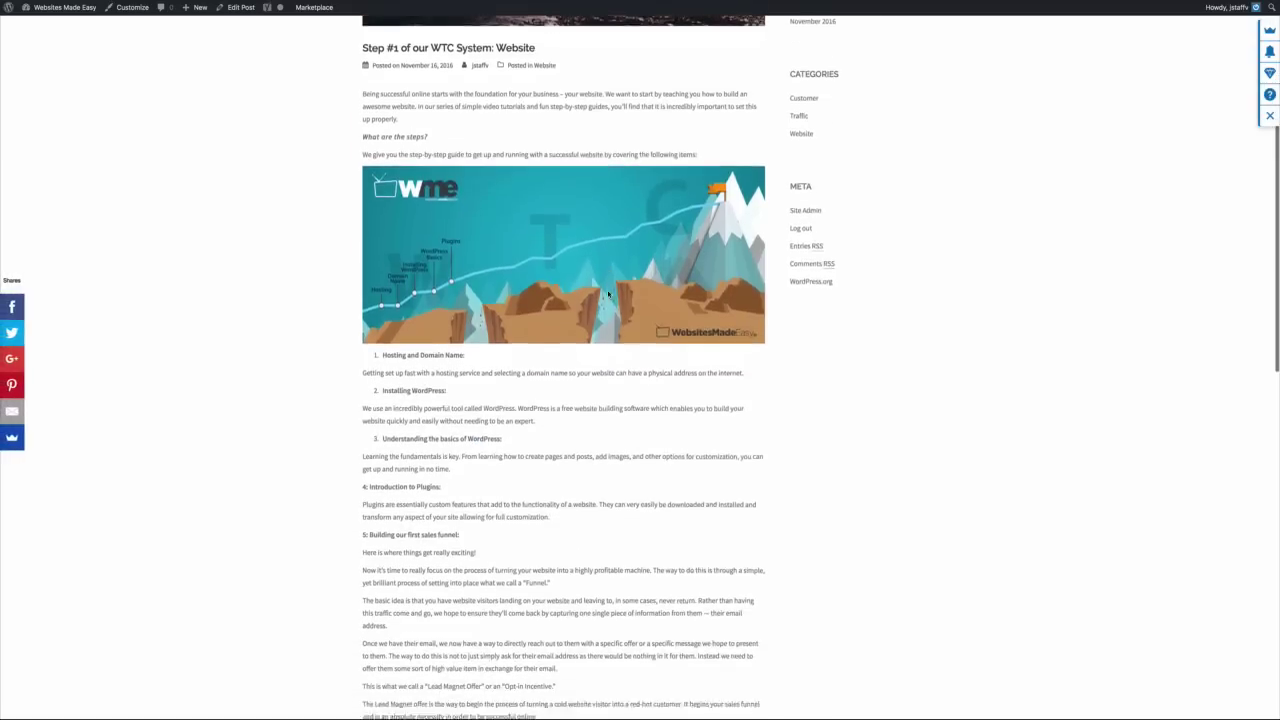
scroll(607, 294, down, 6)
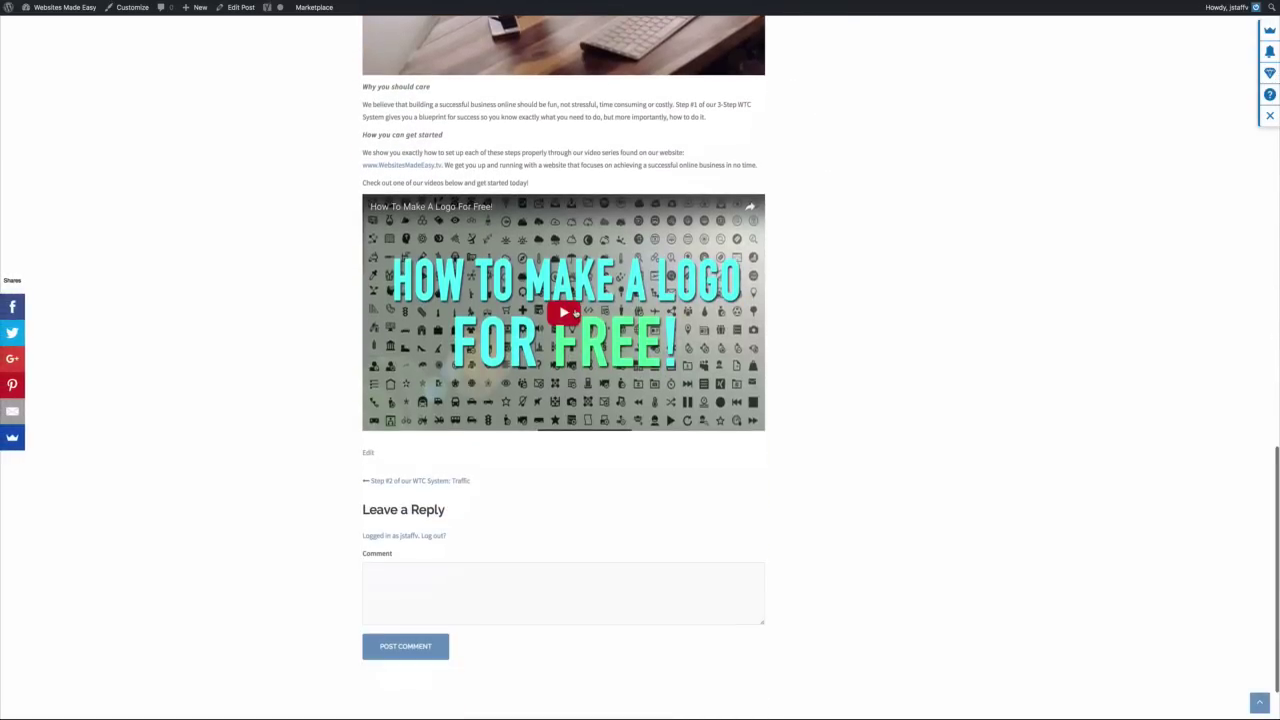
click(575, 315)
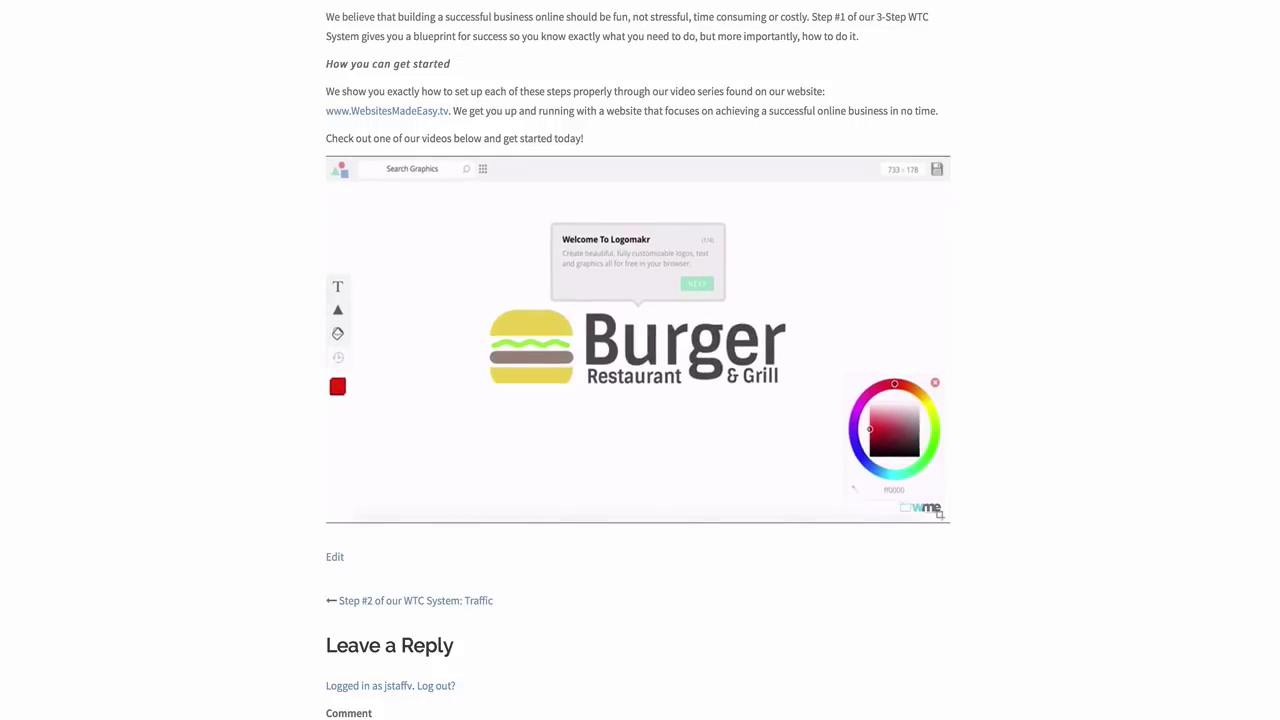
click(439, 466)
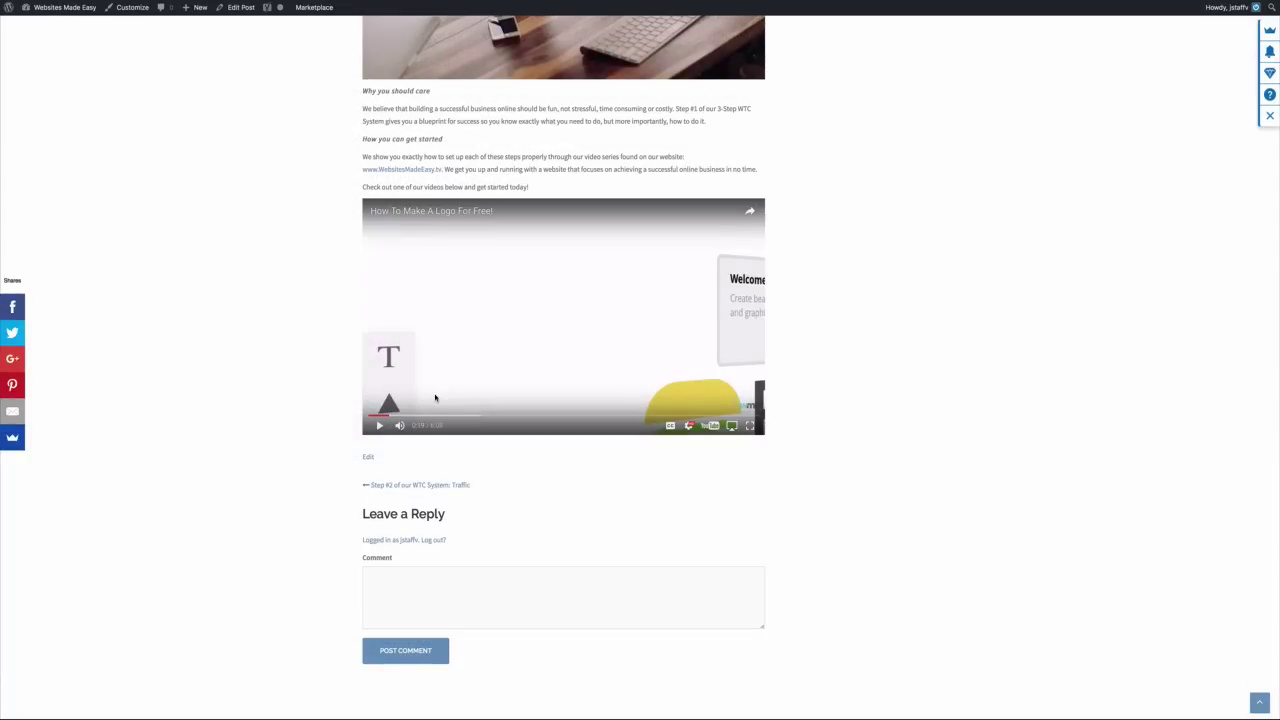
Open the Traffic category archive from the sidebar Categories list
scroll(435, 398, up, 15)
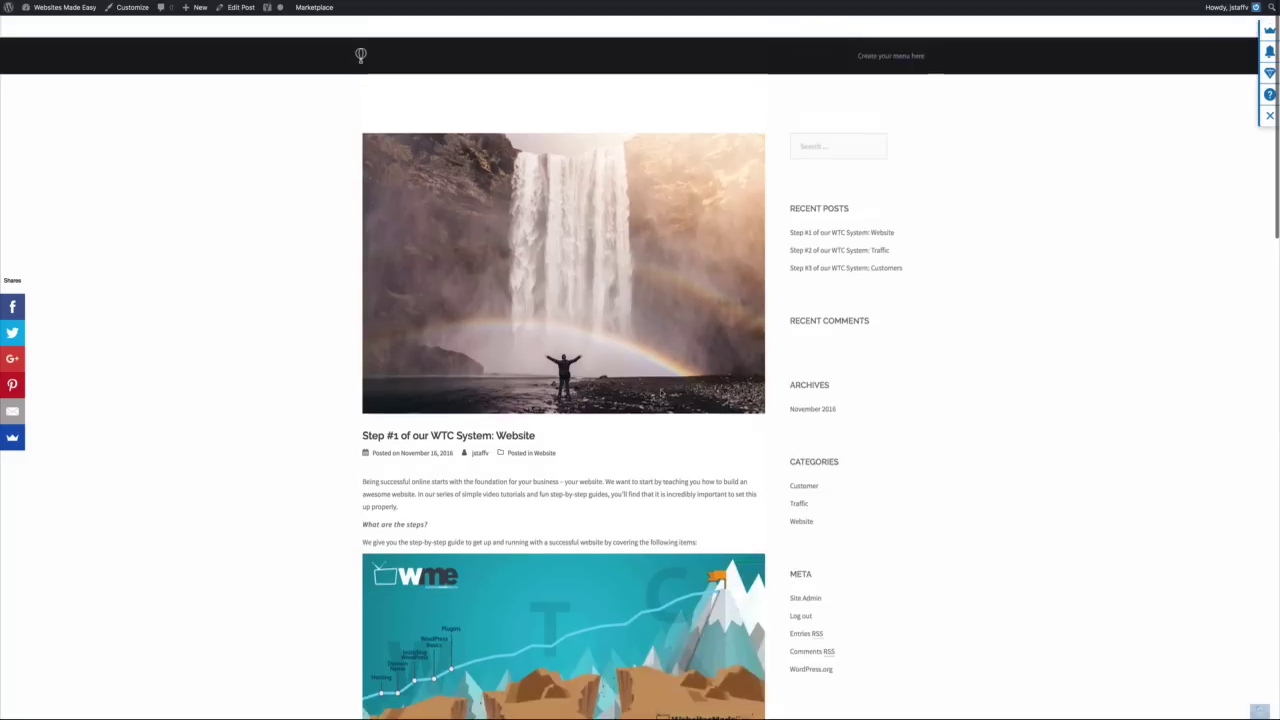
scroll(685, 394, down, 2)
scroll(785, 390, down, 2)
scroll(830, 394, up, 2)
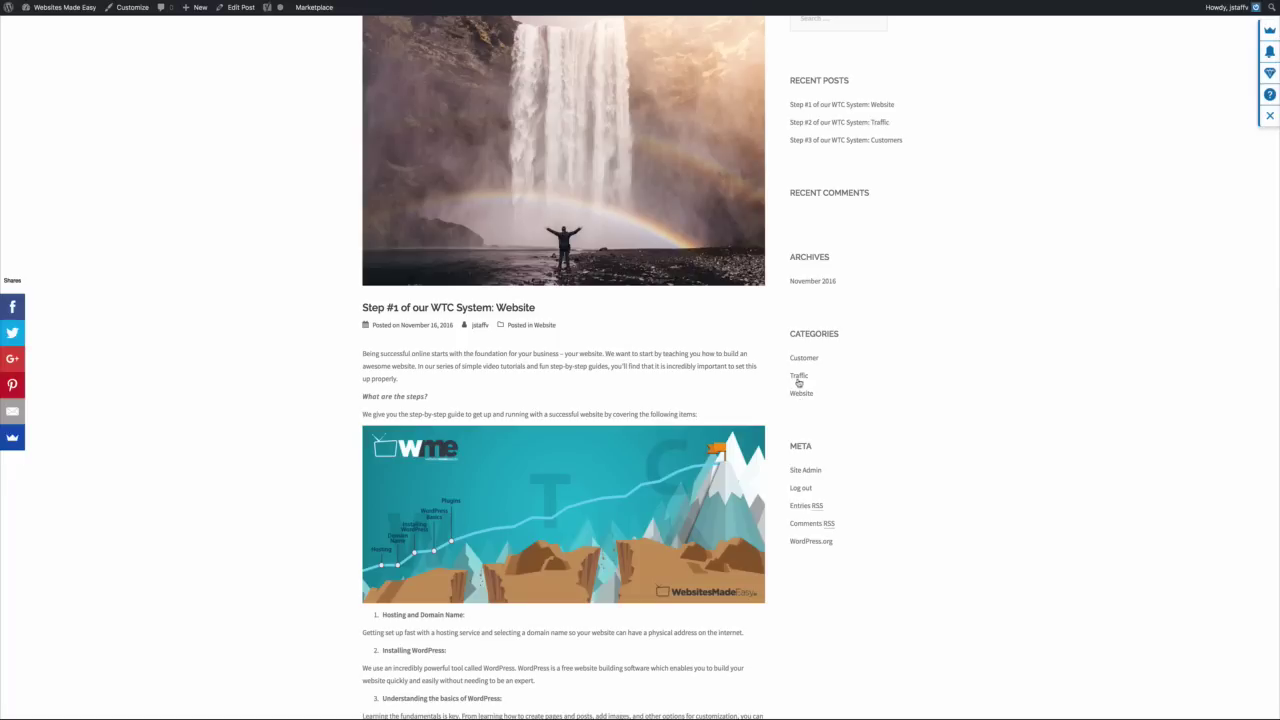
click(798, 376)
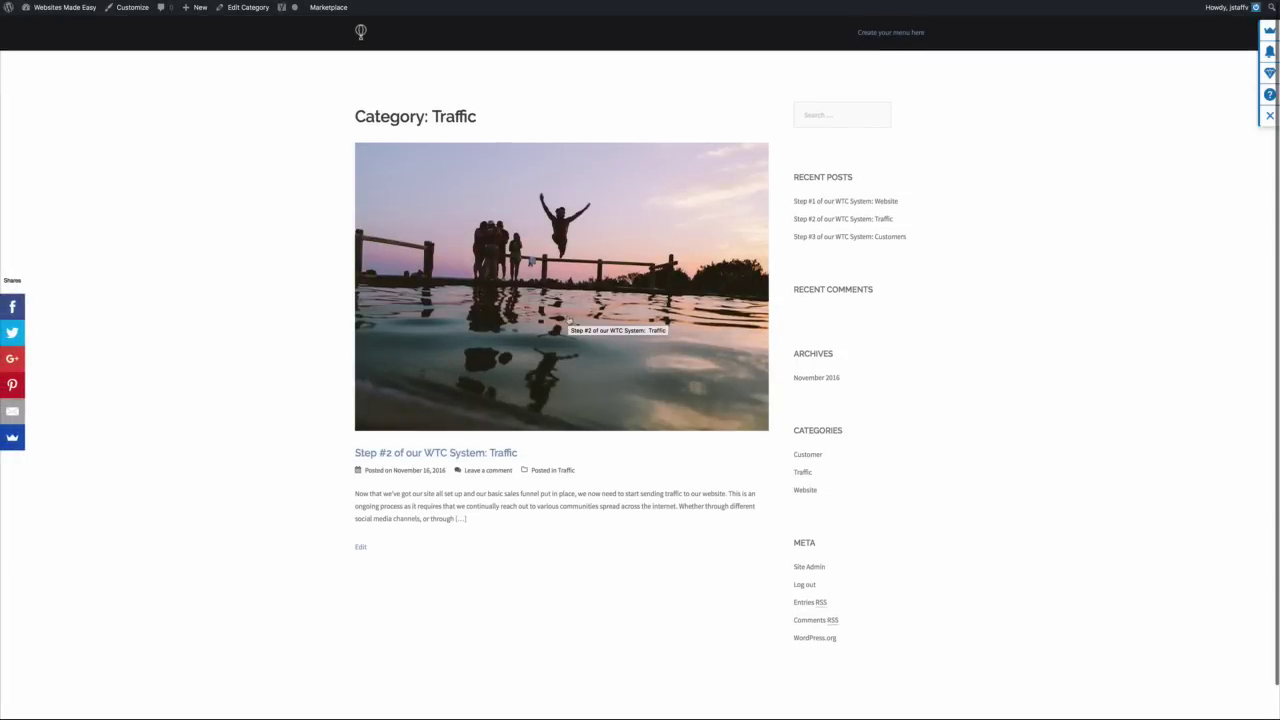
Scroll through the Traffic category archive and open the Traffic category posts
scroll(568, 320, down, 1)
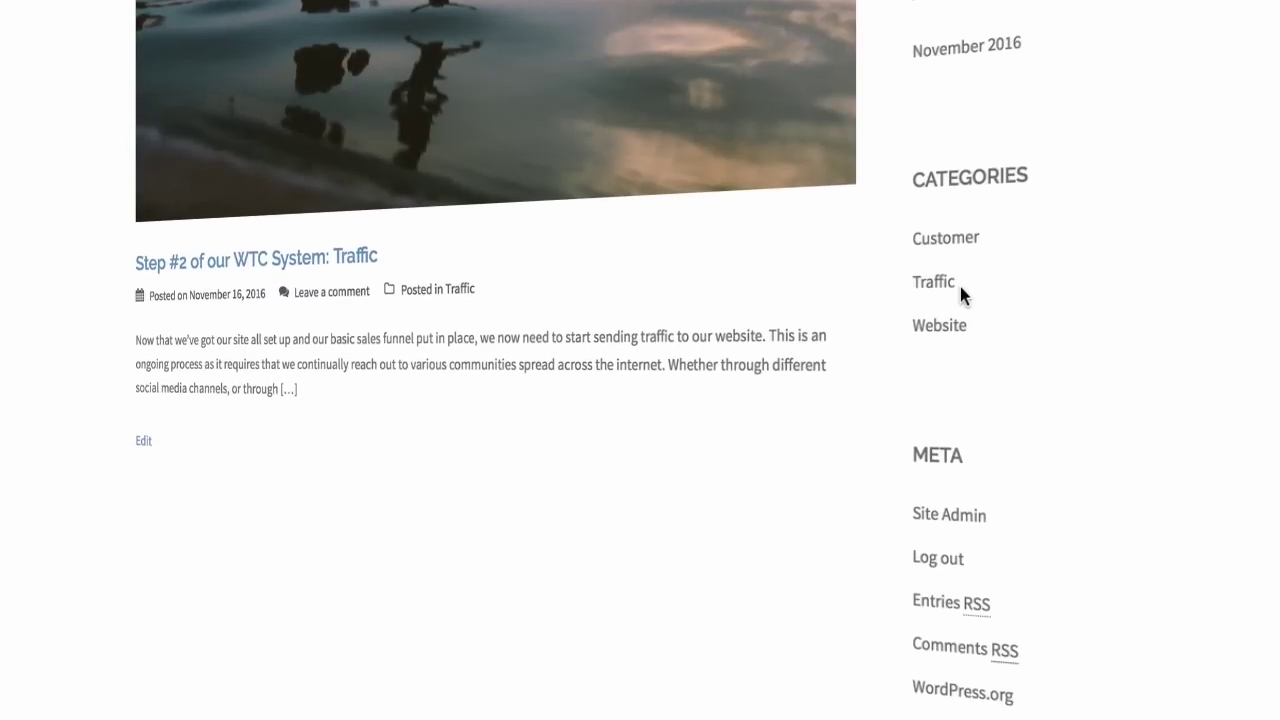
click(957, 283)
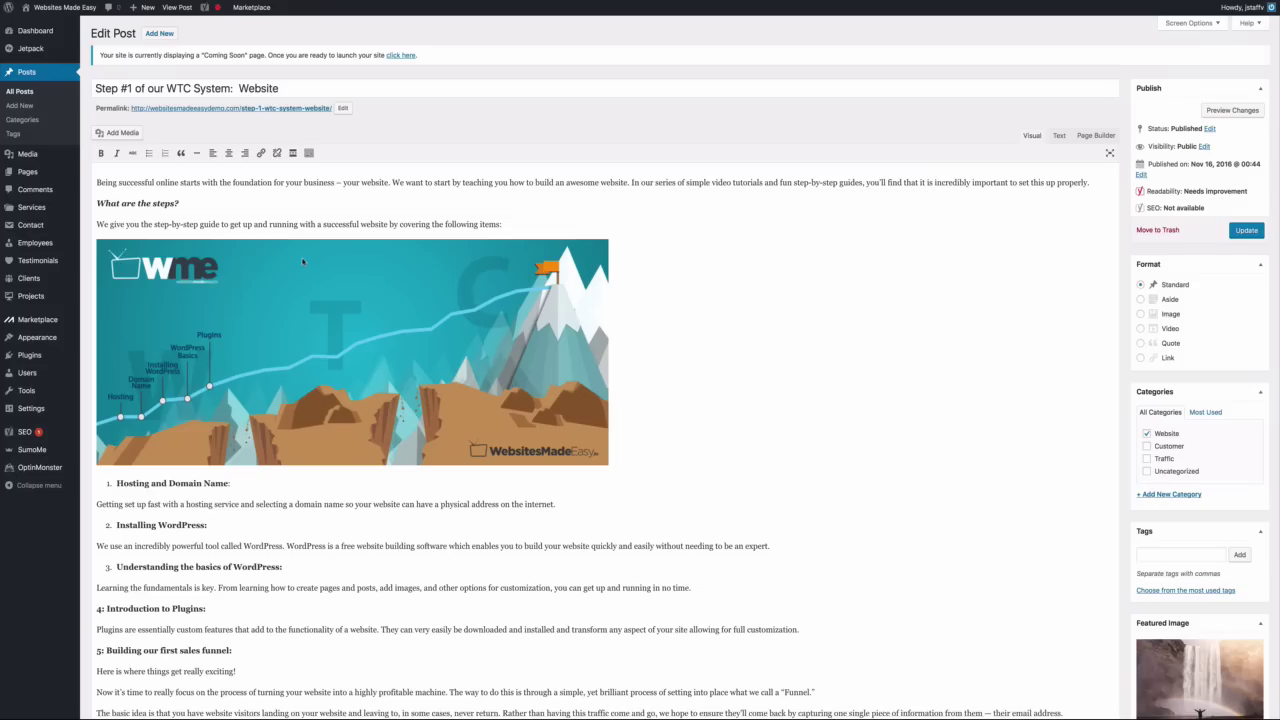
scroll(364, 273, down, 7)
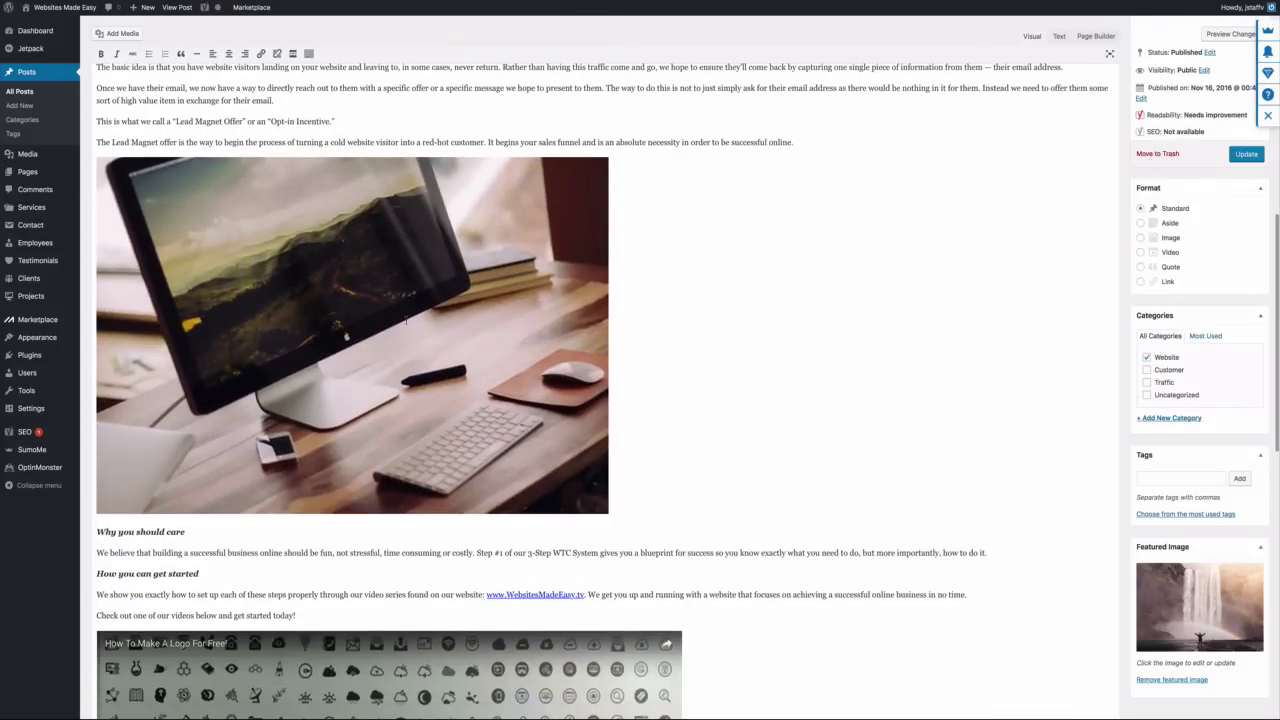
click(405, 320)
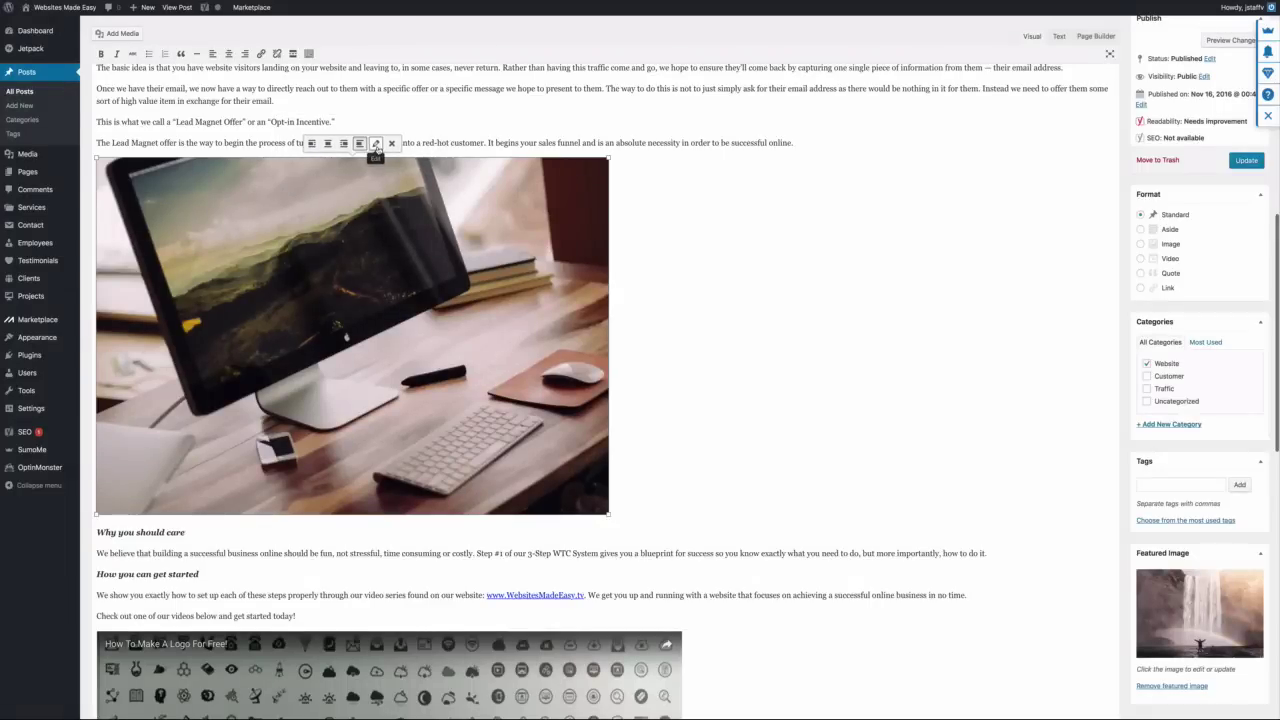
click(378, 144)
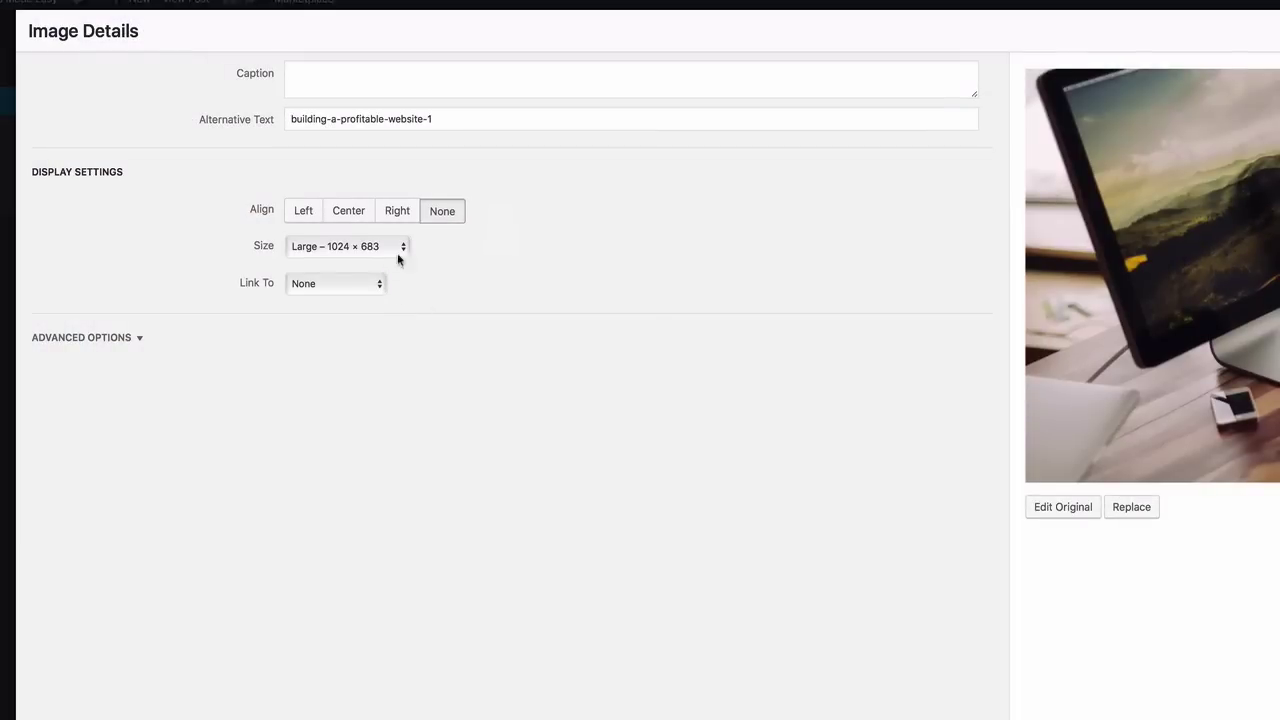
click(405, 247)
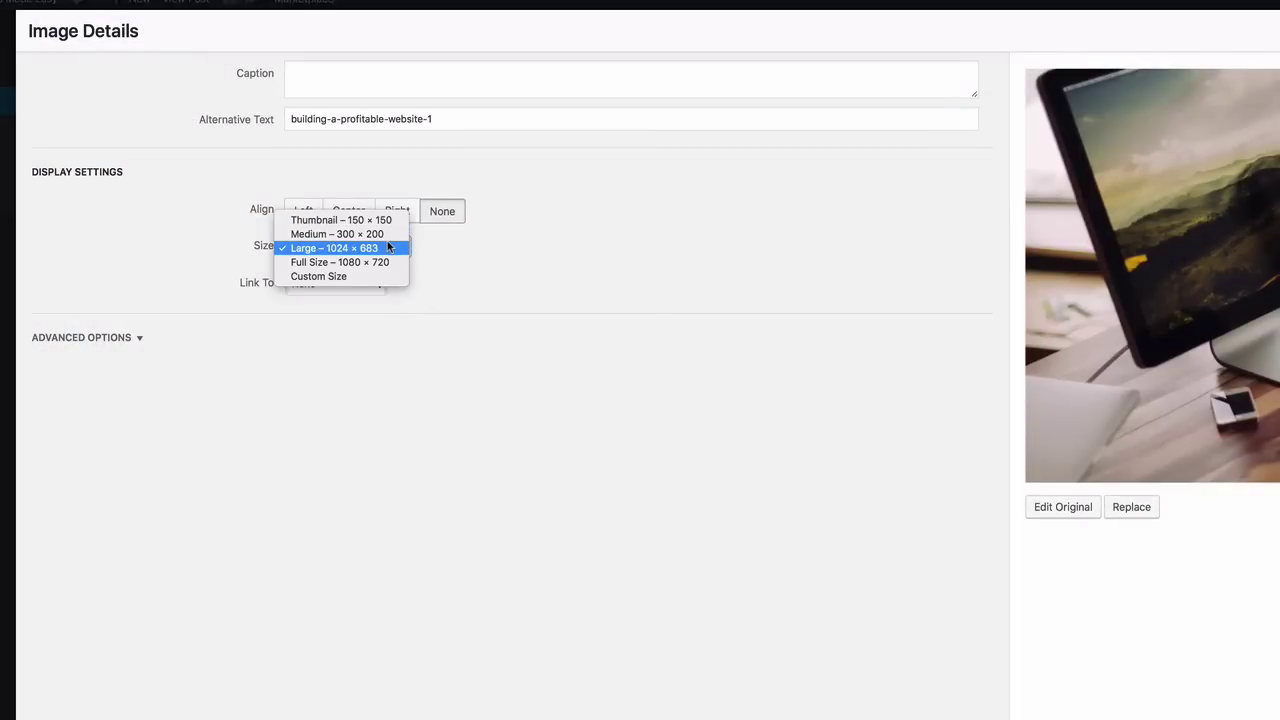
click(382, 277)
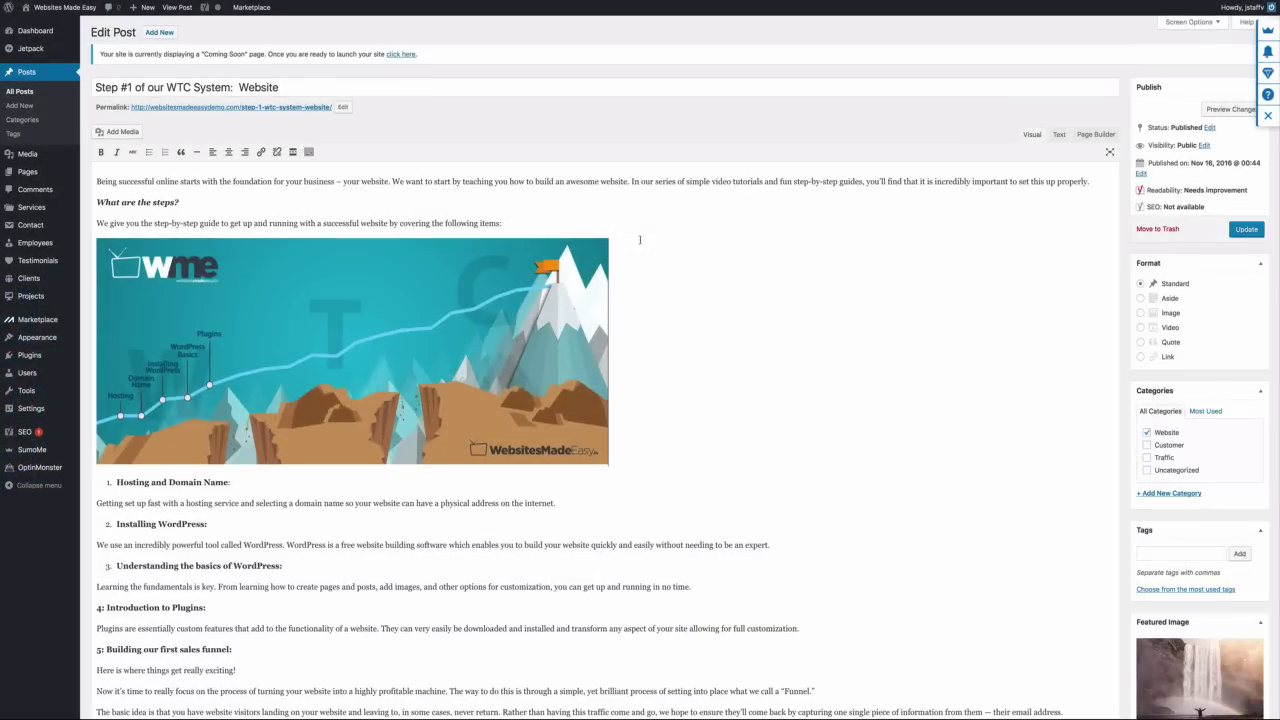
Create a blank page via Pages > Add New in the admin sidebar
mouse_move(30, 178)
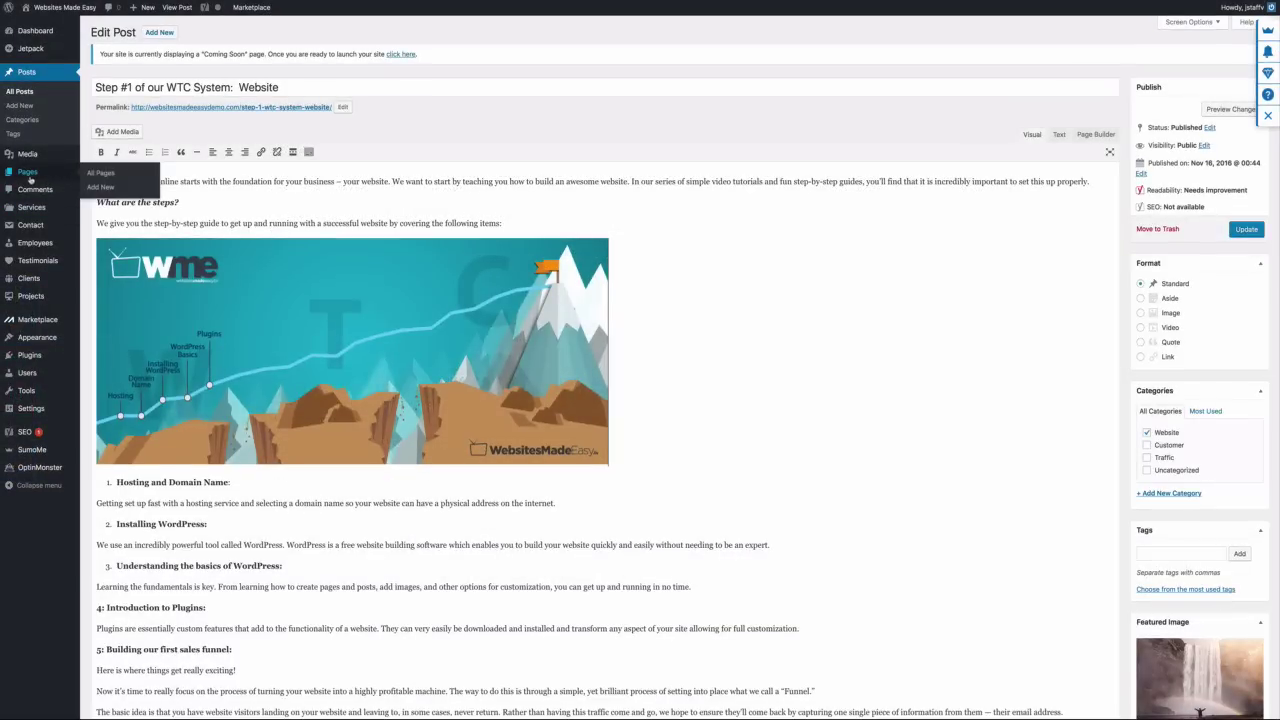
click(101, 188)
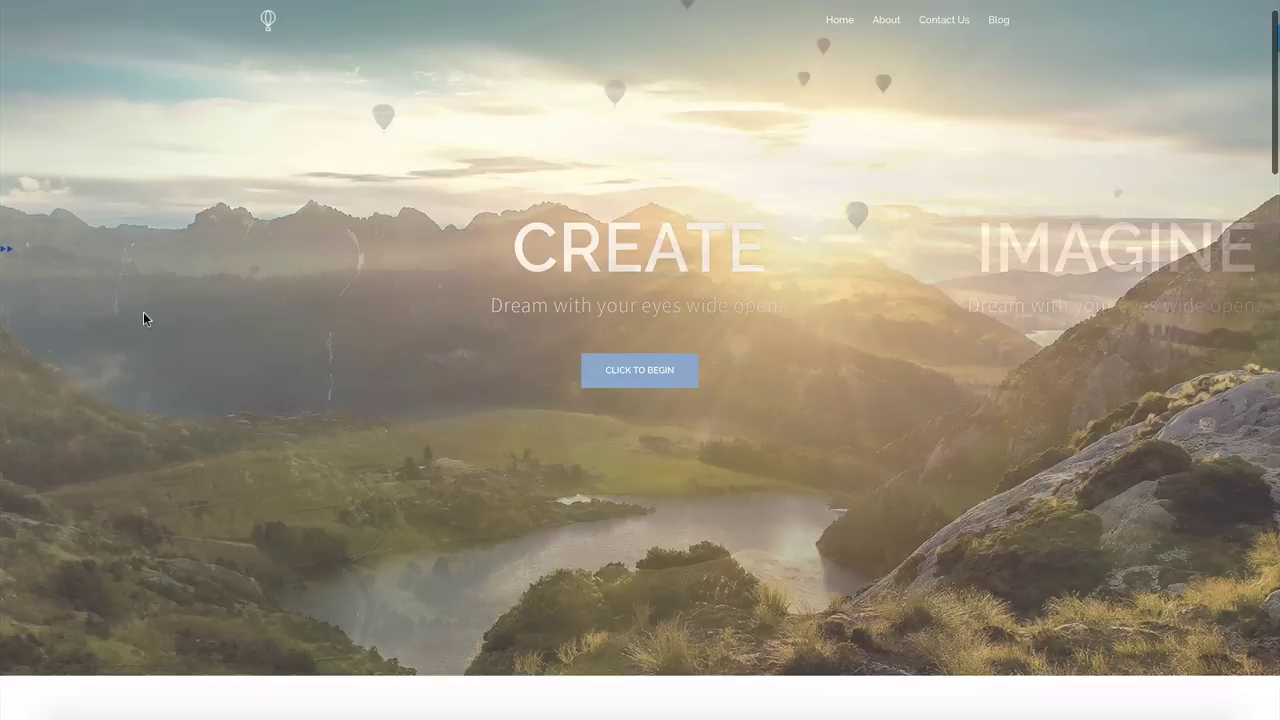
scroll(143, 312, down, 6)
scroll(143, 319, down, 1)
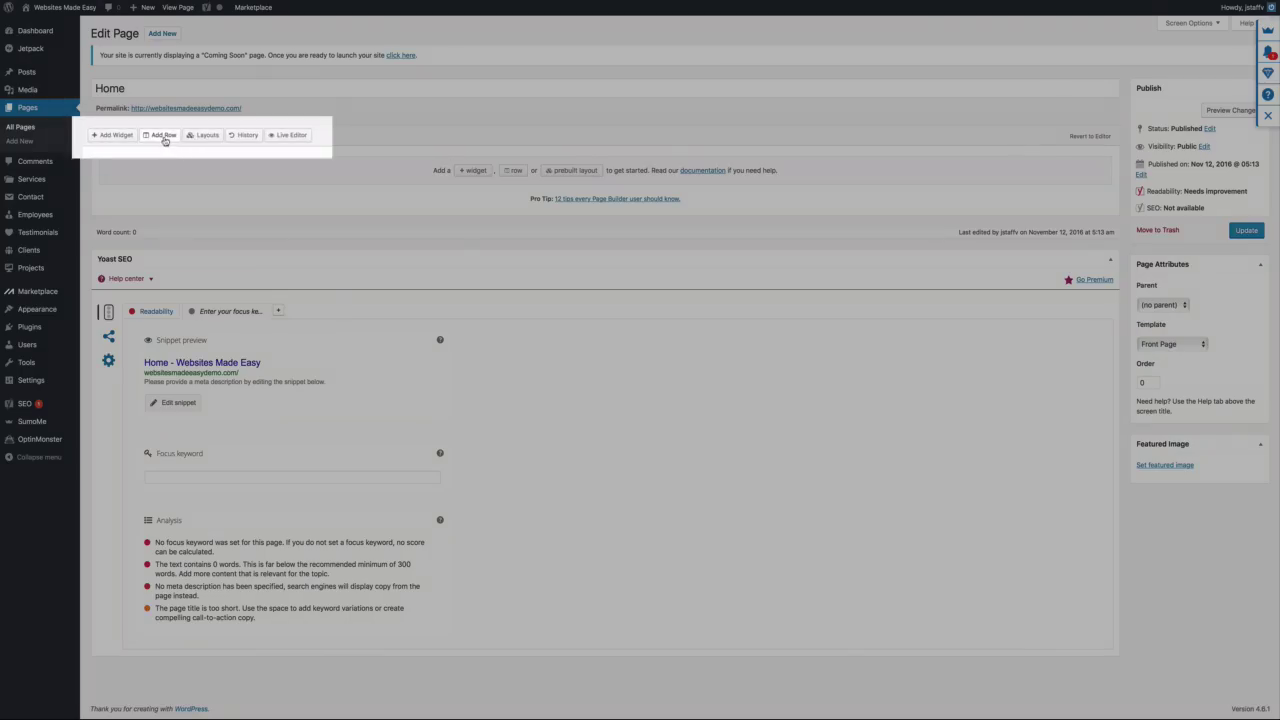
click(165, 139)
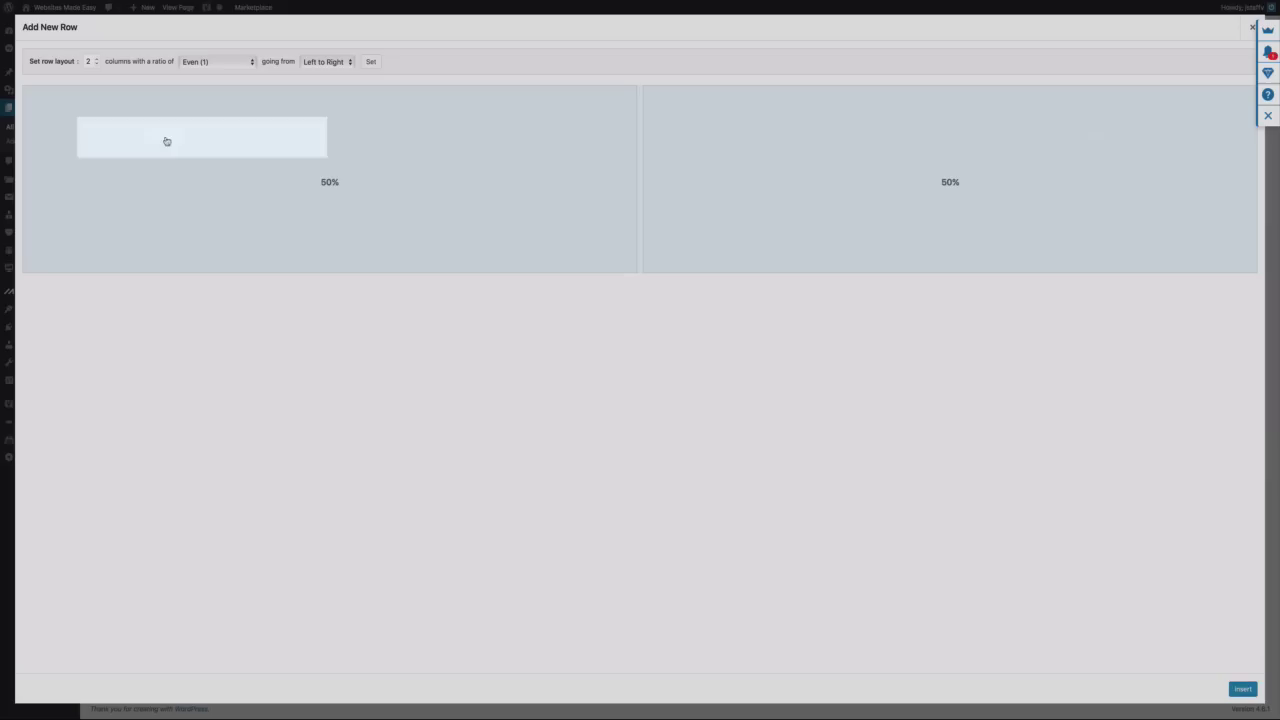
click(97, 65)
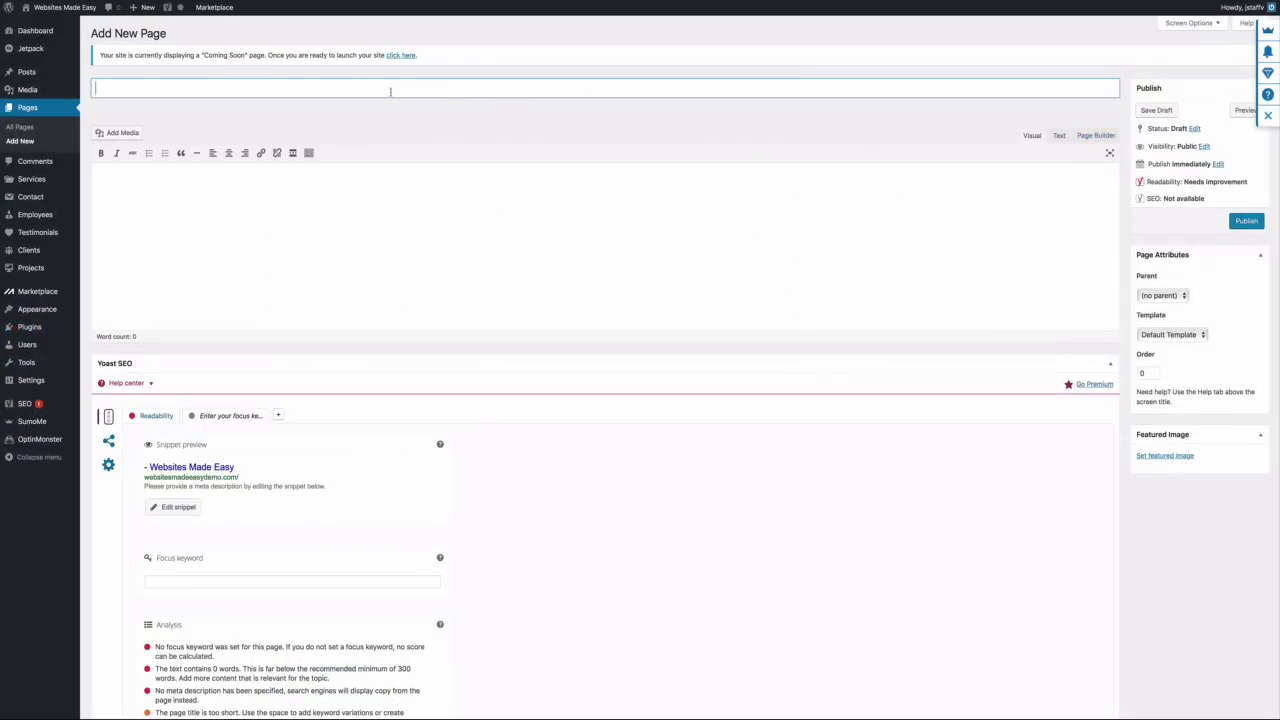
Title the page 'Contact Us', pick the Front Page template, and switch to Page Builder
text(Contact Us)
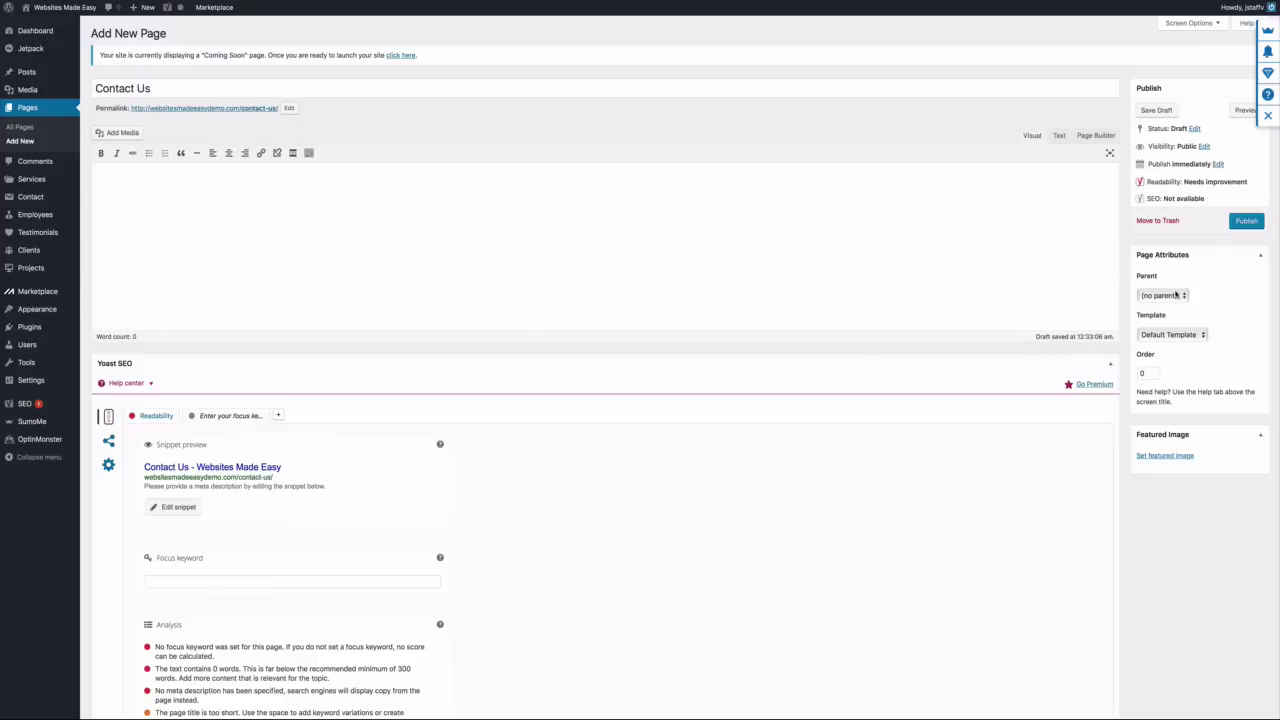
click(1204, 333)
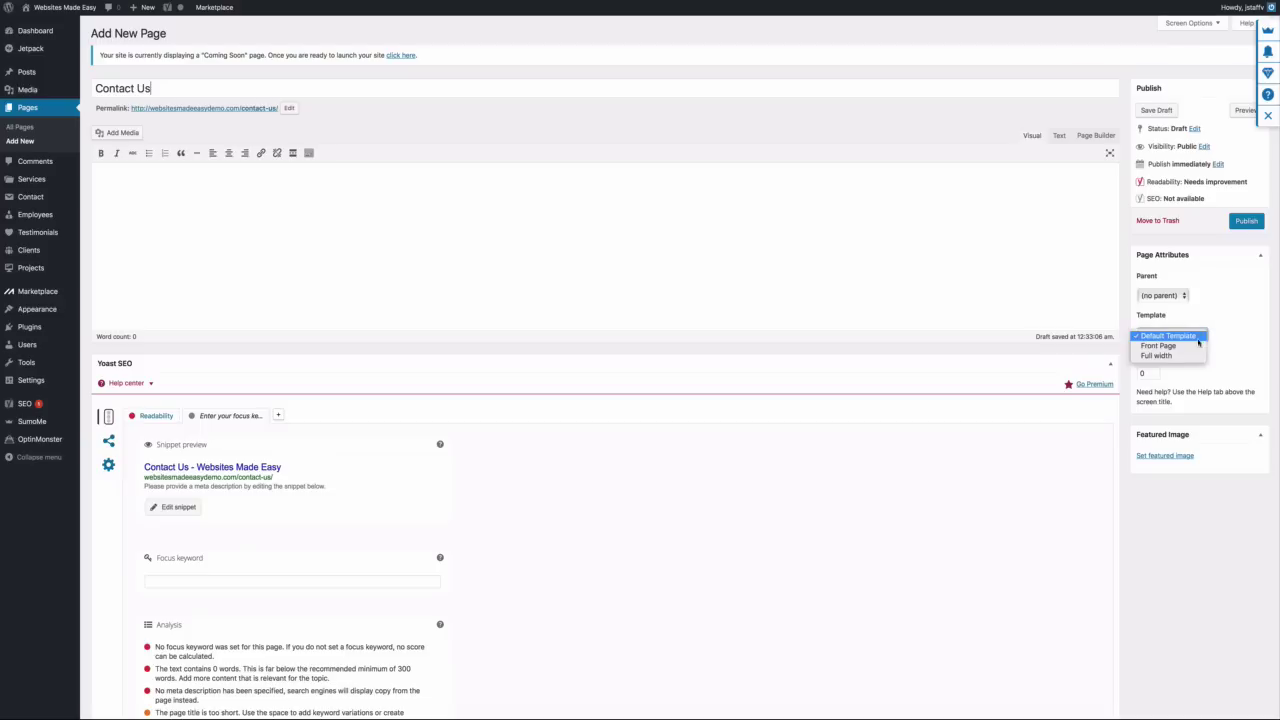
click(1195, 345)
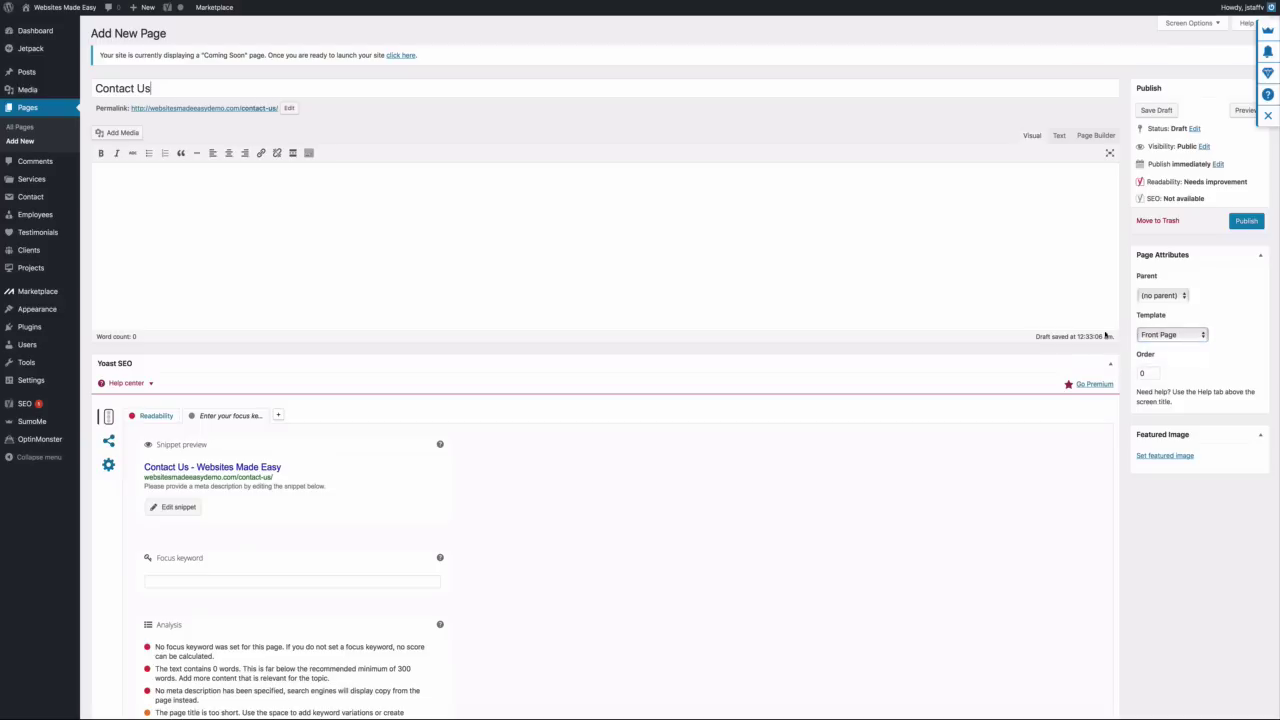
click(1051, 311)
click(1095, 135)
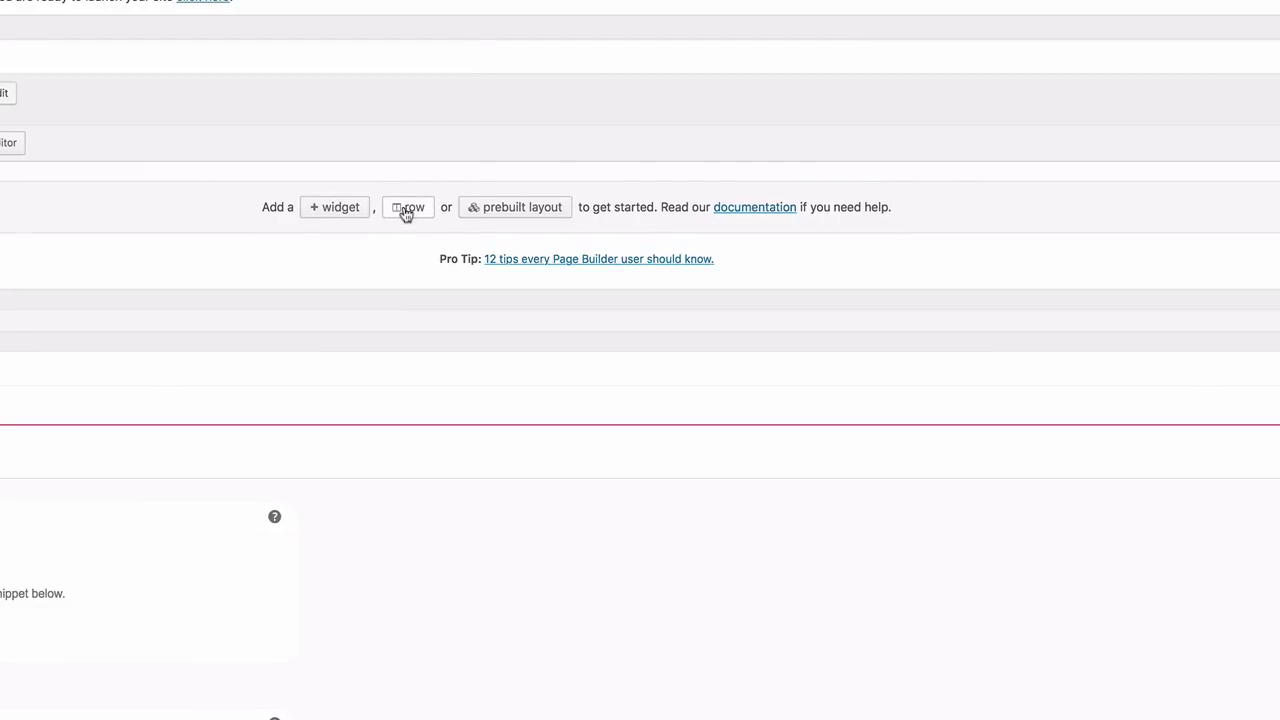
Insert a single-column row into the Contact Us page
click(406, 212)
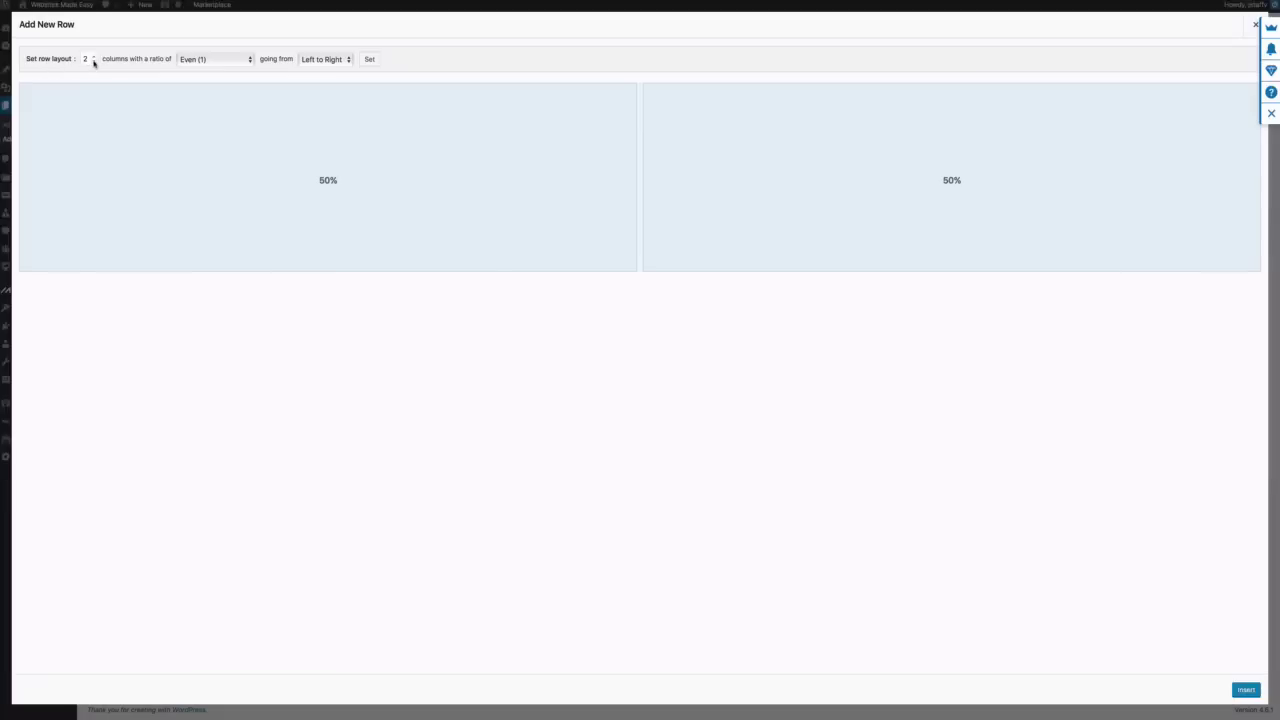
click(94, 62)
click(1246, 691)
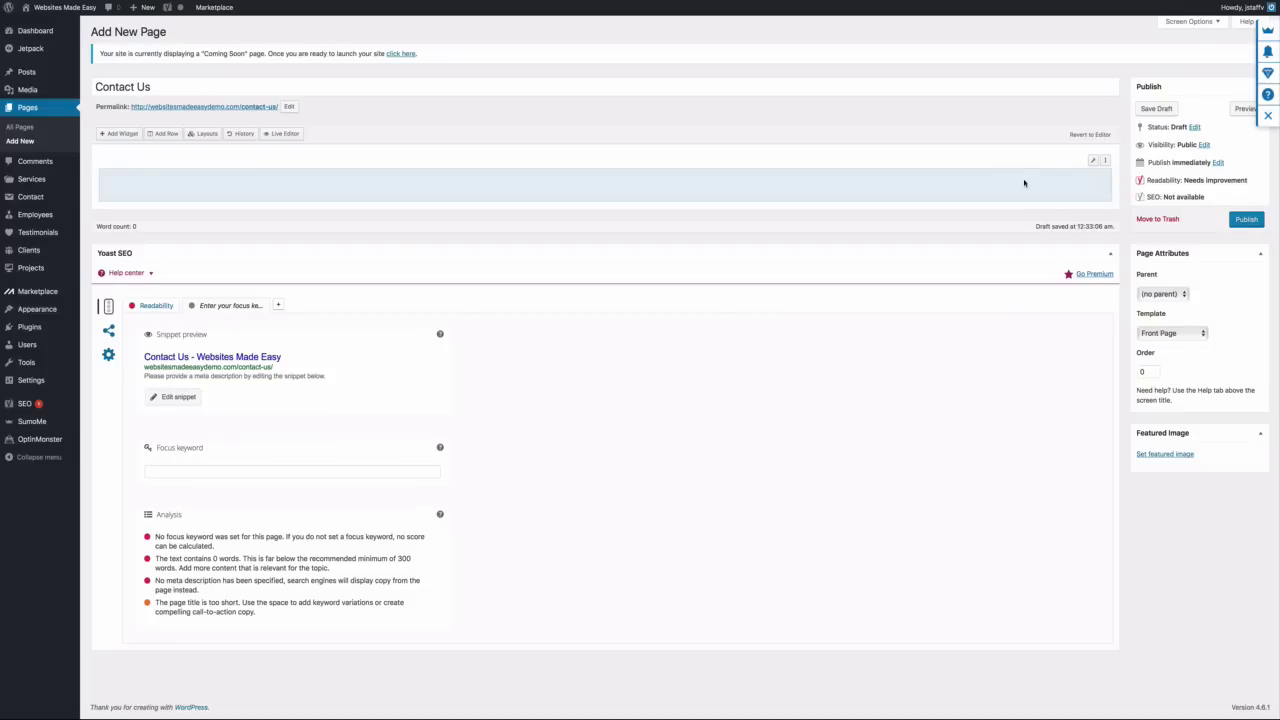
Give the row 40 px top/bottom padding and a Full Width layout
mouse_move(1093, 161)
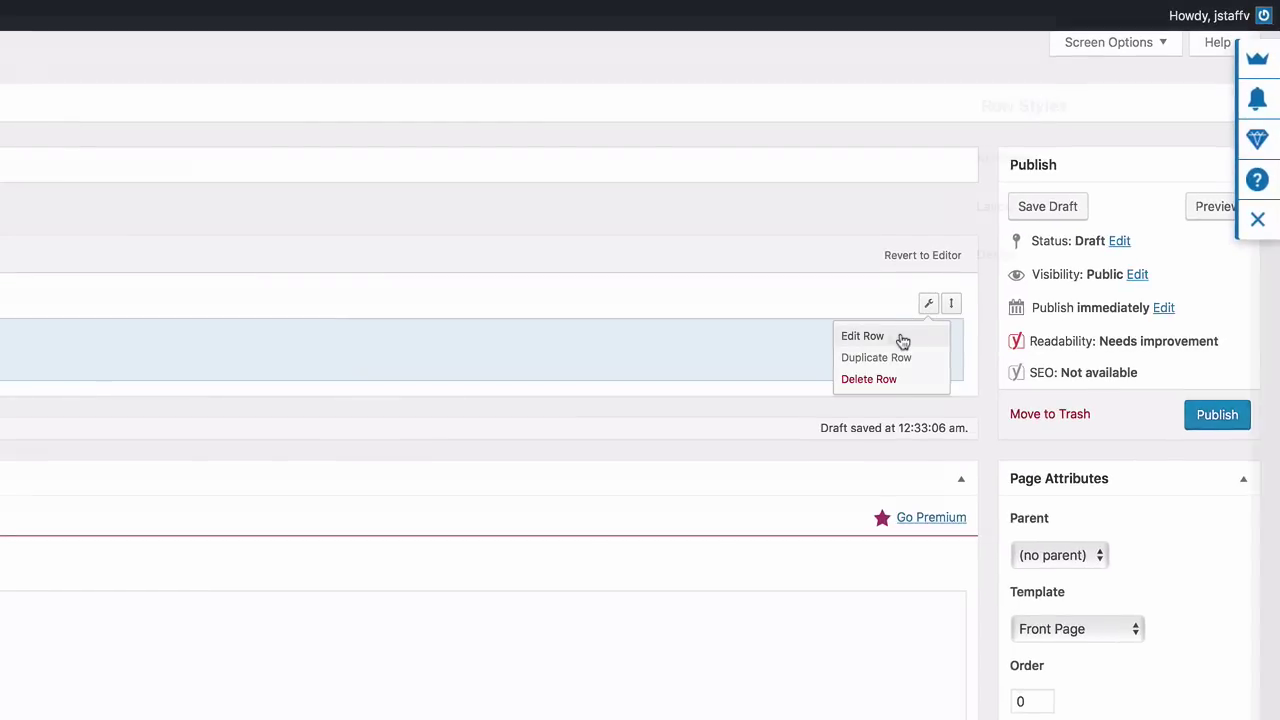
click(902, 338)
click(1002, 213)
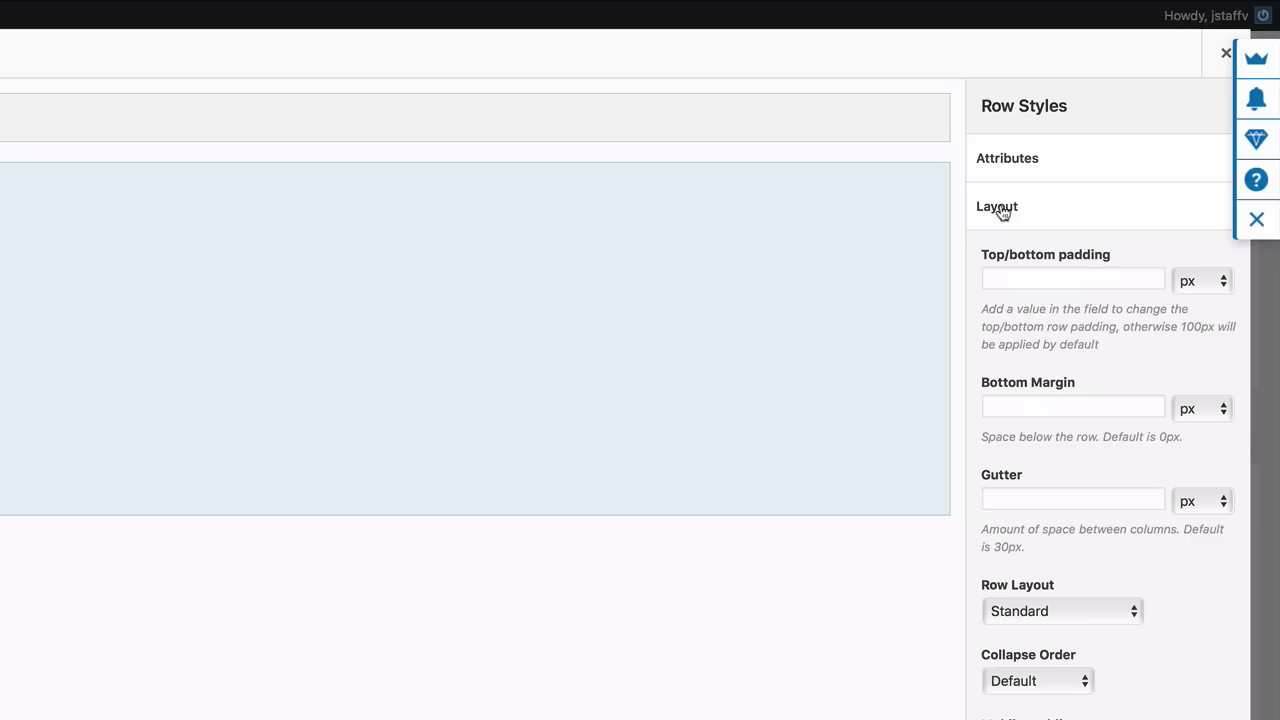
click(1010, 279)
text(40)
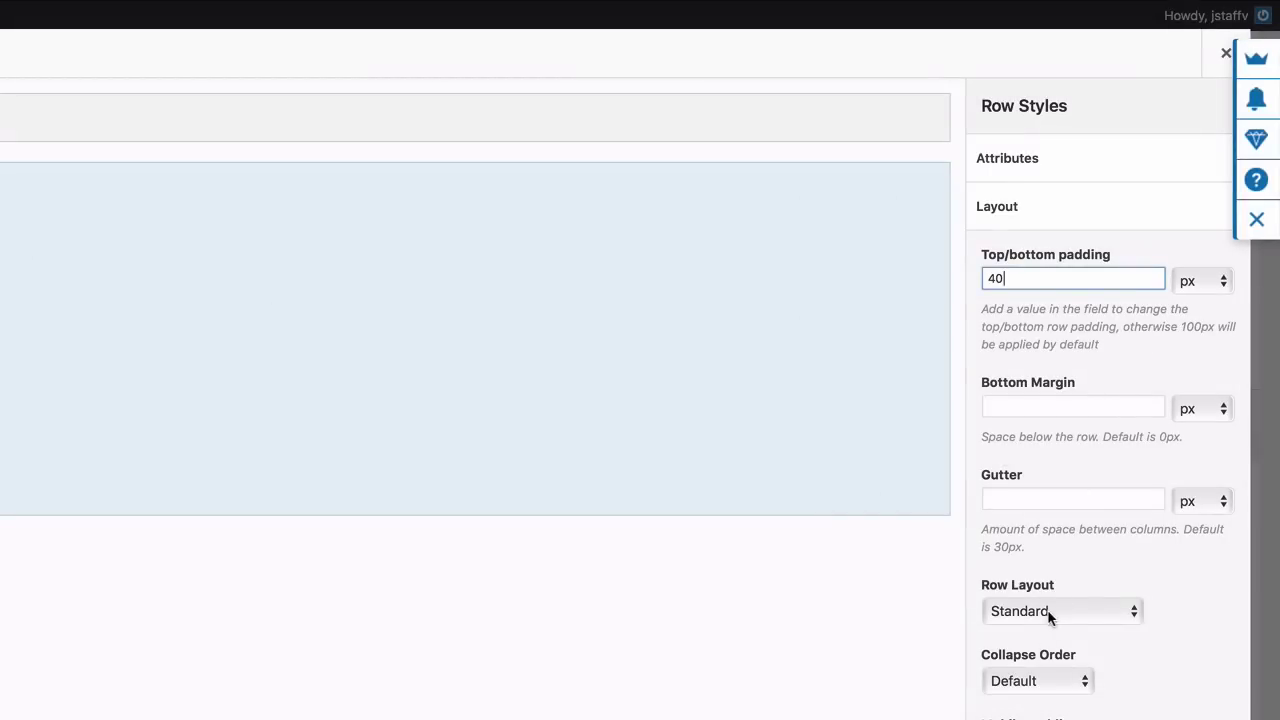
click(1131, 612)
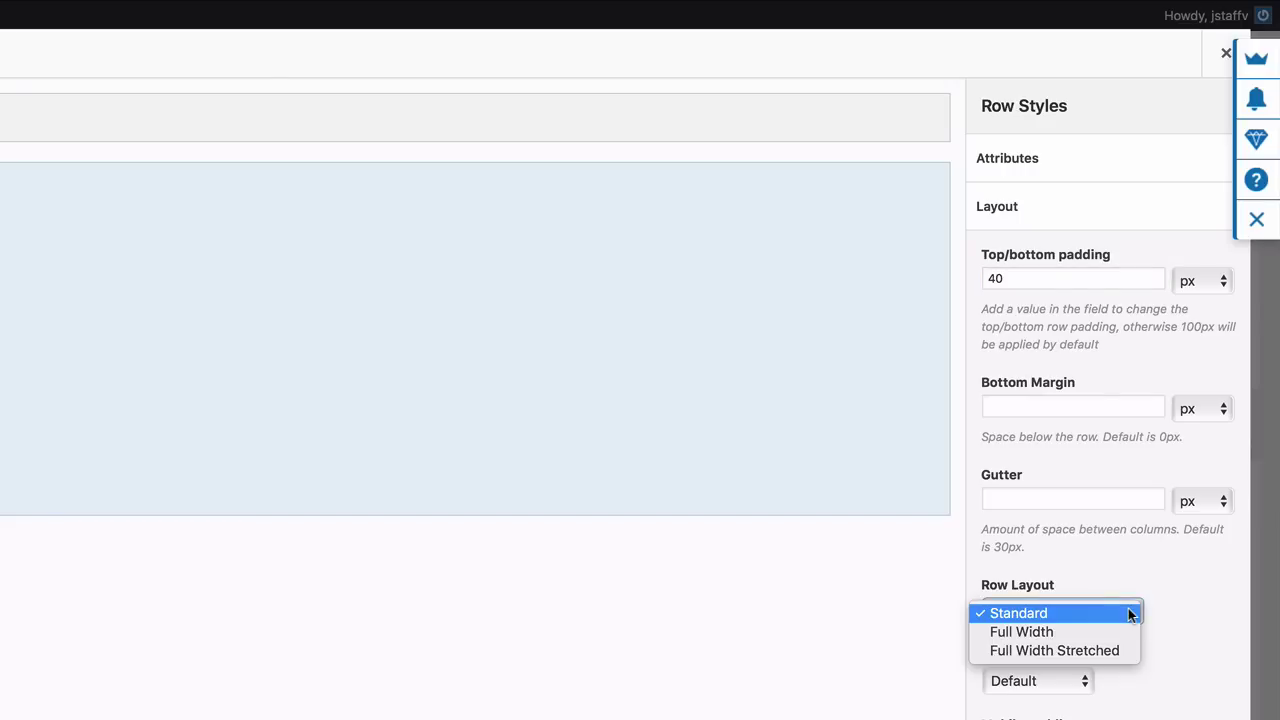
click(1119, 630)
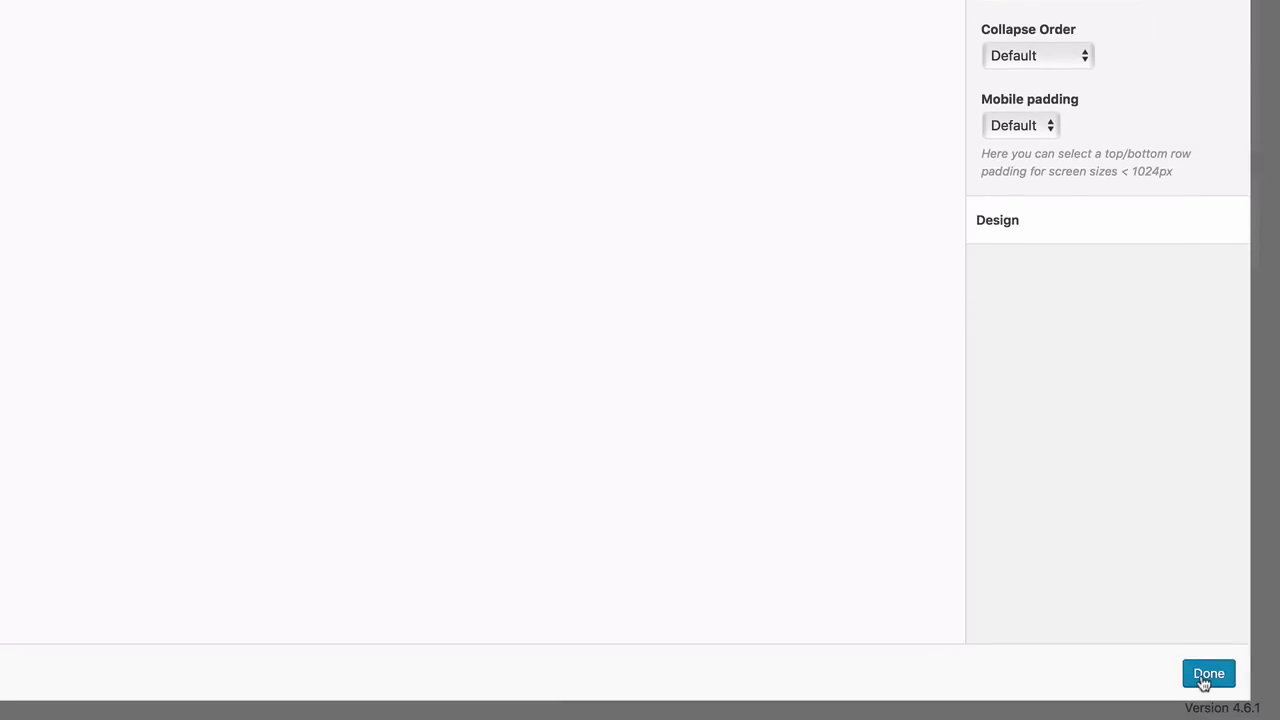
click(1207, 675)
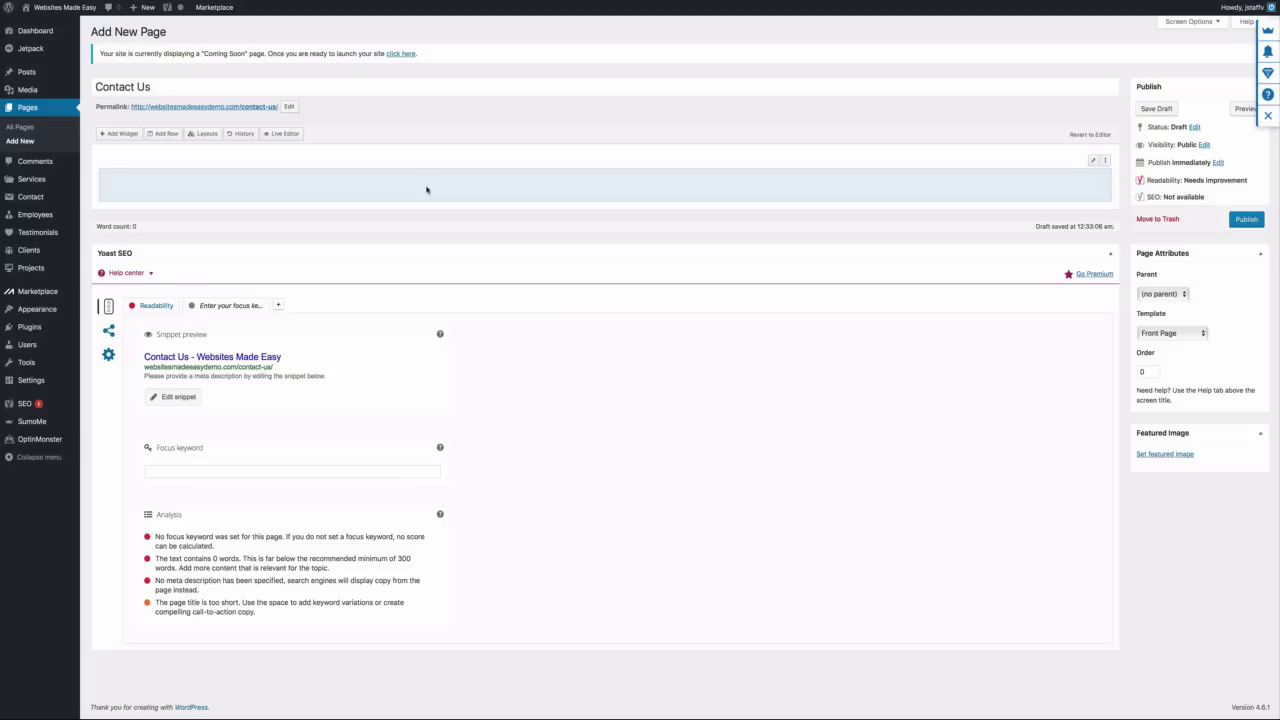
Add a Visual Editor widget to the row and set its title to 'Contact Us'
click(389, 197)
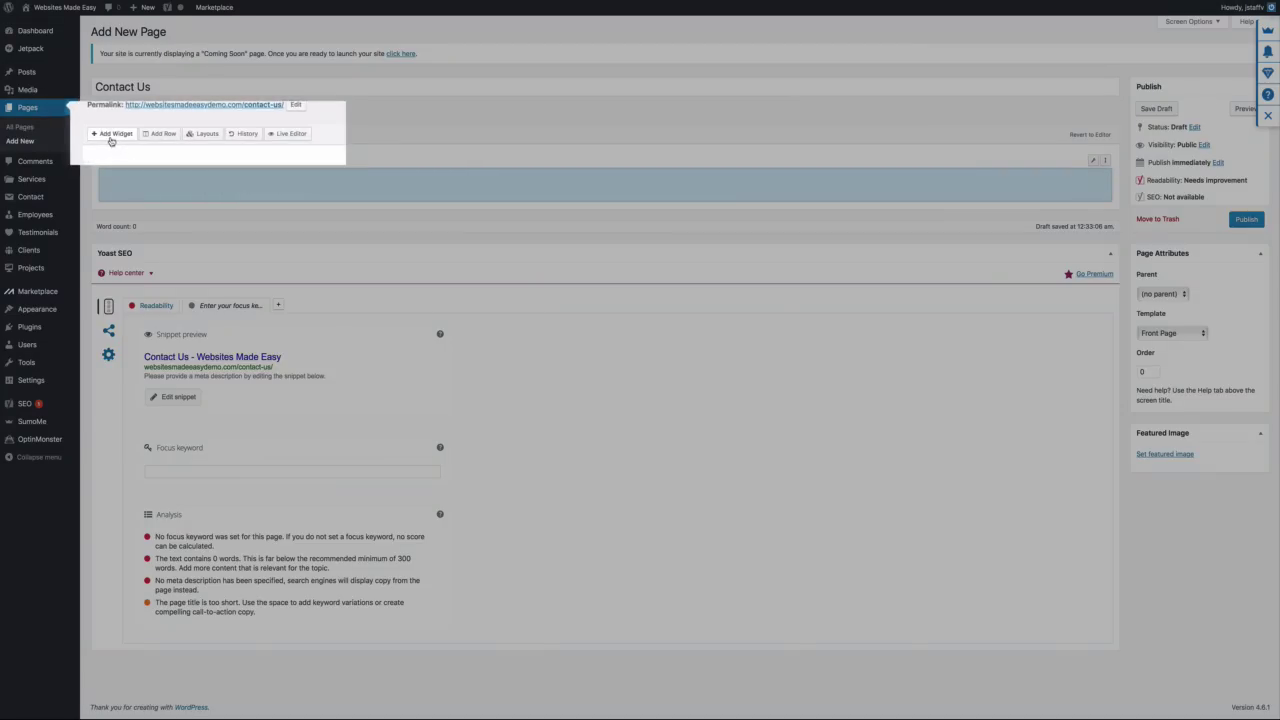
click(111, 137)
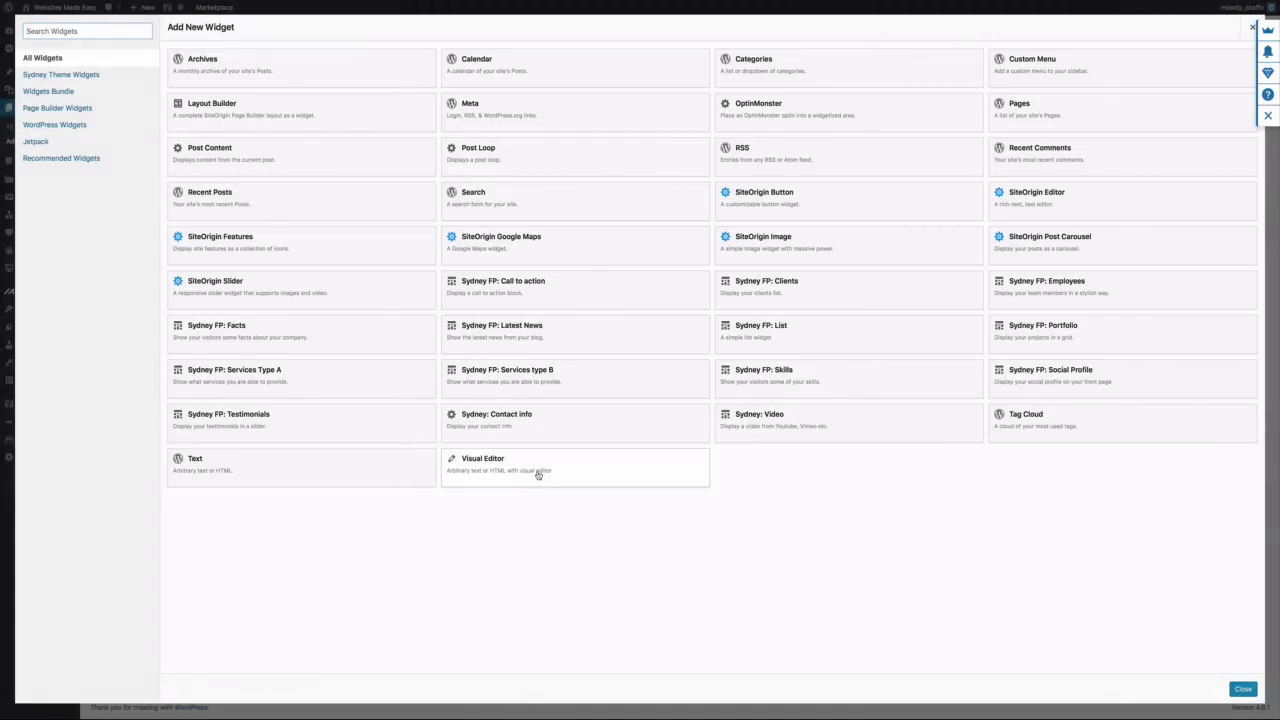
click(537, 474)
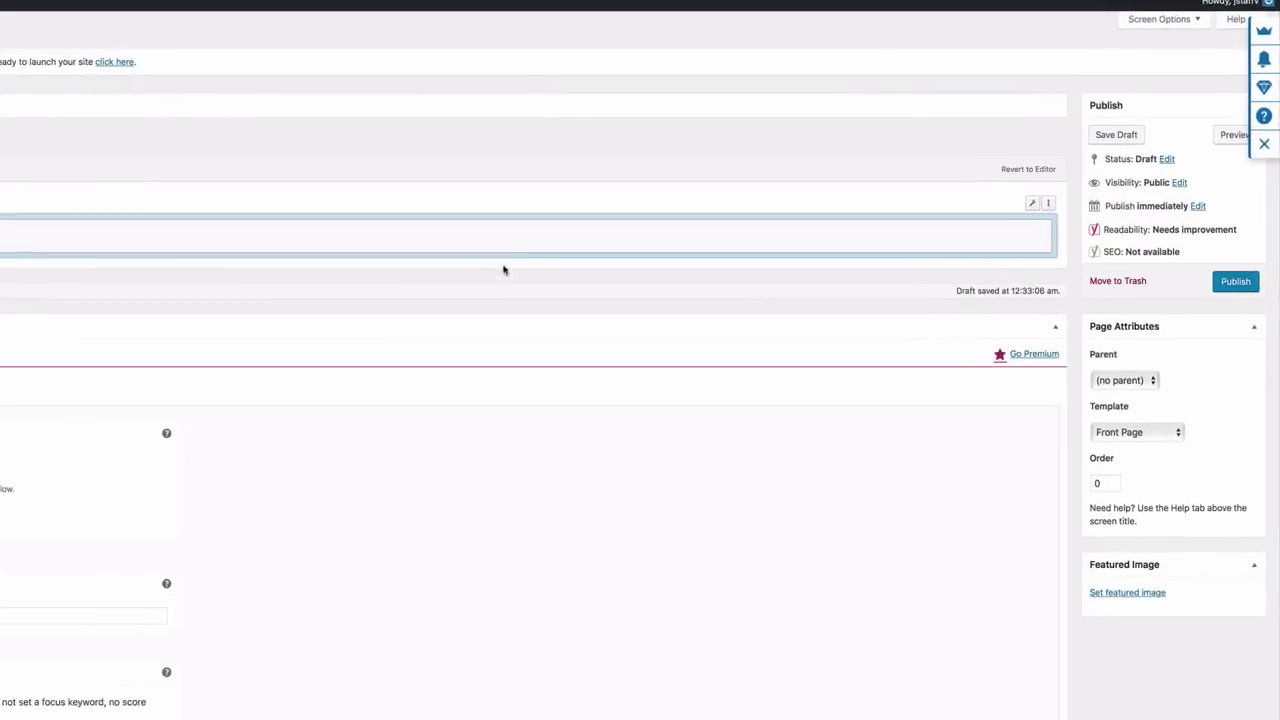
mouse_move(627, 238)
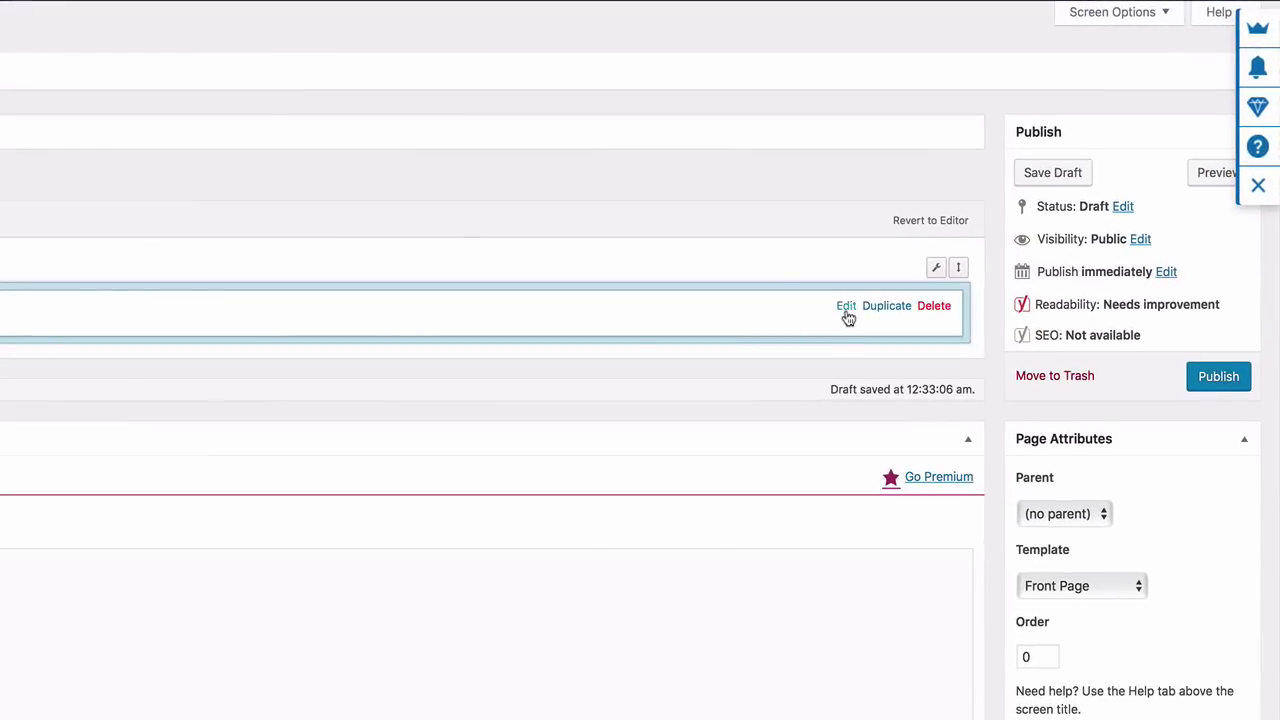
click(846, 307)
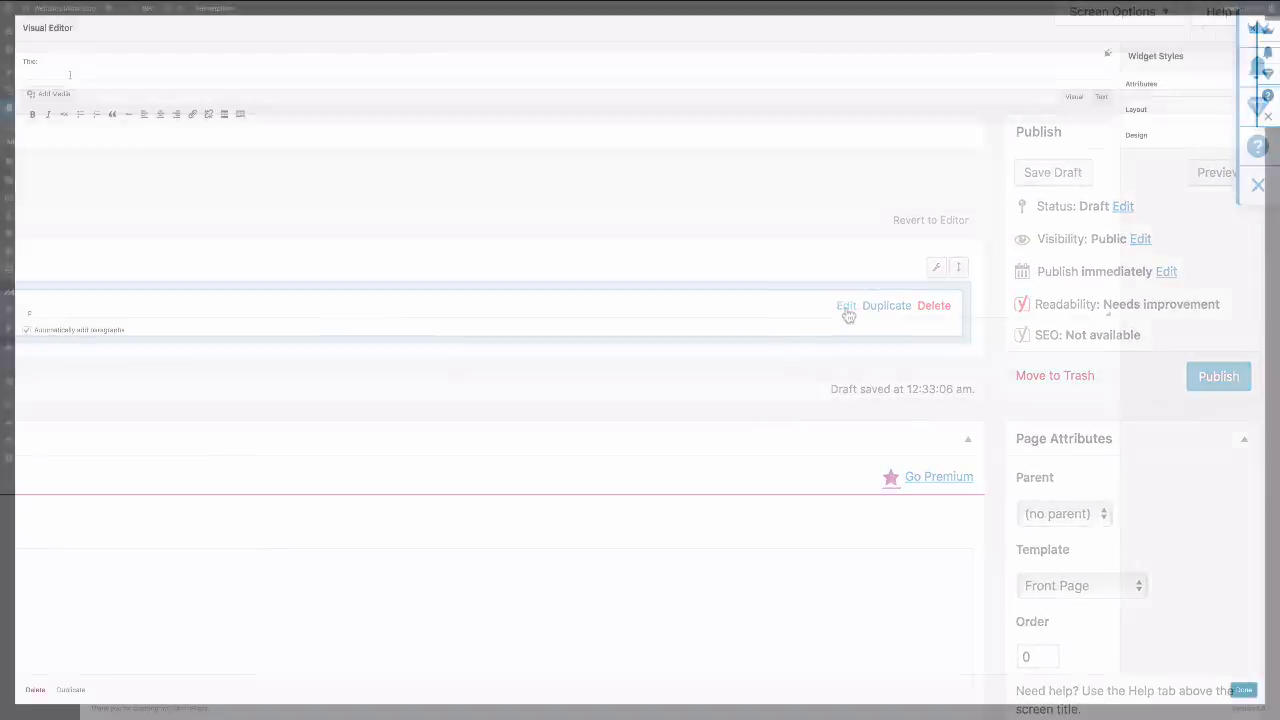
click(80, 74)
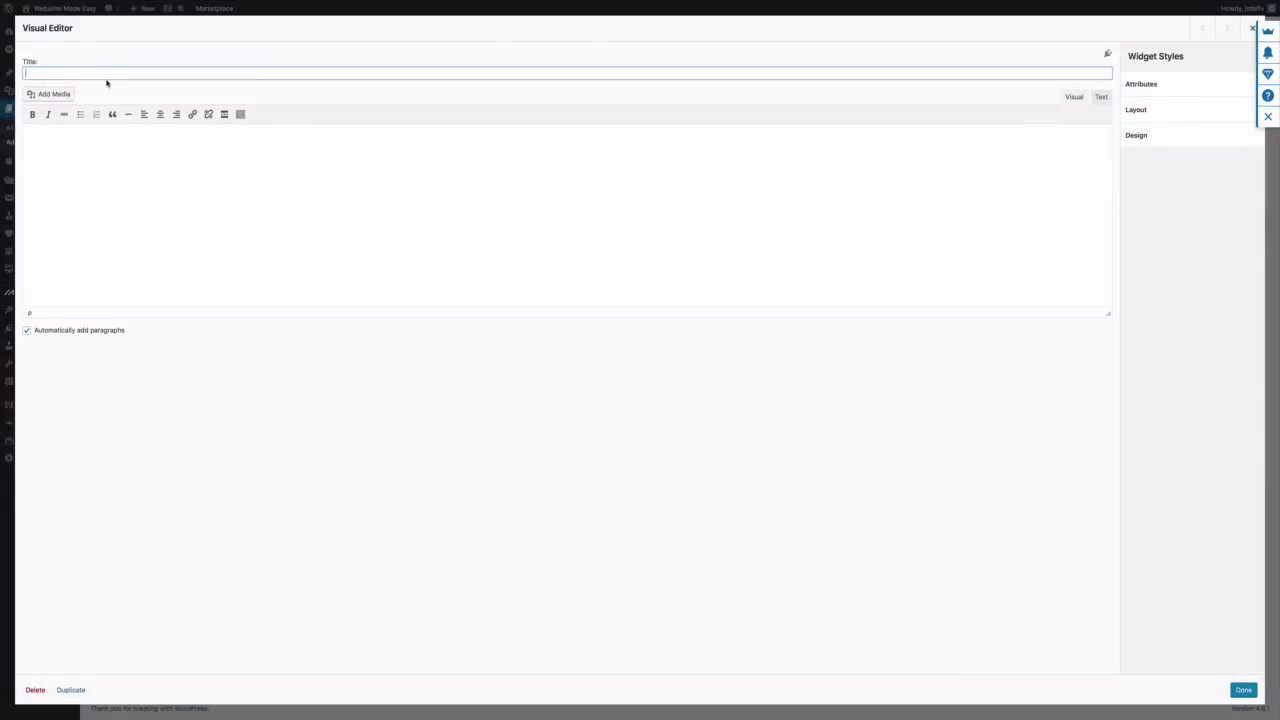
text(Contact Us)
click(1241, 690)
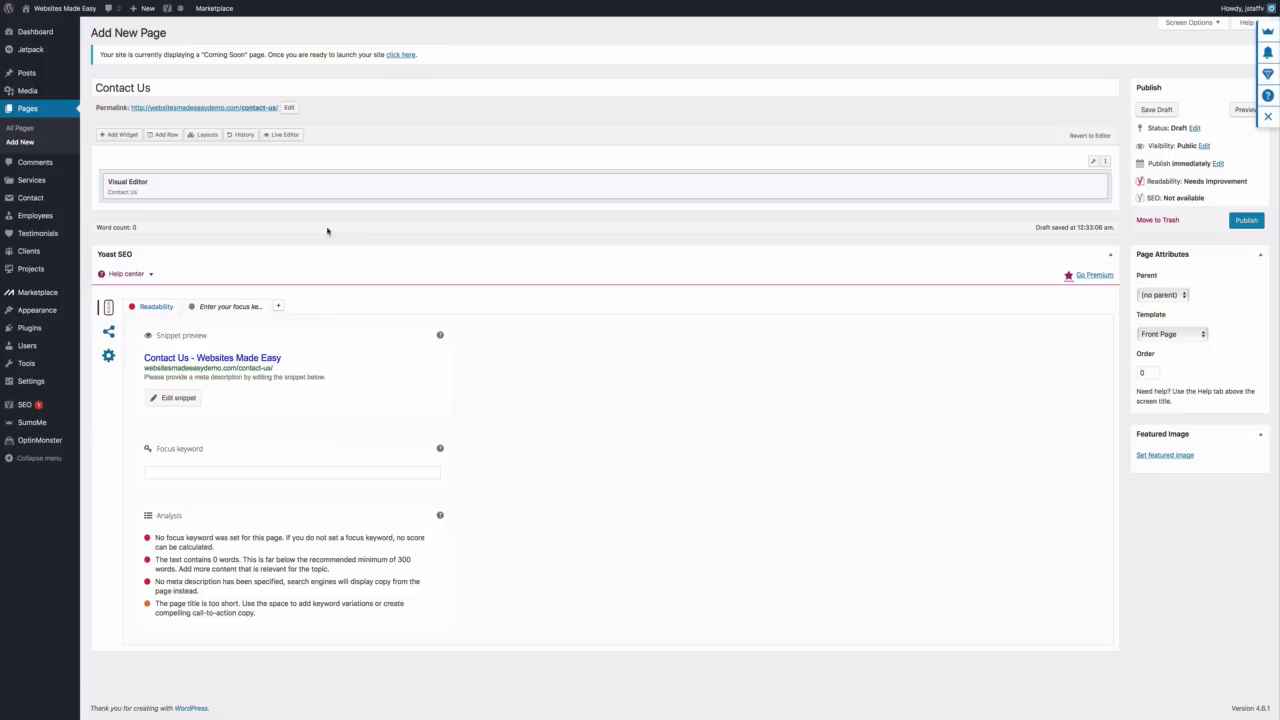
Insert a two-column row below the title row with columns sized 70% and 30%
click(166, 135)
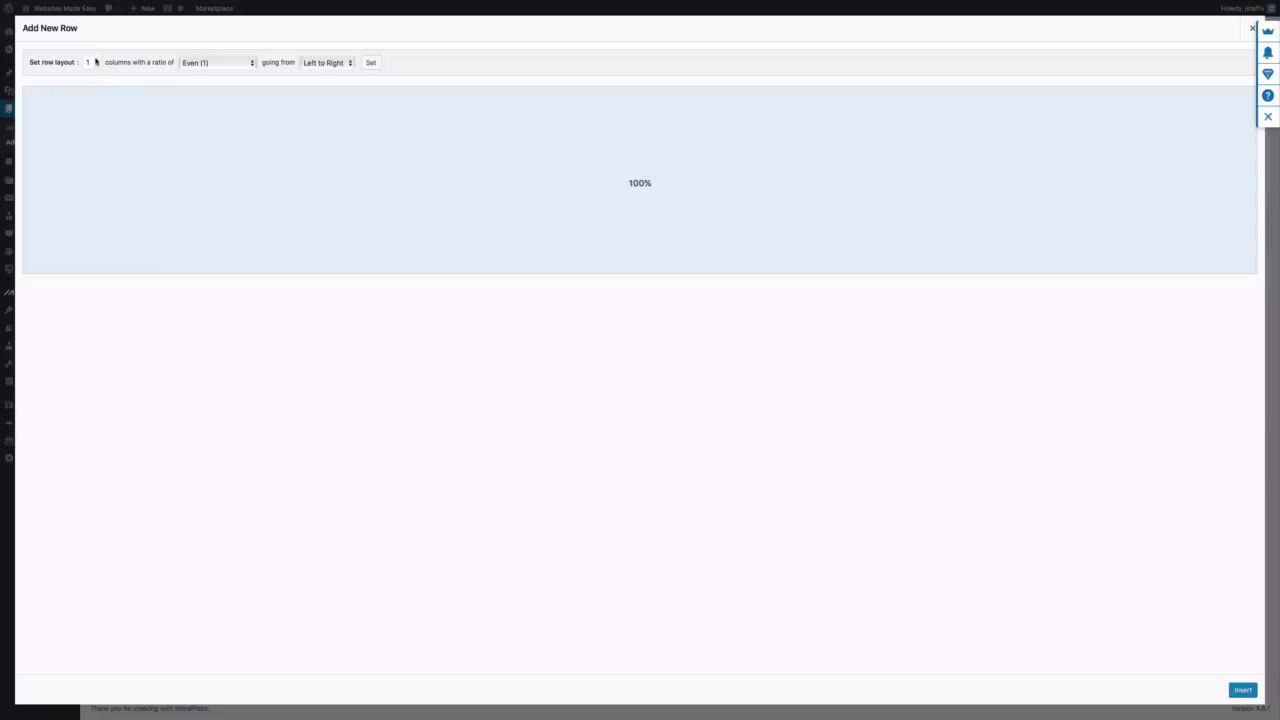
click(96, 60)
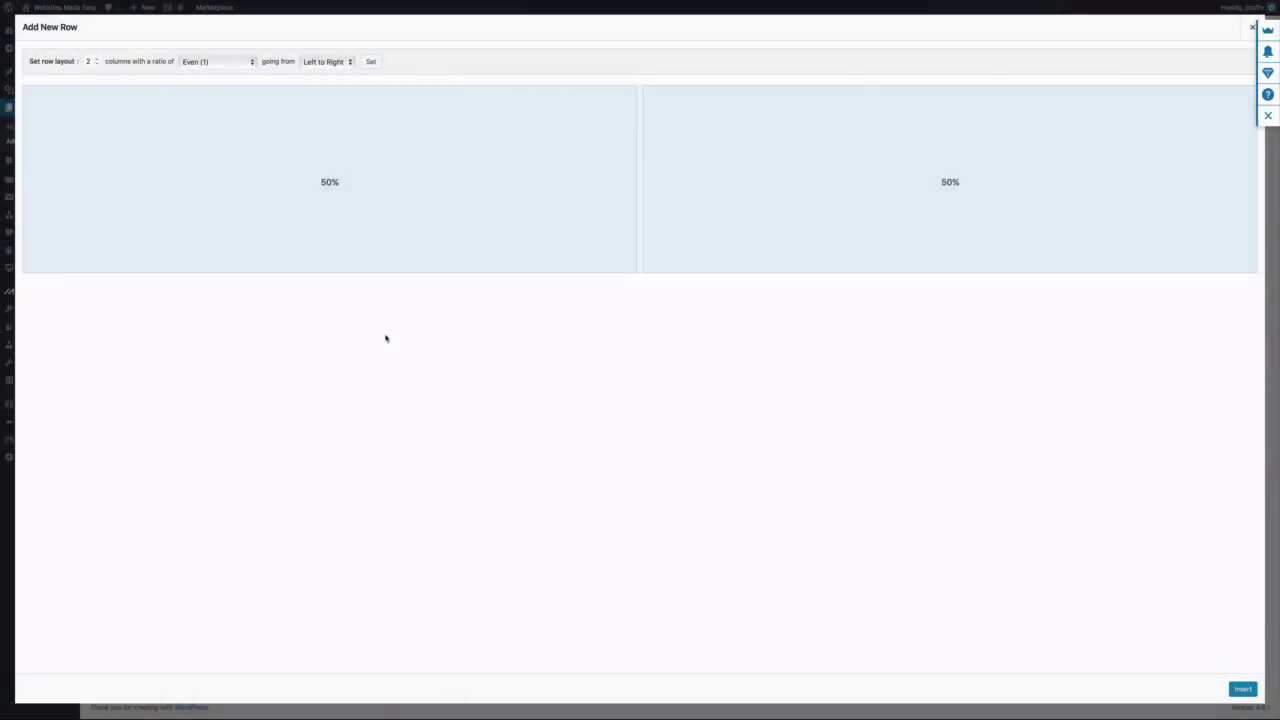
click(331, 189)
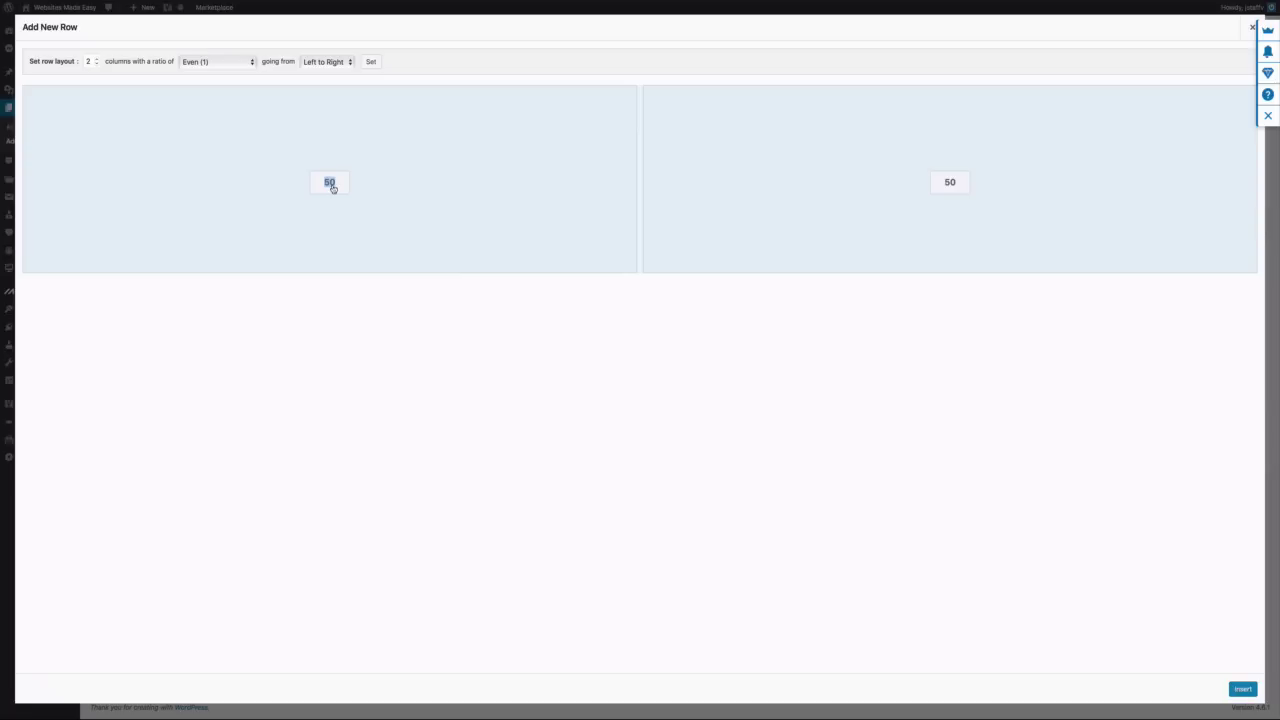
text(70)
key(Return)
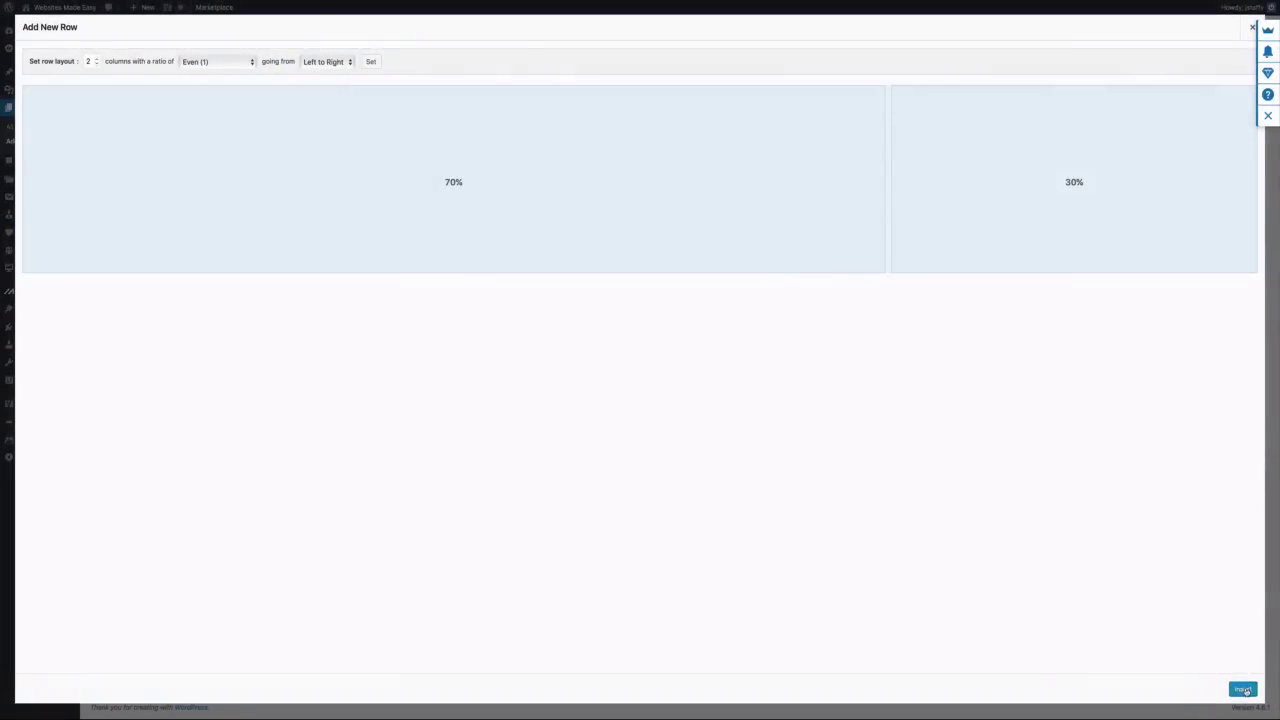
click(1243, 690)
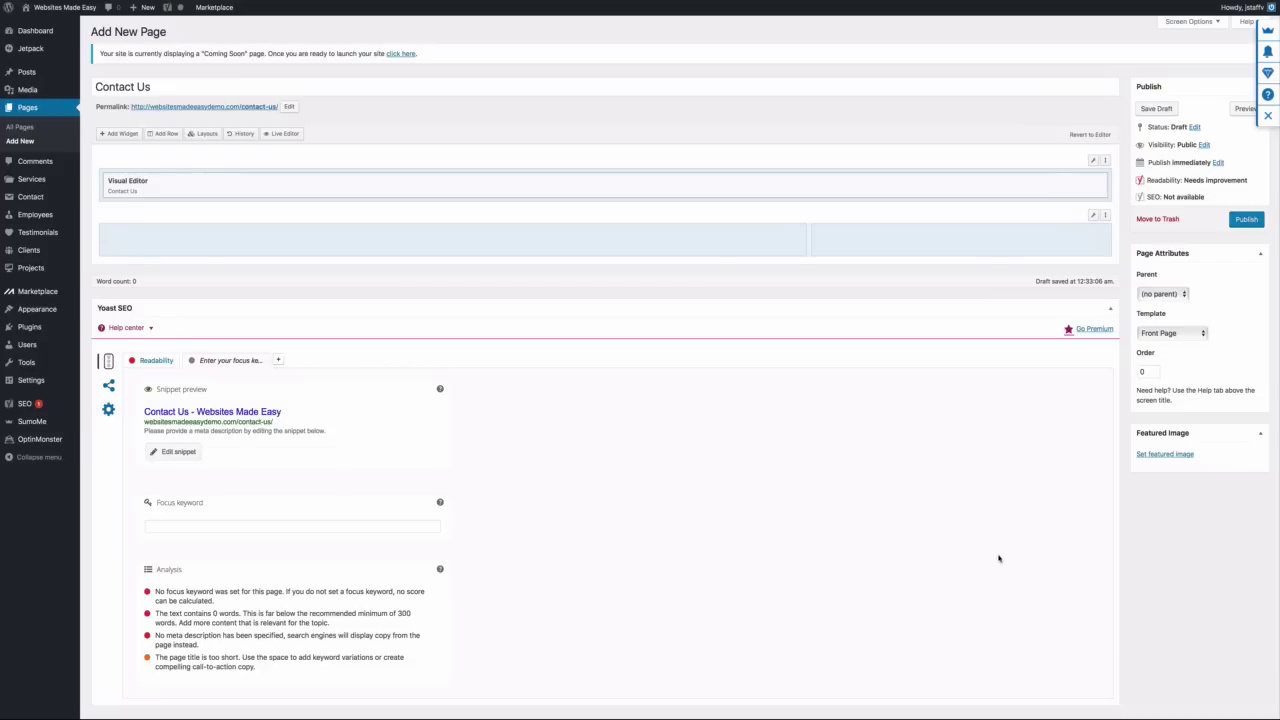
Give the 70/30 row 20 px top/bottom padding and a Full Width row layout
mouse_move(1093, 222)
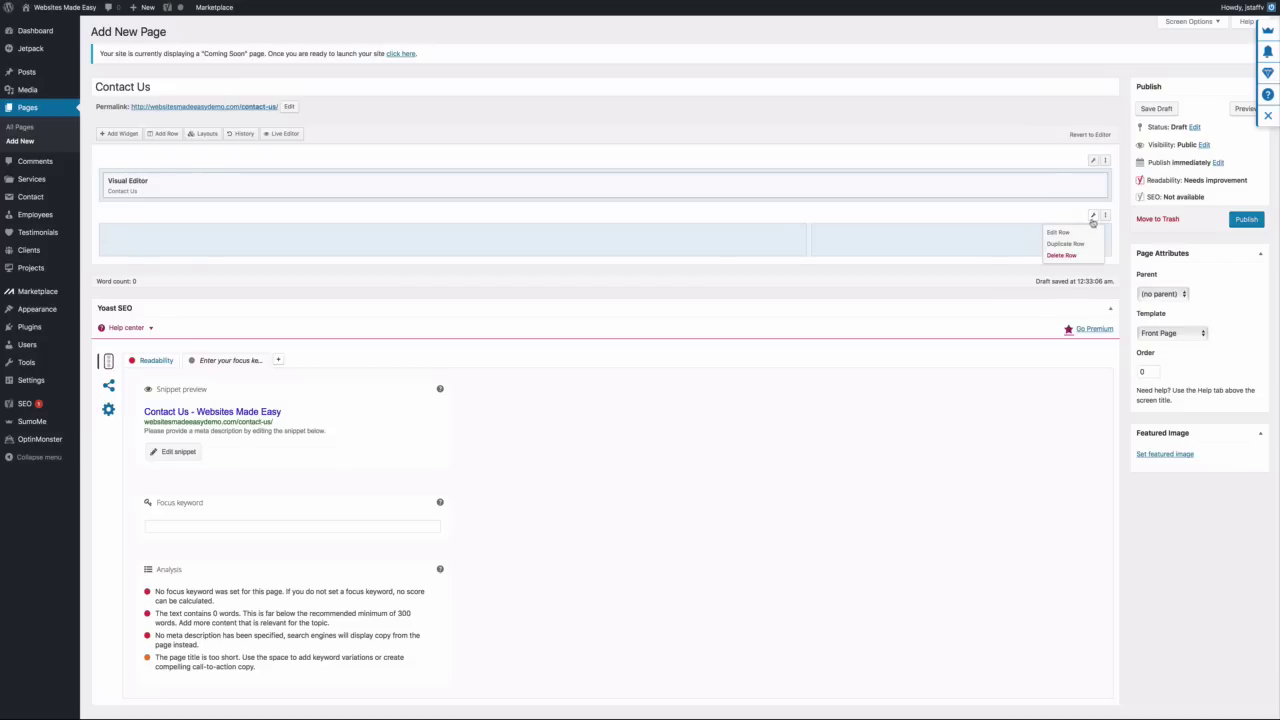
click(1062, 233)
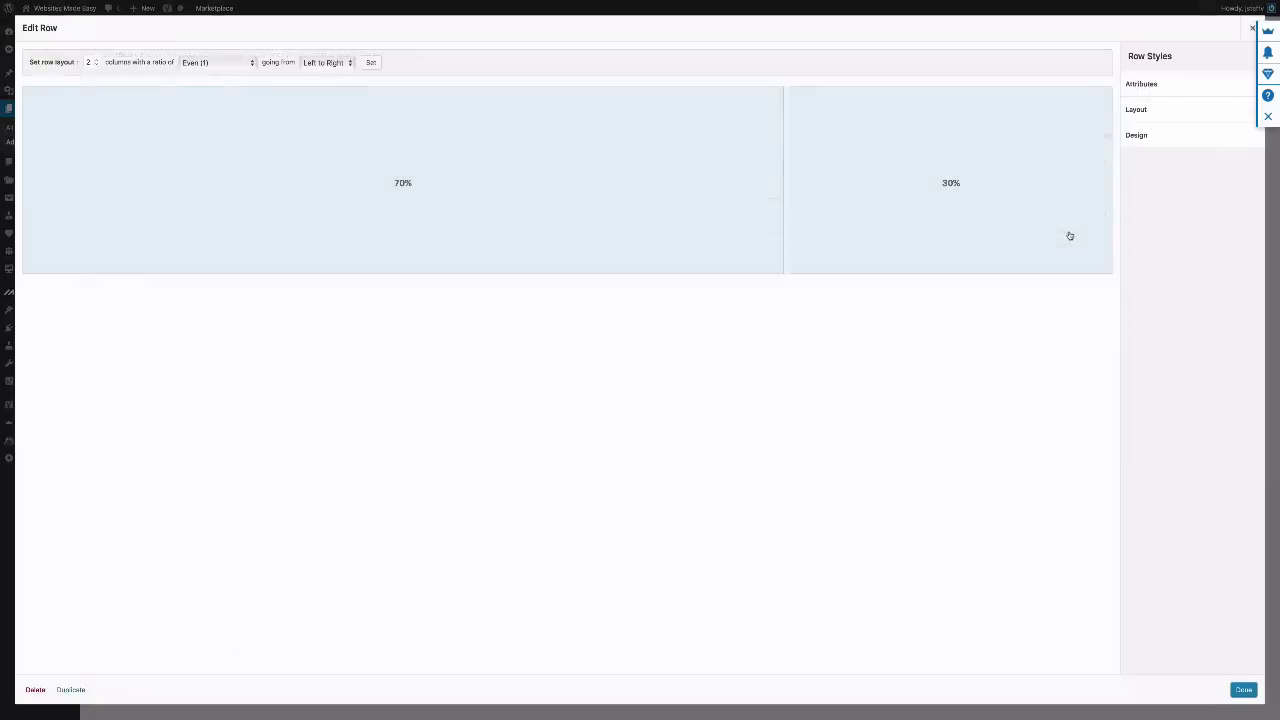
click(1143, 112)
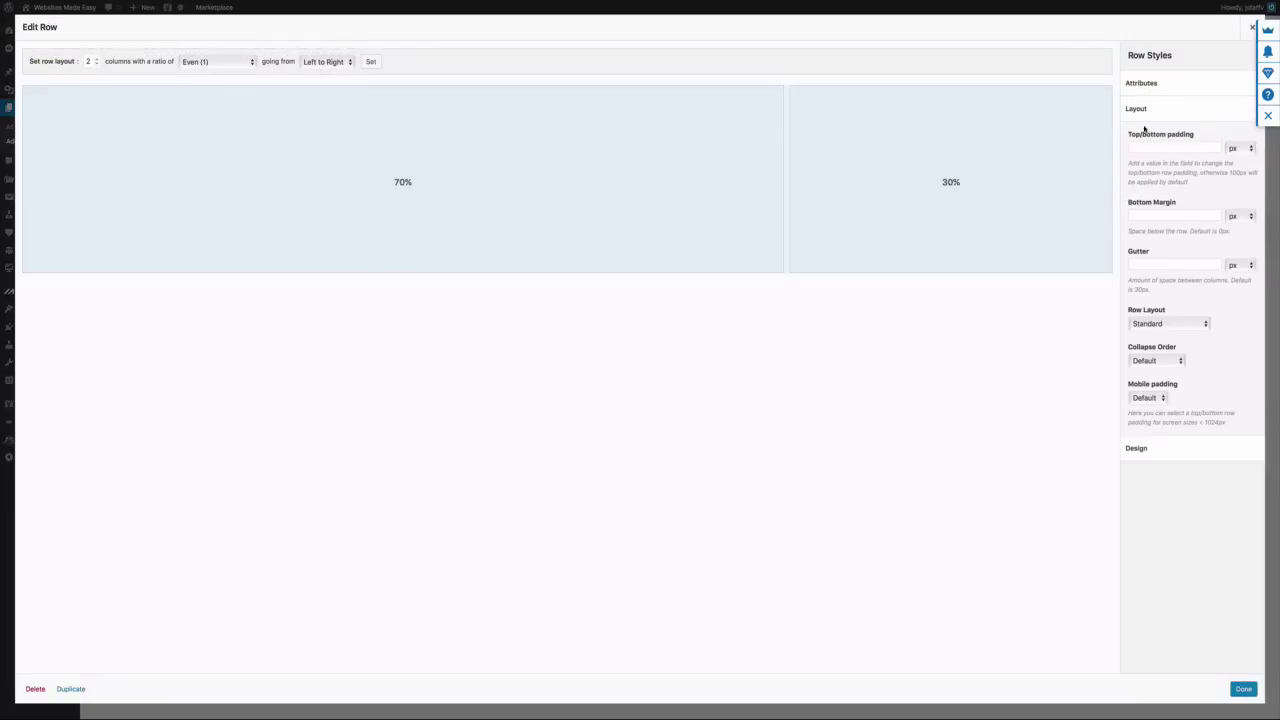
click(1142, 147)
click(1203, 325)
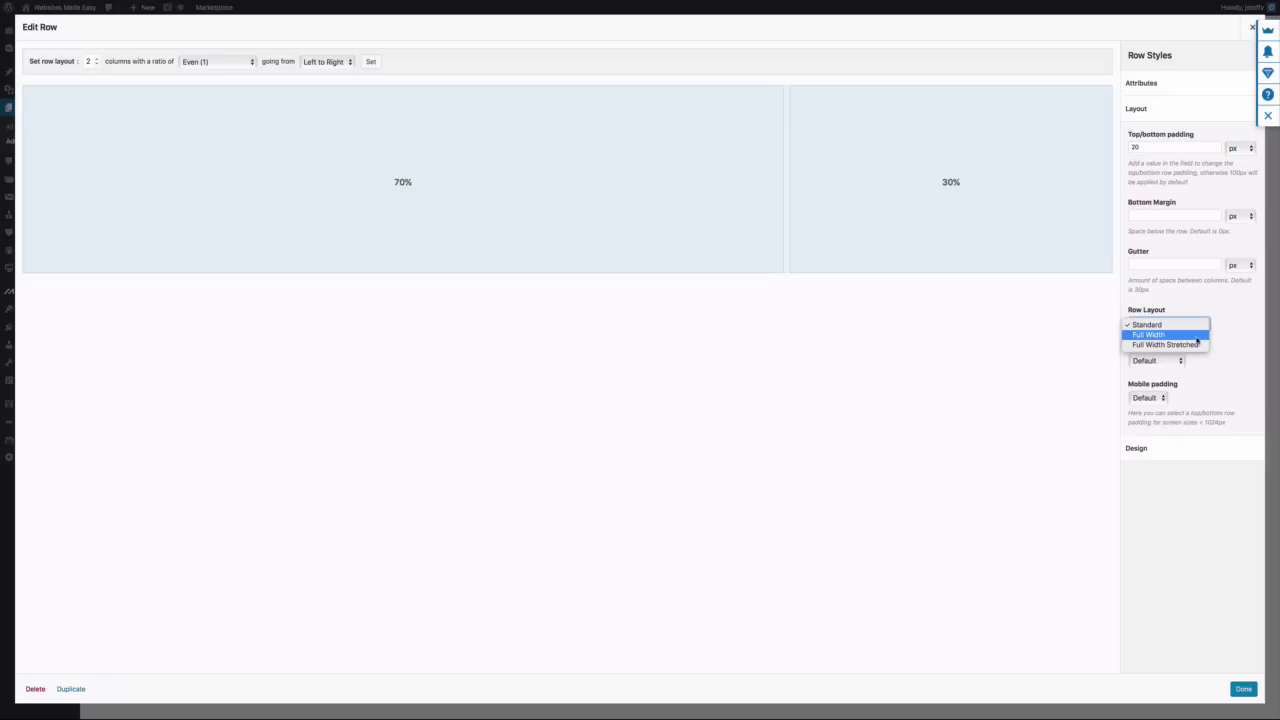
click(1196, 336)
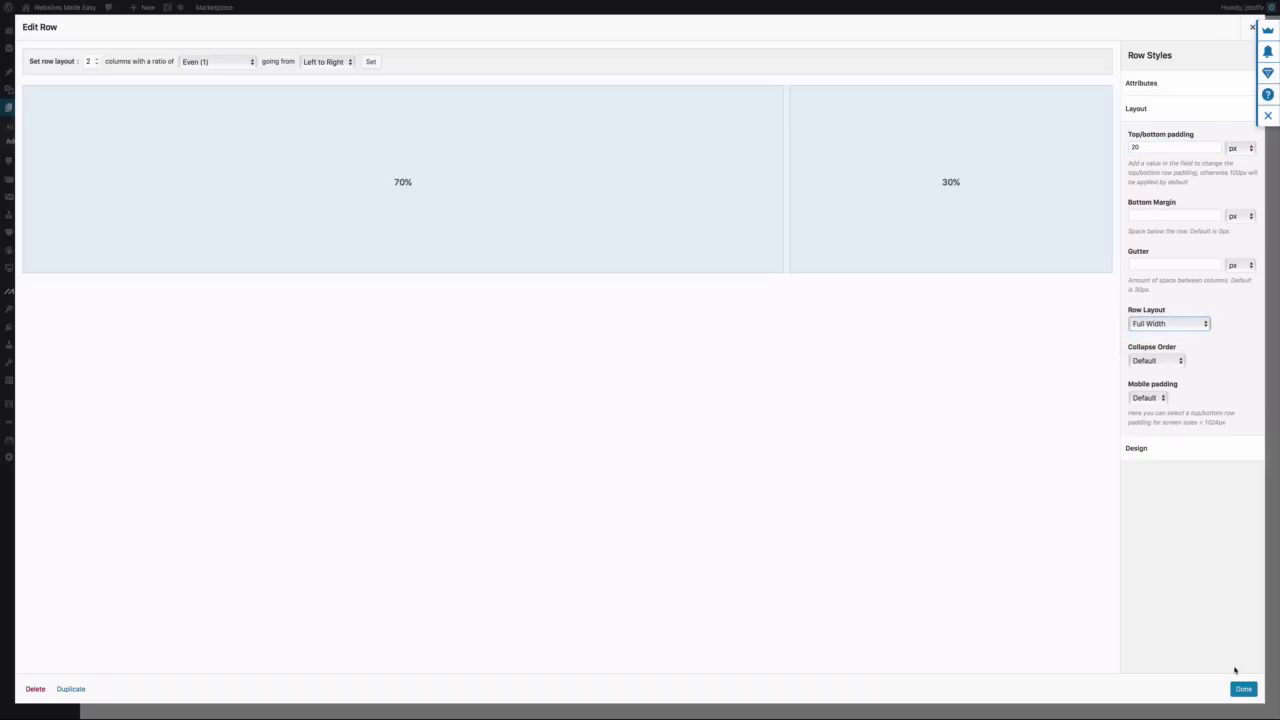
click(1244, 690)
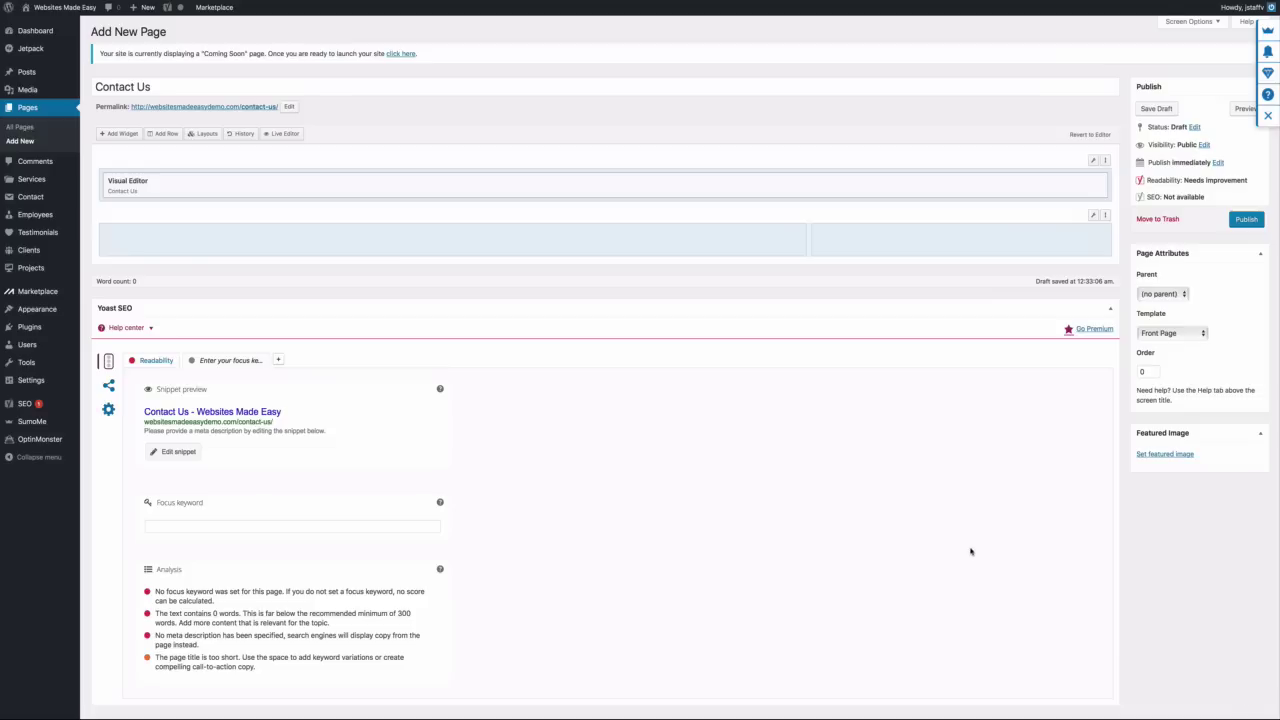
Add a Visual Editor widget to the row's left column and open it for editing
click(483, 244)
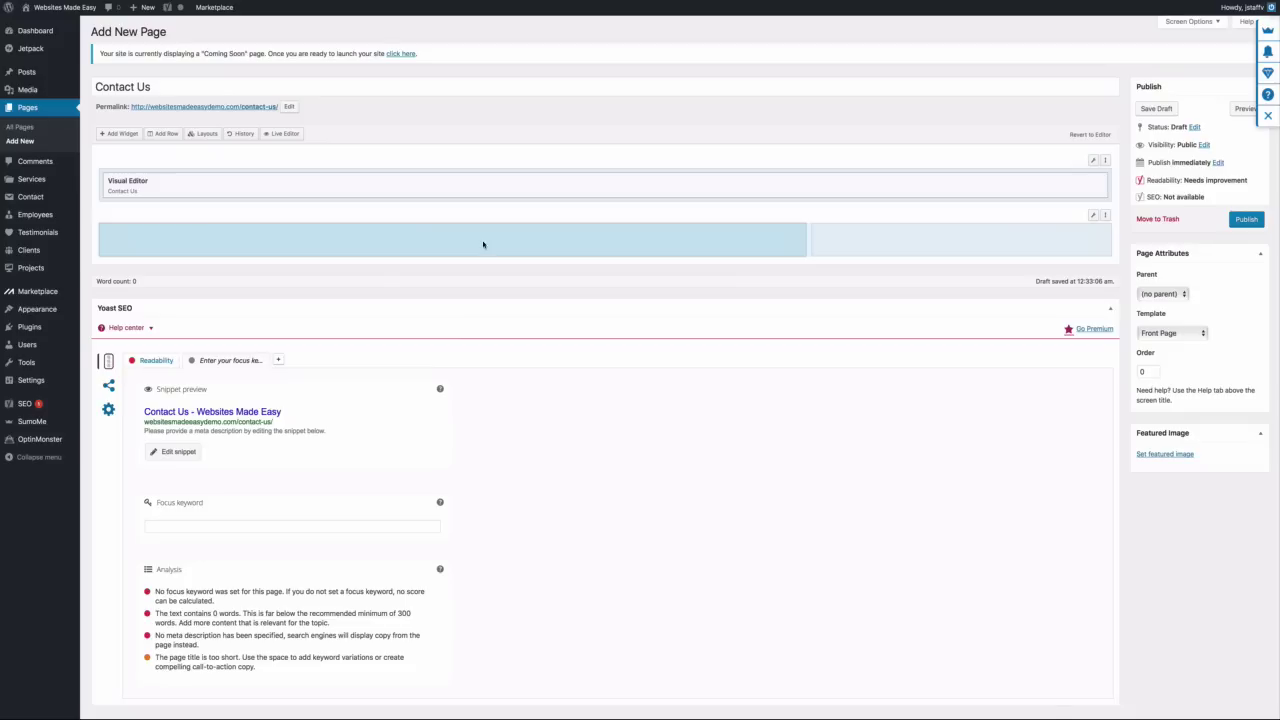
click(122, 134)
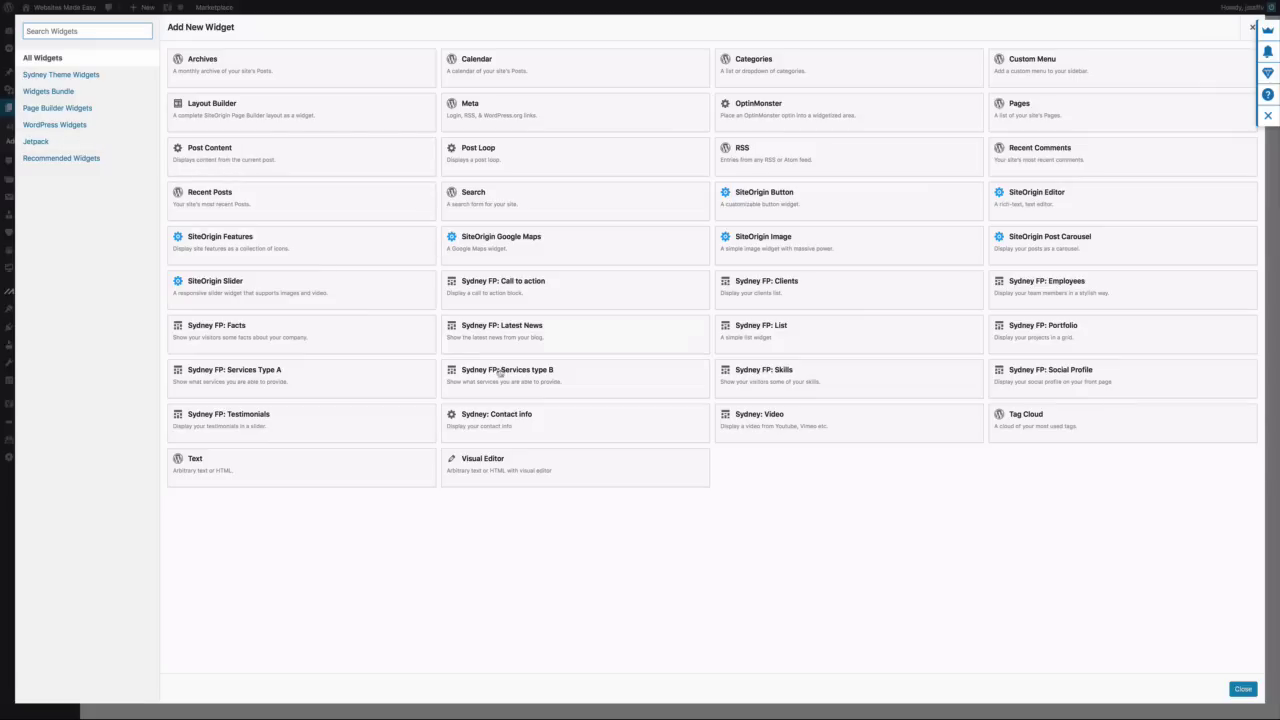
click(515, 460)
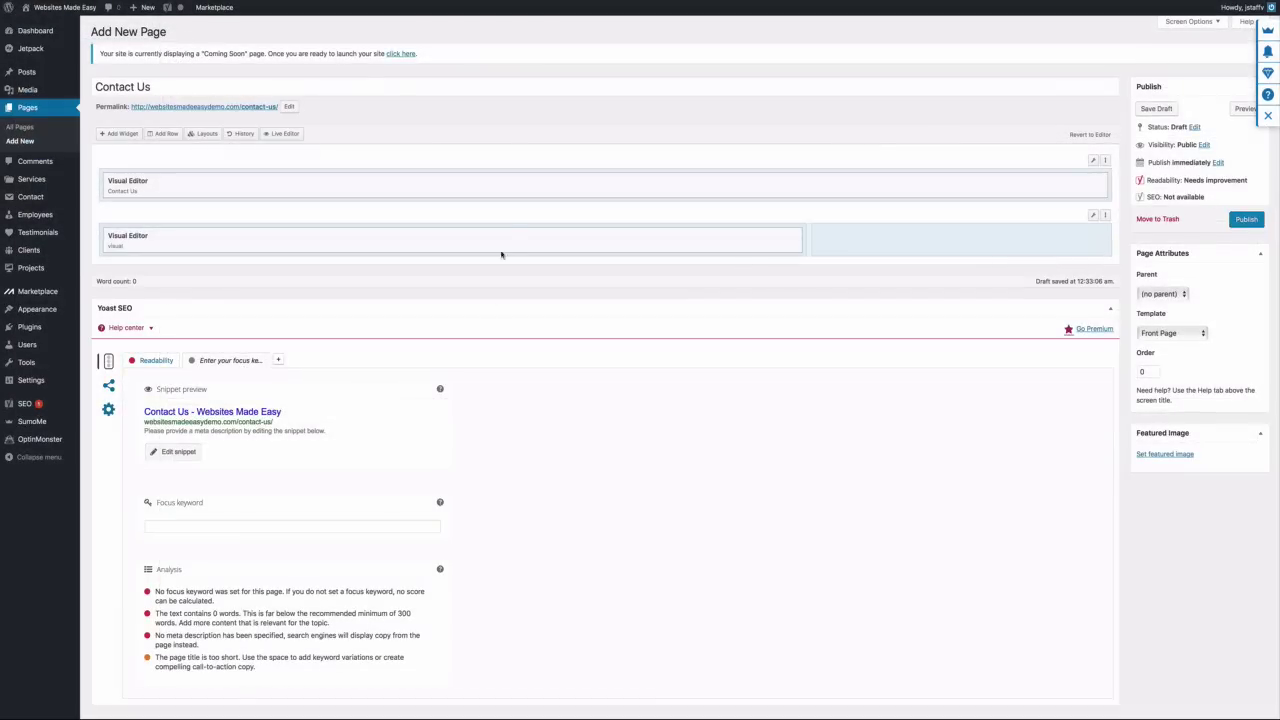
click(733, 240)
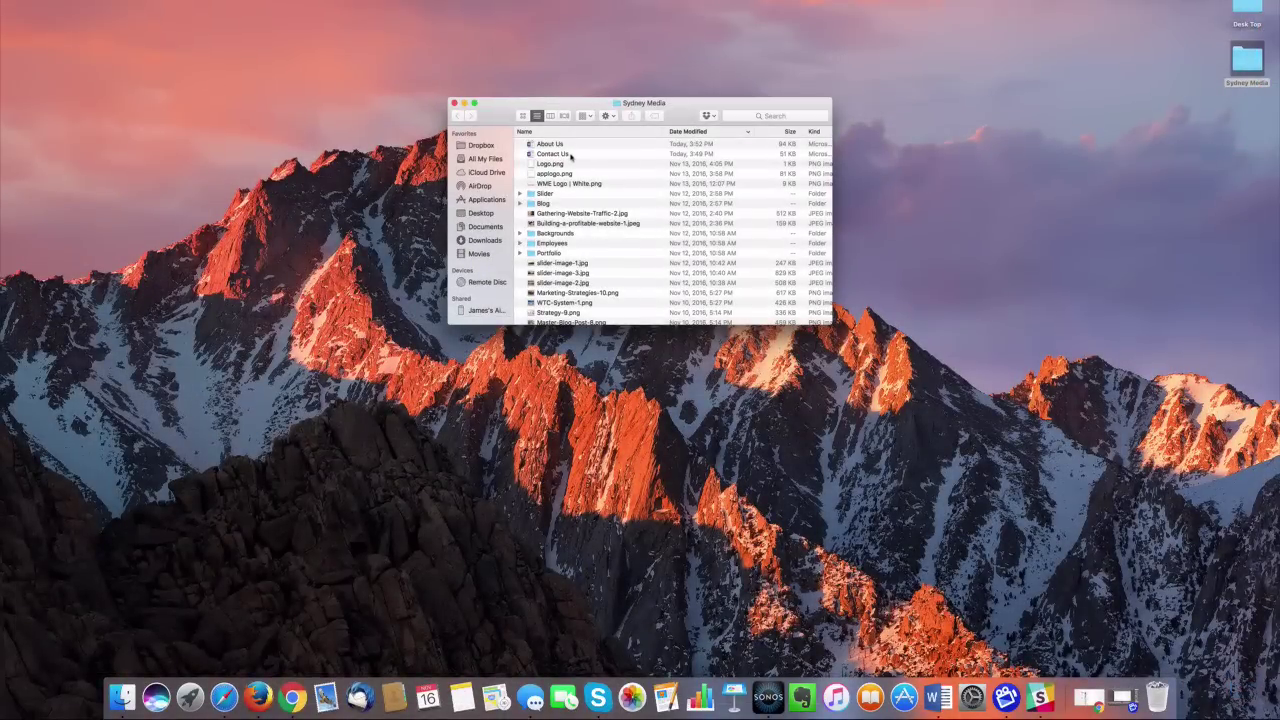
Copy all the text from the Contact Us Word document
double_click(571, 155)
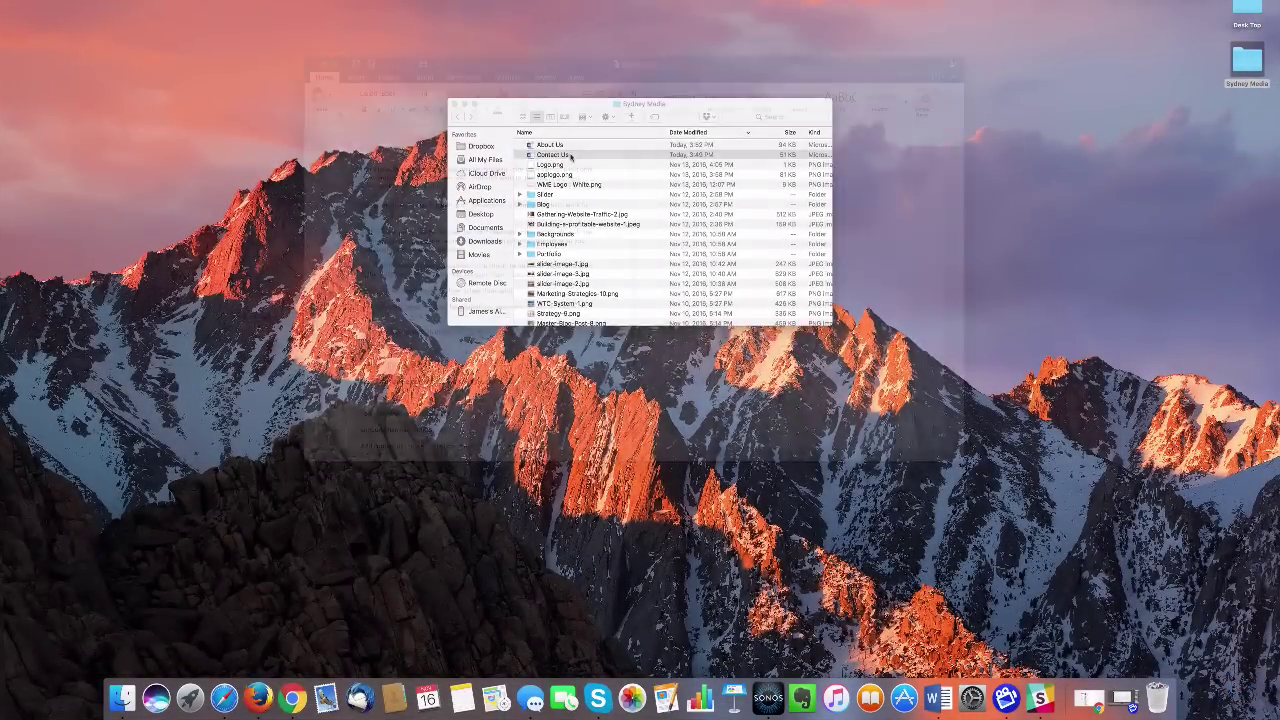
drag(364, 168, 531, 390)
key(ctrl+Right)
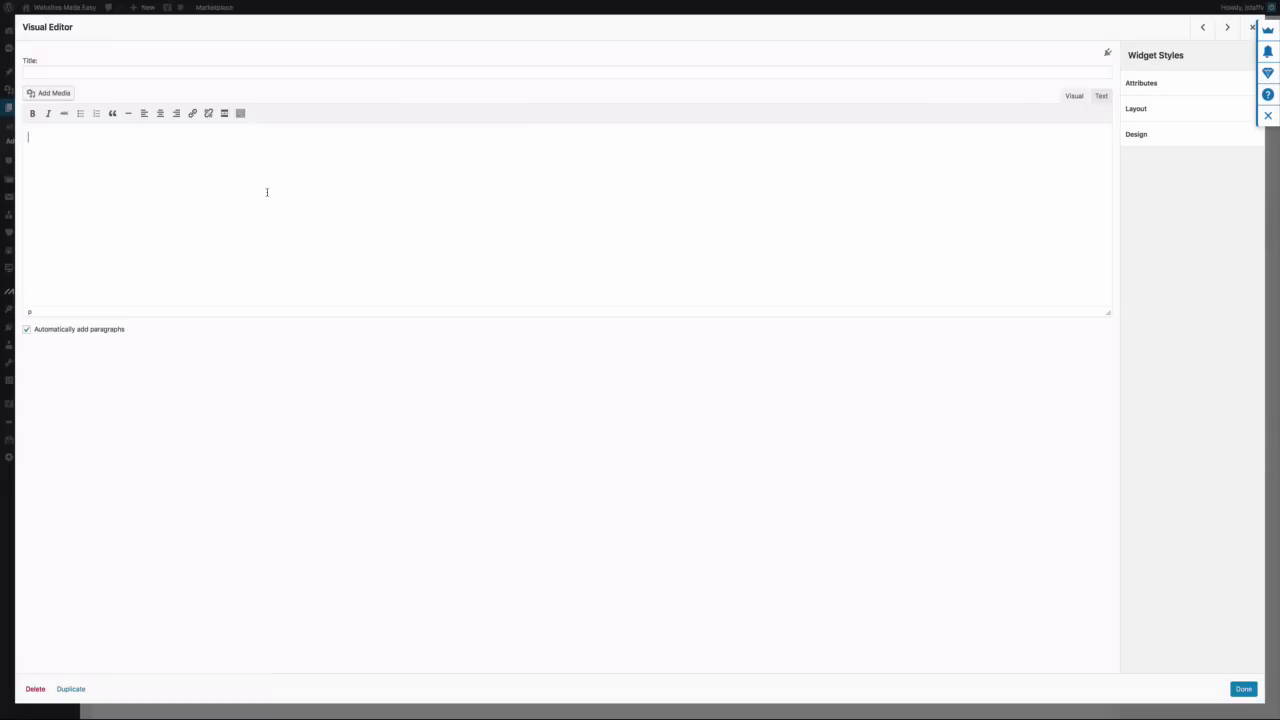
Paste the contact text, remove the empty paragraph, and bold 'signature three step WTC system'
key(super+v)
key(super+space)
key(Escape)
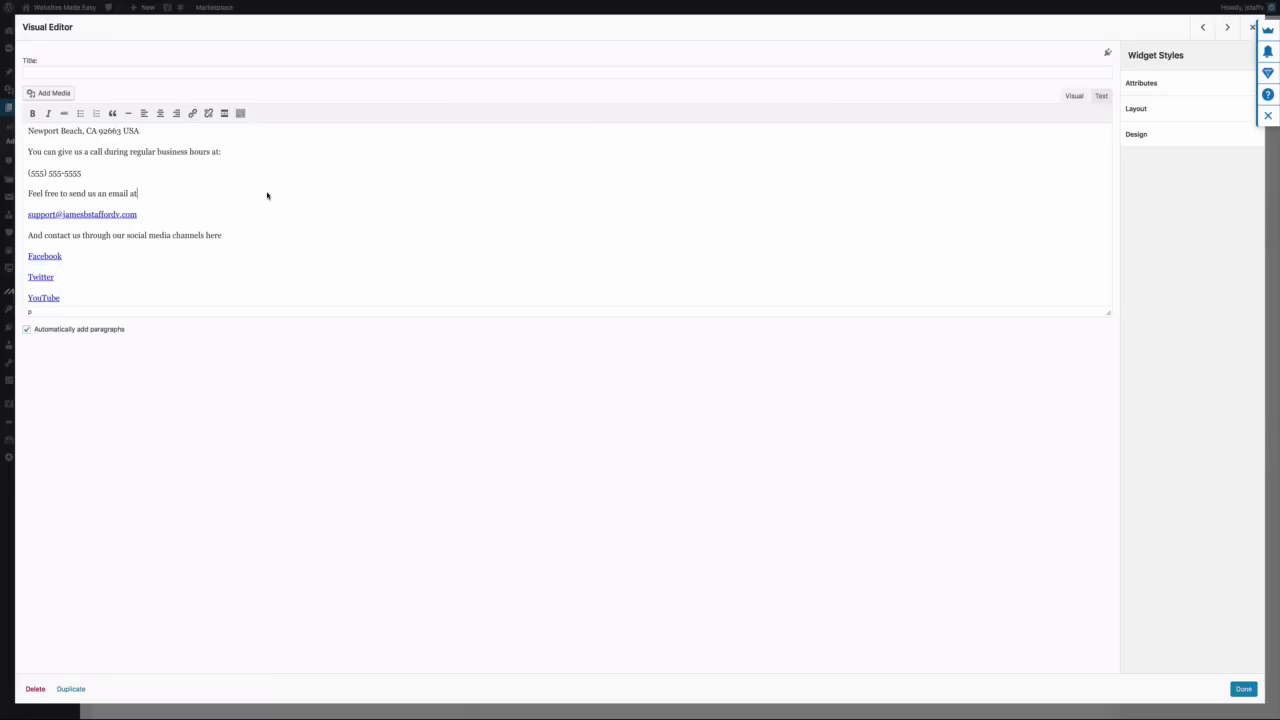
scroll(266, 194, up, 10)
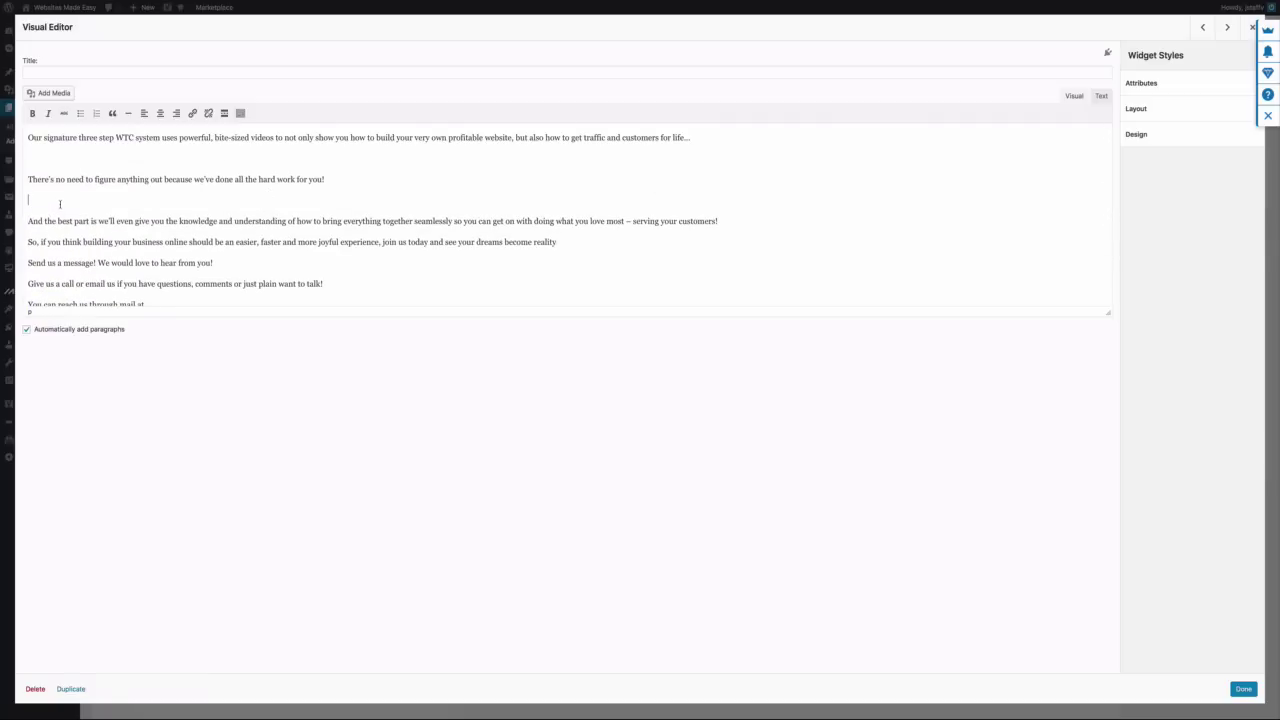
key(BackSpace)
key(BackSpace)
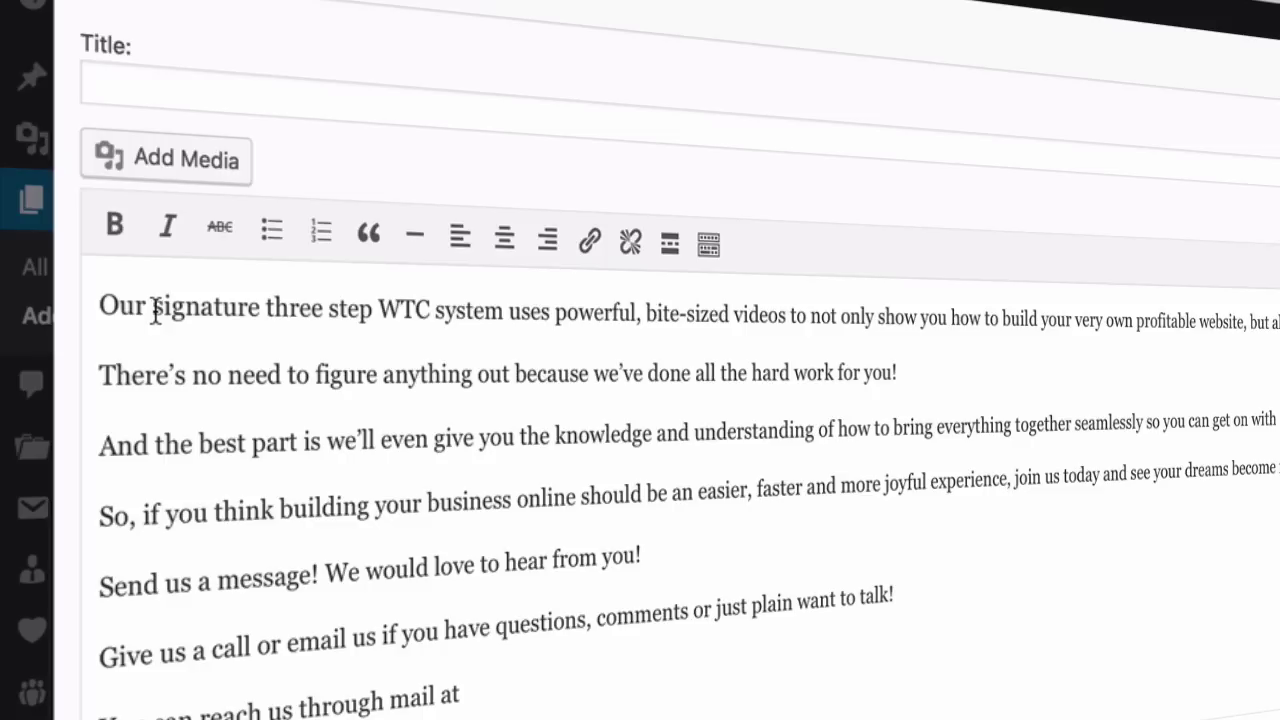
drag(152, 291, 498, 324)
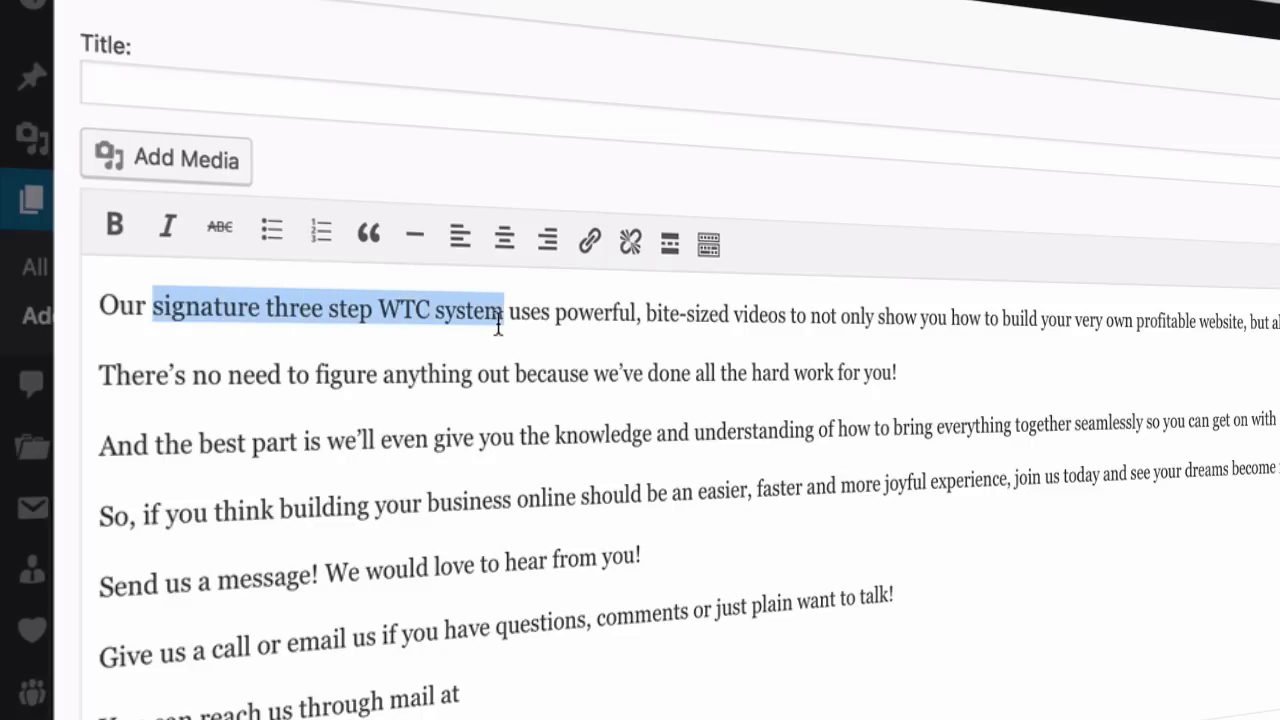
click(114, 224)
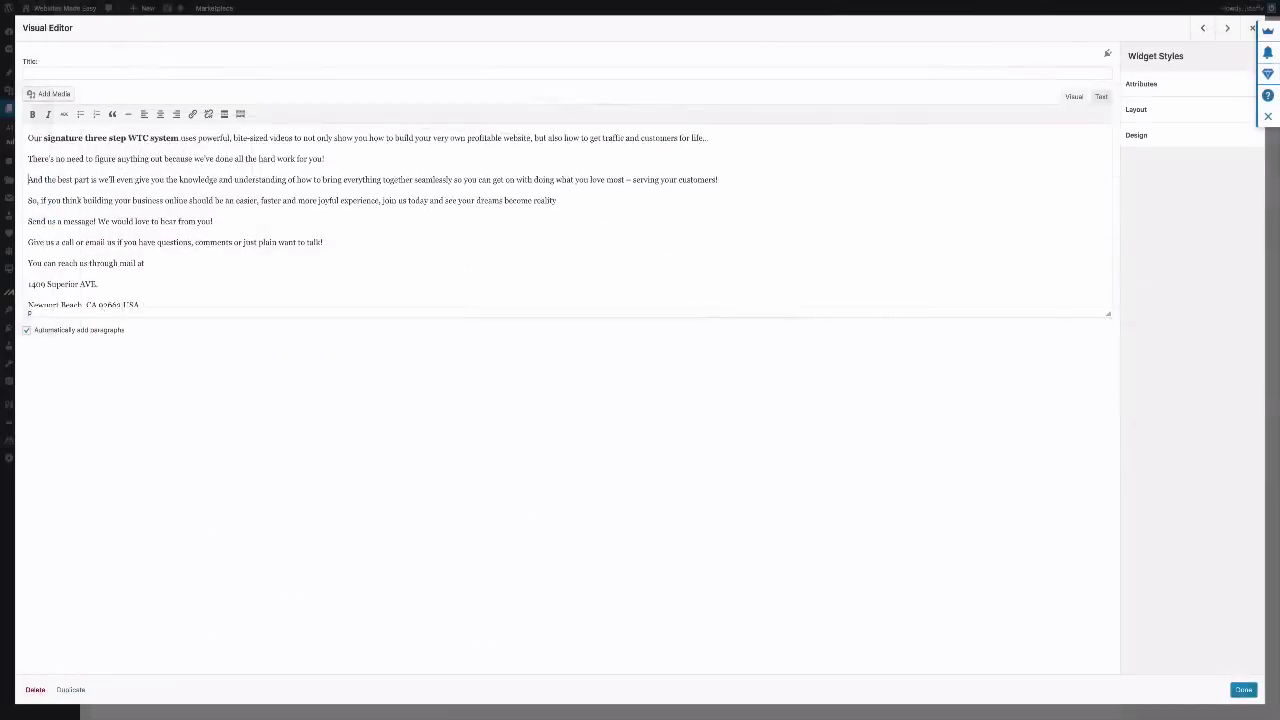
Check the YouTube link and remove the existing link from the email address
scroll(370, 413, down, 5)
scroll(400, 215, down, 2)
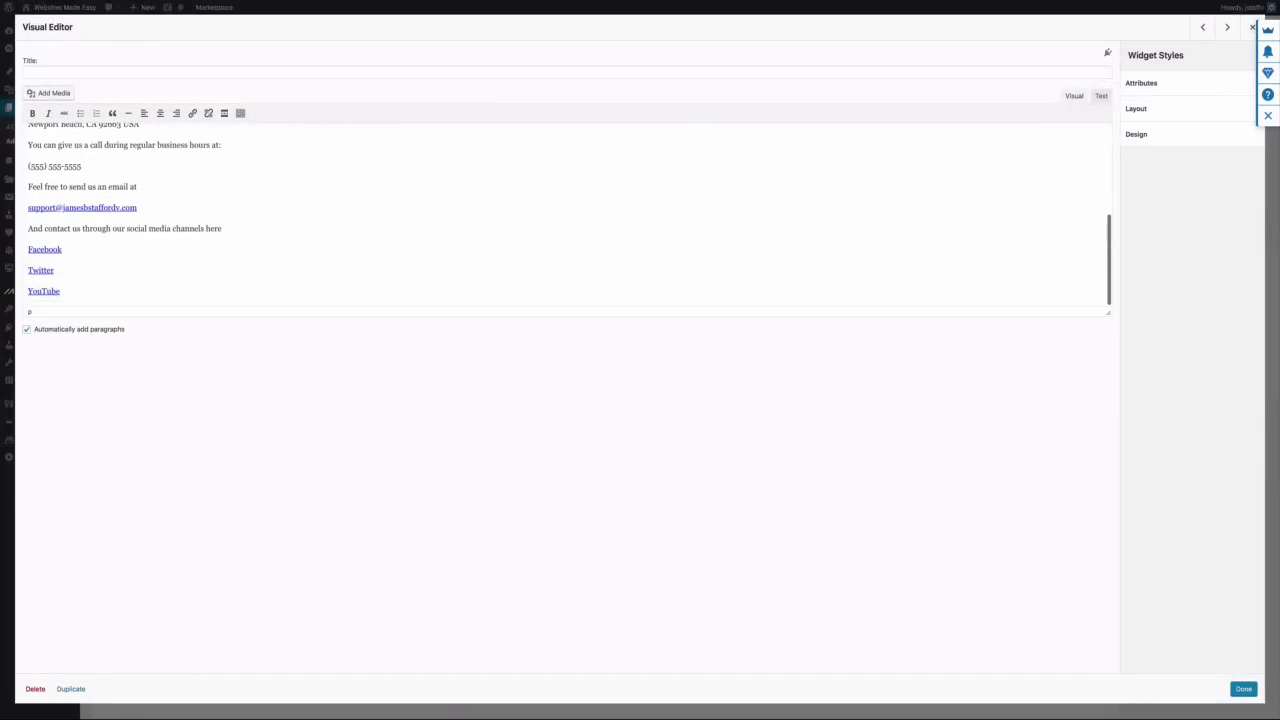
click(44, 289)
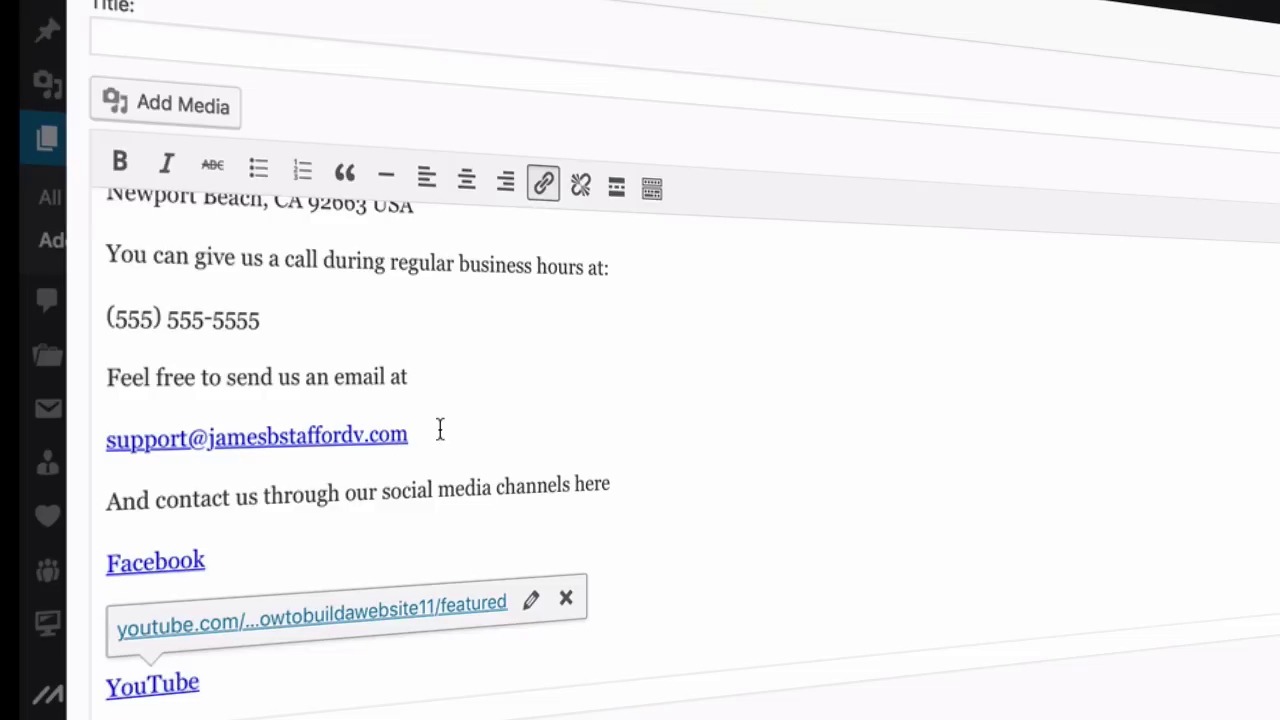
click(440, 430)
drag(440, 430, 96, 438)
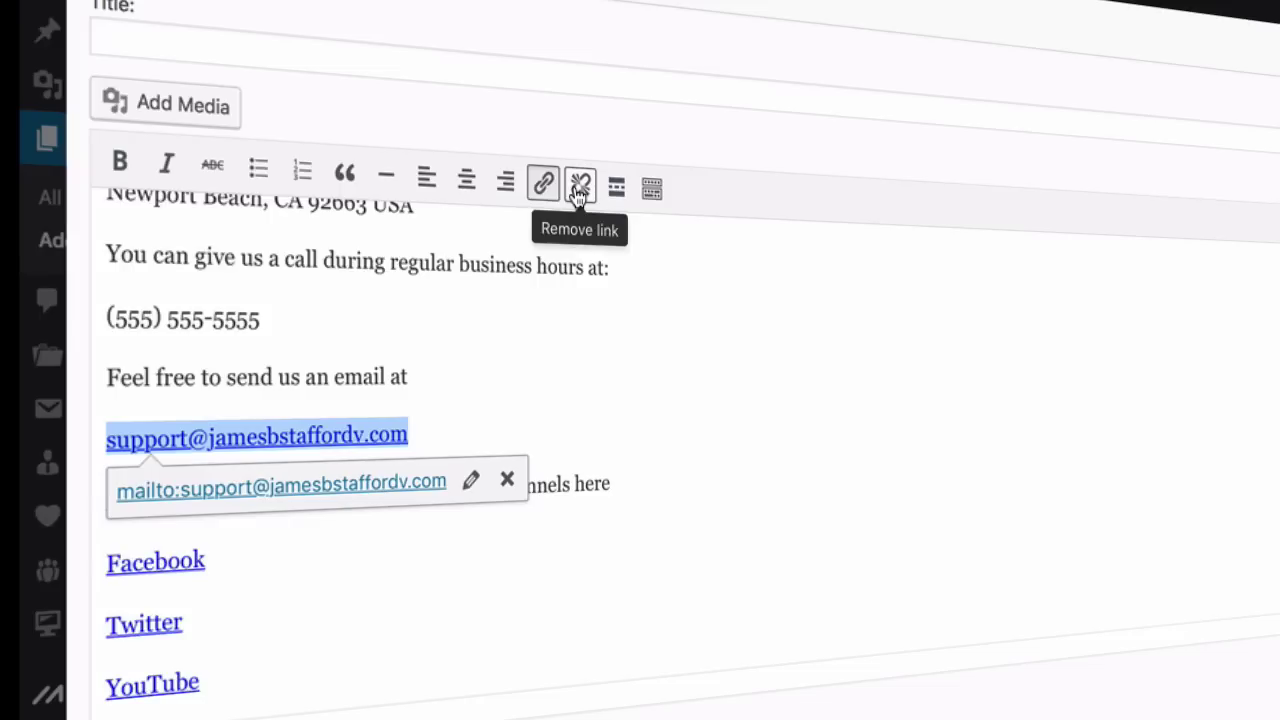
click(579, 186)
Copy the email address and relink it as a mailto link
drag(429, 434, 106, 443)
right_click(141, 442)
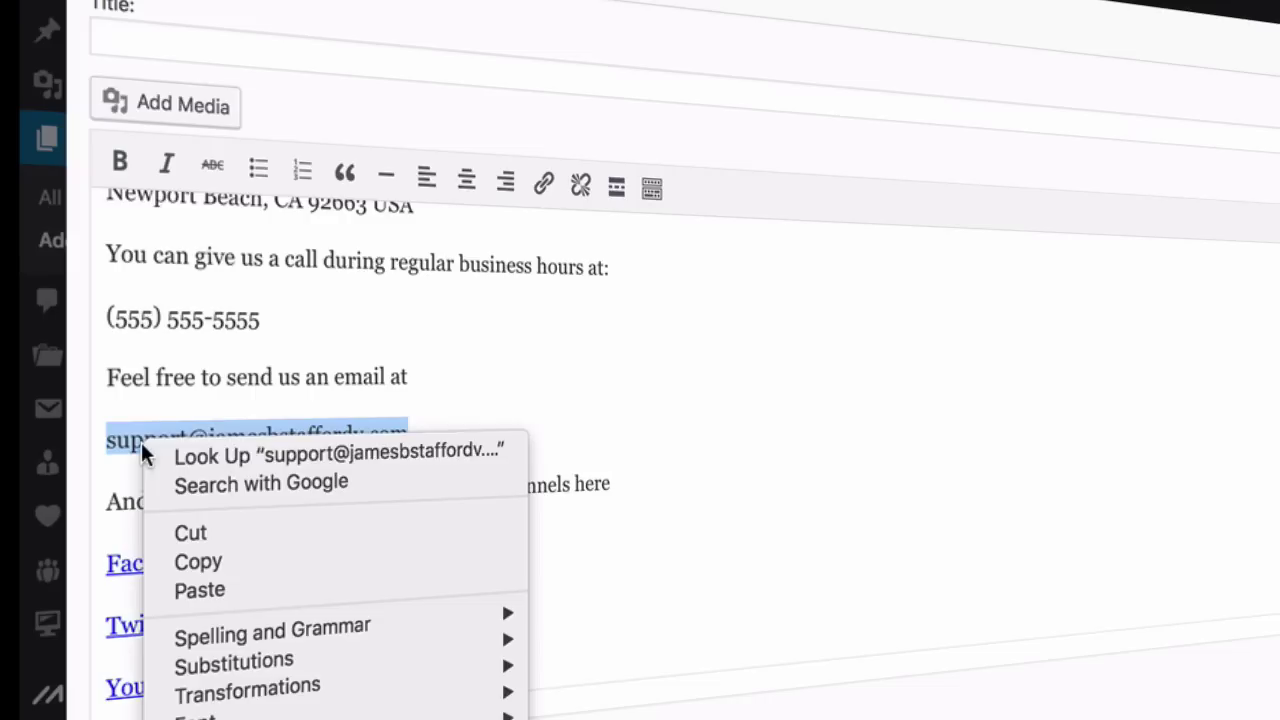
click(202, 549)
key(Left)
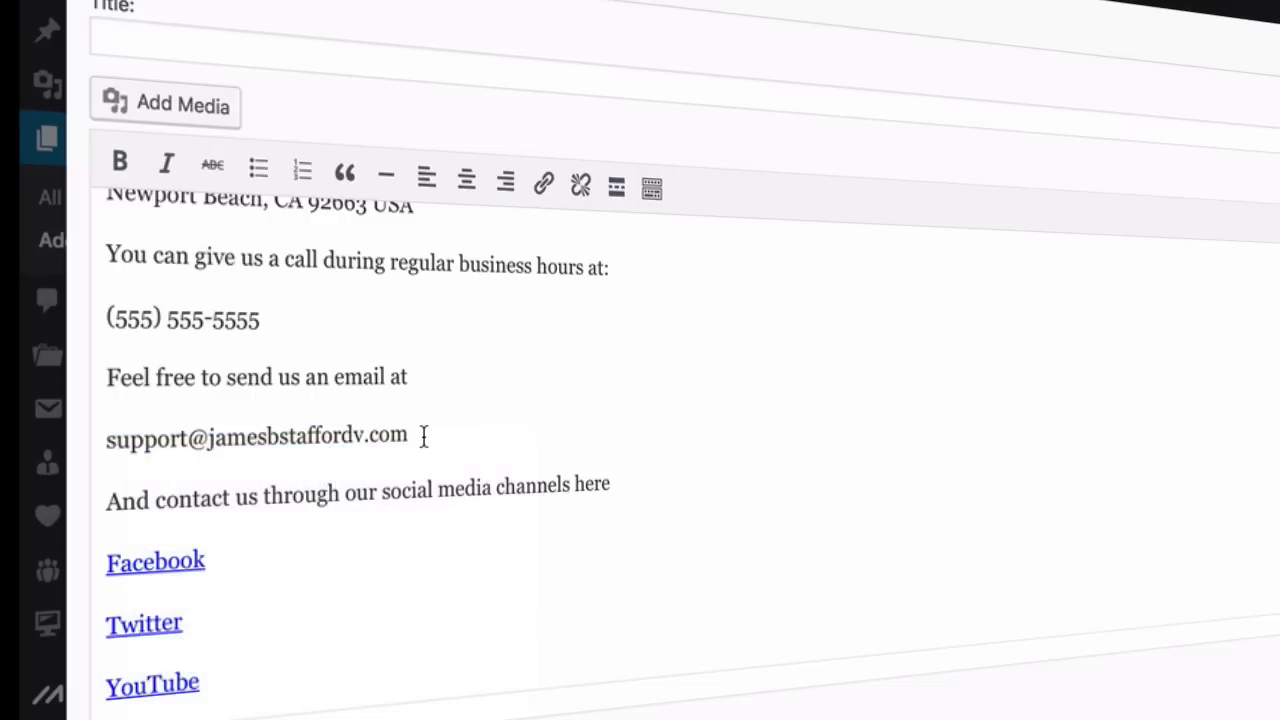
drag(424, 437, 106, 437)
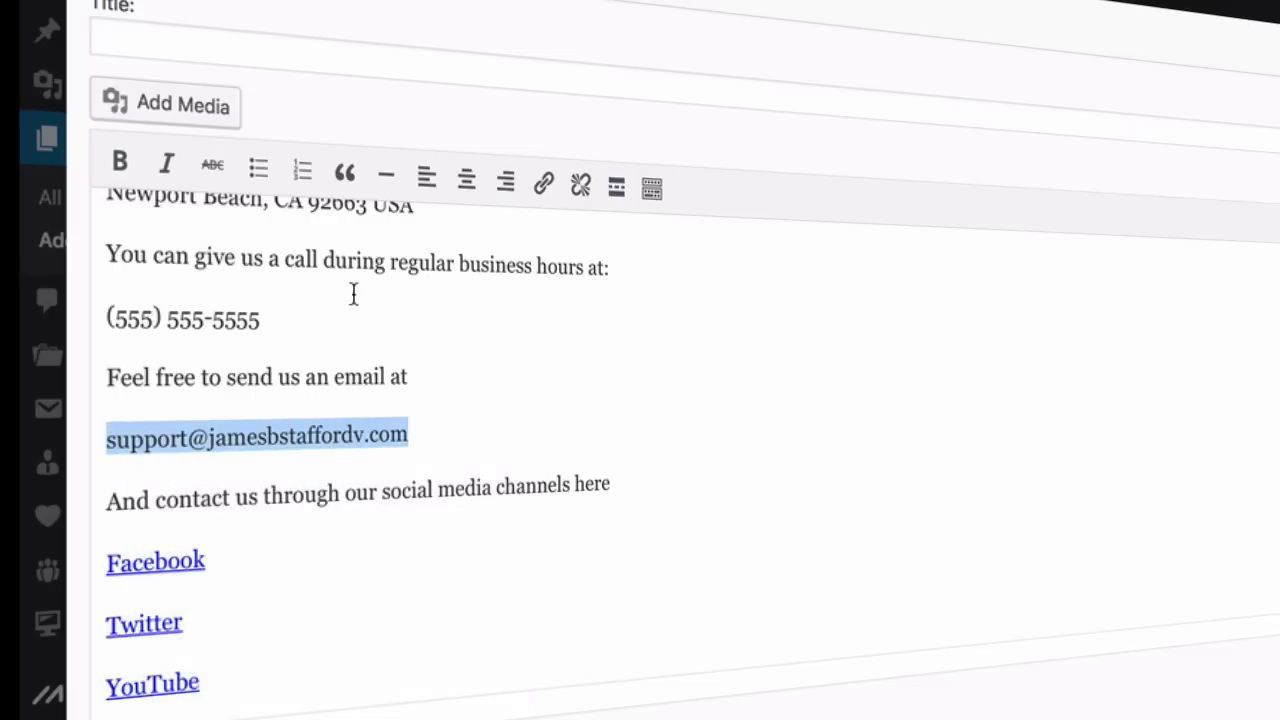
click(543, 184)
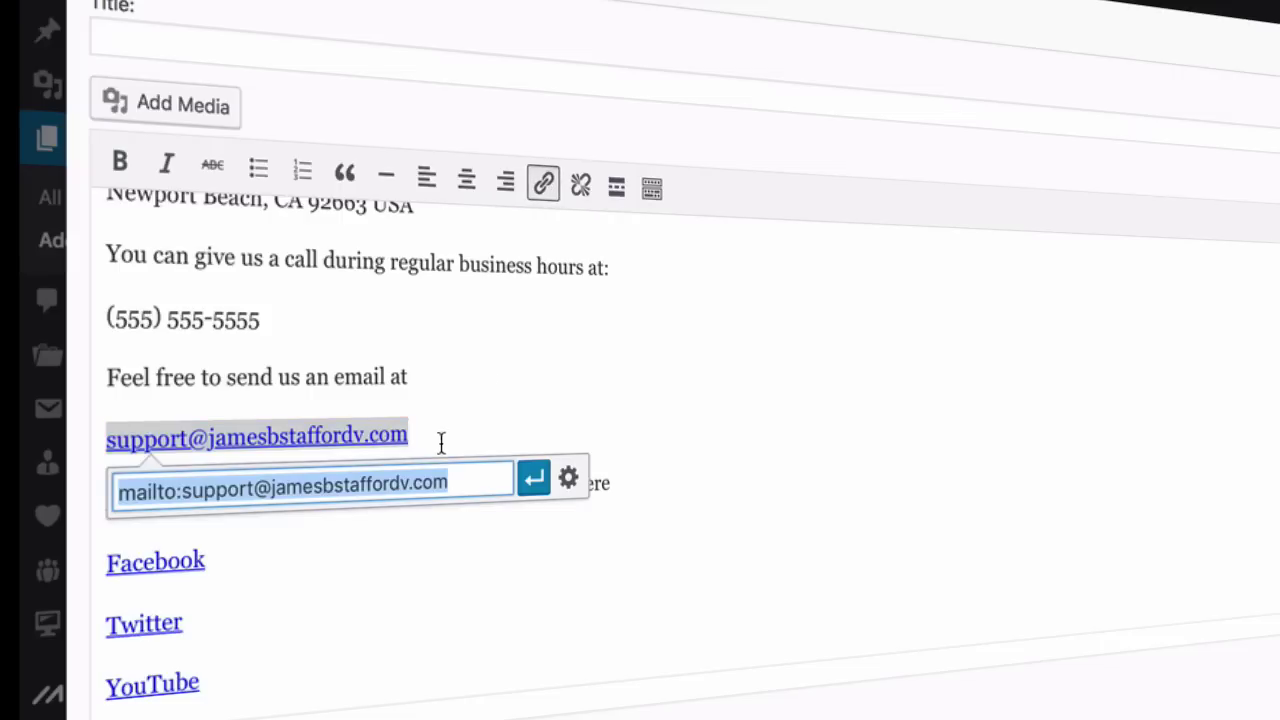
click(535, 487)
Check the Facebook link's destination and save the text widget
click(520, 551)
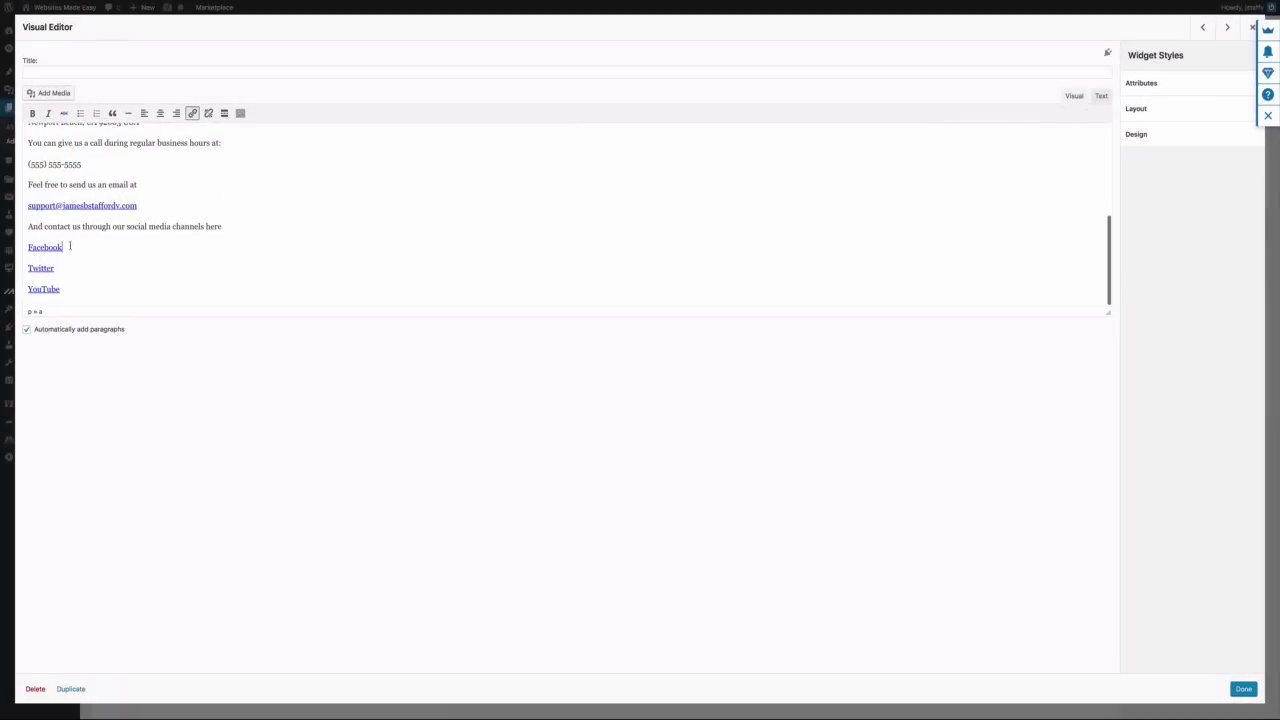
key(Up)
scroll(213, 196, up, 5)
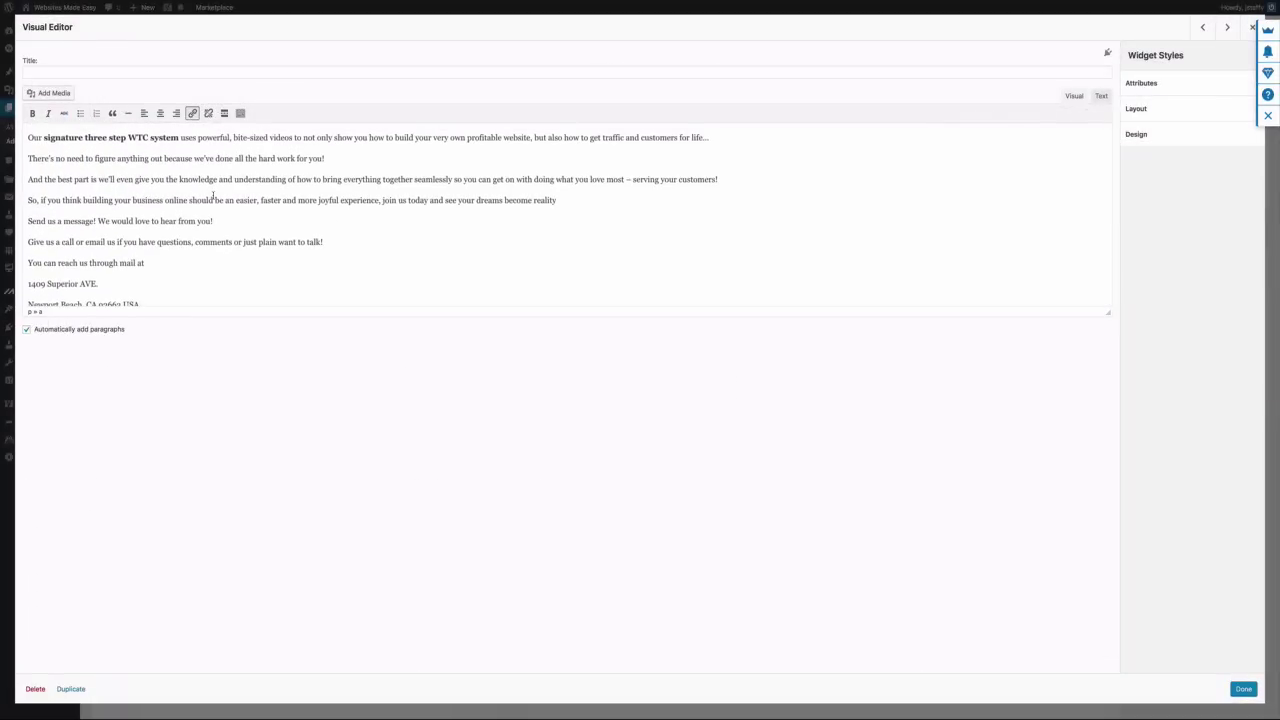
scroll(213, 196, down, 6)
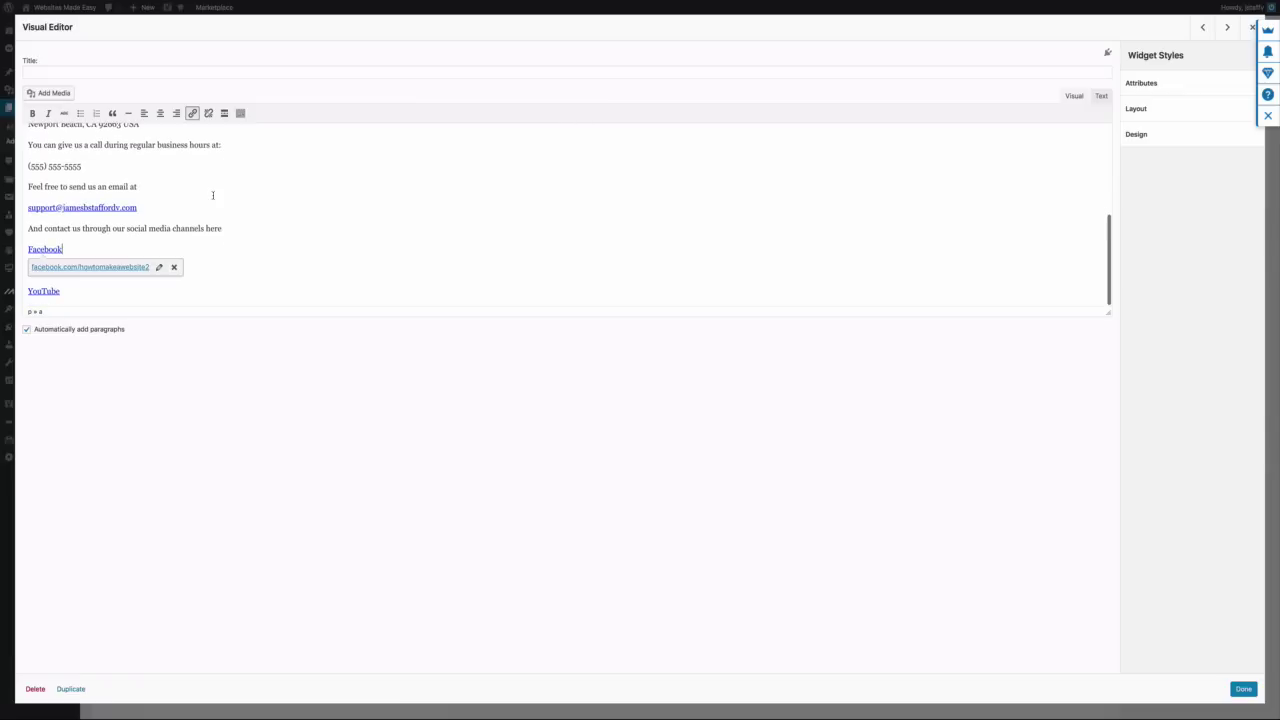
scroll(213, 196, up, 6)
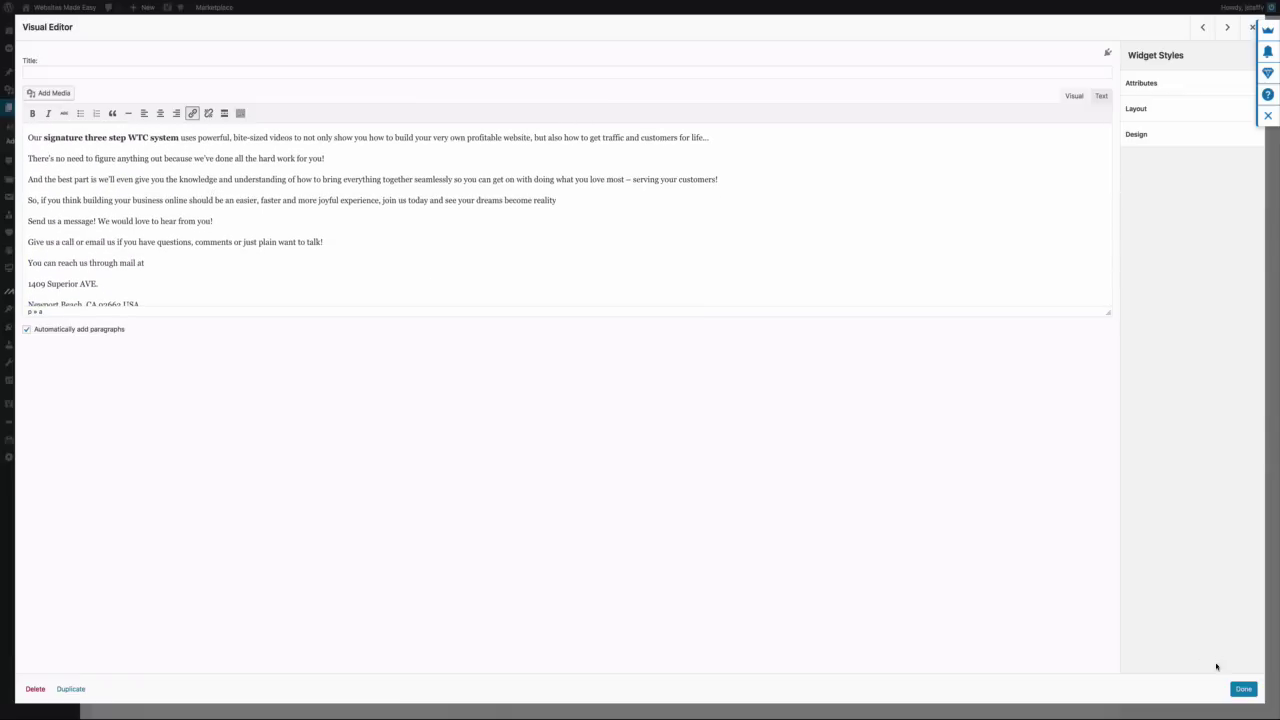
click(1241, 690)
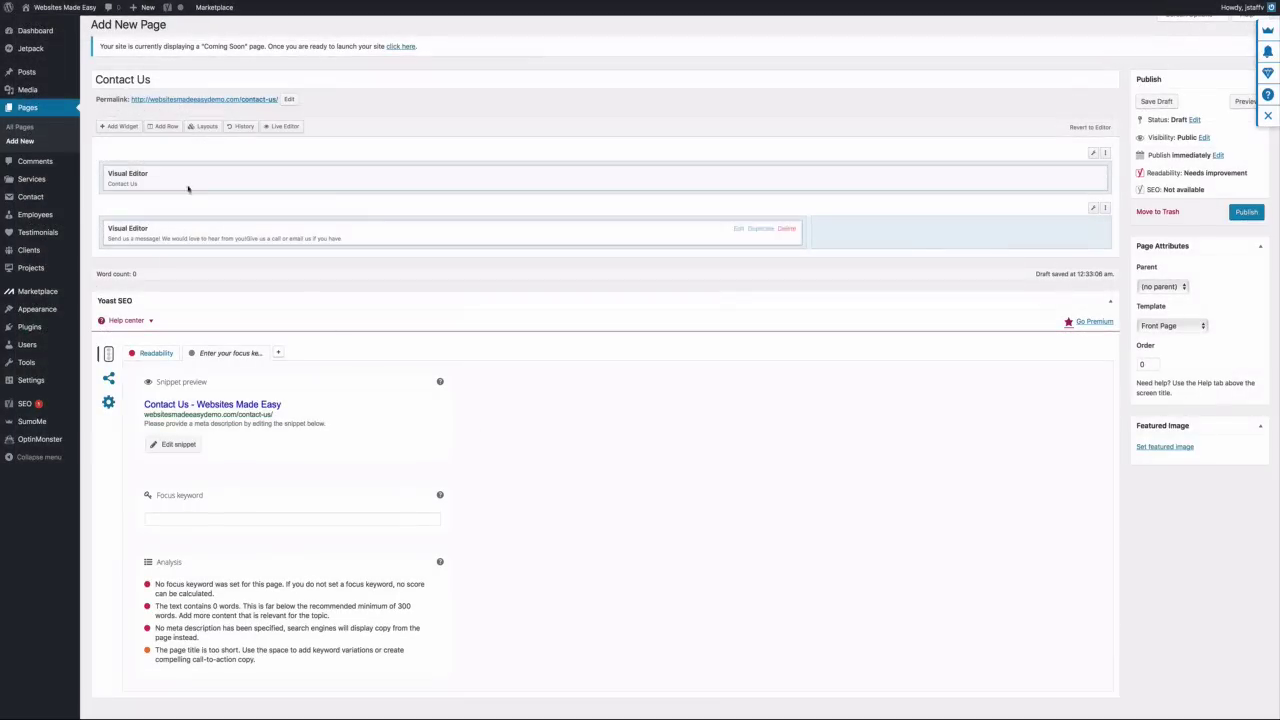
Add a SiteOrigin Google Maps widget and move it under the contact text
click(120, 126)
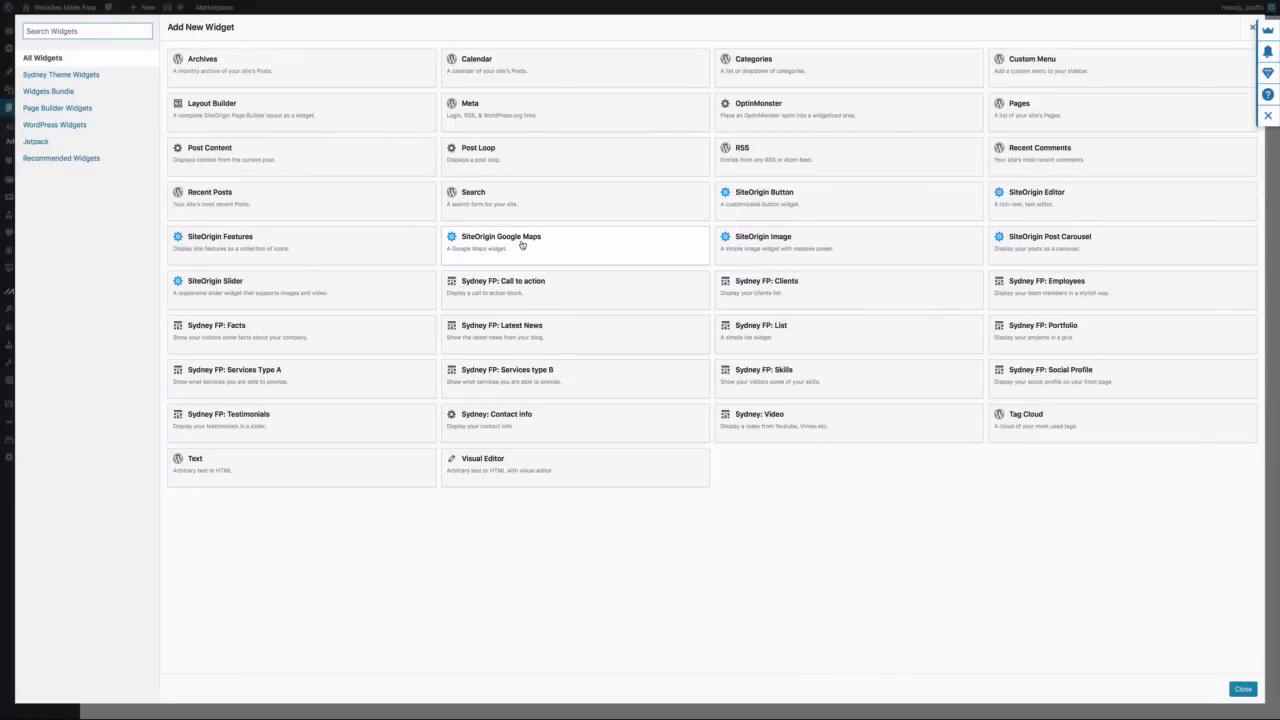
click(521, 244)
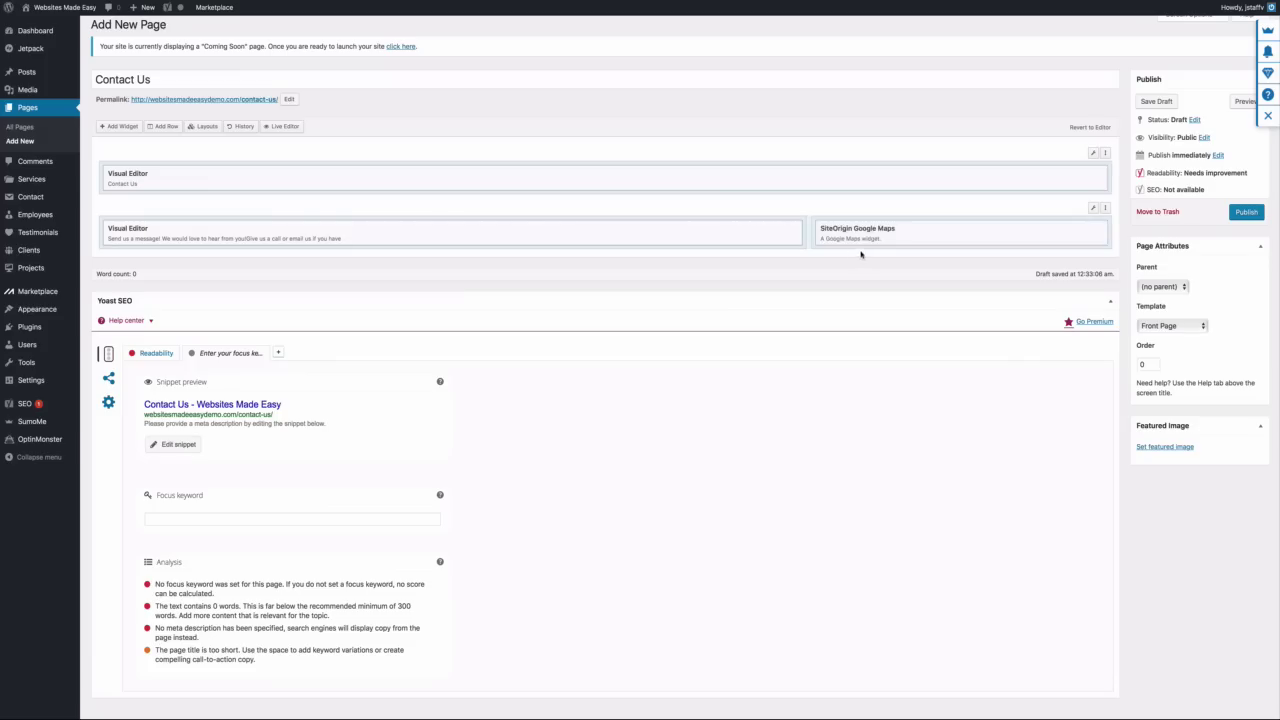
drag(903, 237, 463, 264)
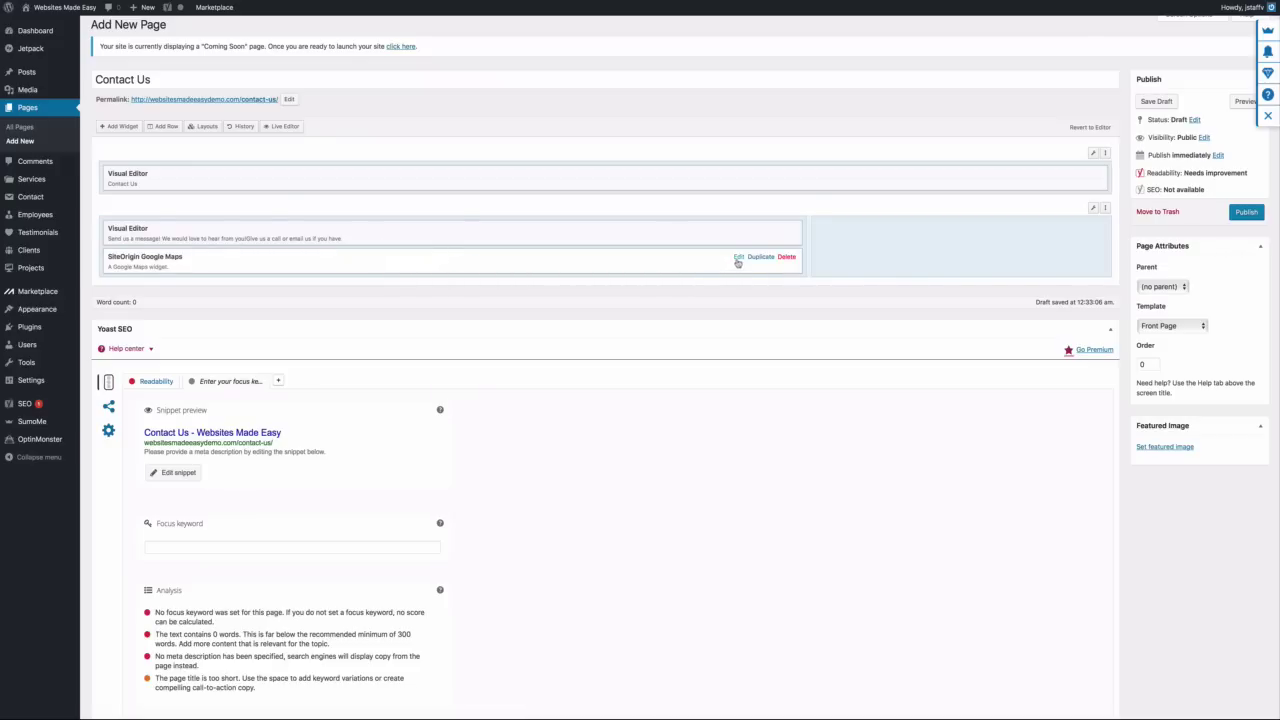
Paste the business address as the map centre and open the API key help in a new tab
click(738, 258)
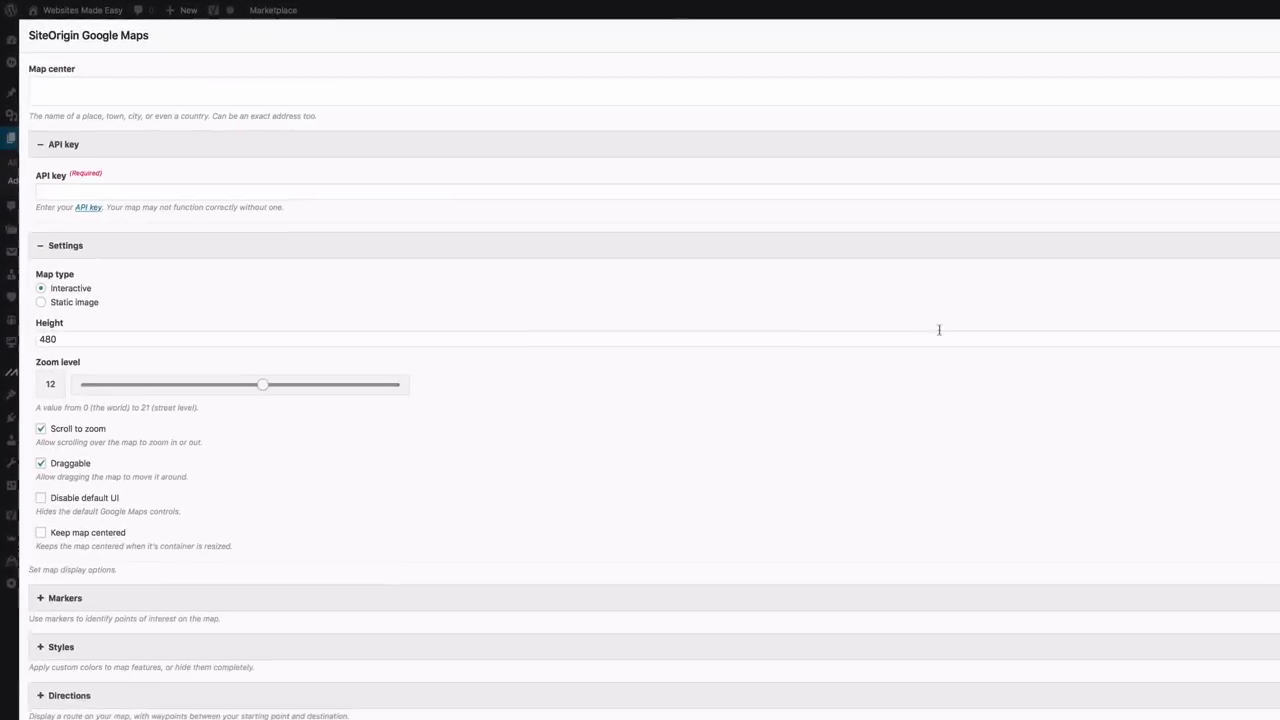
click(102, 121)
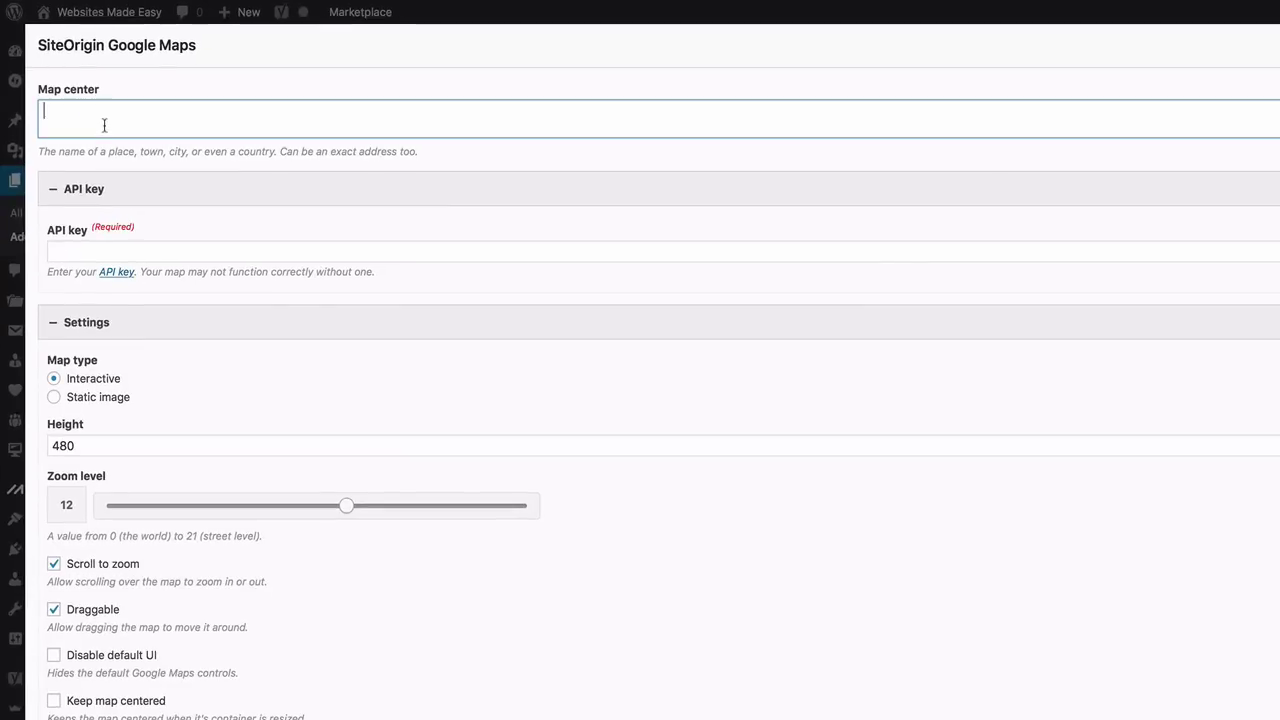
right_click(104, 125)
click(134, 163)
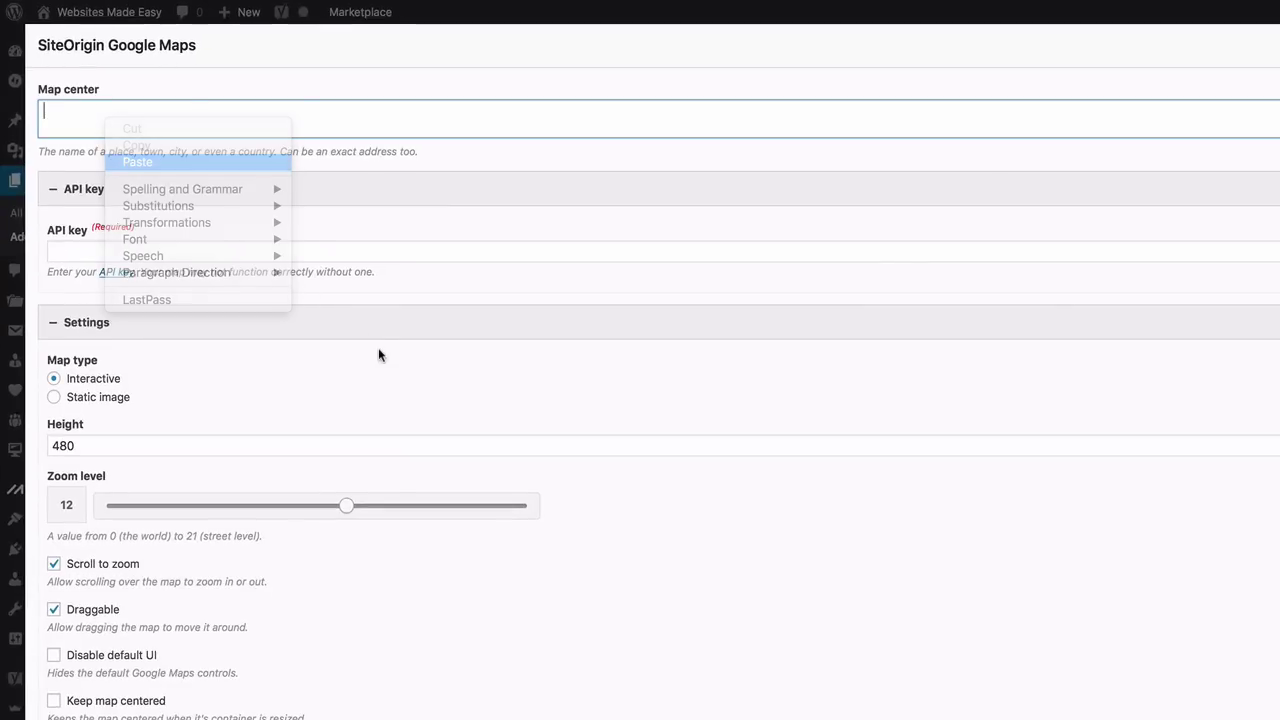
scroll(326, 119, up, 1)
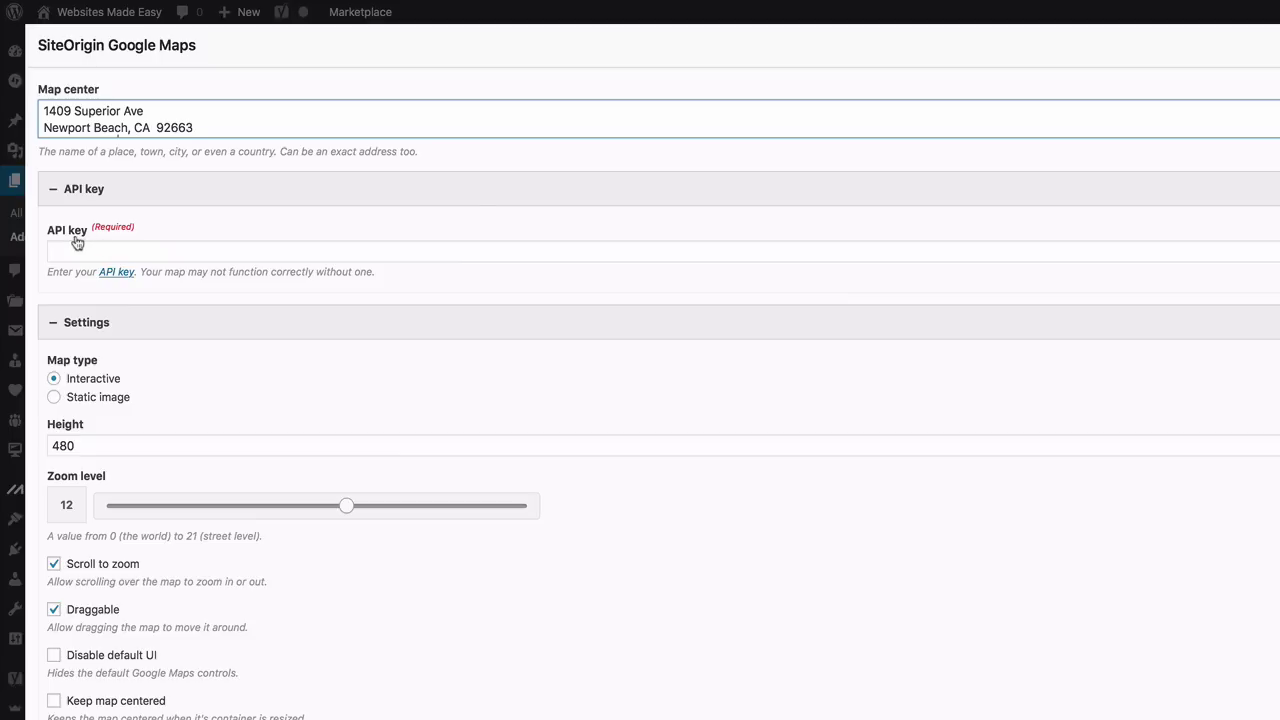
right_click(115, 279)
click(125, 277)
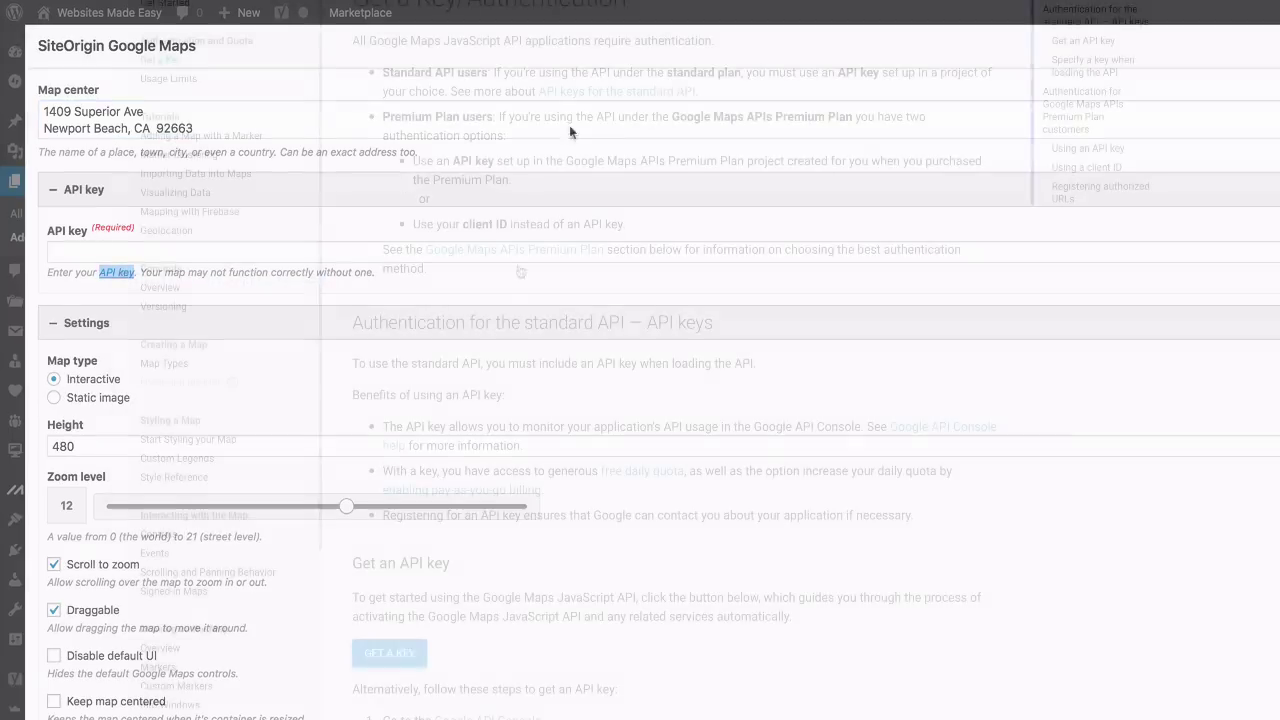
Accept the terms, create a project with the Maps JavaScript API enabled, and copy the new key
scroll(488, 297, down, 5)
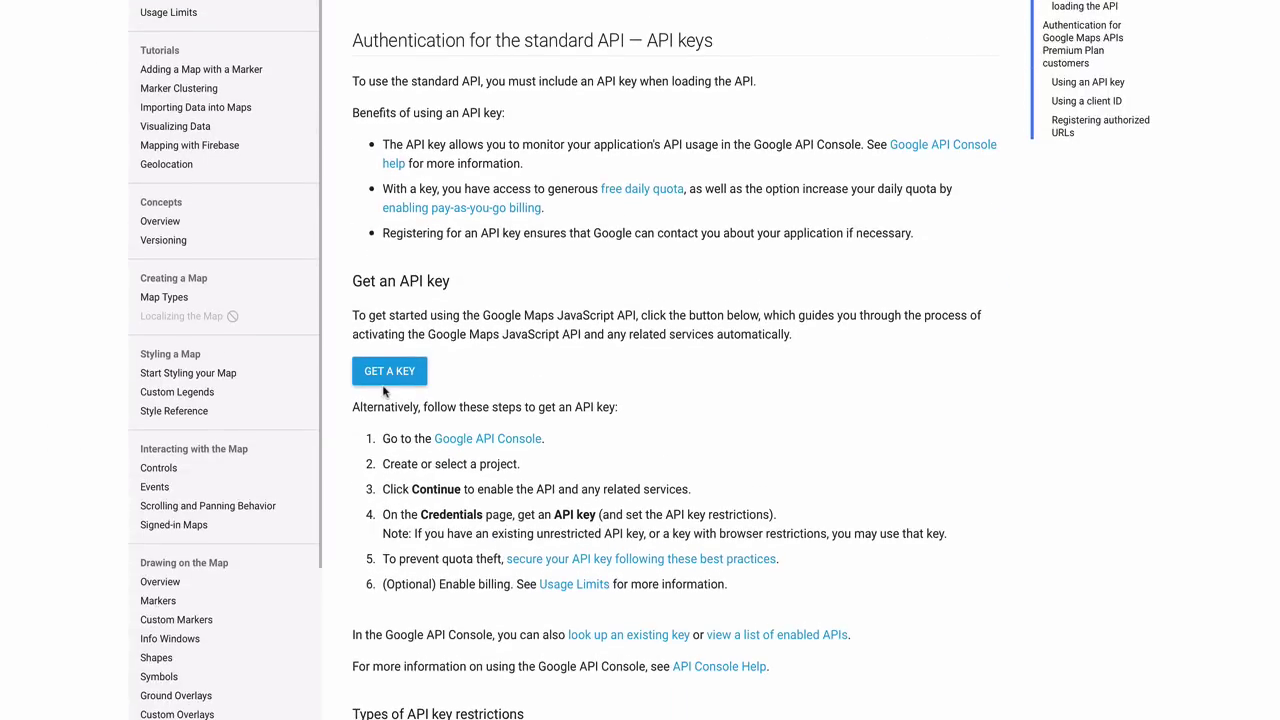
click(383, 374)
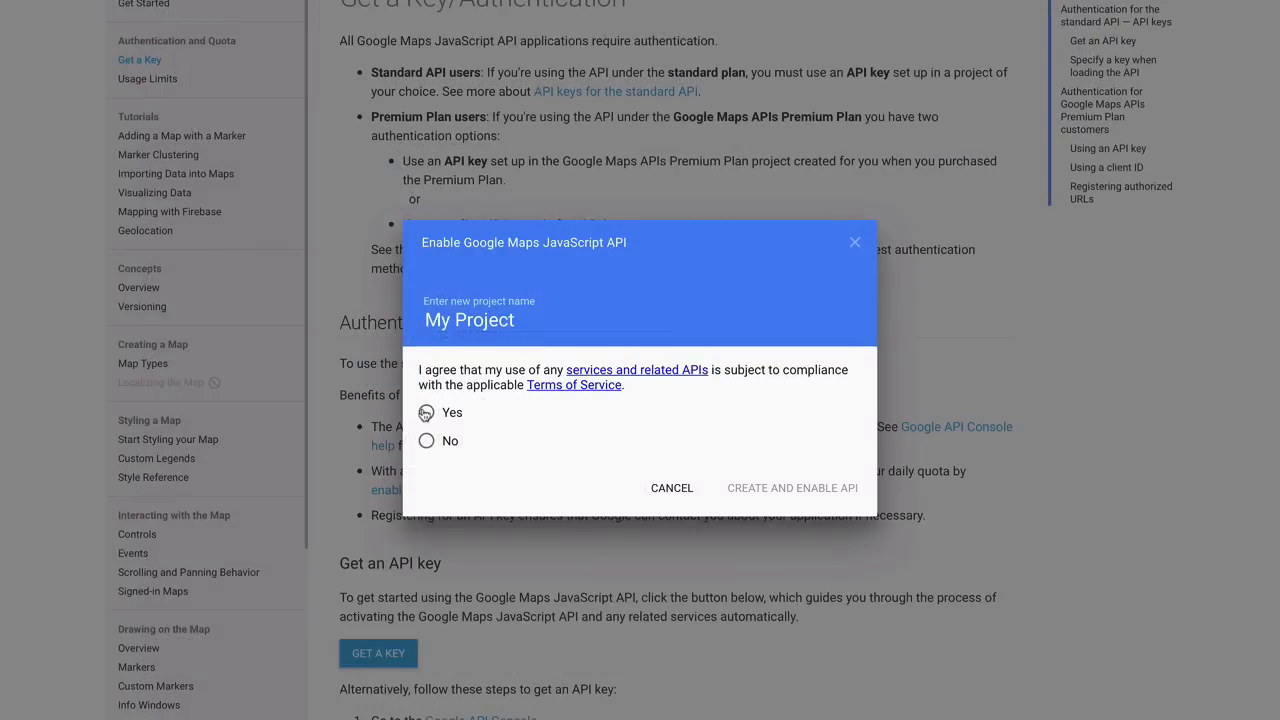
click(426, 412)
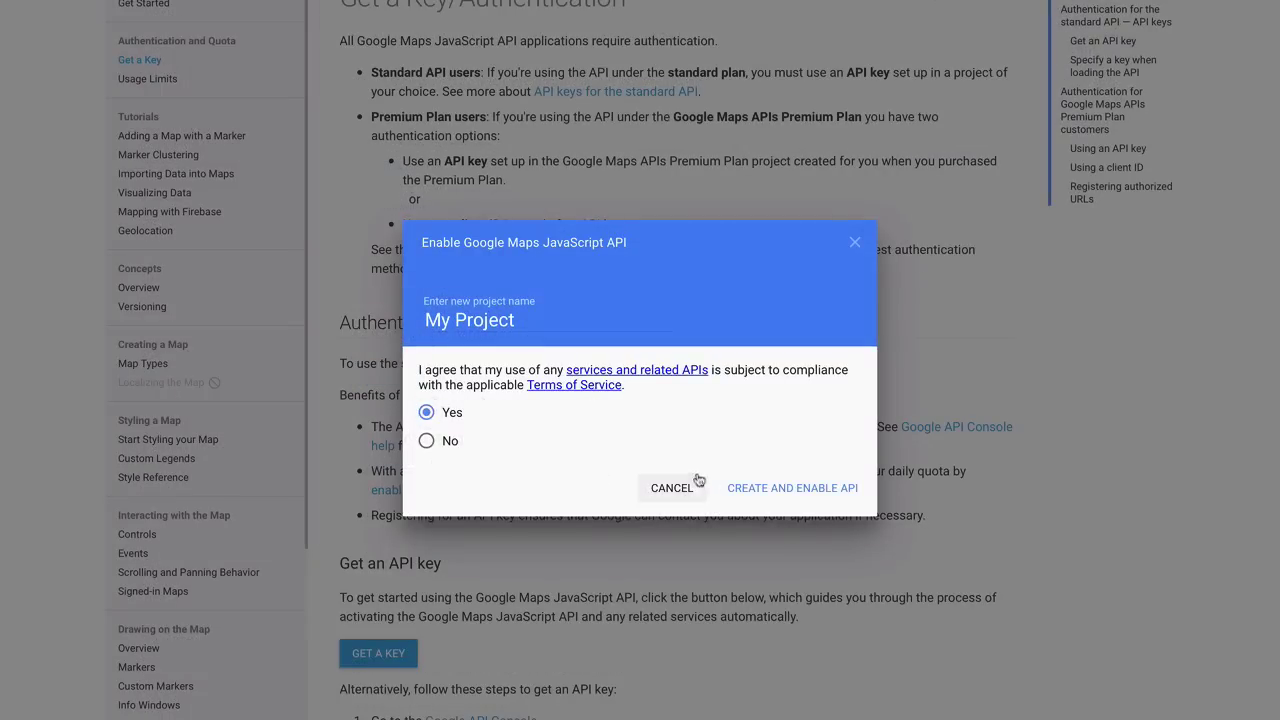
click(753, 494)
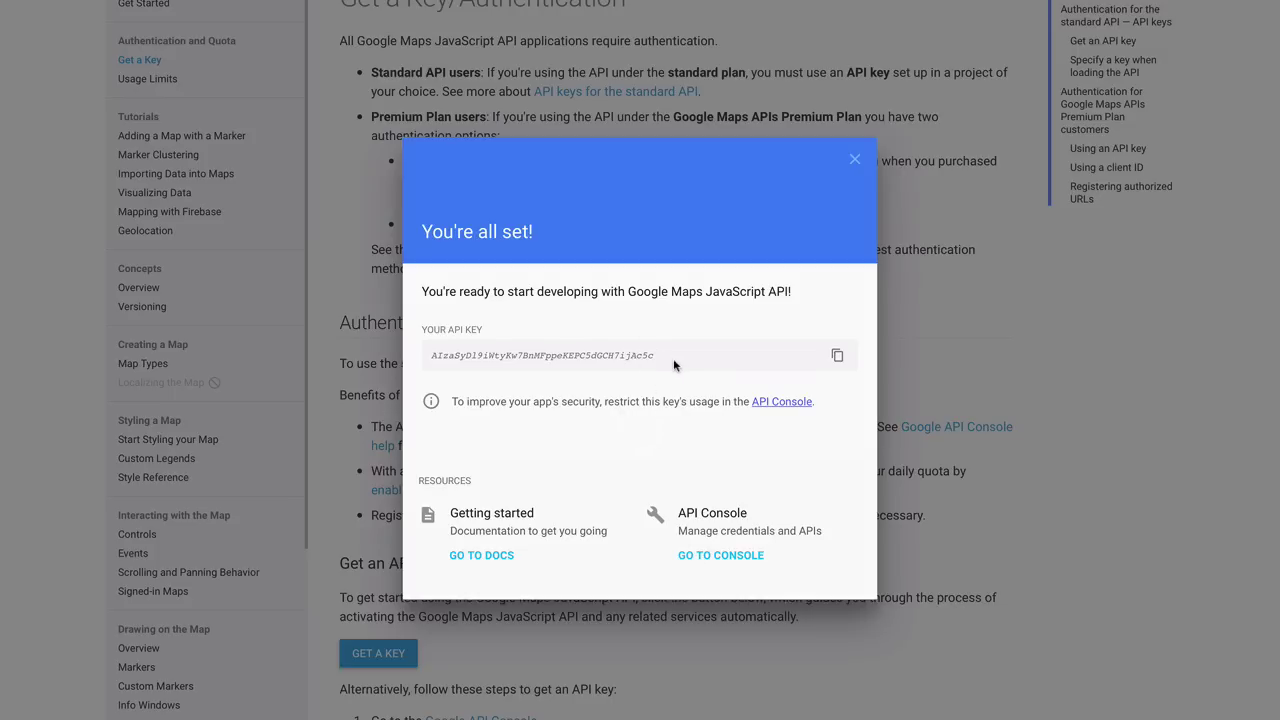
drag(670, 360, 434, 357)
key(super+c)
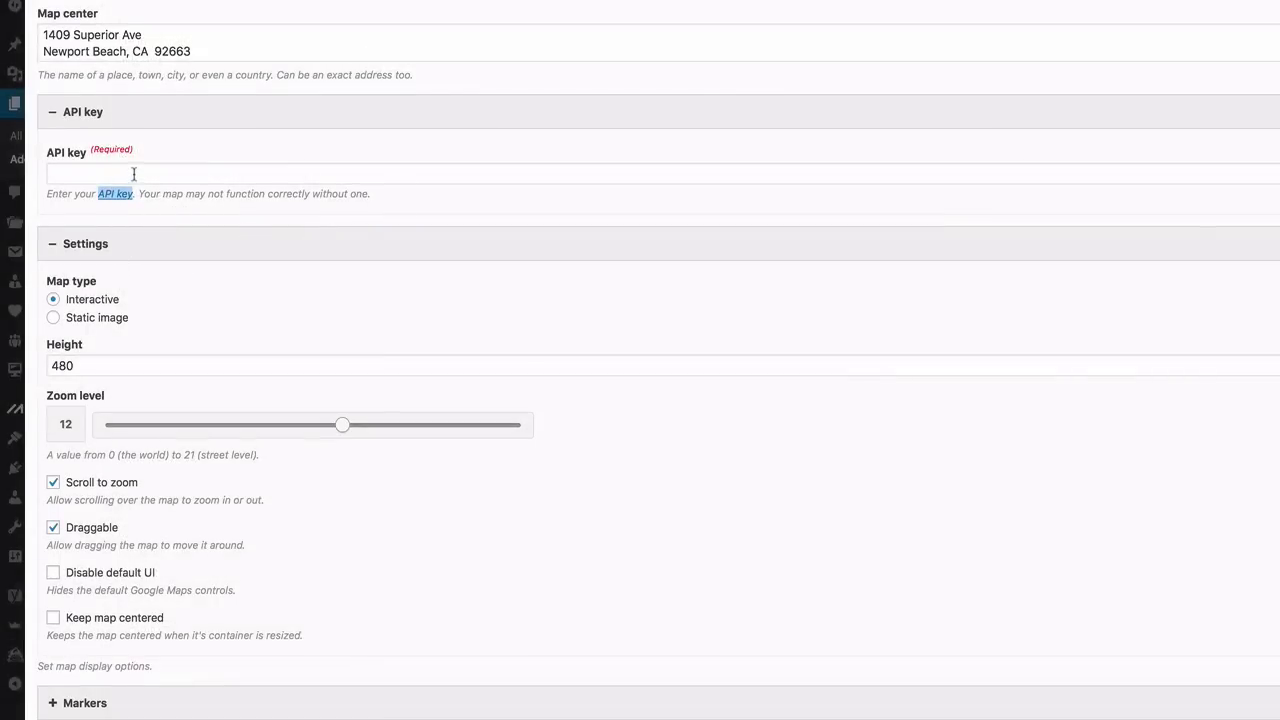
right_click(135, 176)
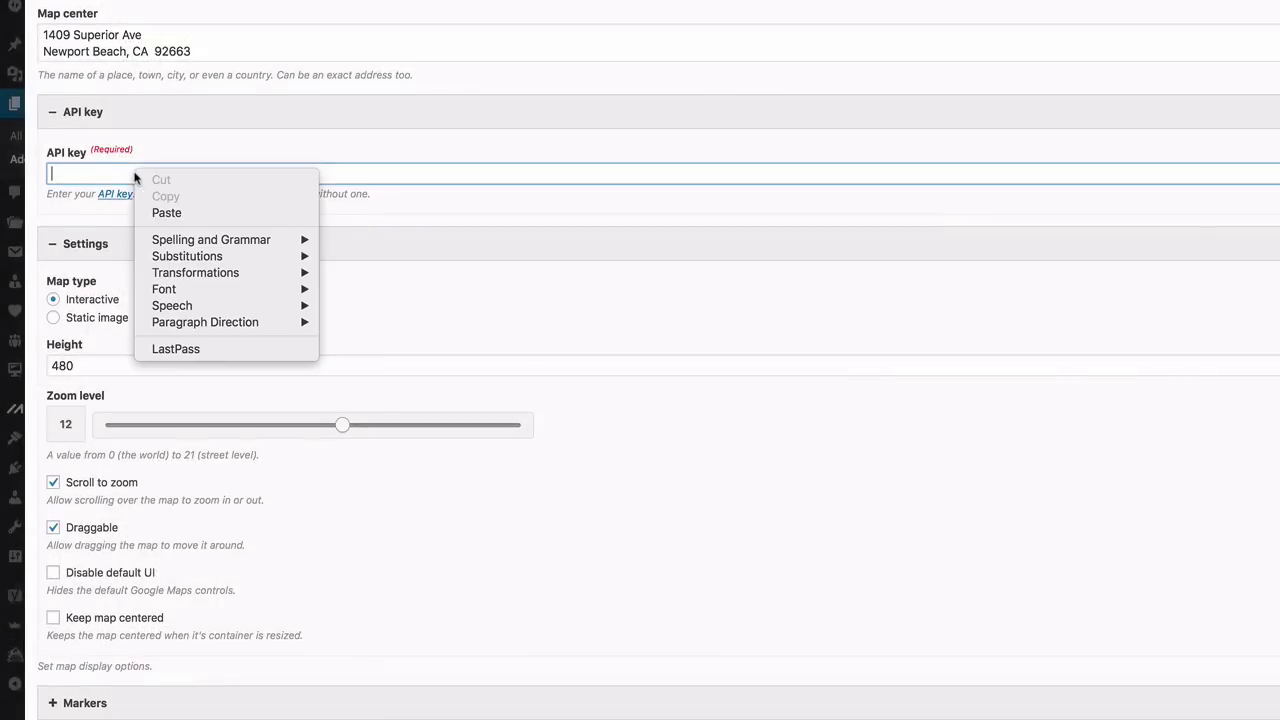
Paste the API key, change the map height from 480 to 300, and save the widget
click(166, 212)
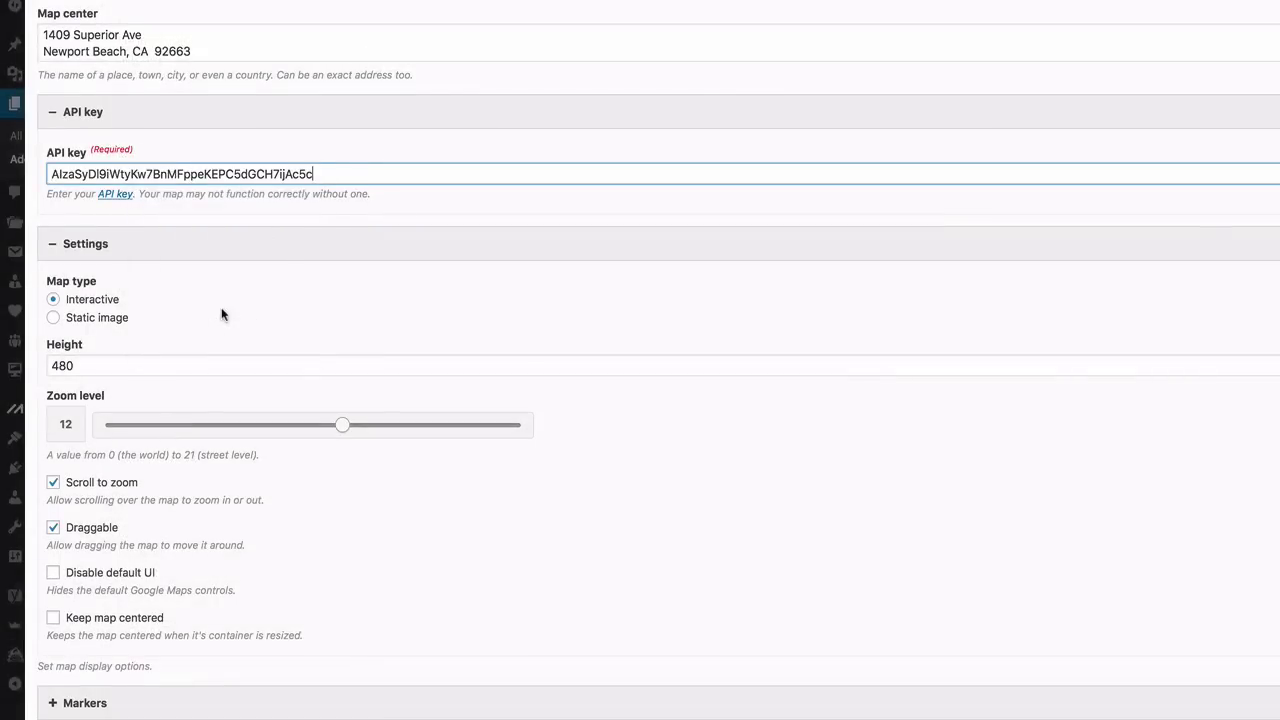
double_click(73, 365)
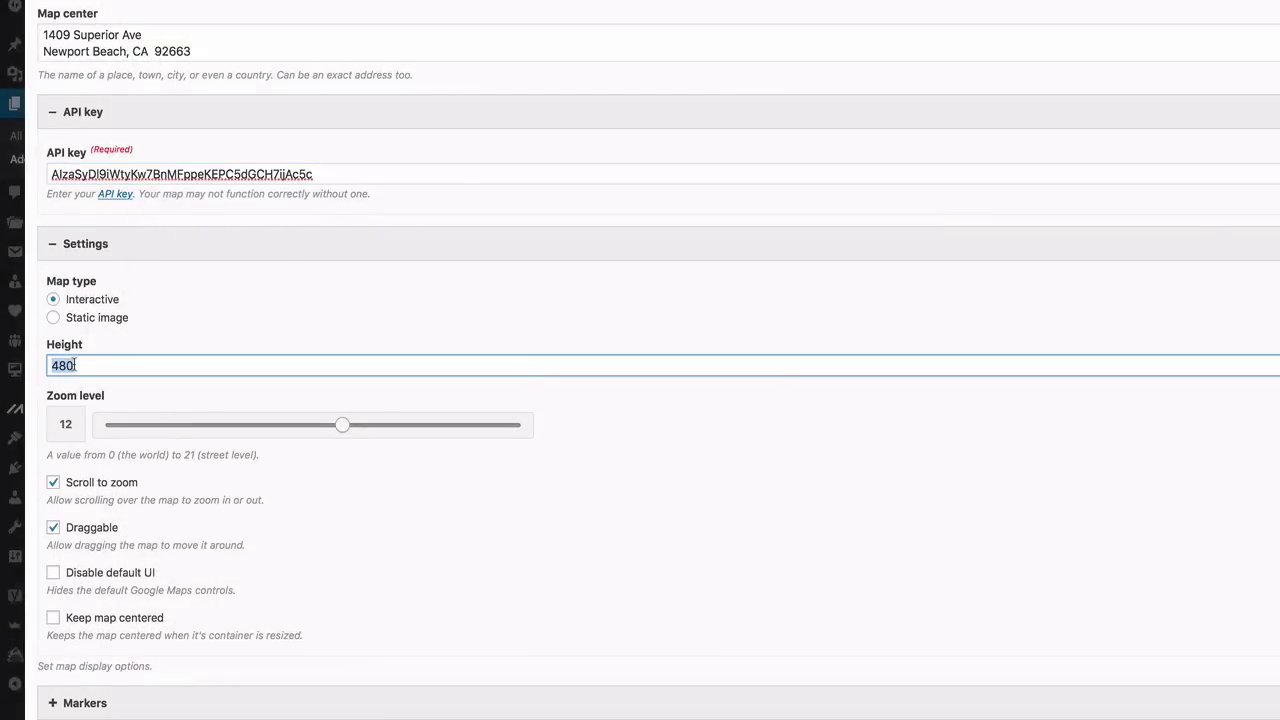
text(300)
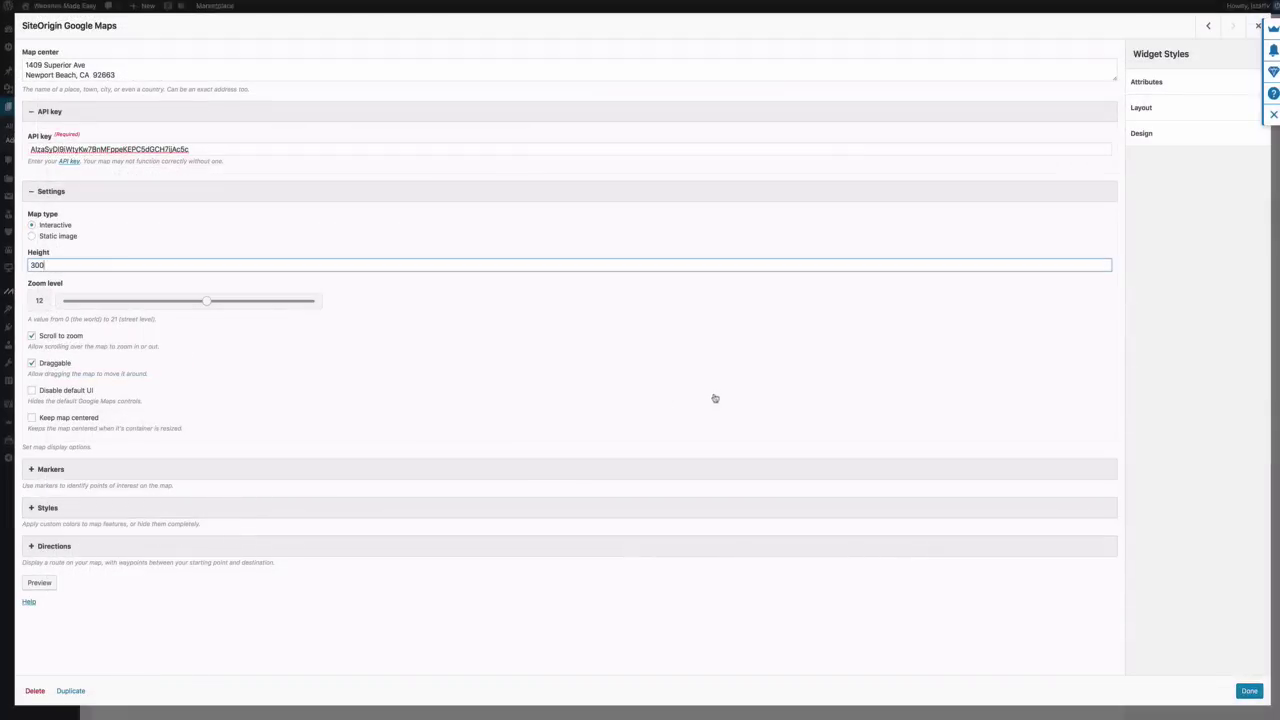
click(1245, 691)
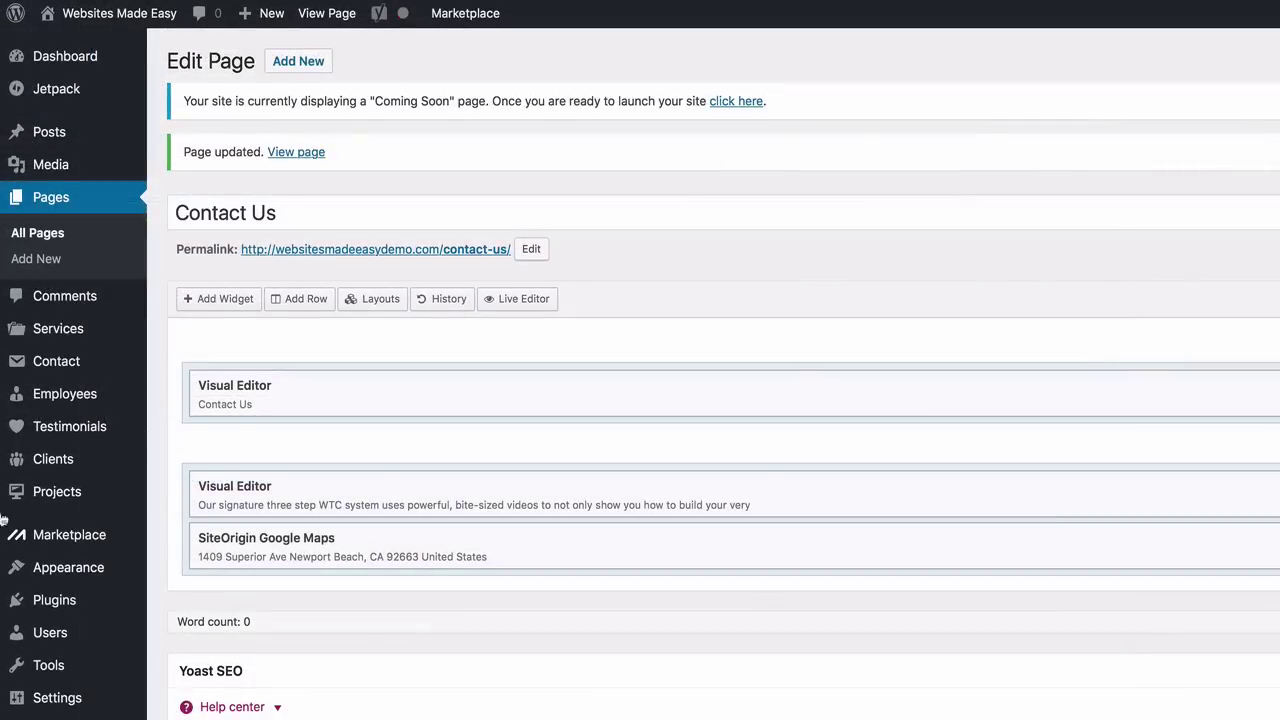
Go to Contact Forms and view the Mail tab of Contact form 1
mouse_move(54, 371)
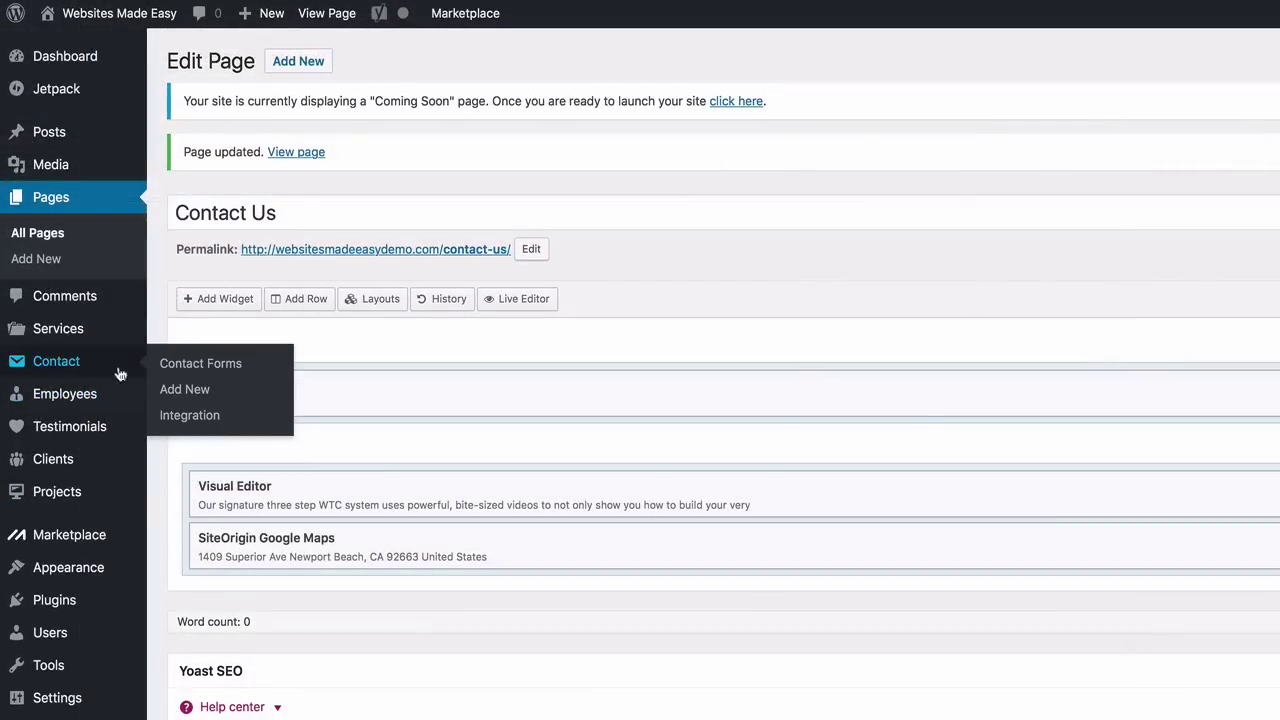
click(181, 365)
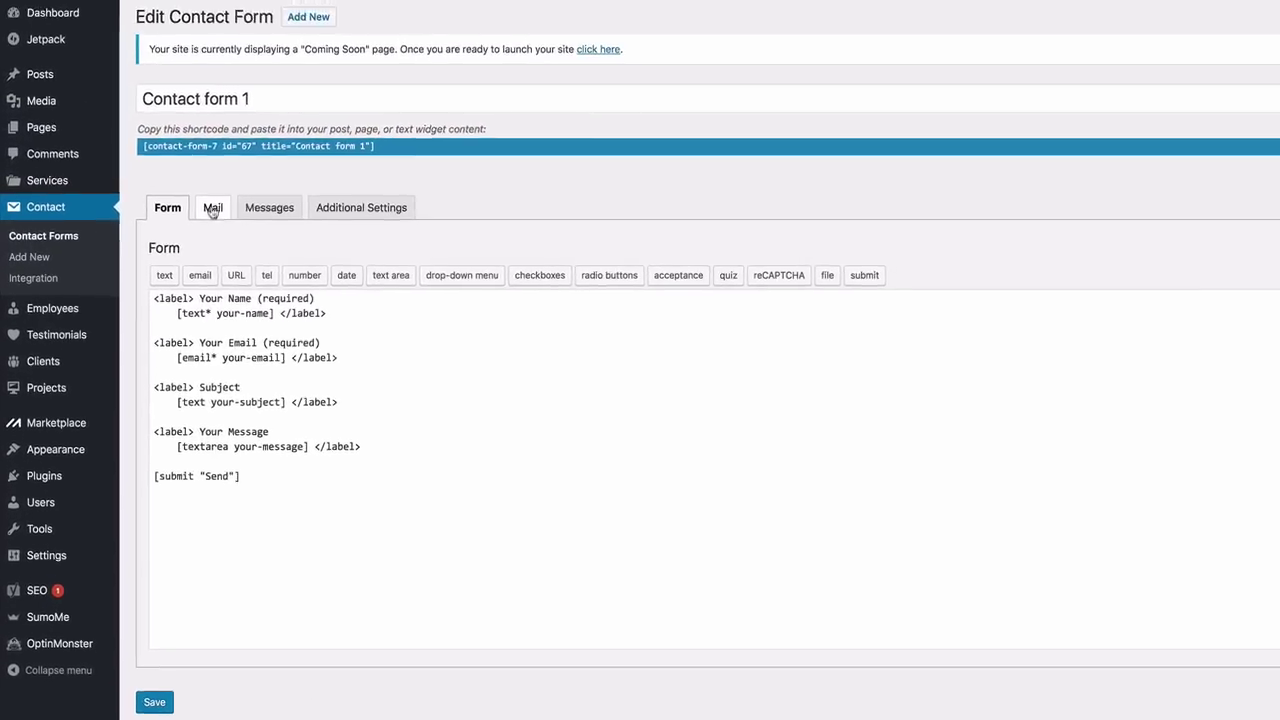
click(213, 209)
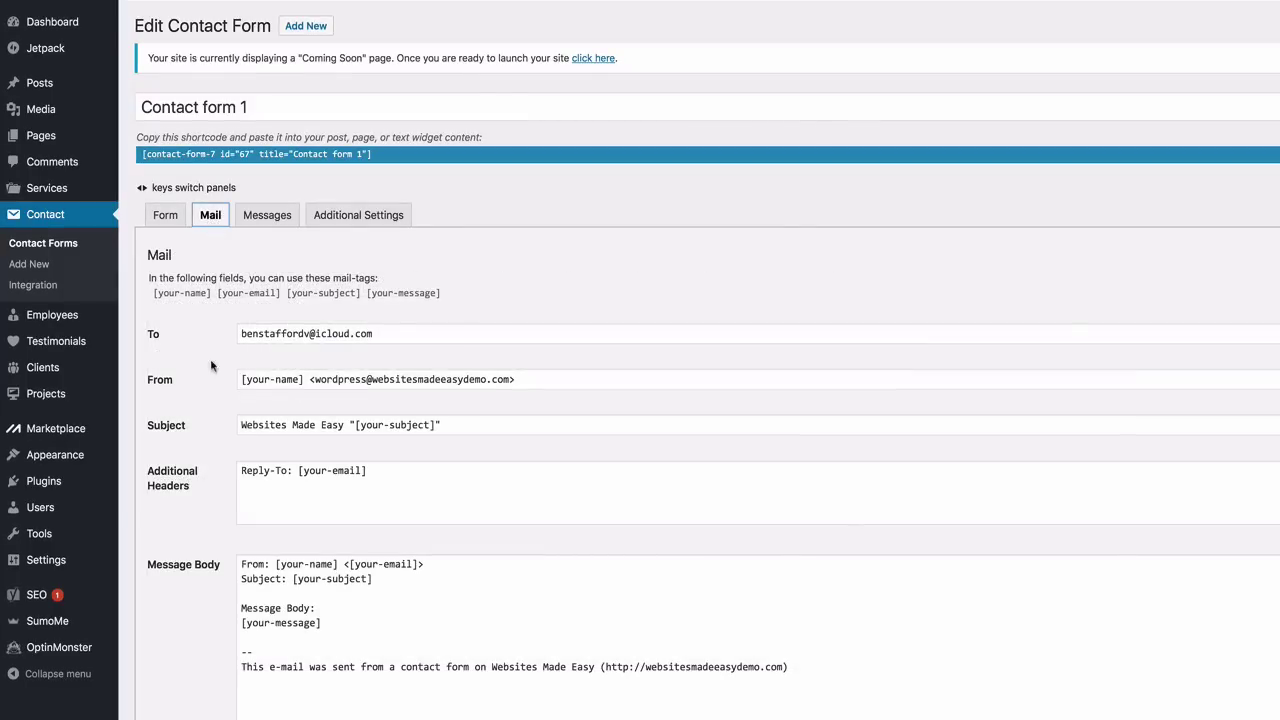
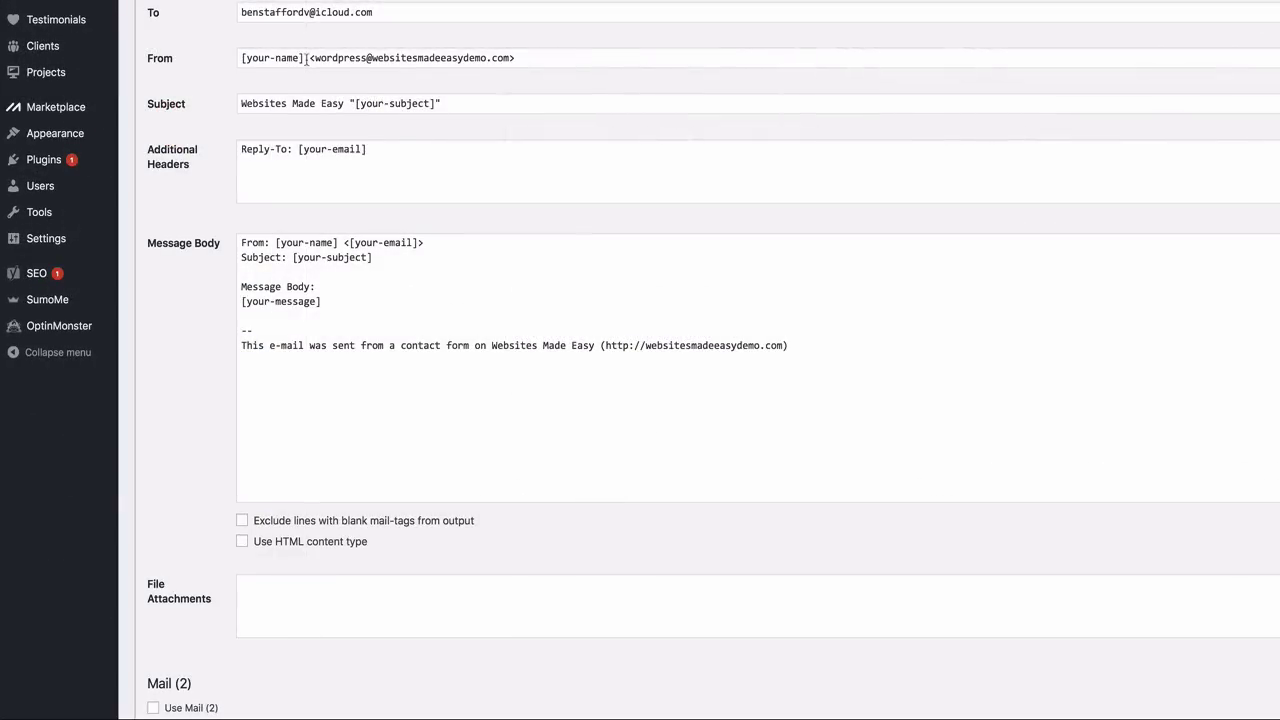
Save Contact form 1's mail settings and copy the form's shortcode
scroll(306, 57, down, 3)
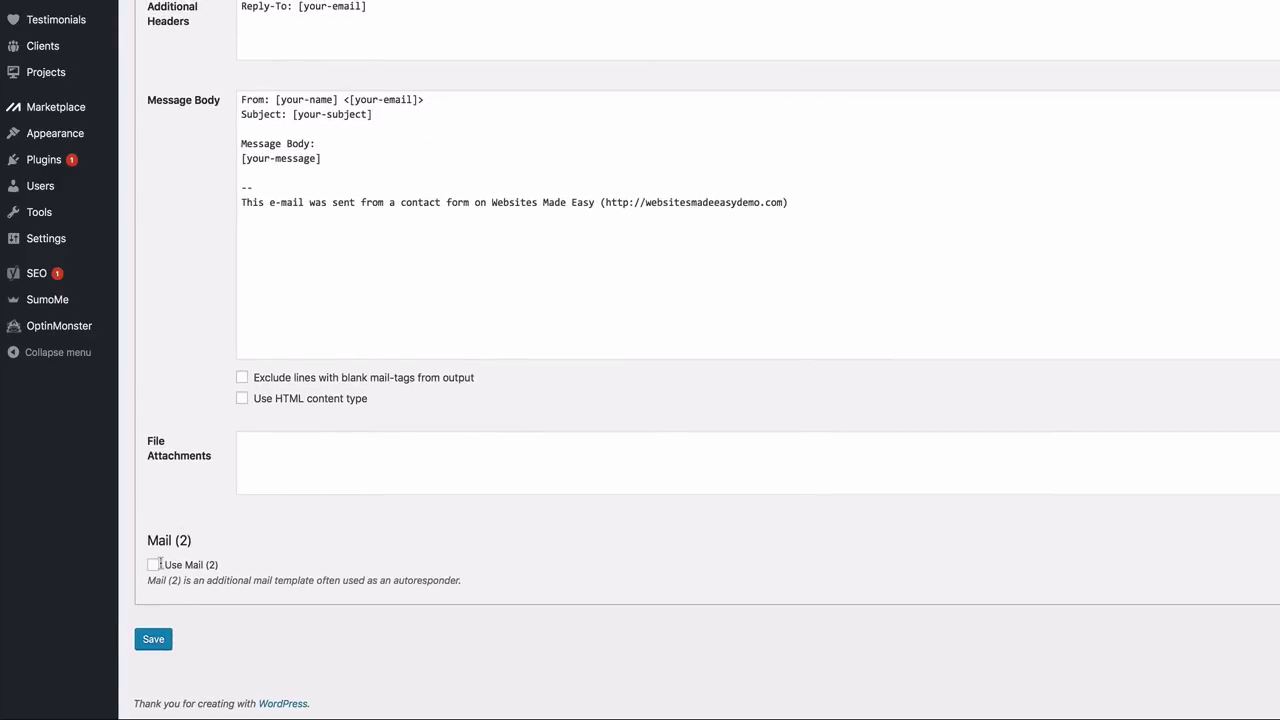
click(153, 640)
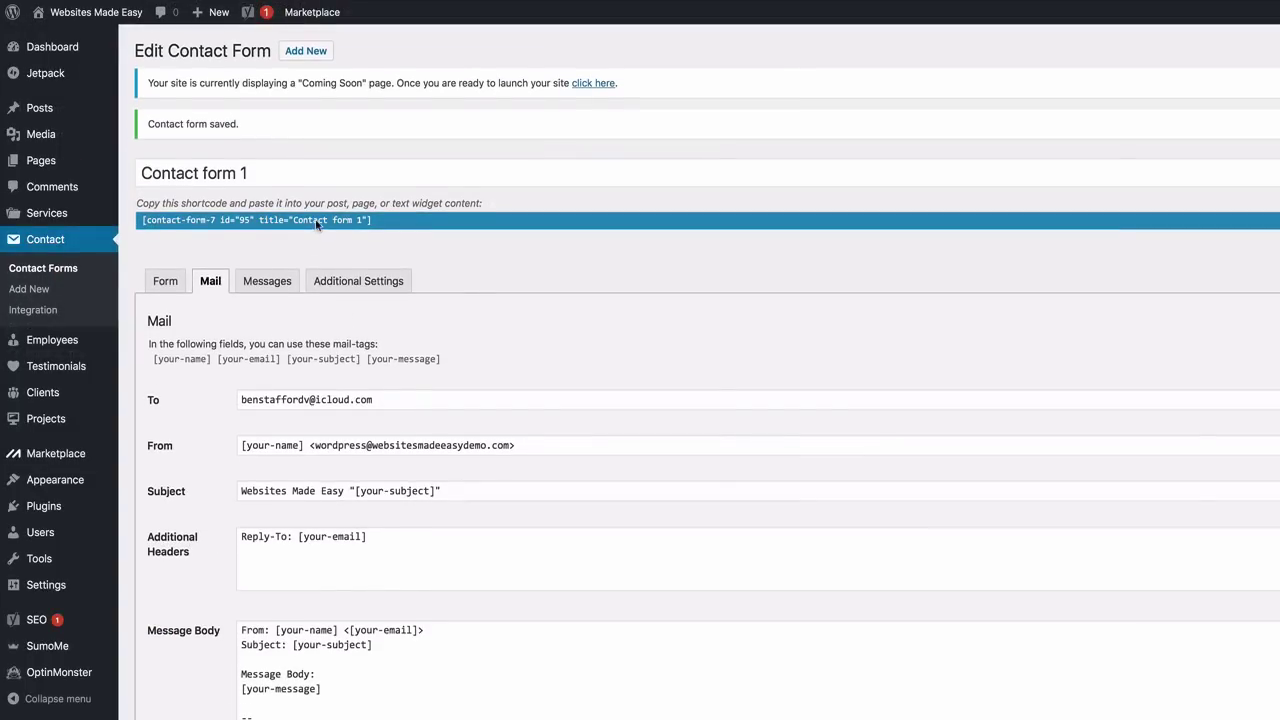
scroll(316, 224, down, 1)
right_click(321, 209)
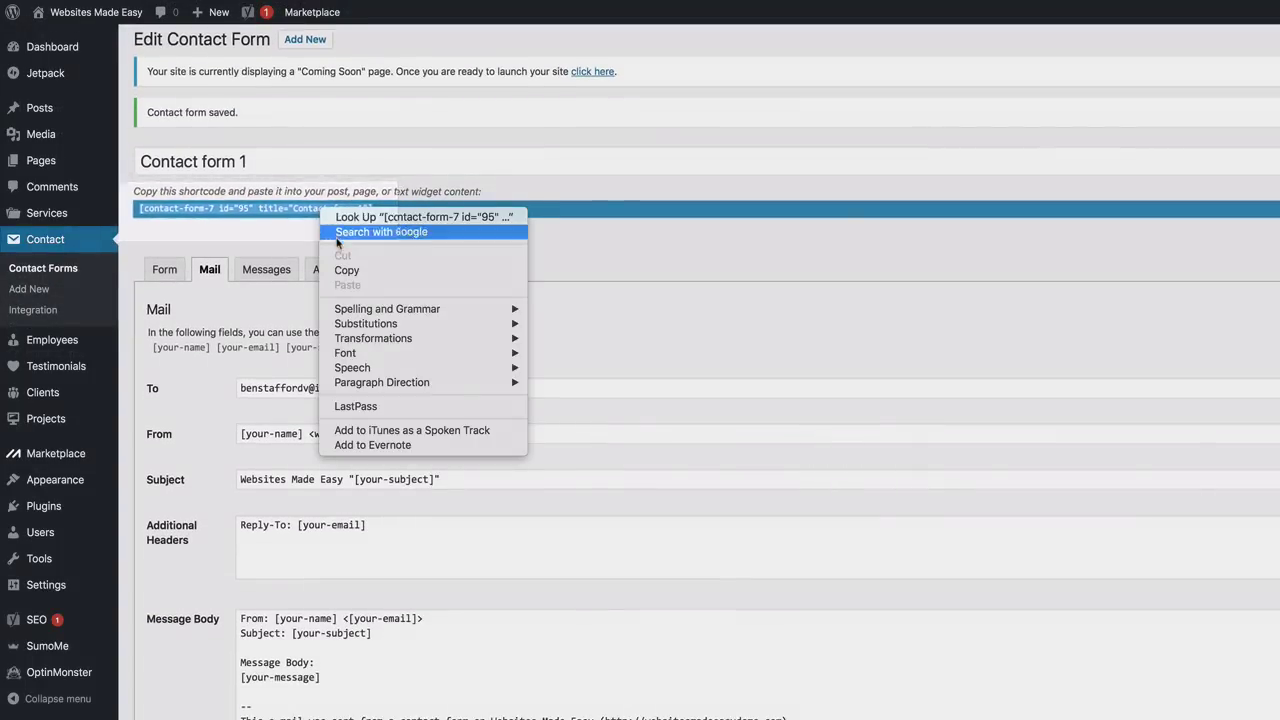
scroll(337, 243, down, 1)
click(346, 270)
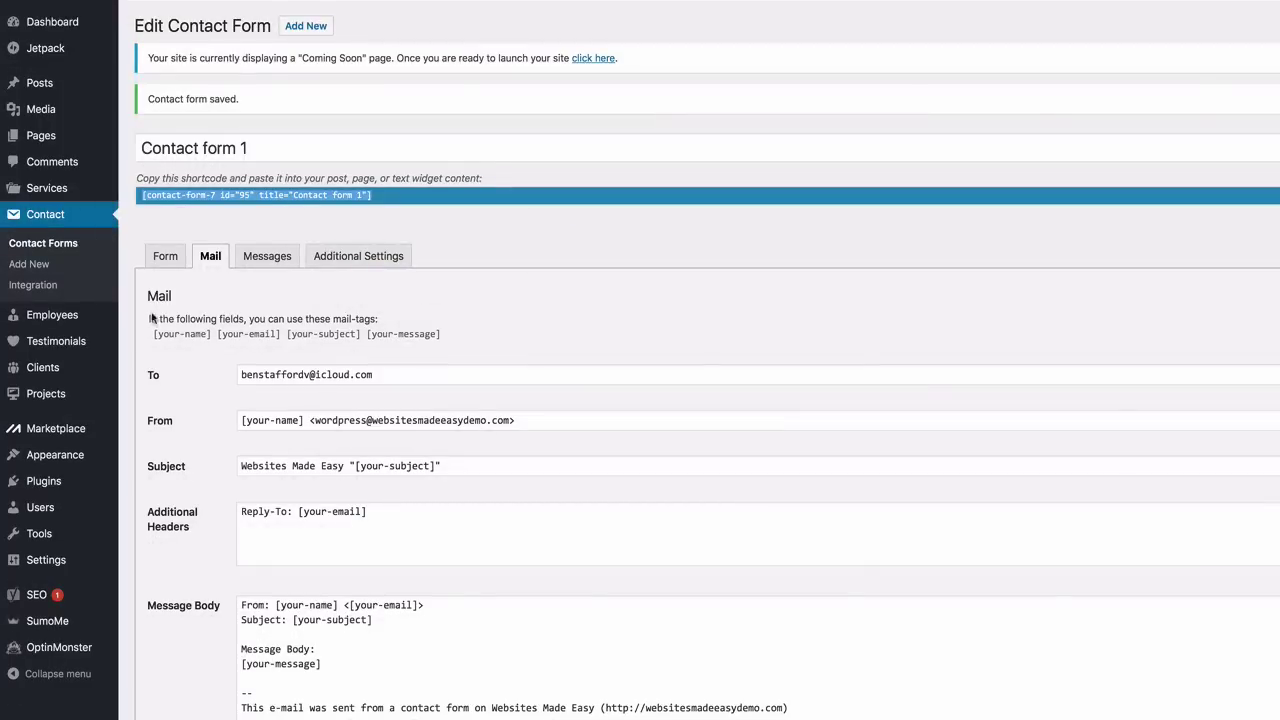
Open the Contact Us page for editing from All Pages
mouse_move(90, 135)
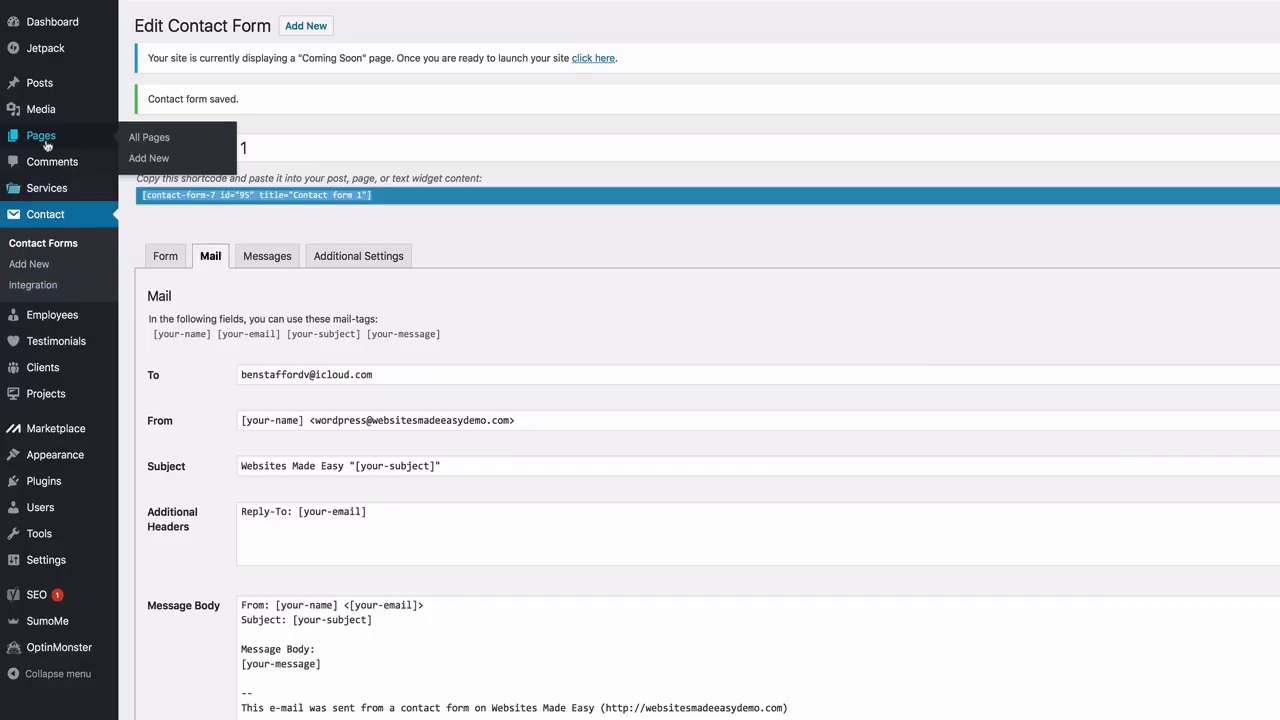
click(154, 140)
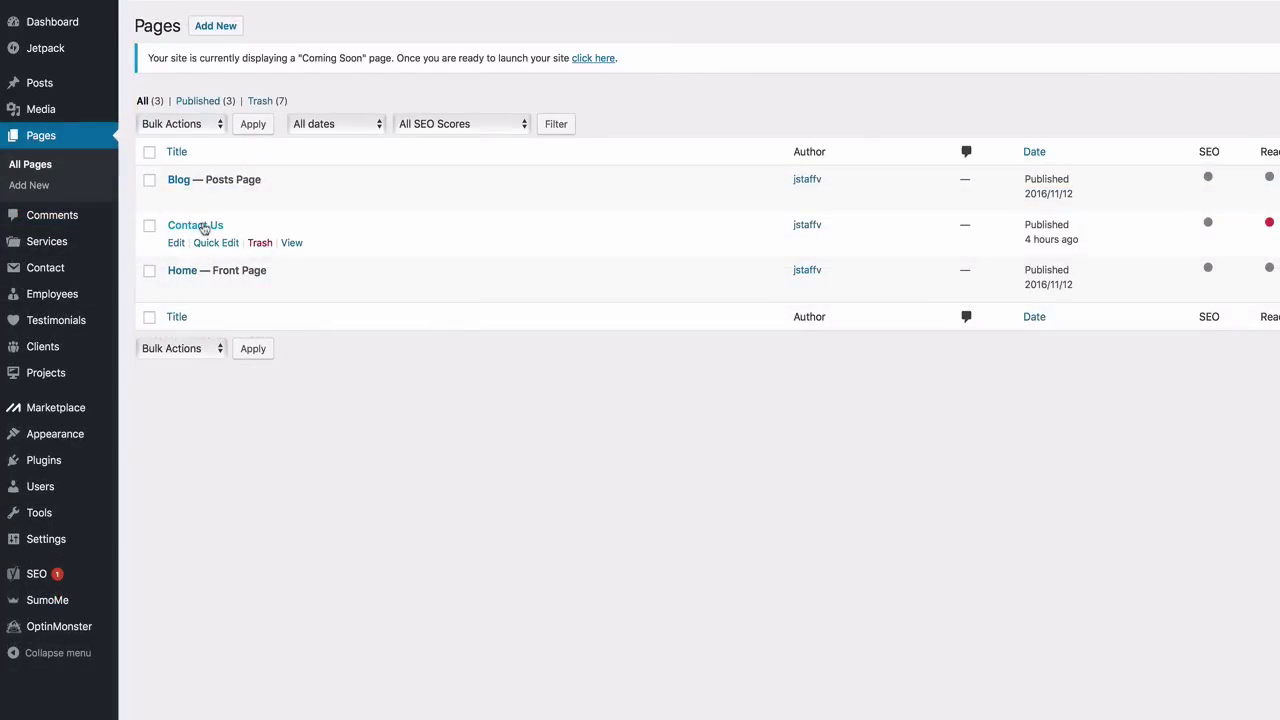
click(176, 245)
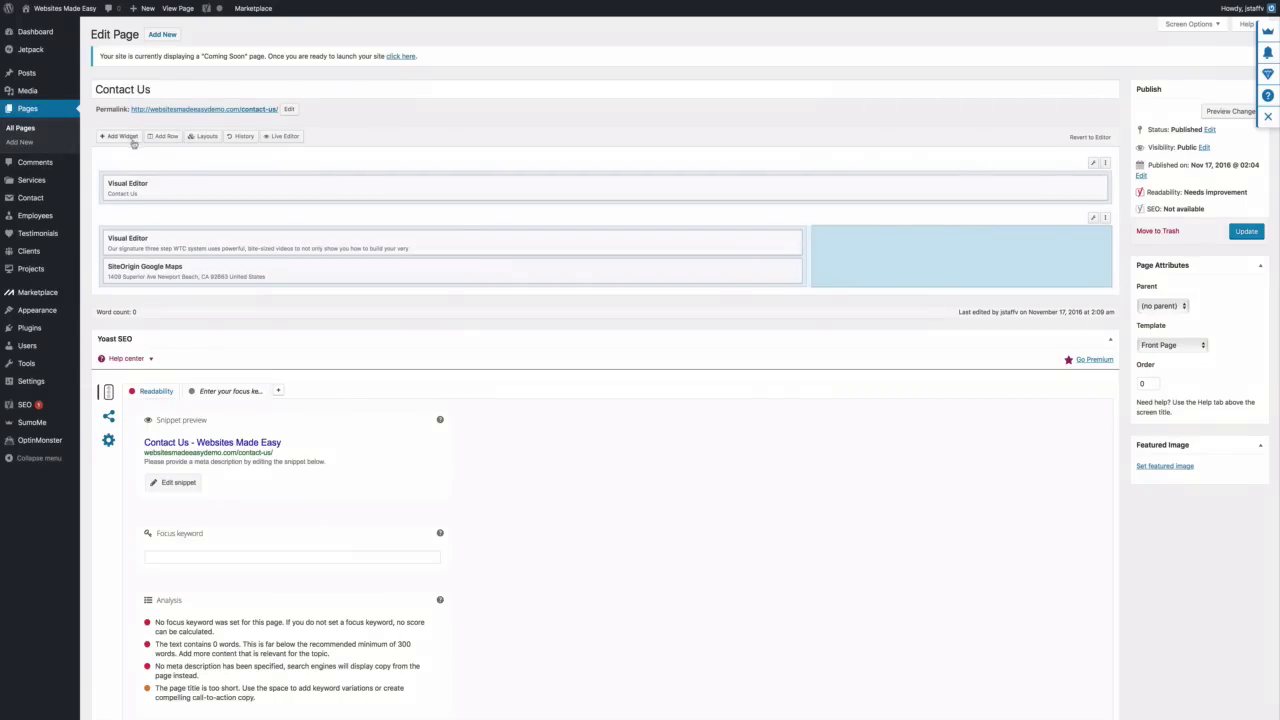
Paste the Contact Form 1 shortcode into a Visual Editor widget in the empty cell and update the page
click(125, 137)
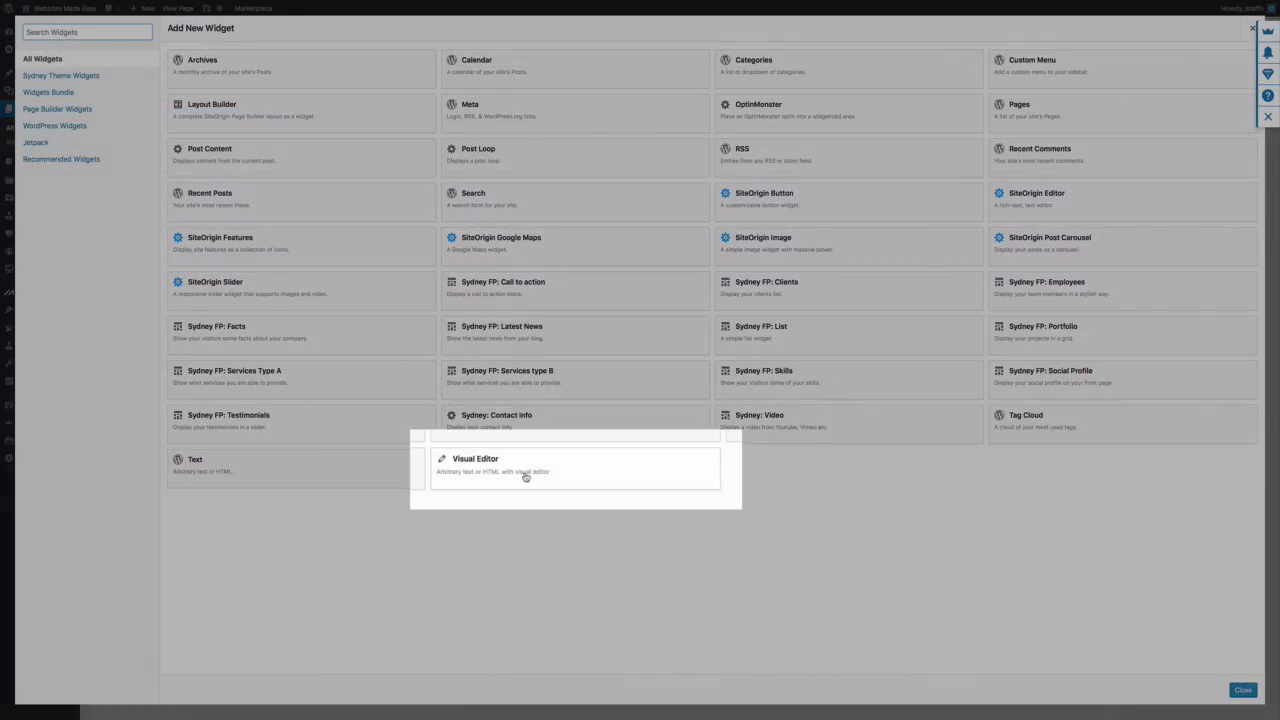
click(519, 474)
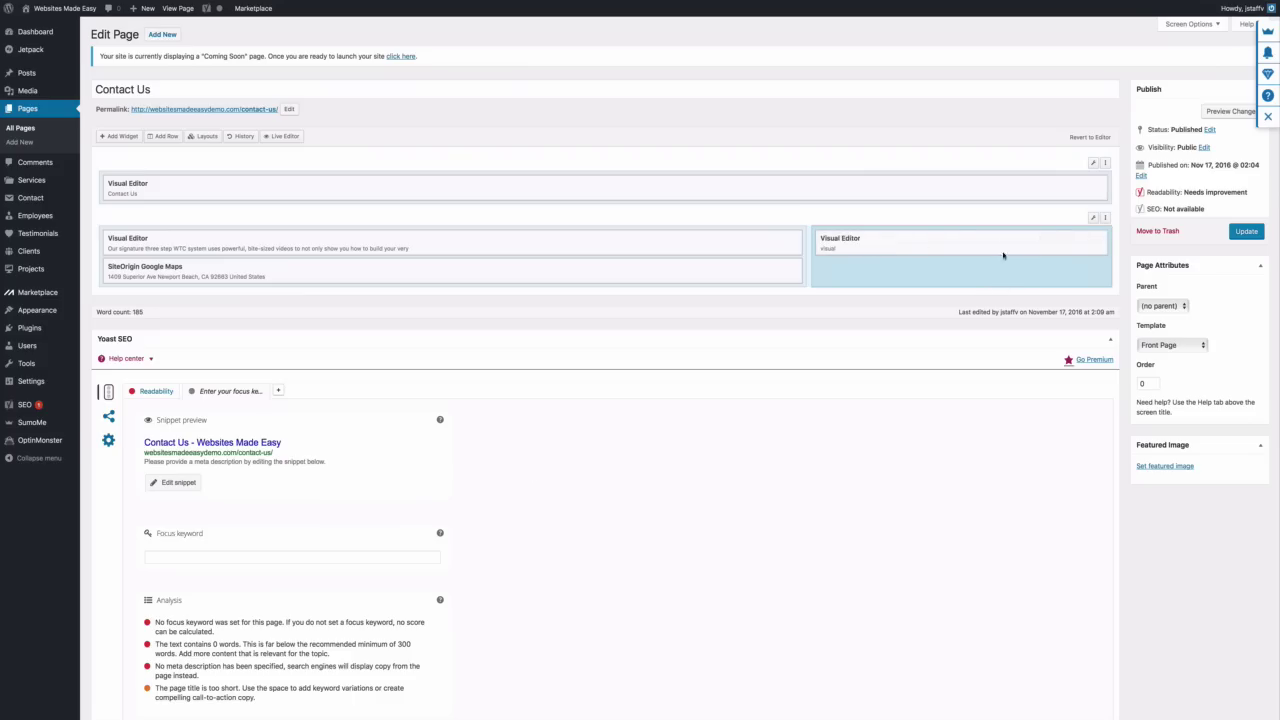
click(1013, 247)
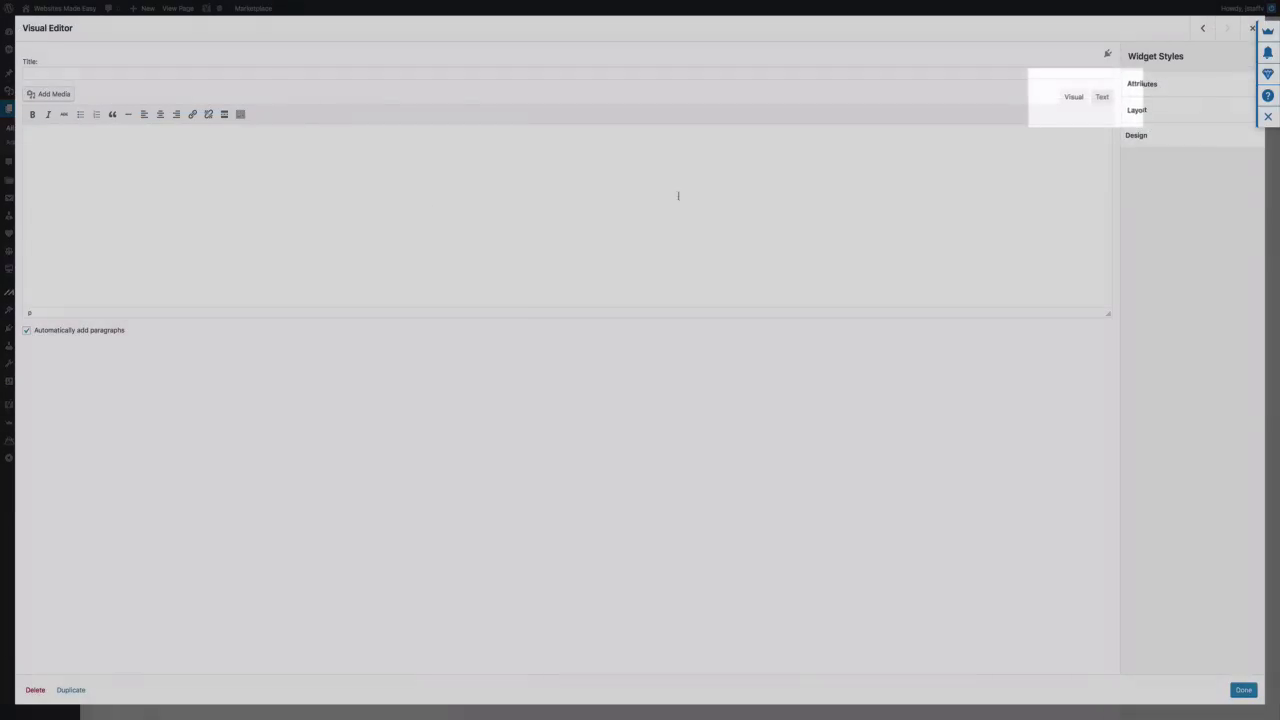
click(1101, 99)
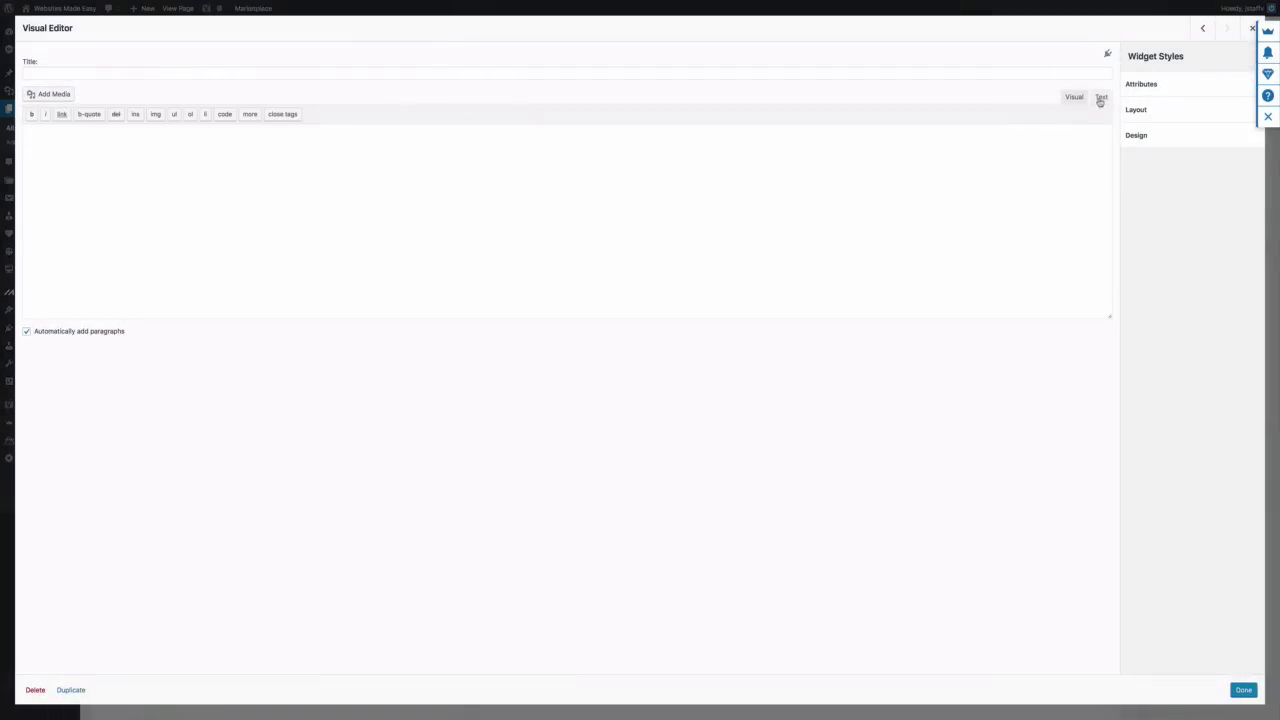
right_click(376, 145)
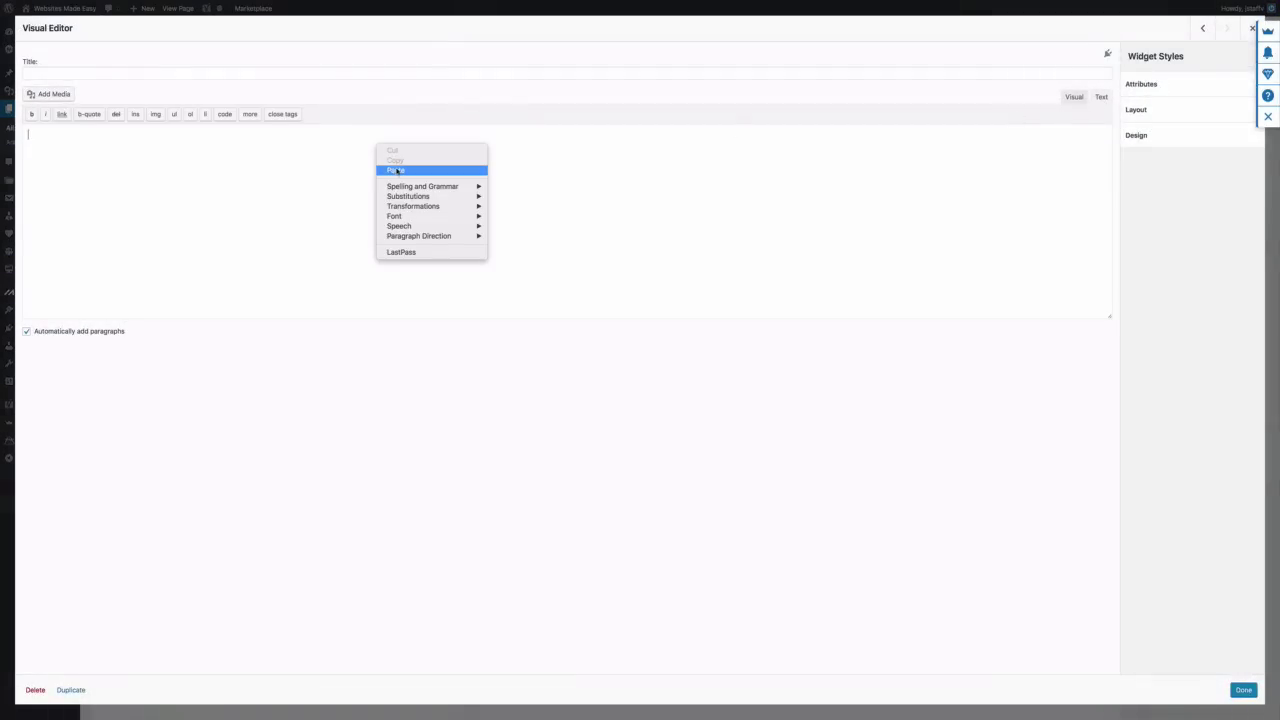
click(392, 170)
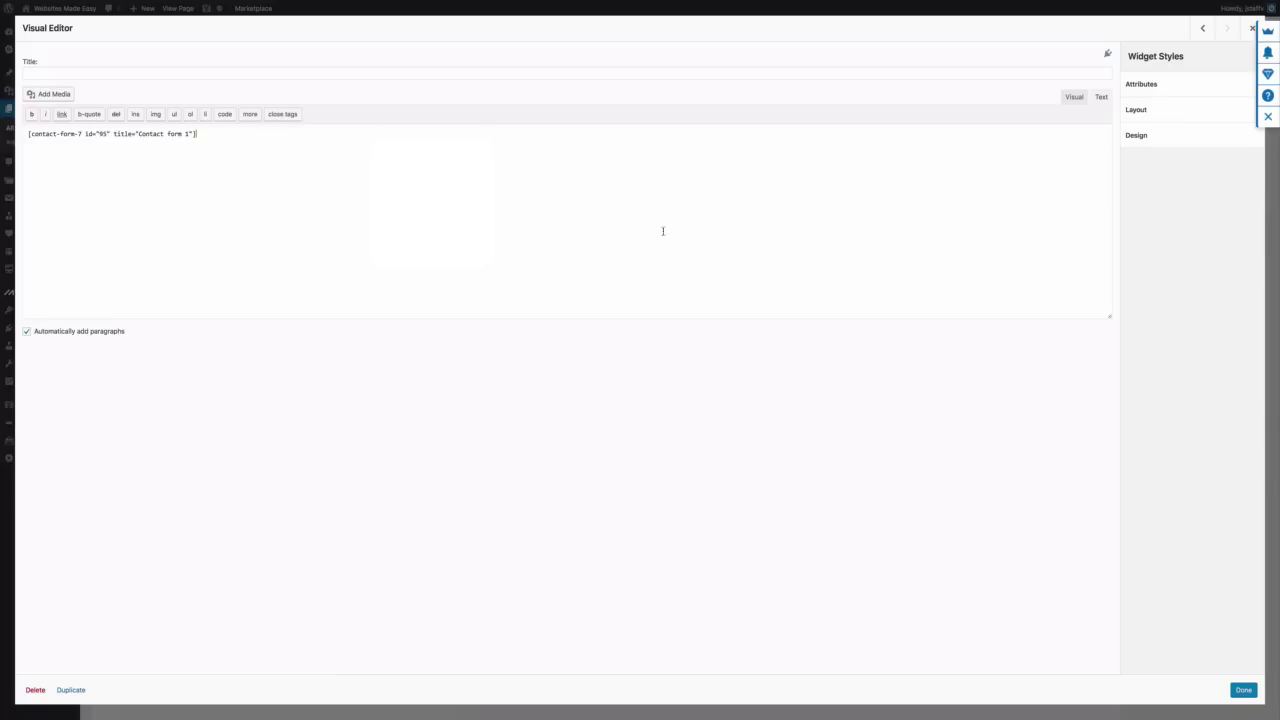
click(1238, 692)
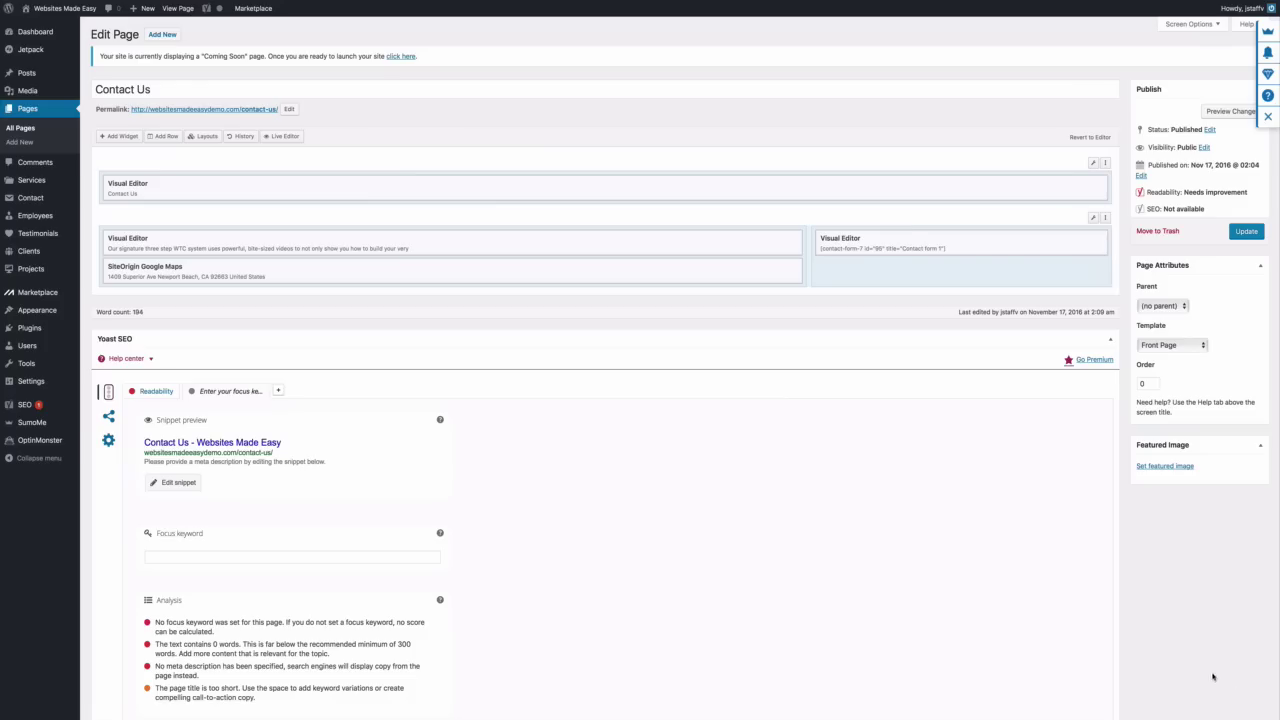
click(1244, 232)
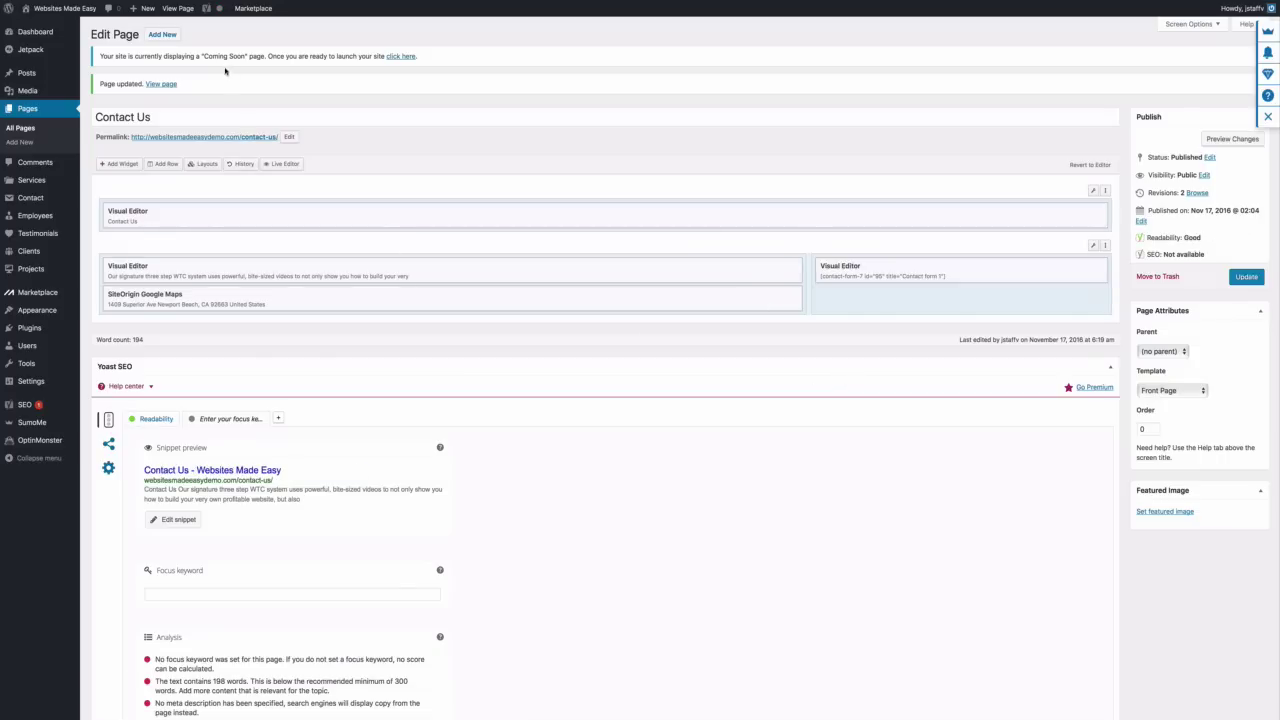
click(177, 9)
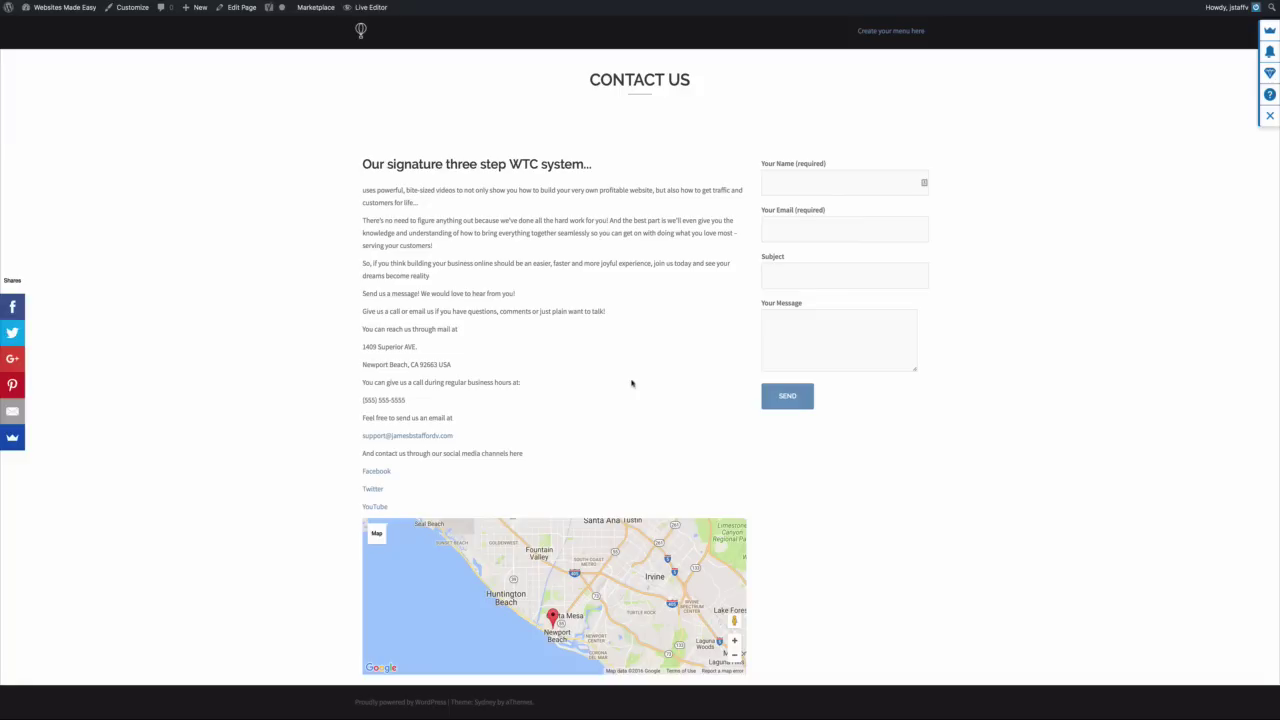
Return from the live Contact Us page to the admin Dashboard
mouse_move(65, 7)
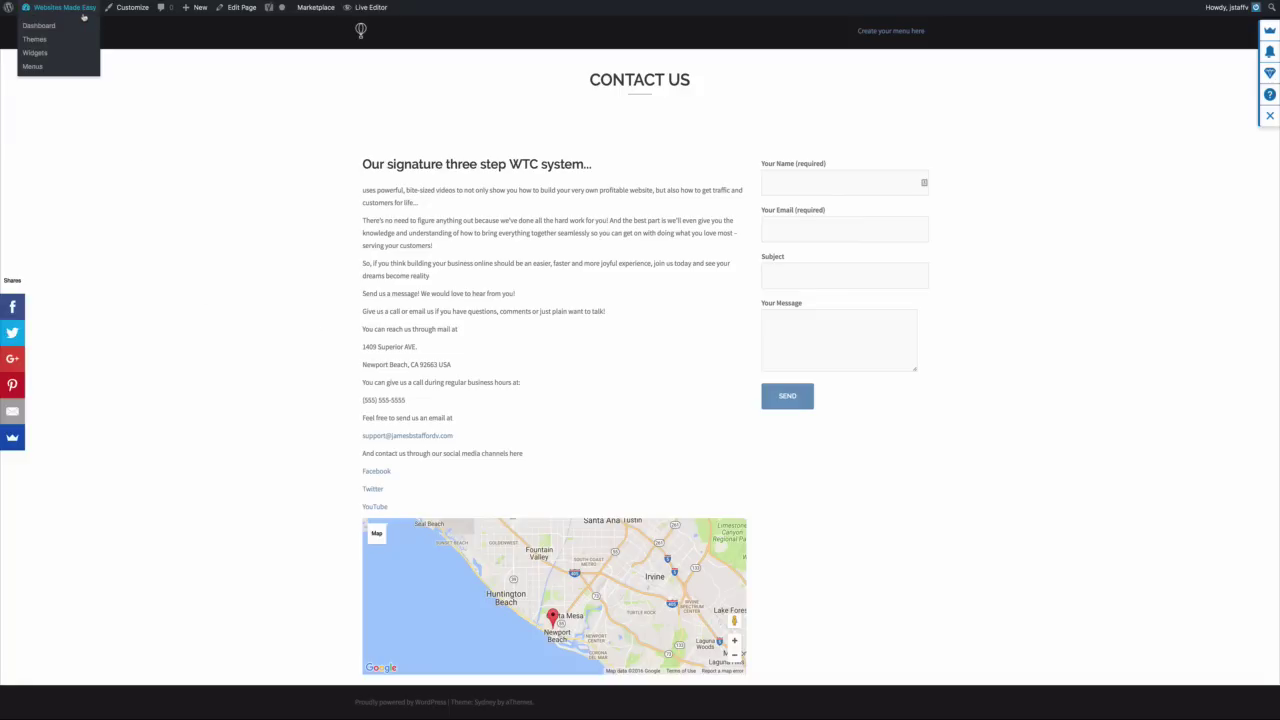
click(55, 28)
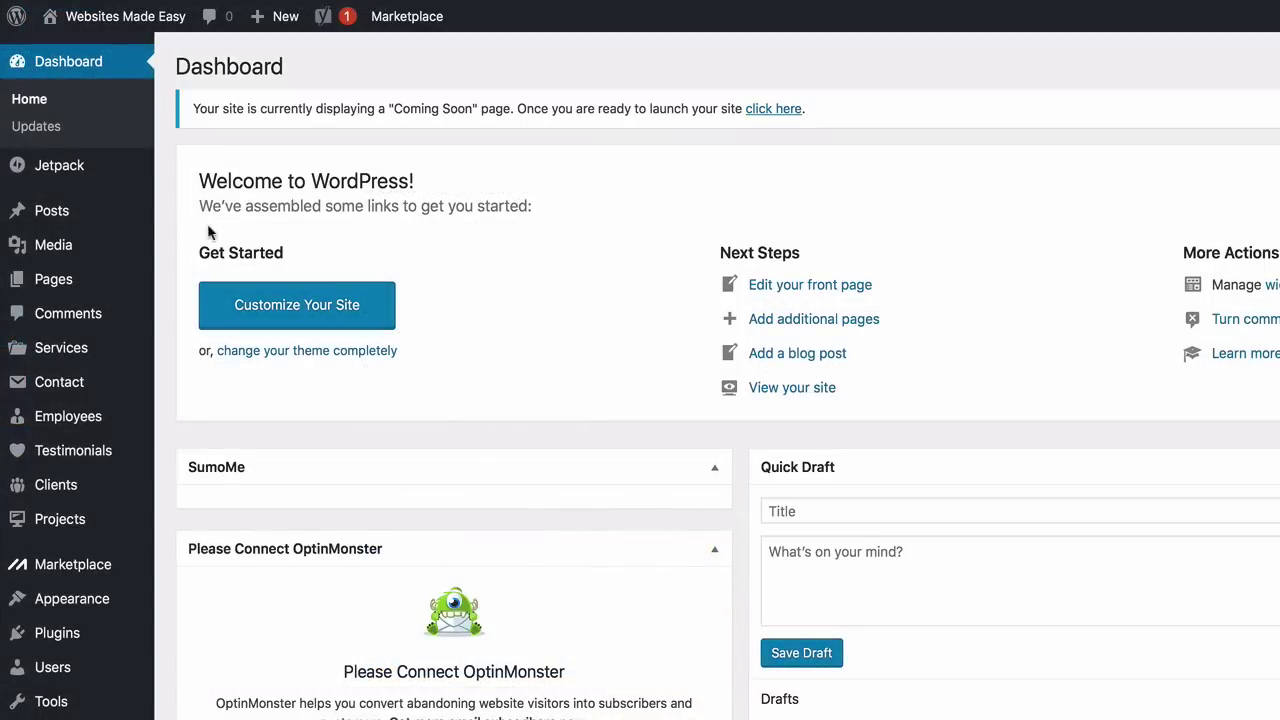
Create a new page titled 'About'
mouse_move(40, 145)
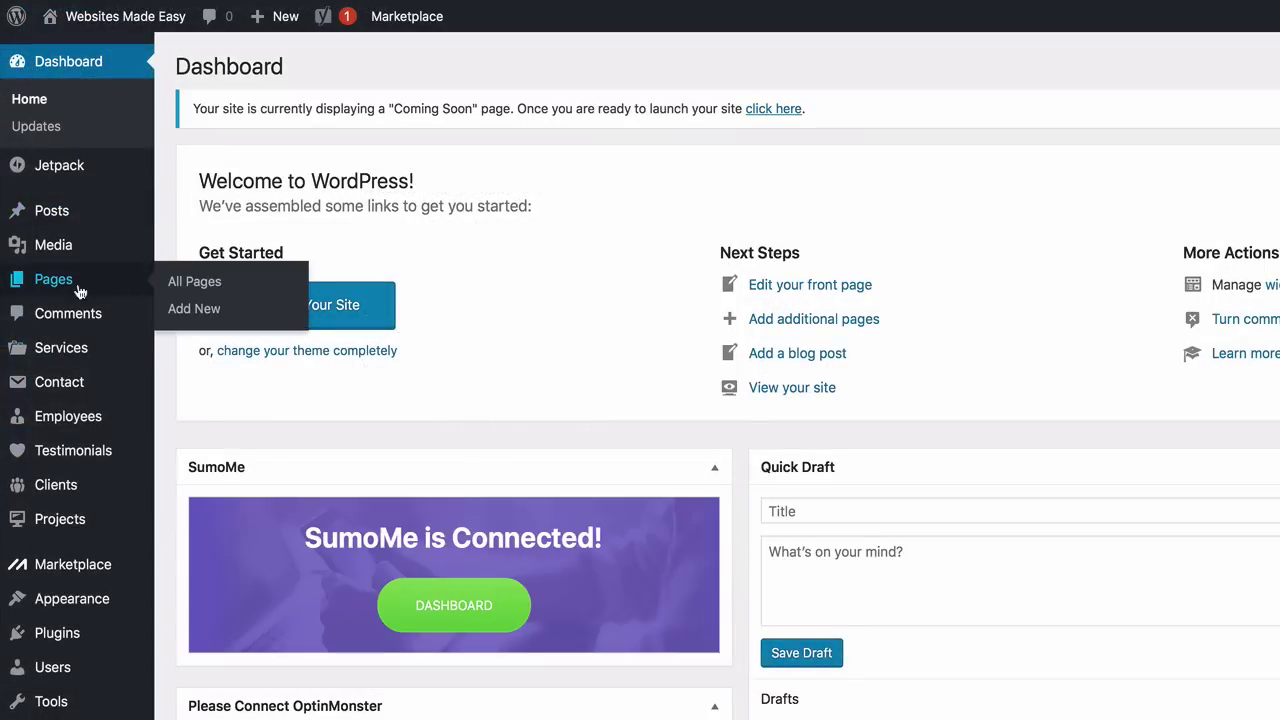
click(194, 309)
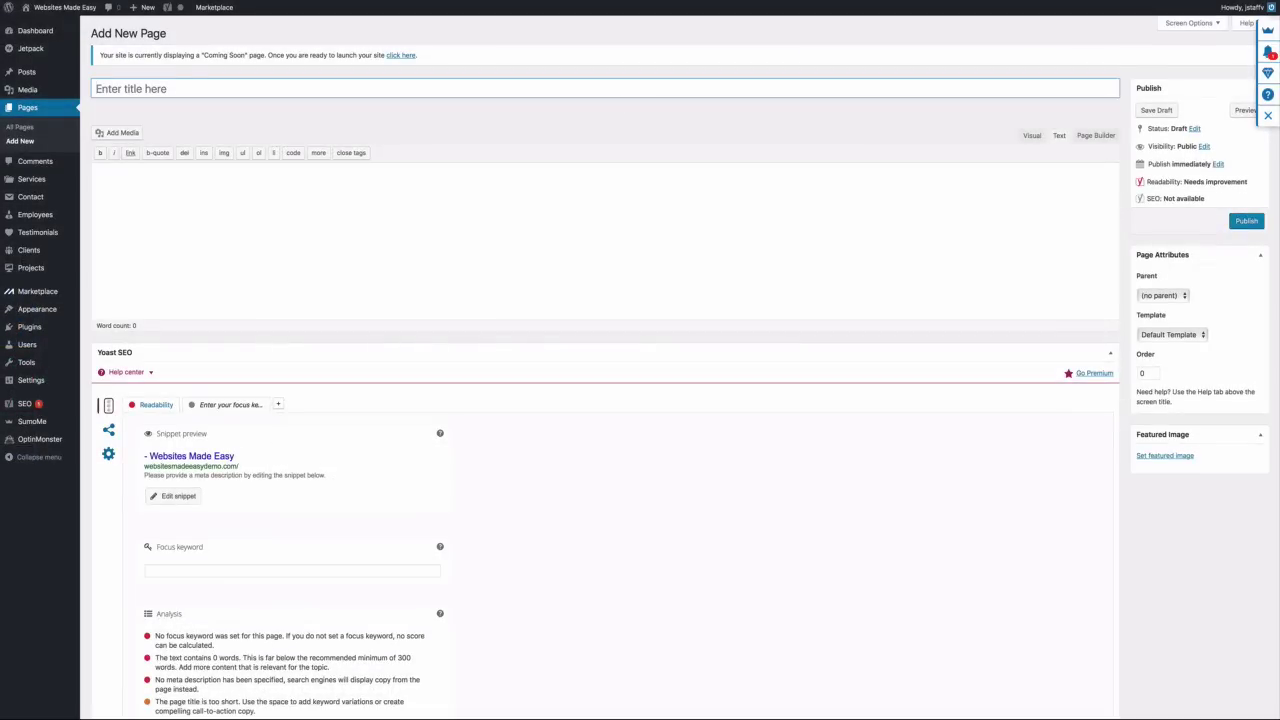
click(228, 219)
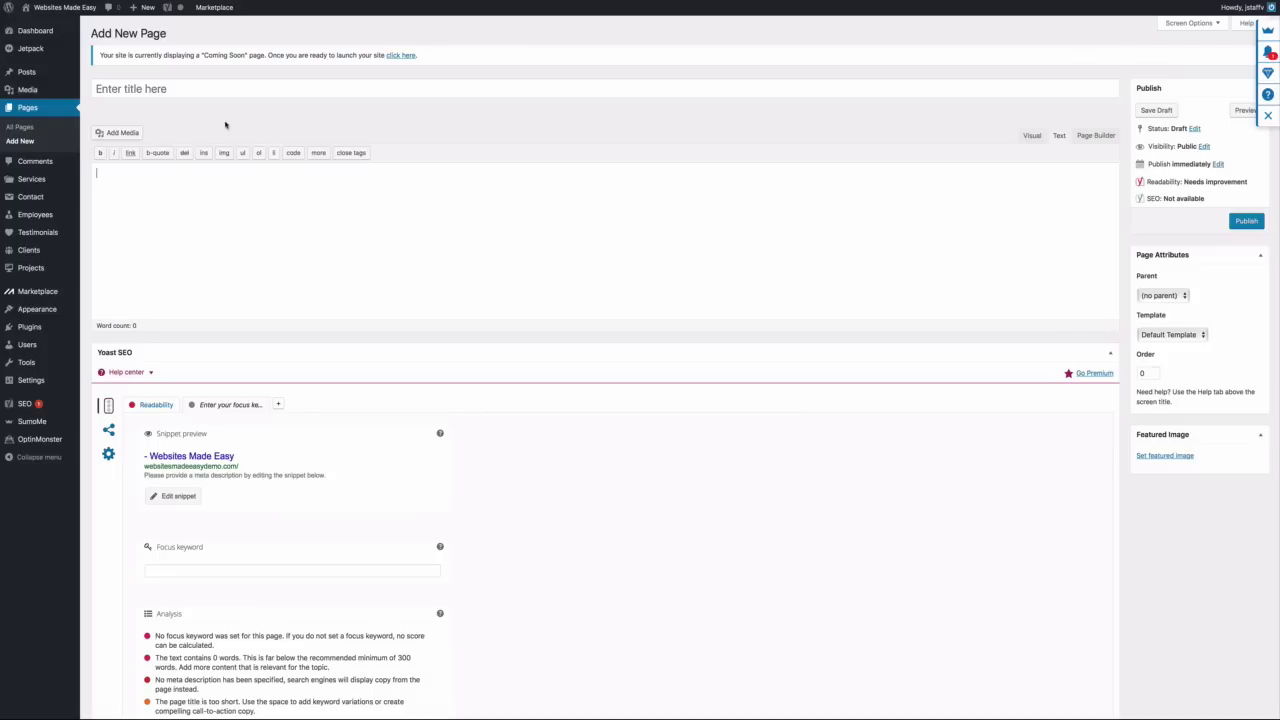
click(219, 88)
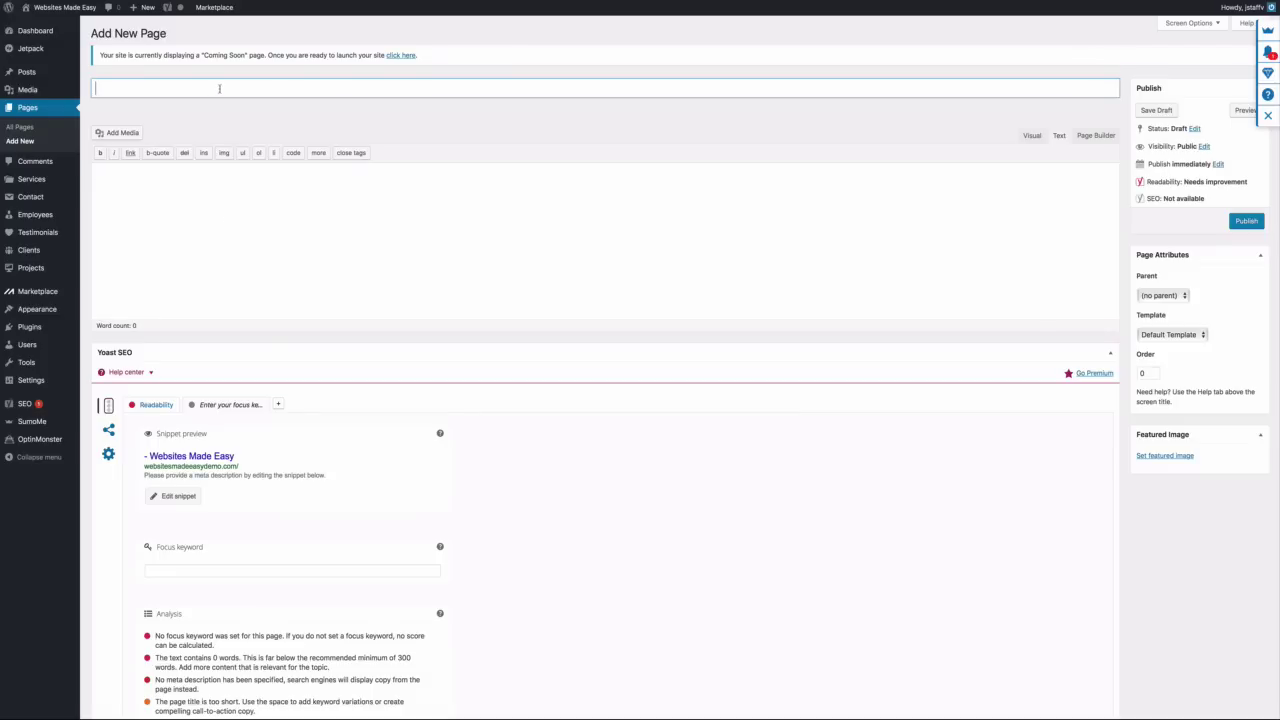
text(About)
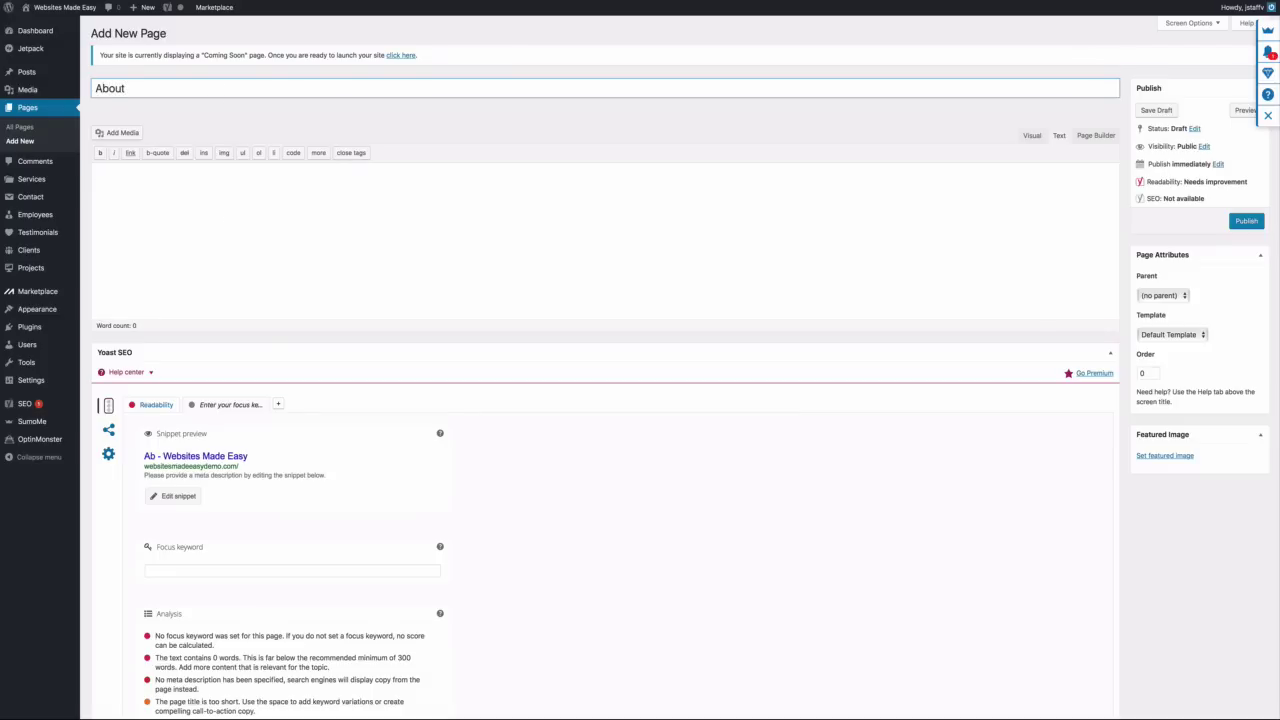
click(334, 176)
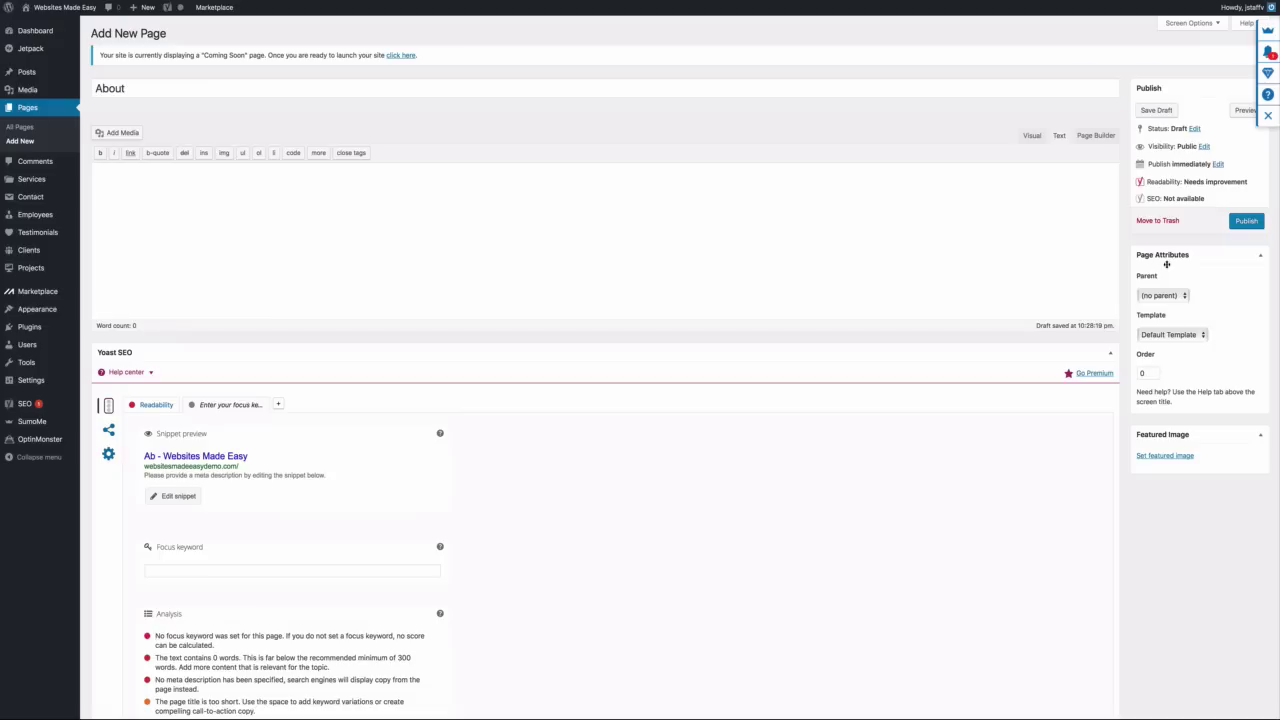
Set the About page template to Front Page and switch to Page Builder
click(1202, 336)
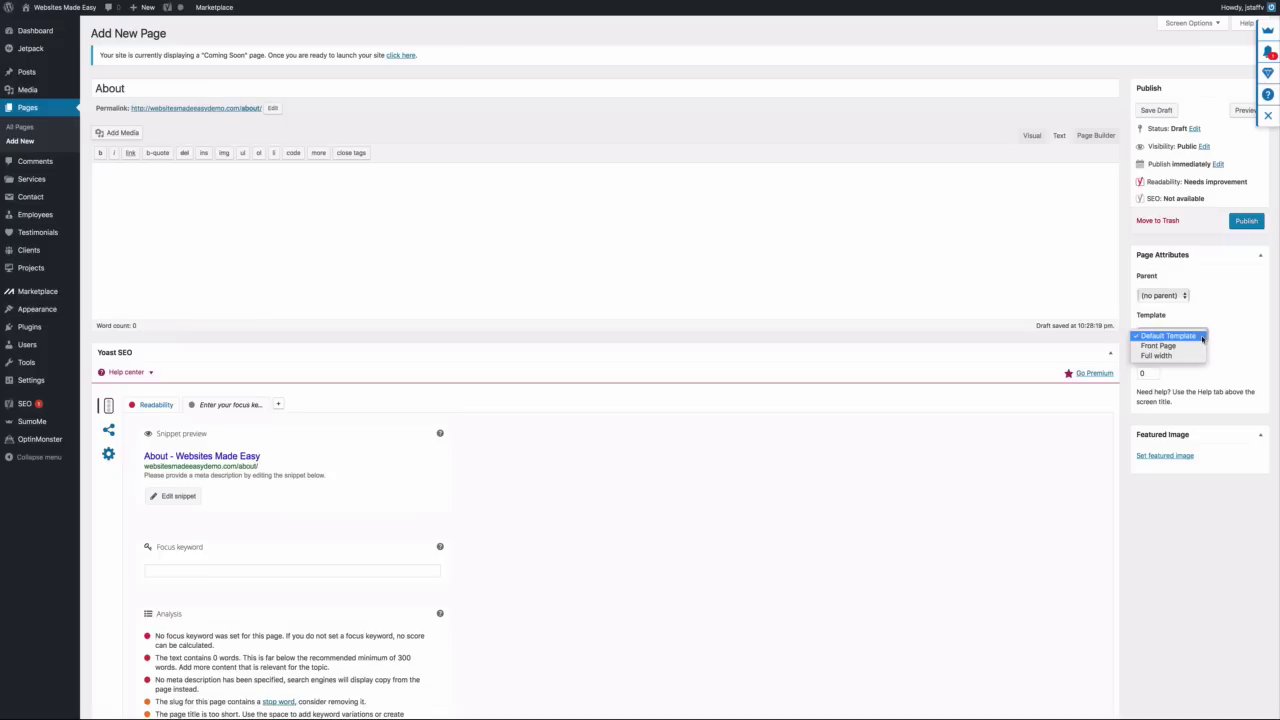
click(1196, 347)
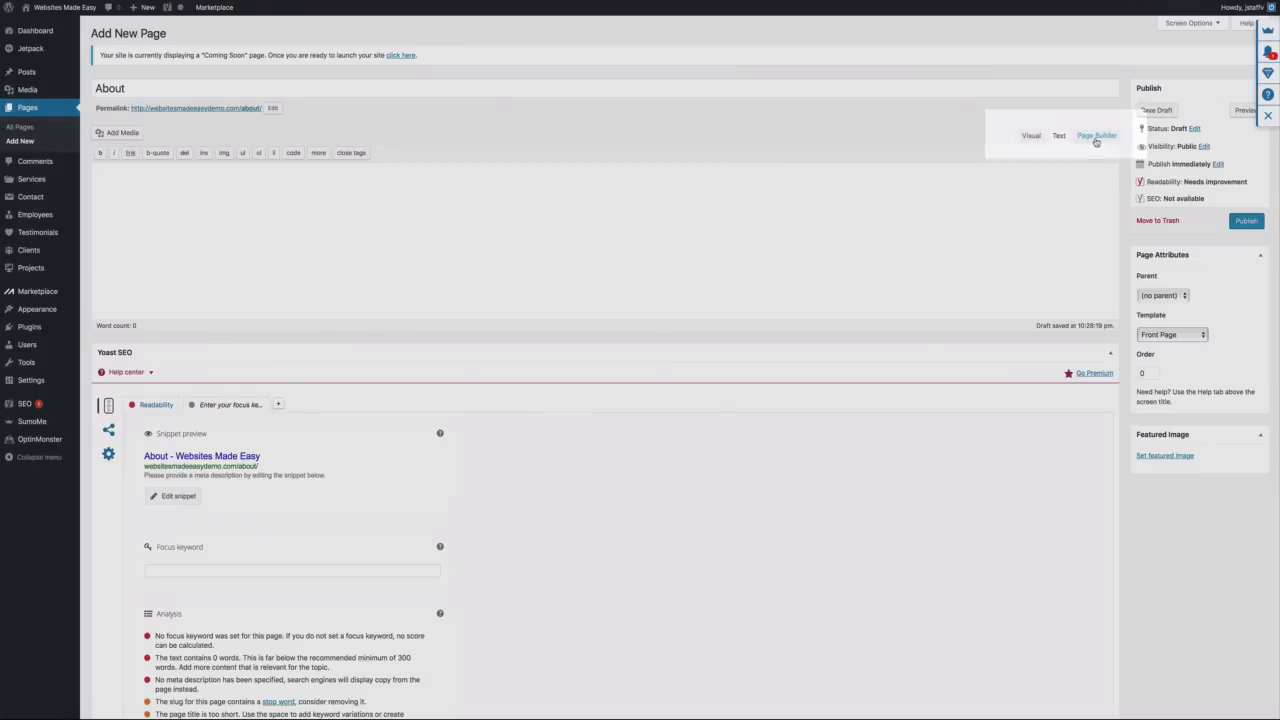
click(1097, 137)
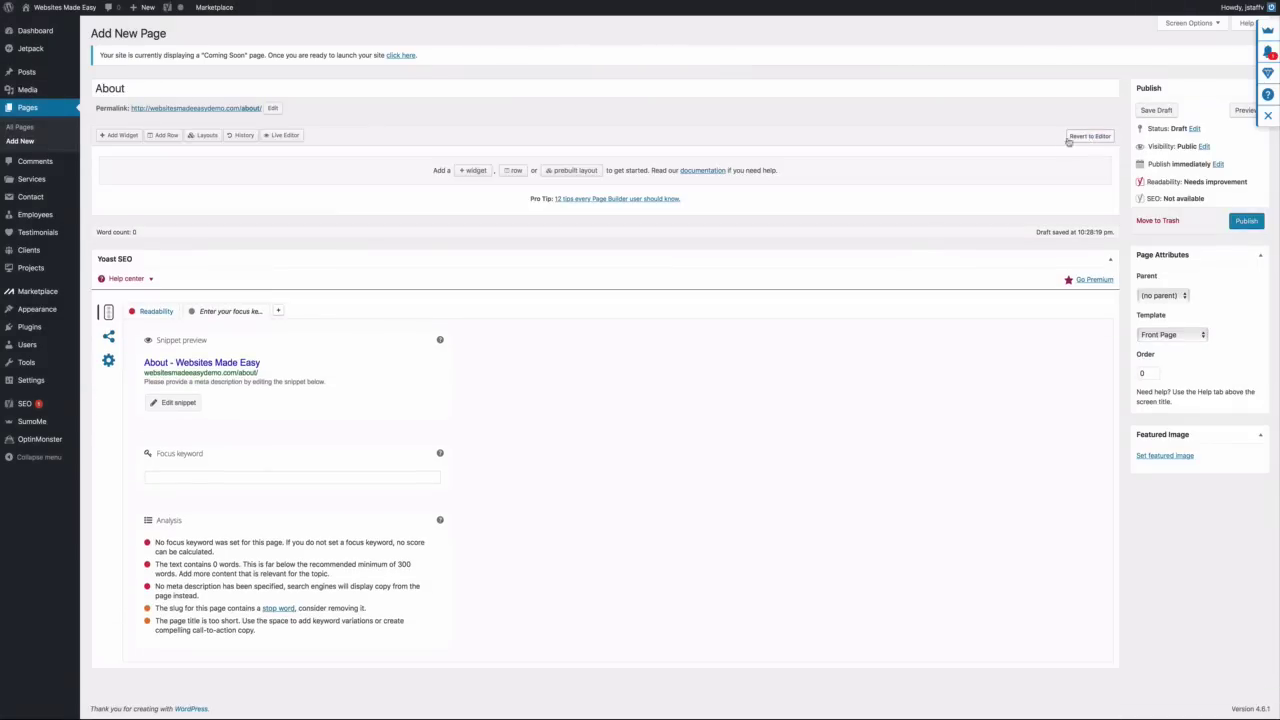
click(166, 136)
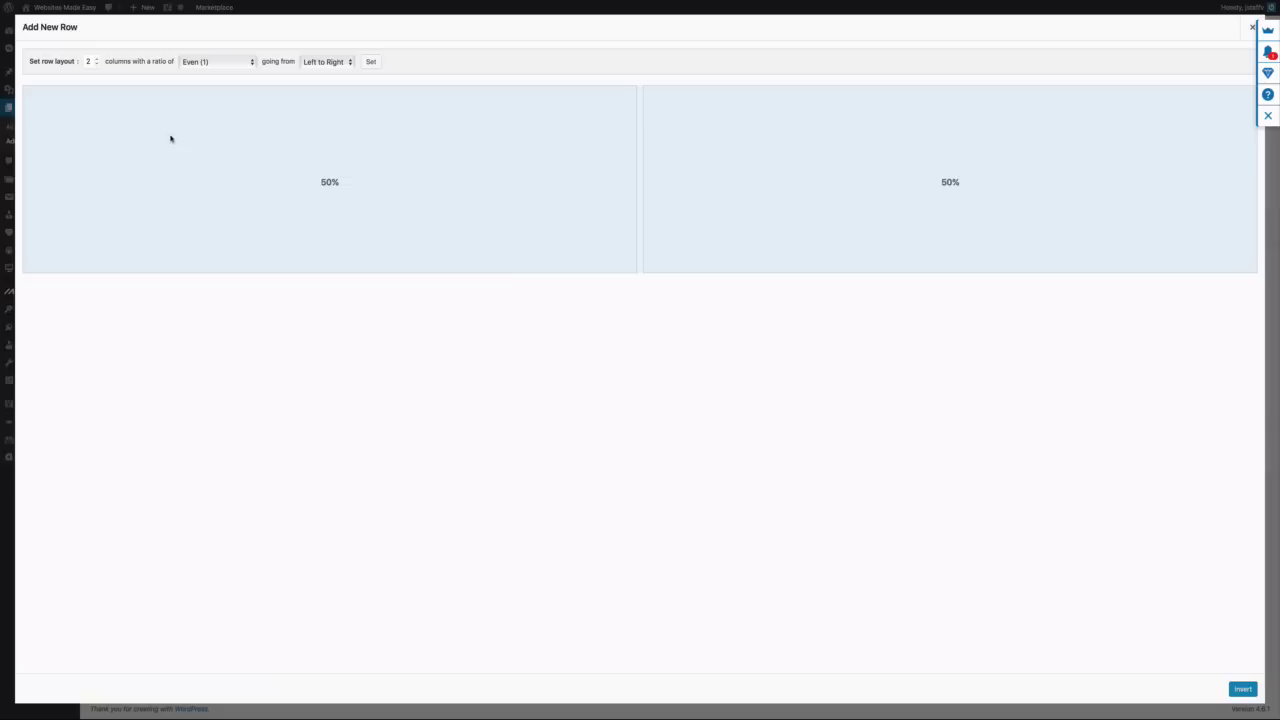
Insert a single-column row into the About page and open its style settings
click(97, 65)
click(1242, 689)
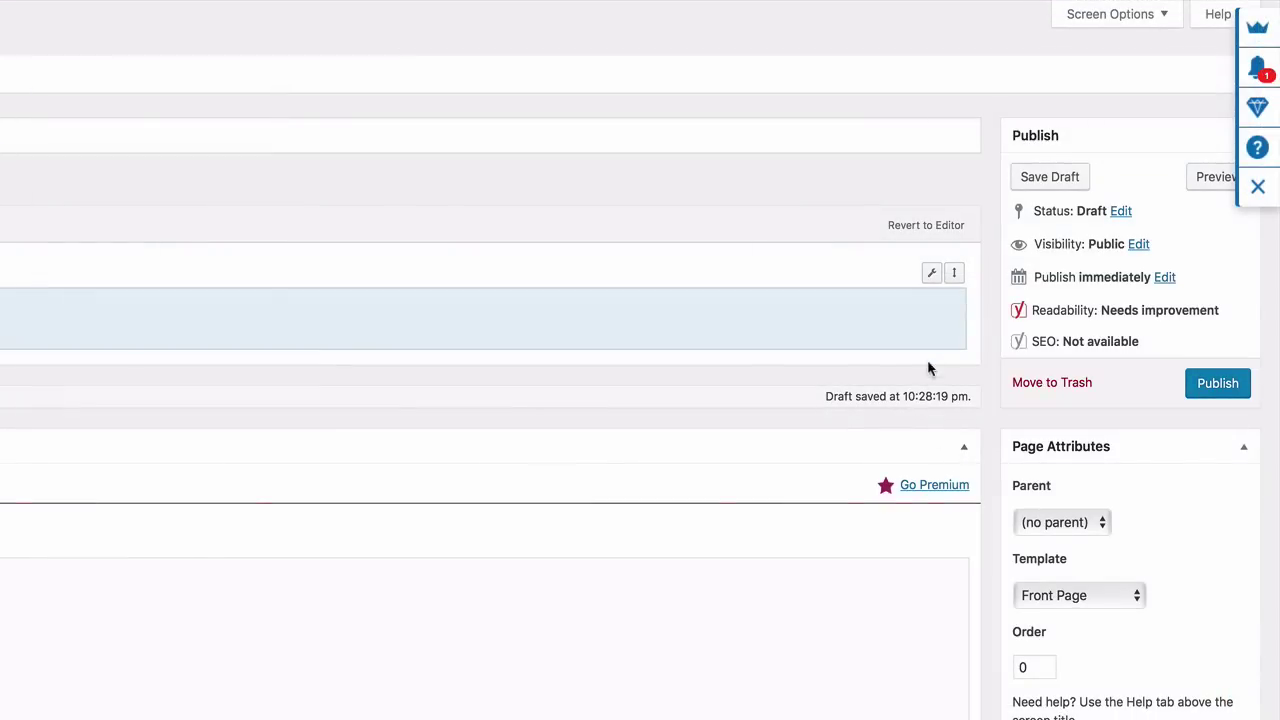
mouse_move(931, 277)
click(866, 305)
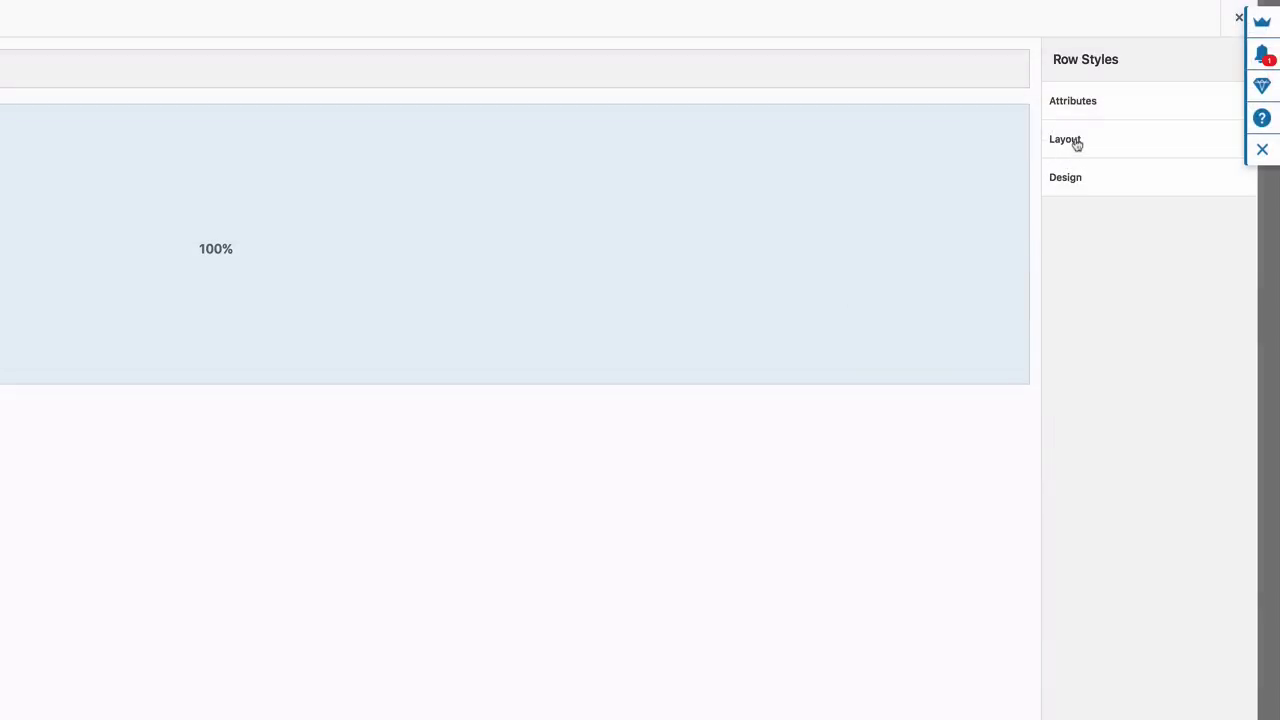
Give the row 40 px top/bottom padding and a Full Width layout
click(1076, 145)
click(1088, 194)
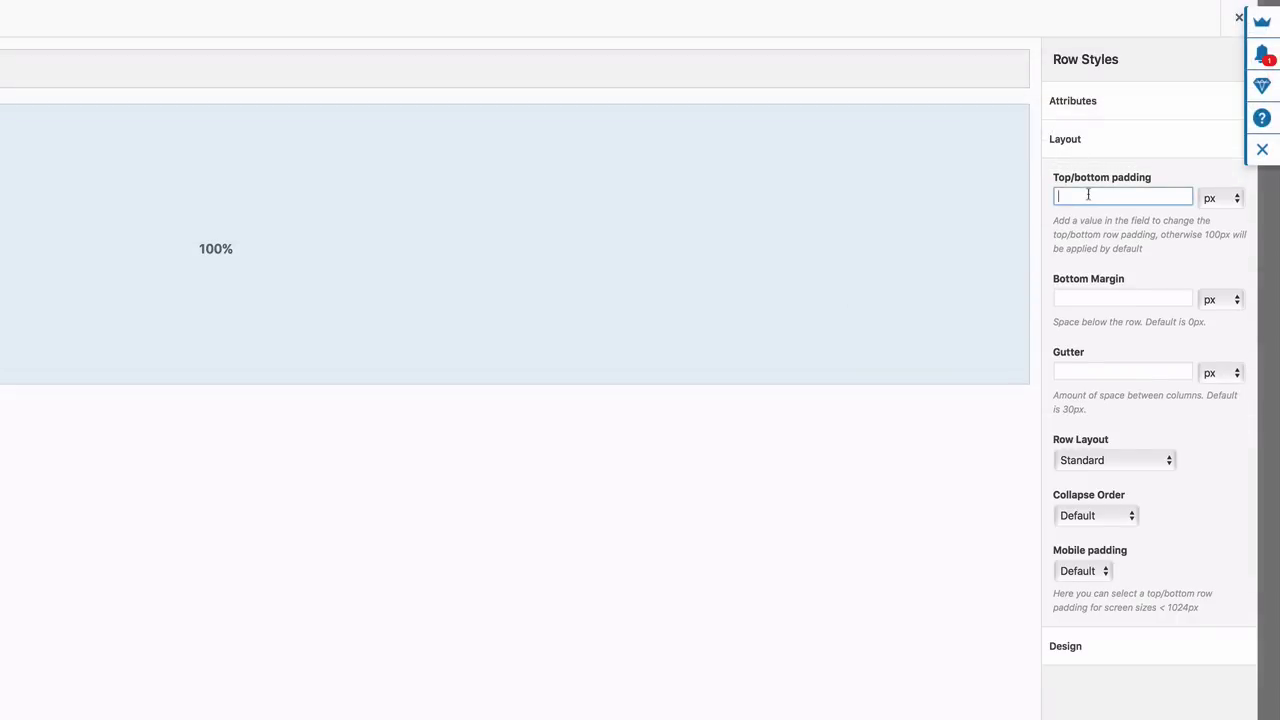
text(40)
click(1167, 456)
click(1172, 463)
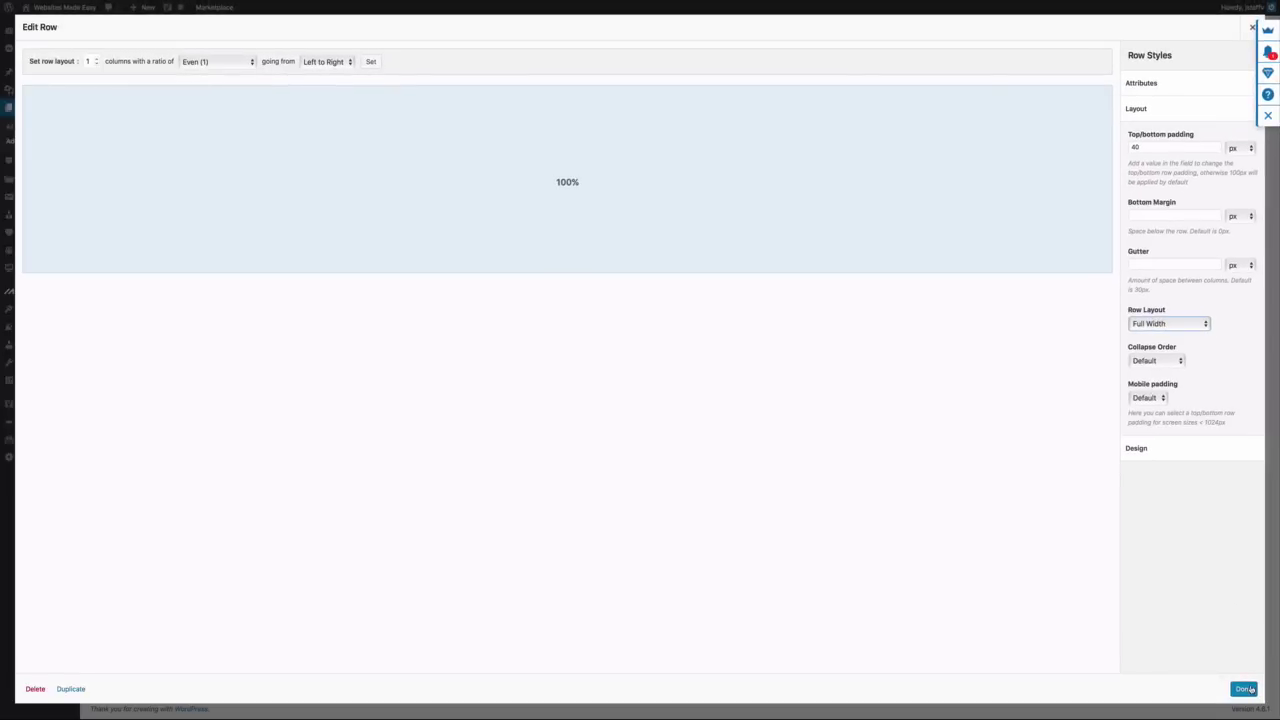
click(1244, 689)
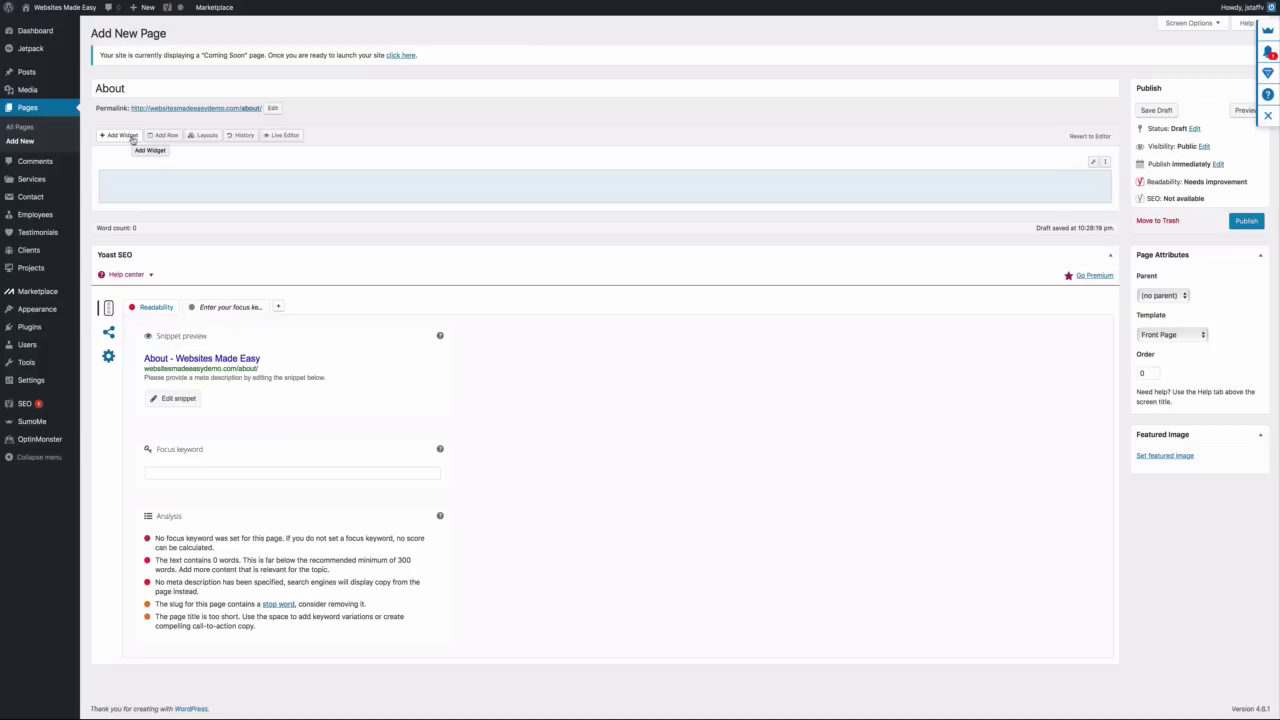
Add a Visual Editor widget titled 'About' to the row
click(126, 139)
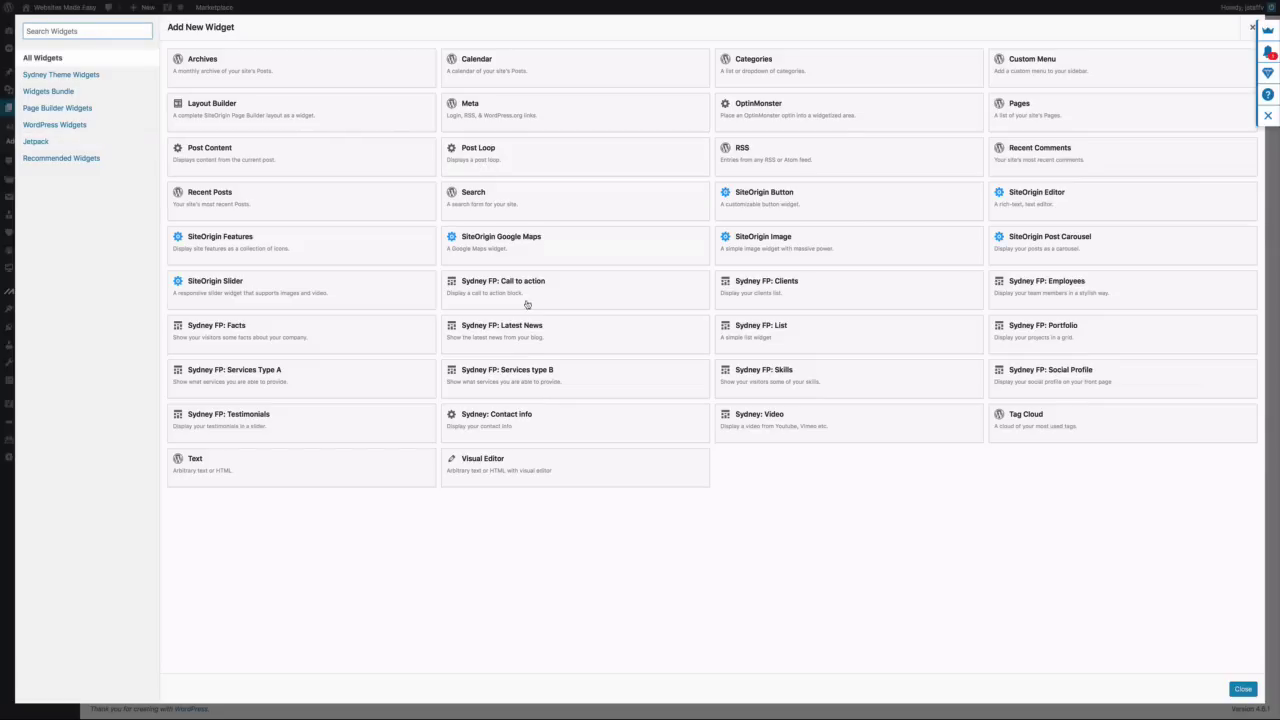
click(532, 479)
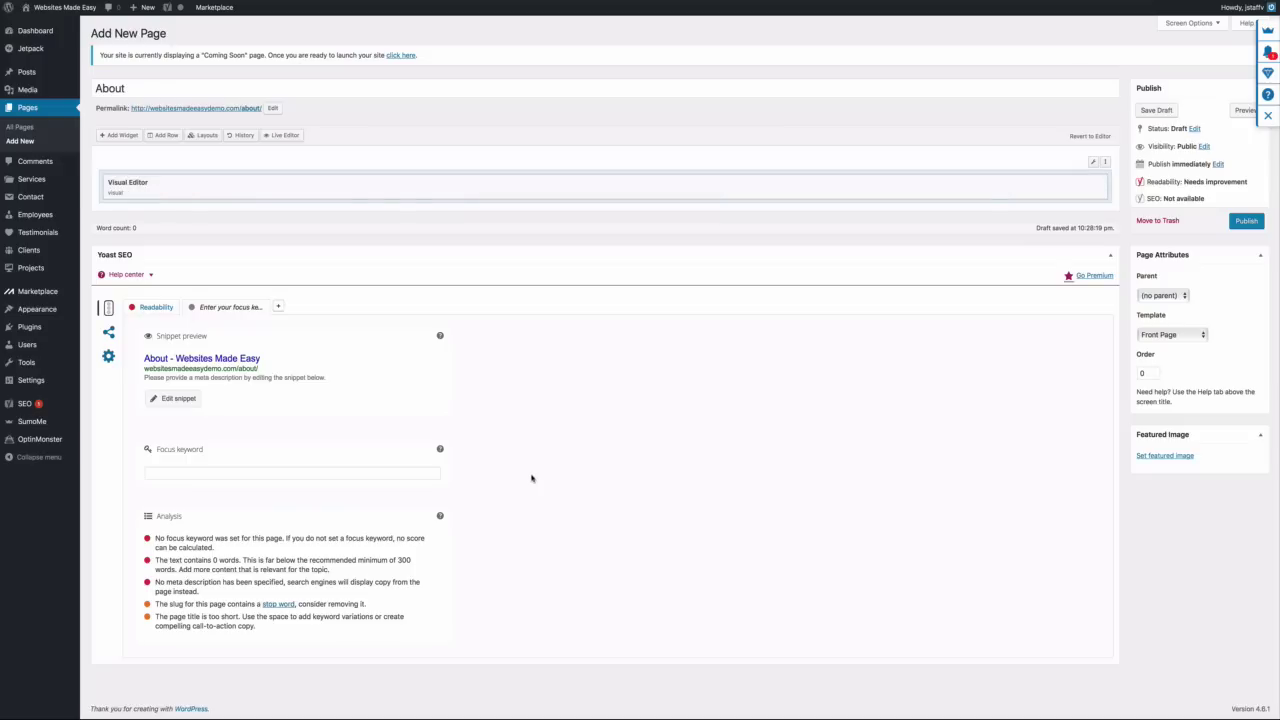
click(1043, 184)
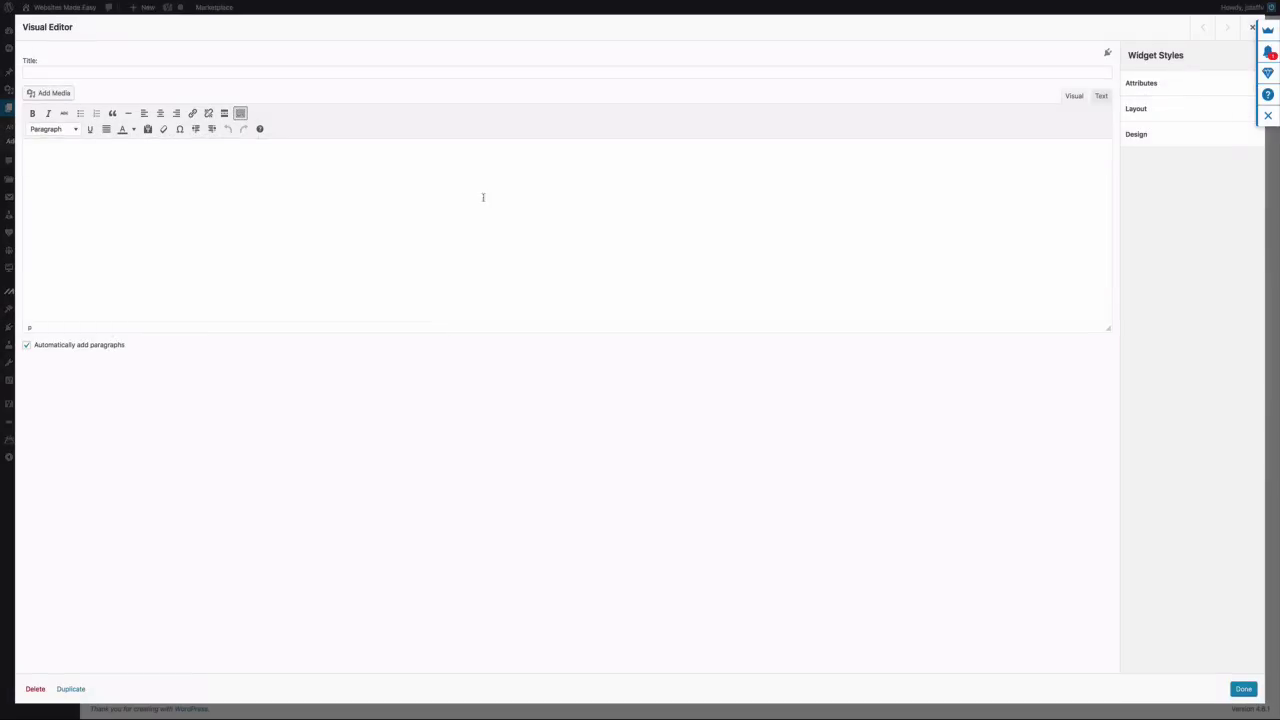
click(129, 75)
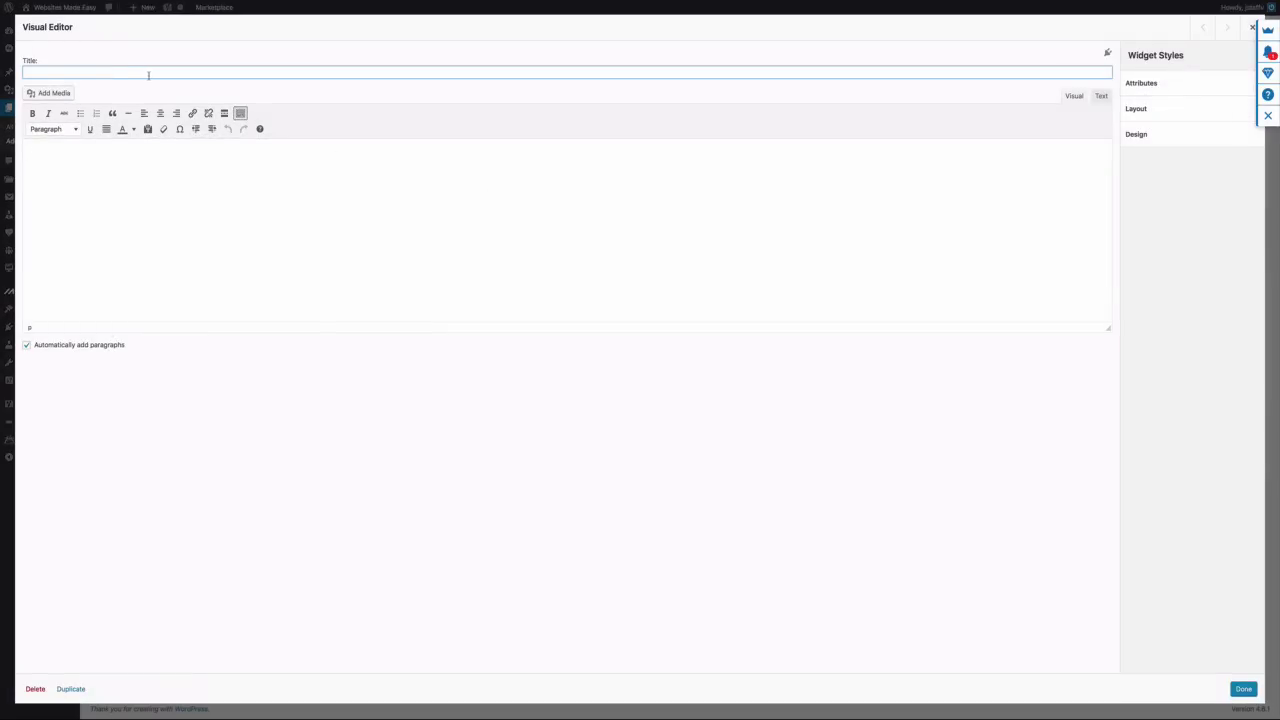
text(About)
click(461, 216)
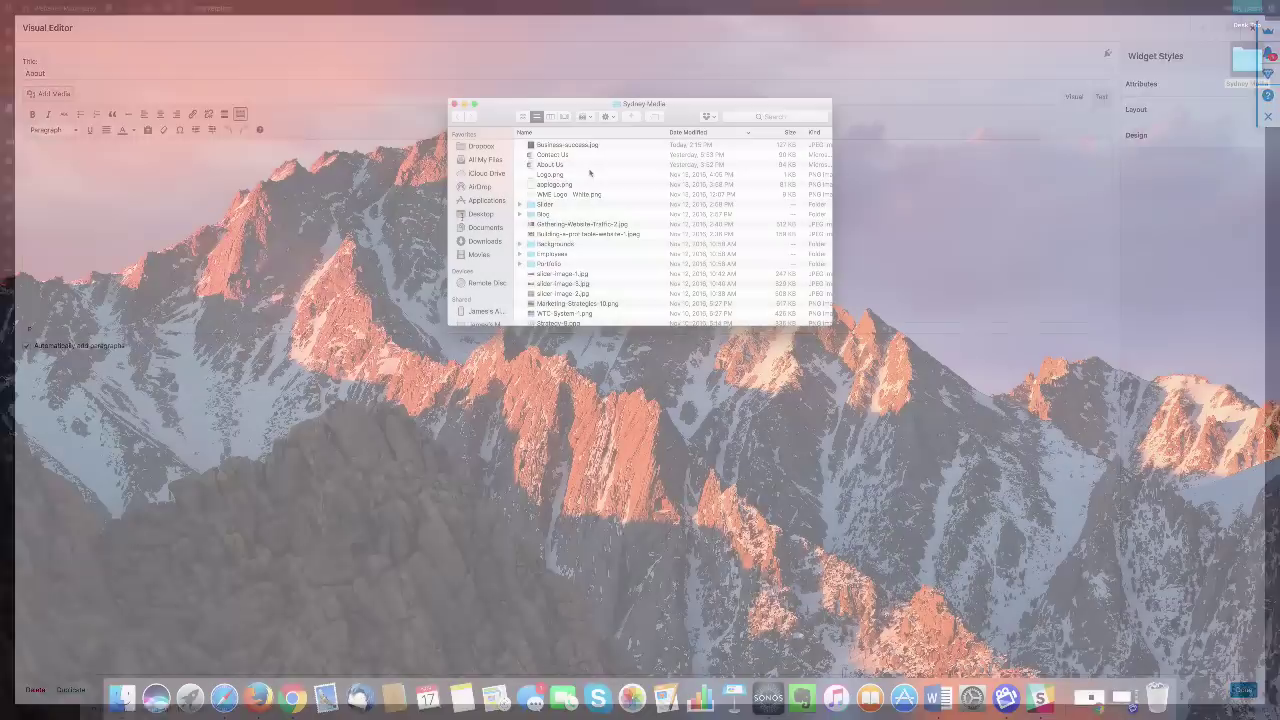
Copy the About Us text from the Word document into the widget
double_click(586, 165)
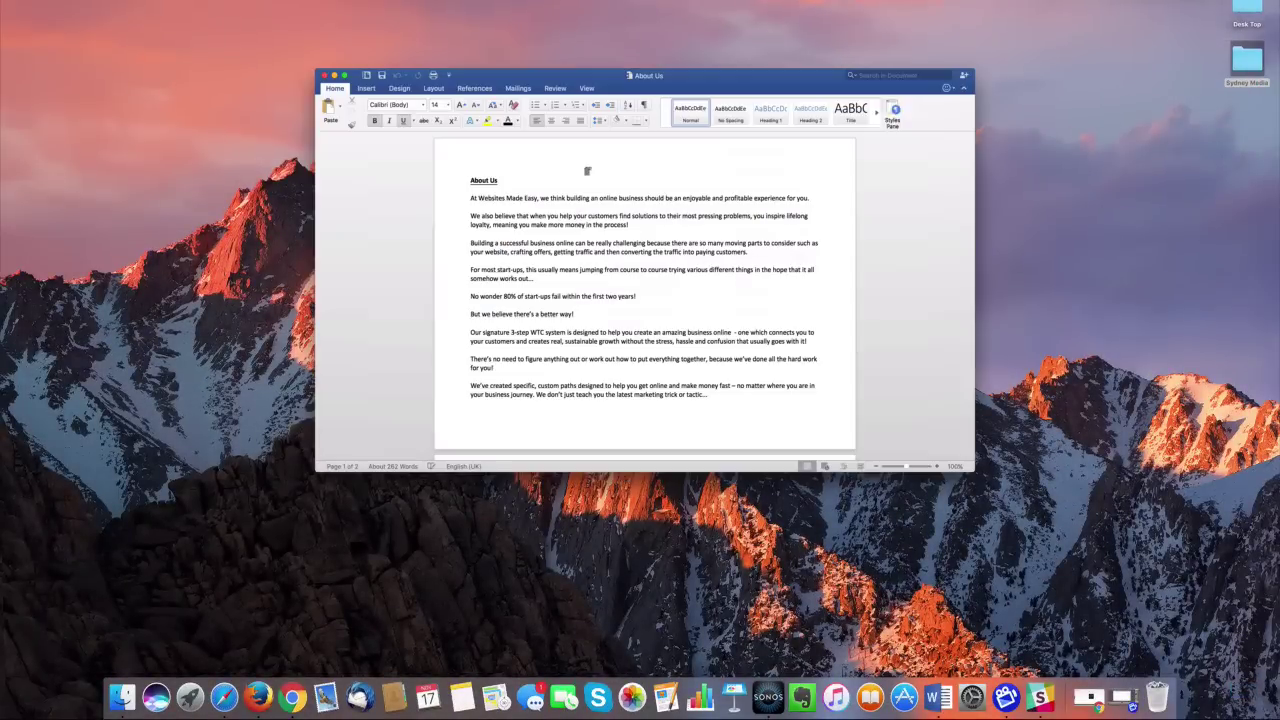
drag(470, 197, 750, 252)
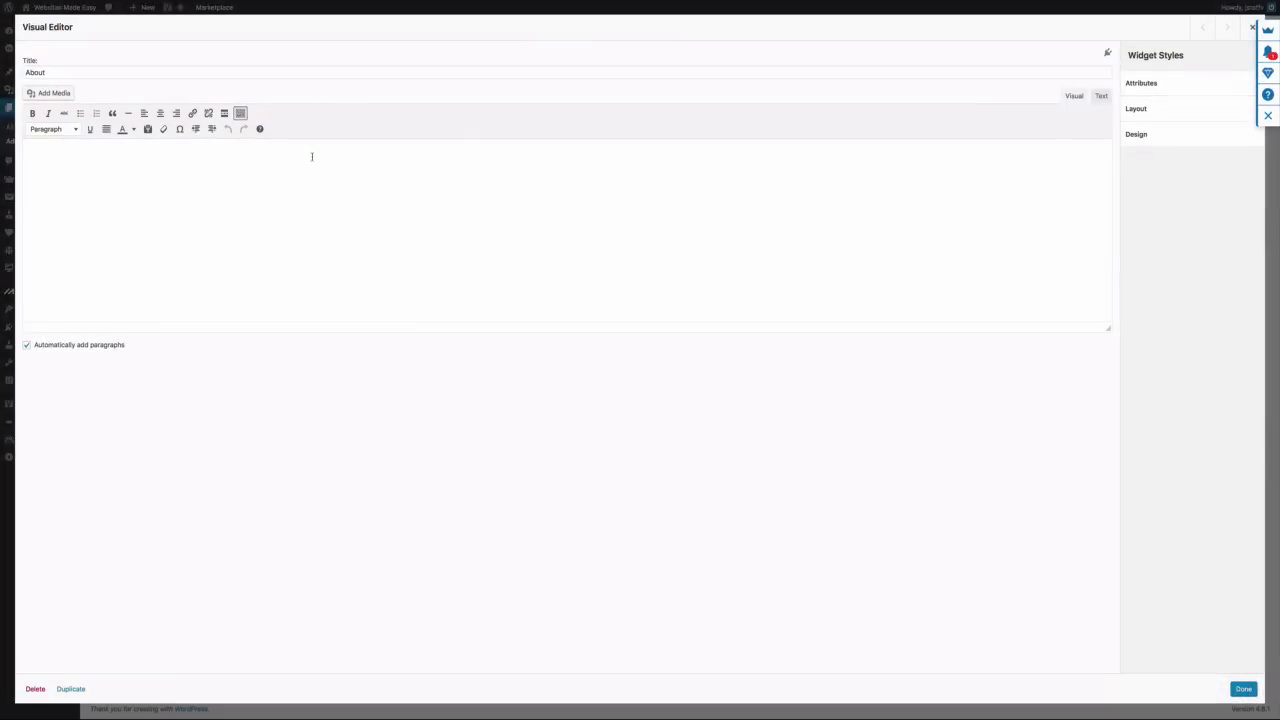
key(super+v)
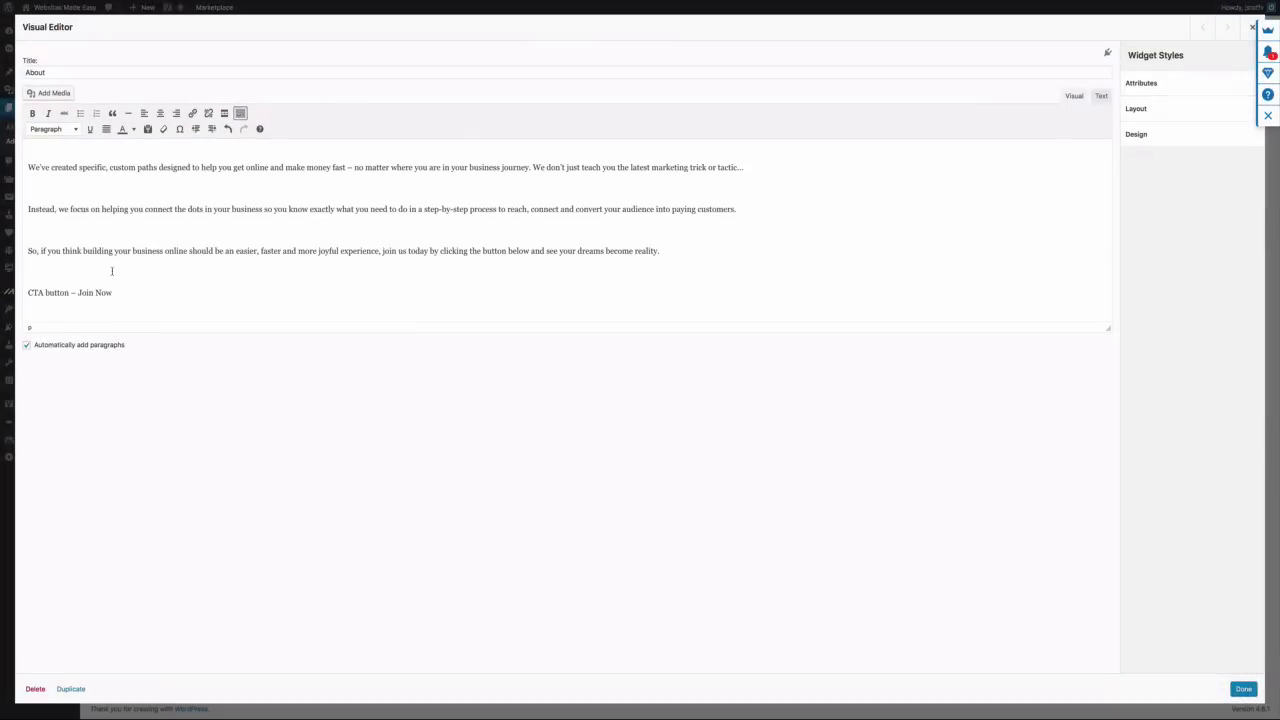
Remove the empty line before 'CTA button – Join Now'
key(BackSpace)
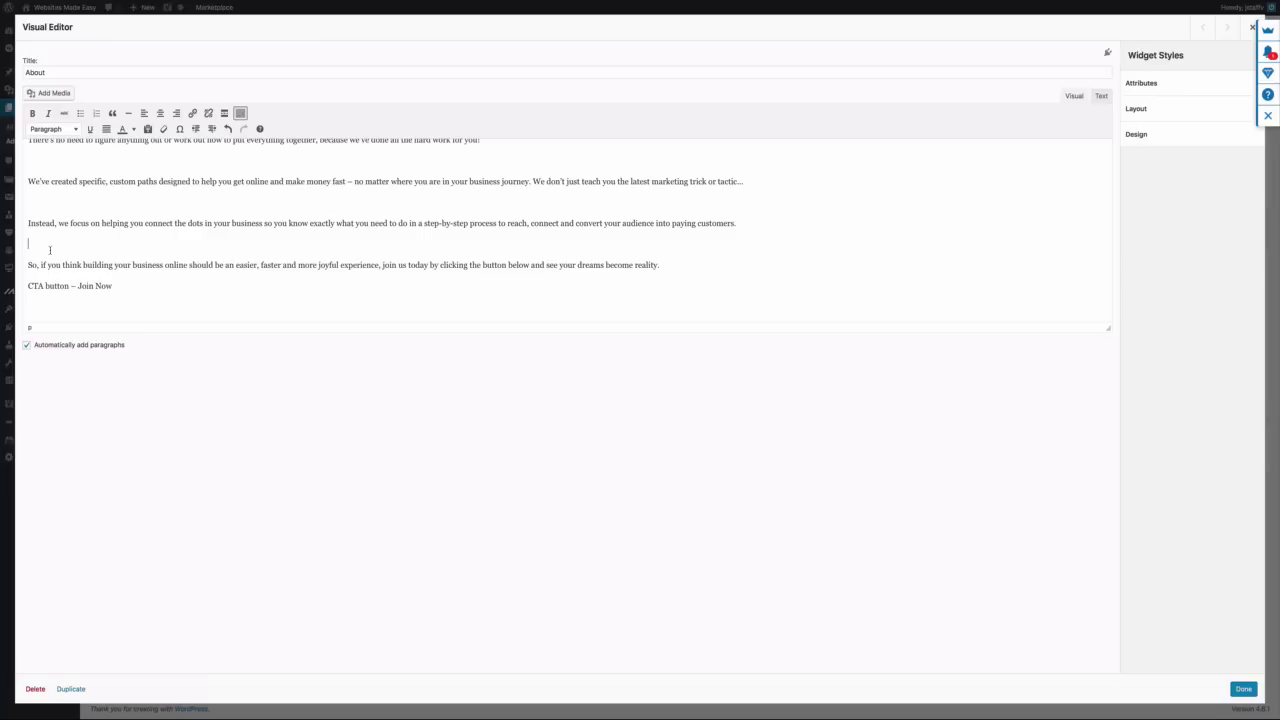
scroll(235, 234, up, 5)
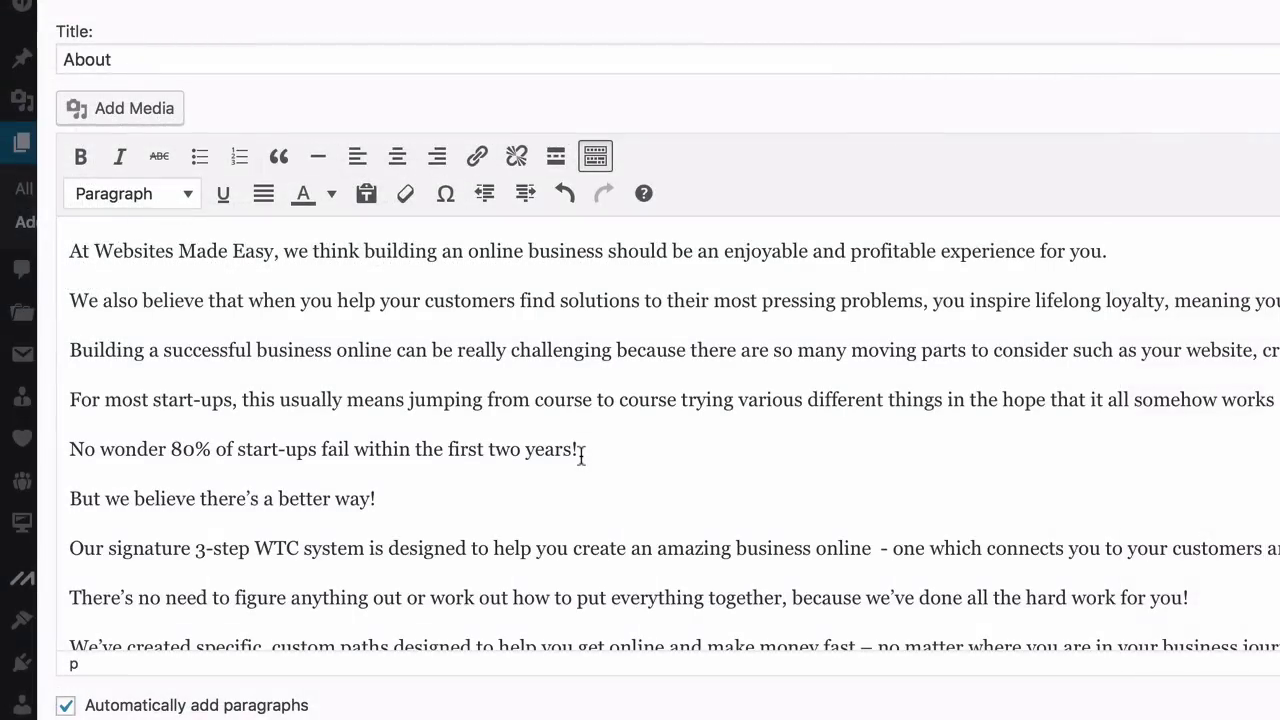
click(331, 194)
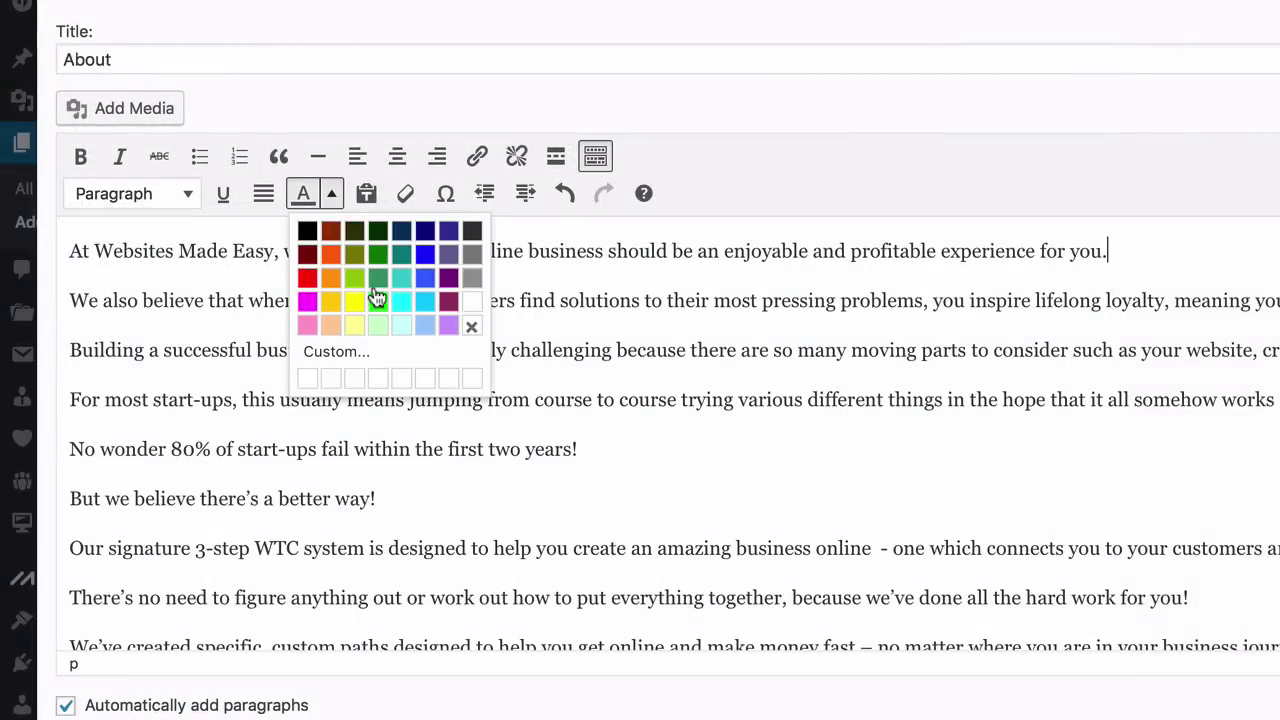
click(584, 303)
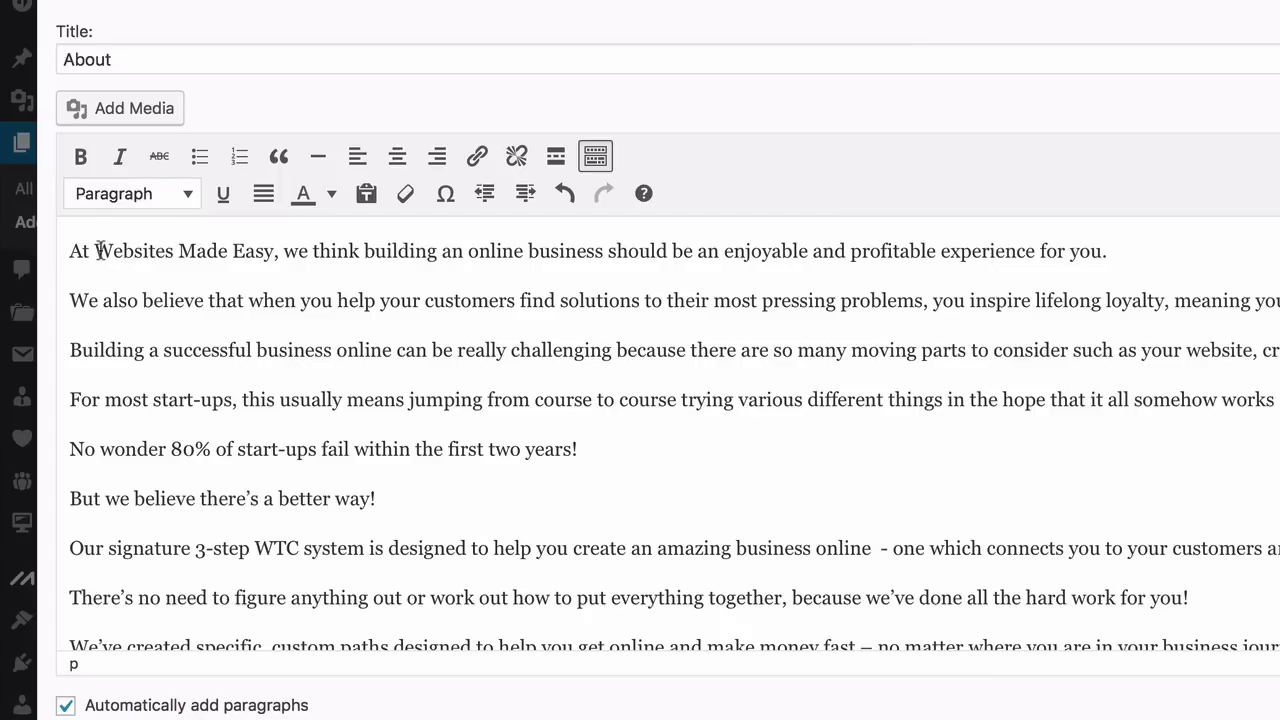
Make 'Websites Made Easy' bold in the About copy
drag(95, 250, 271, 258)
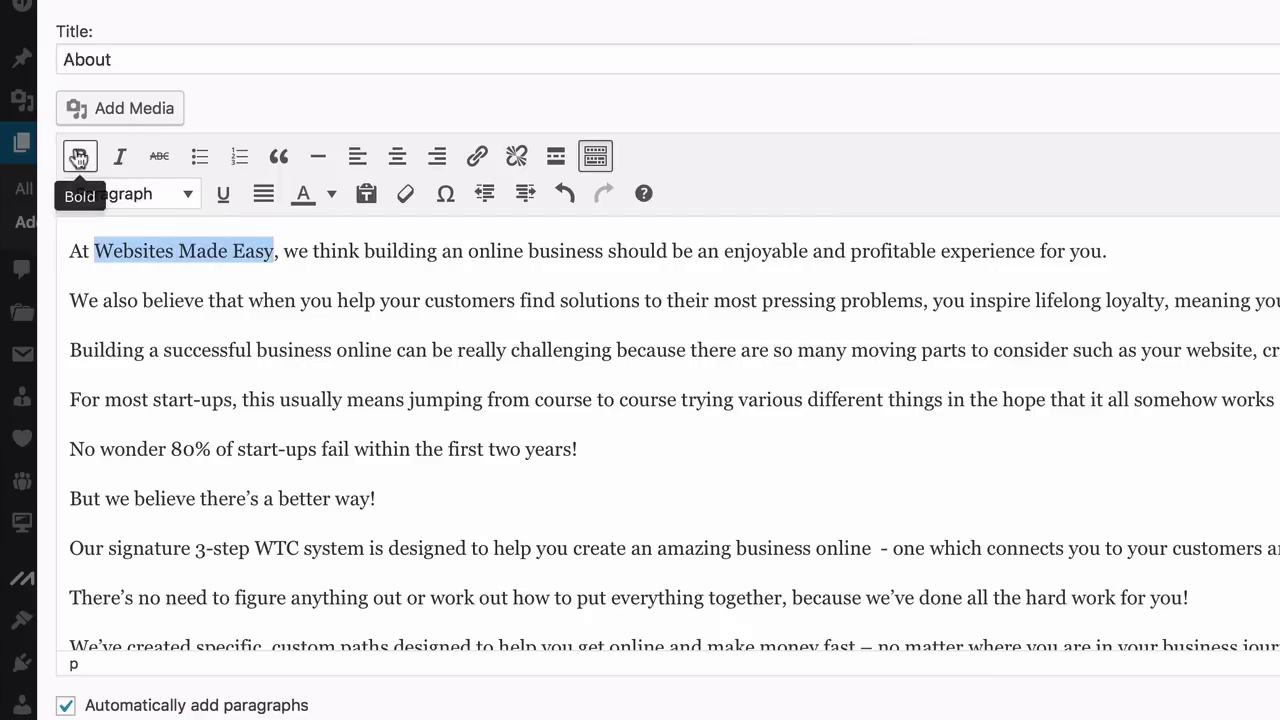
click(80, 156)
click(369, 440)
scroll(405, 487, down, 5)
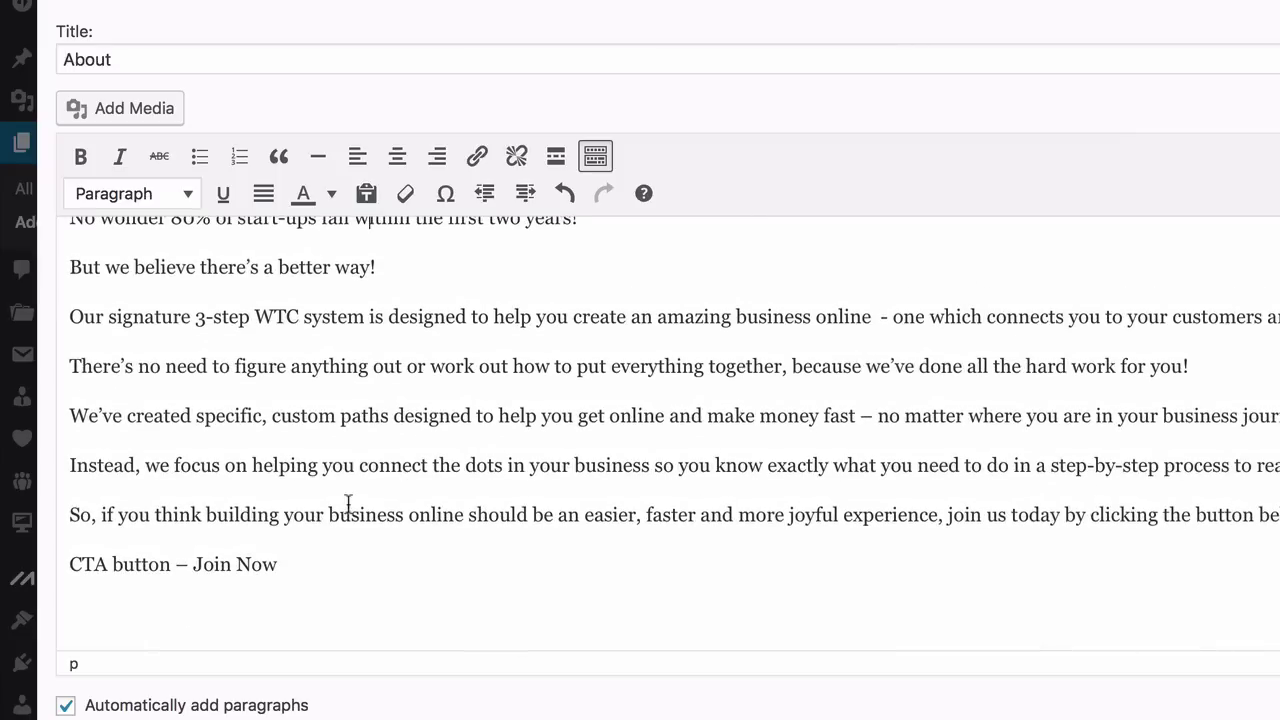
scroll(297, 535, up, 3)
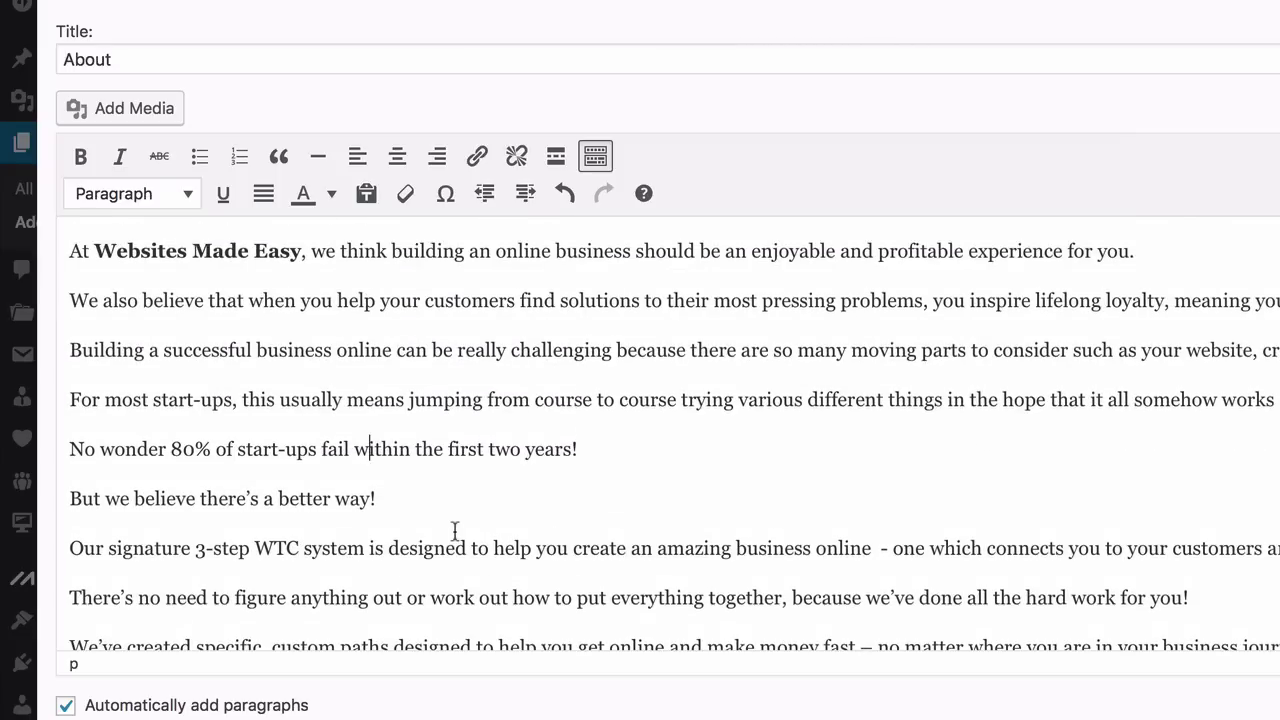
scroll(455, 531, down, 5)
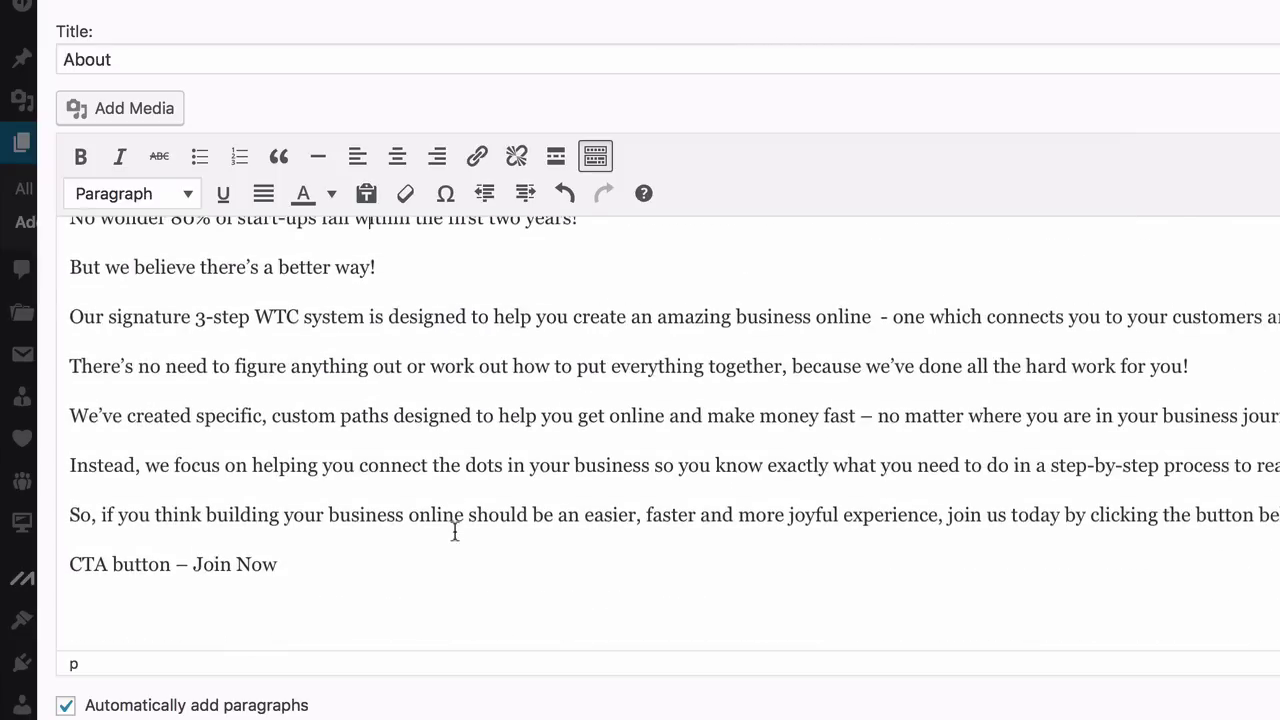
scroll(453, 530, up, 5)
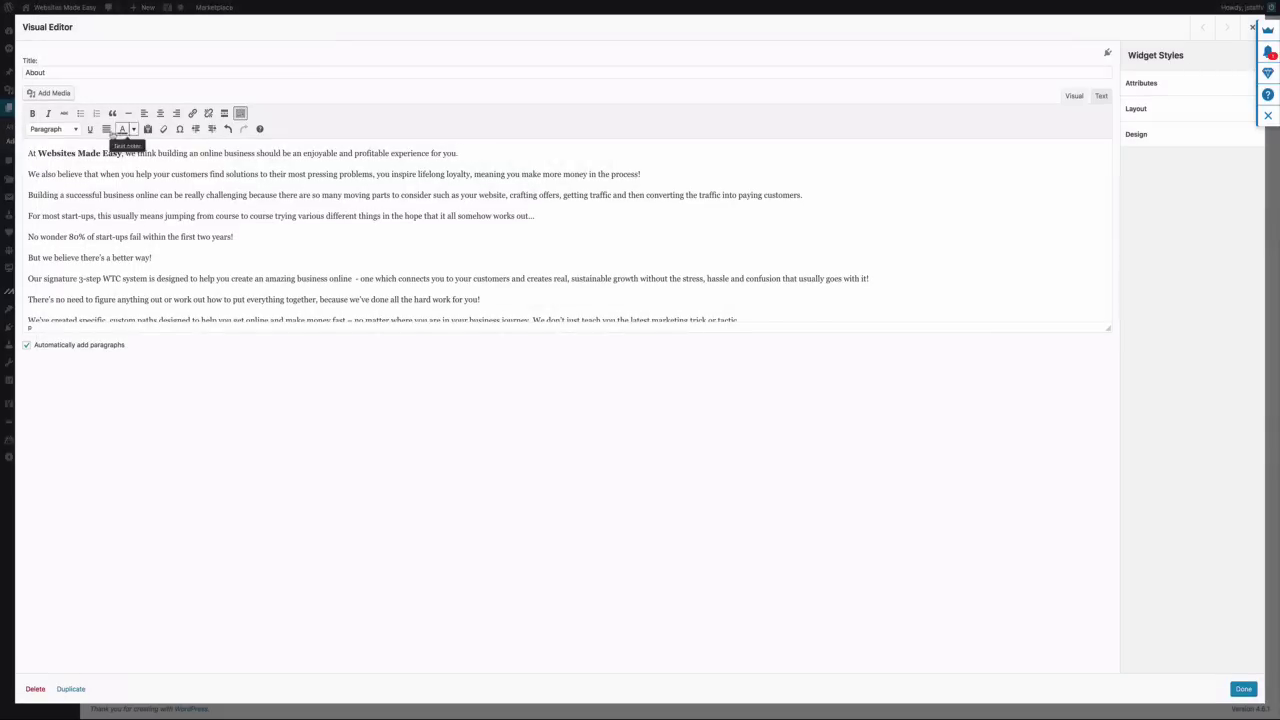
click(55, 94)
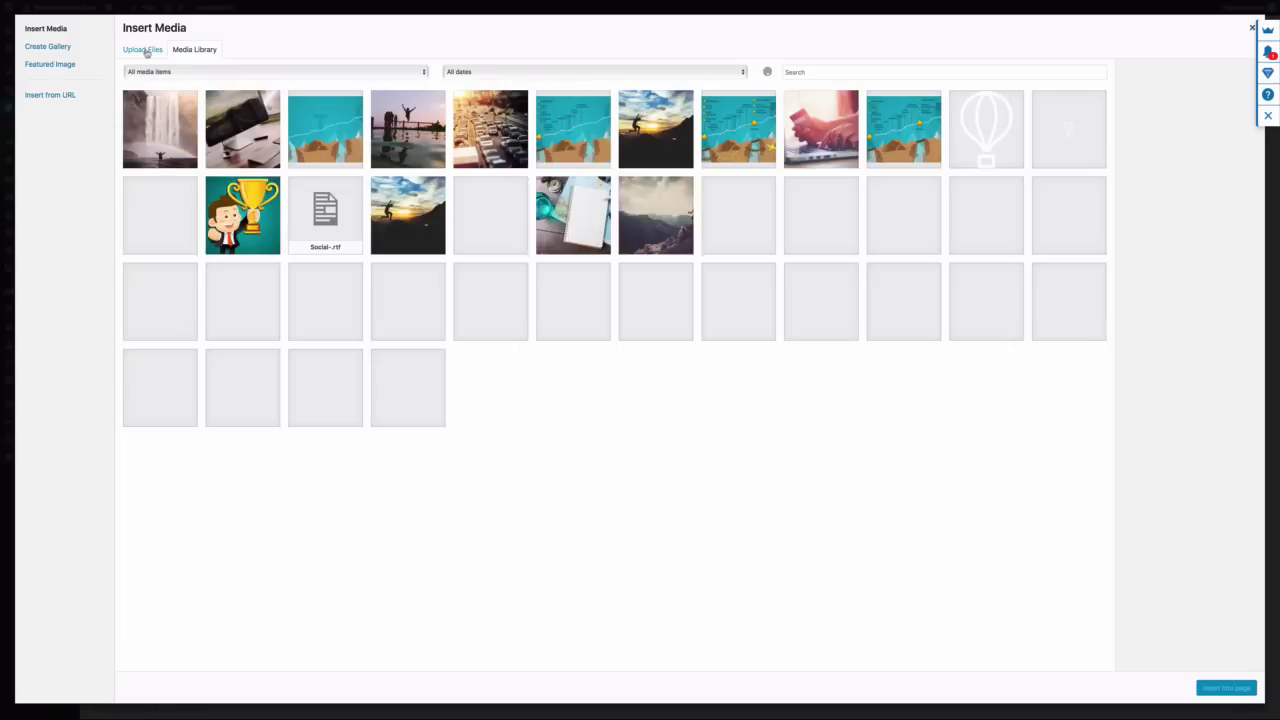
Upload Business-success.jpg from Sydney Media and insert it at Medium 300 × 300
click(143, 49)
click(668, 294)
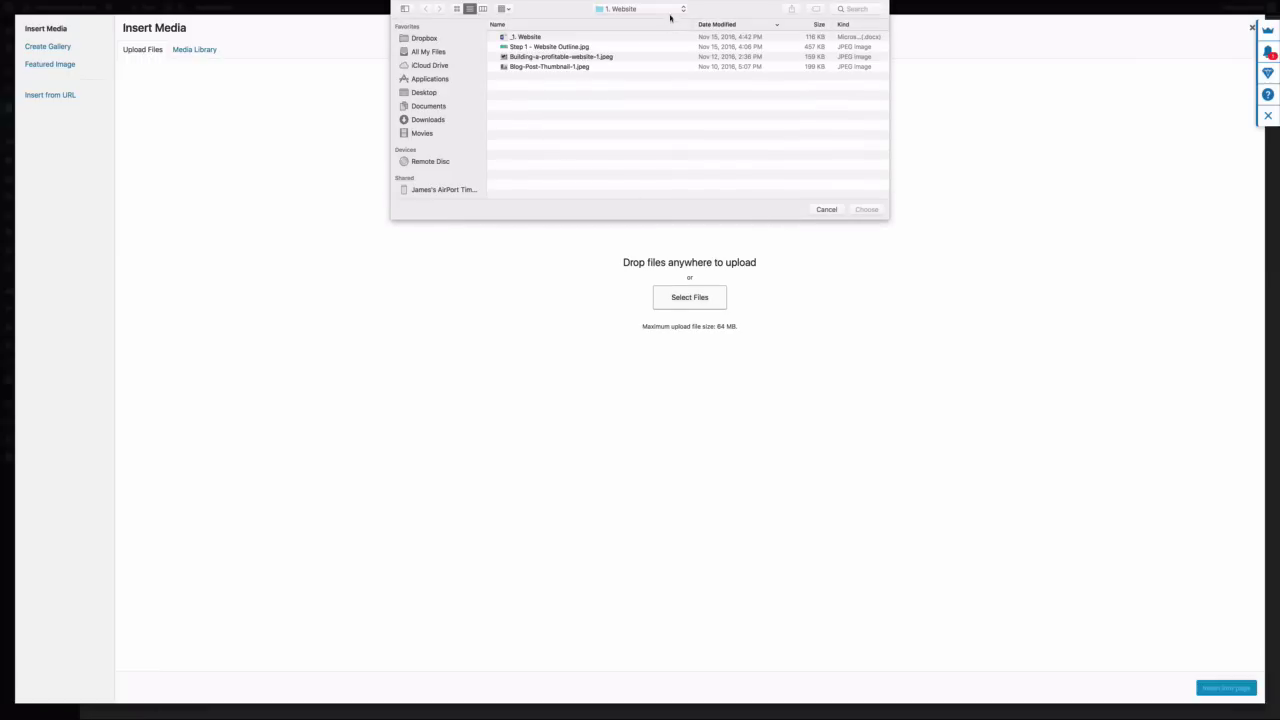
click(677, 9)
click(640, 30)
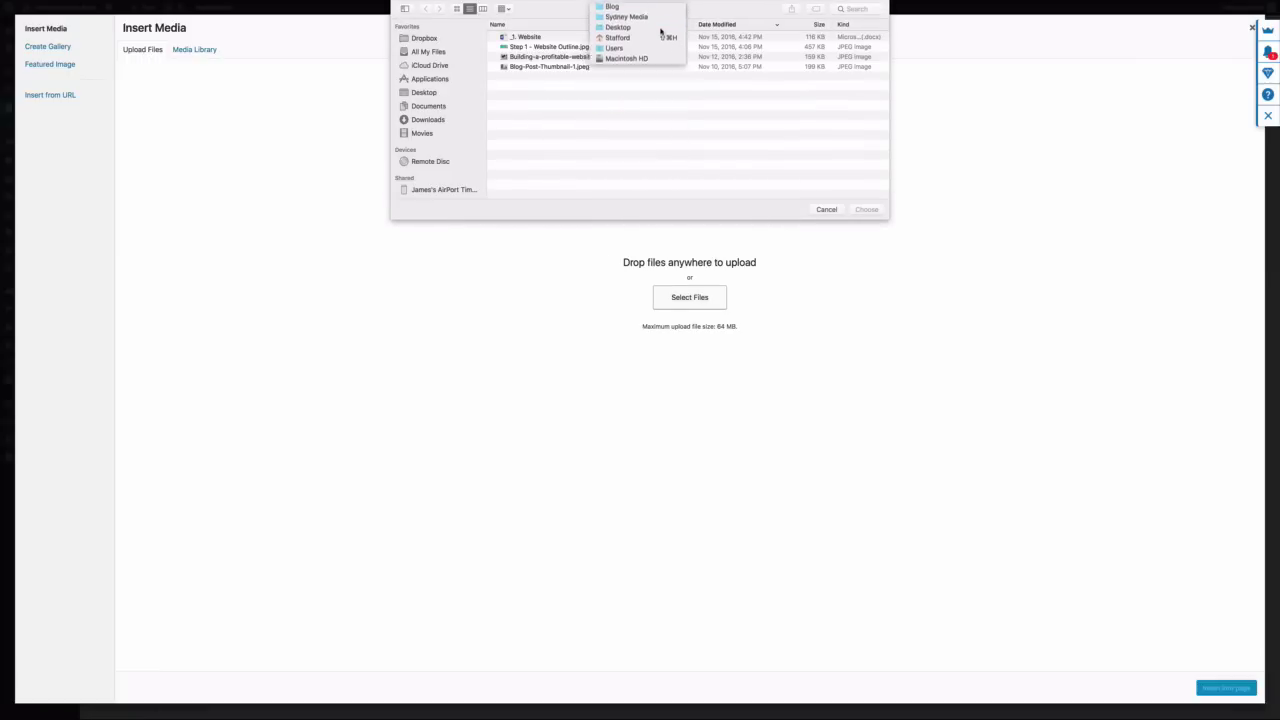
click(561, 37)
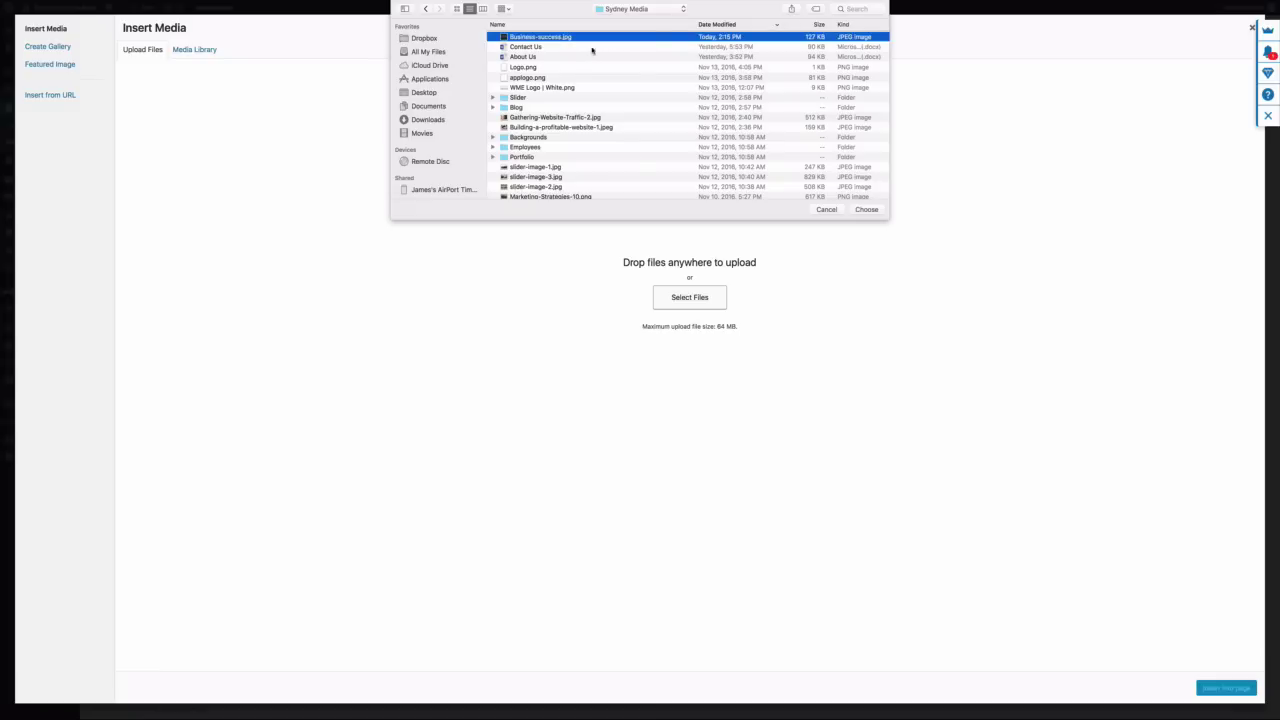
click(866, 210)
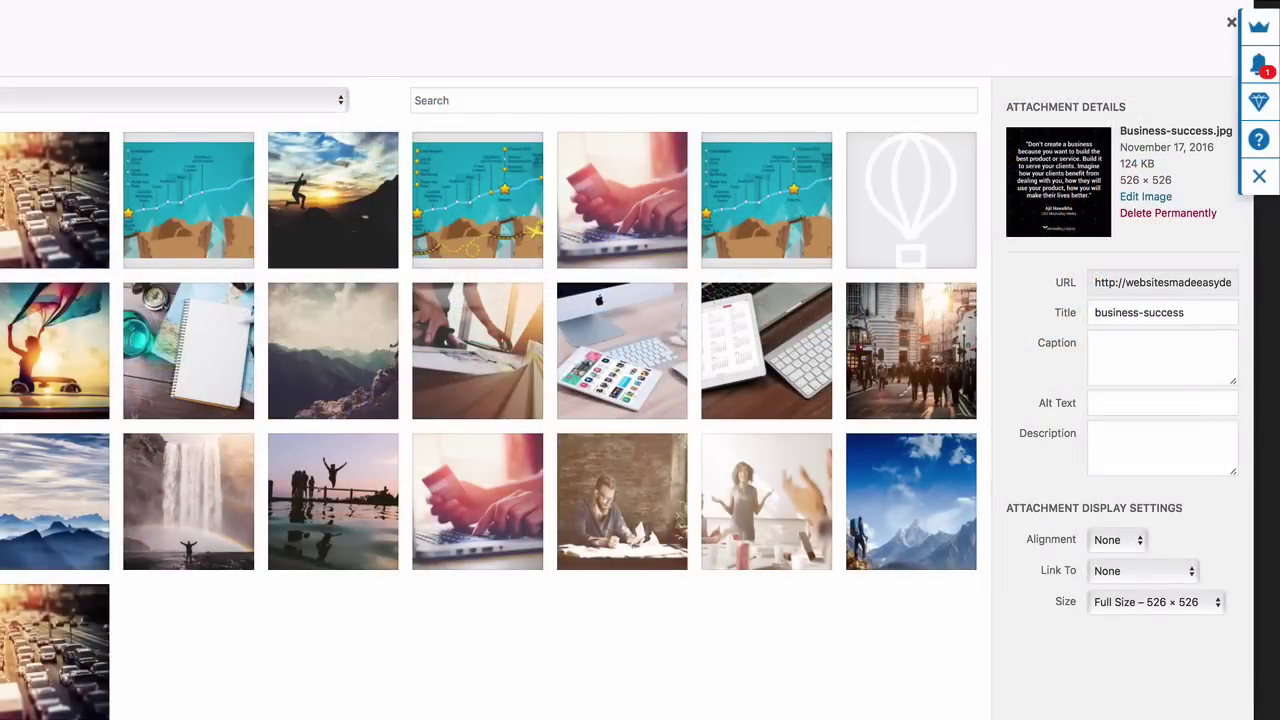
click(1217, 603)
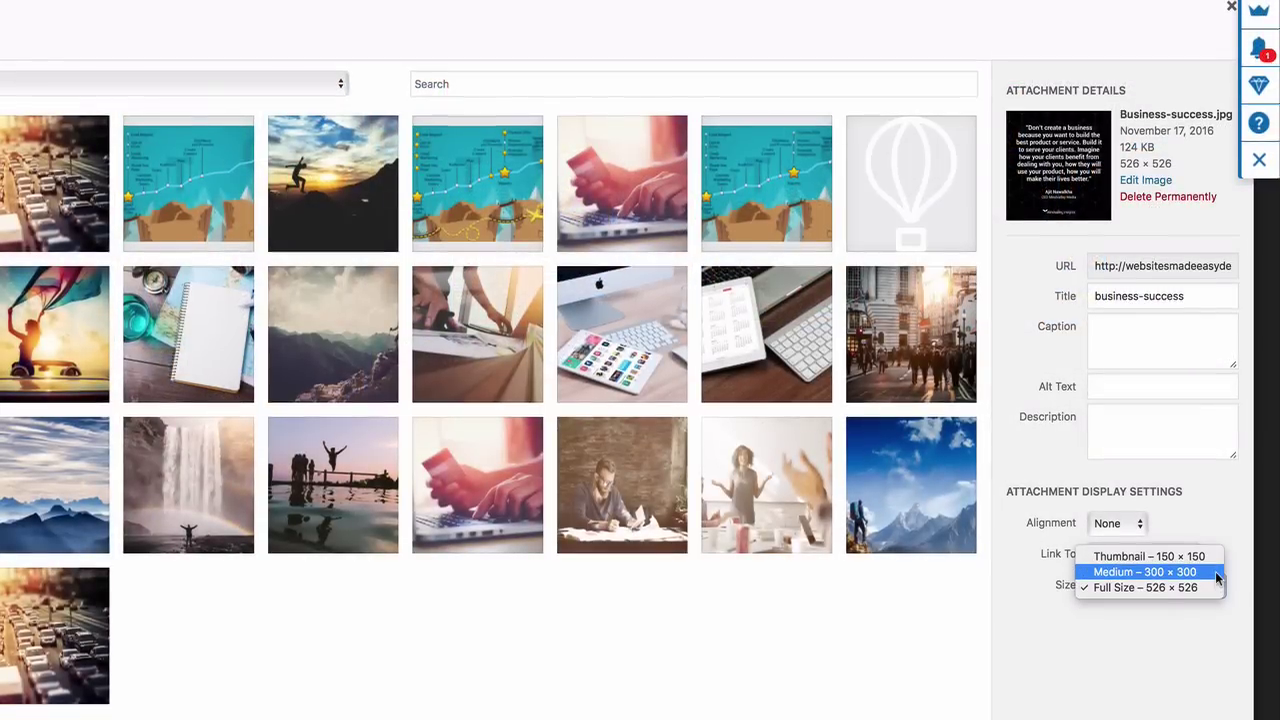
click(1215, 590)
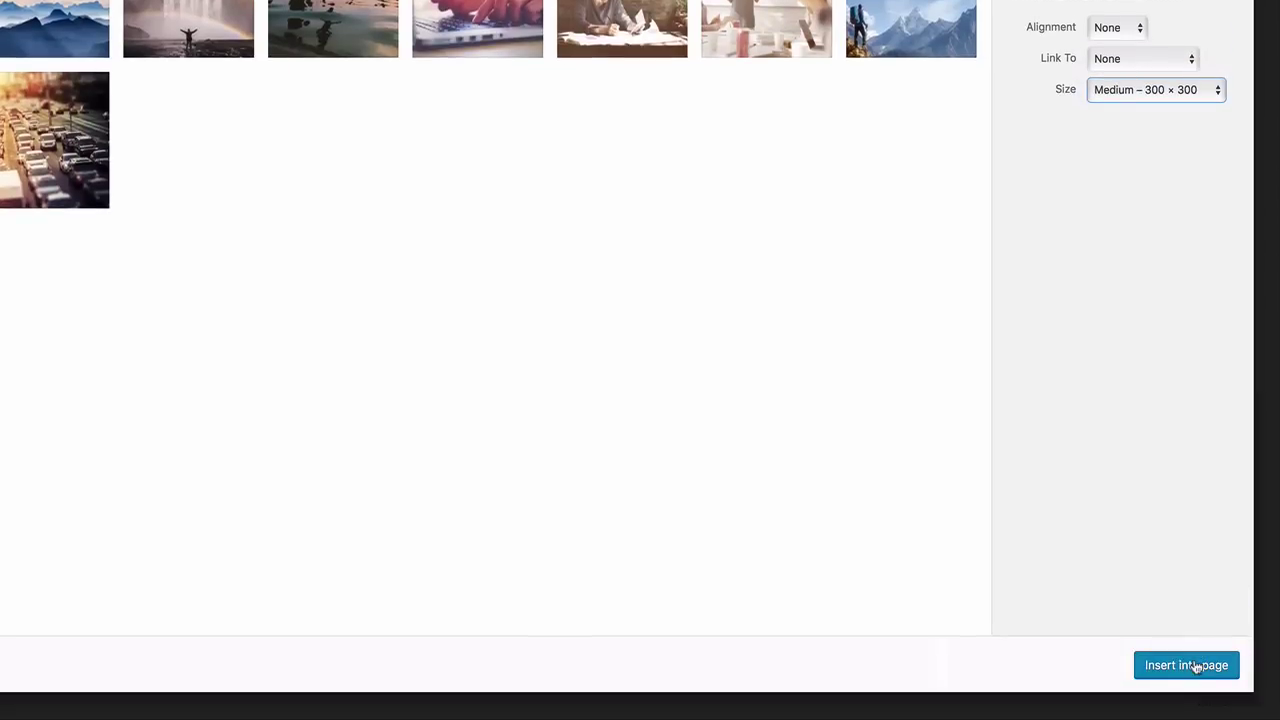
click(1186, 665)
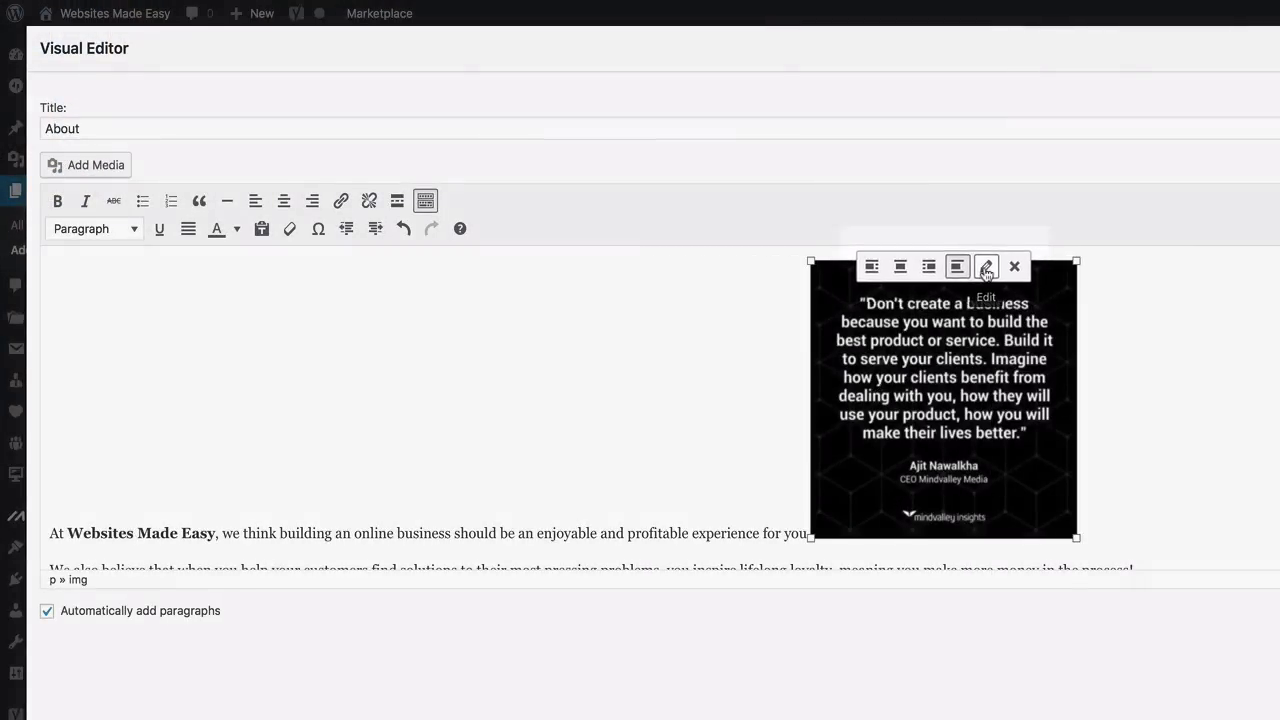
Align the quote image right and finish editing the About widget
click(989, 266)
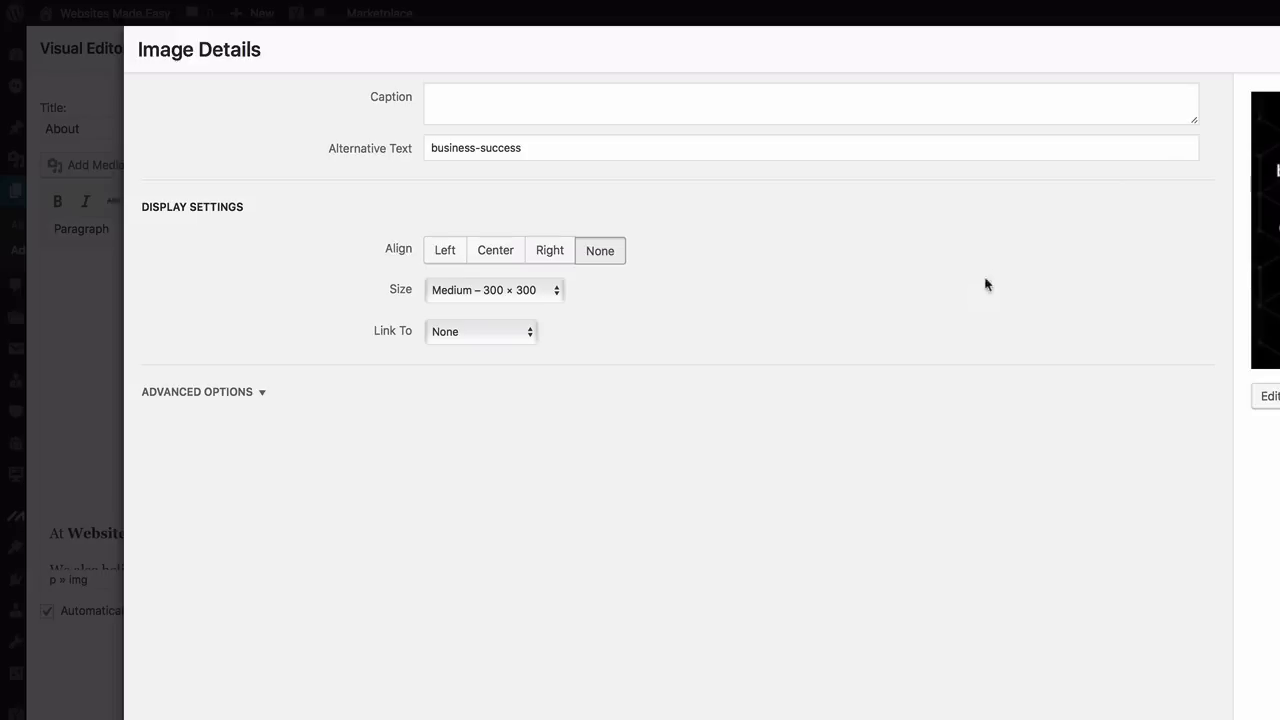
click(511, 257)
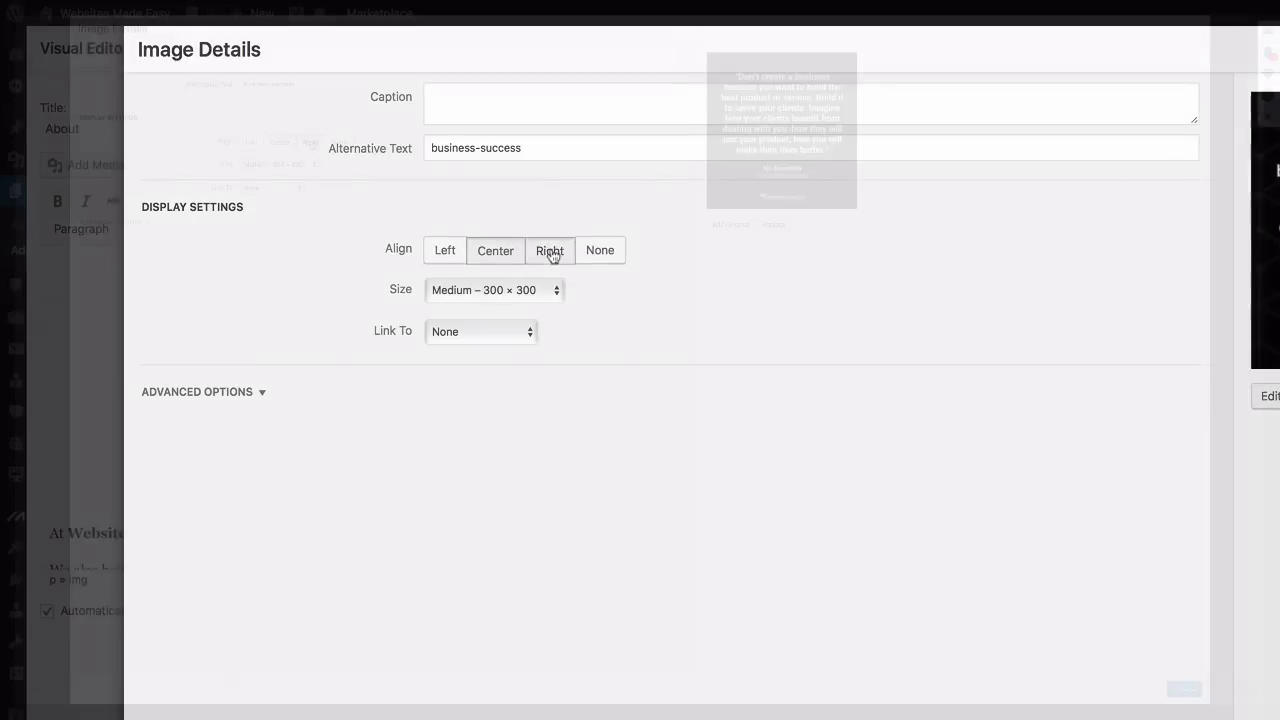
click(550, 255)
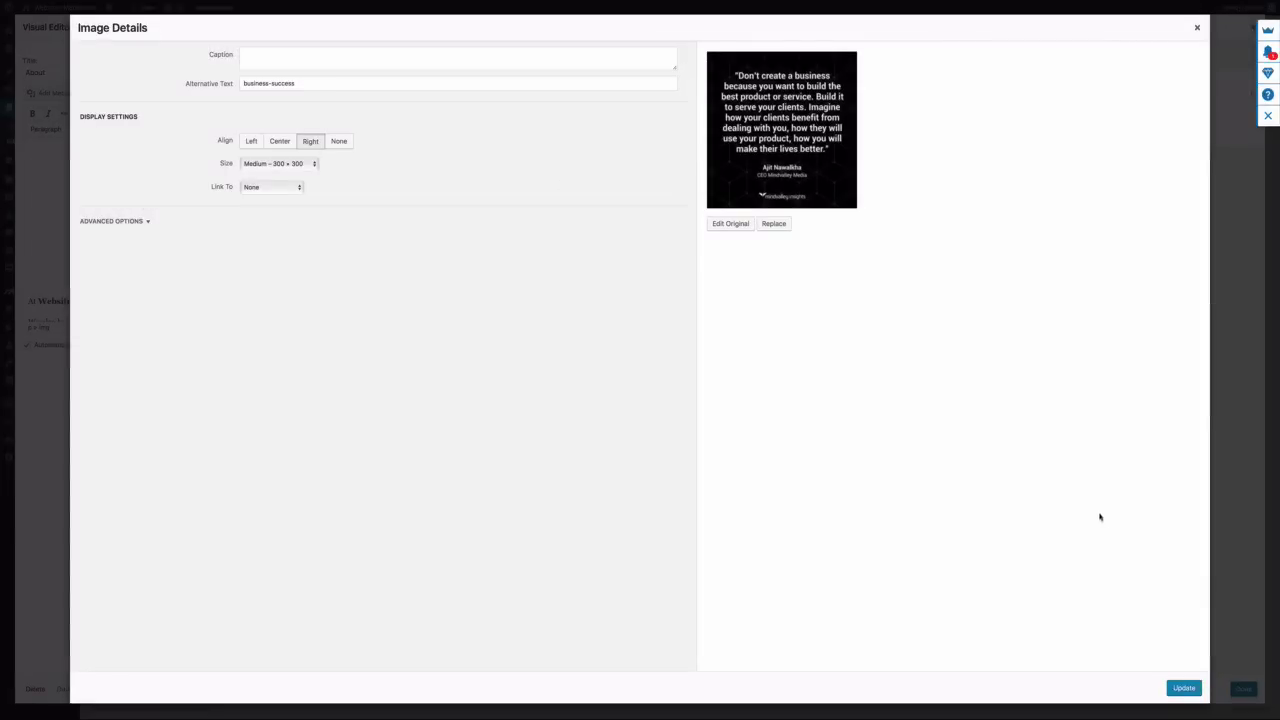
click(1183, 689)
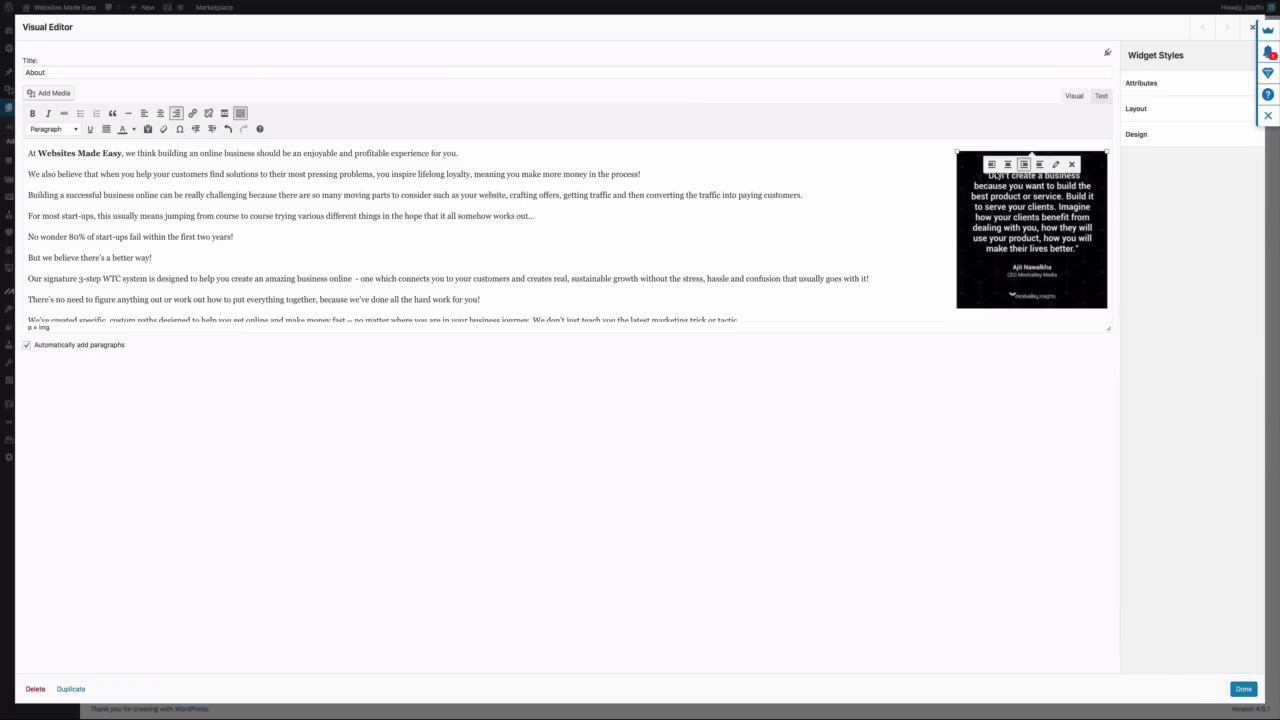
scroll(180, 229, down, 3)
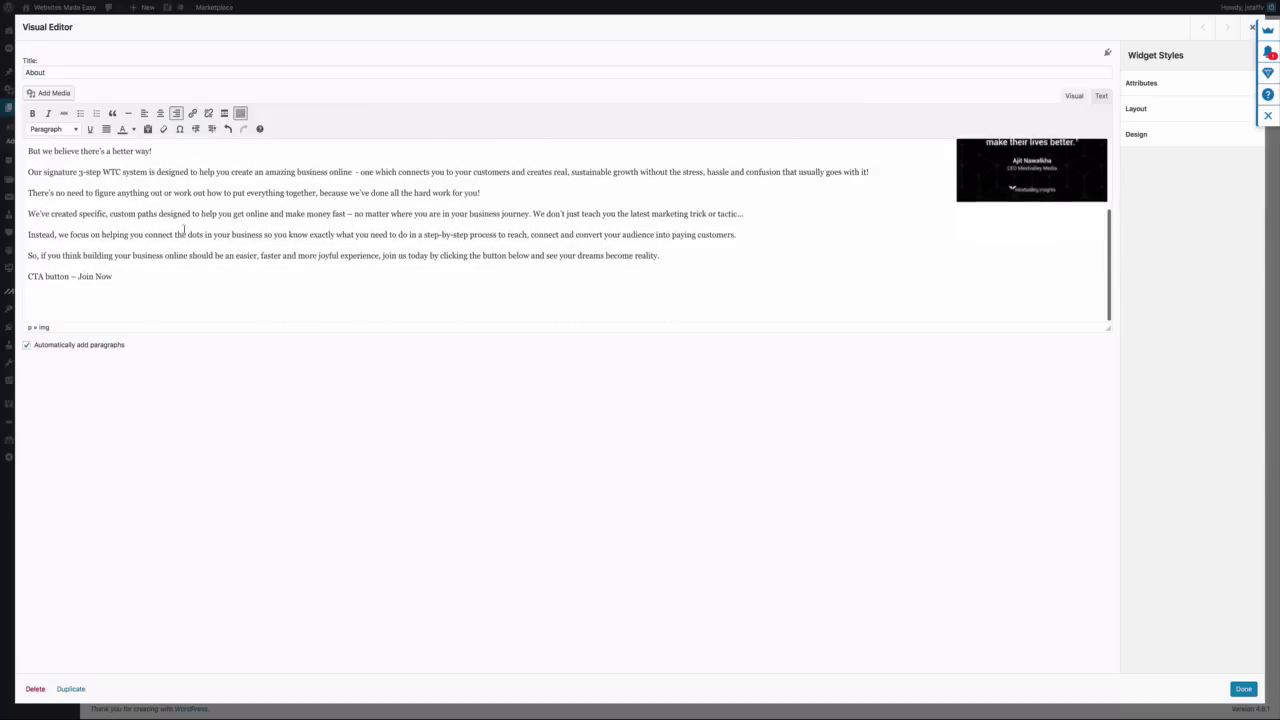
scroll(183, 229, up, 3)
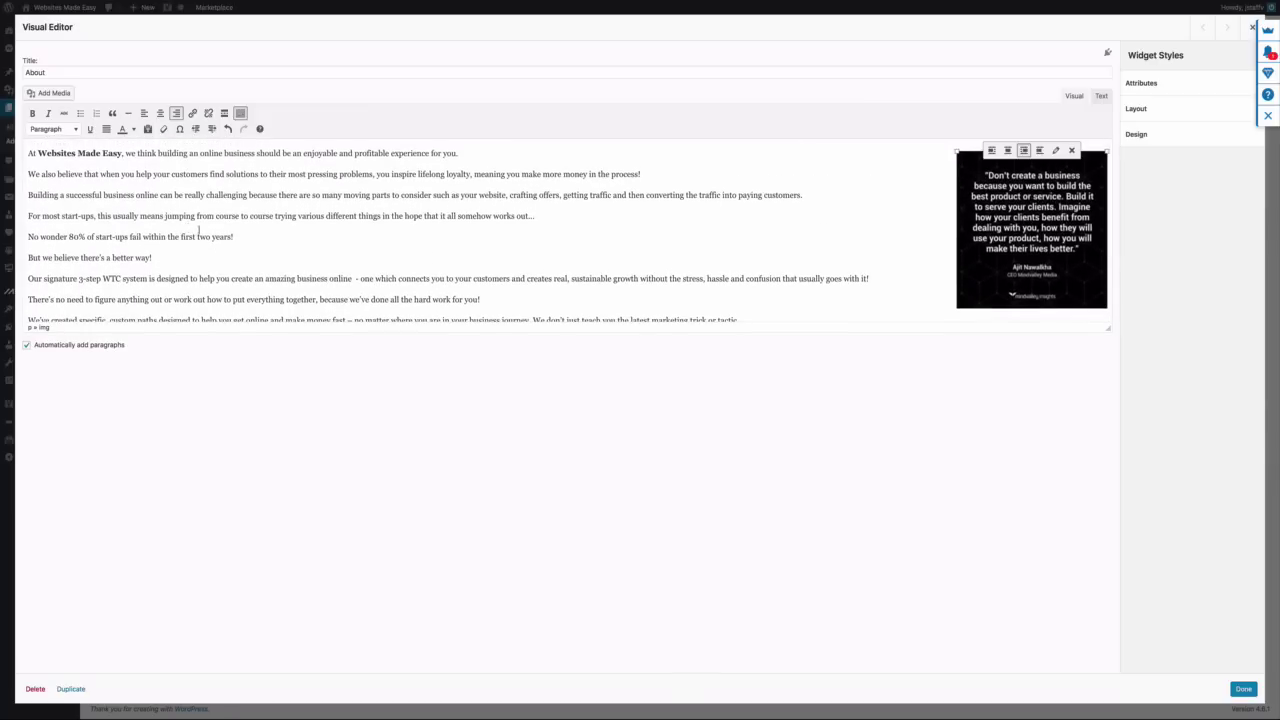
scroll(600, 270, down, 2)
scroll(611, 274, up, 2)
click(544, 244)
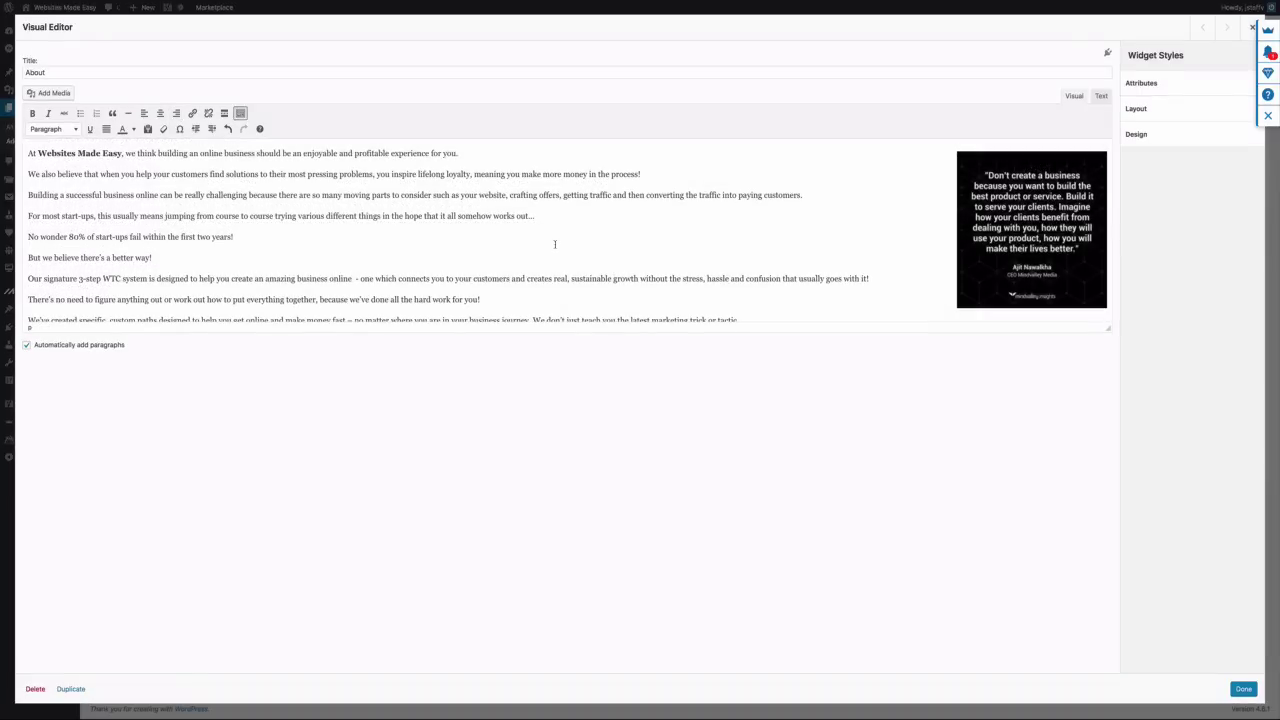
scroll(720, 253, down, 1)
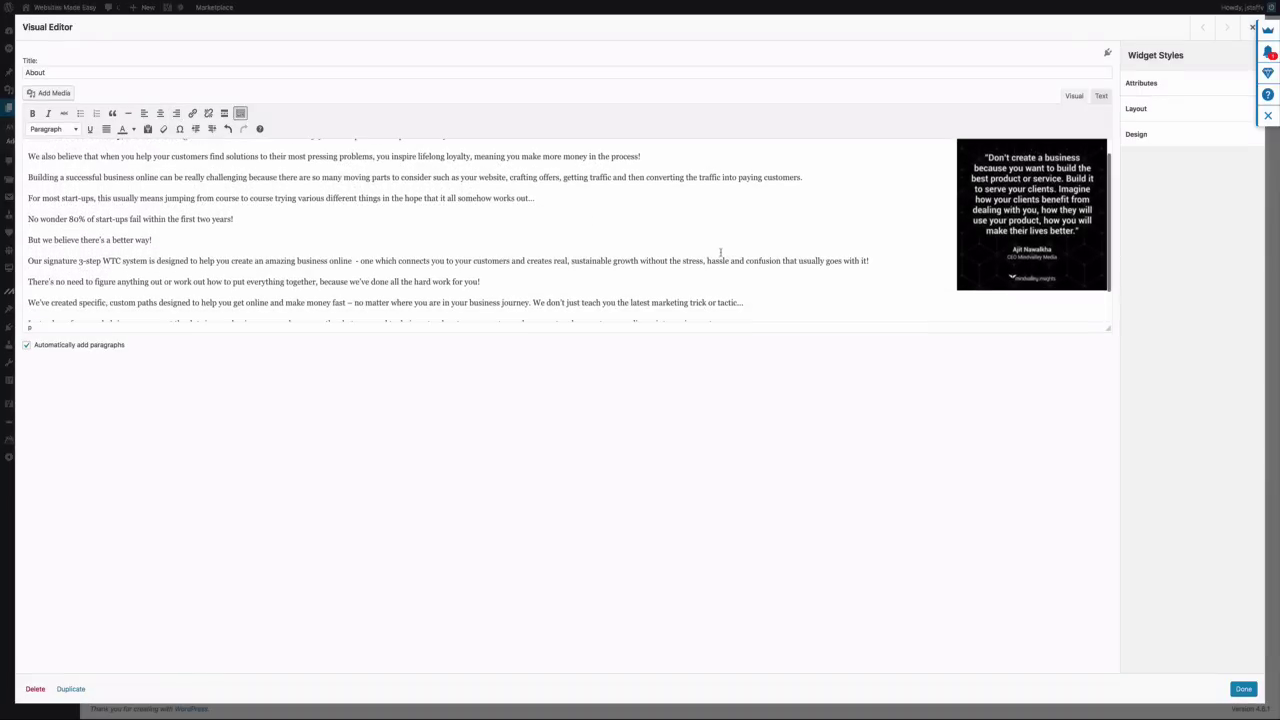
click(1243, 689)
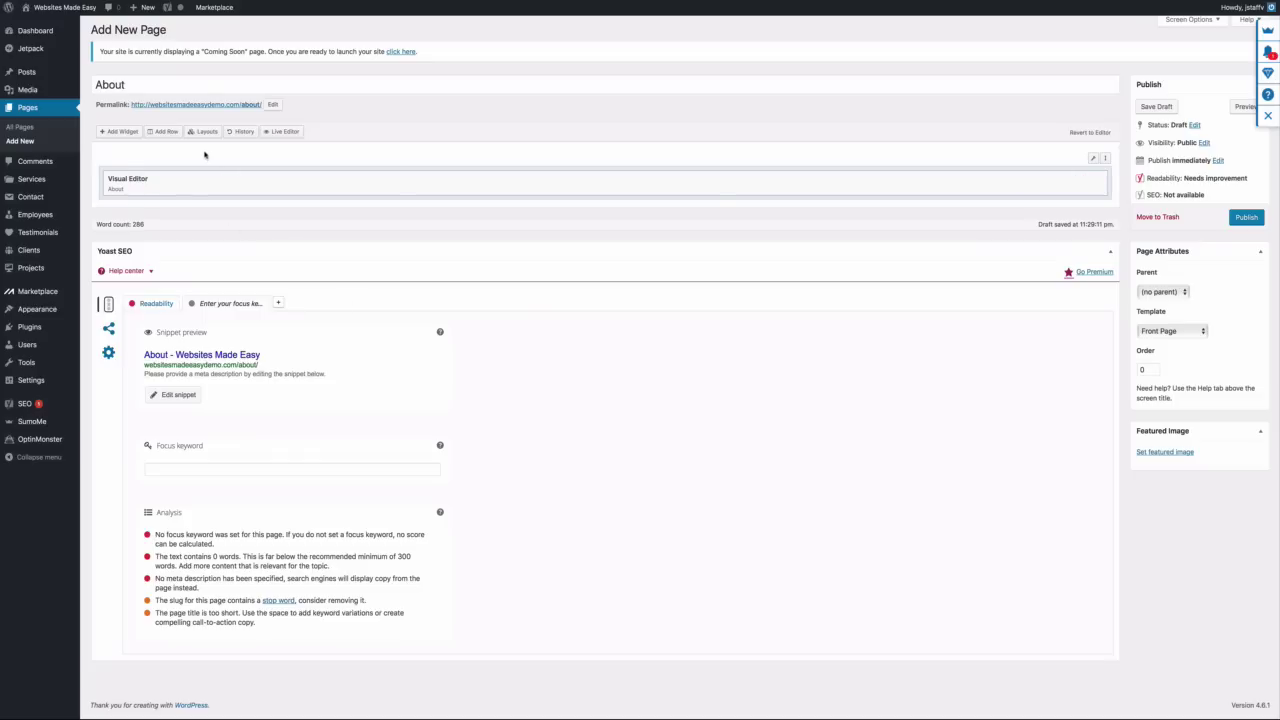
Add a one-column row with 30 px top/bottom padding and Full Width layout
click(164, 132)
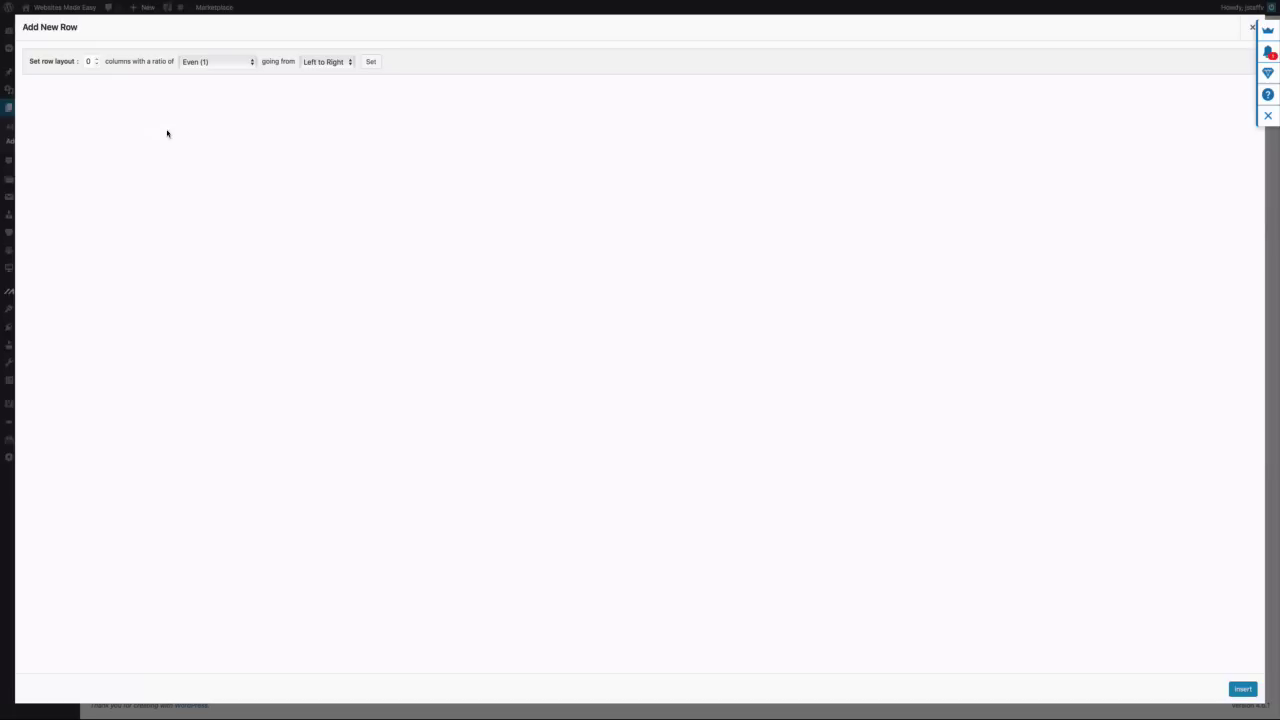
click(97, 59)
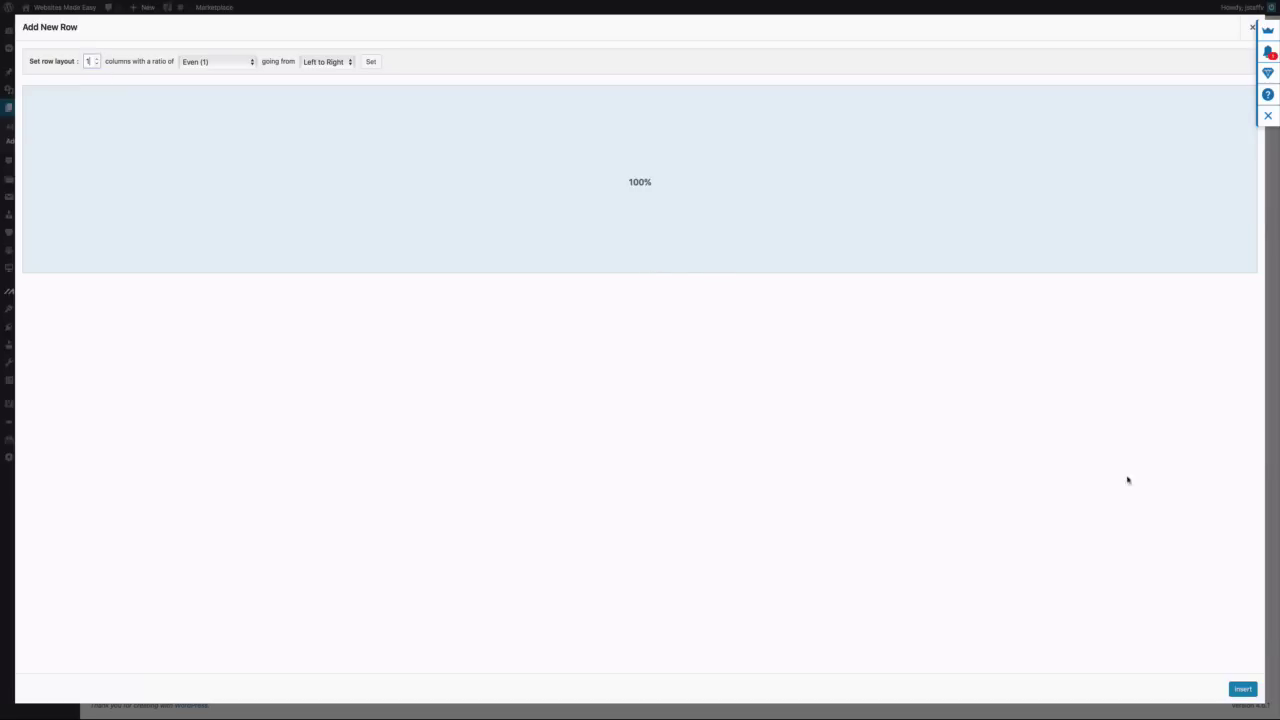
click(1243, 689)
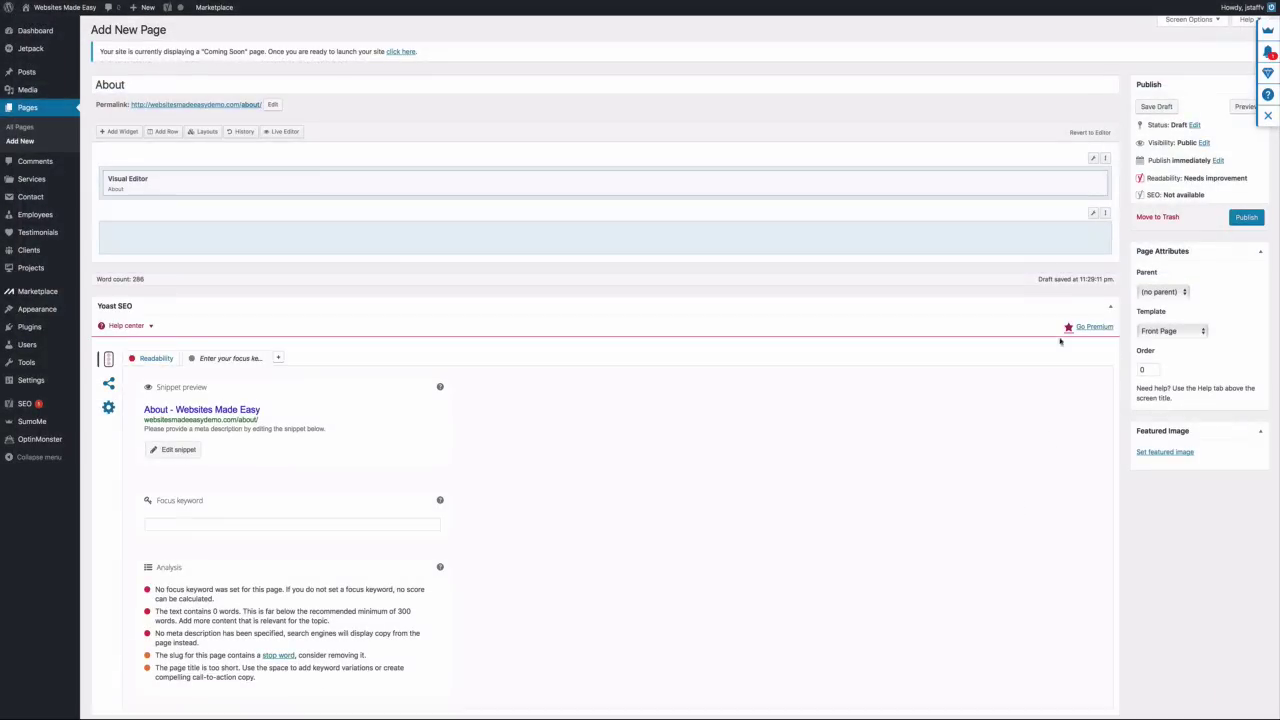
click(1085, 232)
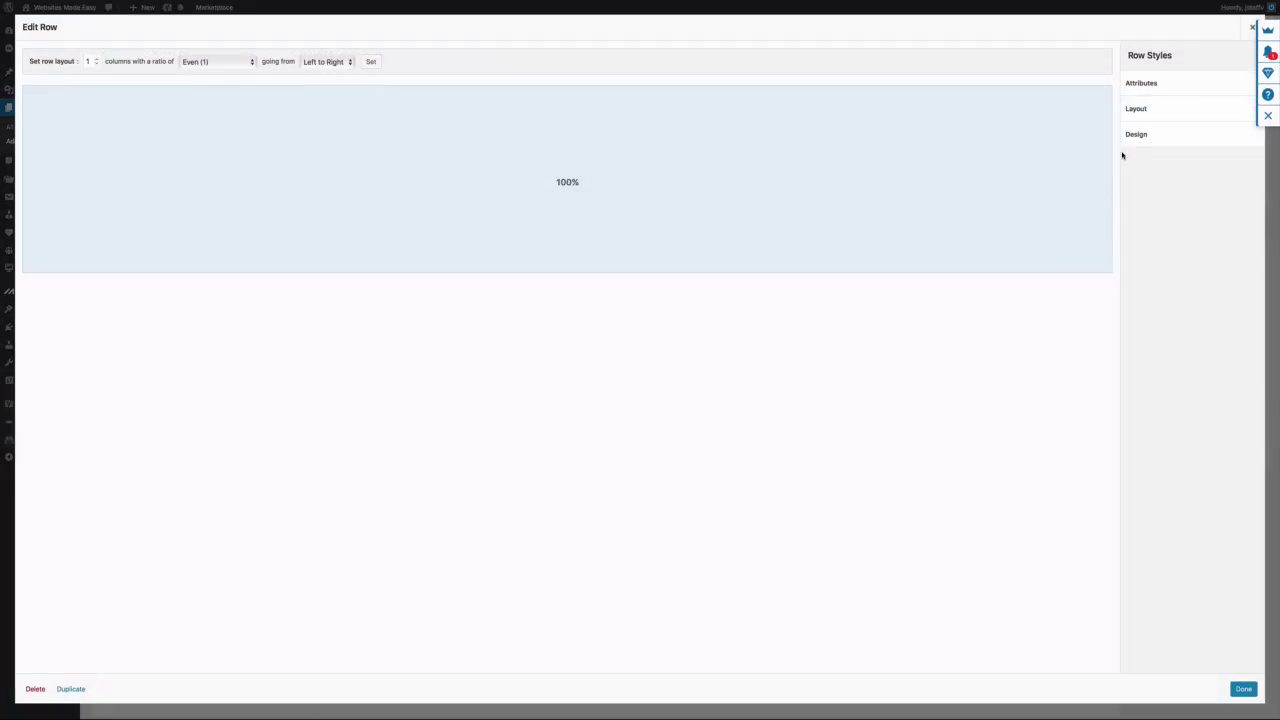
click(1140, 109)
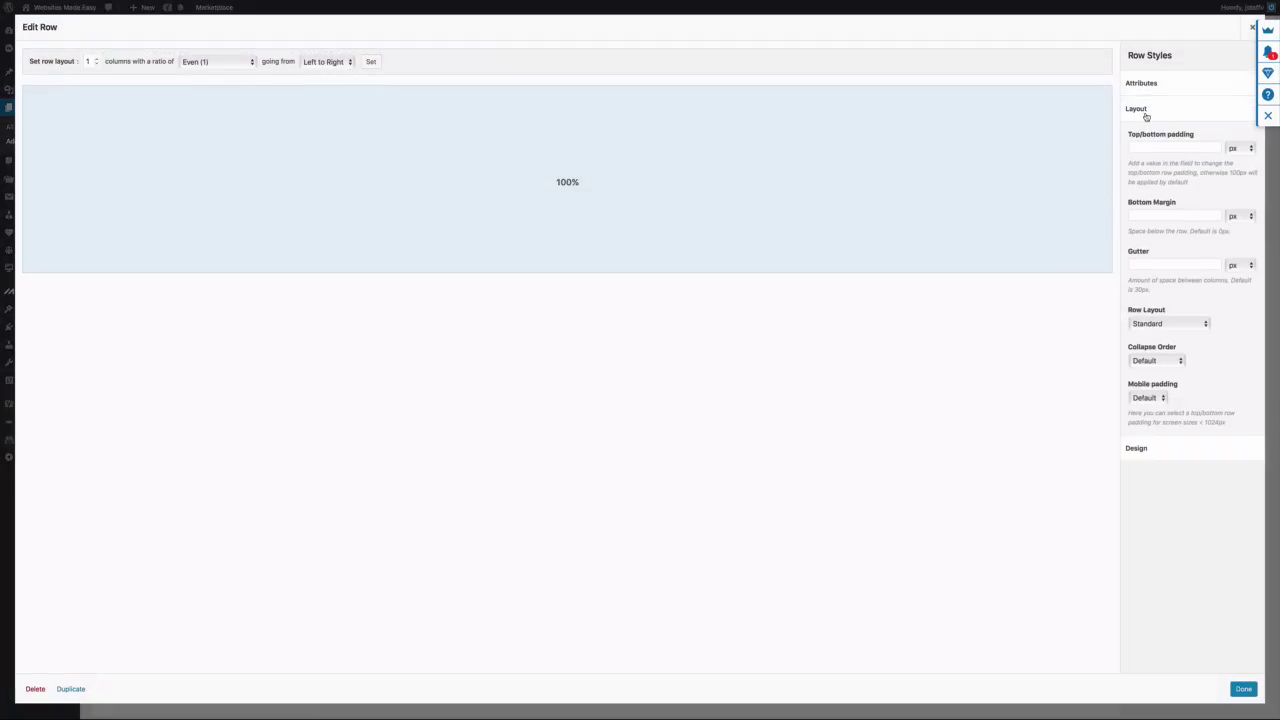
click(1149, 146)
click(1206, 325)
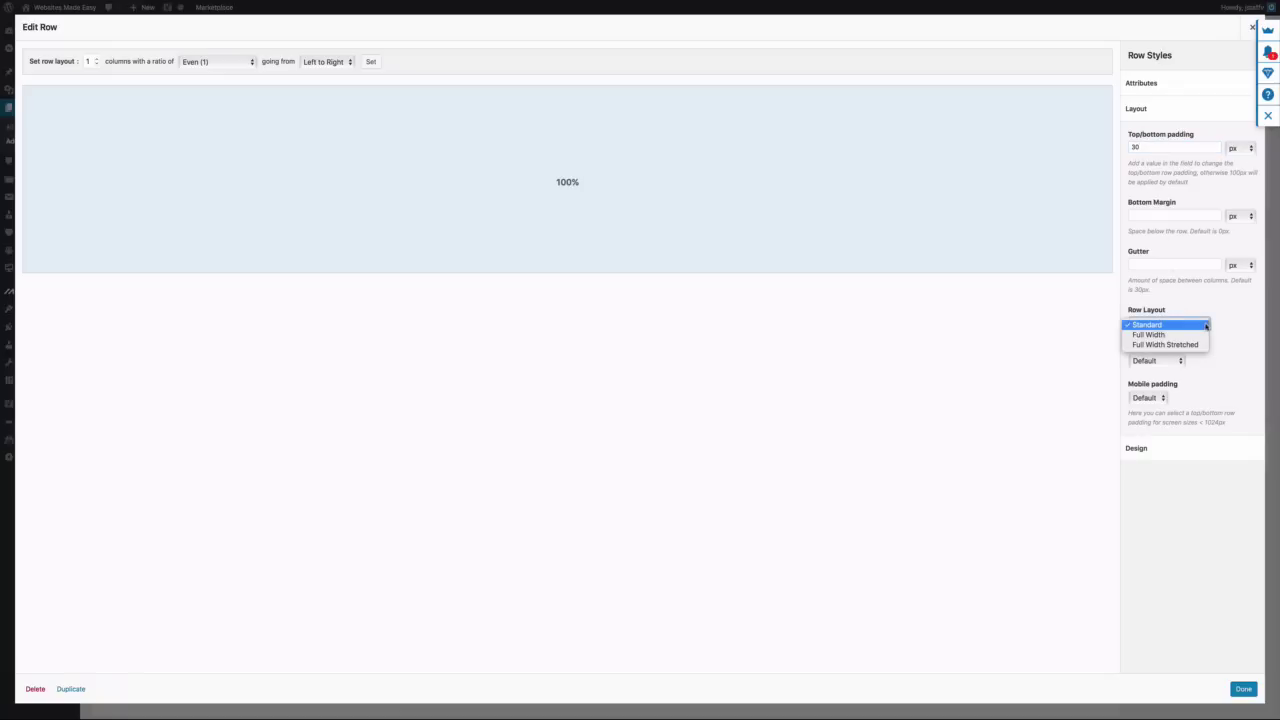
click(1202, 336)
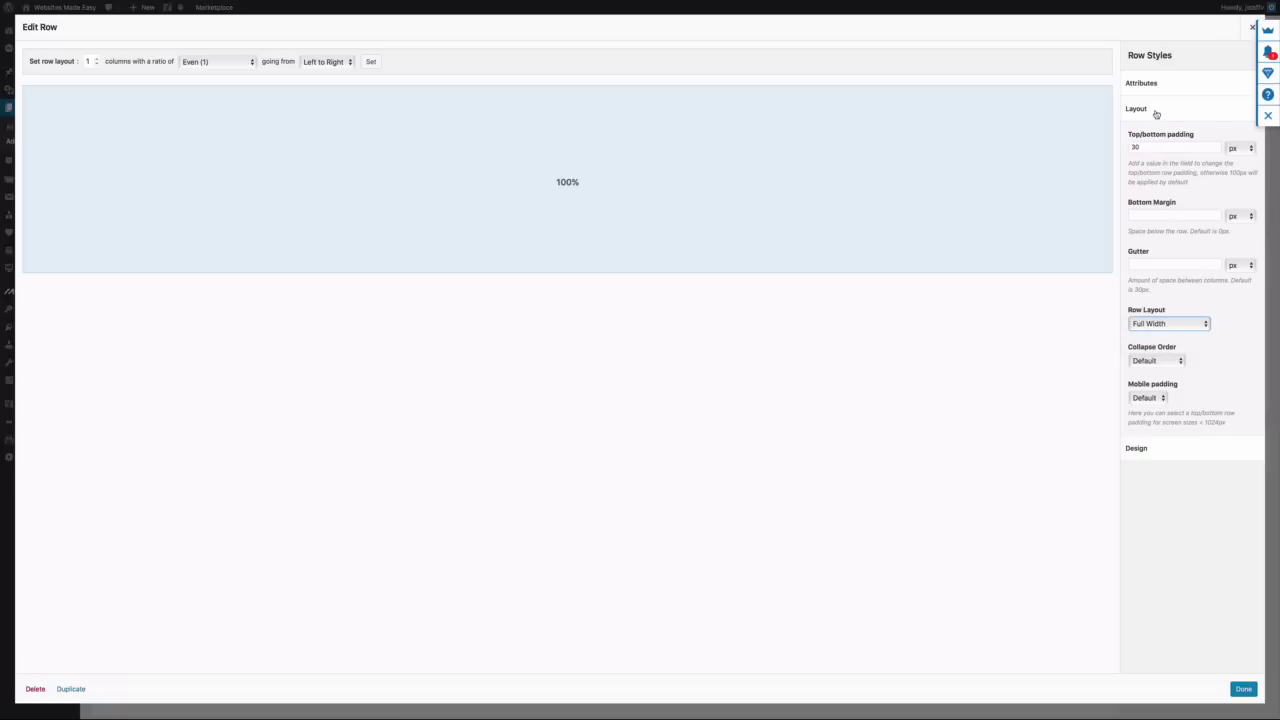
click(1156, 114)
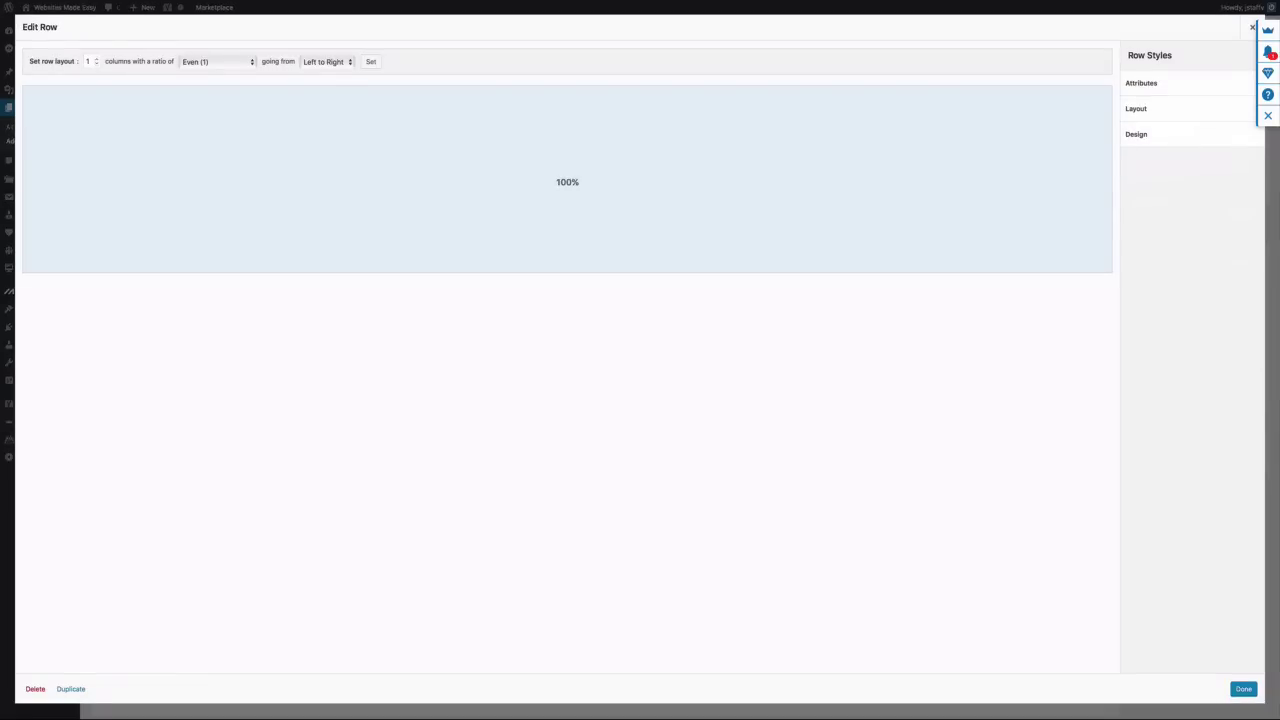
Set the row's background colour to #222222 and save the row
click(1145, 134)
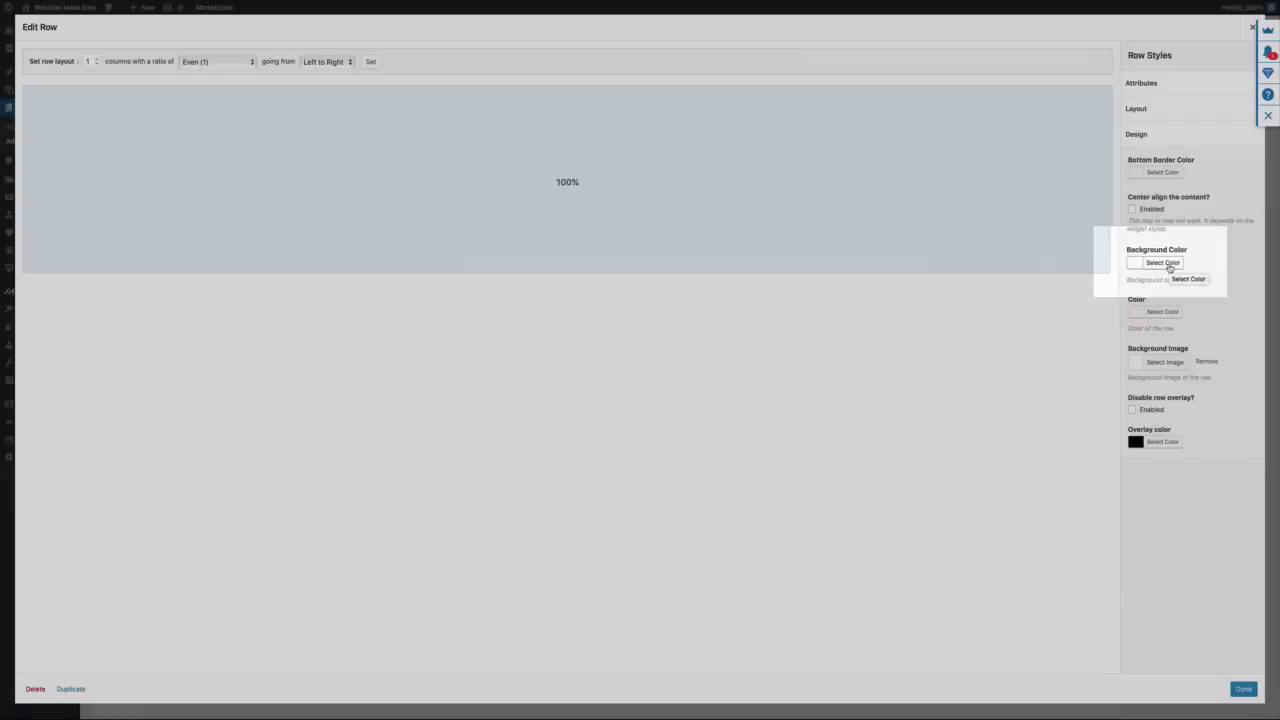
click(1163, 264)
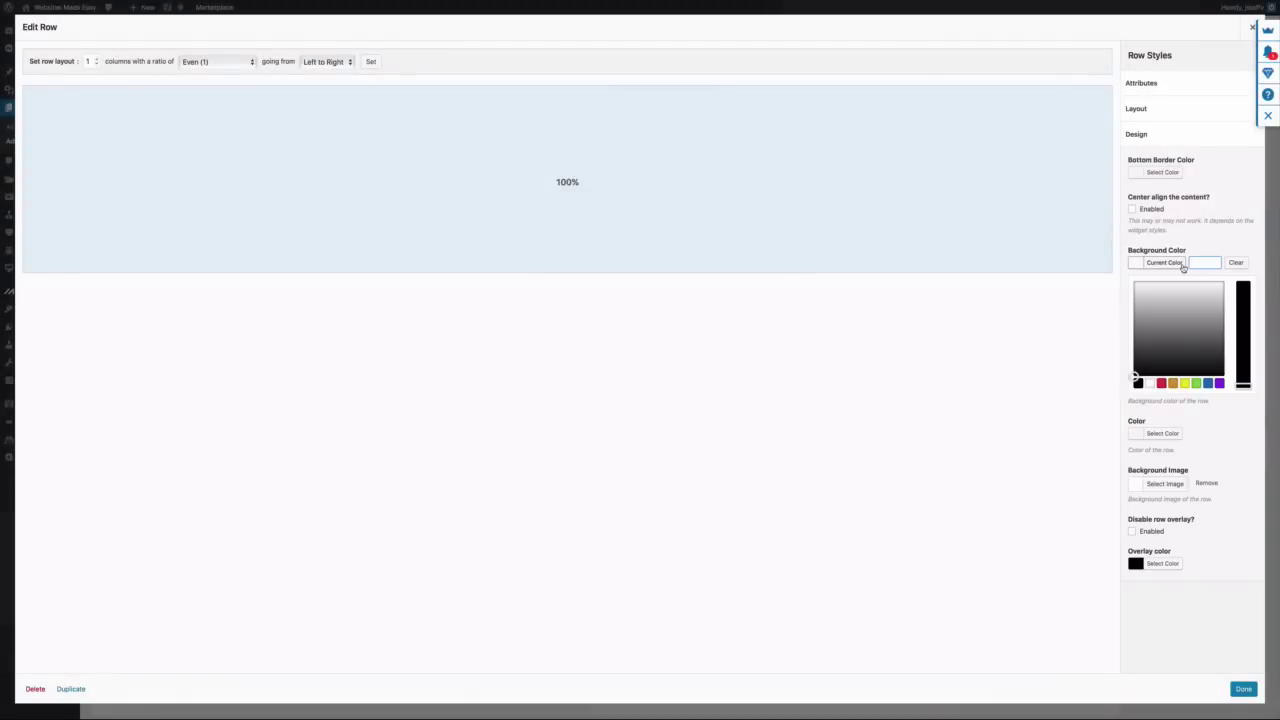
click(1193, 263)
text(#222222)
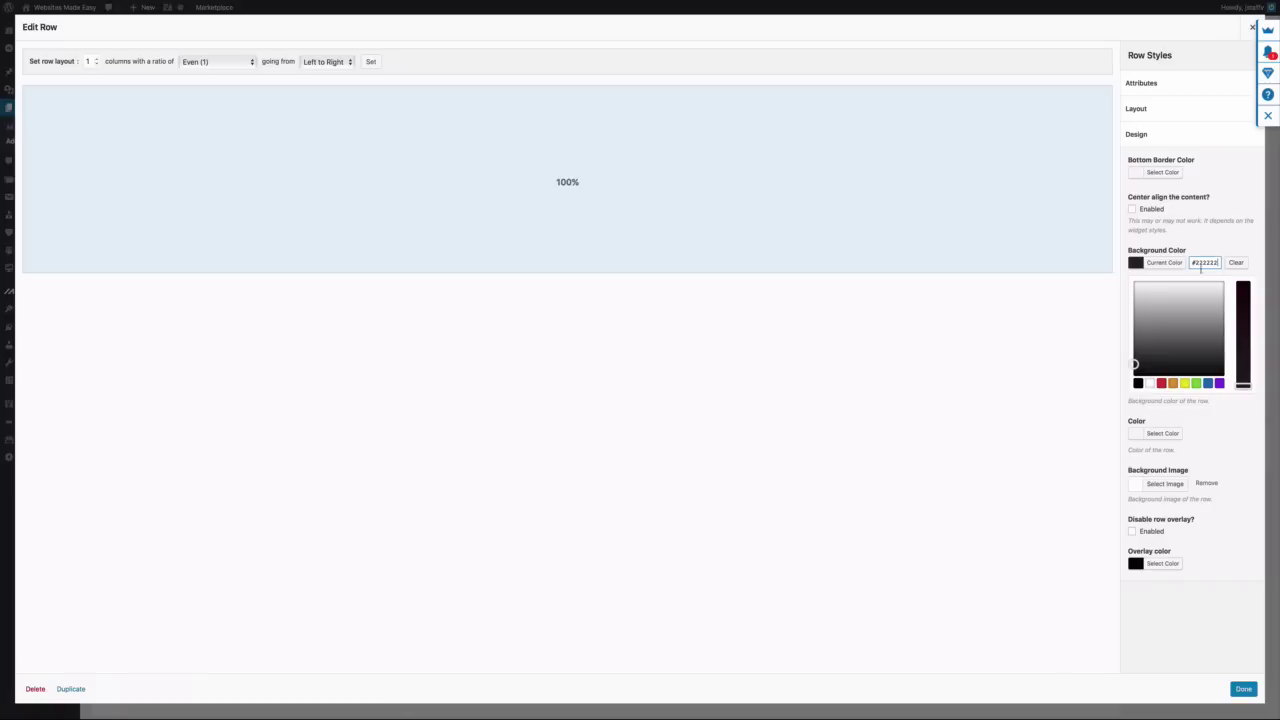
click(1243, 688)
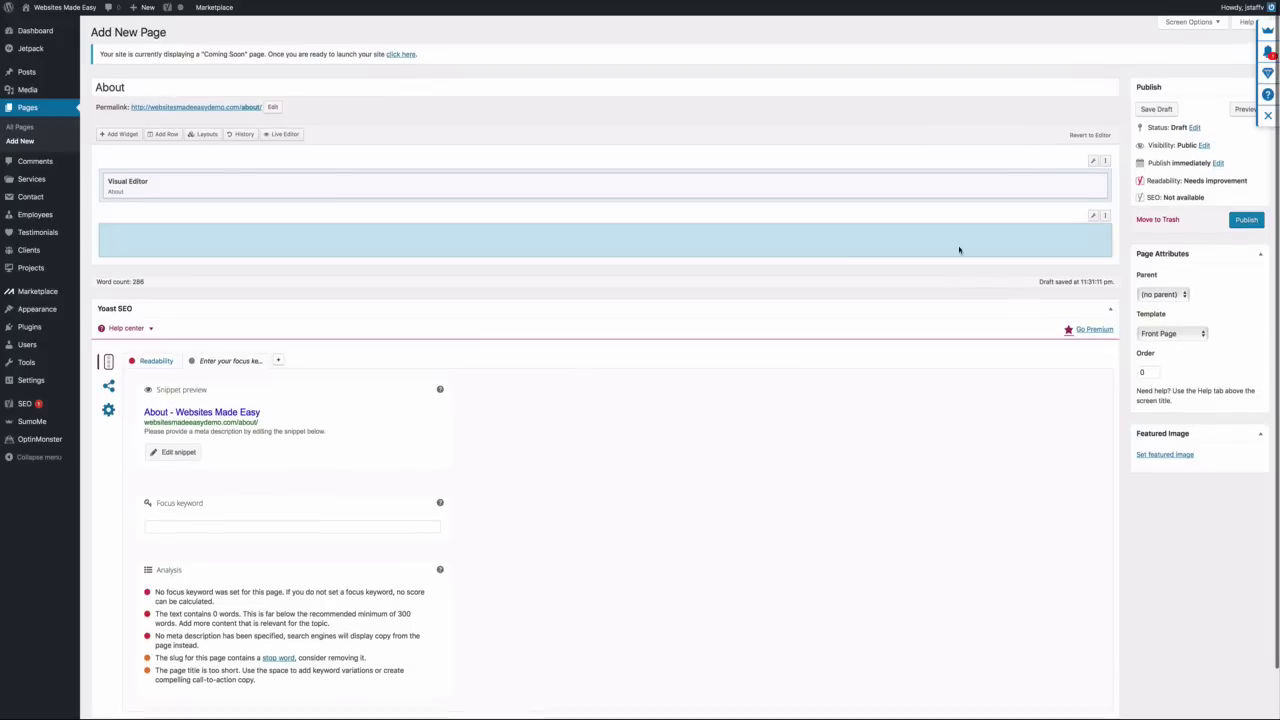
Add a Sydney FP: Call to action widget with white headings
click(122, 136)
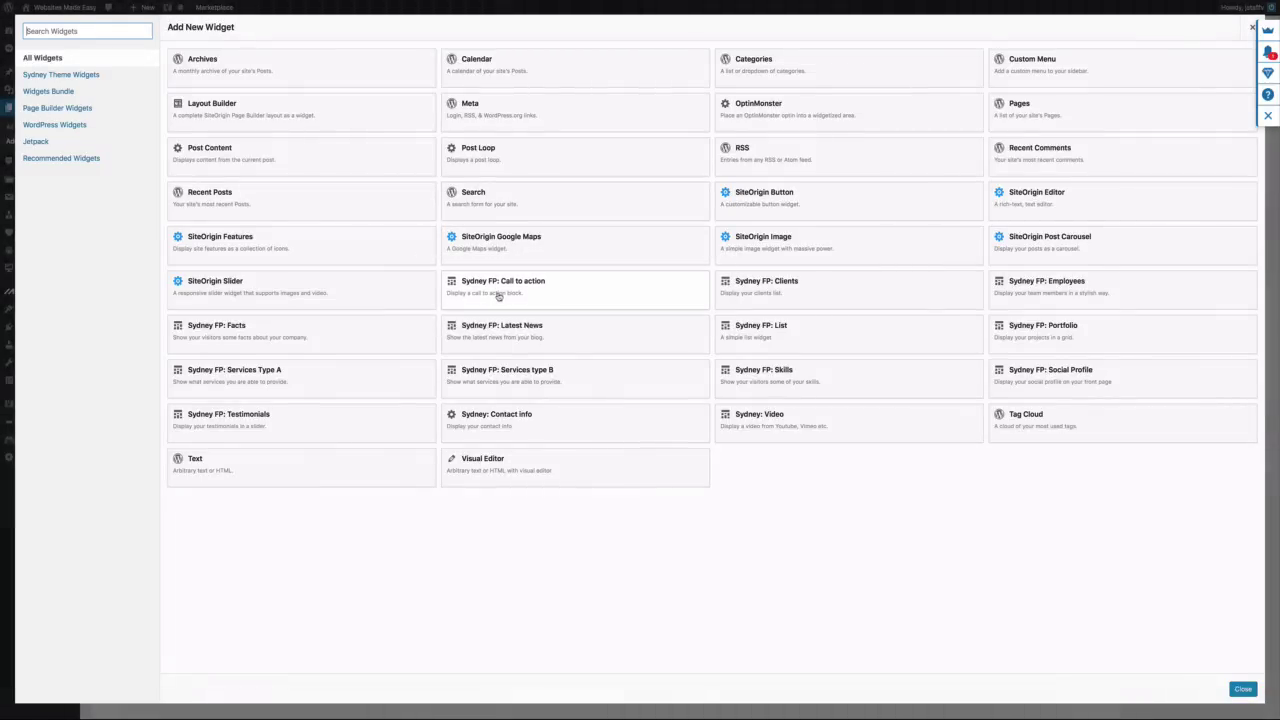
click(494, 293)
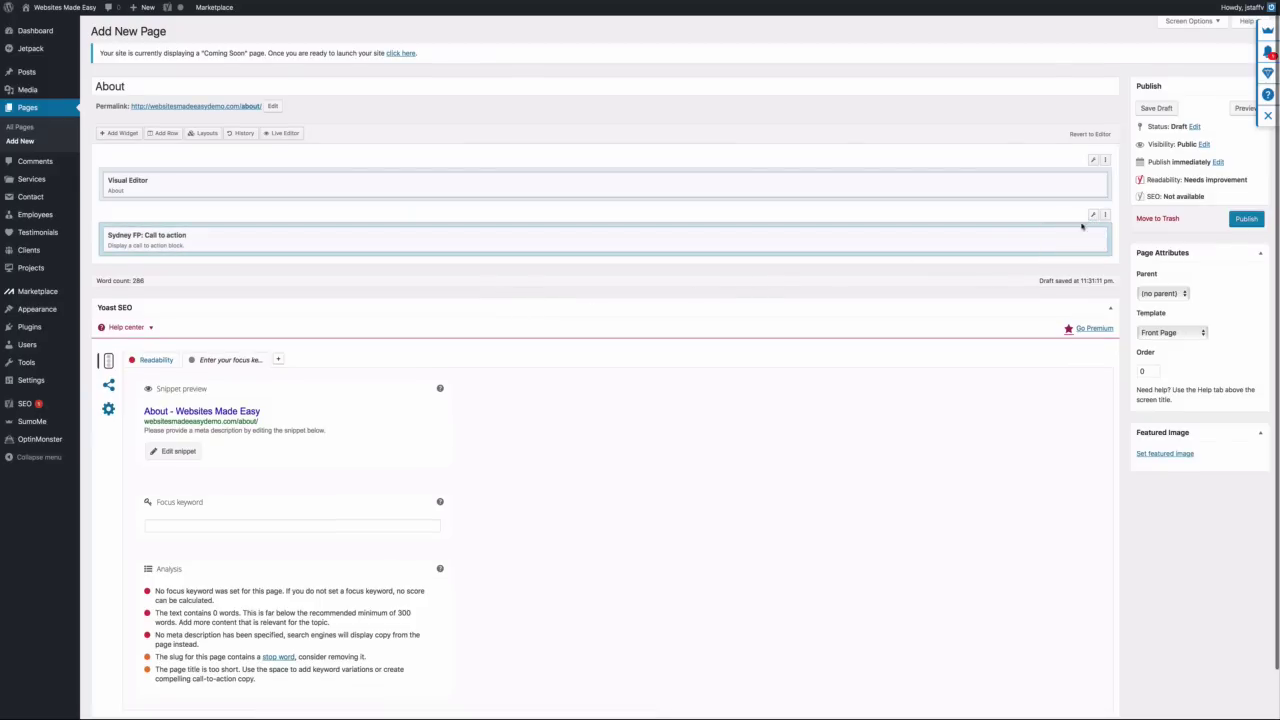
click(1040, 241)
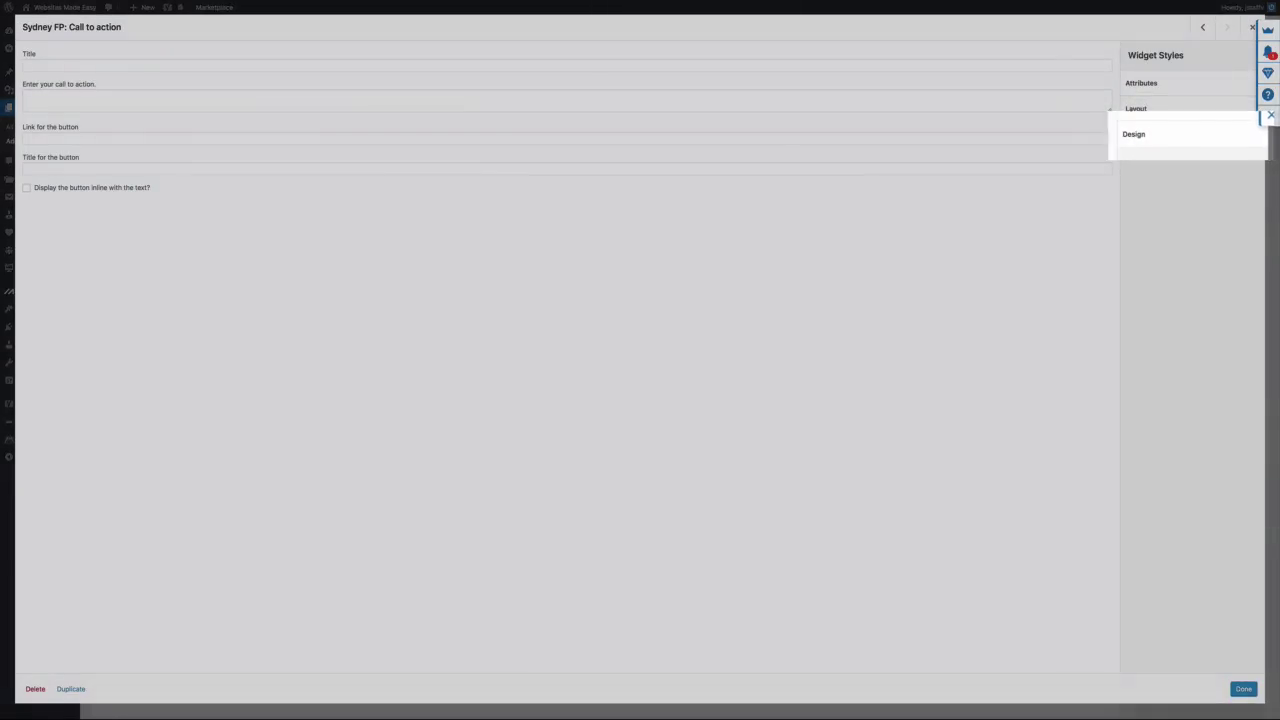
click(1136, 134)
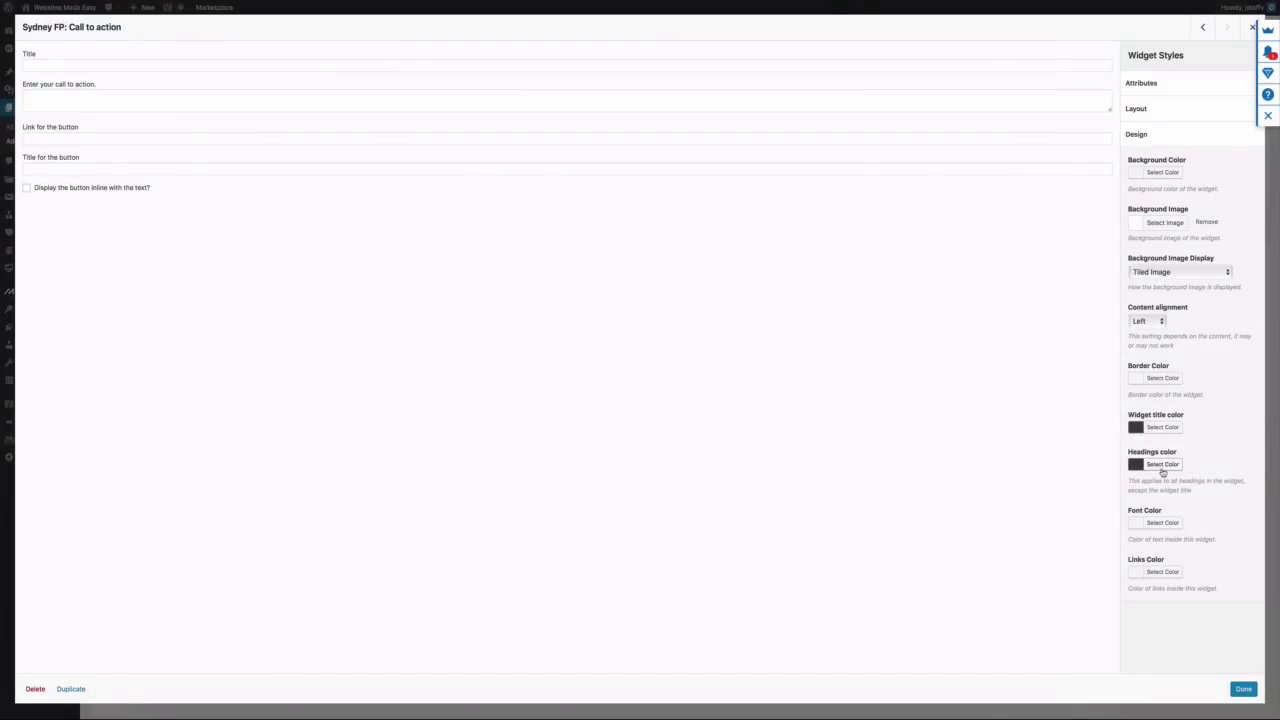
click(1163, 466)
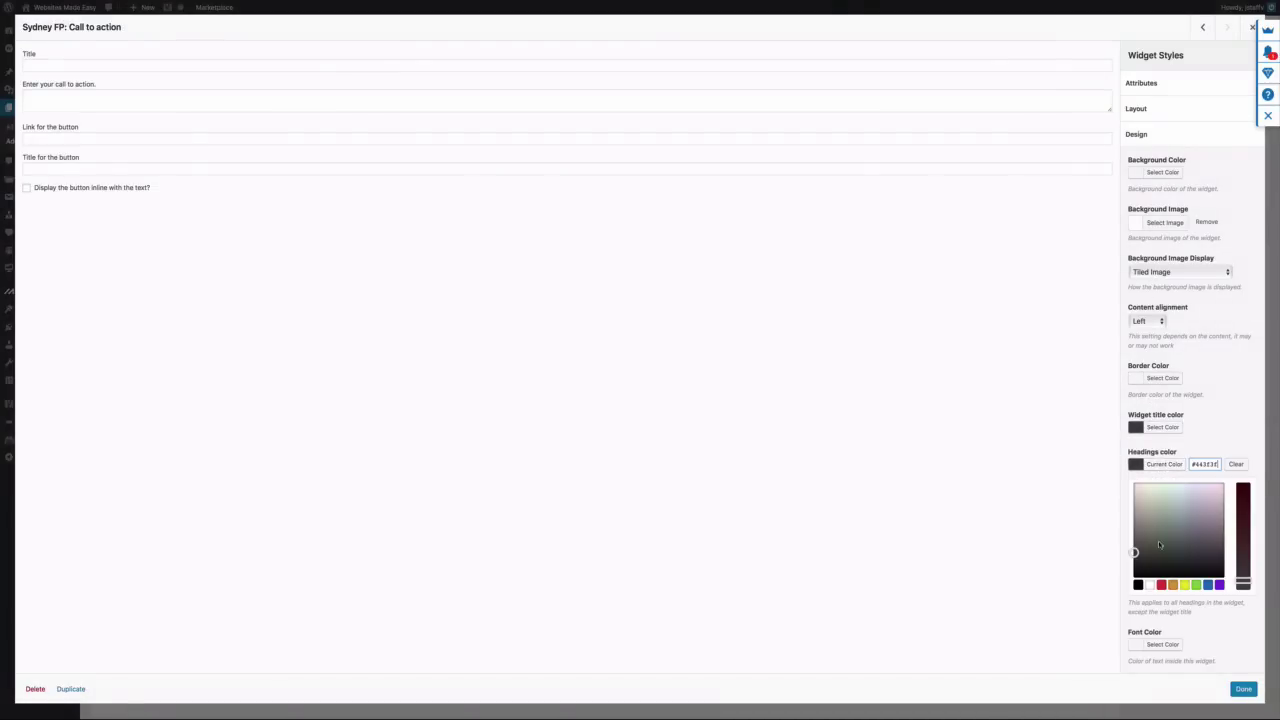
click(1150, 584)
click(1097, 643)
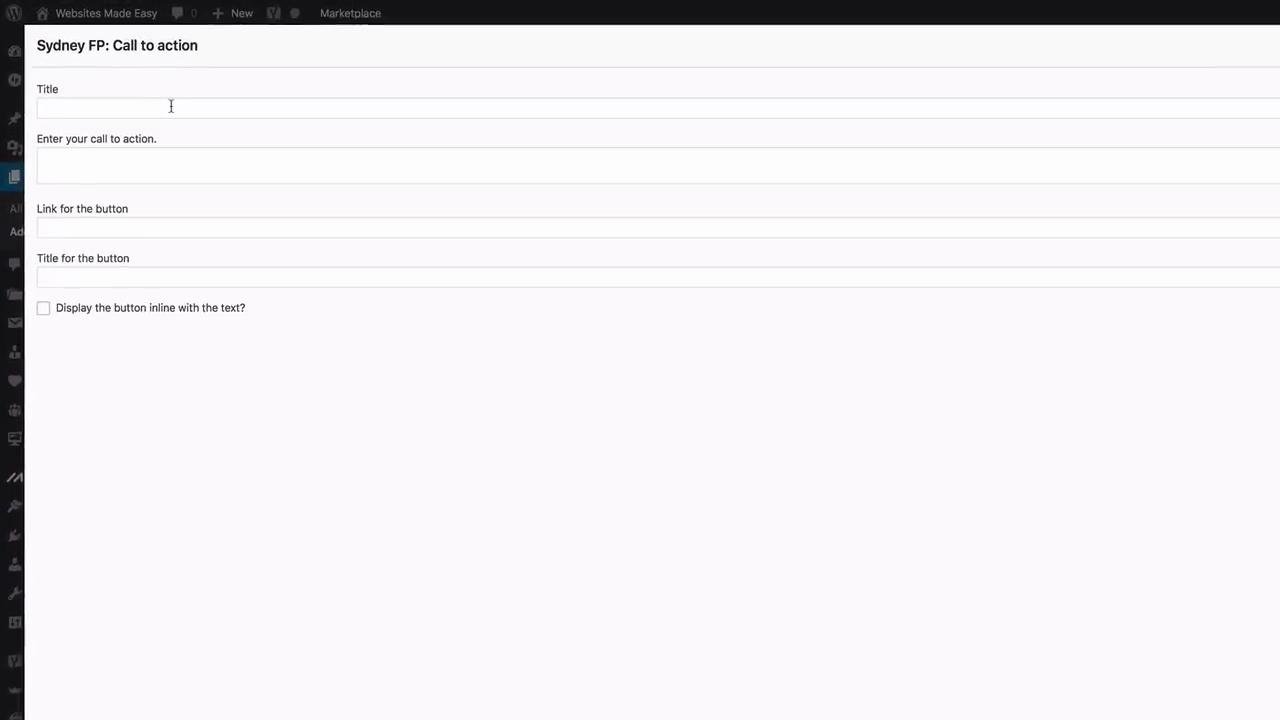
Paste the call-to-action sentence into the widget's text field
click(124, 76)
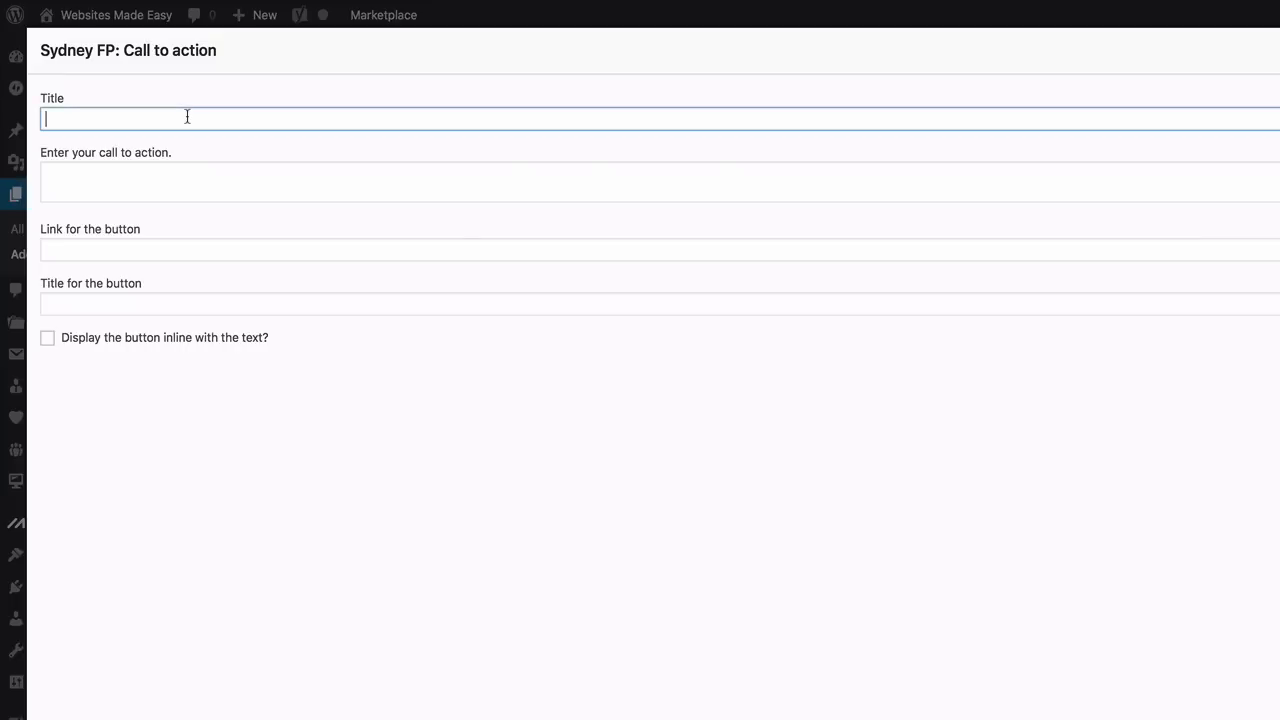
click(179, 184)
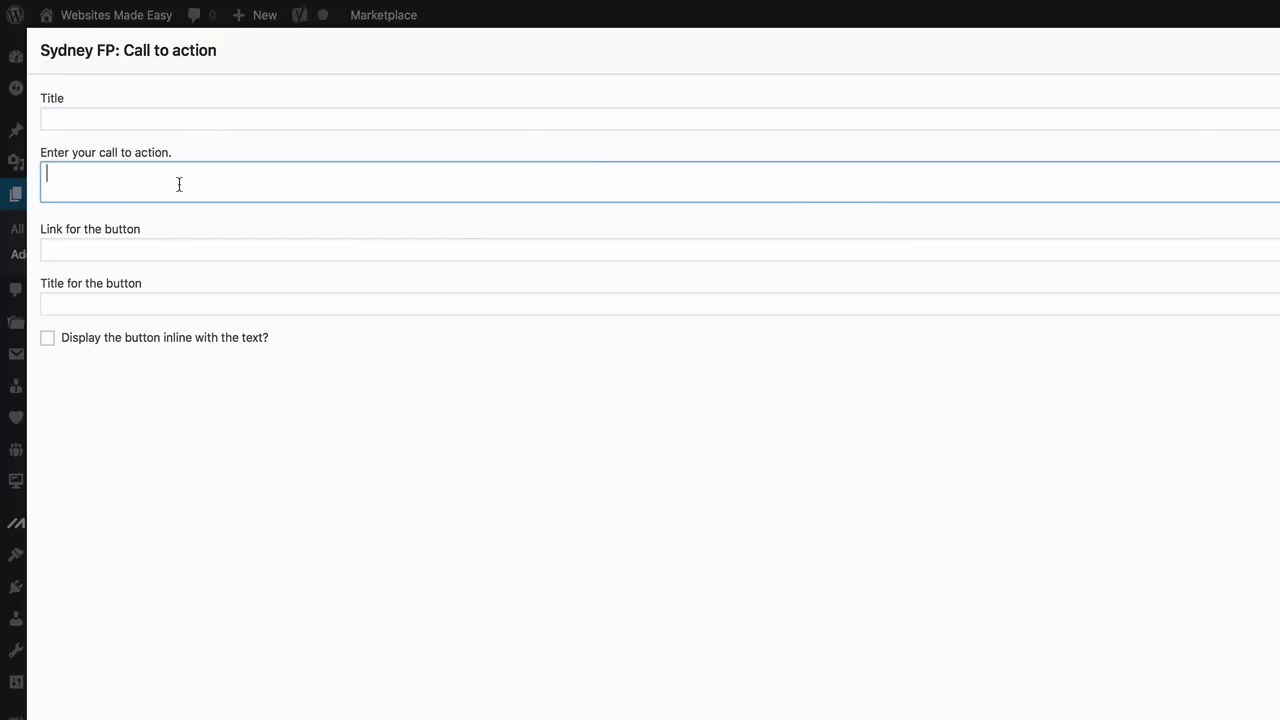
text(CREATE A PROFITABLE WEBSITE WITH OUR SIGNATURE 3 STEP WTC SYSTEM...)
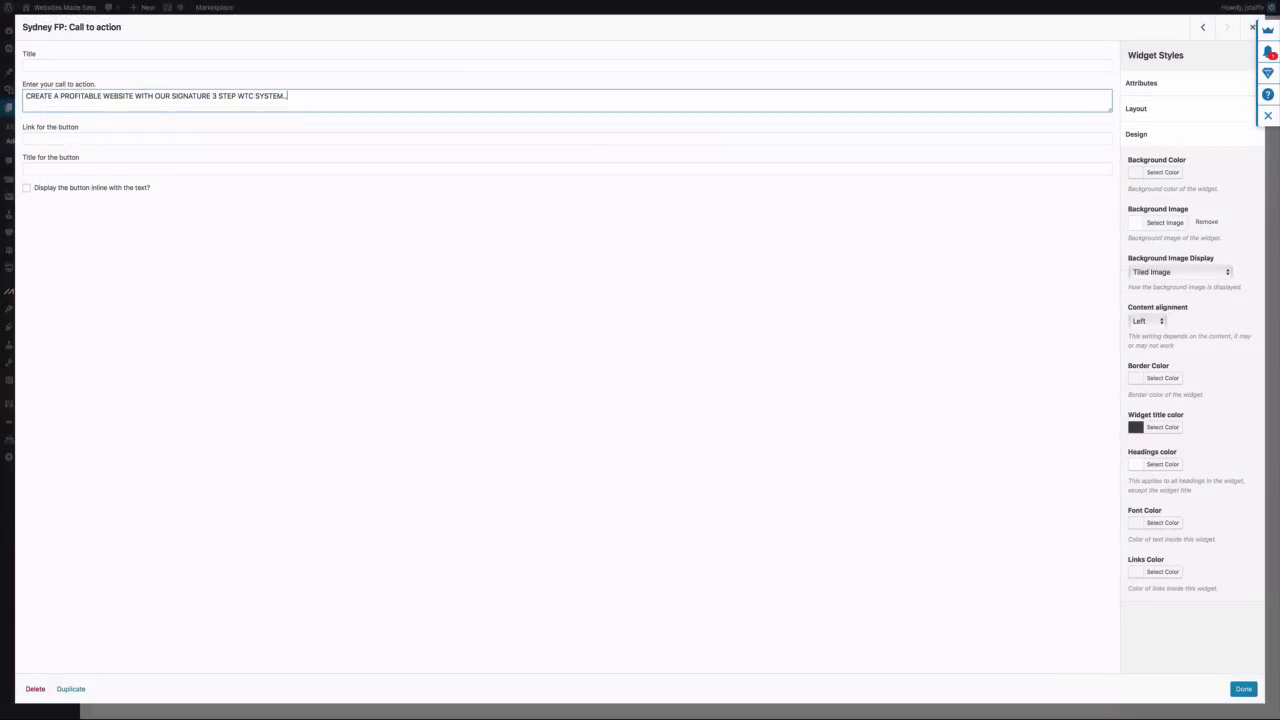
Link the button to the site's contact-us page and title it 'GET STARTED TODAY!'
click(95, 137)
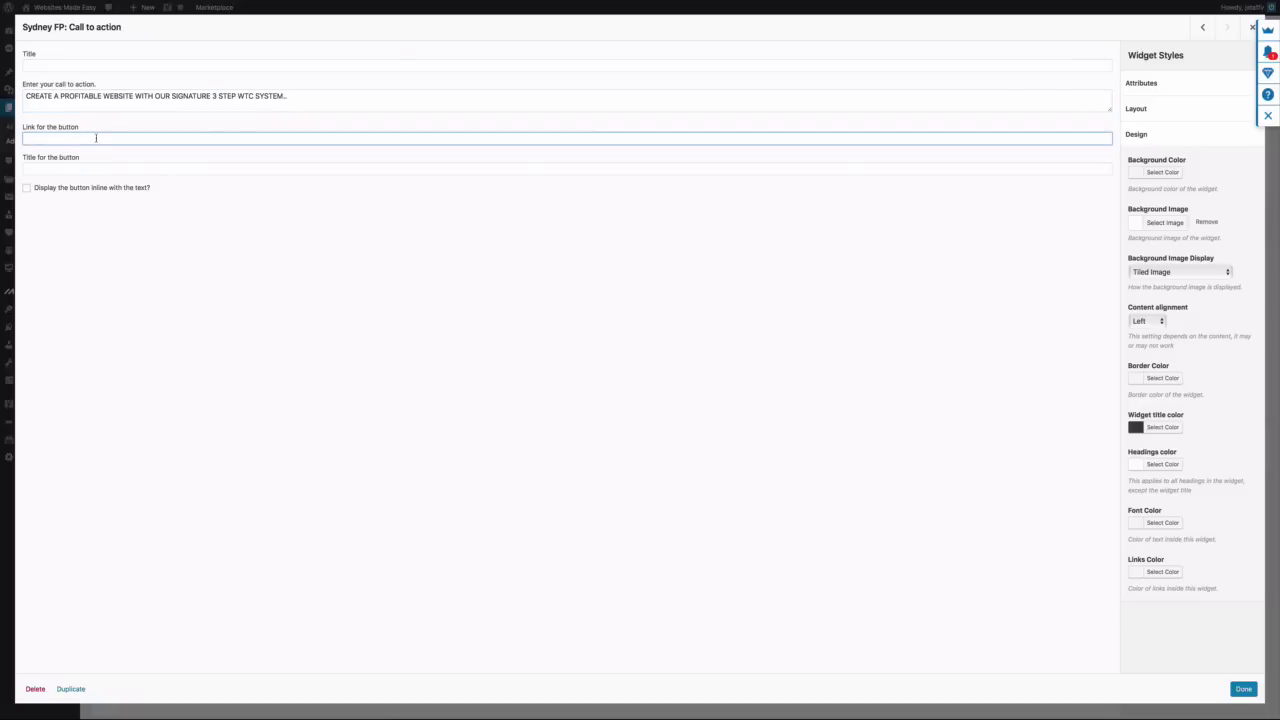
click(300, 18)
drag(400, 18, 214, 18)
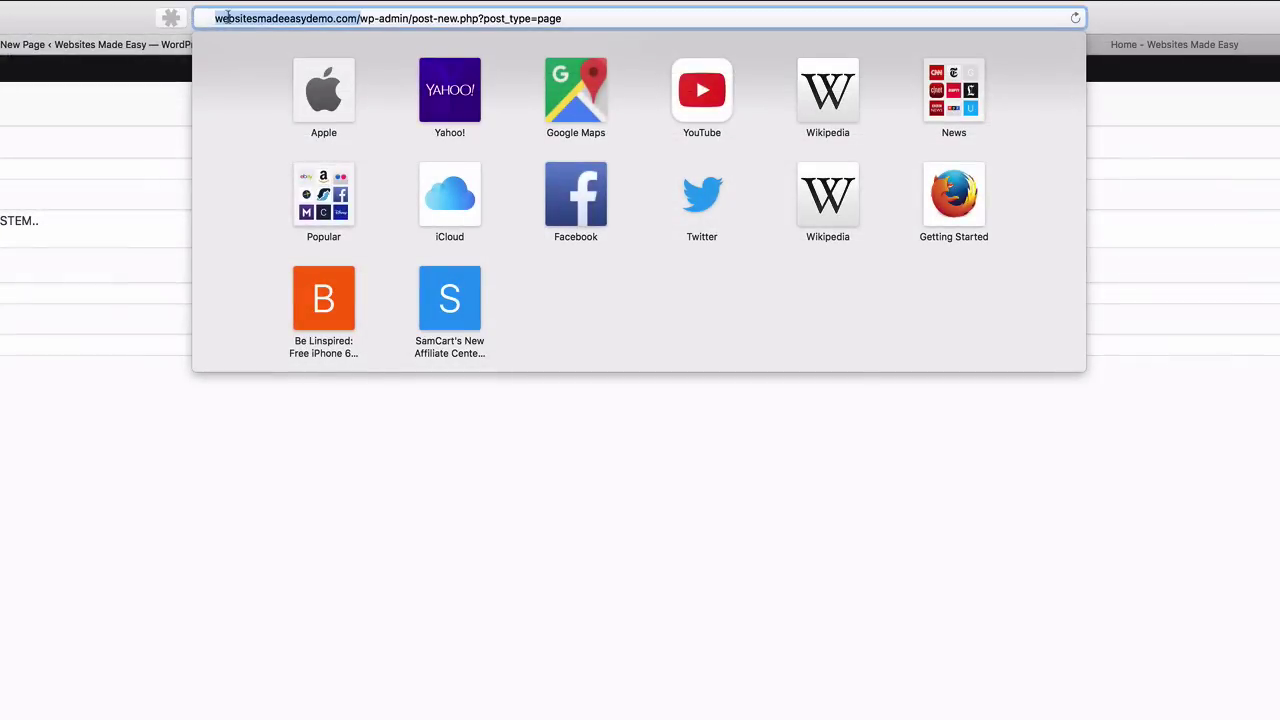
right_click(228, 18)
click(262, 86)
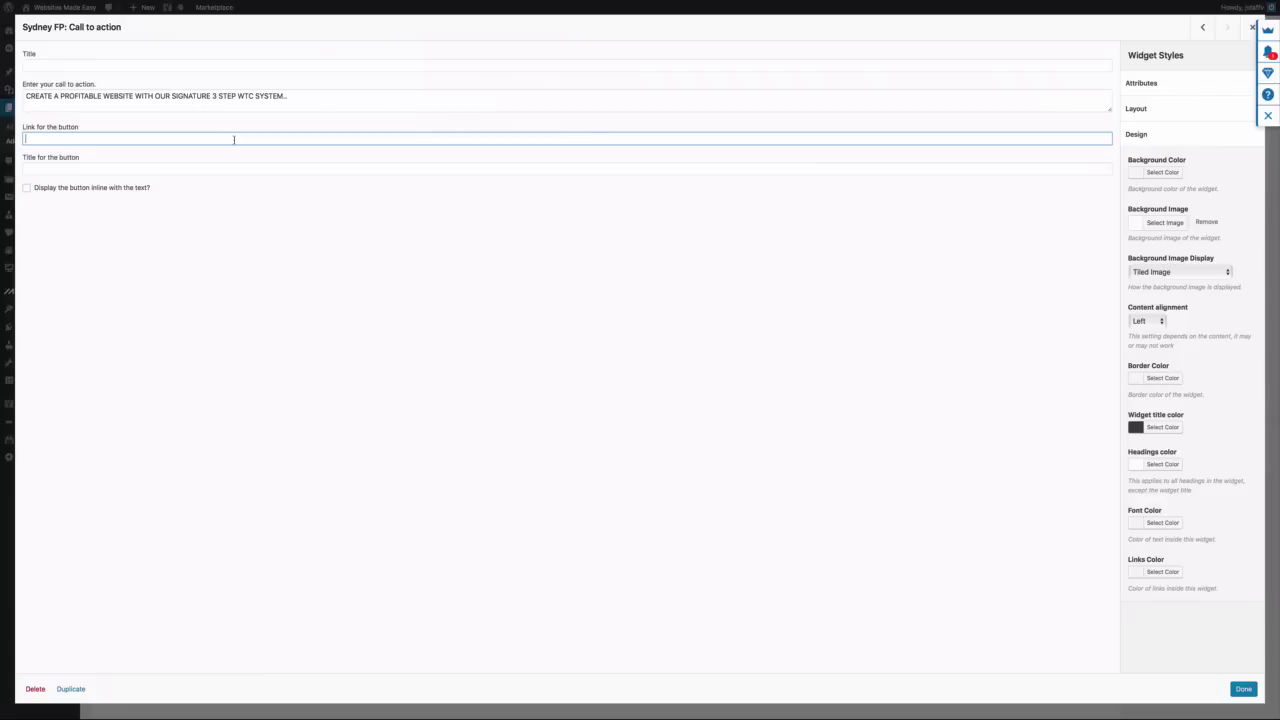
right_click(234, 140)
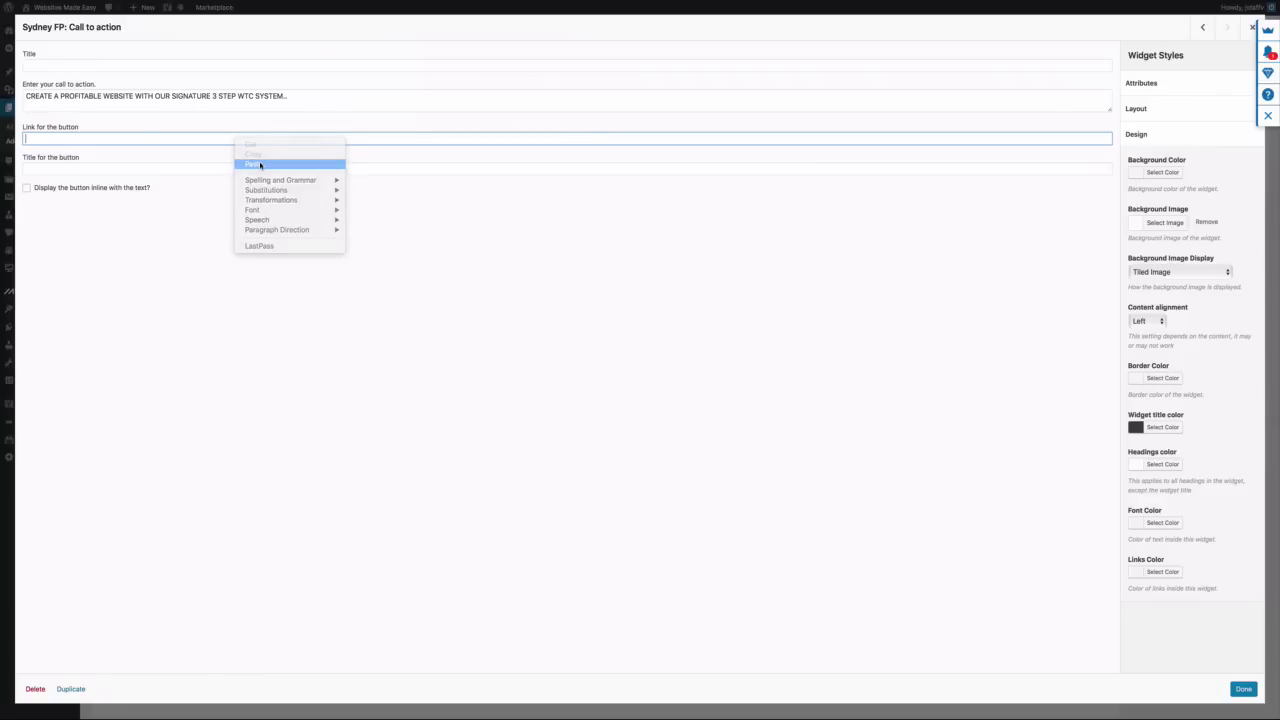
click(260, 166)
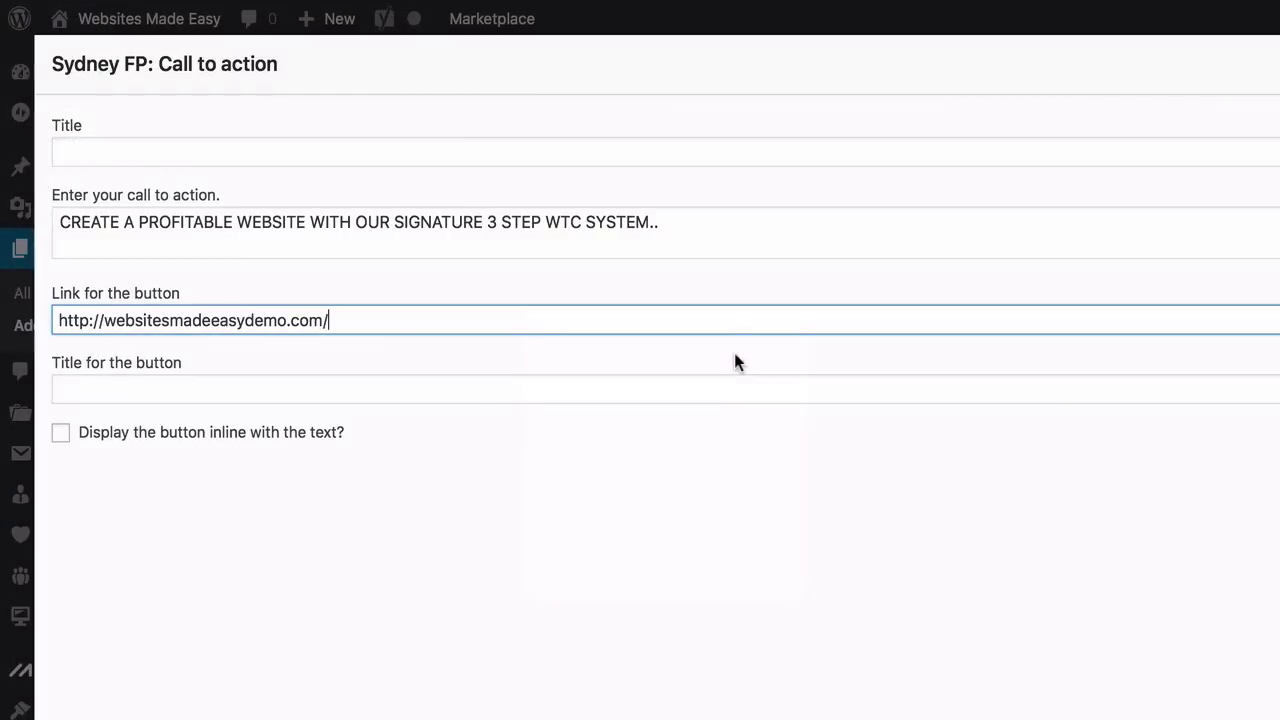
text(CON)
key(BackSpace)
key(BackSpace)
key(BackSpace)
text(contact)
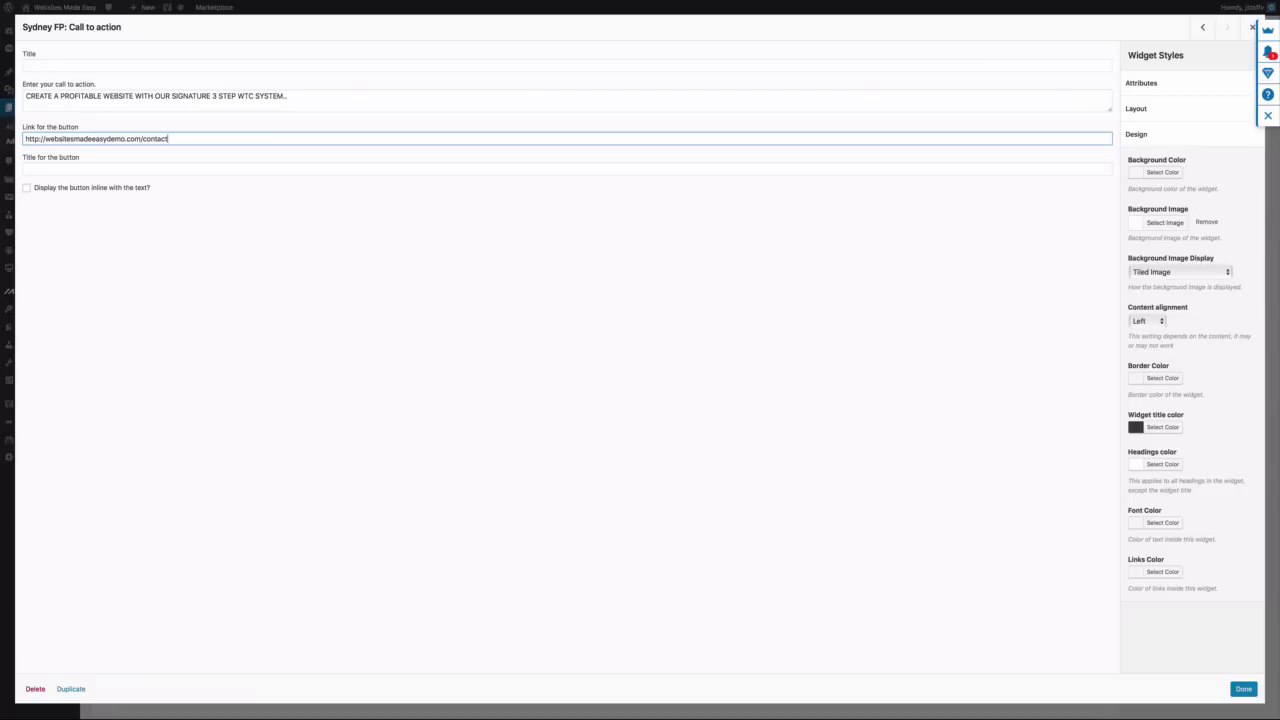
text(-us/)
click(224, 171)
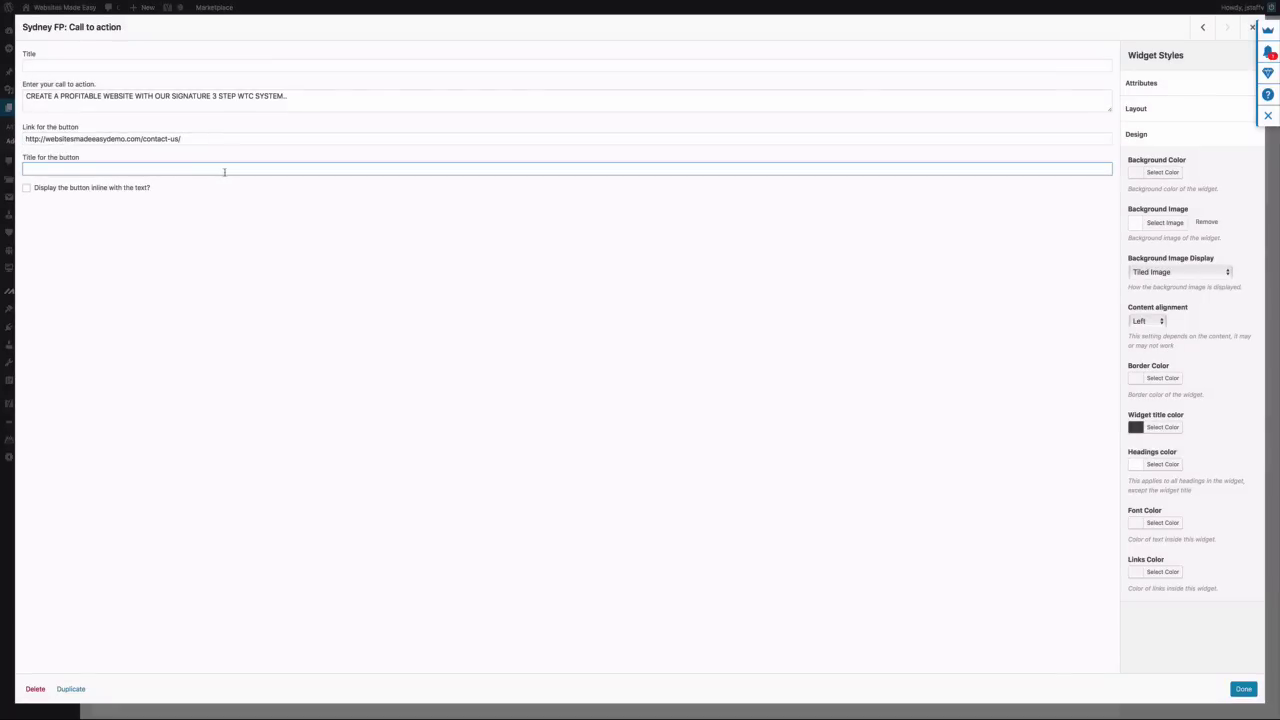
key(ctrl+v)
Save the call-to-action widget, publish the About page, and view it live
click(1242, 690)
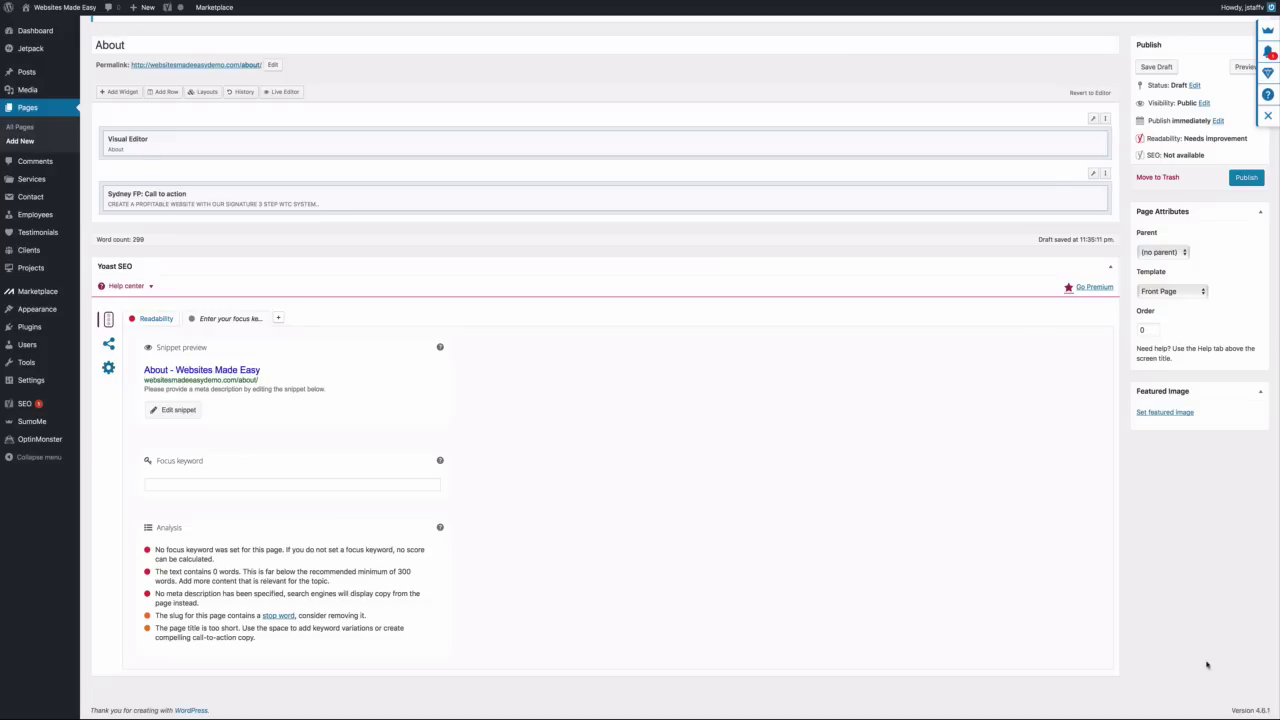
click(1245, 224)
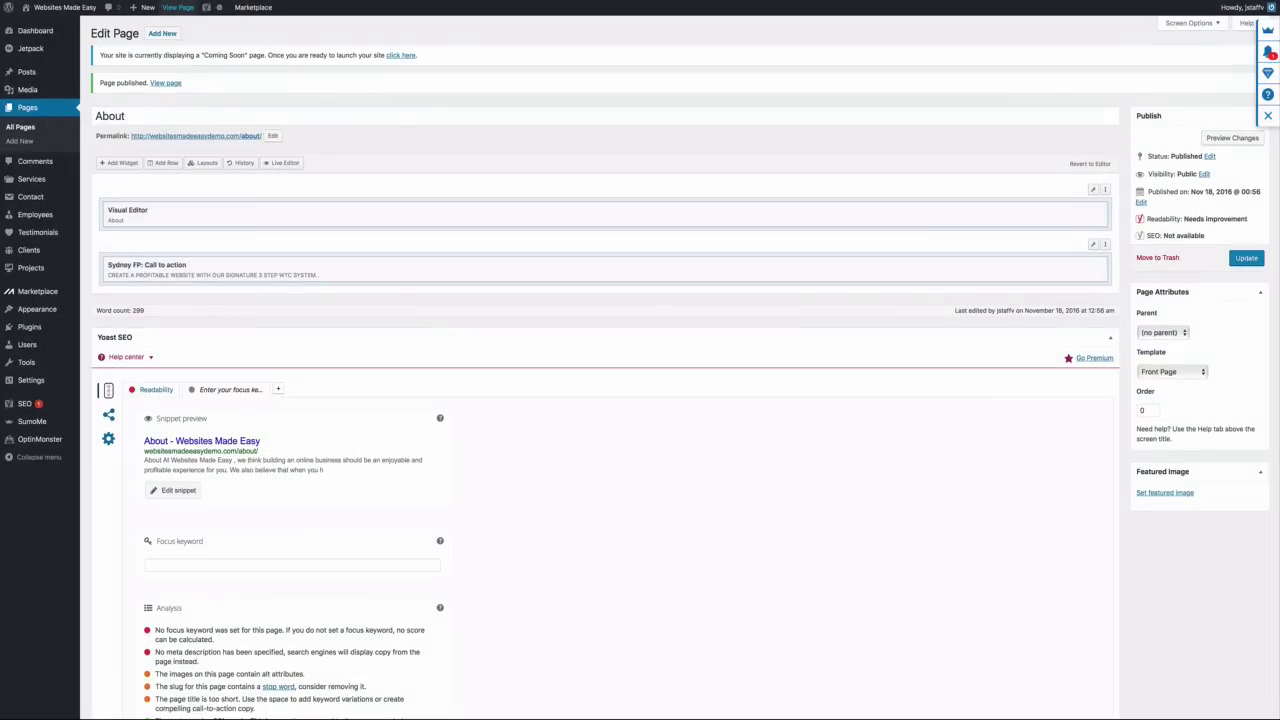
click(178, 7)
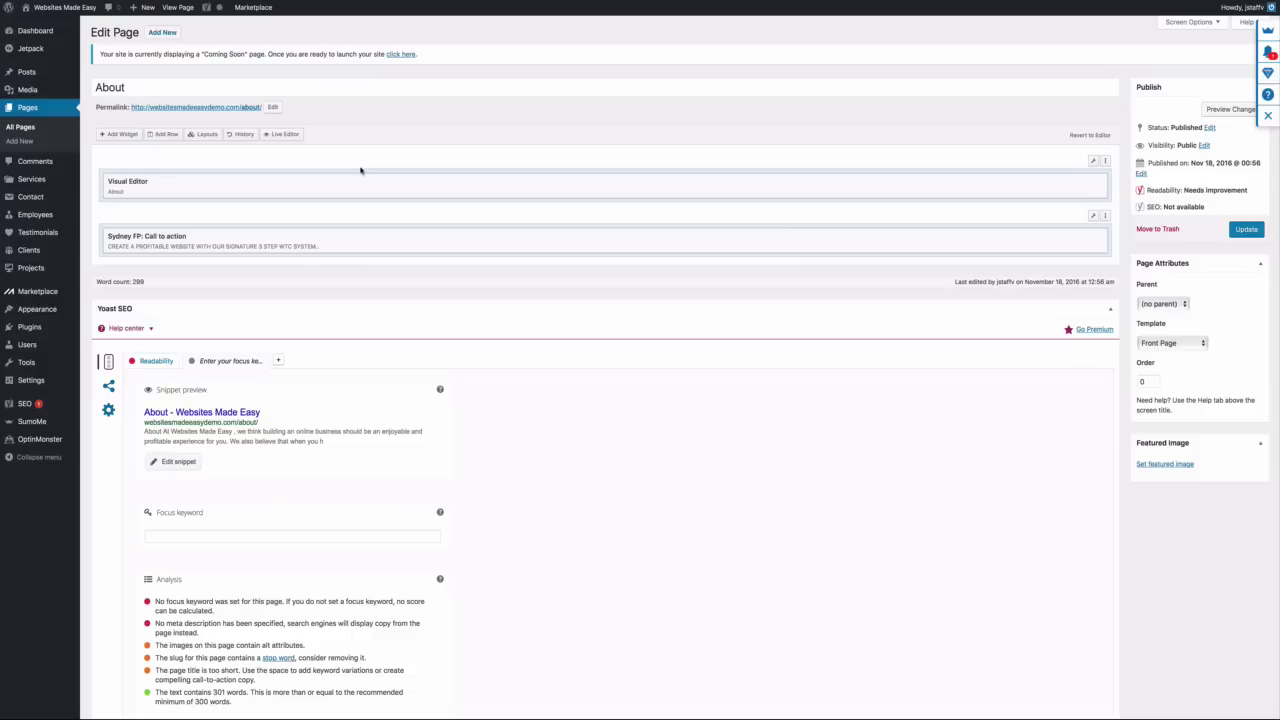
From the Dashboard, start a new entry via Services > Add New Service
click(38, 34)
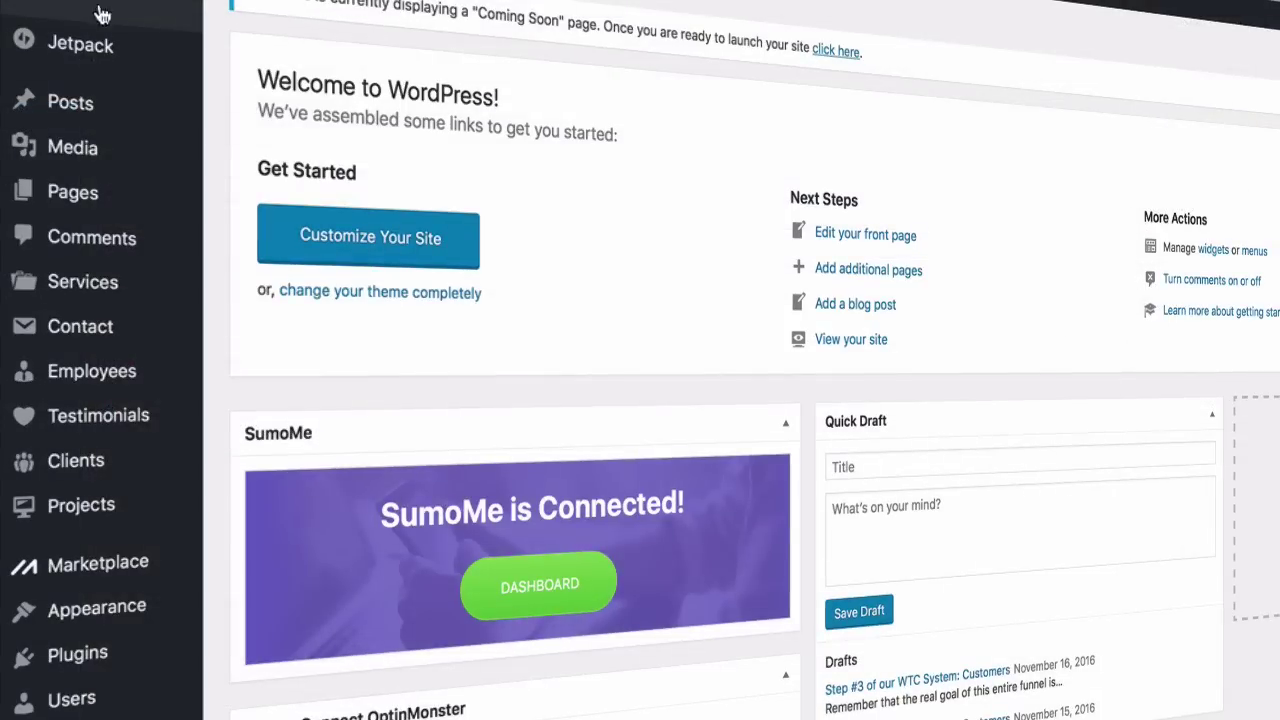
mouse_move(88, 287)
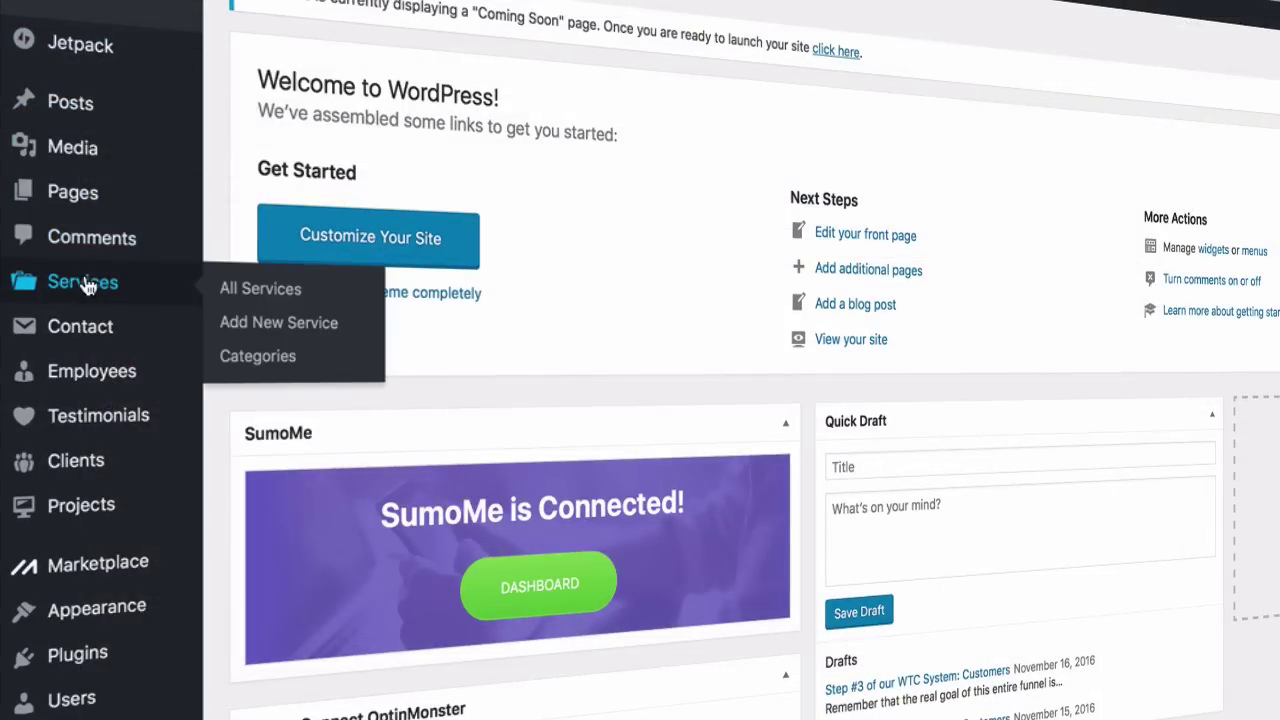
click(300, 324)
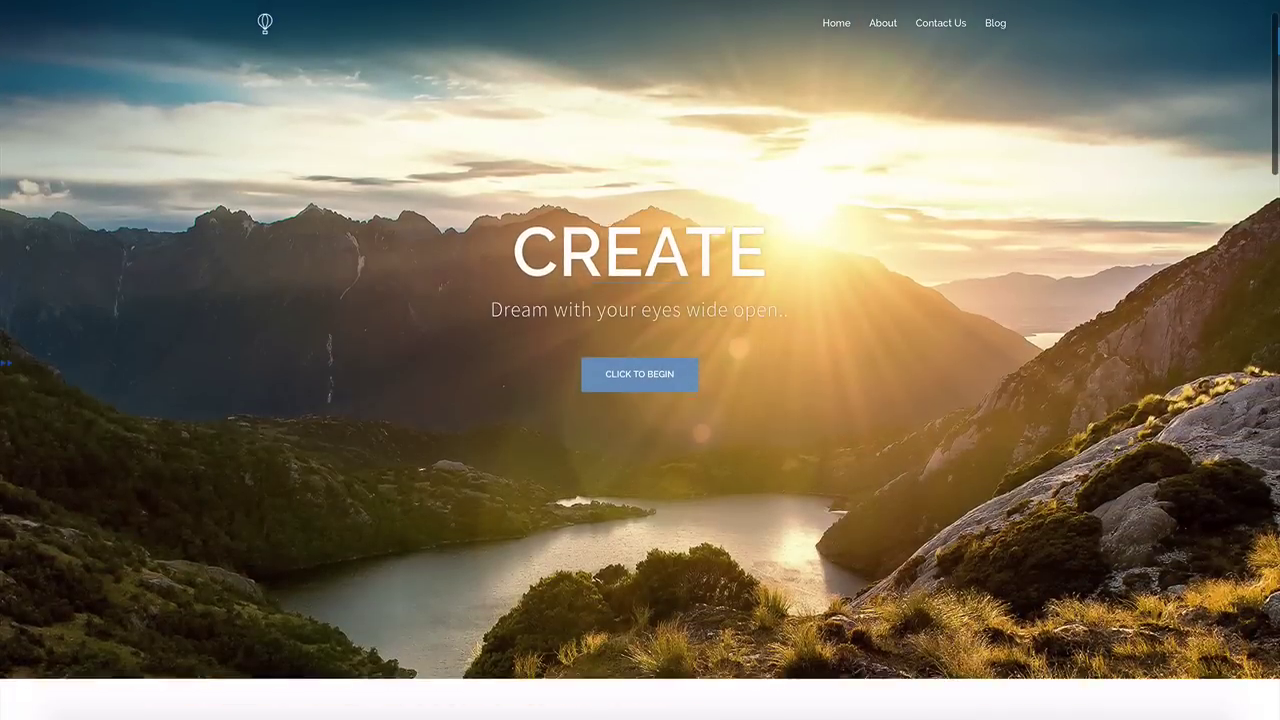
scroll(640, 360, down, 3)
scroll(640, 360, down, 4)
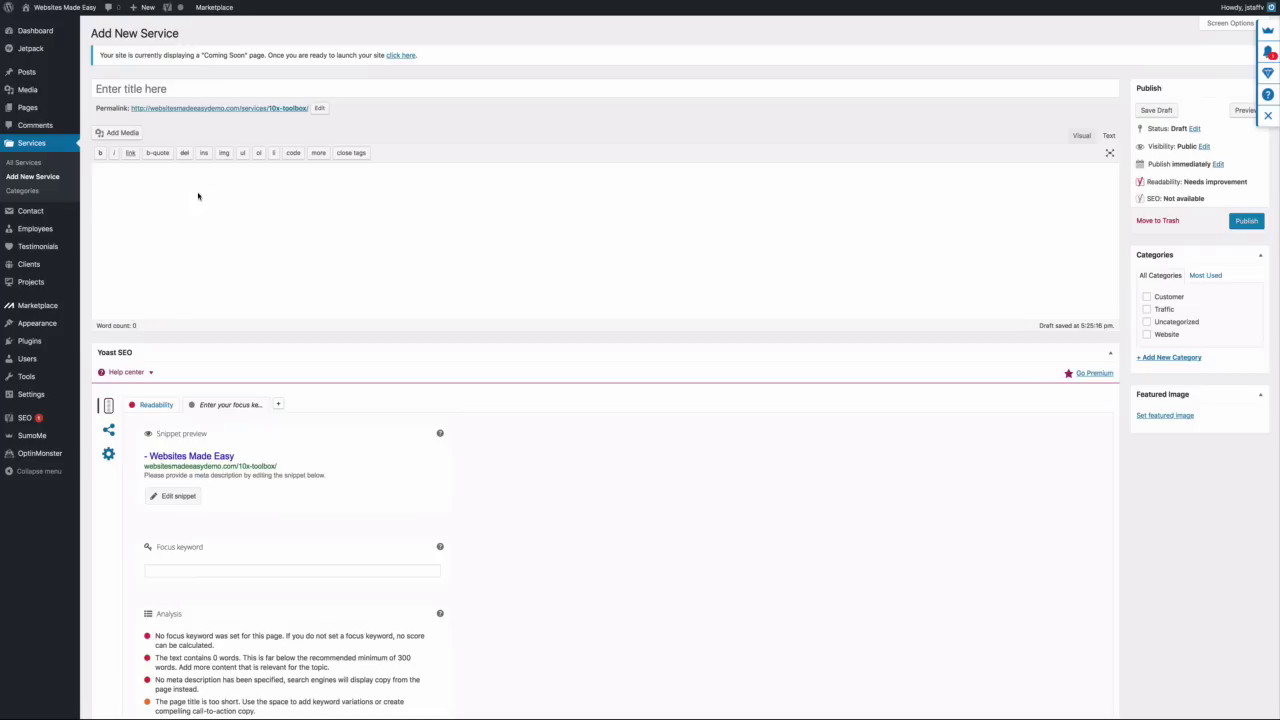
Title the service '10X Toolbox' and paste the traffic, subscribers and customers tagline as its description
click(174, 92)
text(10)
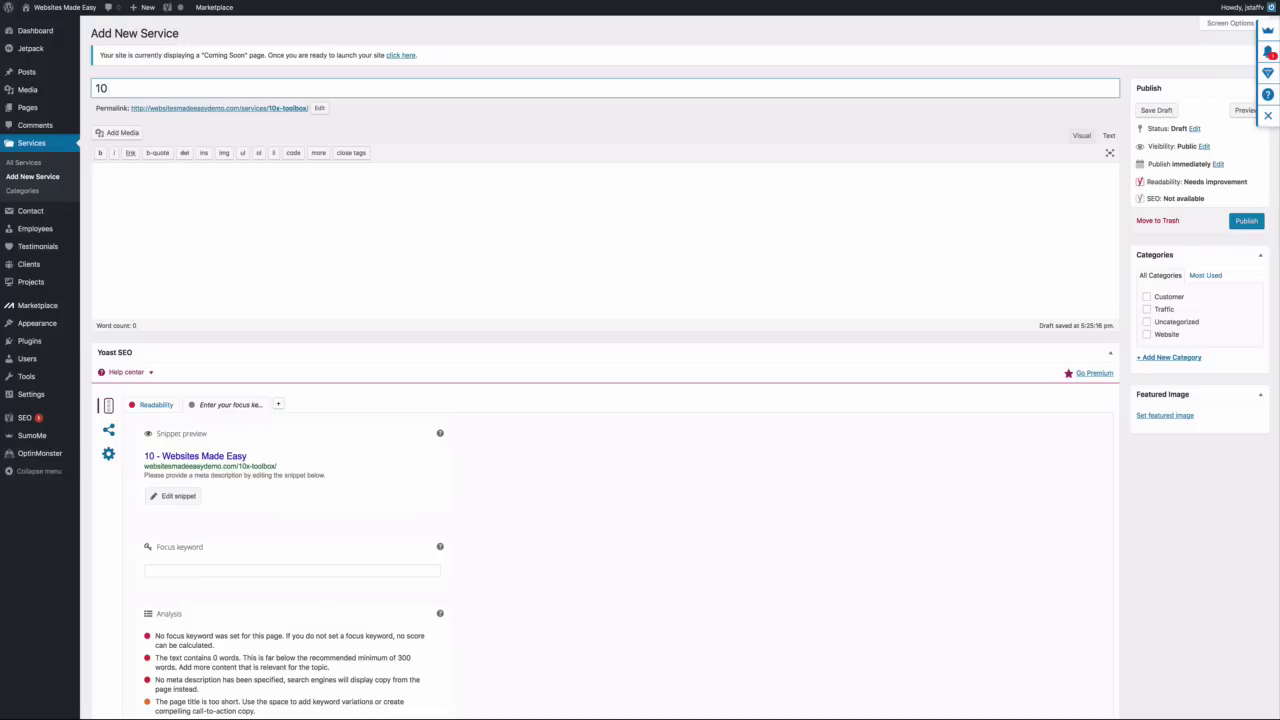
text(X Toolbox)
click(170, 178)
right_click(170, 178)
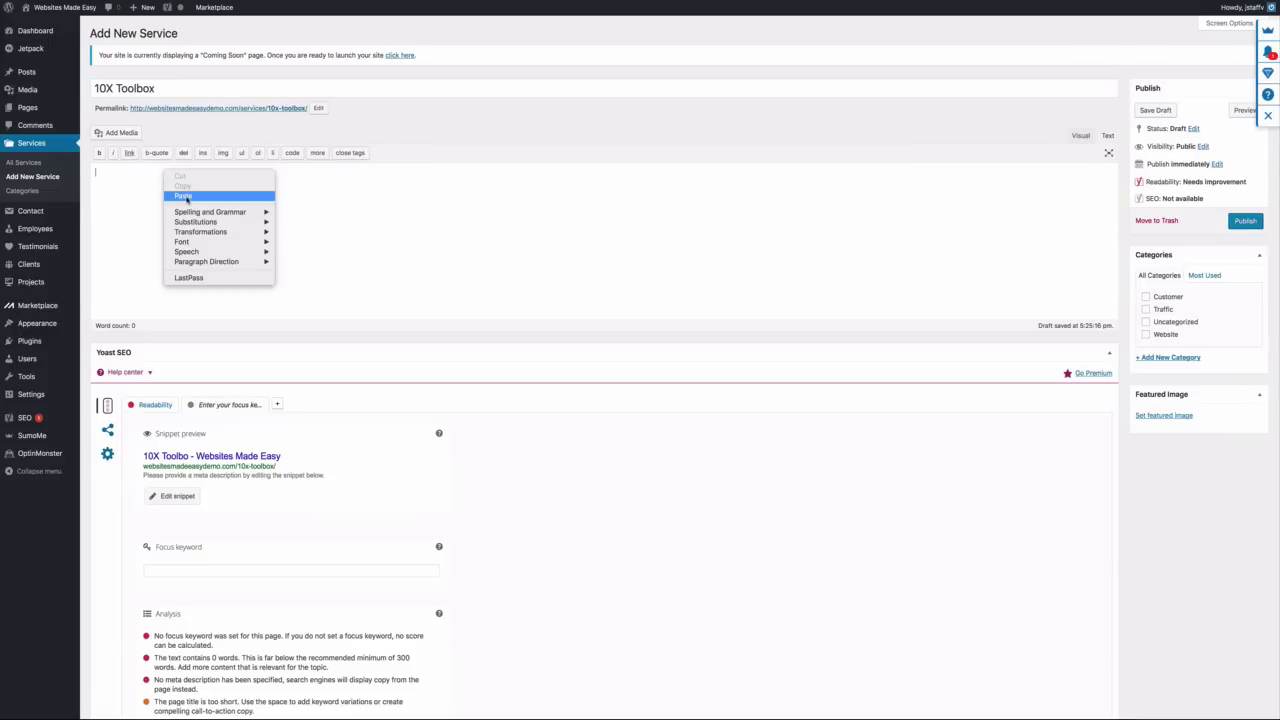
click(183, 195)
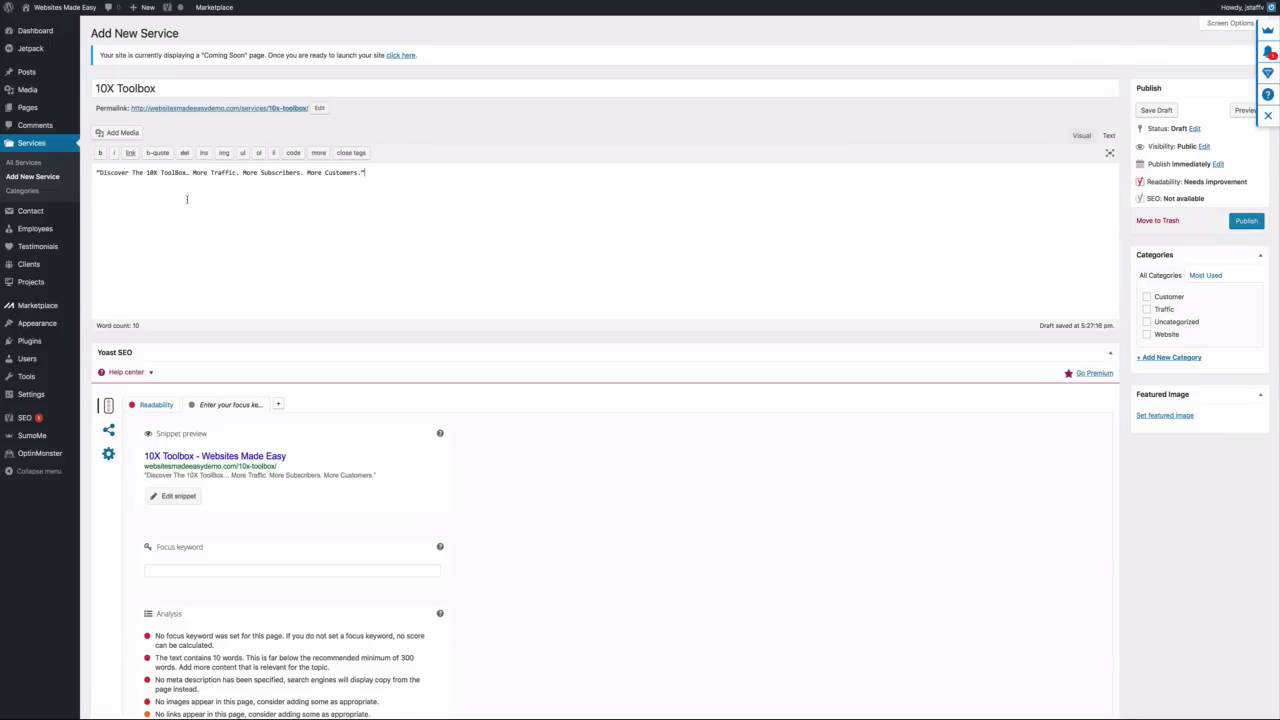
scroll(186, 199, down, 7)
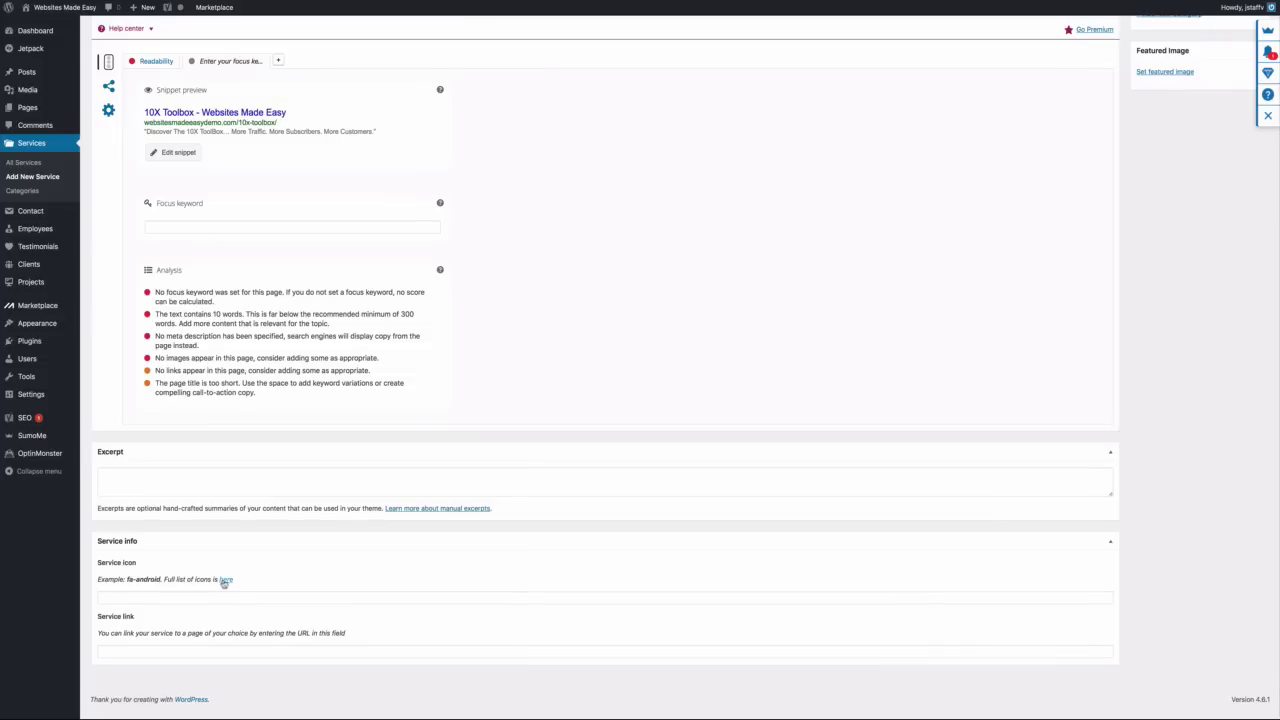
right_click(225, 580)
Open the Font Awesome icon list and copy the fa-rocket class name
click(268, 558)
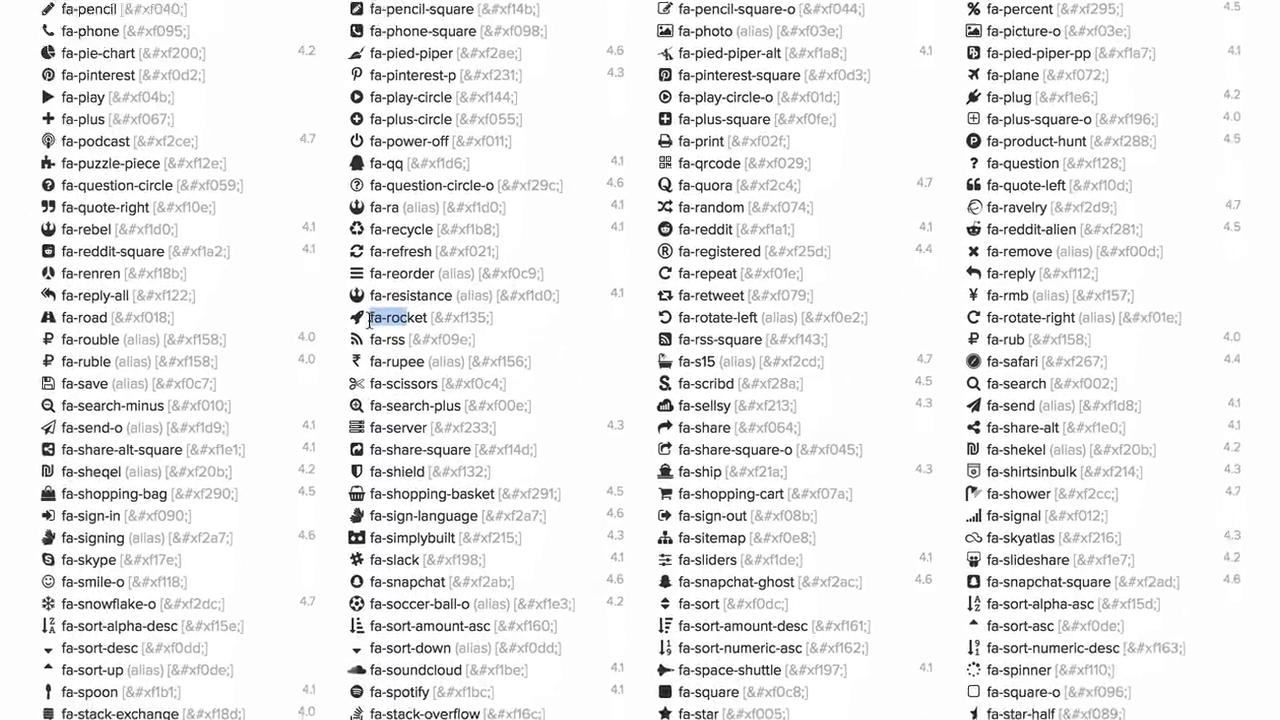
click(420, 330)
drag(305, 305, 376, 304)
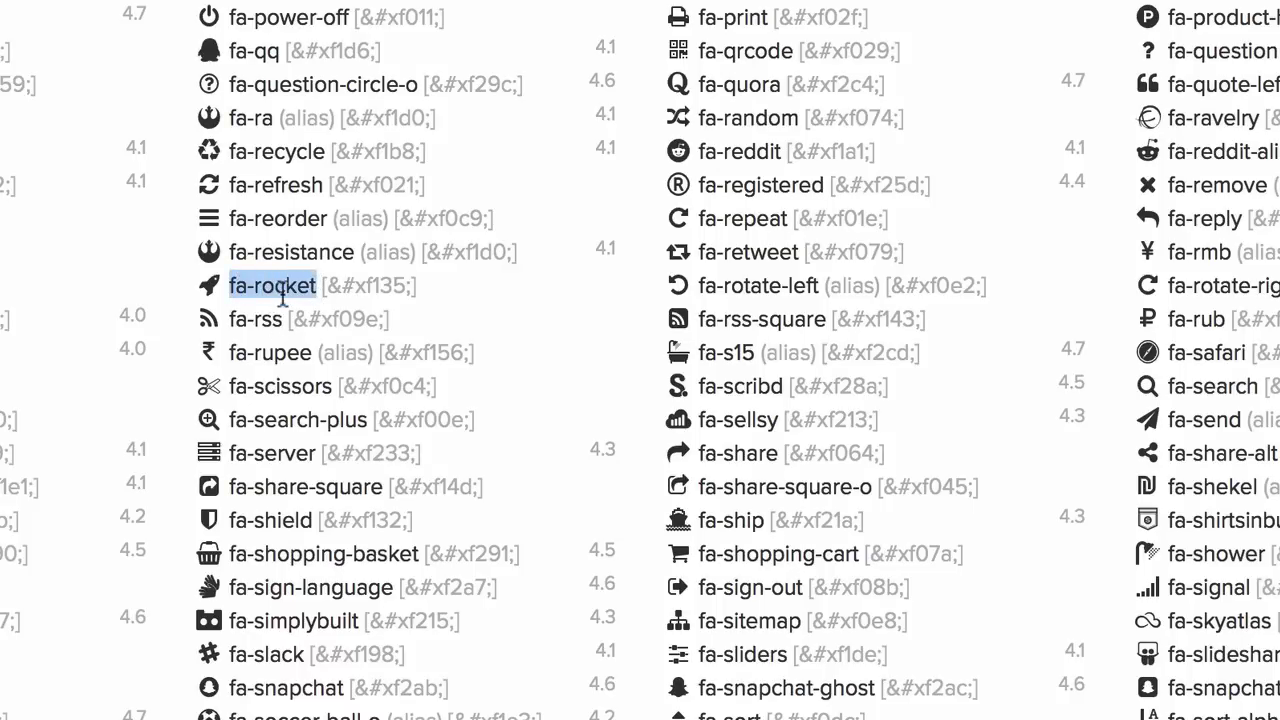
right_click(284, 286)
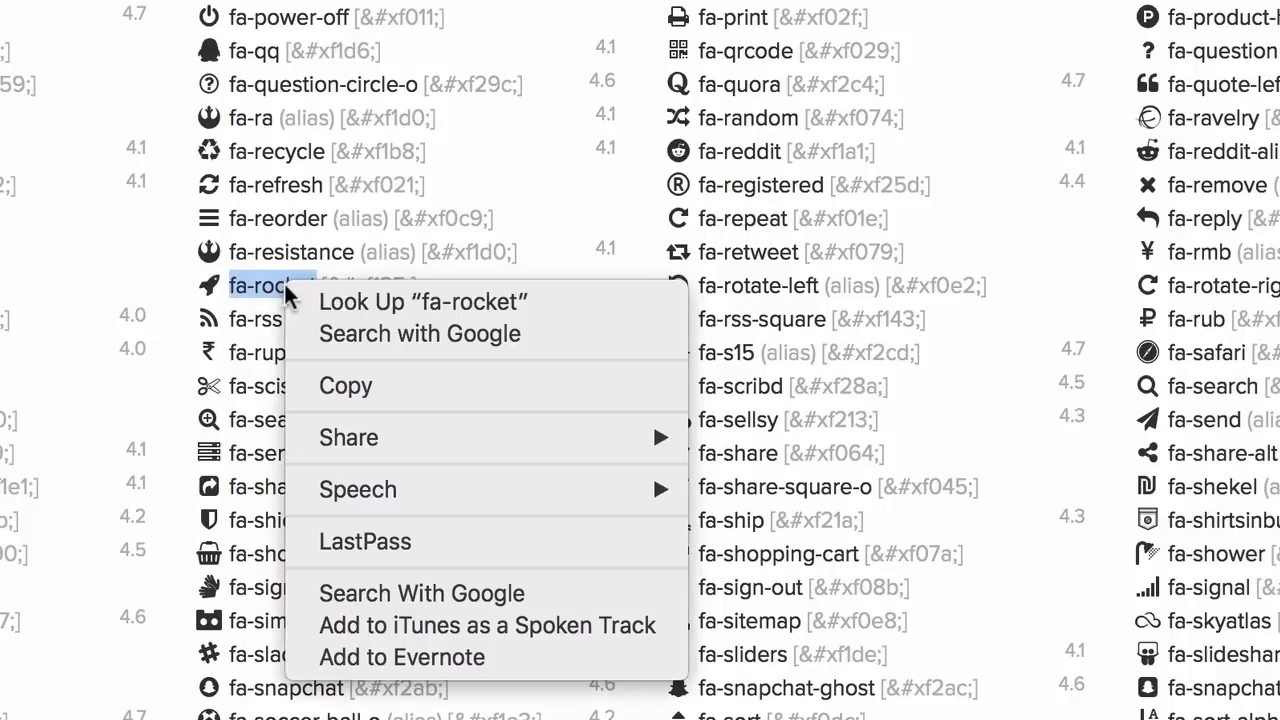
click(326, 383)
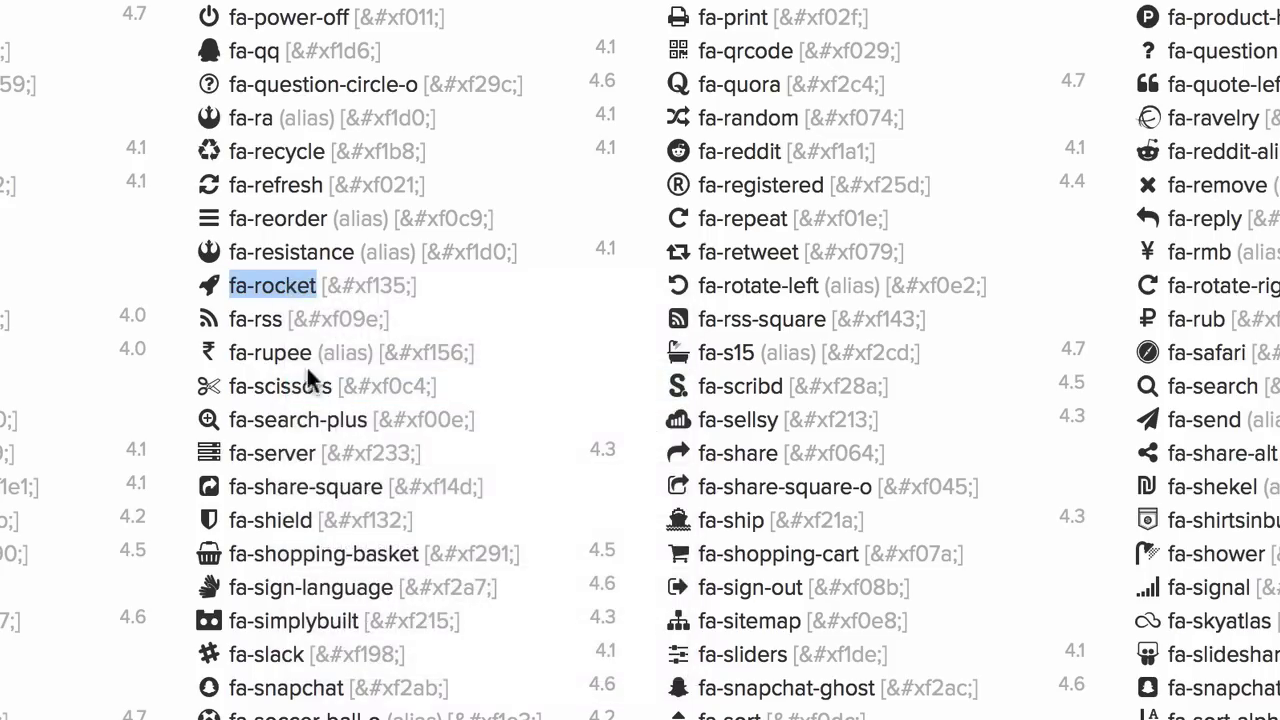
scroll(298, 362, up, 20)
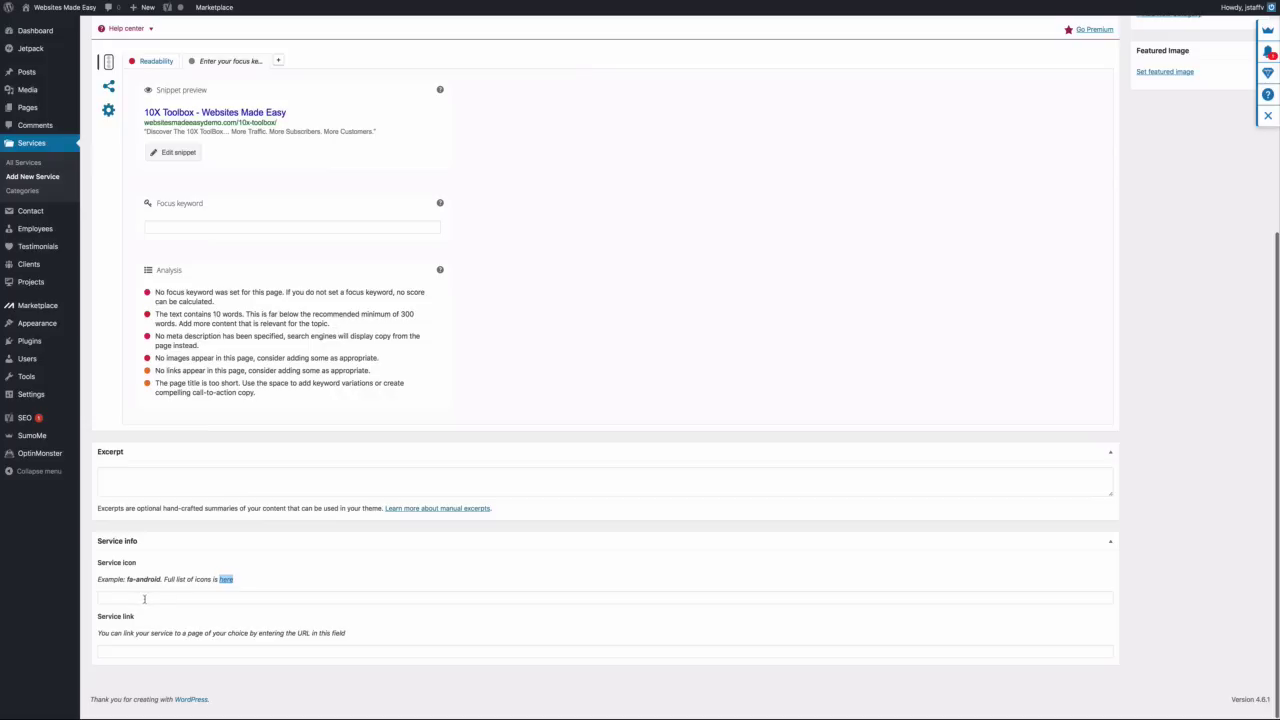
right_click(144, 599)
Paste fa-rocket into the 10X Toolbox Service icon field
click(247, 623)
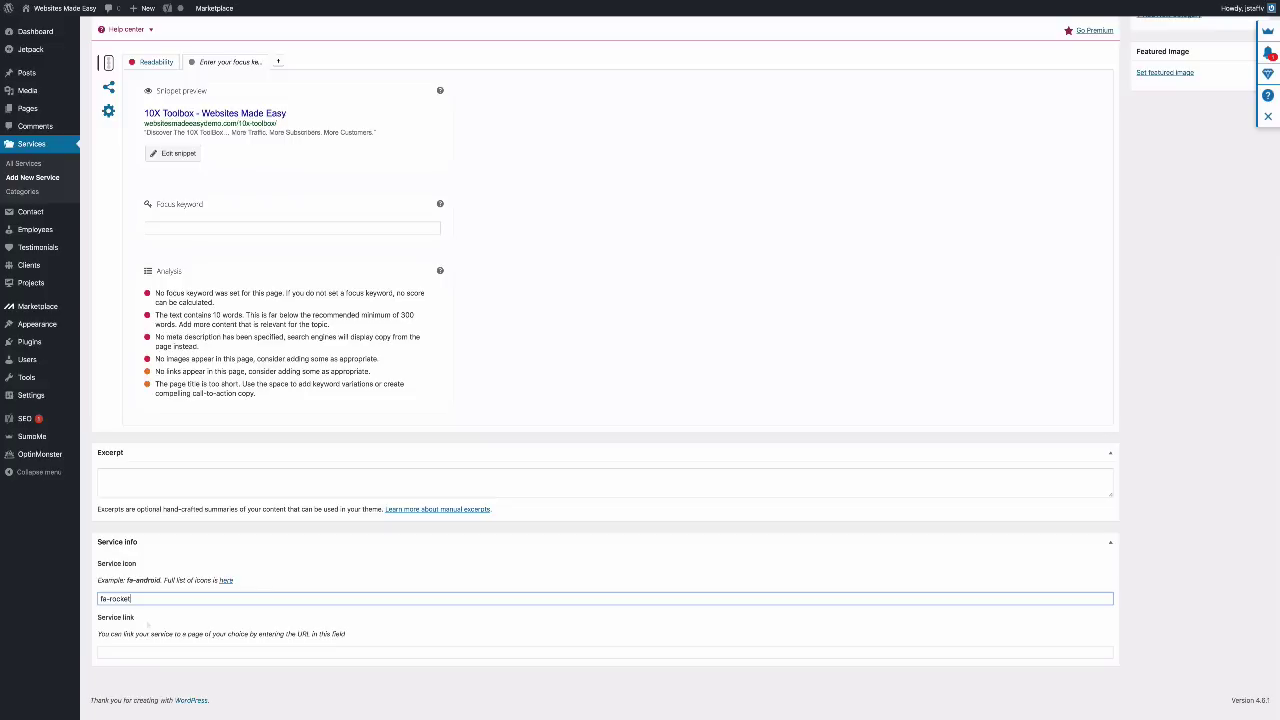
scroll(146, 620, up, 5)
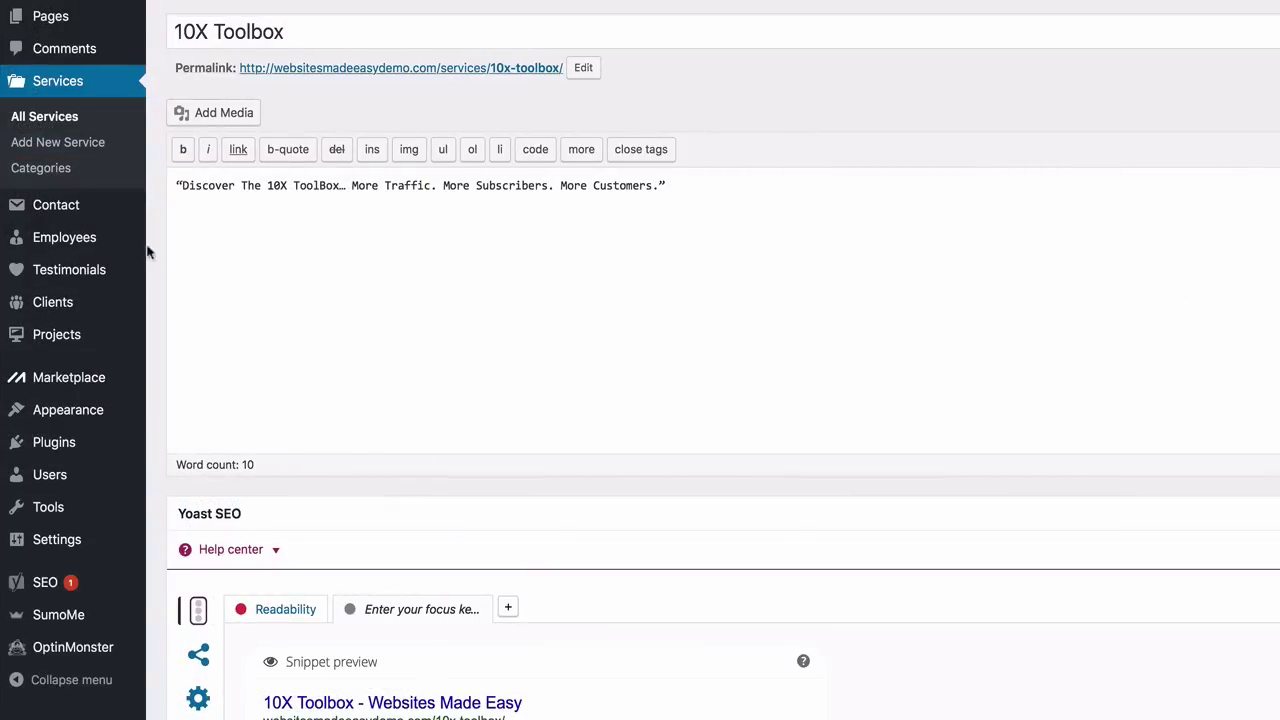
Start a new service titled 'Get Coaching' and paste its coaching sentence as the description
click(70, 148)
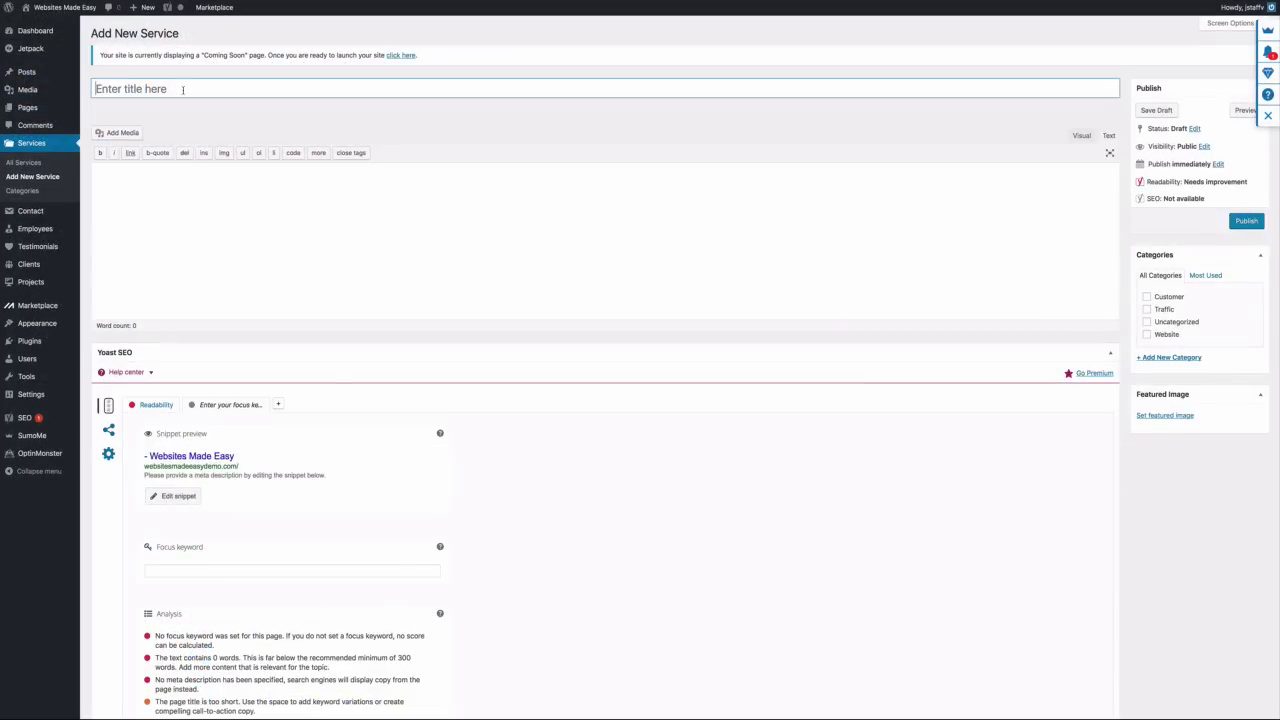
text(Get Coaching)
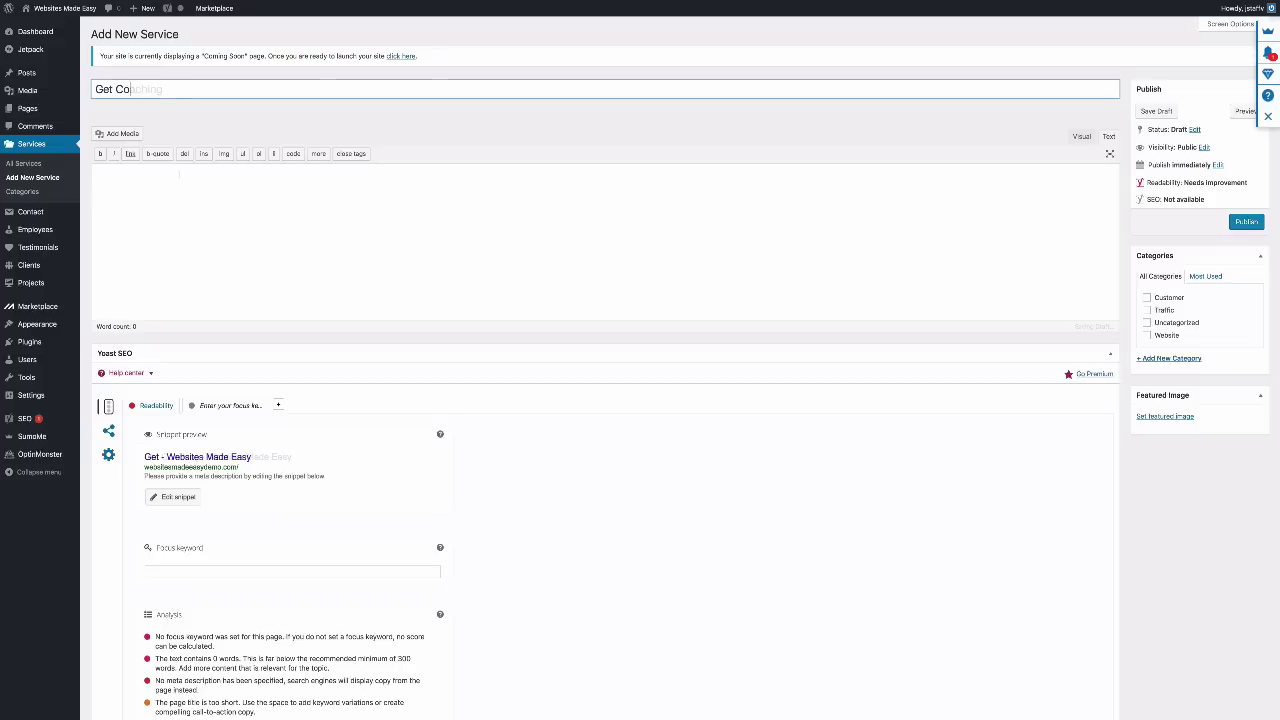
right_click(180, 177)
click(198, 197)
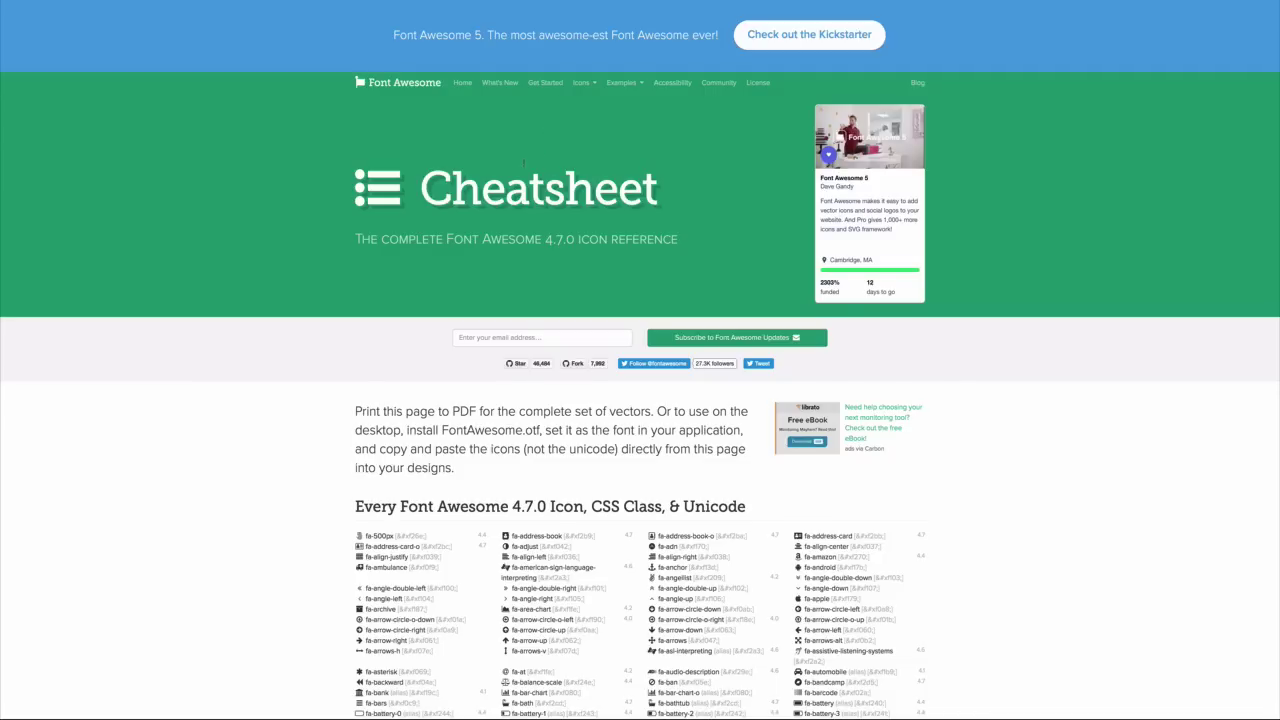
Copy fa-users into the Service icon field and publish Get Coaching
scroll(524, 163, down, 5)
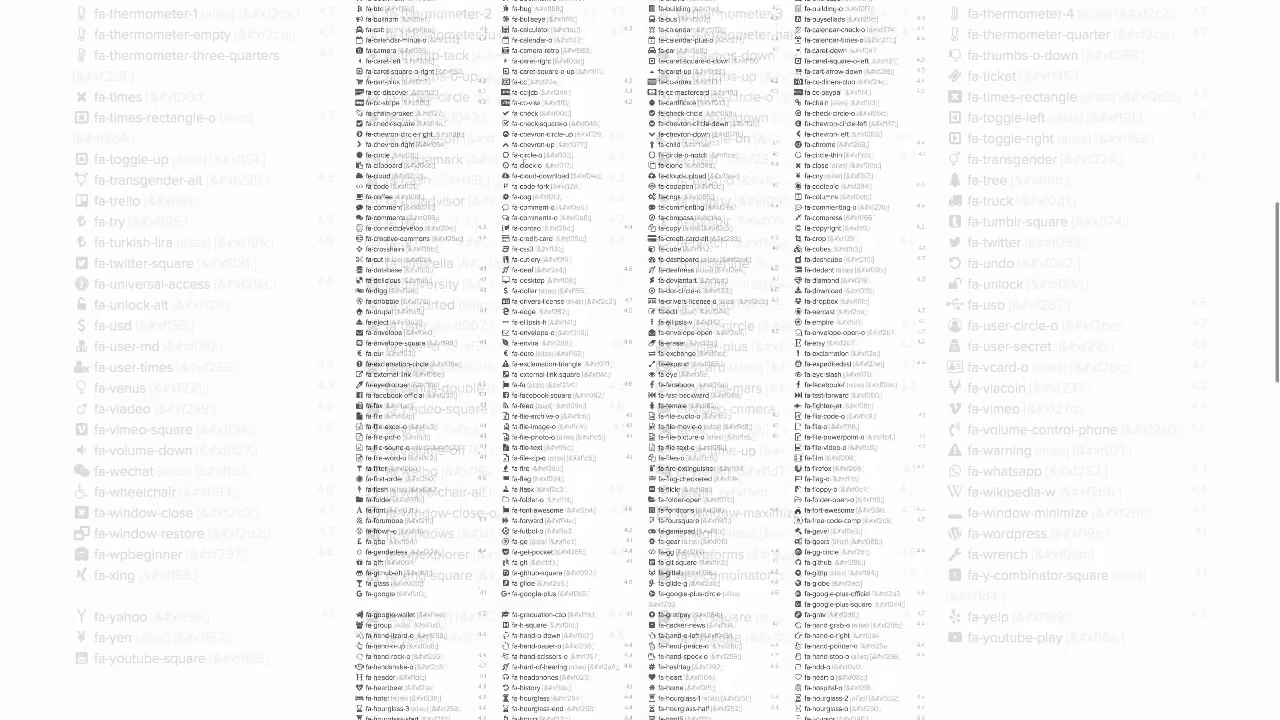
drag(384, 367, 436, 367)
right_click(415, 368)
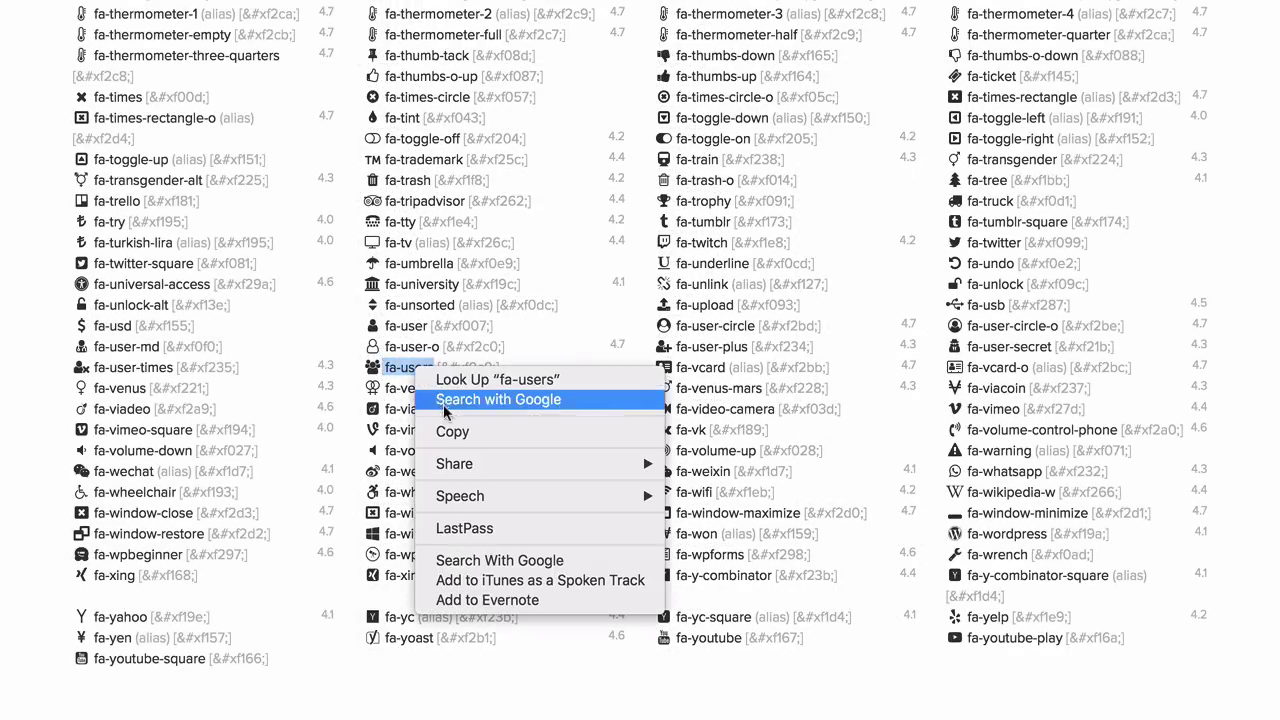
click(452, 433)
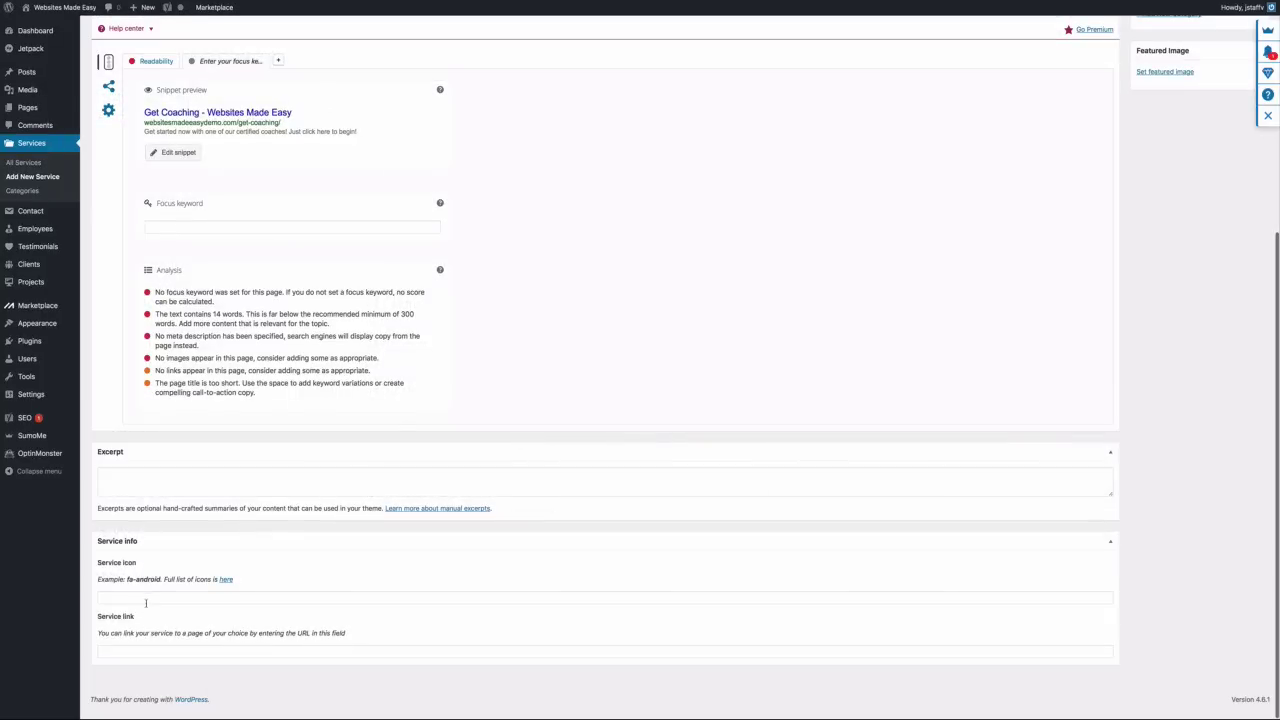
click(146, 600)
right_click(146, 600)
click(166, 622)
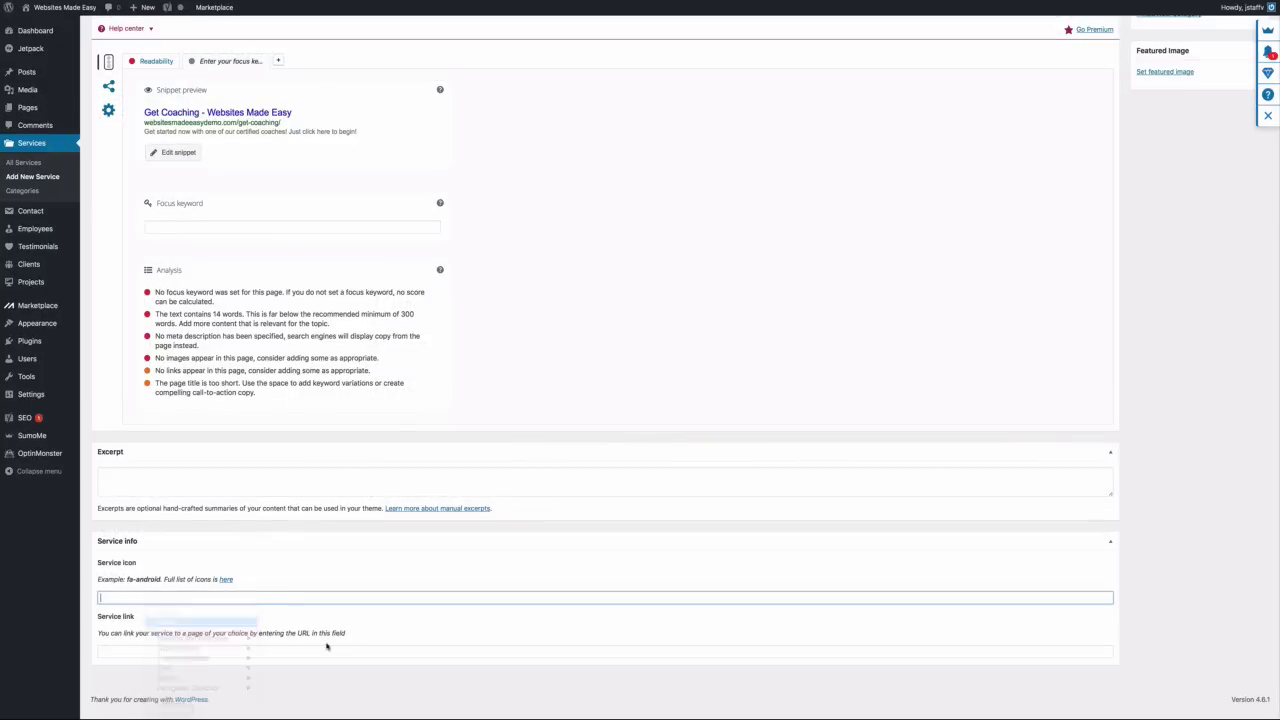
scroll(239, 581, up, 5)
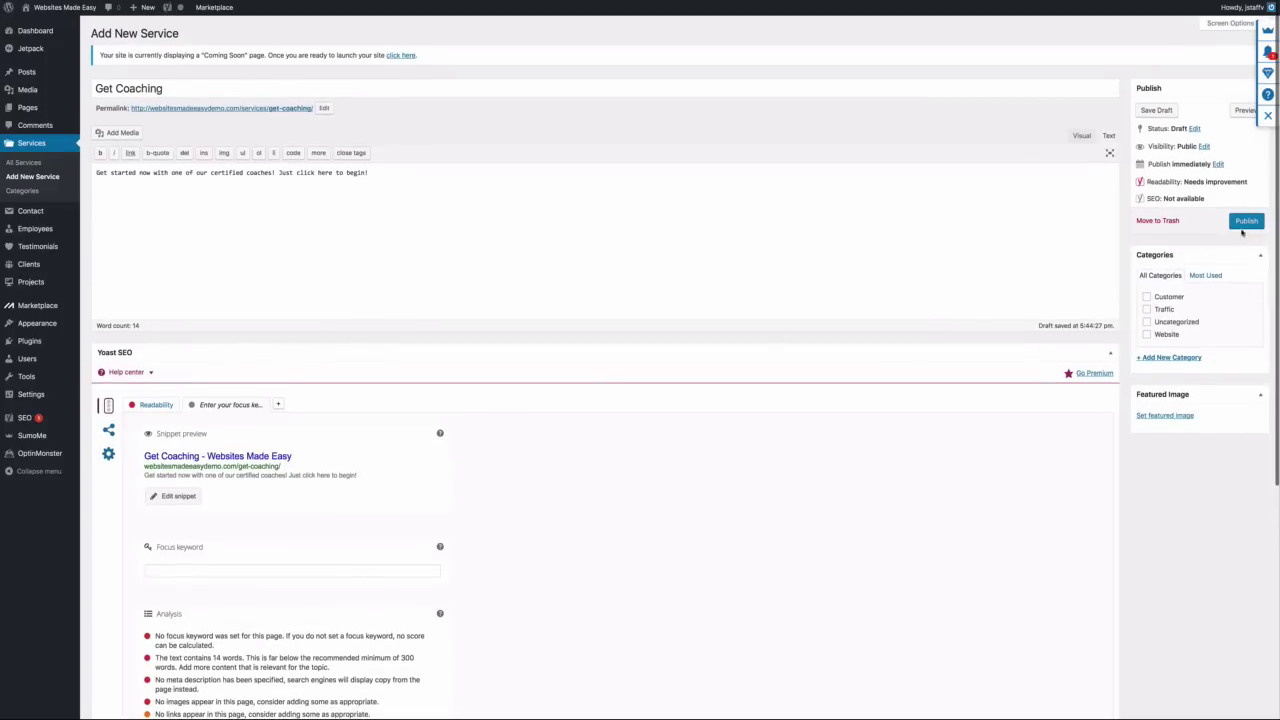
click(1244, 222)
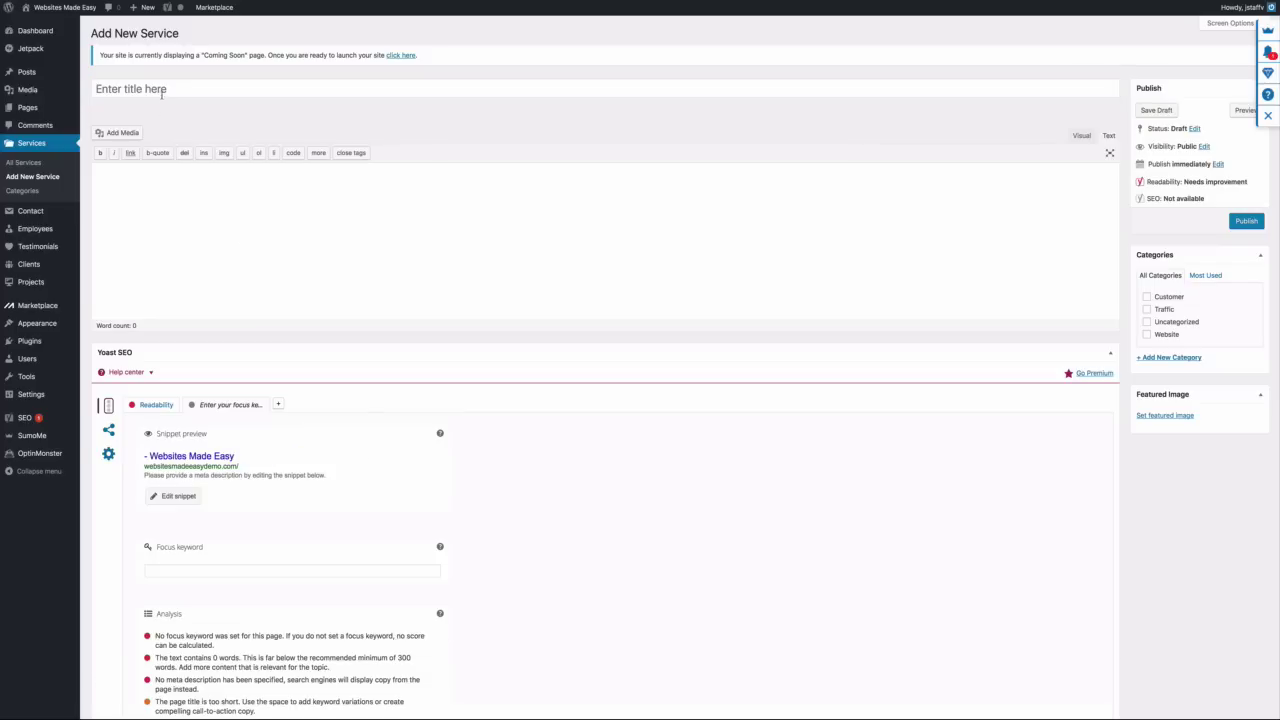
Title a new service 'Create A Profitable Website' and paste its description sentence
click(163, 89)
text(Crea)
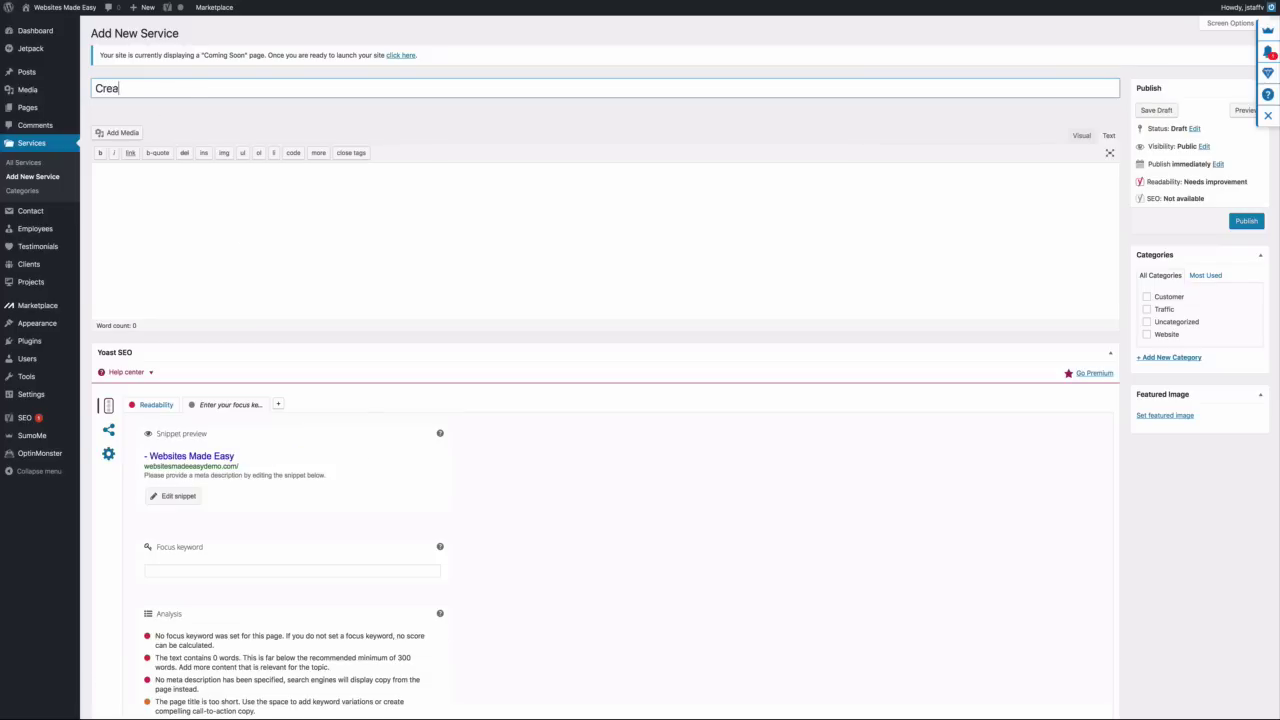
text(te A Profitable Website)
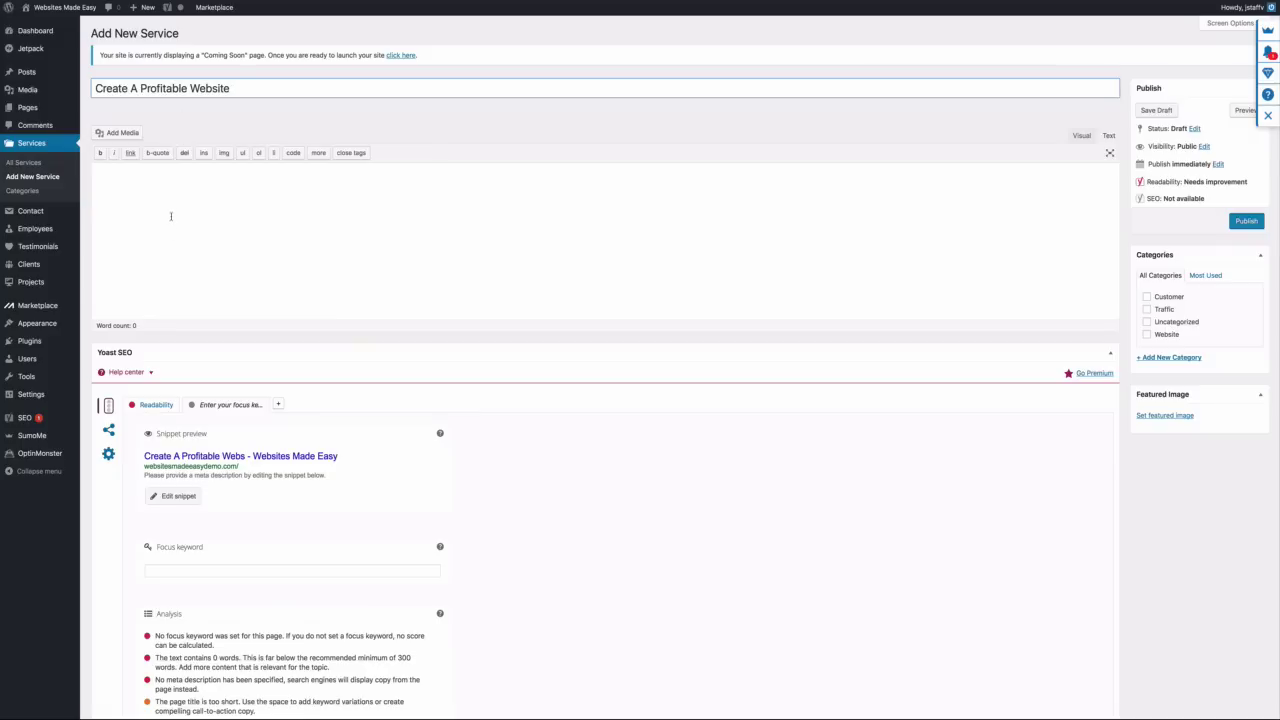
click(171, 212)
right_click(182, 210)
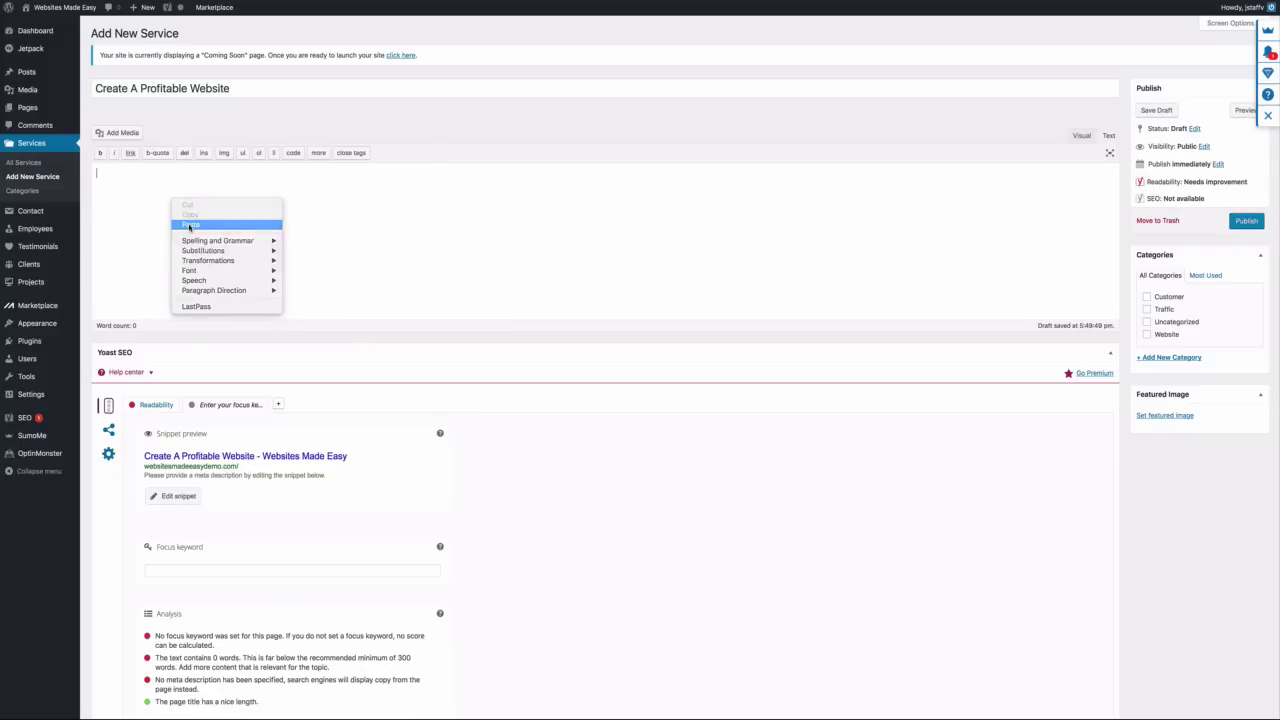
click(190, 224)
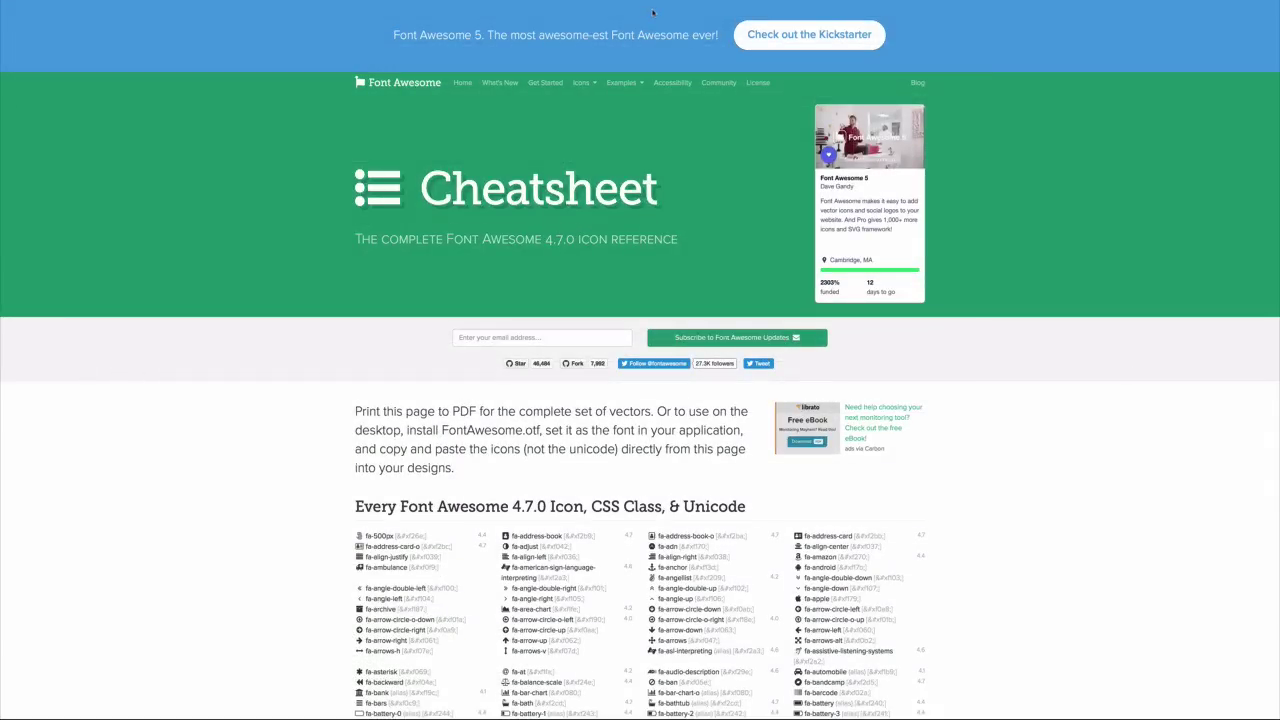
Copy fa-diamond from the Font Awesome cheatsheet into the Service icon field
scroll(683, 236, down, 15)
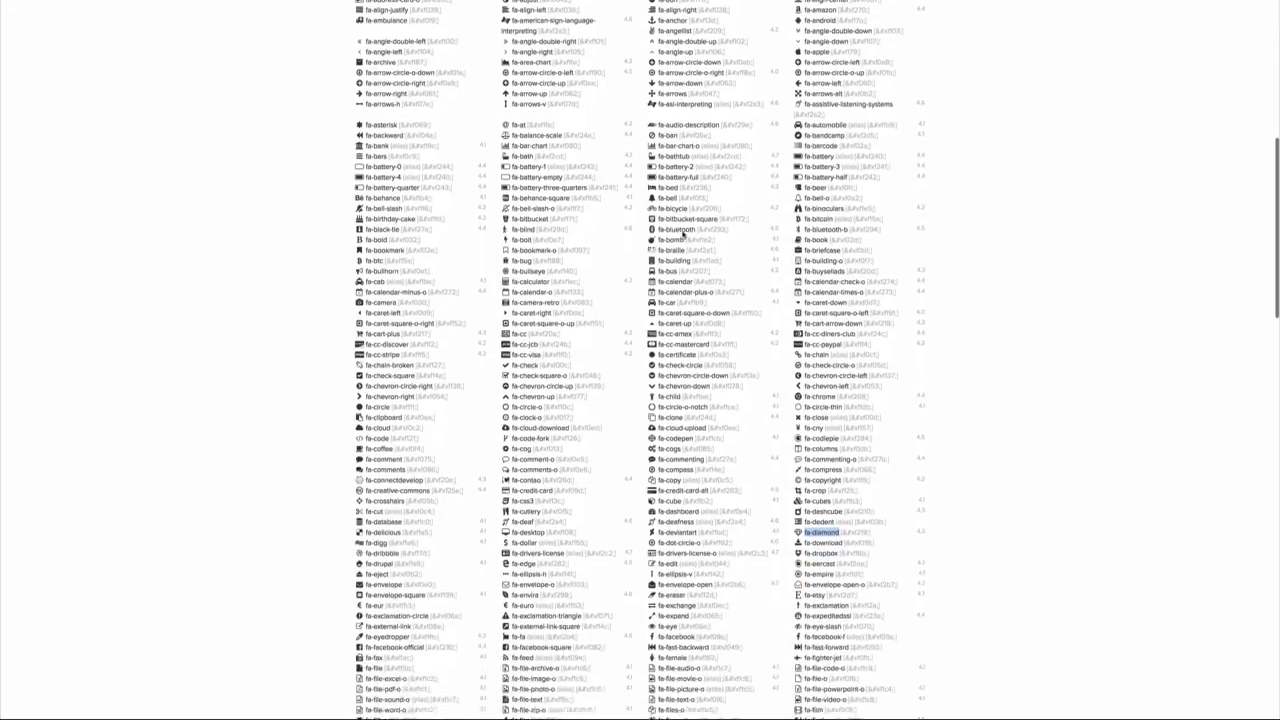
click(806, 316)
drag(806, 316, 835, 316)
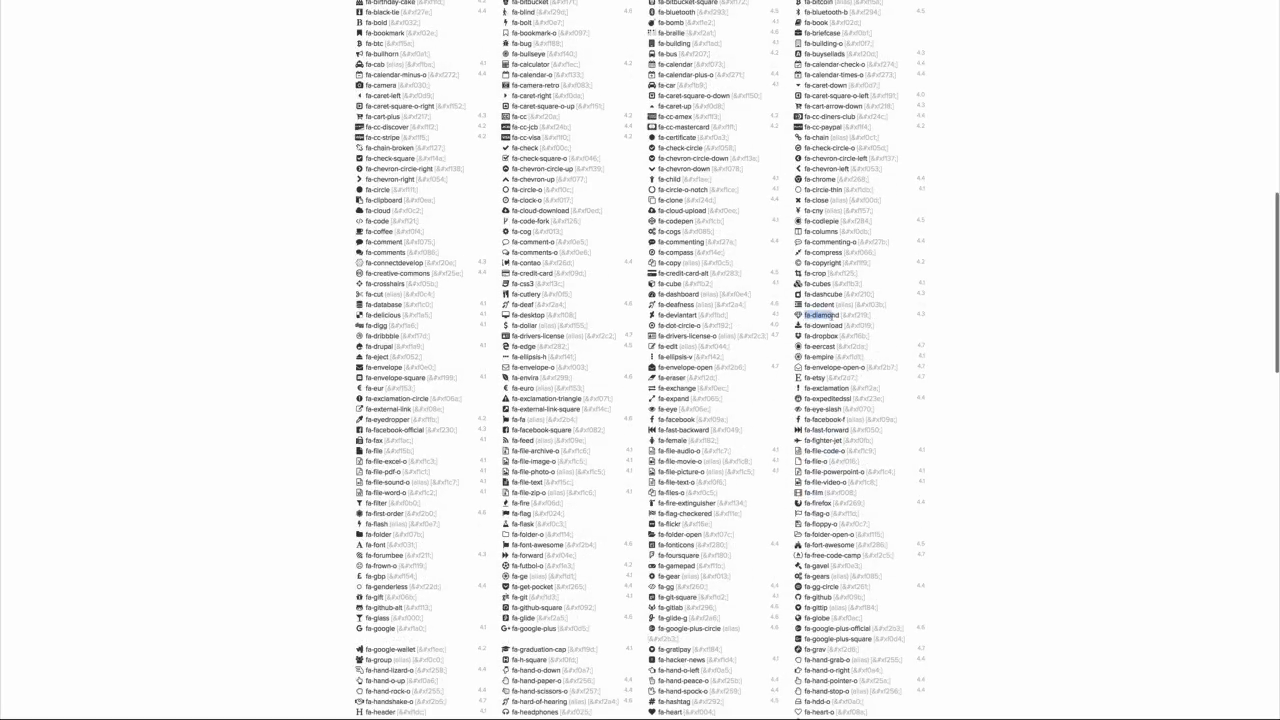
right_click(836, 316)
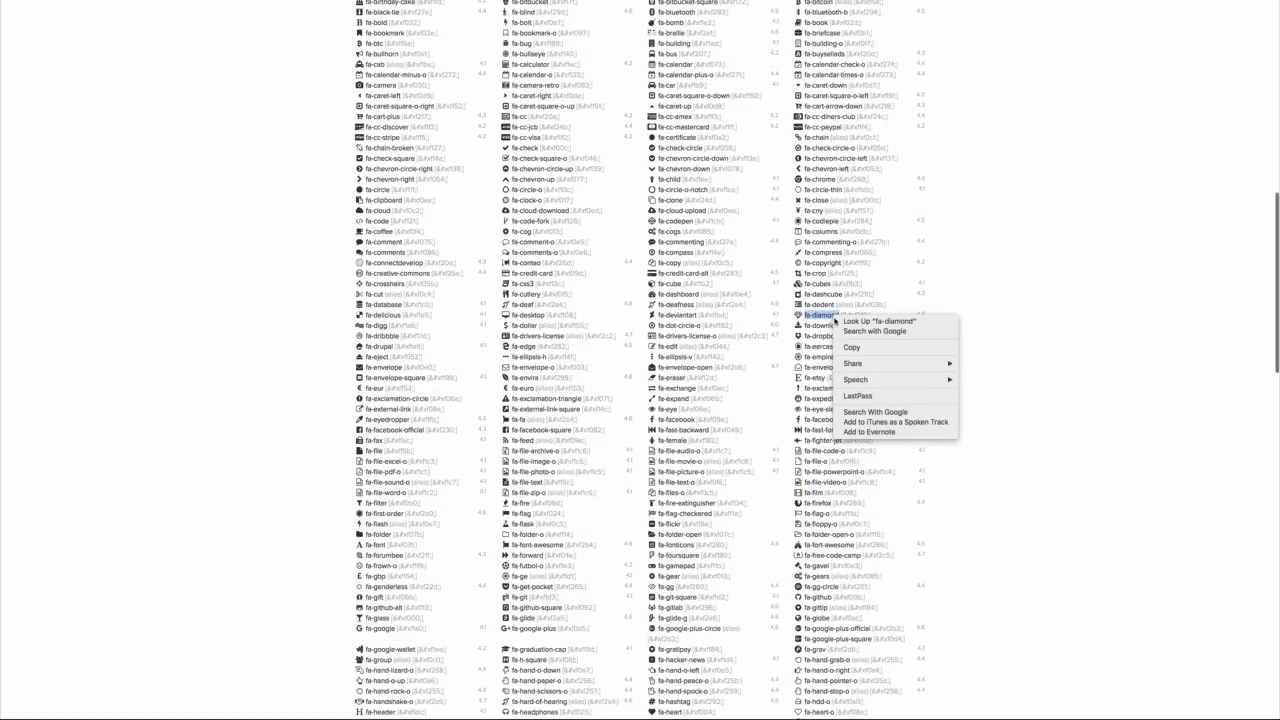
click(836, 349)
key(super+w)
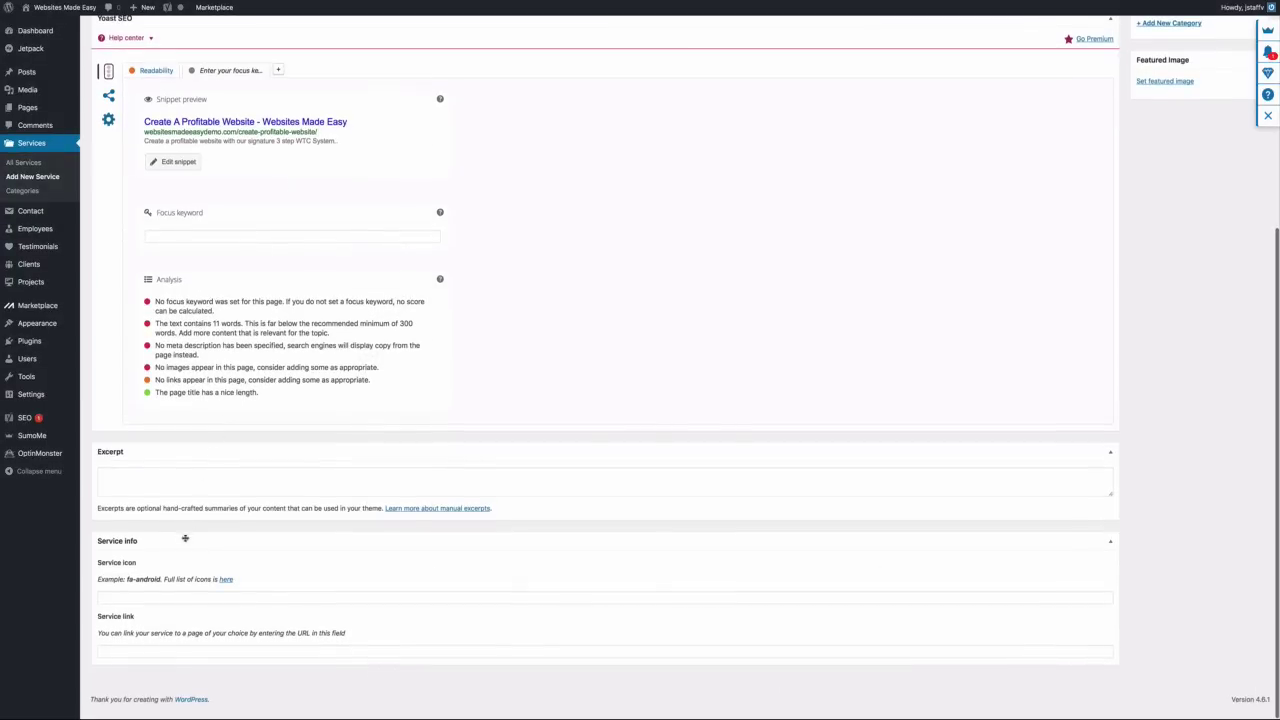
click(149, 598)
right_click(148, 598)
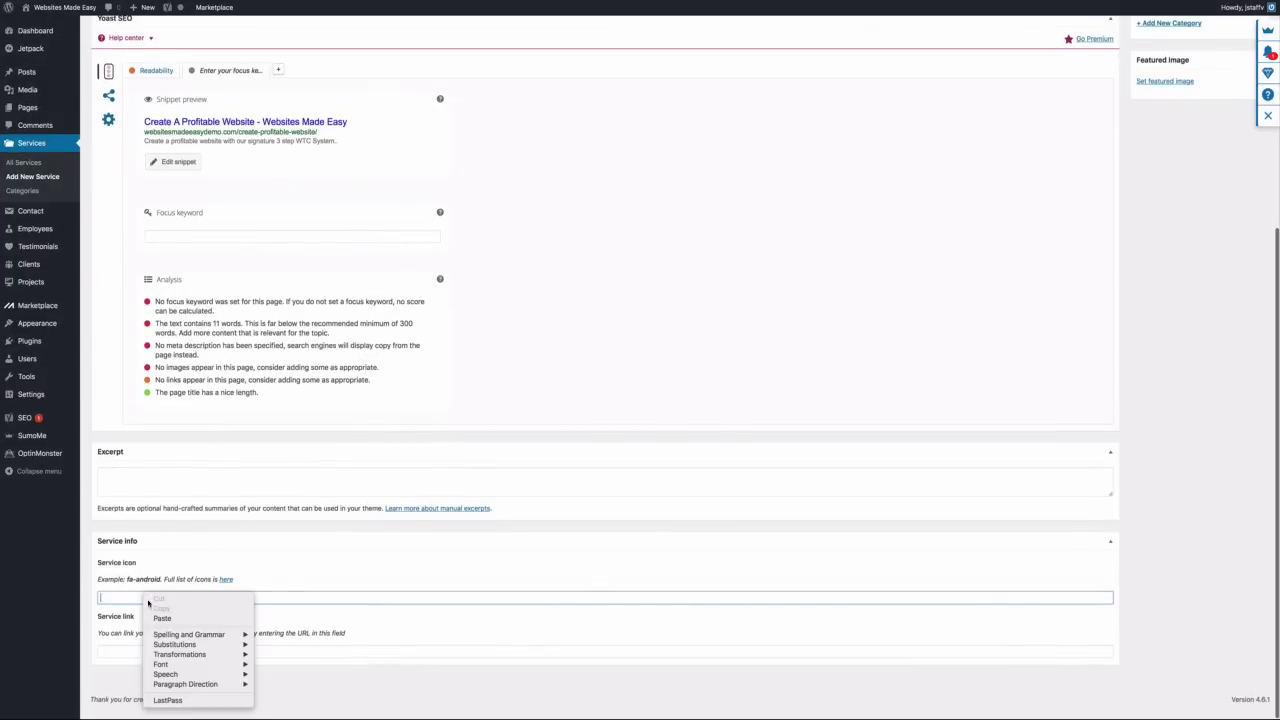
click(162, 618)
Publish Create A Profitable Website and show the All Services list
scroll(493, 556, up, 5)
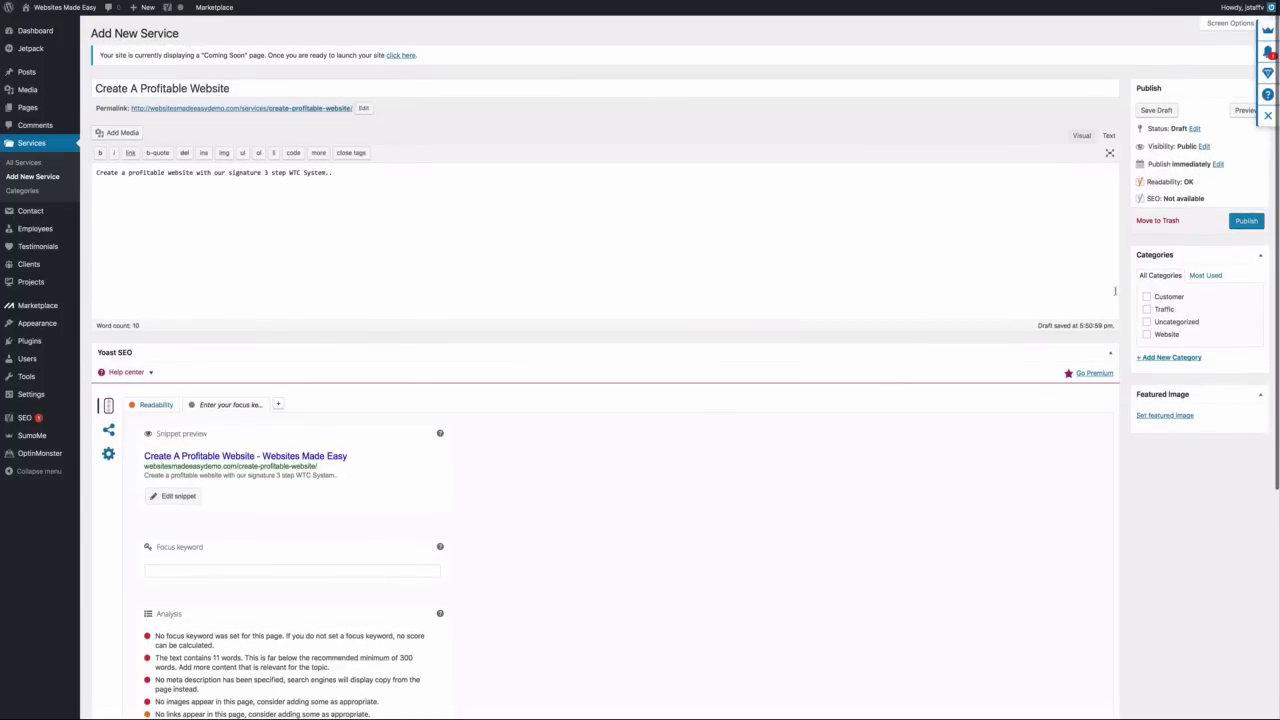
click(1242, 226)
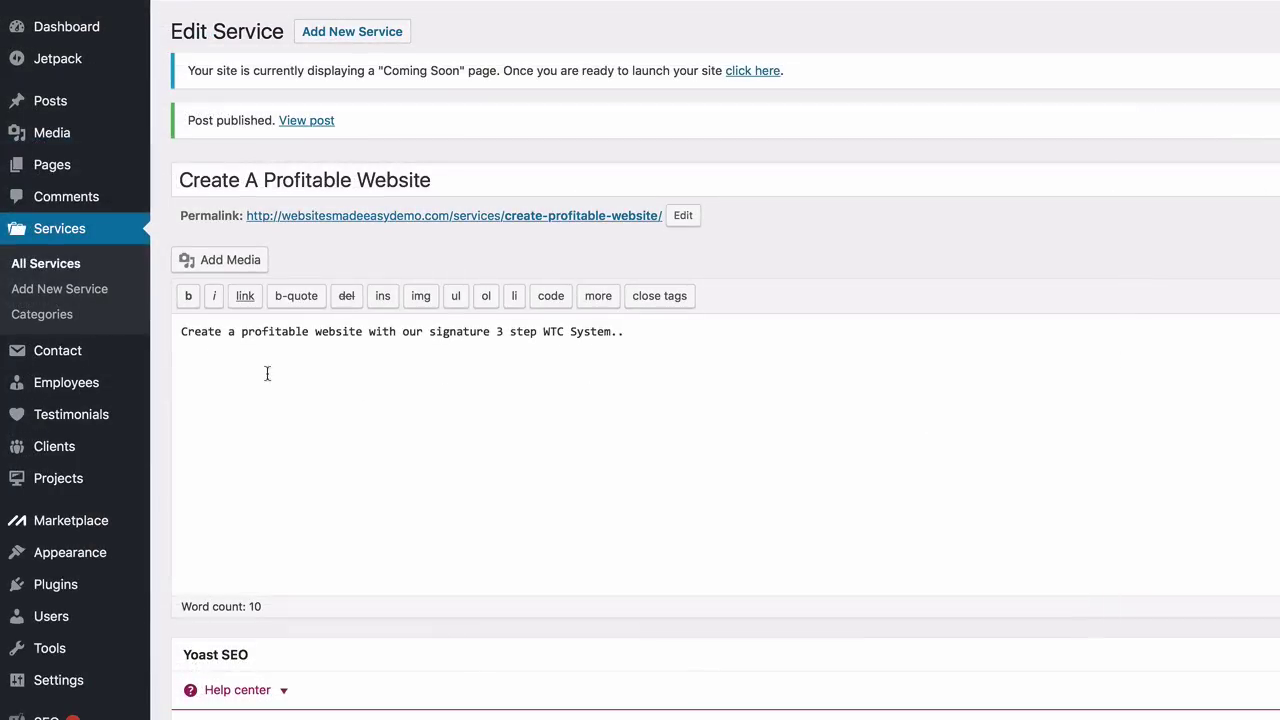
click(57, 266)
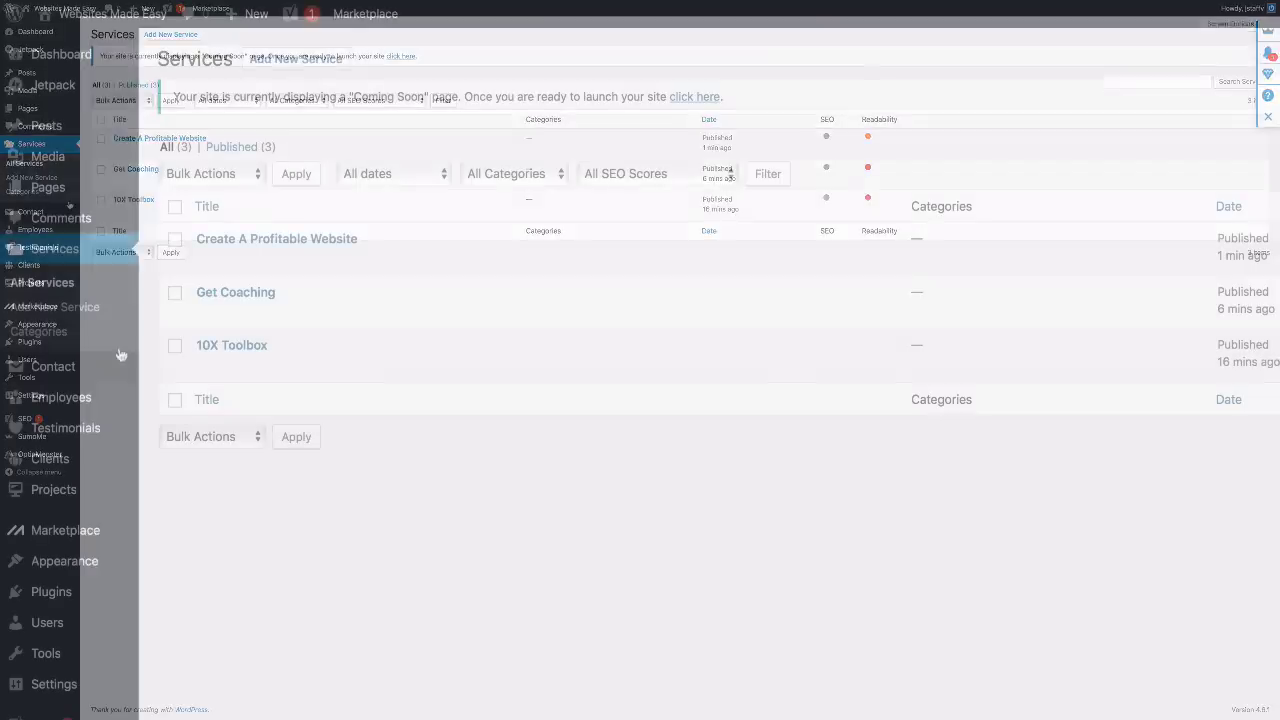
mouse_move(45, 109)
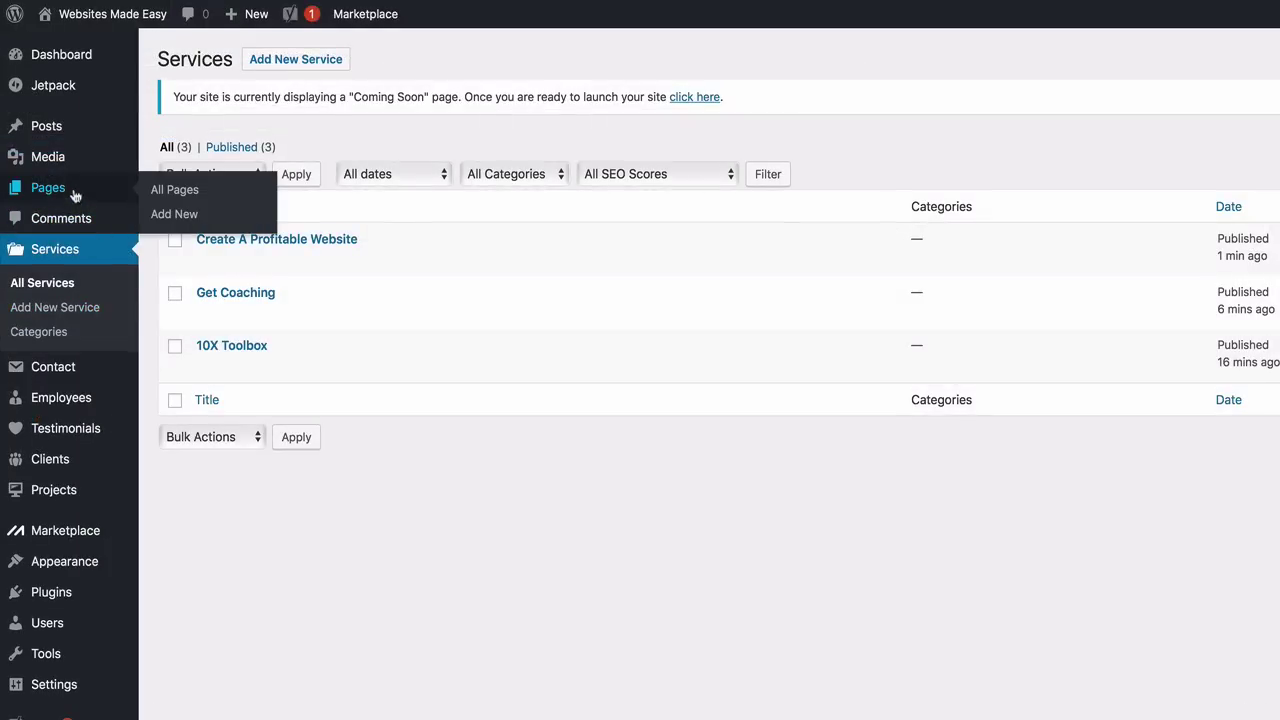
Open the Home — Front Page from All Pages for editing
click(180, 199)
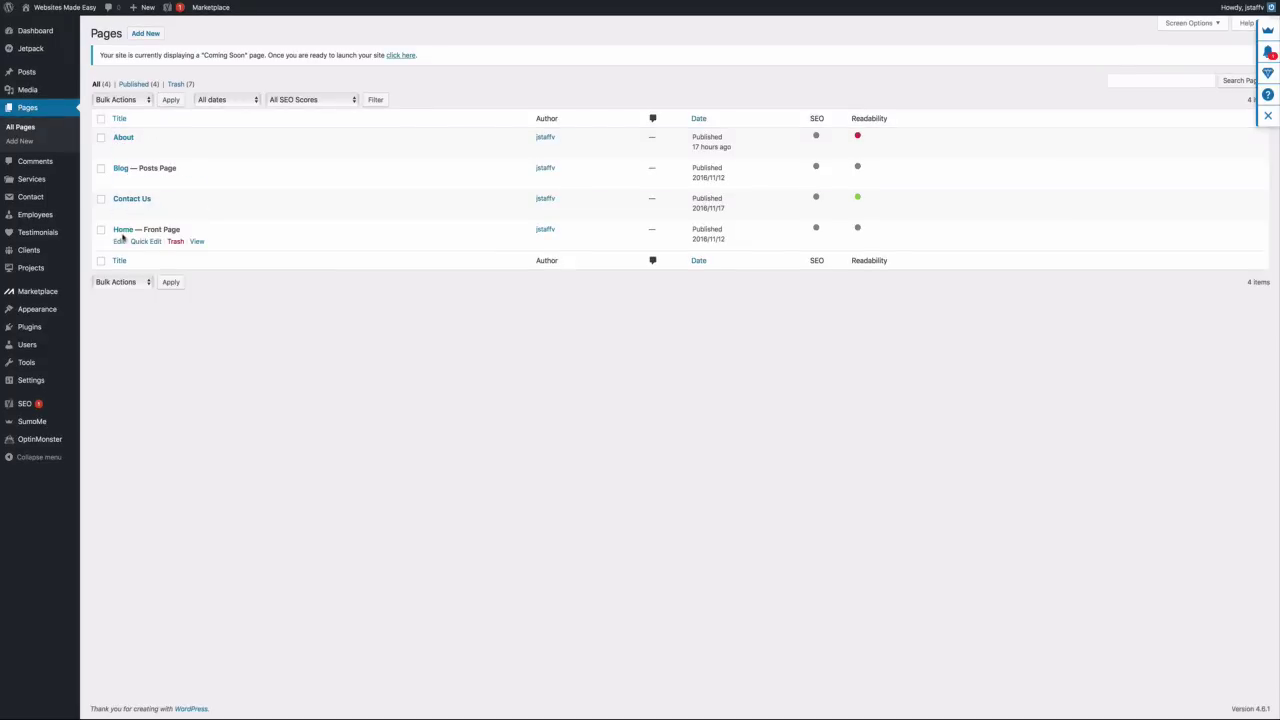
click(119, 243)
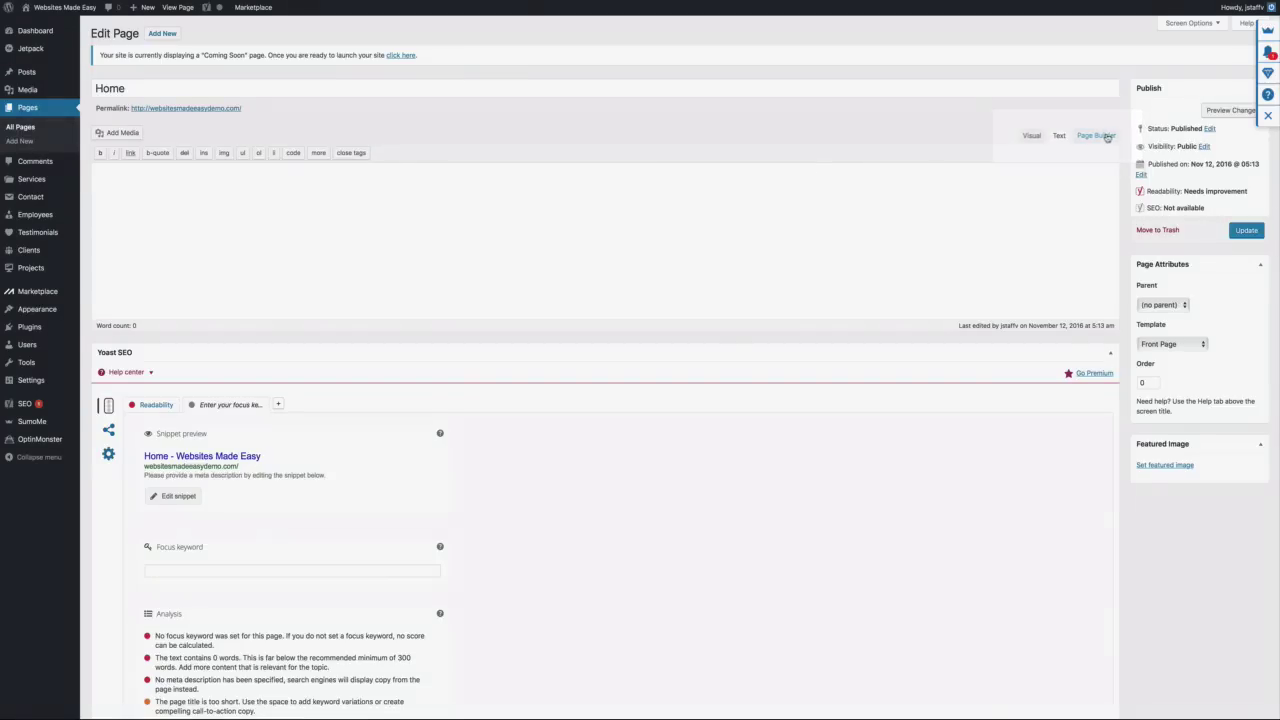
Switch the Home page to Page Builder and insert a one-column row
click(1098, 135)
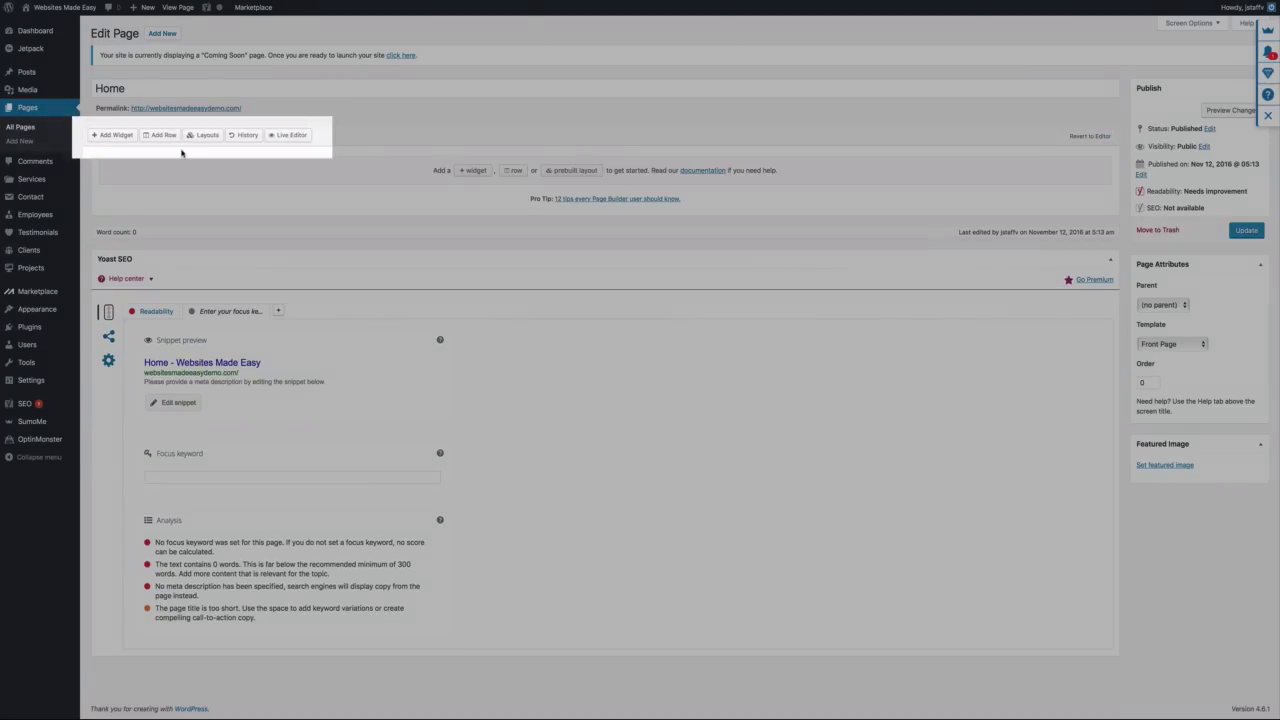
click(162, 136)
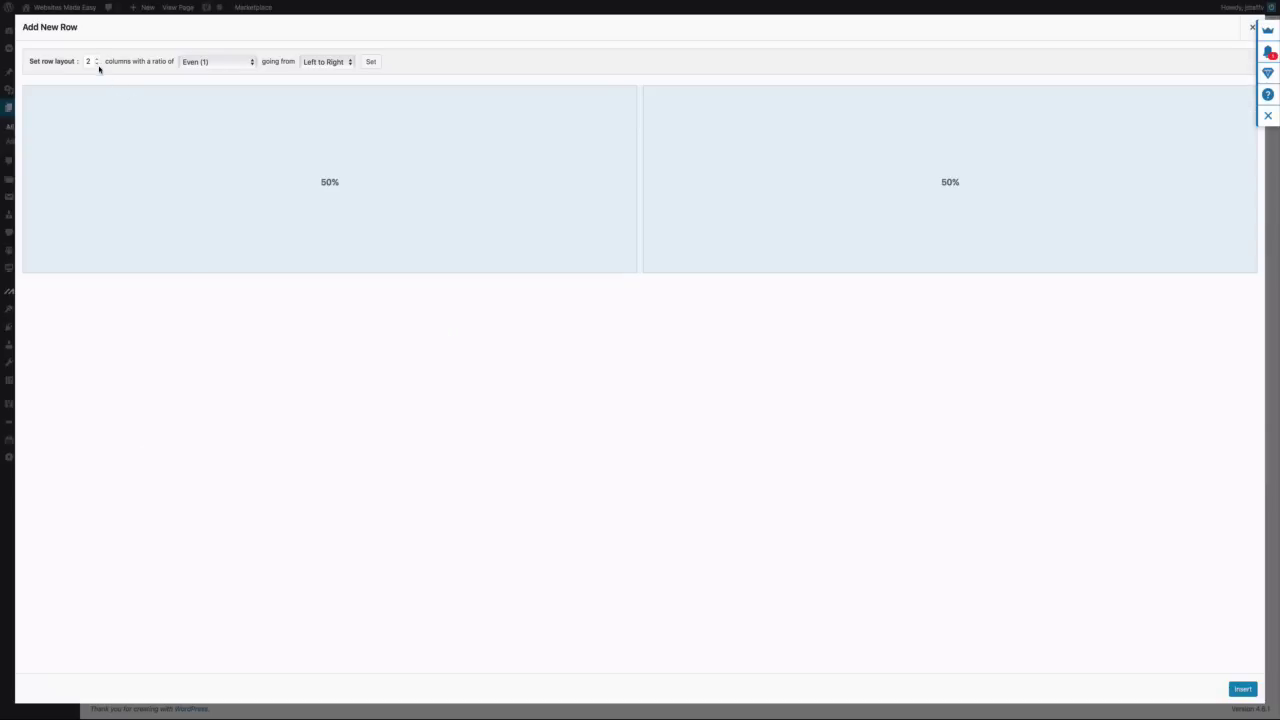
click(97, 64)
click(1236, 688)
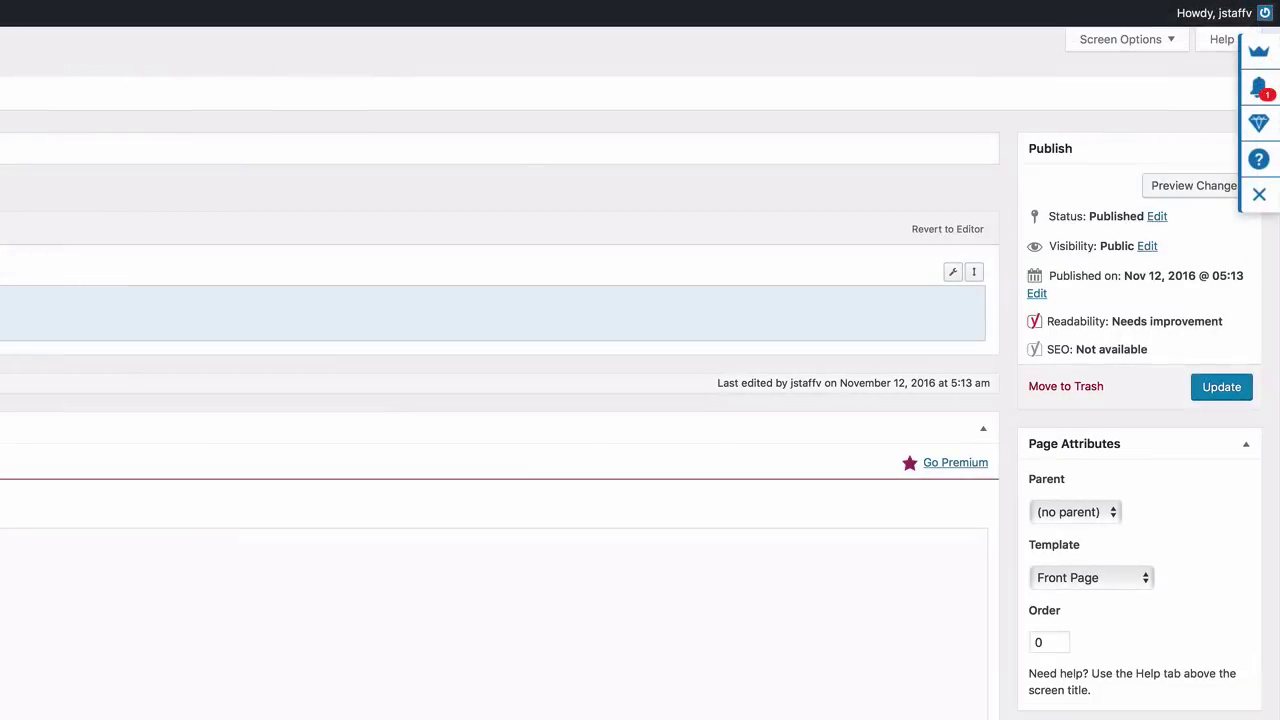
Give the row 60px top/bottom padding and a Full Width row layout
click(945, 300)
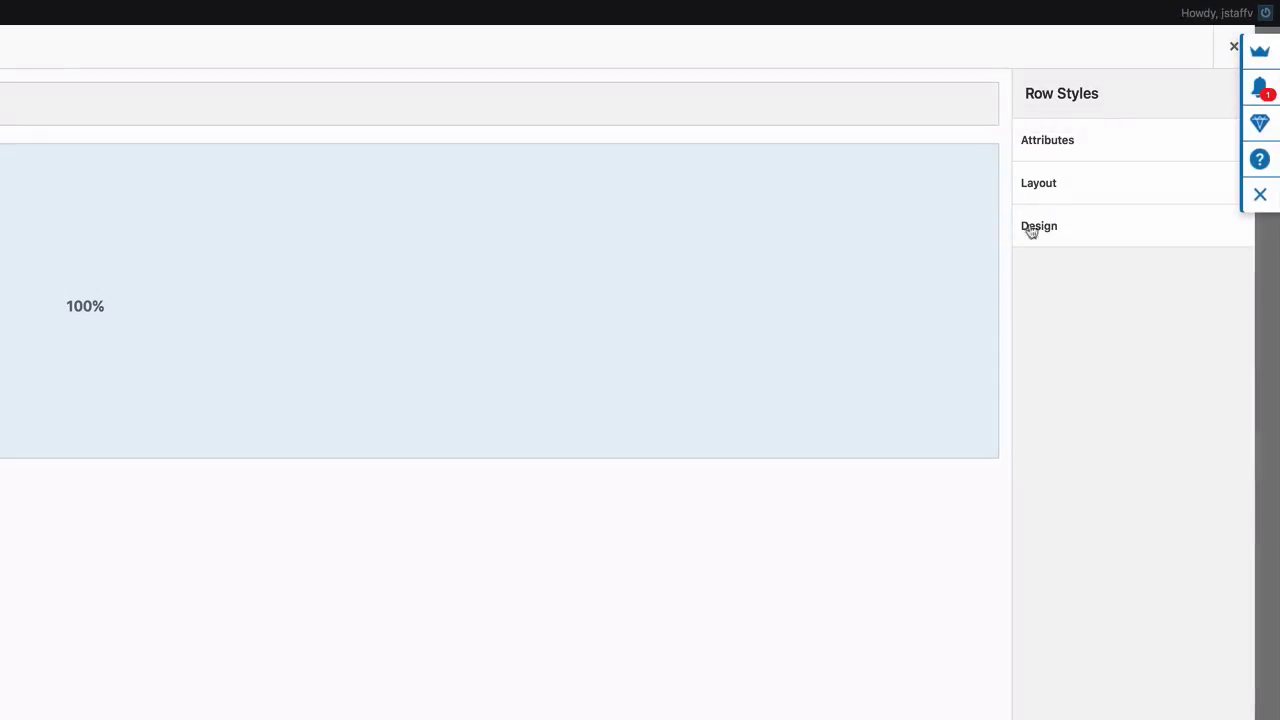
click(1062, 190)
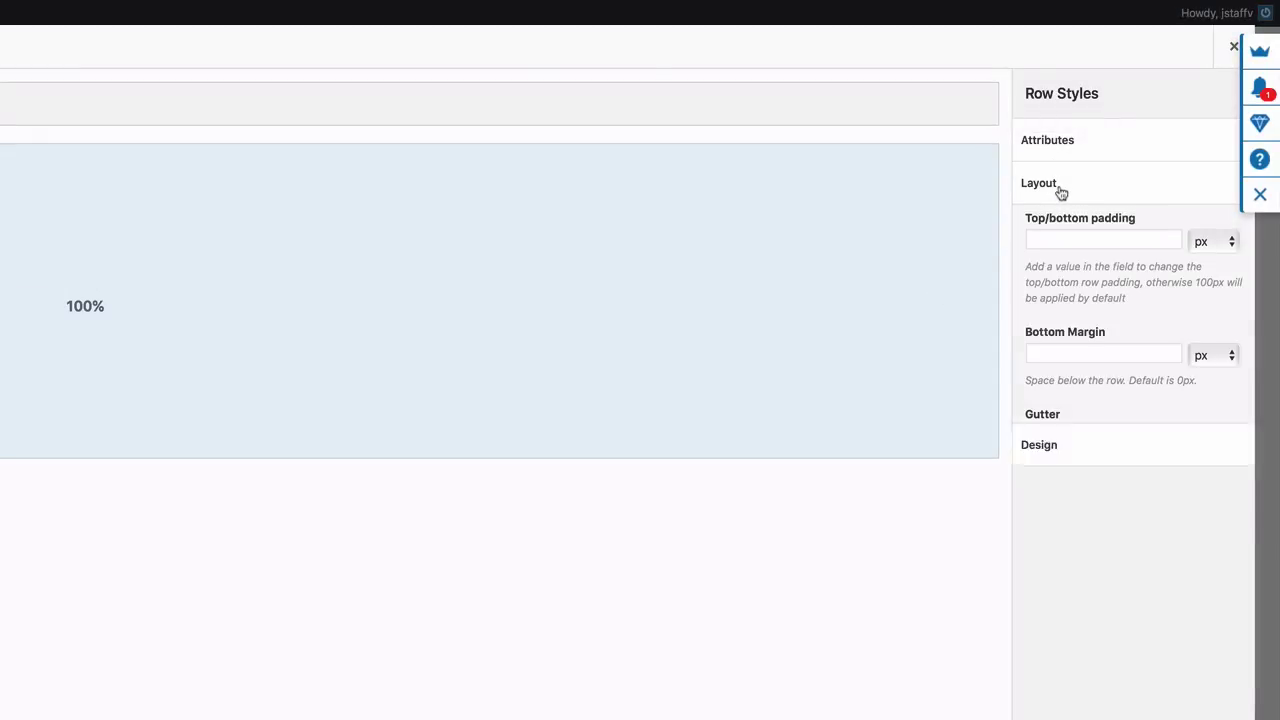
click(1054, 245)
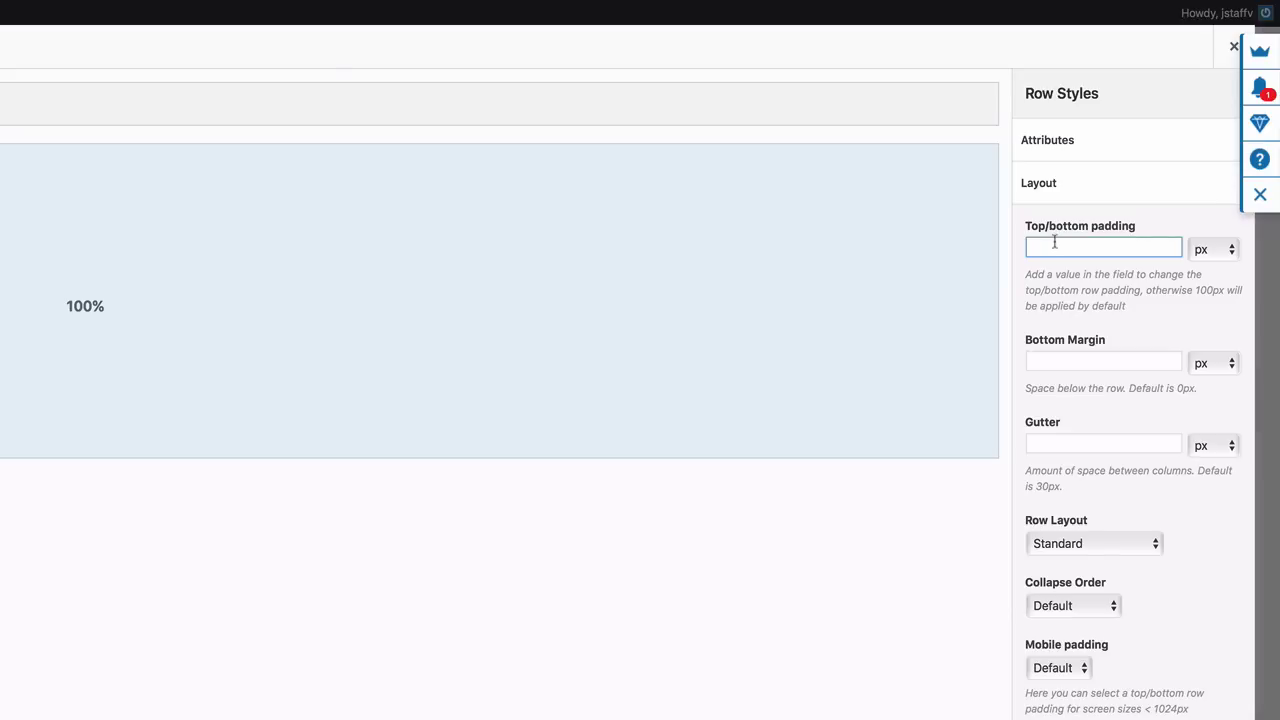
text(60)
click(1151, 543)
click(1152, 564)
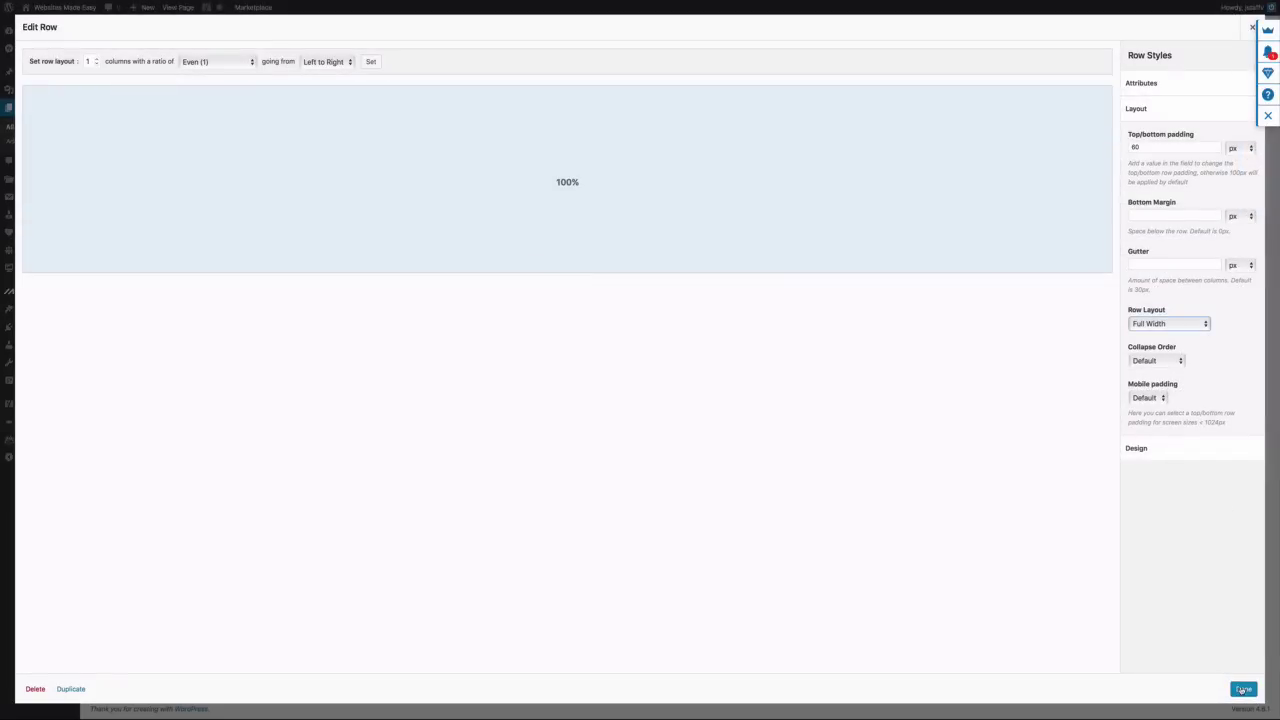
click(1242, 689)
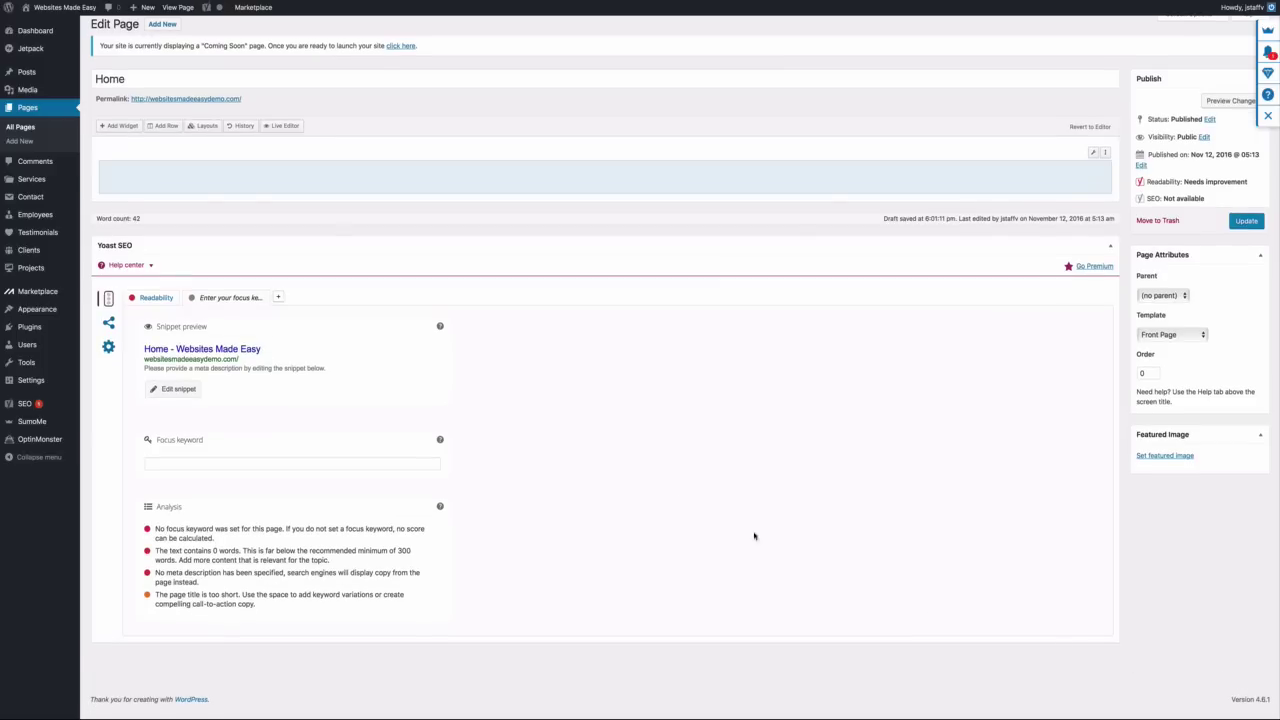
Add a Sydney FP: Services Type A widget titled 'Services' and update the Home page
click(122, 126)
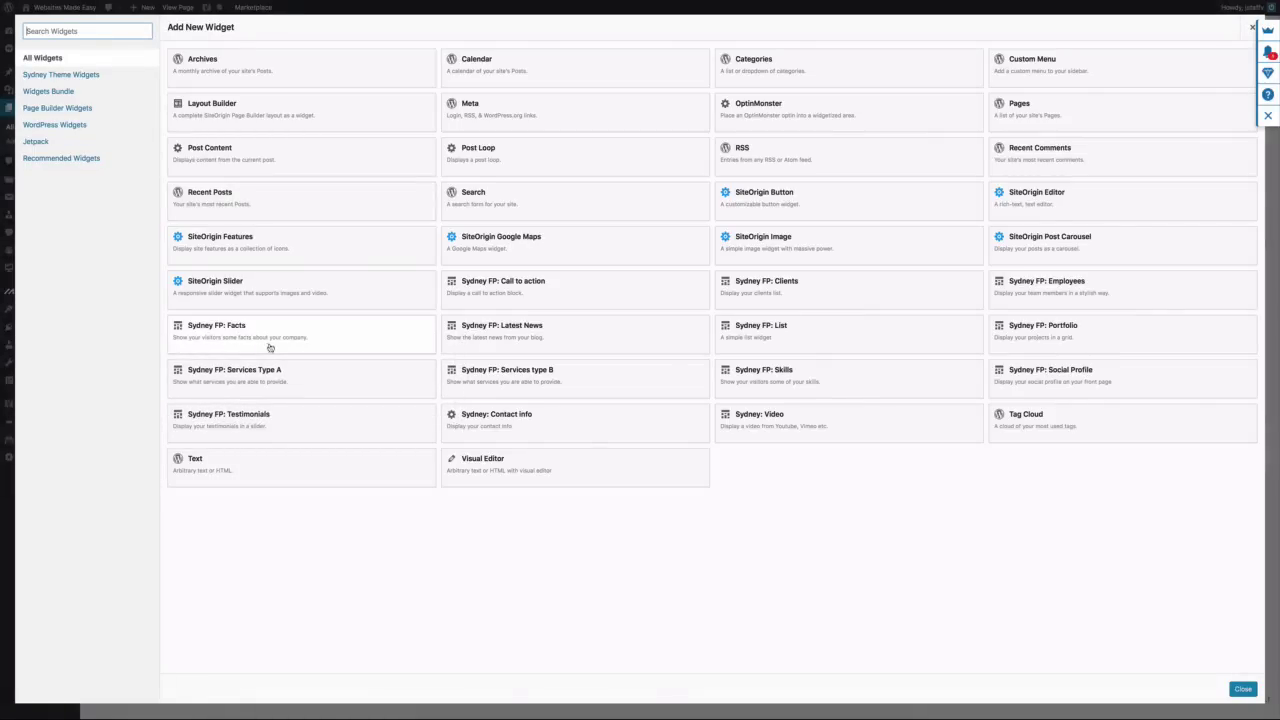
click(264, 381)
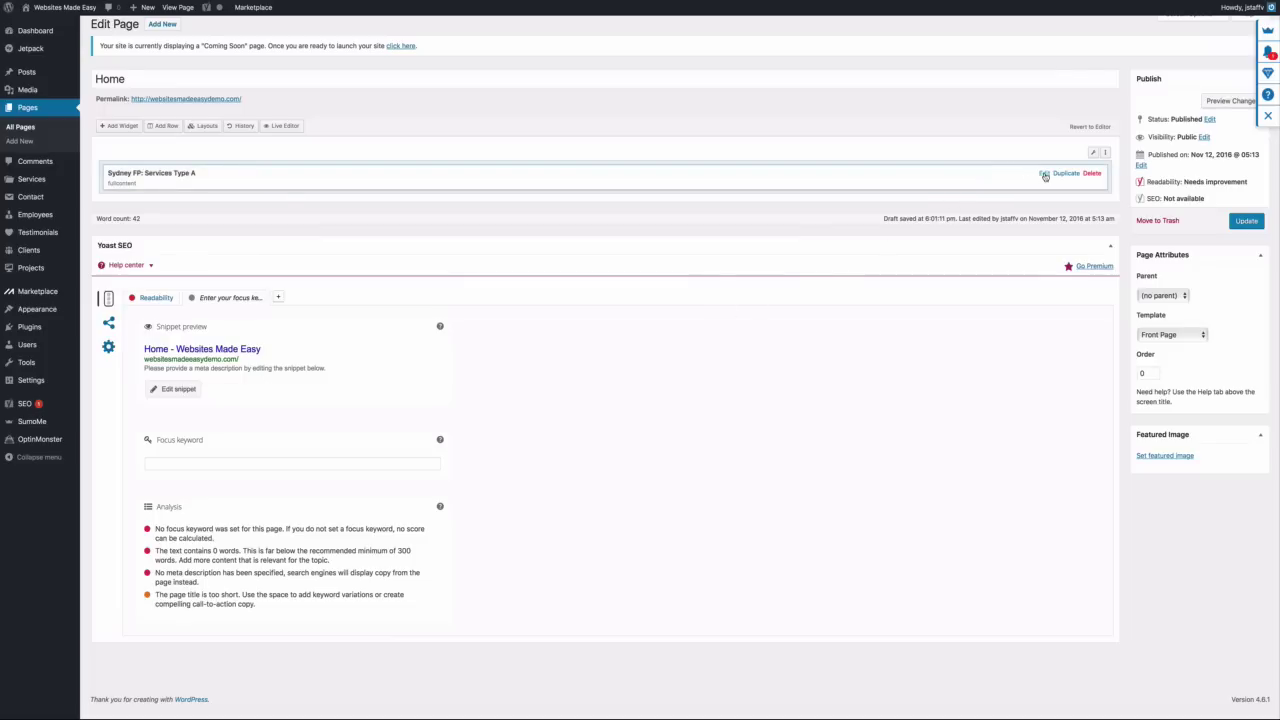
click(1045, 176)
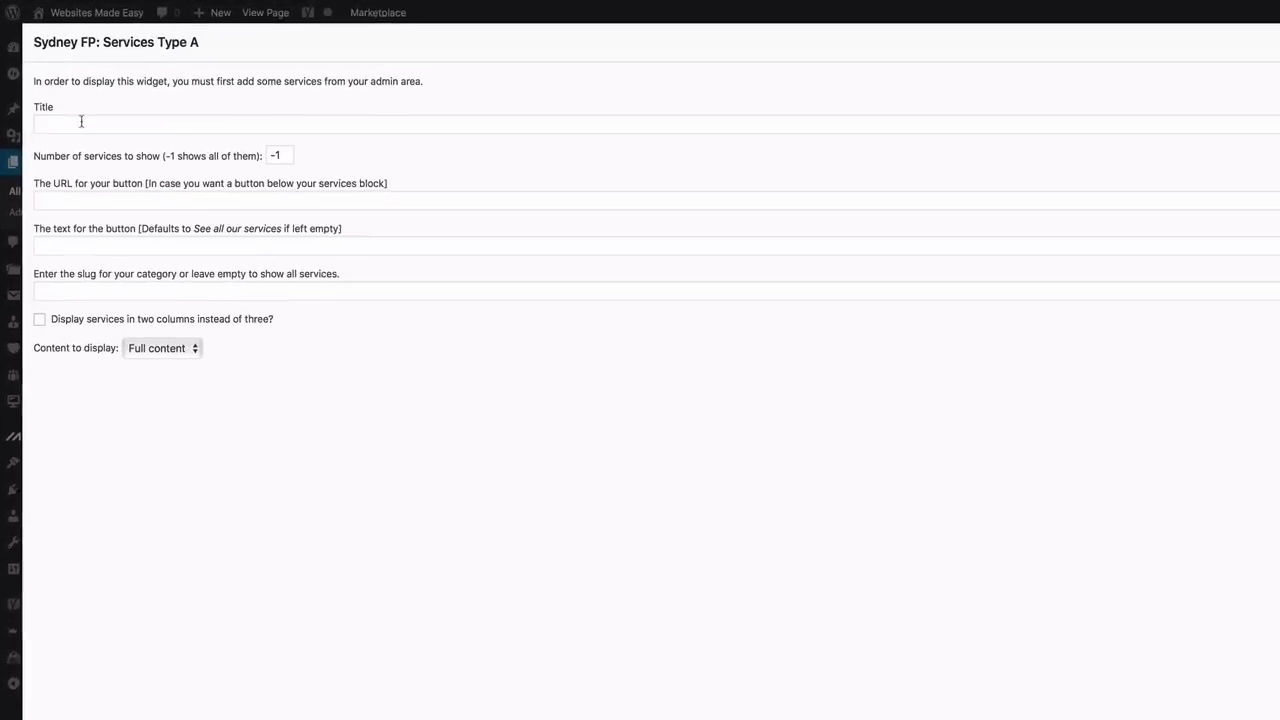
click(81, 121)
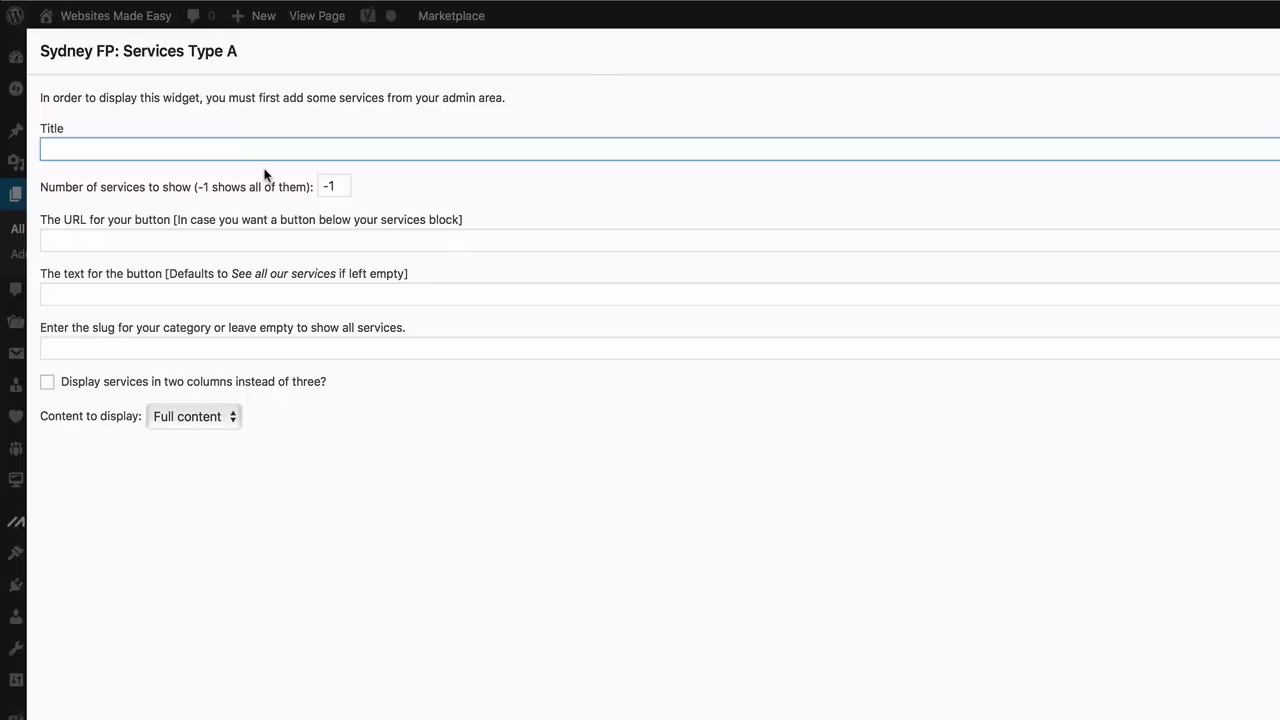
text(Services)
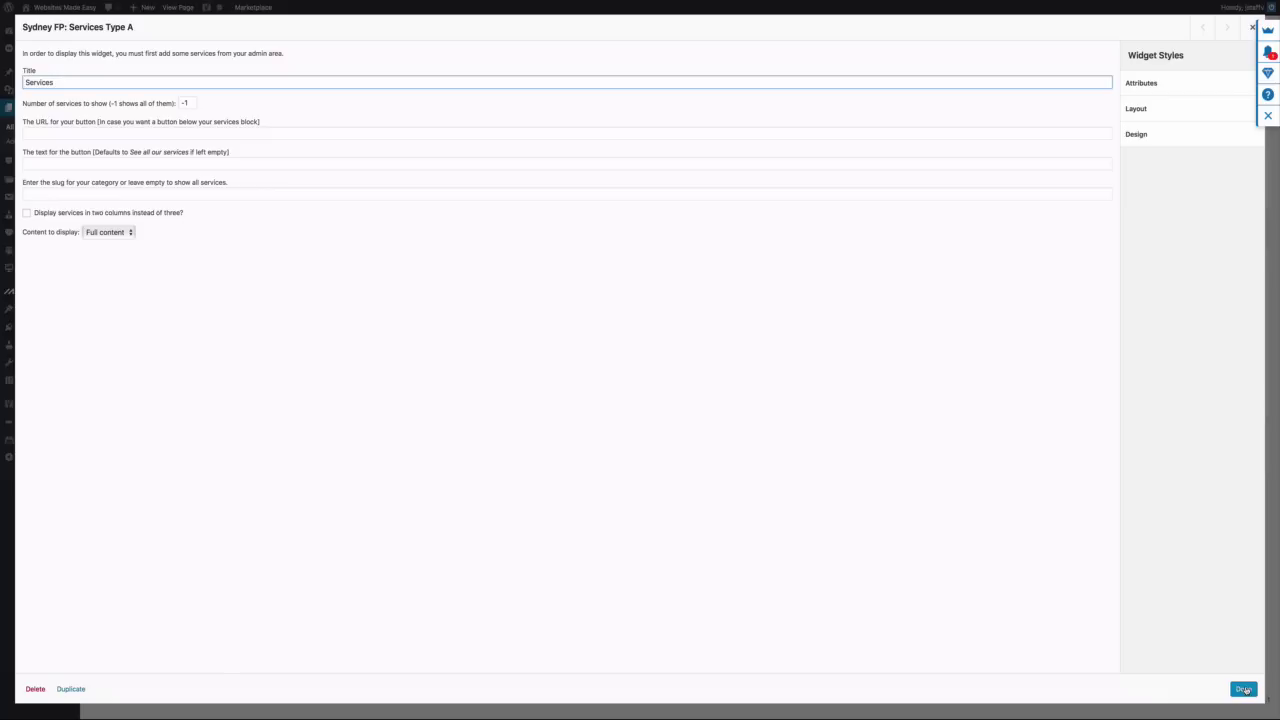
click(1243, 689)
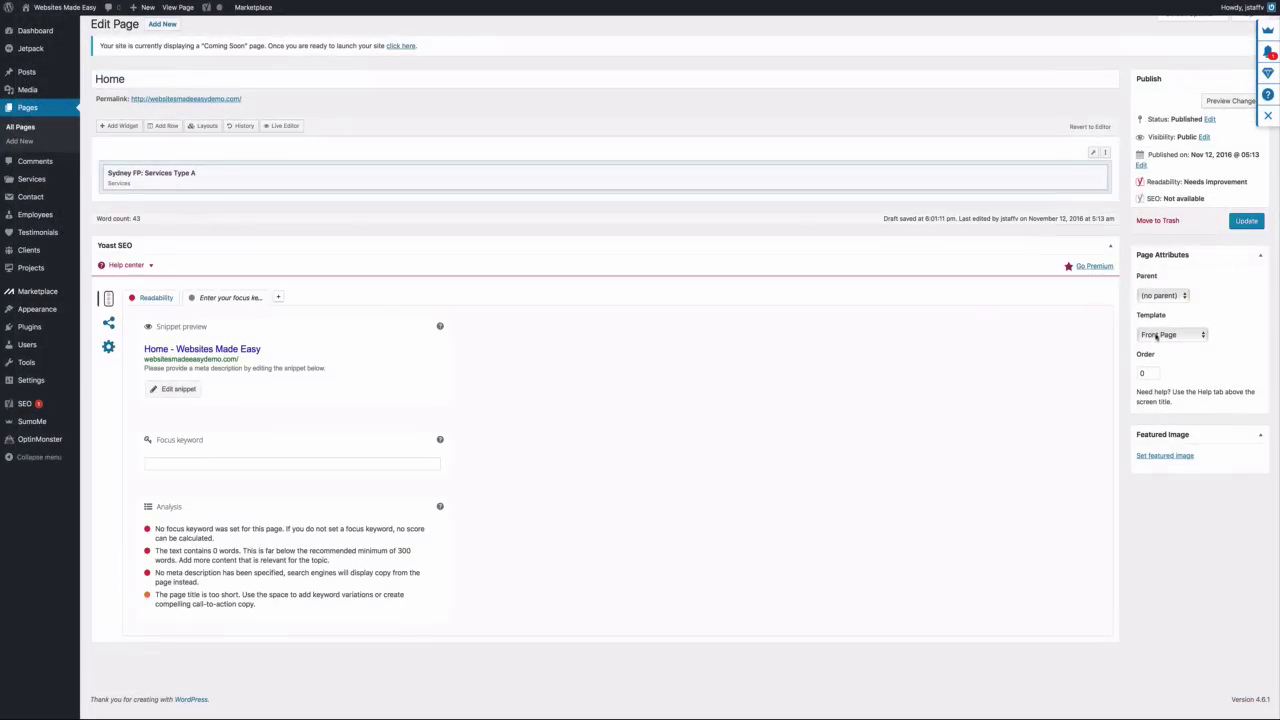
click(1246, 221)
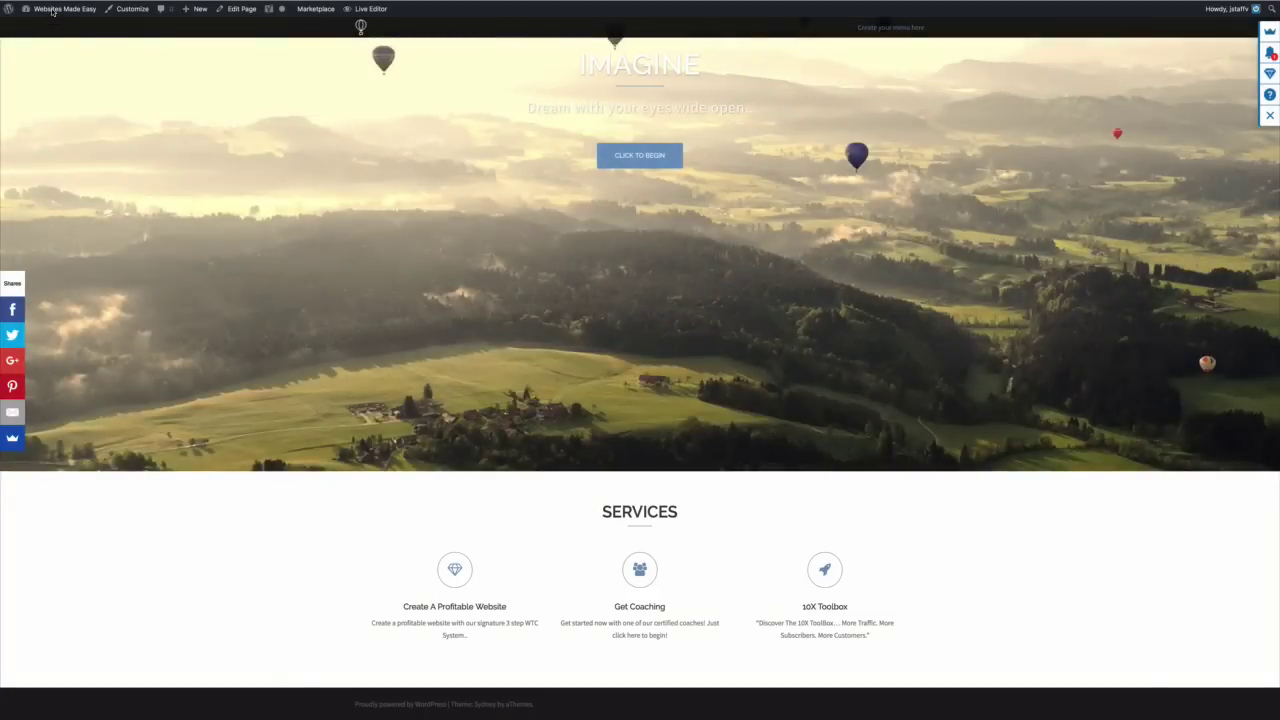
Go from the live site to Dashboard, then All Pages, and edit the Home page
click(51, 28)
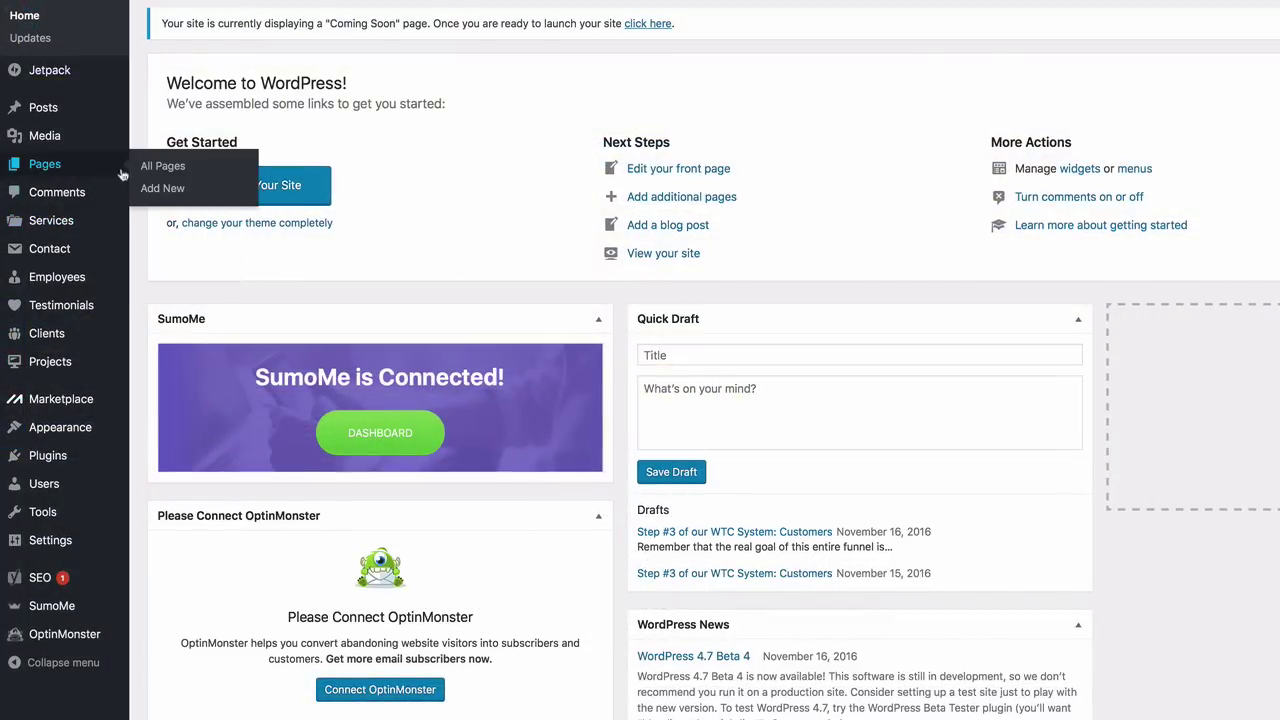
click(150, 167)
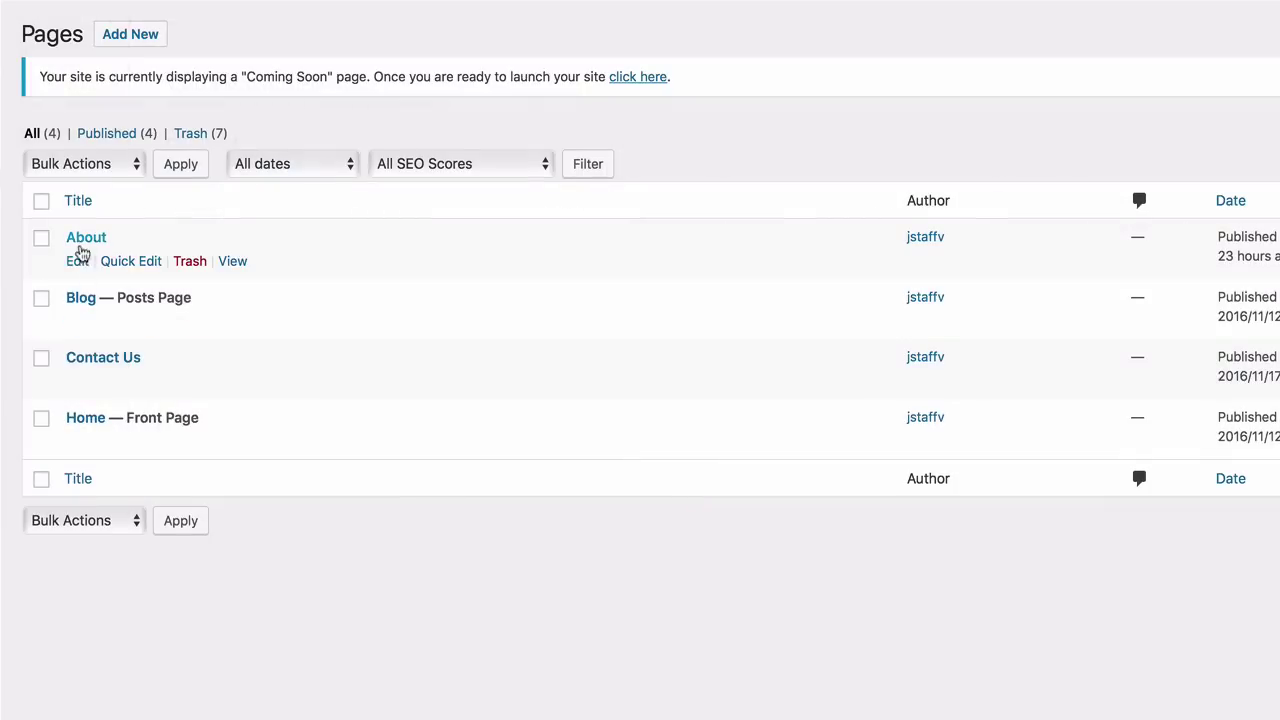
click(78, 445)
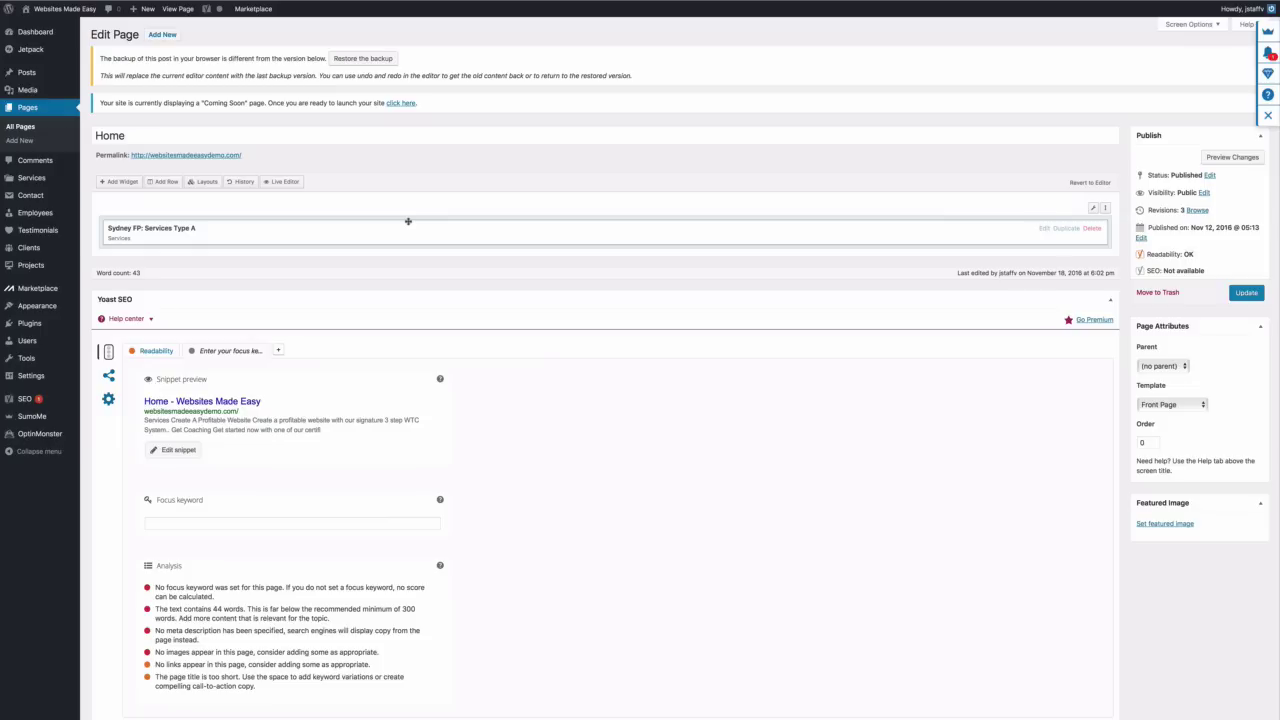
Insert a new single-column row below the Services widget
click(166, 182)
click(97, 65)
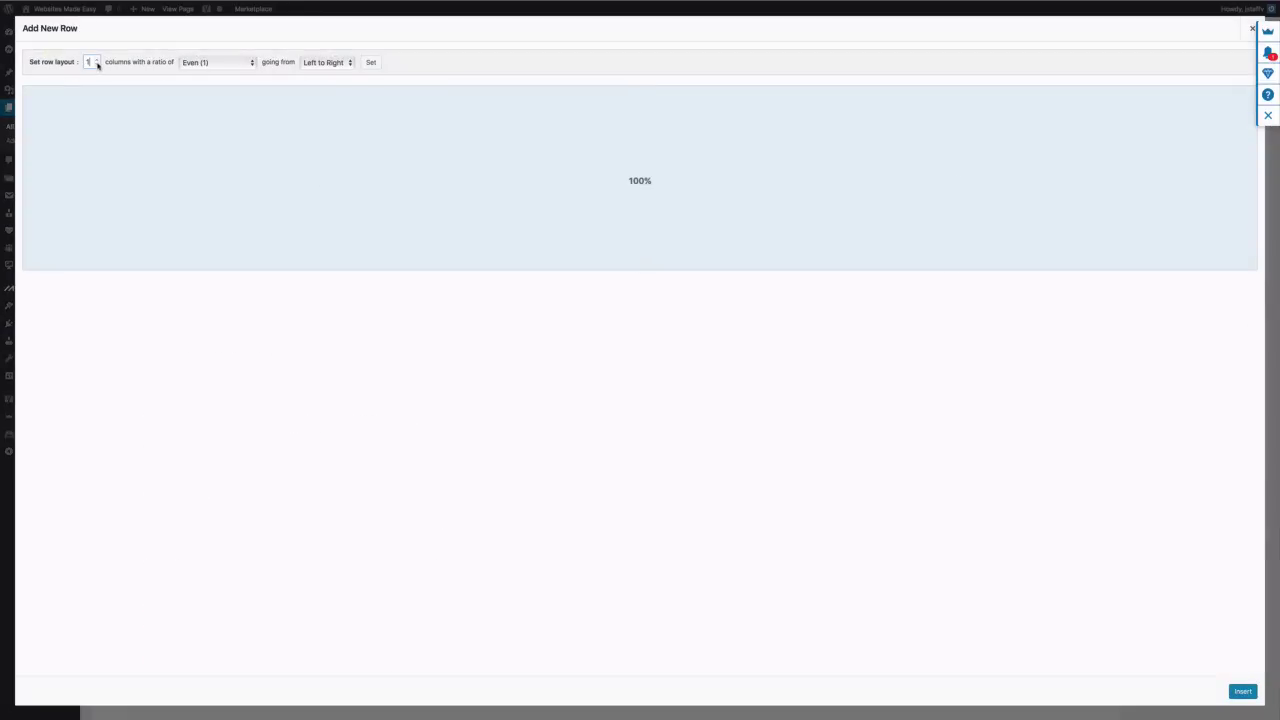
click(1240, 691)
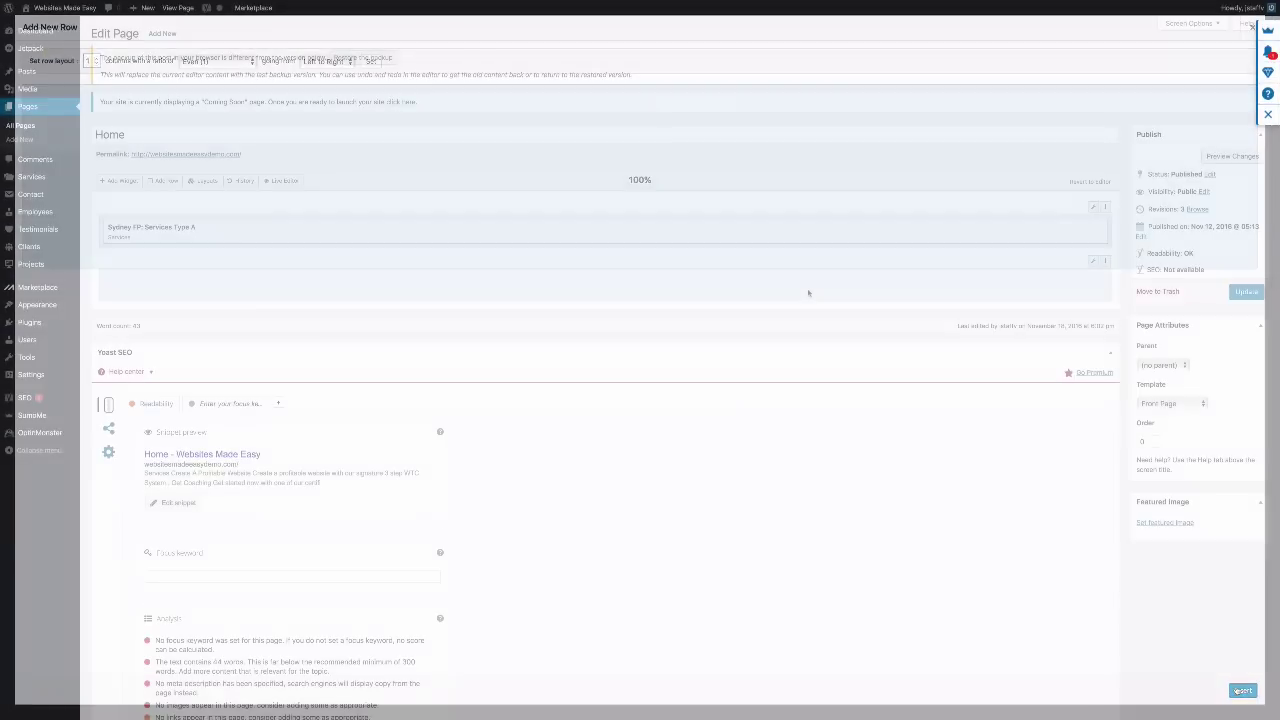
Give the new row 40px top/bottom padding and a Full Width row layout
mouse_move(1092, 263)
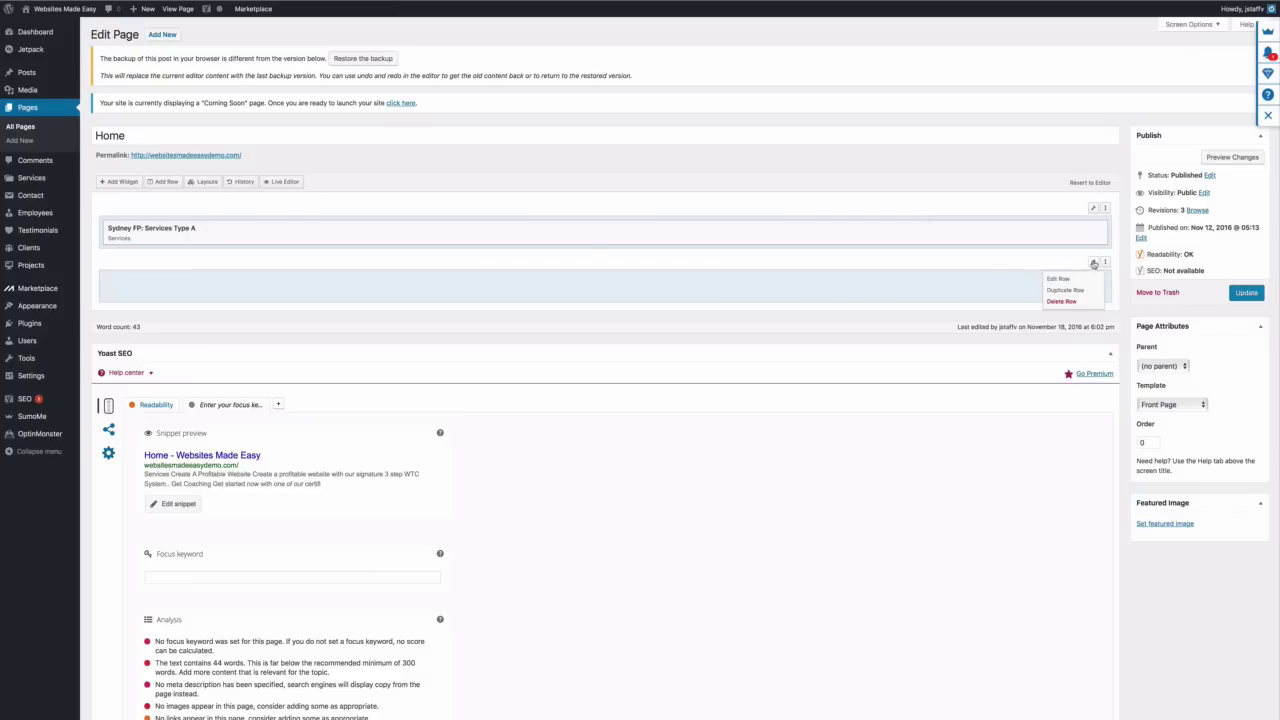
click(1086, 278)
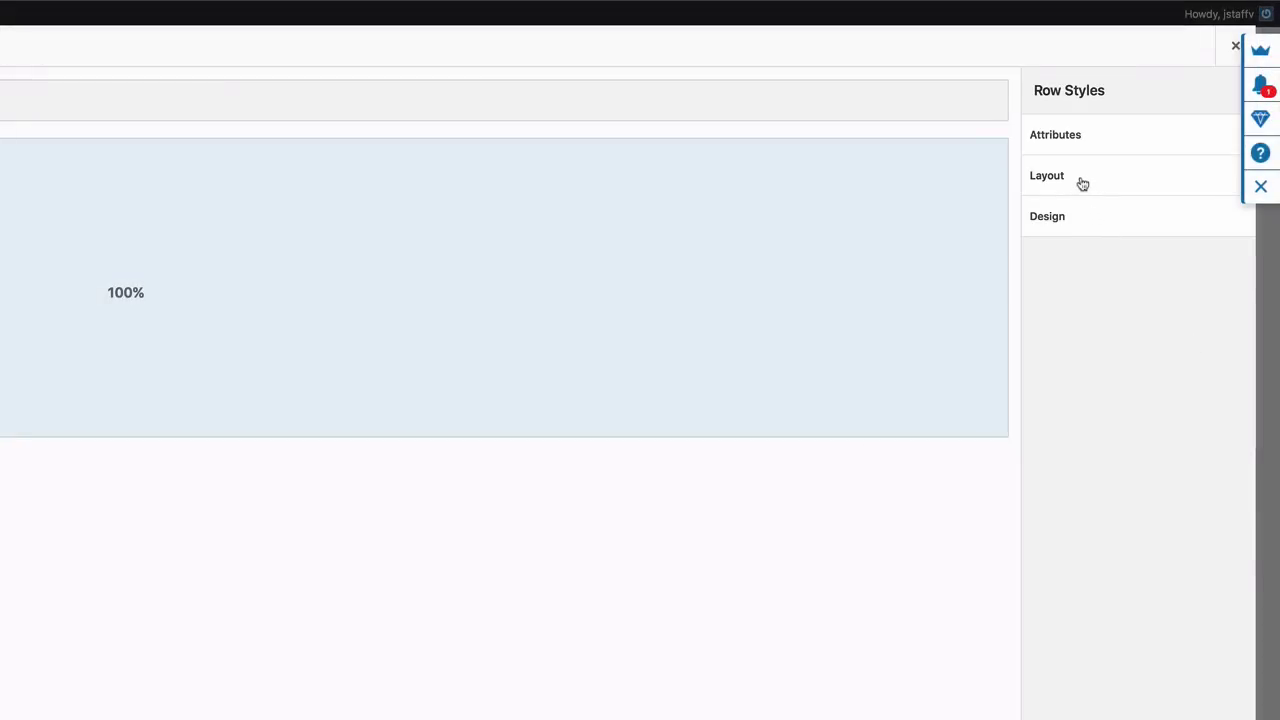
click(1080, 183)
click(1073, 230)
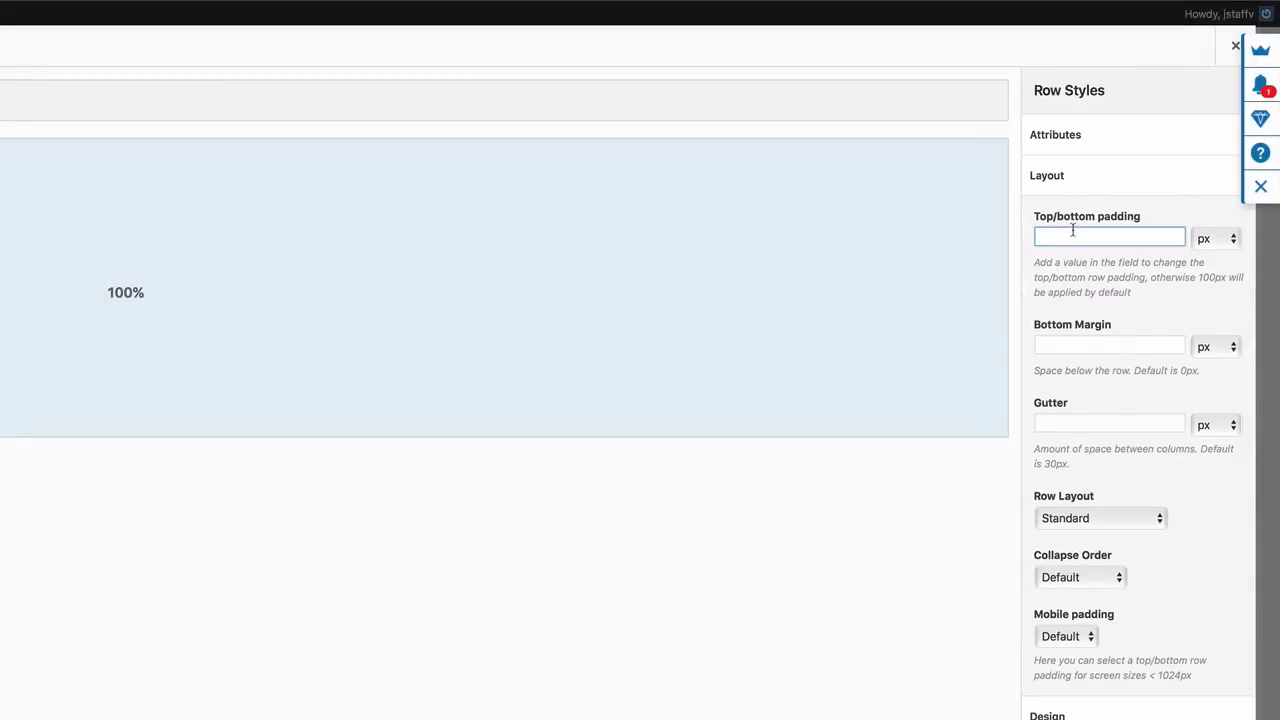
text(40)
click(1158, 520)
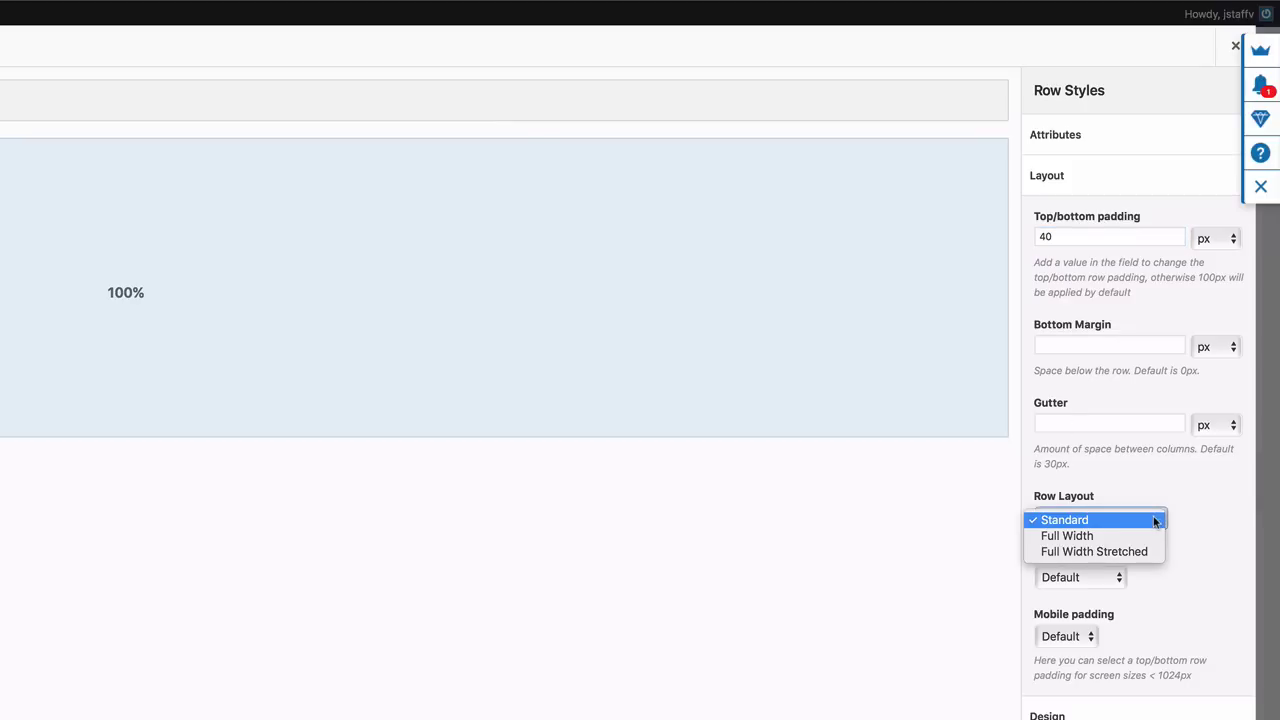
click(1149, 535)
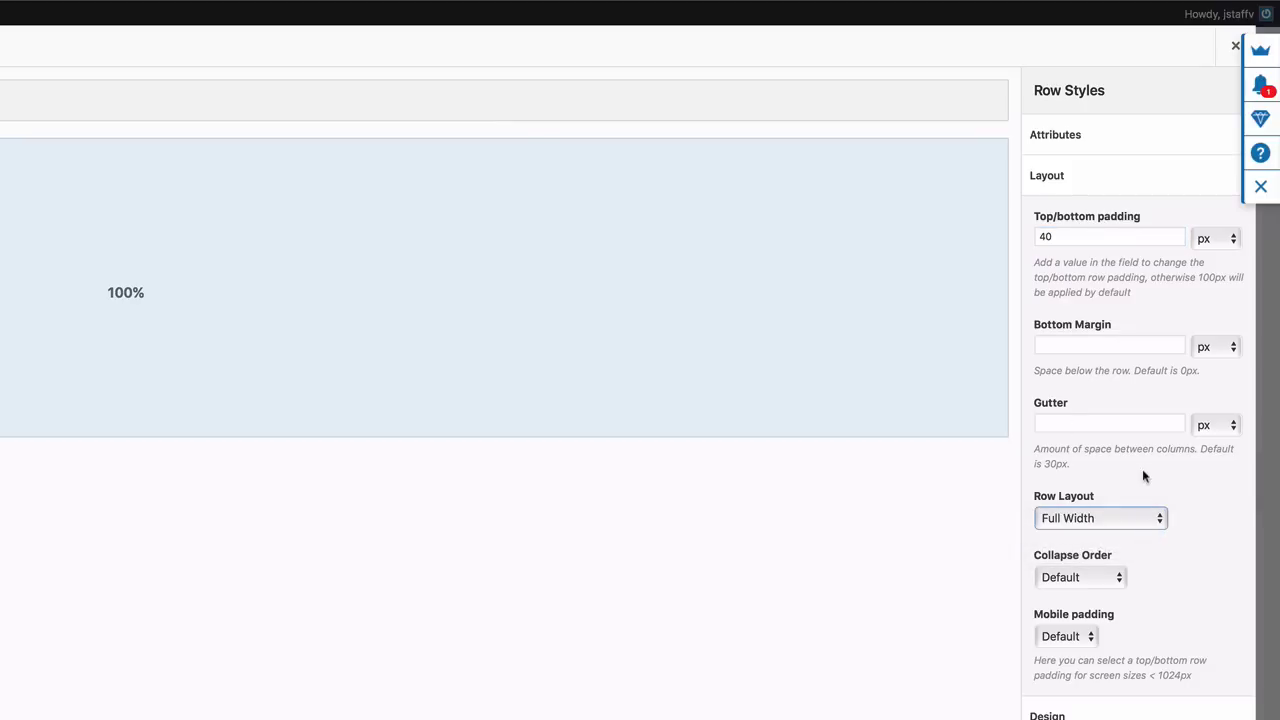
click(1074, 182)
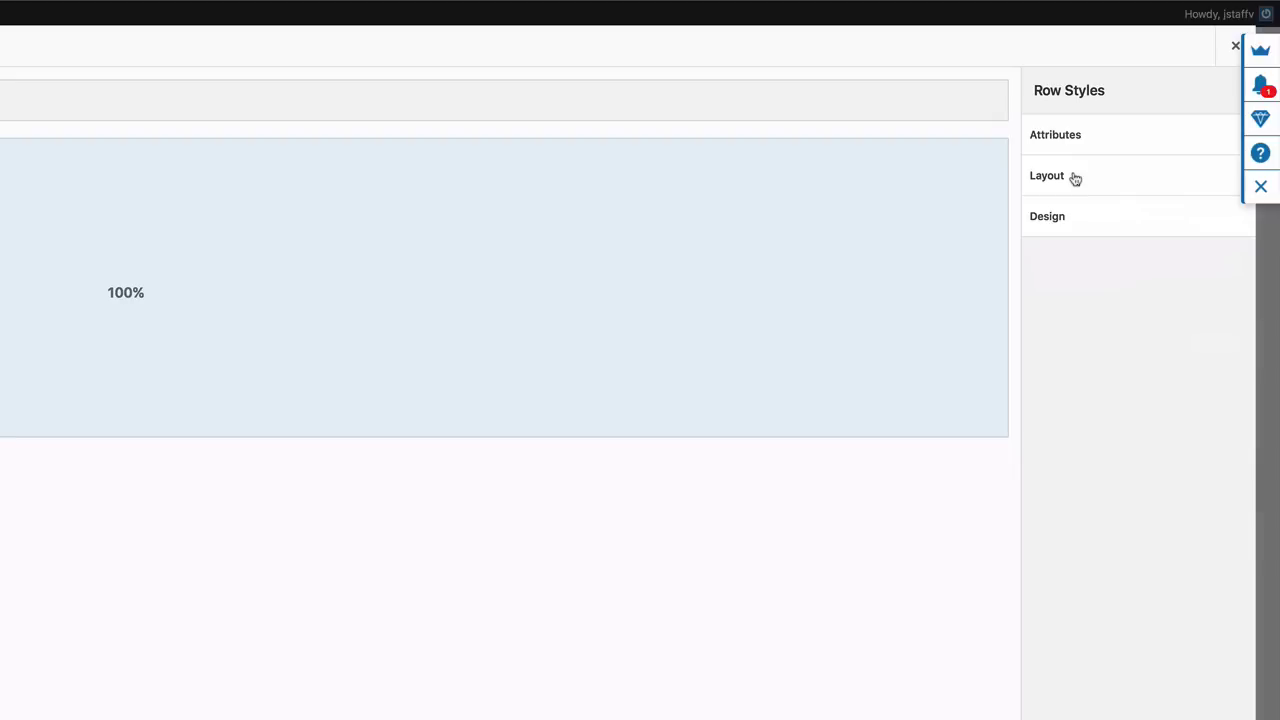
Set the row's background colour to #222222
click(1078, 226)
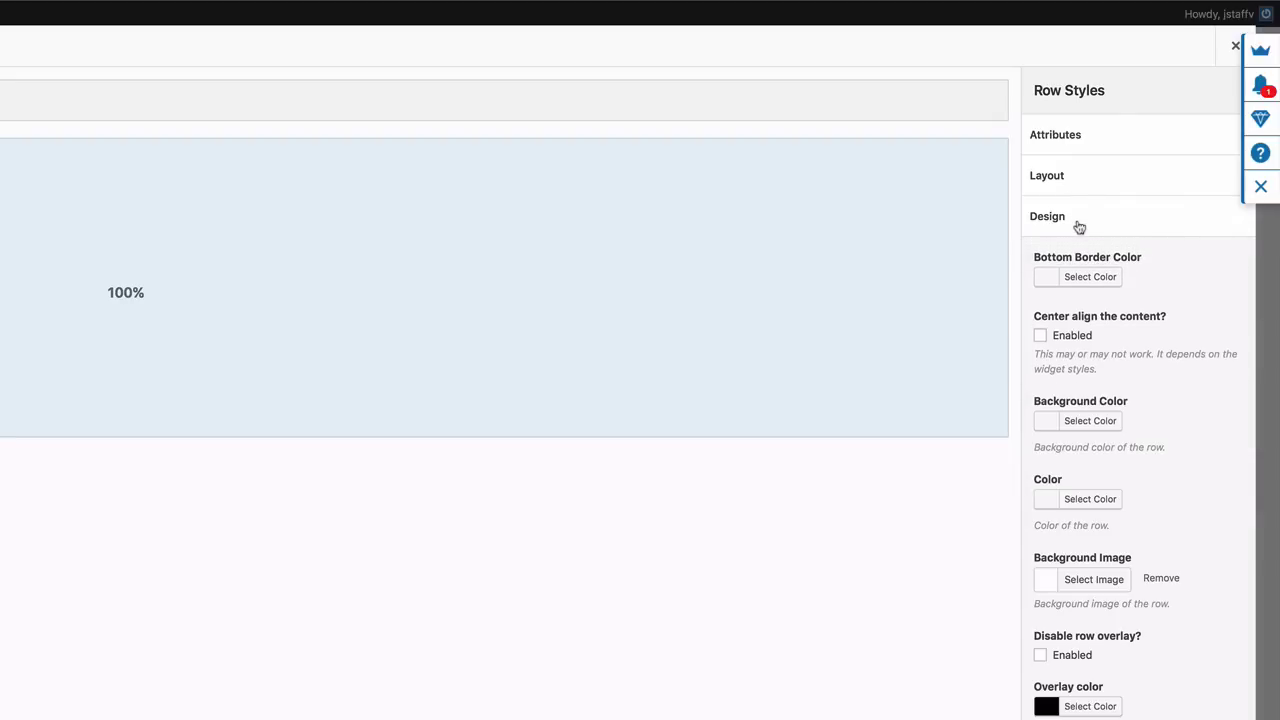
click(1088, 423)
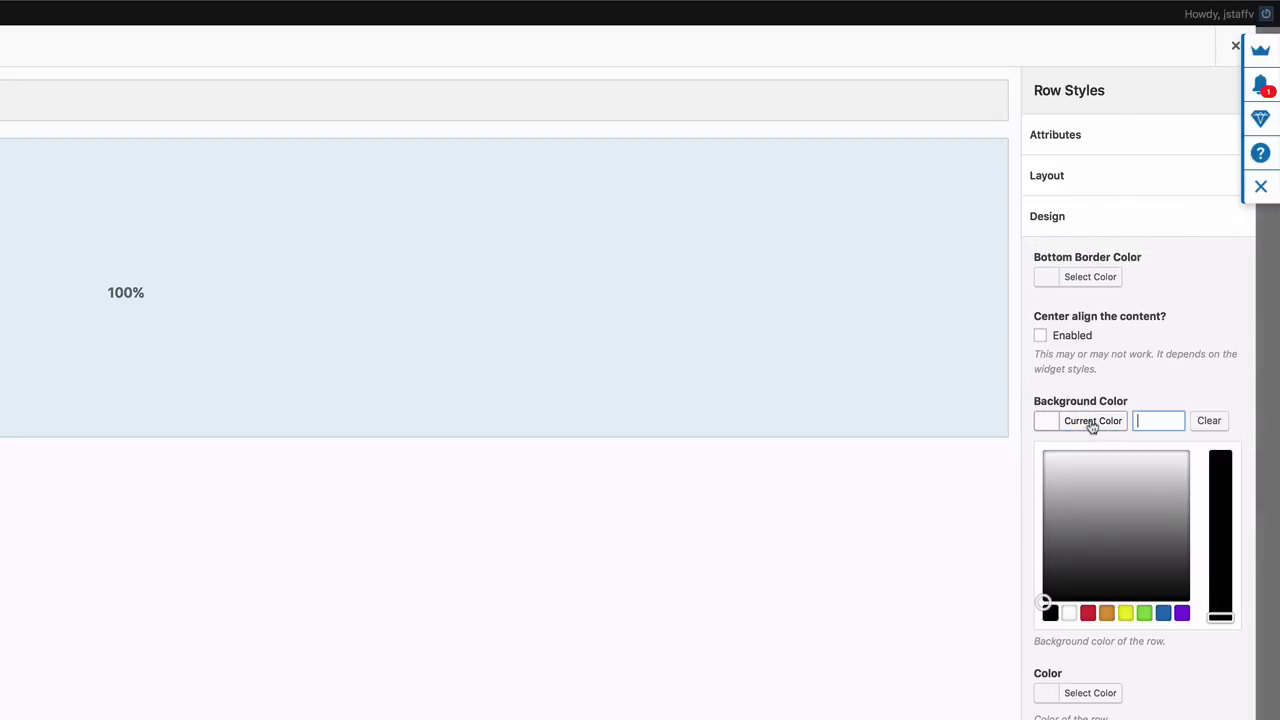
click(1148, 421)
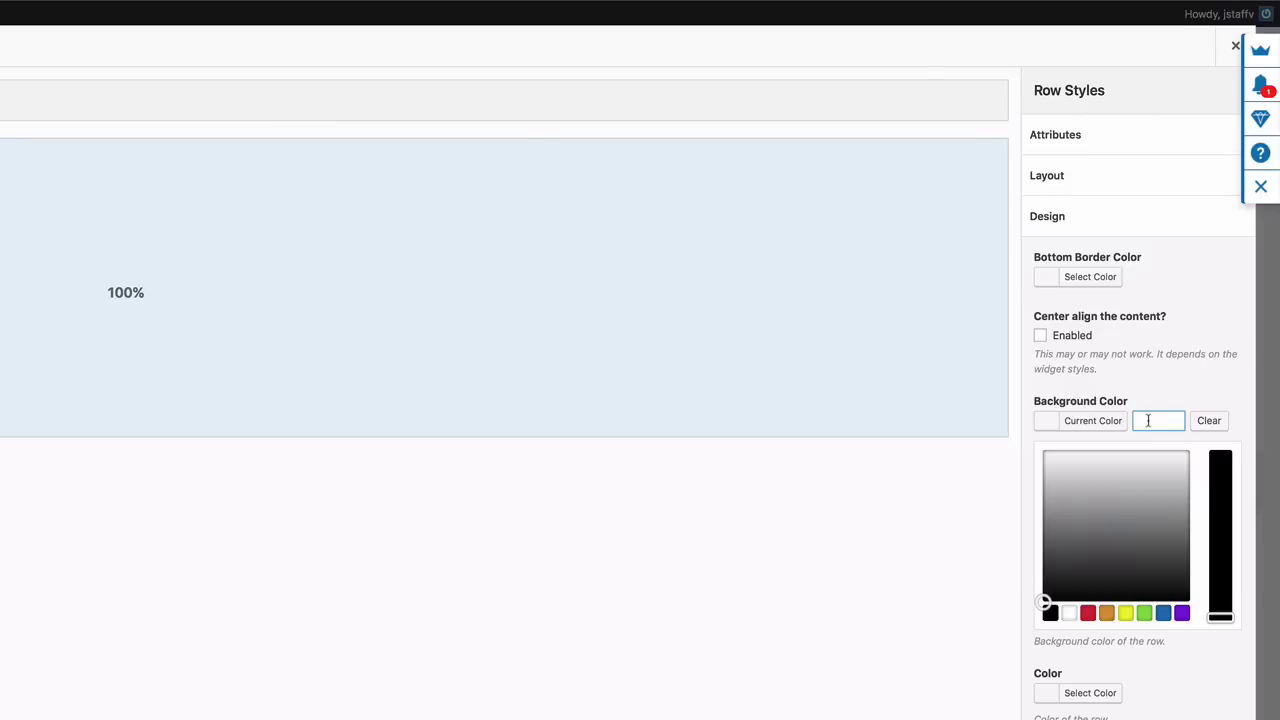
text(#222222)
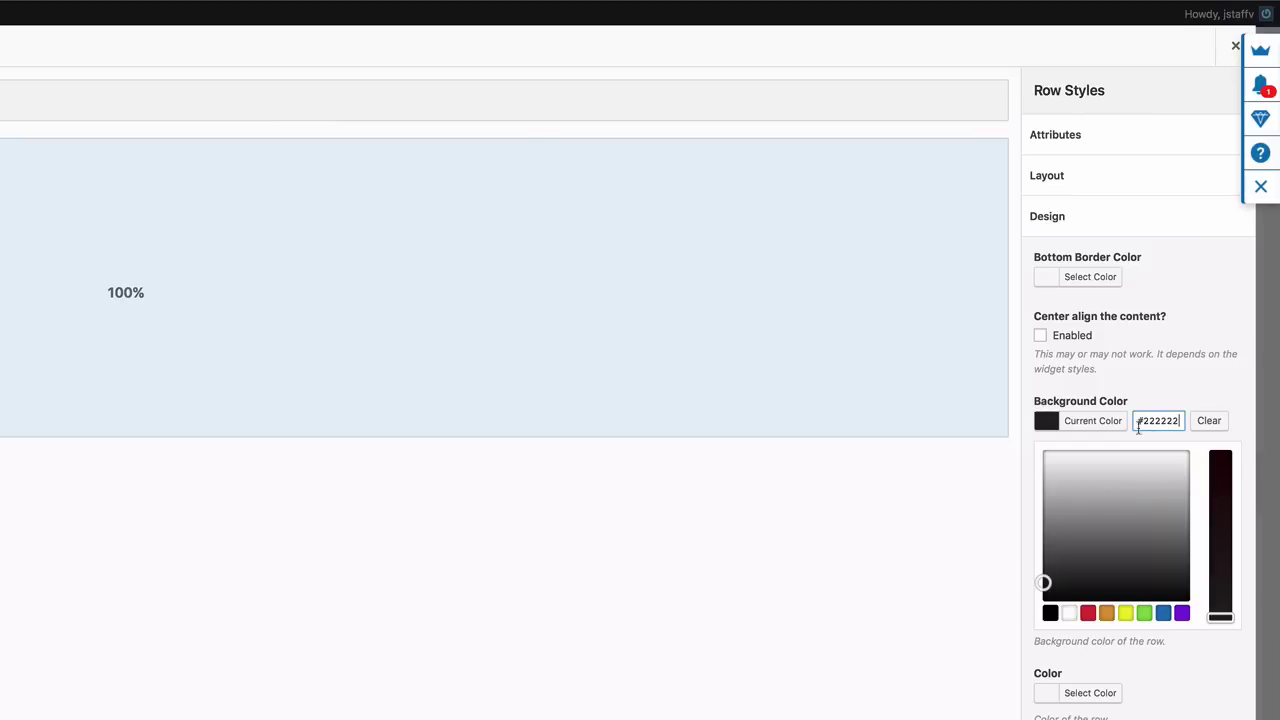
click(1206, 690)
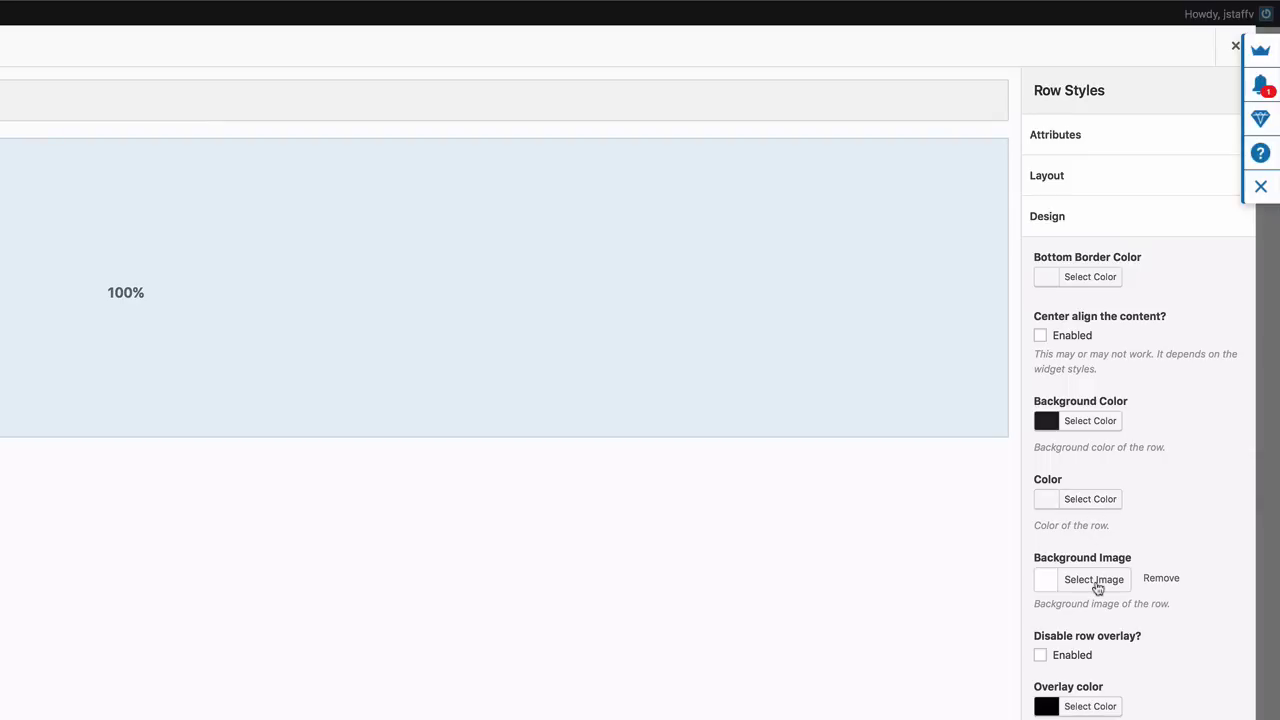
Use the desk-and-monitor photo building-a-profitable-website-1-1.jpg as the row background and save the row
click(1094, 580)
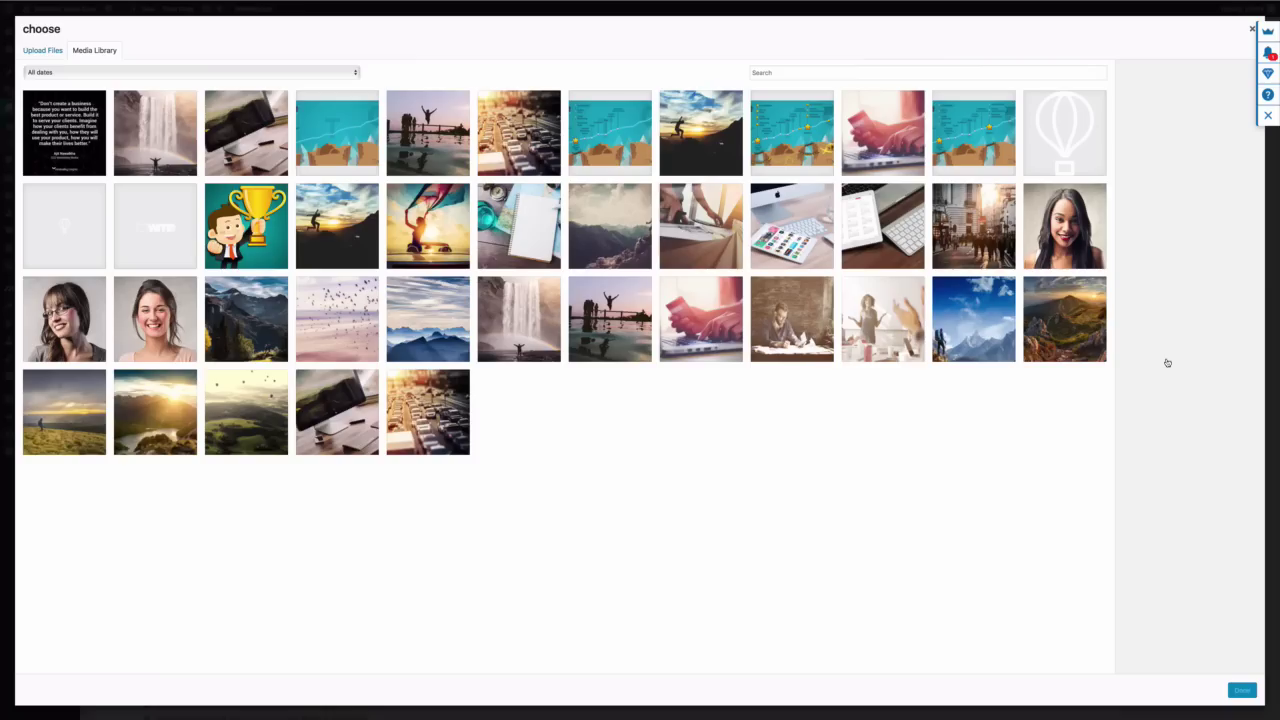
click(258, 133)
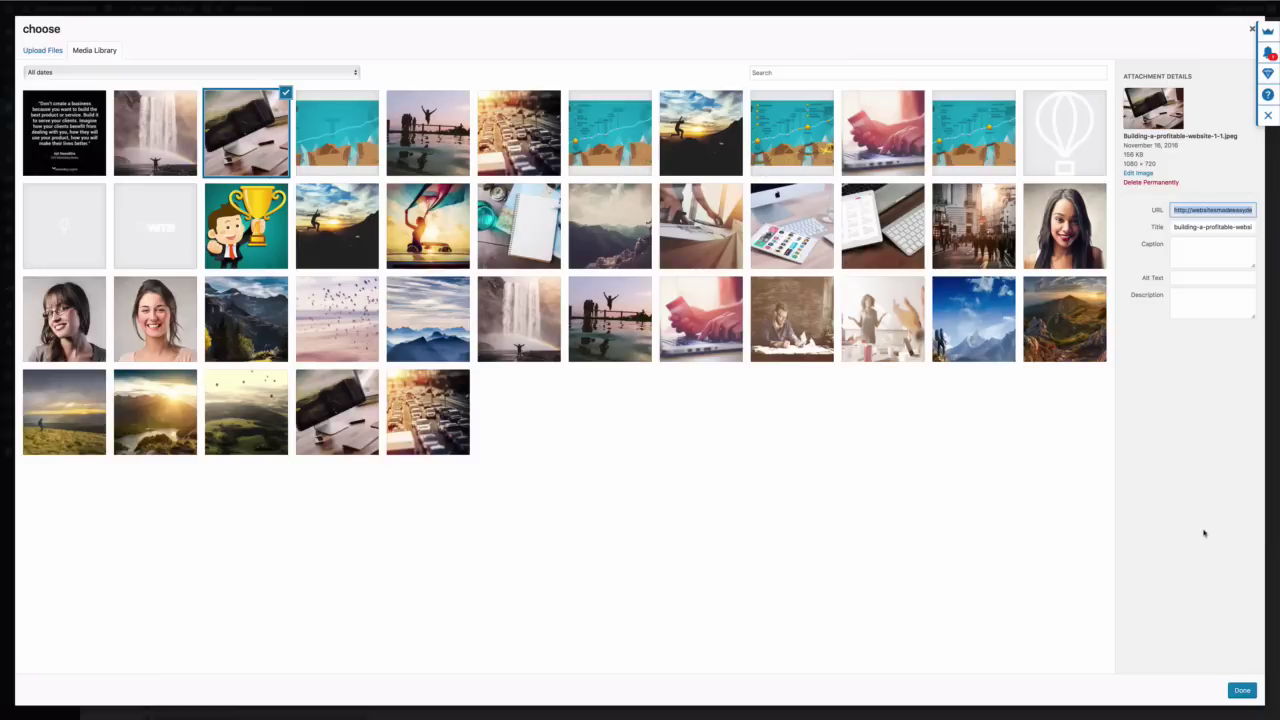
click(1241, 690)
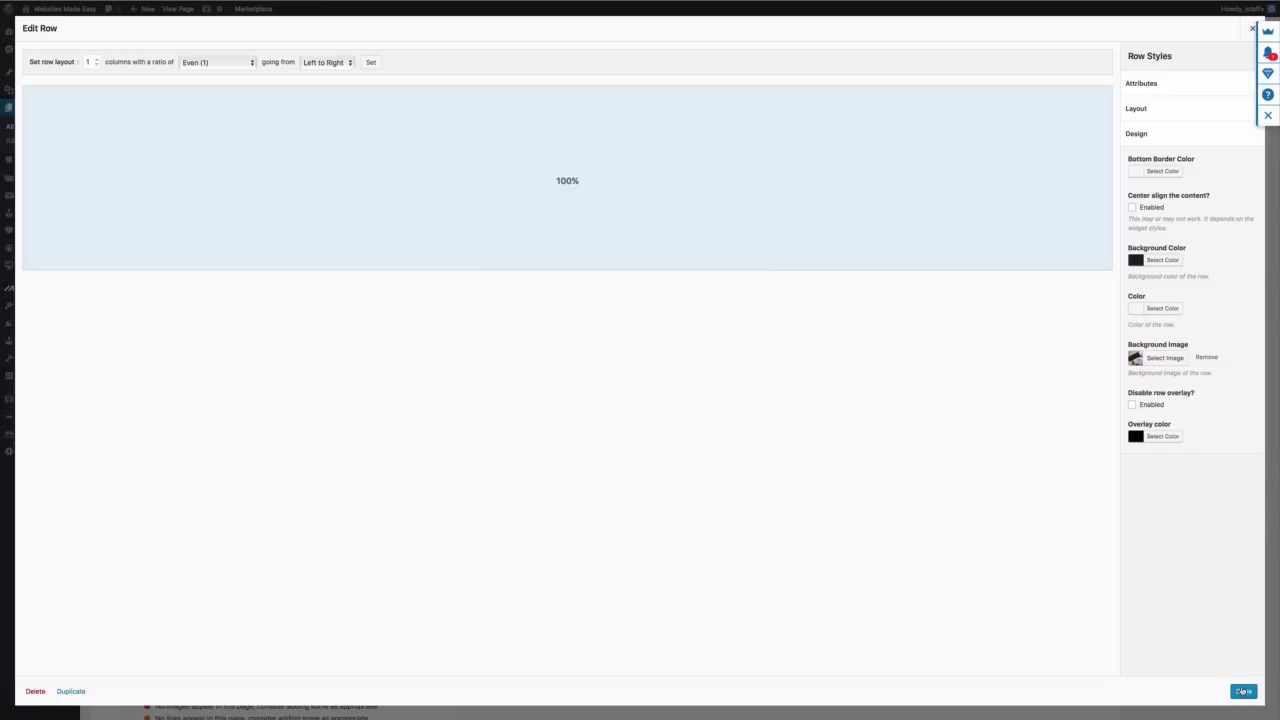
click(1243, 691)
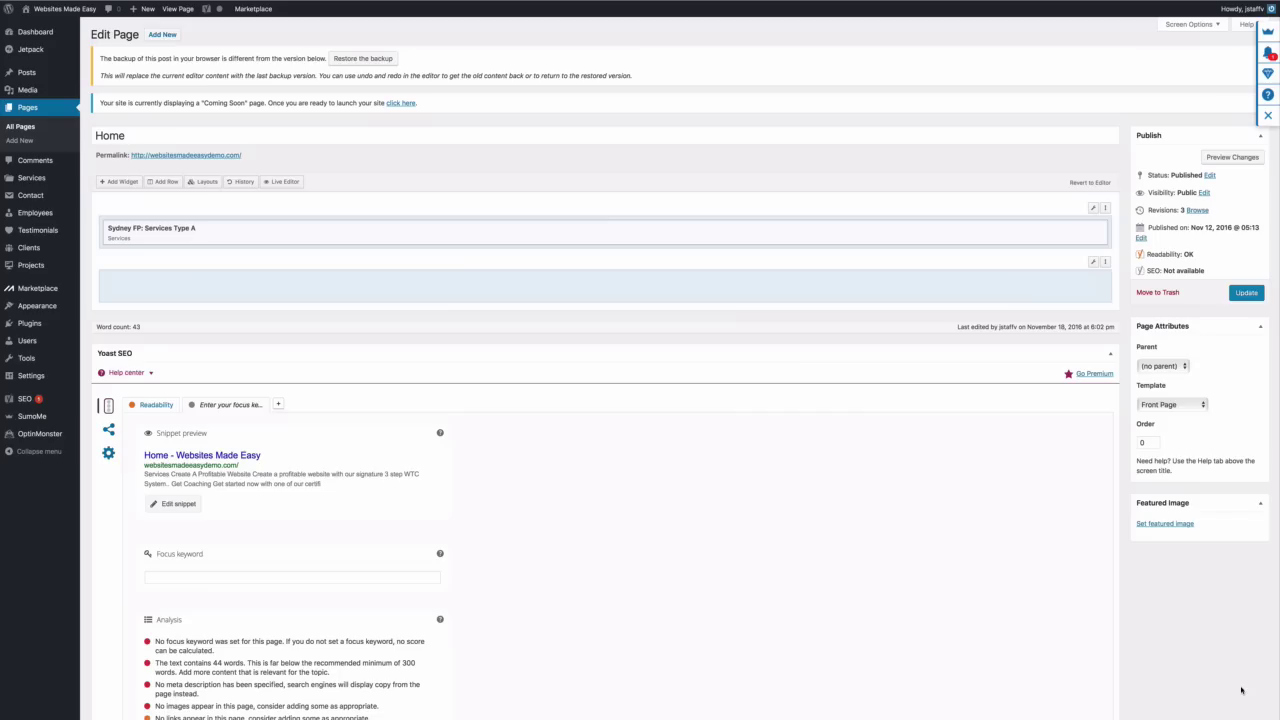
Add a Sydney FP: Call to action widget to the empty dark row
click(577, 292)
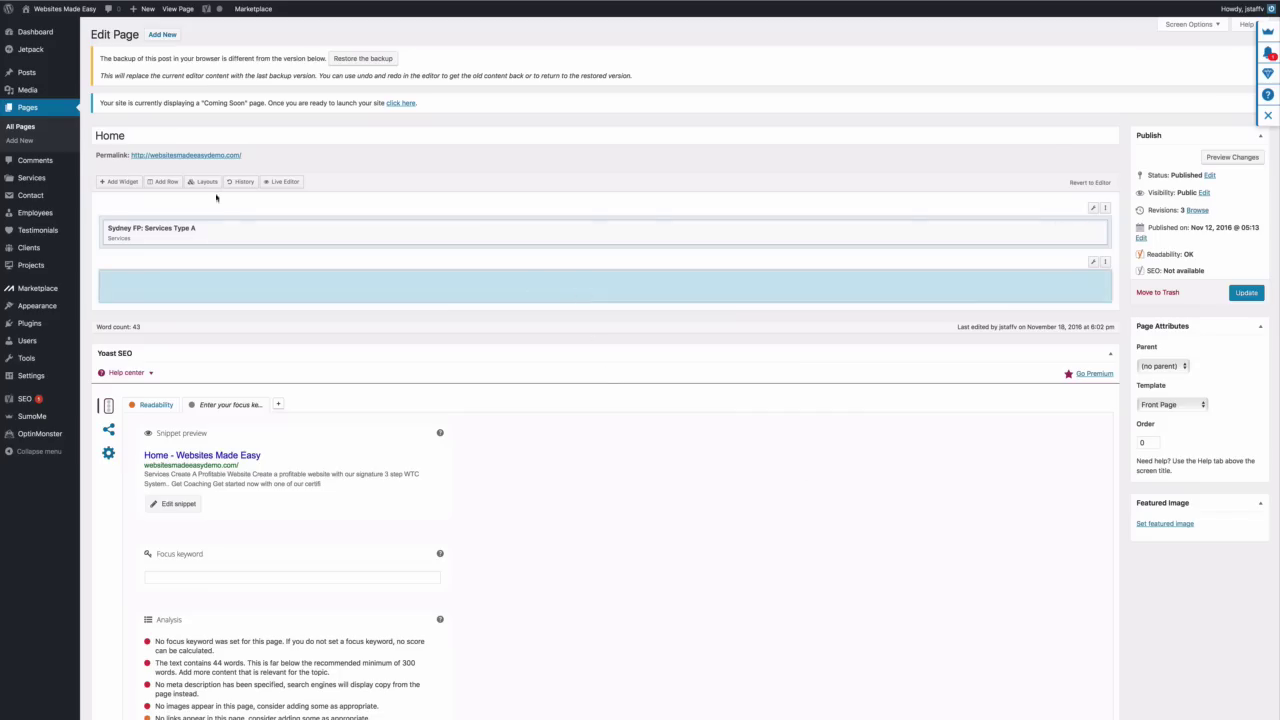
click(121, 181)
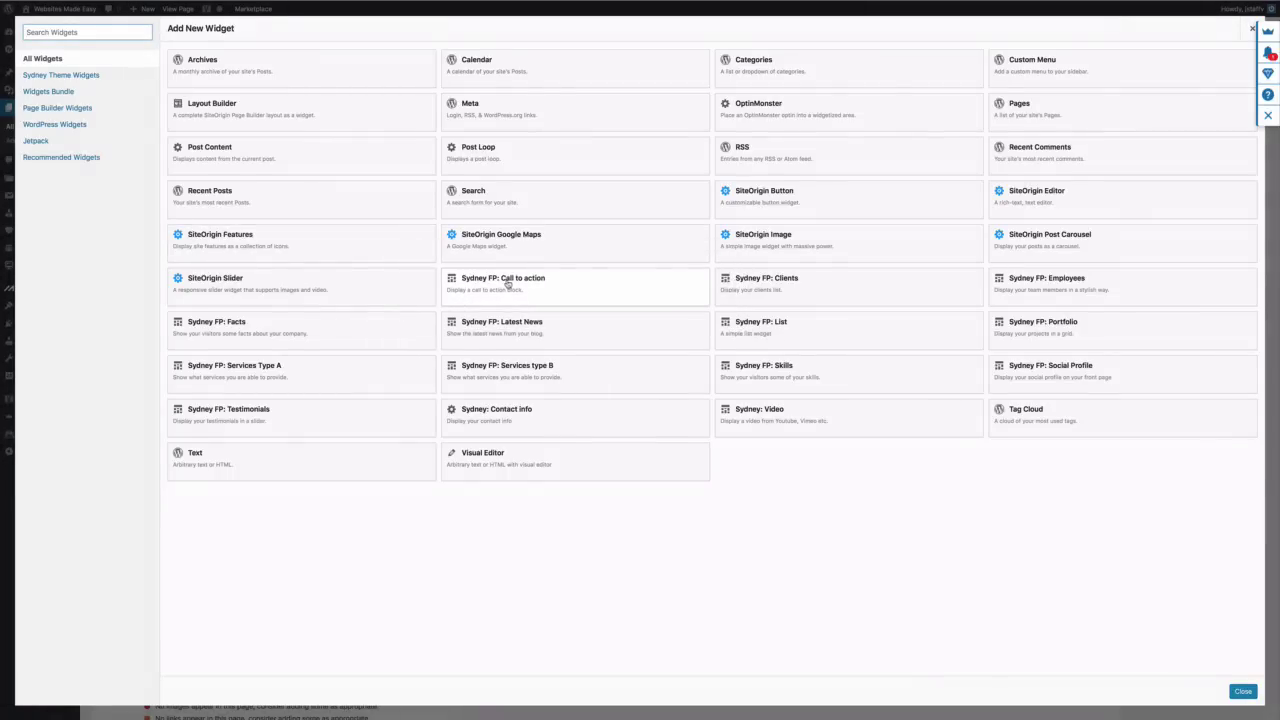
click(507, 284)
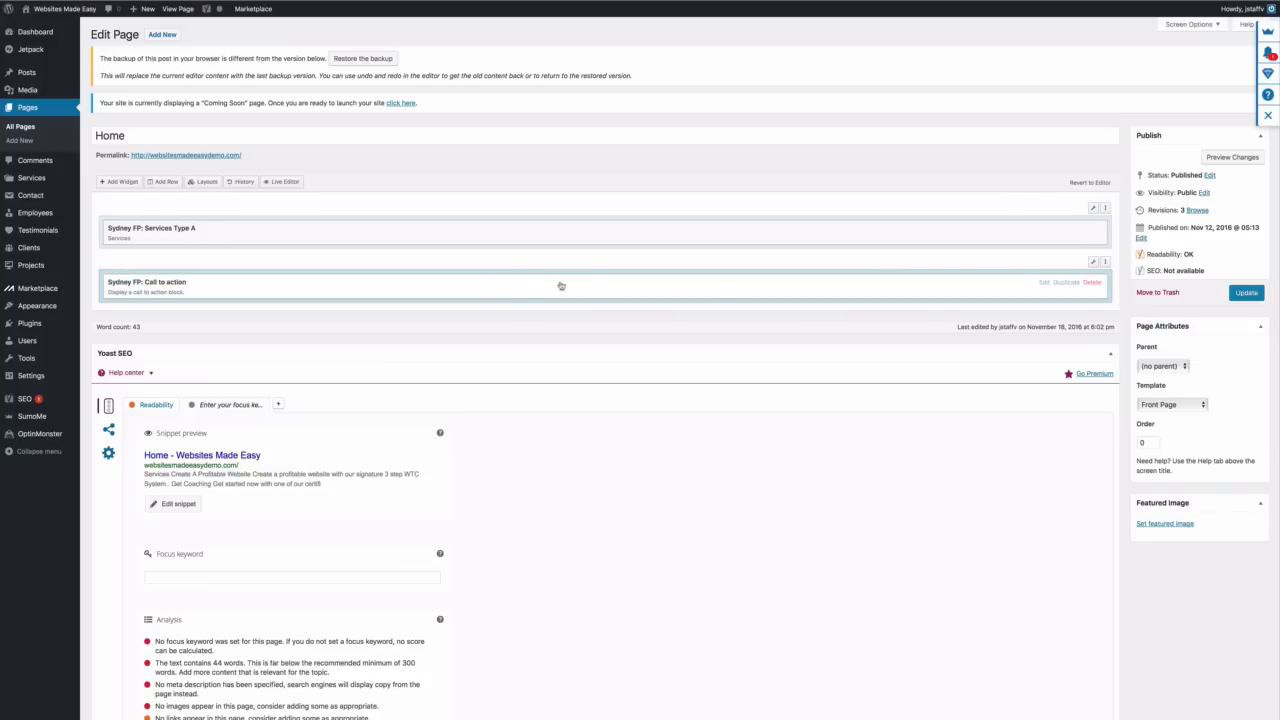
click(1044, 283)
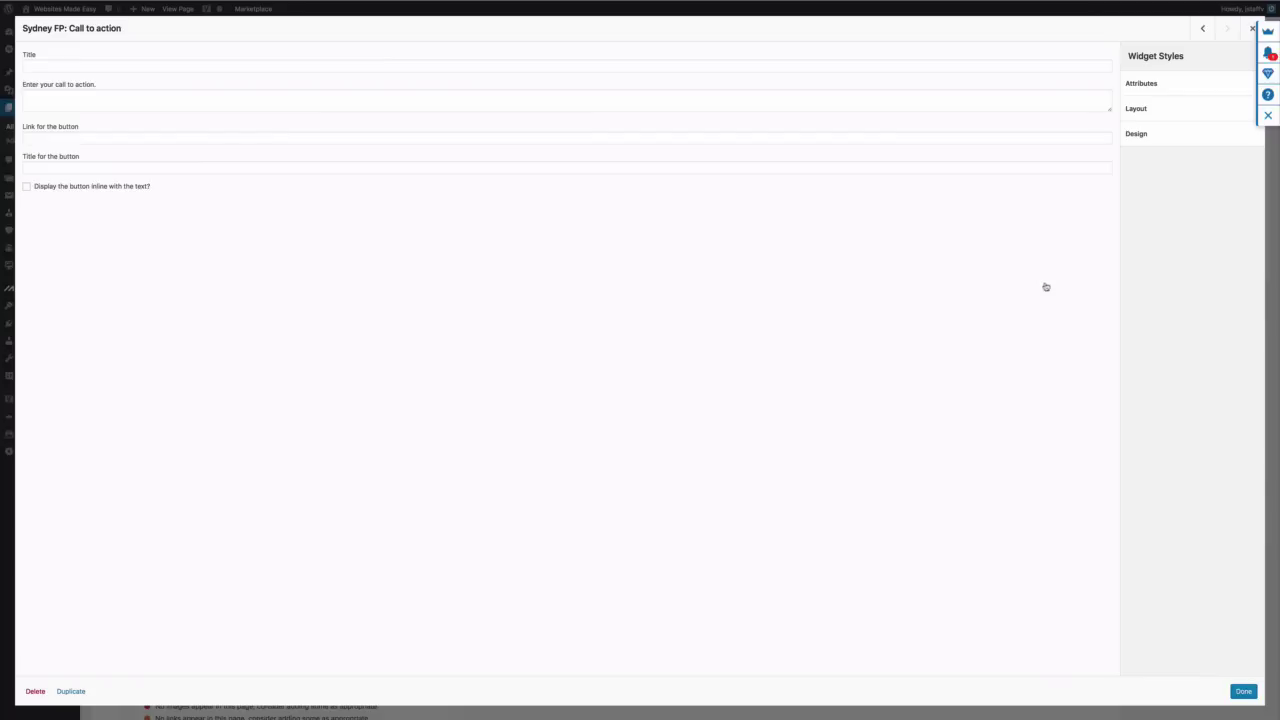
Paste the 3 STEP WTC SYSTEM sentence into the call-to-action text box
click(45, 63)
click(60, 97)
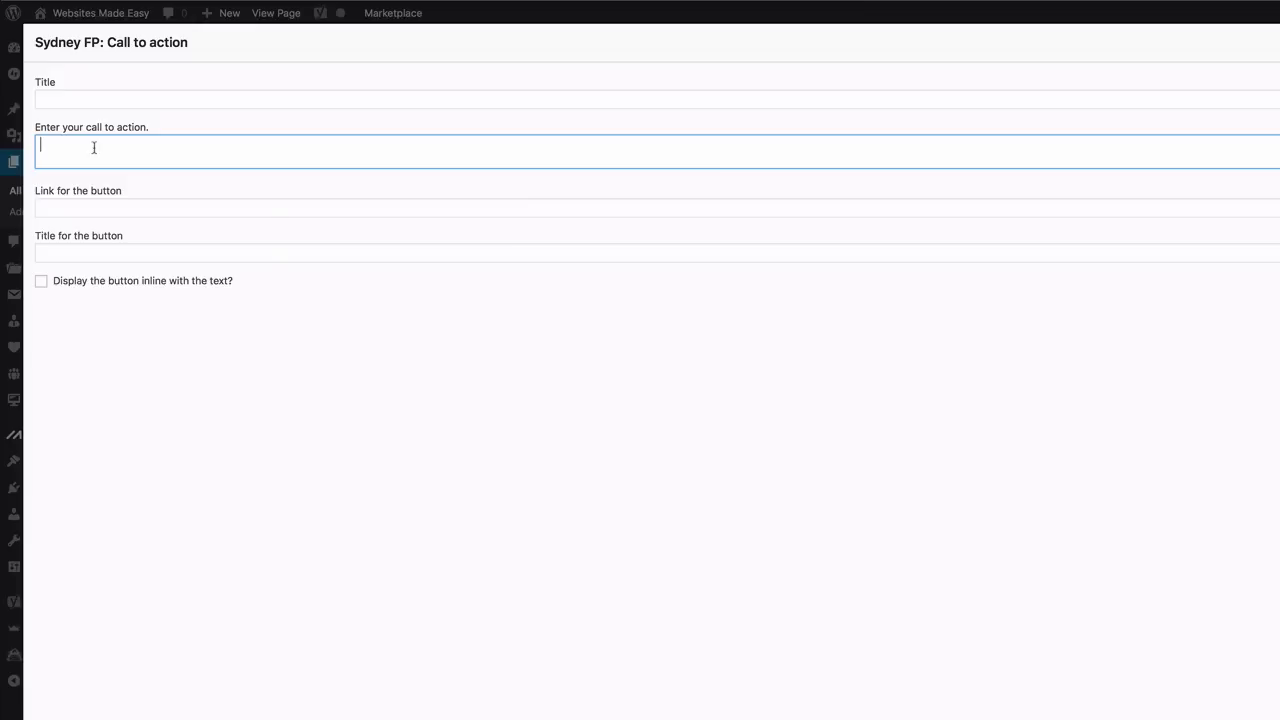
right_click(93, 147)
click(118, 186)
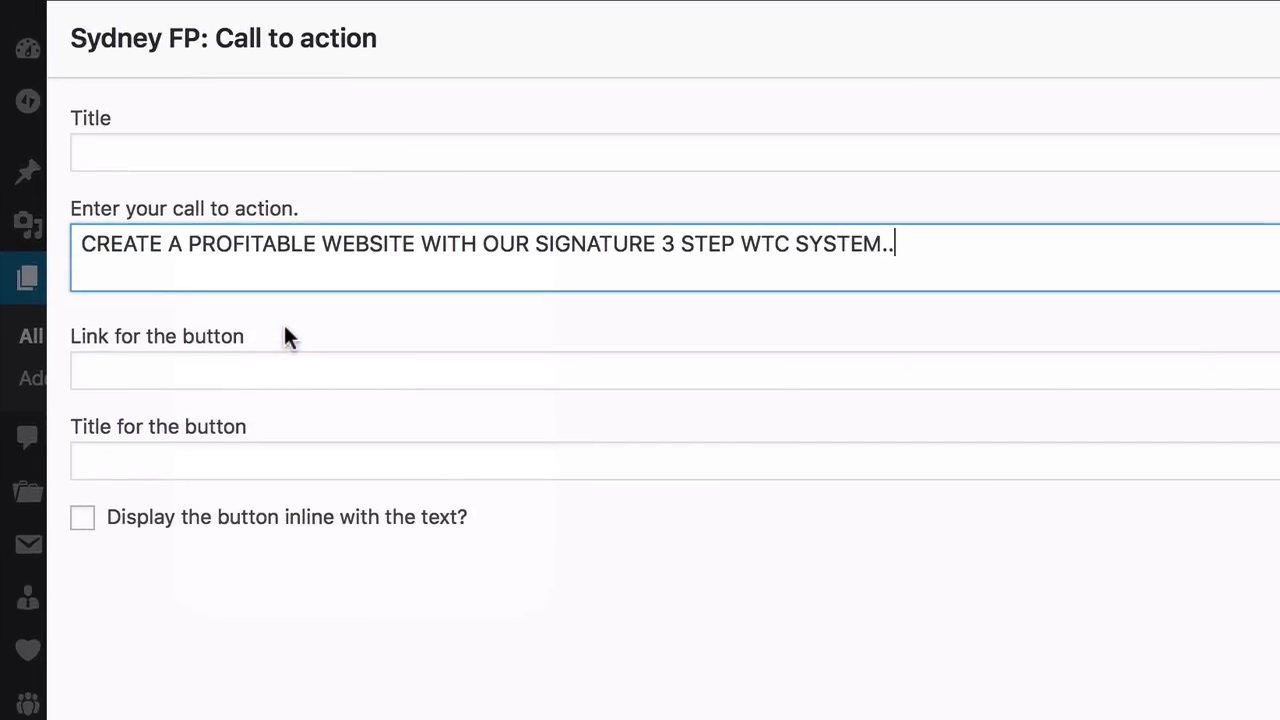
Copy the site's contact-us URL for the button link and title the button 'Start Now!'
click(244, 364)
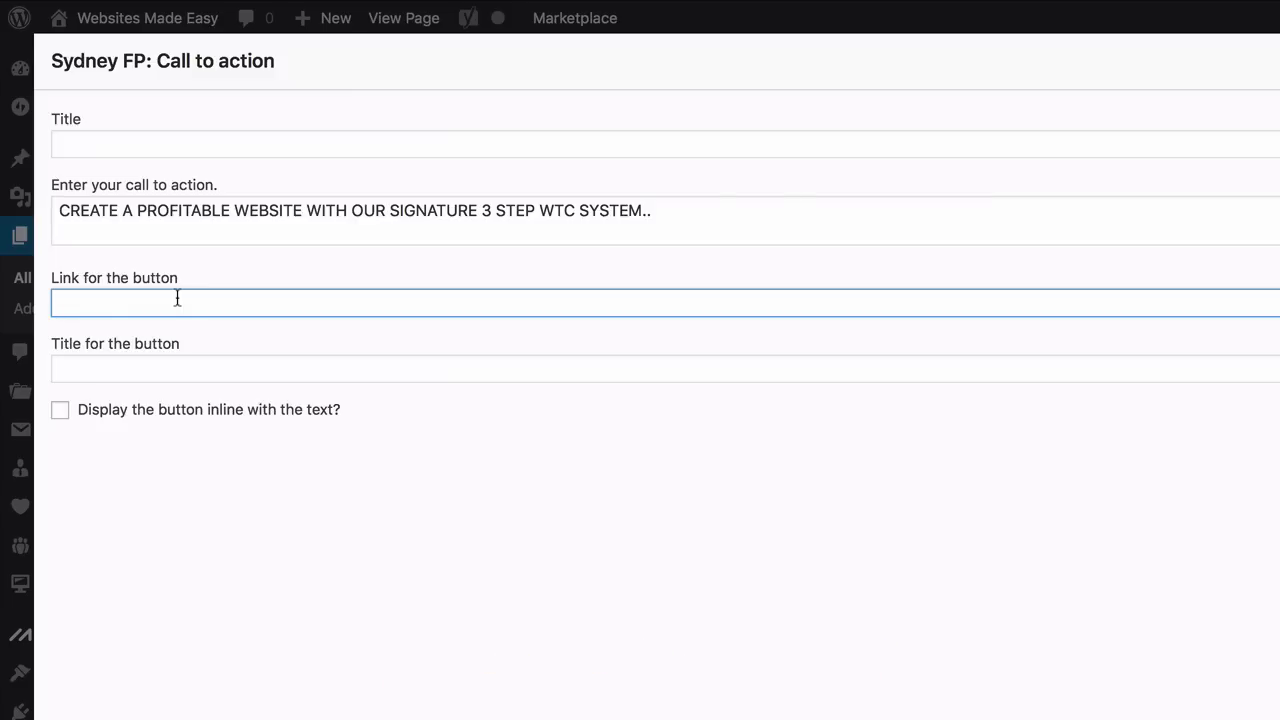
click(404, 16)
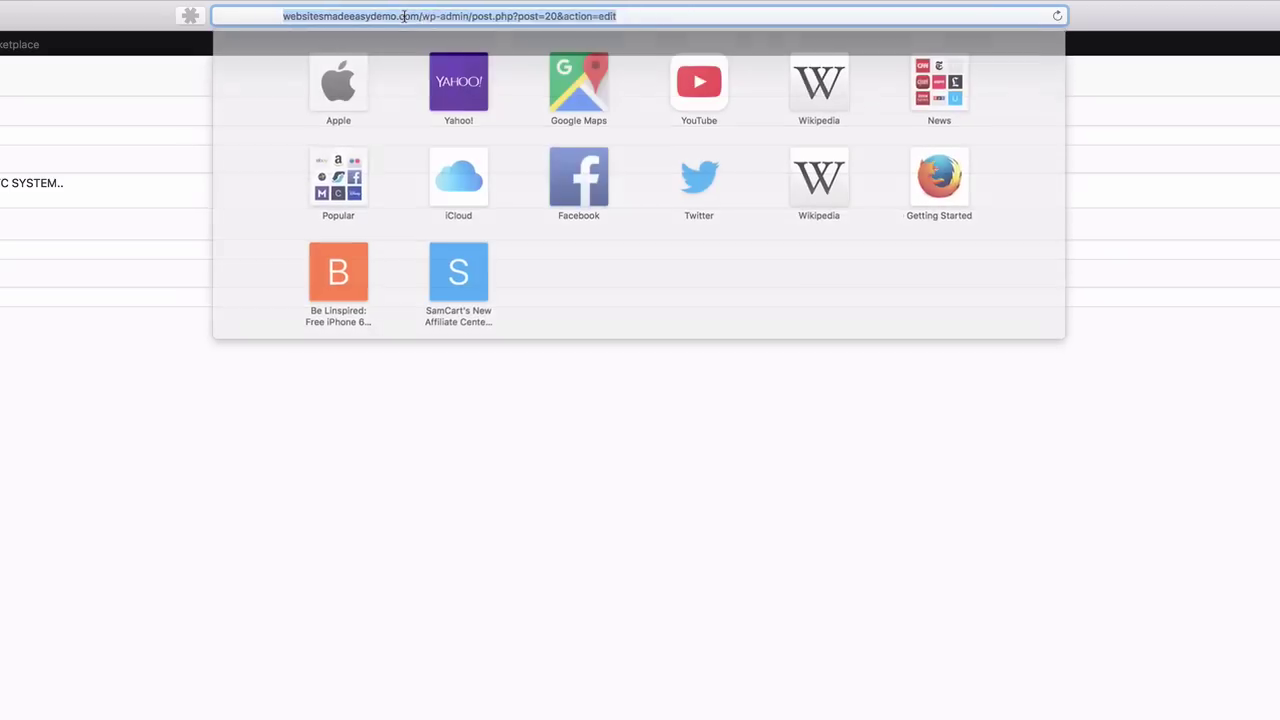
drag(369, 16, 638, 12)
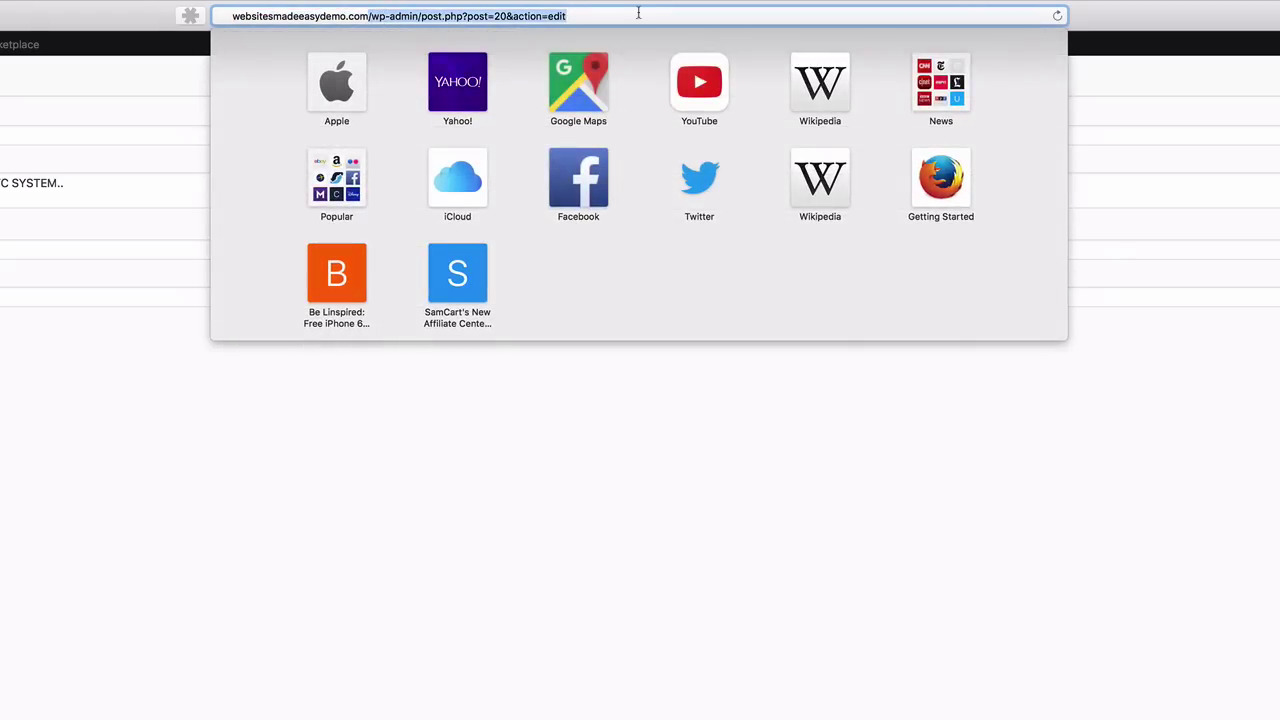
key(BackSpace)
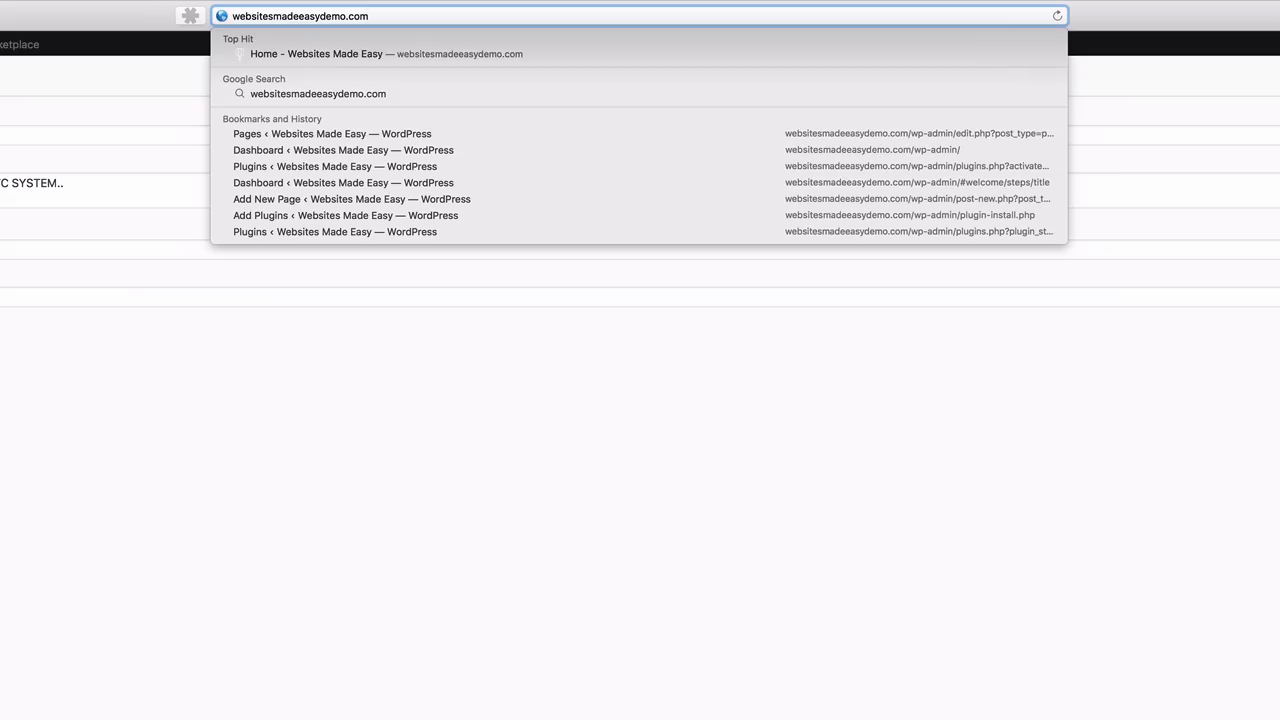
text(/cont)
click(437, 14)
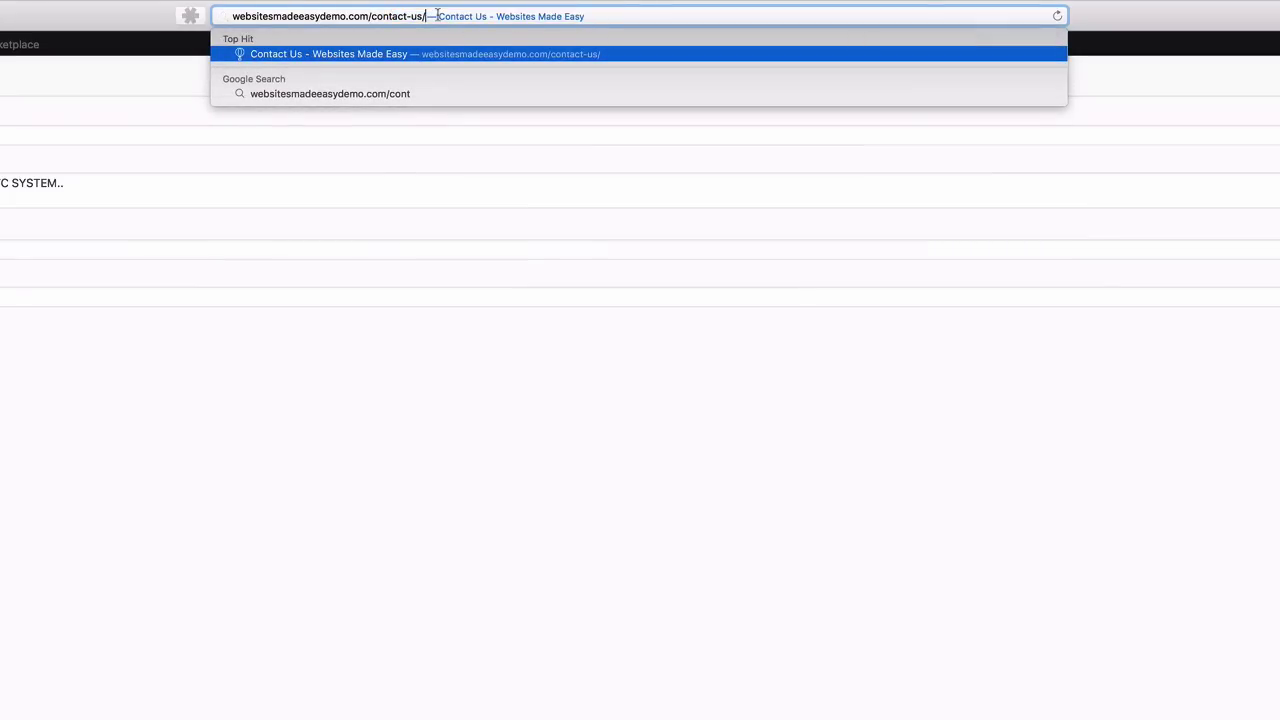
triple_click(437, 14)
right_click(418, 14)
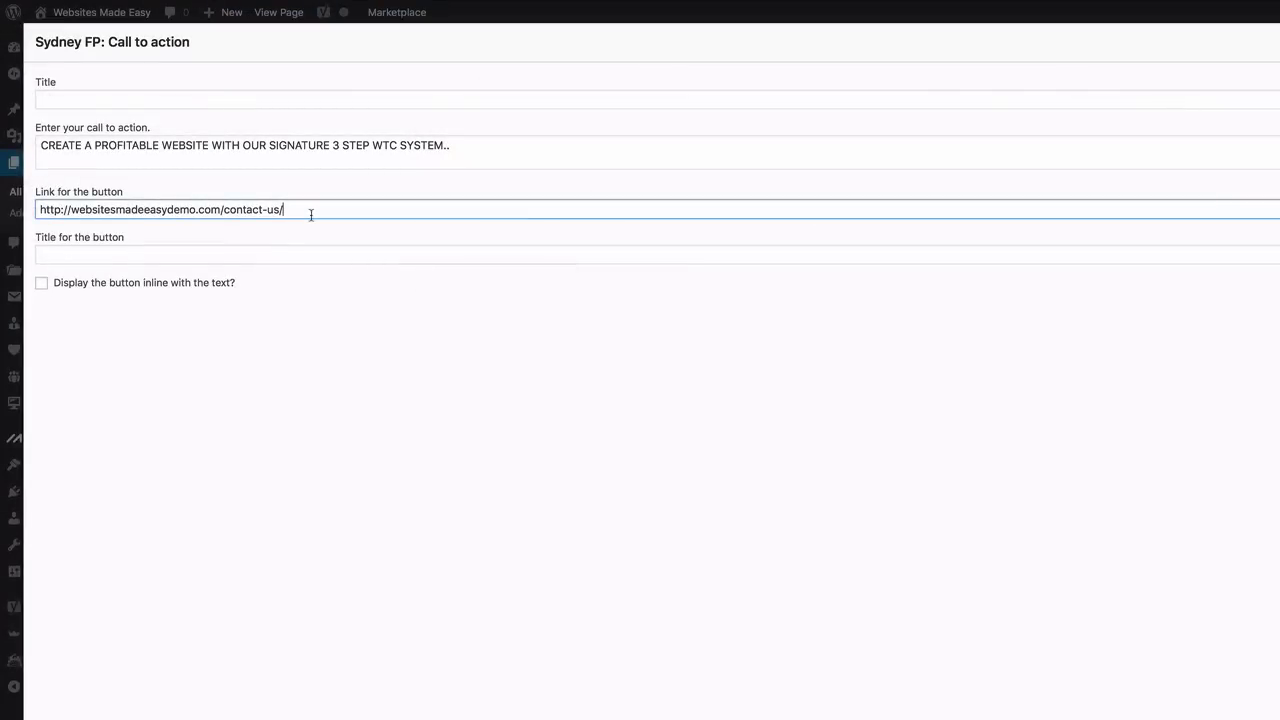
click(223, 249)
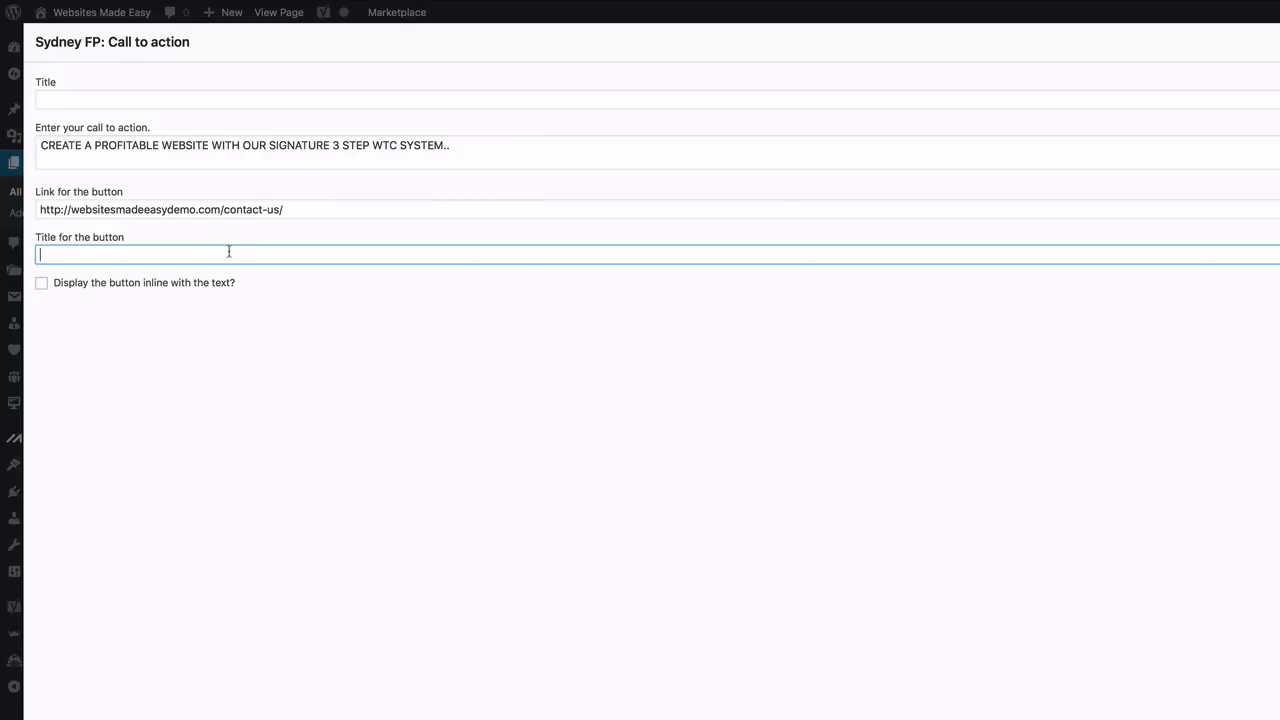
text(S)
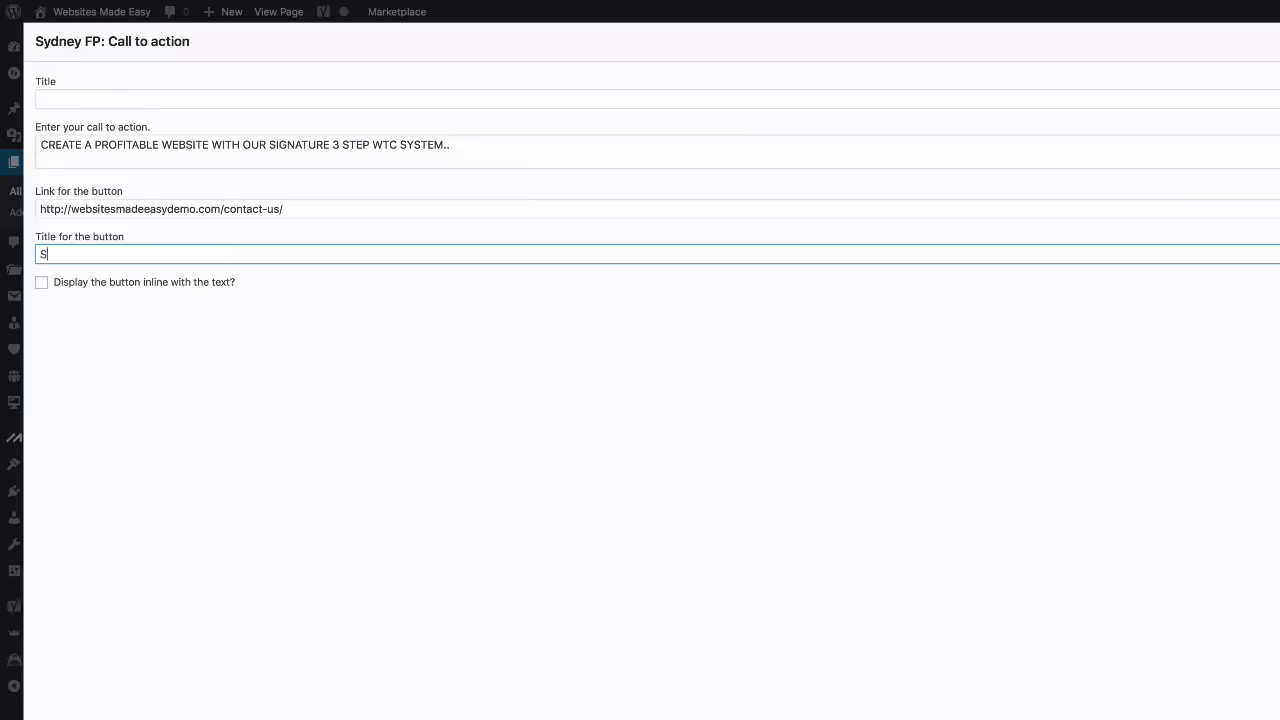
text(tart )
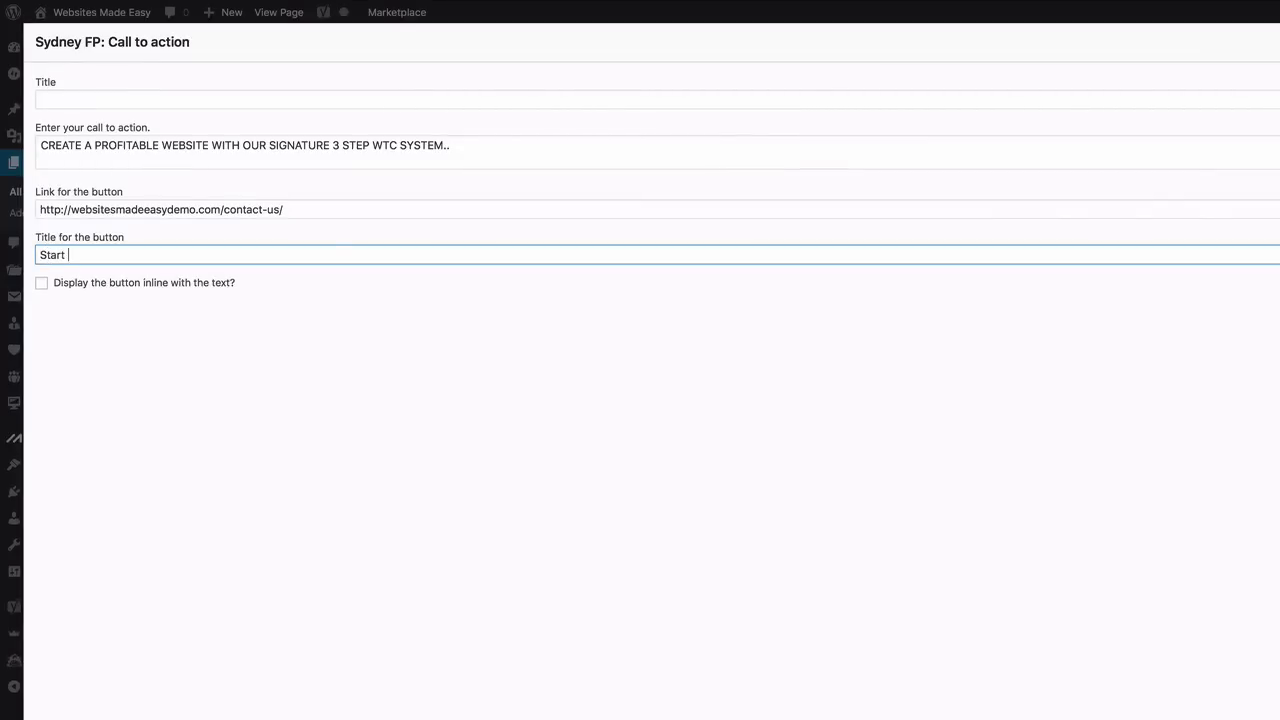
text(Now!)
Display the Start Now! button inline and make the widget's headings white
click(42, 287)
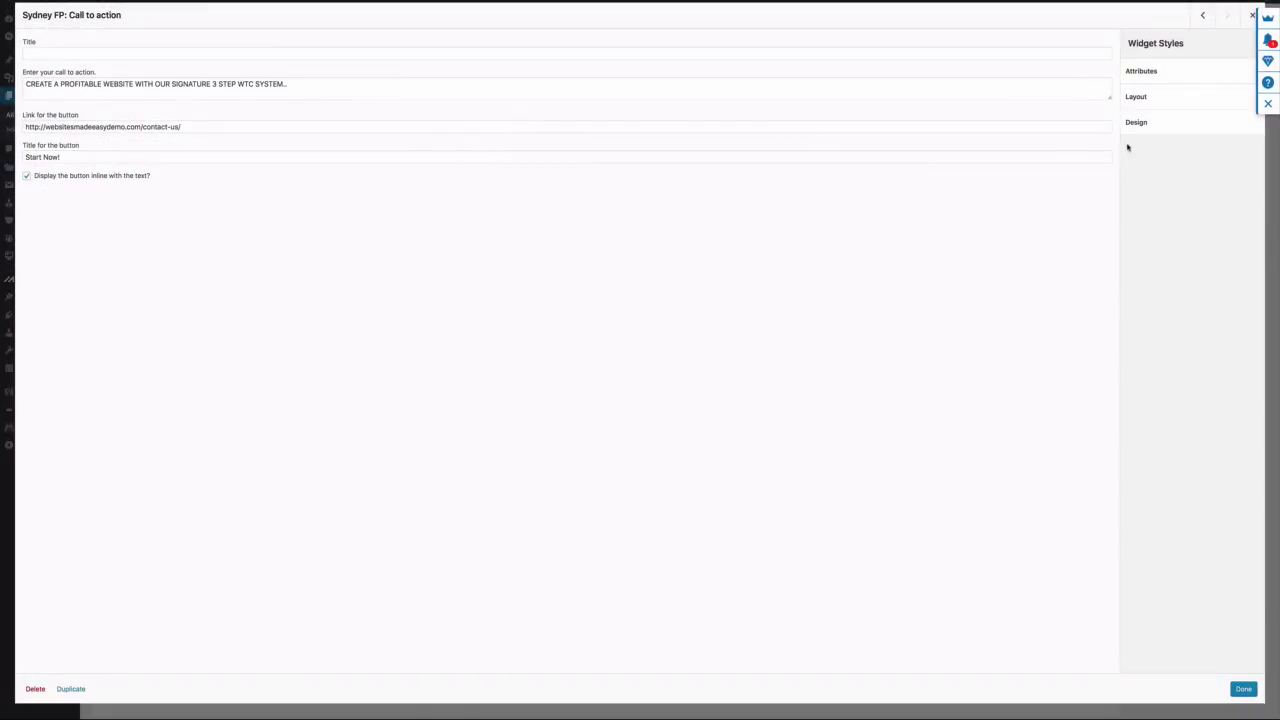
click(1137, 126)
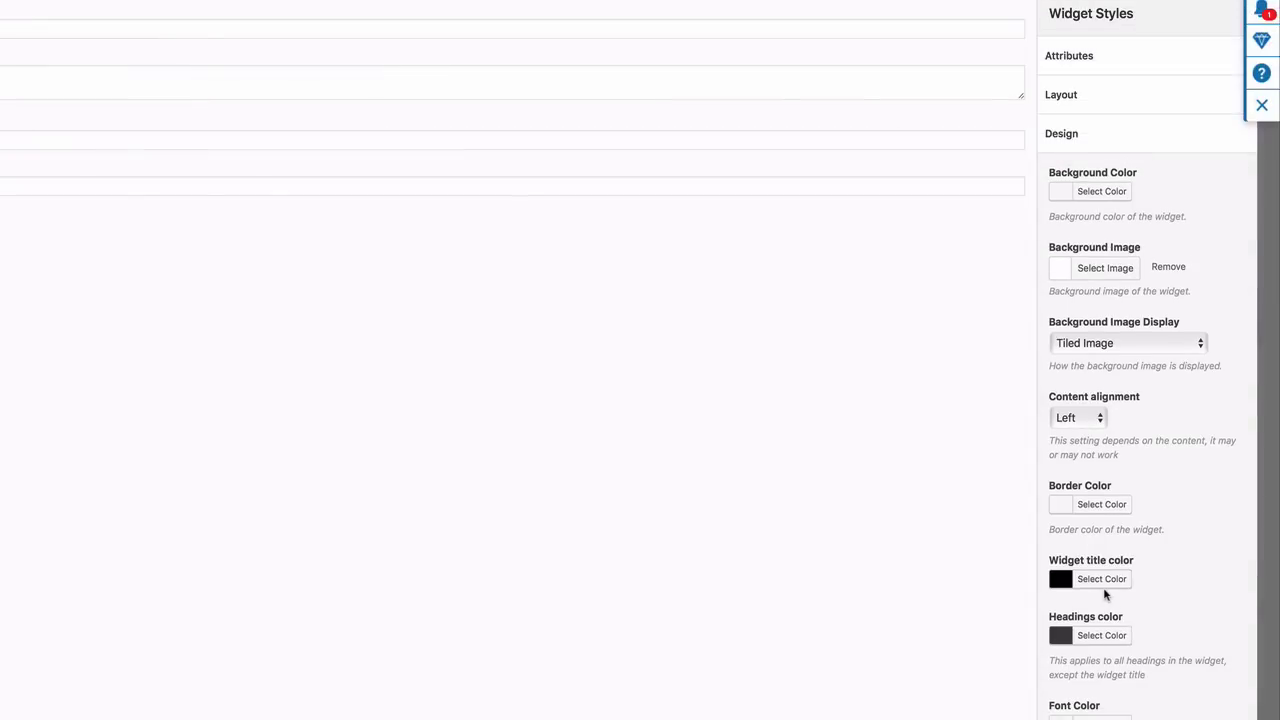
scroll(1104, 588, down, 3)
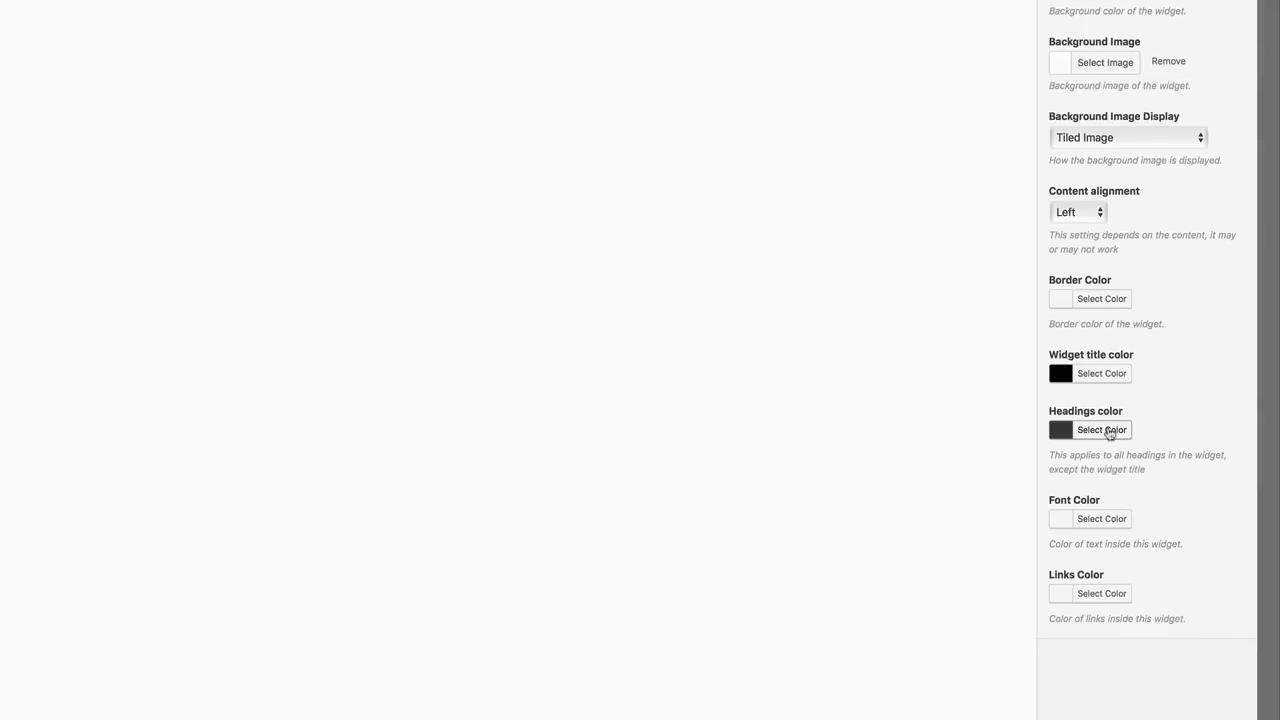
click(1109, 530)
click(1082, 613)
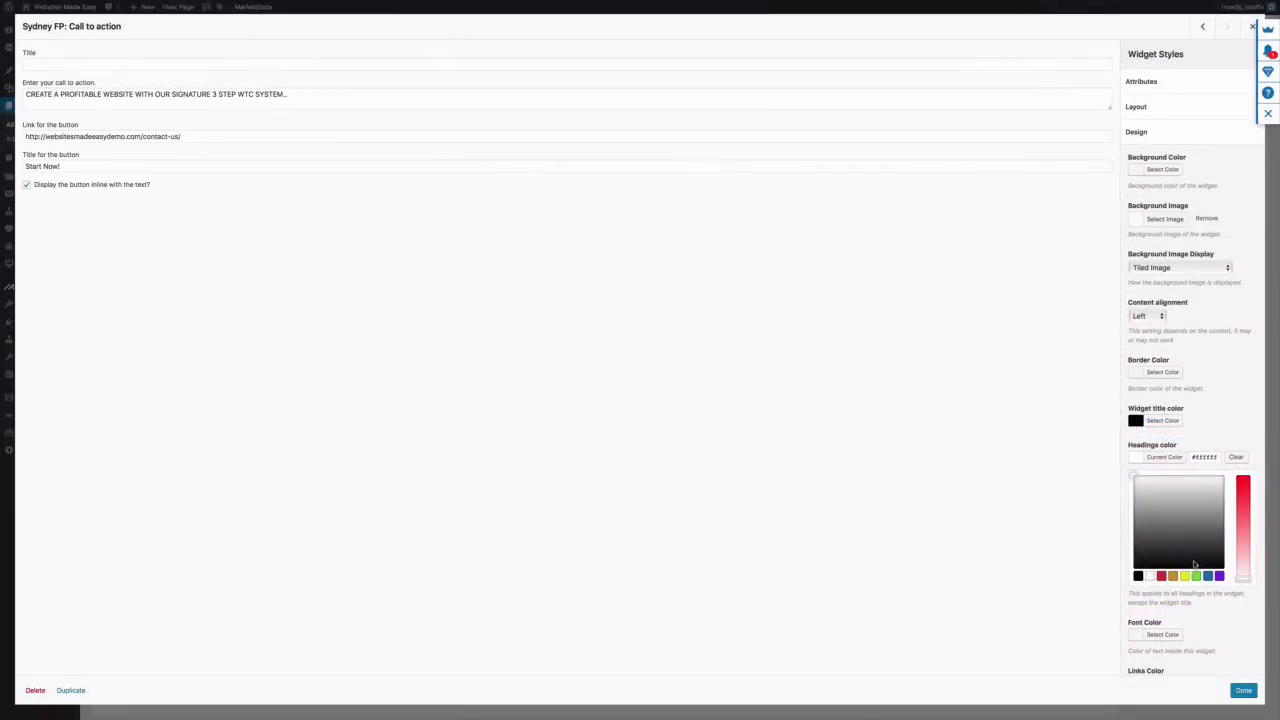
click(1244, 690)
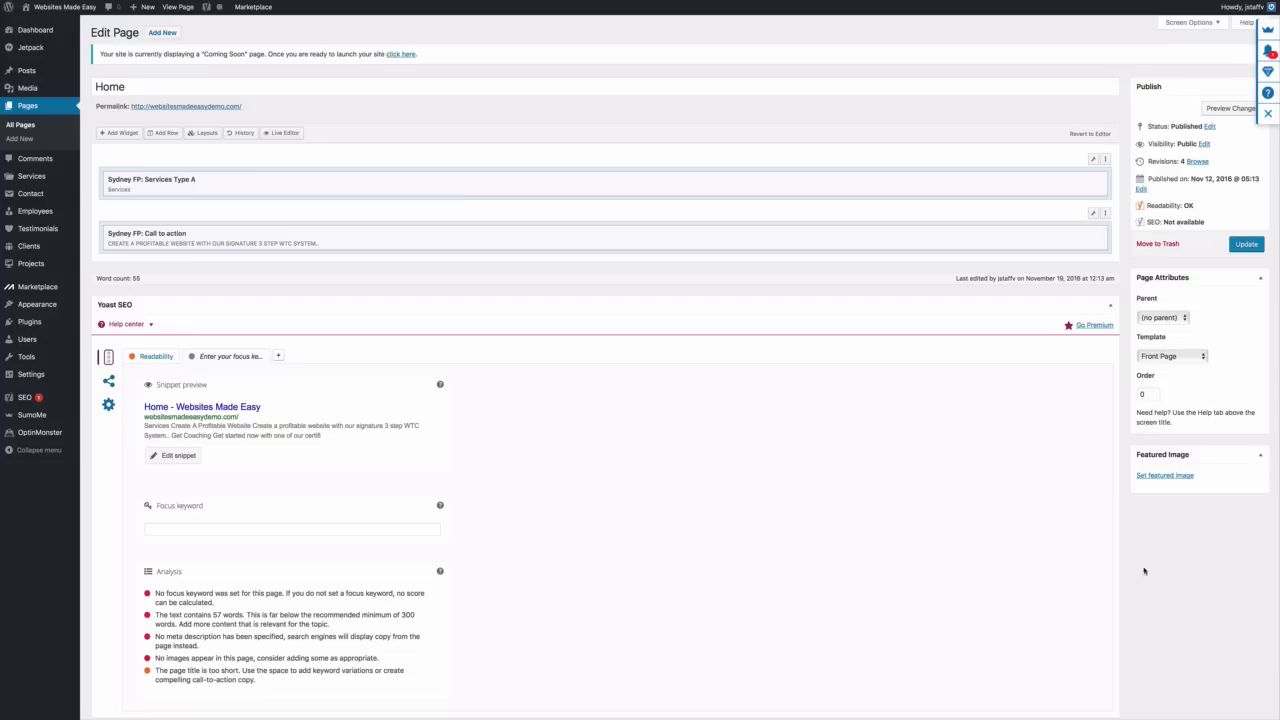
Update the Home page, check the live front page, and return to the Dashboard
click(1247, 245)
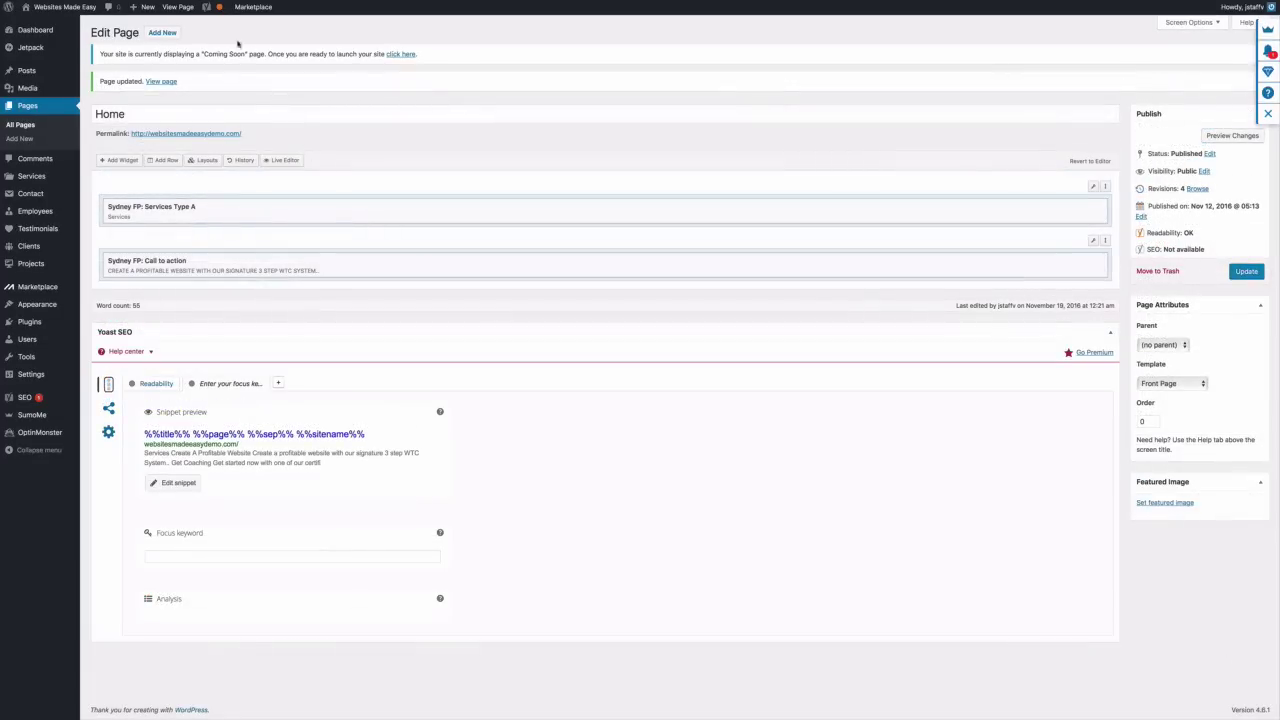
click(178, 7)
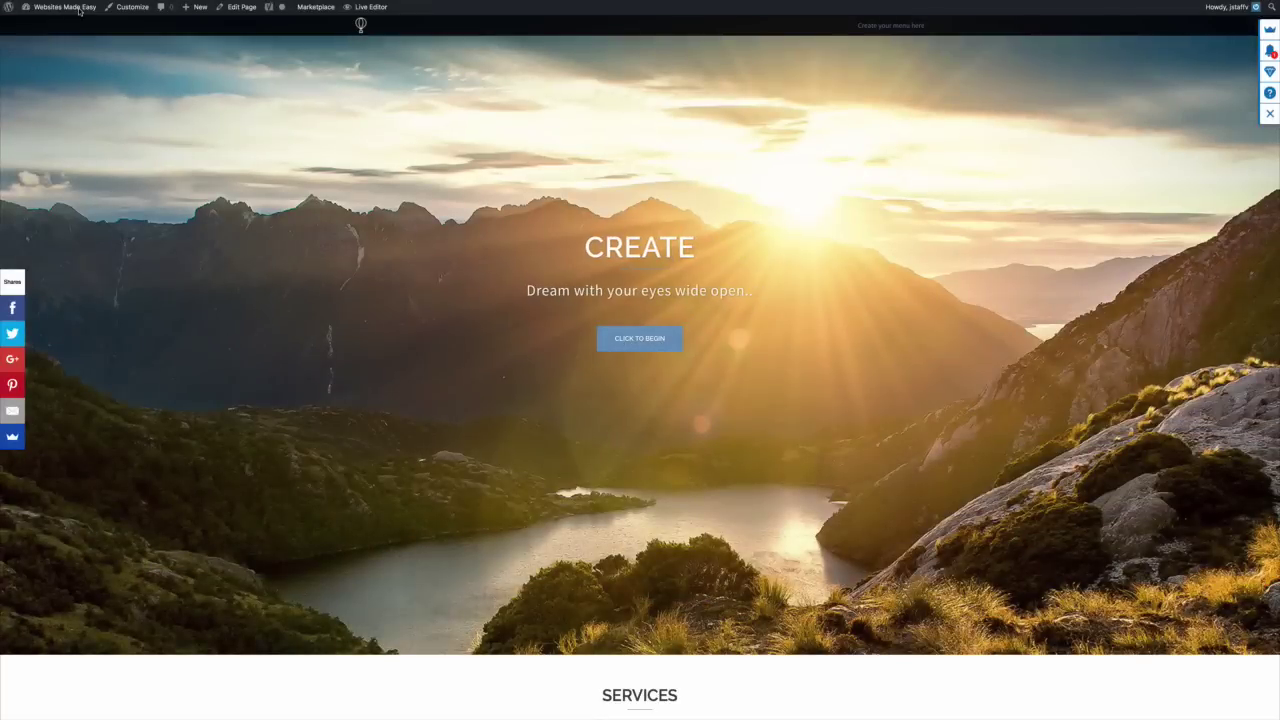
mouse_move(79, 10)
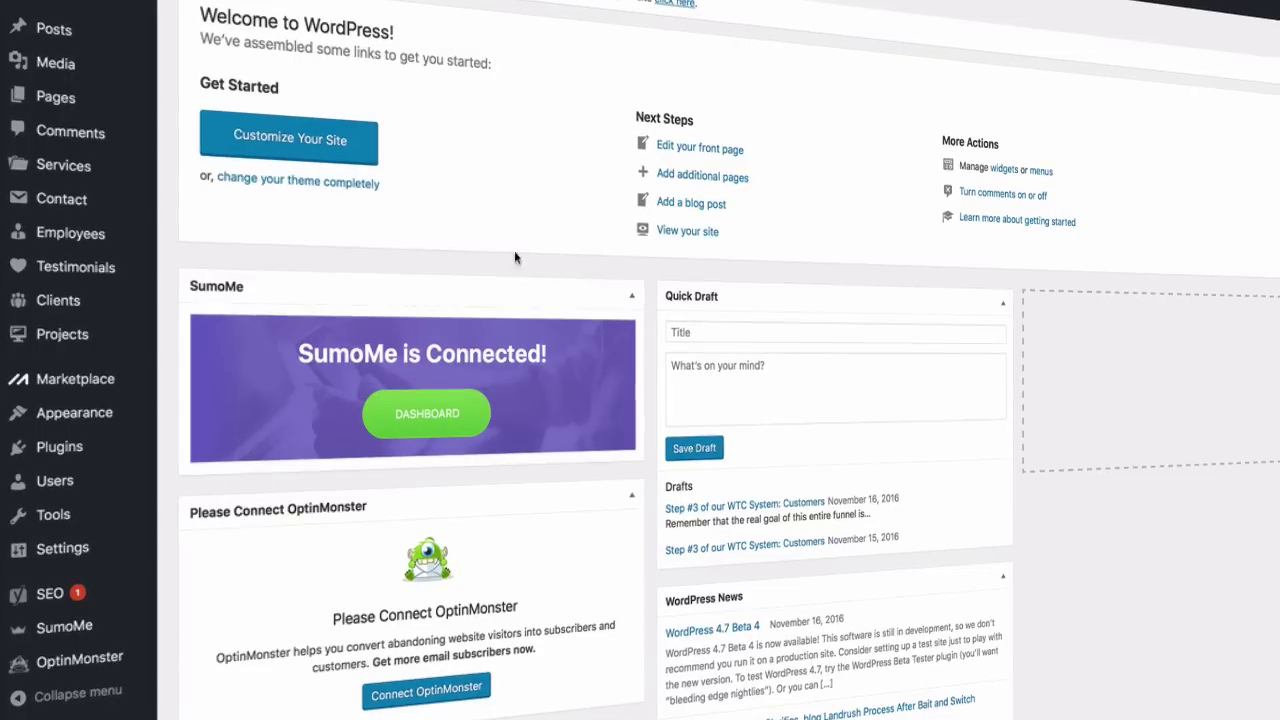
Create a new project titled 'Flight' with the birds-in-the-sky featured image
mouse_move(70, 338)
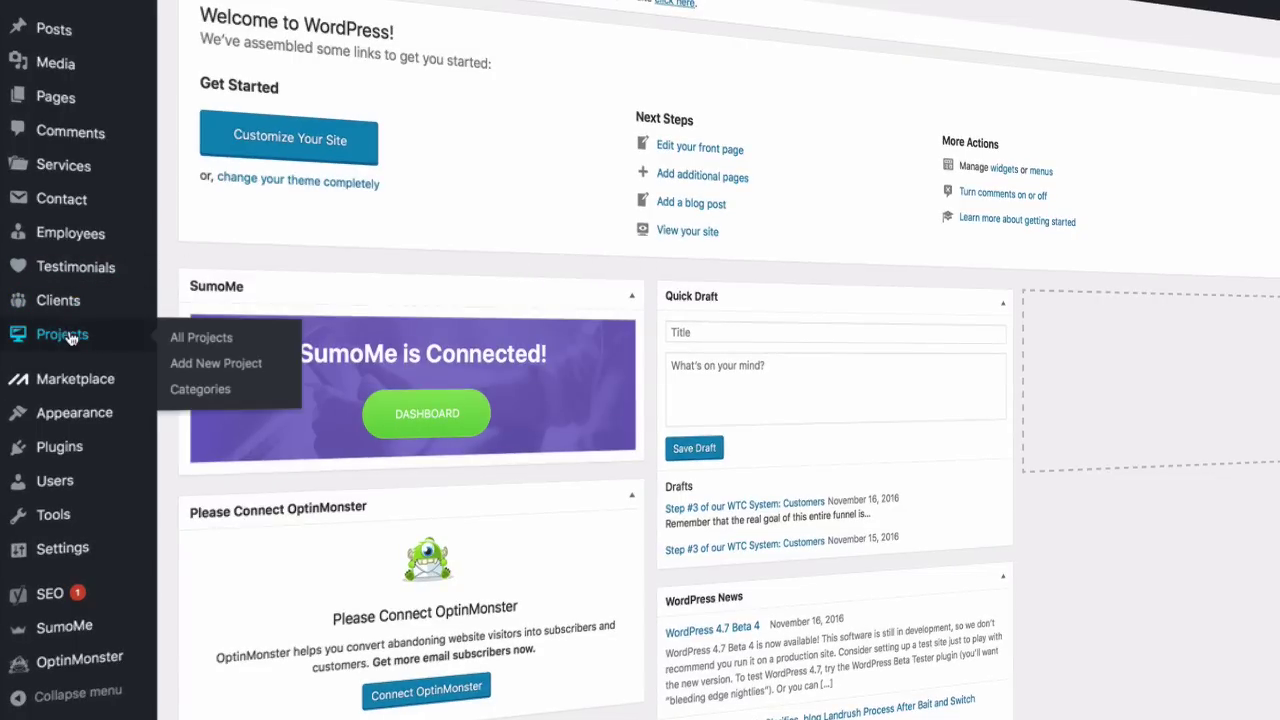
click(210, 363)
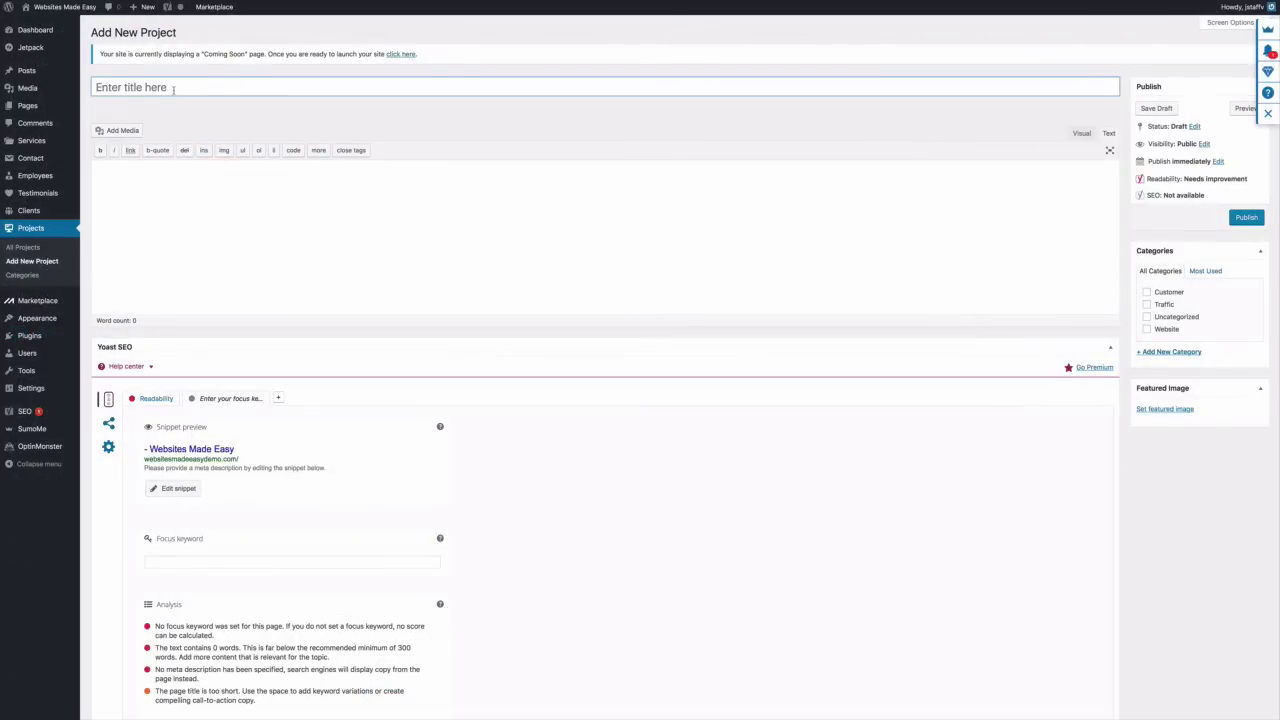
text(Flight)
click(1055, 218)
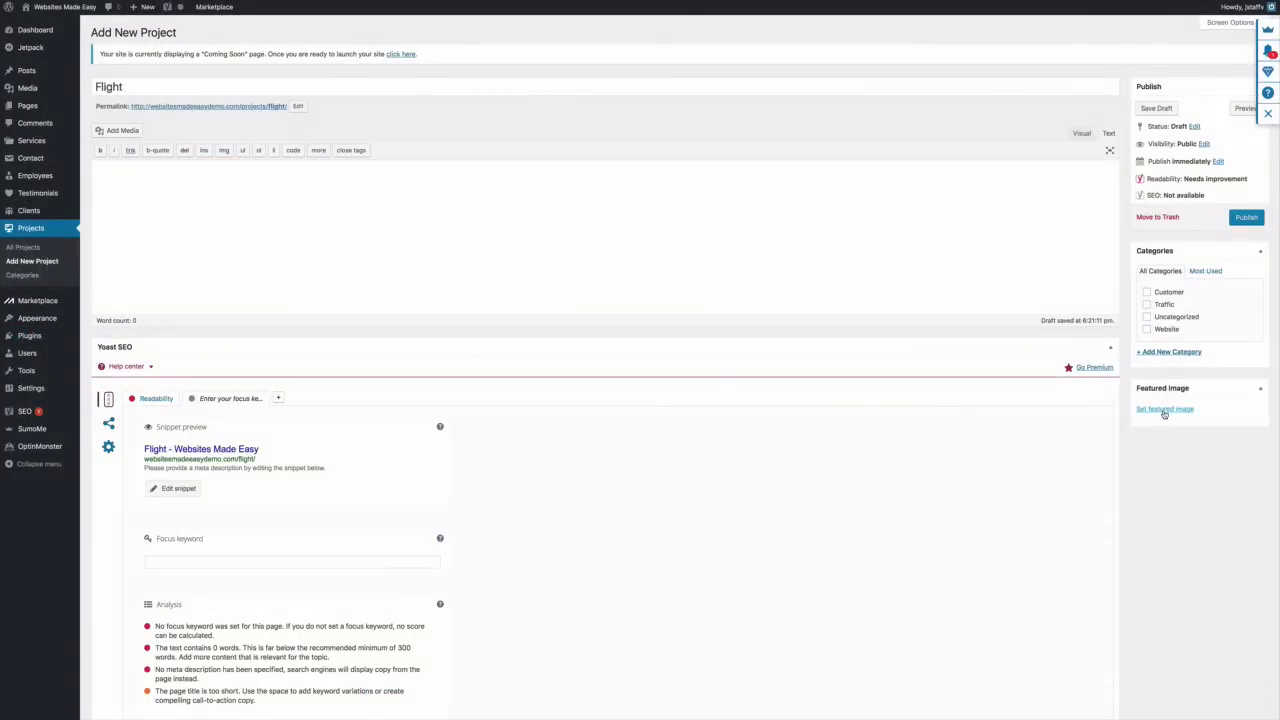
click(1158, 410)
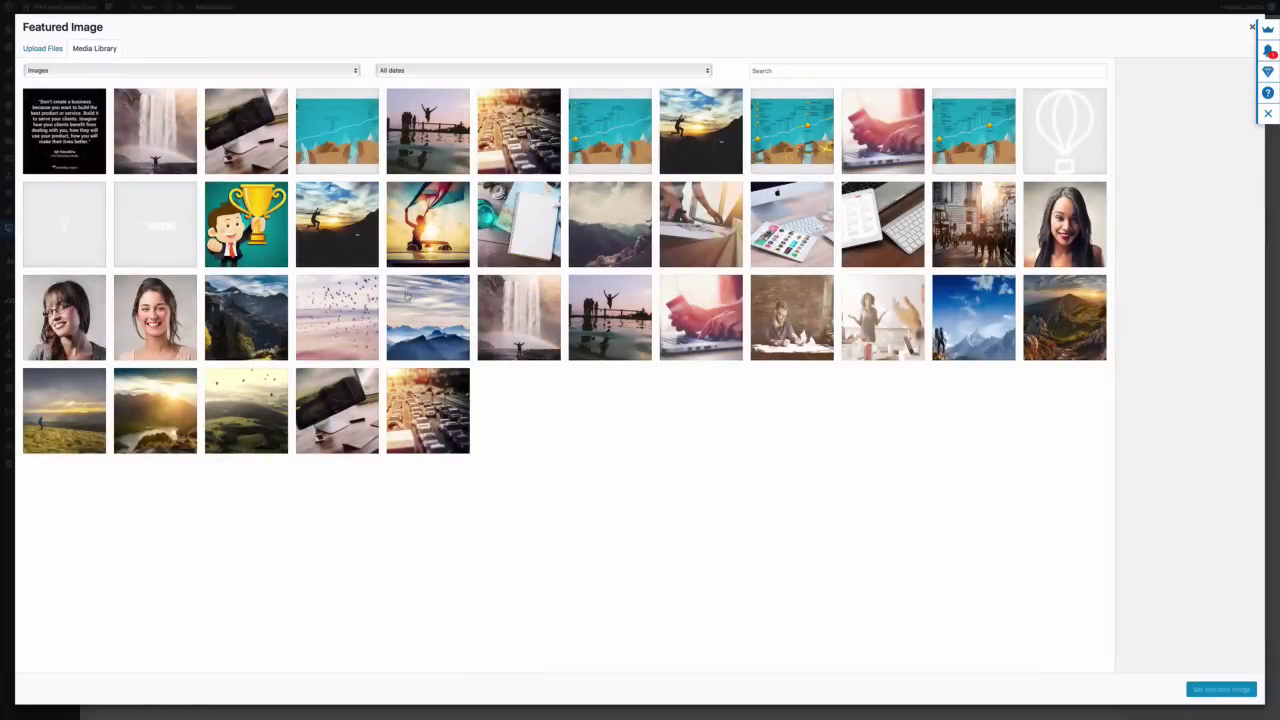
click(343, 298)
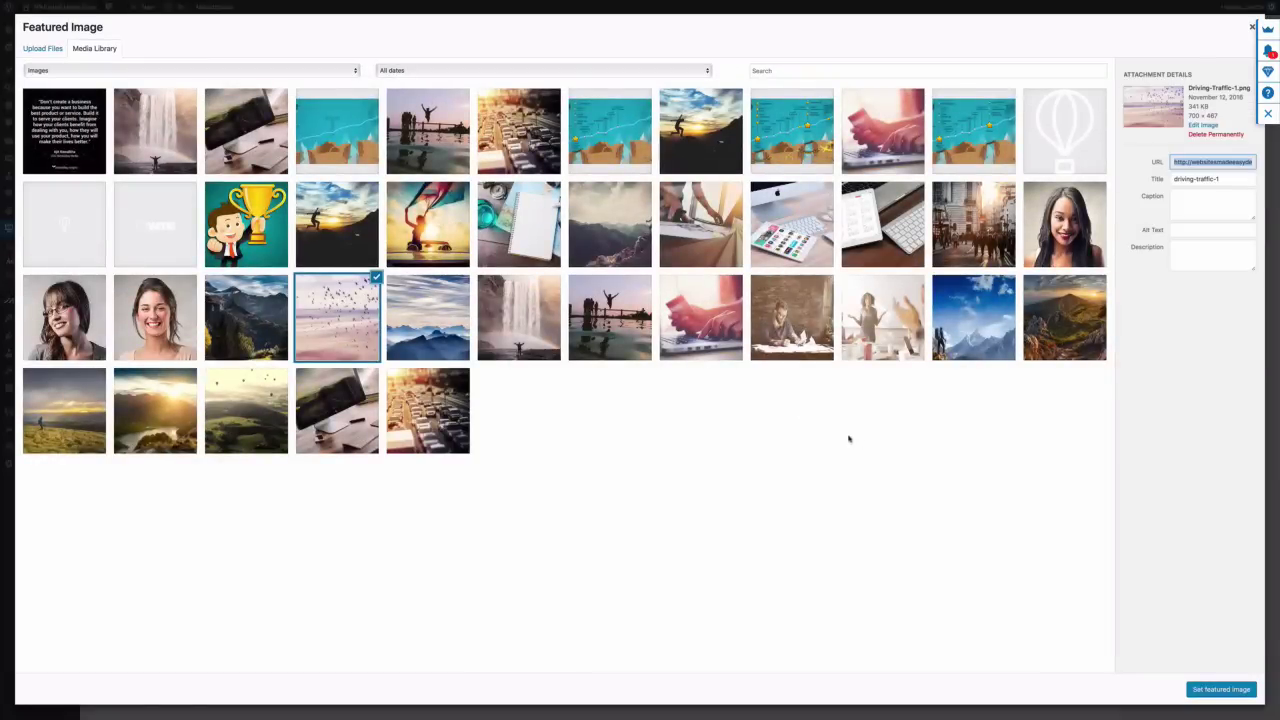
click(1200, 690)
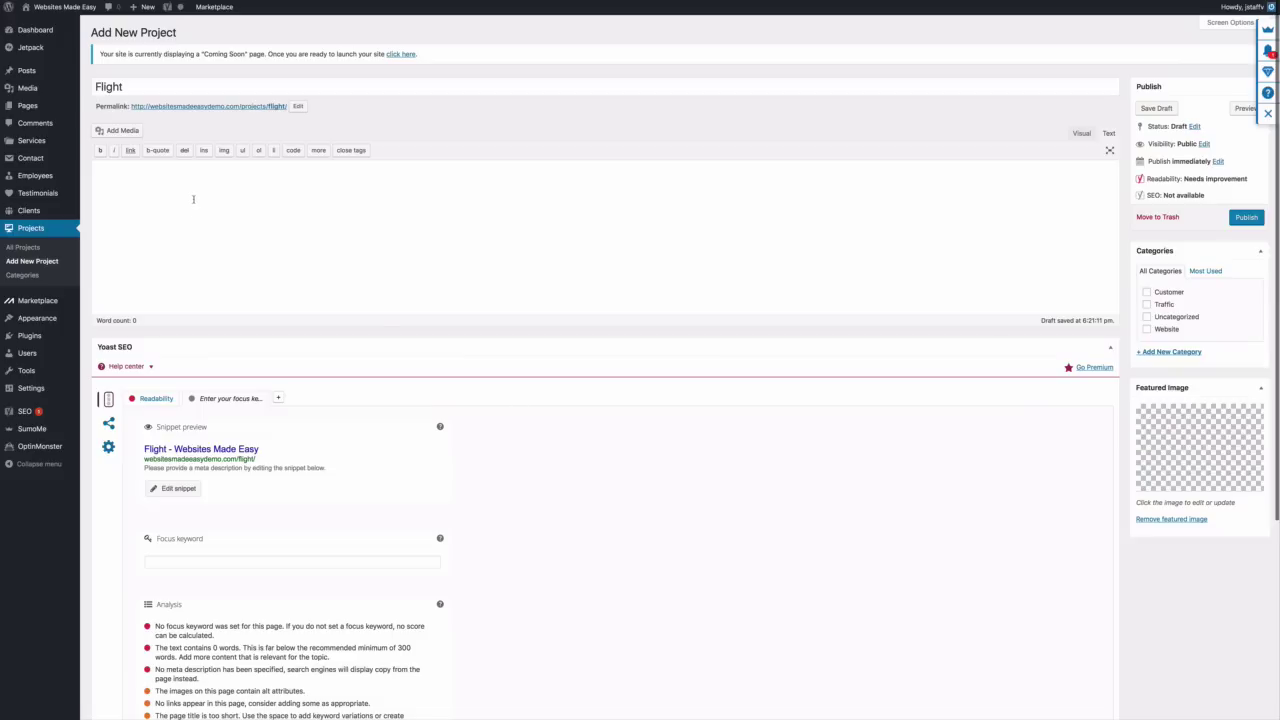
Paste the Lorem ipsum paragraph into the Flight project and publish it
right_click(191, 191)
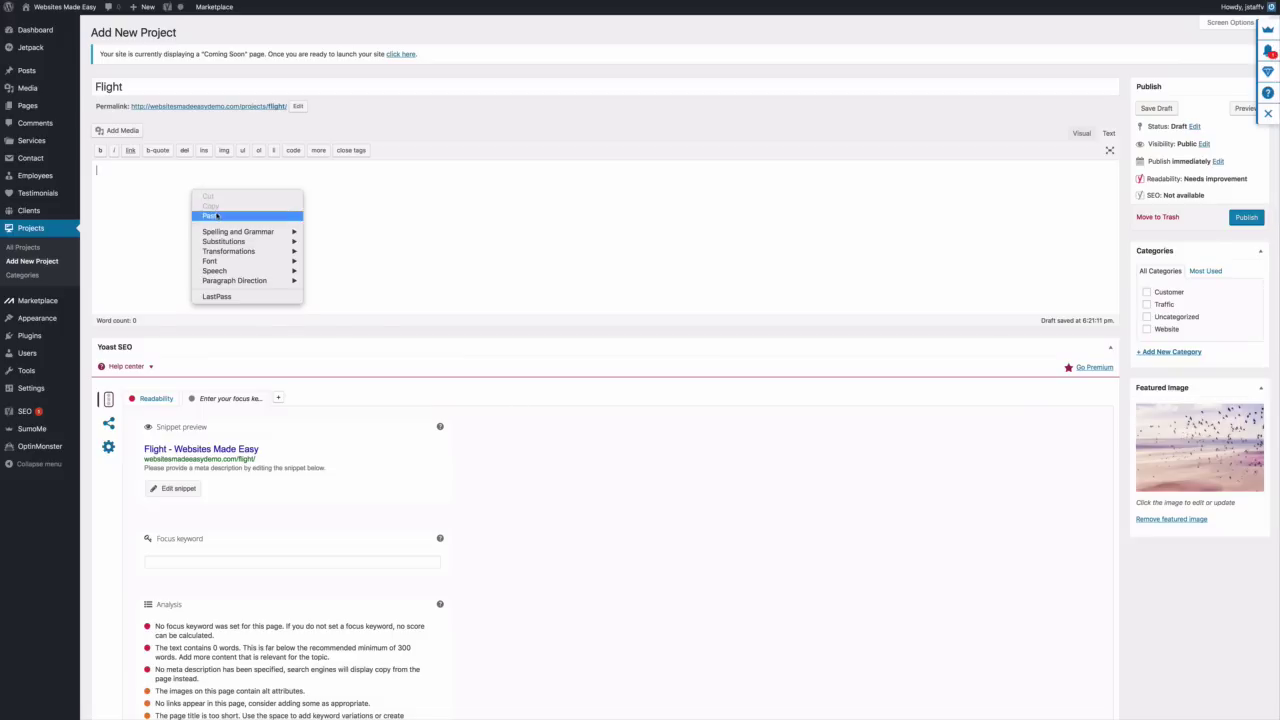
click(223, 215)
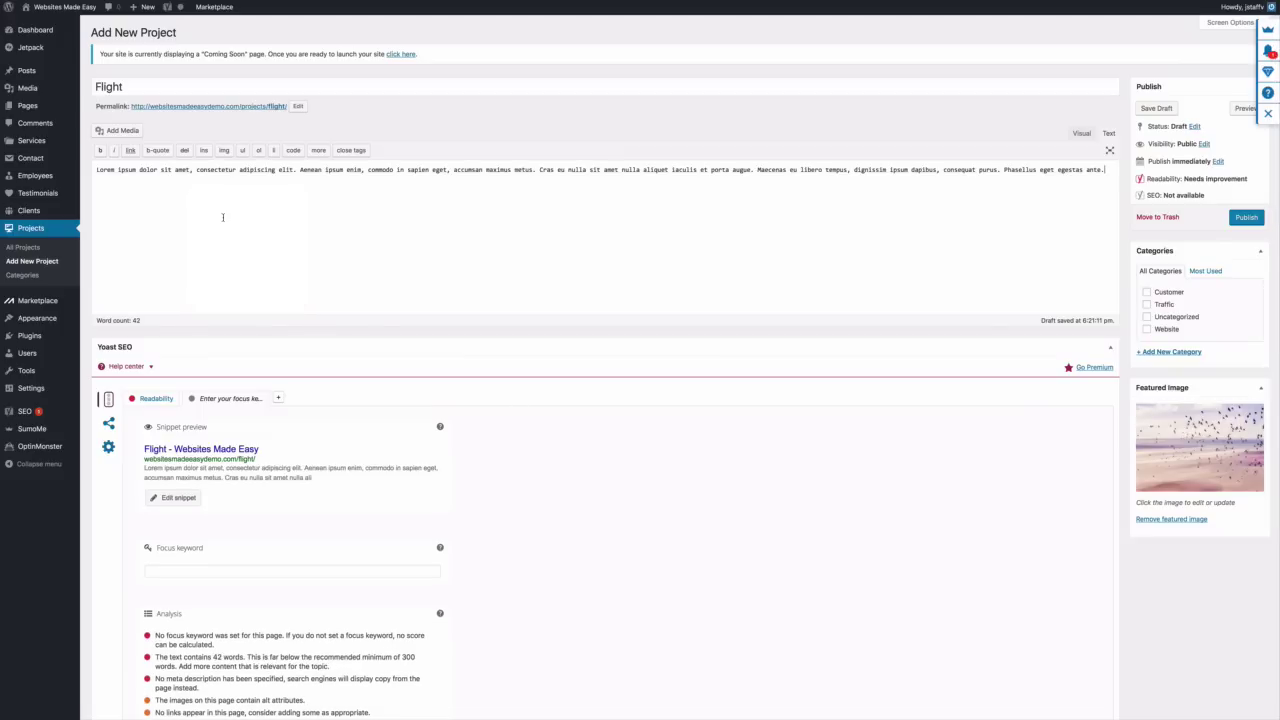
scroll(223, 216, down, 5)
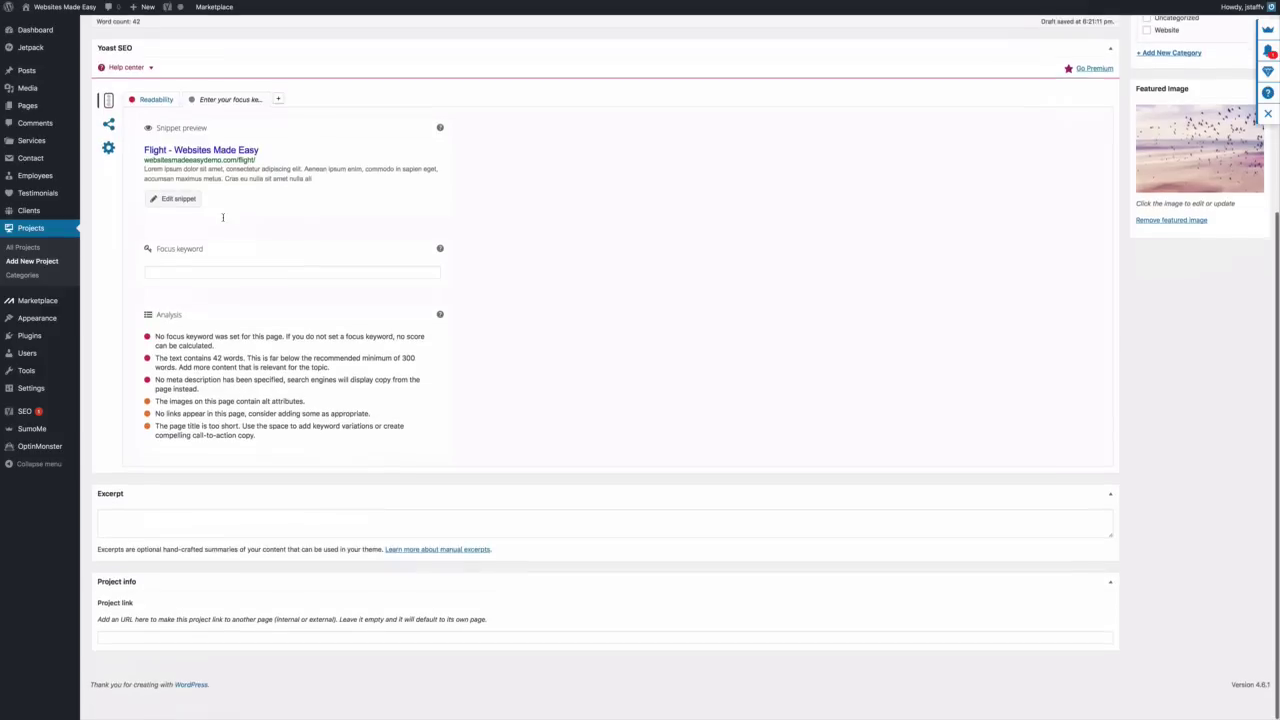
scroll(223, 216, up, 5)
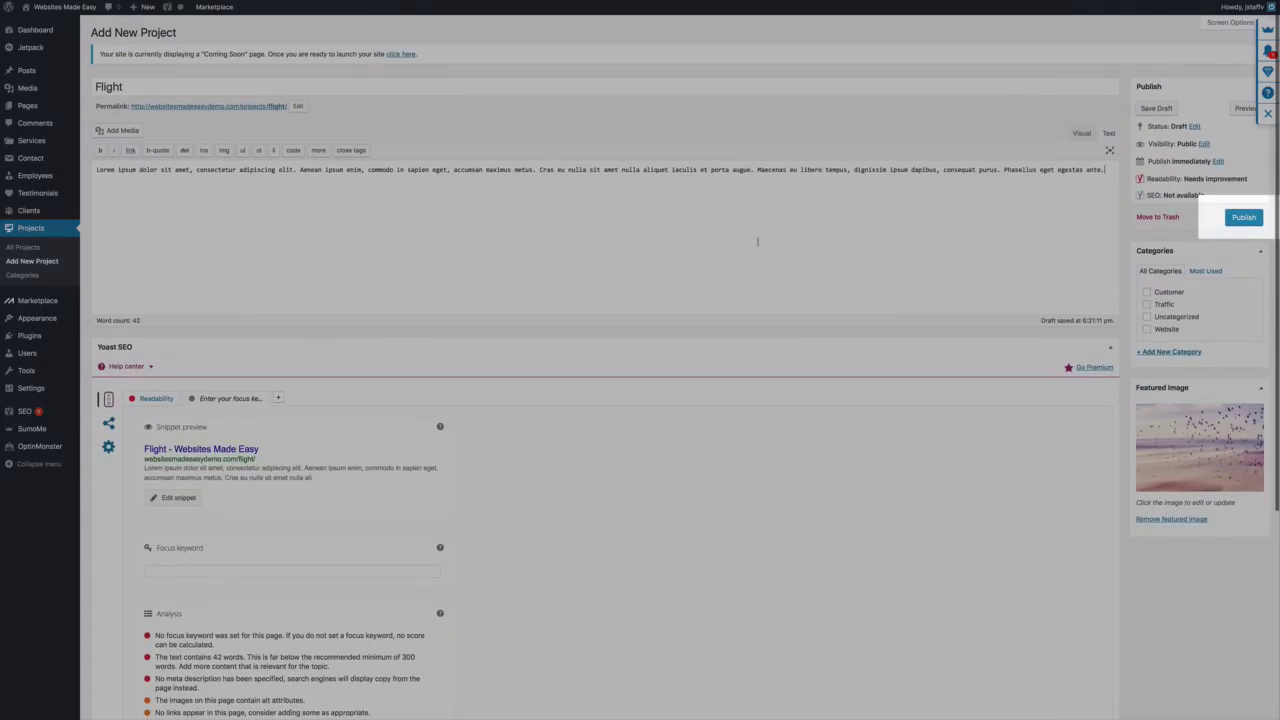
click(1258, 217)
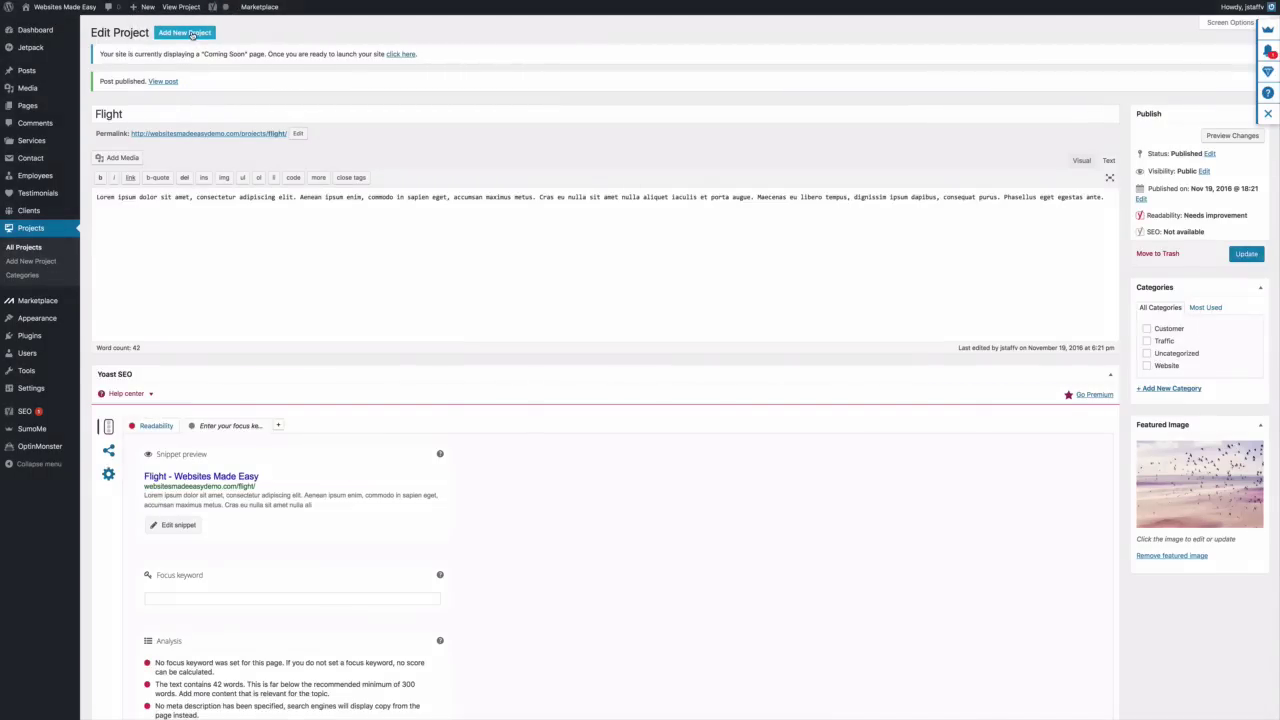
Start a project titled 'Creation' with the Creation-2 image as its featured image
click(192, 34)
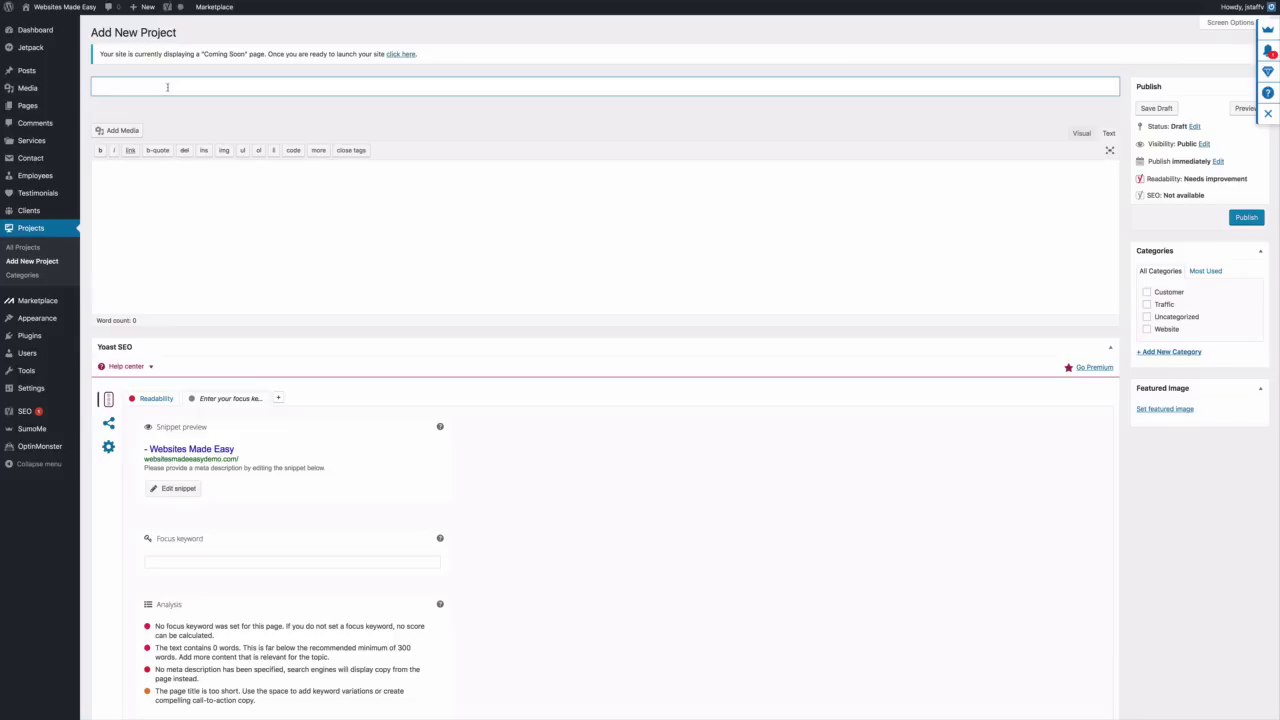
text(Creation)
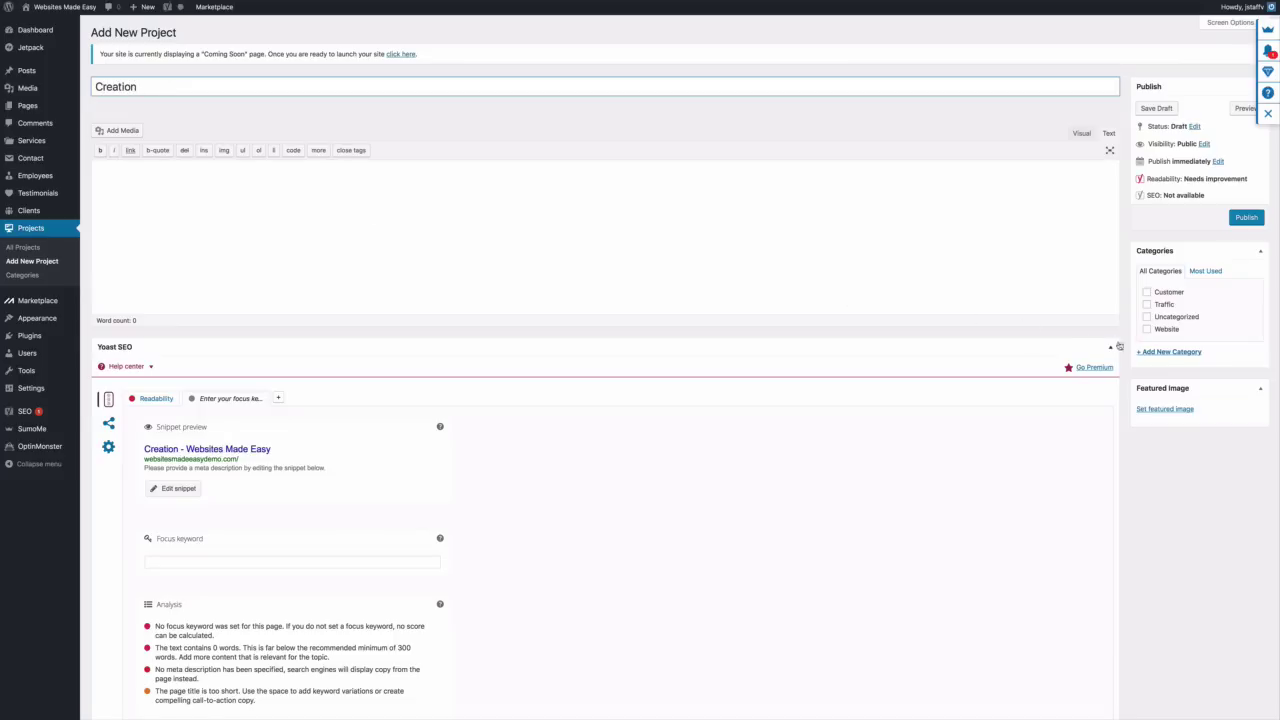
click(1150, 409)
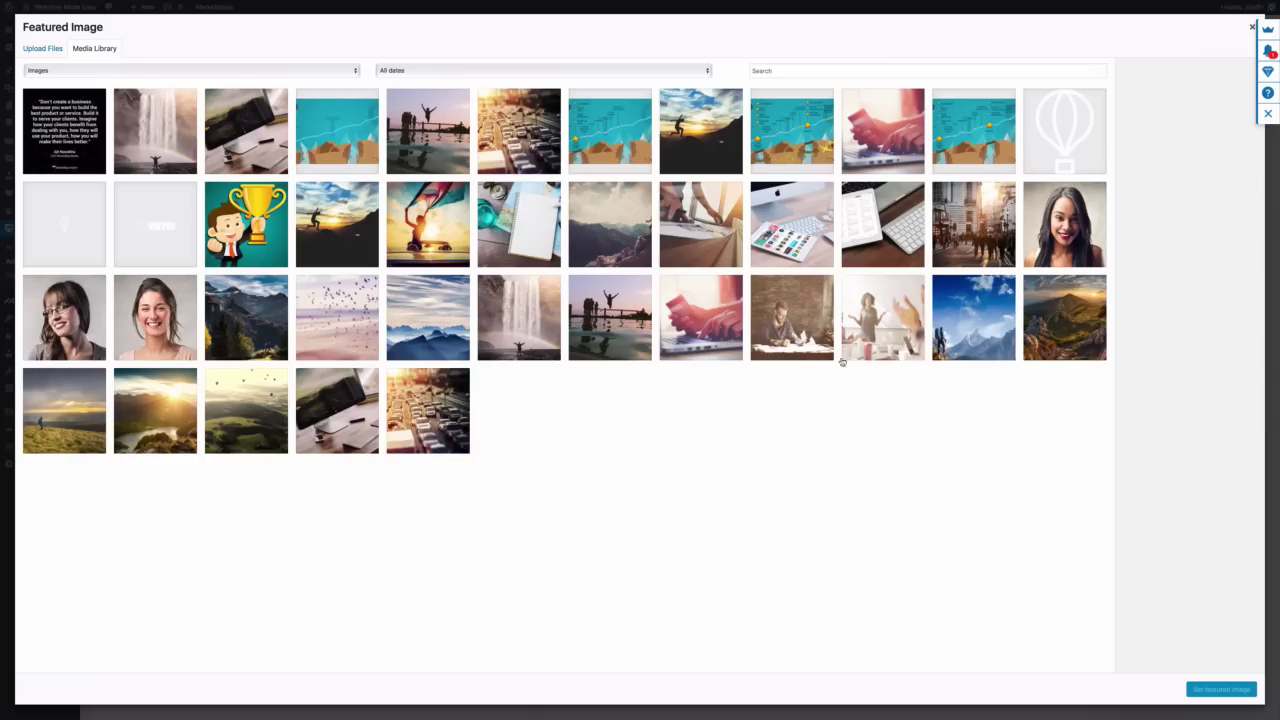
click(718, 236)
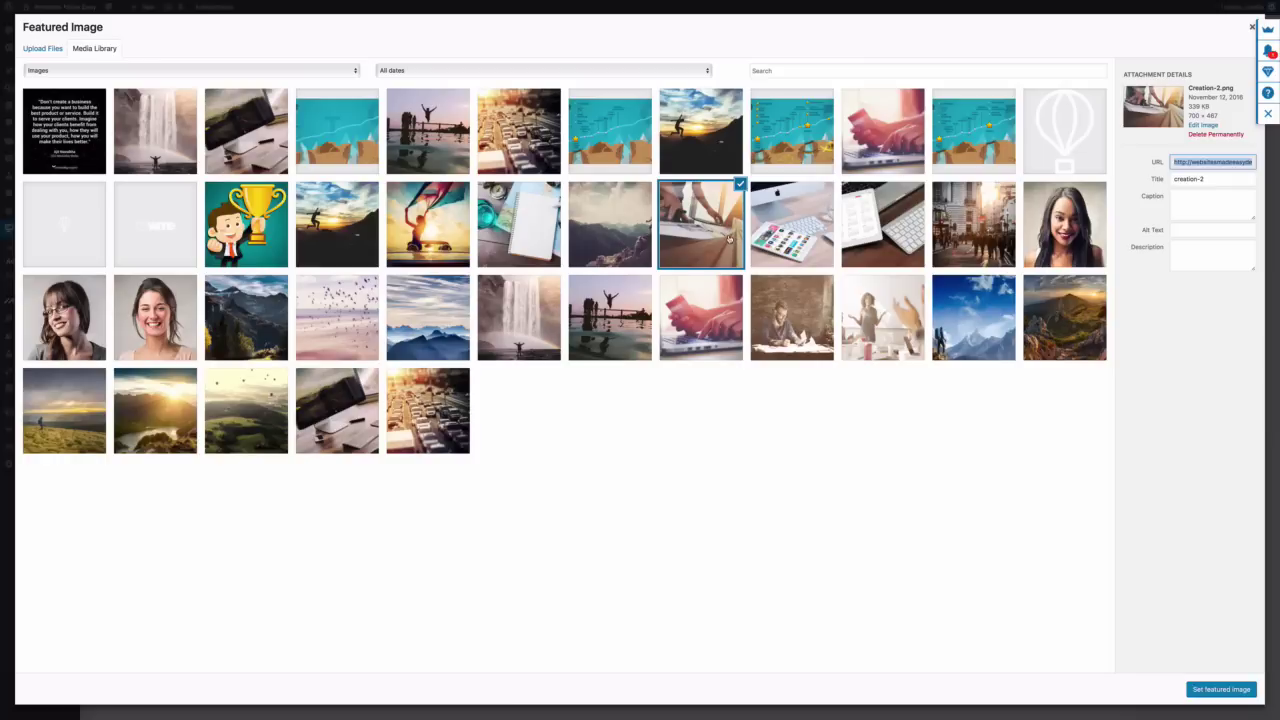
click(1211, 689)
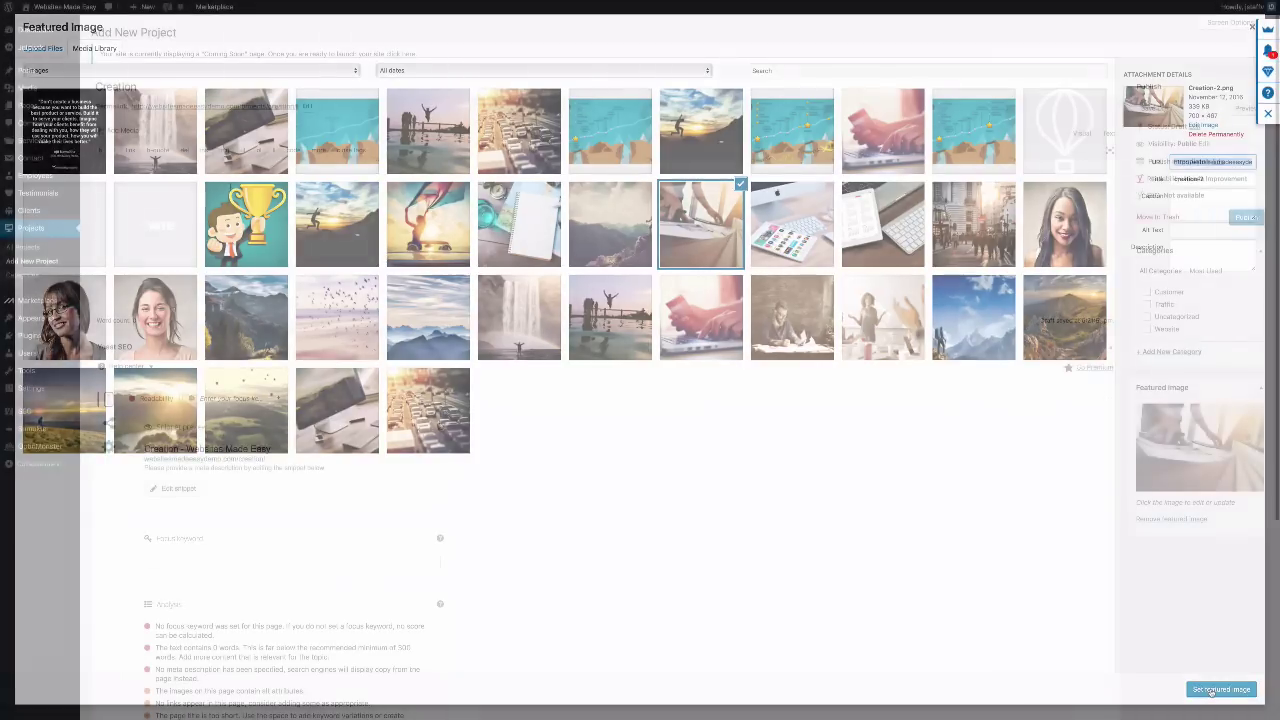
Paste the lorem ipsum paragraph into the Creation body and begin another blank project
right_click(228, 181)
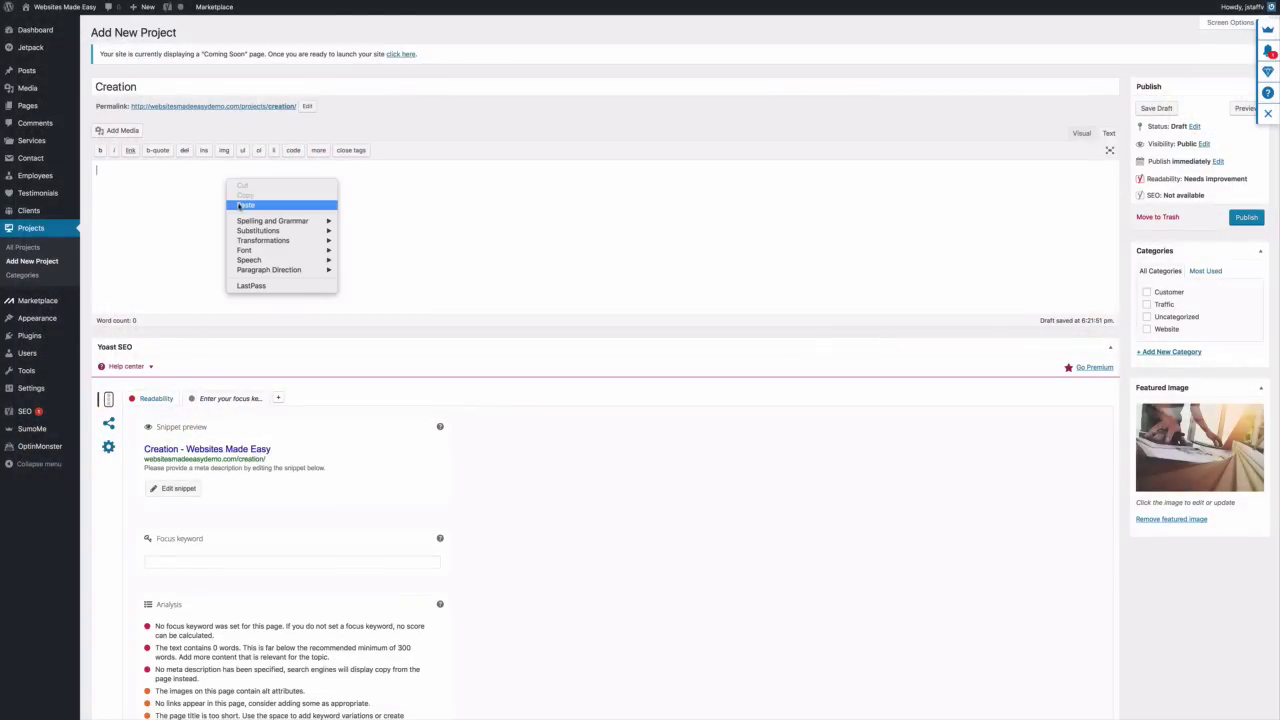
click(245, 204)
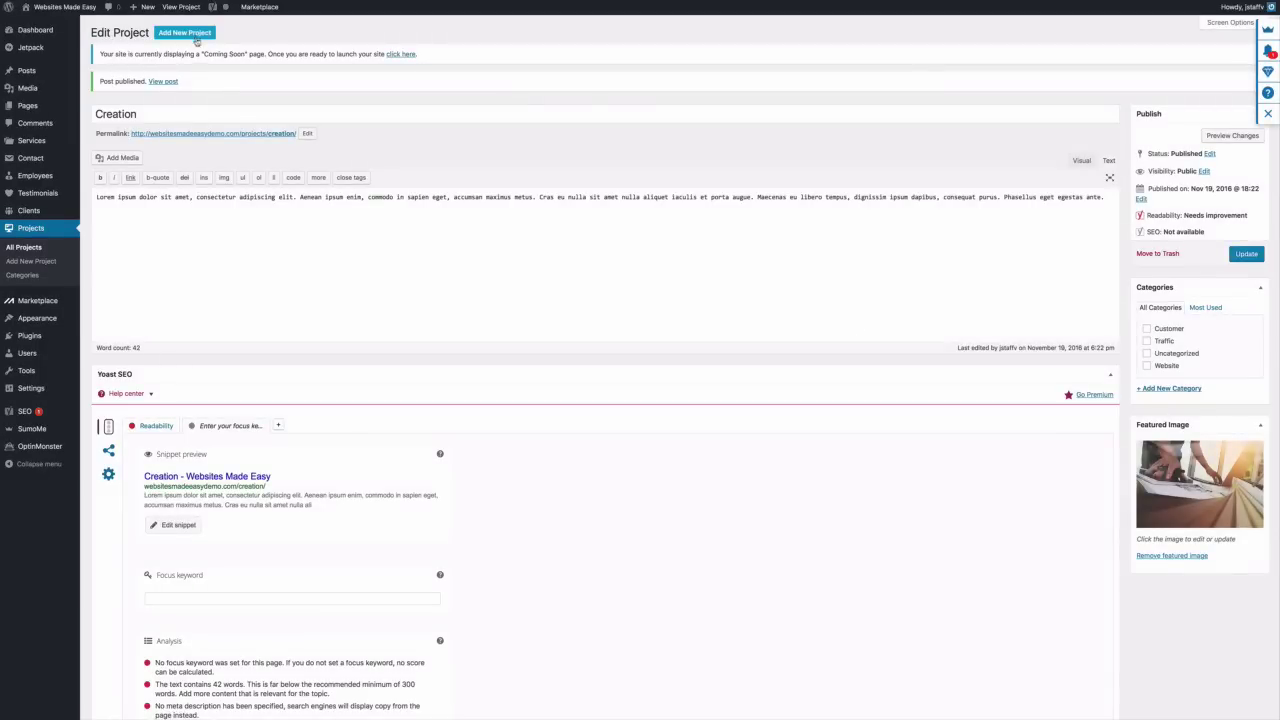
click(197, 39)
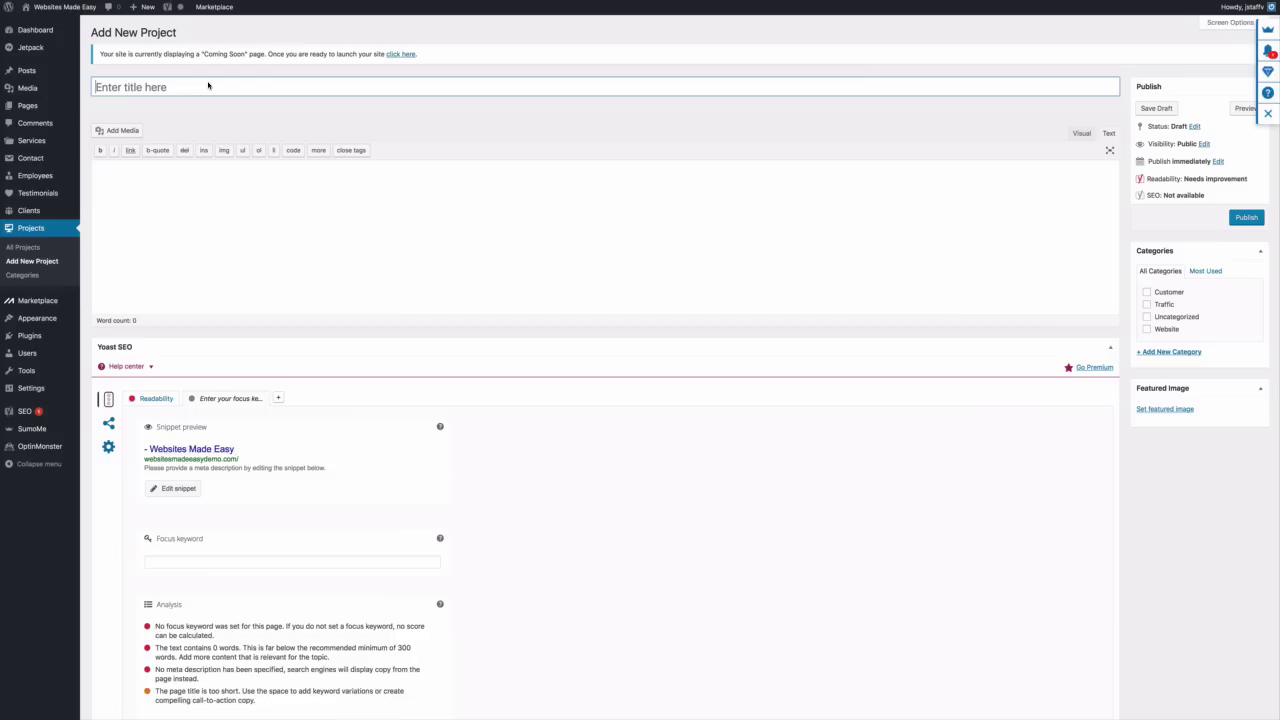
Title the new project 'Pinnacle' and paste the lorem ipsum paragraph into its body
click(208, 86)
text(Pinnacle)
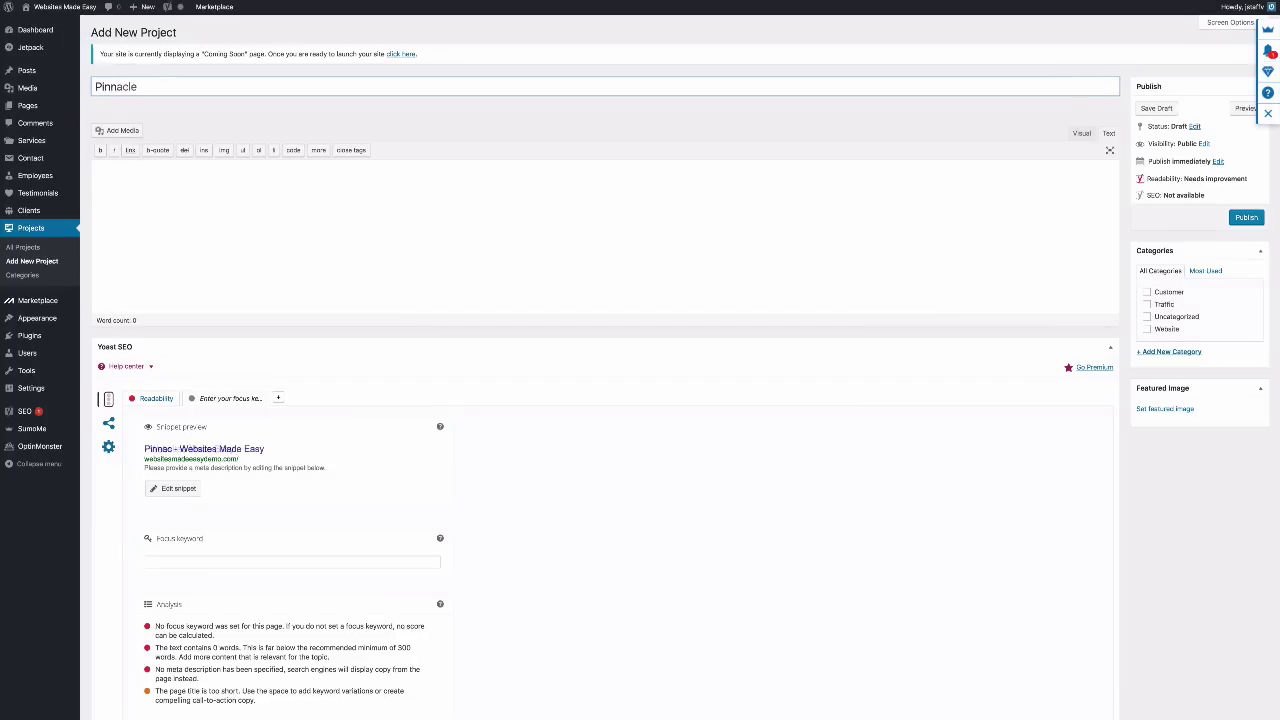
click(171, 171)
right_click(171, 172)
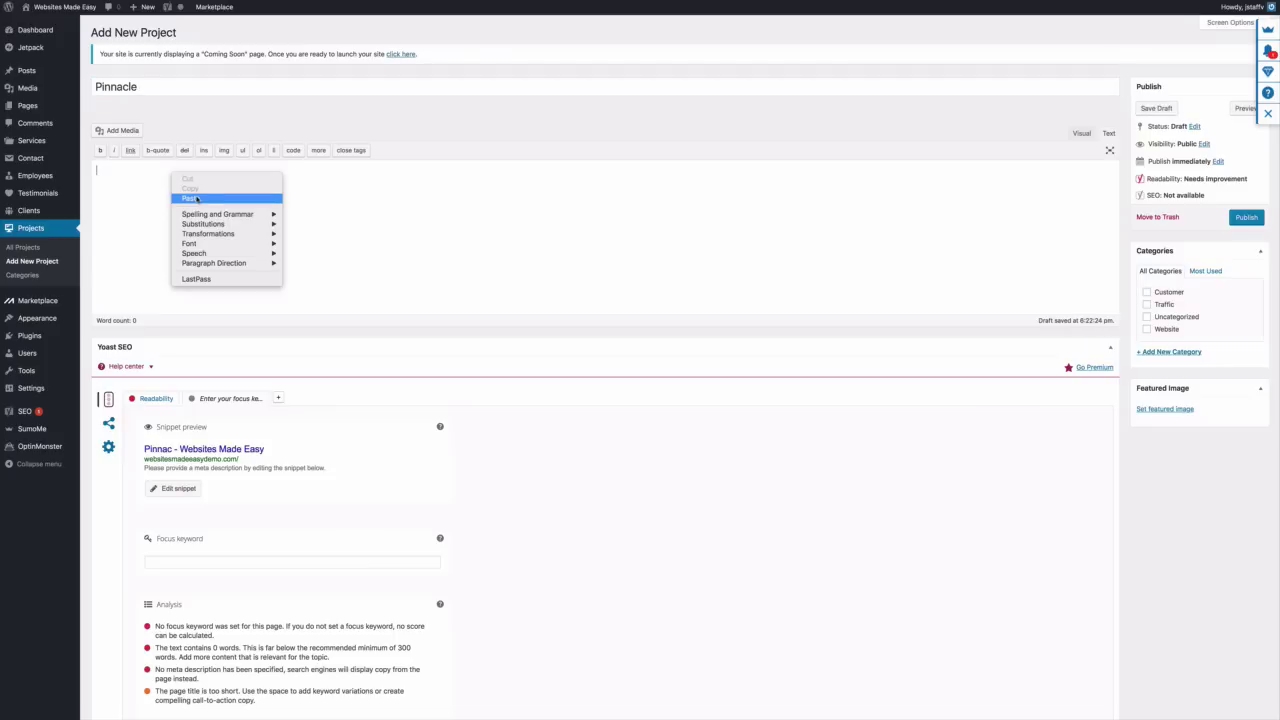
click(196, 199)
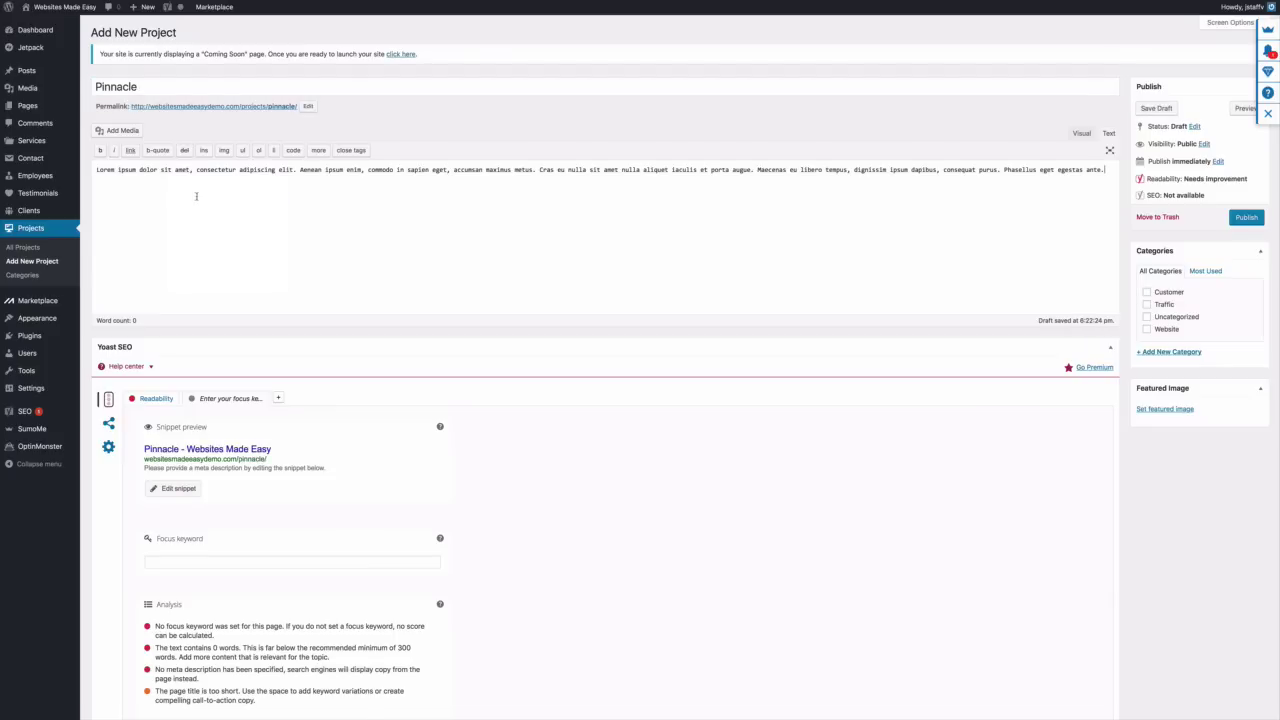
Set pinnacle-3 as the featured image and publish the Pinnacle project
click(1160, 409)
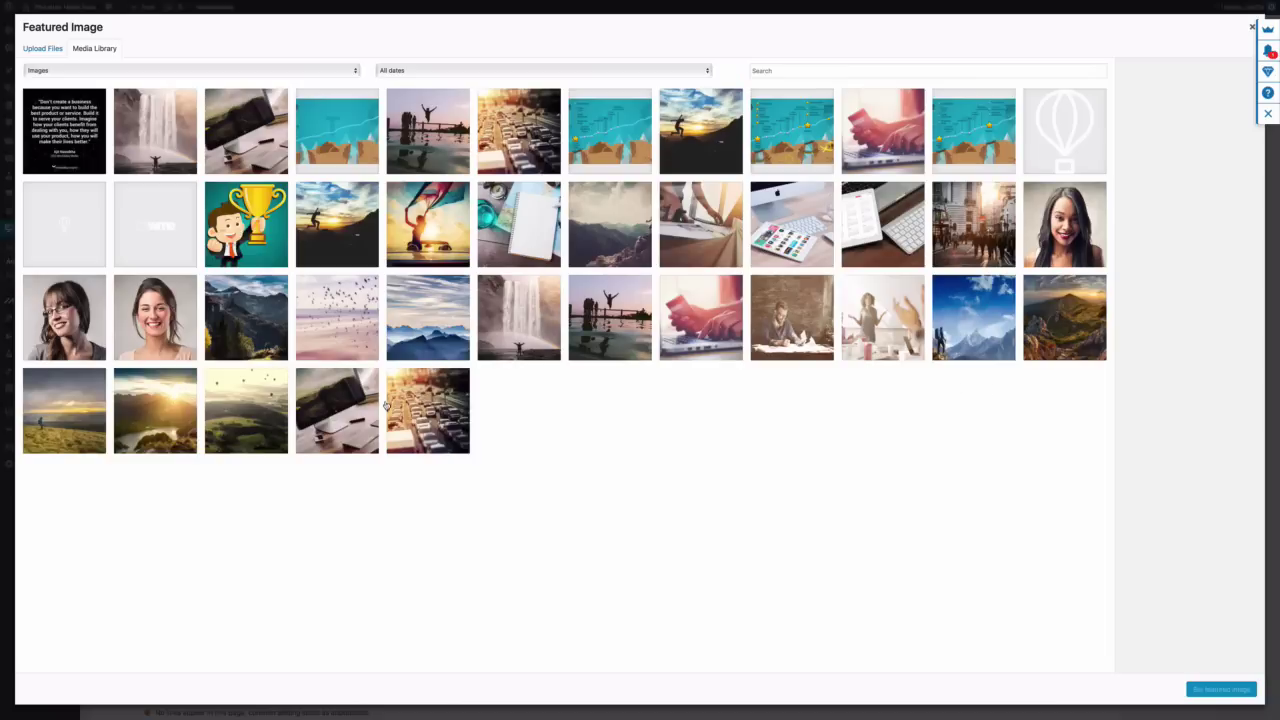
click(244, 340)
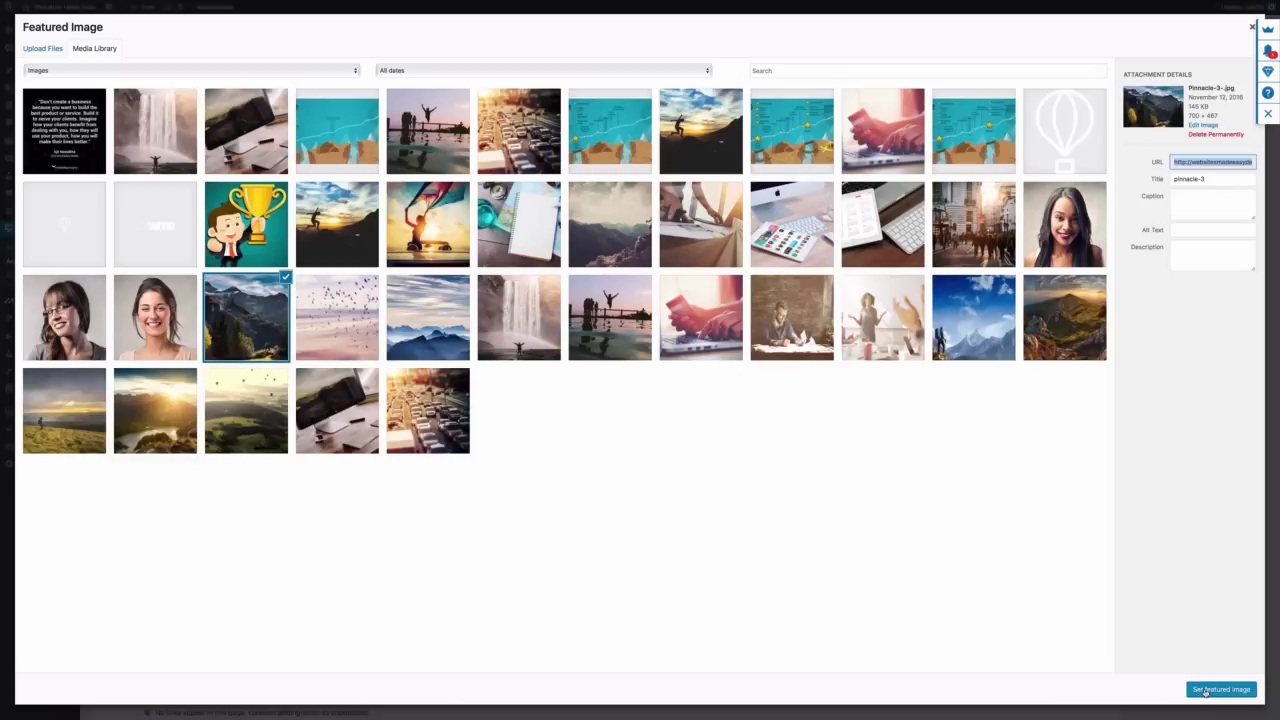
click(1205, 690)
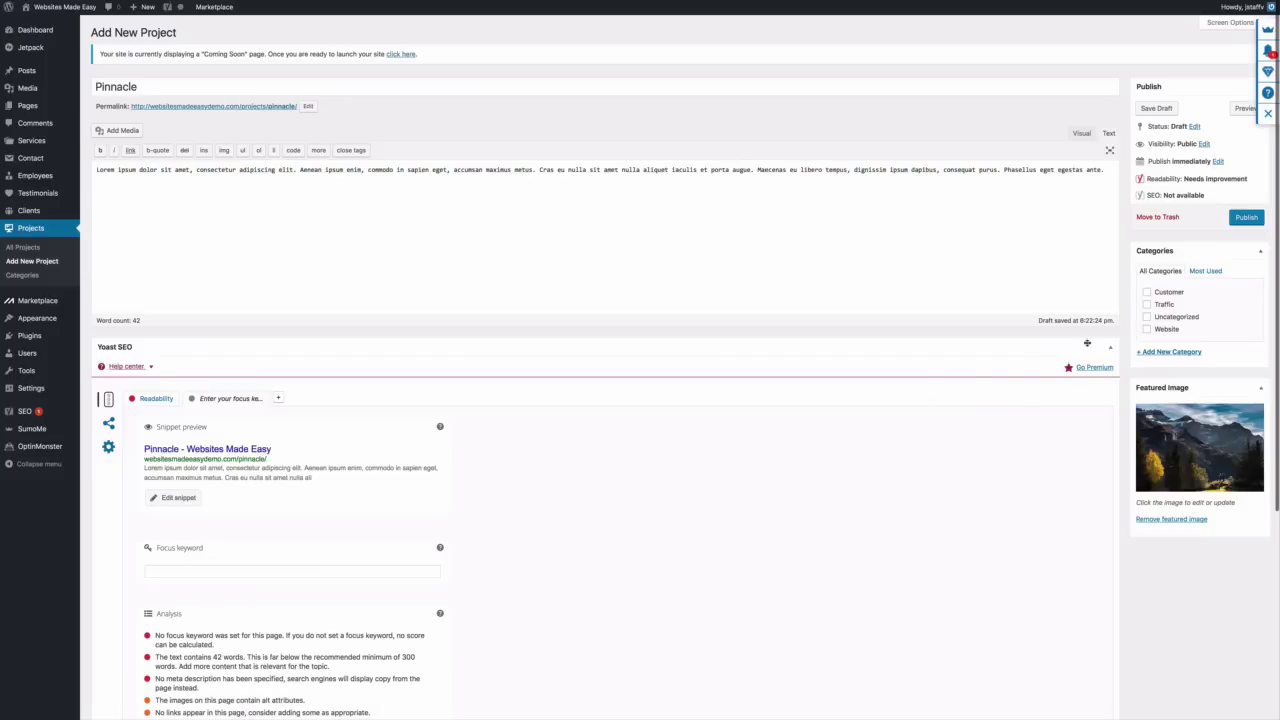
click(1246, 217)
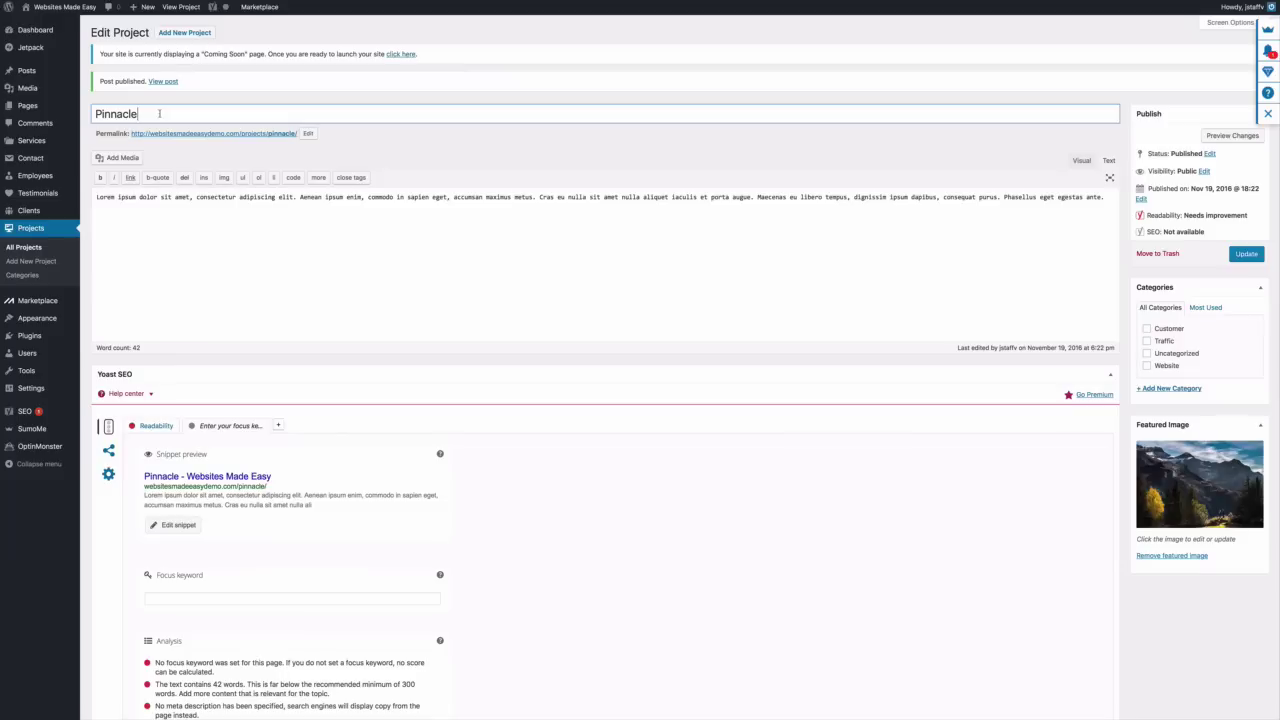
Create a new project titled 'Begin' with flying-4 as its featured image
click(184, 32)
text(Begin)
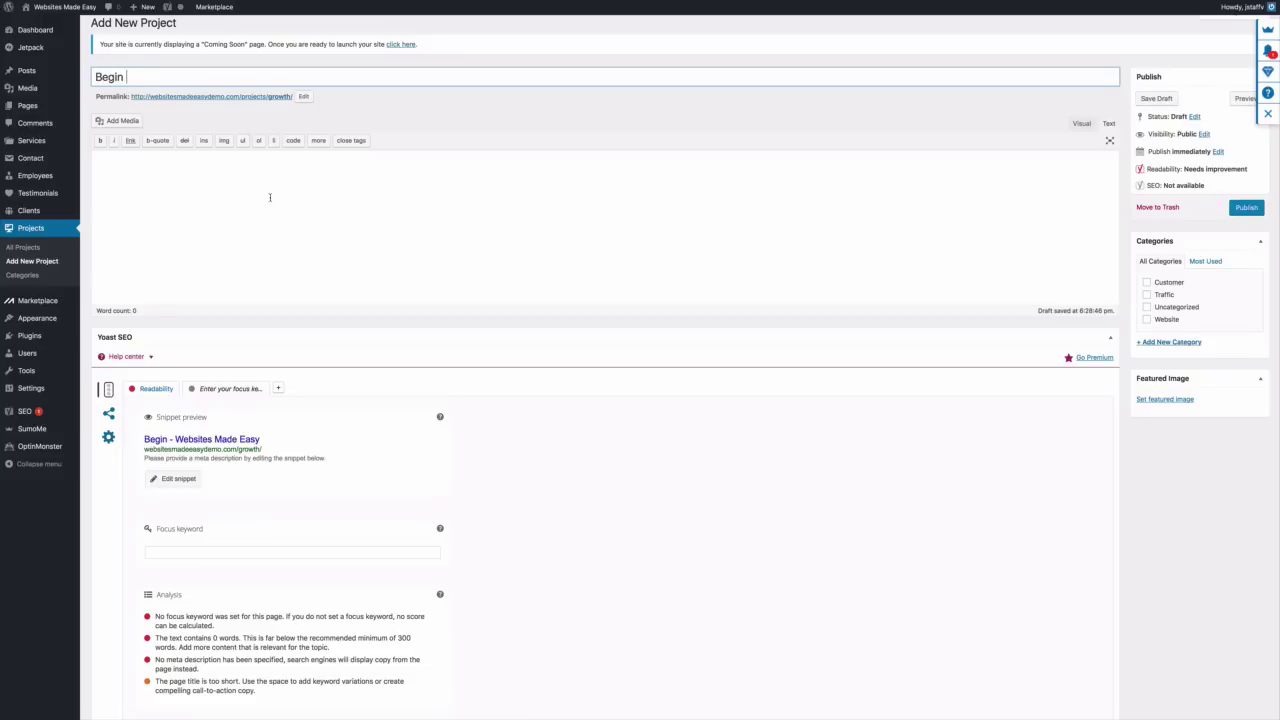
click(1162, 401)
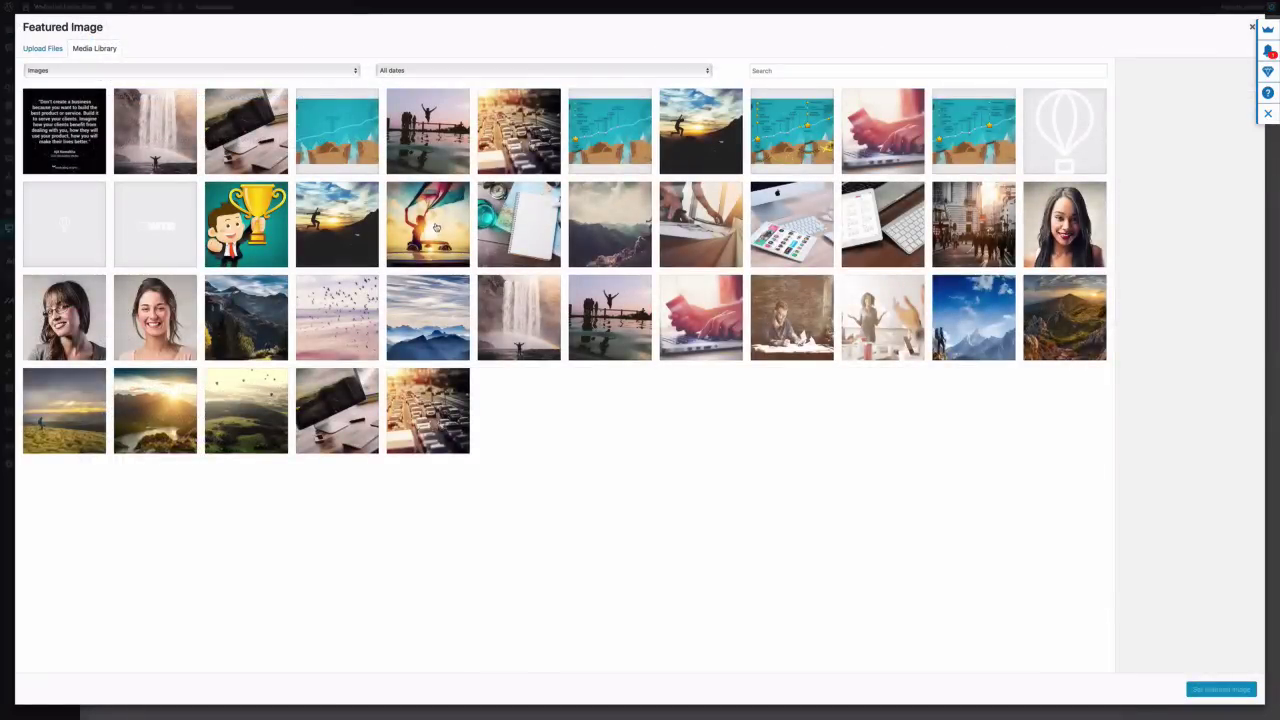
click(436, 228)
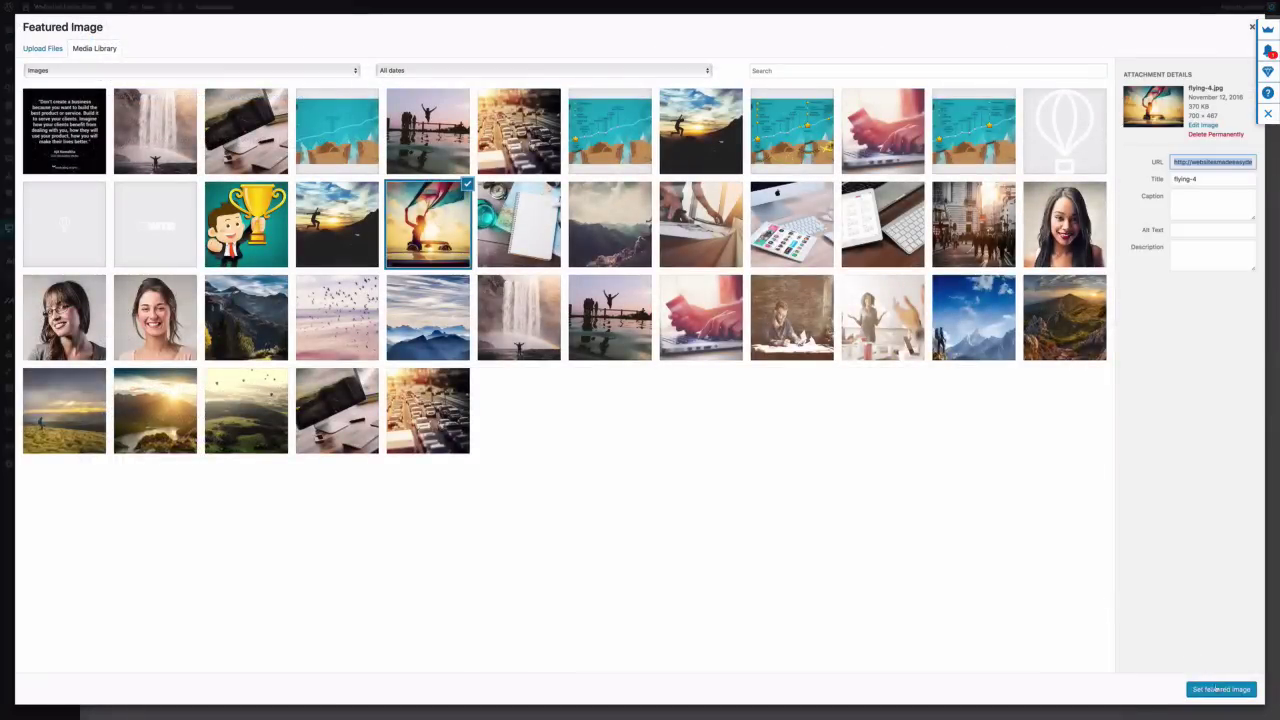
click(1216, 690)
Paste the lorem ipsum paragraph, publish Begin, and start another blank project
right_click(261, 205)
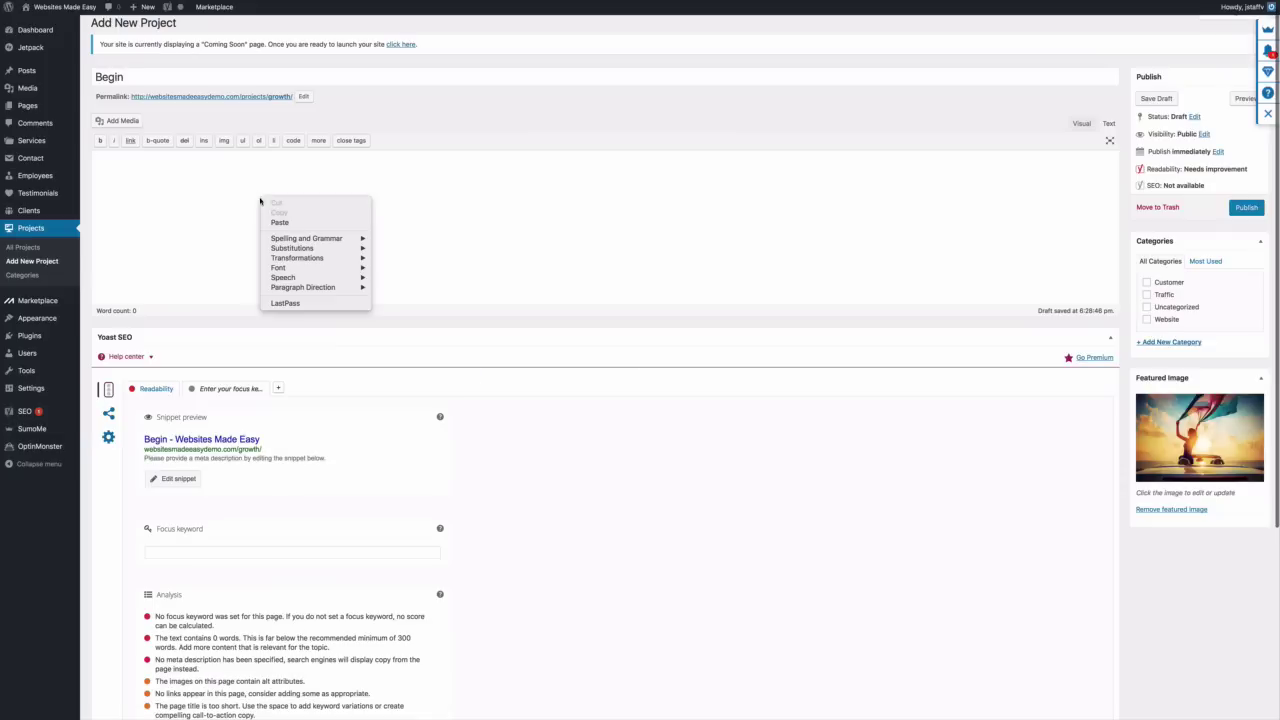
click(274, 218)
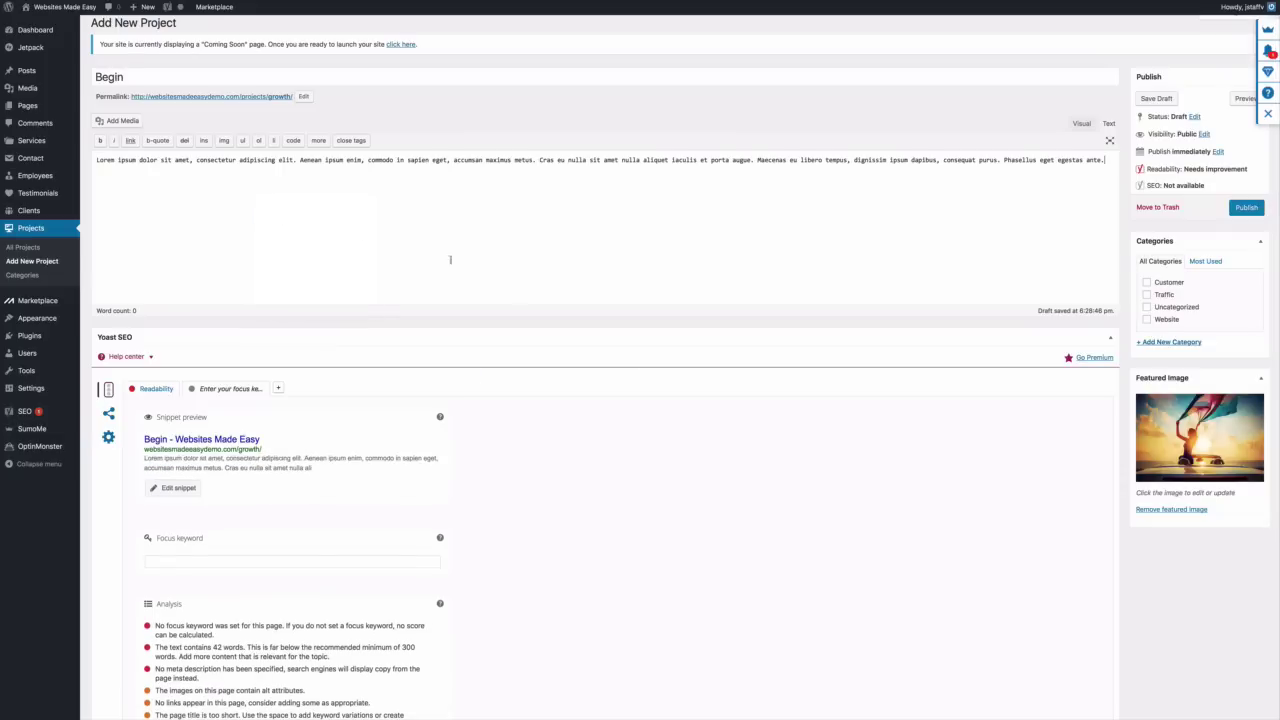
click(1245, 208)
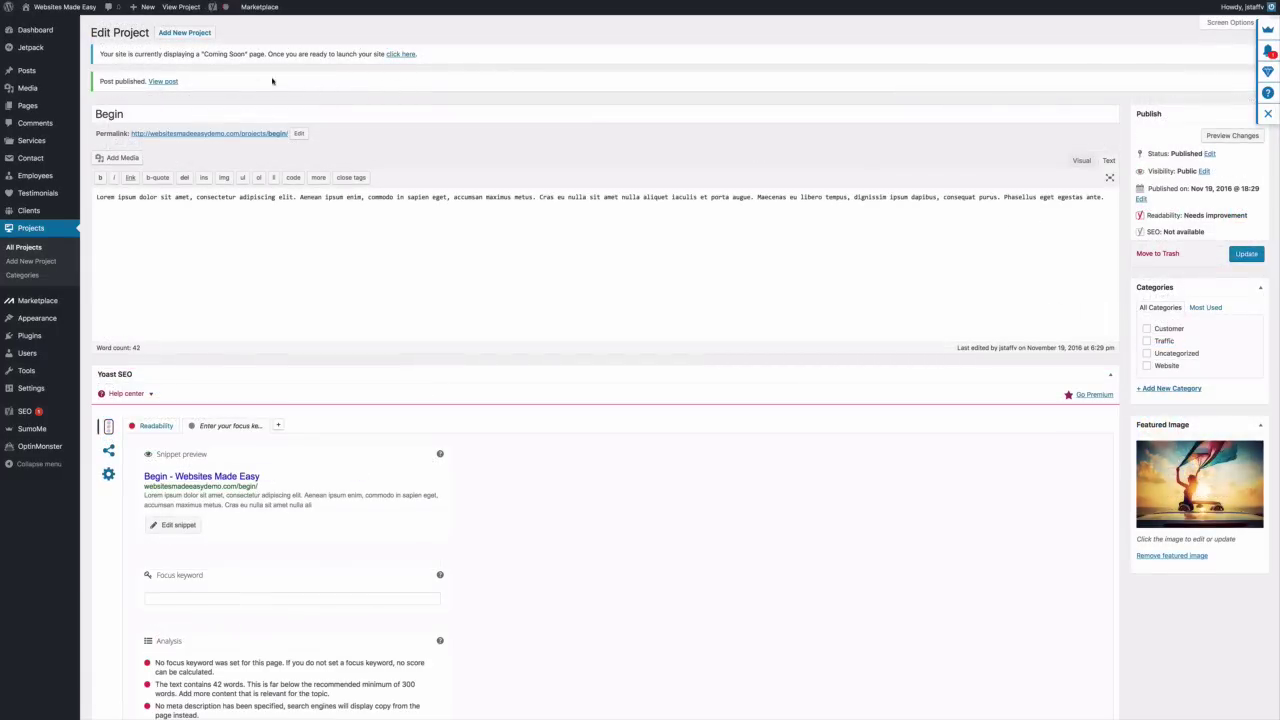
click(194, 34)
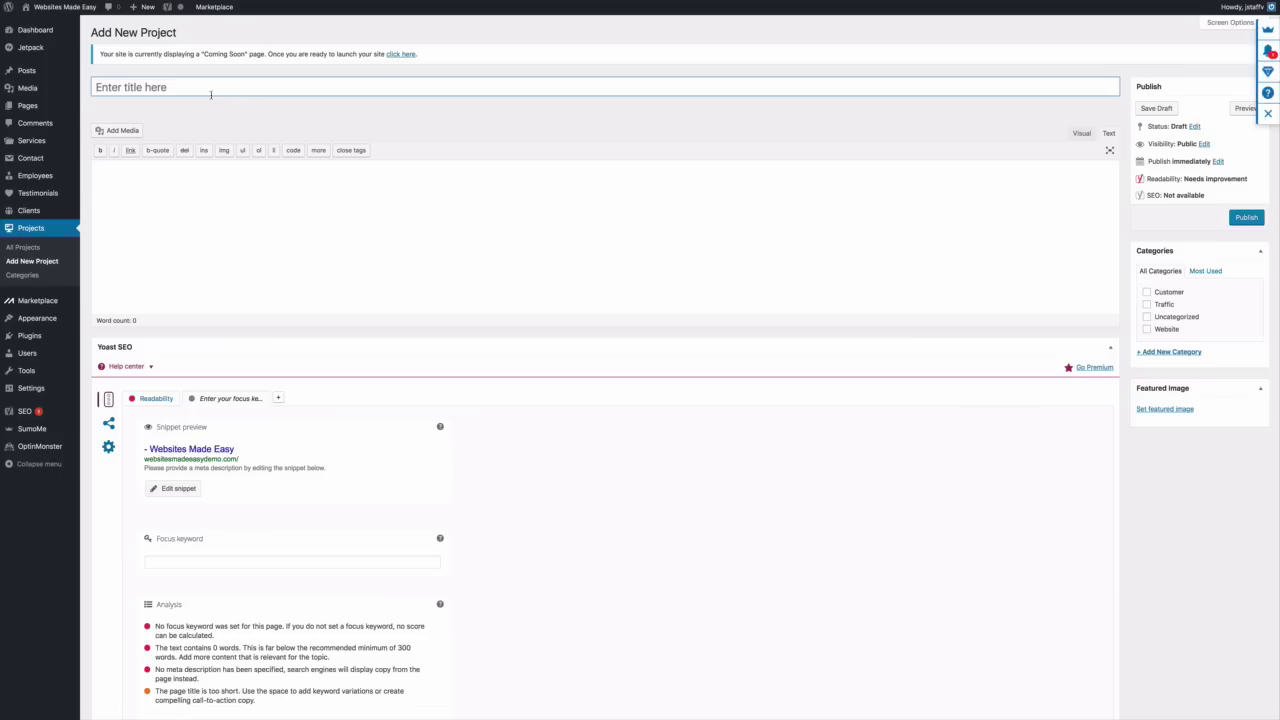
Publish the Growth project with the pasted lorem ipsum paragraph and the Growth-5 featured image
text(Growth)
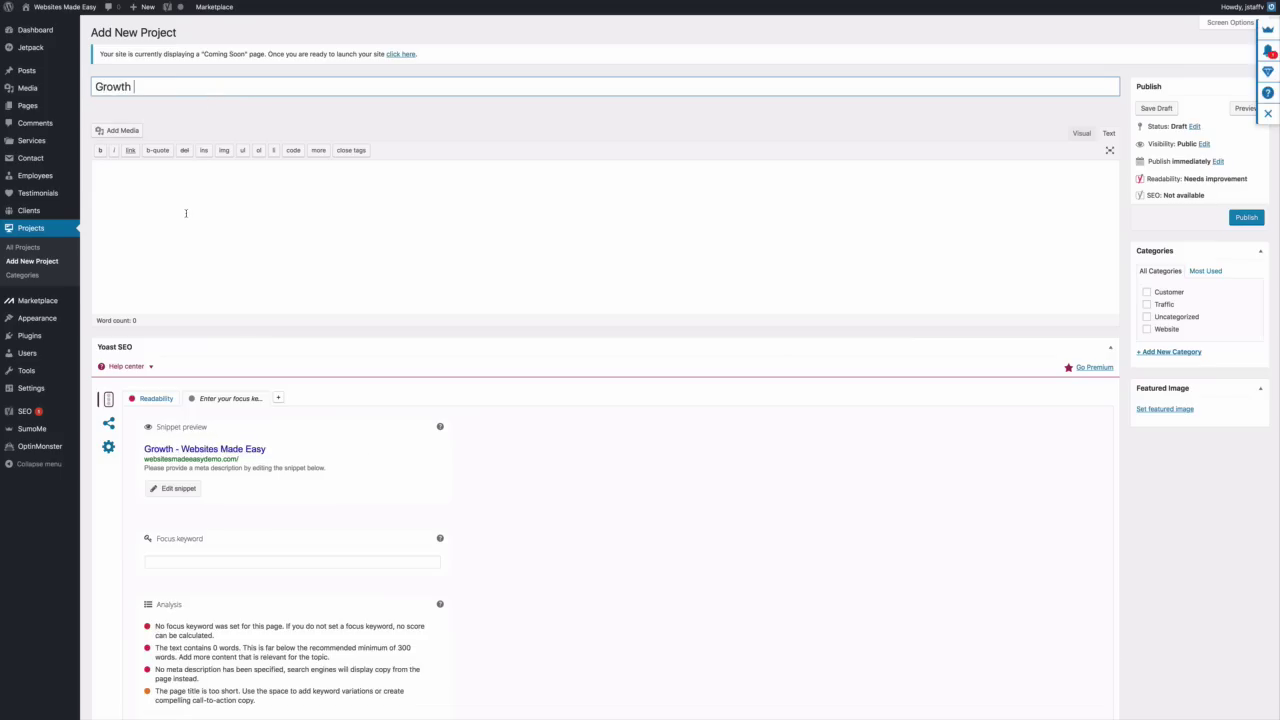
click(186, 209)
right_click(186, 209)
click(206, 234)
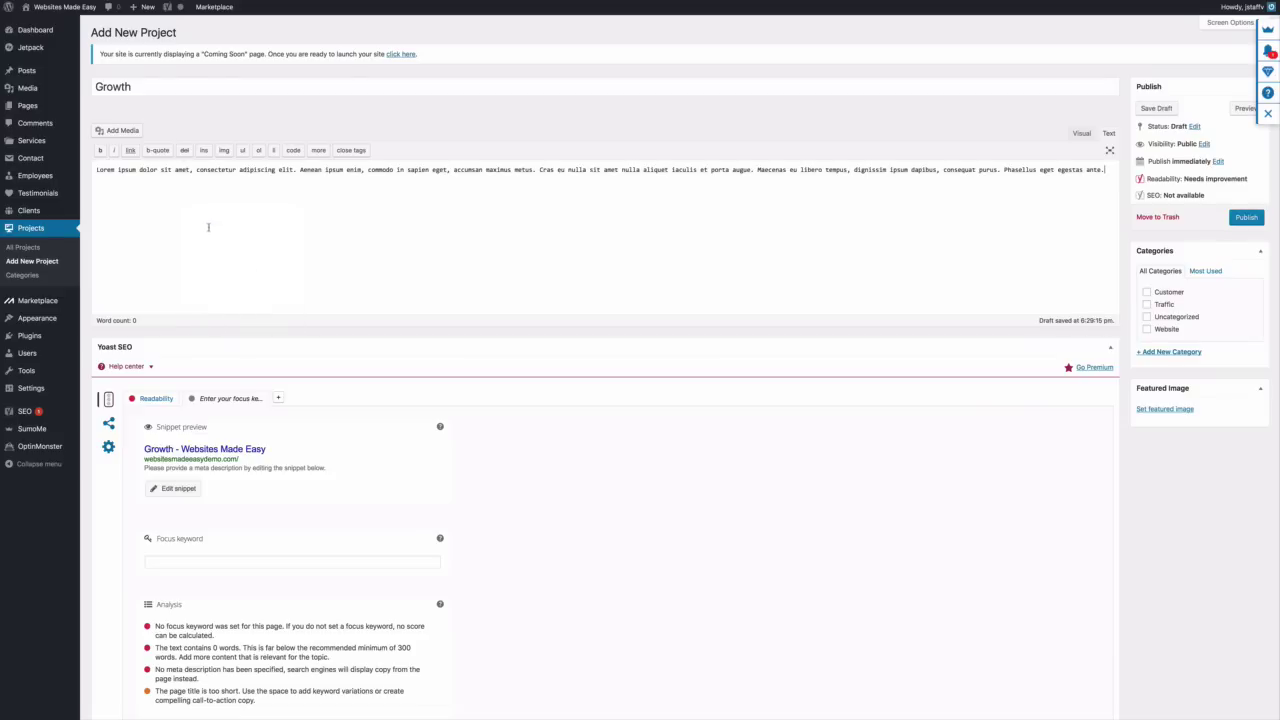
click(1162, 410)
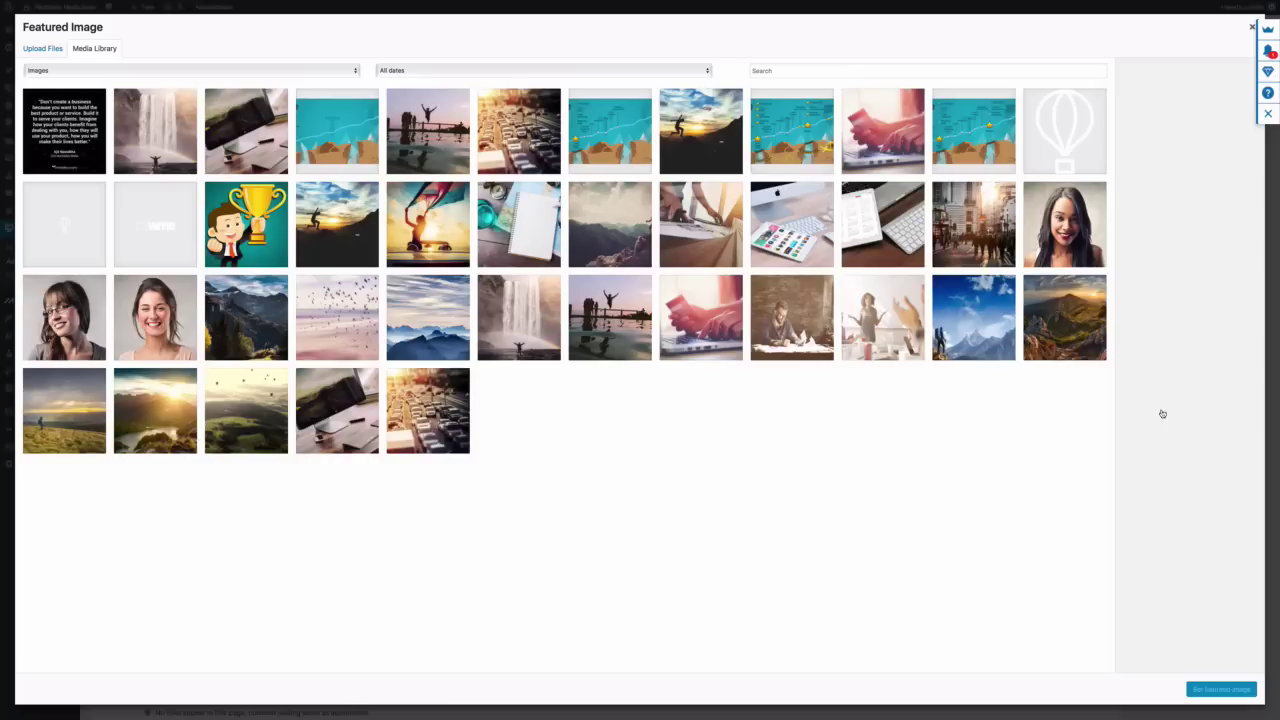
click(400, 333)
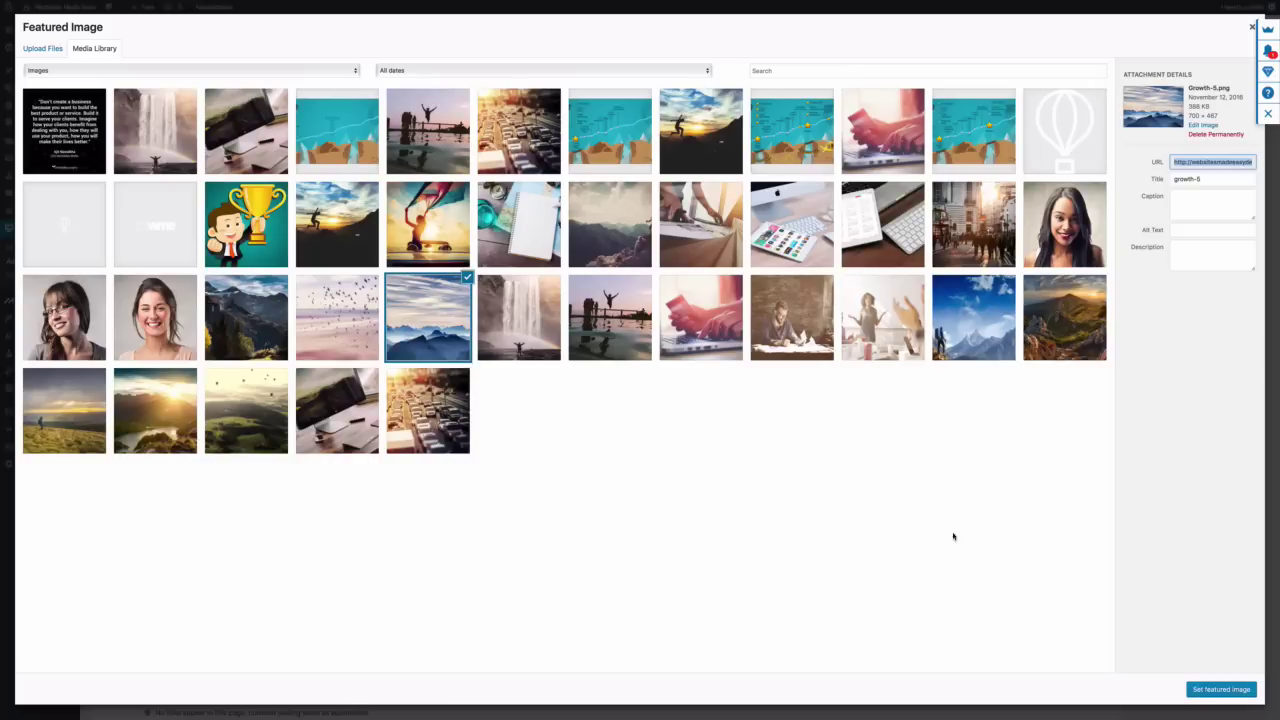
click(1238, 692)
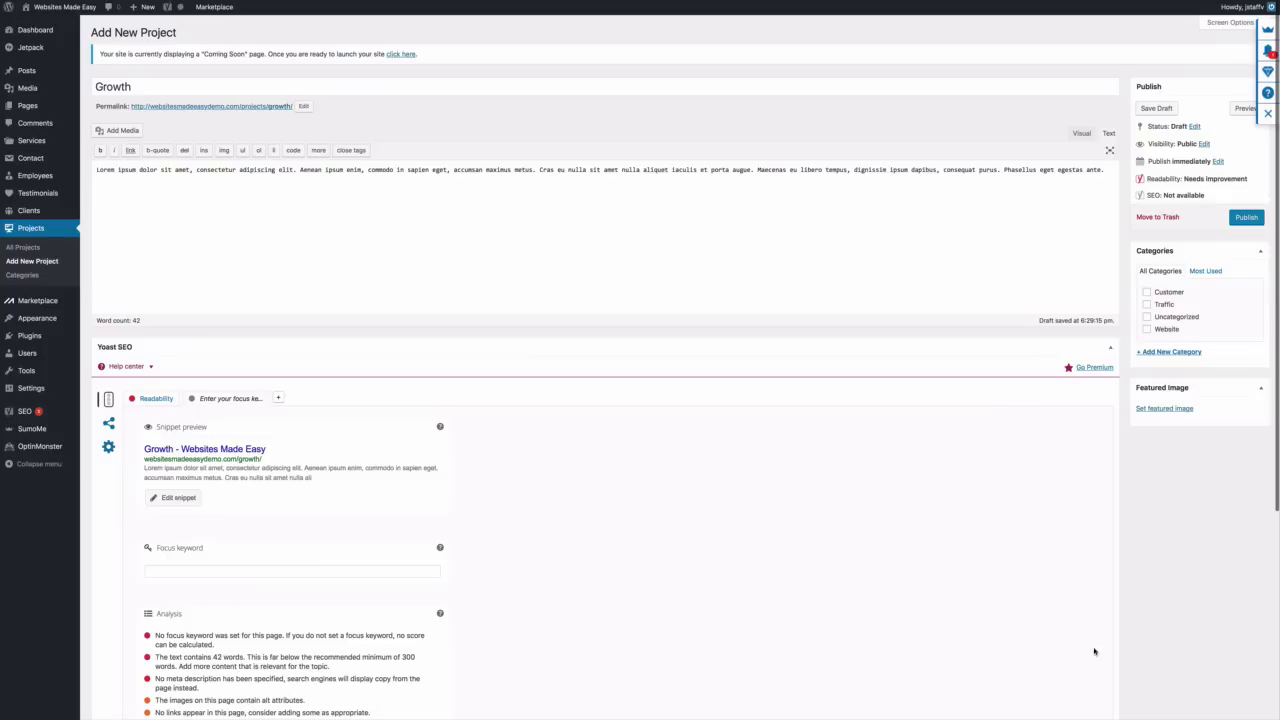
click(1242, 220)
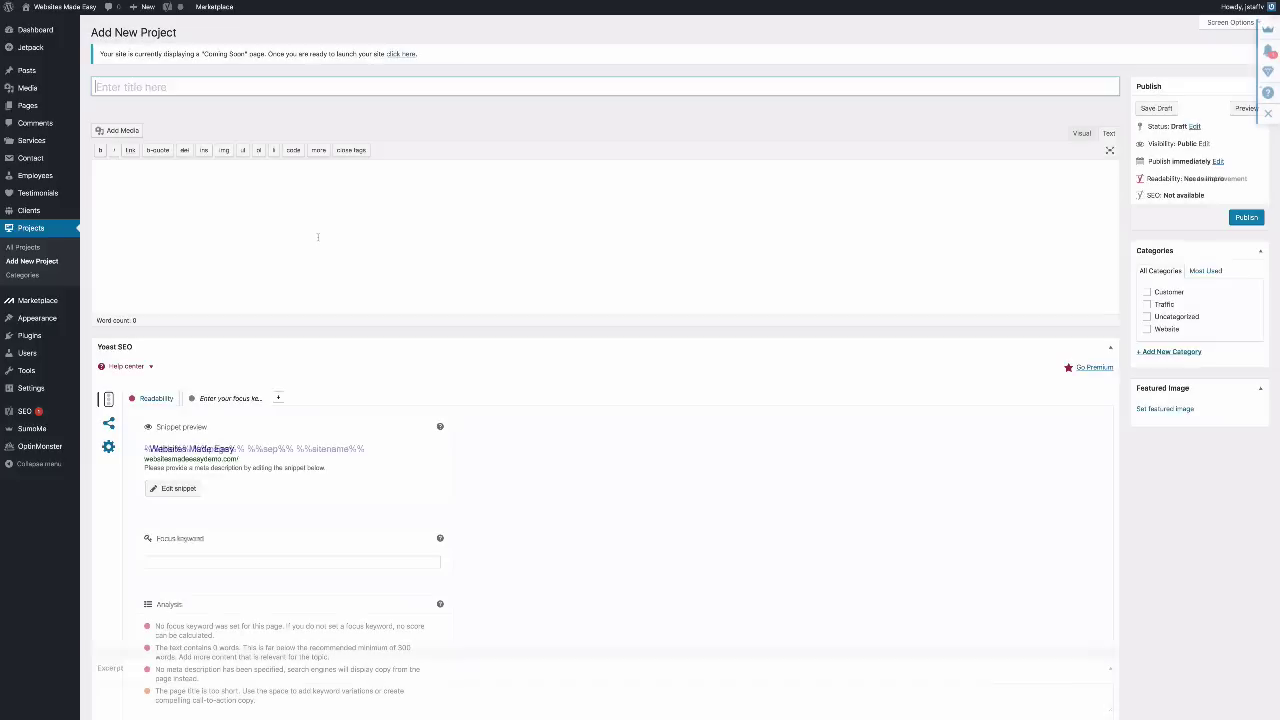
Publish the Journey project with the pasted lorem ipsum paragraph and the journey-6 featured image
text(Journey)
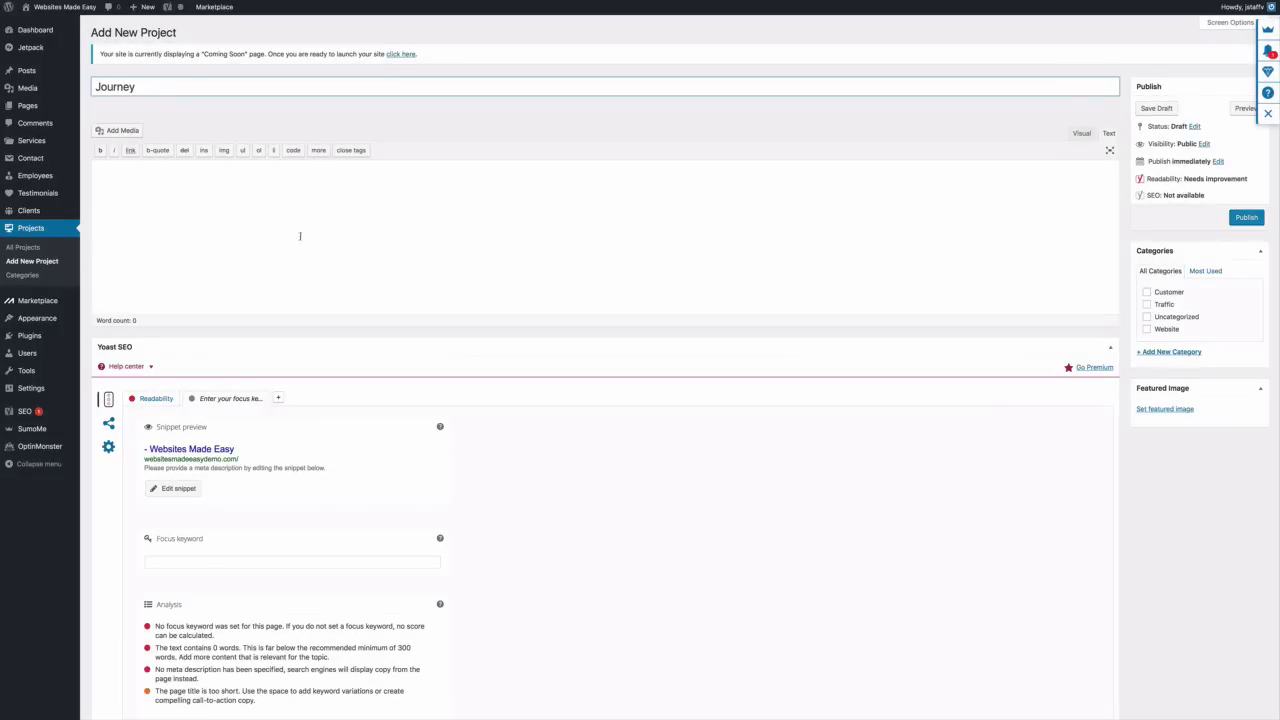
click(246, 217)
right_click(246, 217)
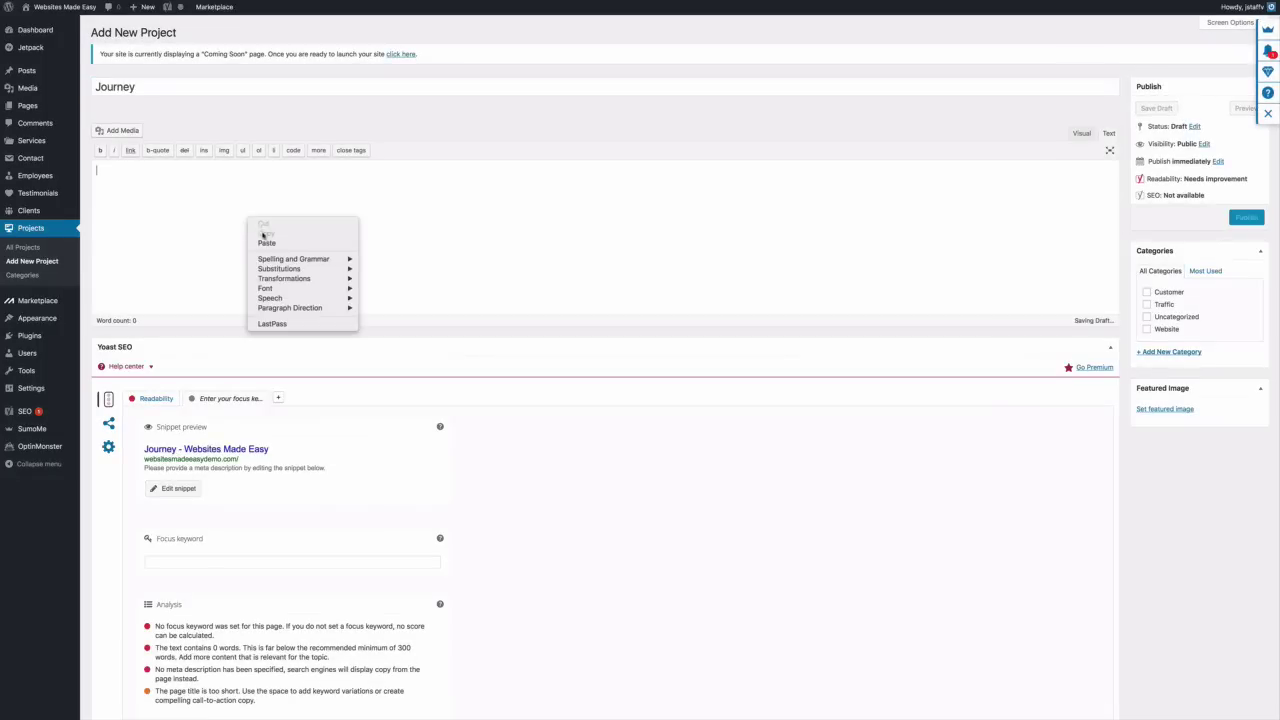
click(266, 244)
click(1182, 410)
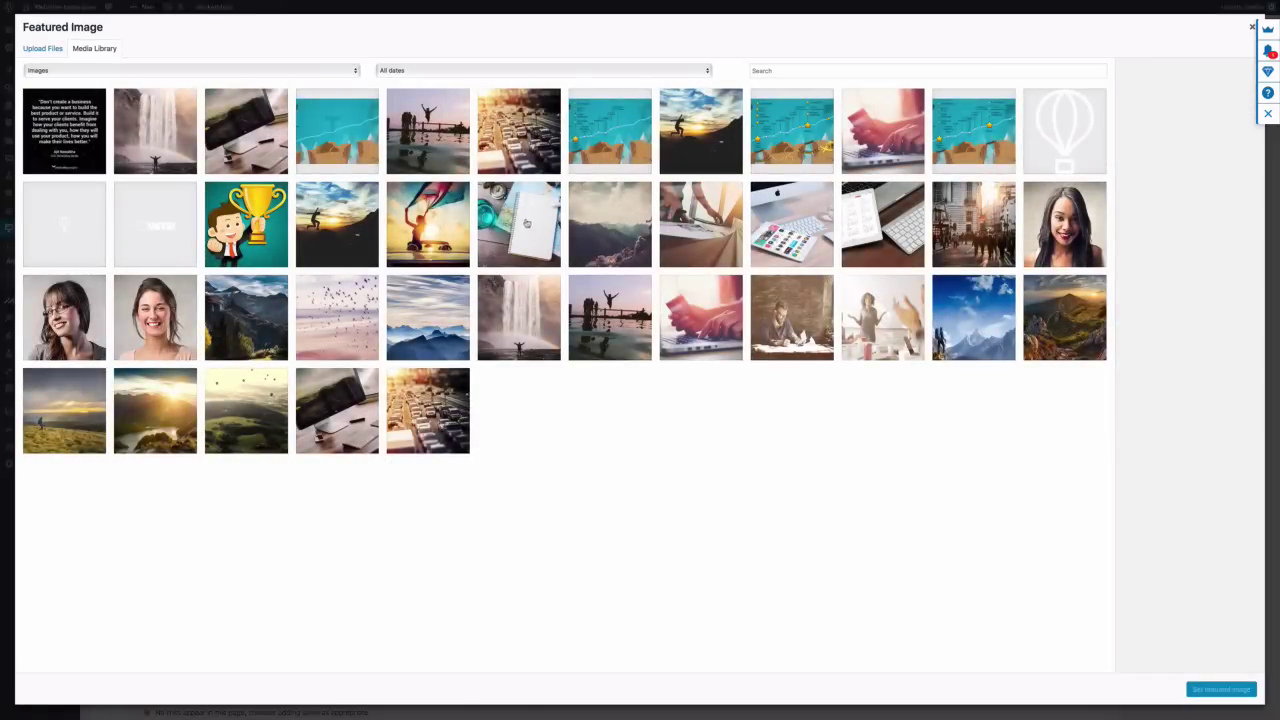
click(527, 224)
click(1224, 689)
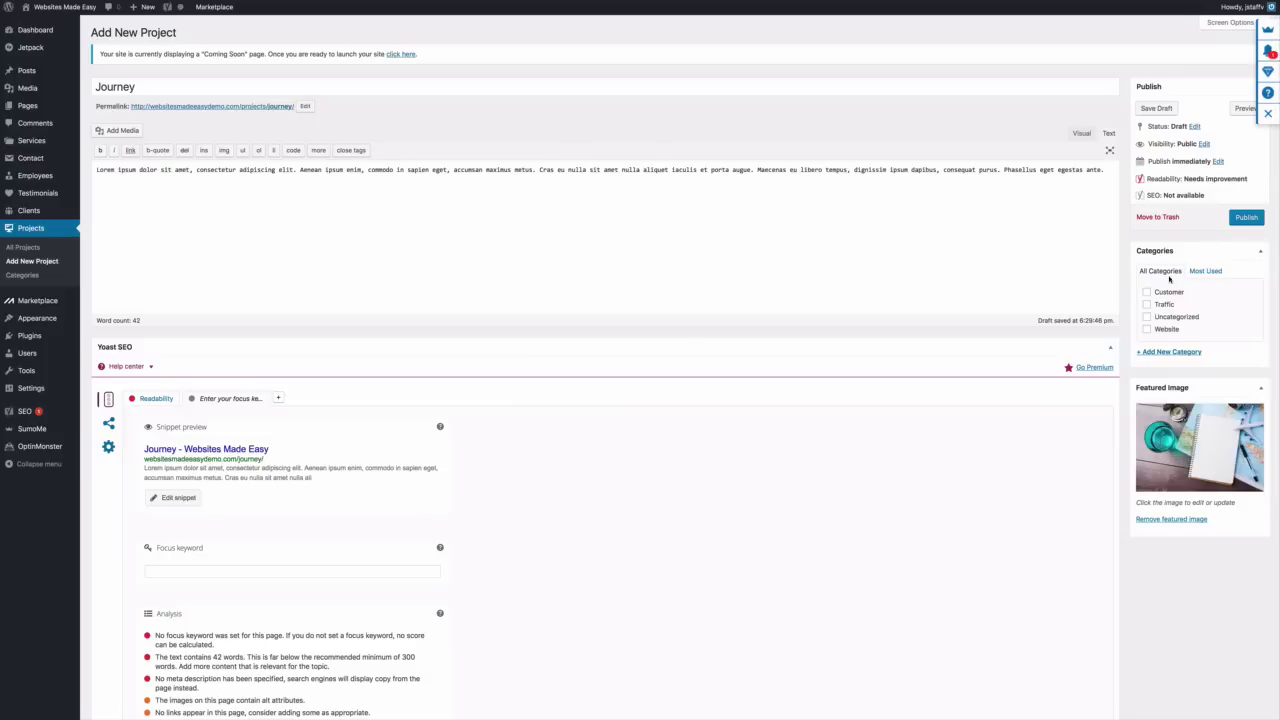
click(1244, 217)
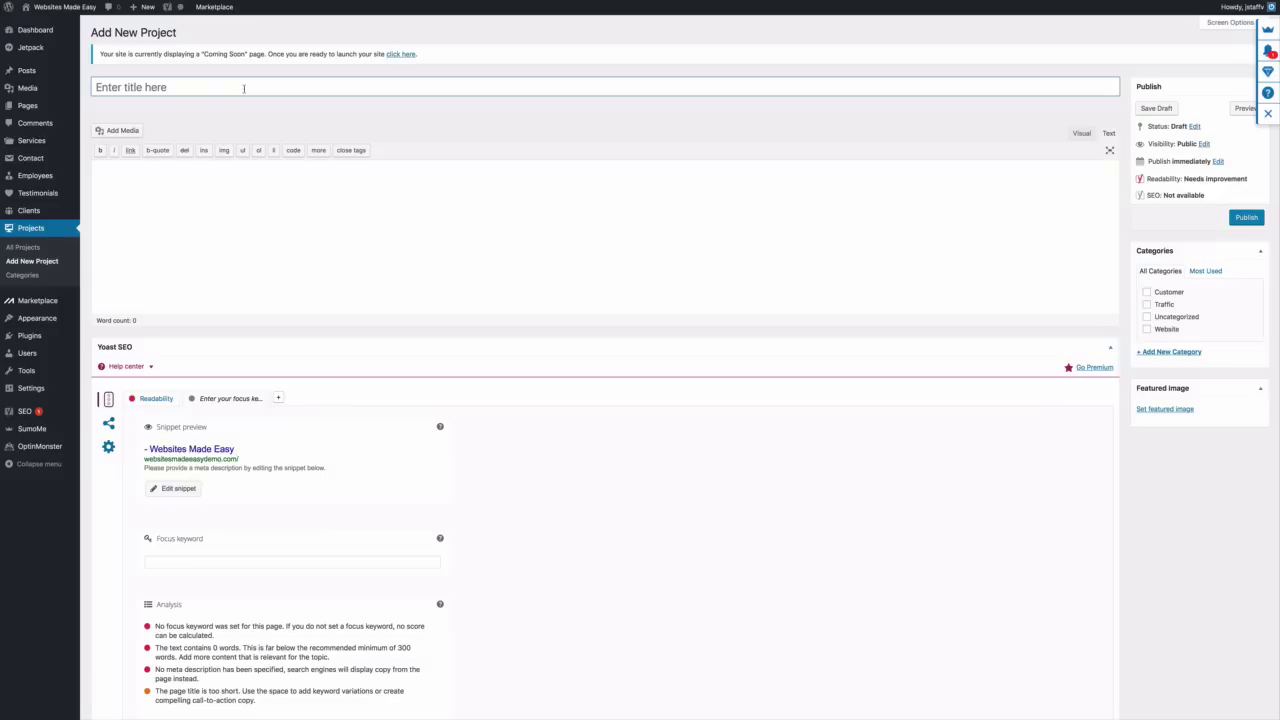
Publish the Aspire project with the pasted lorem ipsum paragraph and a mountain featured image
text(Aspire)
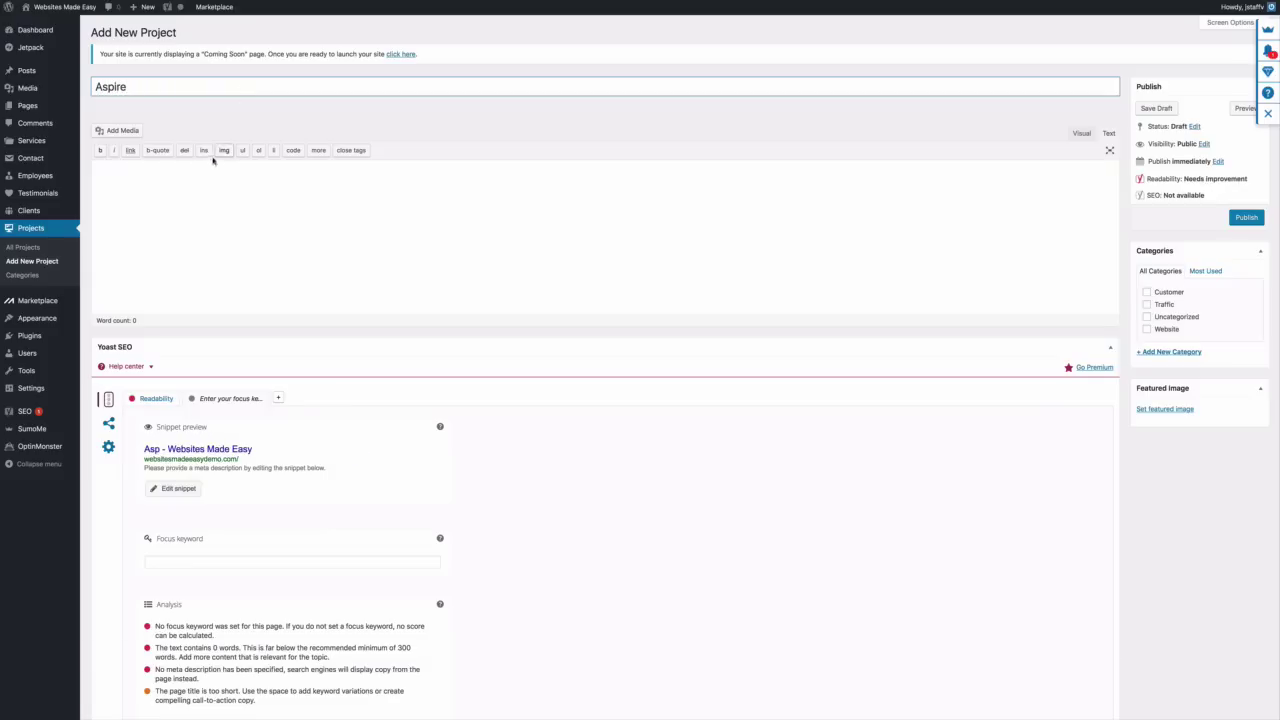
click(200, 194)
right_click(200, 192)
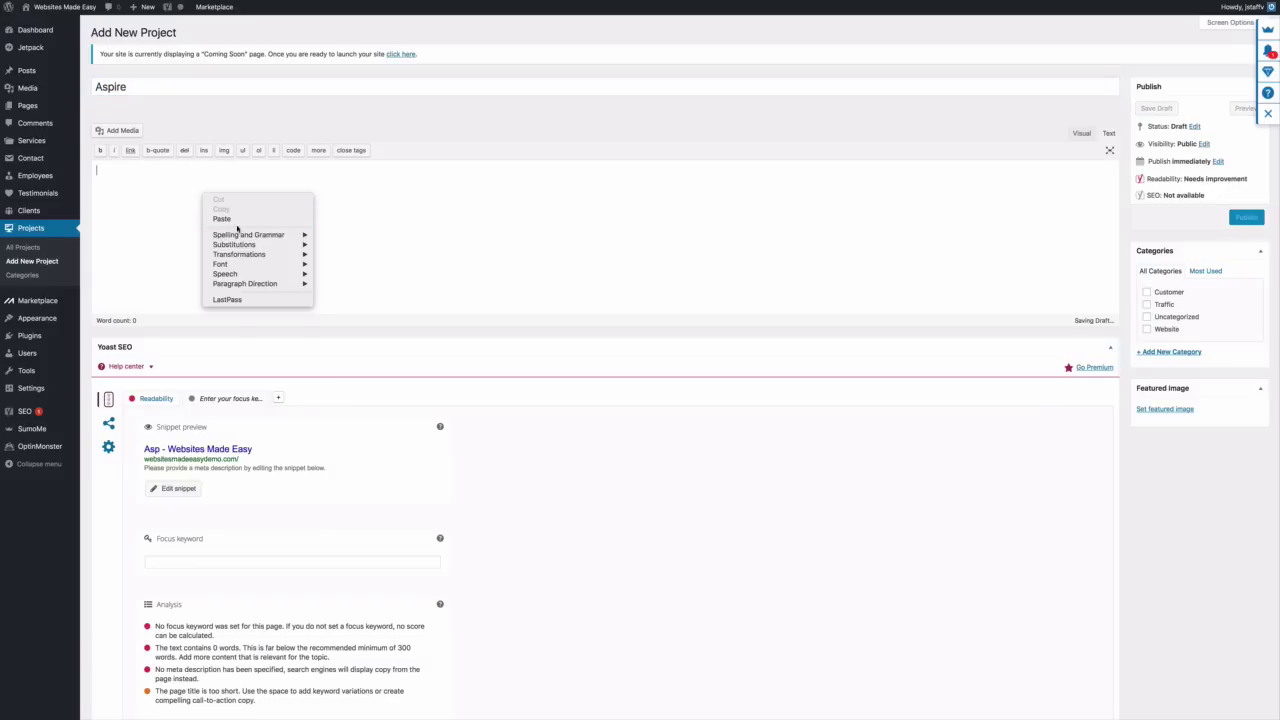
click(236, 222)
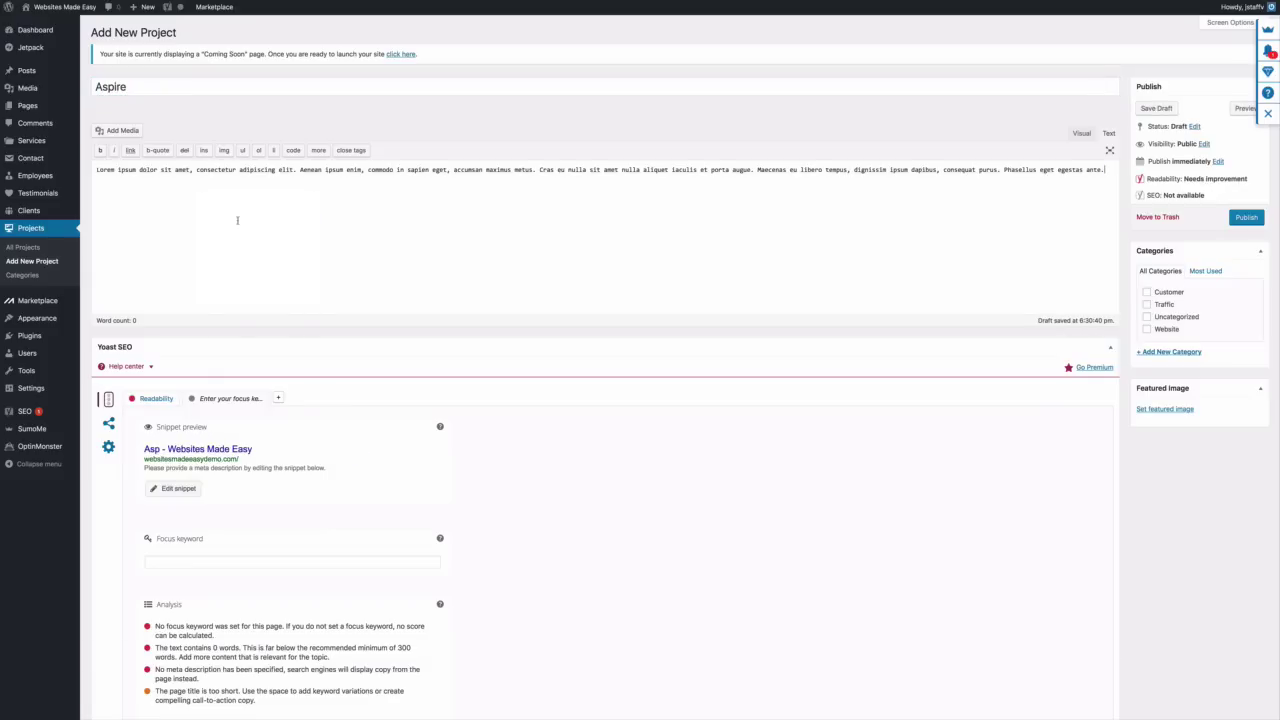
click(1142, 408)
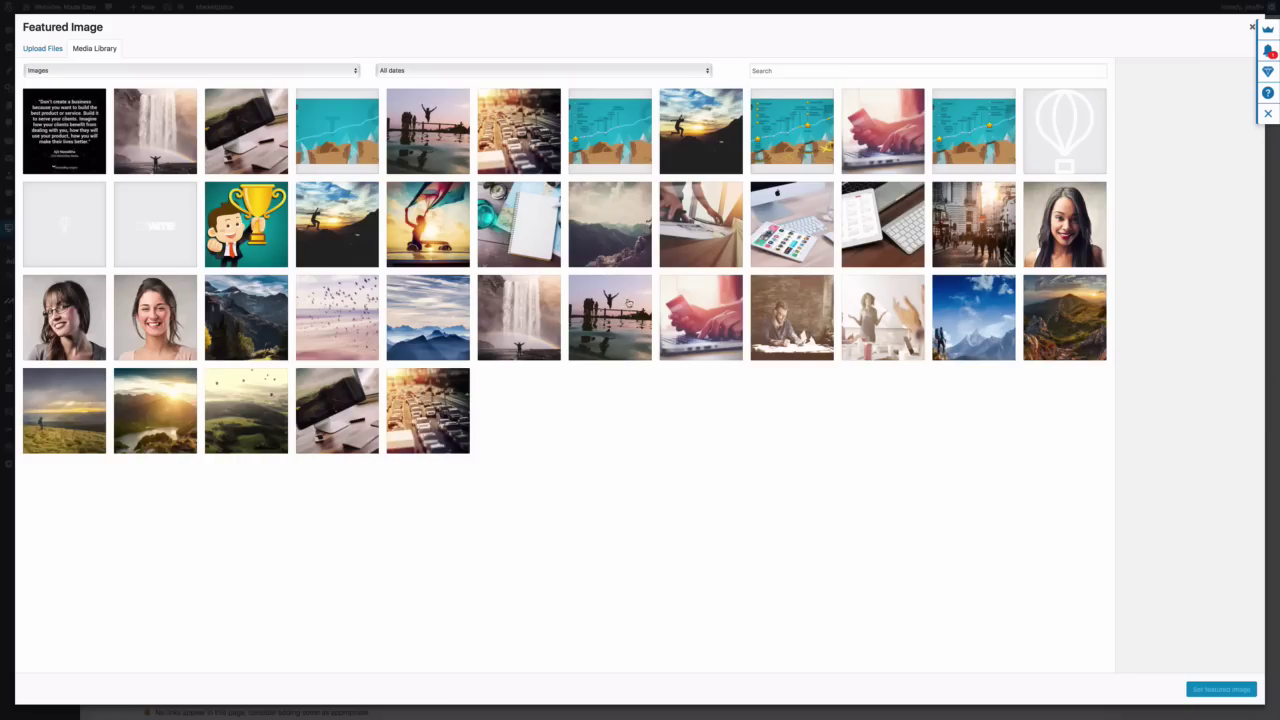
click(636, 228)
click(1221, 690)
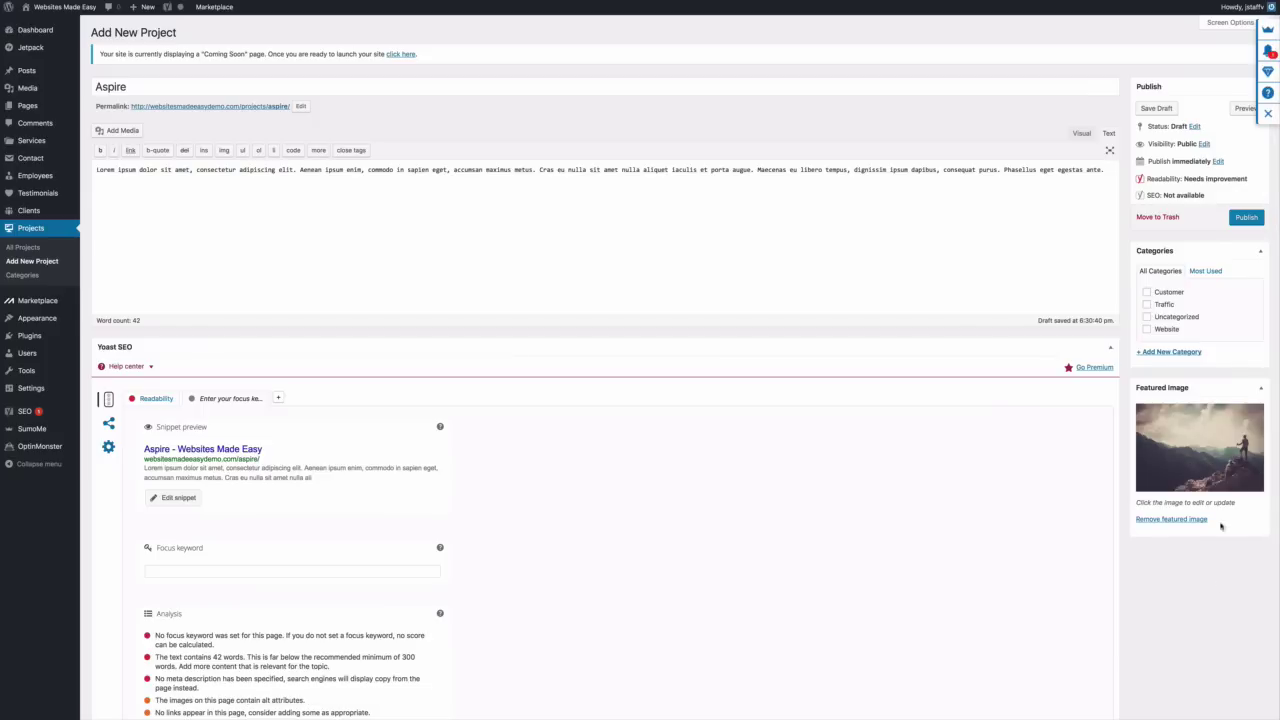
click(1247, 218)
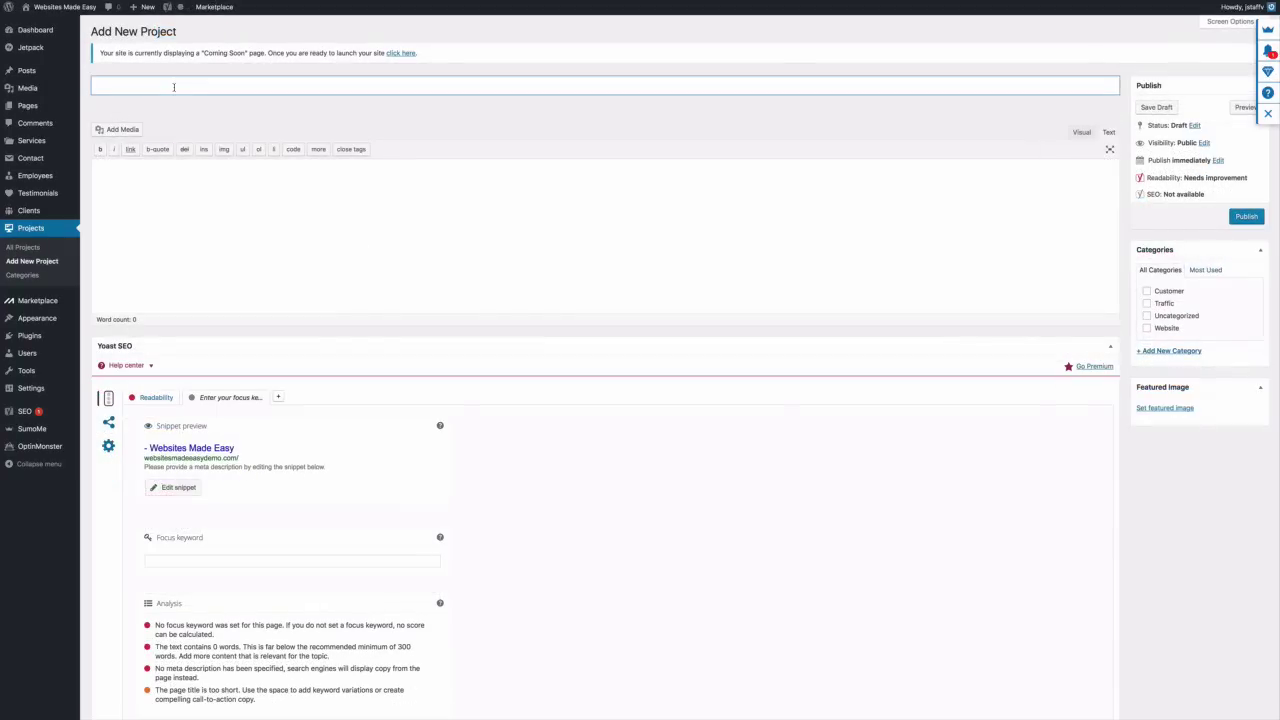
Publish the First Blog Post project with master-blog-post-8 as featured image and lorem ipsum text
text(irst Blog Post)
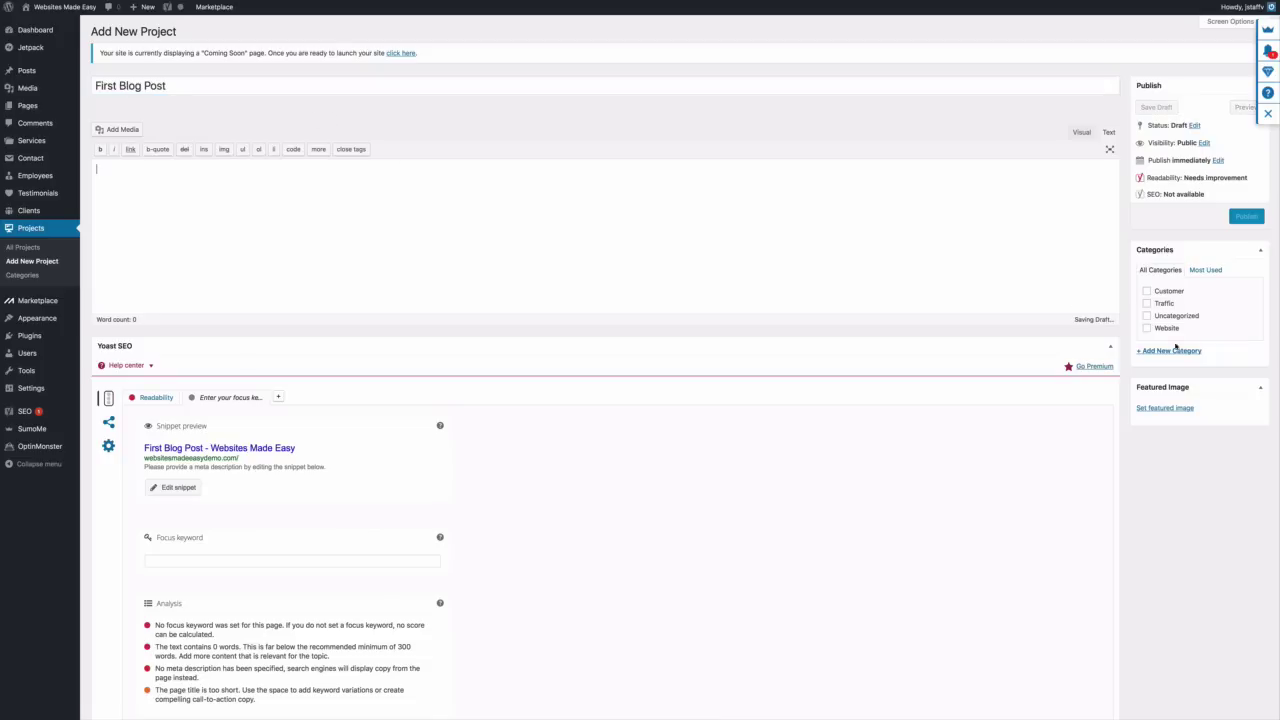
click(1158, 411)
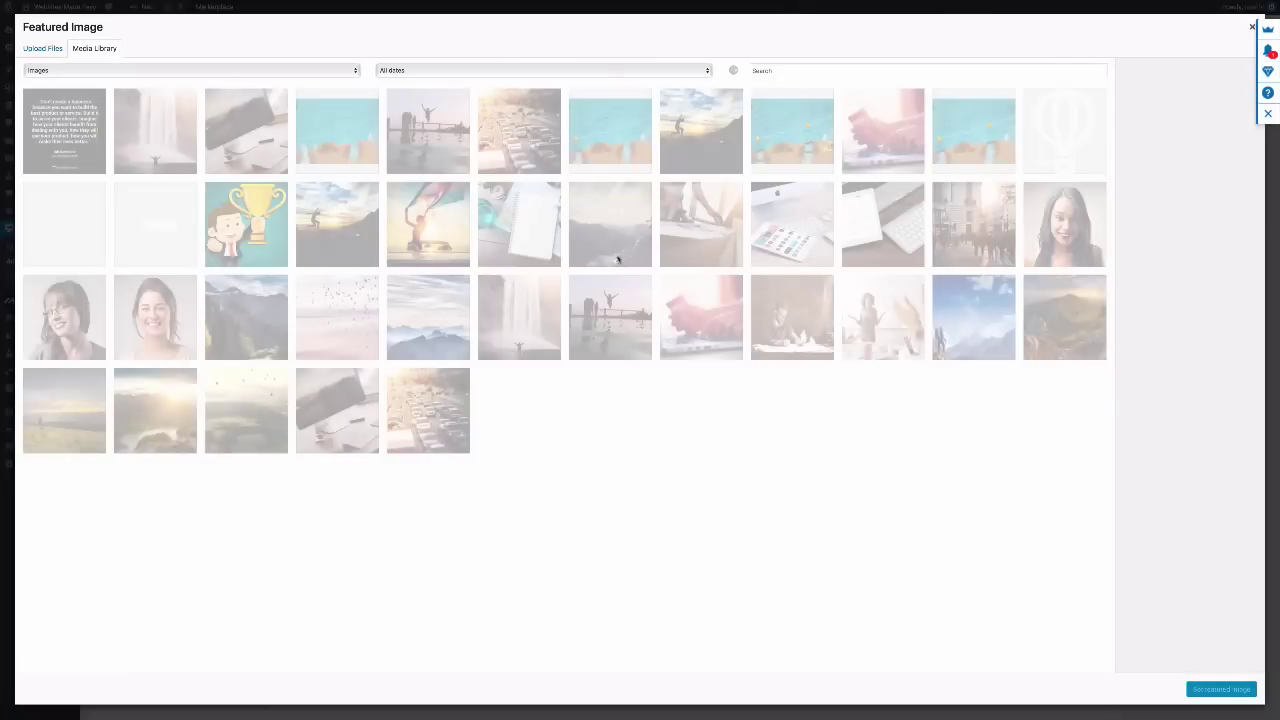
click(808, 314)
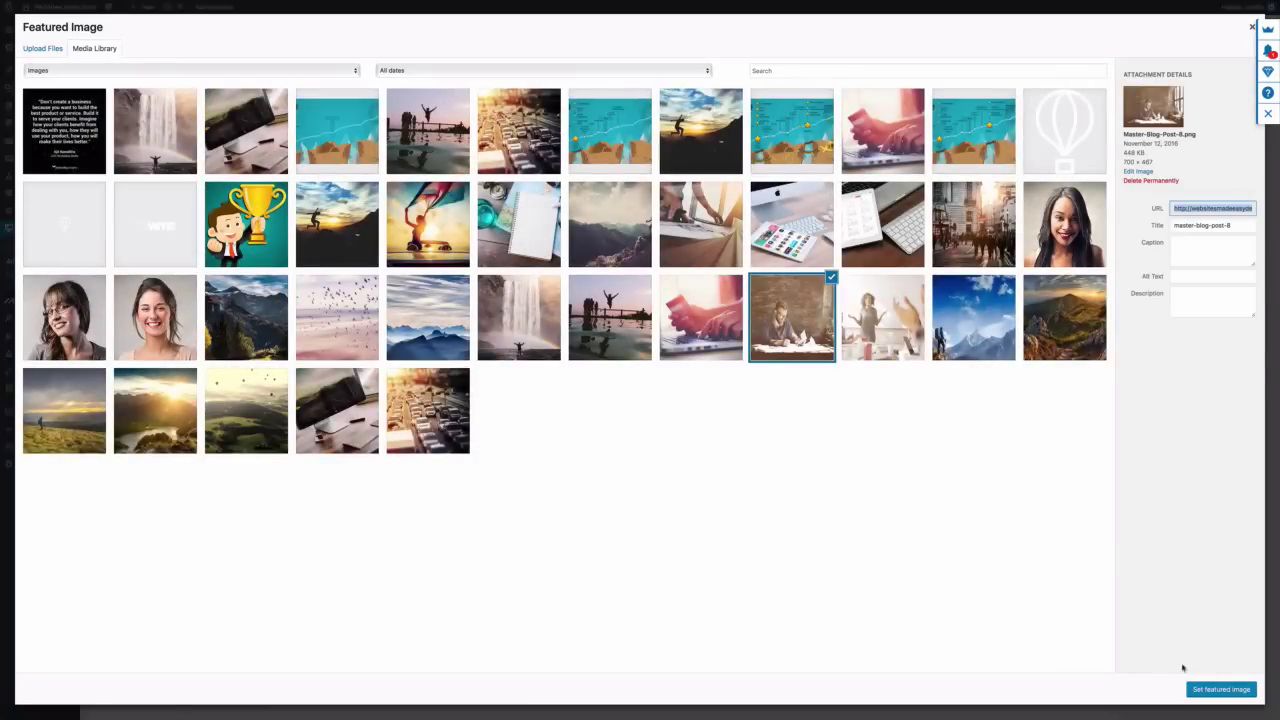
click(1214, 690)
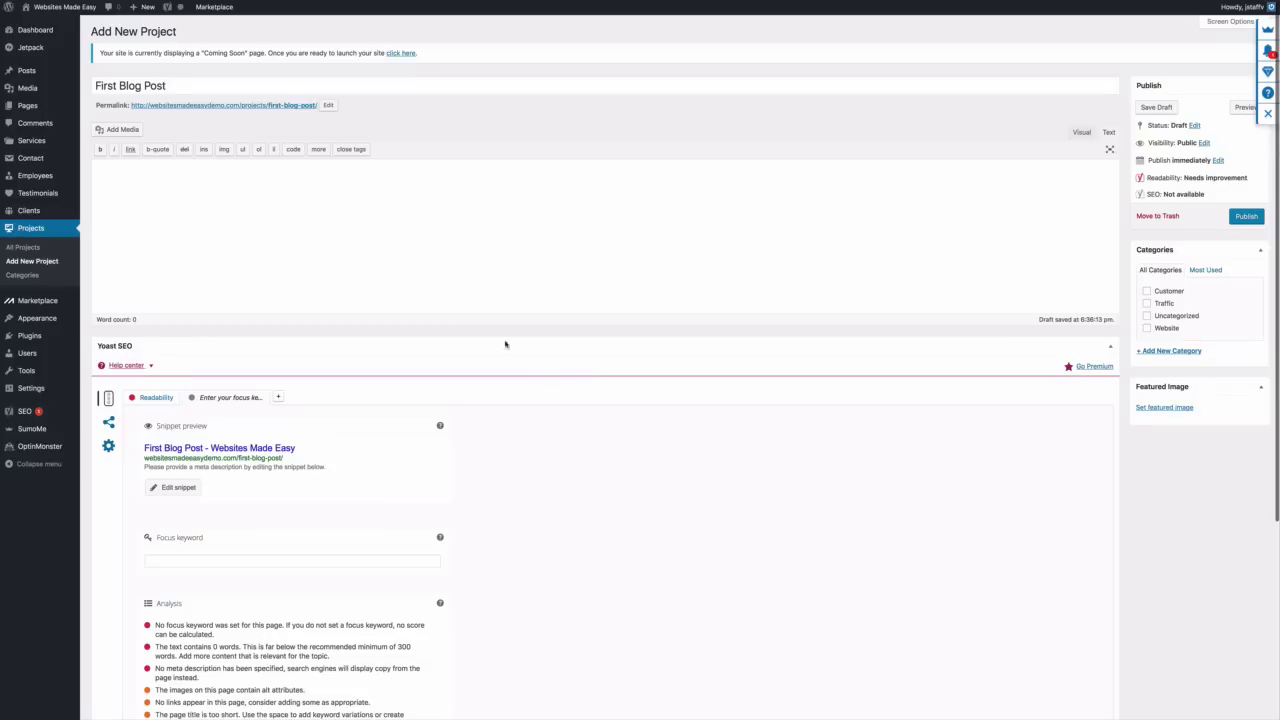
right_click(361, 229)
click(382, 253)
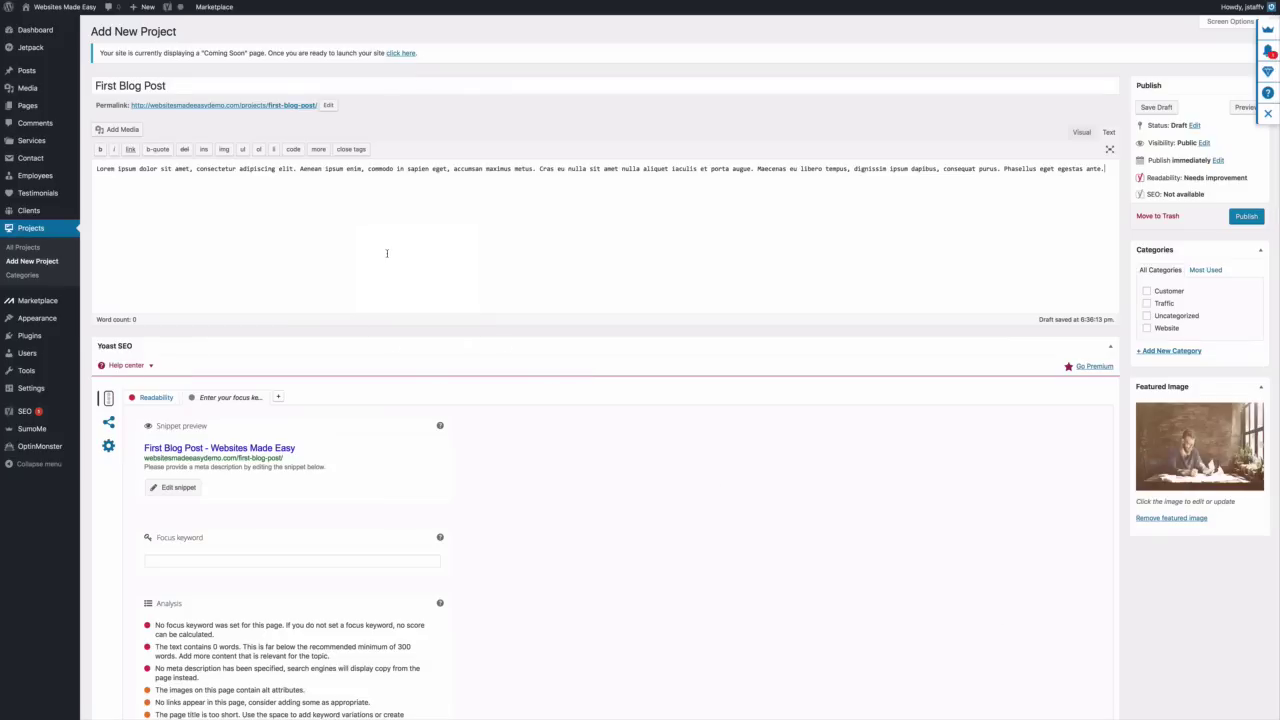
click(1245, 217)
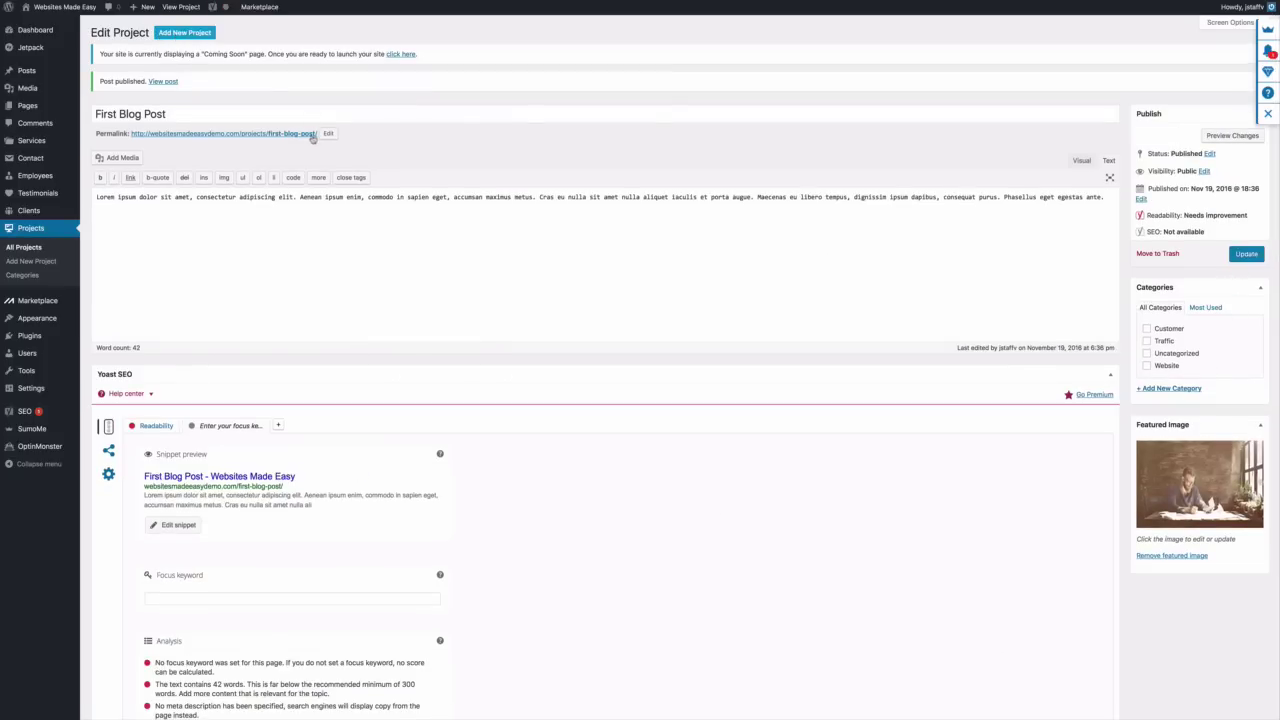
click(184, 32)
Publish the Strategy project with the lorem ipsum paragraph and a celebrating-person featured image
text(Str)
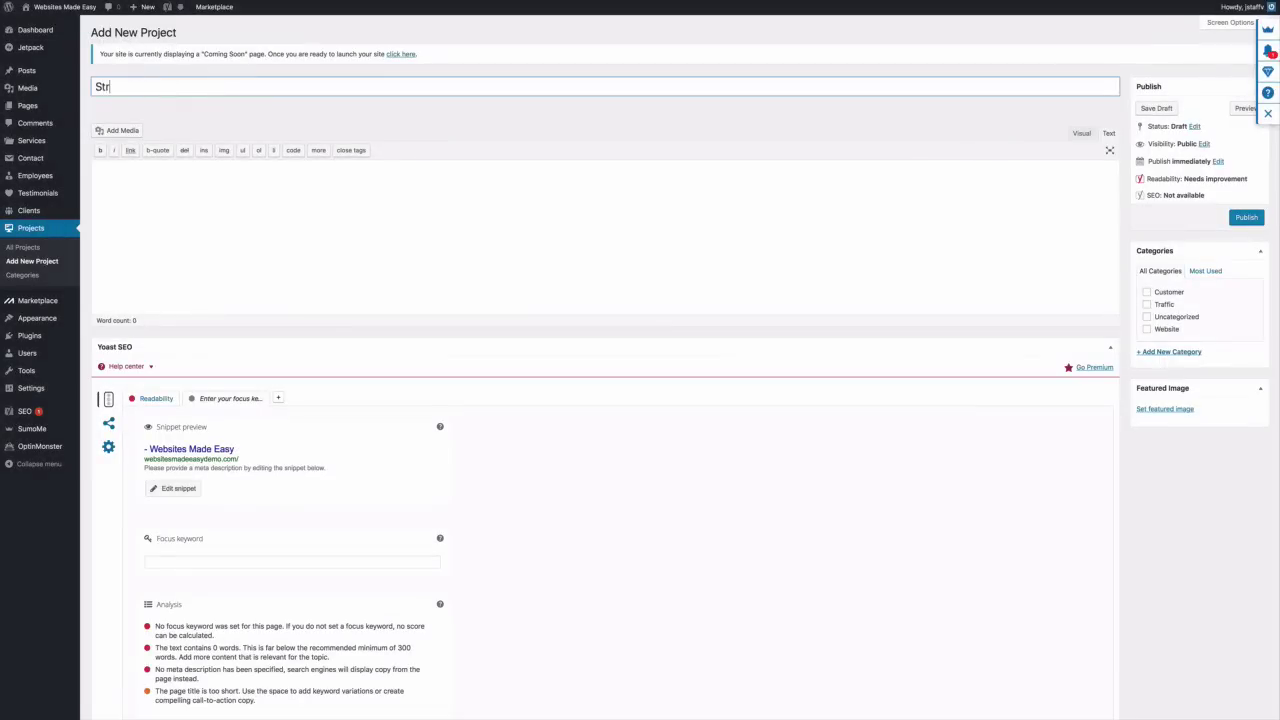
text(ategy)
right_click(424, 194)
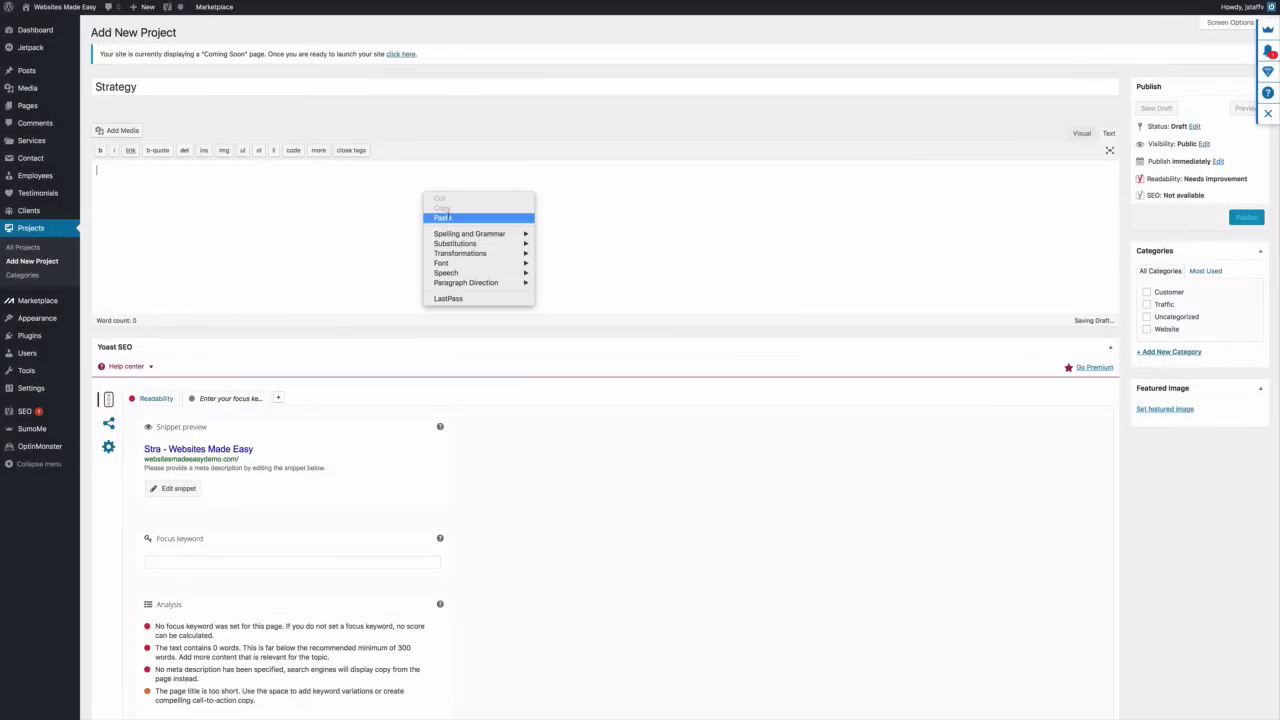
click(446, 217)
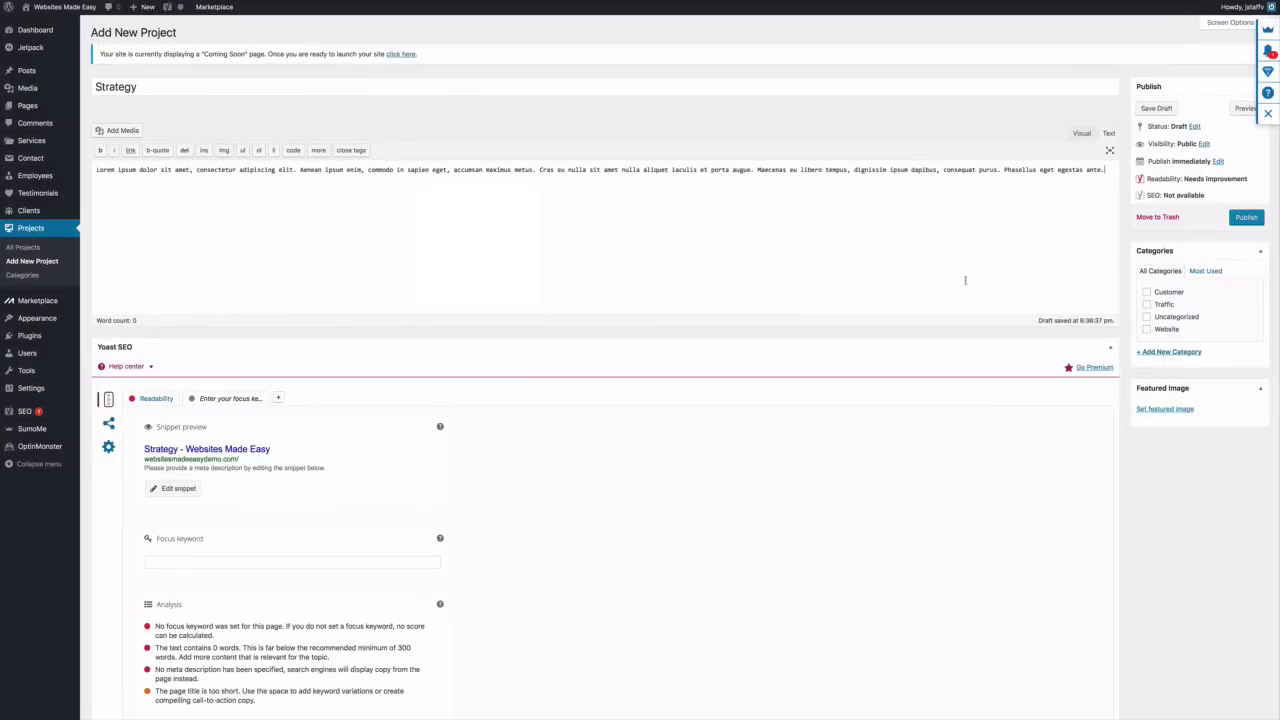
click(1168, 409)
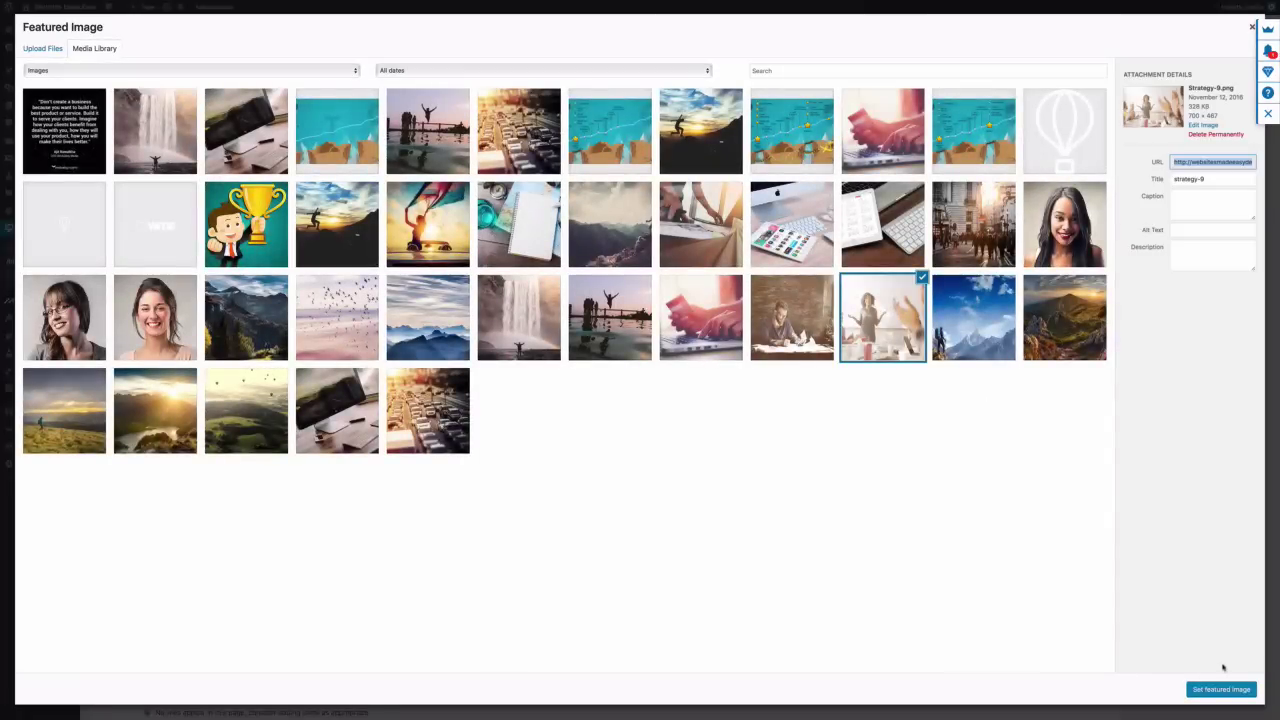
click(1222, 689)
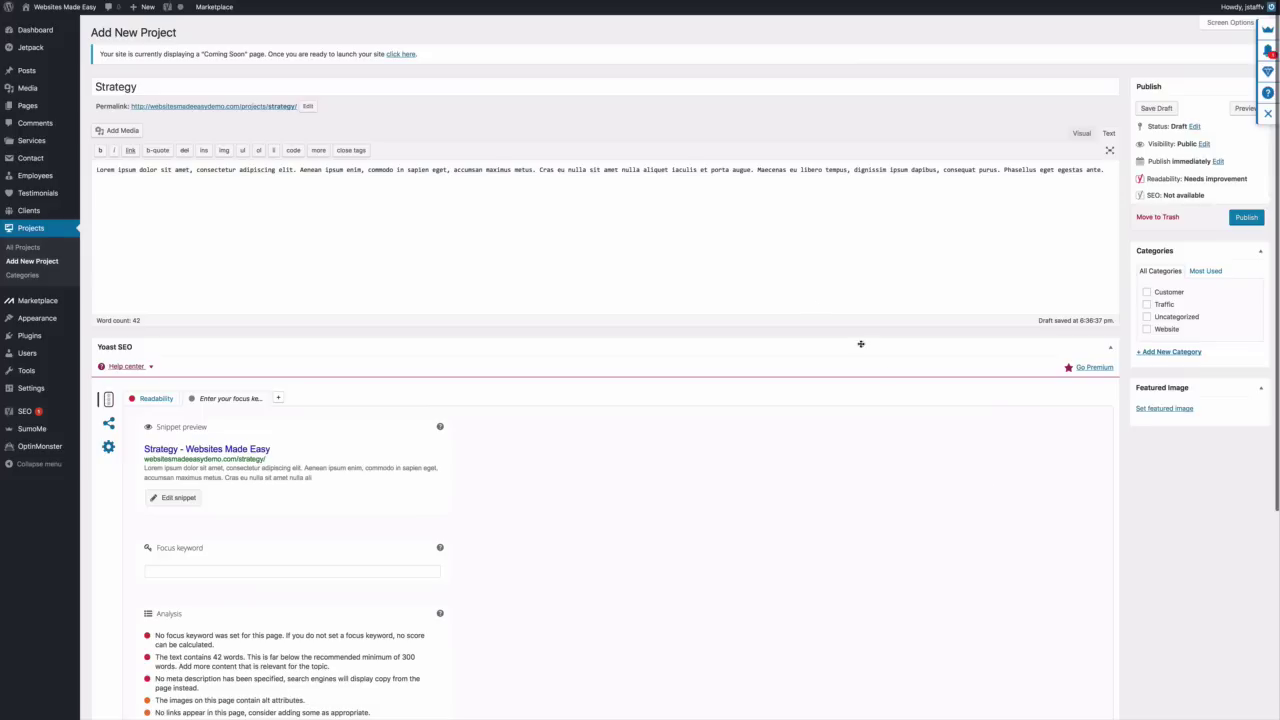
click(1240, 218)
Create and publish the Adventure project with lorem ipsum text and a mountain sunrise featured image
click(206, 35)
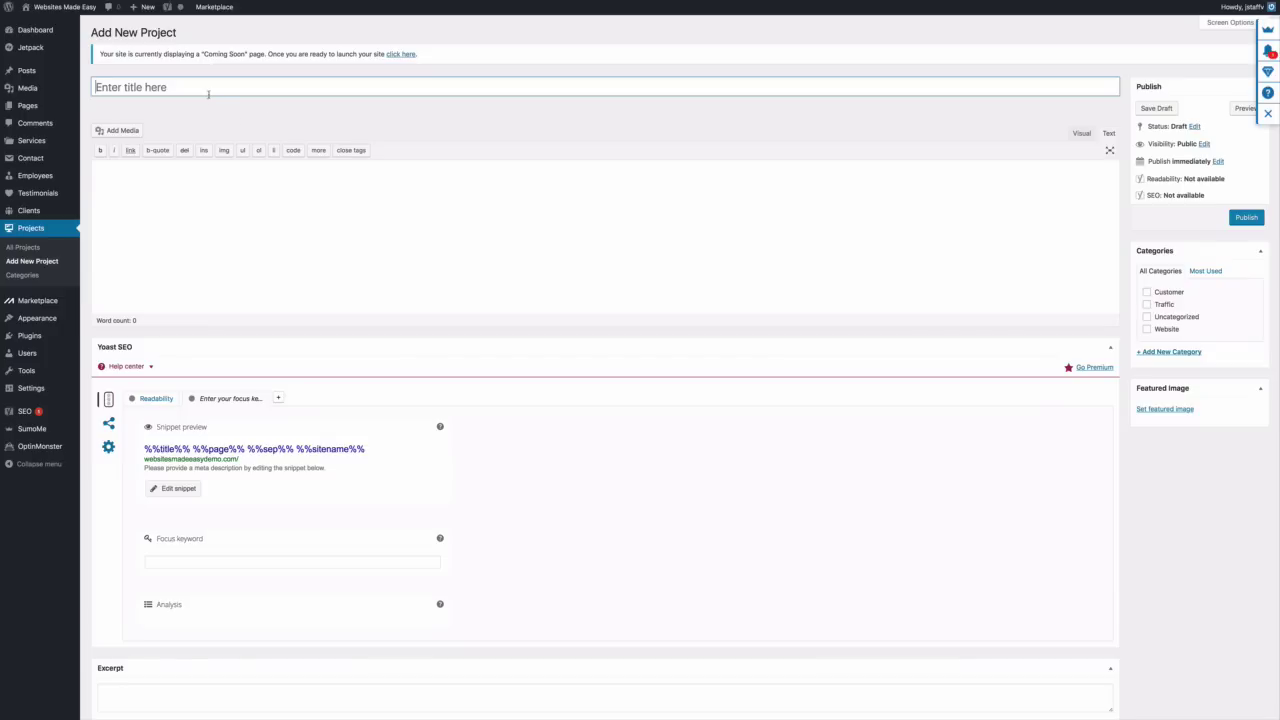
click(211, 91)
text(Adv)
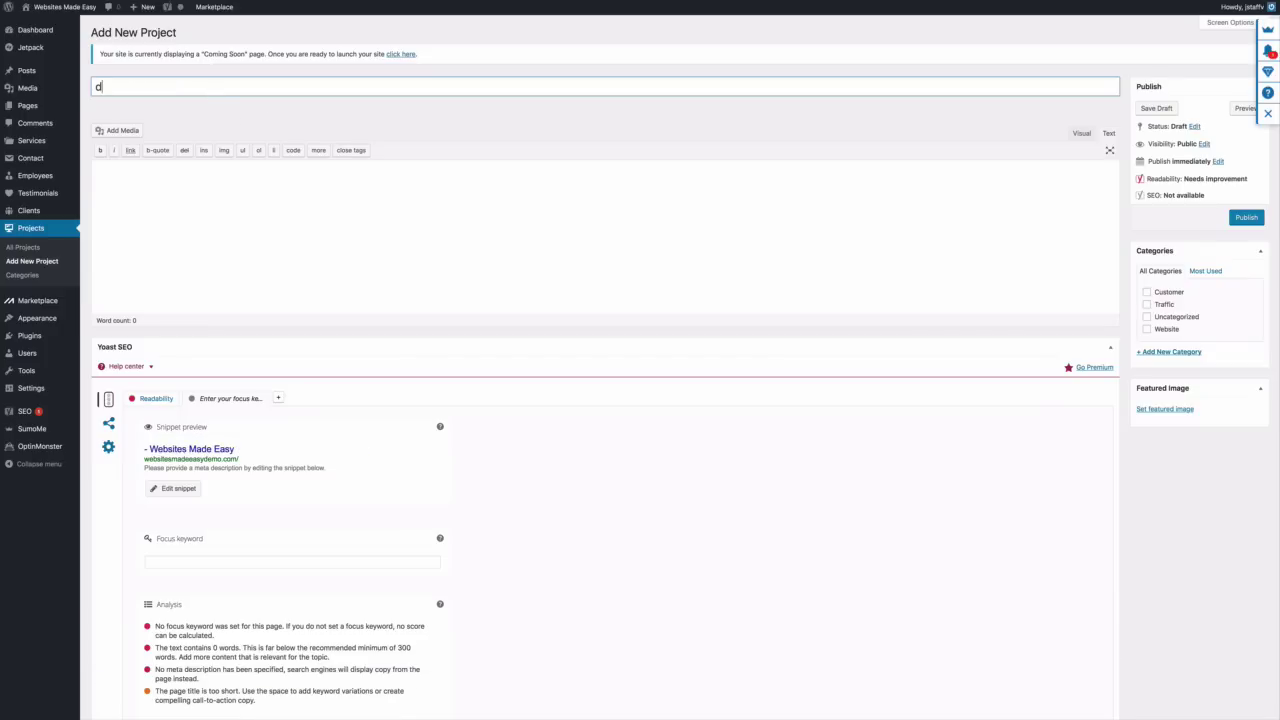
text(enture)
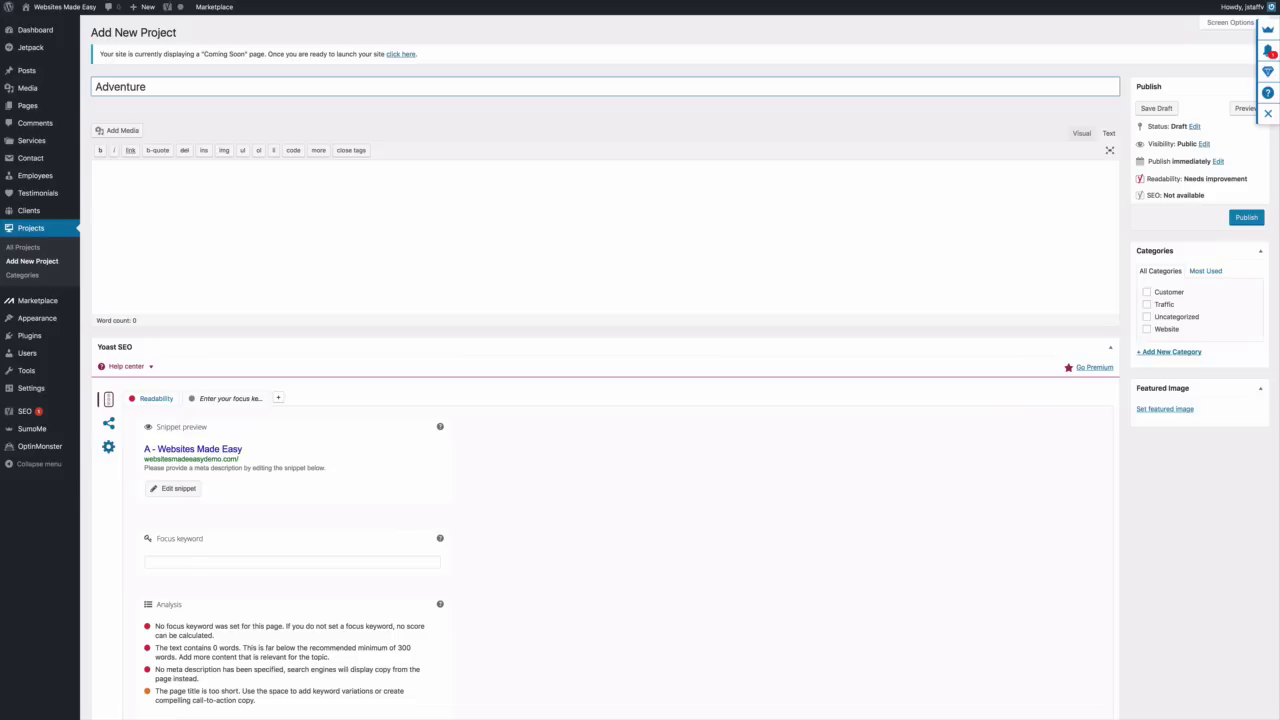
click(243, 200)
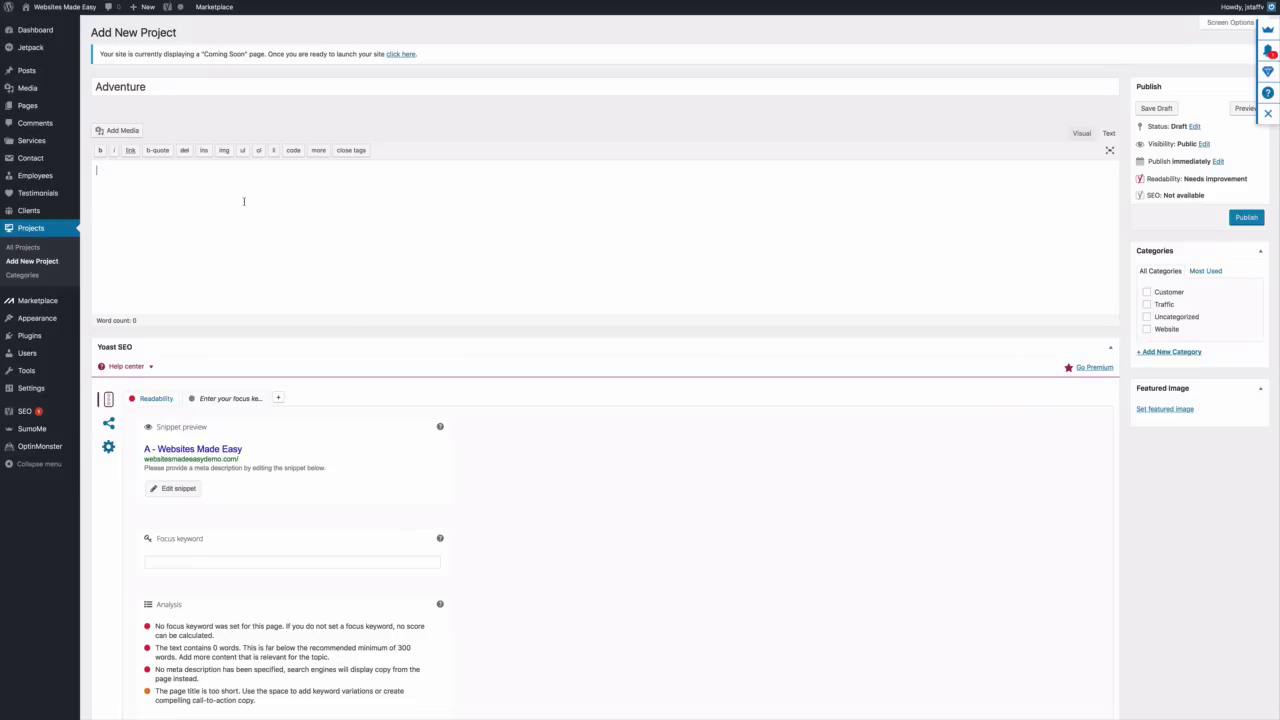
right_click(243, 200)
click(265, 226)
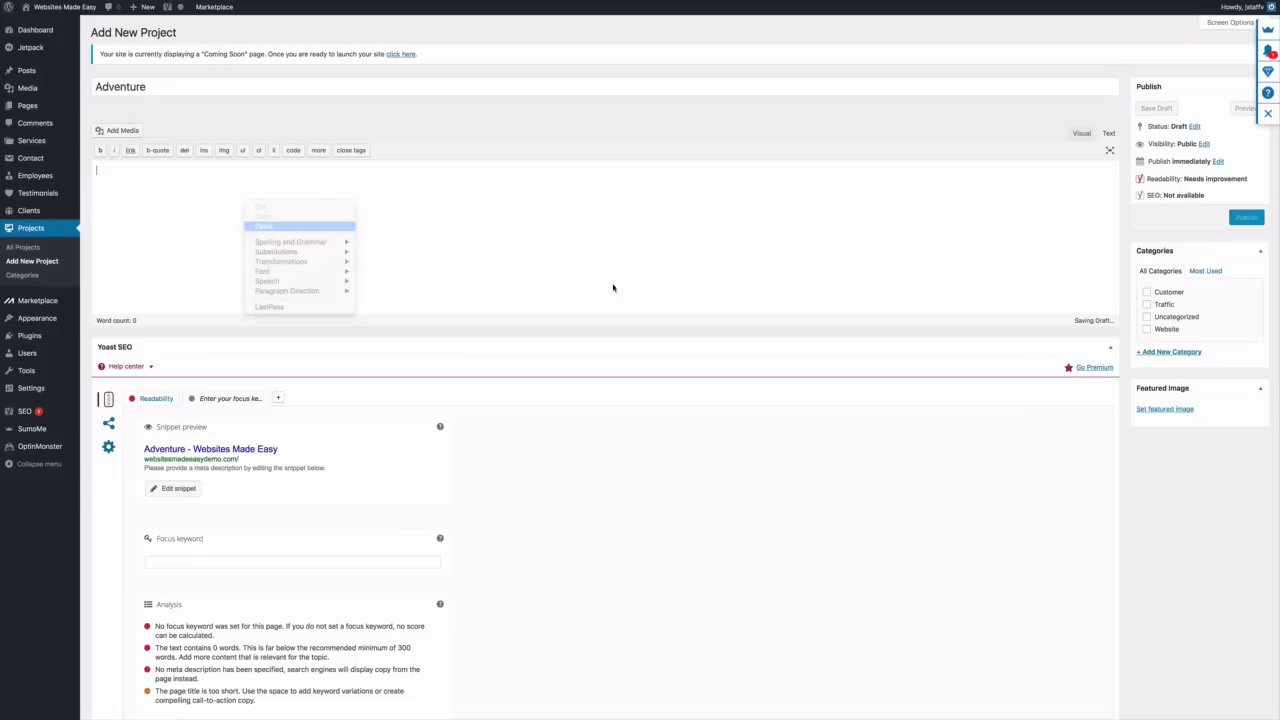
click(1166, 409)
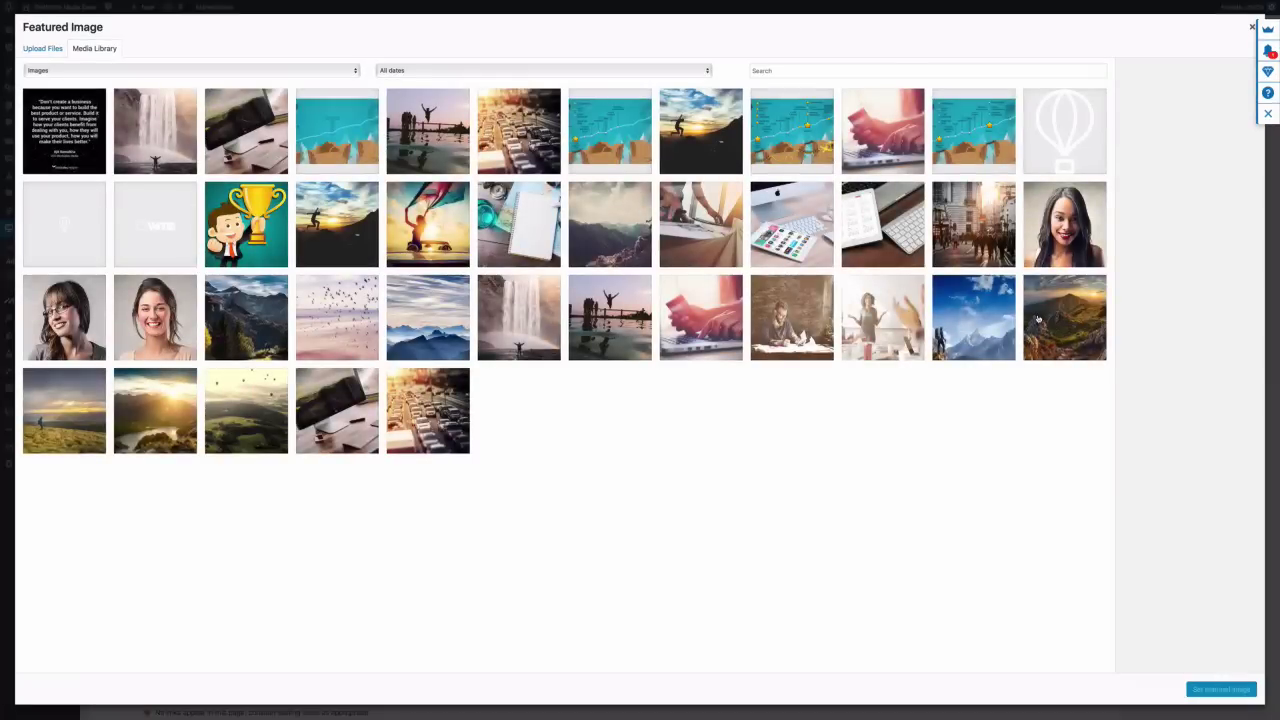
click(1062, 320)
click(1218, 690)
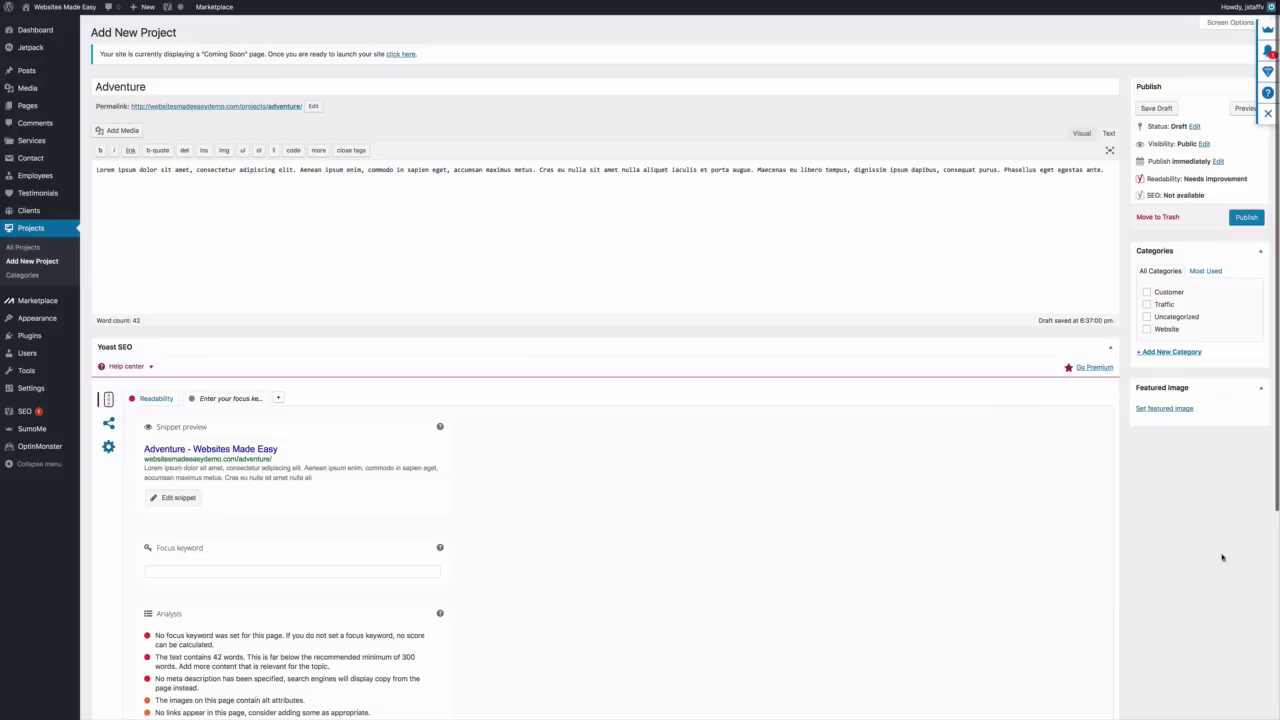
click(1244, 219)
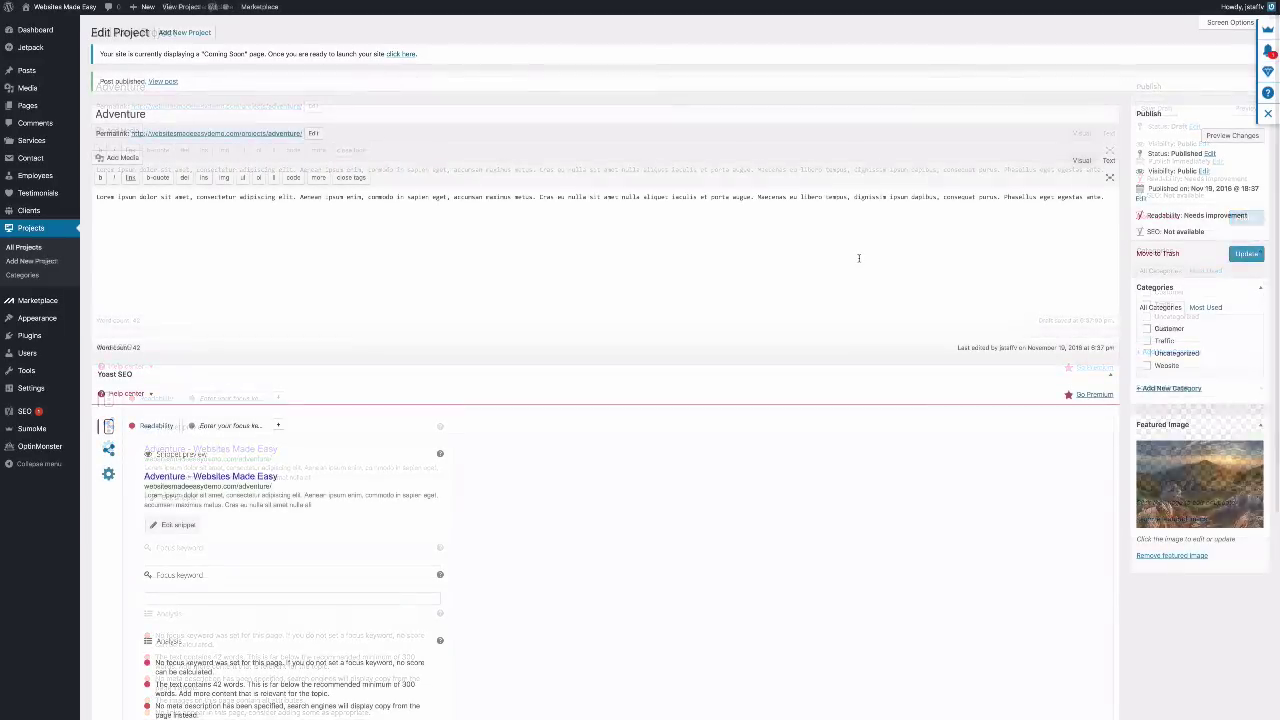
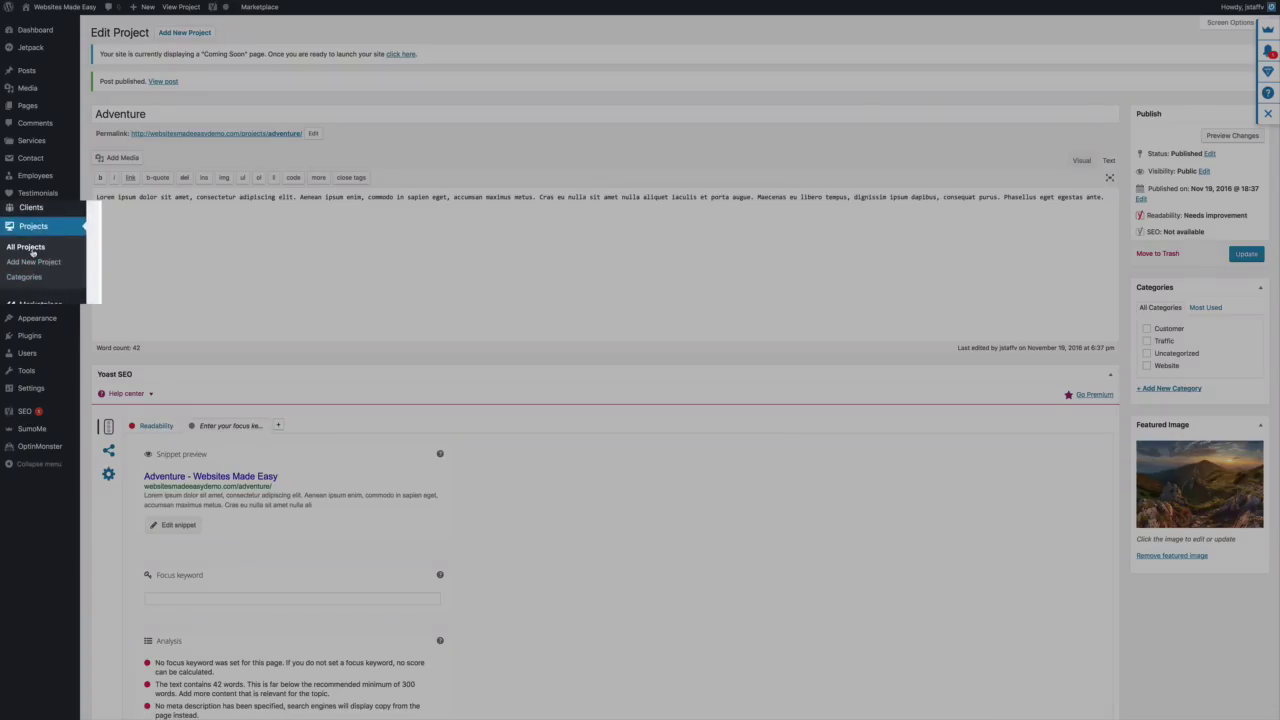
Go from All Projects to the Pages list and edit Home — Front Page
click(32, 252)
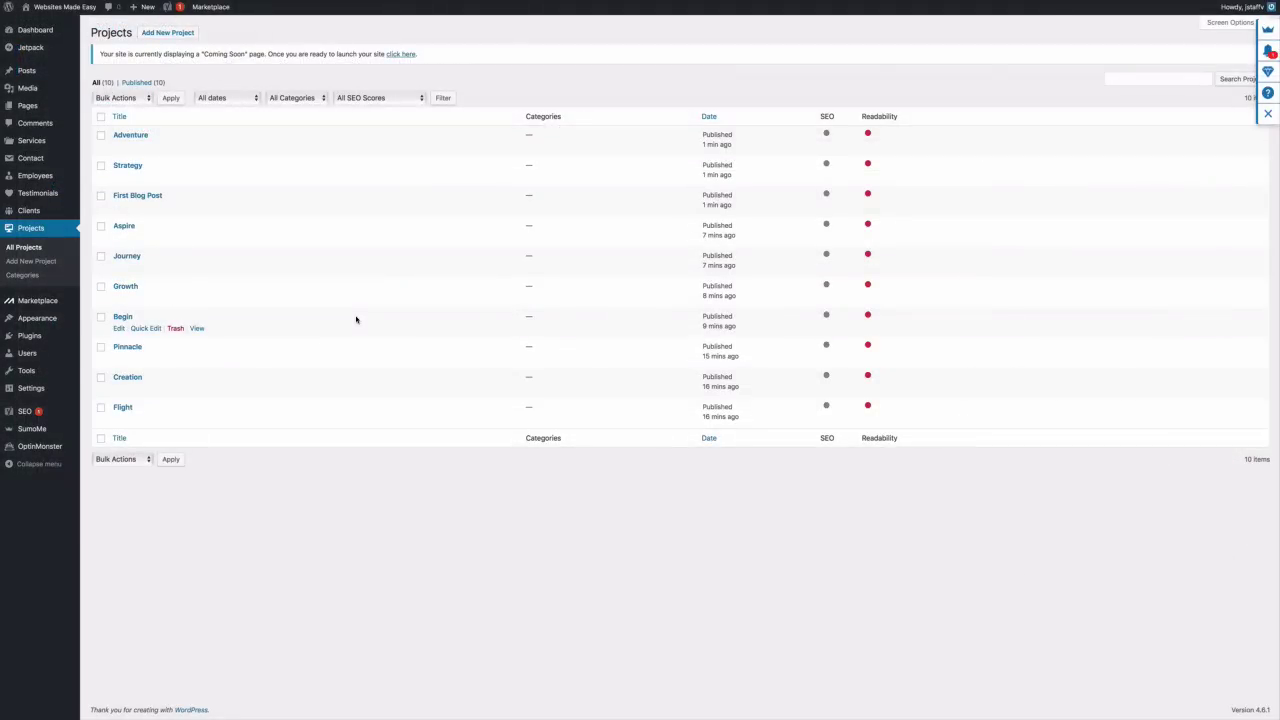
mouse_move(44, 108)
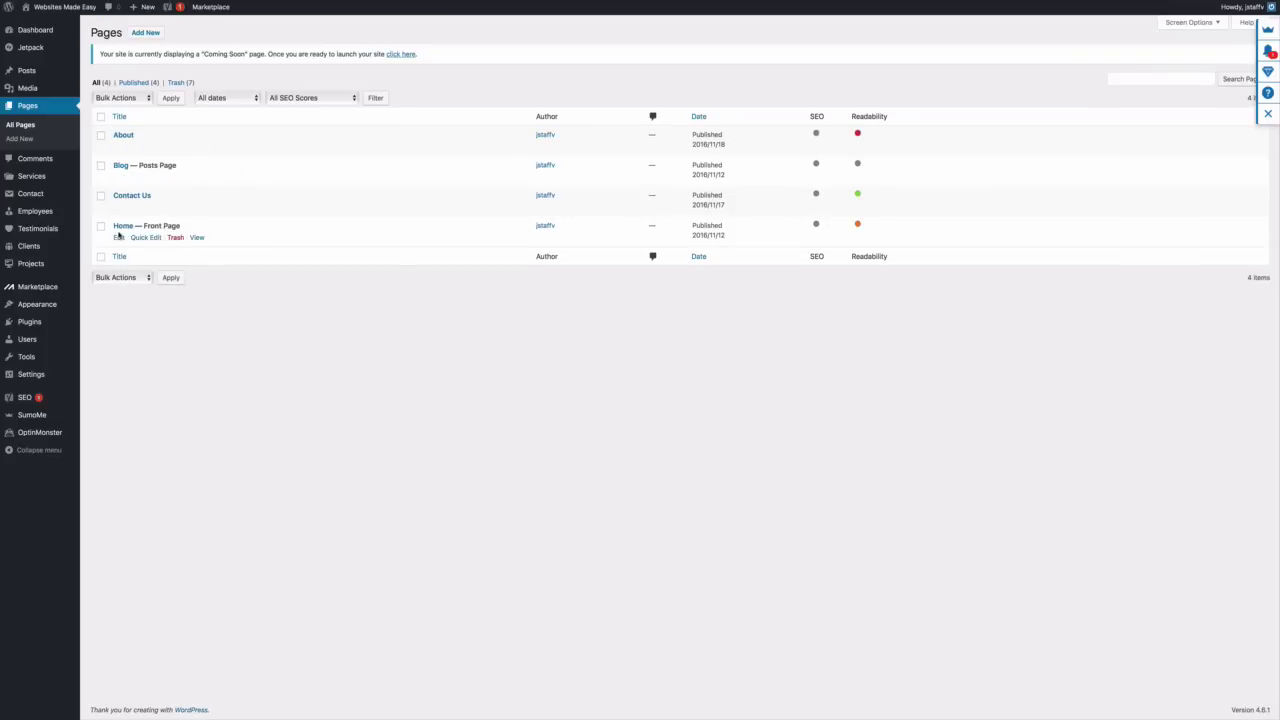
click(119, 237)
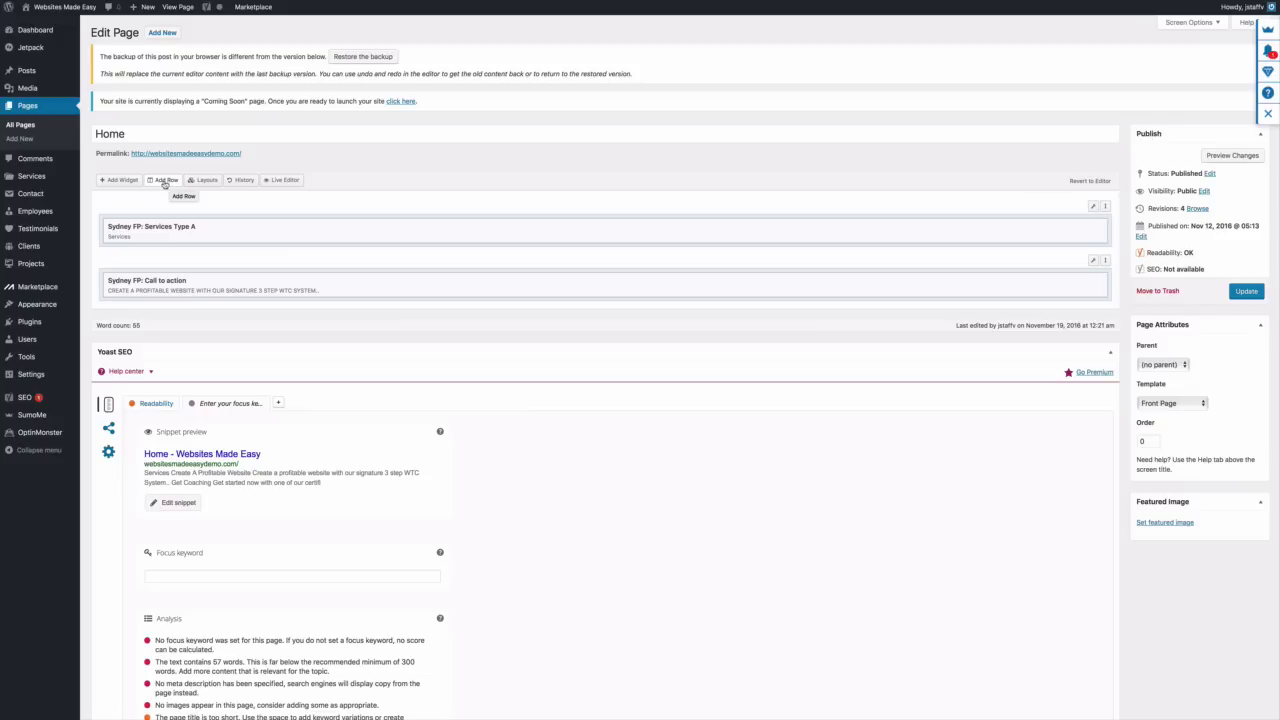
Insert a one-column row and drag it below the Call to action row
click(165, 183)
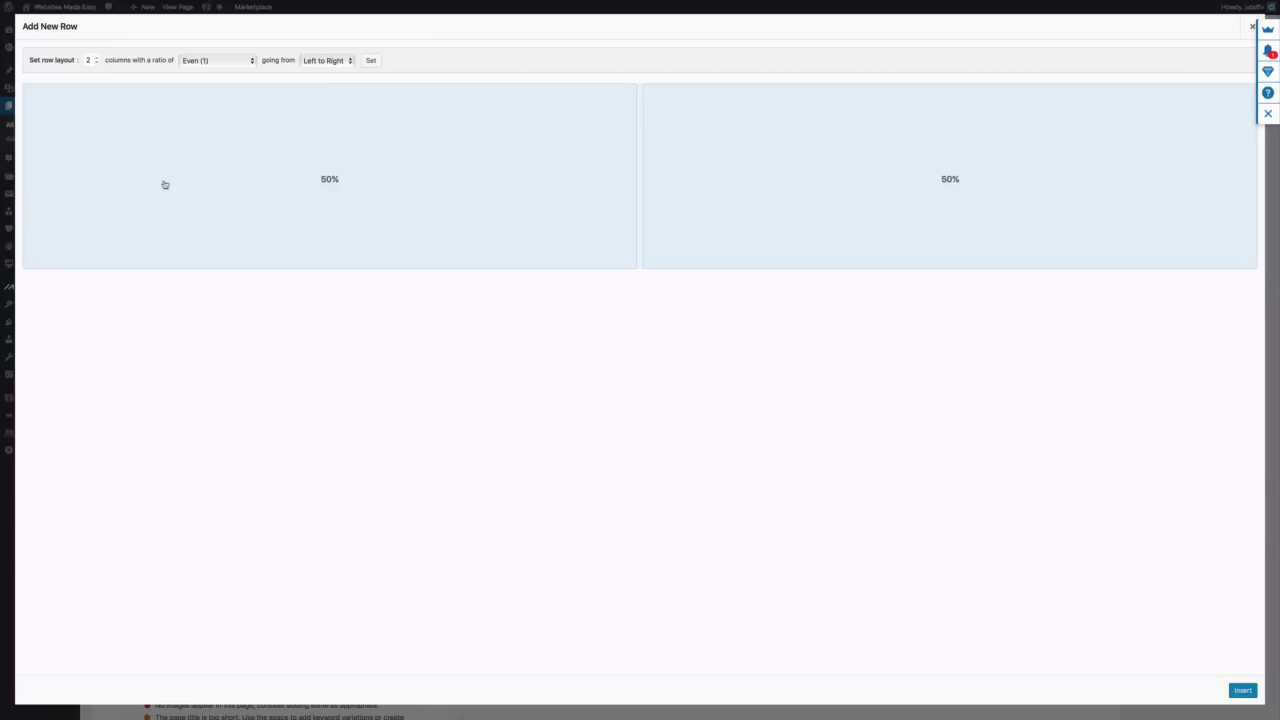
click(96, 63)
click(1240, 690)
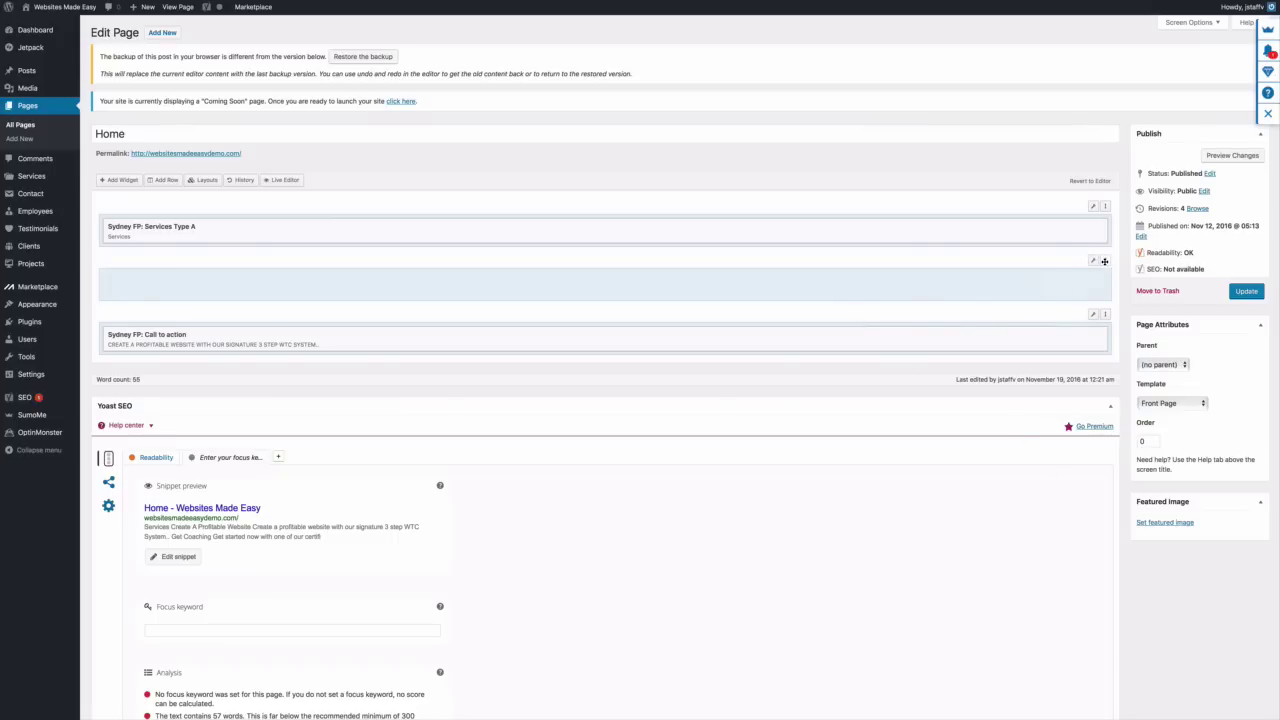
drag(1105, 262, 1104, 310)
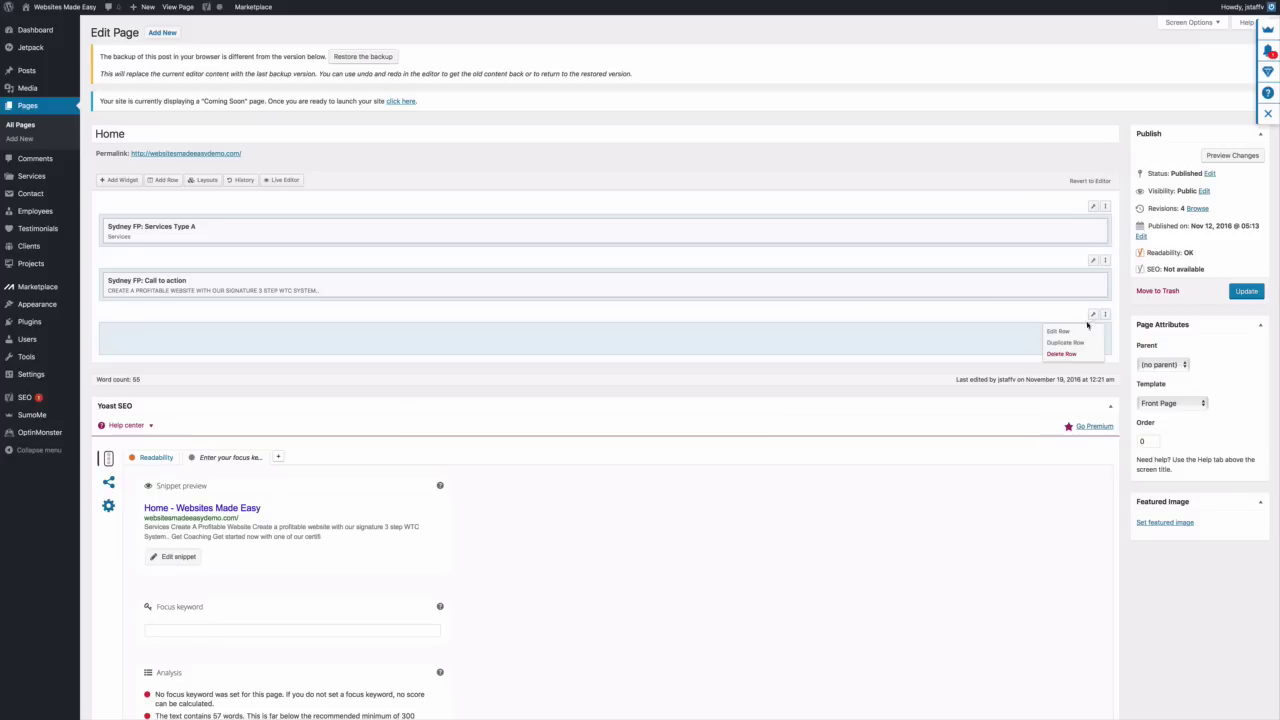
Give the new row 80px top/bottom padding and Full Width Stretched layout
click(1087, 331)
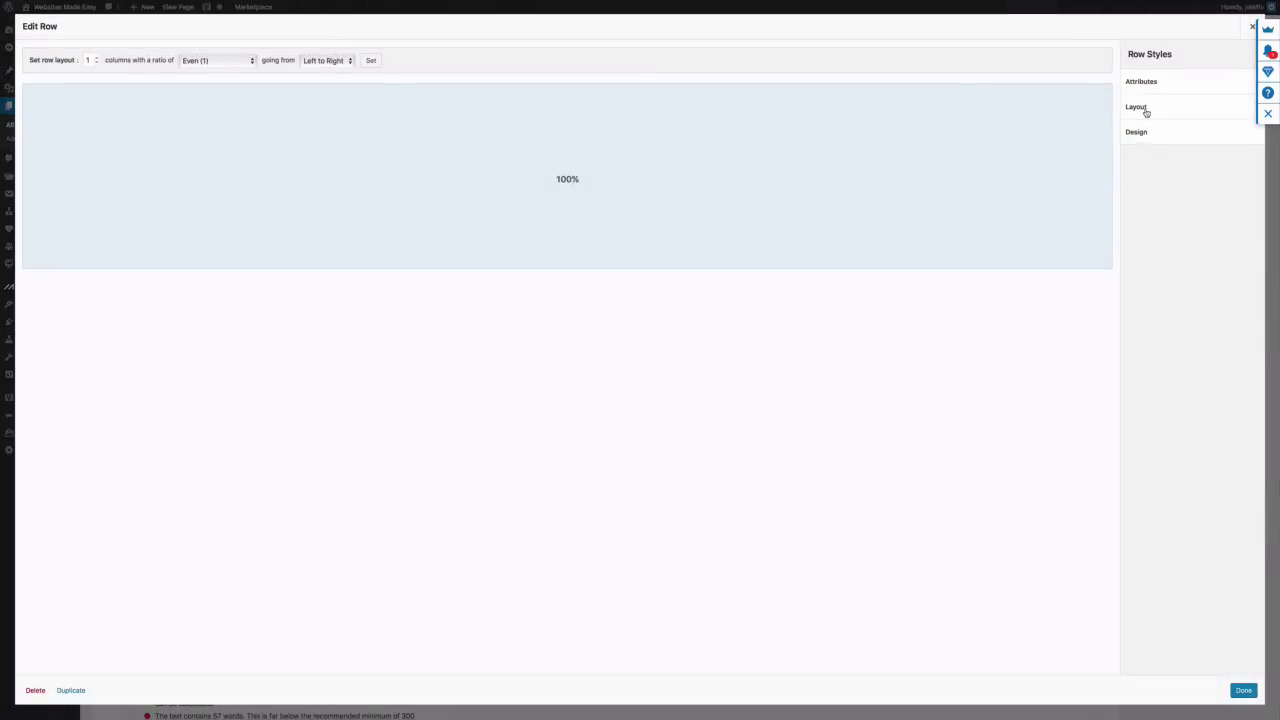
click(1146, 113)
click(1147, 143)
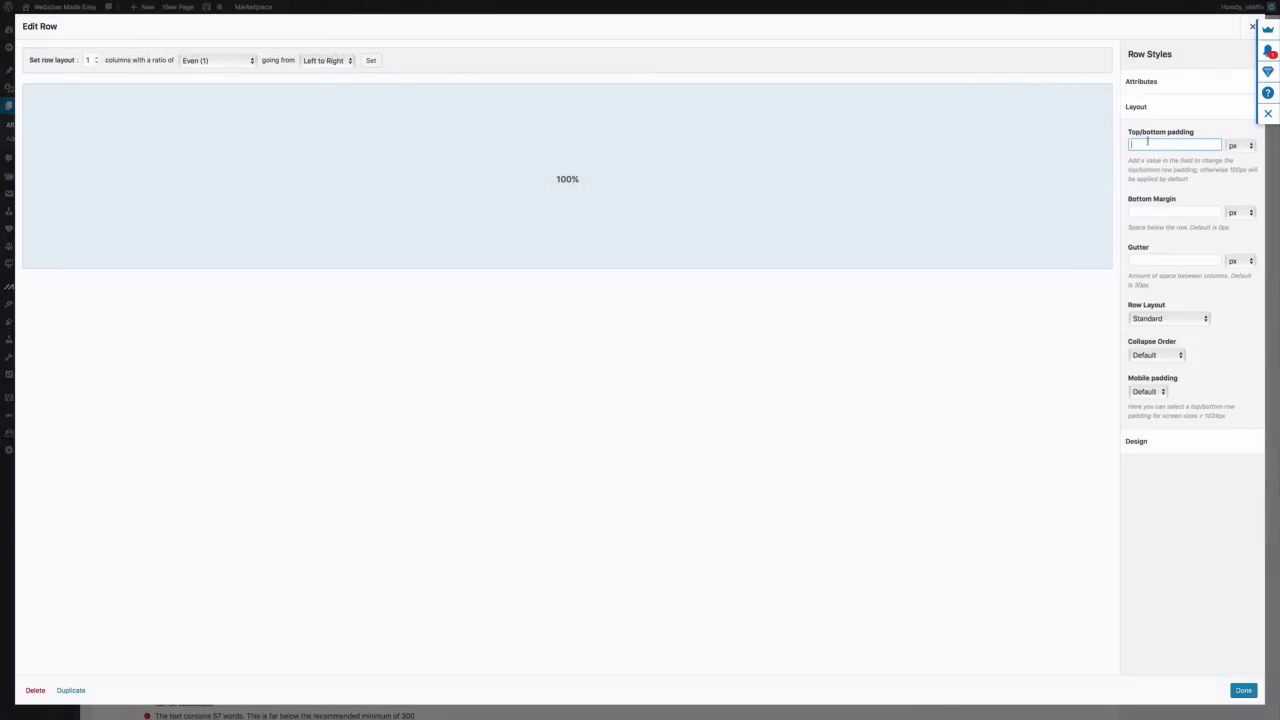
text(80)
click(1205, 318)
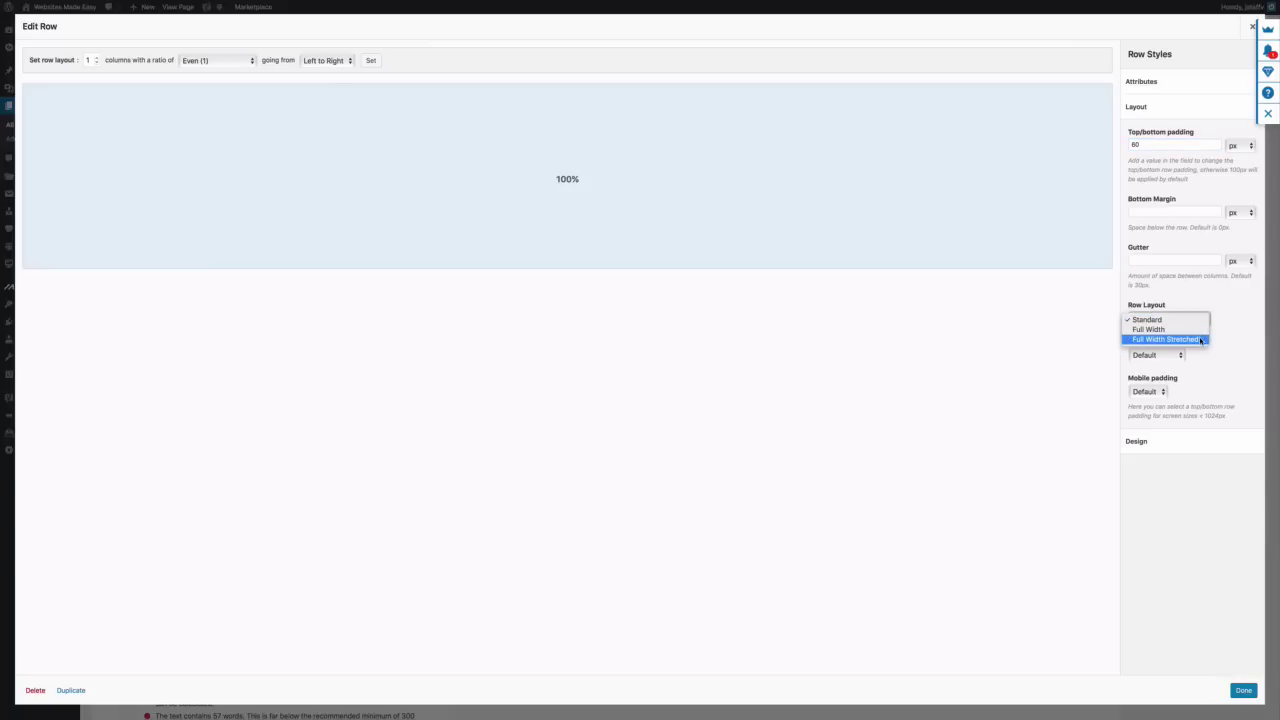
click(1201, 340)
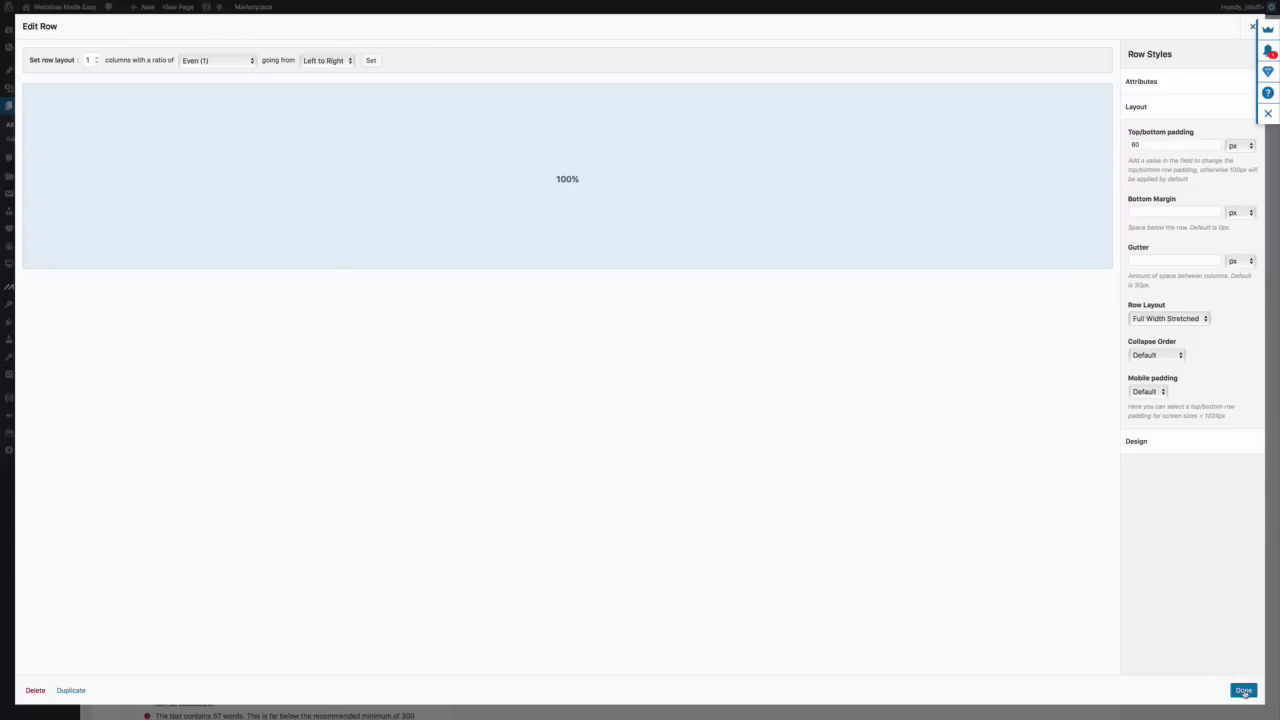
click(1244, 691)
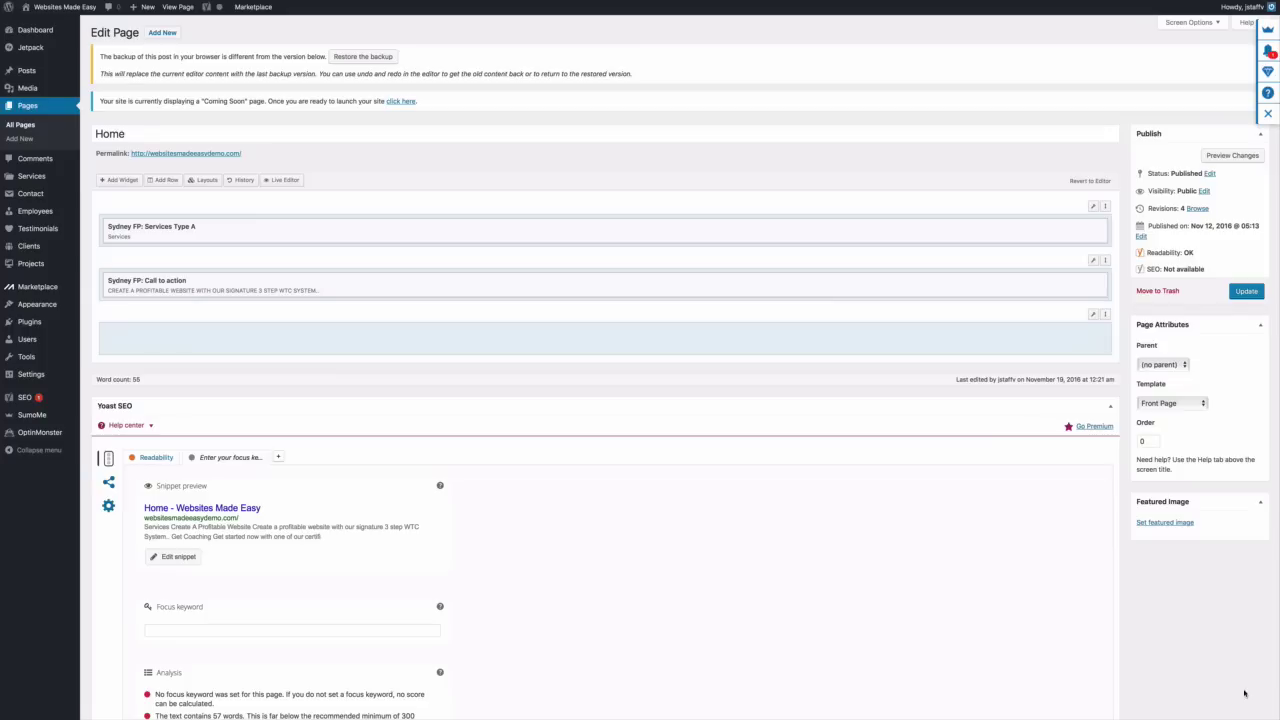
Add a Sydney FP: Portfolio widget to the new row's cell and title it 'Our Work'
click(783, 341)
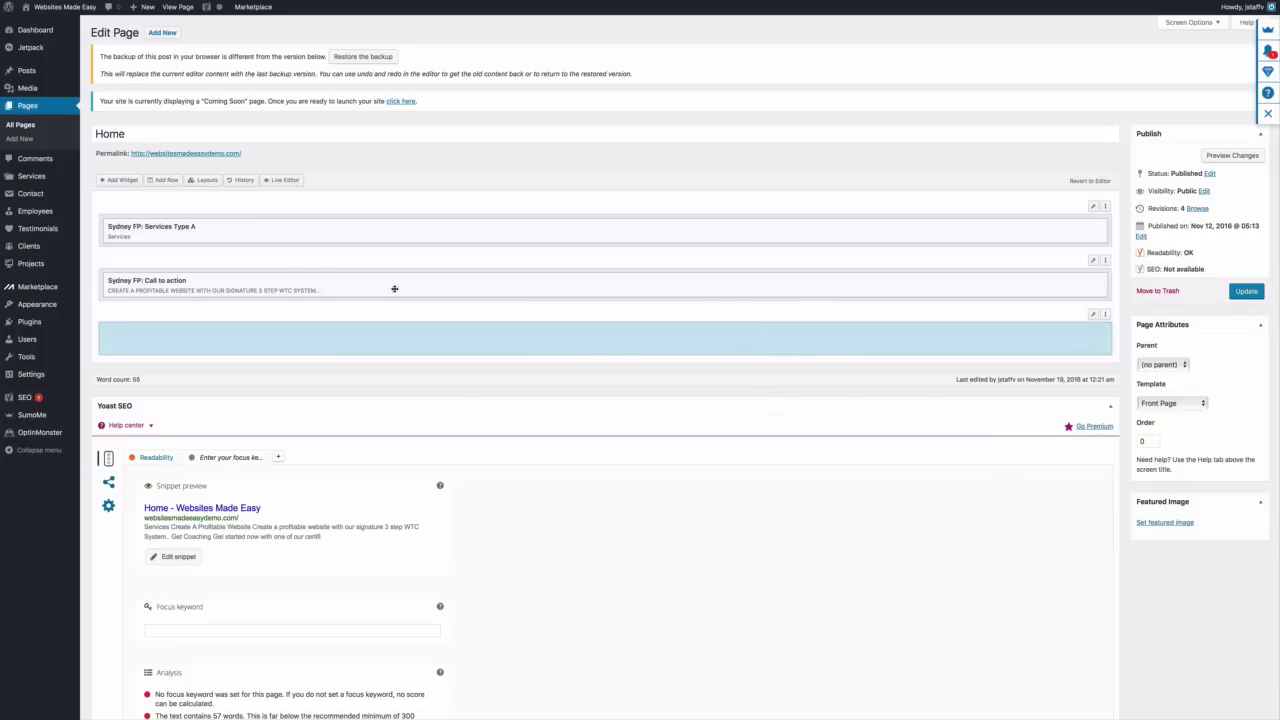
click(118, 180)
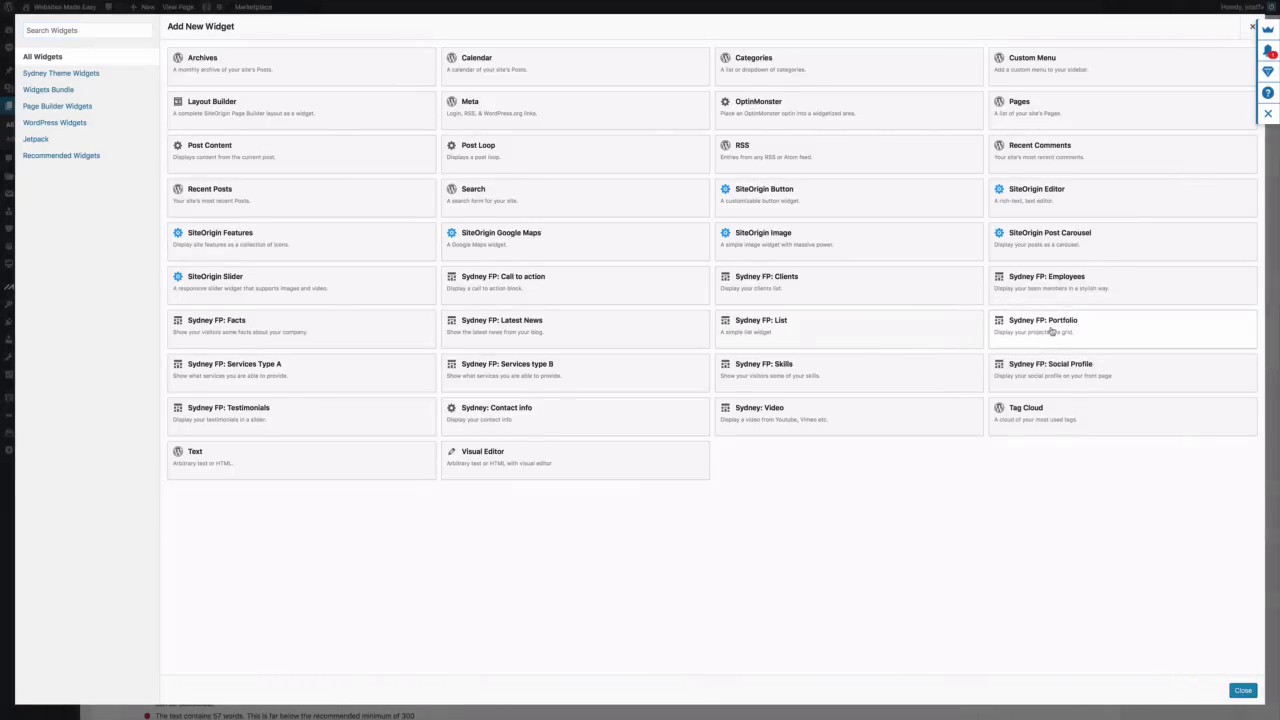
click(1048, 331)
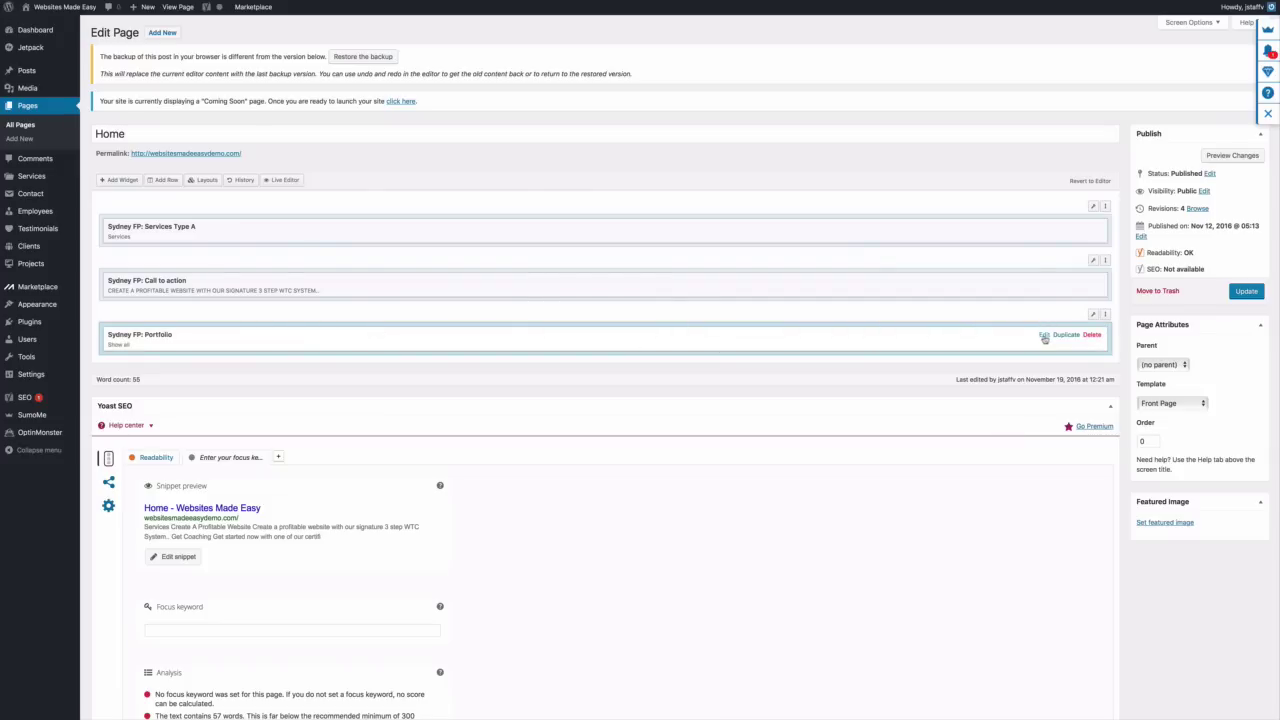
click(1044, 336)
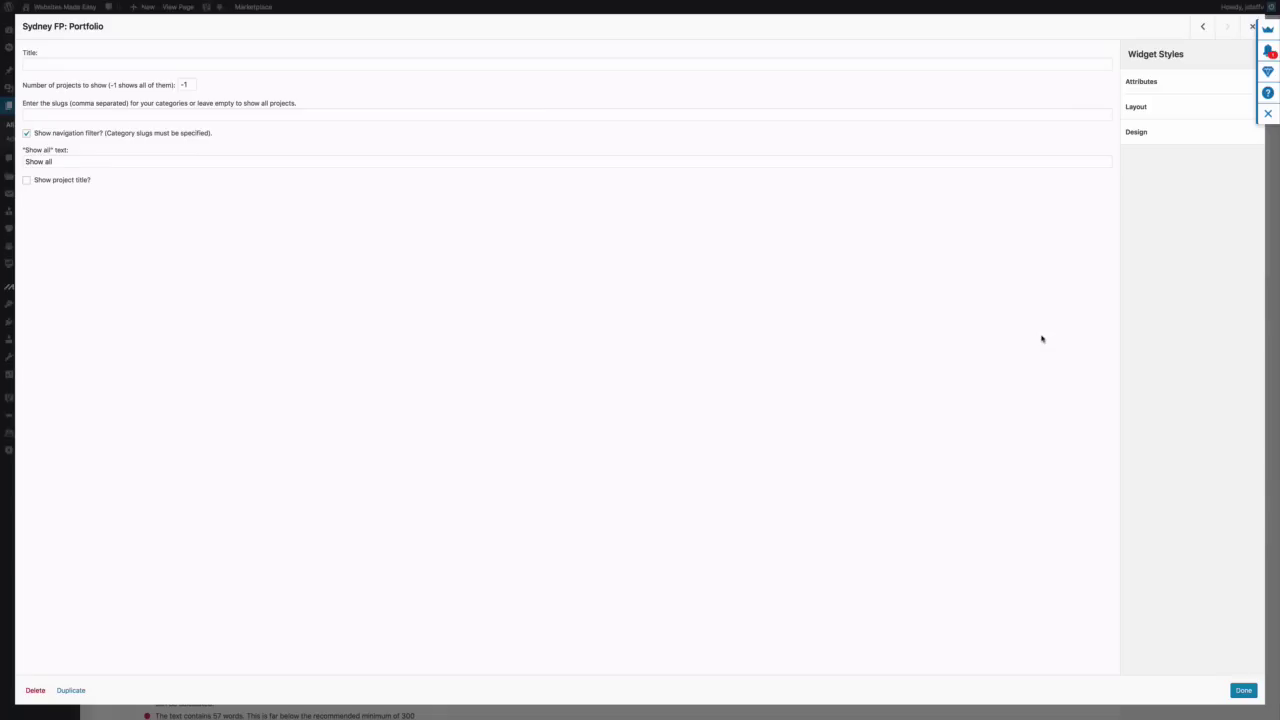
click(53, 63)
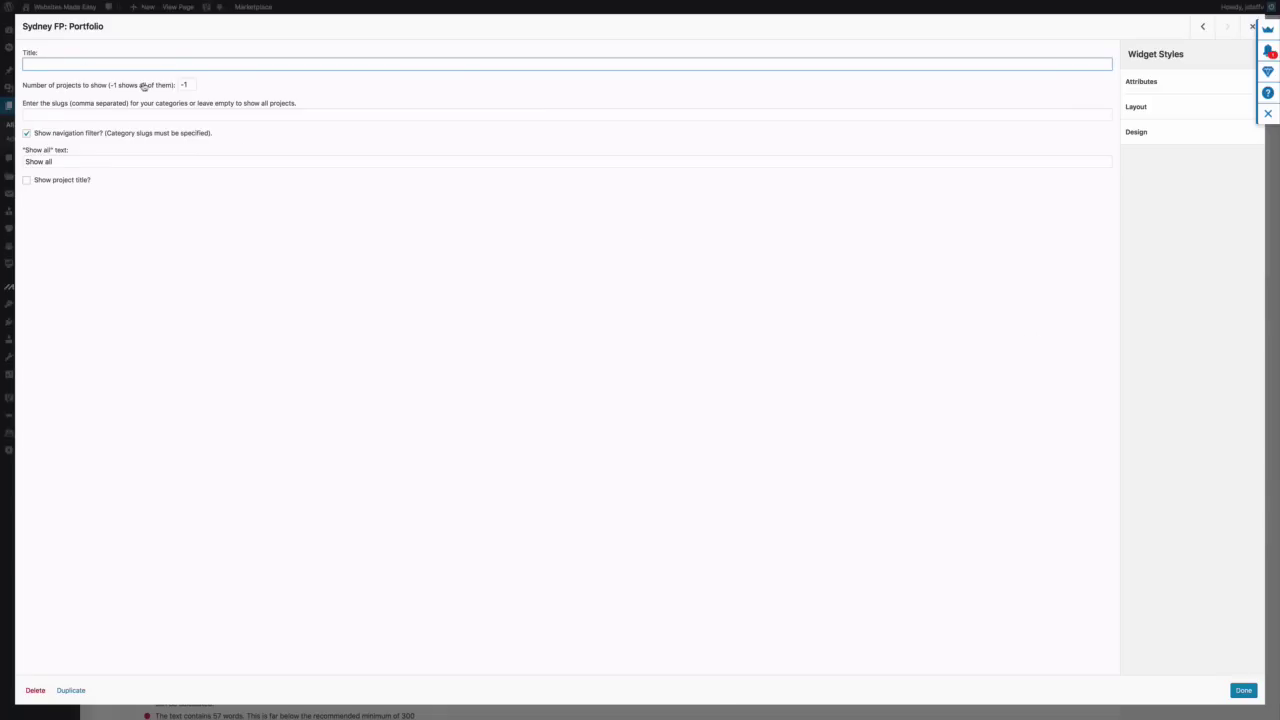
text(Our Work)
click(1243, 690)
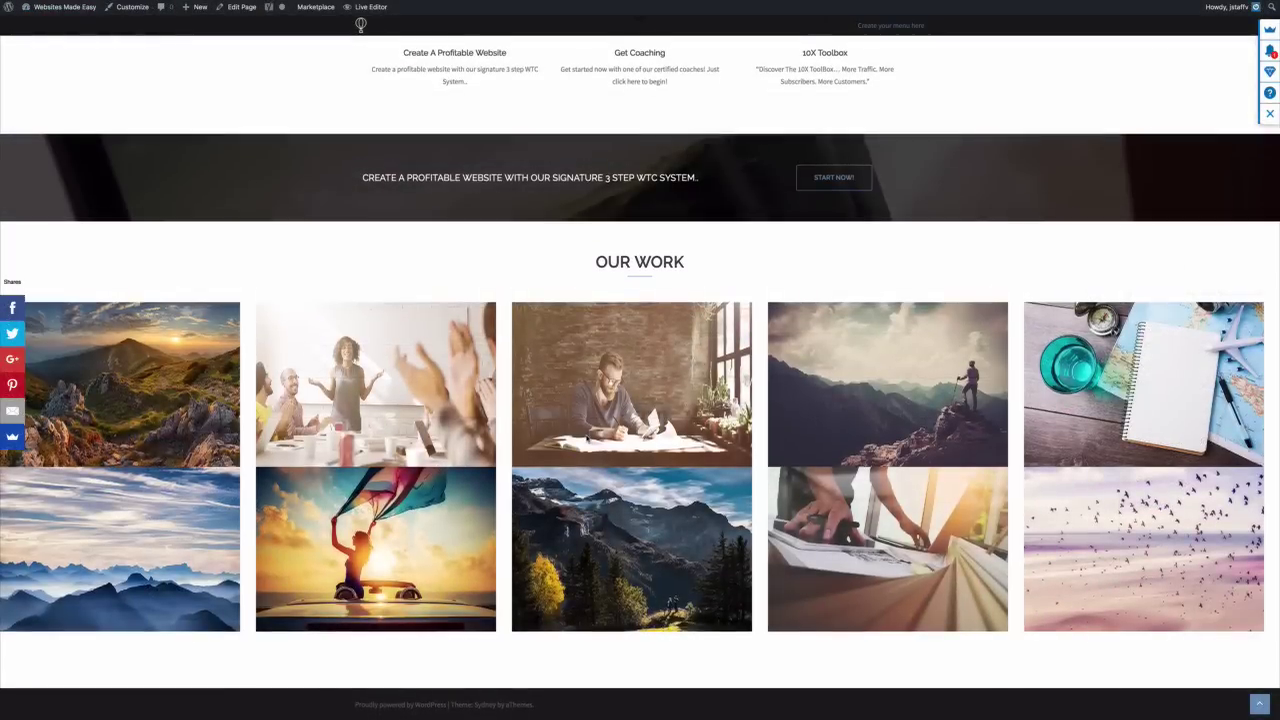
Scroll the live Home page through its Services, call-to-action and Our Work sections
scroll(587, 437, up, 3)
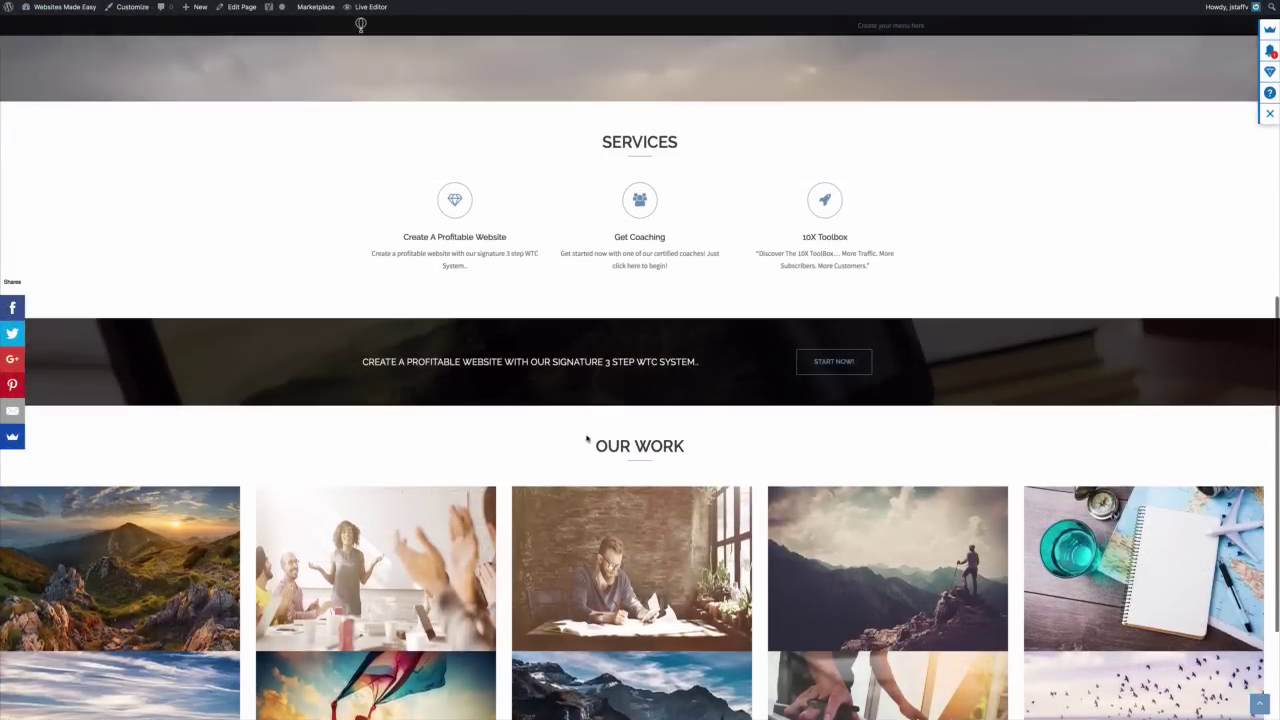
scroll(587, 437, down, 3)
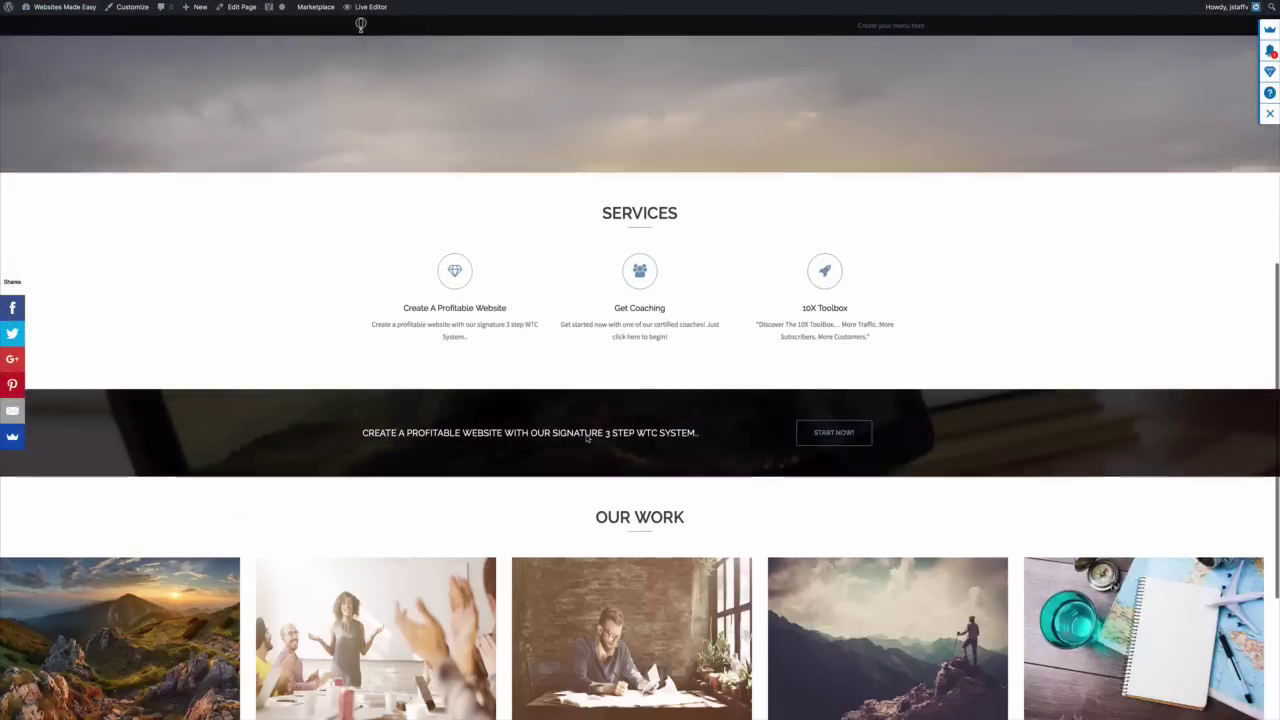
scroll(587, 437, down, 2)
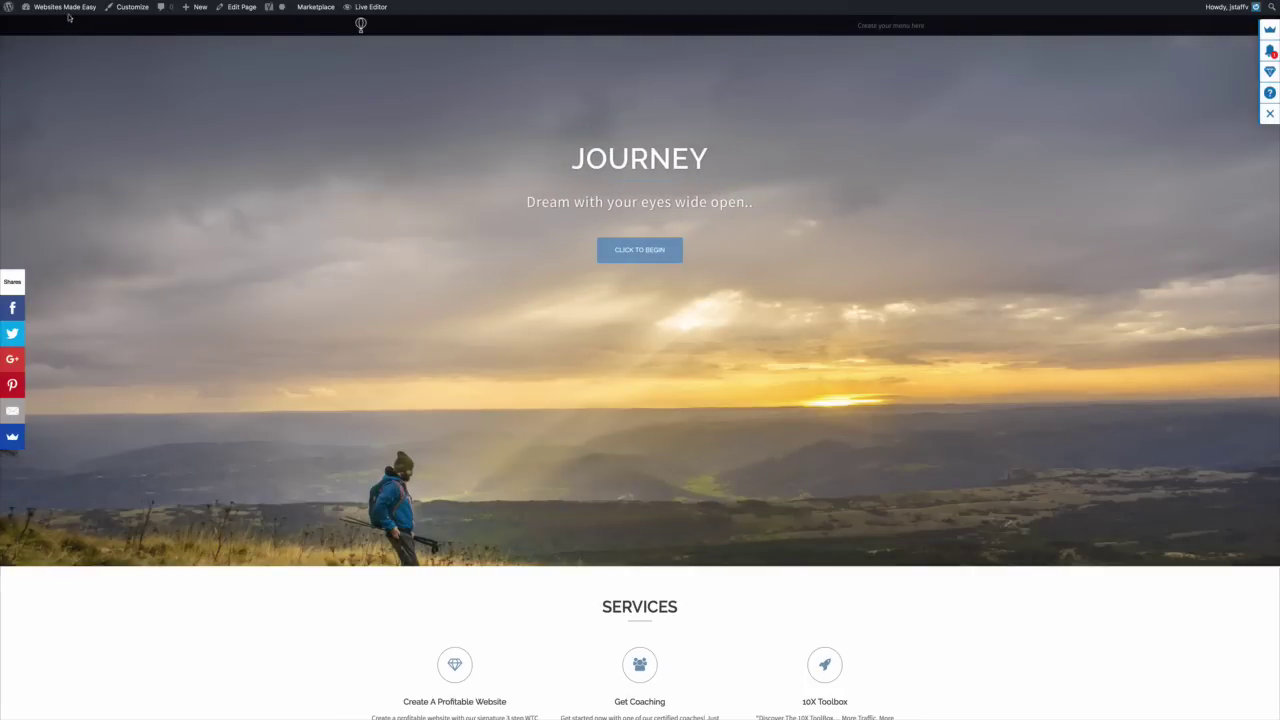
mouse_move(69, 17)
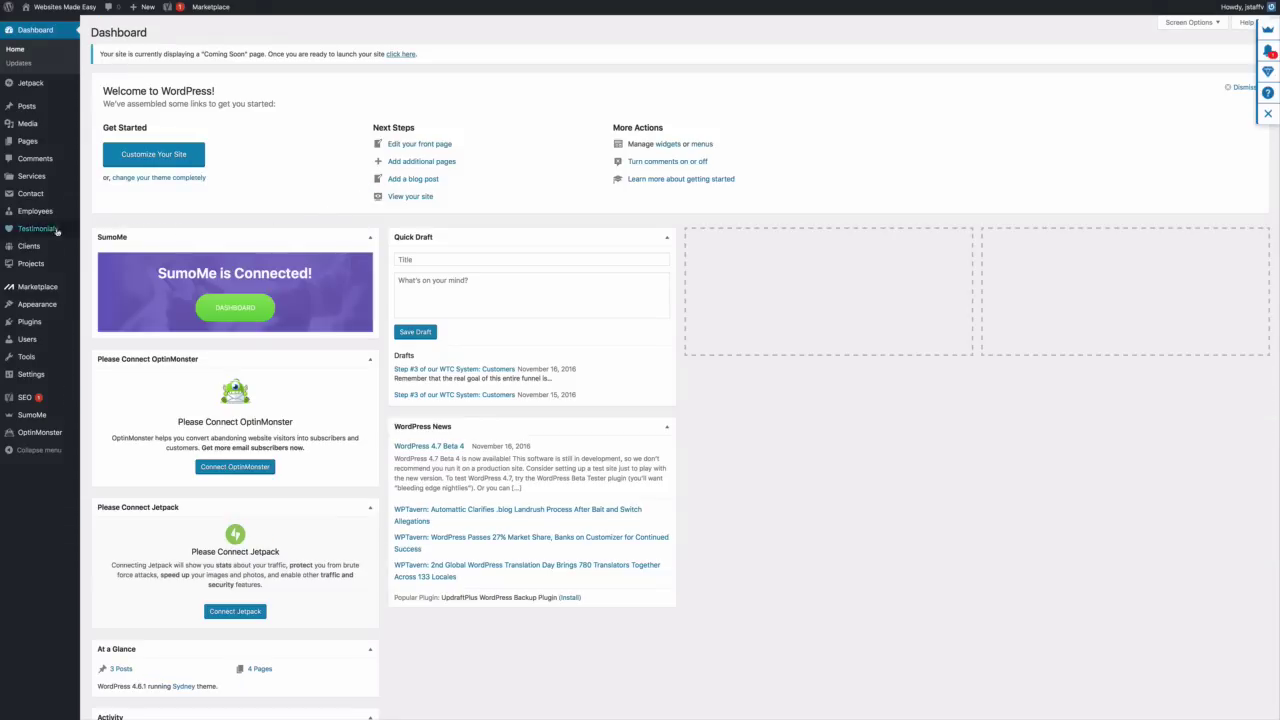
Reopen the Home page in the editor from All Pages
mouse_move(35, 141)
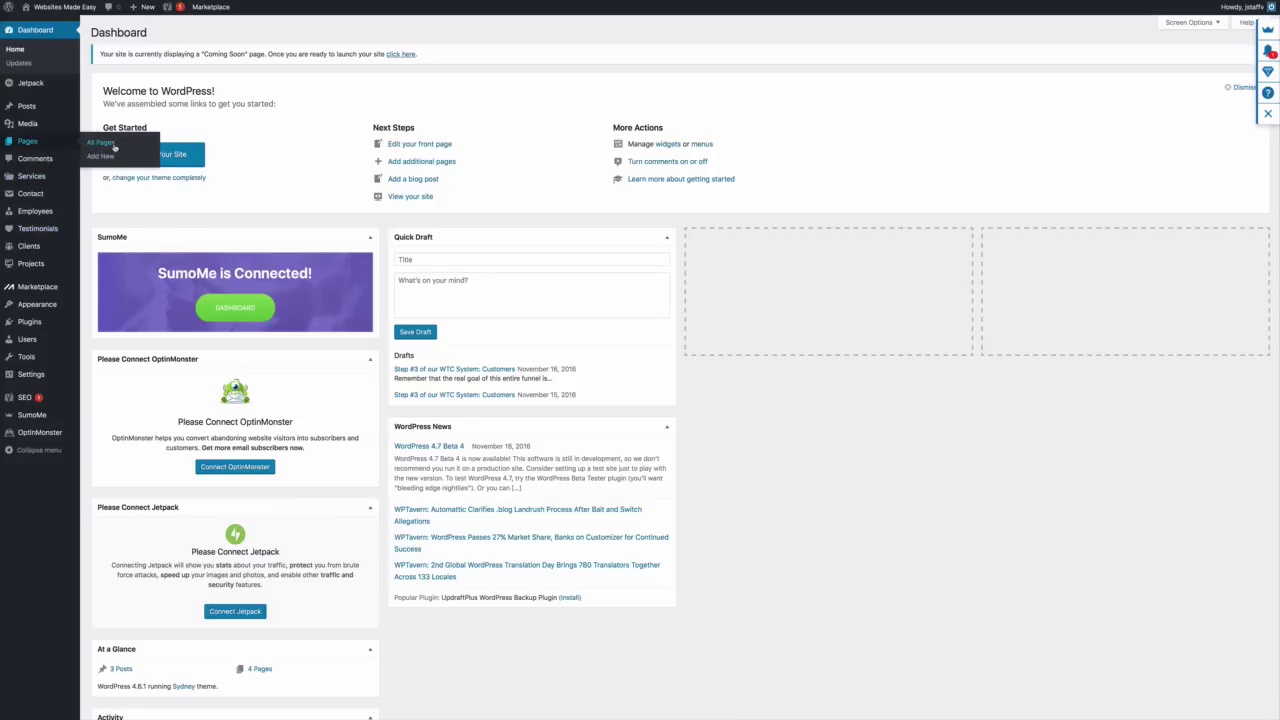
click(124, 146)
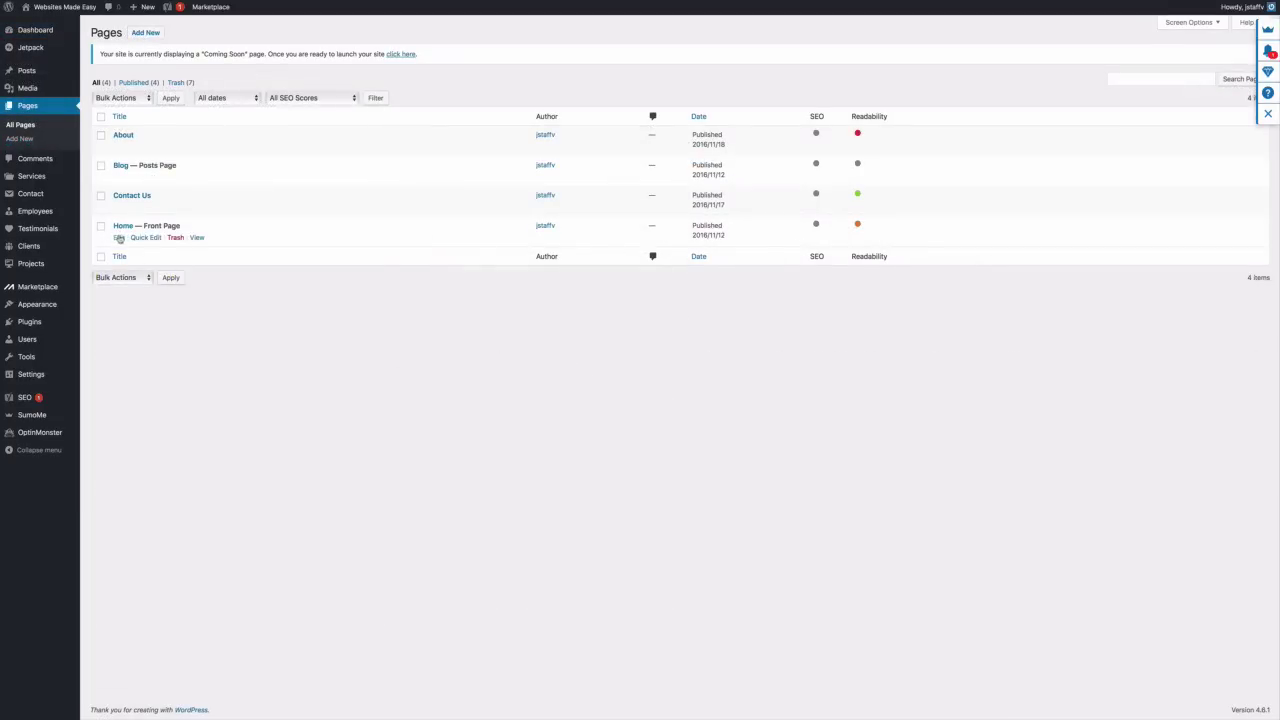
click(118, 237)
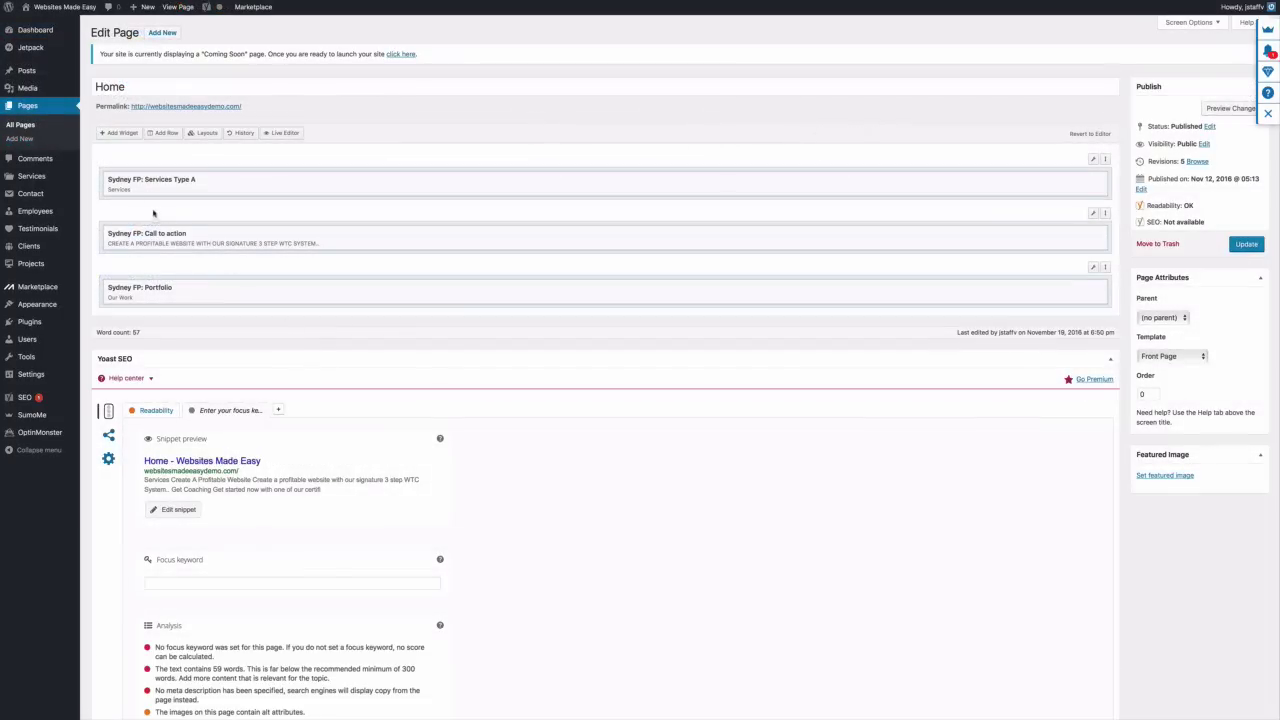
Insert a one-column row, drag it below Sydney FP: Portfolio, and open its settings
click(164, 133)
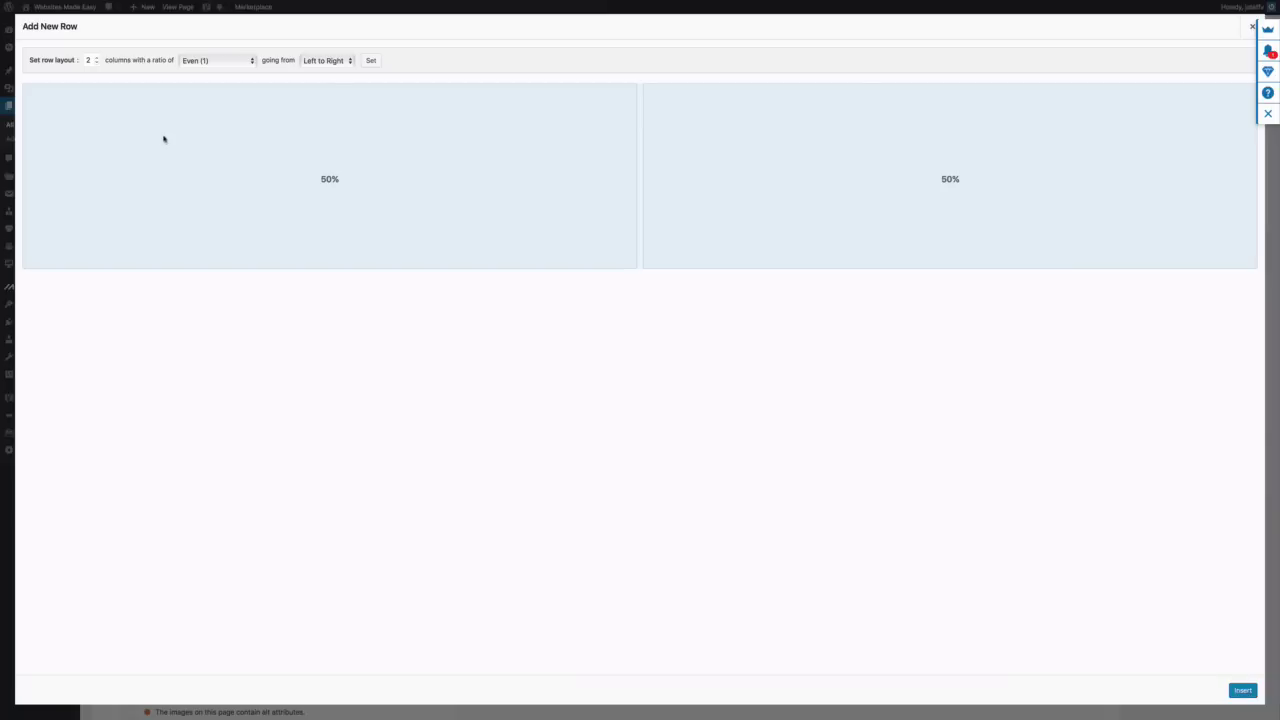
click(98, 63)
click(1242, 690)
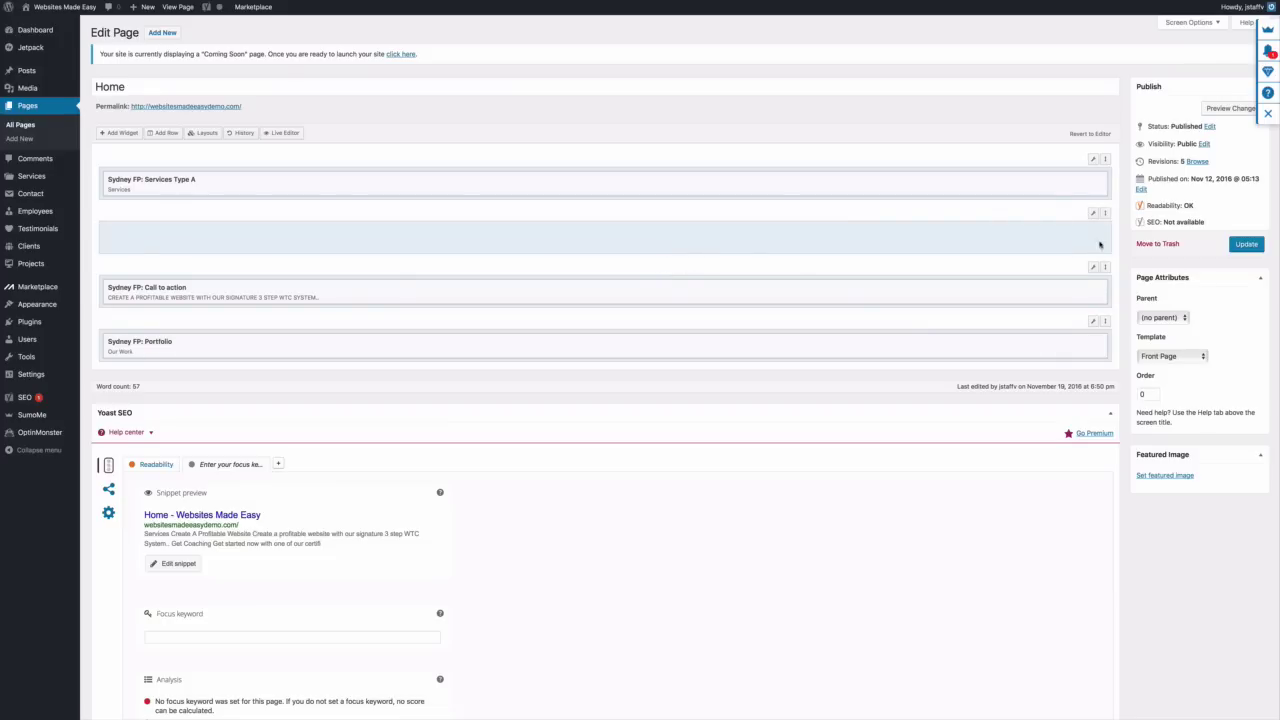
drag(1105, 215, 1106, 324)
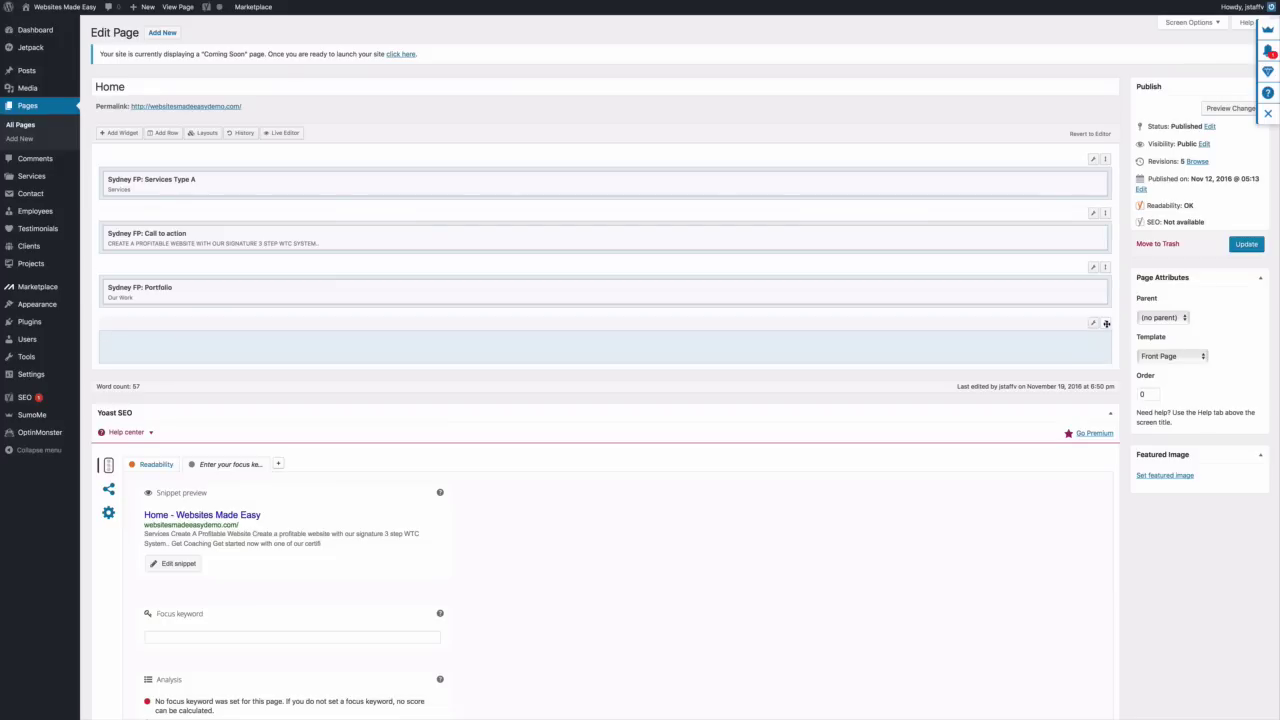
mouse_move(1092, 328)
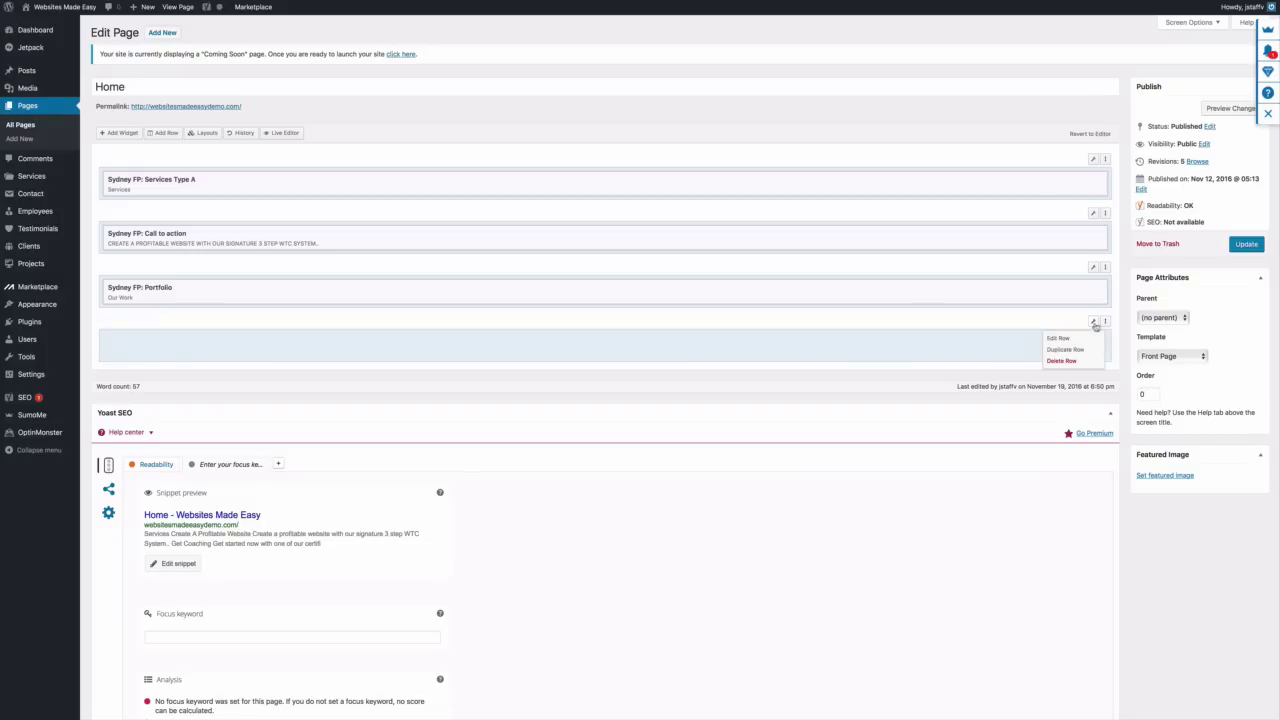
click(1093, 338)
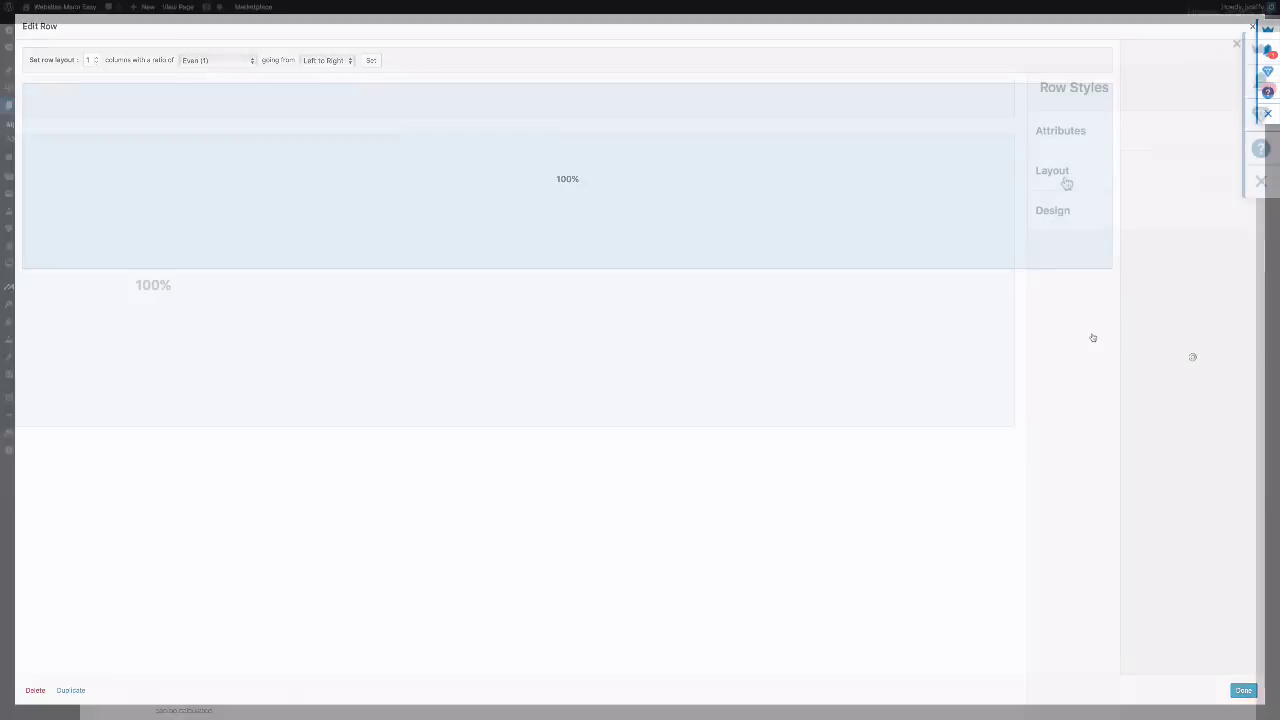
Set the empty row's Row Layout to Full Width
click(1140, 108)
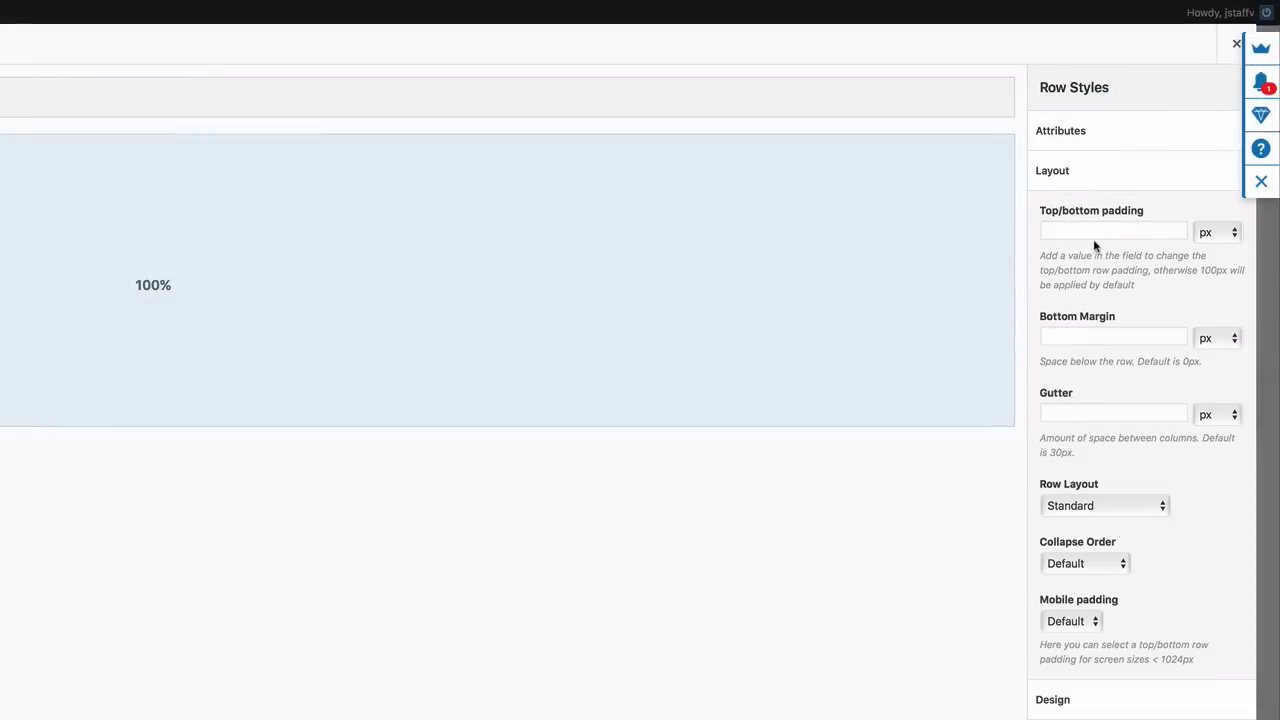
click(1157, 506)
click(1153, 522)
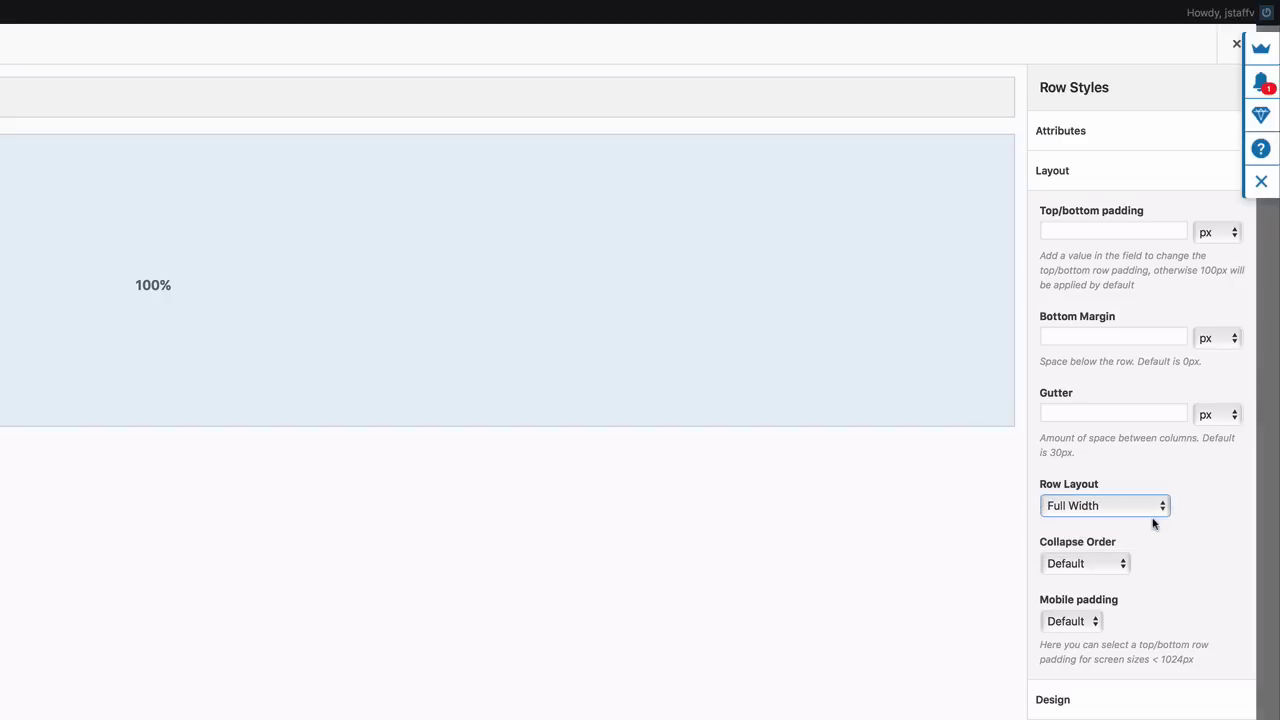
click(1087, 175)
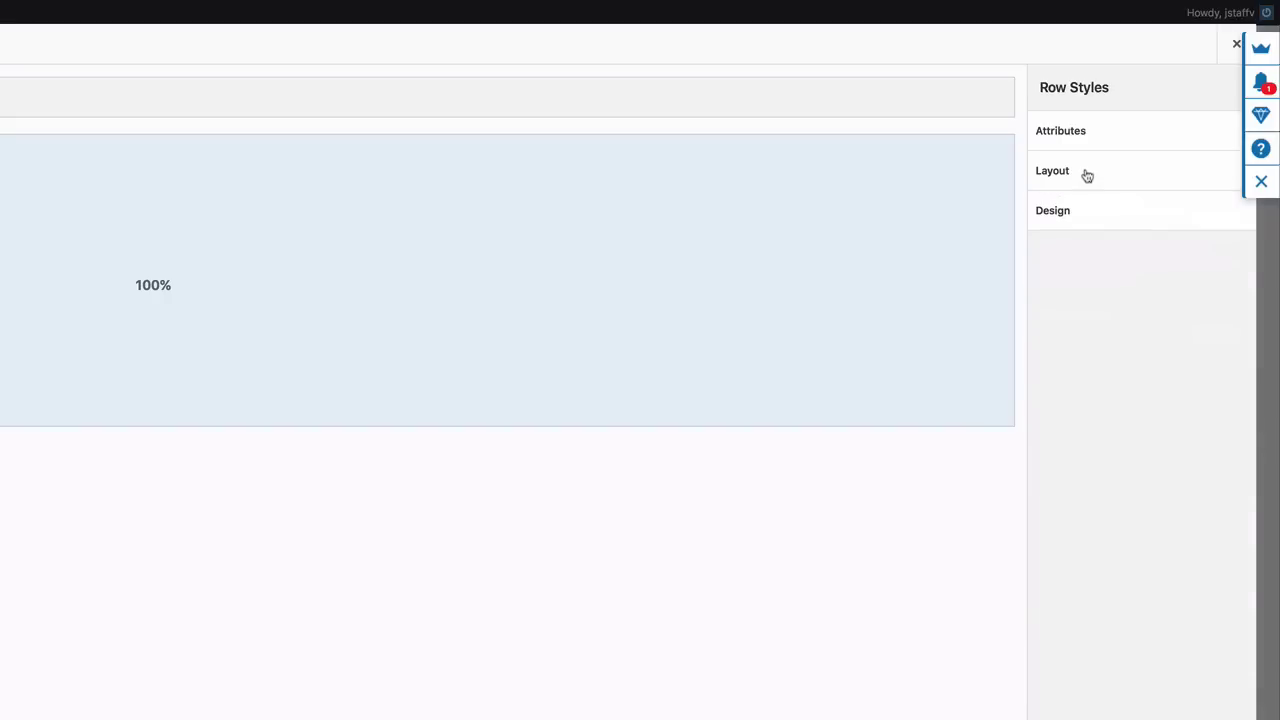
Upload the background video image from the Backgrounds folder as the row's background image
click(1092, 220)
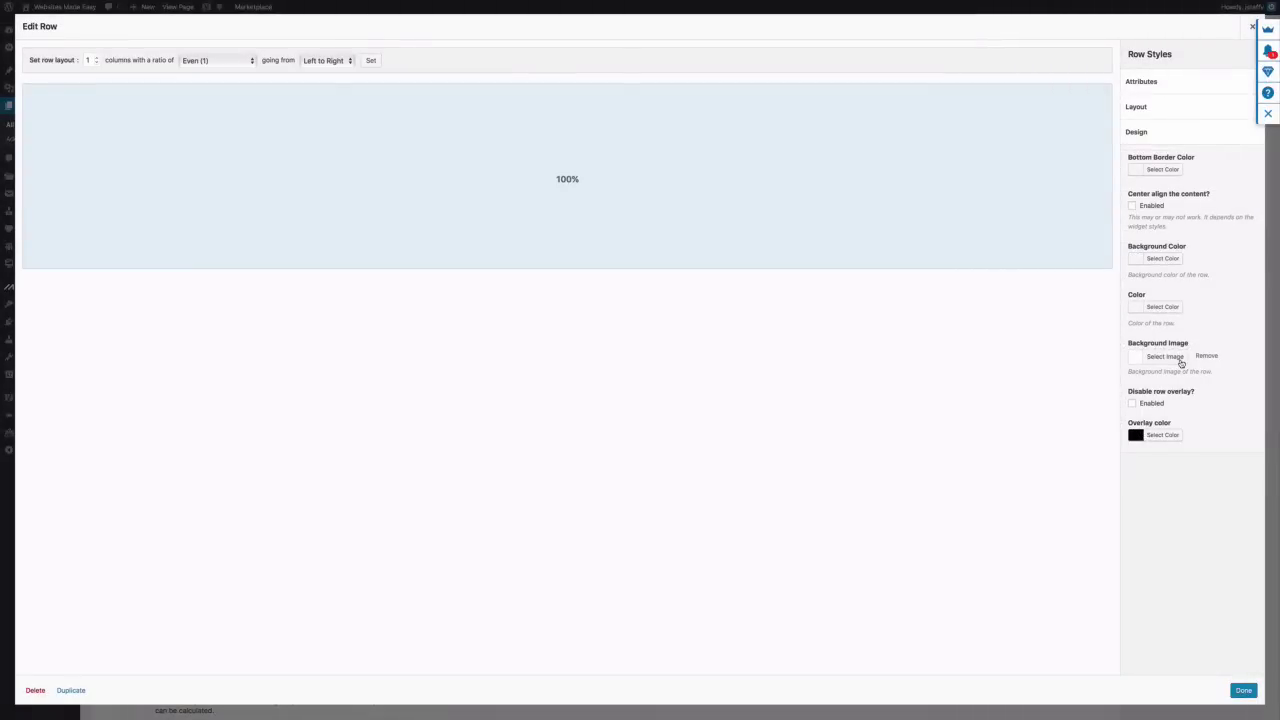
click(1165, 357)
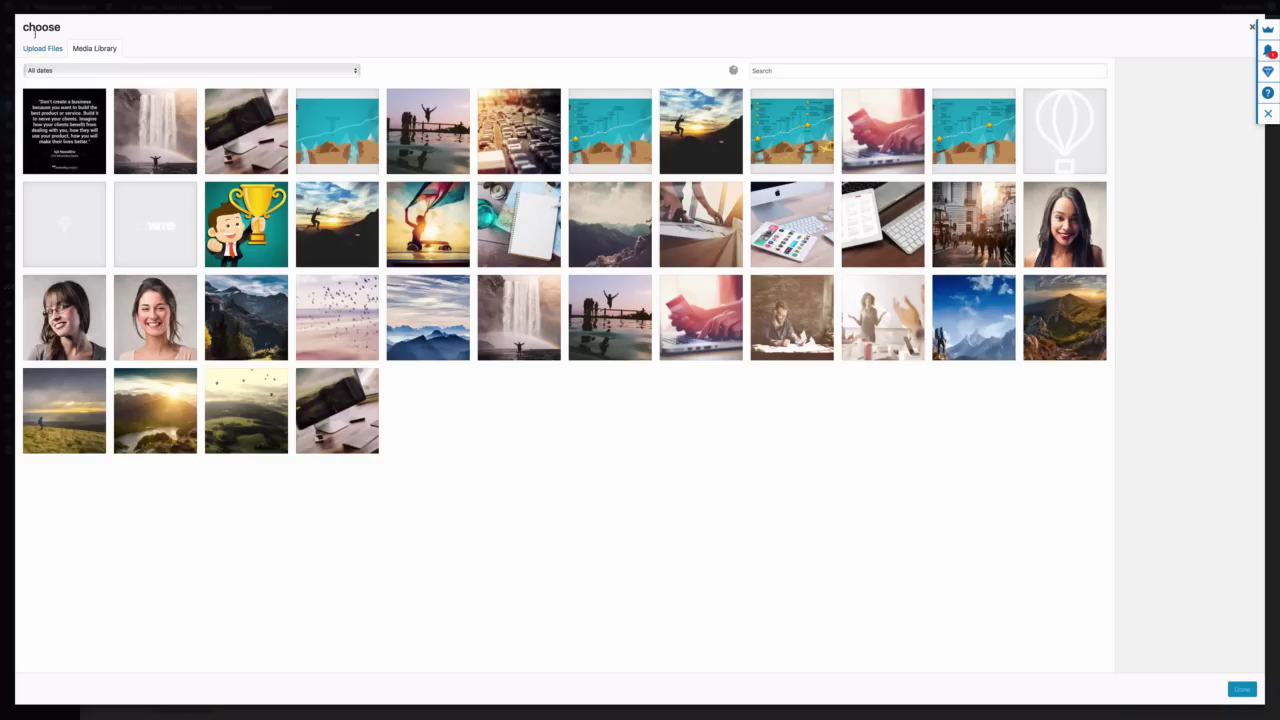
click(42, 49)
click(658, 300)
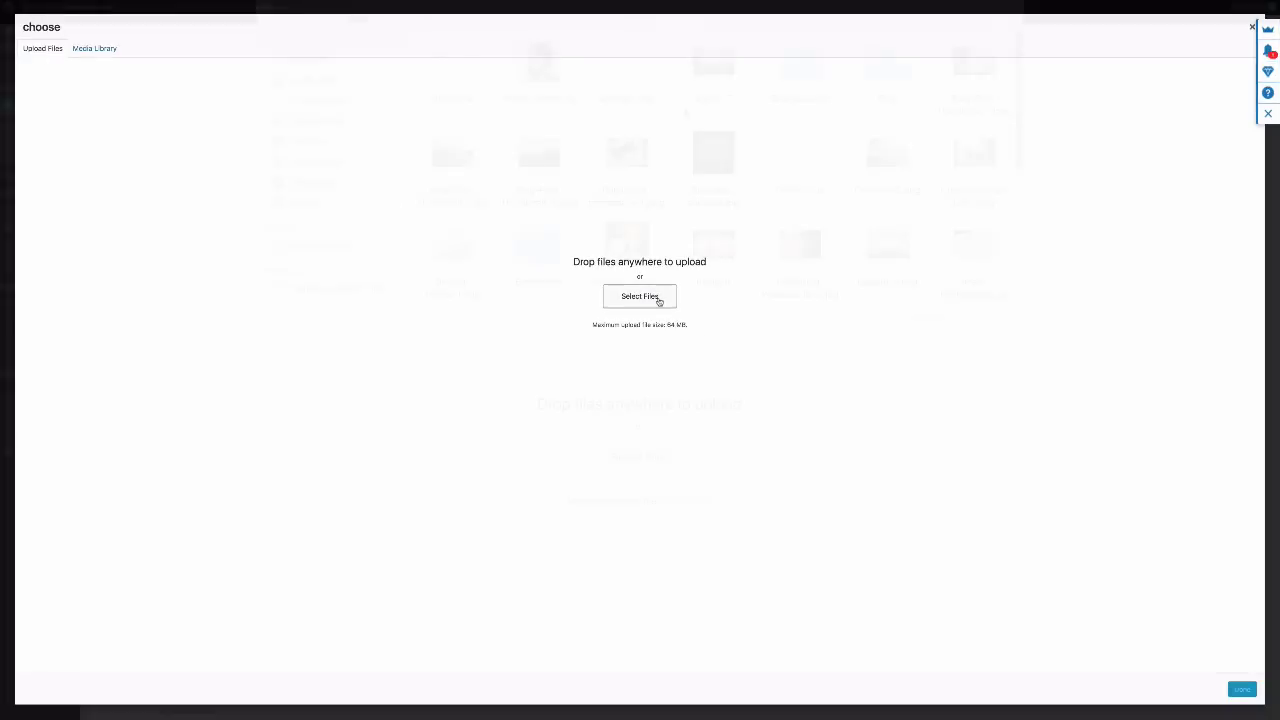
double_click(745, 52)
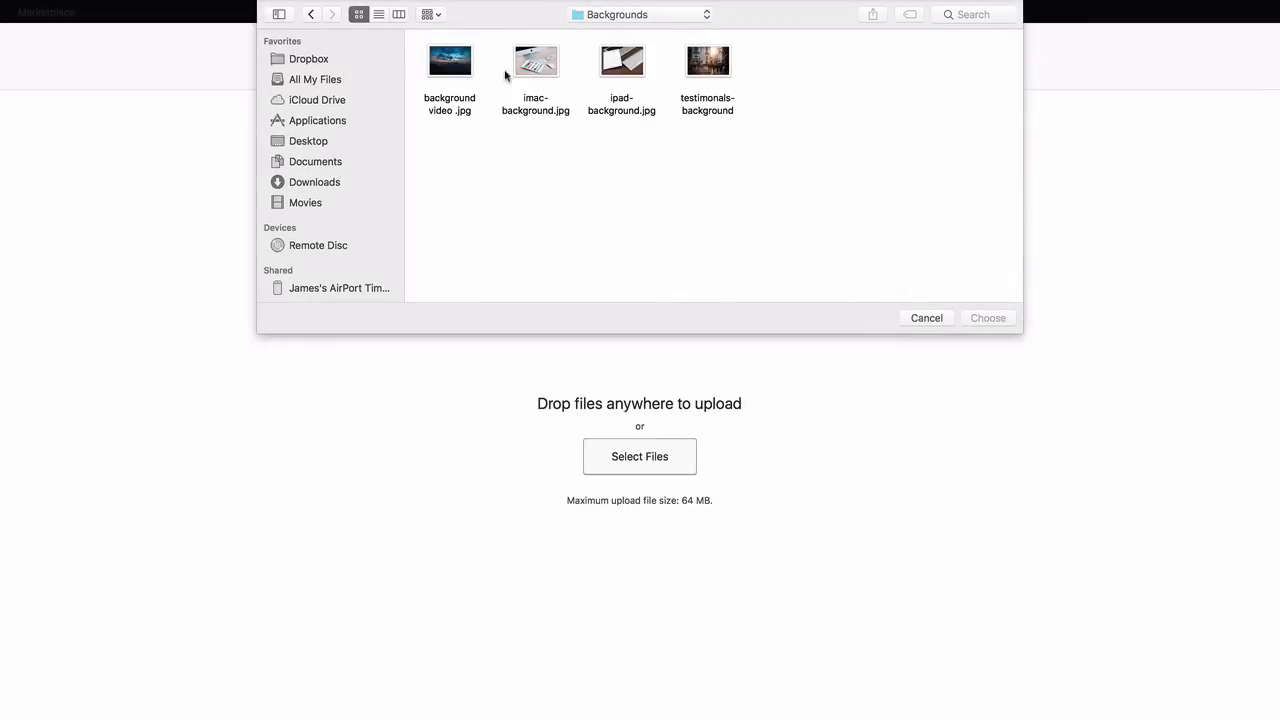
click(458, 68)
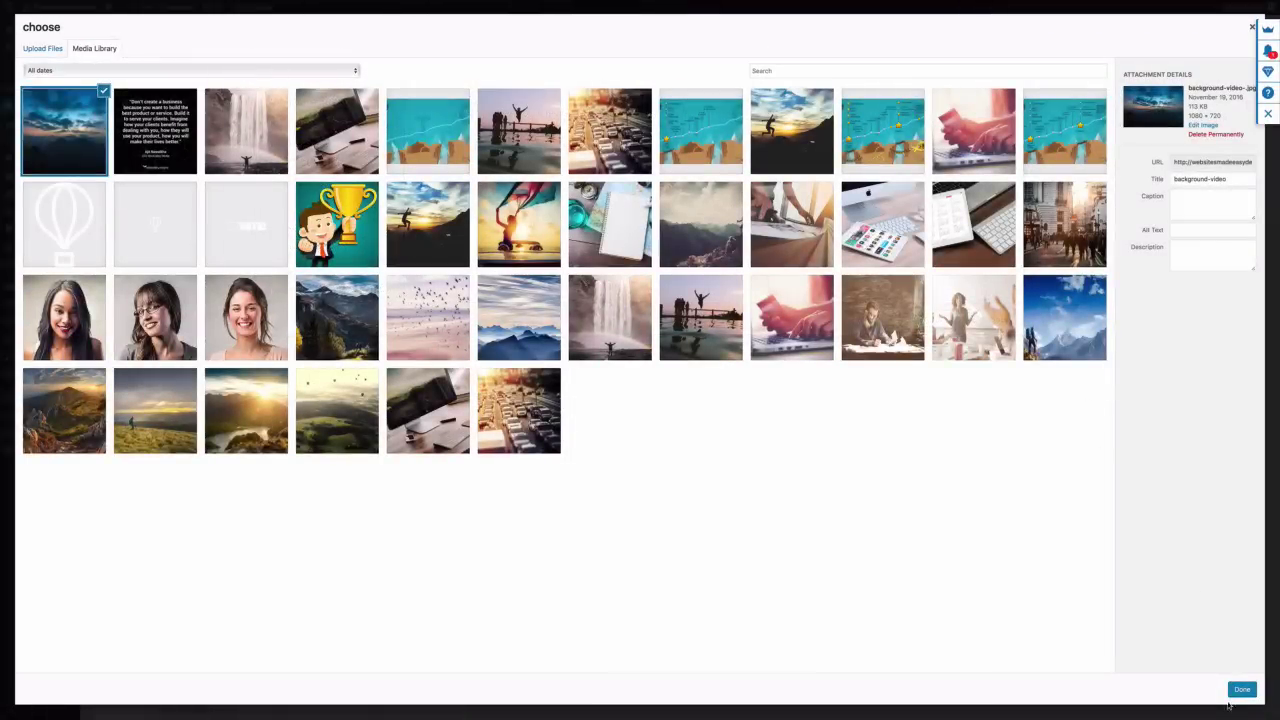
click(1238, 692)
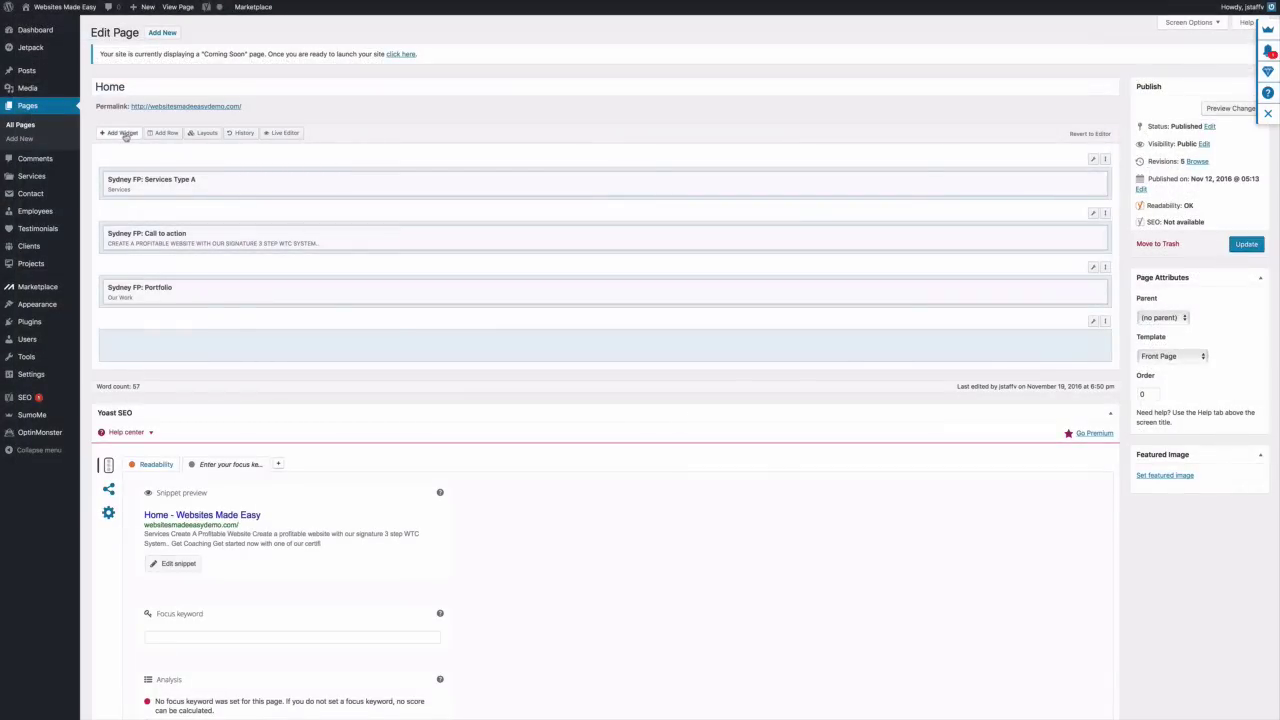
click(124, 134)
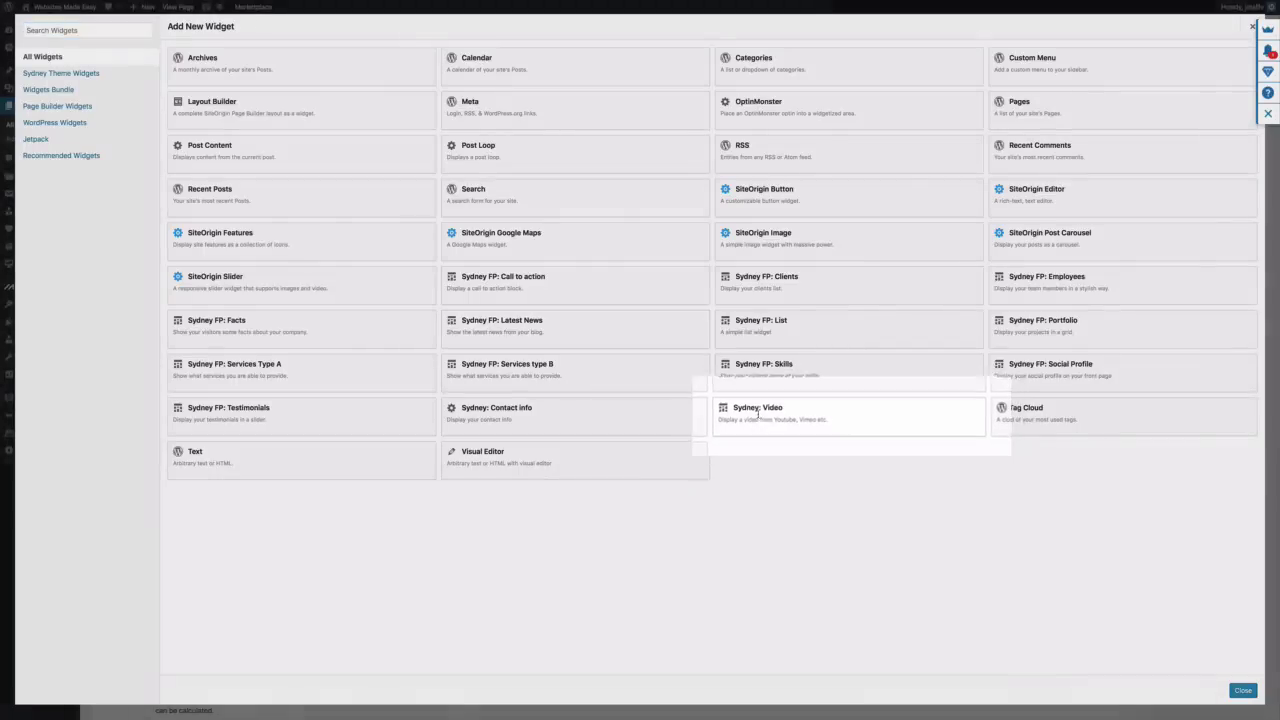
click(752, 413)
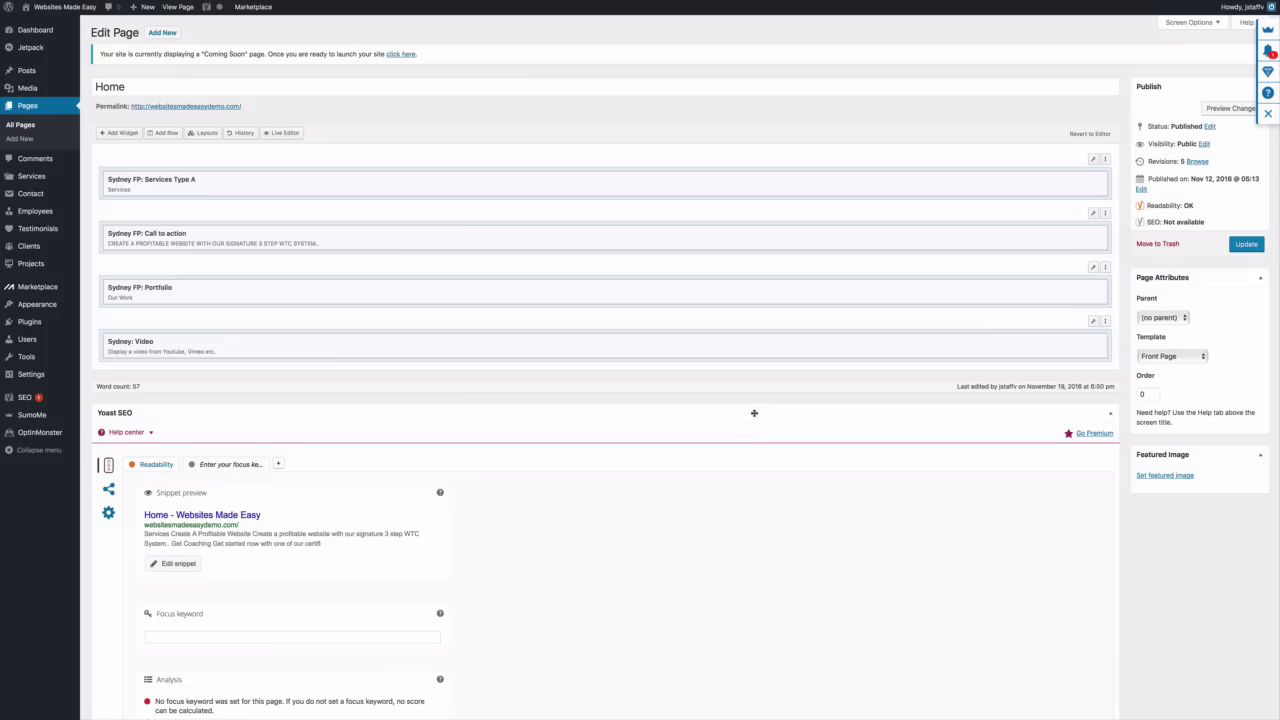
click(1043, 343)
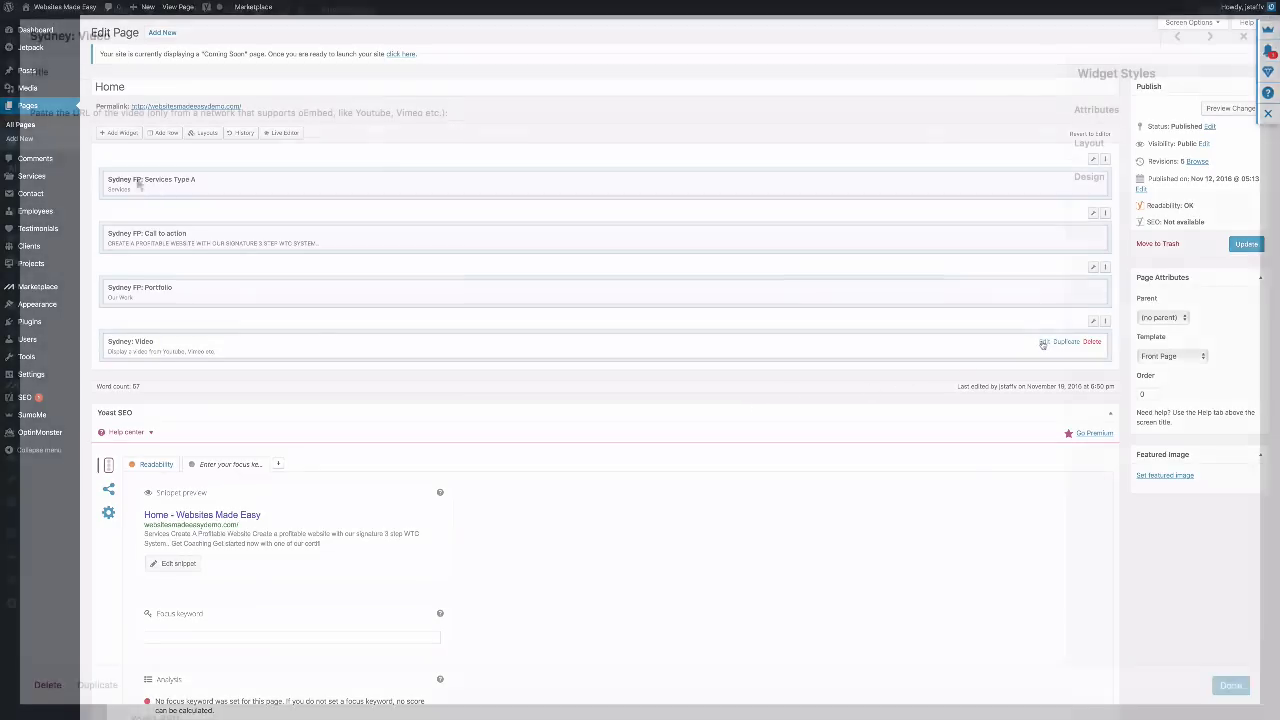
click(82, 124)
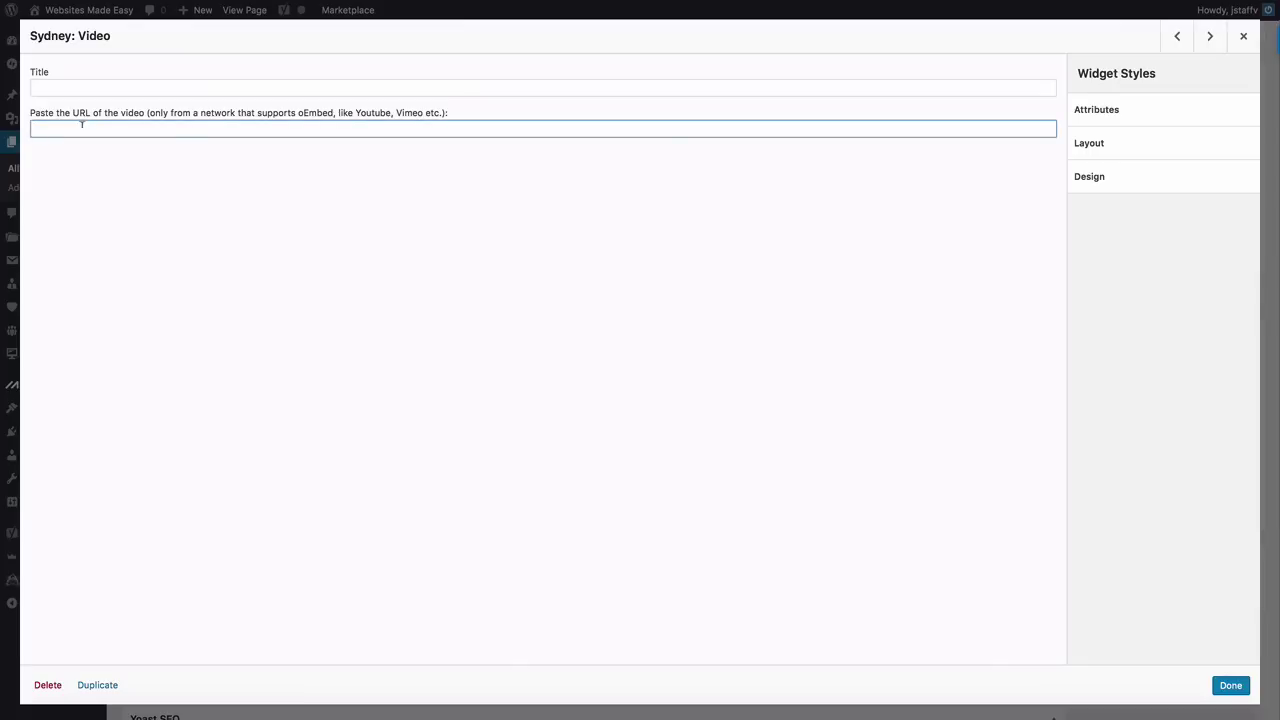
text(https://vimeo.com/147032739)
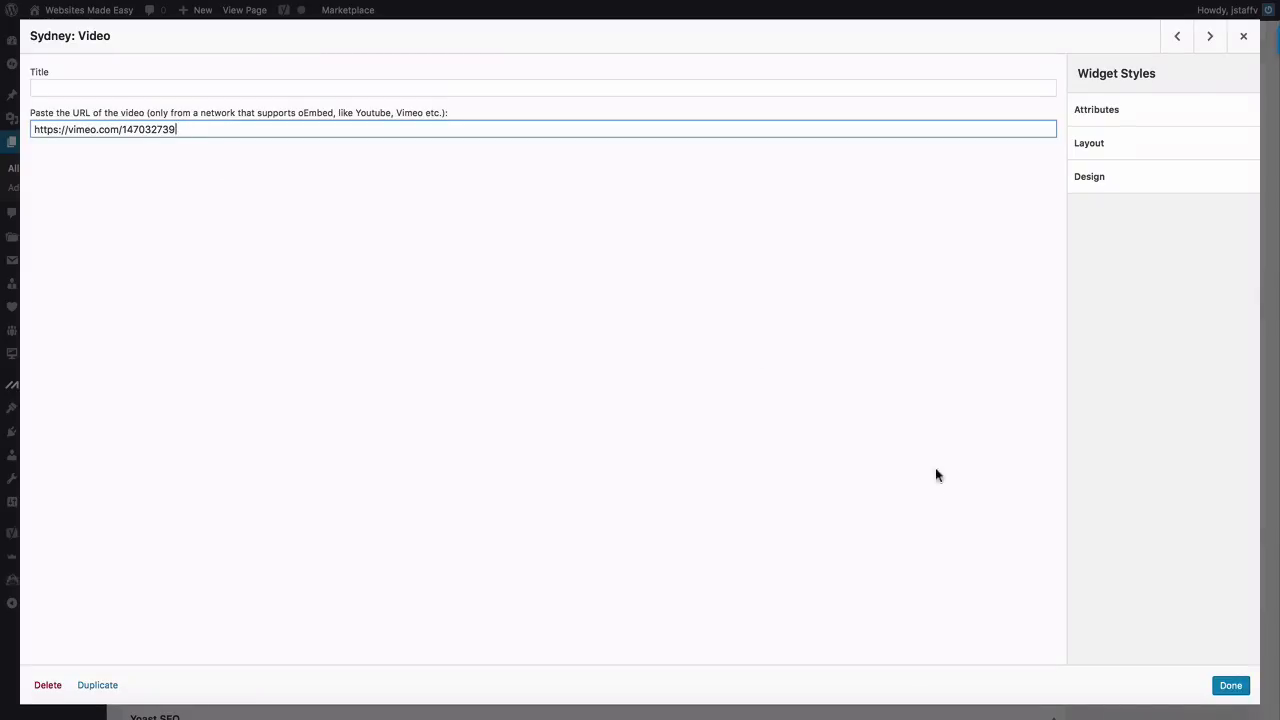
click(1233, 689)
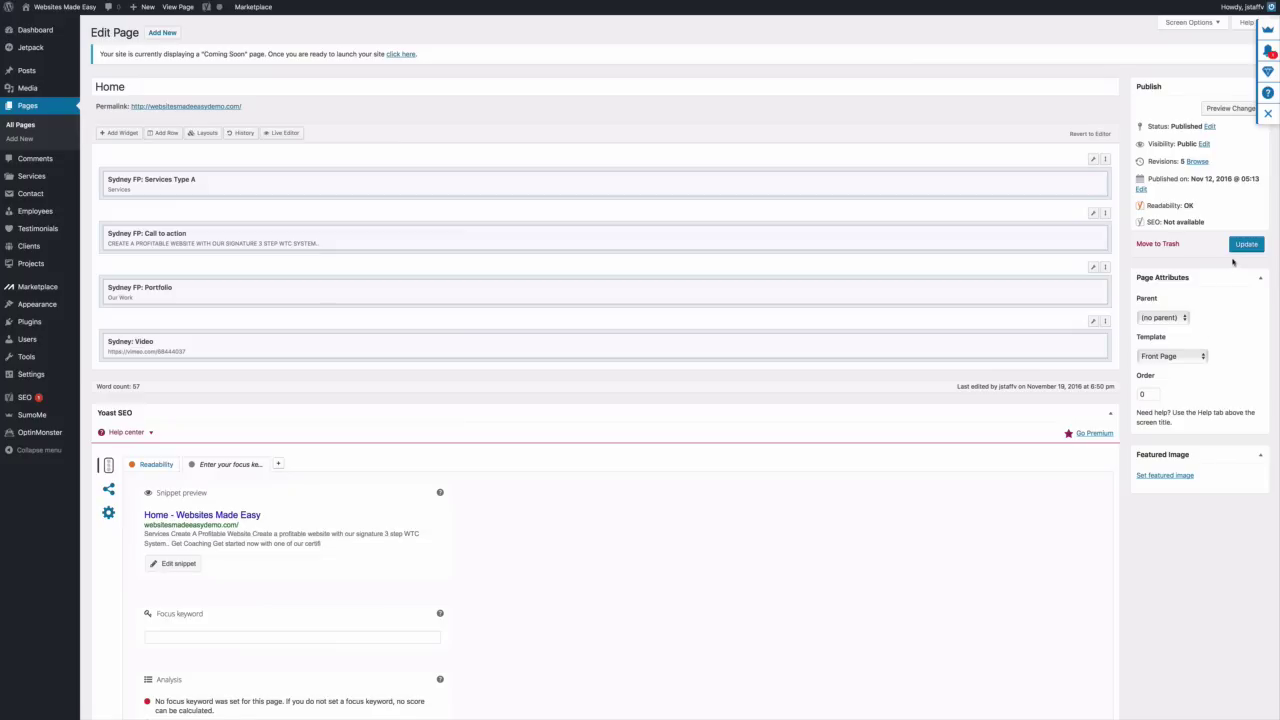
click(1243, 245)
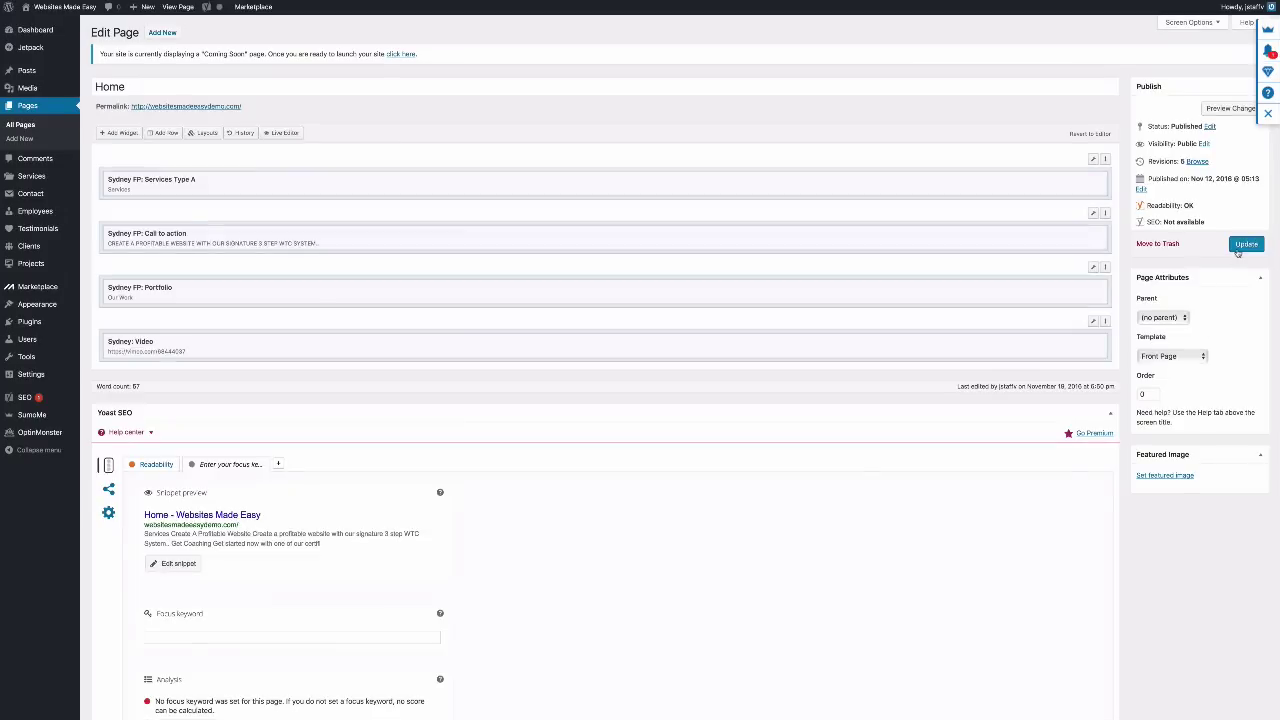
click(175, 8)
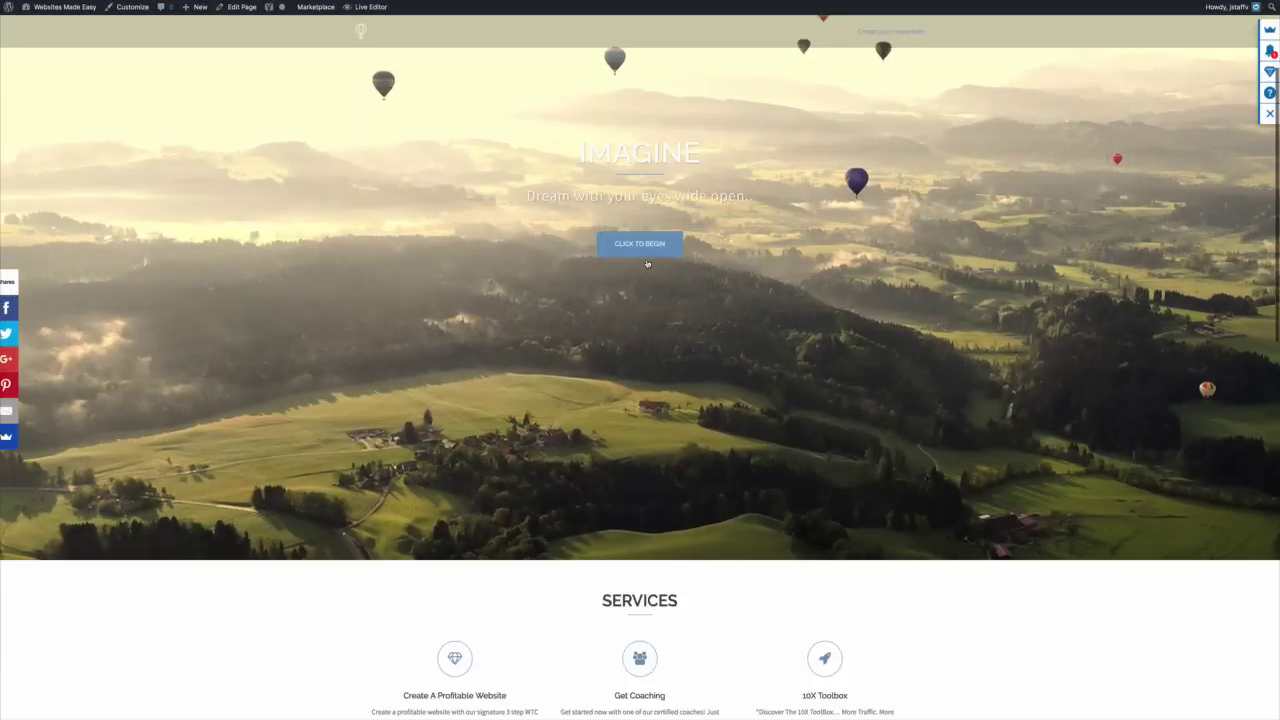
Check the live Home page's new Vimeo video section over the background image
click(645, 256)
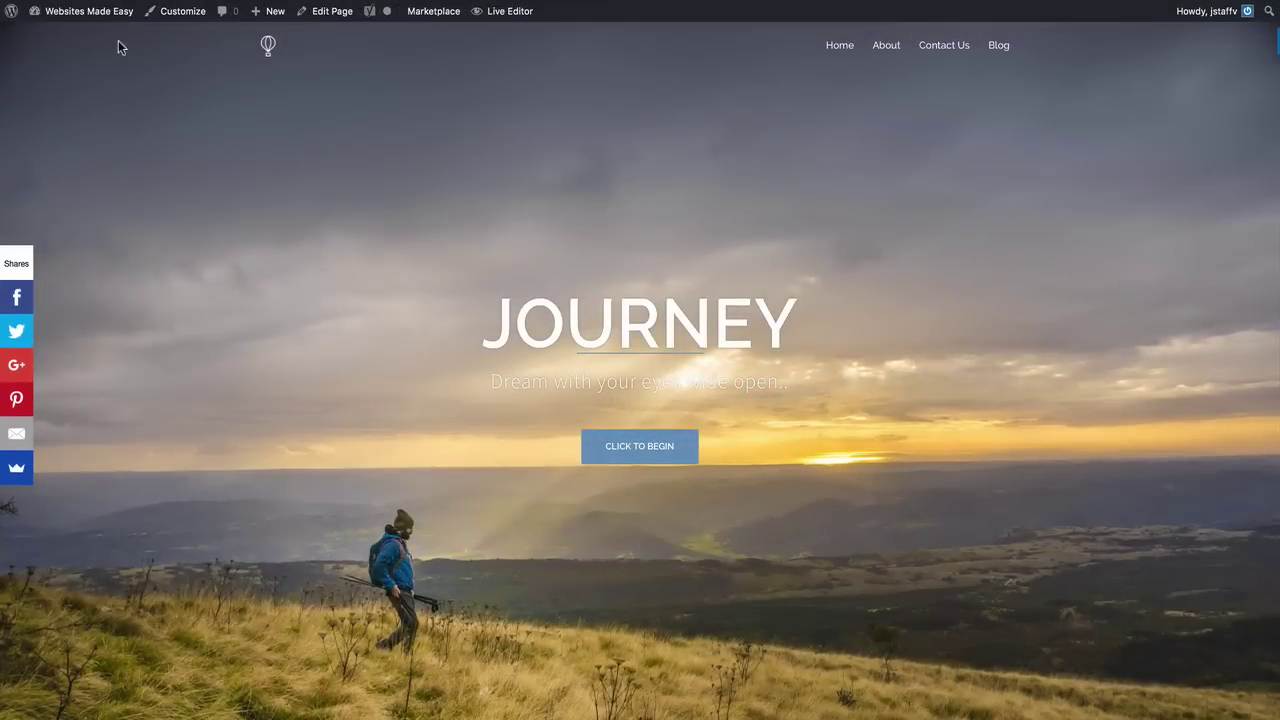
mouse_move(112, 14)
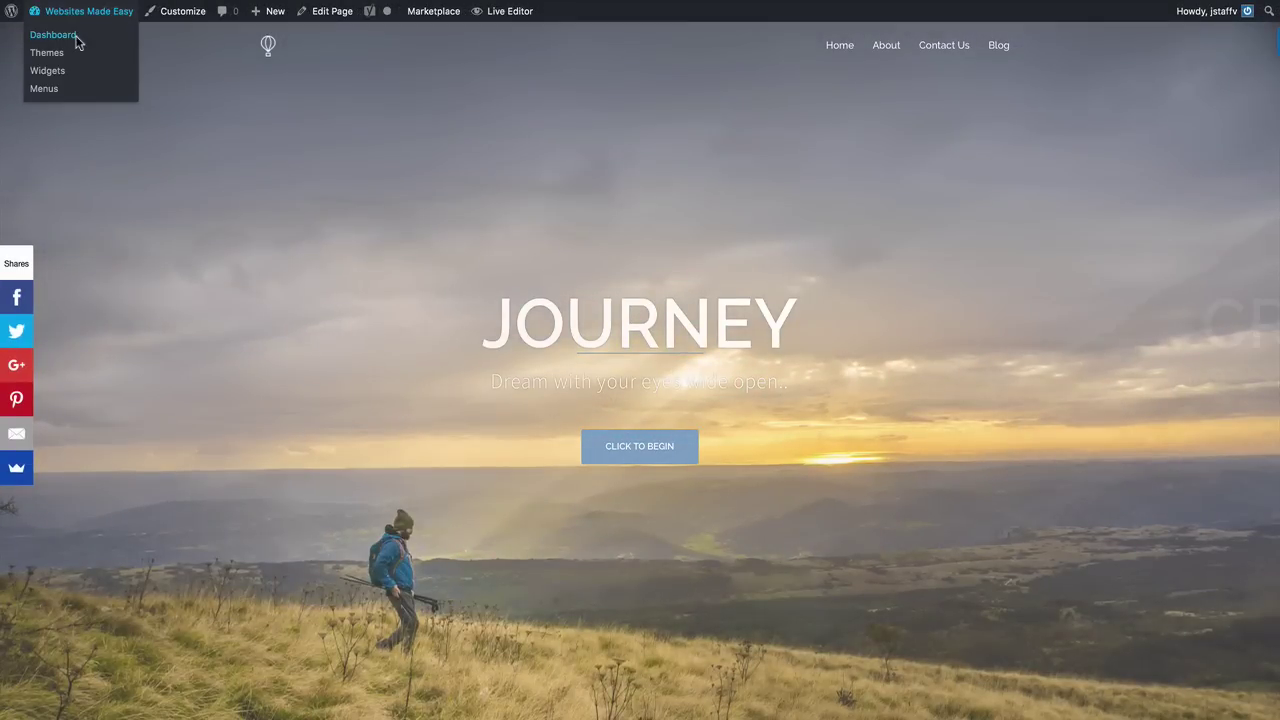
Return to the Dashboard and reopen the Home page for editing
click(75, 40)
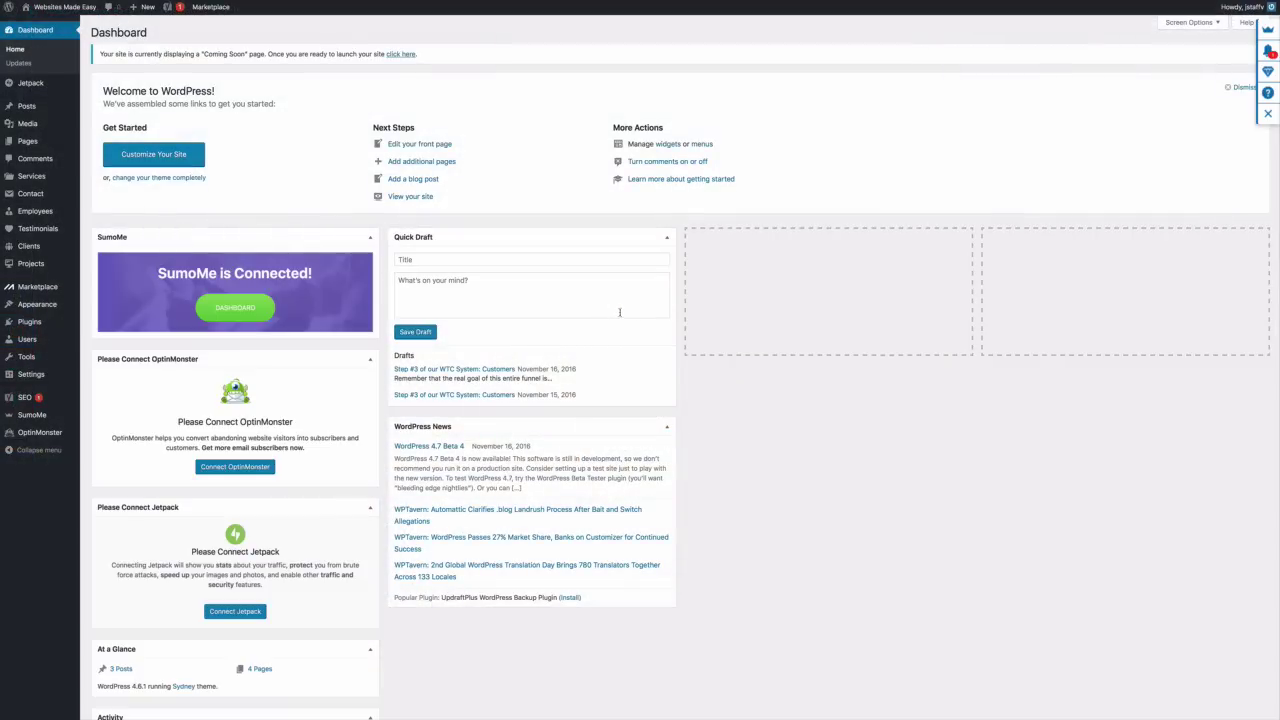
mouse_move(35, 148)
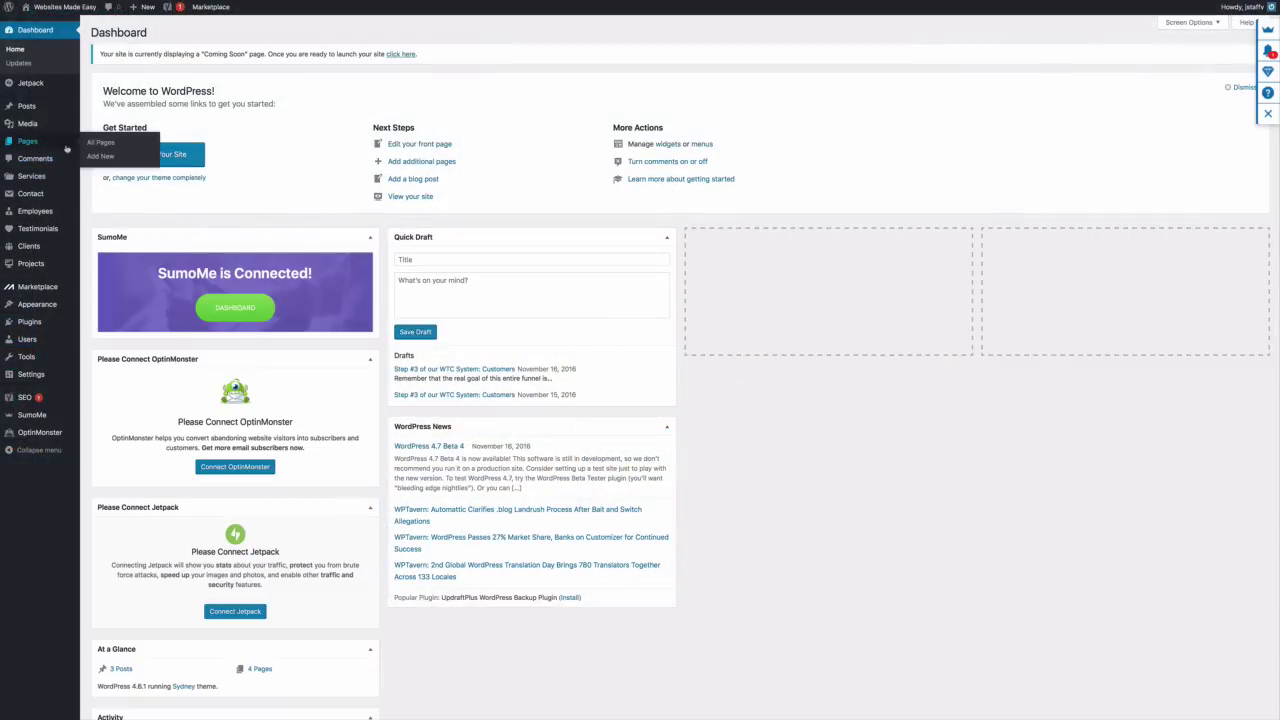
click(103, 144)
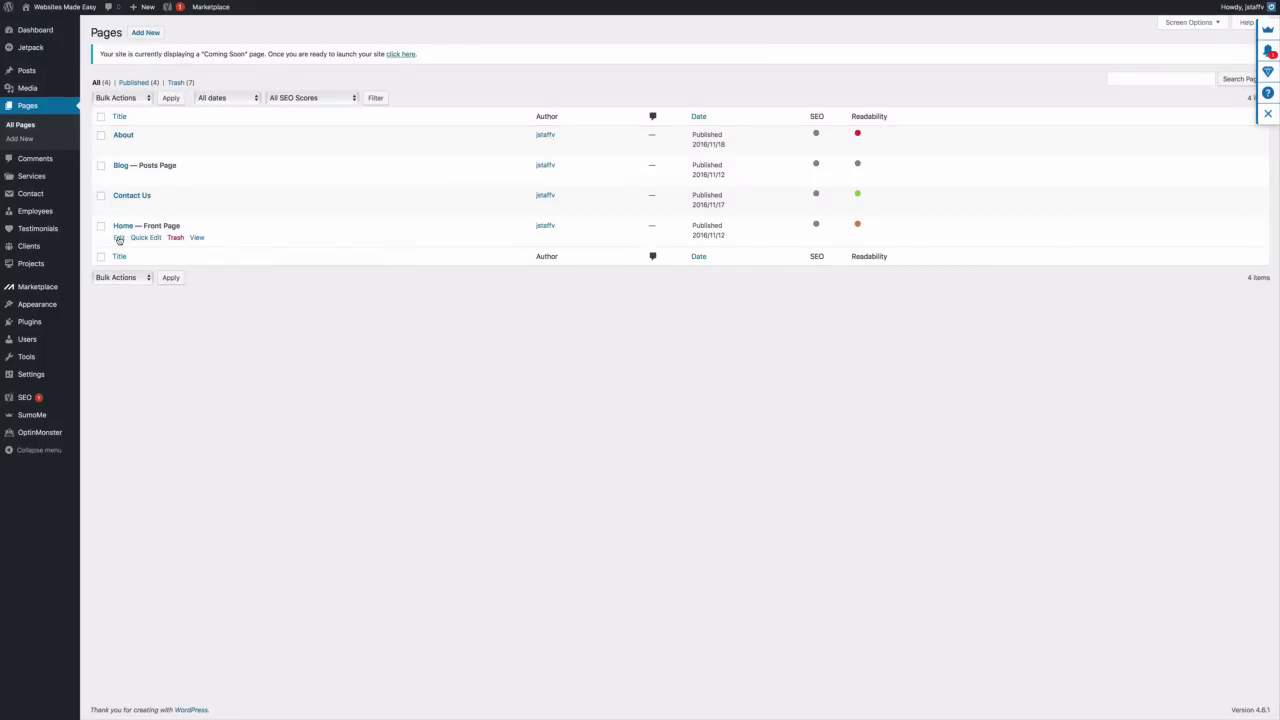
click(119, 237)
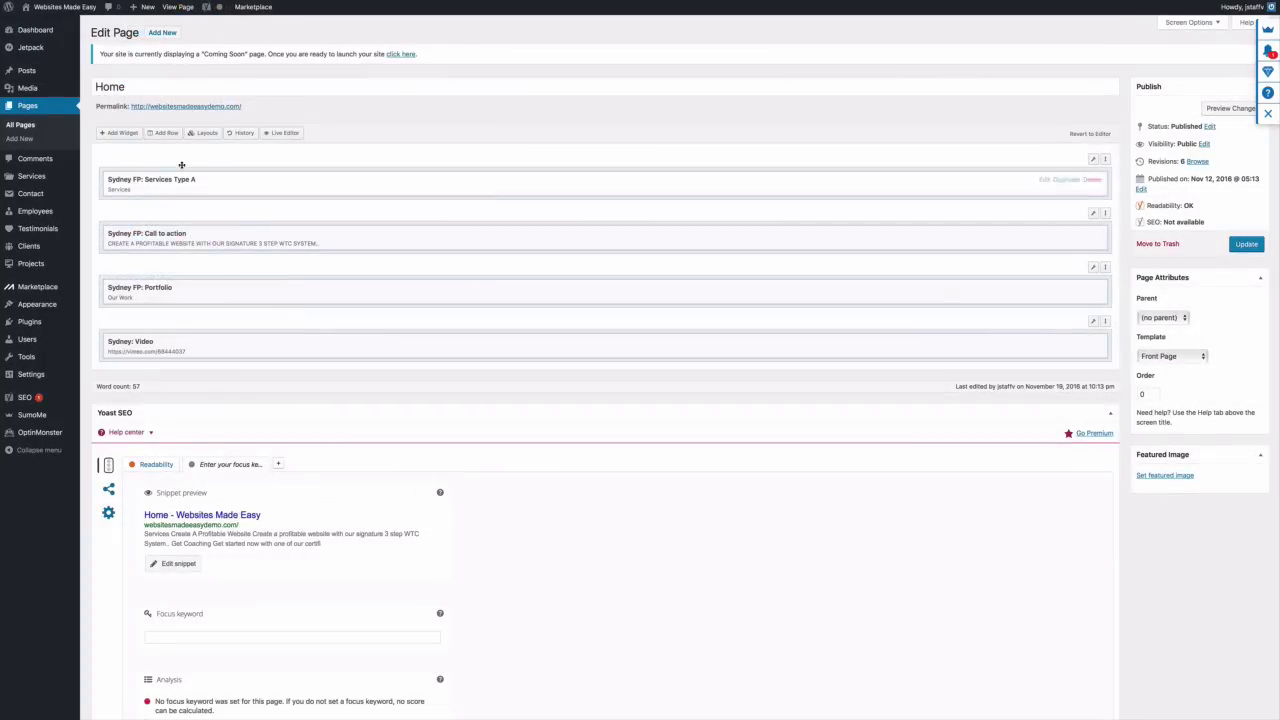
Insert a one-column row, move it to the bottom below Sydney: Video, and open its settings
click(165, 133)
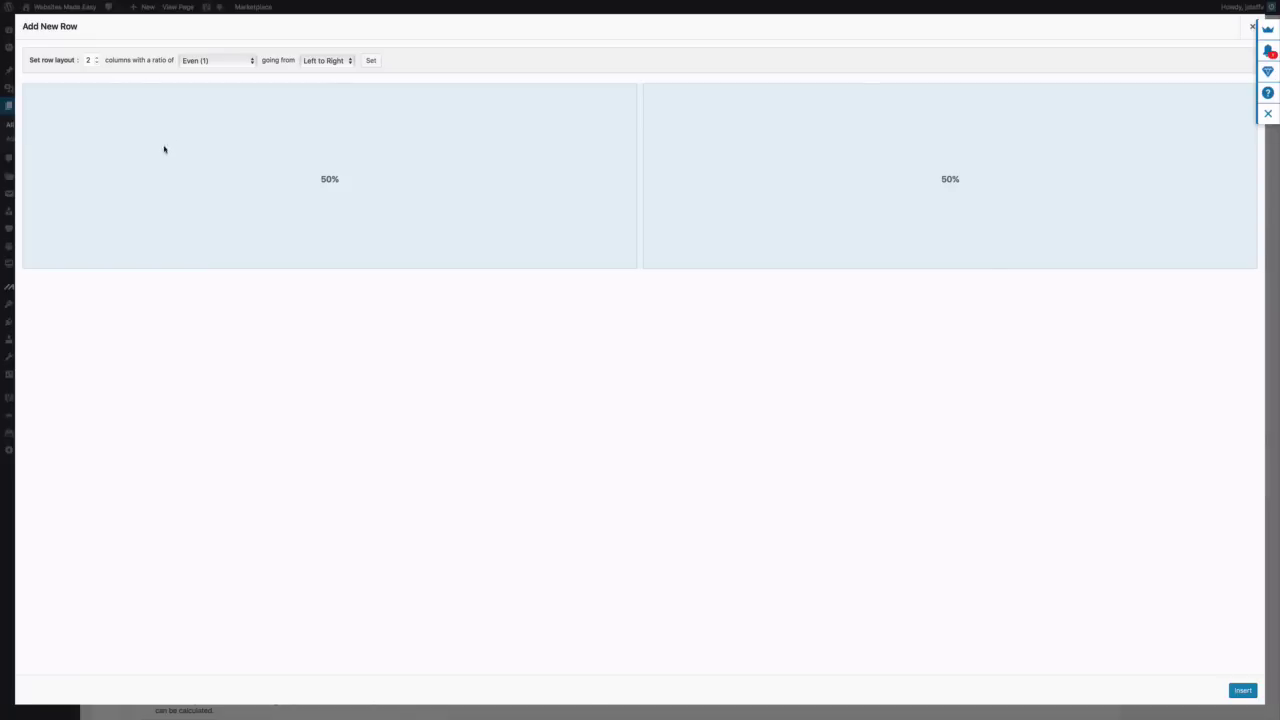
click(96, 62)
click(1232, 691)
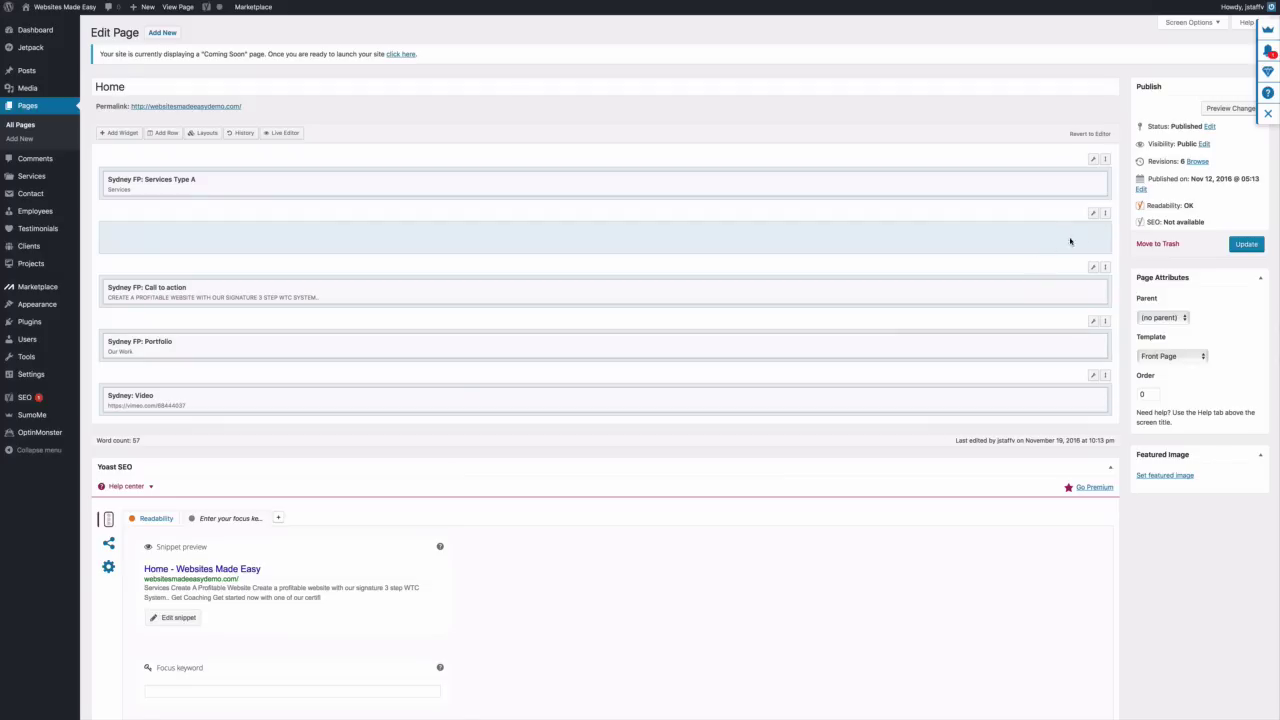
drag(1097, 209, 1108, 373)
mouse_move(1094, 378)
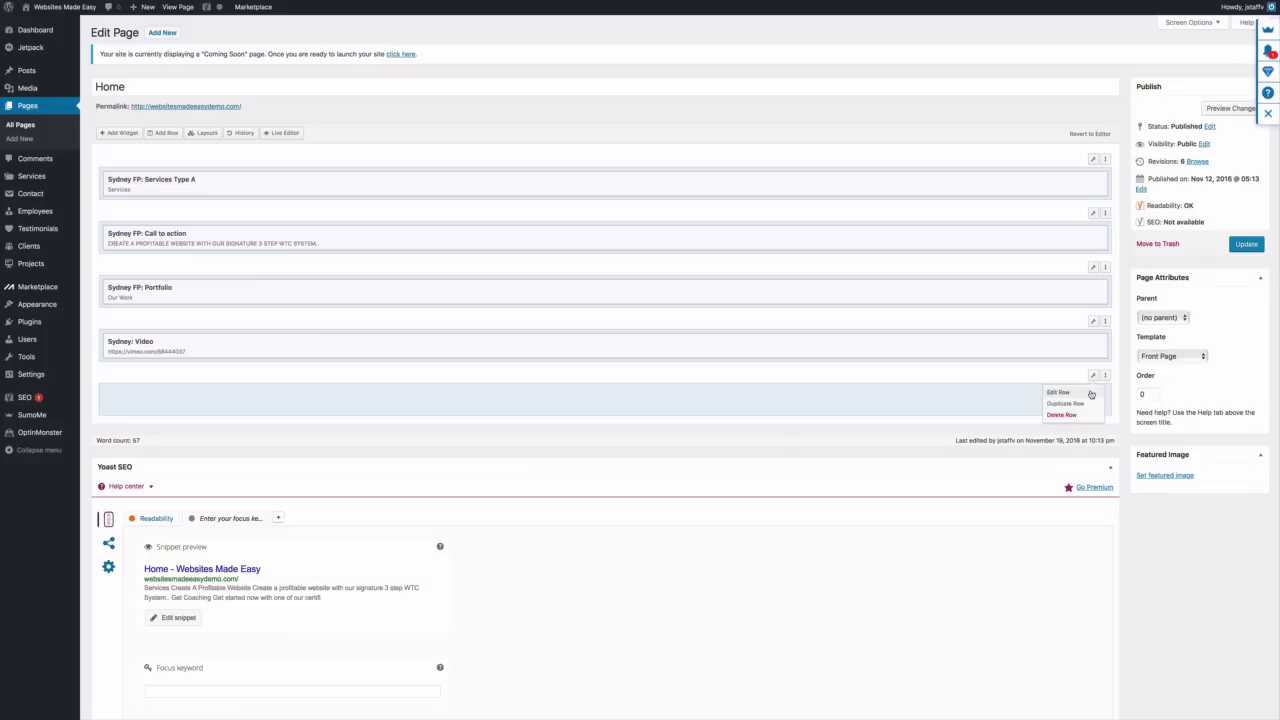
click(1091, 394)
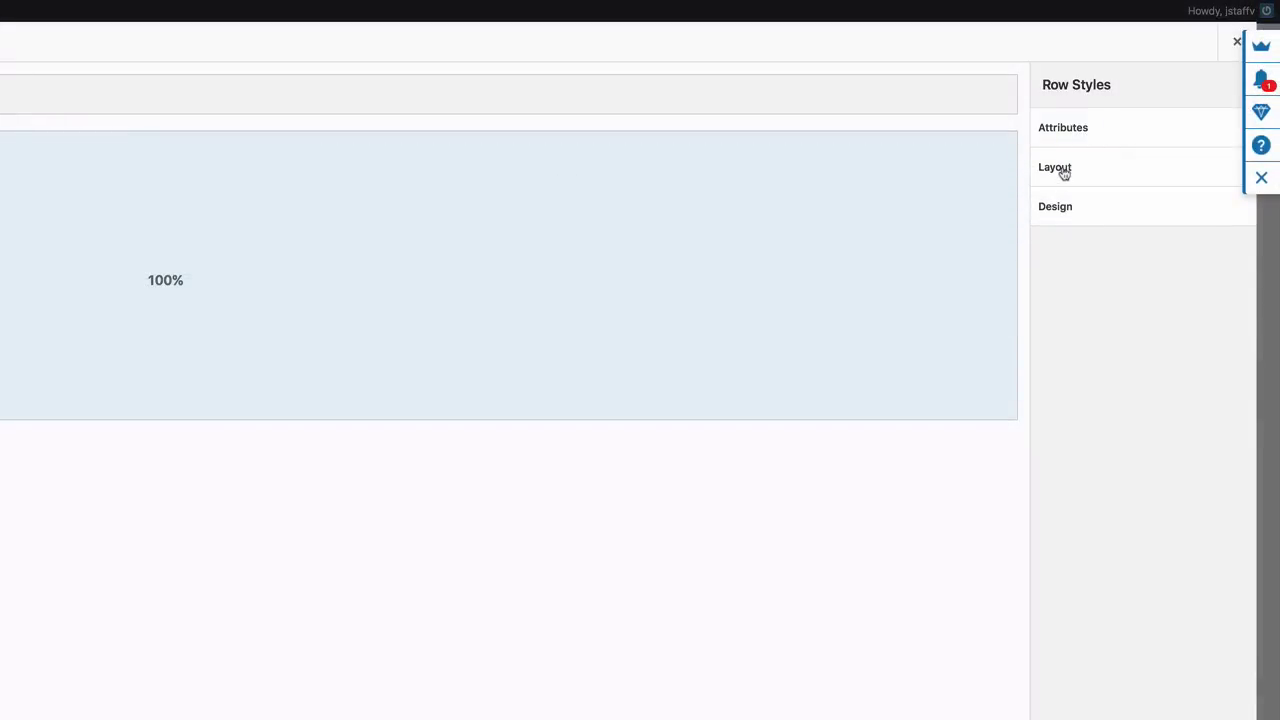
Set the row's padding to 60px and its Row Layout to Full Width
click(1064, 172)
click(1089, 226)
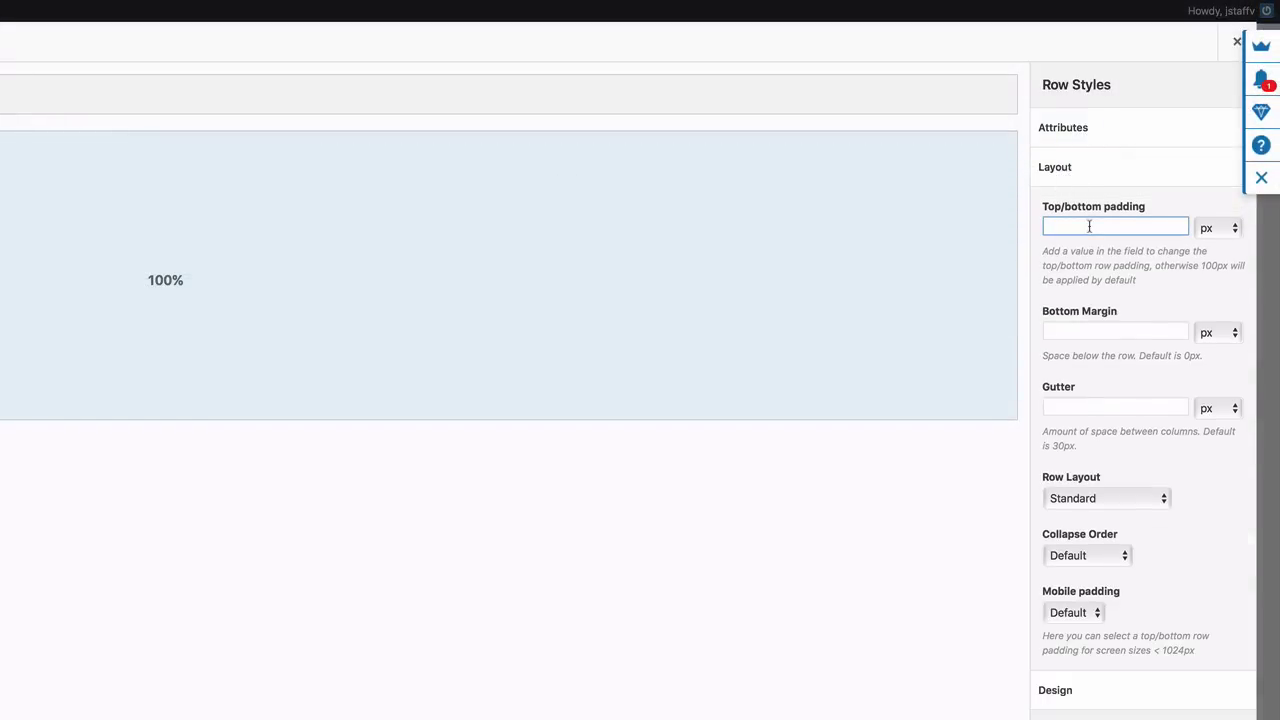
text(60)
click(1163, 500)
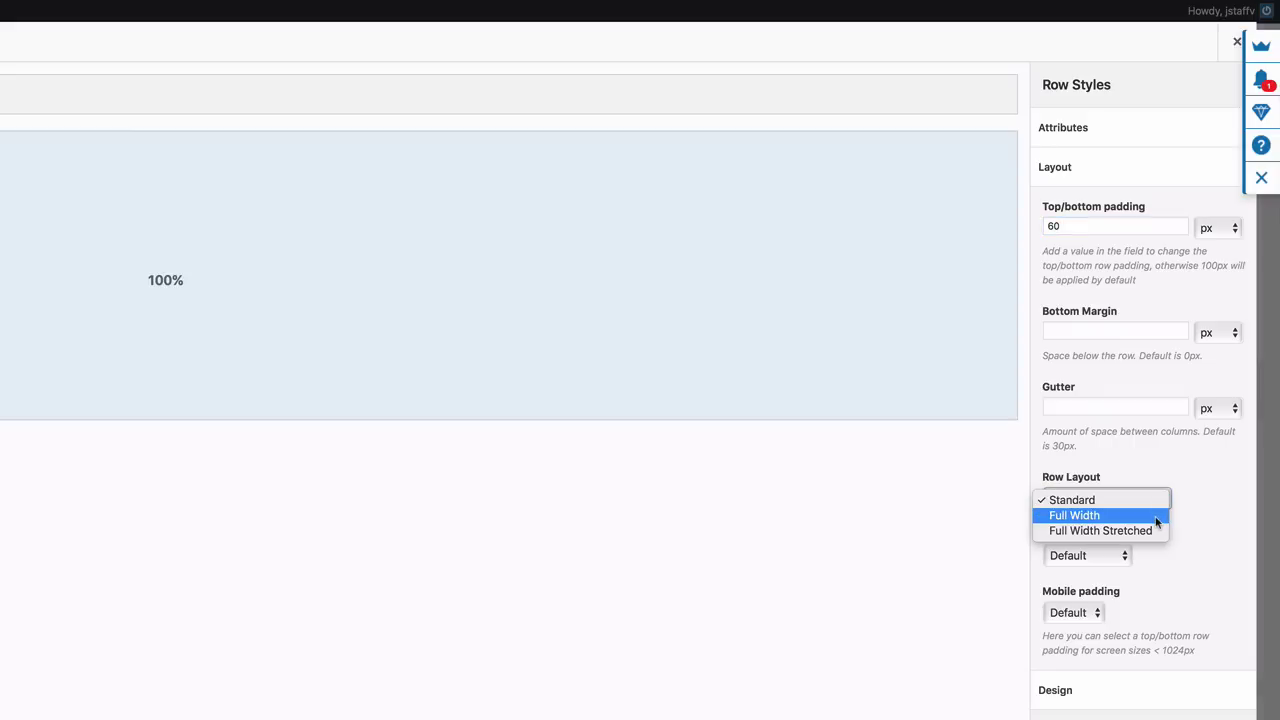
click(1156, 518)
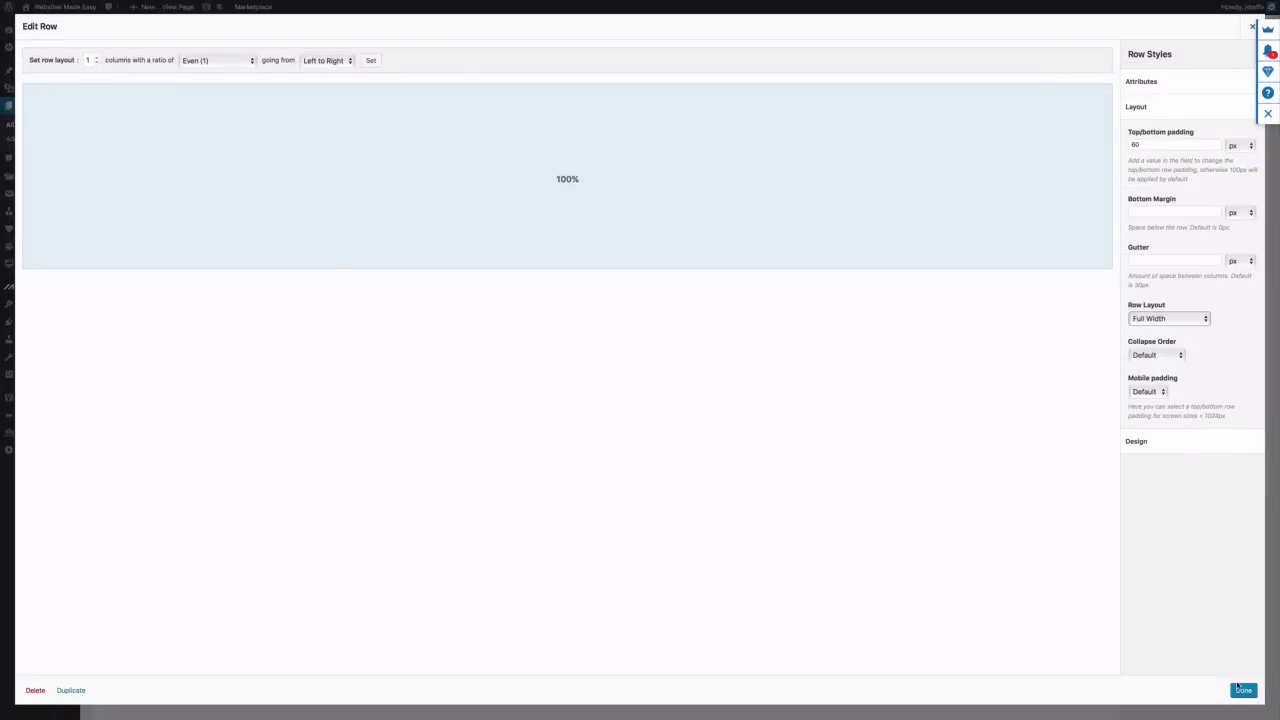
click(1243, 691)
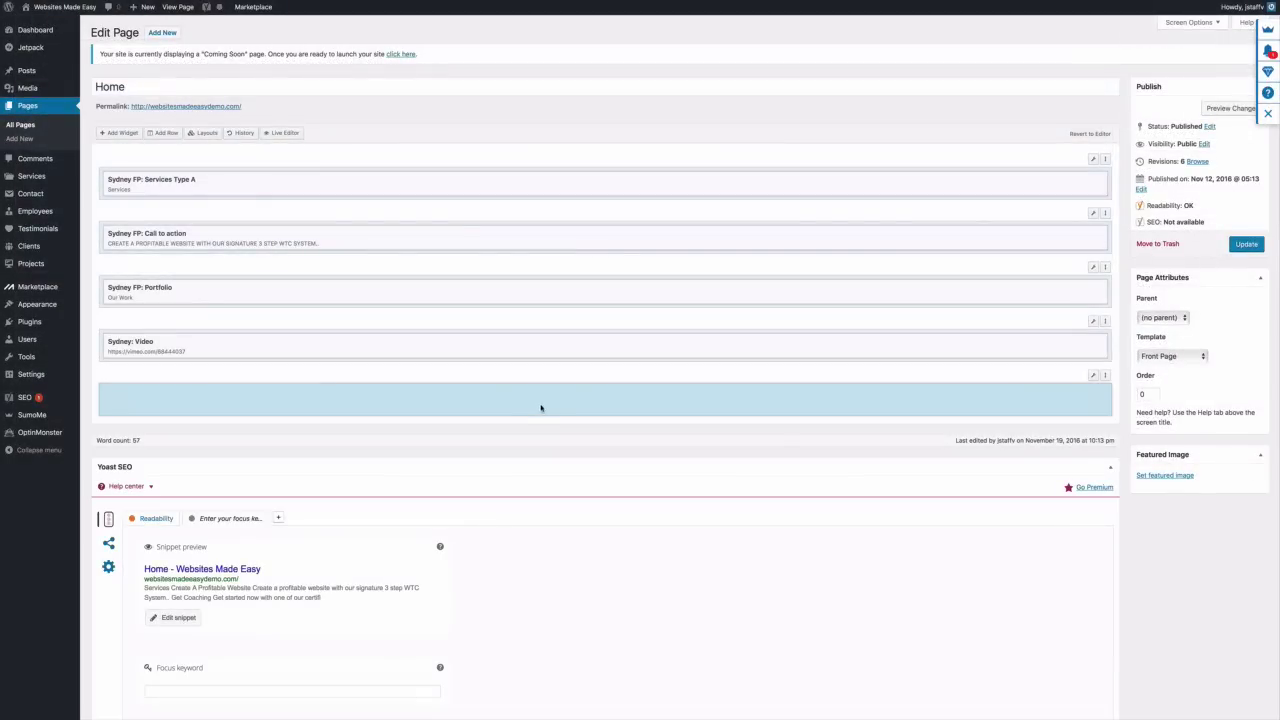
Add a Sydney FP: Latest News widget titled 'Lates Stories' to the bottom row
click(124, 133)
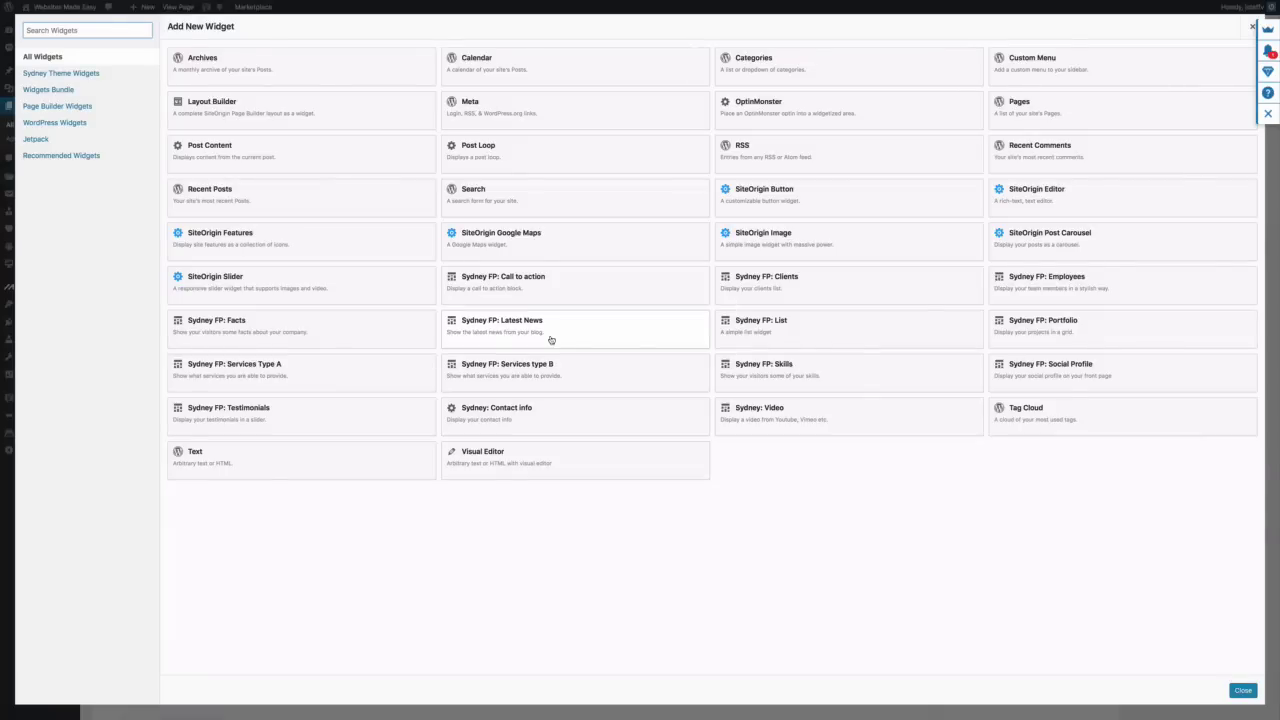
click(550, 340)
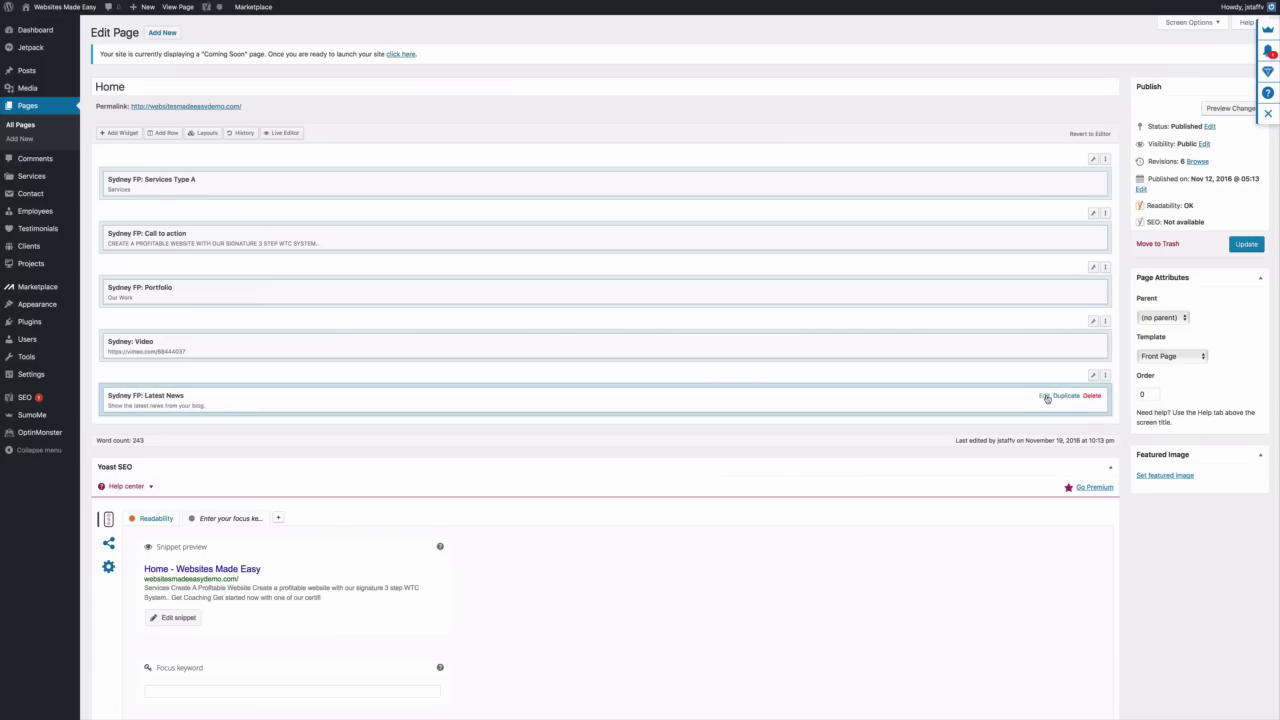
click(1045, 396)
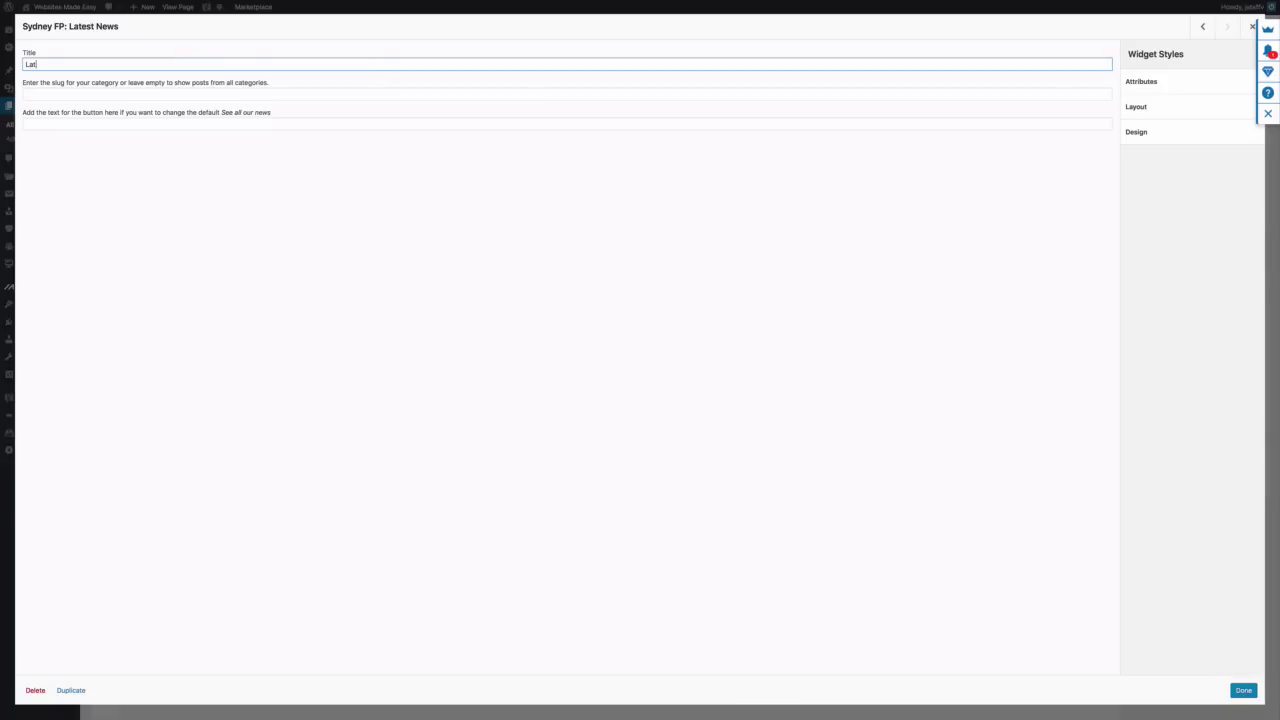
text(Lates Stories)
click(1241, 690)
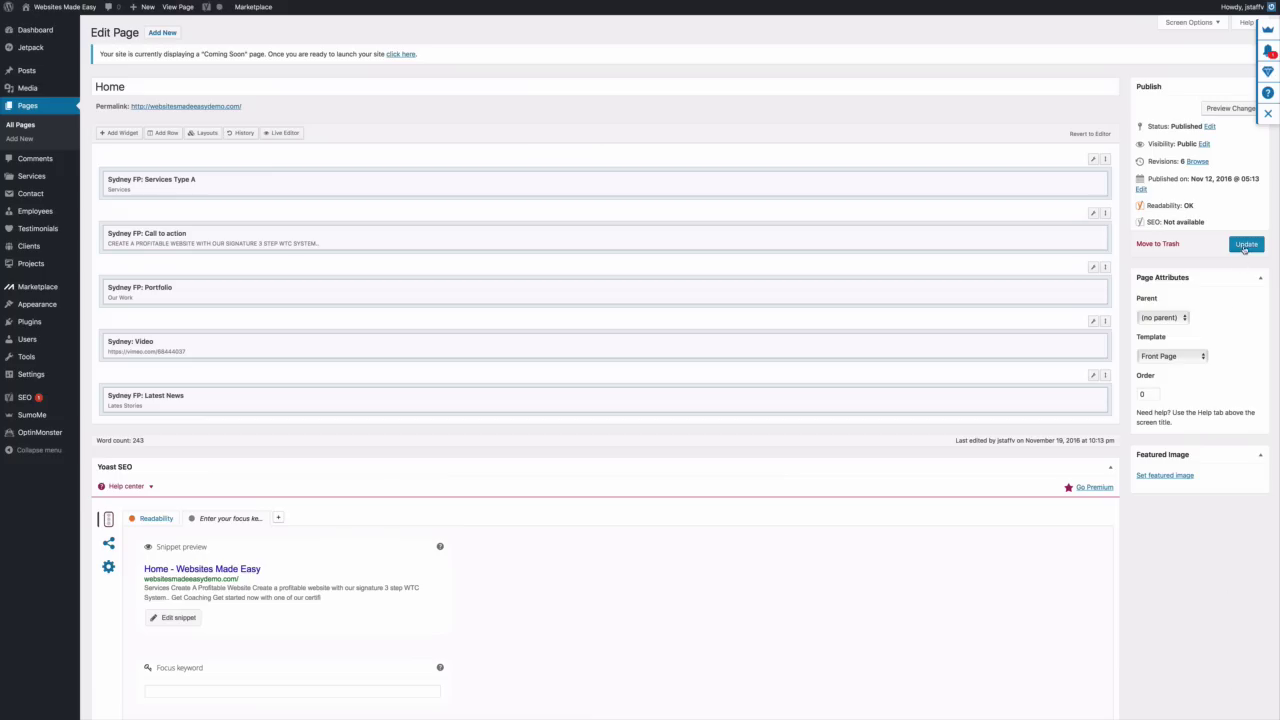
Update the Home page, then scroll the live site down to the Lates Stories section
click(1246, 244)
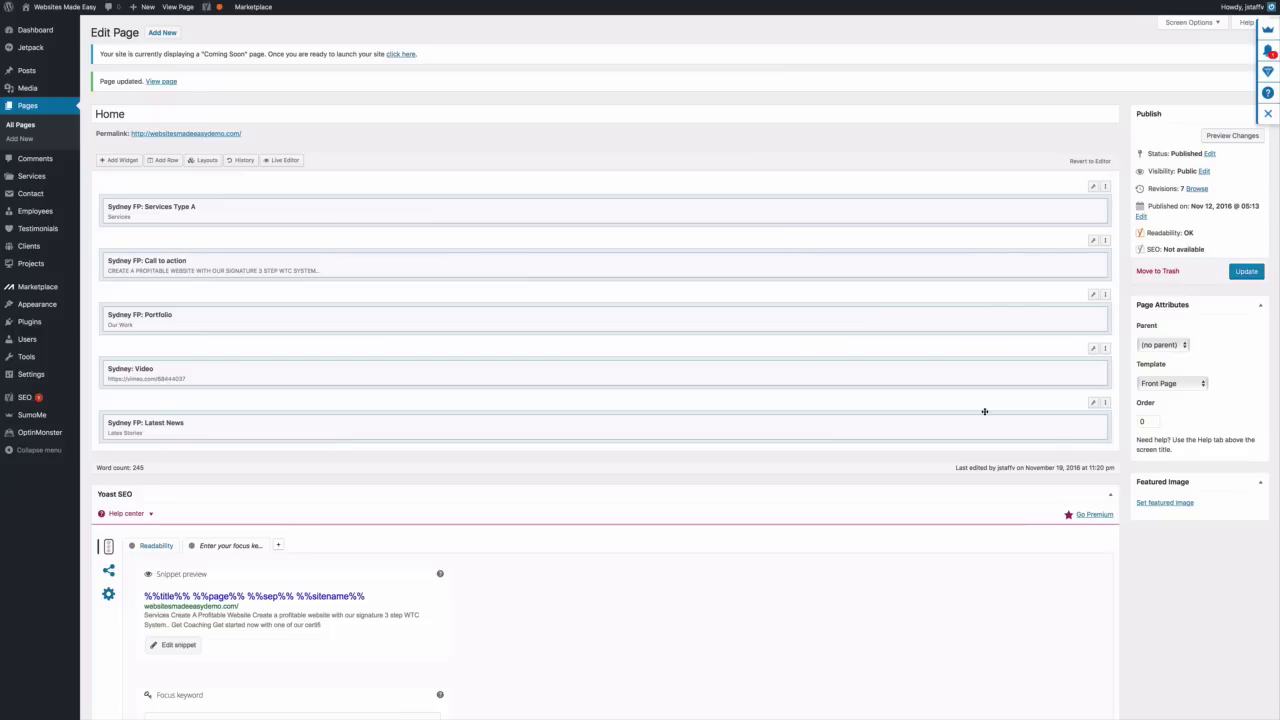
click(178, 7)
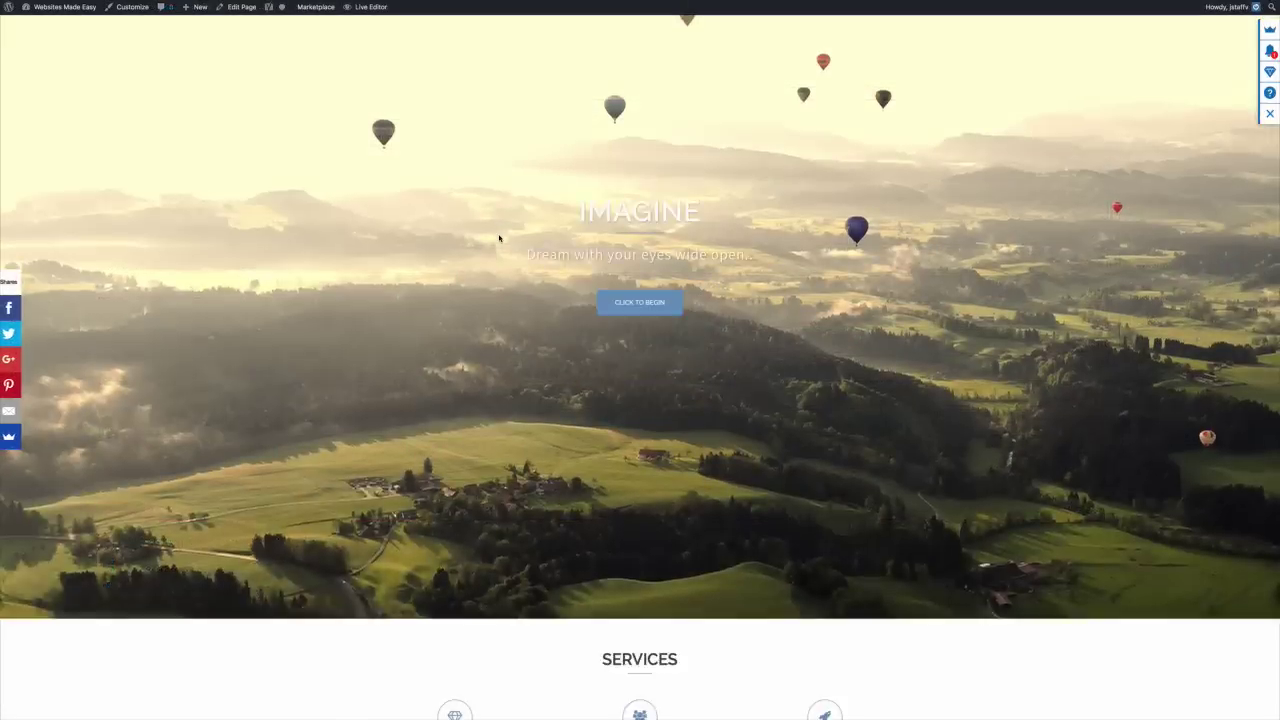
scroll(498, 234, down, 3)
scroll(498, 234, down, 10)
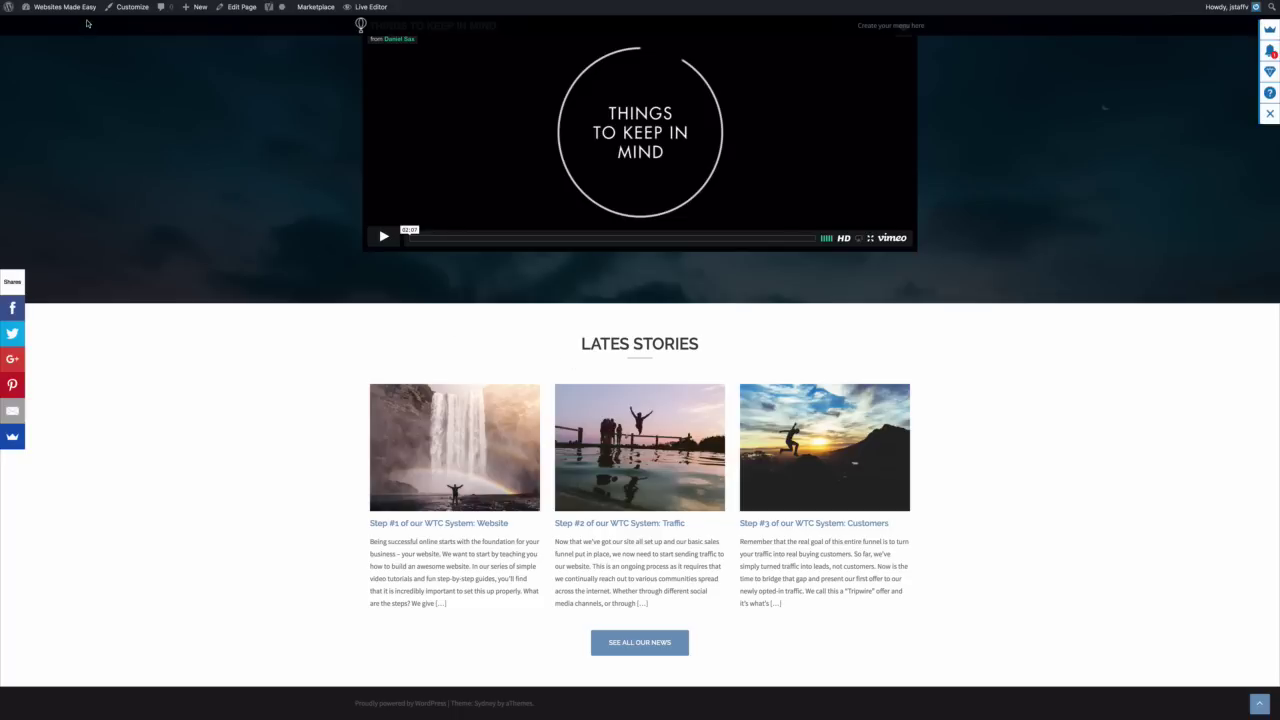
Return to the Dashboard and start a new testimonial from the Testimonials menu
mouse_move(86, 12)
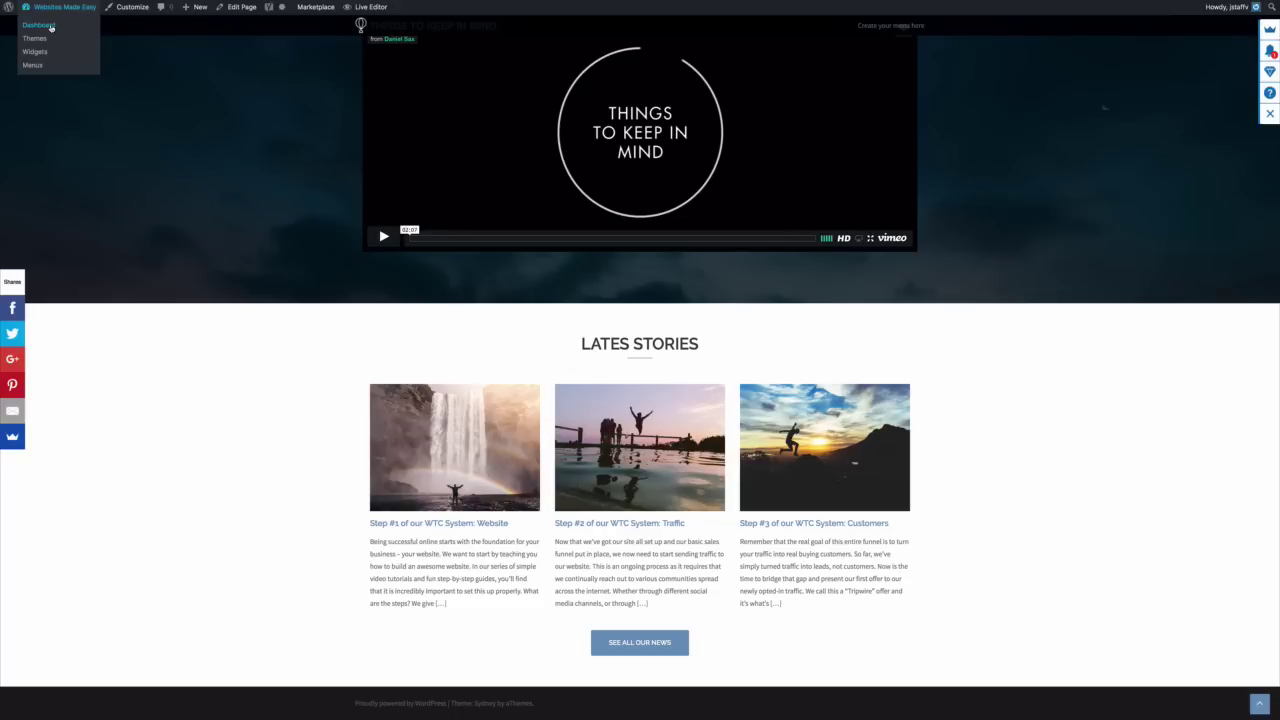
click(51, 27)
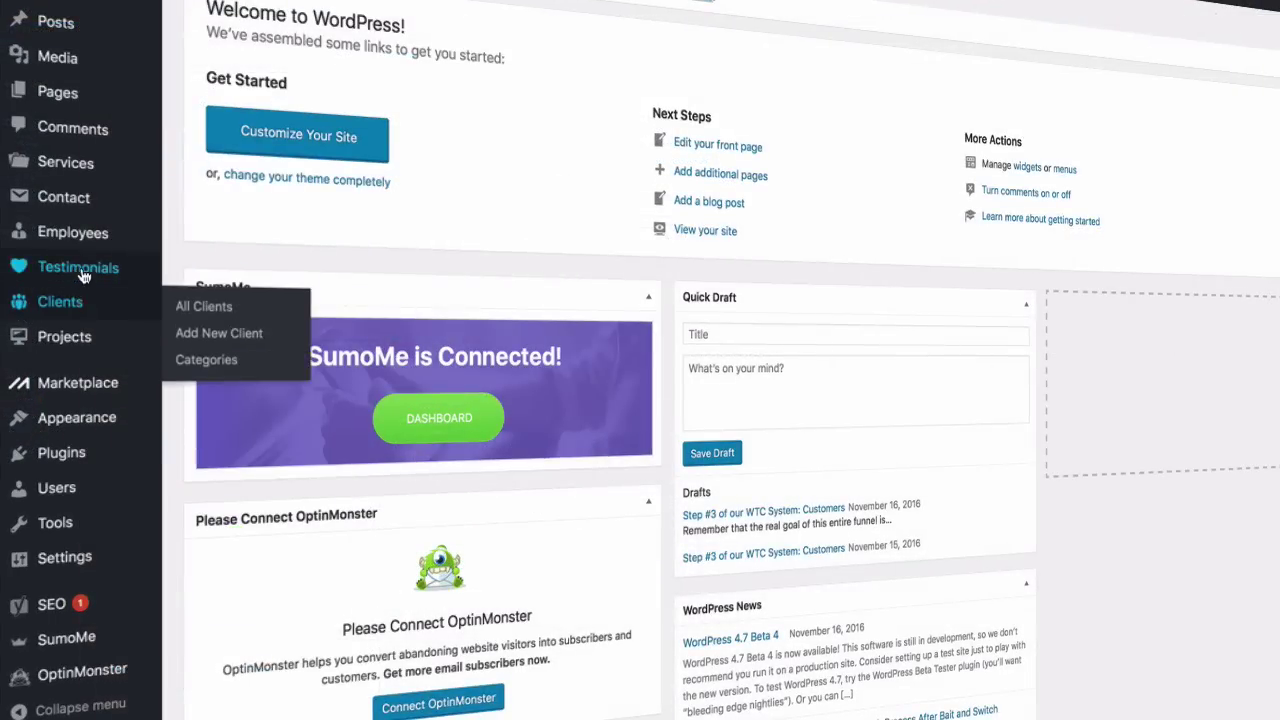
mouse_move(84, 277)
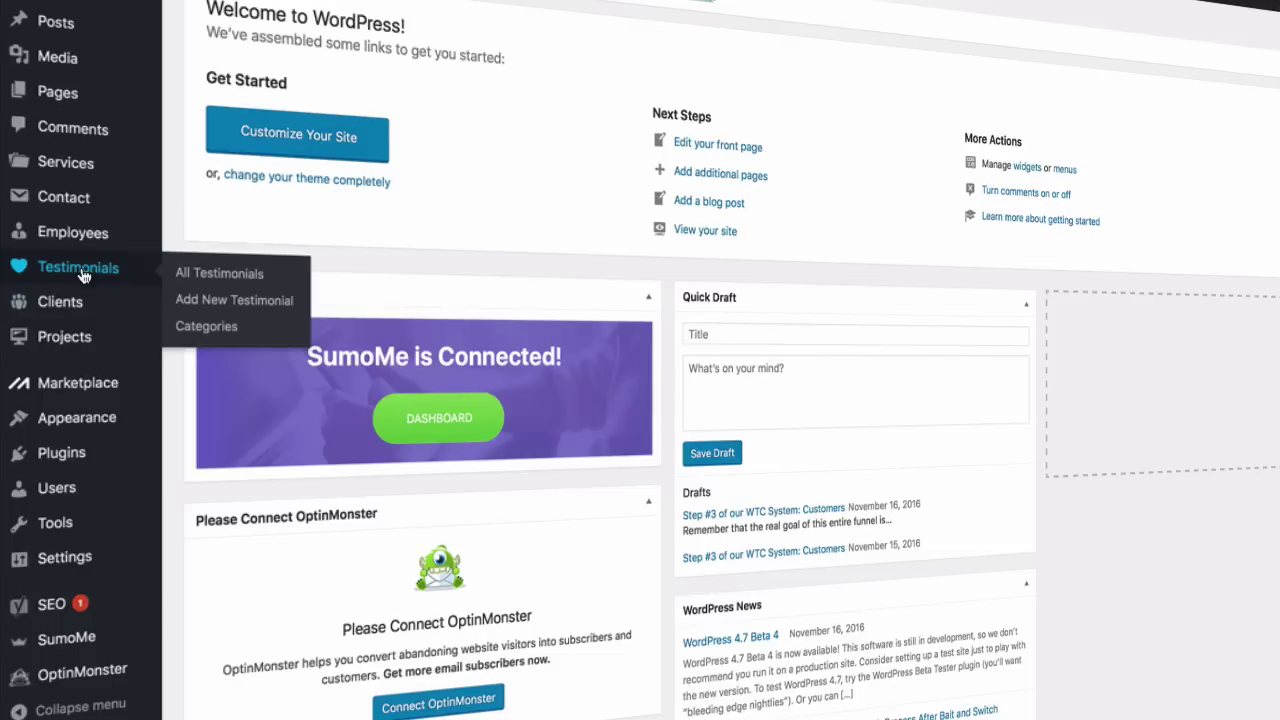
click(239, 300)
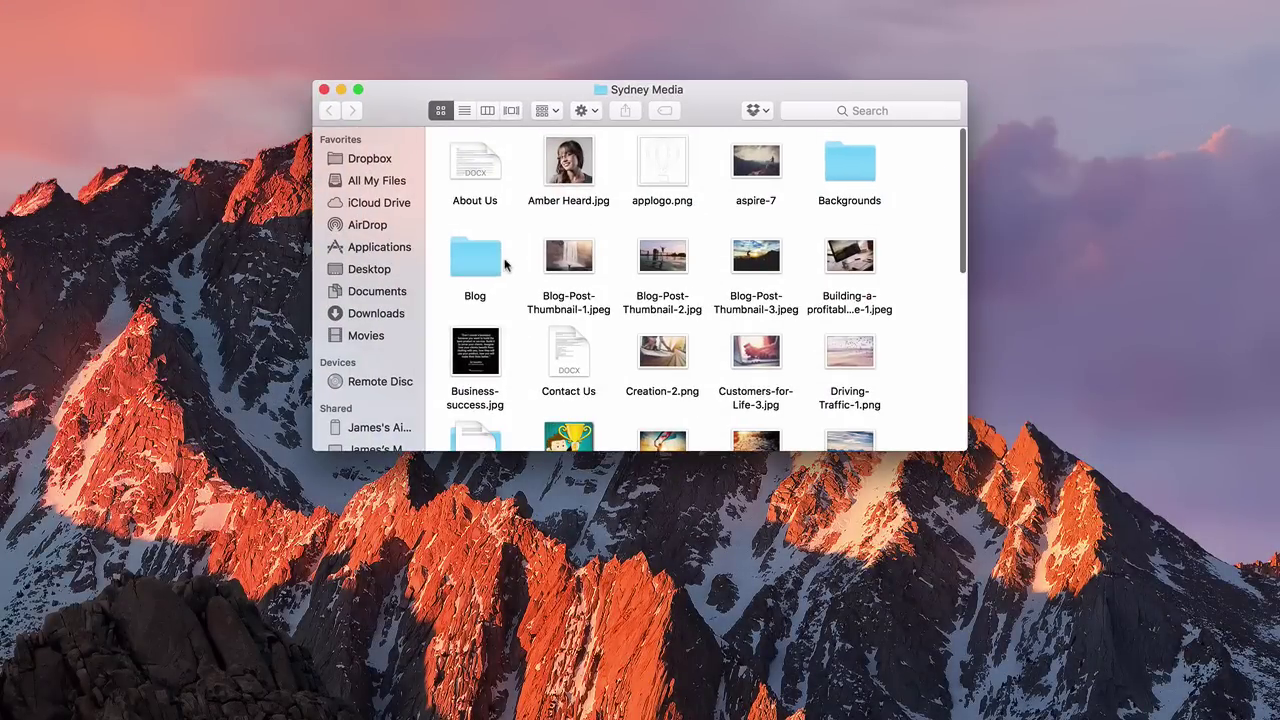
Open the Testimonials document from Sydney Media in Word and select the first reviewer's name
scroll(500, 265, down, 2)
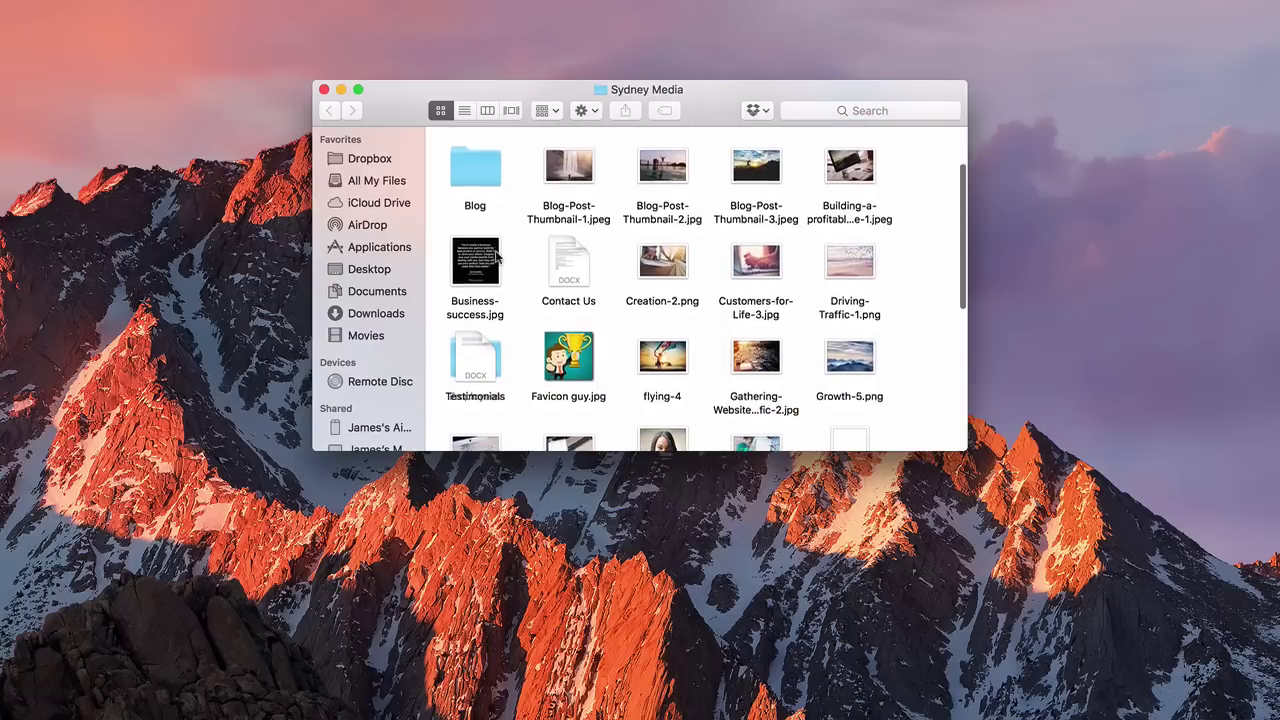
double_click(476, 352)
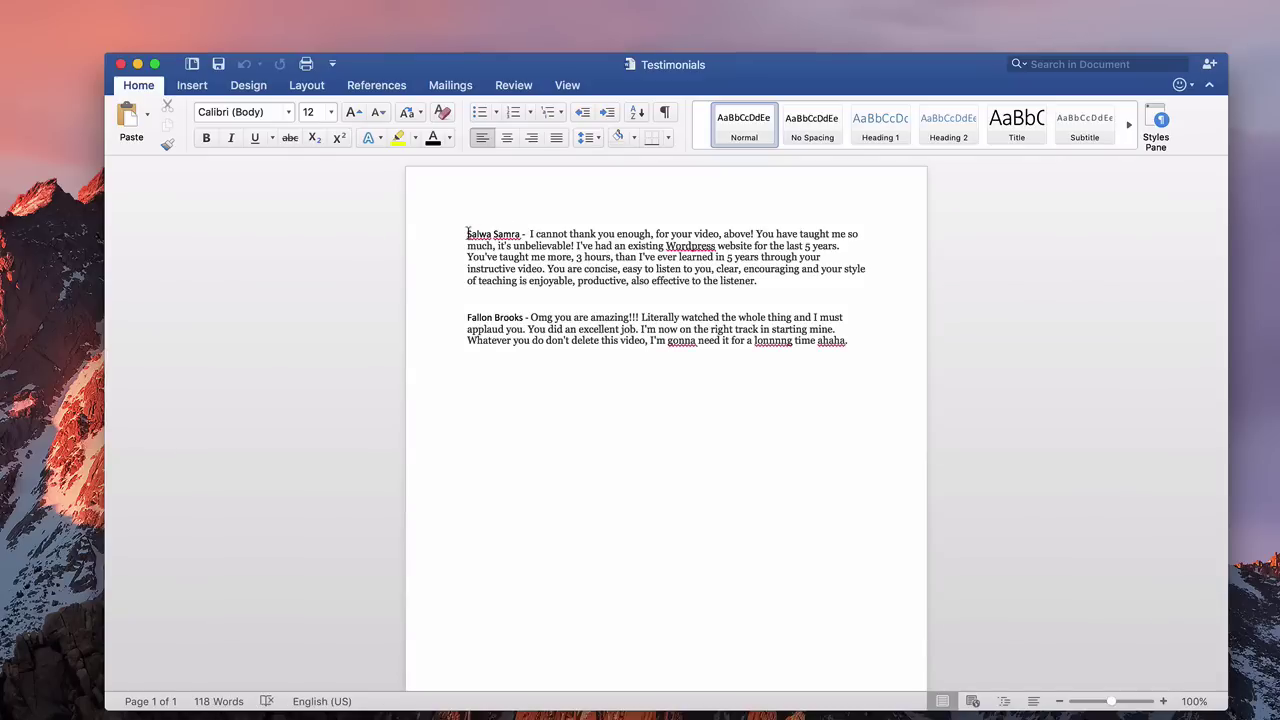
drag(466, 233, 518, 236)
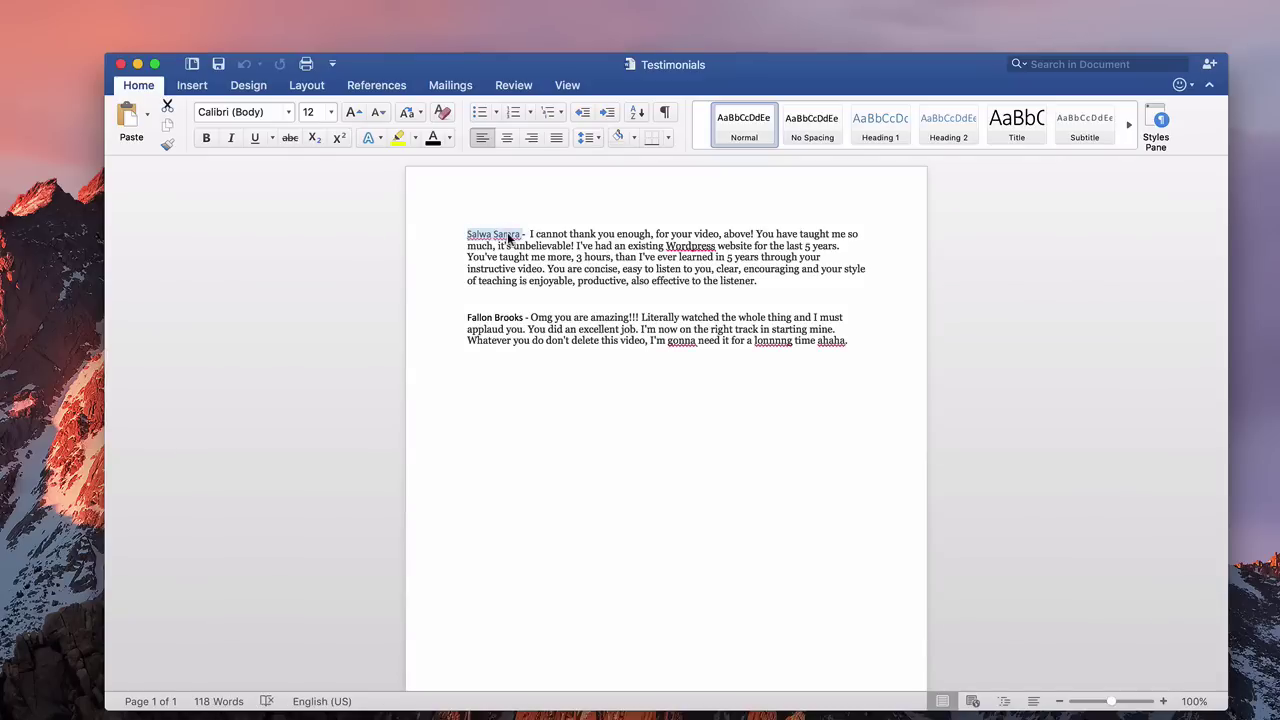
right_click(518, 238)
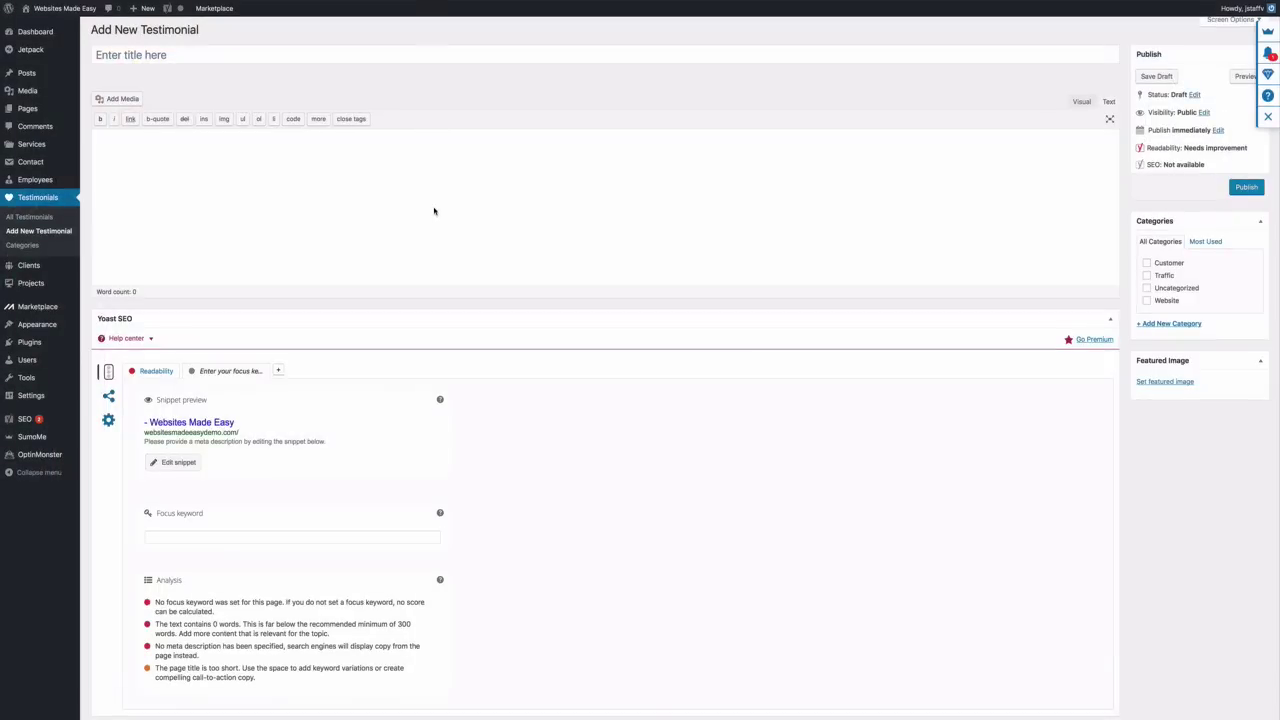
Copy the first reviewer's quote from Word and paste it into the testimonial body
mouse_move(48, 183)
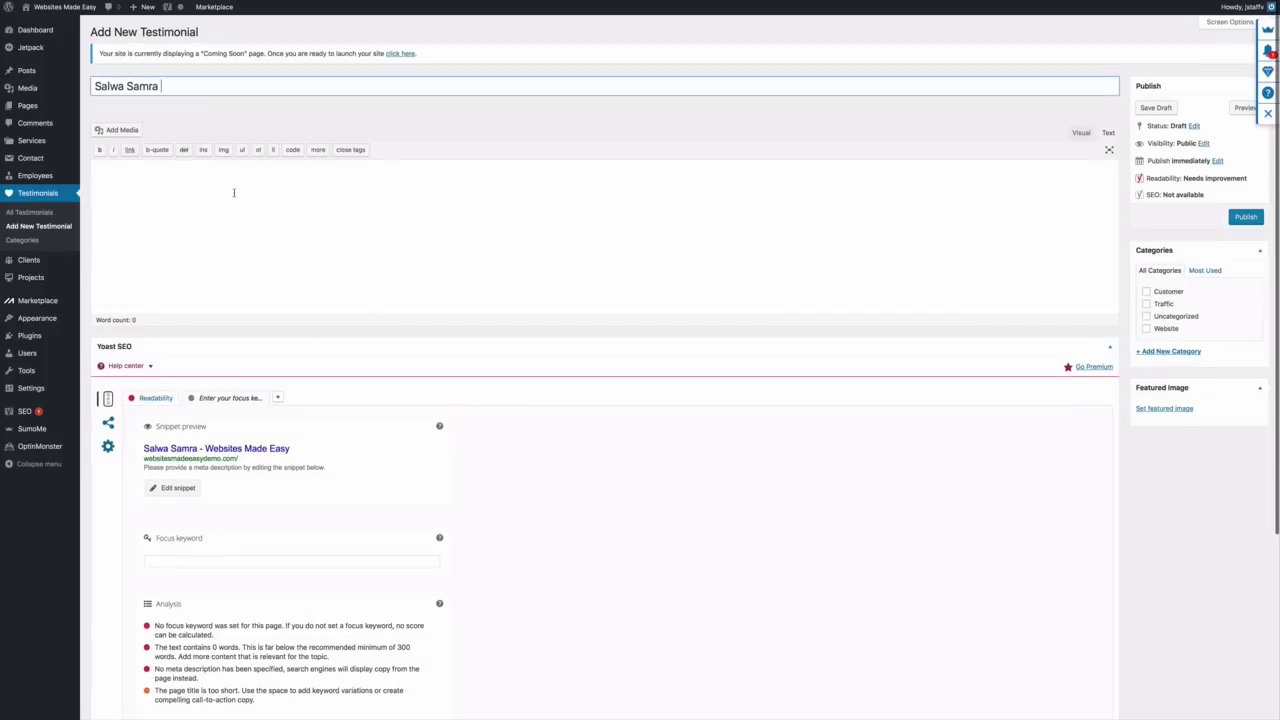
click(234, 193)
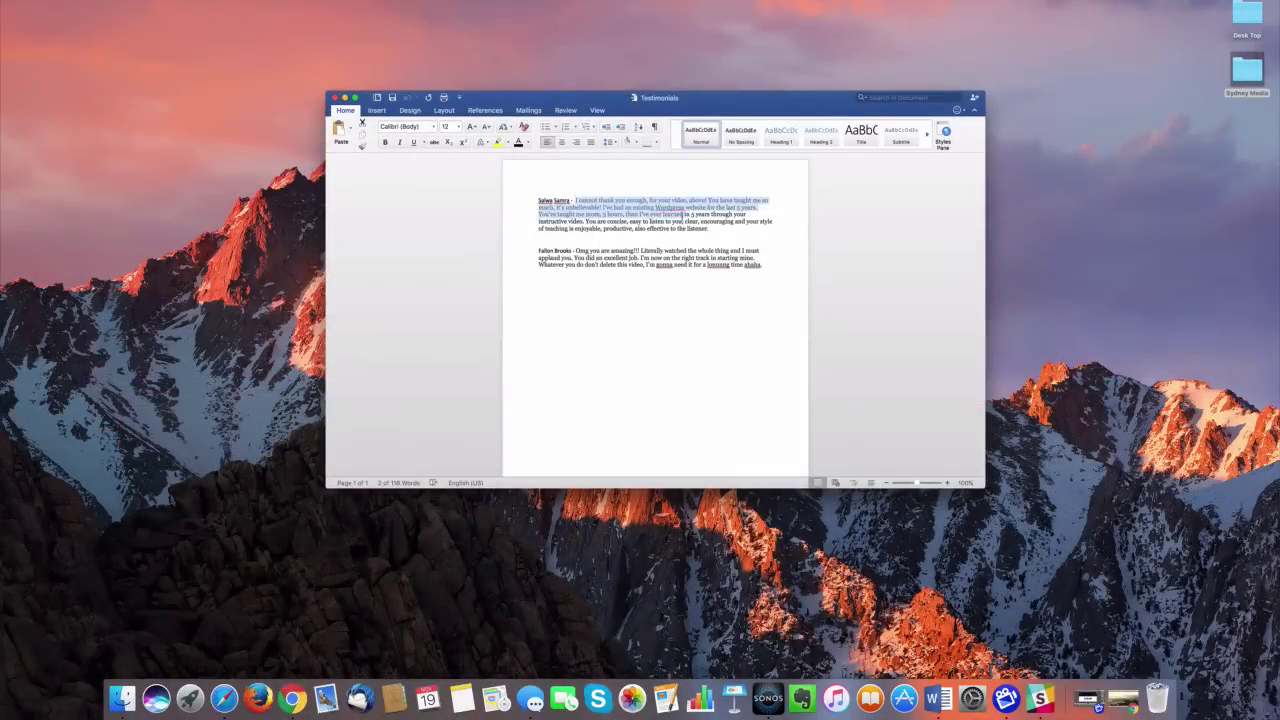
drag(684, 213, 716, 233)
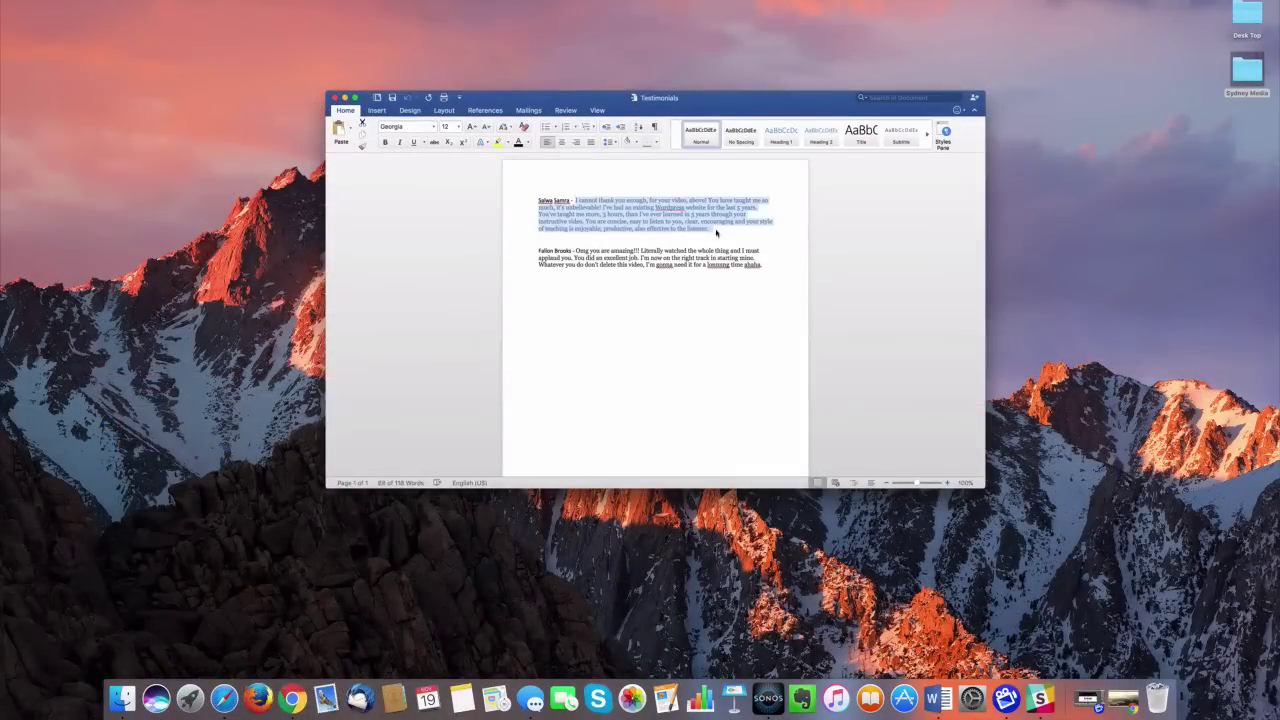
key(ctrl+Right)
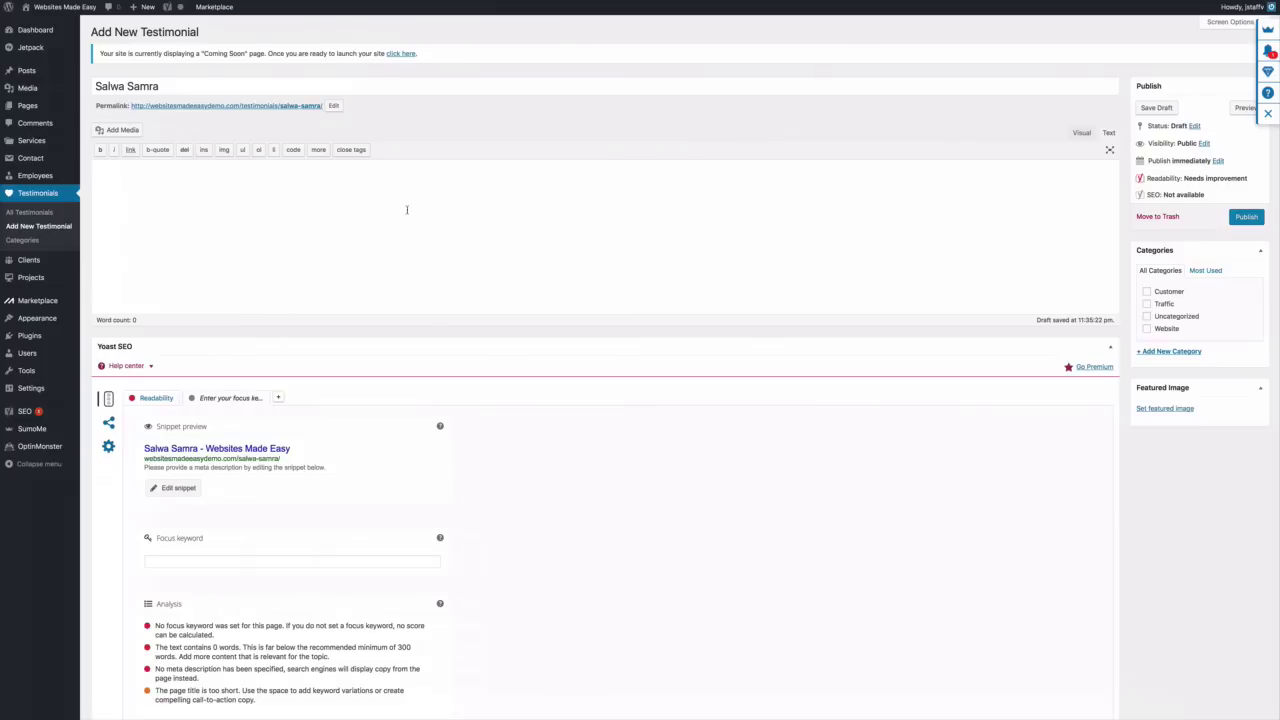
right_click(408, 210)
click(427, 234)
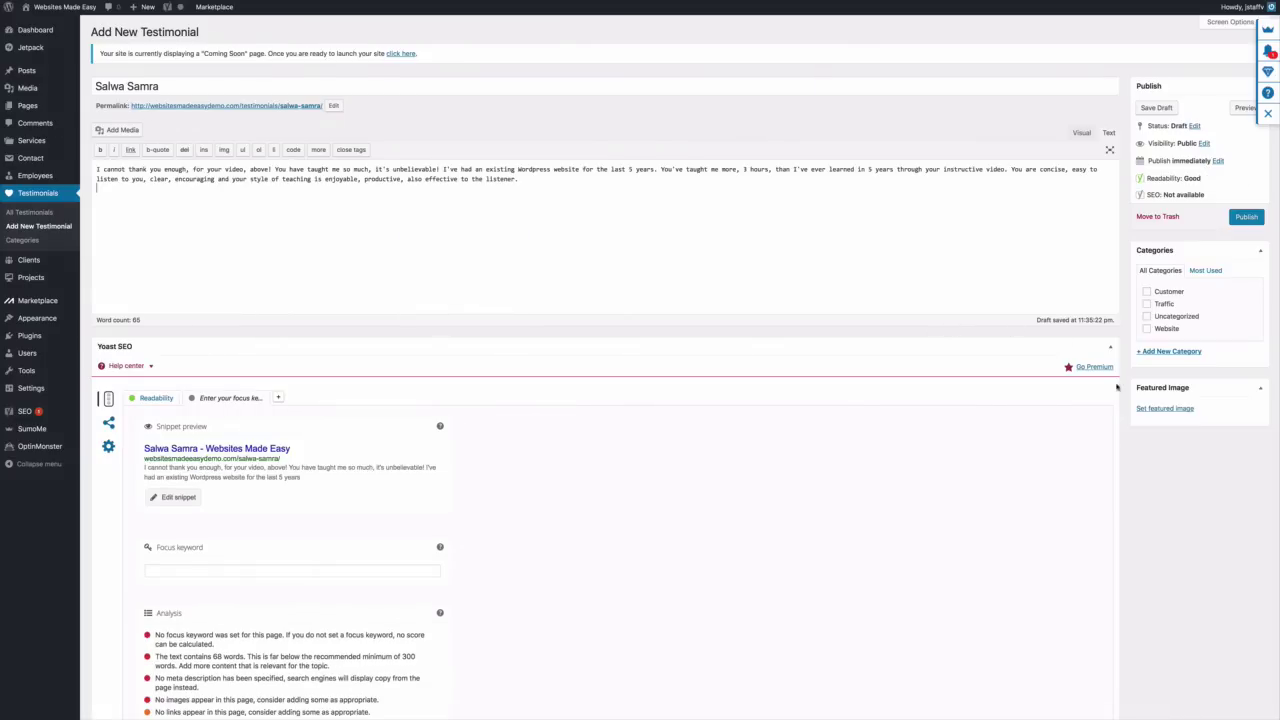
Set a portrait photo as the featured image and publish the testimonial
click(1160, 409)
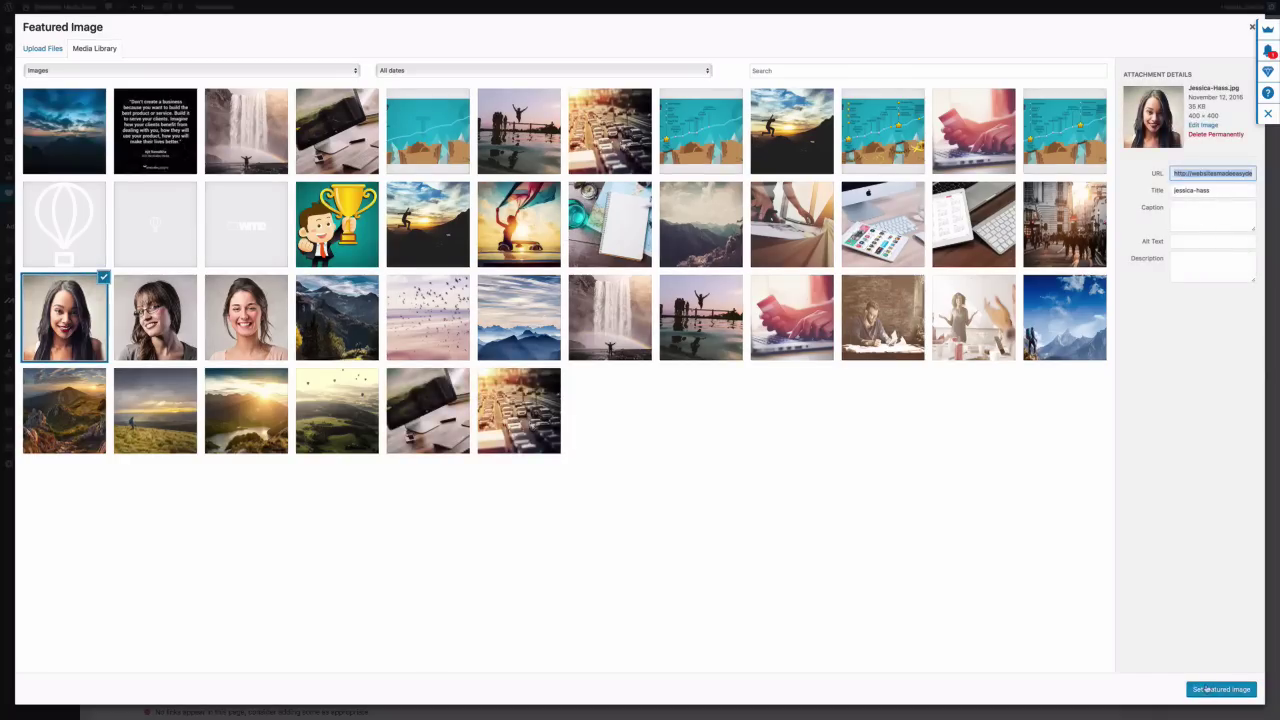
click(1207, 689)
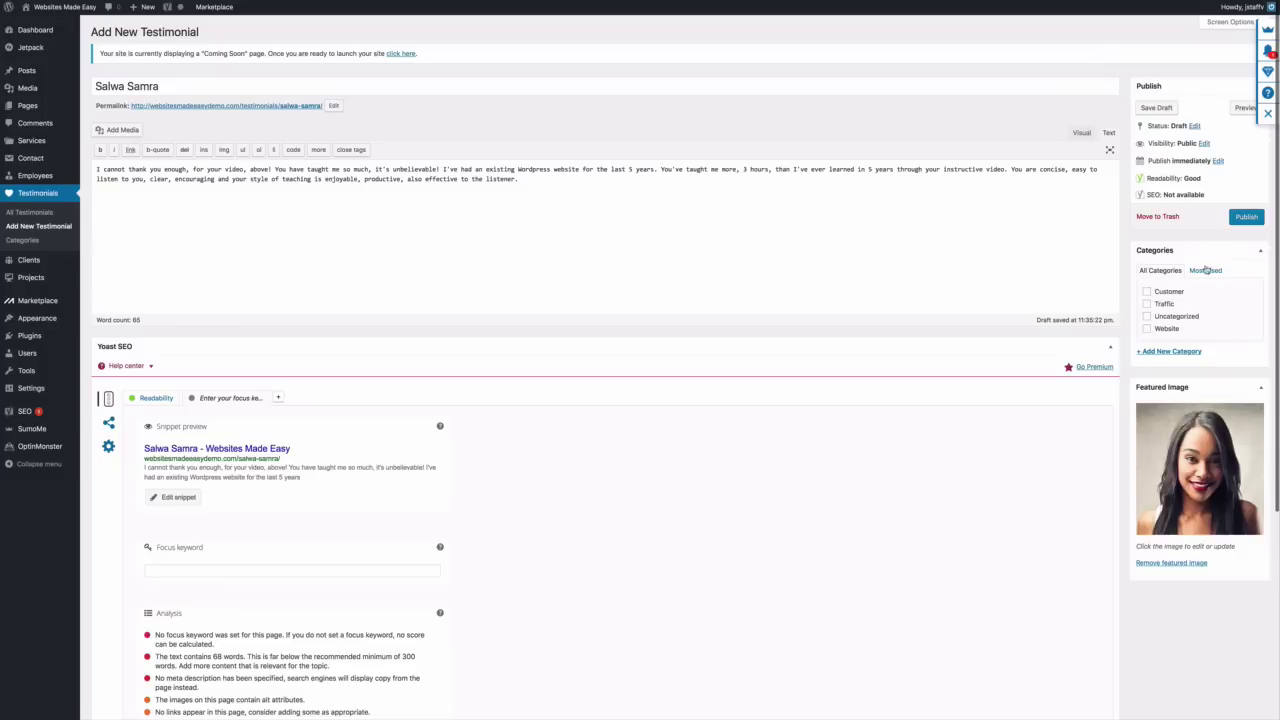
click(1245, 217)
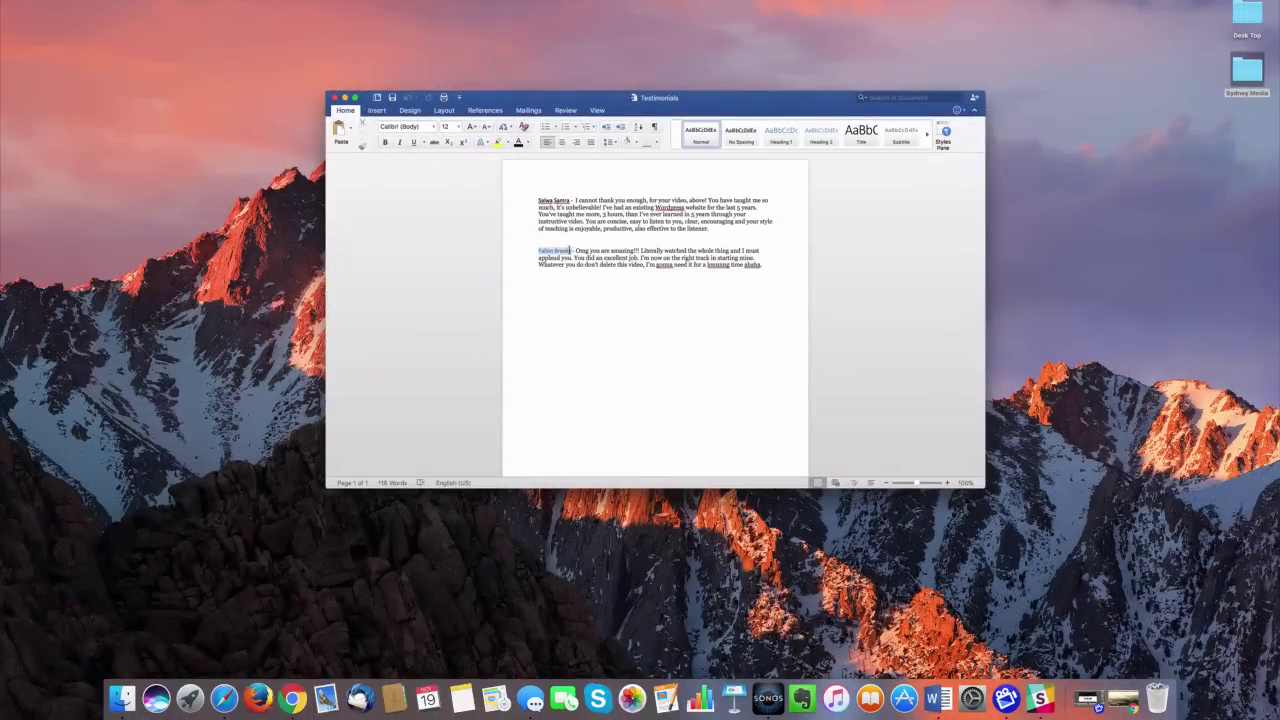
Fill the second testimonial's title and body with the reviewer's name and quote from Word
right_click(571, 250)
click(588, 260)
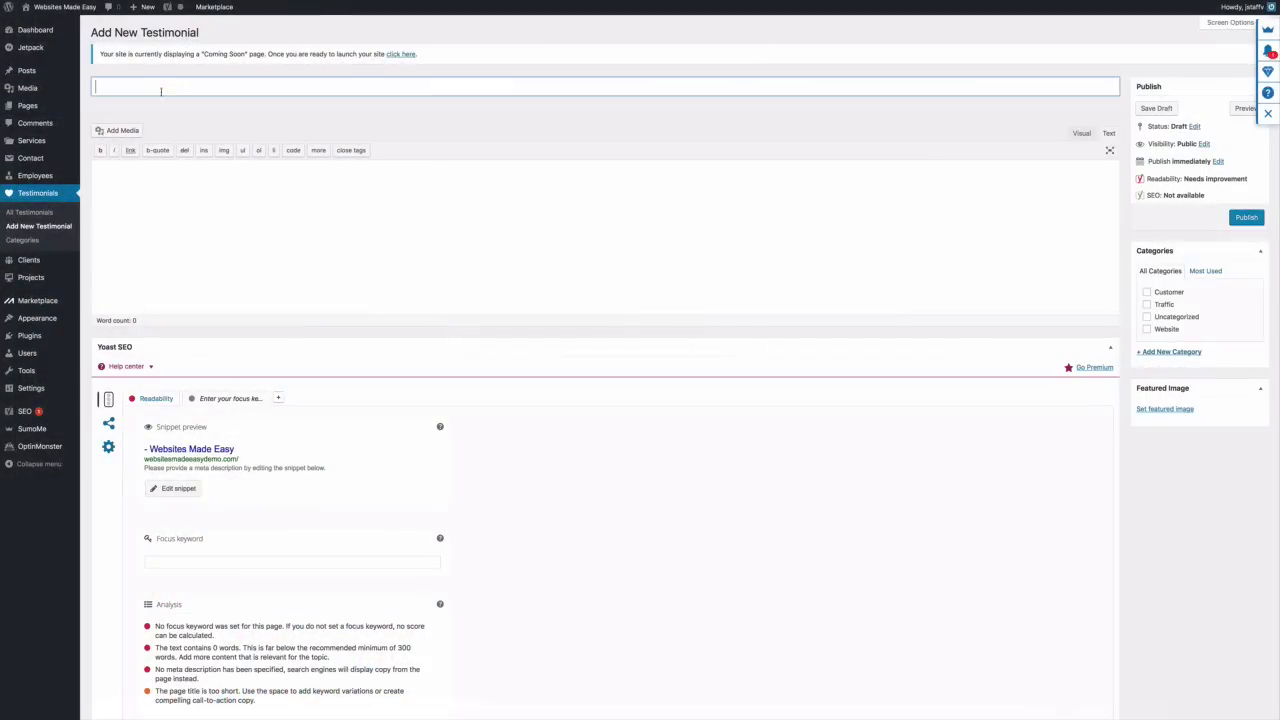
key(super+v)
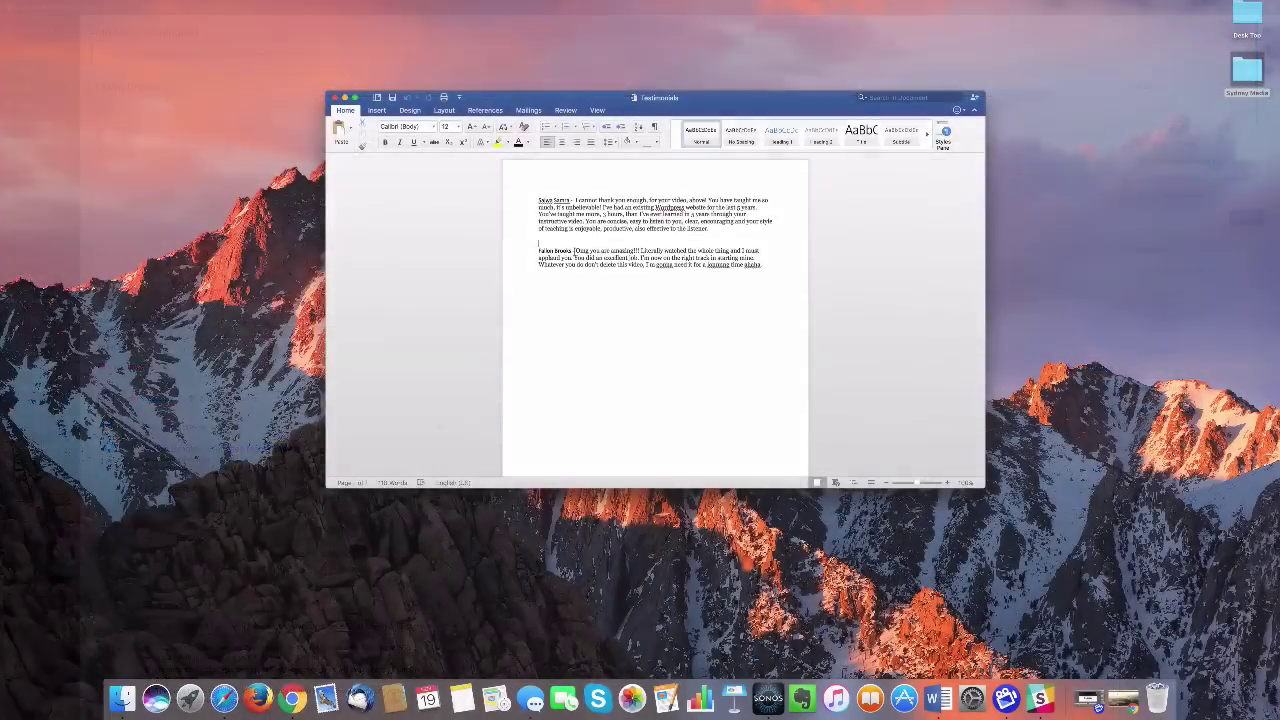
drag(573, 250, 763, 266)
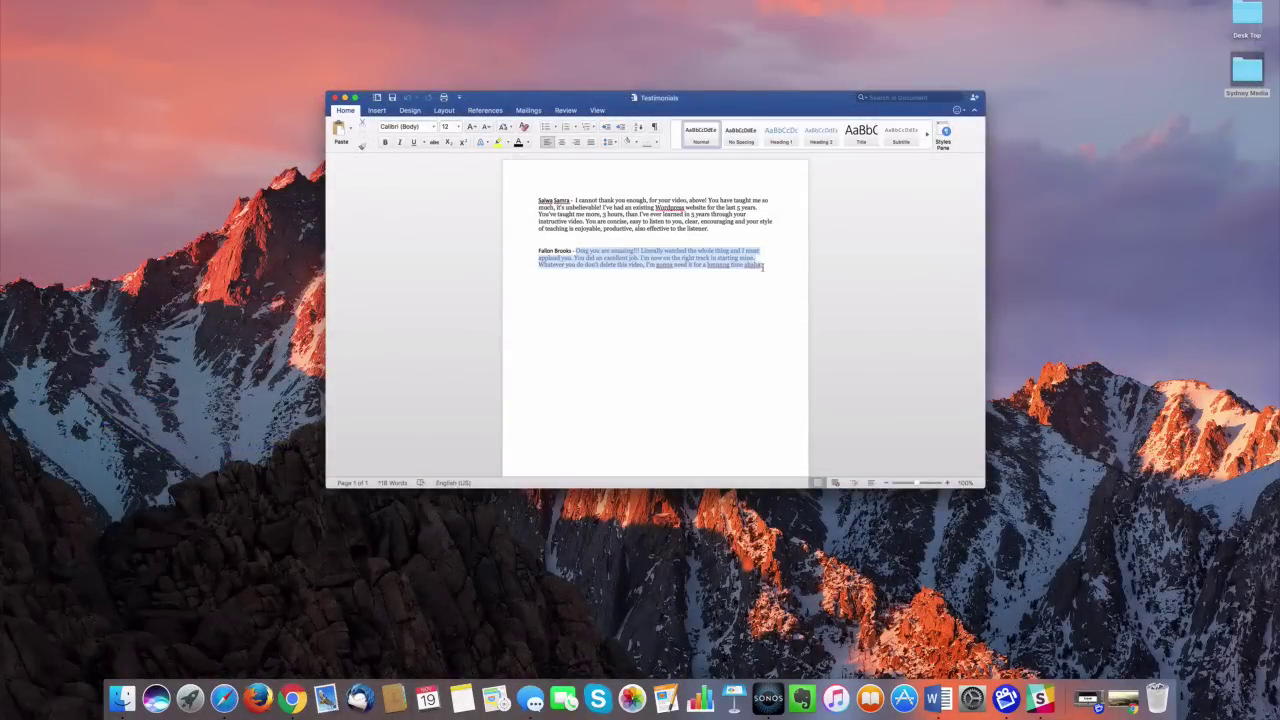
right_click(744, 257)
click(760, 274)
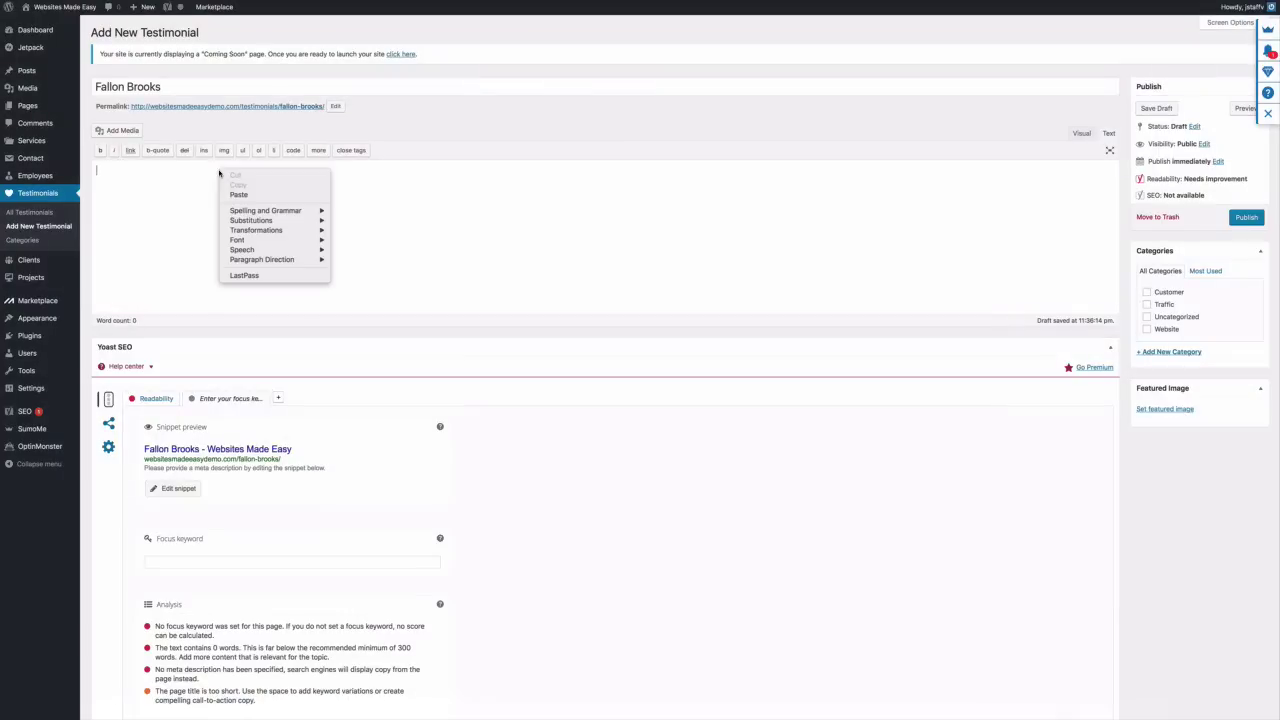
click(240, 194)
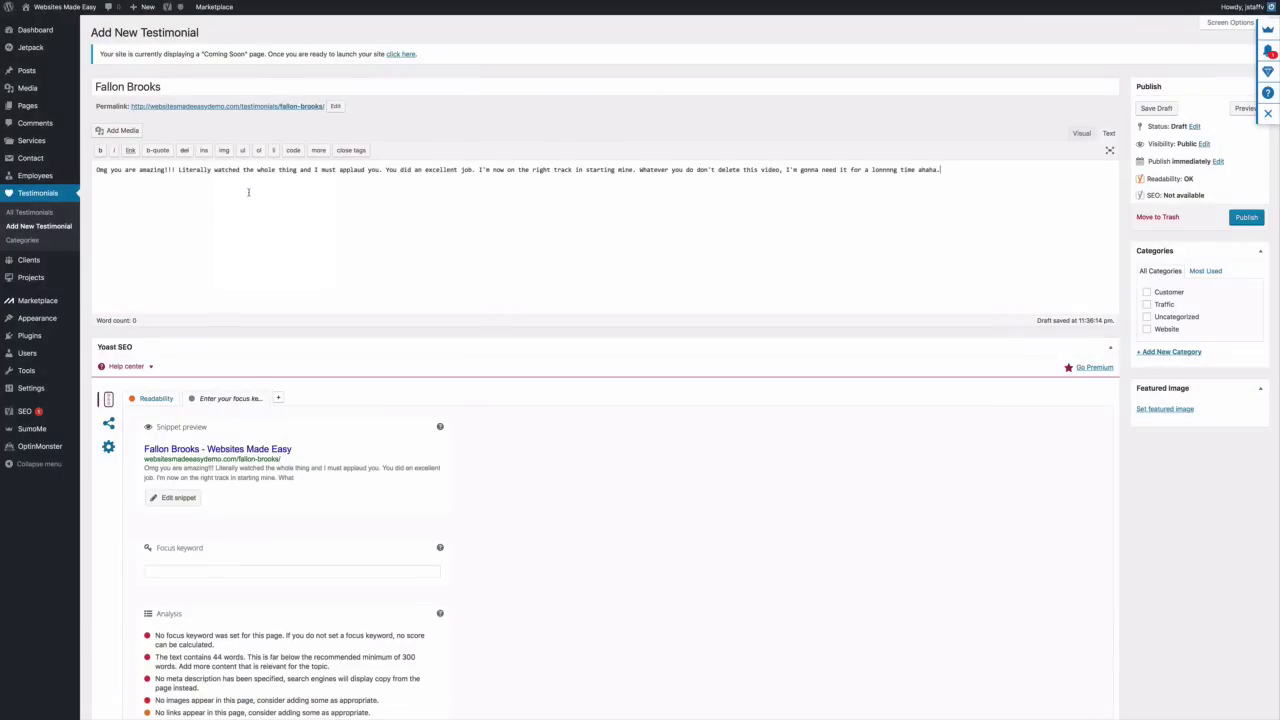
Set a portrait as the featured image and publish the second testimonial
click(1166, 409)
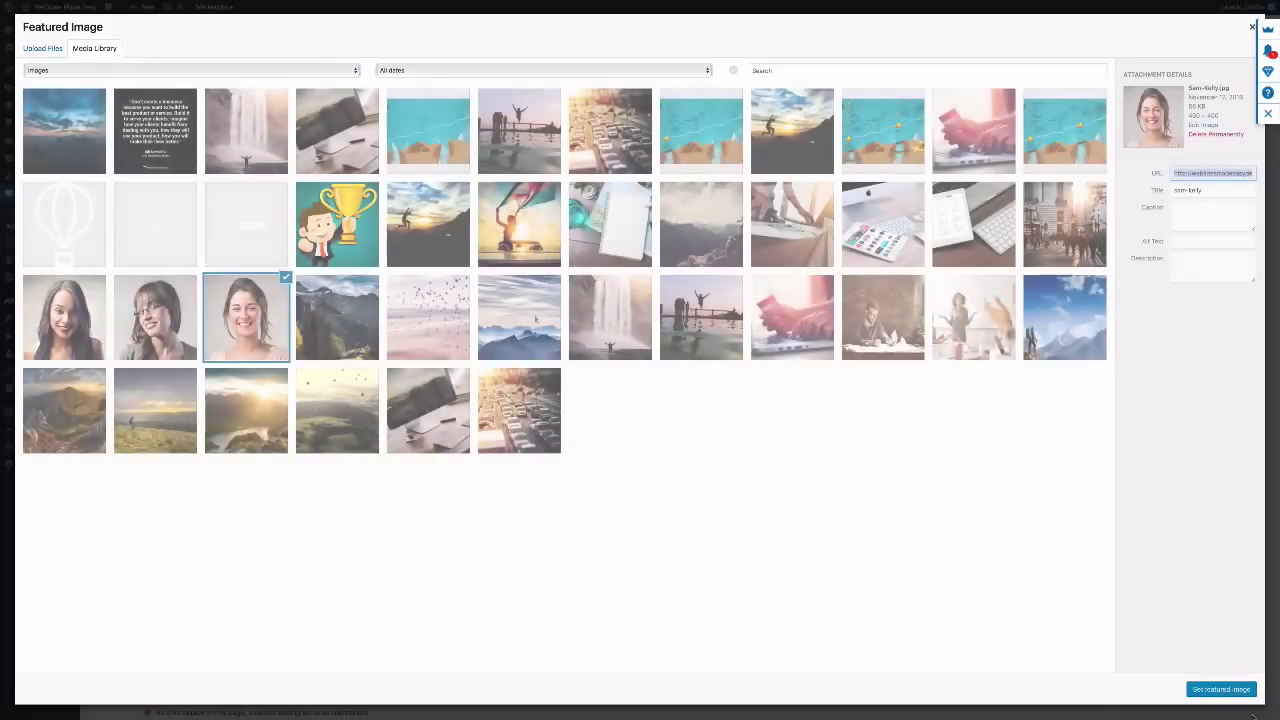
click(1224, 689)
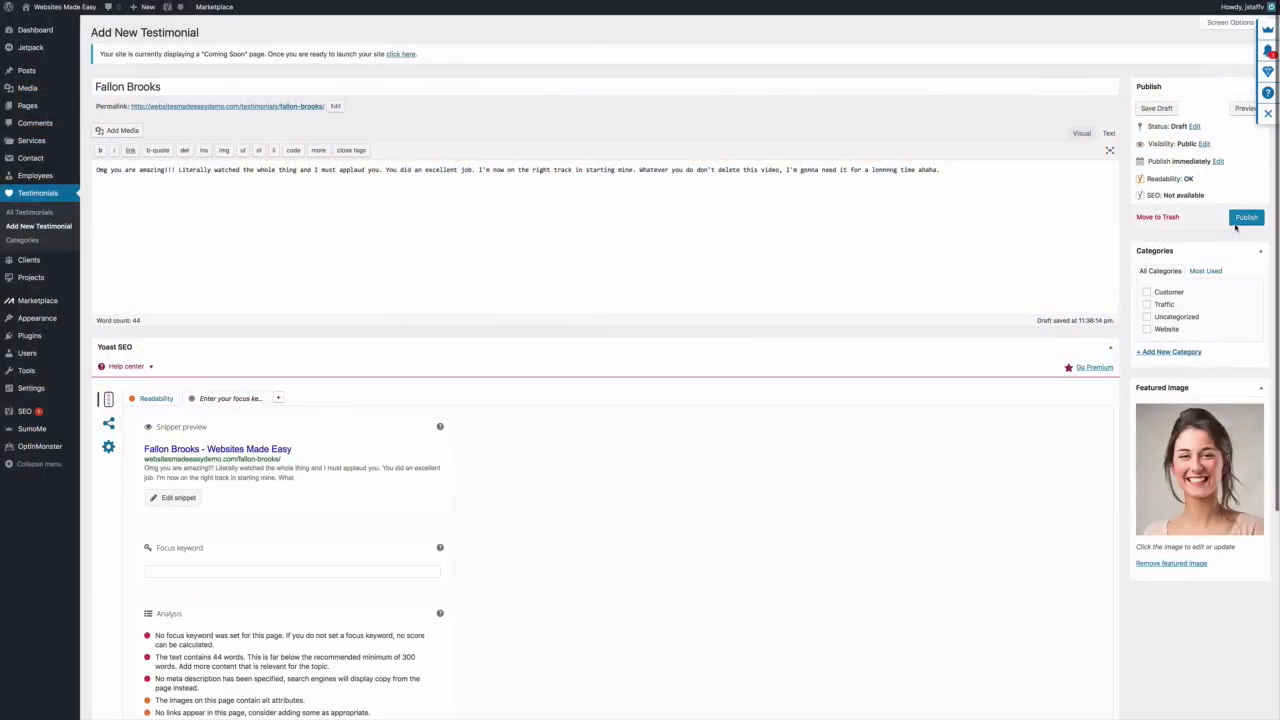
click(1245, 218)
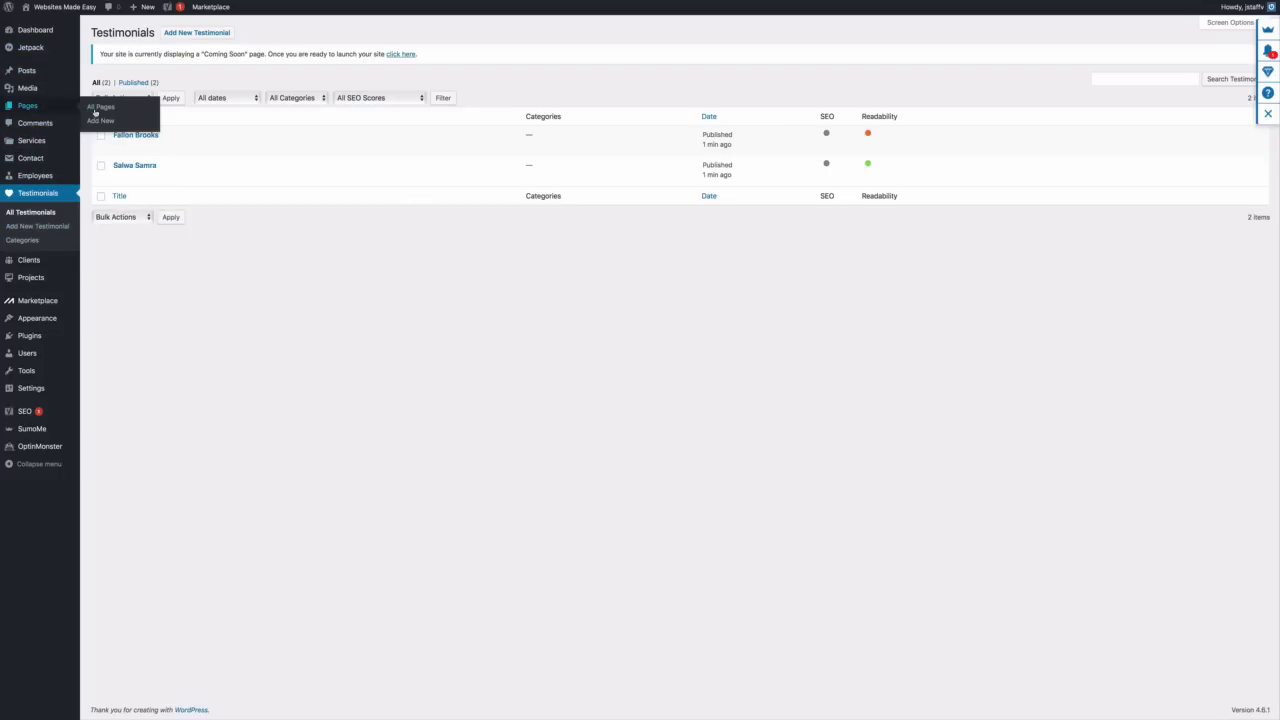
Edit the Home page and insert a one-column row below Latest News
click(97, 109)
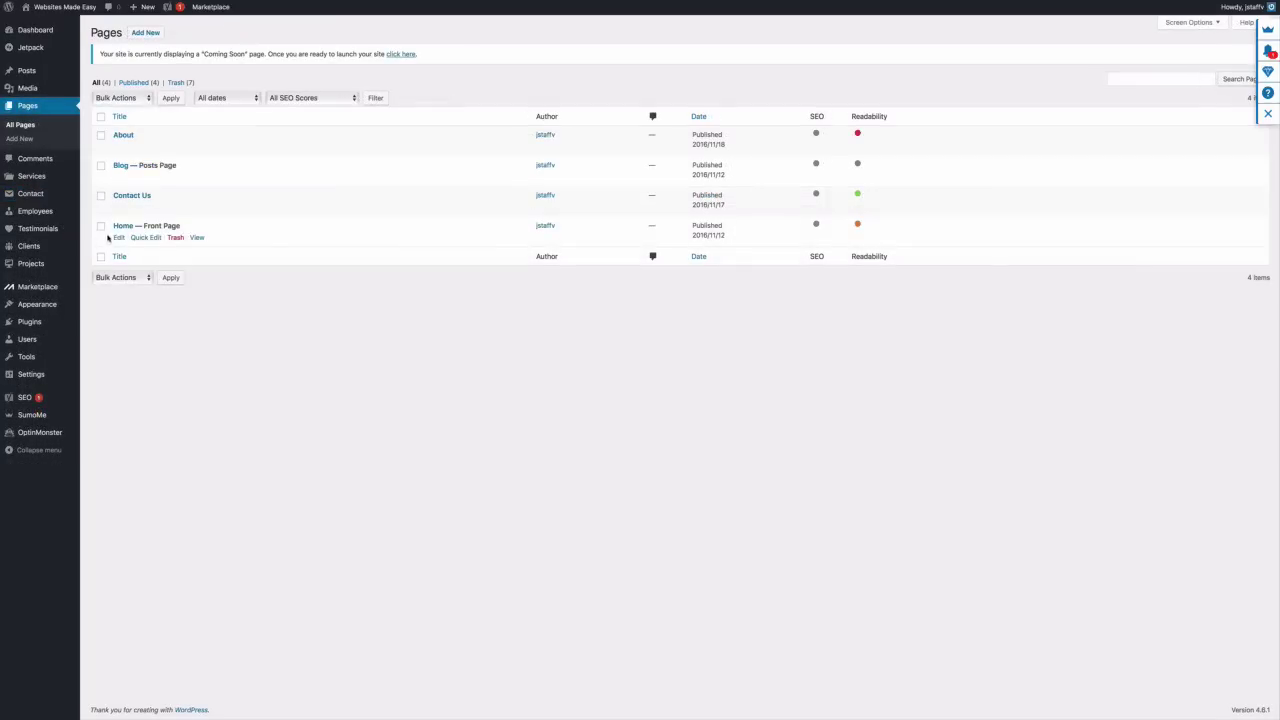
click(118, 240)
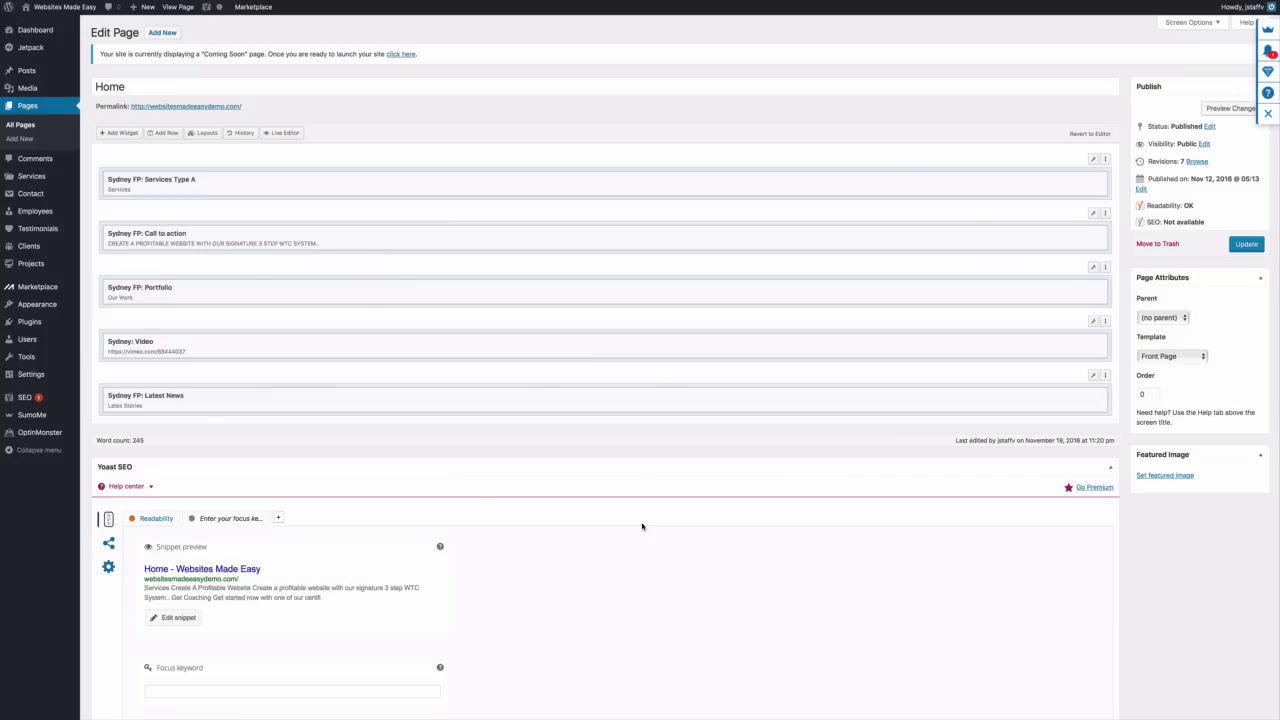
click(166, 133)
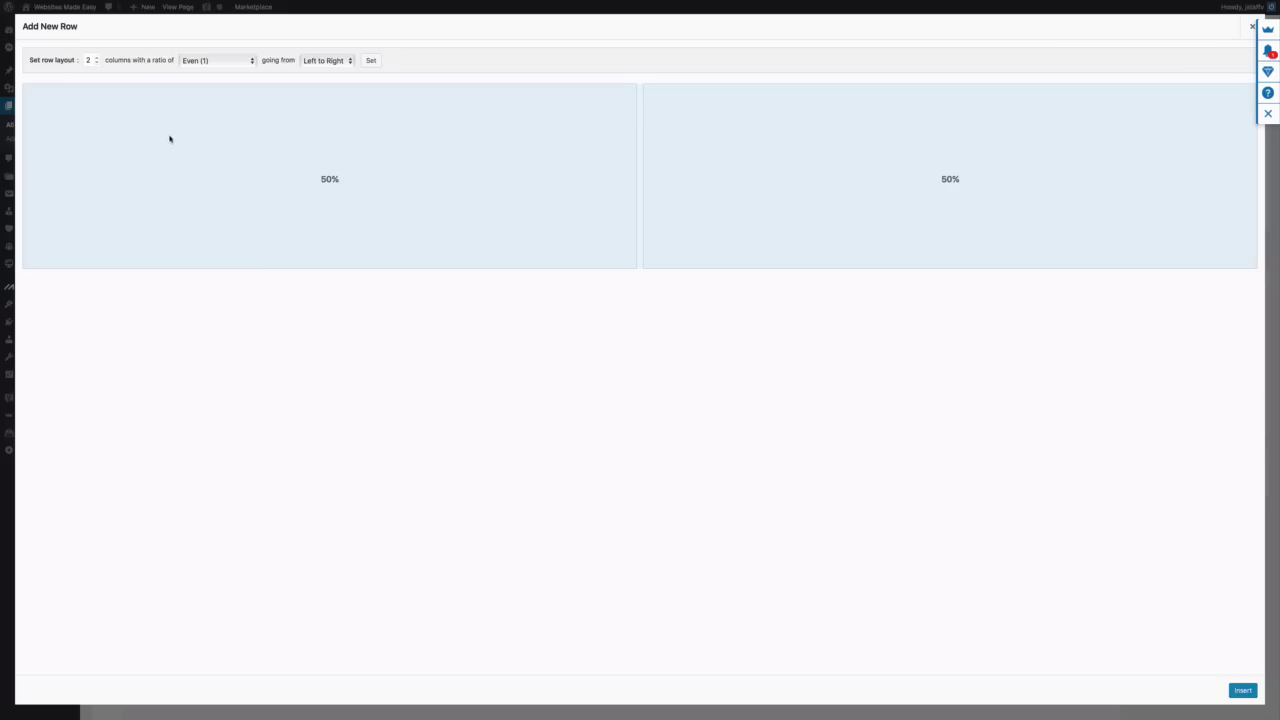
click(95, 63)
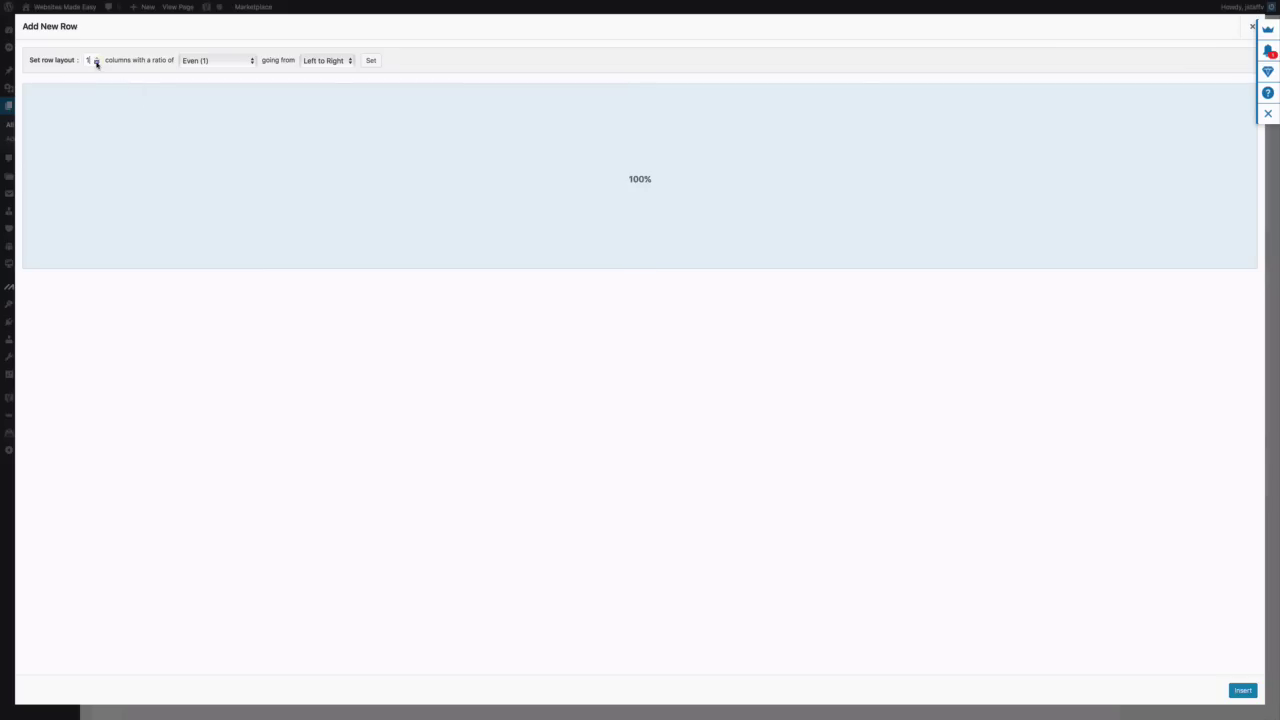
click(1242, 690)
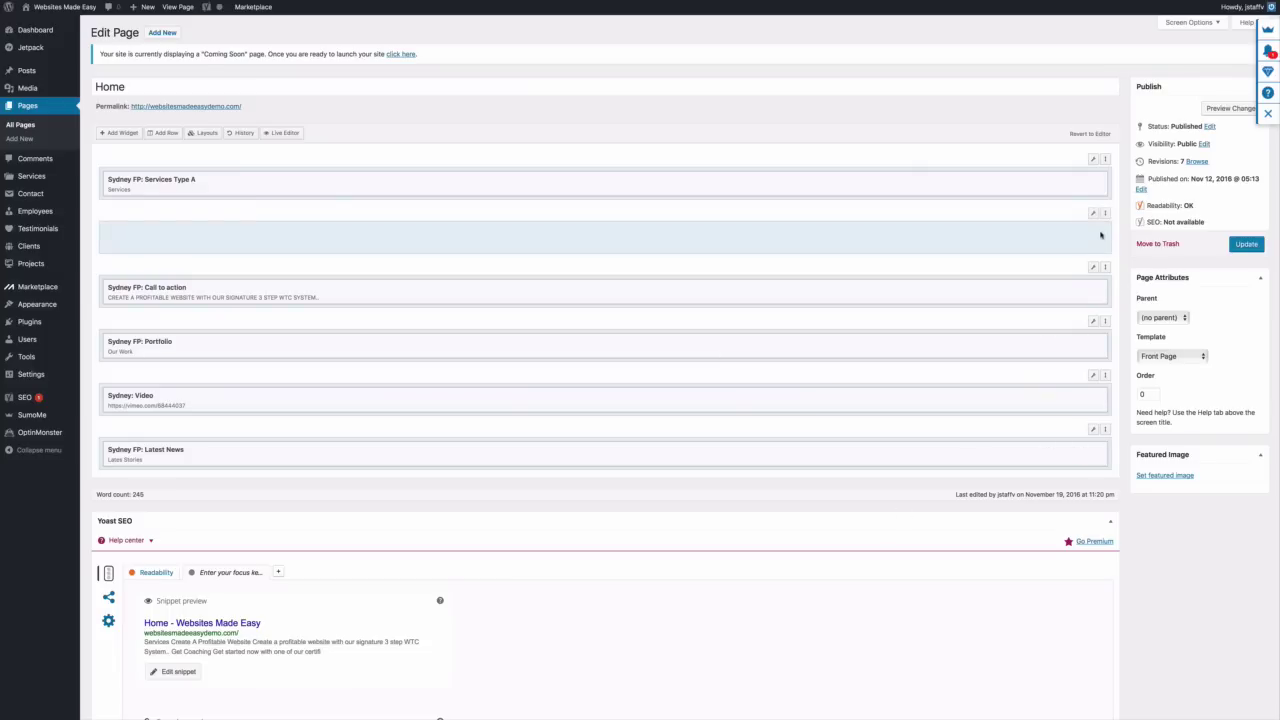
drag(1102, 214, 1113, 437)
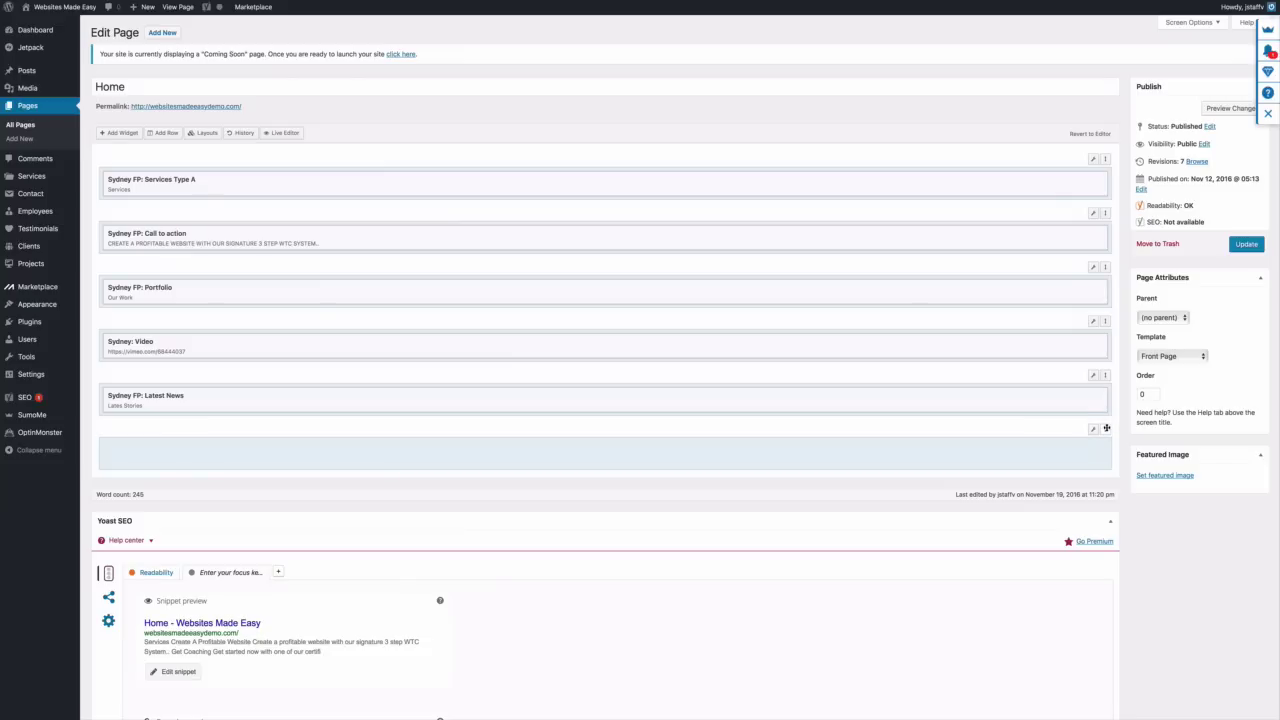
Set the new row's layout to Full Width
mouse_move(1095, 436)
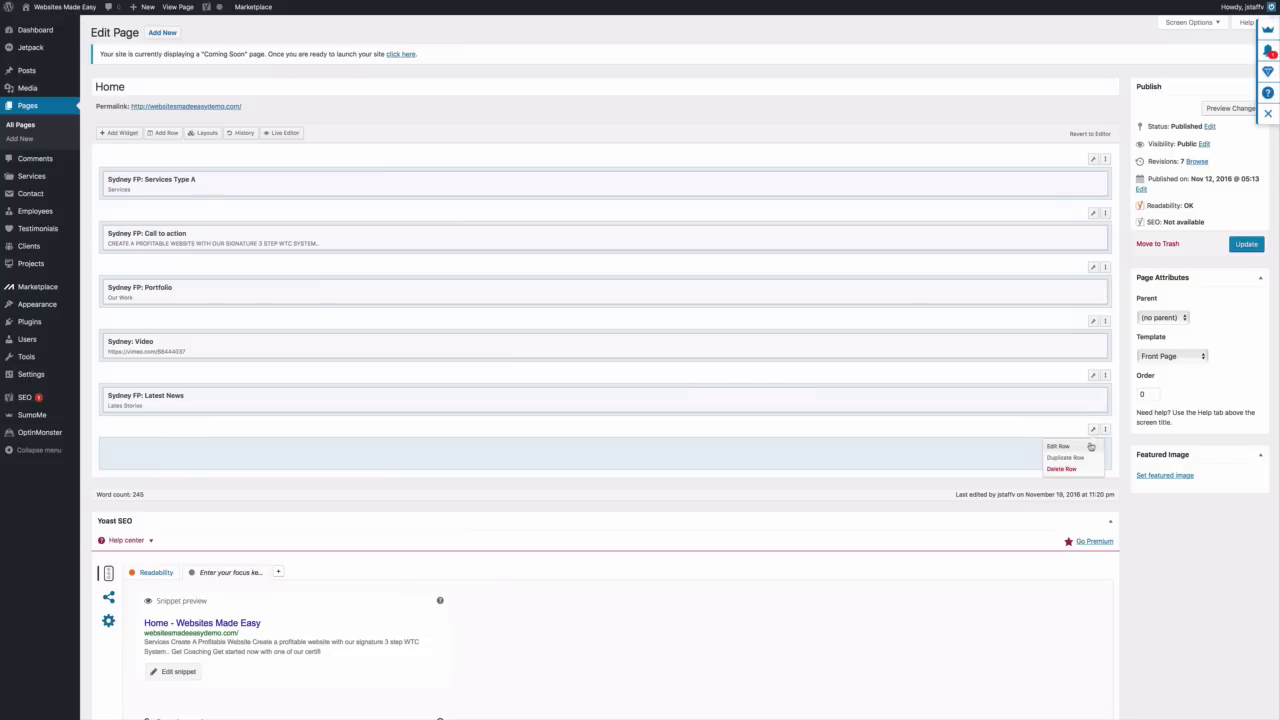
click(1091, 447)
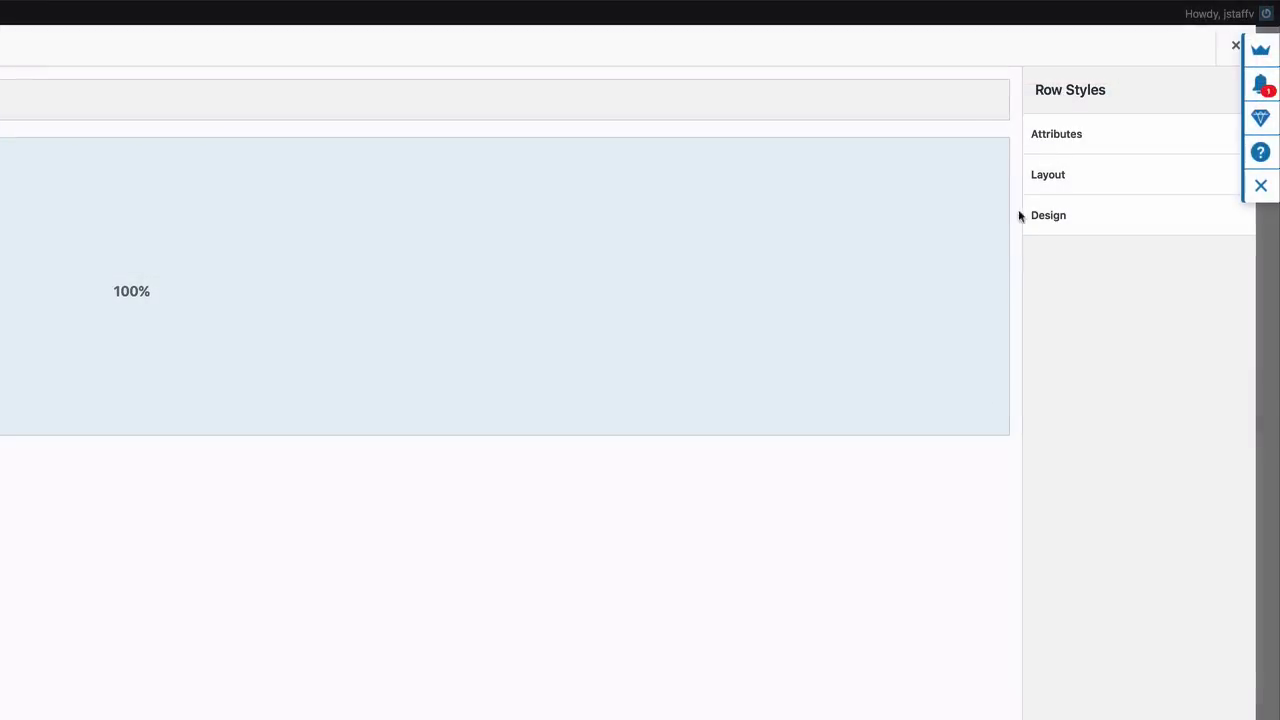
click(1070, 177)
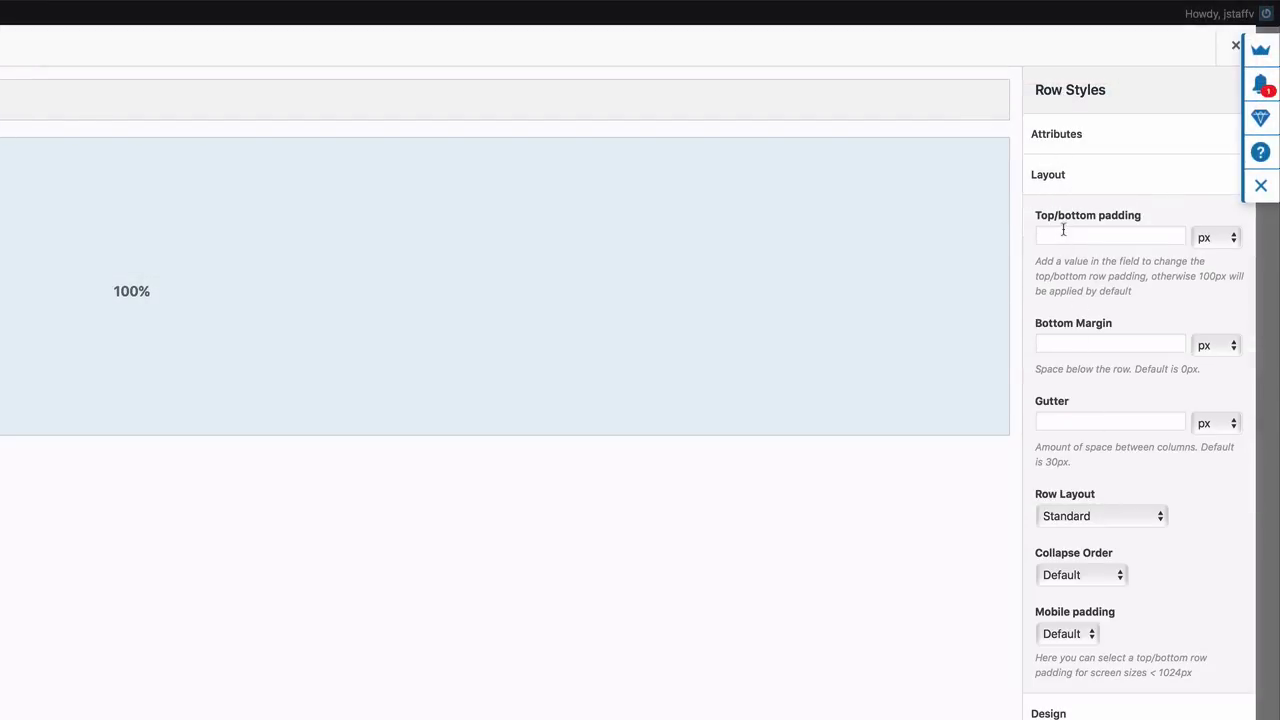
click(1162, 516)
click(1150, 528)
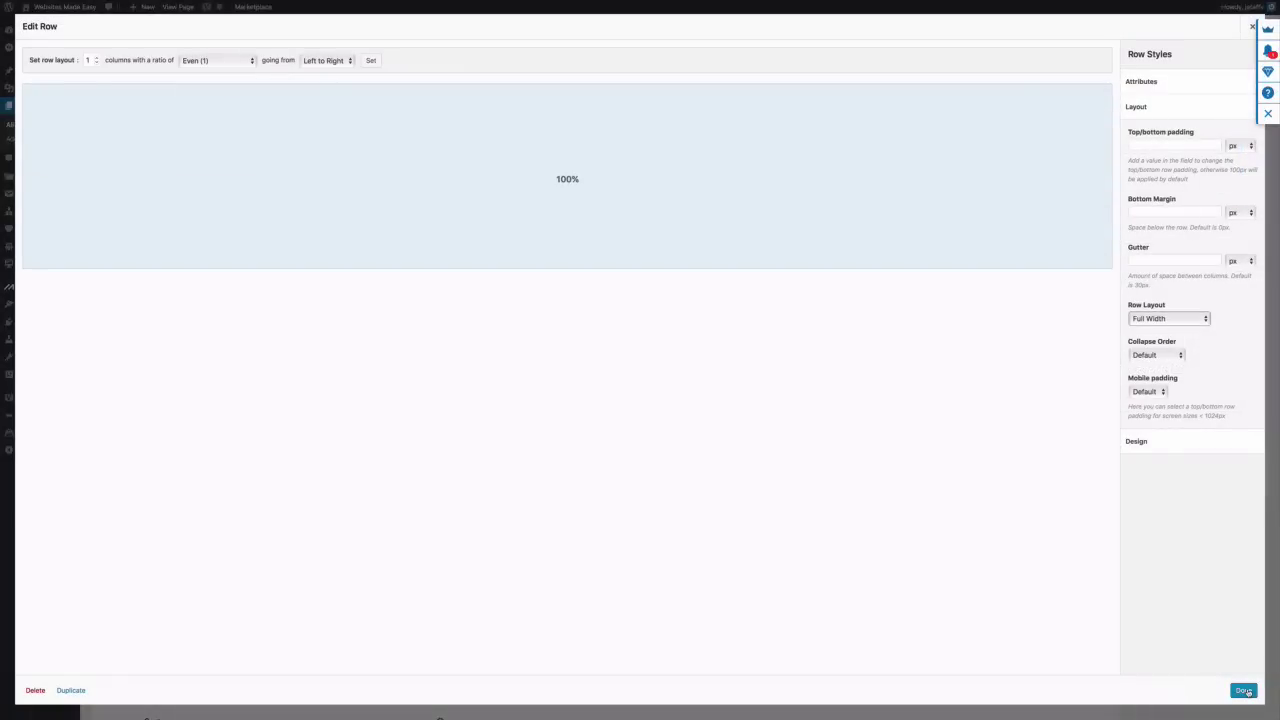
click(1244, 691)
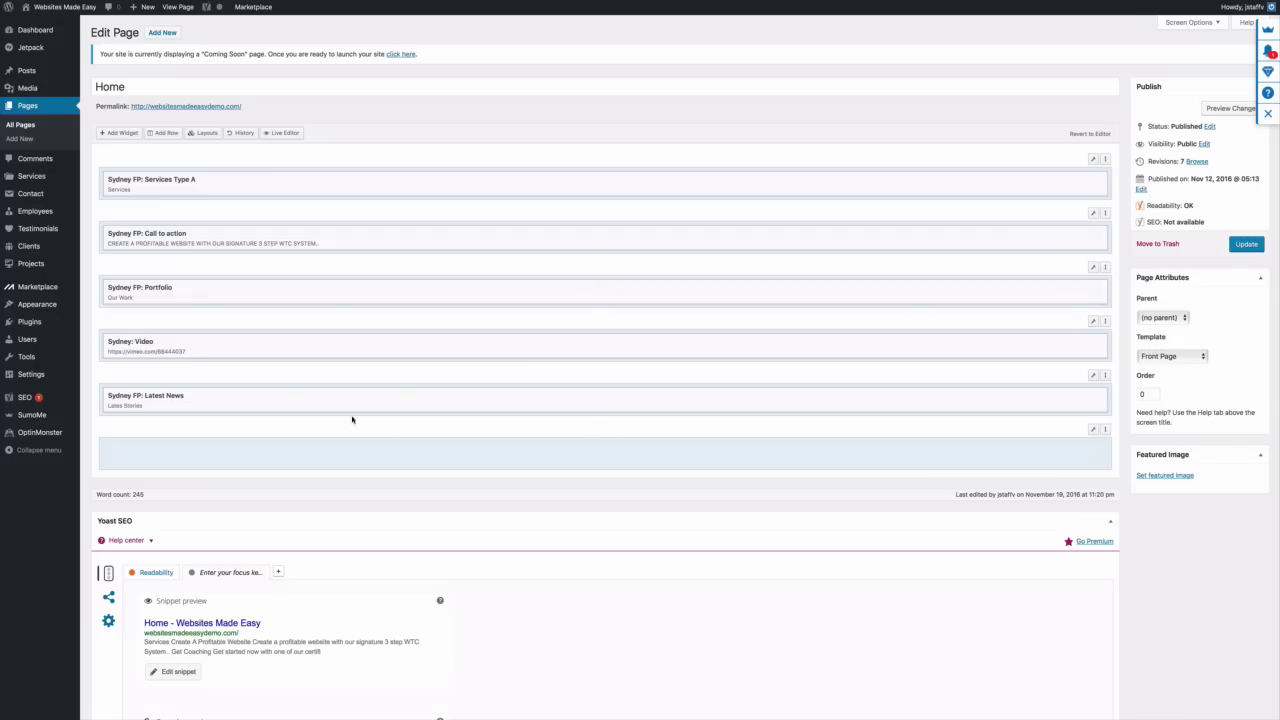
Add a Sydney FP: Testimonials widget to the row, titled 'What Our Clients Say'
click(114, 133)
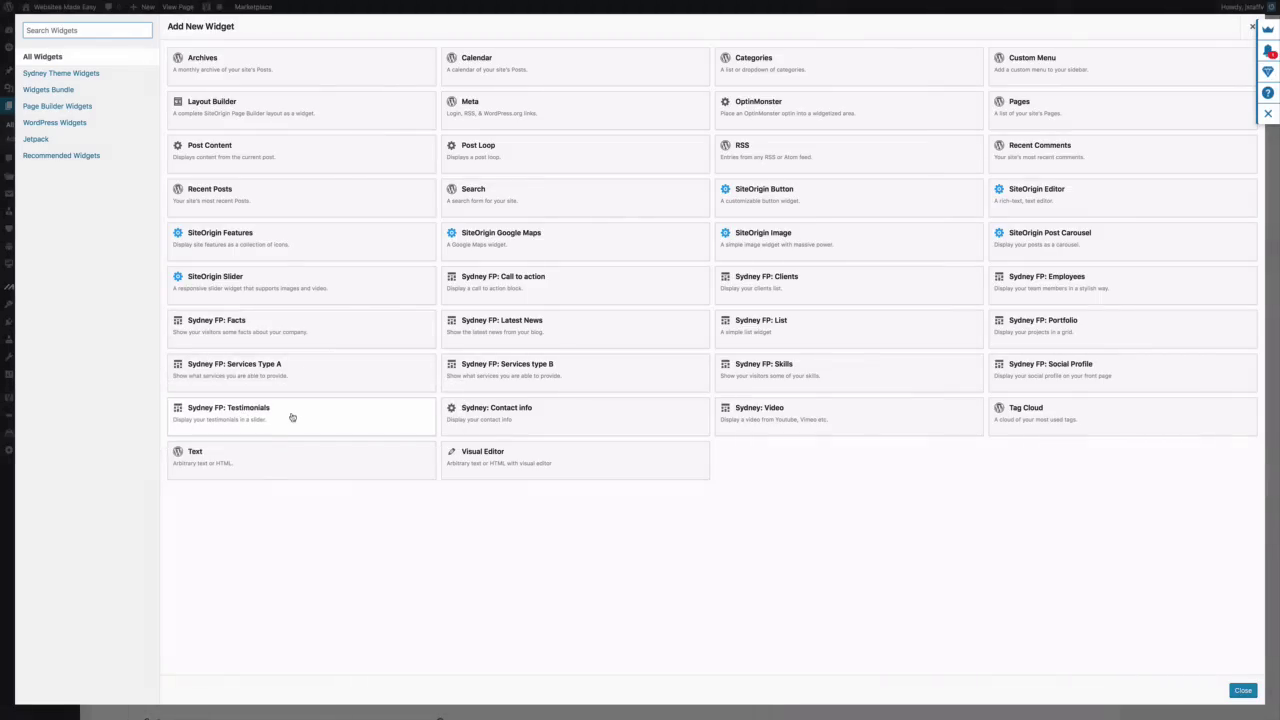
click(289, 417)
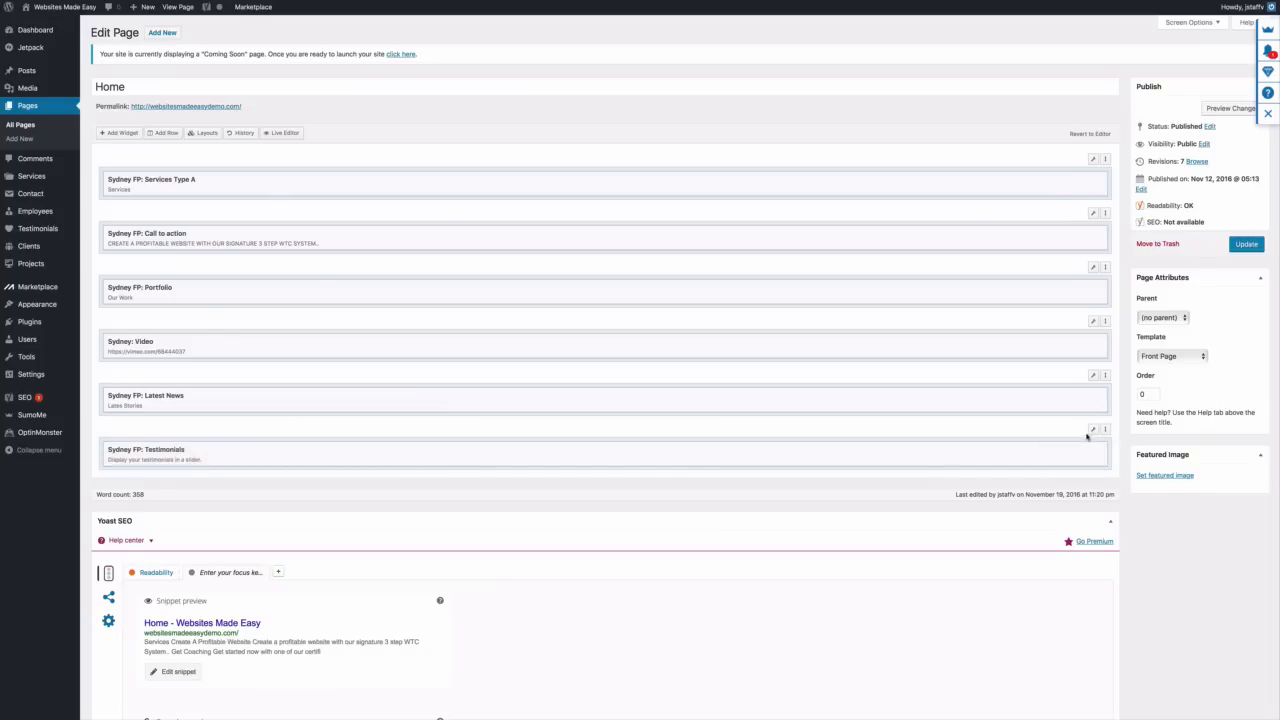
click(1031, 450)
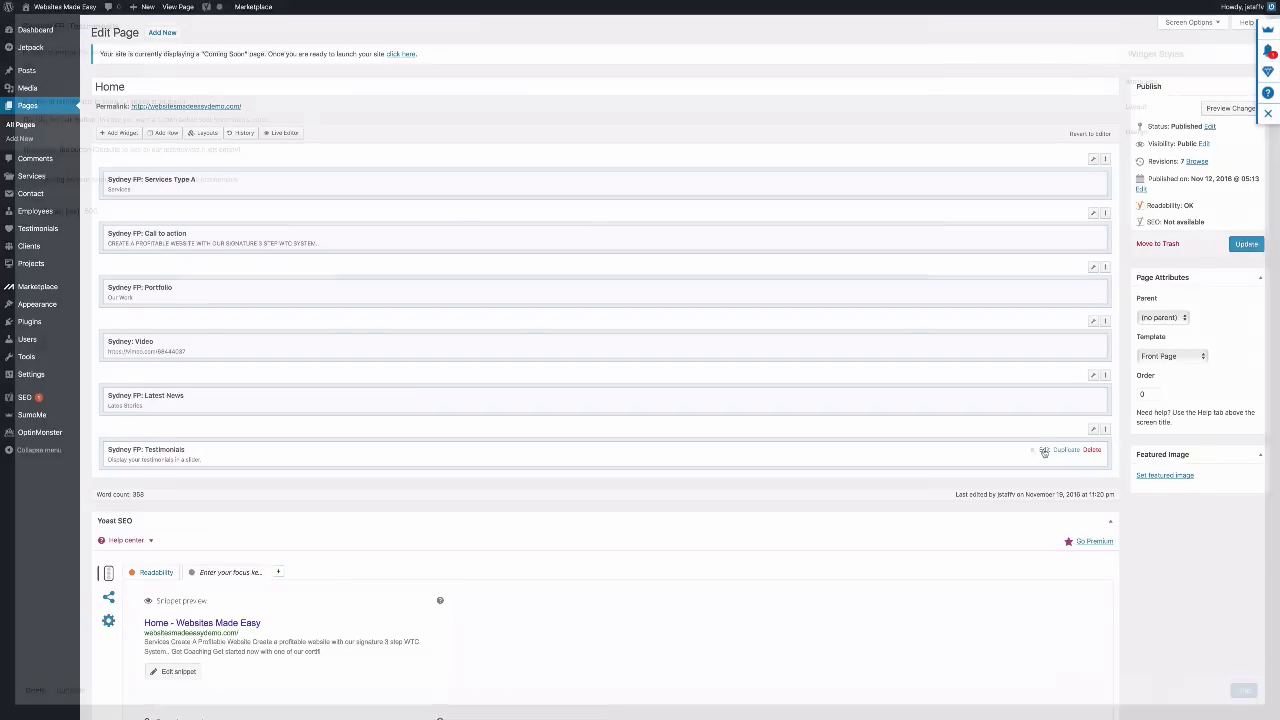
click(115, 79)
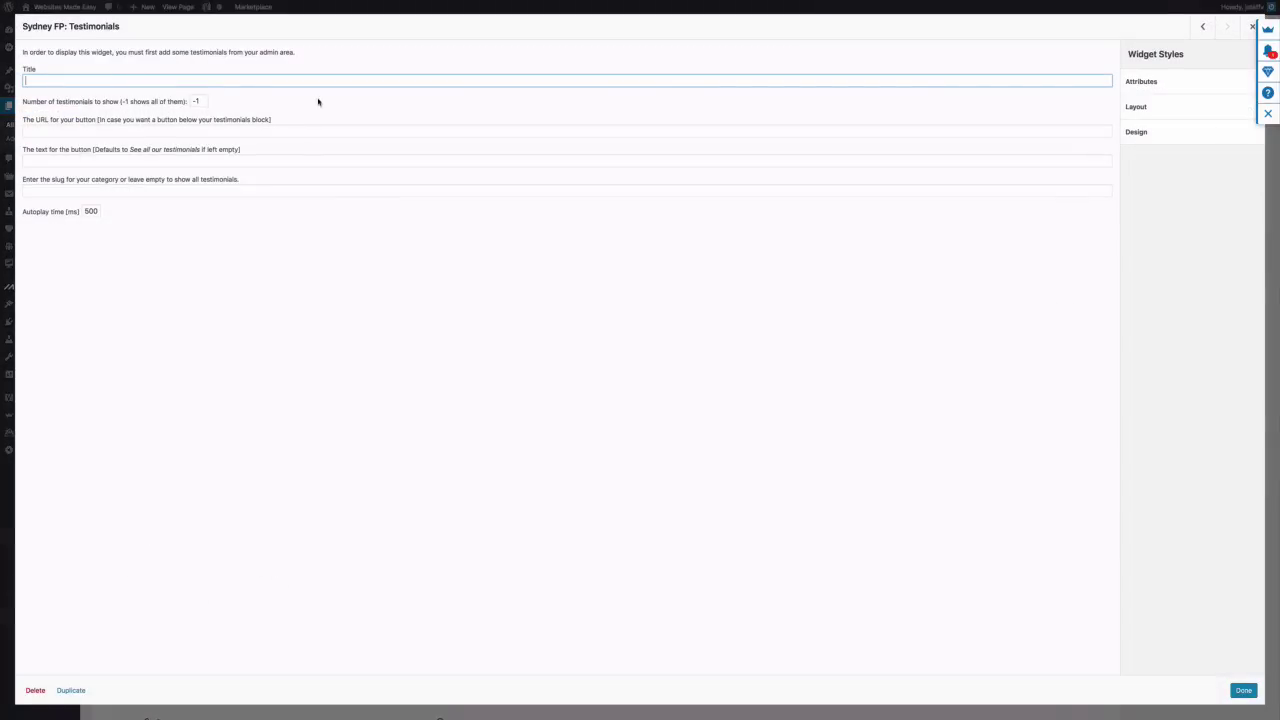
text(What Our Clients Say)
Set the widget's title, headings and text colours to near-white #eeeeee
click(1148, 110)
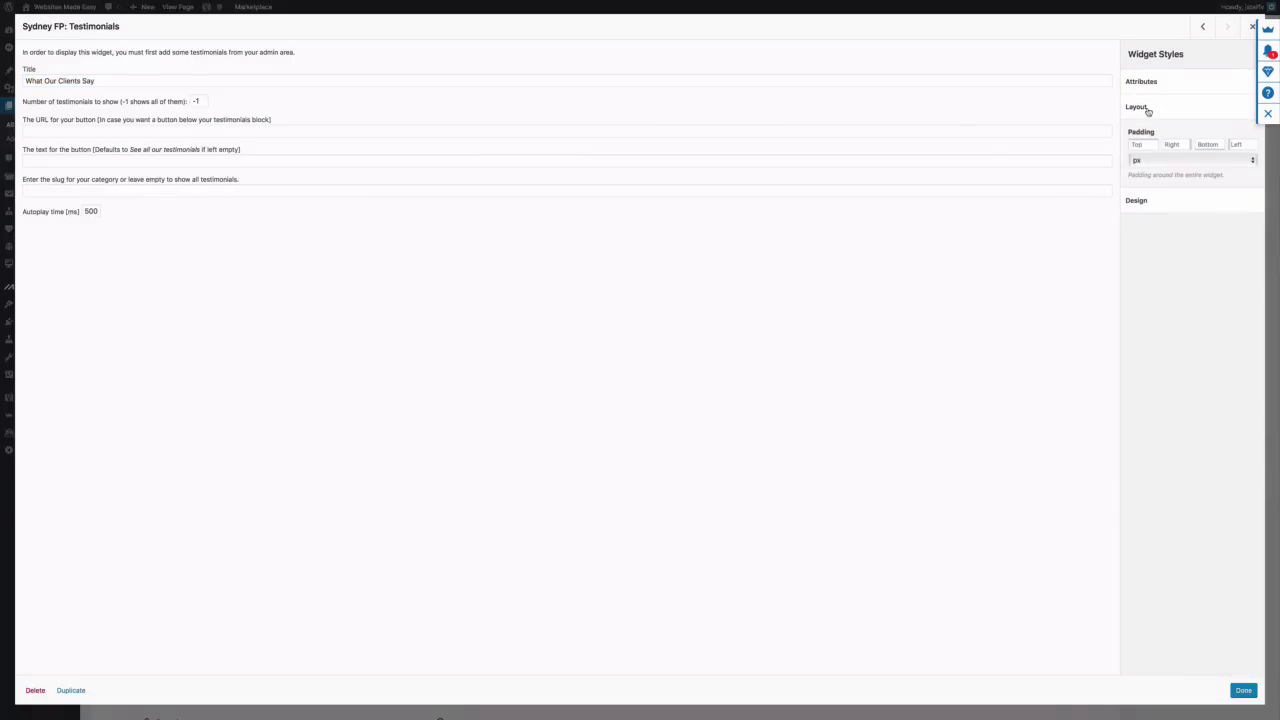
click(1148, 111)
click(1149, 131)
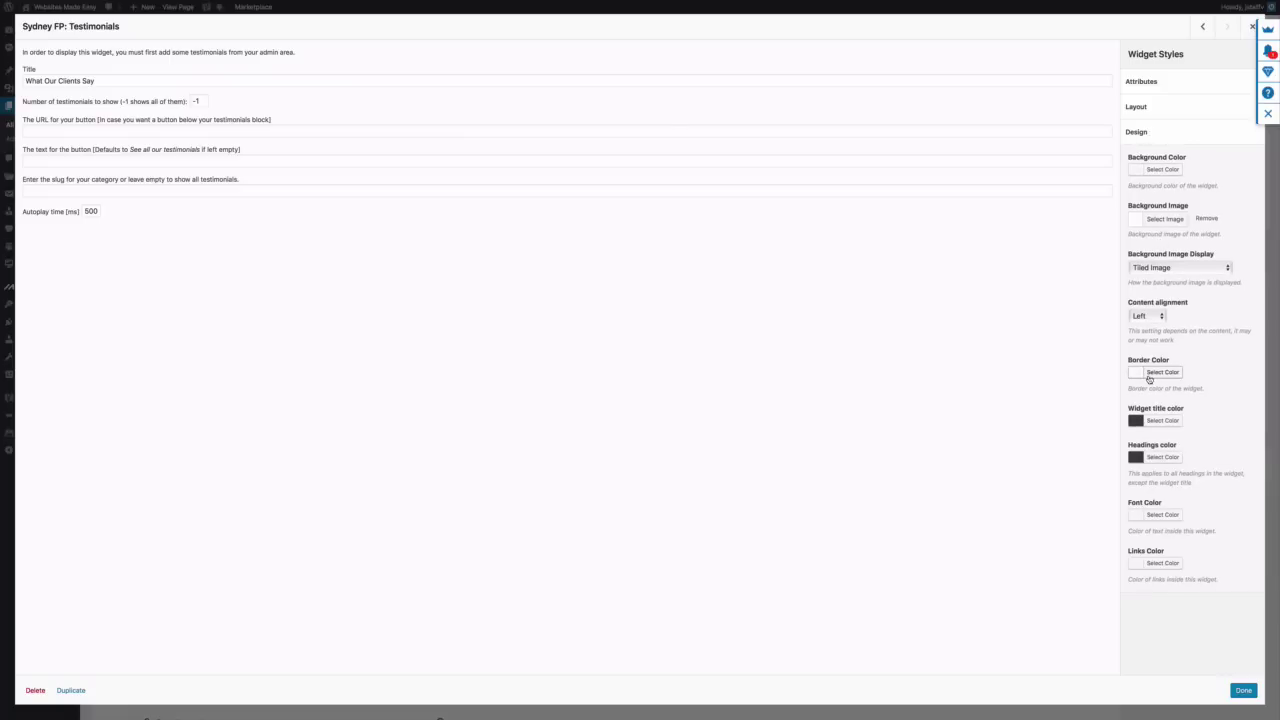
click(1162, 421)
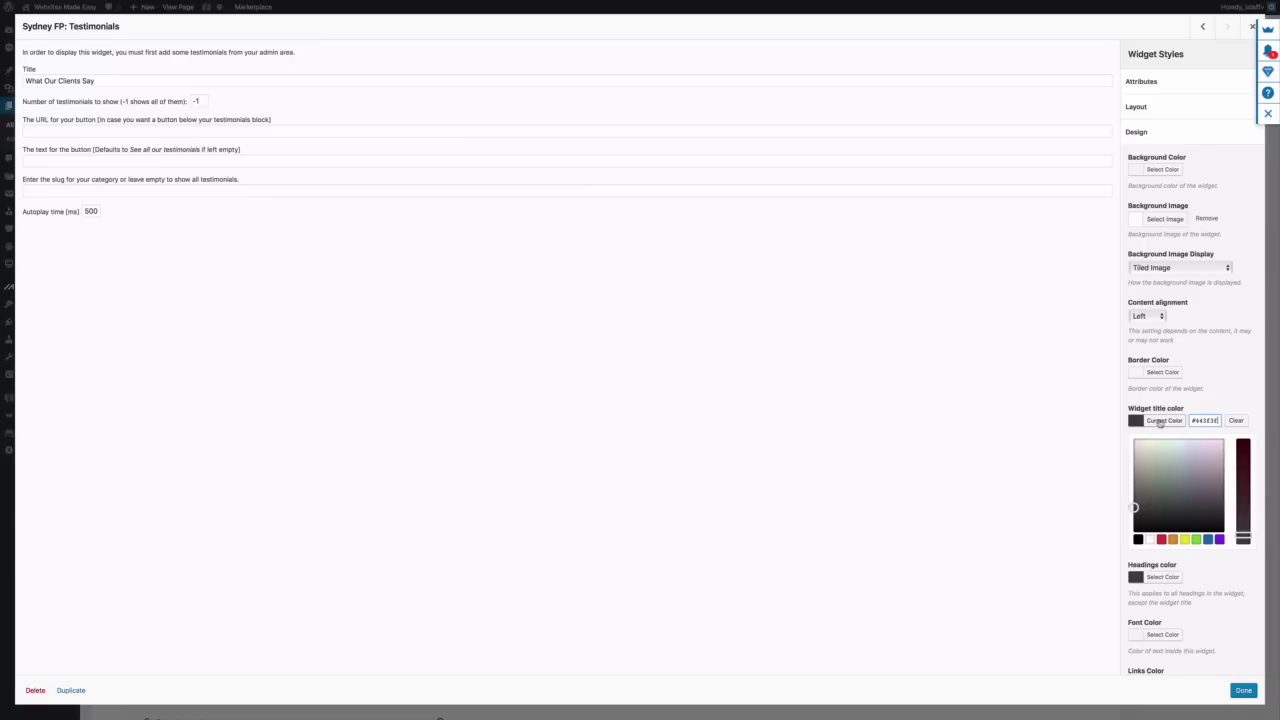
click(1151, 540)
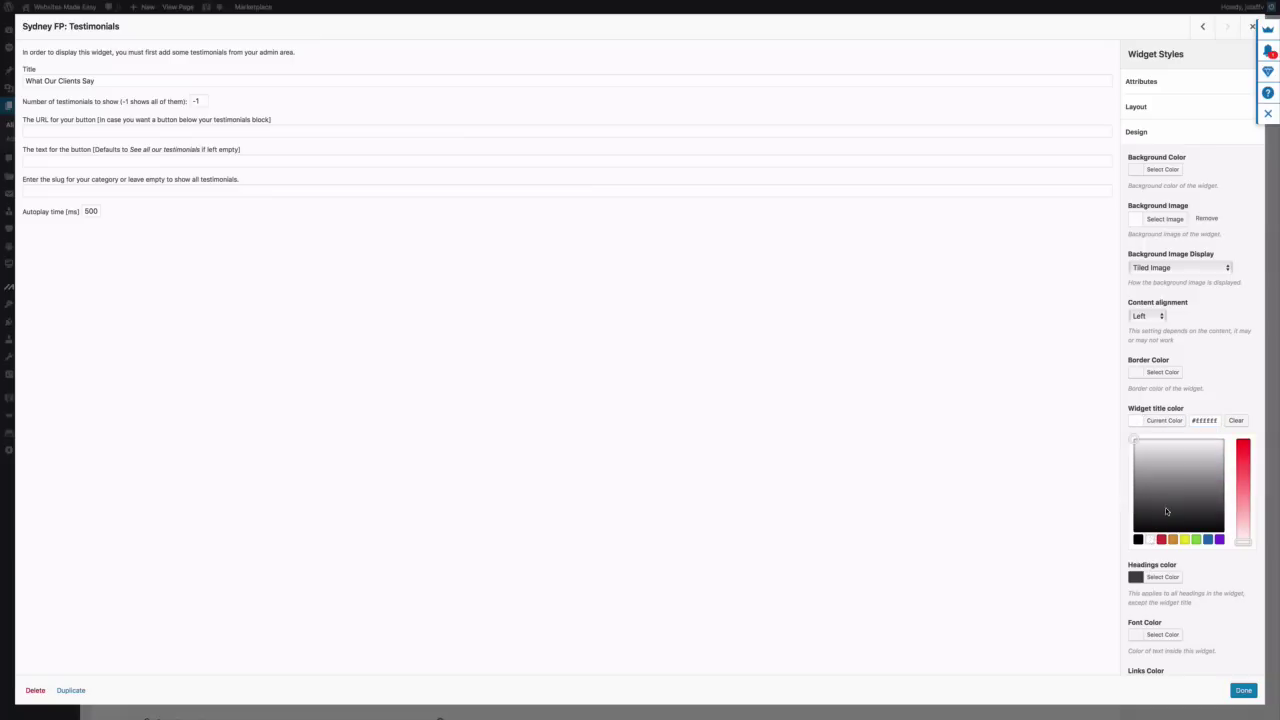
click(1160, 577)
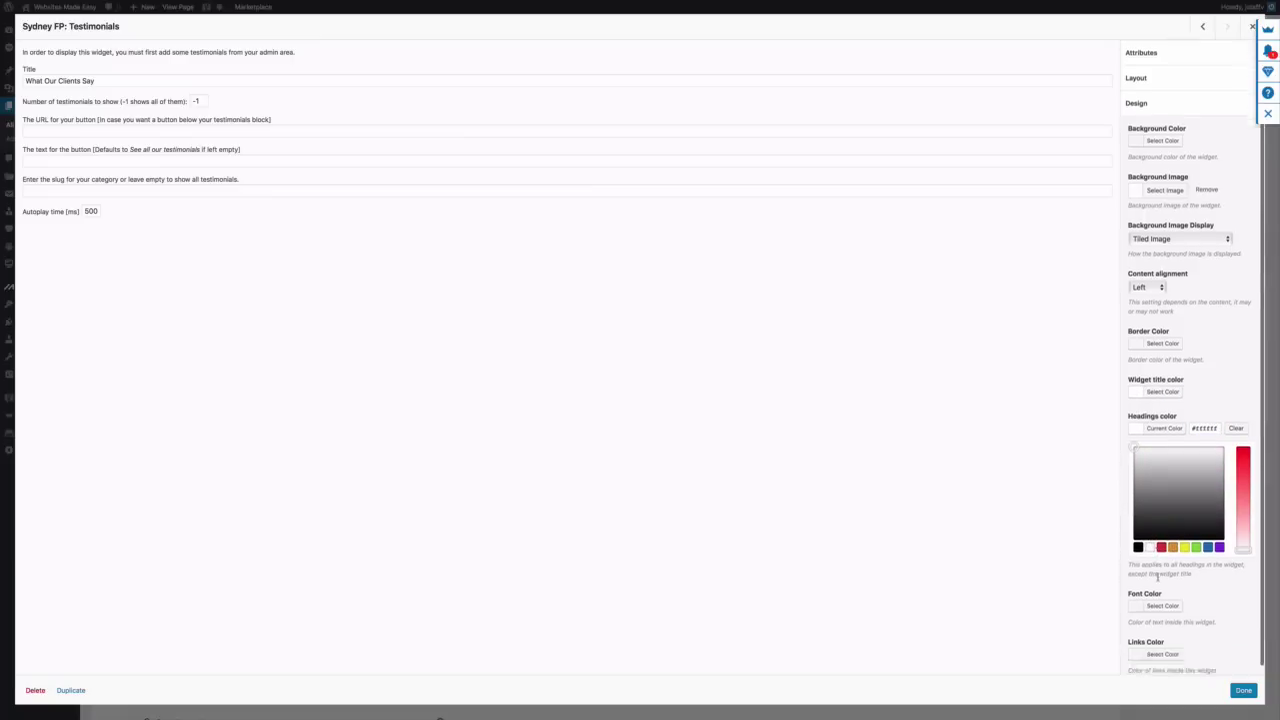
click(1151, 576)
scroll(1156, 590, down, 1)
click(1160, 605)
click(1150, 604)
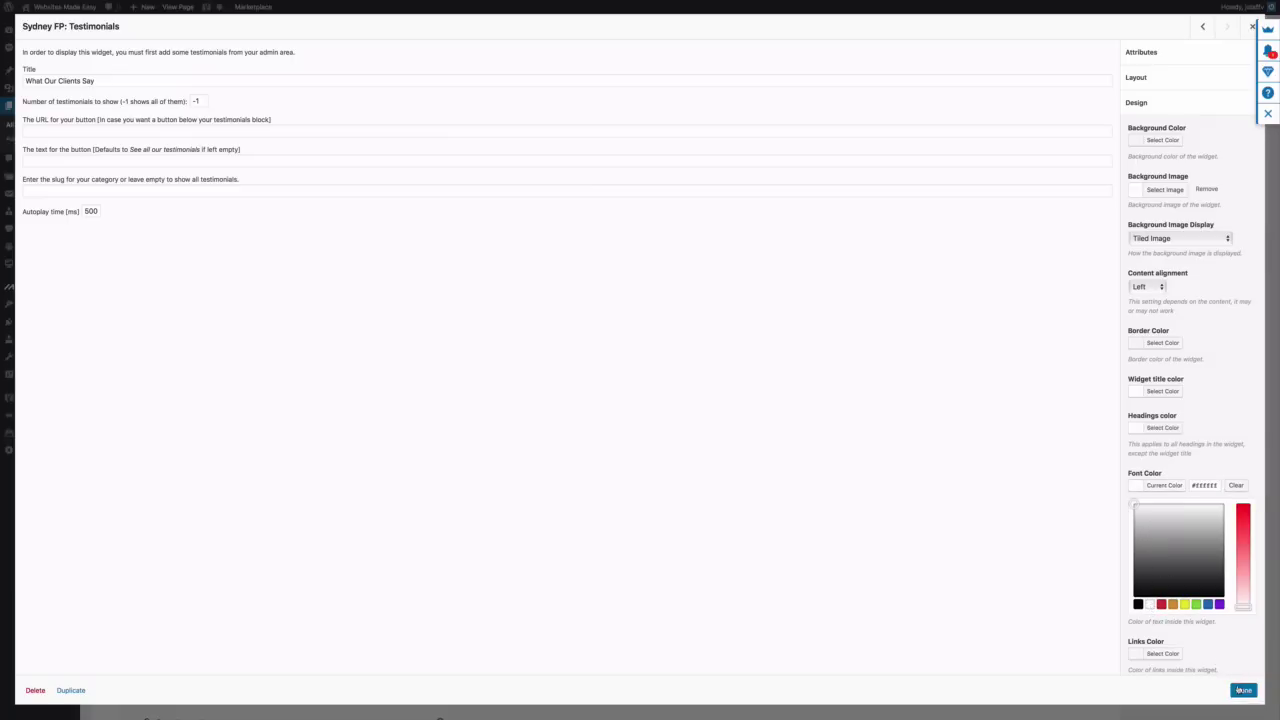
click(1242, 690)
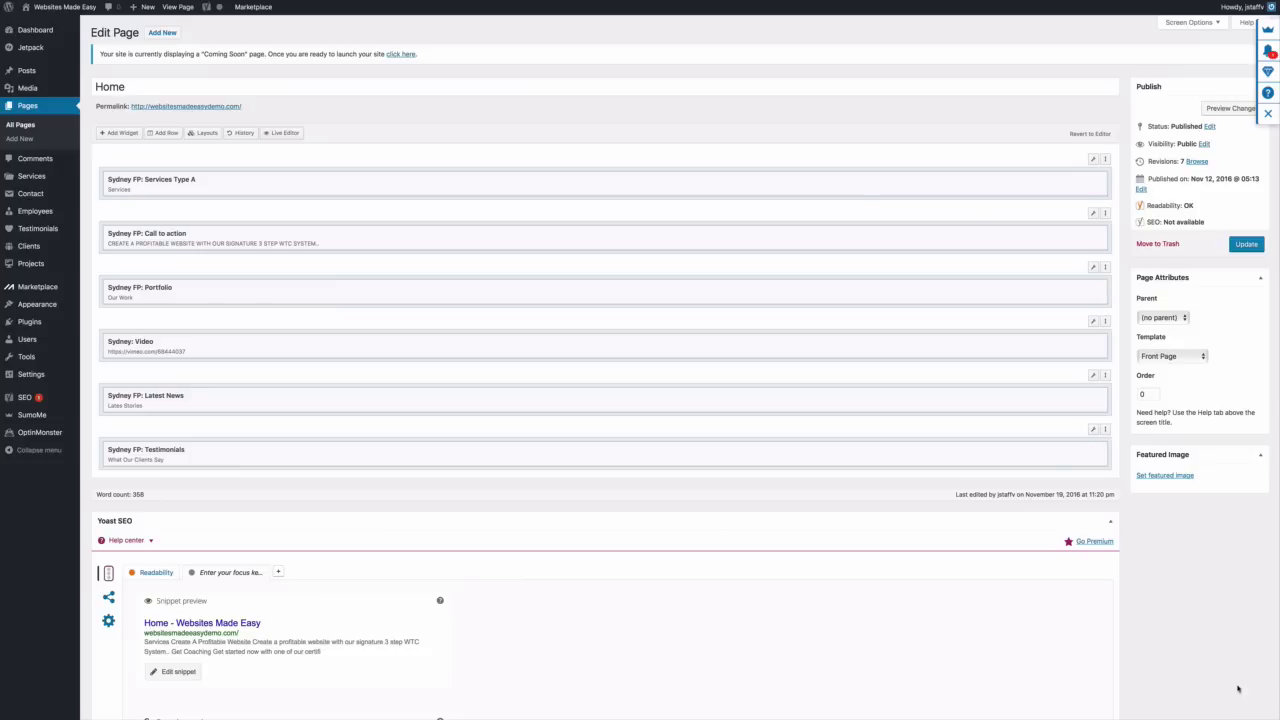
Save the Home page and choose the city-street photo as the testimonials row's background image
click(1244, 245)
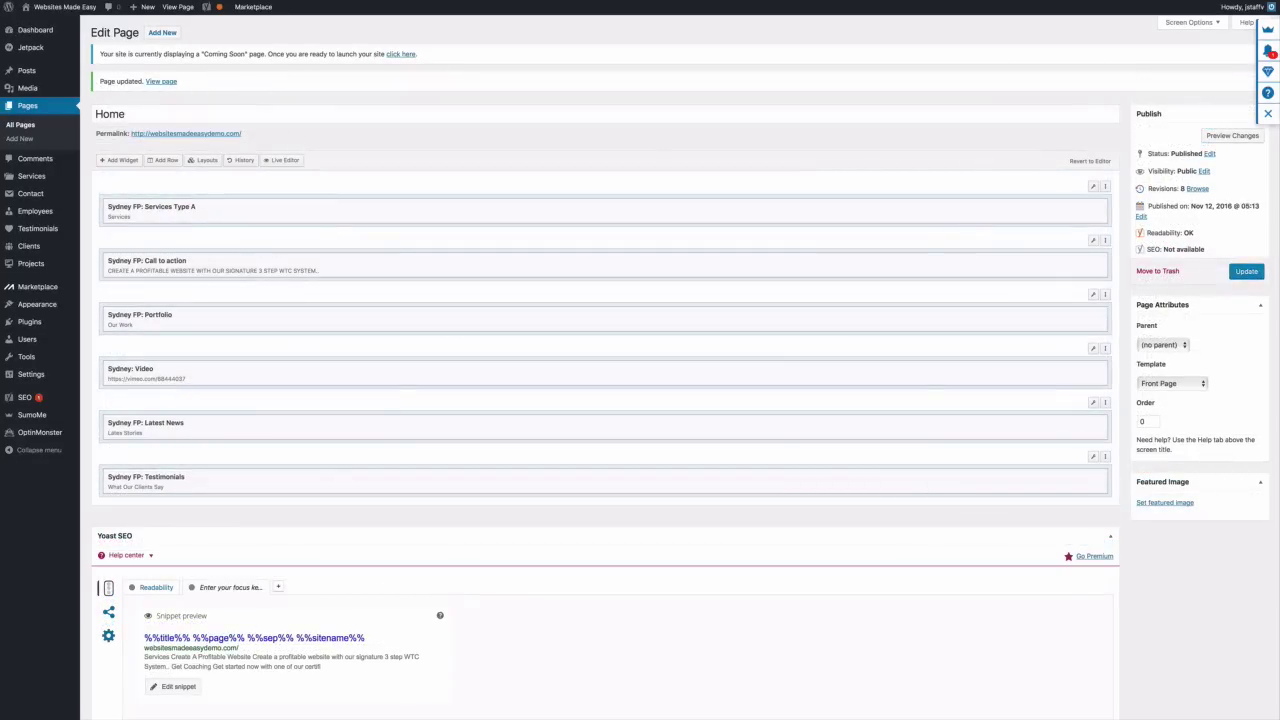
mouse_move(1094, 458)
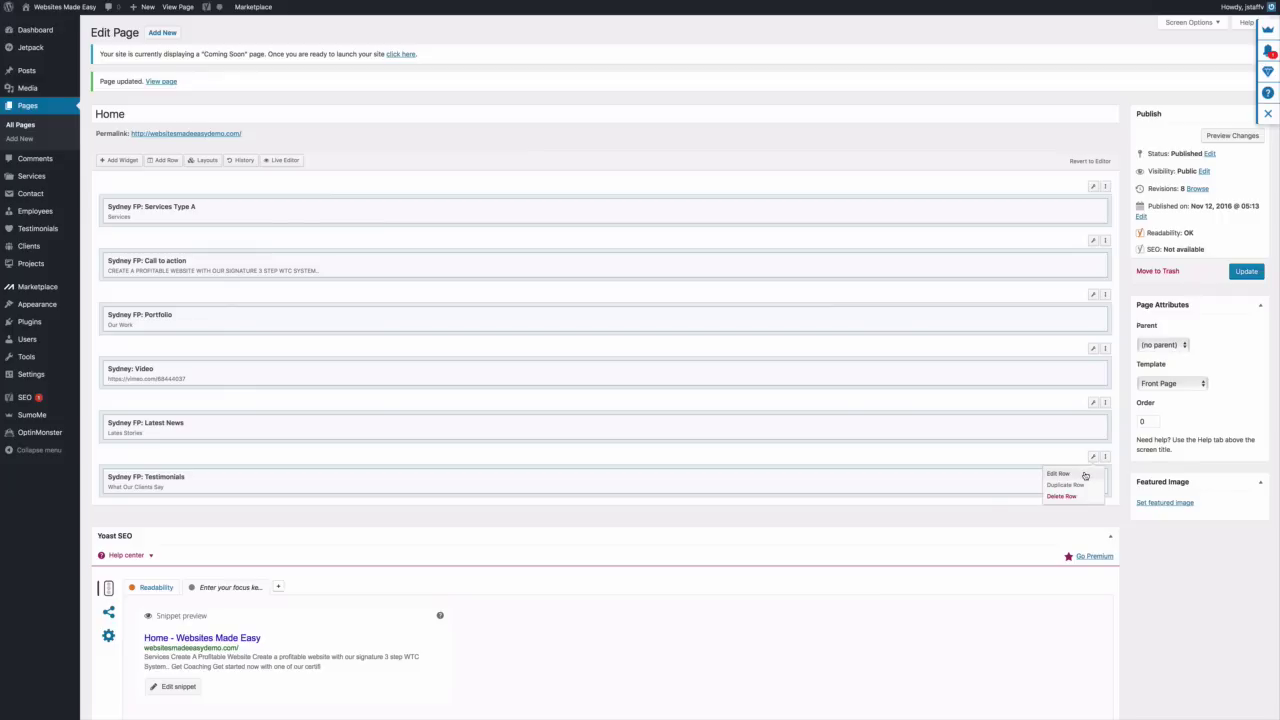
click(1085, 476)
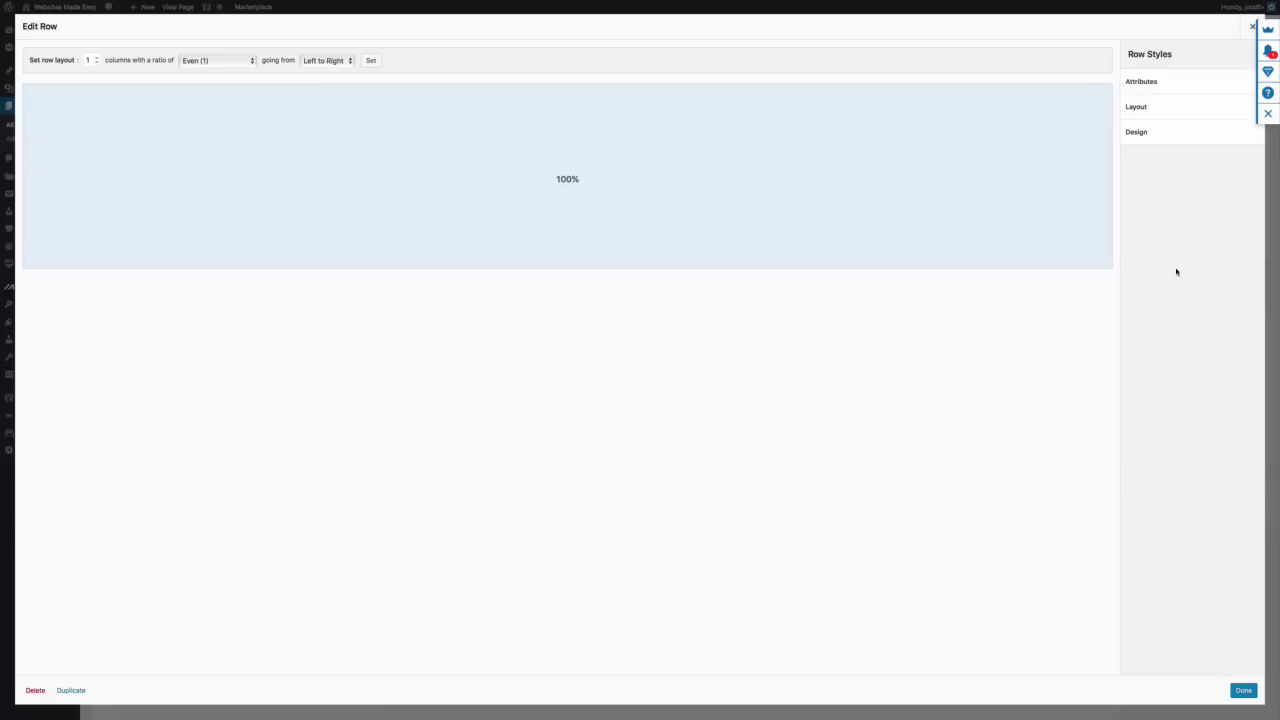
click(1155, 139)
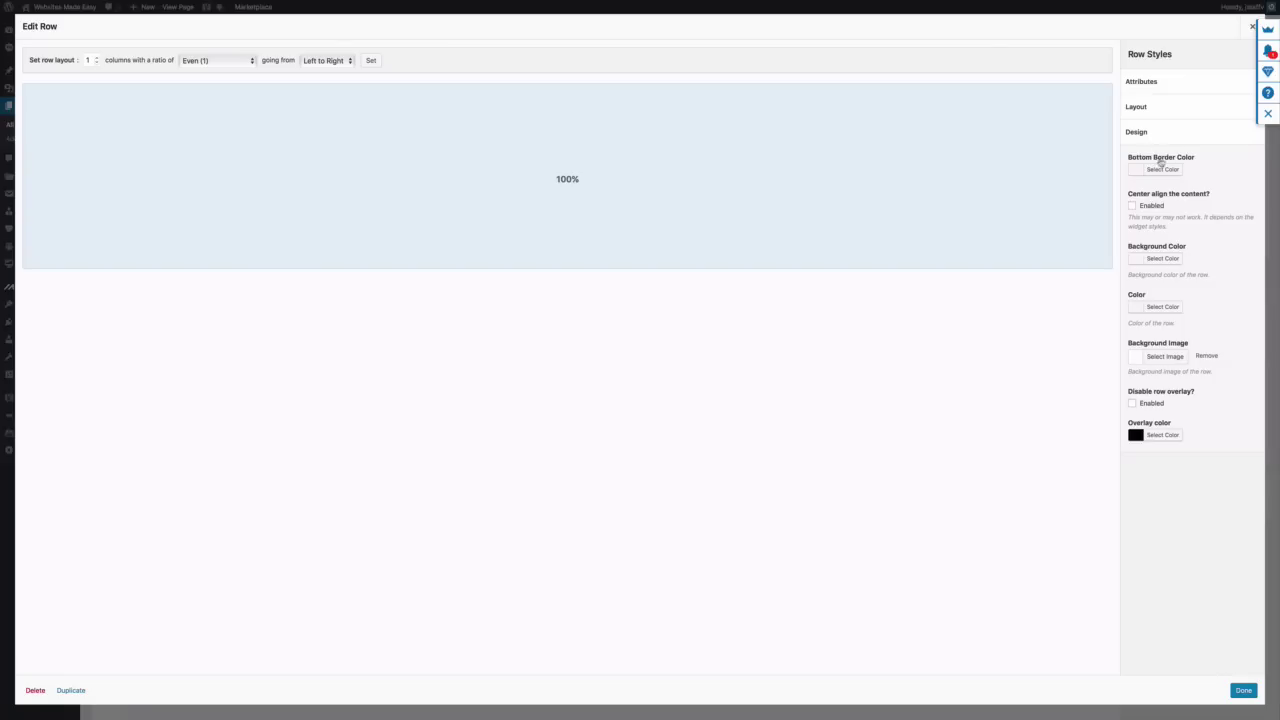
click(1167, 358)
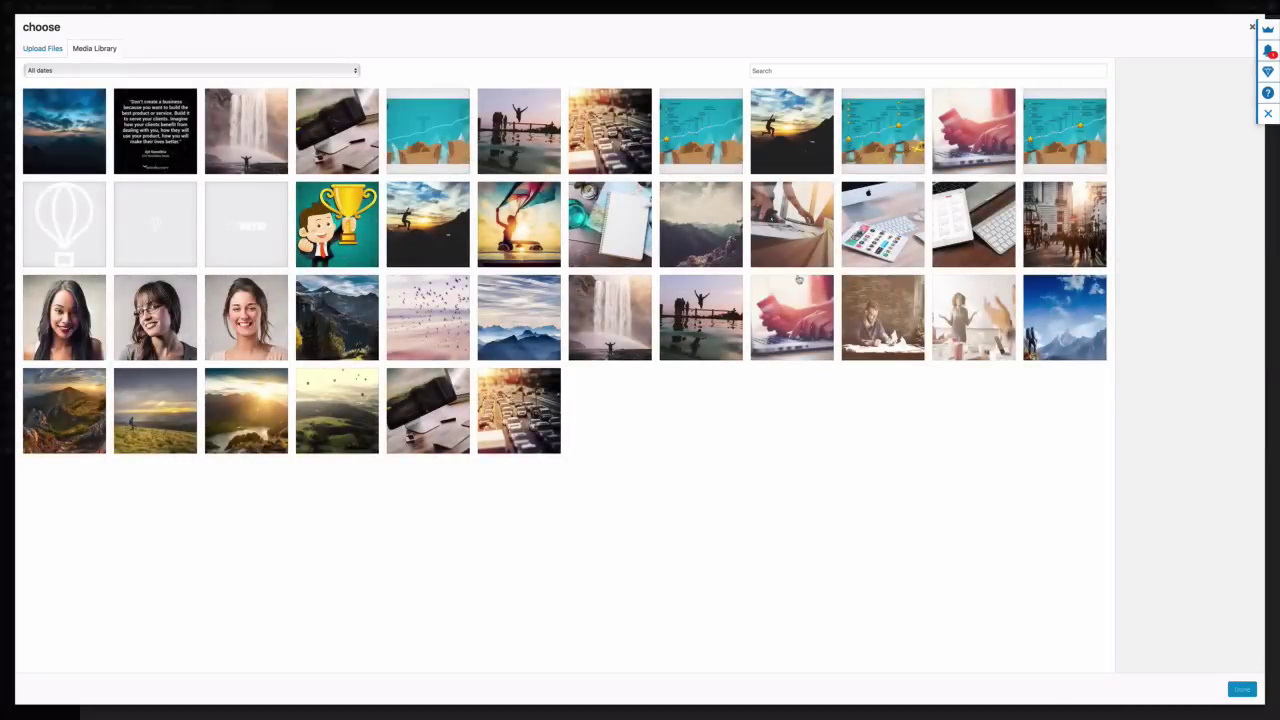
click(1050, 228)
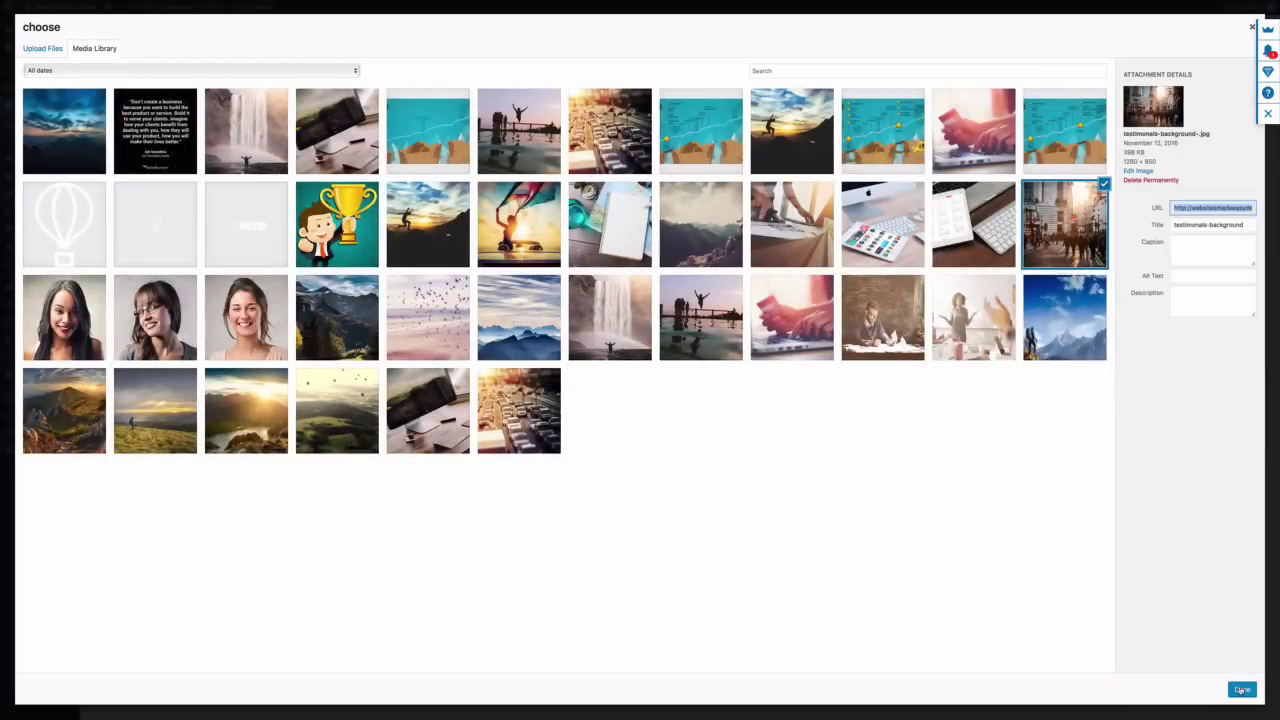
click(1242, 689)
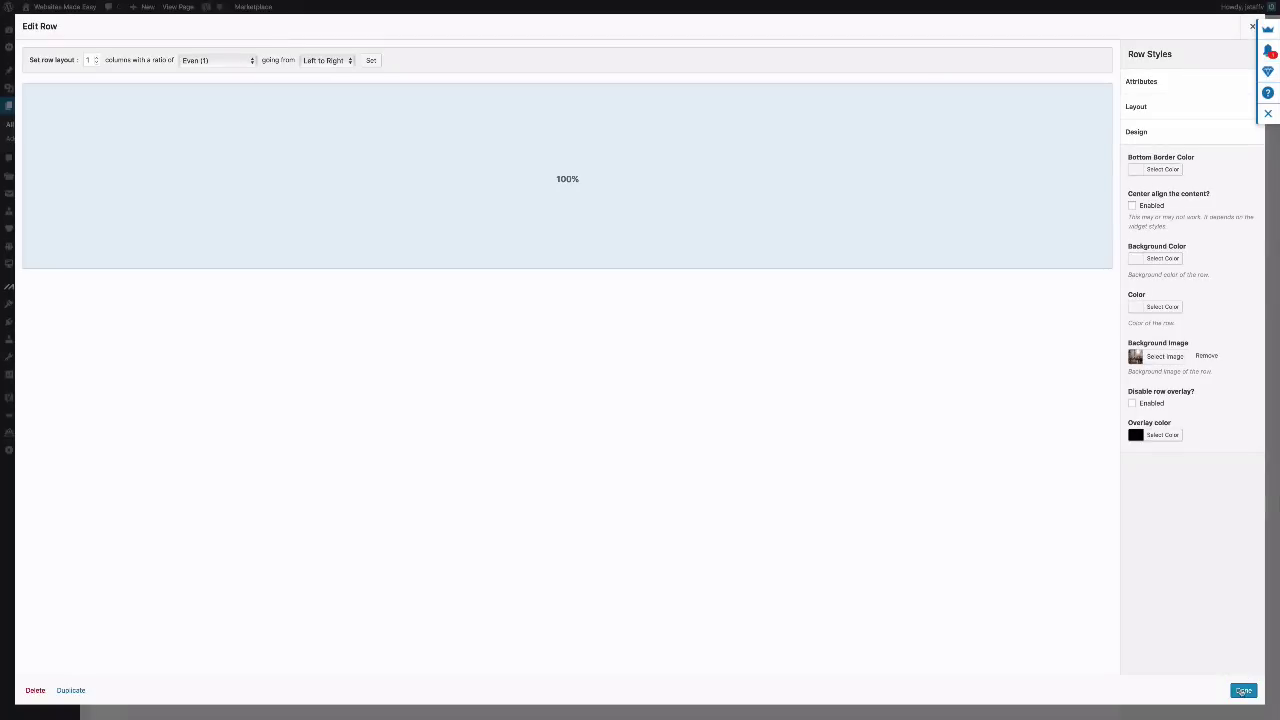
Apply the row settings and scroll through the live home page
click(1242, 689)
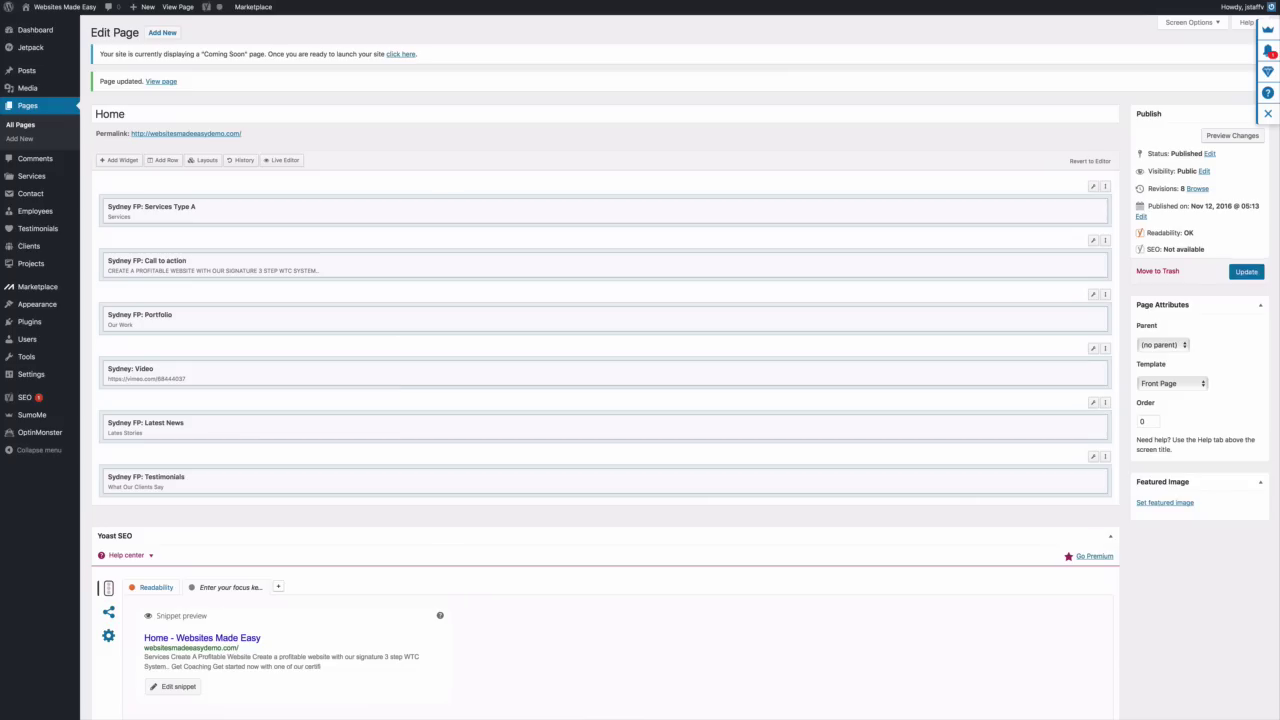
click(178, 7)
scroll(586, 252, down, 10)
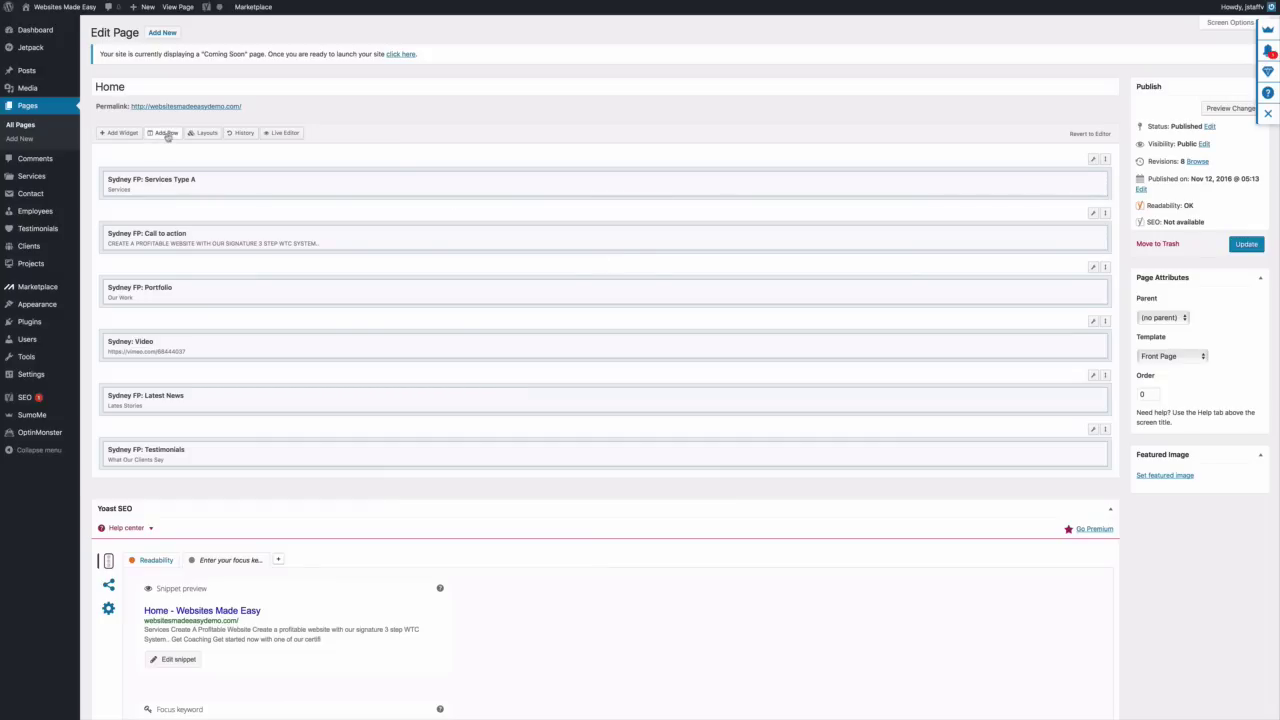
Insert a one-column row and move it below the Testimonials row
click(166, 133)
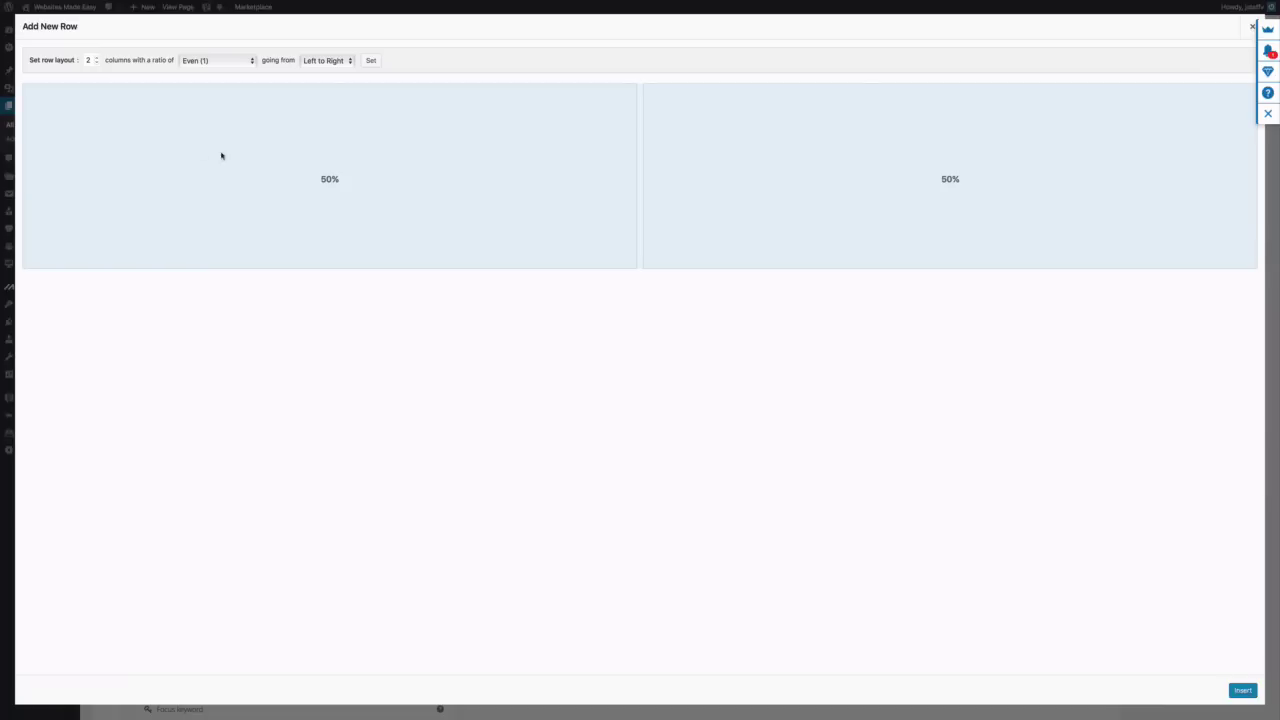
click(96, 63)
click(1243, 692)
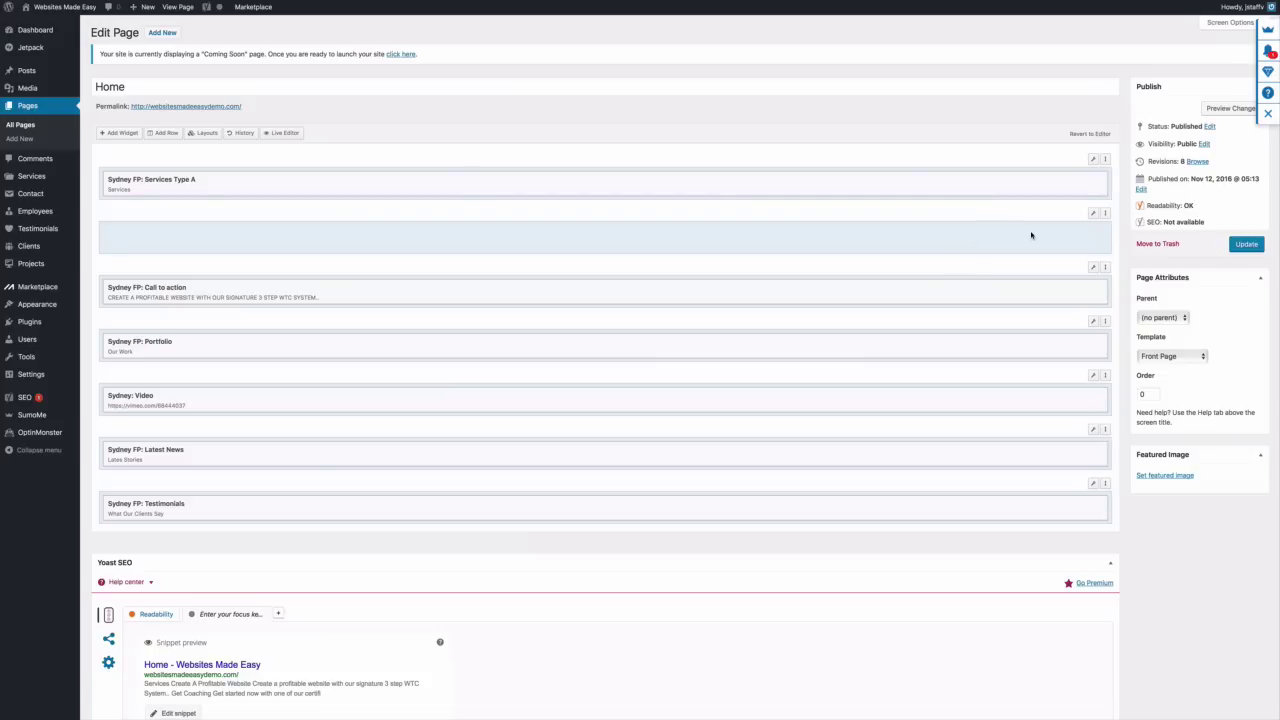
drag(1094, 213, 1098, 491)
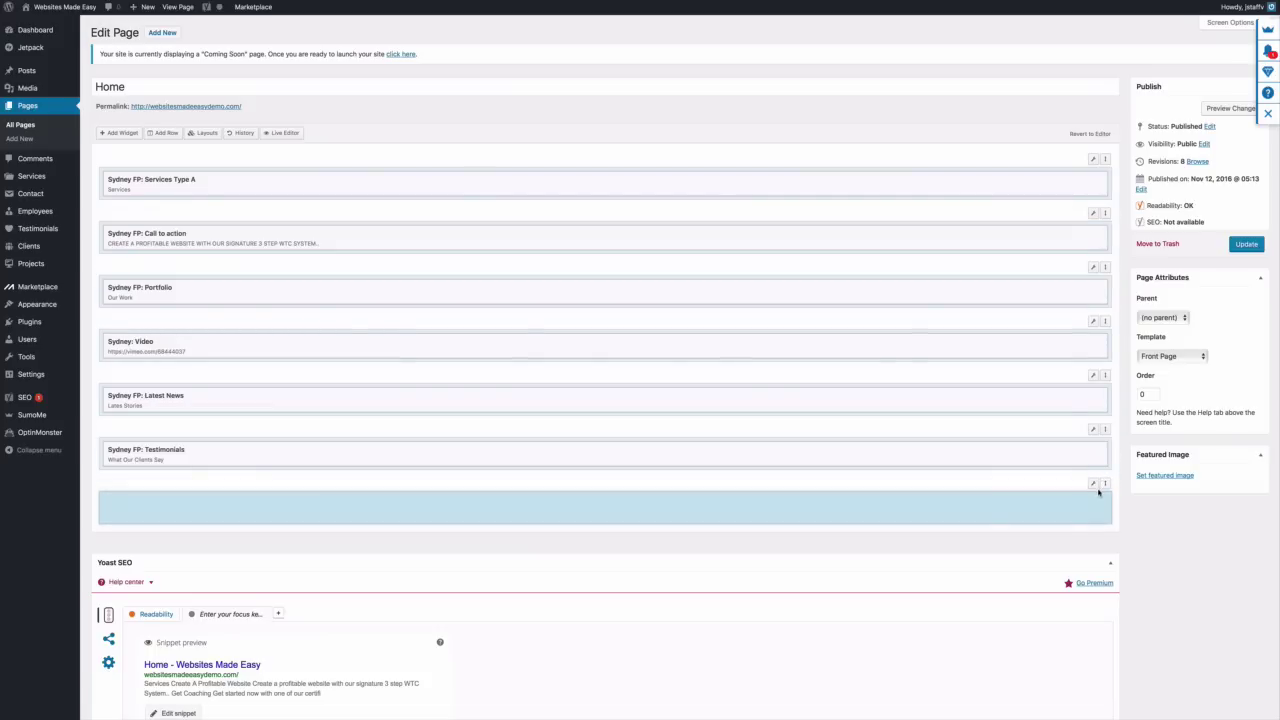
Give the new row 10px padding and a Full Width row layout
mouse_move(1093, 486)
click(1057, 500)
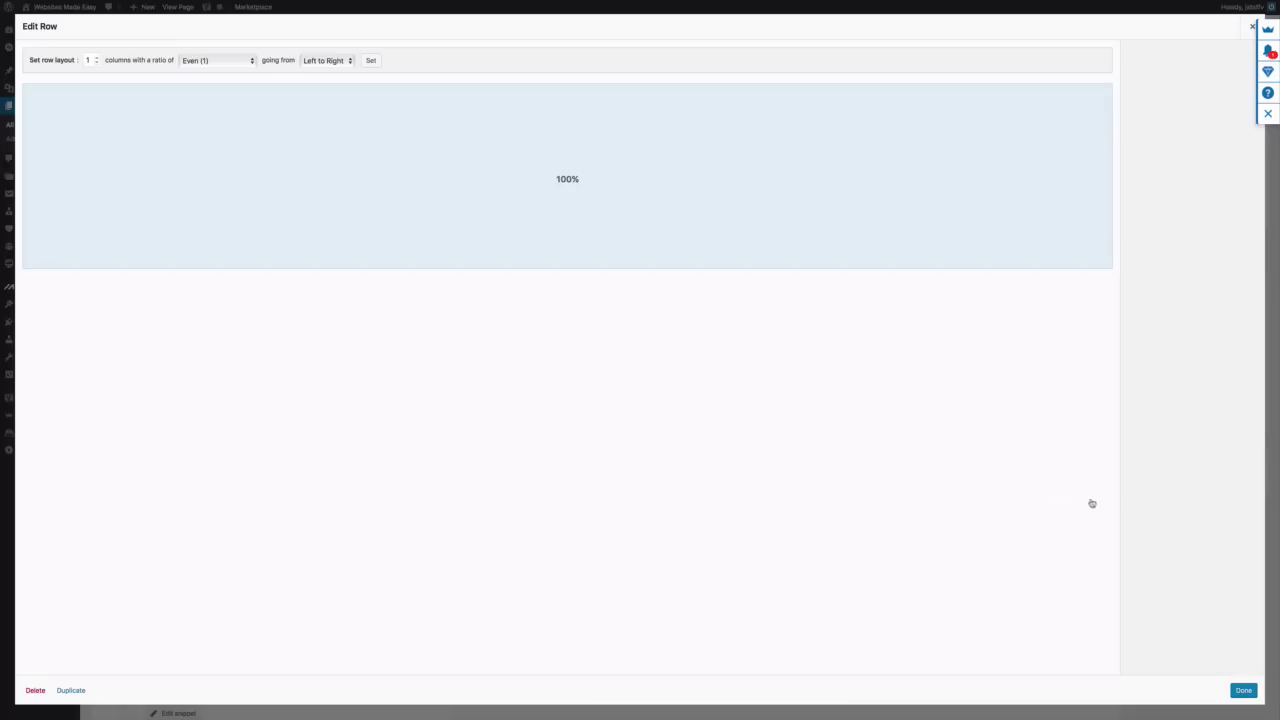
click(1062, 166)
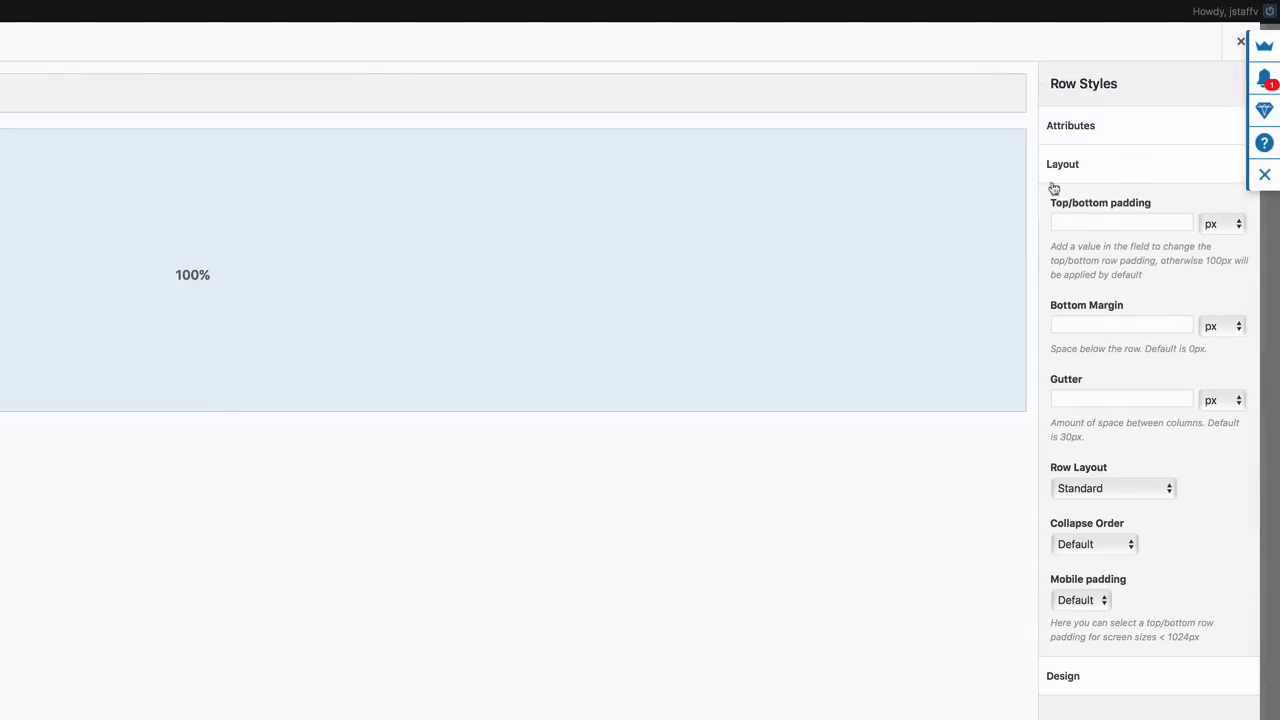
click(1064, 216)
text(10)
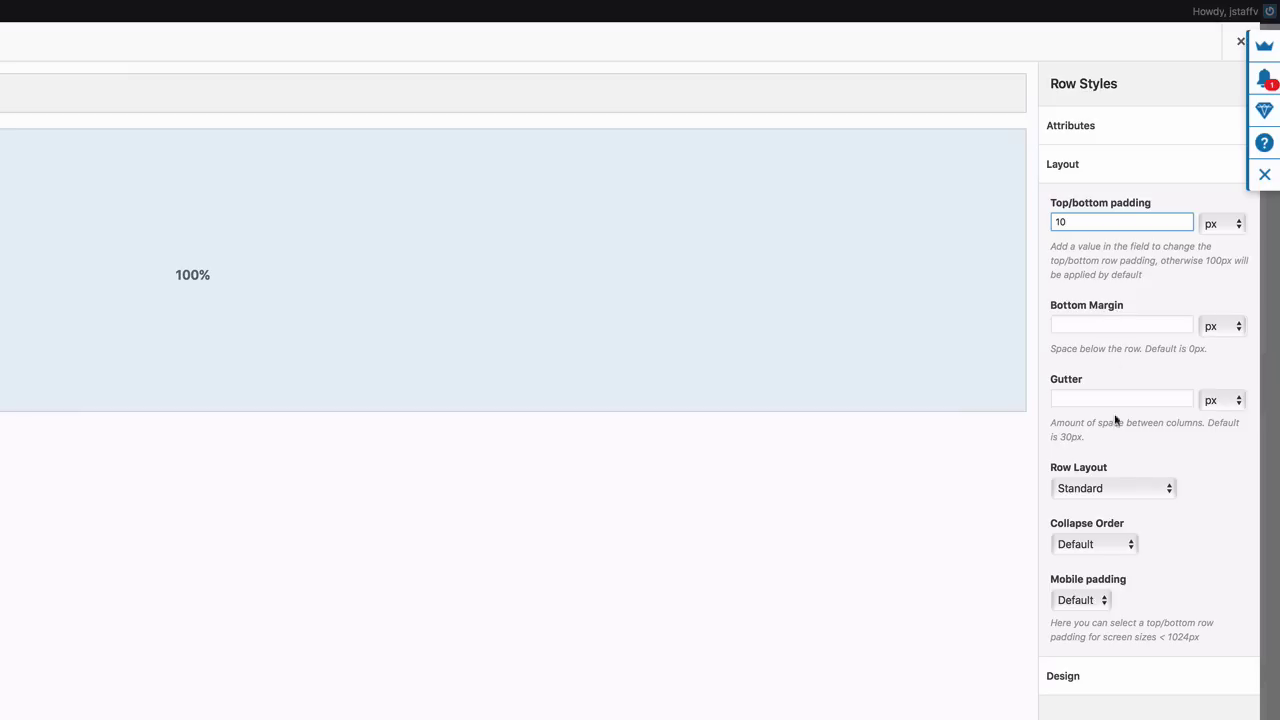
click(1168, 490)
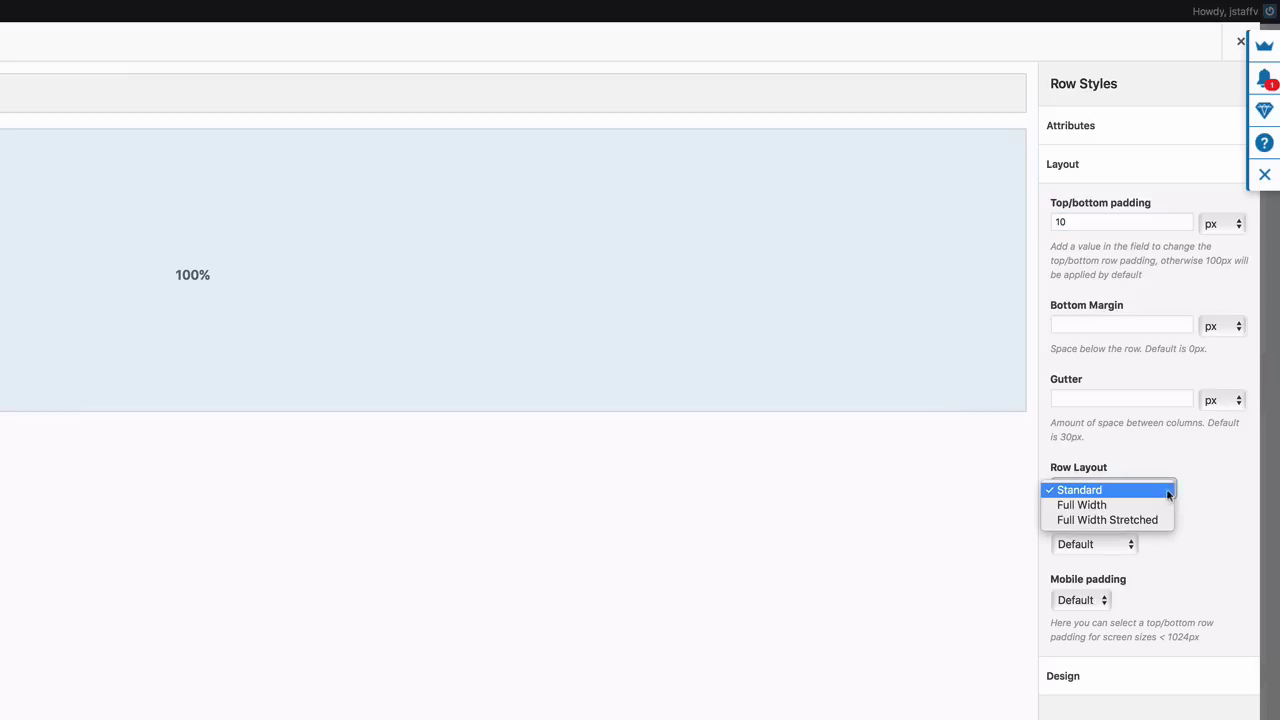
click(1162, 503)
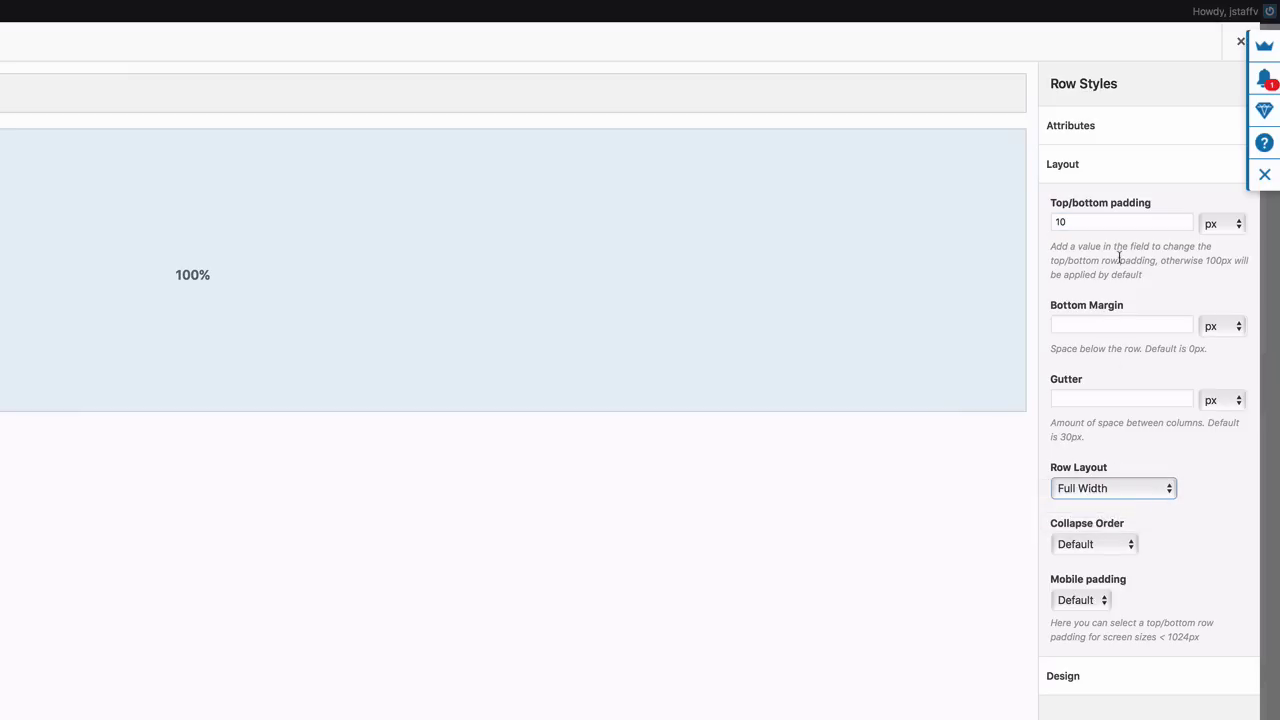
click(1093, 172)
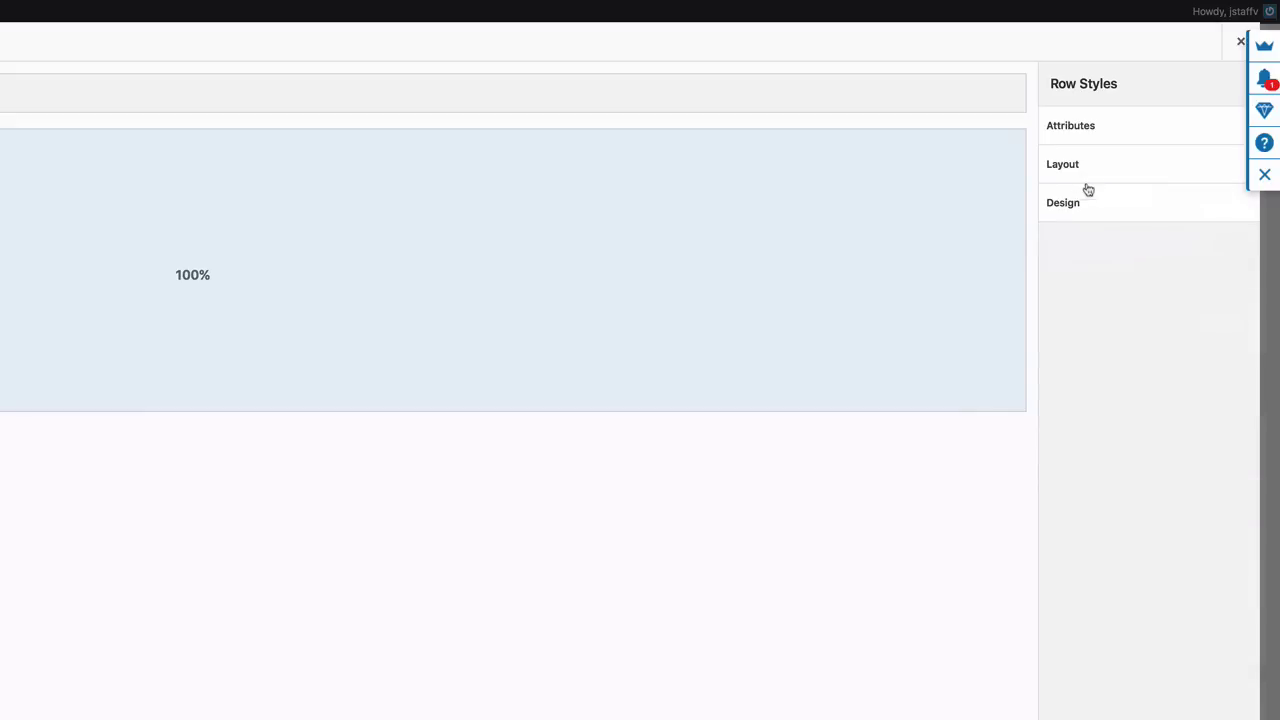
Set the row's background colour to #222222 and apply the settings
click(1086, 208)
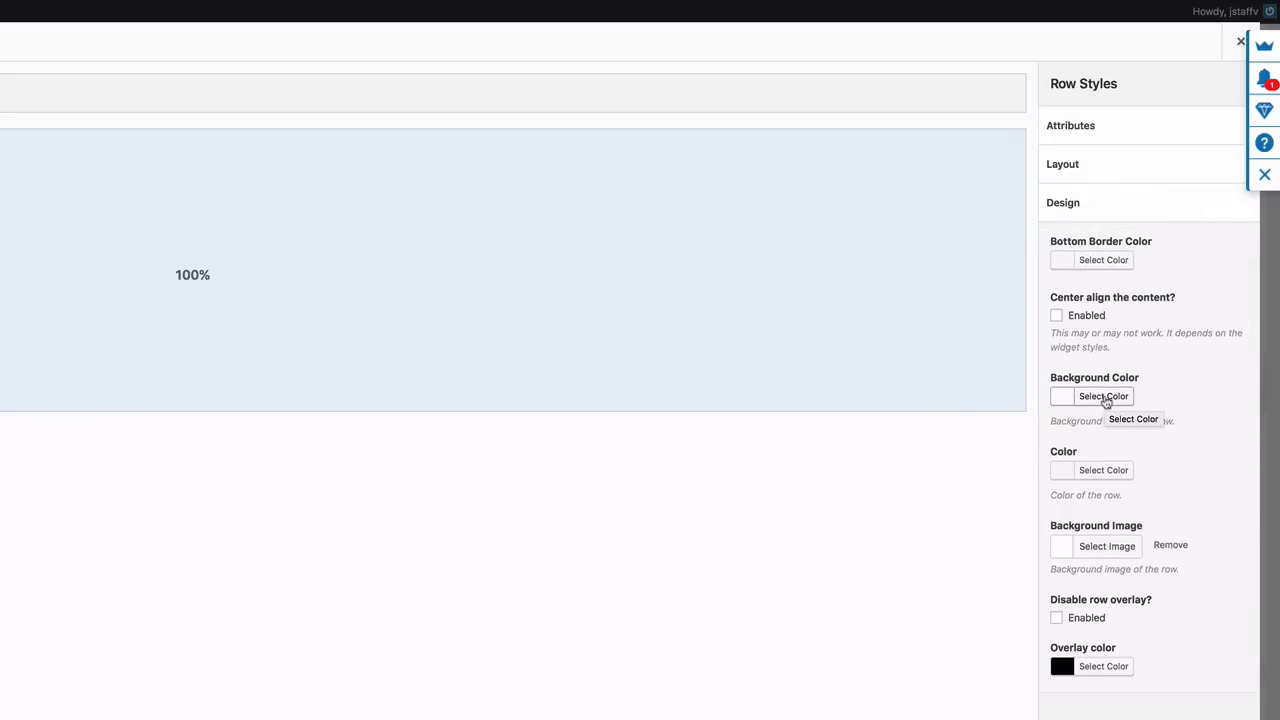
click(1104, 397)
click(1158, 400)
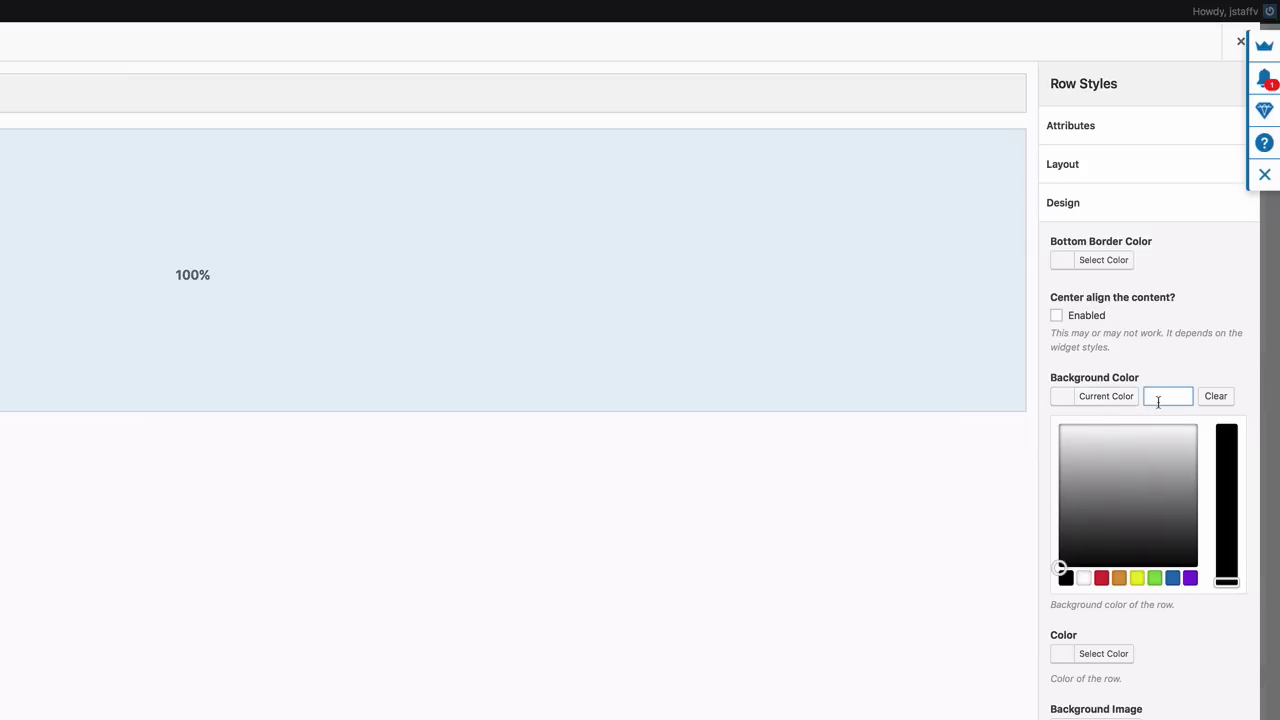
text(#222222)
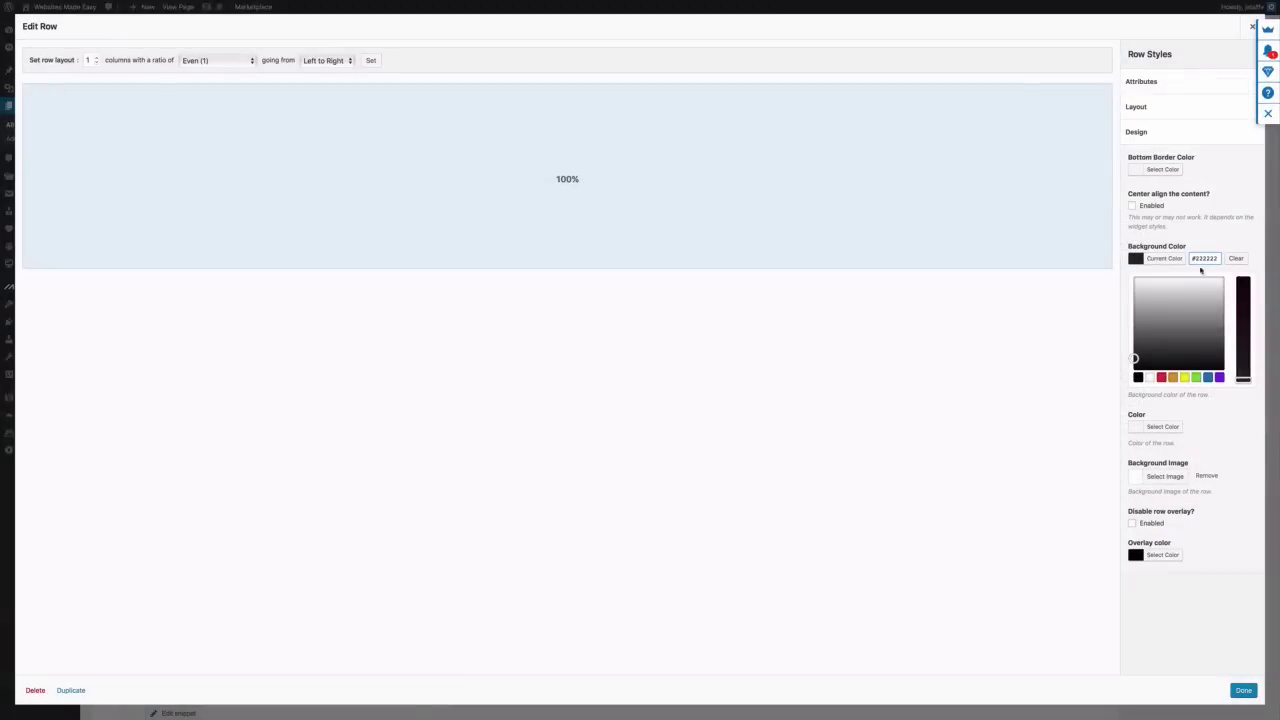
click(1243, 690)
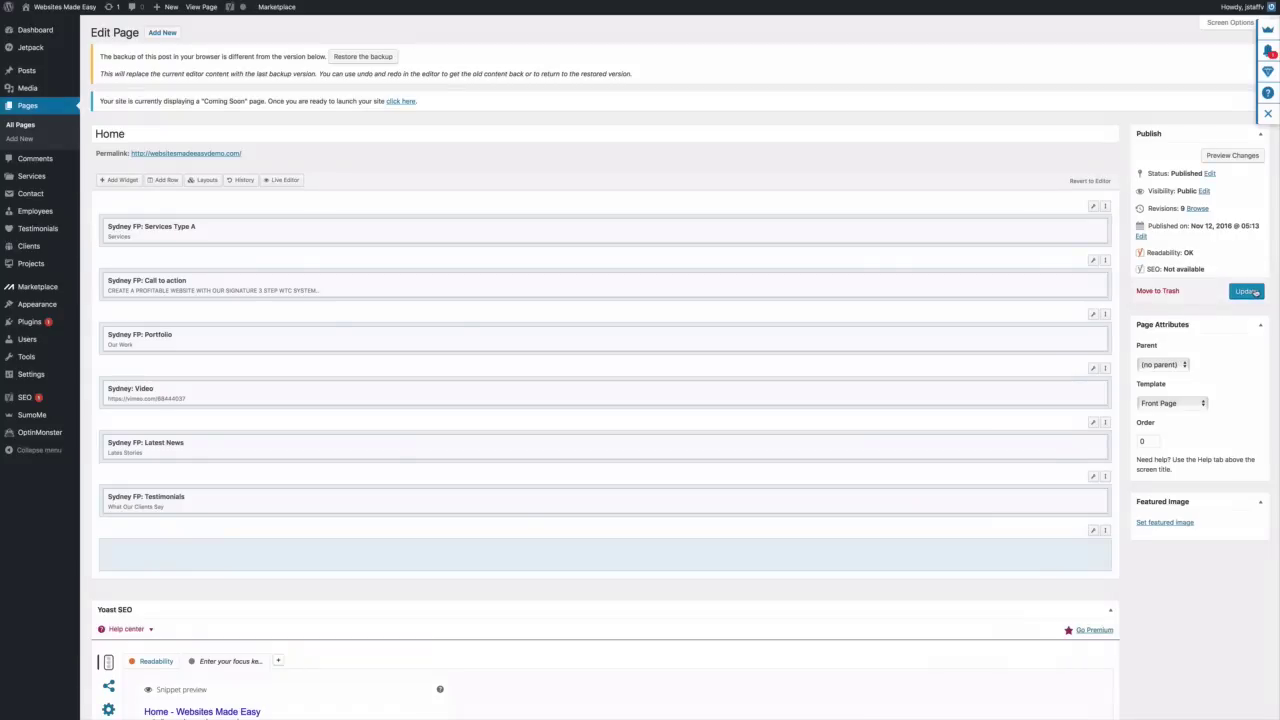
Update the Home page and browse the installed plugins list
click(1245, 291)
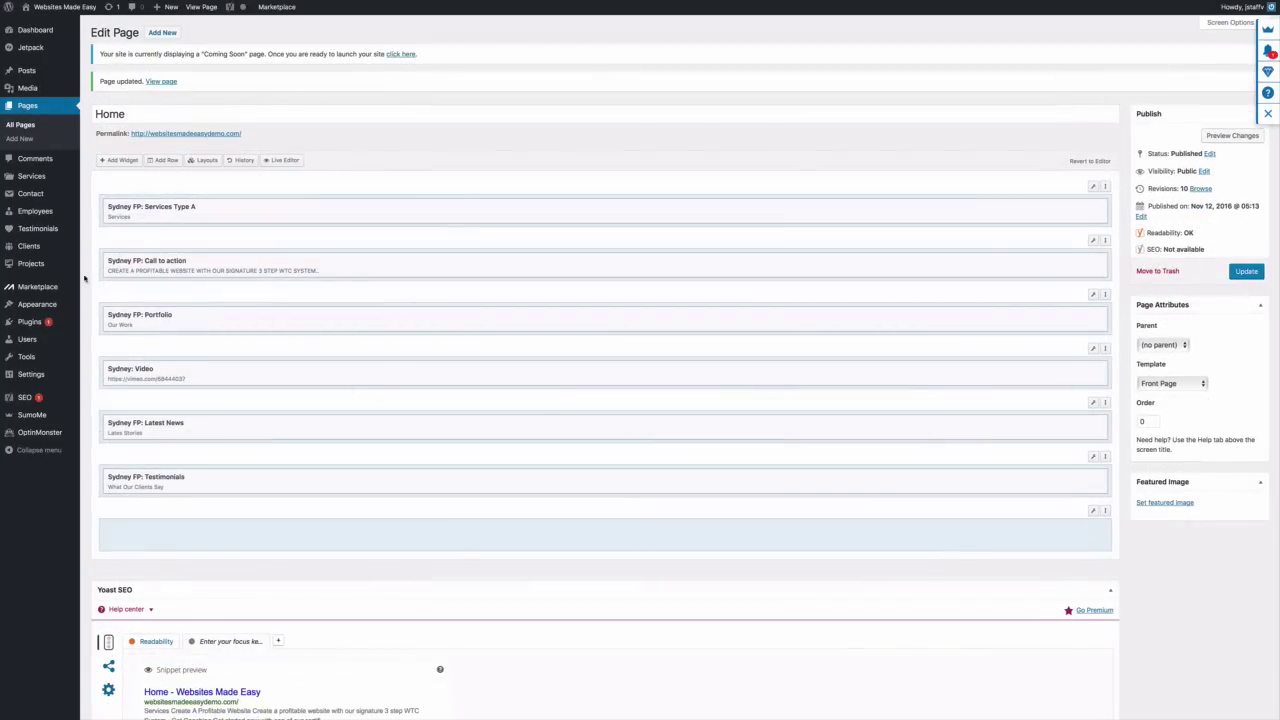
mouse_move(42, 324)
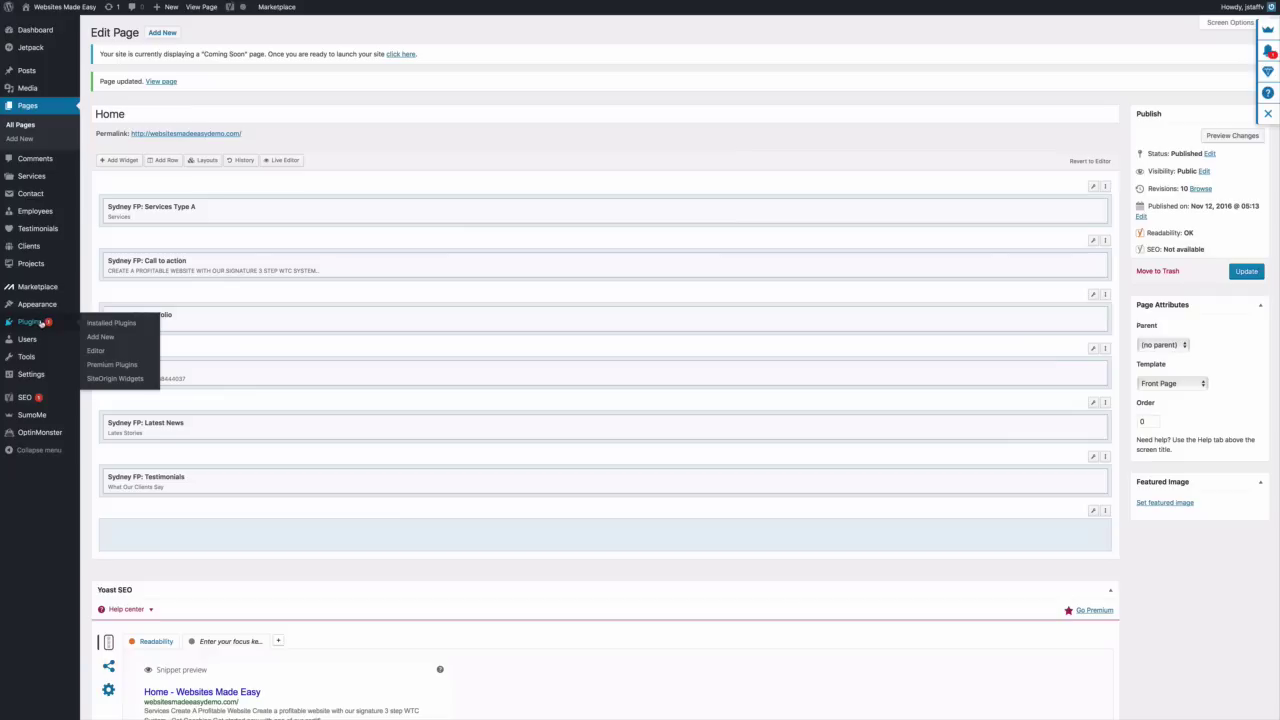
click(112, 323)
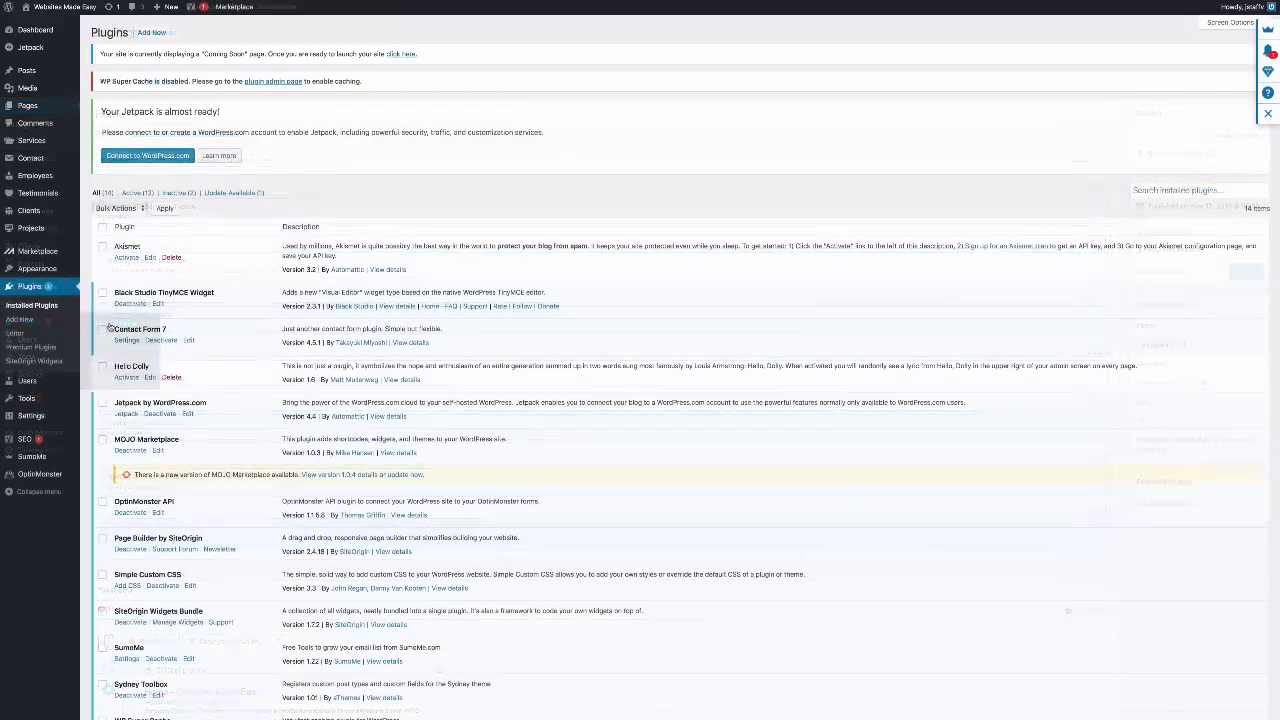
scroll(188, 396, down, 2)
scroll(188, 396, down, 2)
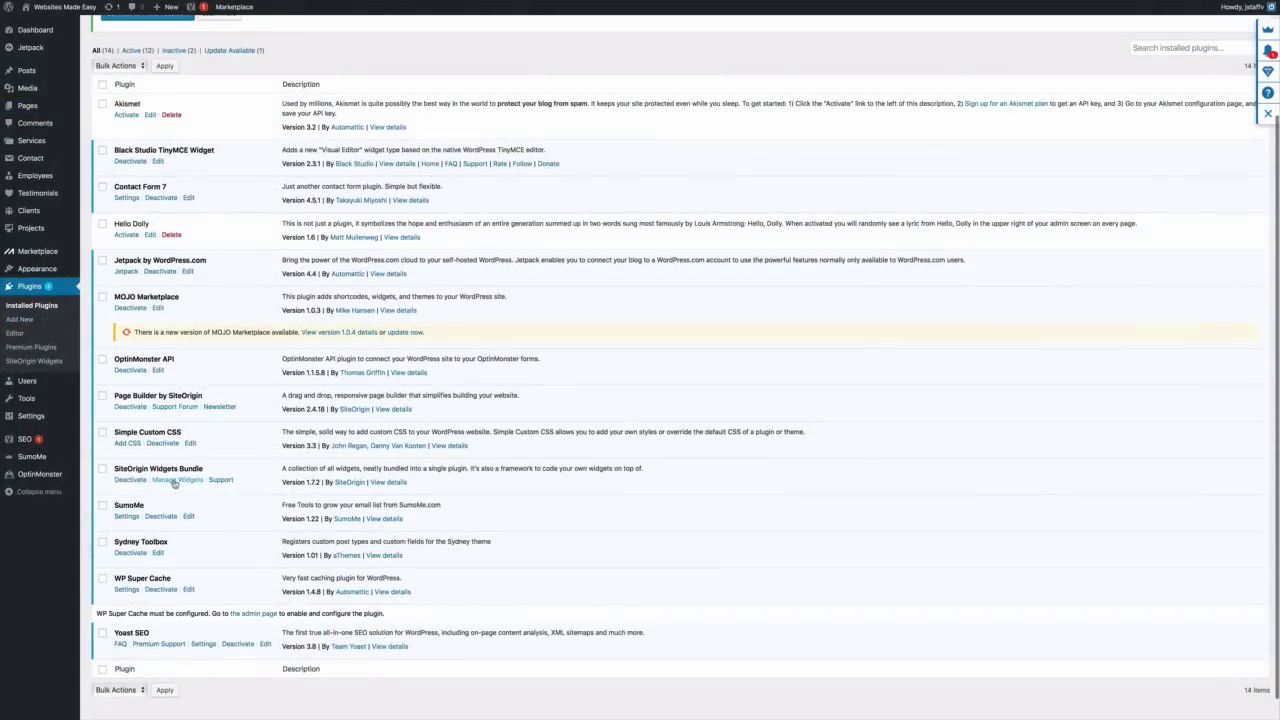
Activate the Social Media Buttons widget in the SiteOrigin Widgets Bundle
click(175, 481)
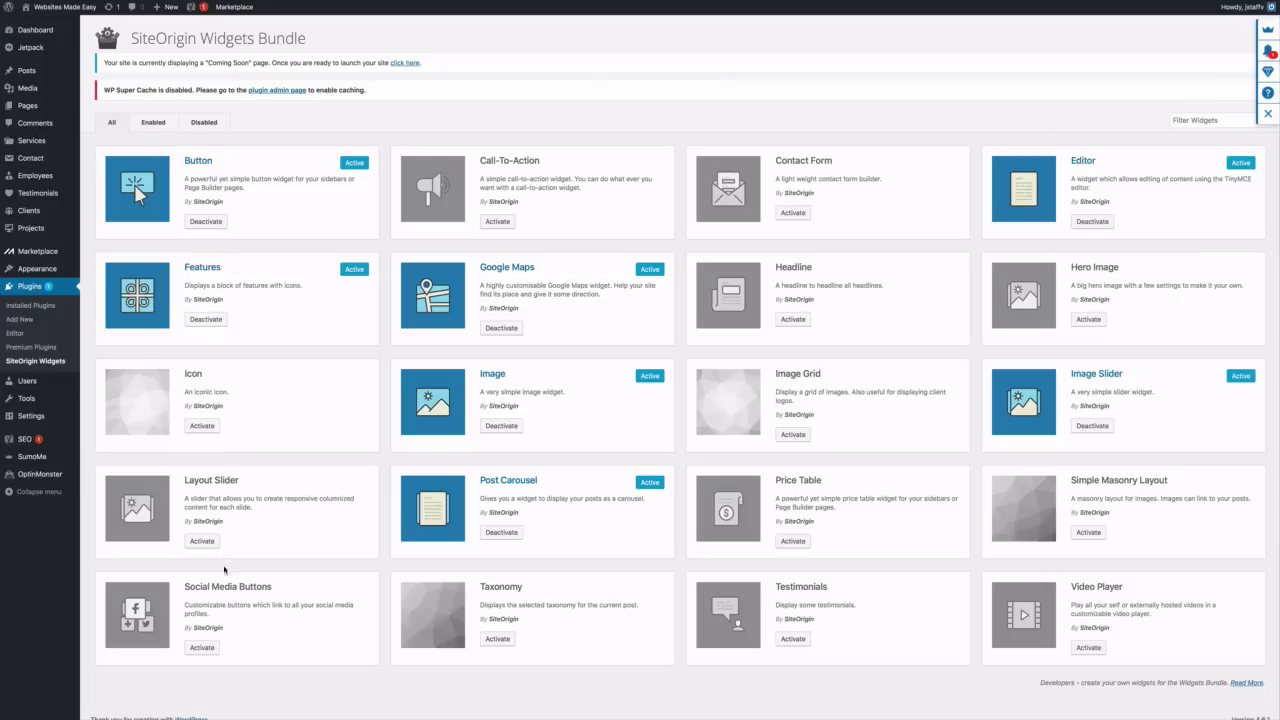
scroll(226, 576, down, 1)
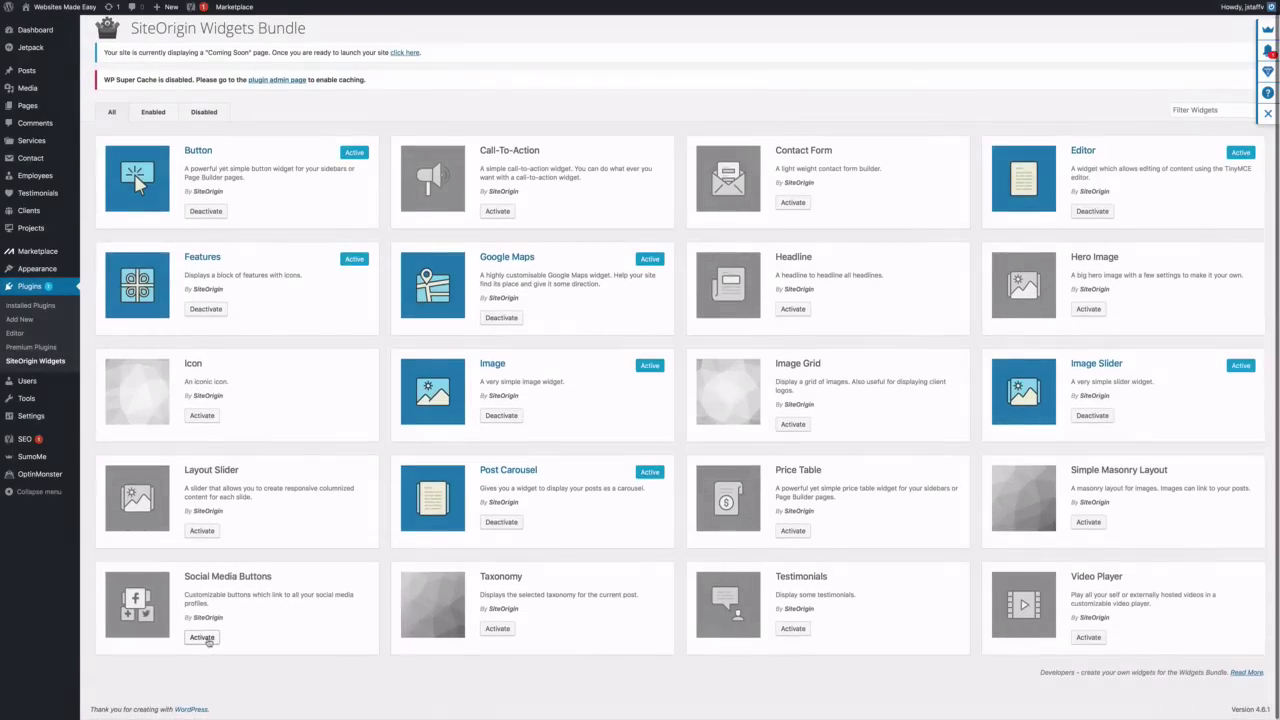
click(203, 638)
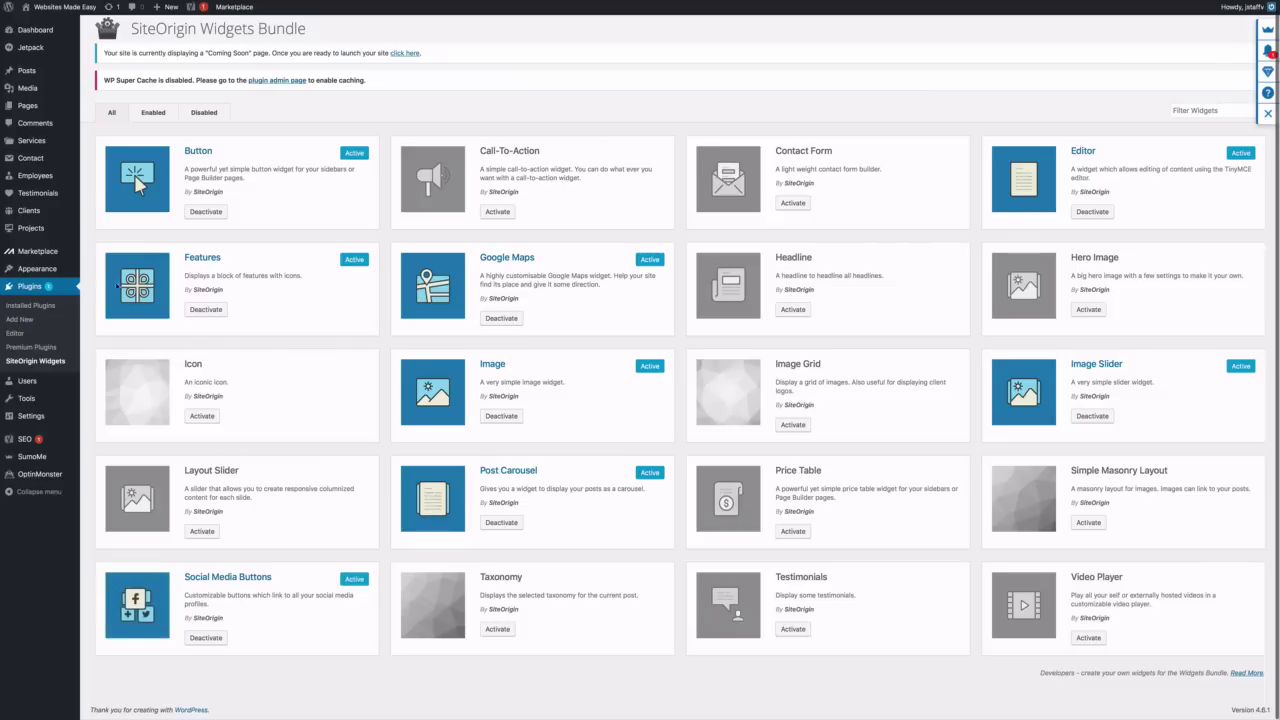
Open the Home page for editing from the list of all pages
mouse_move(34, 190)
mouse_move(30, 106)
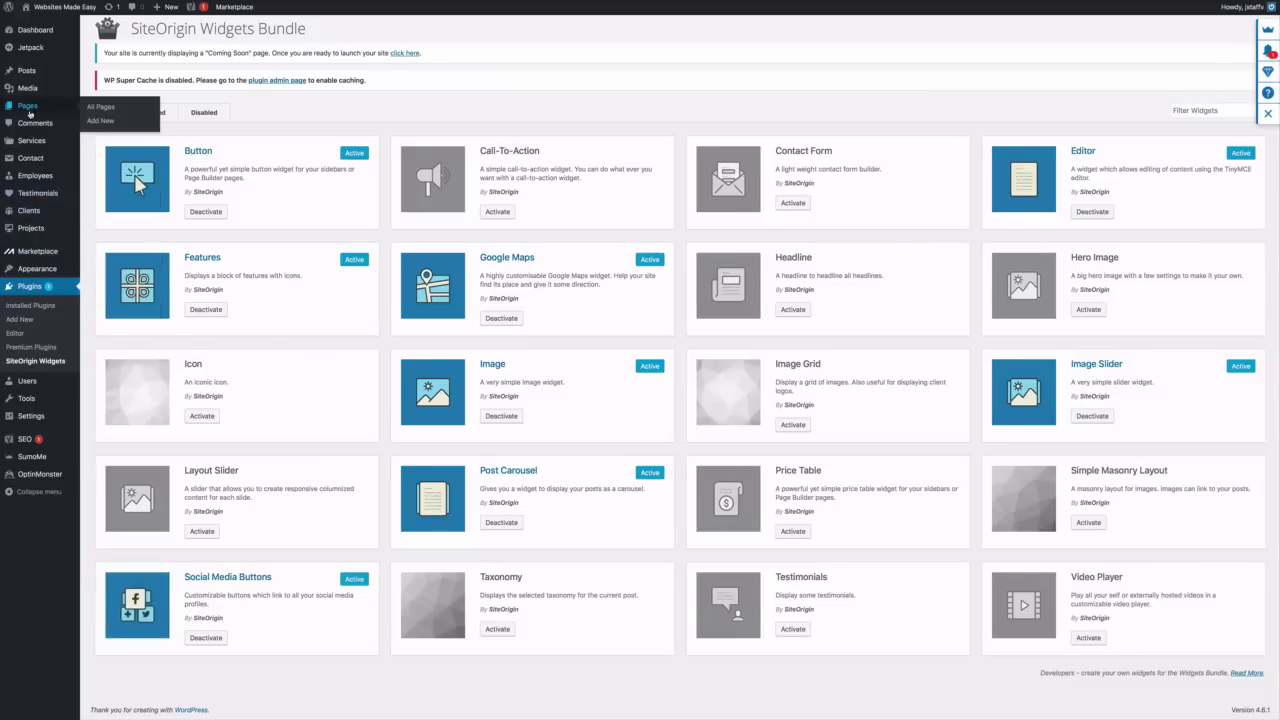
click(98, 110)
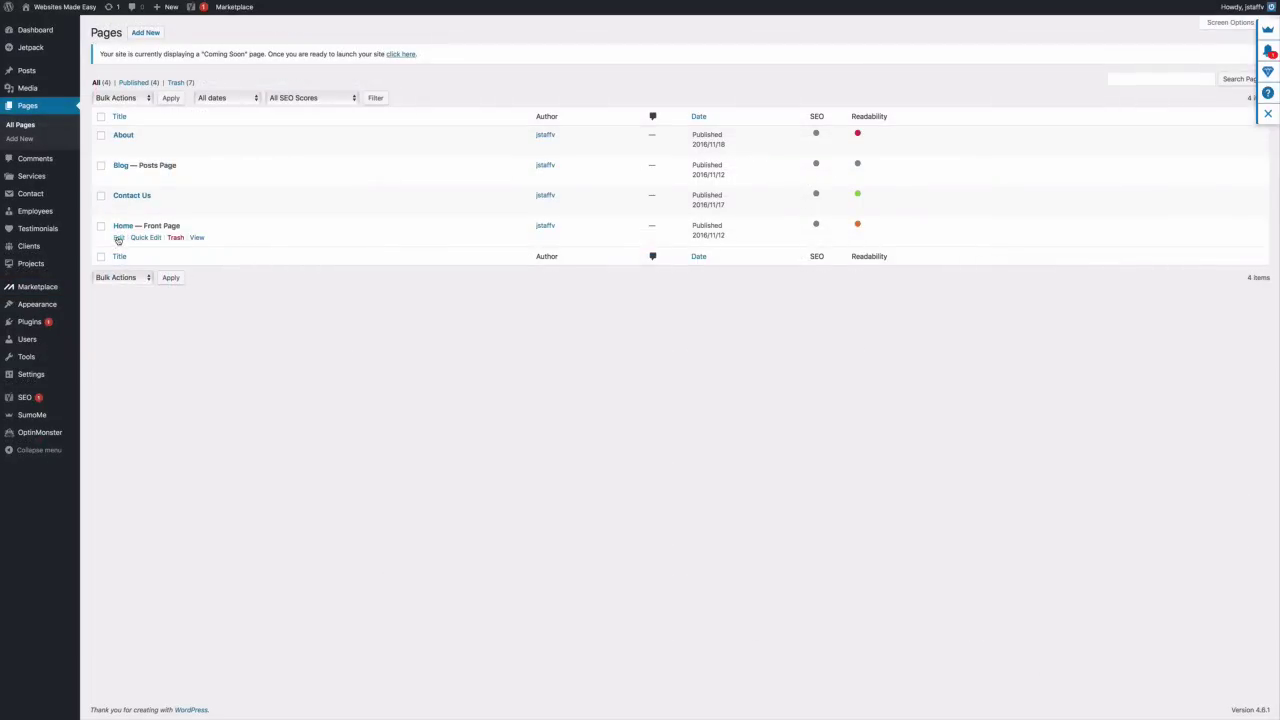
click(118, 237)
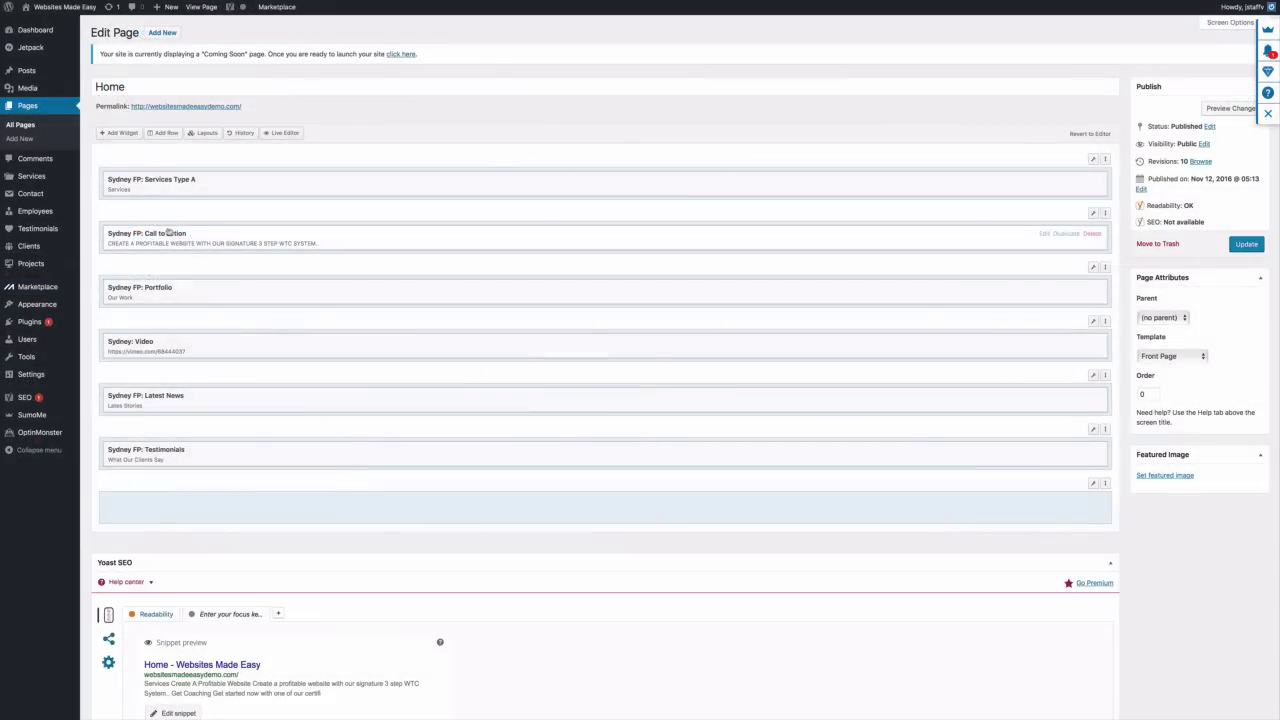
Add a SiteOrigin Social Media Buttons widget to the Home layout and open its settings
click(121, 135)
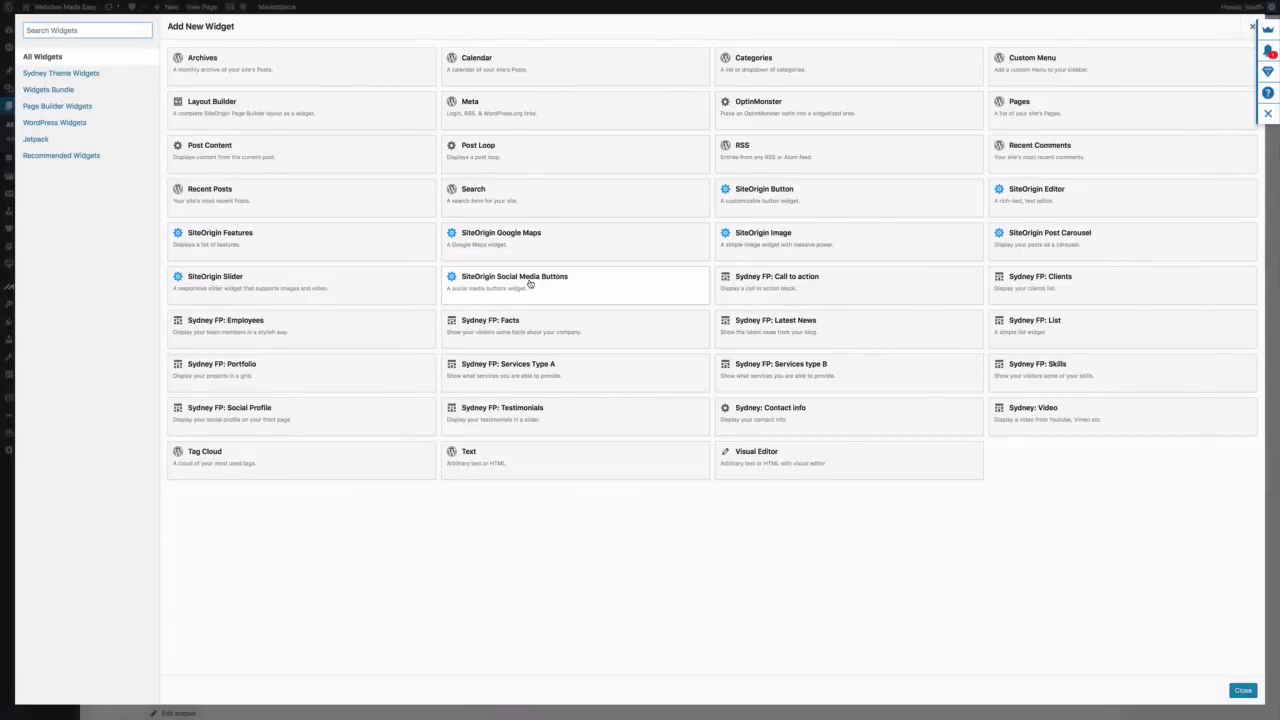
click(529, 283)
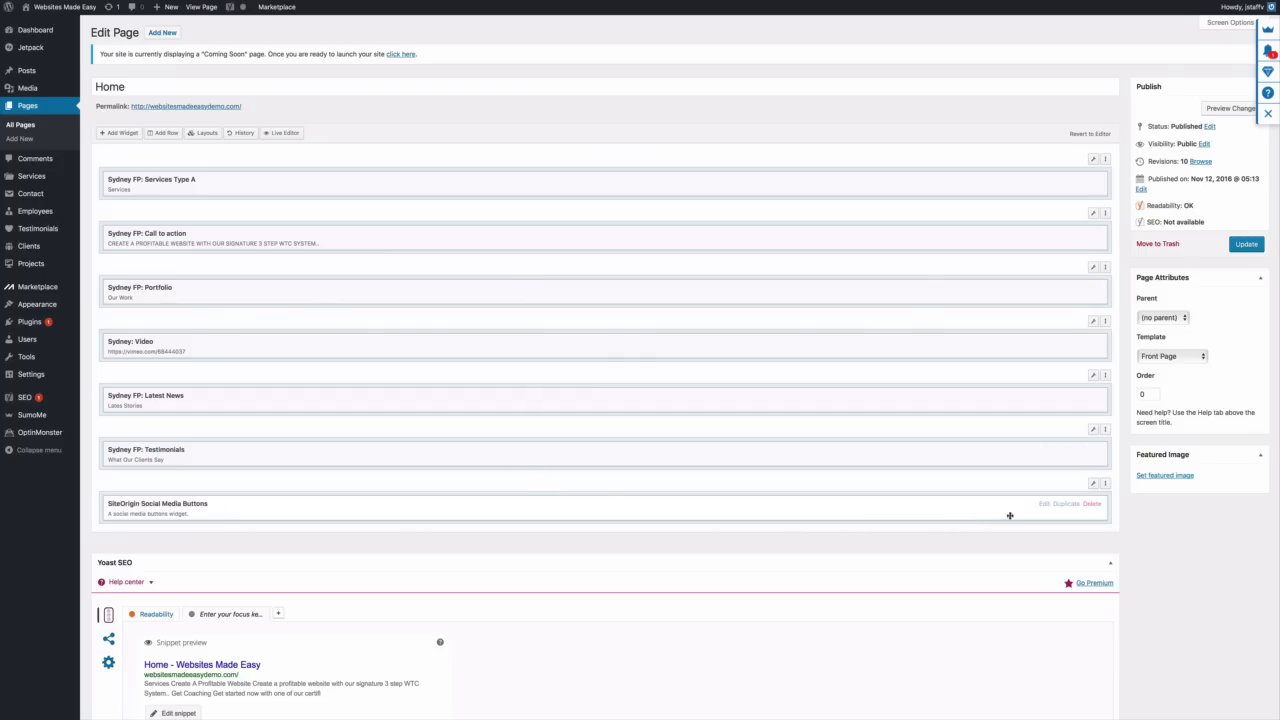
click(1044, 504)
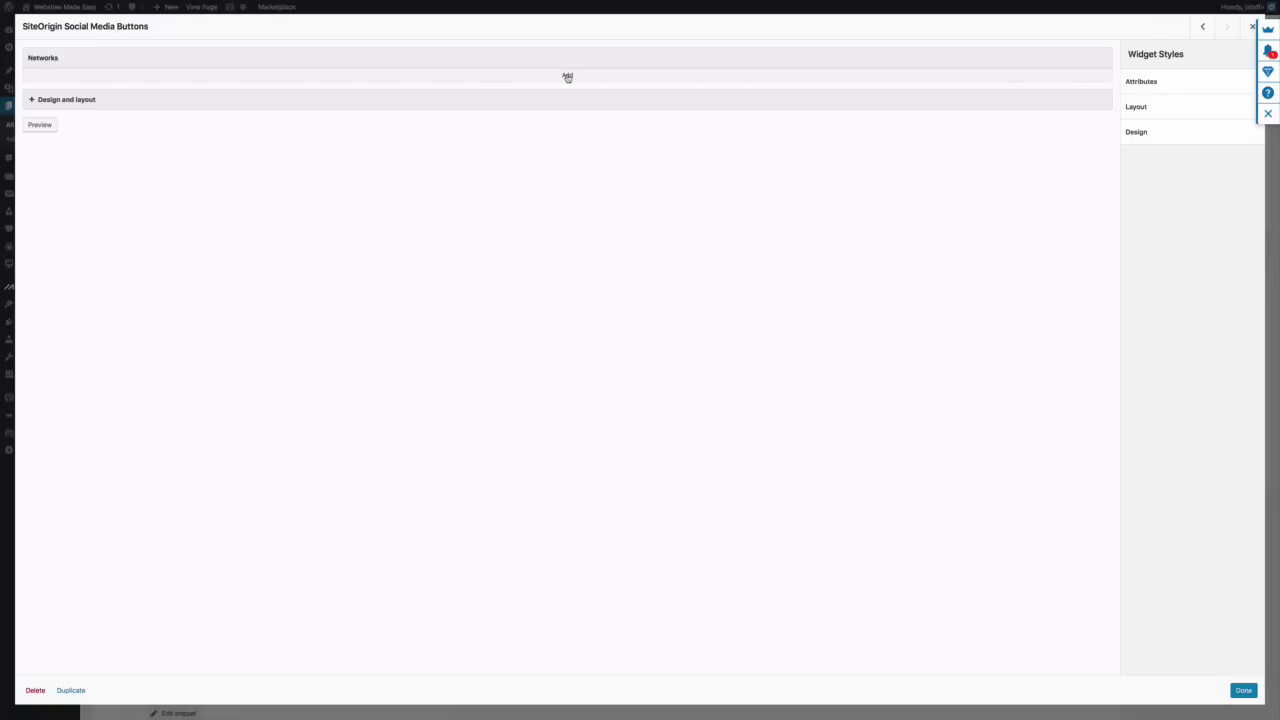
Add four social network entries to the widget and make the first one Facebook
click(567, 77)
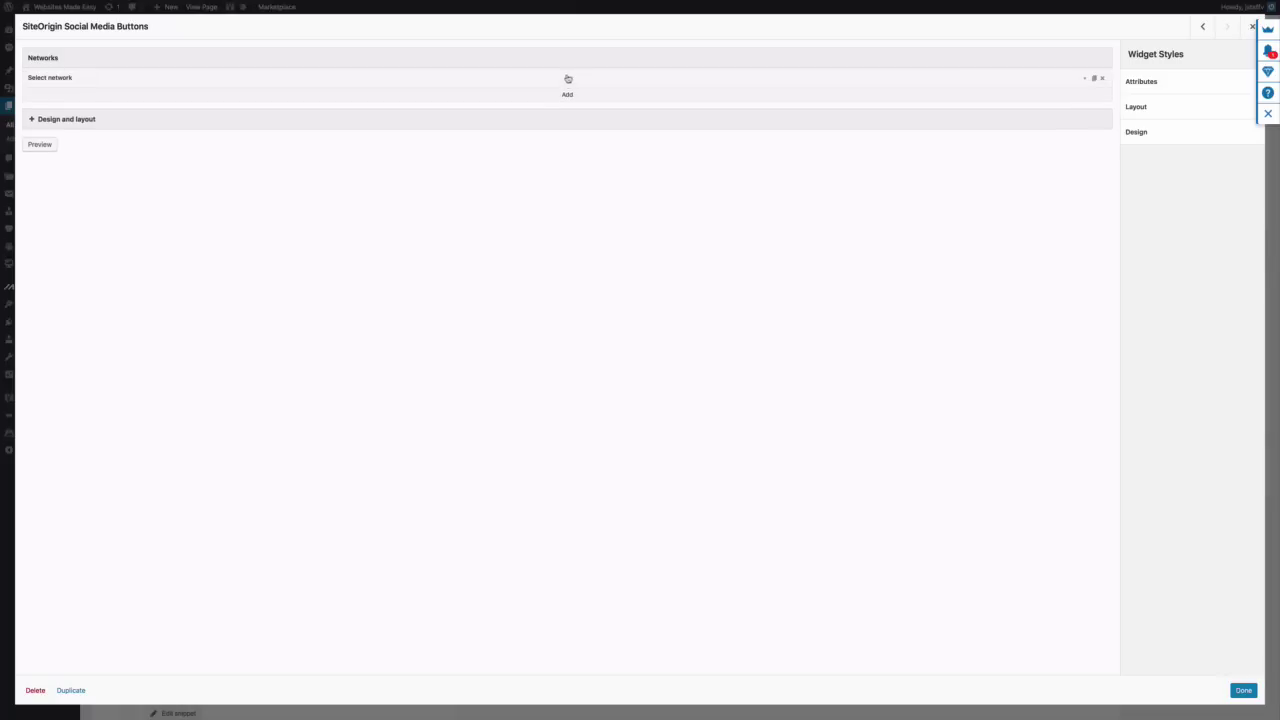
click(566, 99)
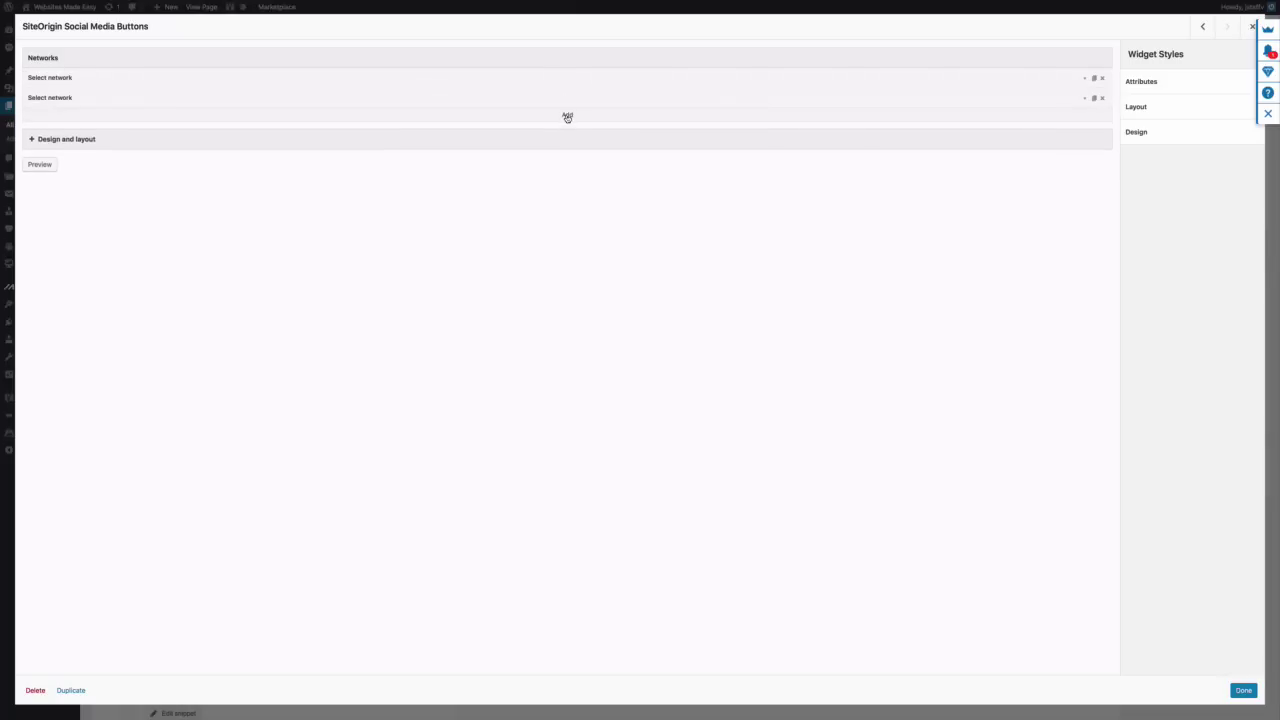
click(566, 115)
click(566, 135)
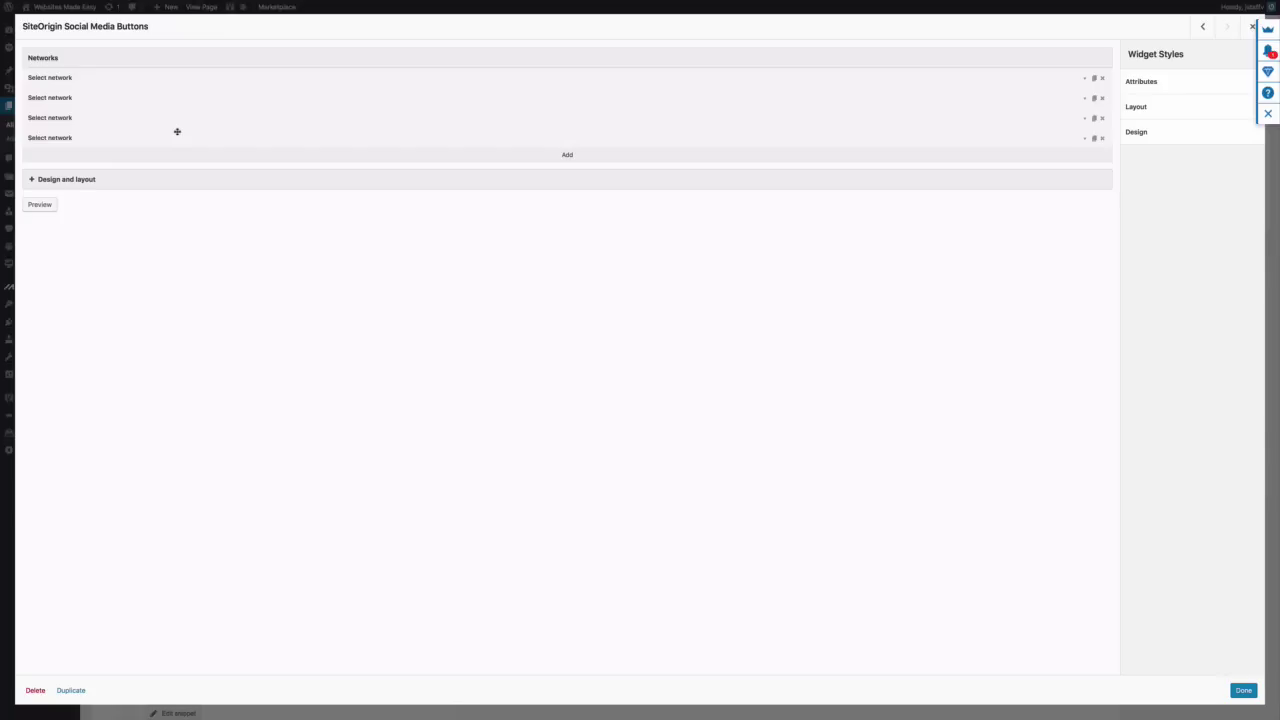
click(78, 81)
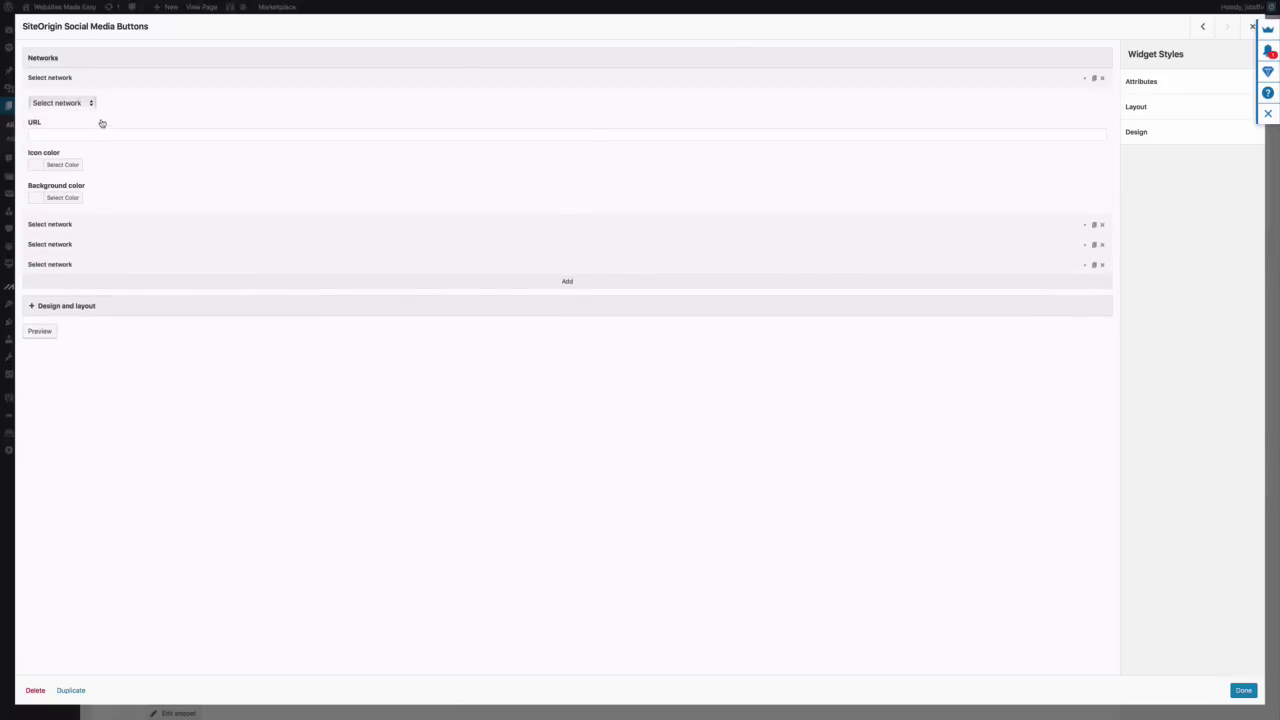
click(92, 106)
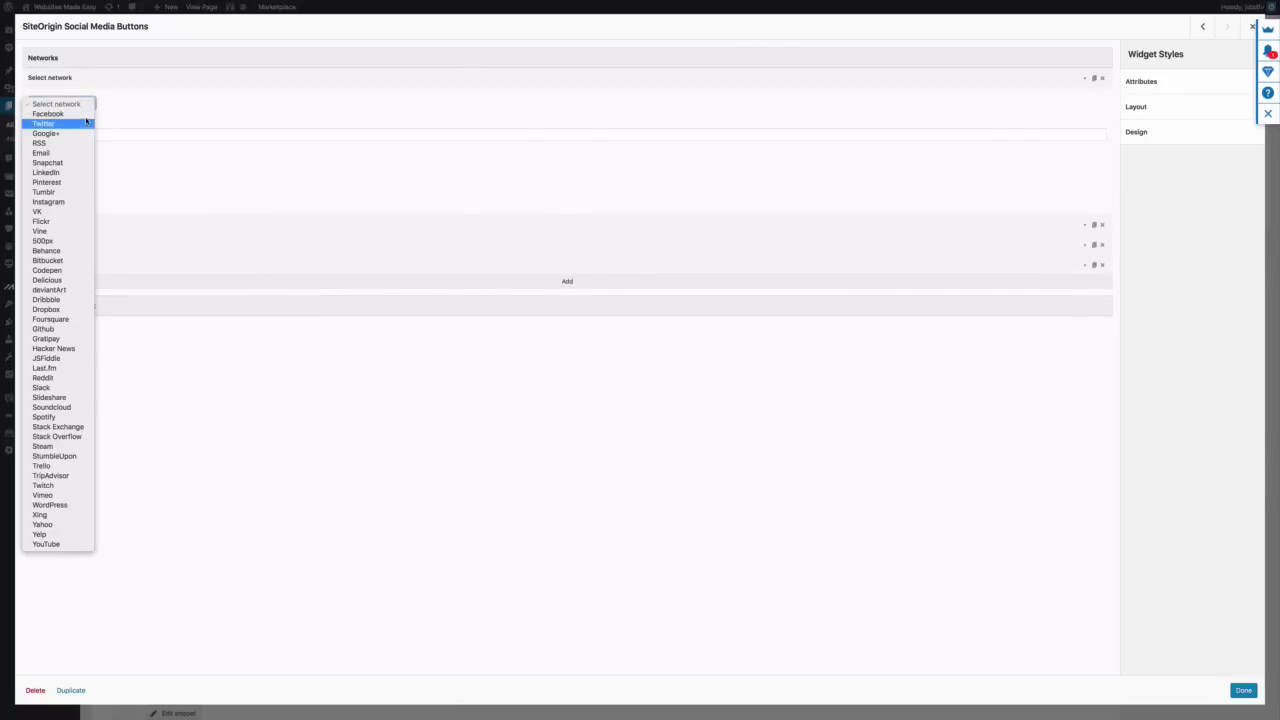
click(60, 113)
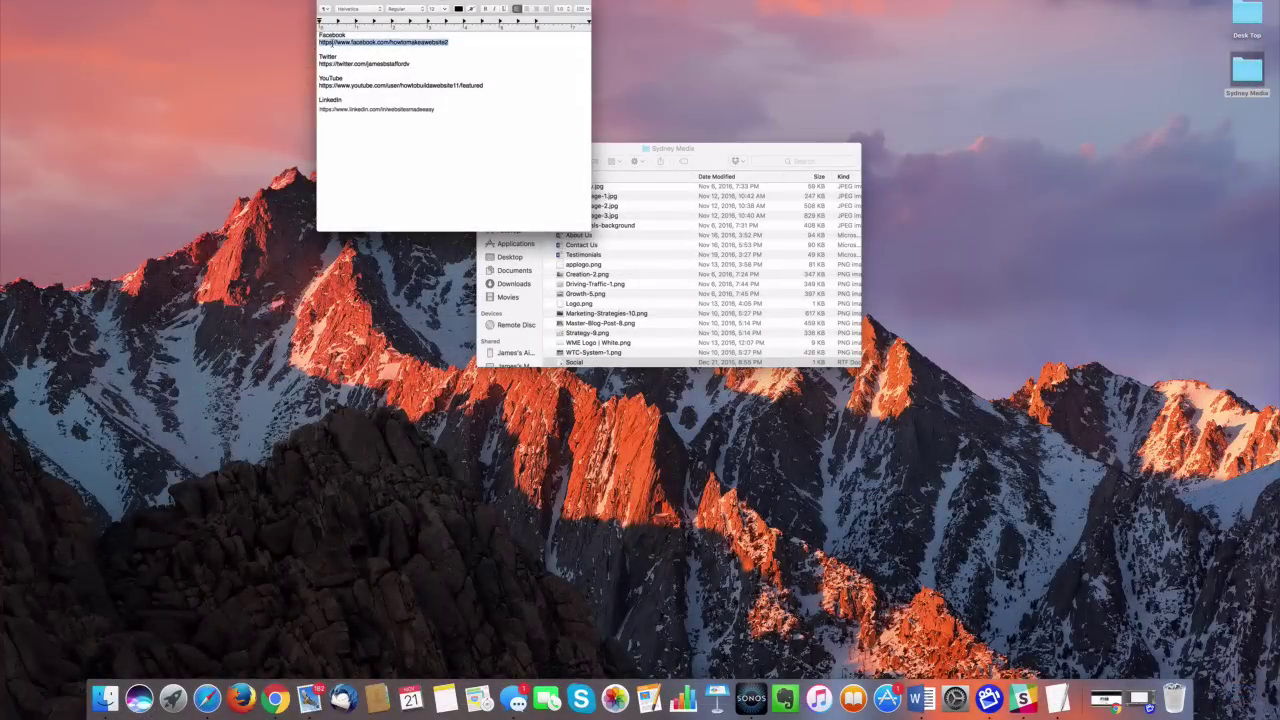
Paste the Facebook page URL, set its background to #222222, and expand the second entry
right_click(333, 44)
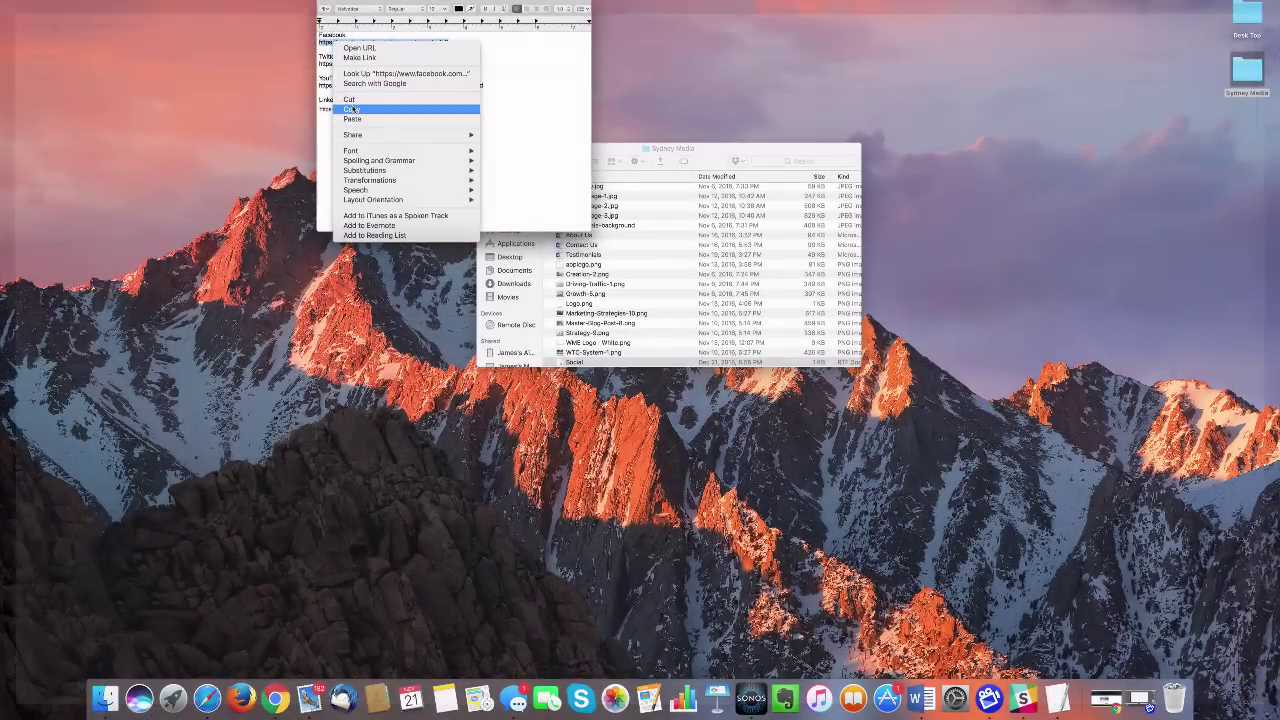
click(351, 108)
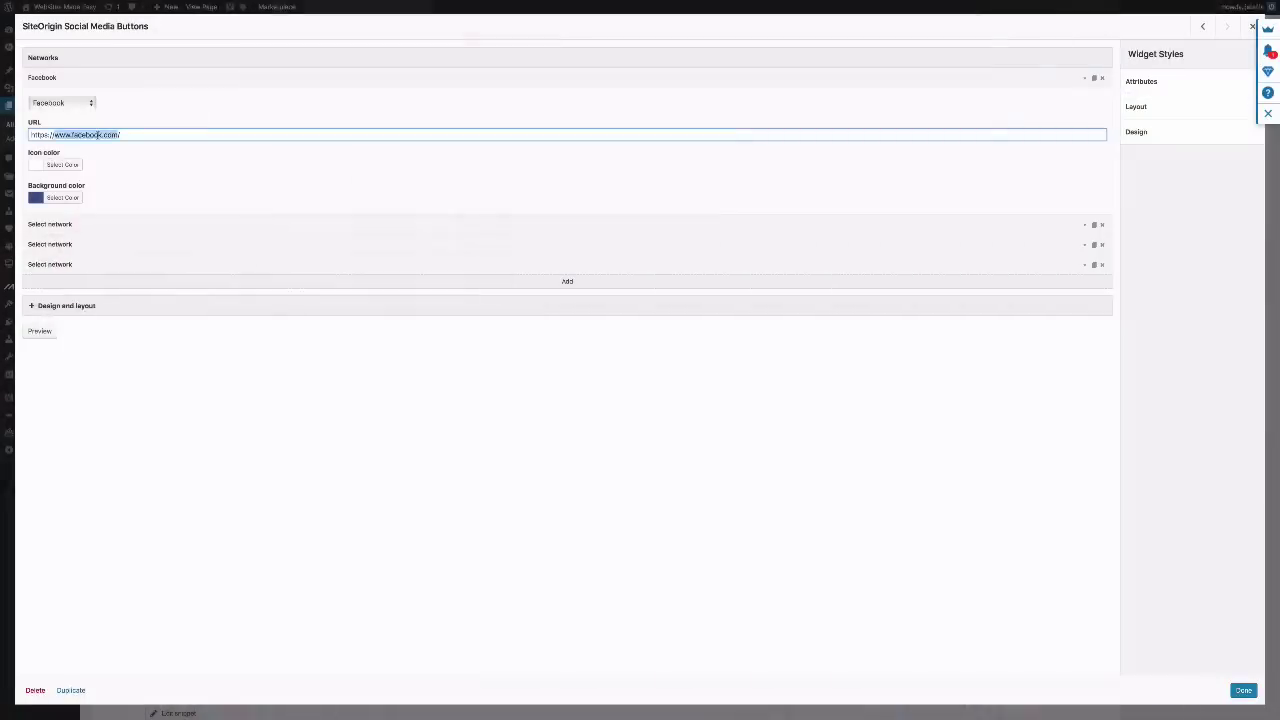
right_click(98, 134)
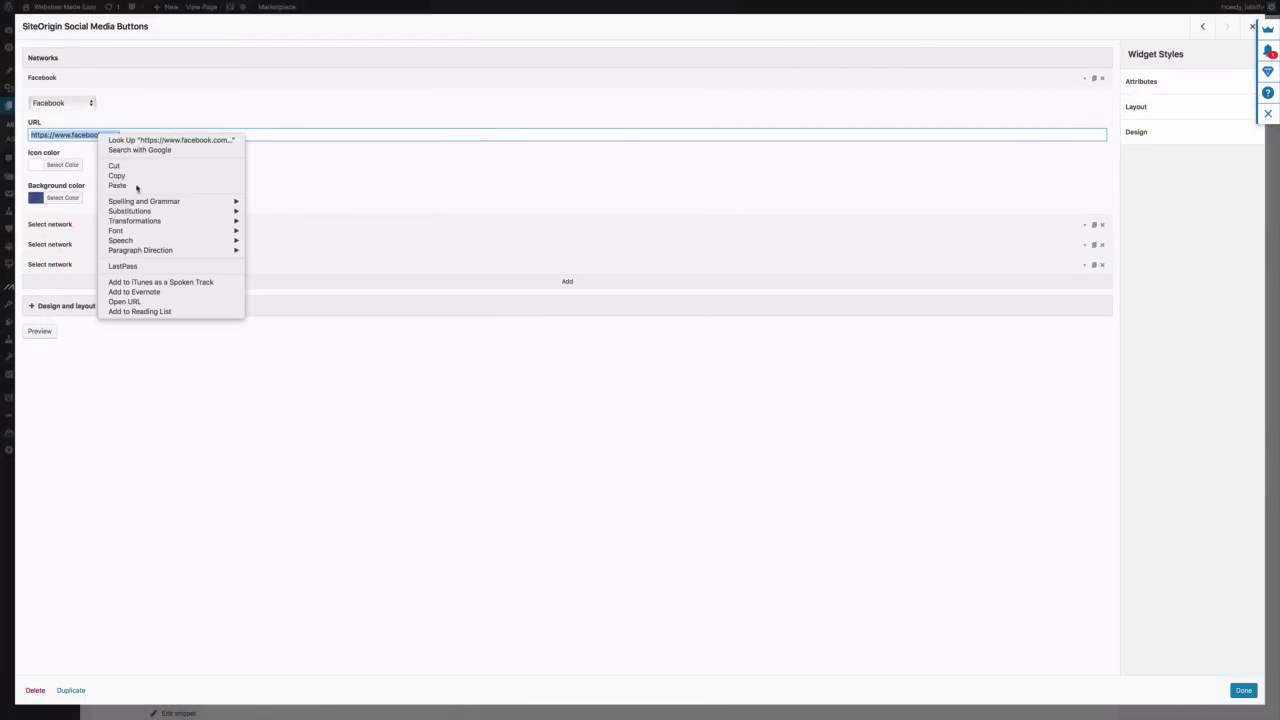
click(117, 186)
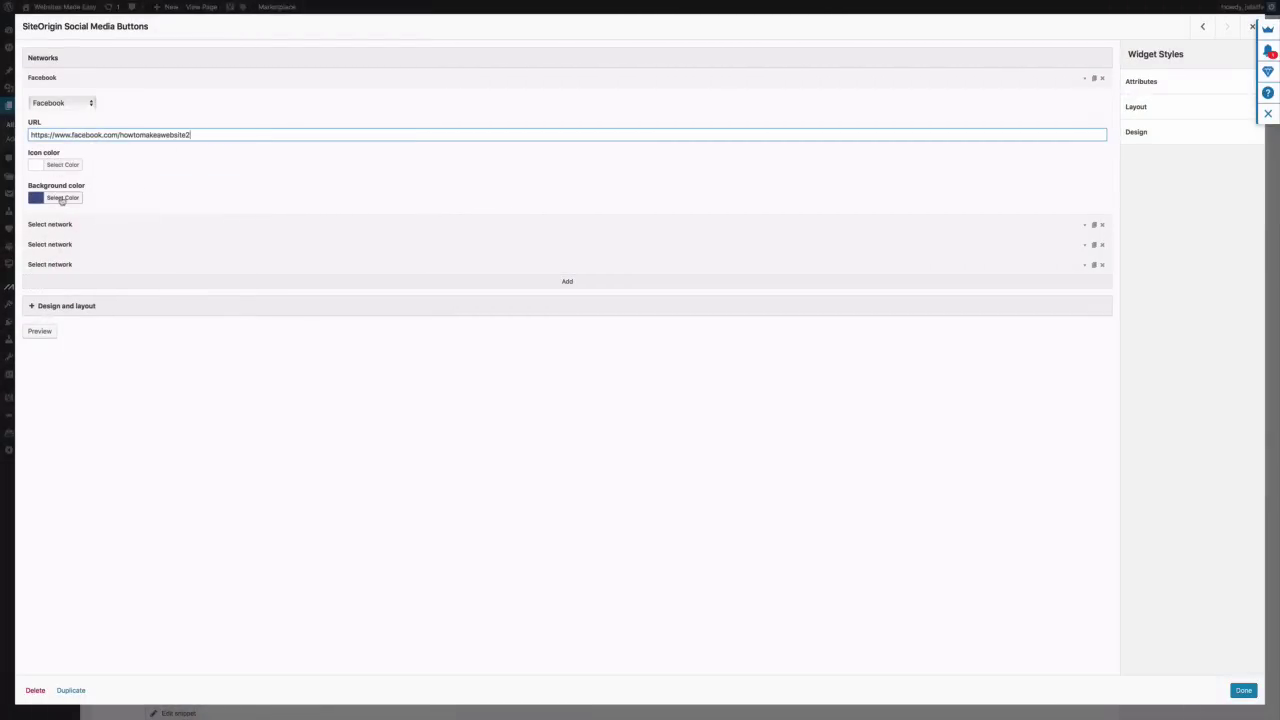
click(62, 198)
key(BackSpace)
key(BackSpace)
key(BackSpace)
key(BackSpace)
key(BackSpace)
key(BackSpace)
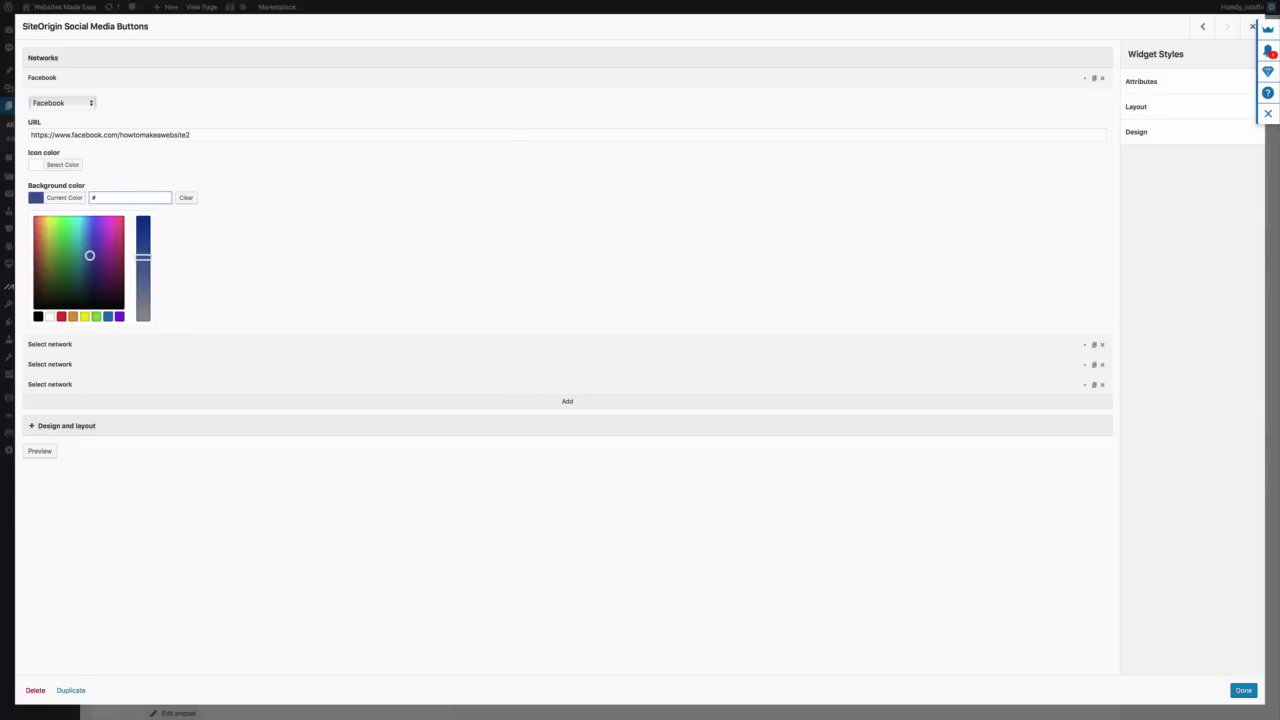
text(222222)
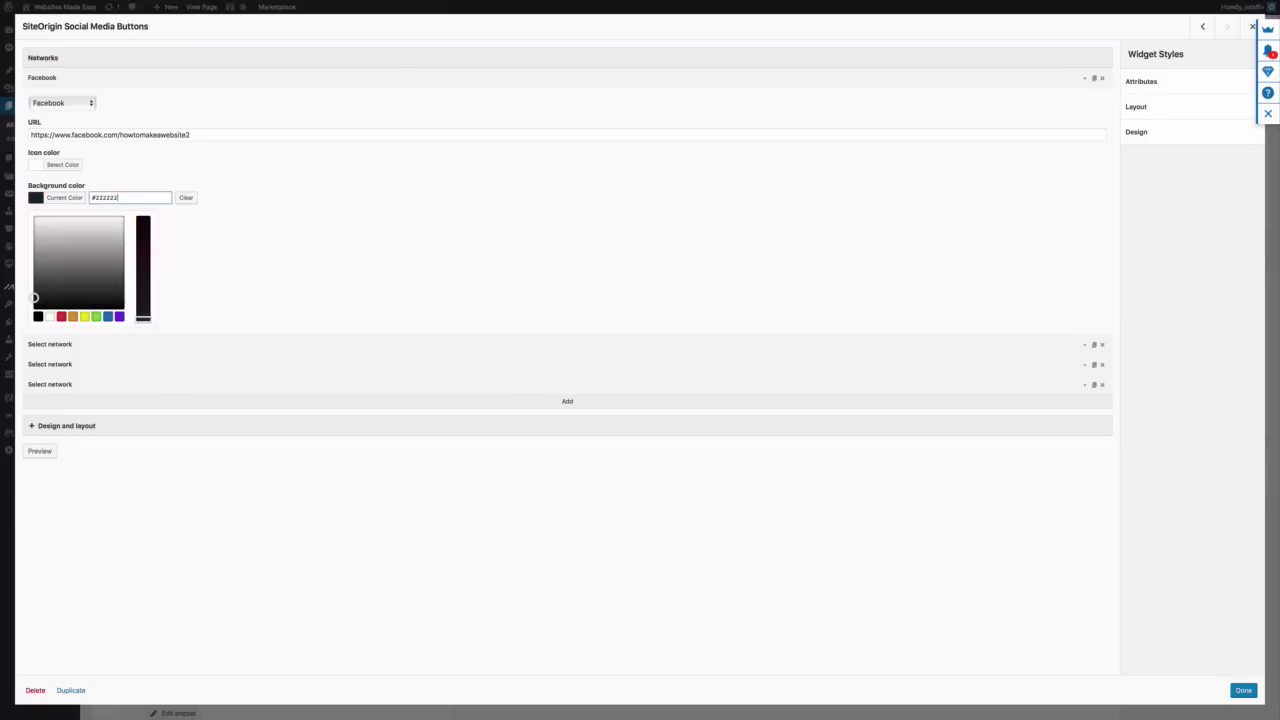
click(150, 344)
click(80, 252)
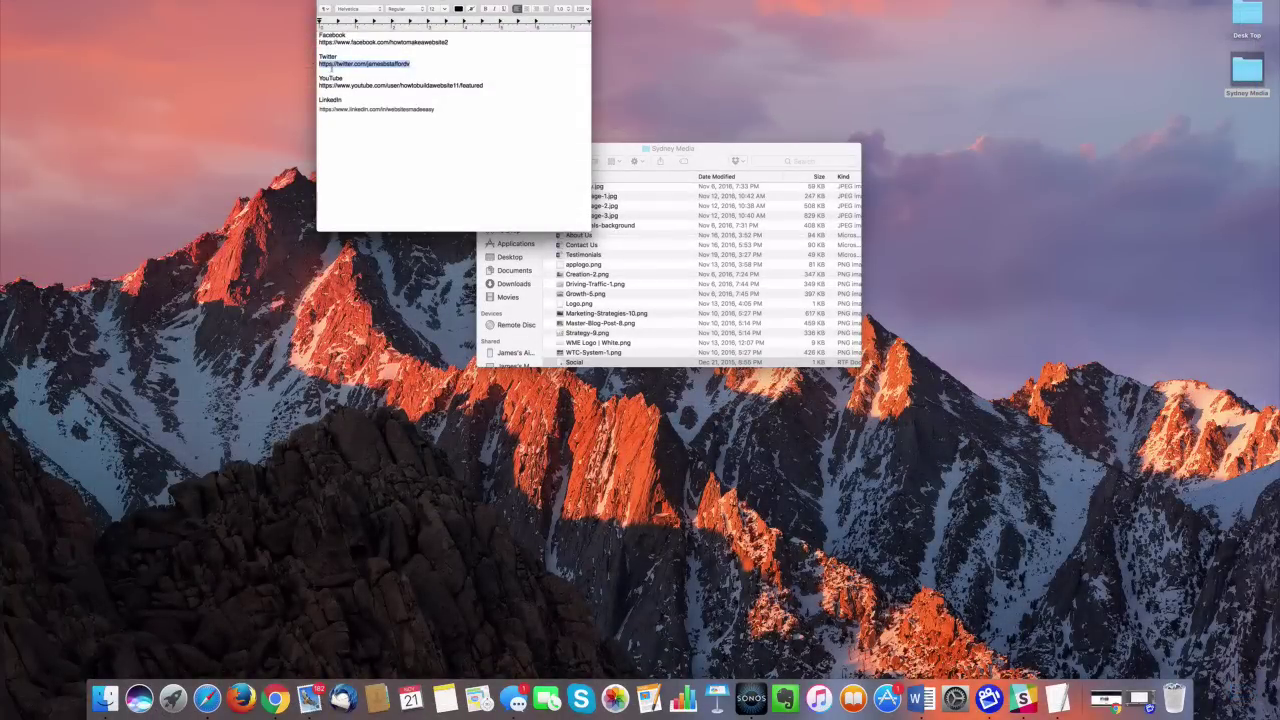
Give the second entry the Twitter URL, a preset icon colour and a #222222 background
right_click(334, 66)
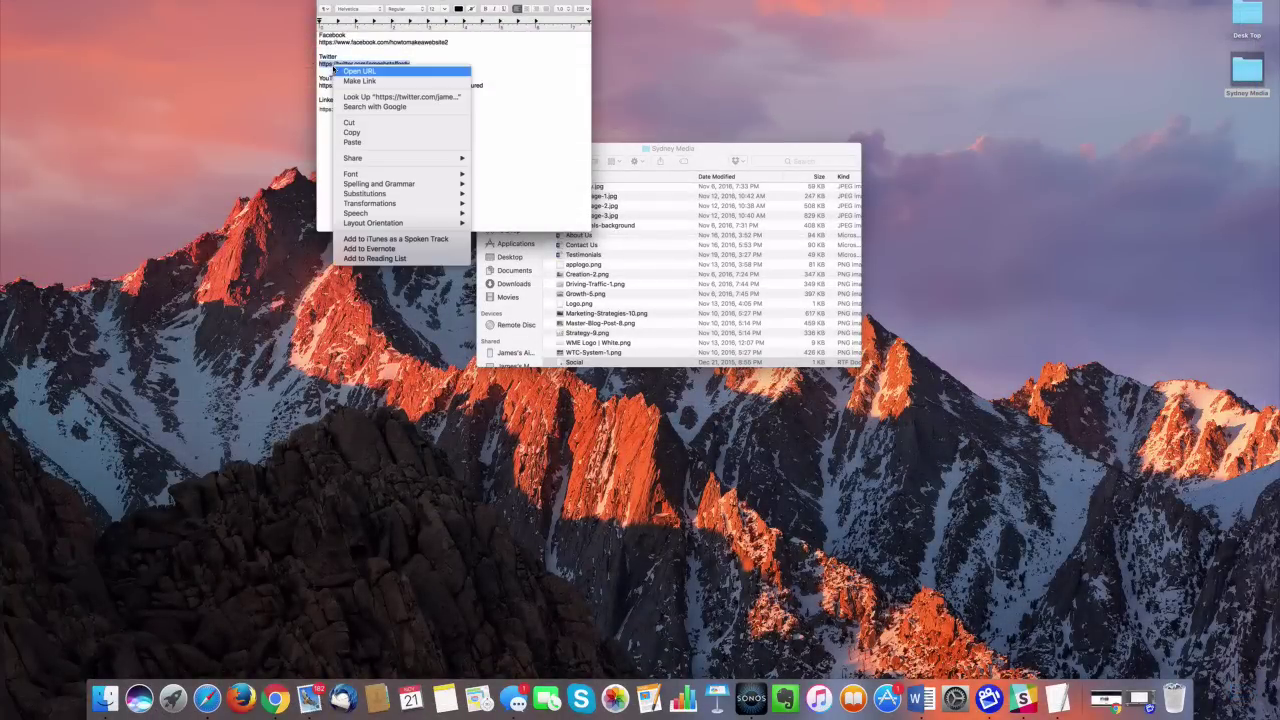
click(366, 132)
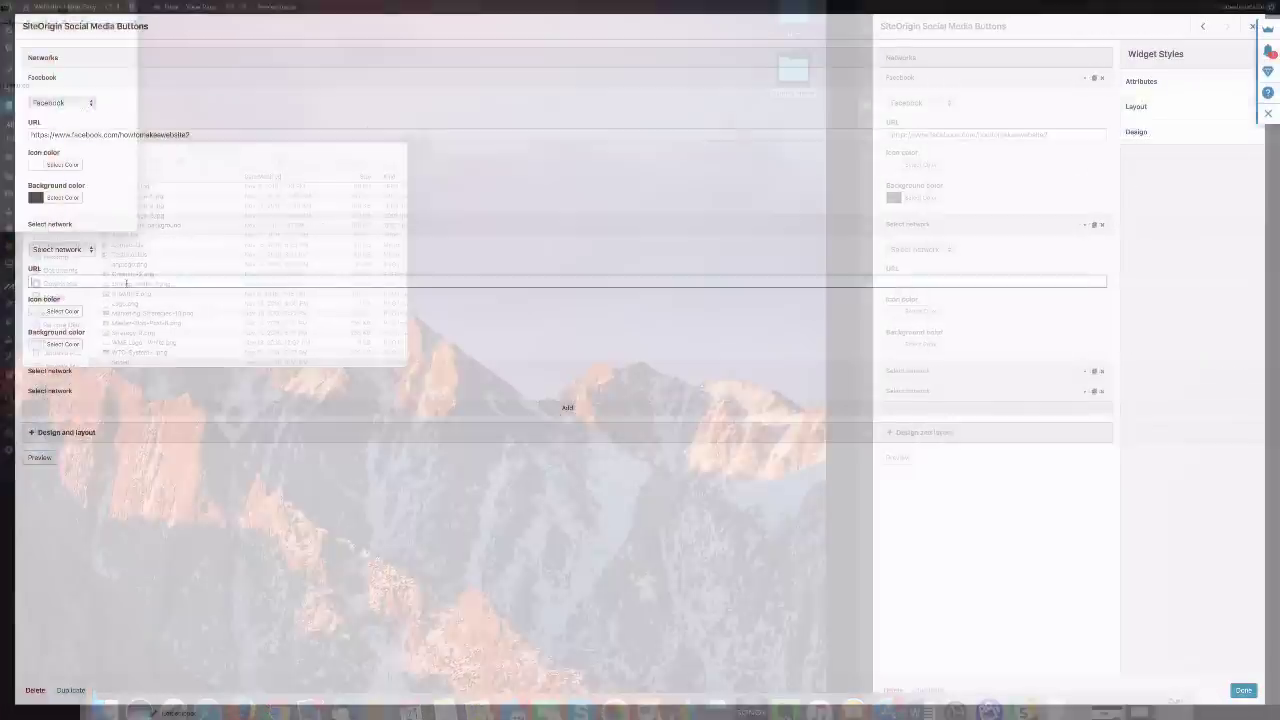
right_click(129, 283)
click(146, 308)
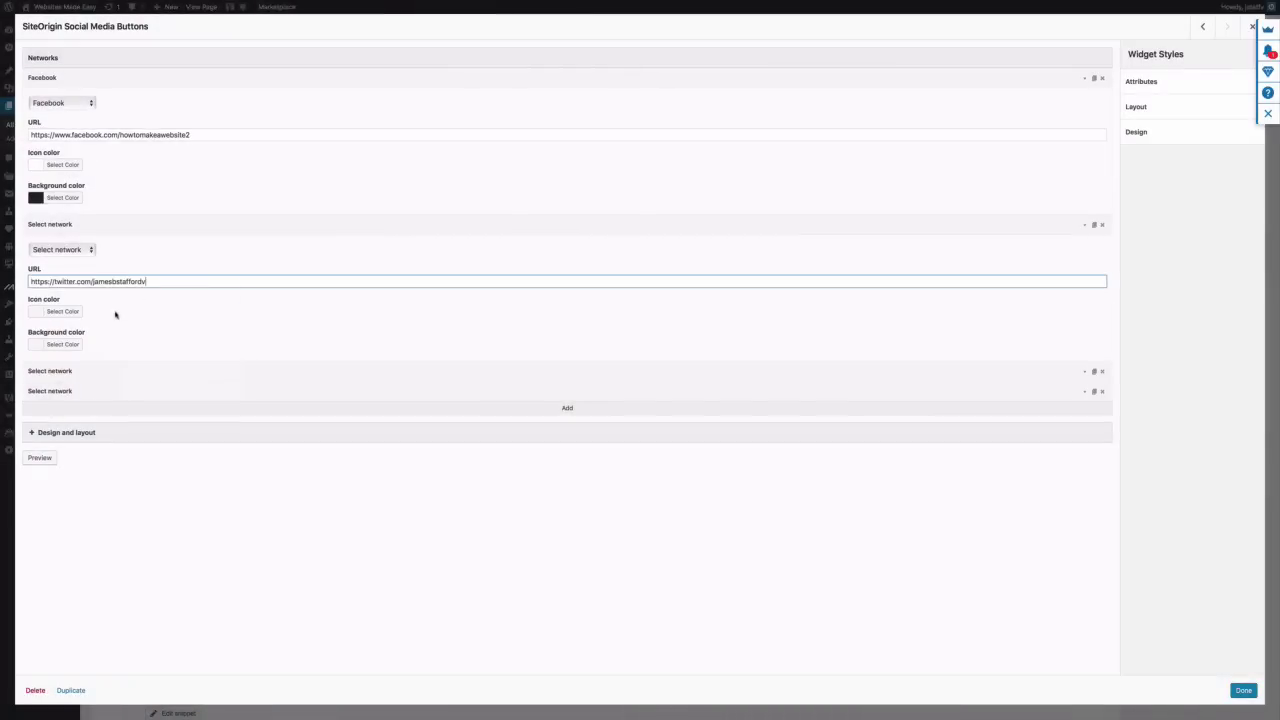
click(62, 311)
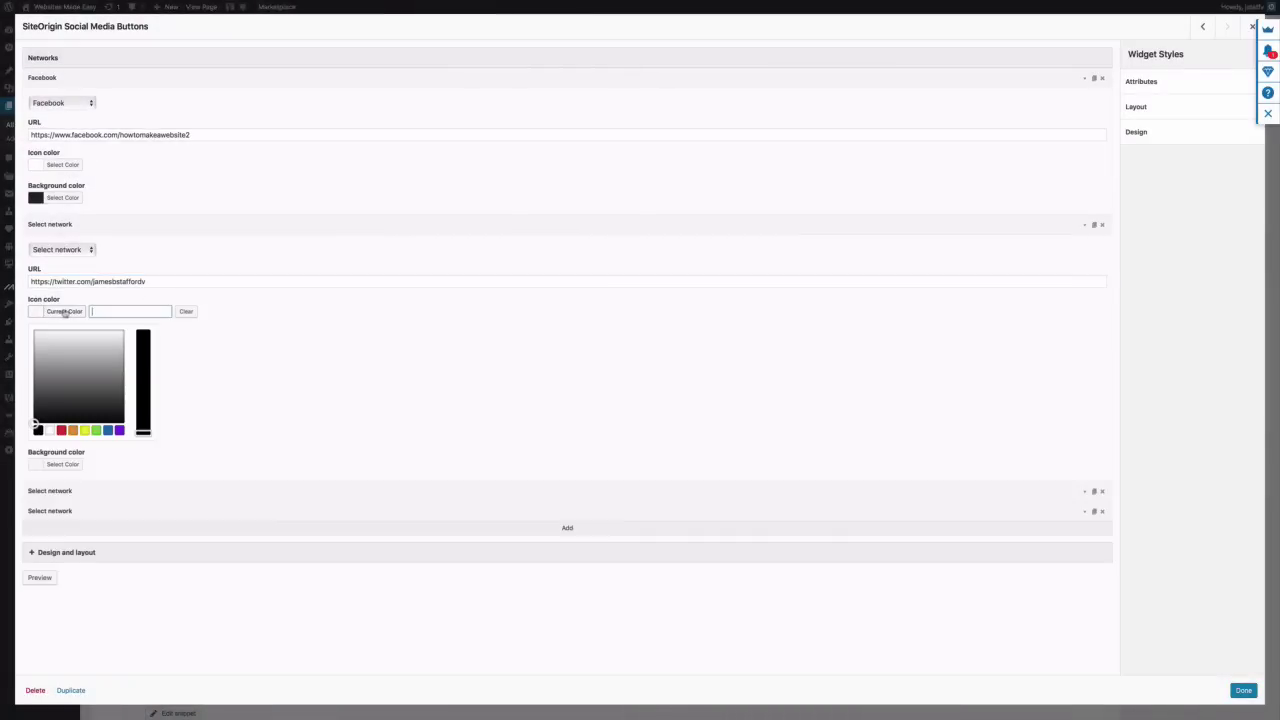
click(49, 430)
click(263, 409)
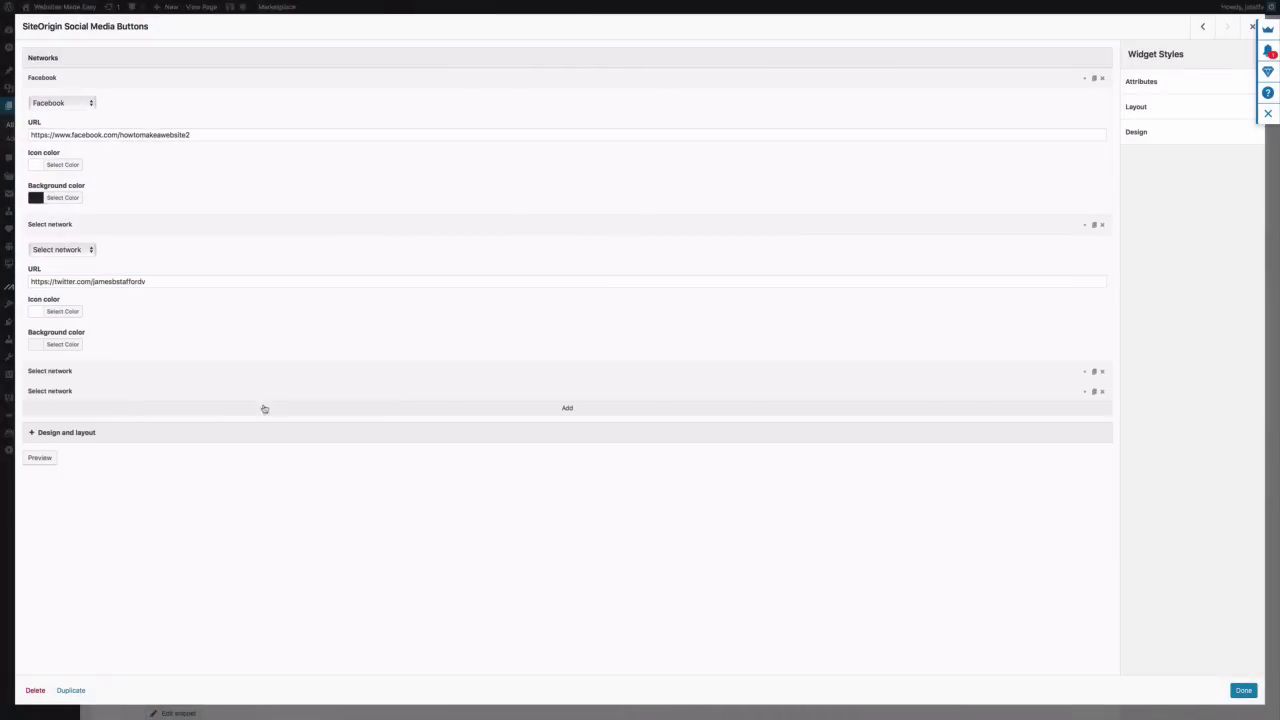
click(62, 344)
text(#)
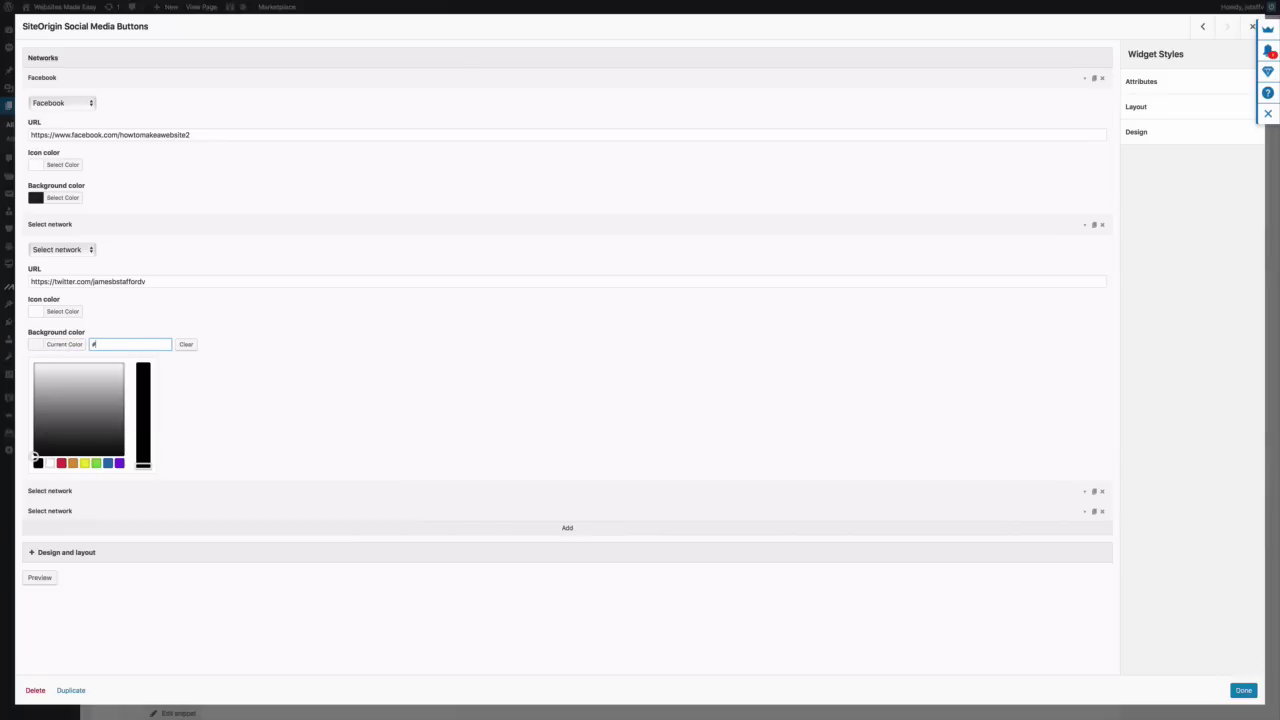
text(222222)
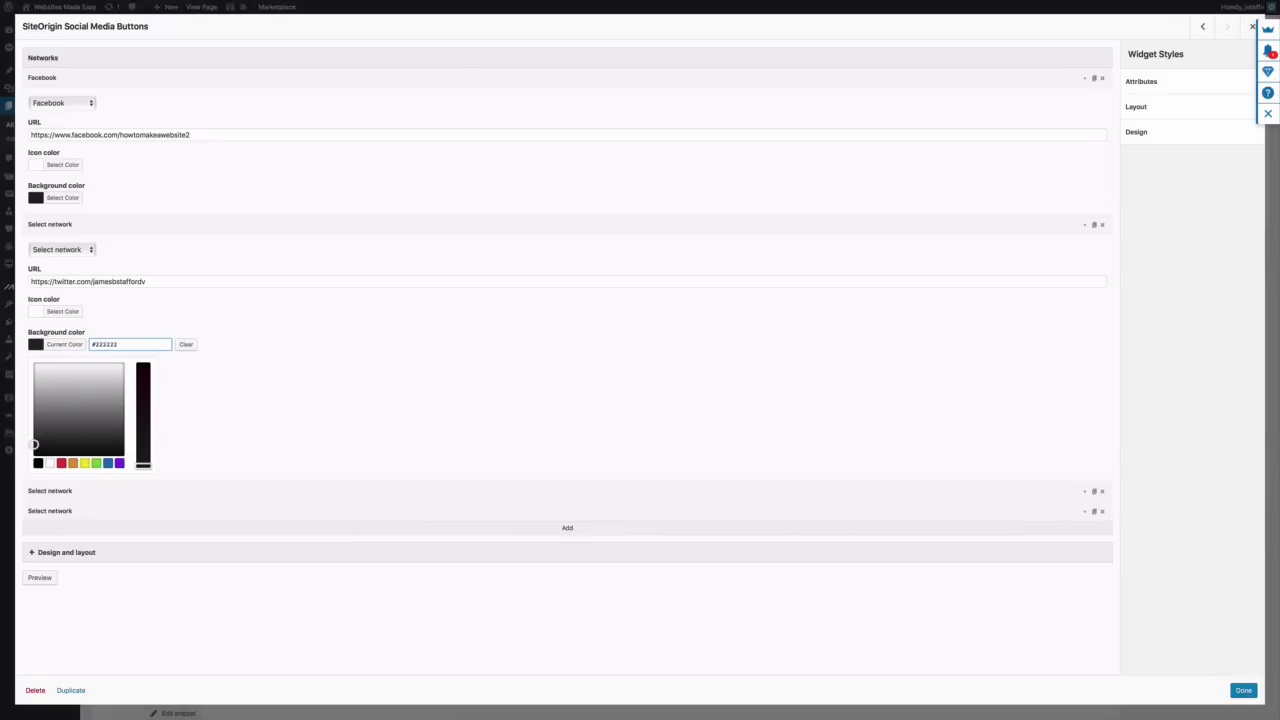
click(71, 344)
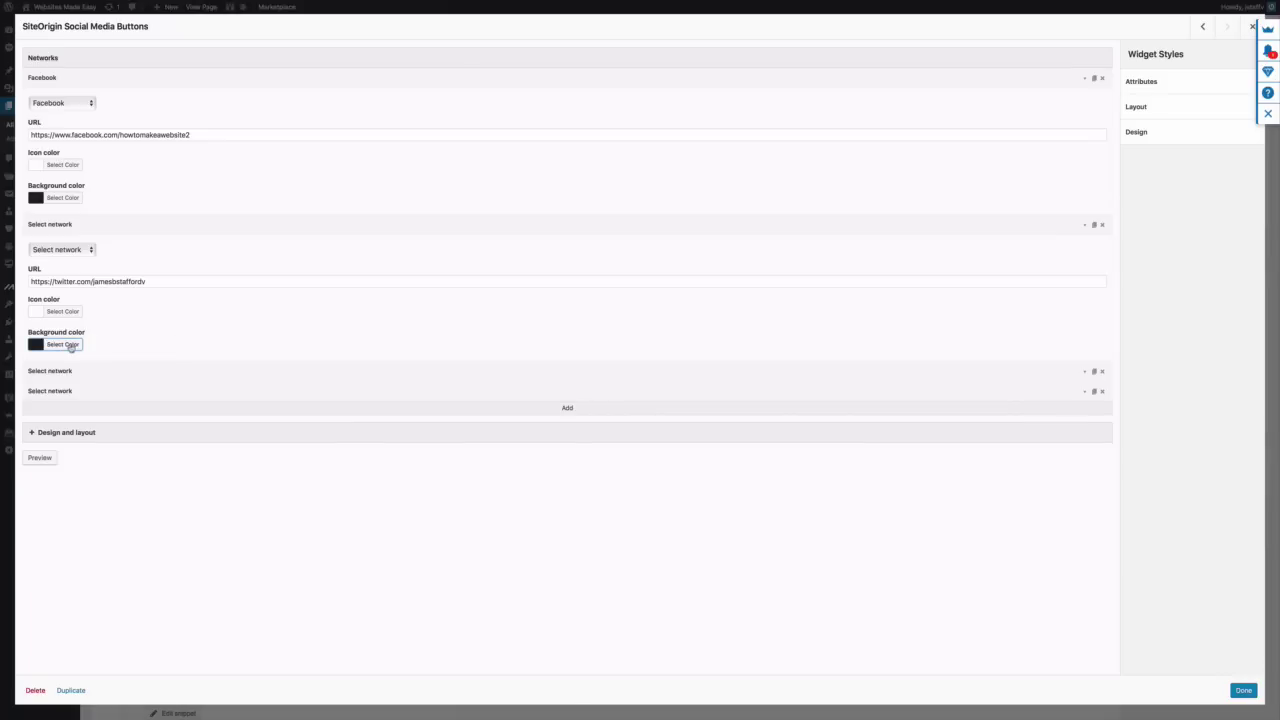
Set up the third entry as YouTube and paste its URL from the notes
click(110, 373)
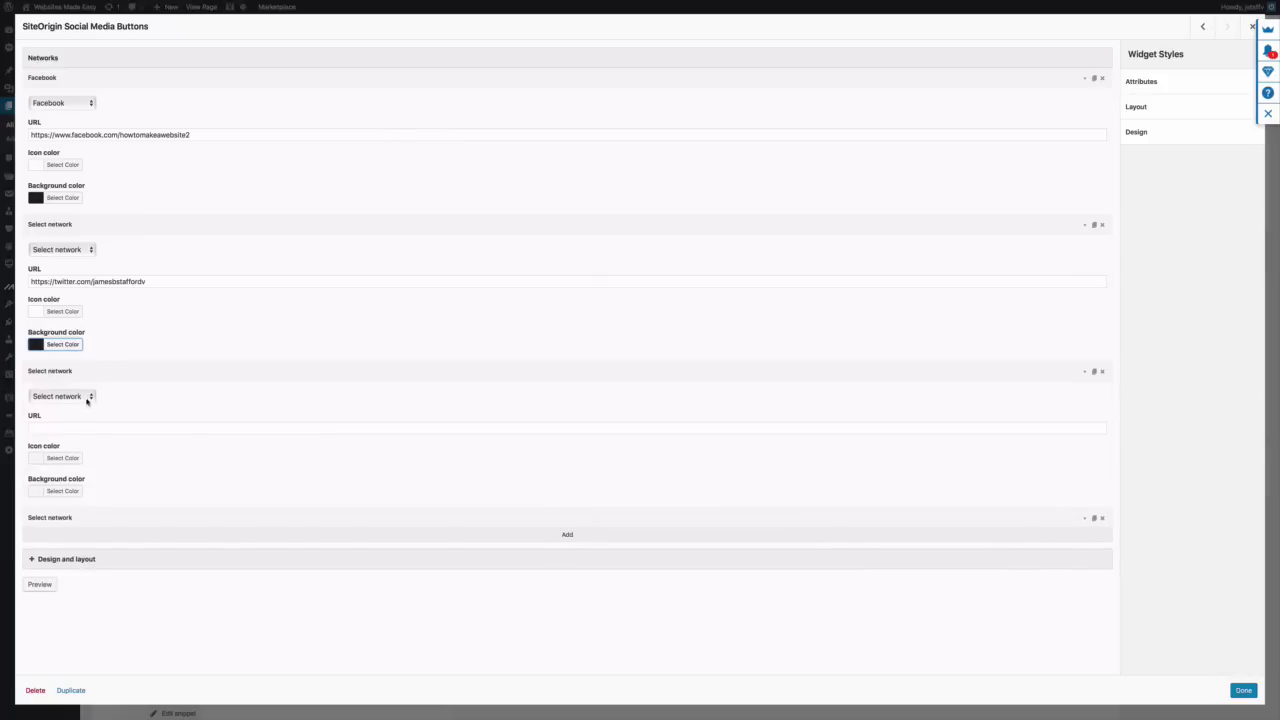
click(88, 399)
scroll(83, 483, down, 3)
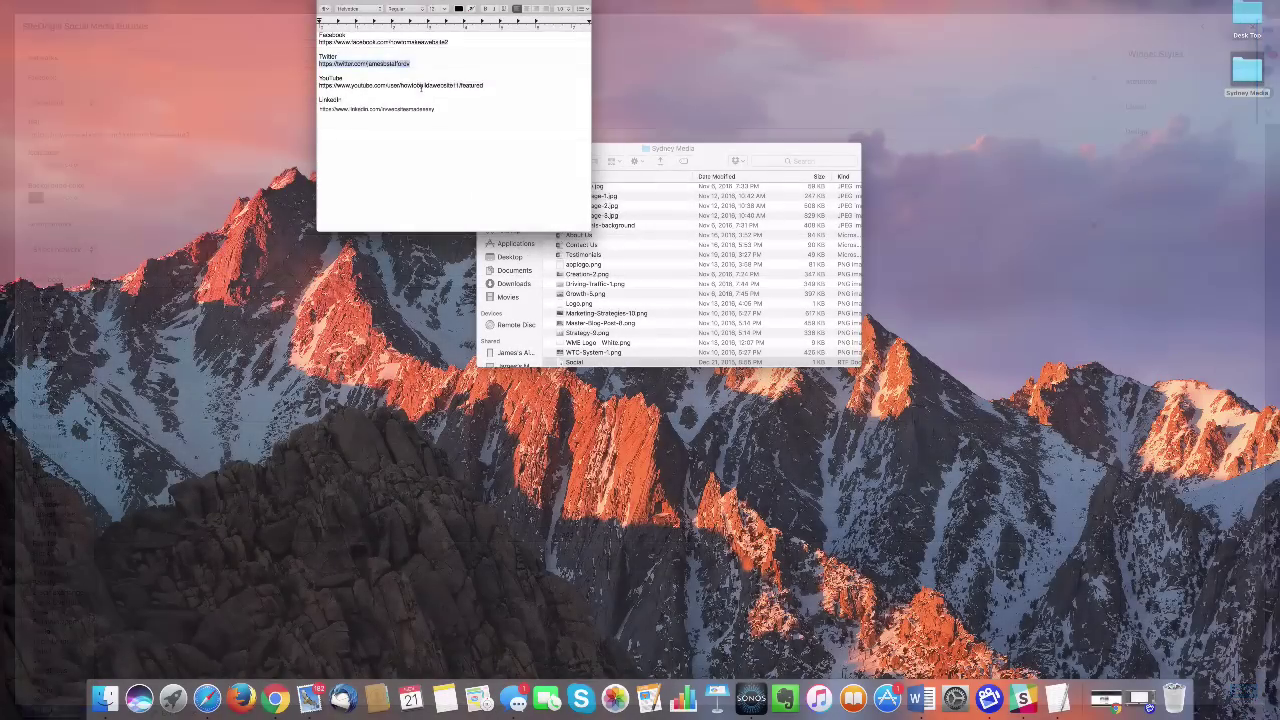
triple_click(425, 86)
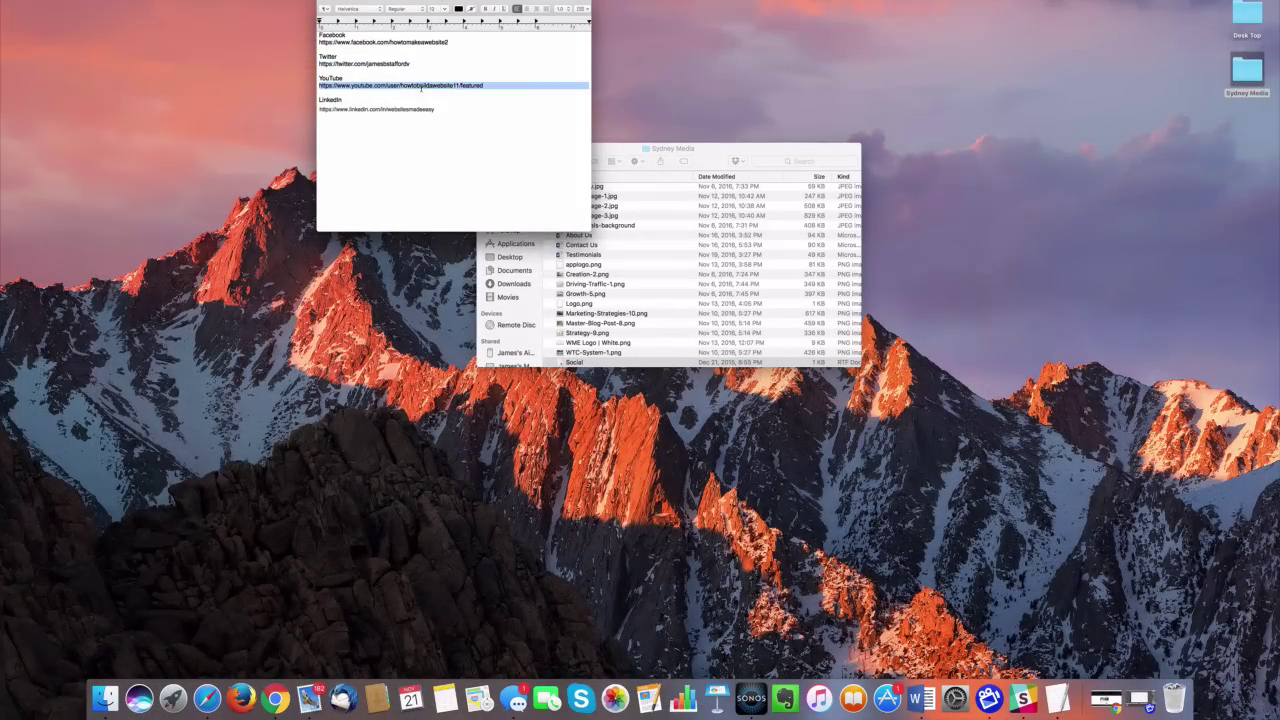
right_click(425, 86)
click(437, 119)
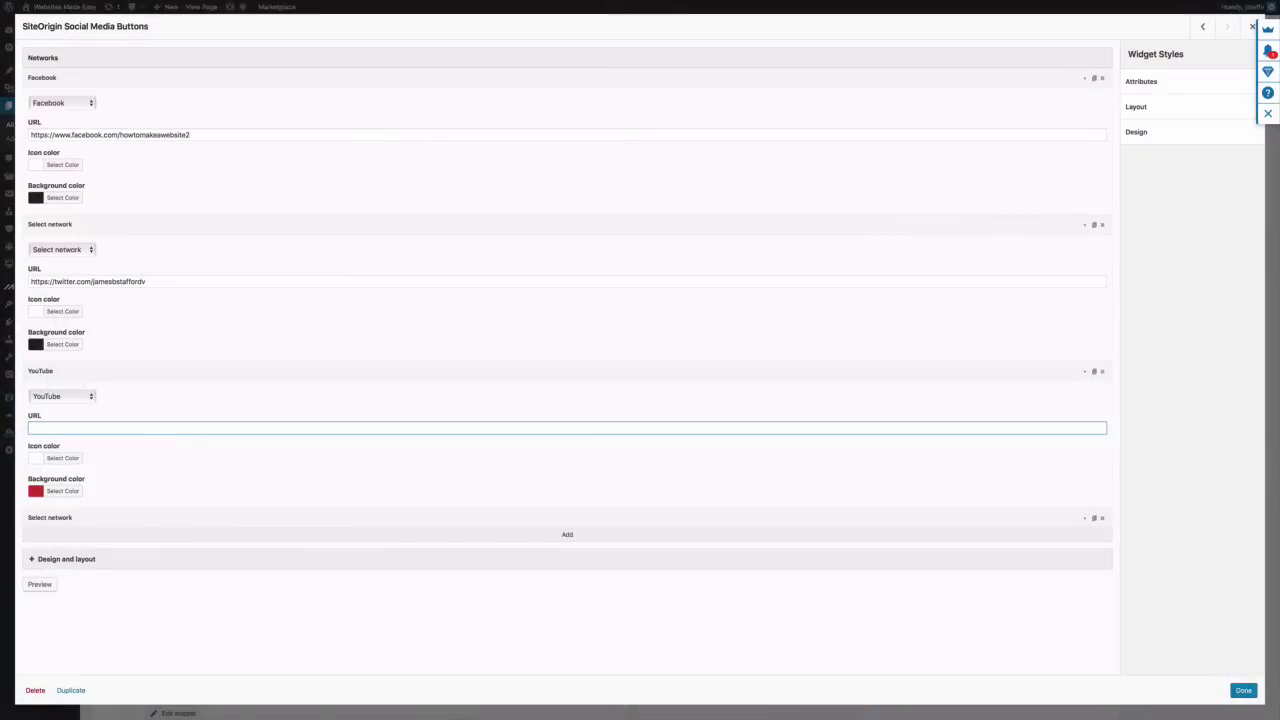
key(super+v)
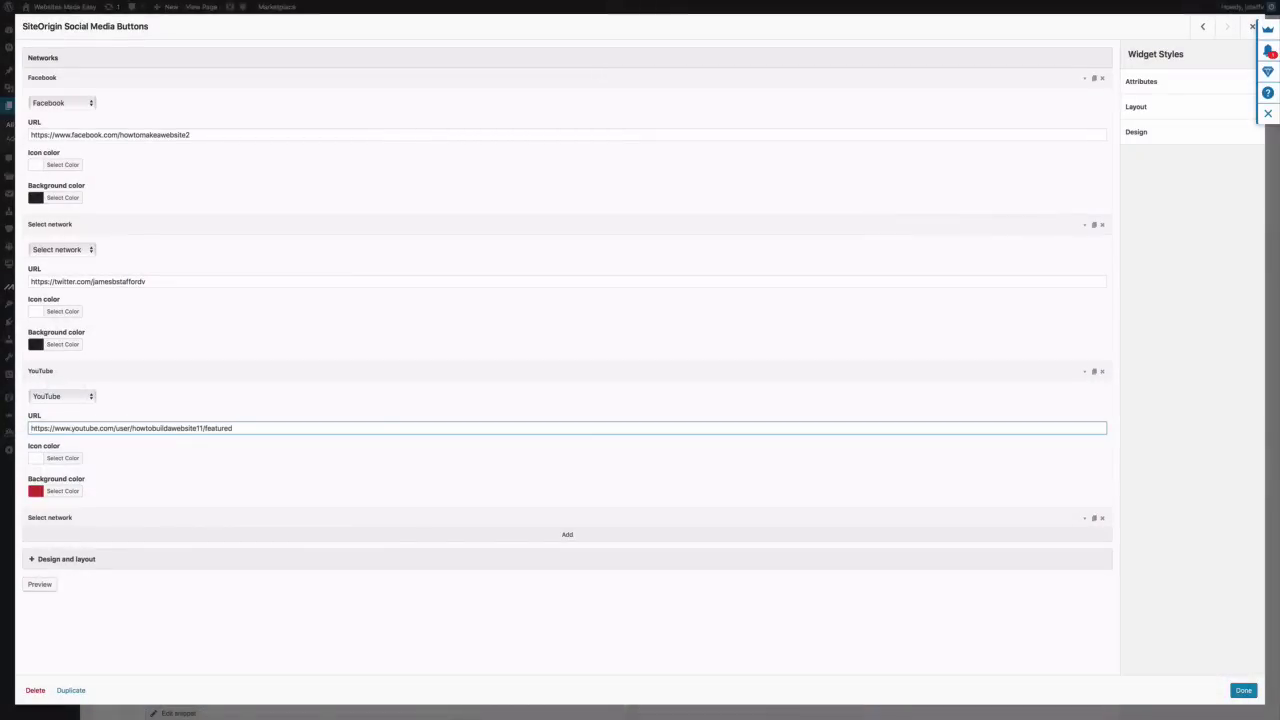
Keep the YouTube icon #ffffff, change its red background to #222222, and expand the fourth entry
click(64, 458)
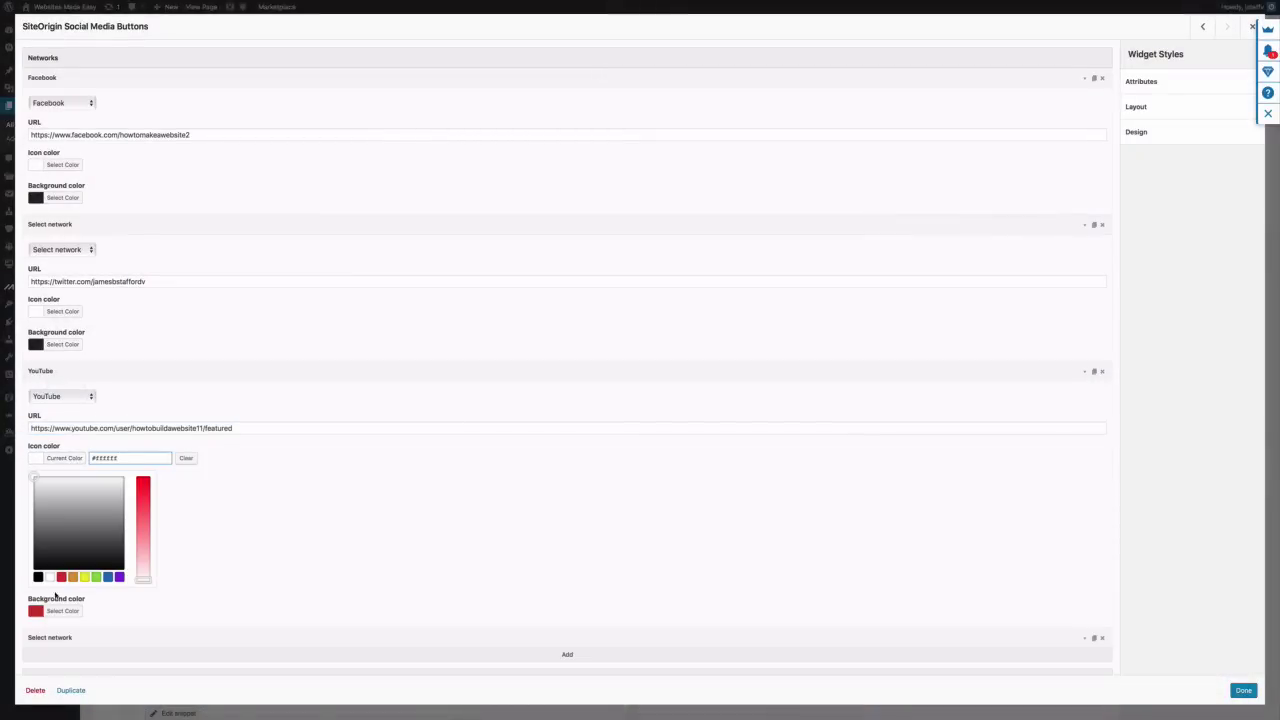
click(50, 578)
click(199, 497)
click(70, 491)
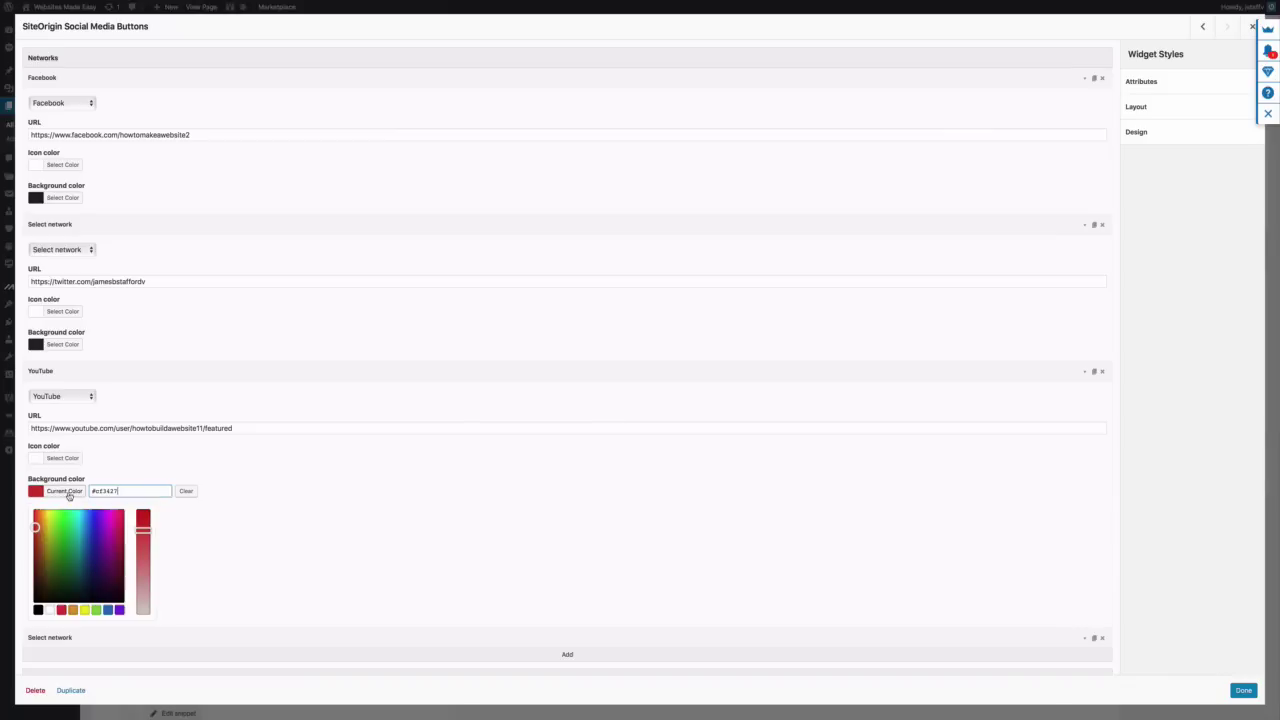
key(ctrl+a)
text(#222222)
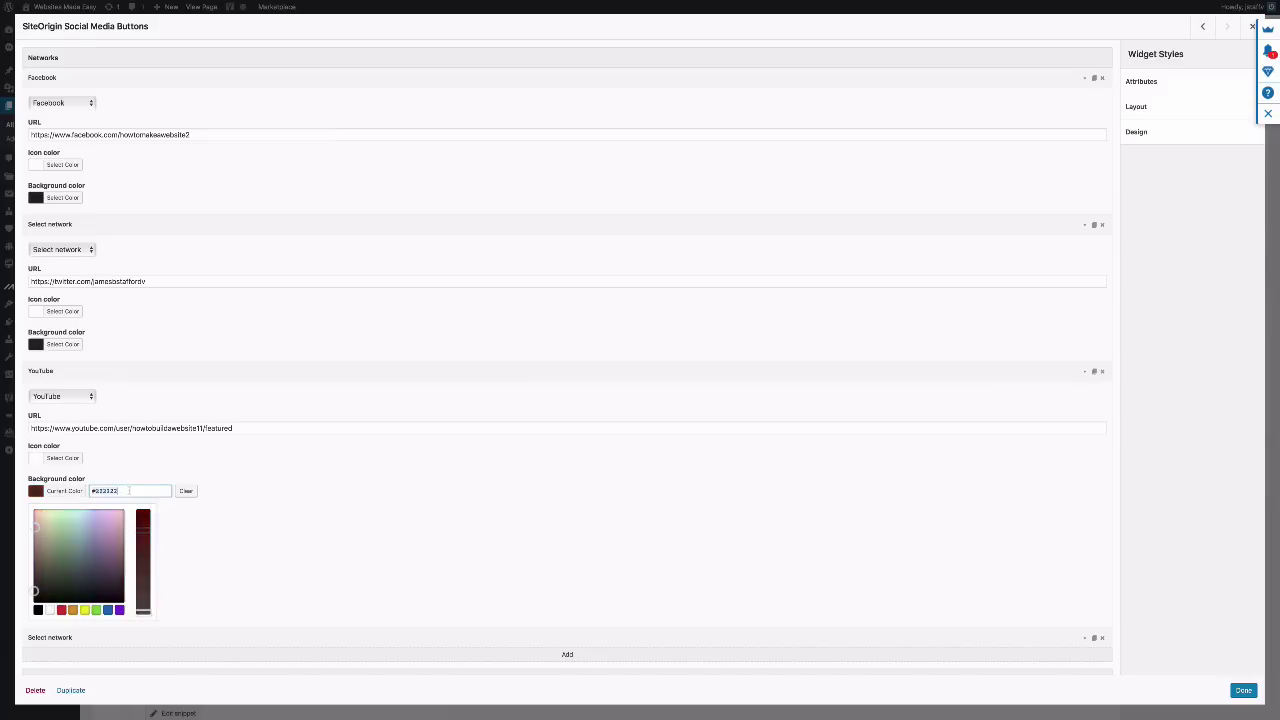
click(65, 491)
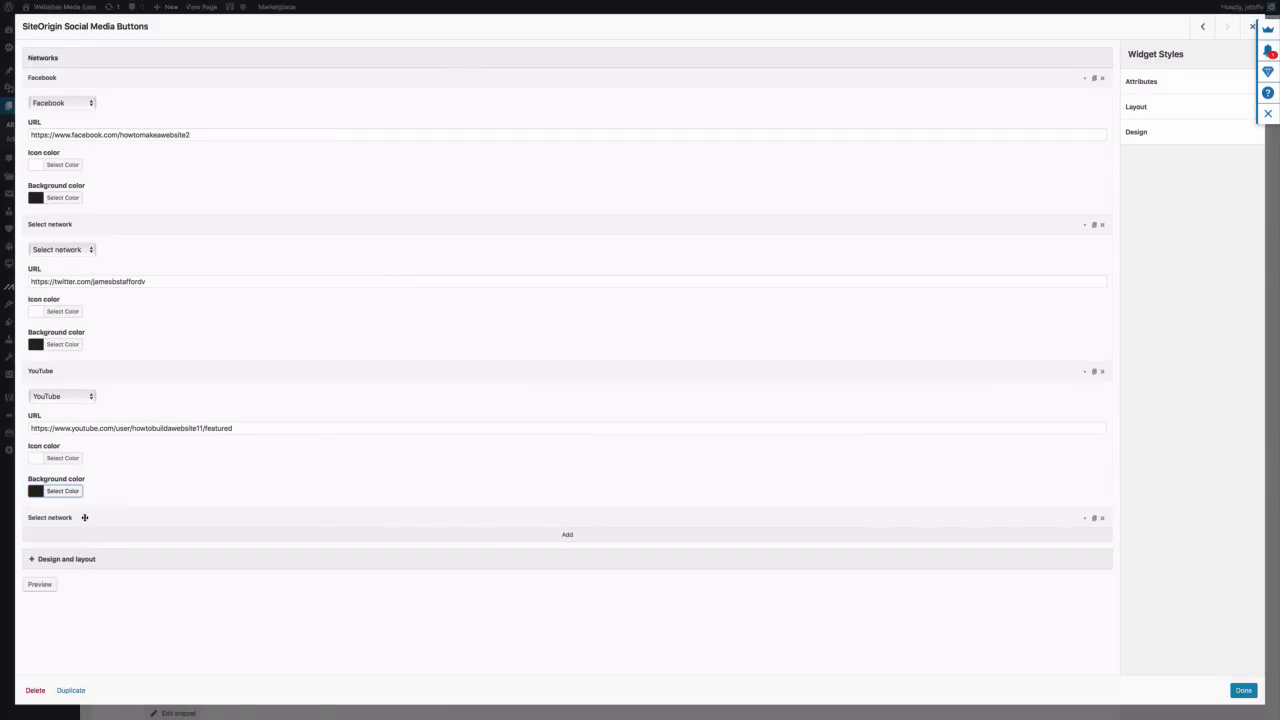
click(84, 517)
click(88, 542)
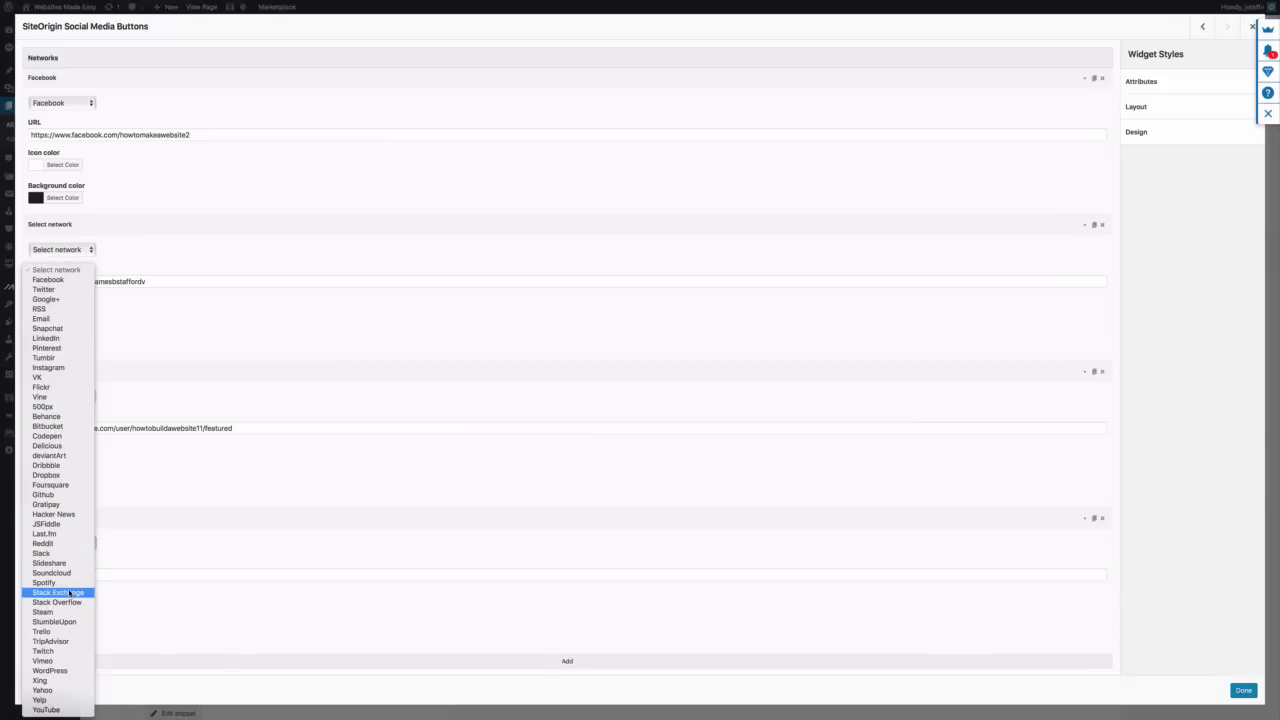
Make the fourth entry LinkedIn and replace its placeholder with the copied profile URL
click(66, 344)
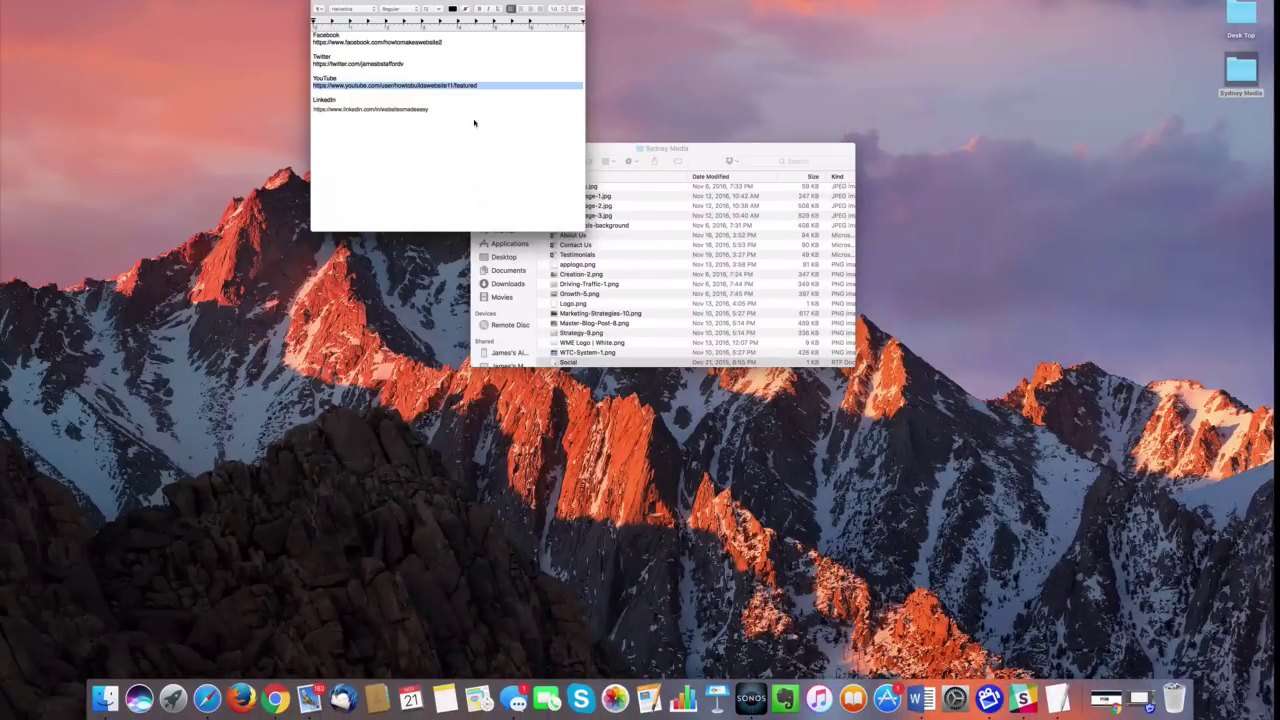
triple_click(402, 109)
right_click(402, 110)
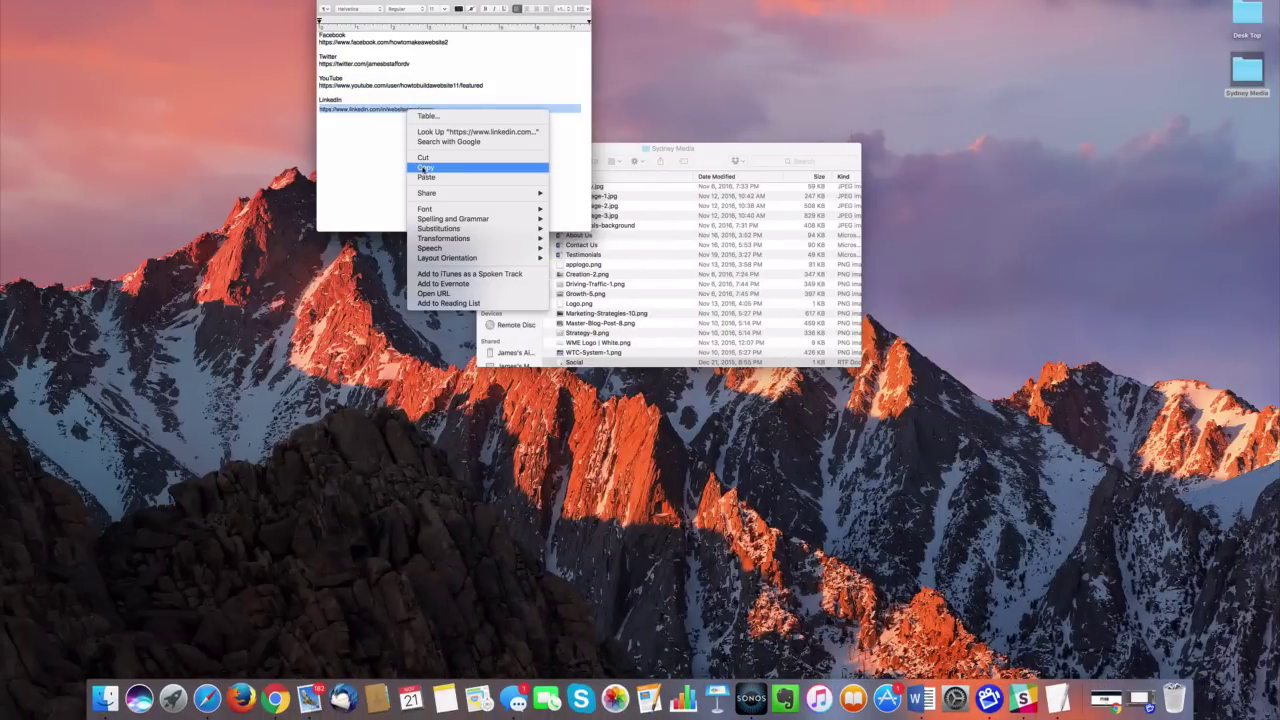
click(423, 168)
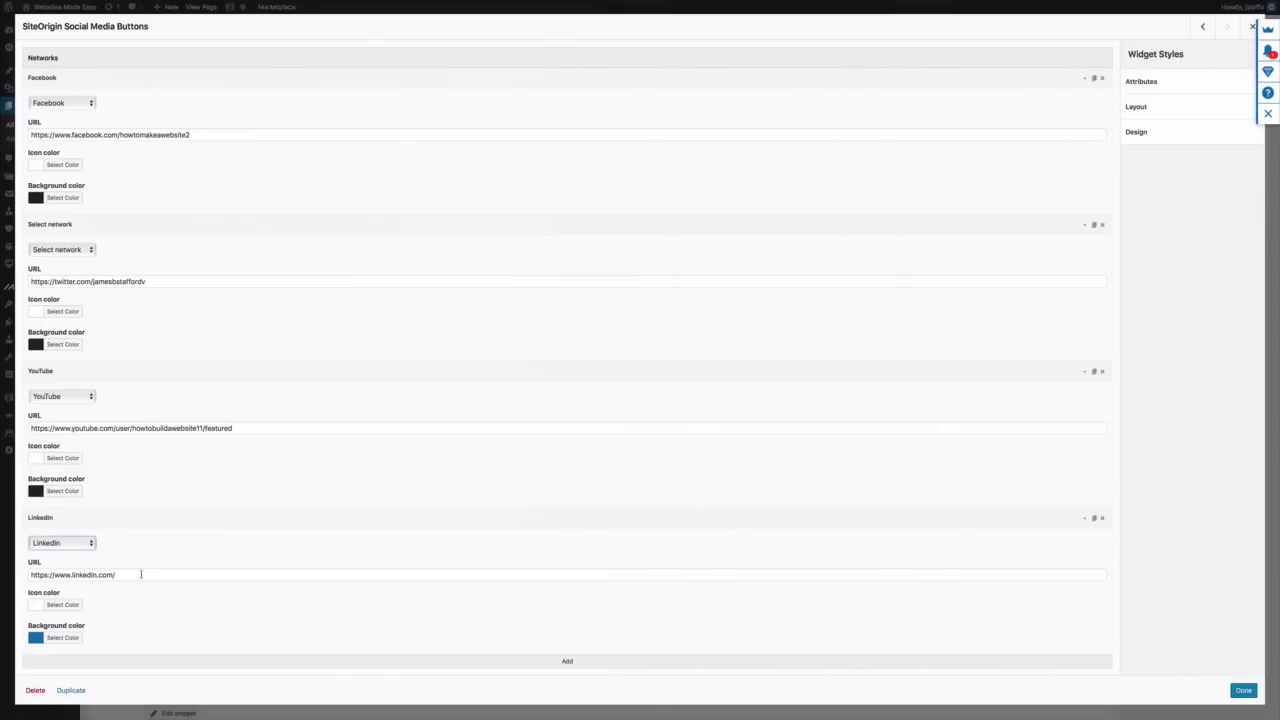
click(140, 574)
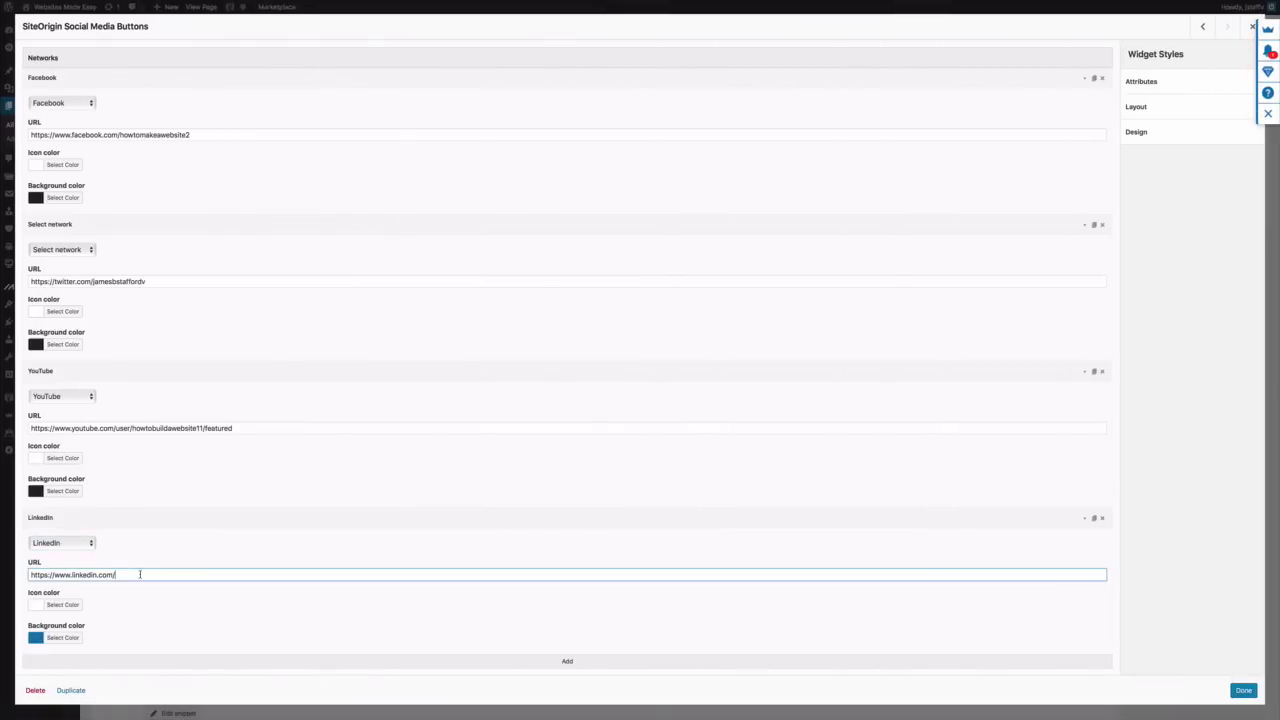
triple_click(140, 574)
key(BackSpace)
key(ctrl+v)
Keep the LinkedIn icon white, set its background to #222222, and expand Design and layout
click(62, 605)
scroll(68, 614, down, 2)
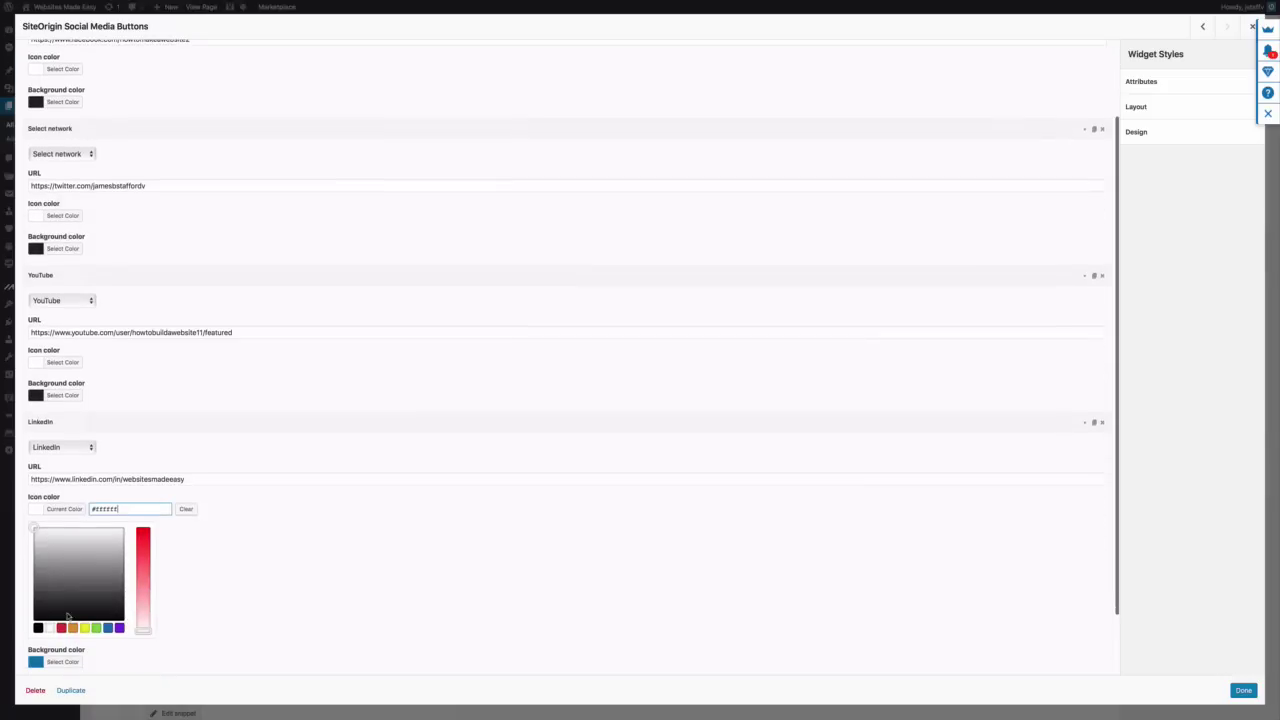
click(49, 627)
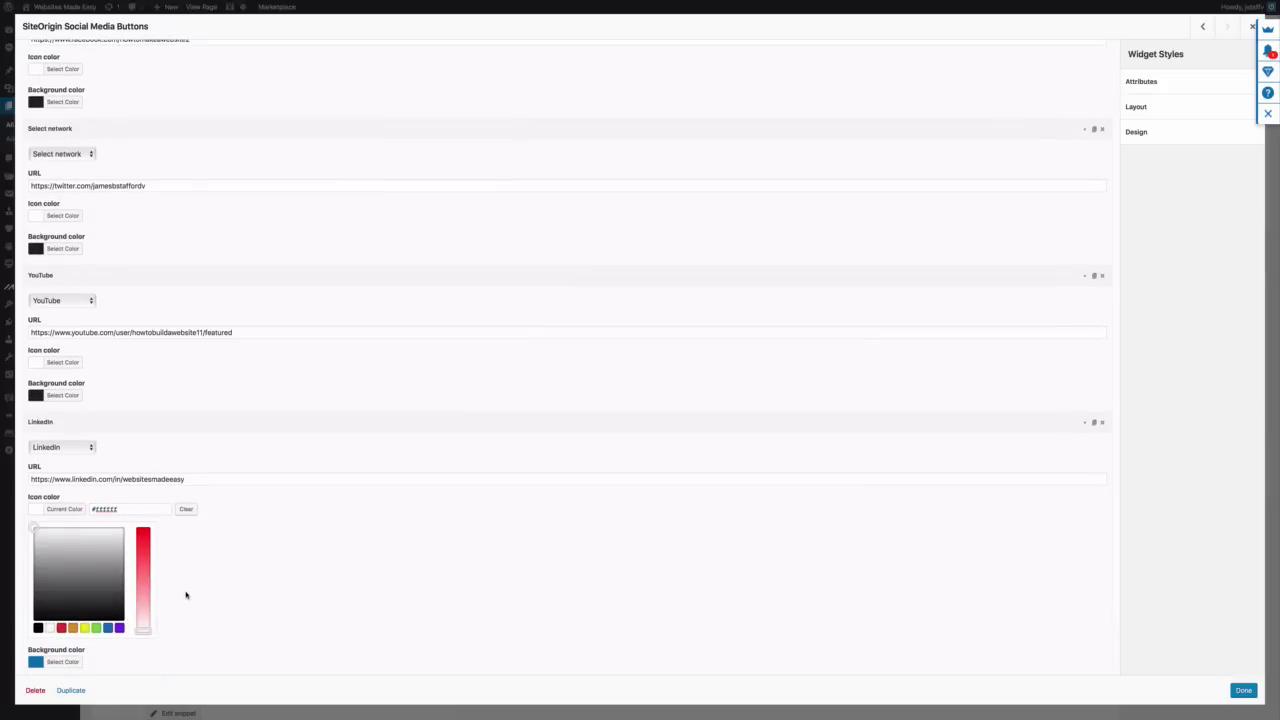
click(60, 663)
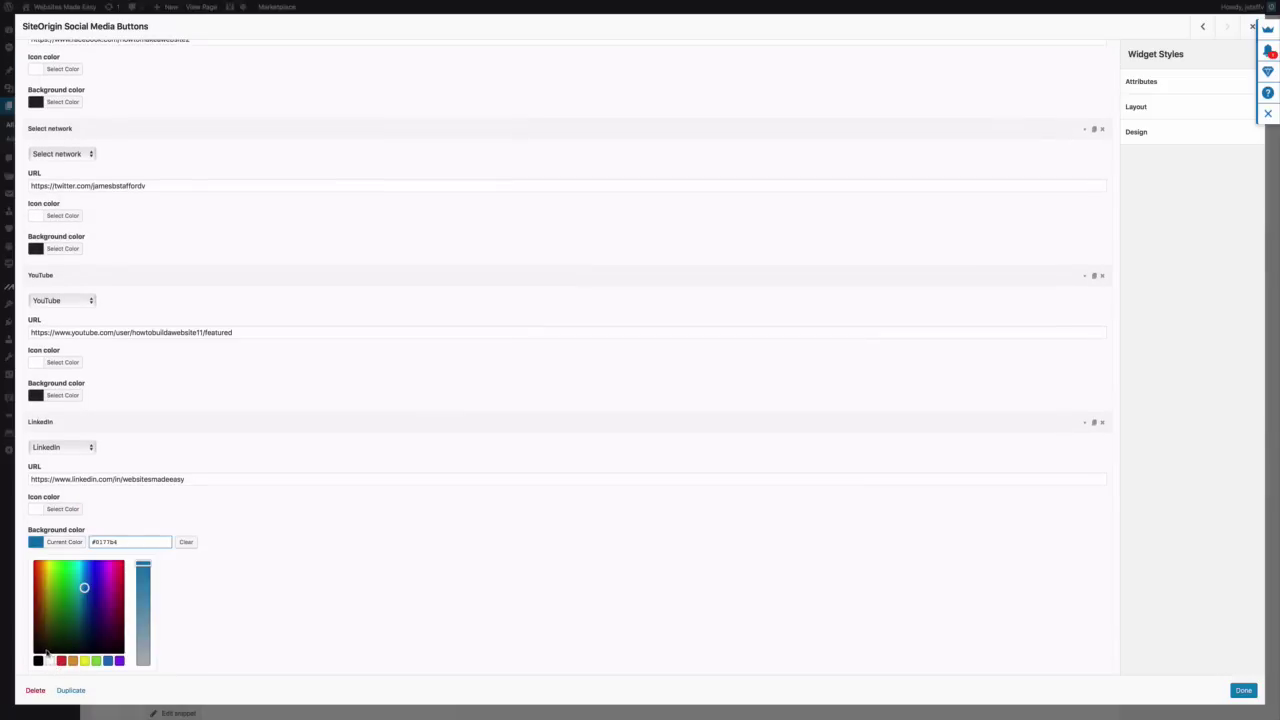
triple_click(150, 541)
text(222222)
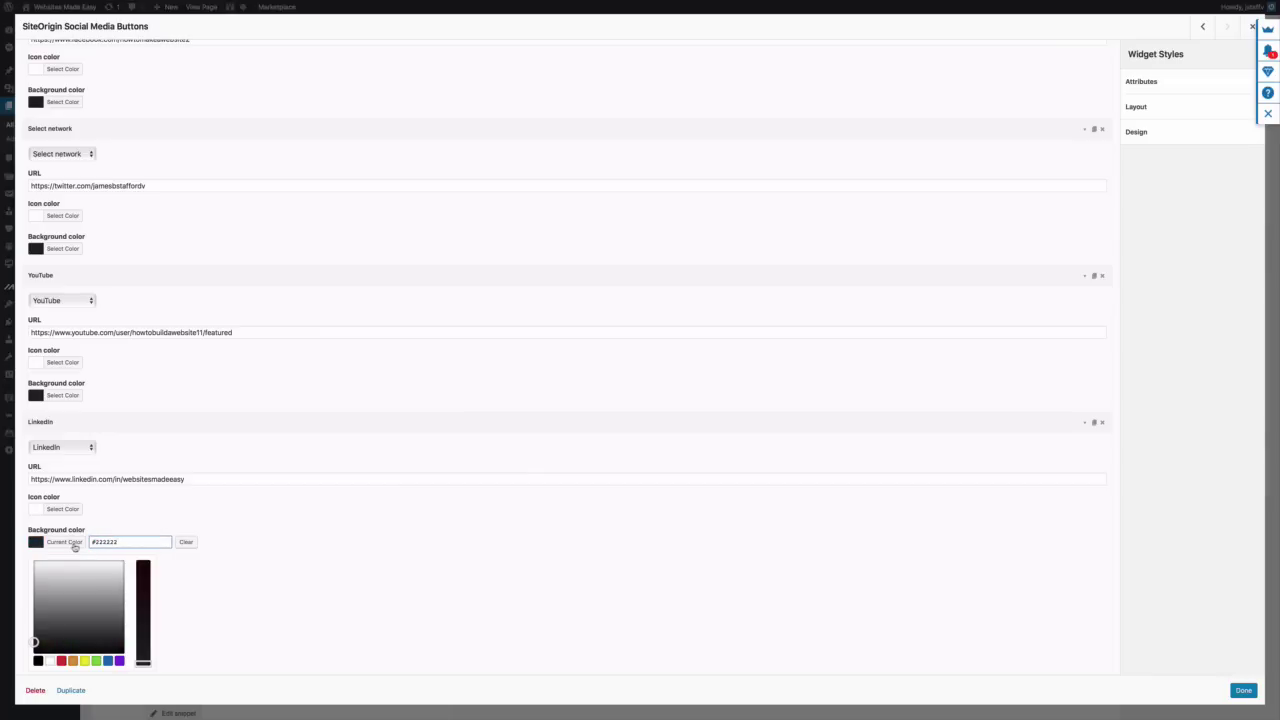
click(70, 542)
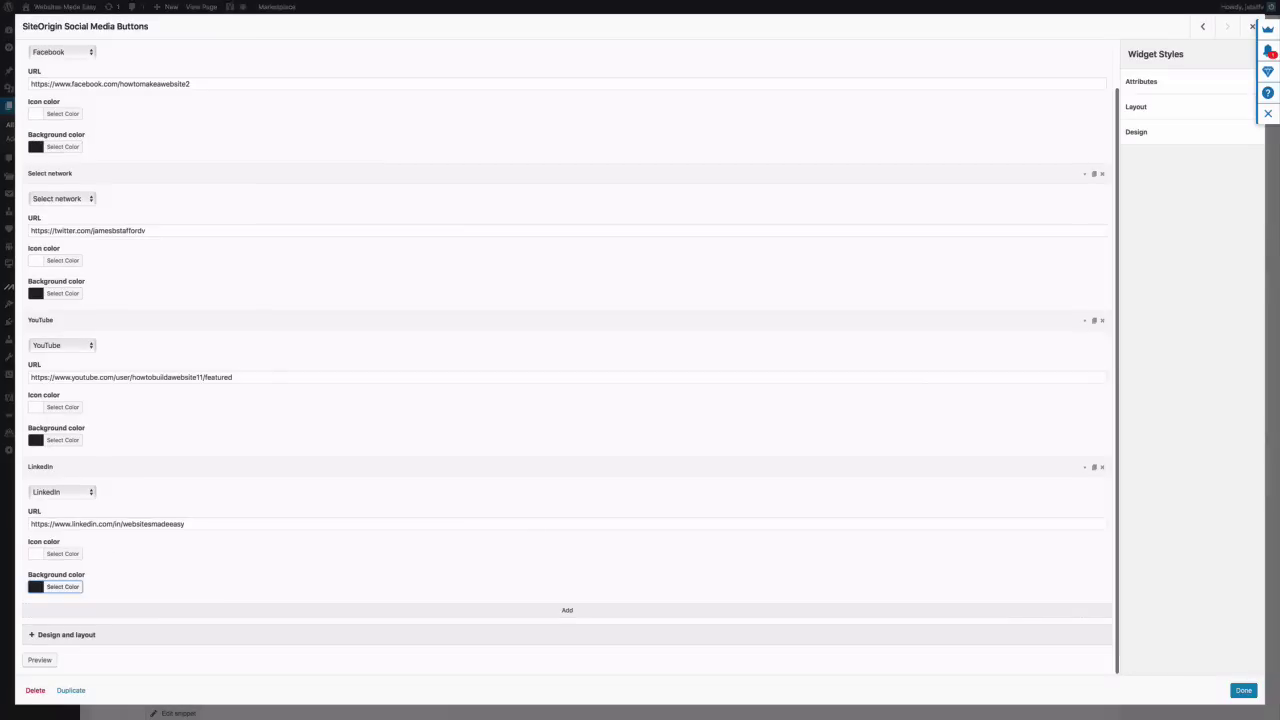
scroll(107, 554, up, 1)
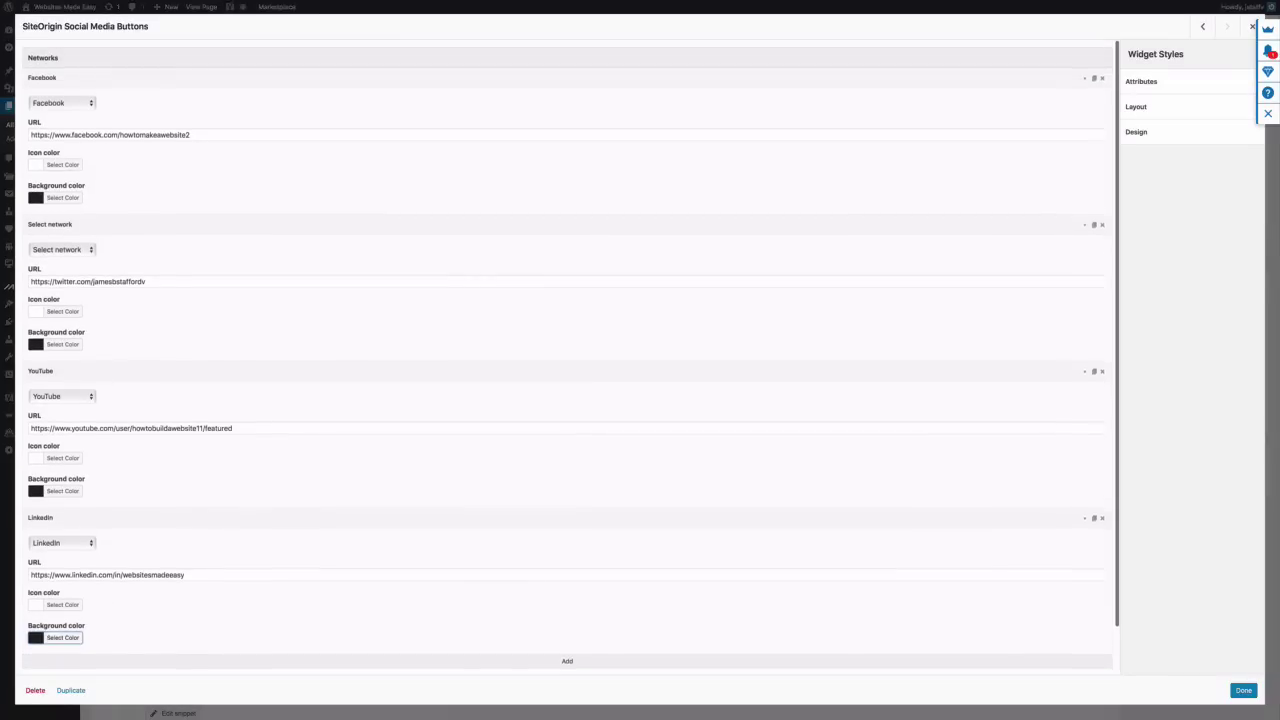
scroll(375, 539, down, 1)
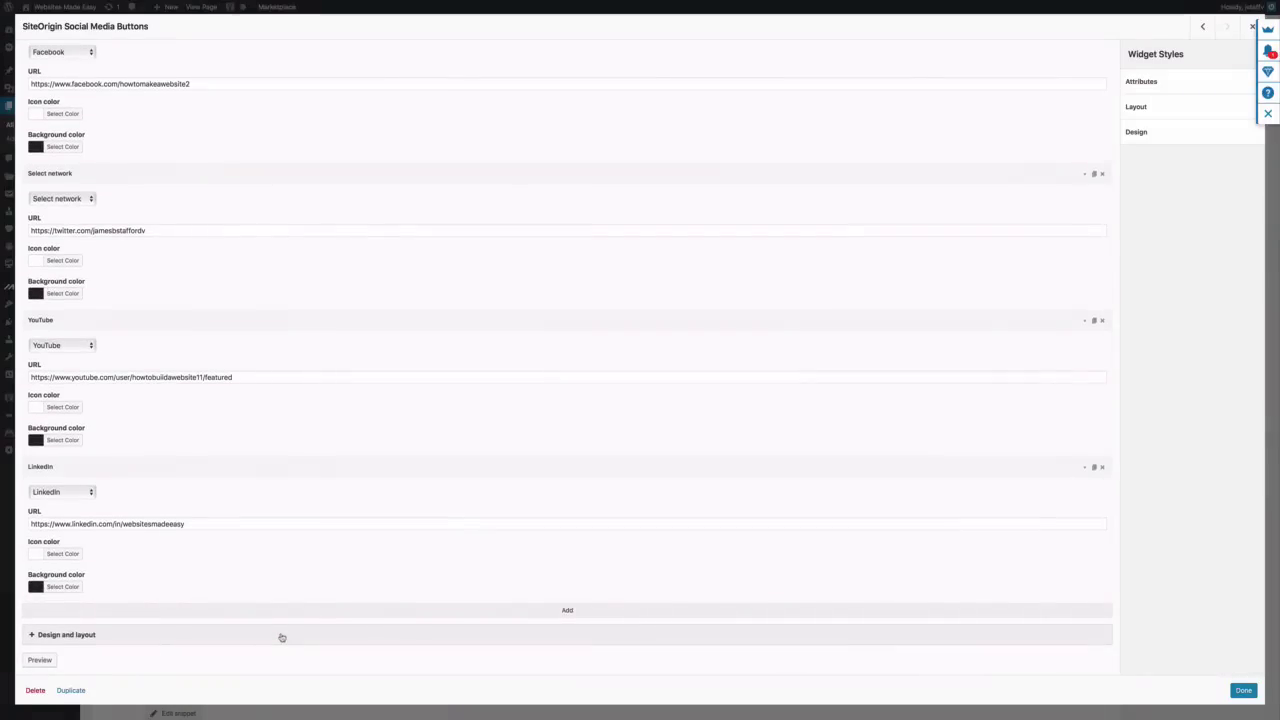
click(281, 637)
scroll(281, 637, down, 5)
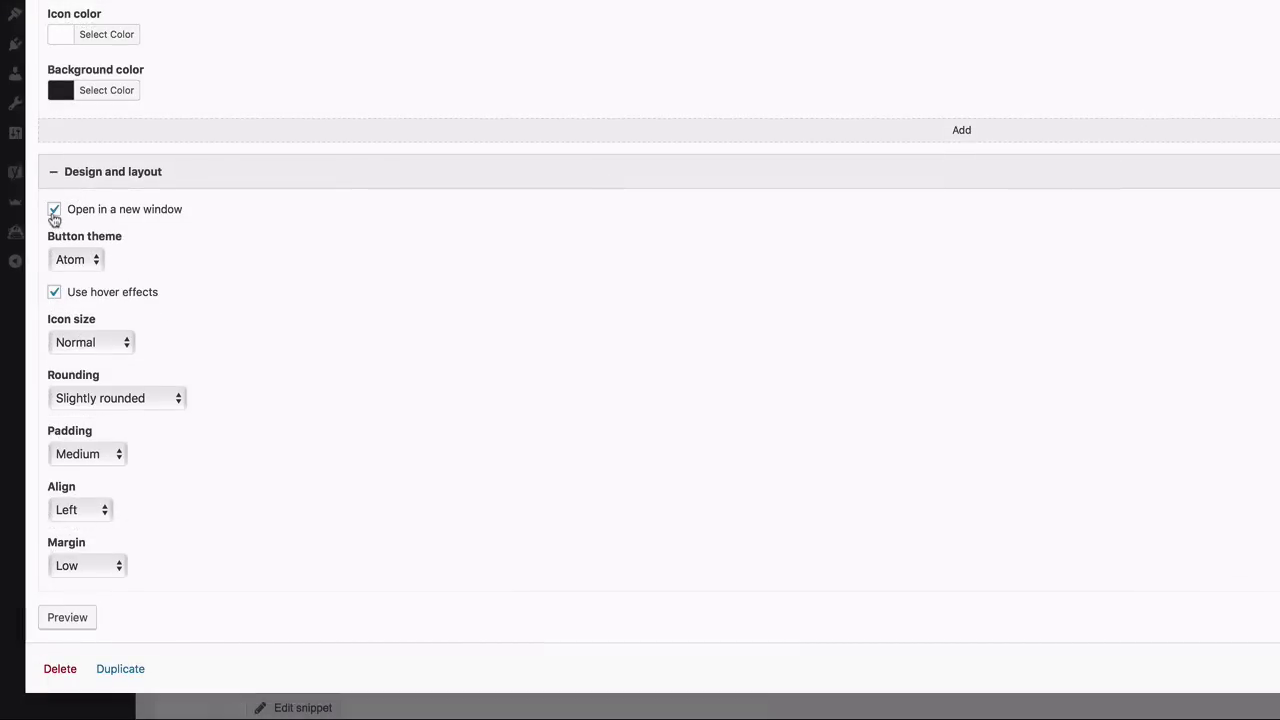
Style the buttons Flat, Normal size, Slightly rounded, Low padding, Center aligned, and close the widget
click(96, 262)
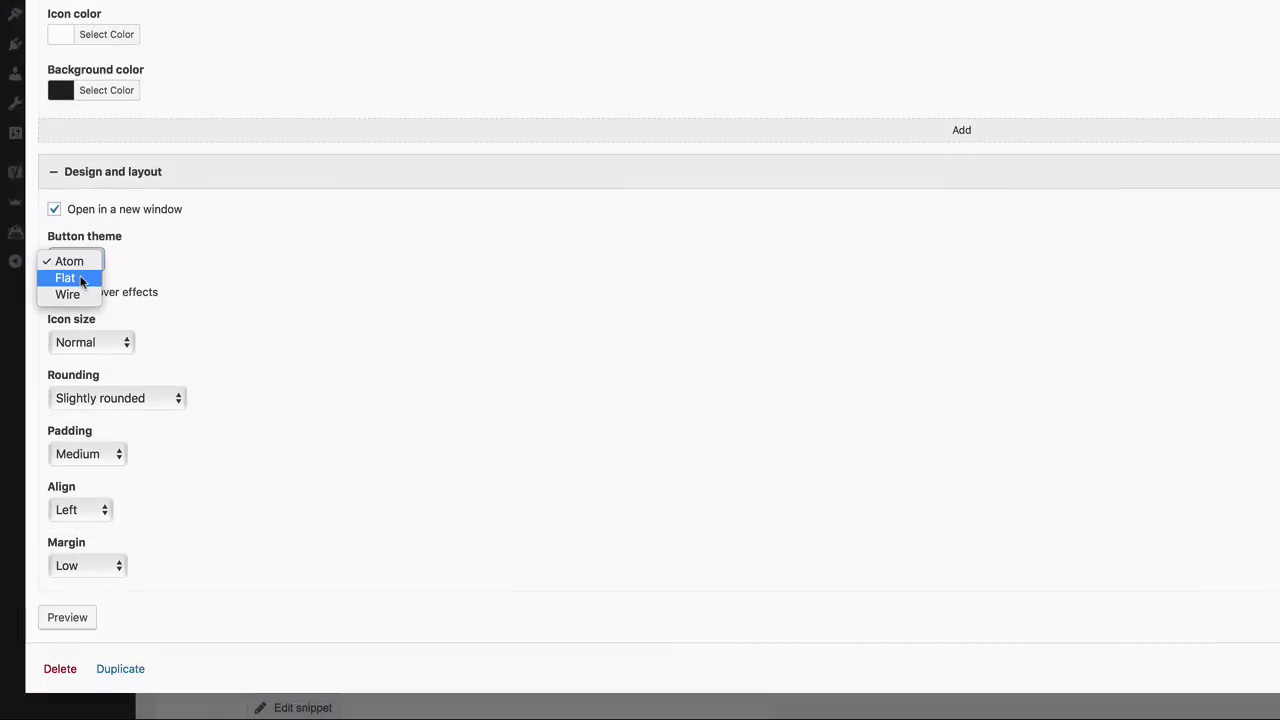
click(84, 278)
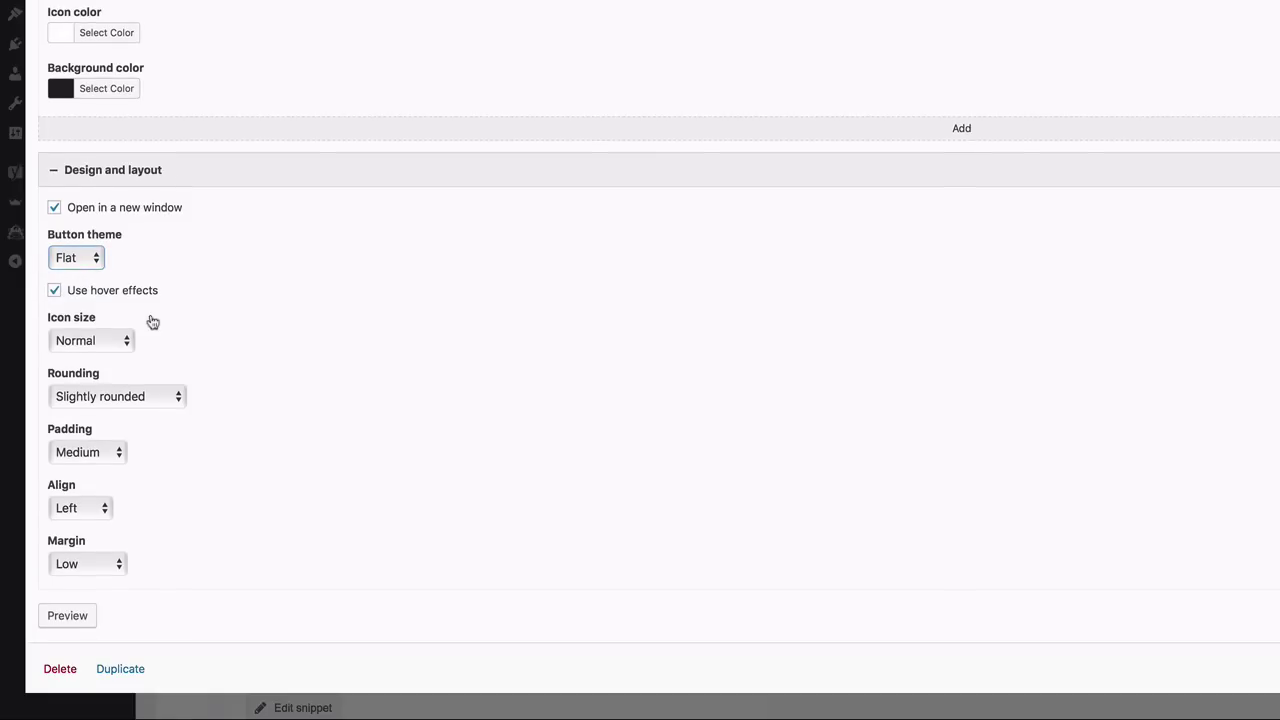
click(125, 345)
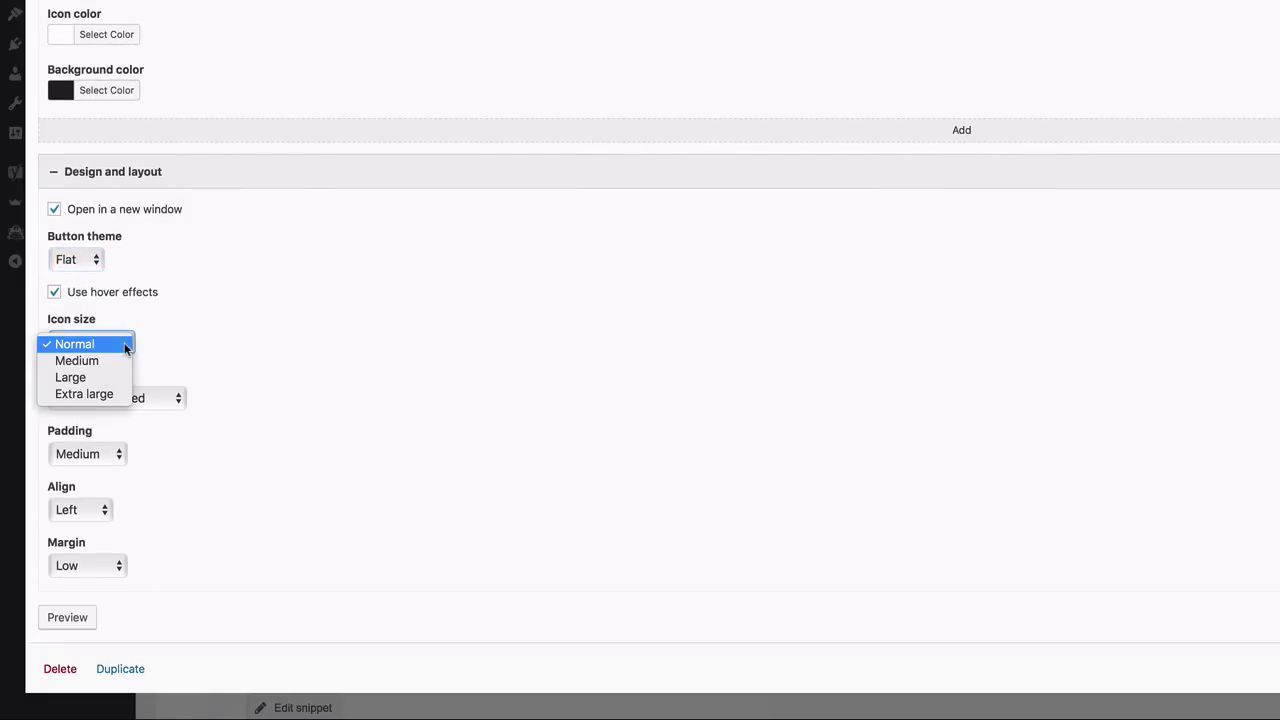
click(126, 344)
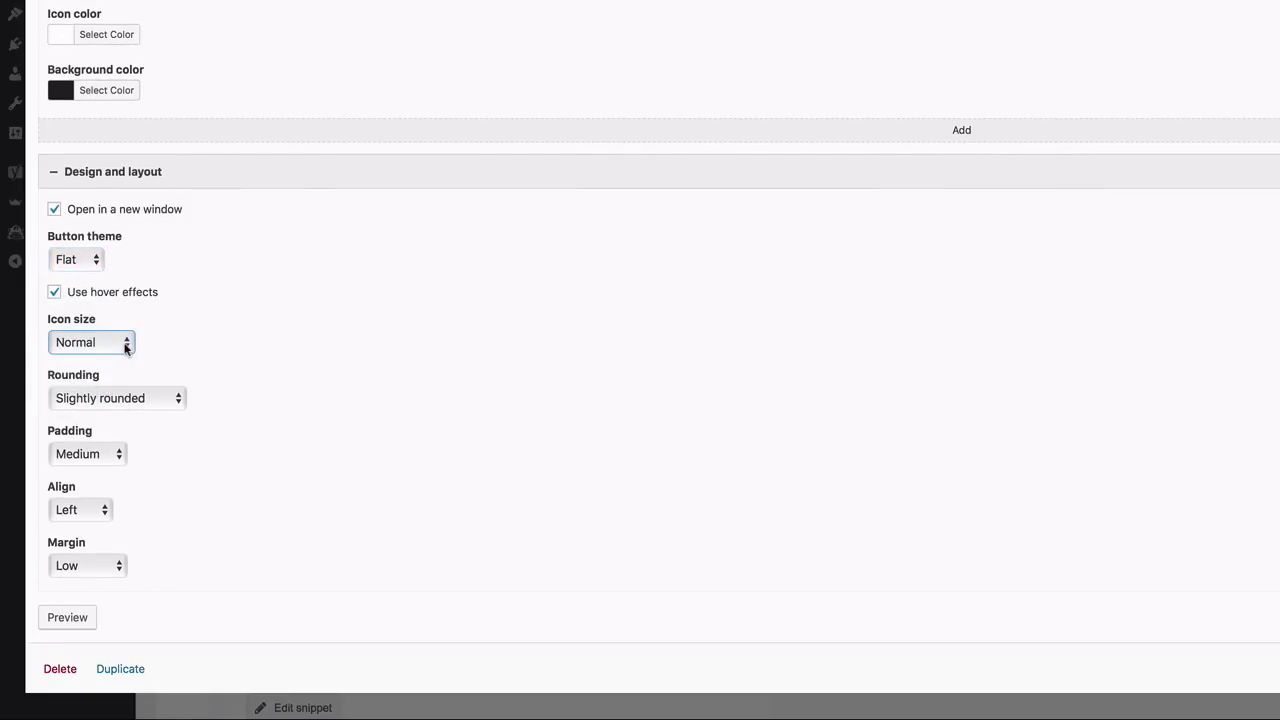
click(176, 401)
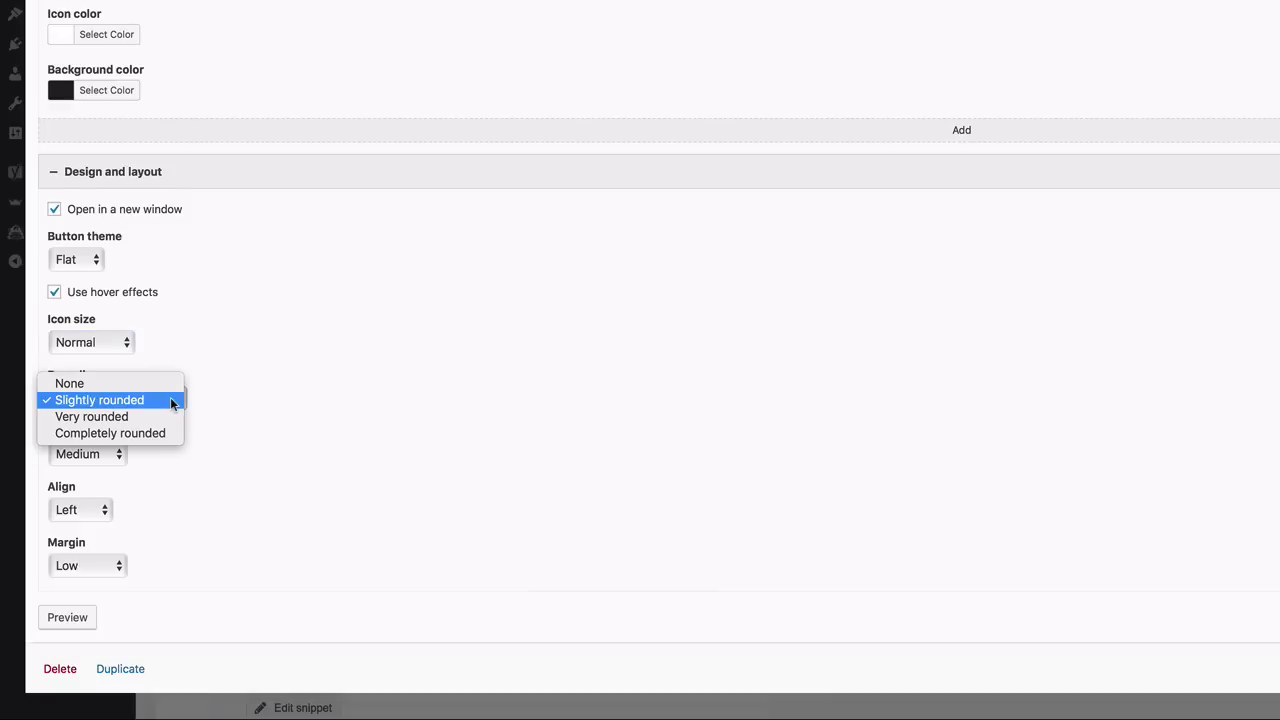
click(173, 402)
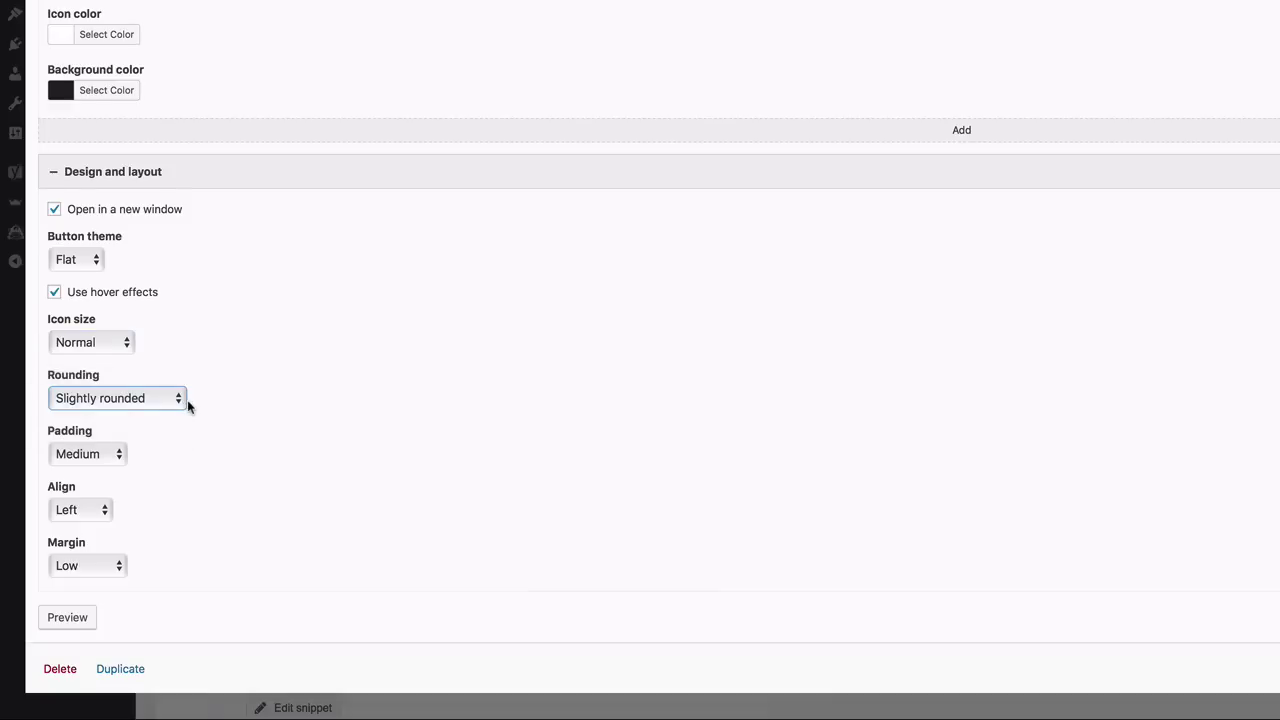
click(116, 451)
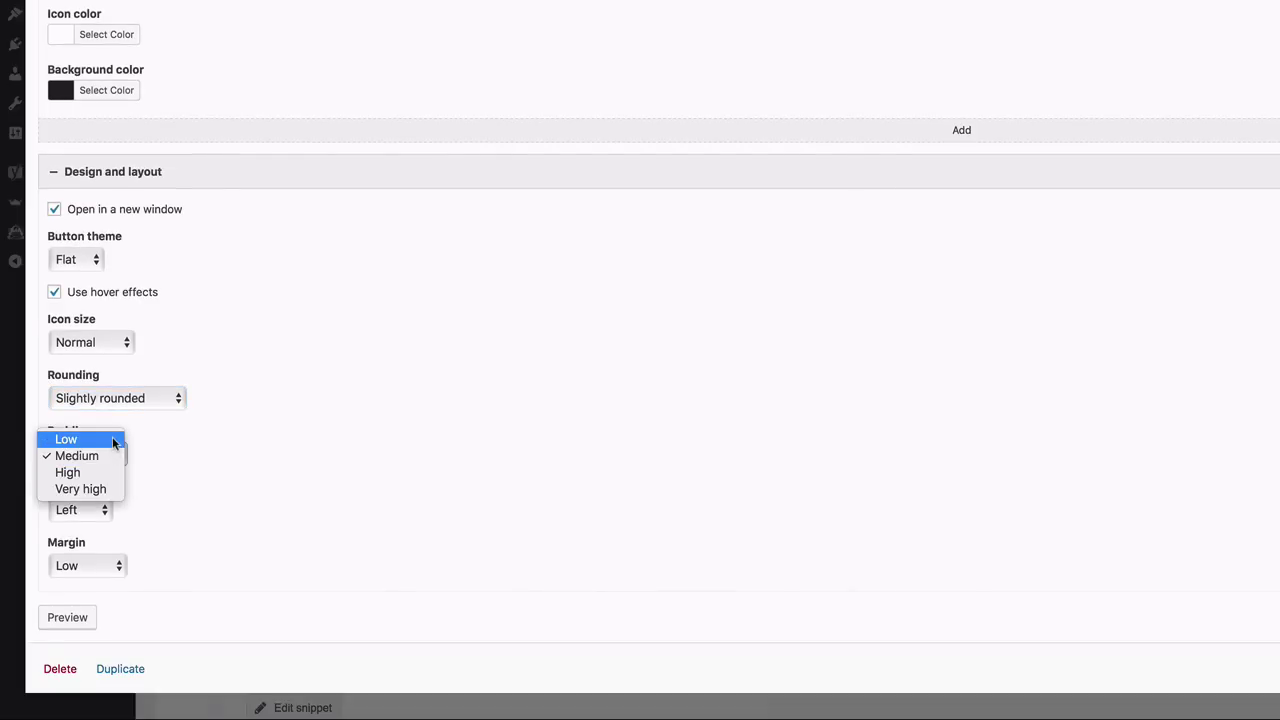
click(113, 443)
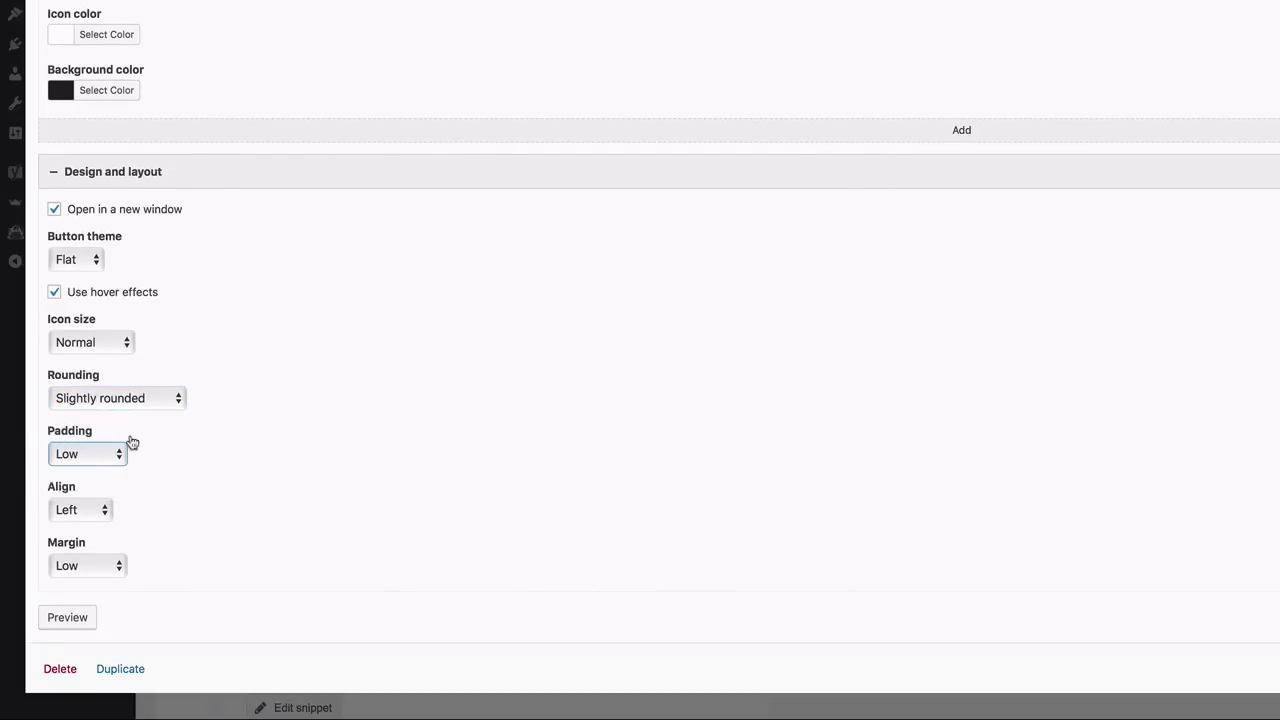
click(105, 516)
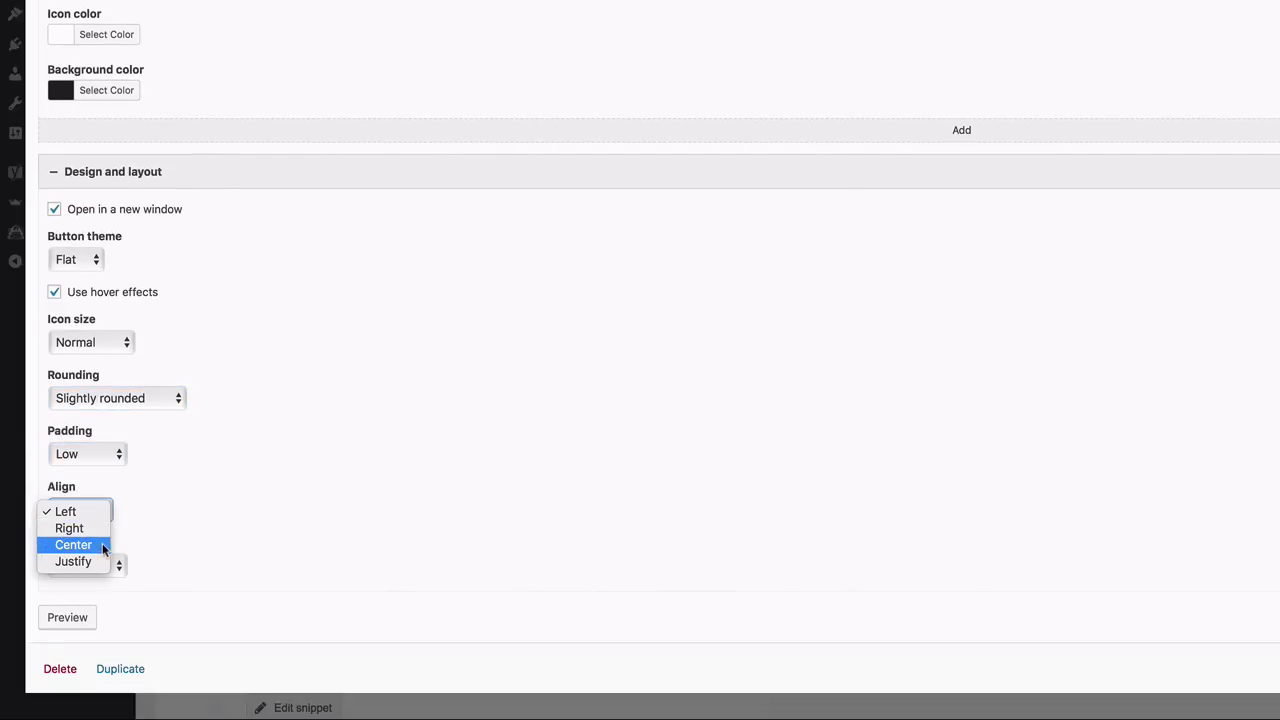
click(104, 544)
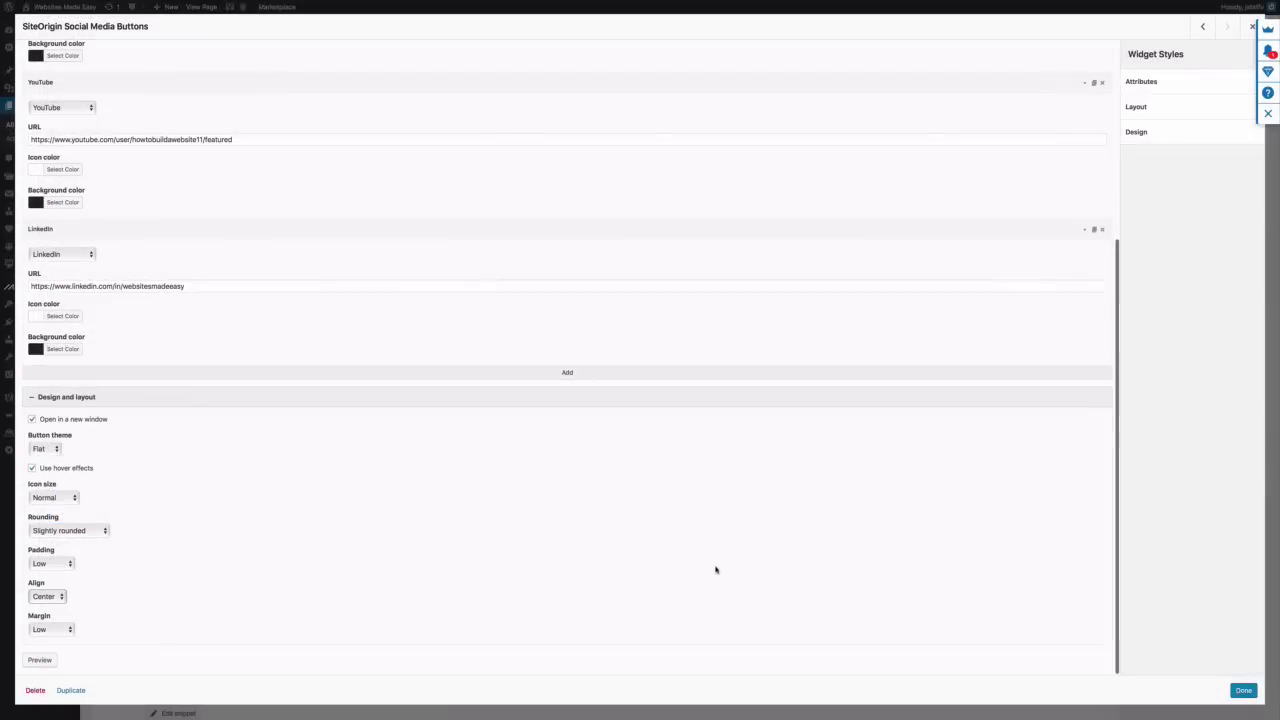
click(1240, 690)
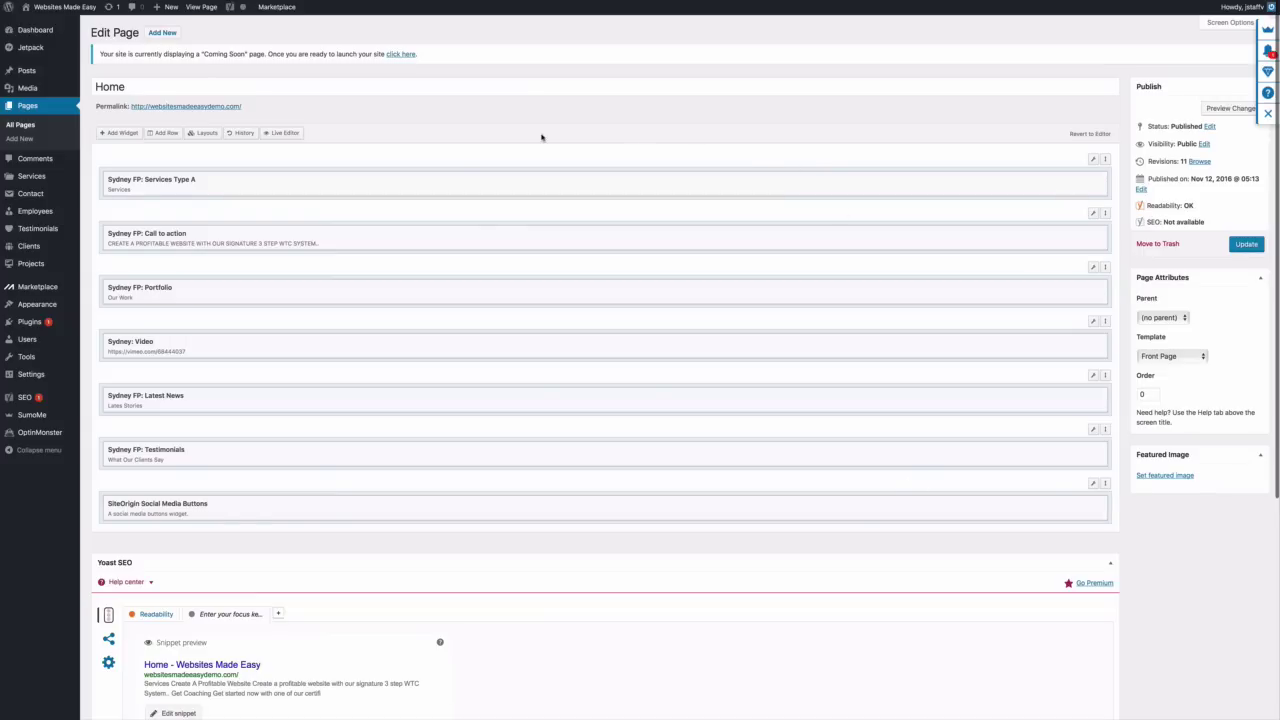
Update the Home page, then view the live page with its new social buttons row
click(1247, 245)
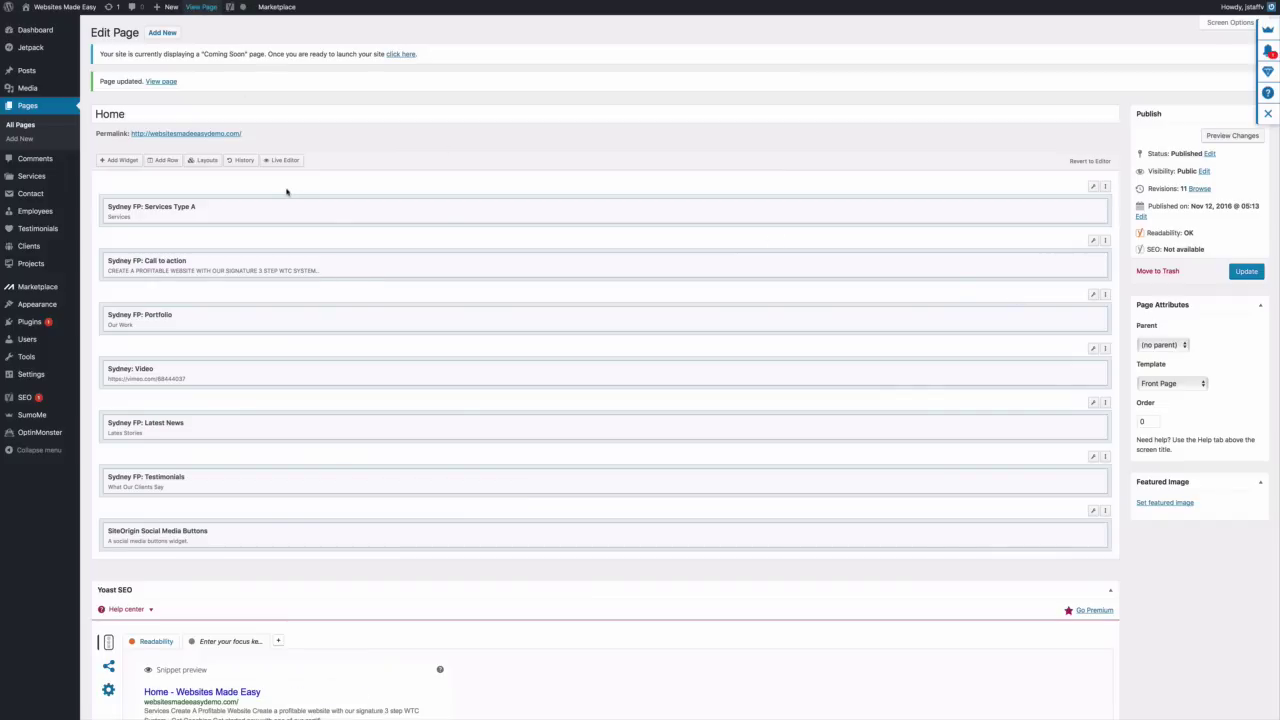
click(201, 6)
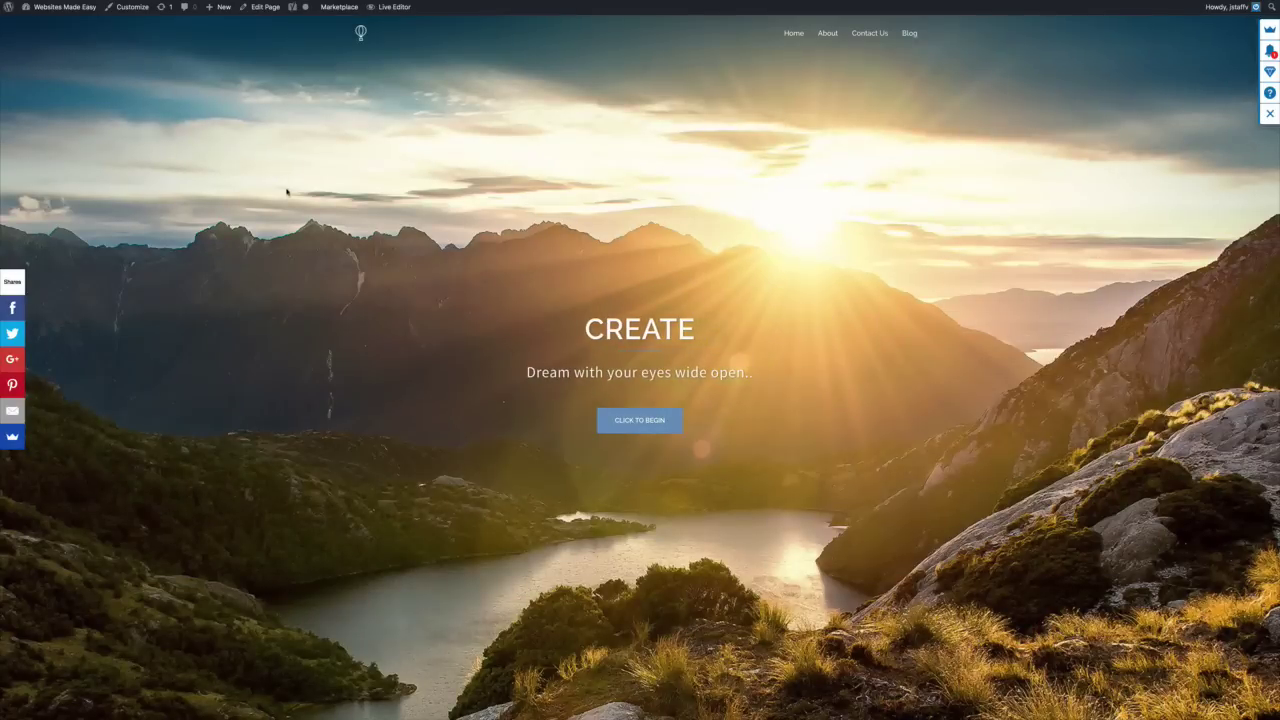
scroll(324, 192, down, 5)
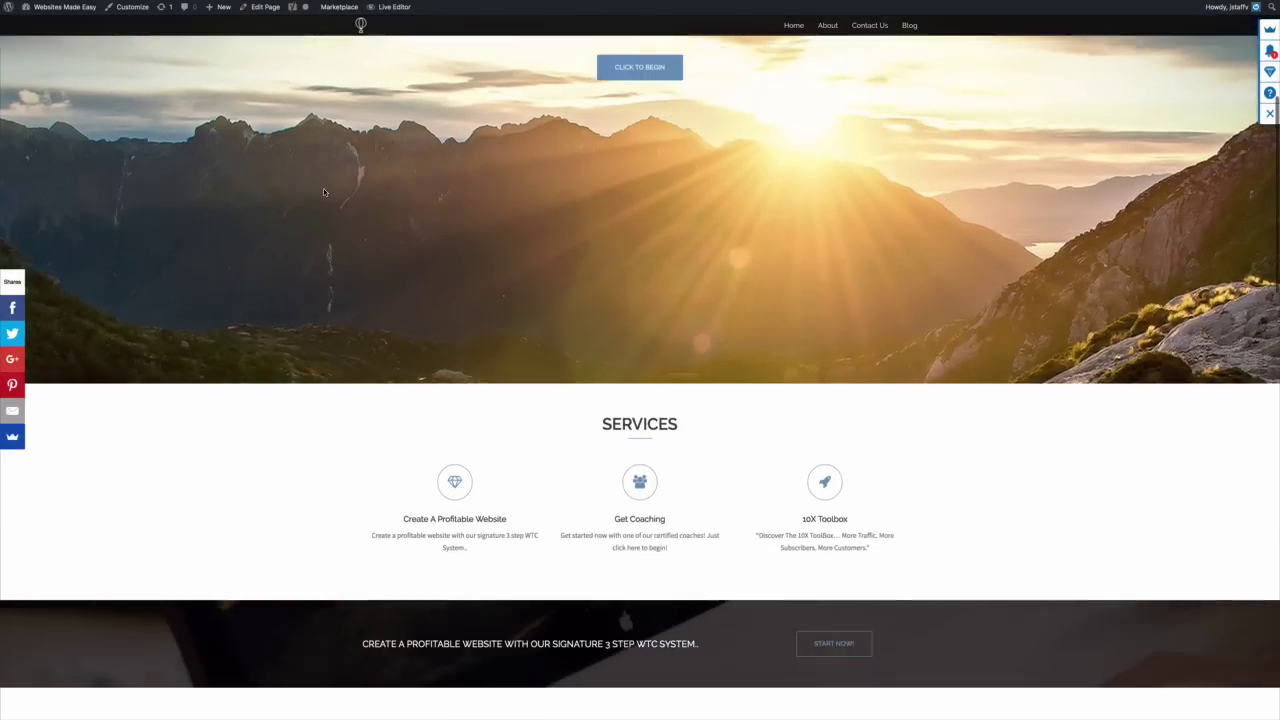
scroll(323, 192, down, 4)
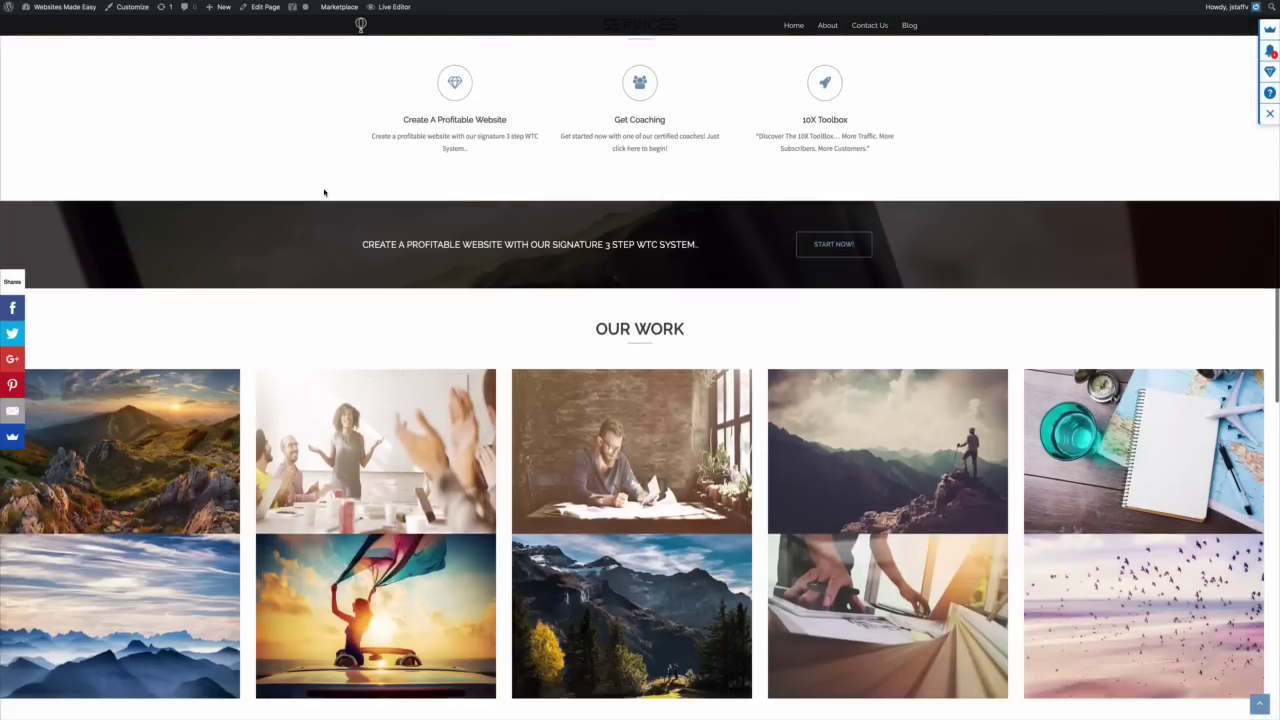
scroll(323, 190, down, 2)
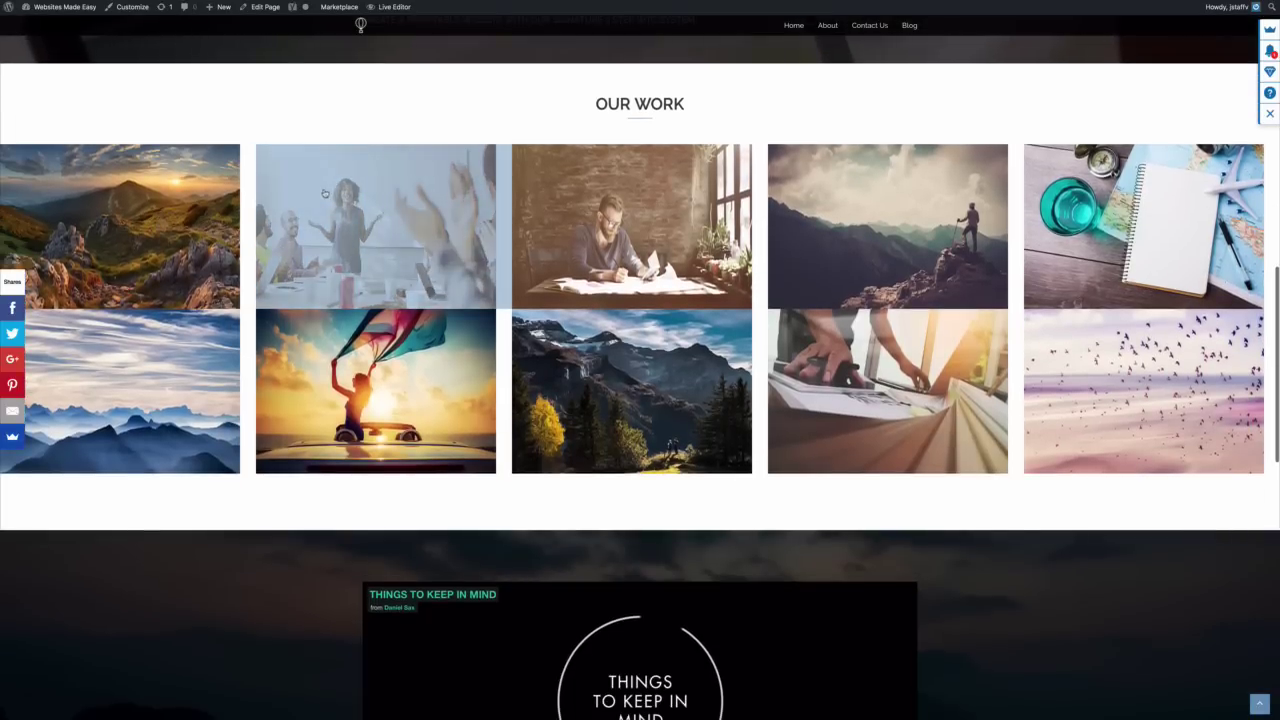
scroll(324, 193, down, 1)
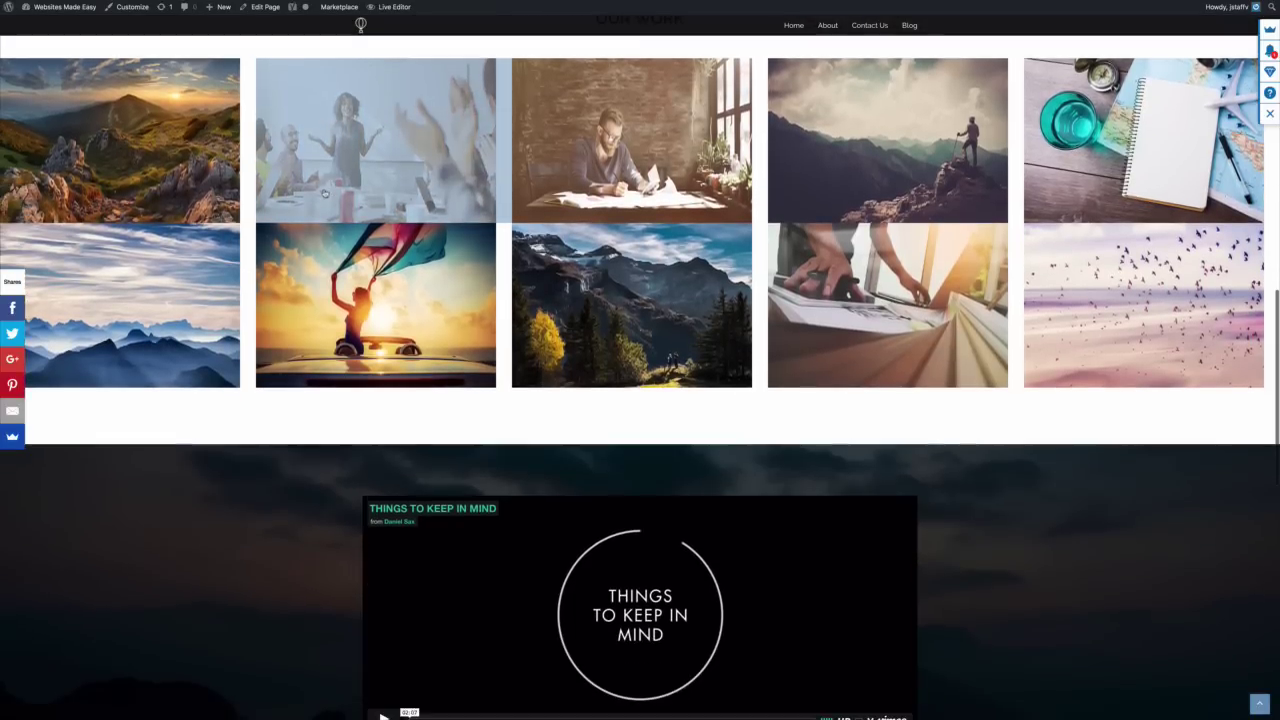
scroll(324, 193, down, 2)
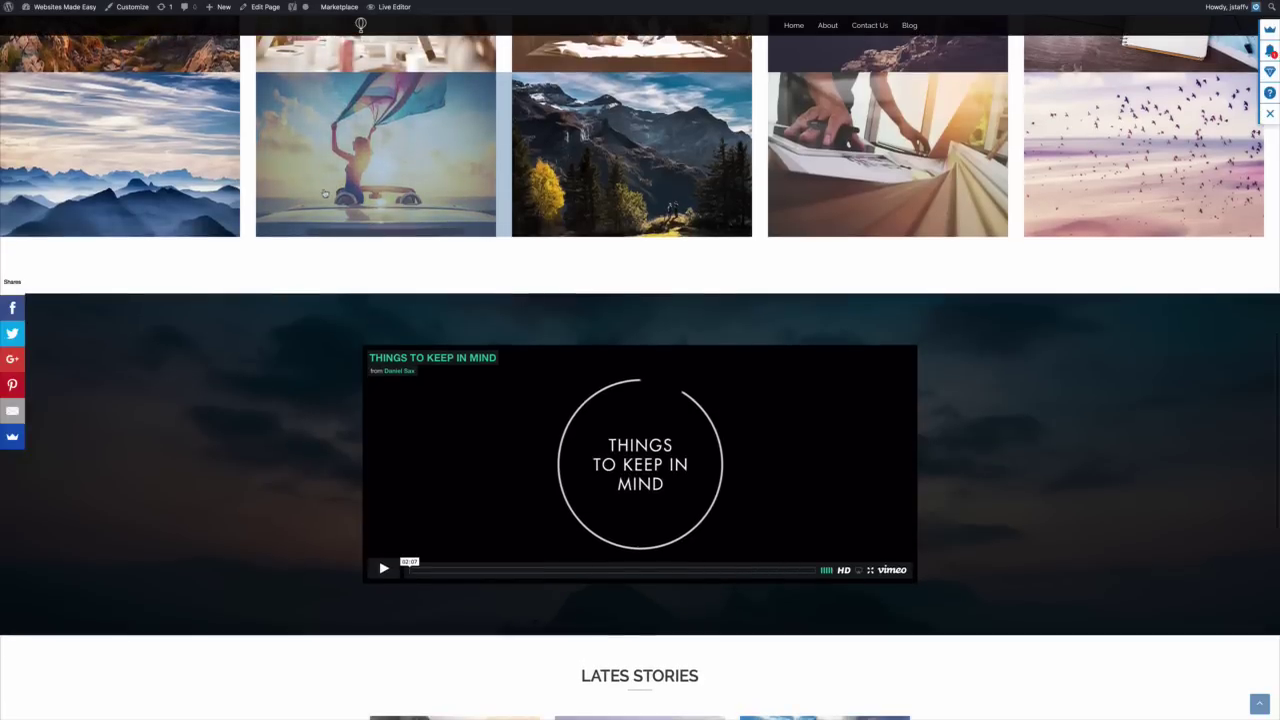
scroll(324, 193, down, 2)
scroll(323, 192, down, 6)
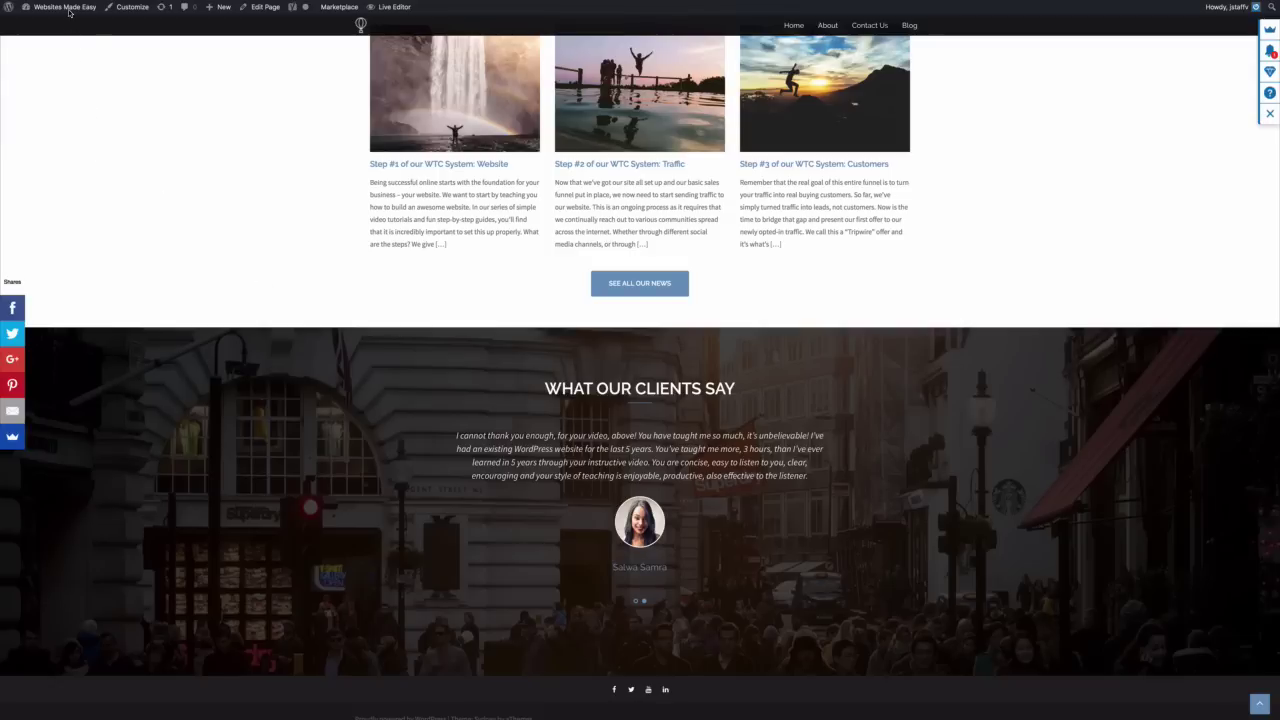
mouse_move(71, 14)
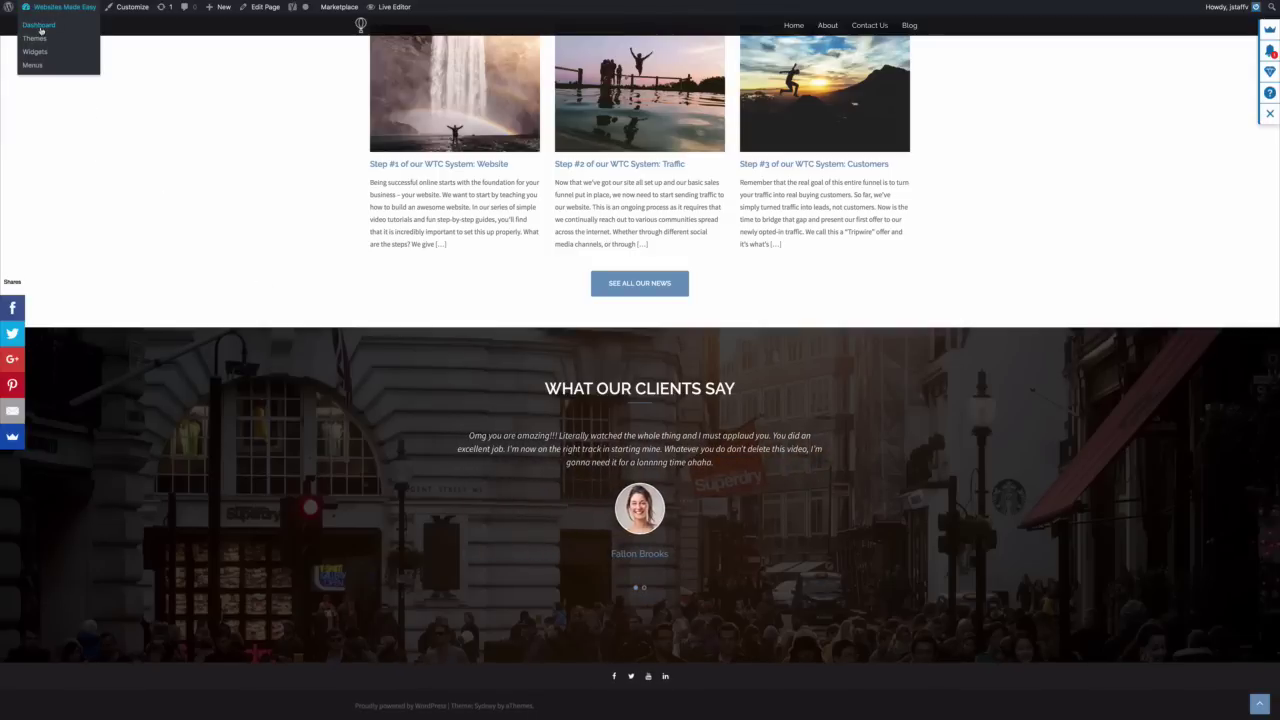
Go to Appearance > Menus and remove Home, About, Contact Us and Blog from Menu 1
click(40, 27)
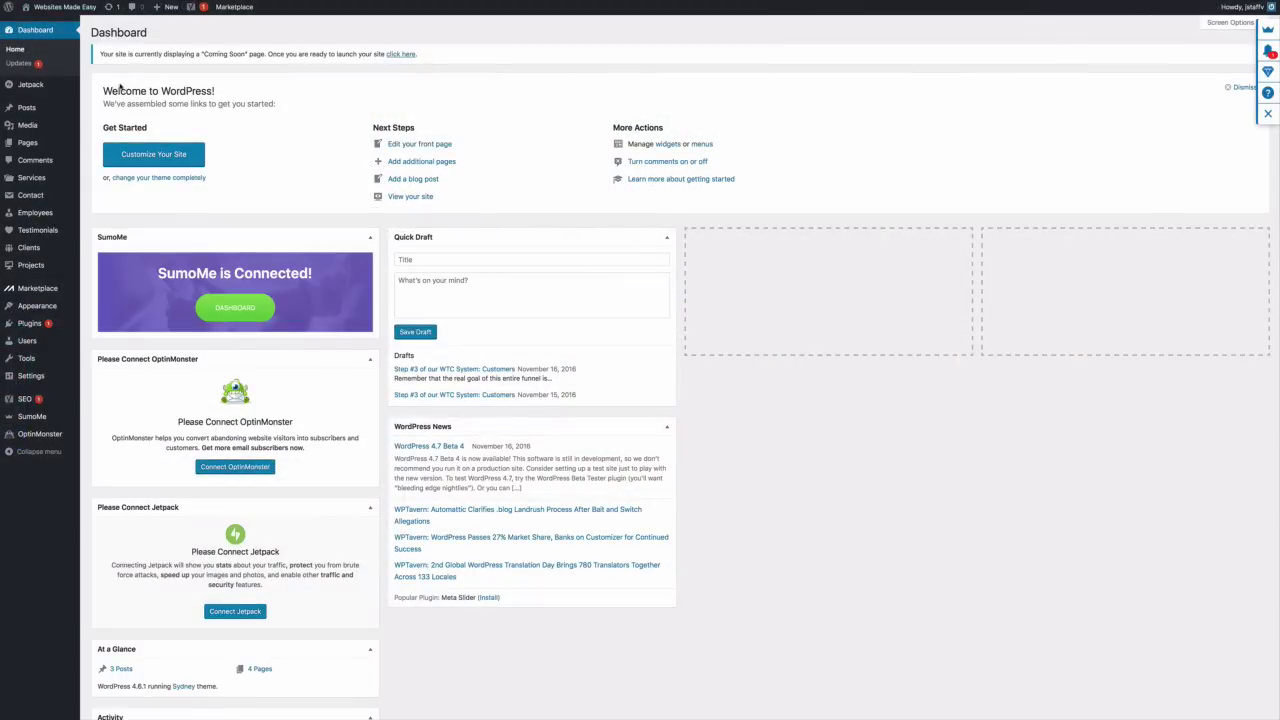
mouse_move(50, 310)
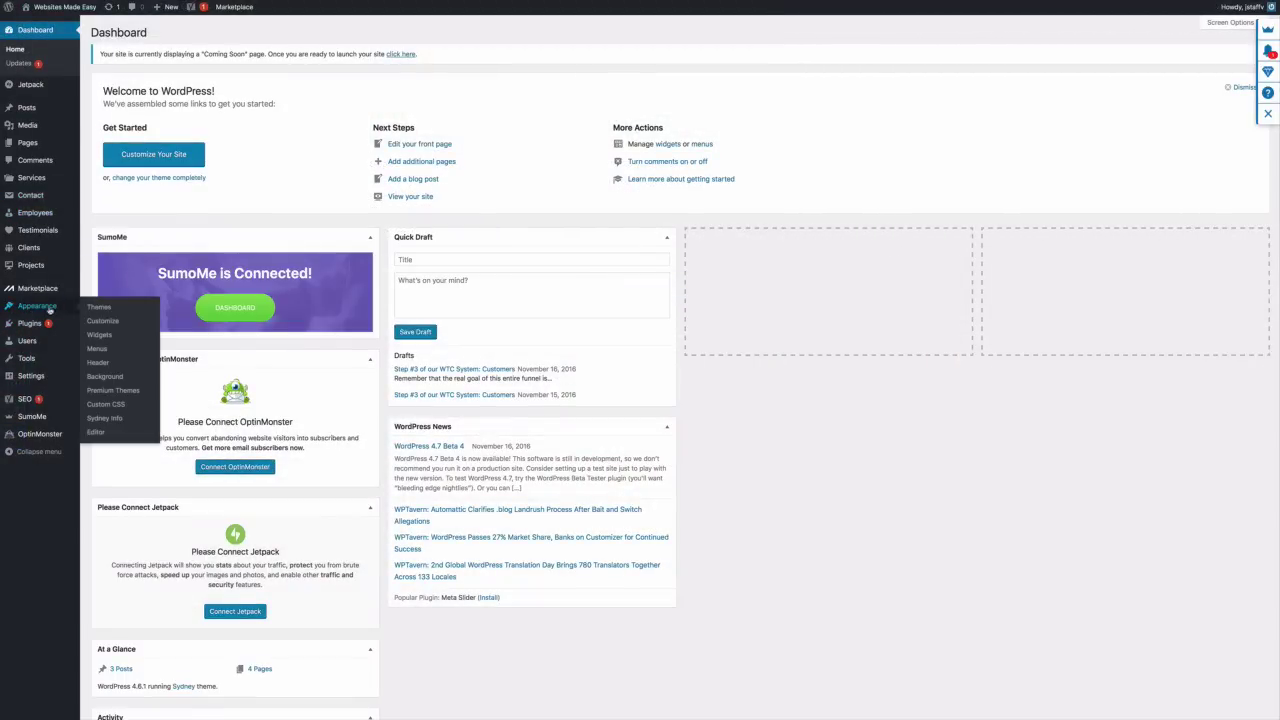
click(97, 349)
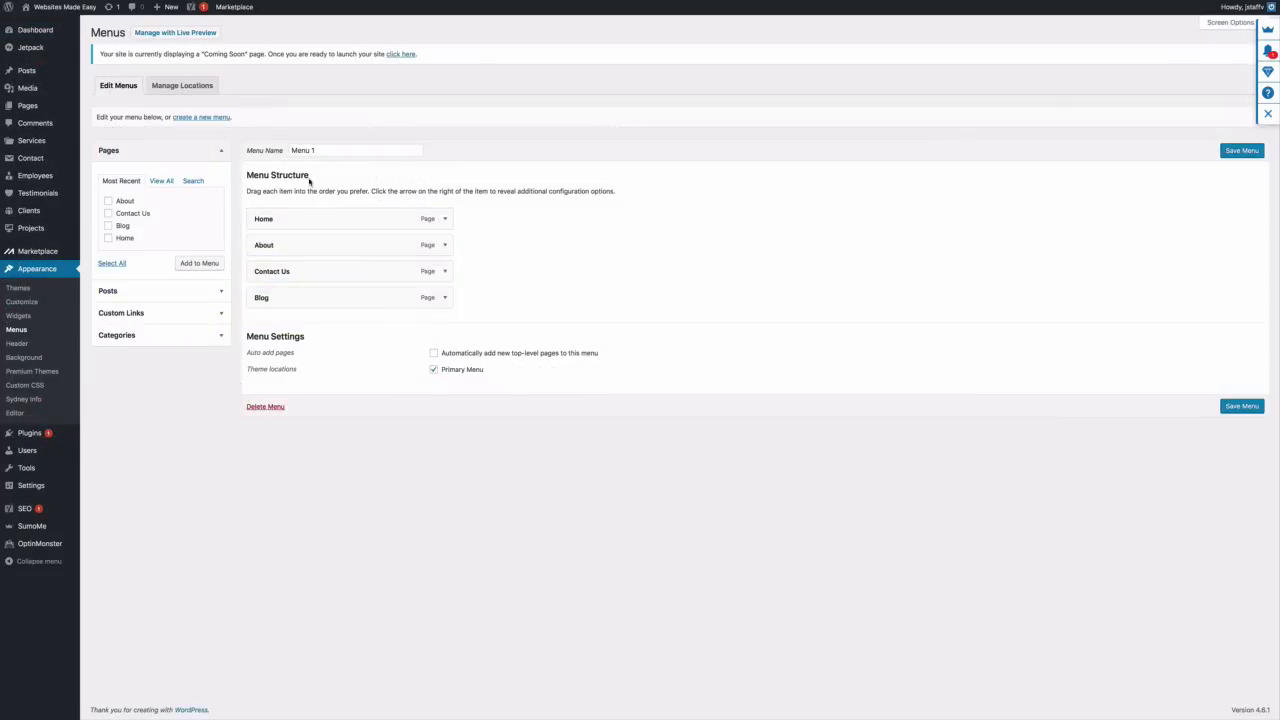
click(442, 220)
click(266, 309)
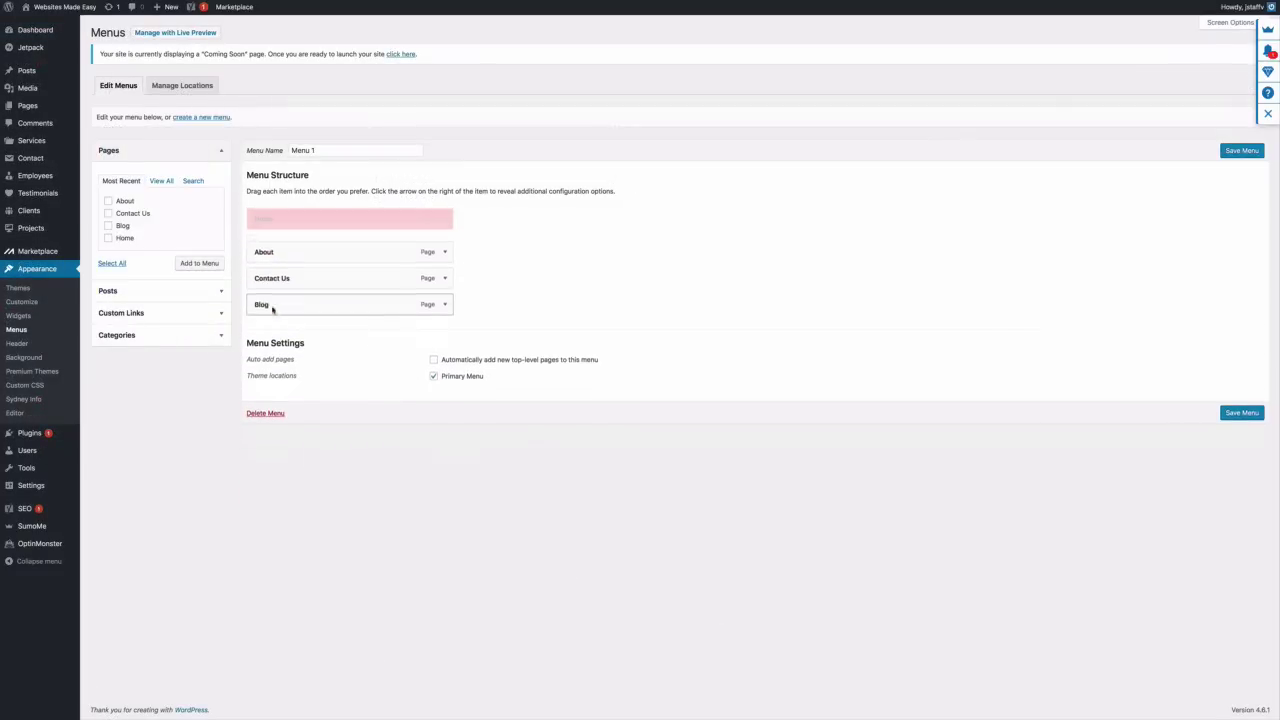
click(442, 219)
click(266, 310)
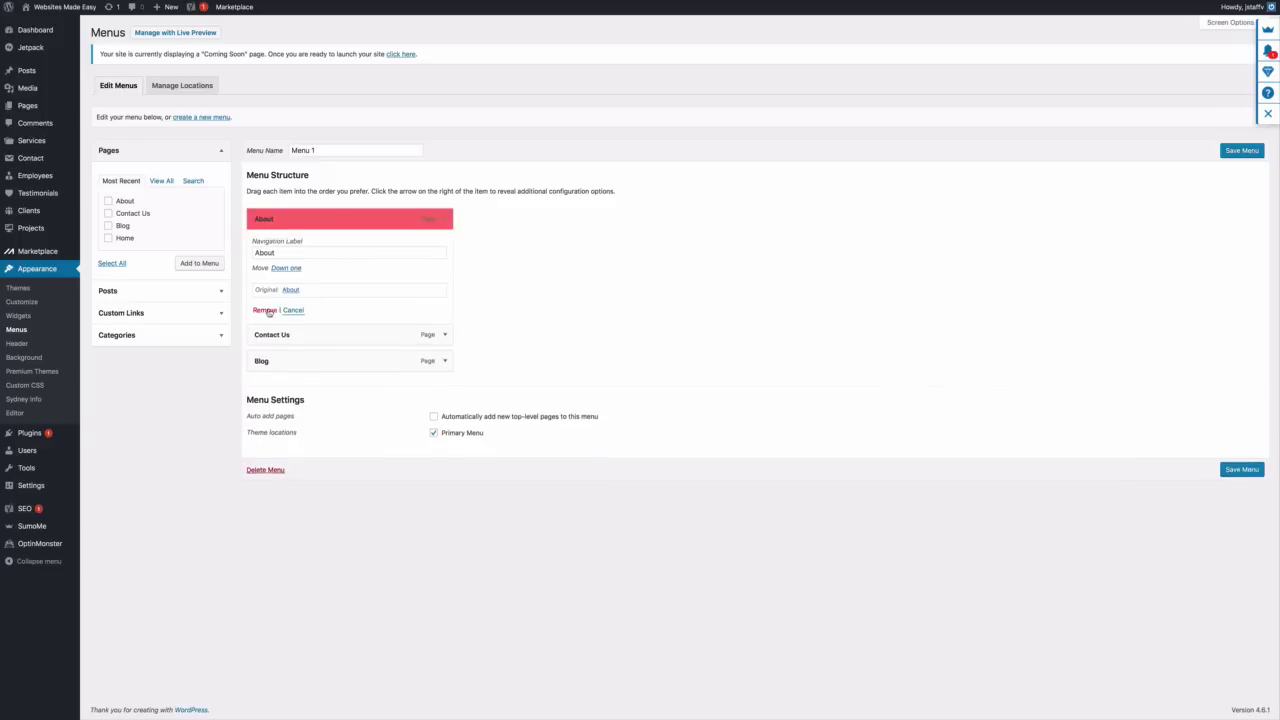
click(443, 218)
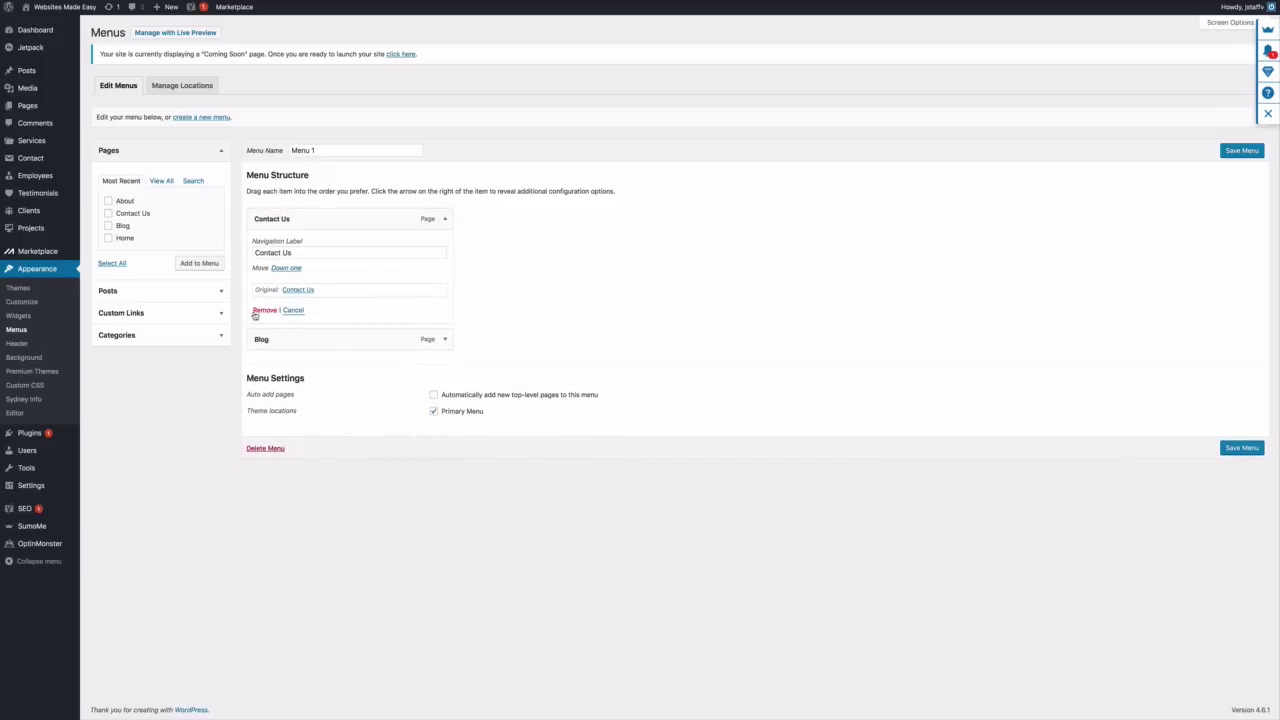
click(264, 310)
click(443, 219)
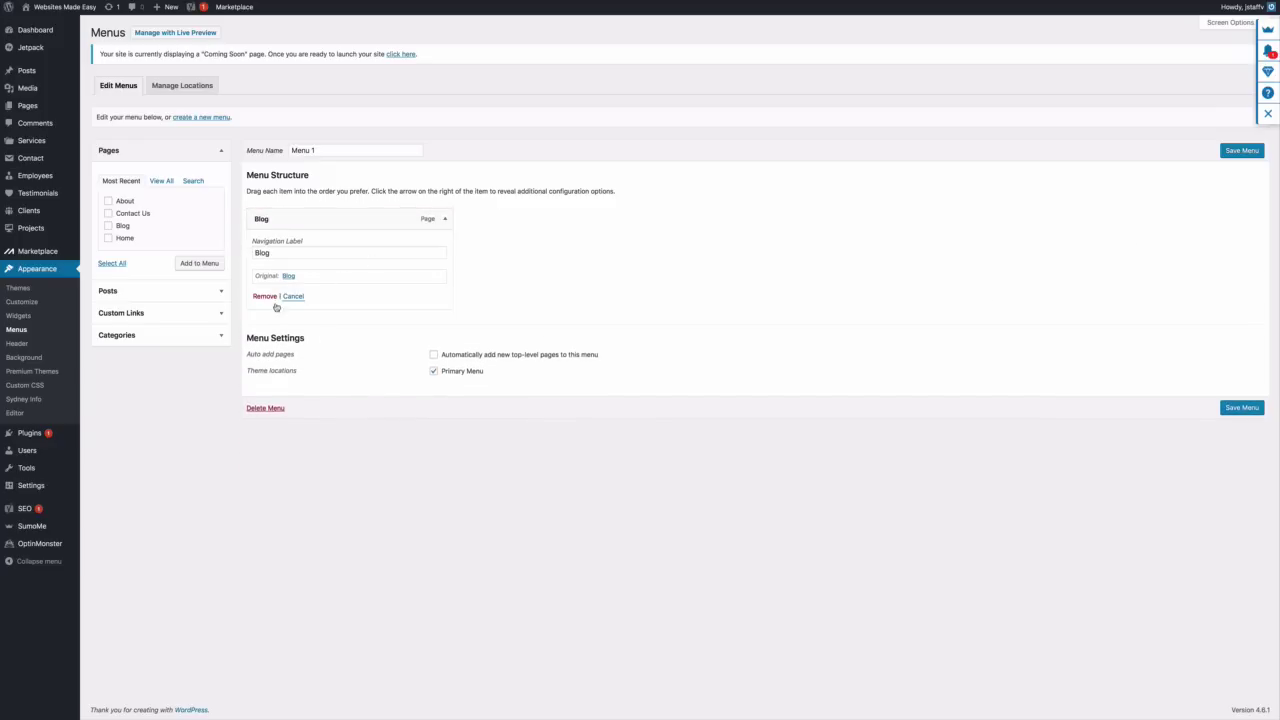
click(264, 296)
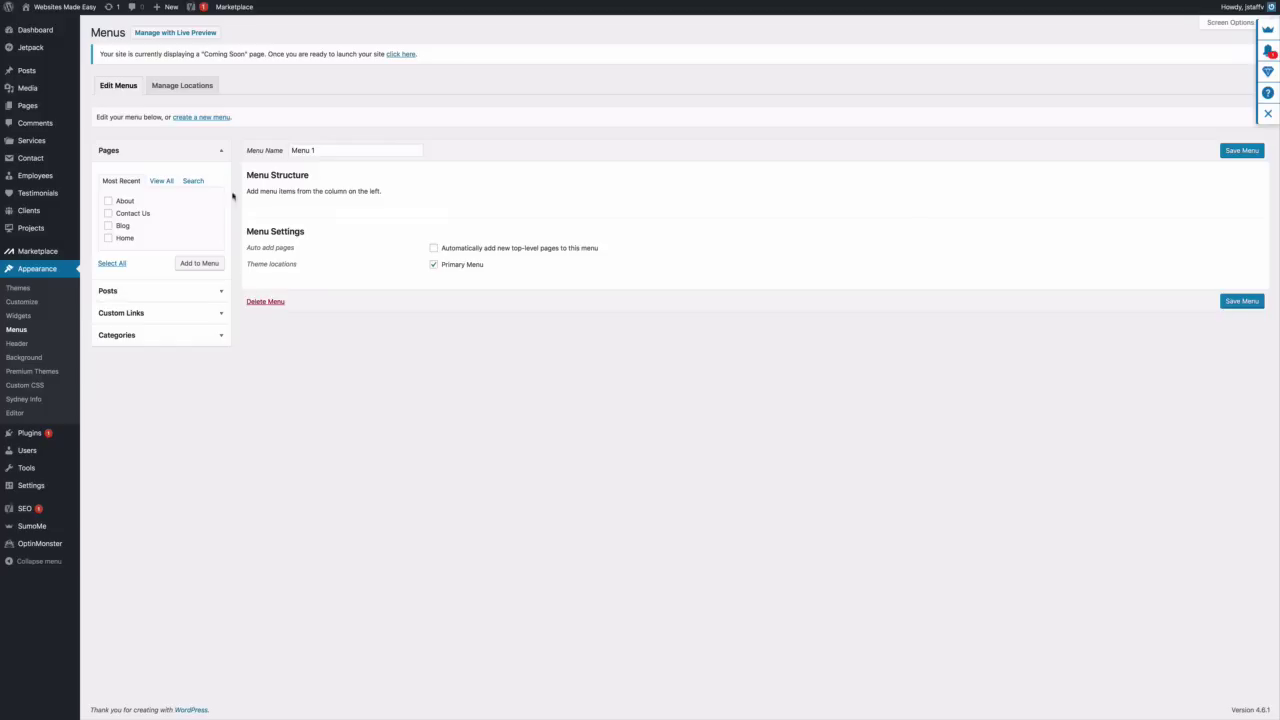
Re-add About, Contact Us, Blog and Home to Menu 1, drag Home first, and save
click(107, 202)
click(108, 227)
click(108, 239)
click(199, 263)
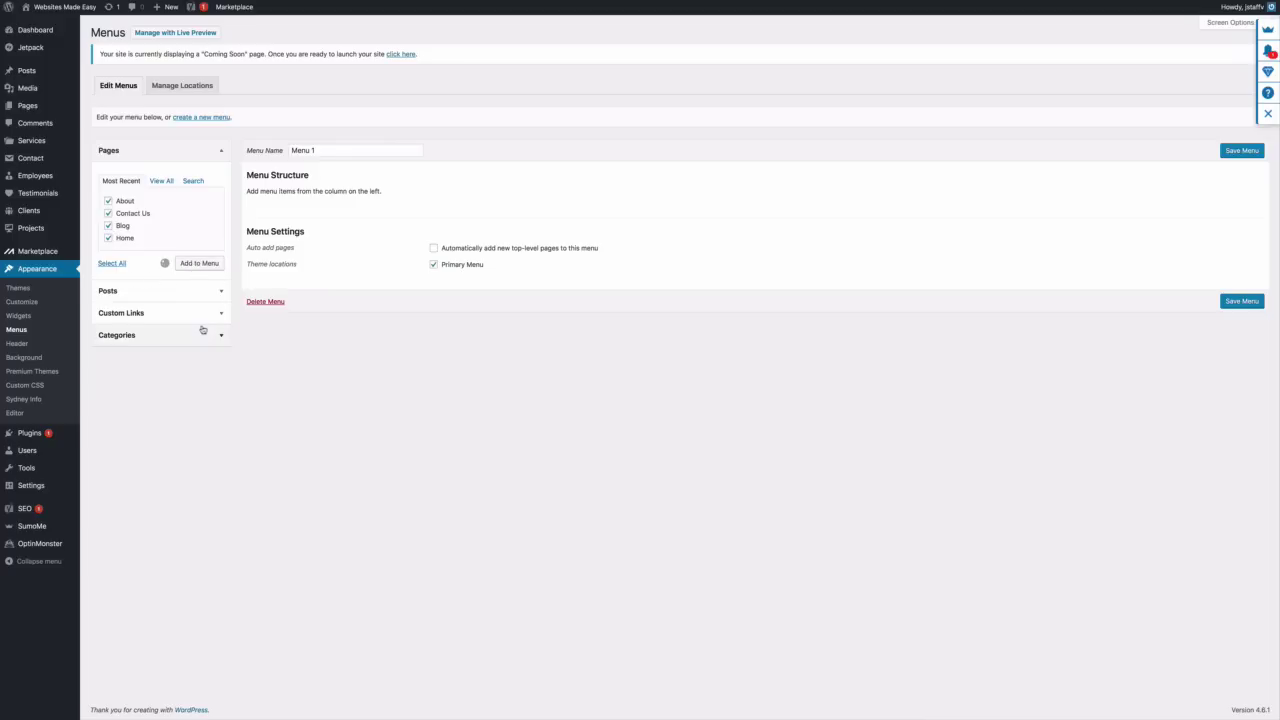
click(324, 150)
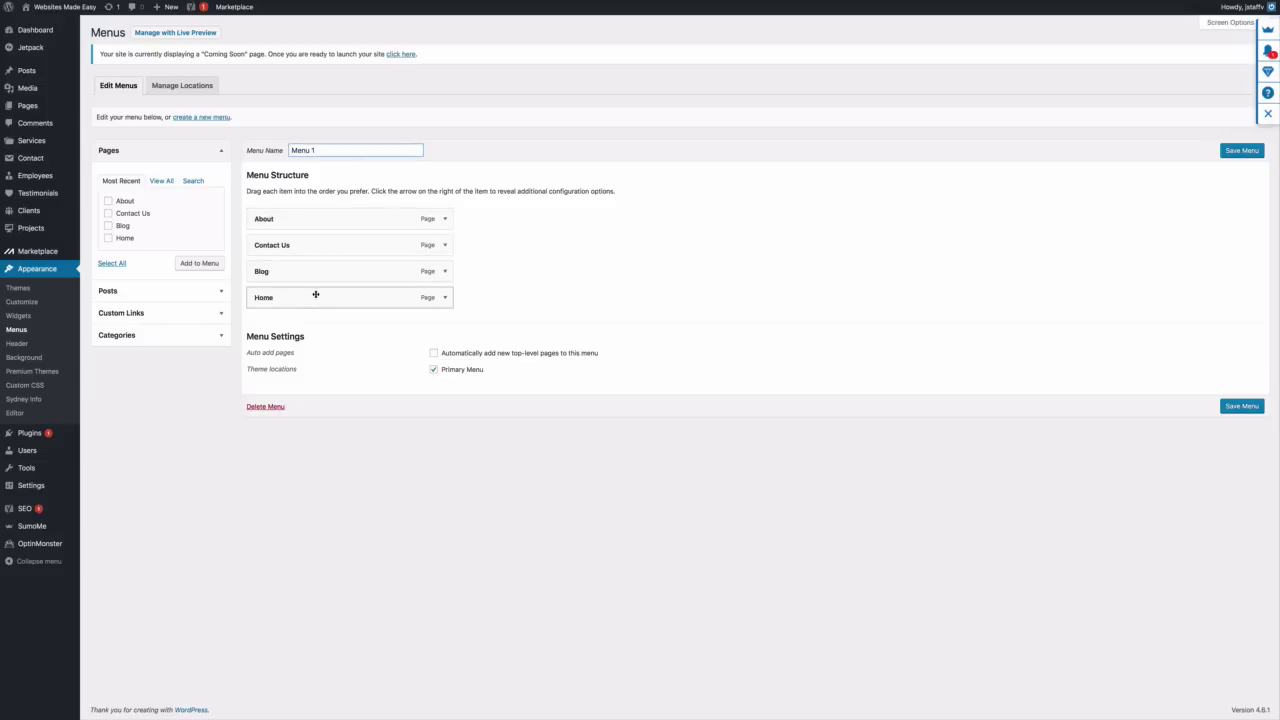
drag(314, 294, 315, 218)
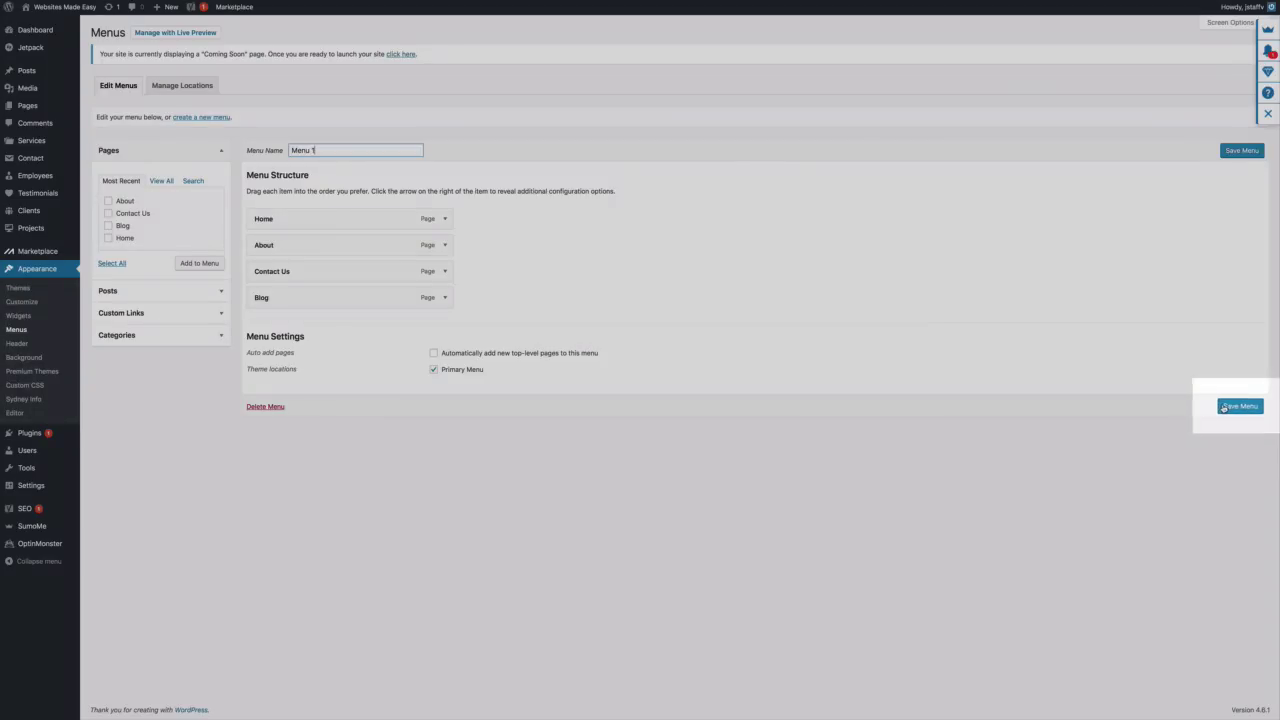
click(1221, 406)
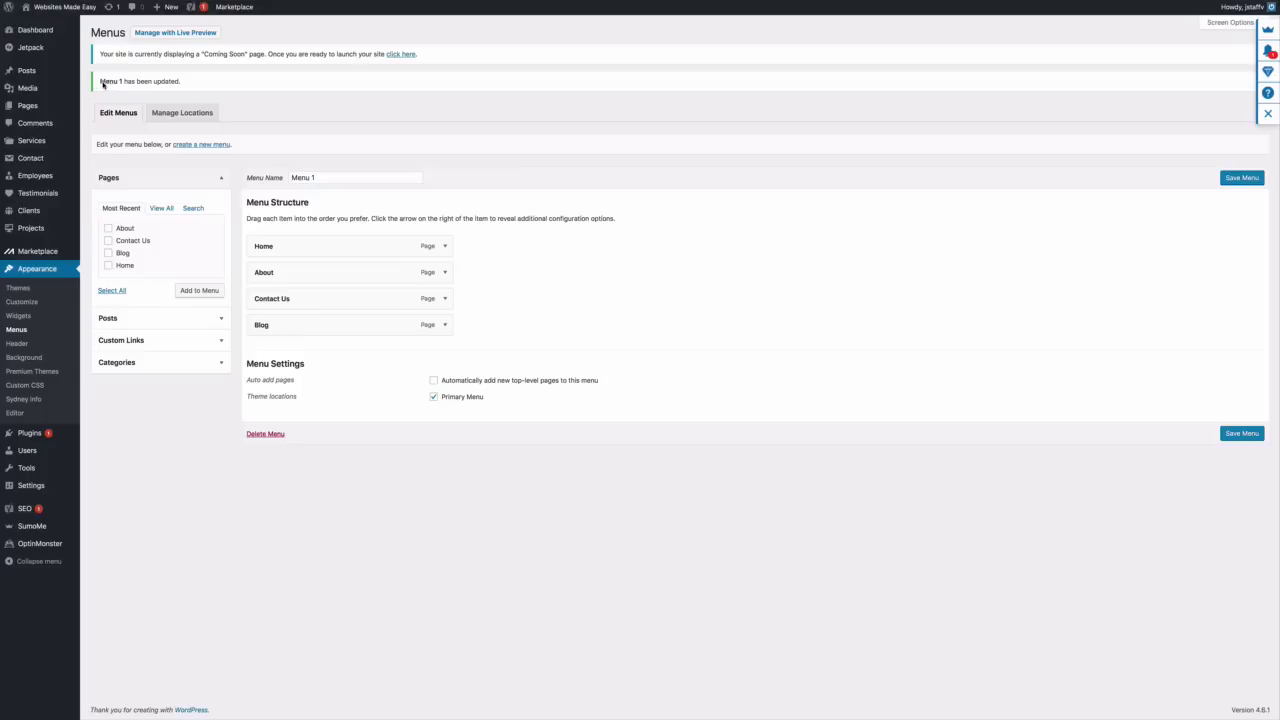
Check the live menu now reading Home, About, Contact Us, Blog, then open the Customizer
mouse_move(82, 10)
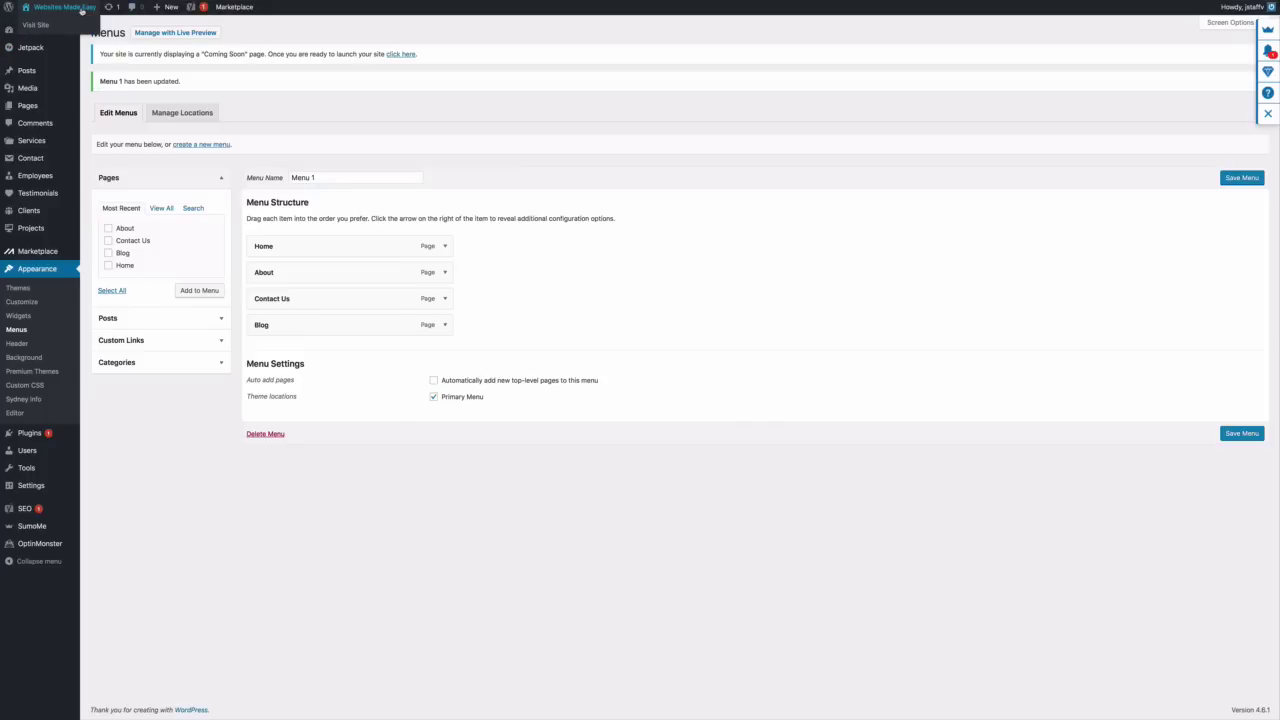
click(48, 23)
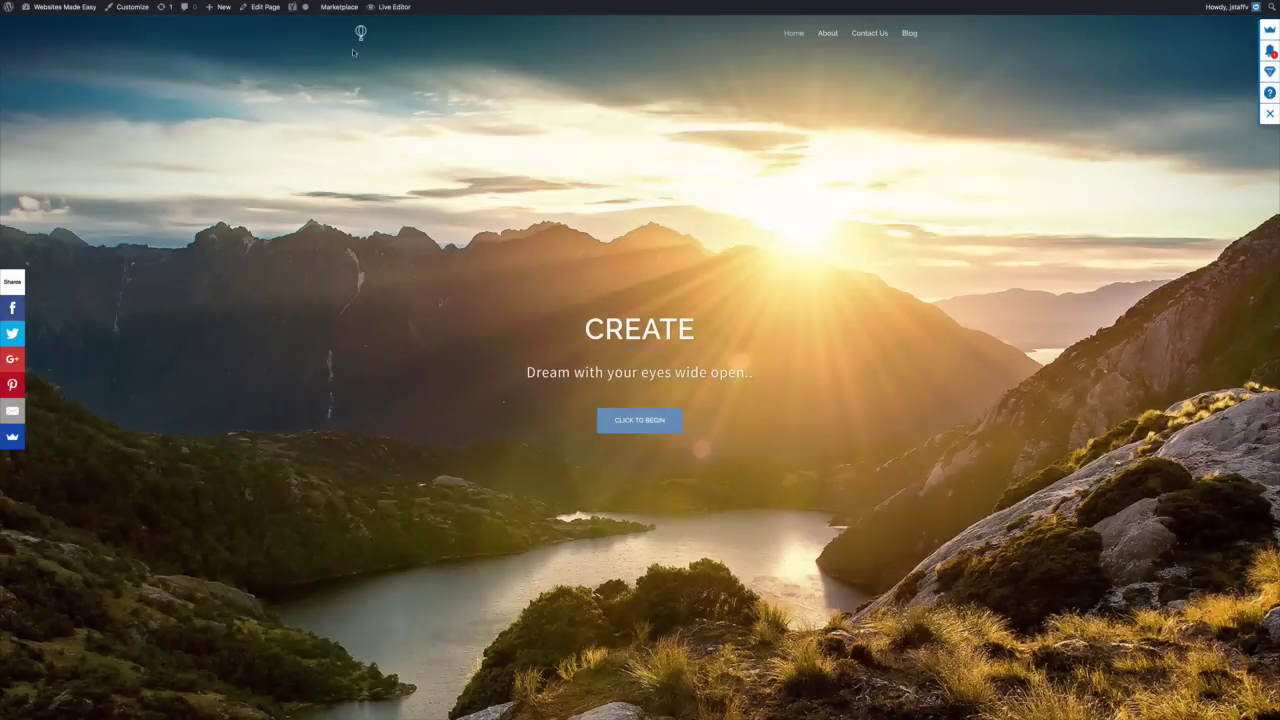
click(133, 14)
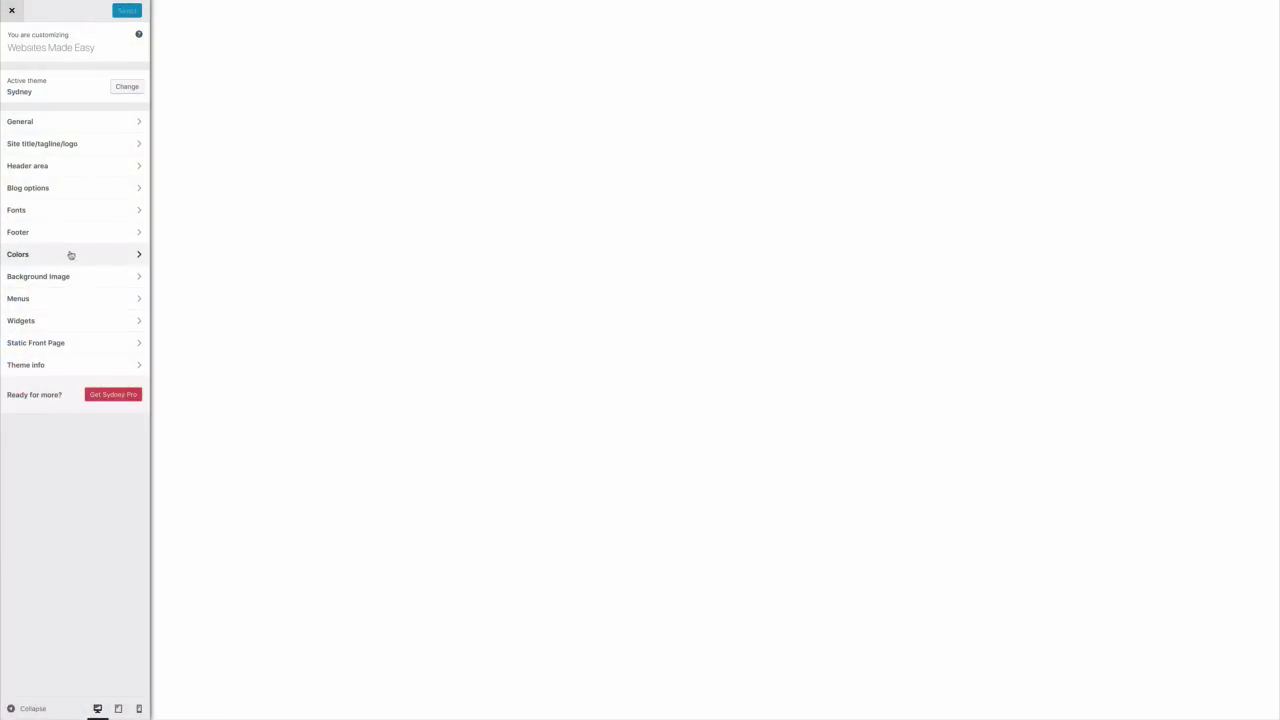
Under Colors > Header, try black for top-level menu items, revert to #eeeeee, and publish
click(71, 254)
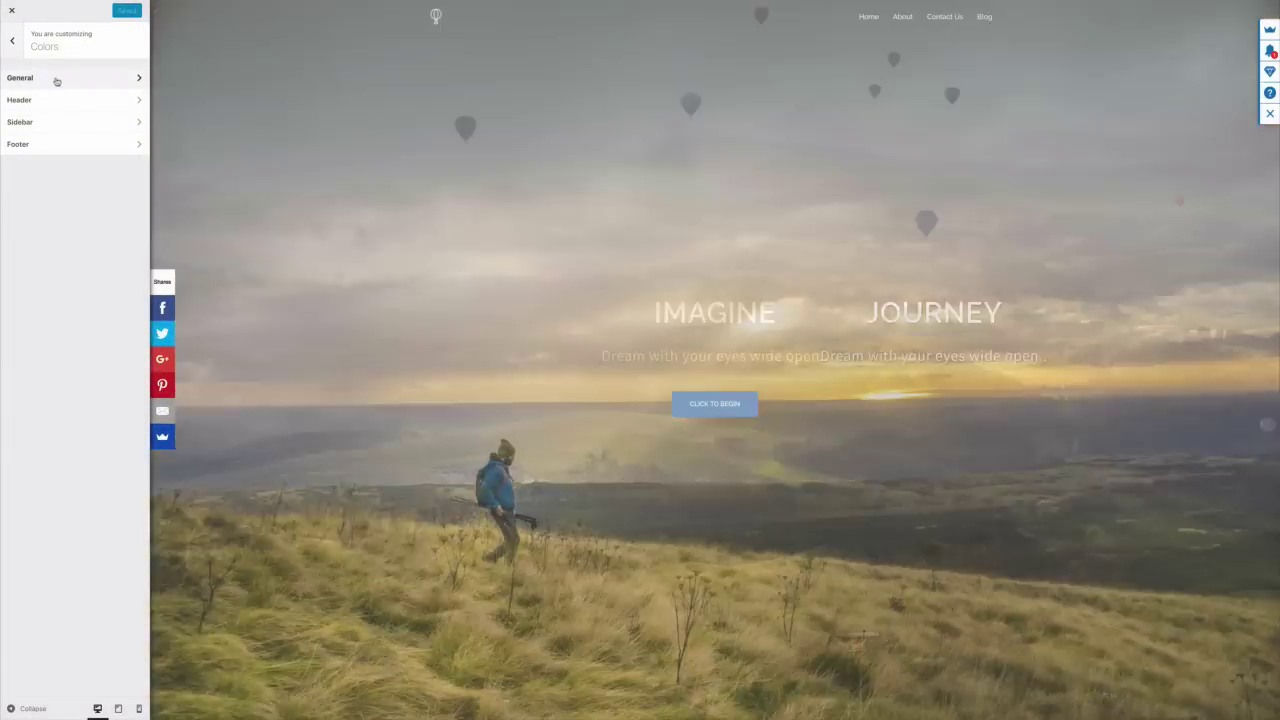
click(53, 78)
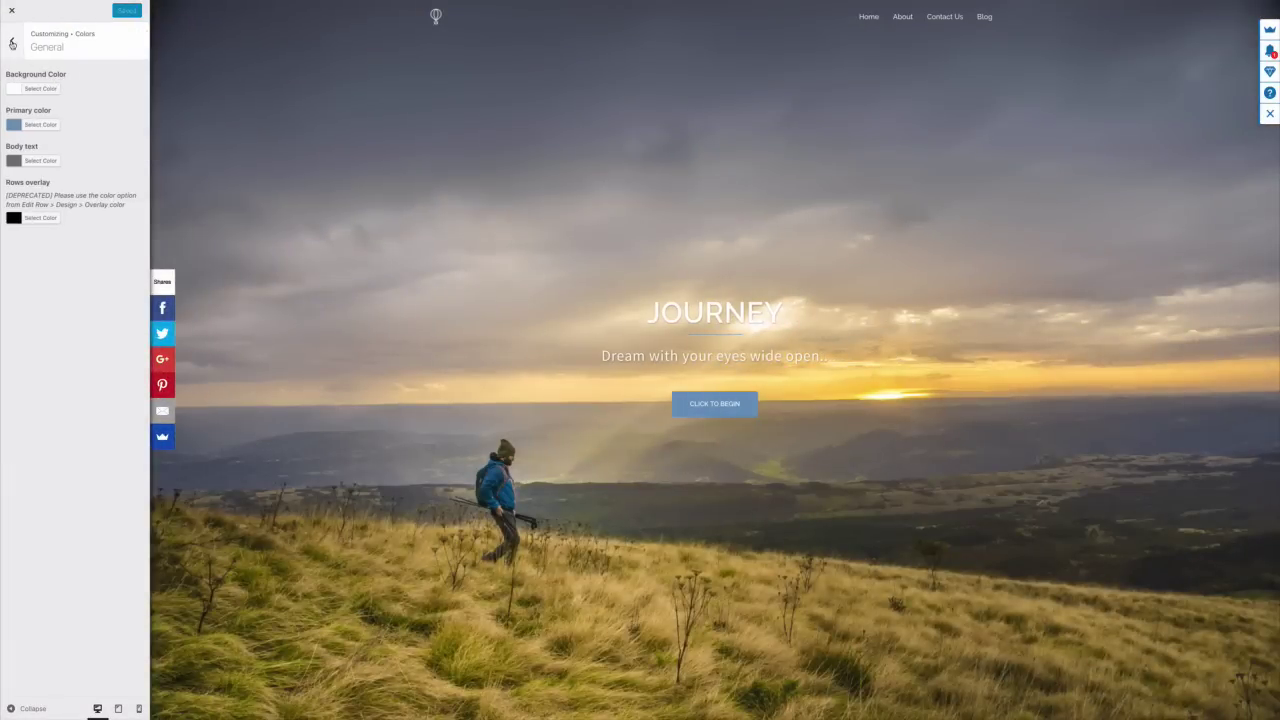
click(12, 44)
click(37, 97)
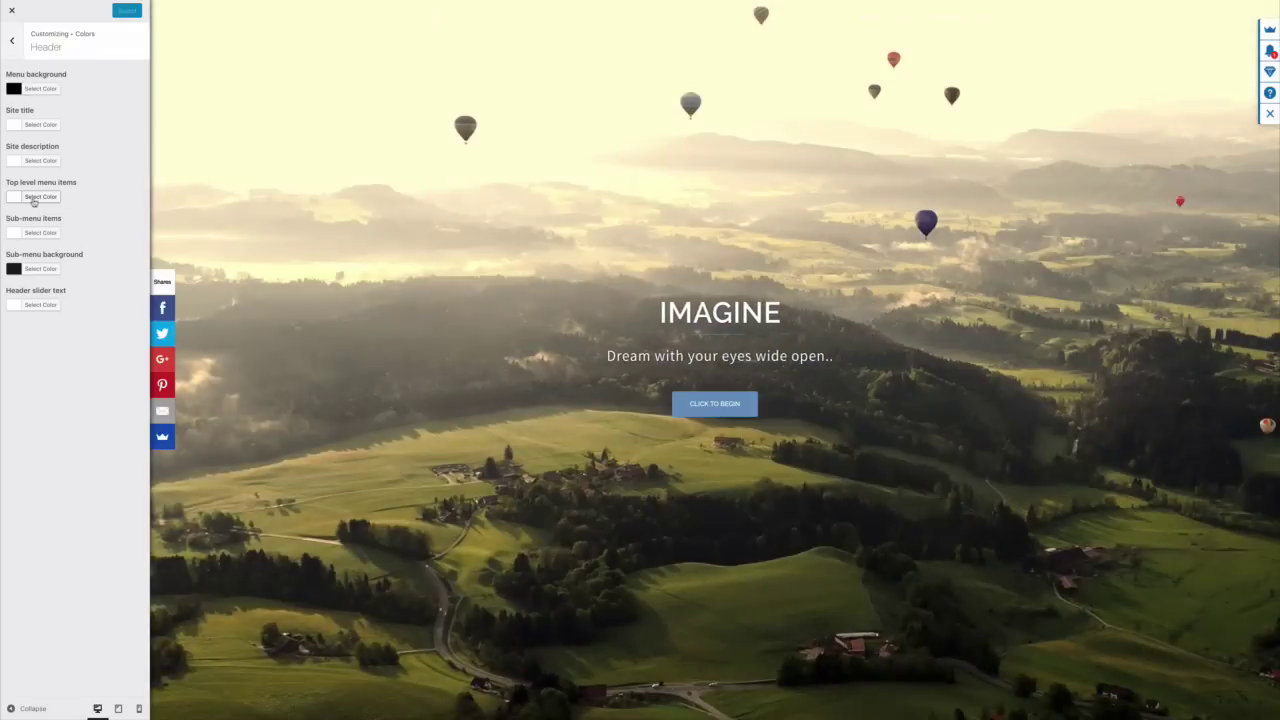
click(33, 197)
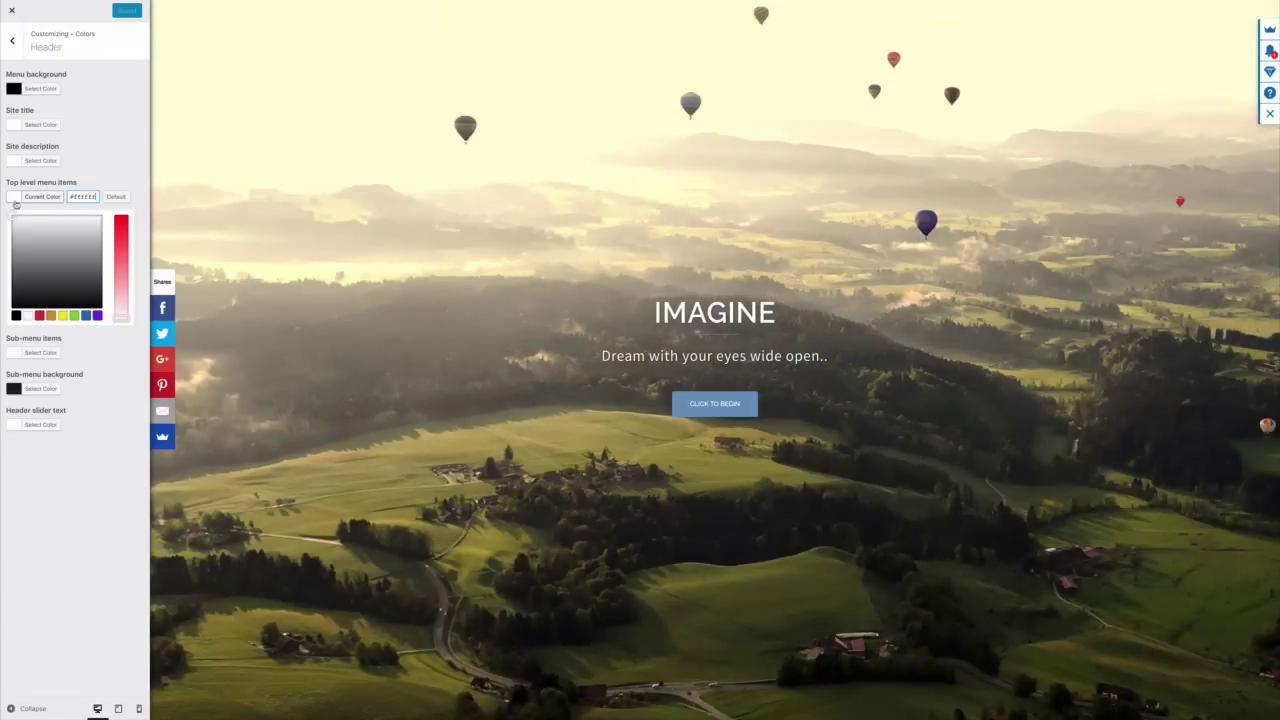
click(16, 316)
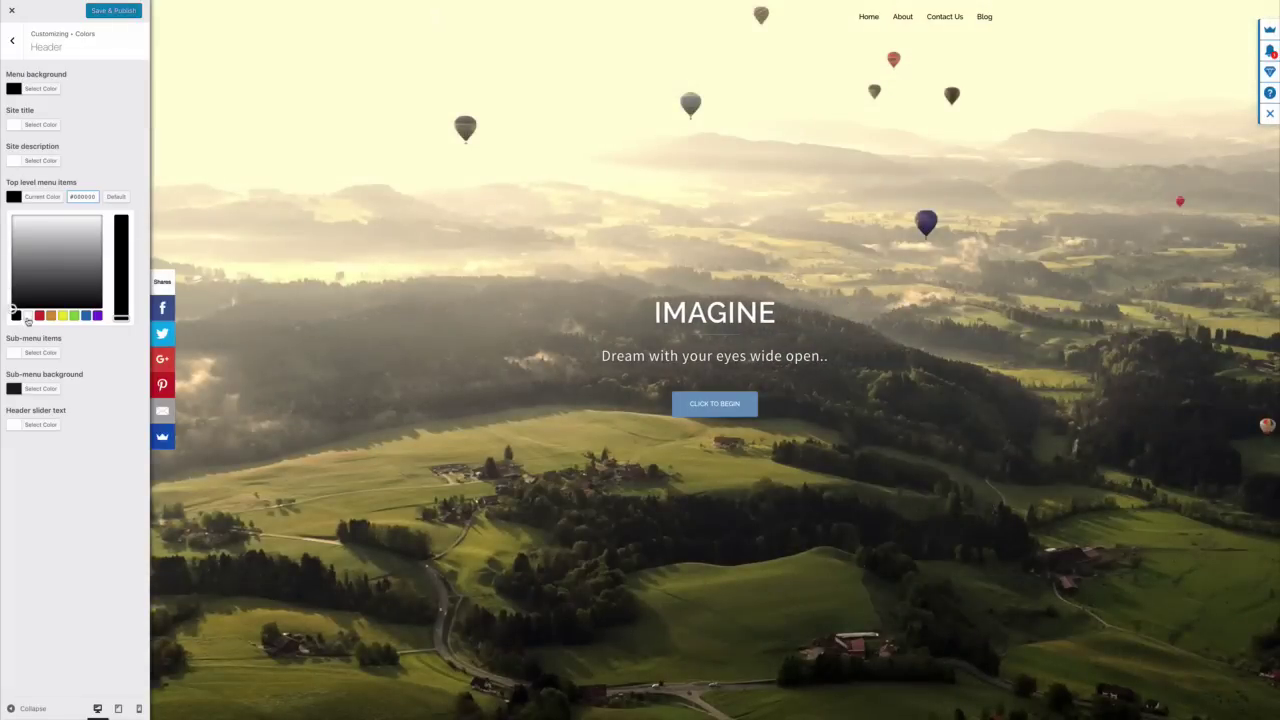
click(28, 317)
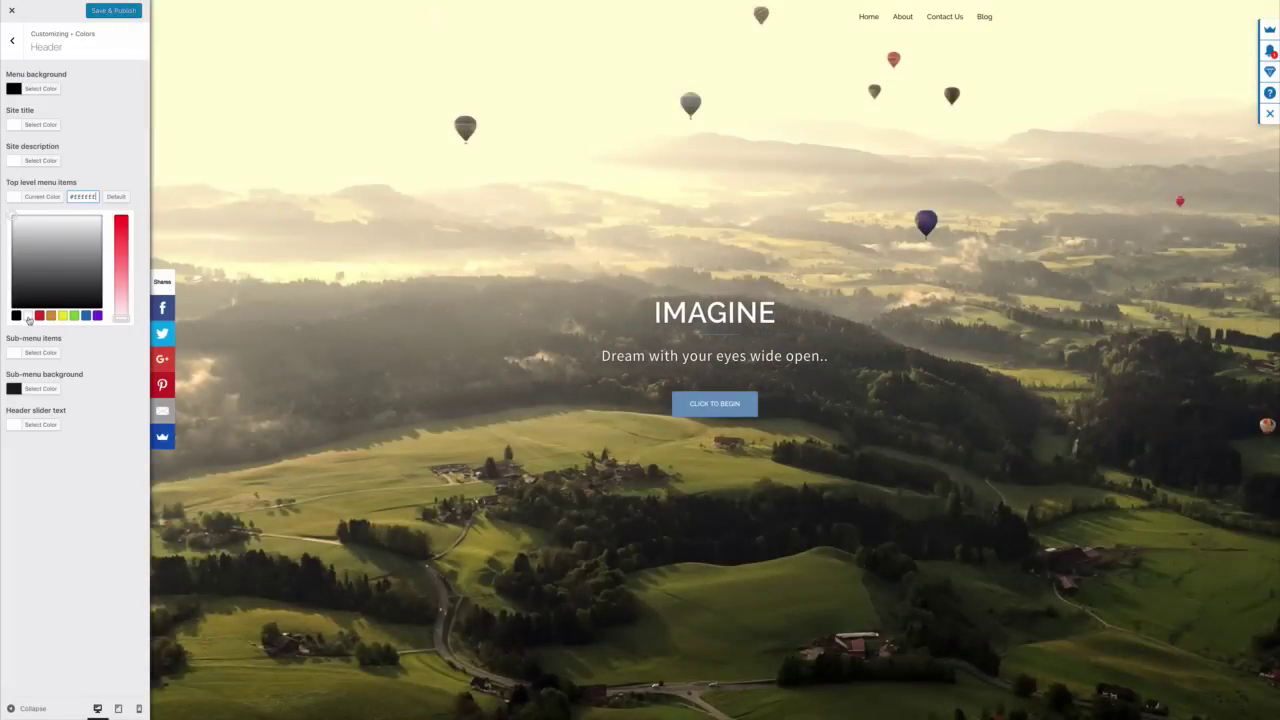
click(113, 12)
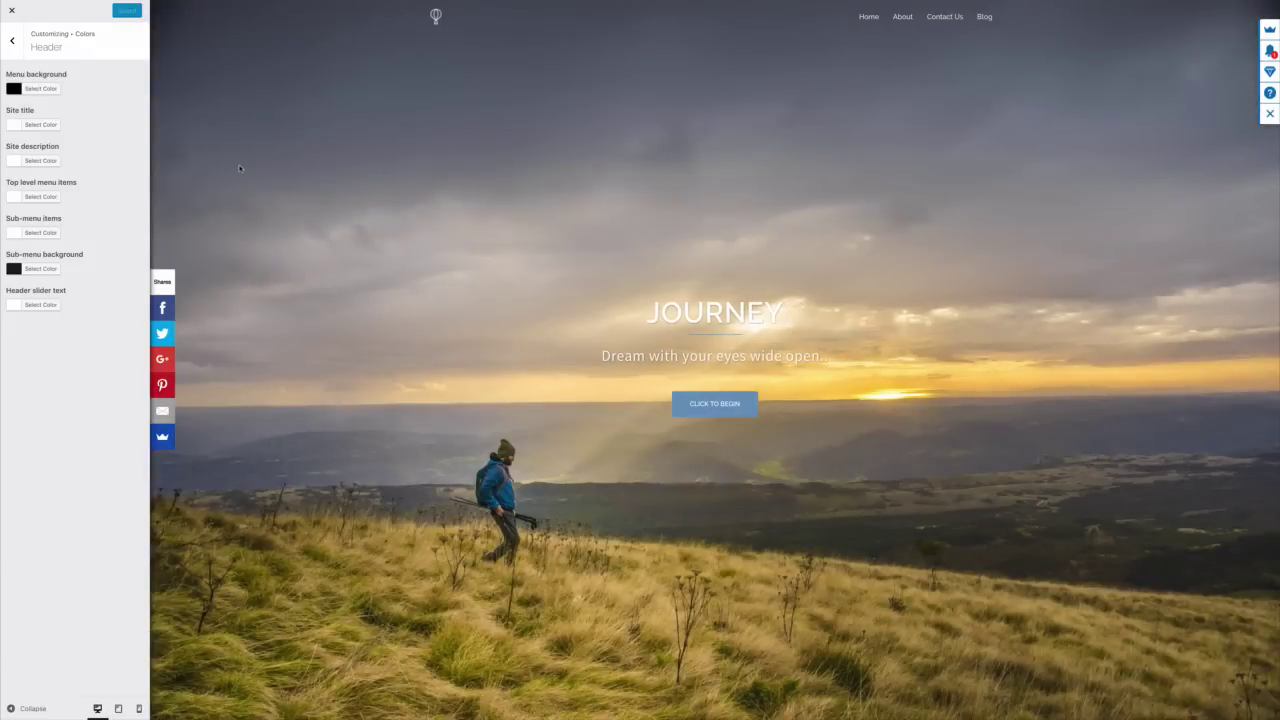
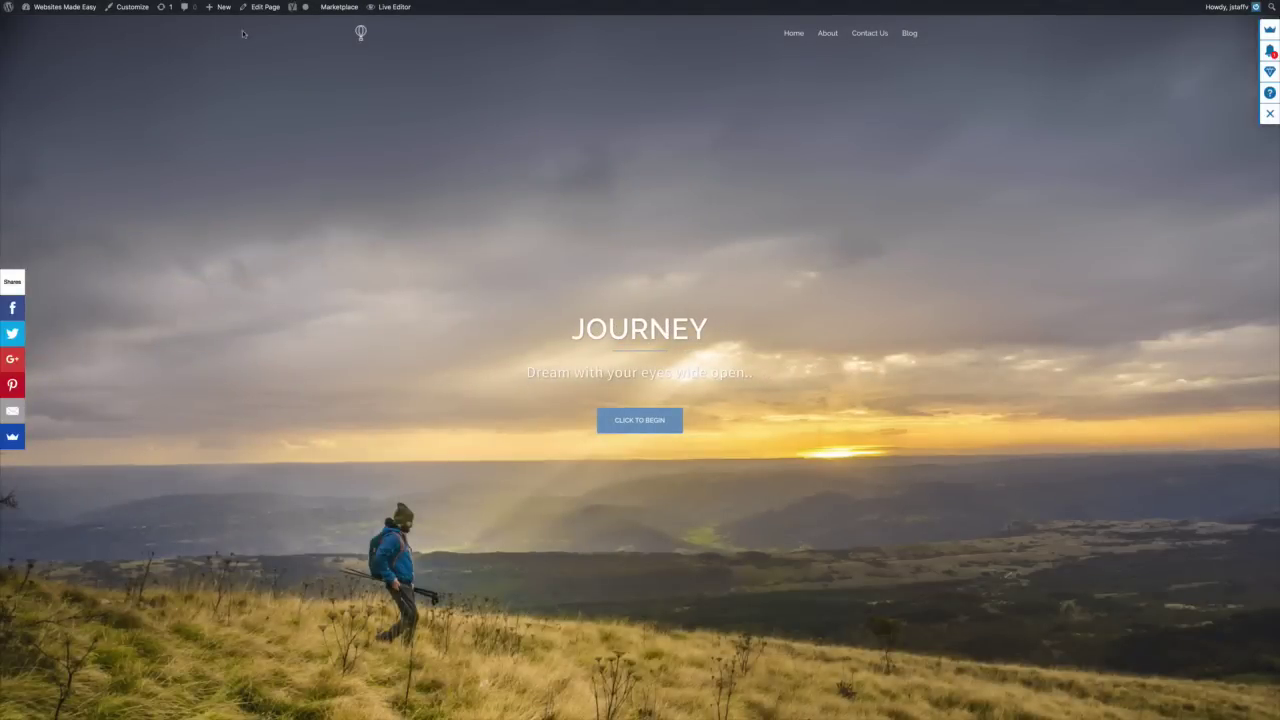
Go from the live site to the admin's Appearance > Custom CSS page
click(40, 25)
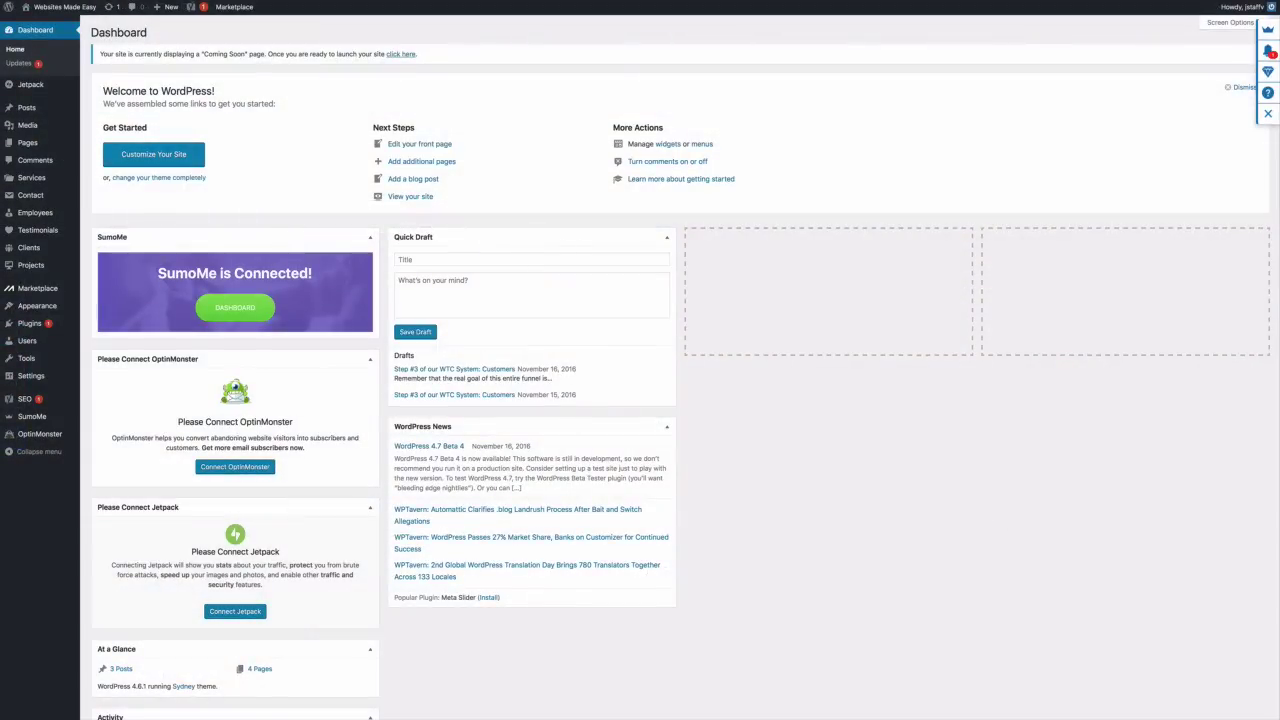
mouse_move(41, 309)
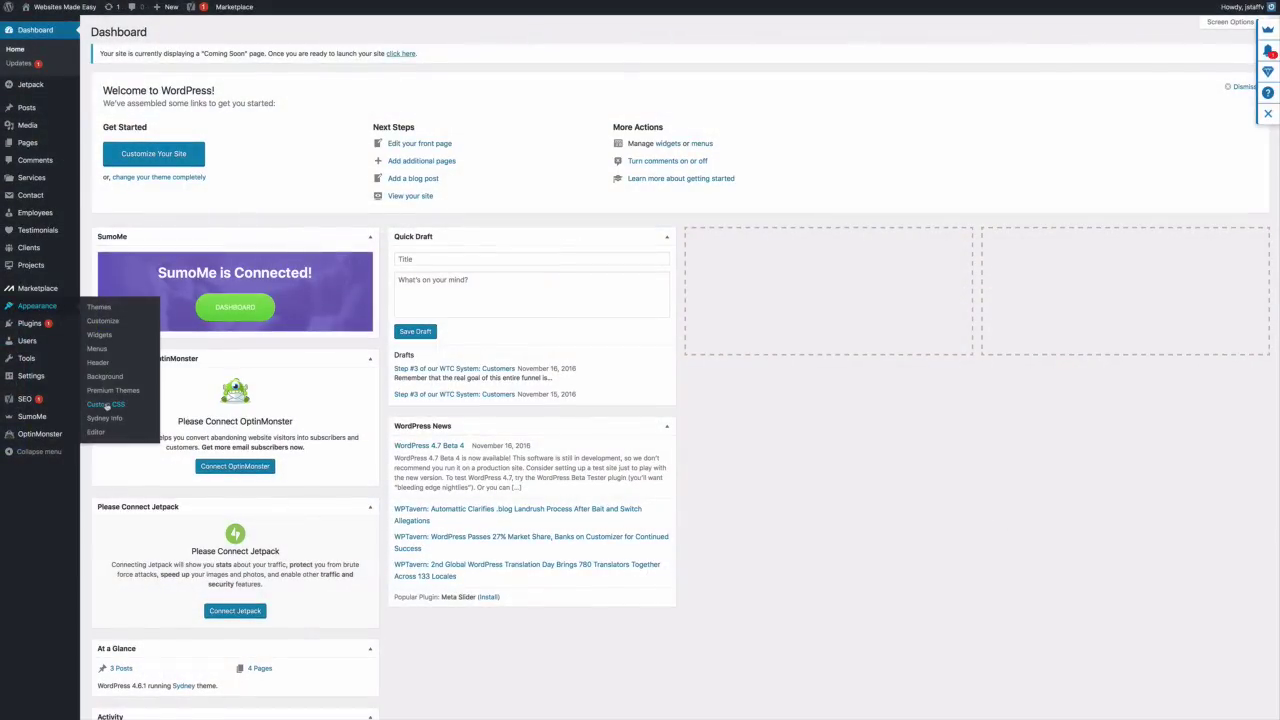
click(107, 405)
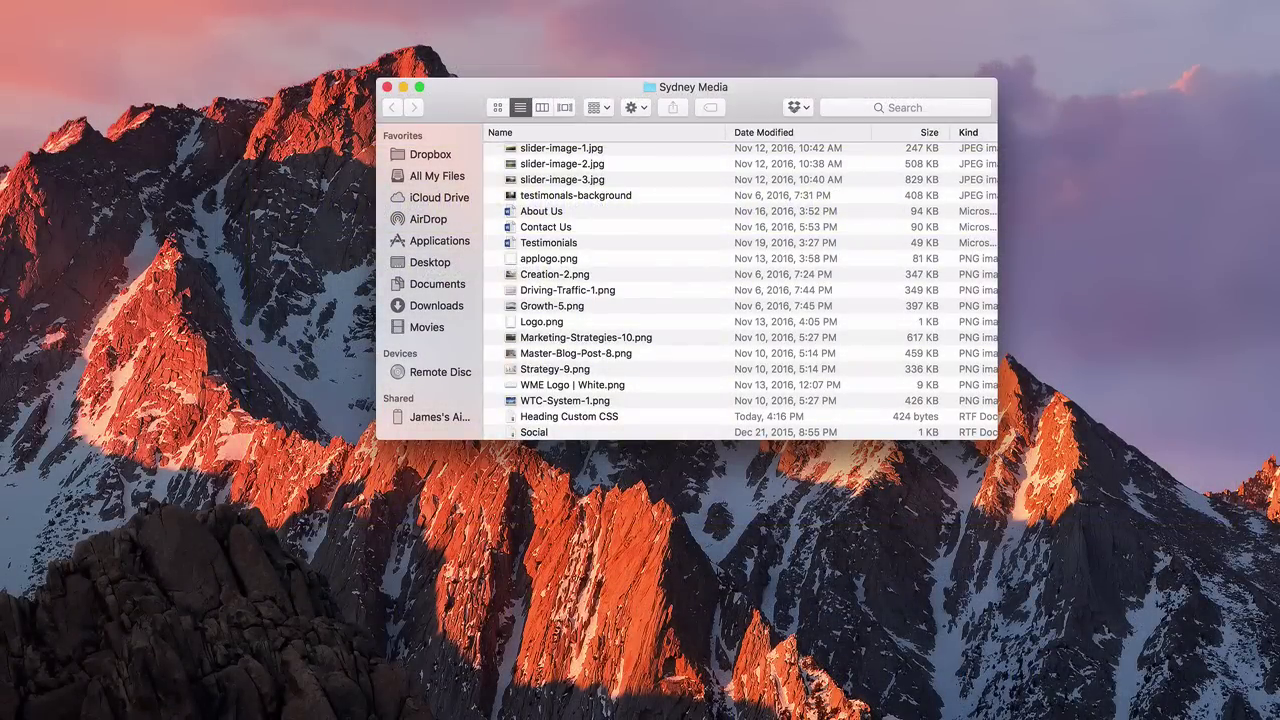
Open Heading Custom CSS in TextEdit and select its .text-slider h2.maintitle font-size rule for copying
scroll(557, 400, down, 2)
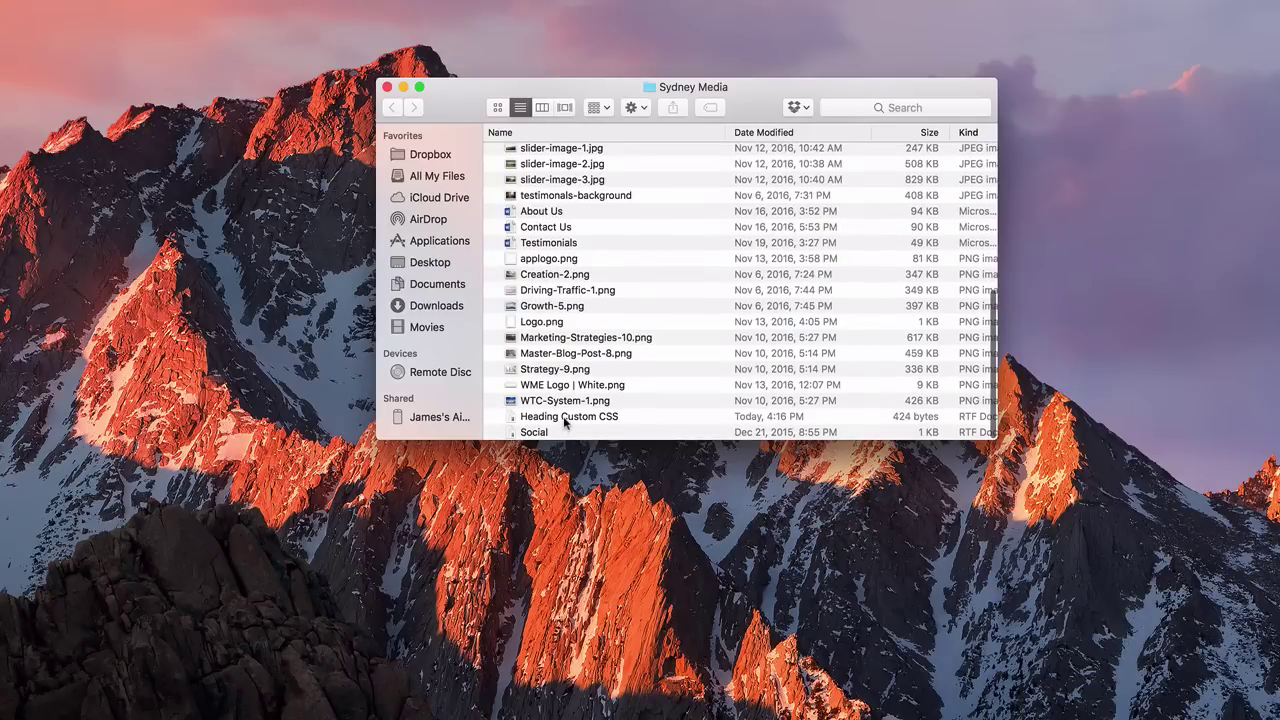
double_click(563, 416)
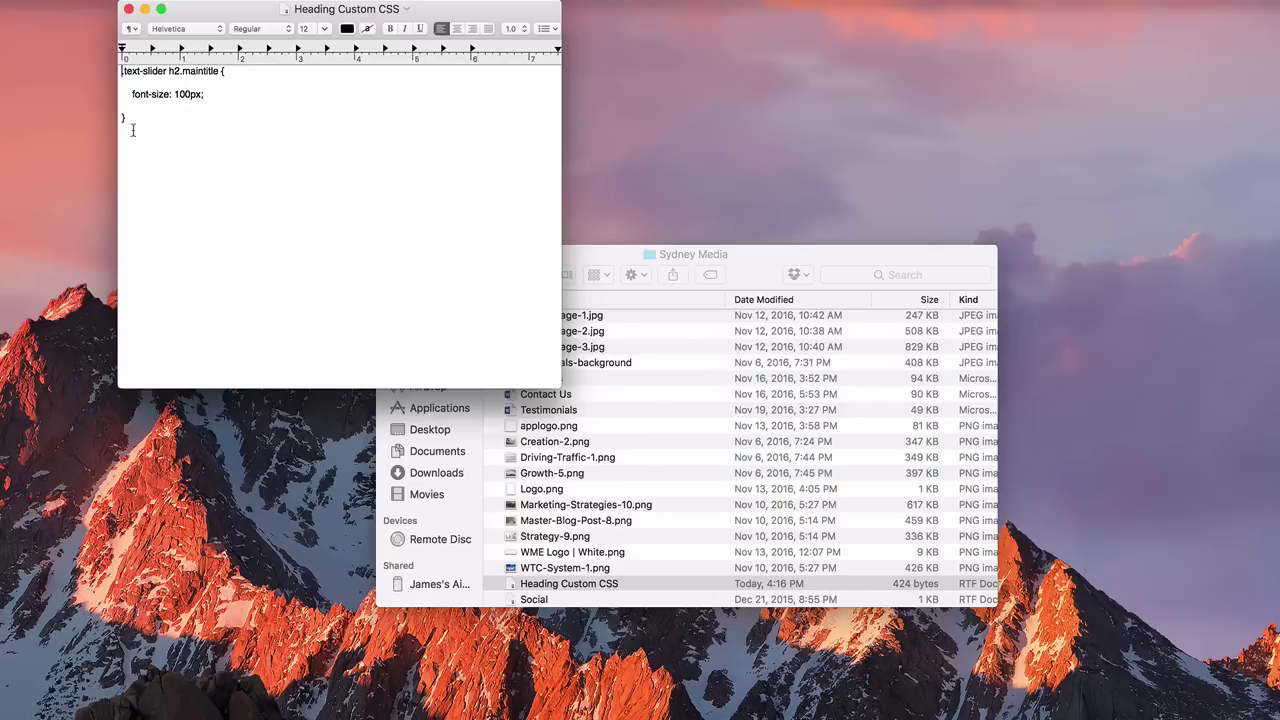
drag(132, 130, 306, 94)
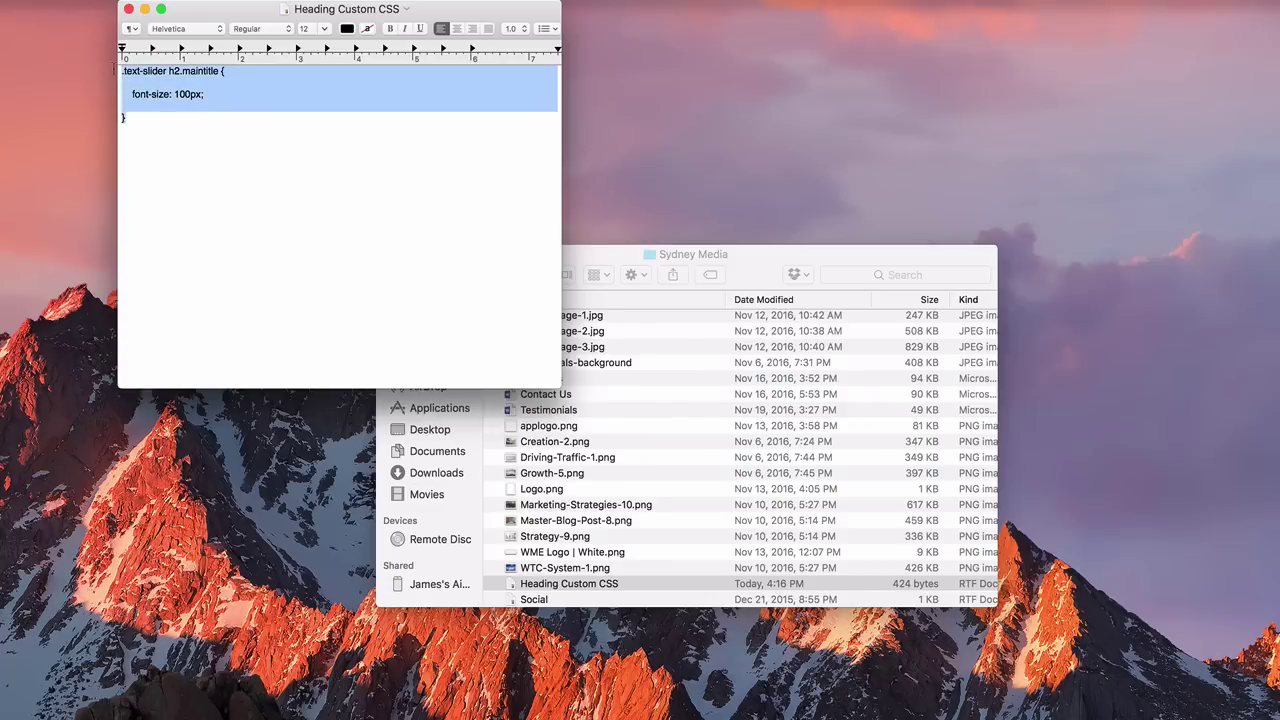
right_click(304, 91)
Replace the Custom CSS placeholder with the copied heading rule, save it, and preview the front page
click(328, 155)
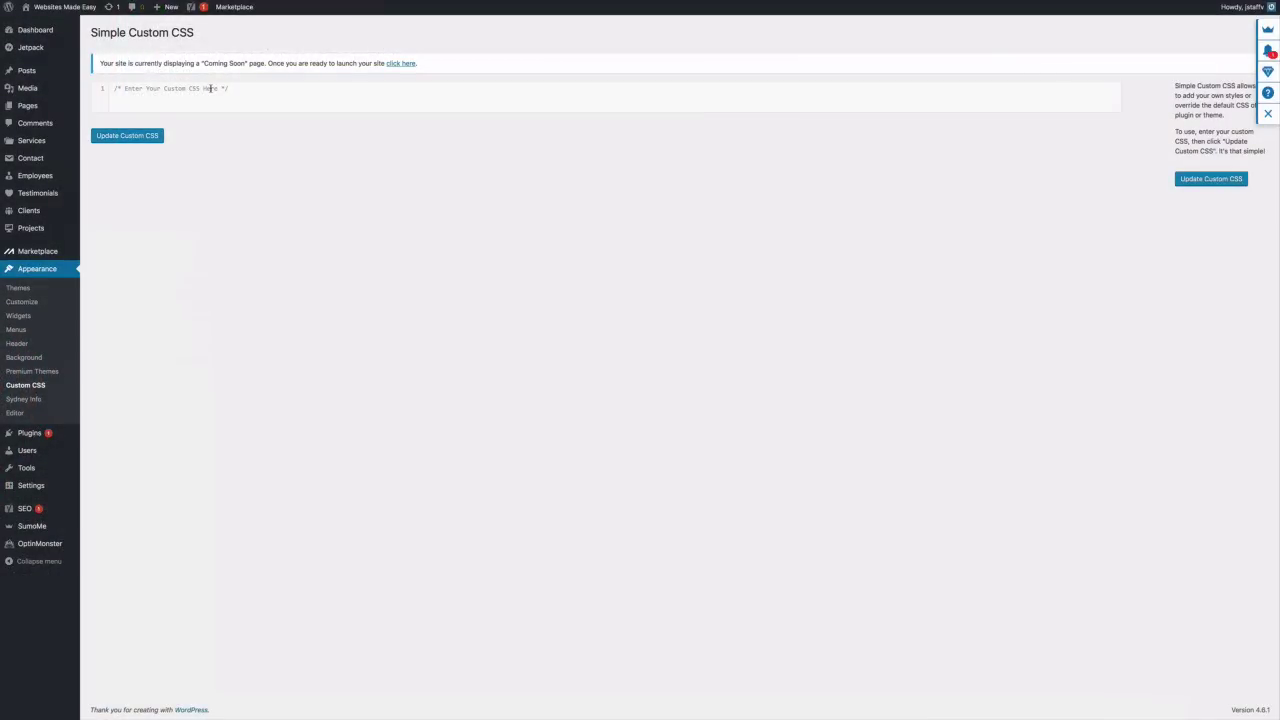
triple_click(224, 88)
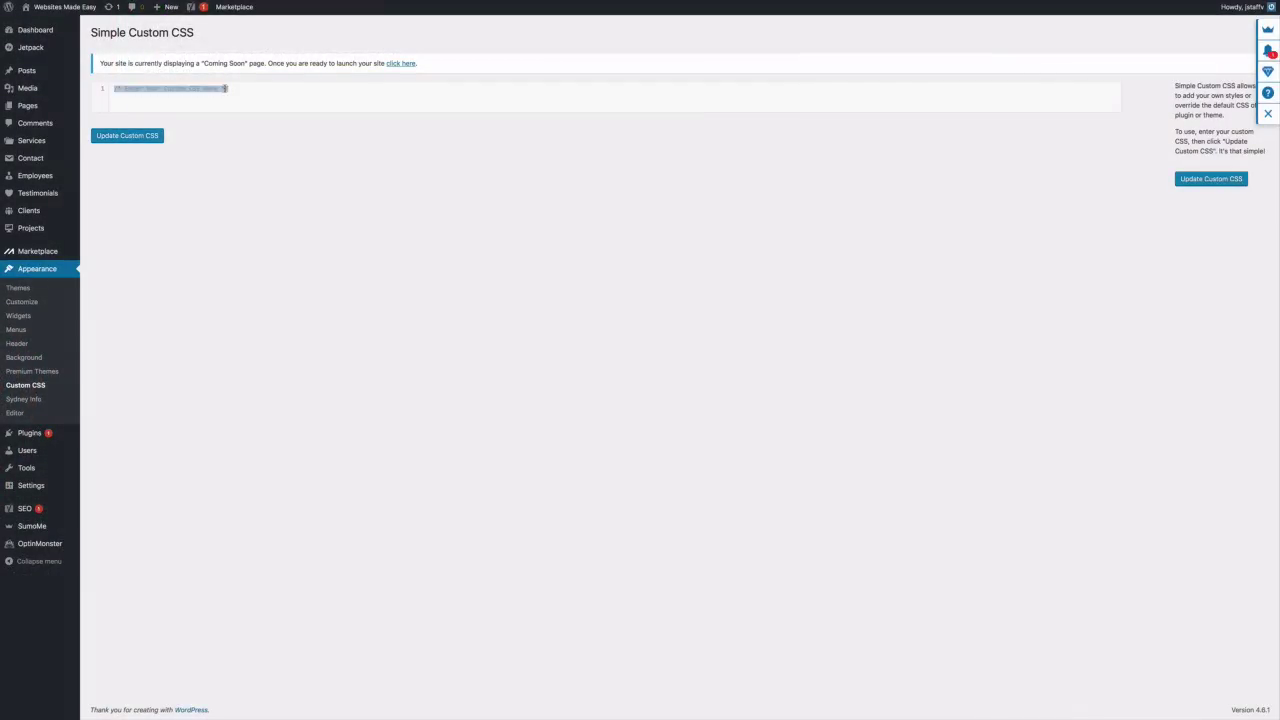
key(BackSpace)
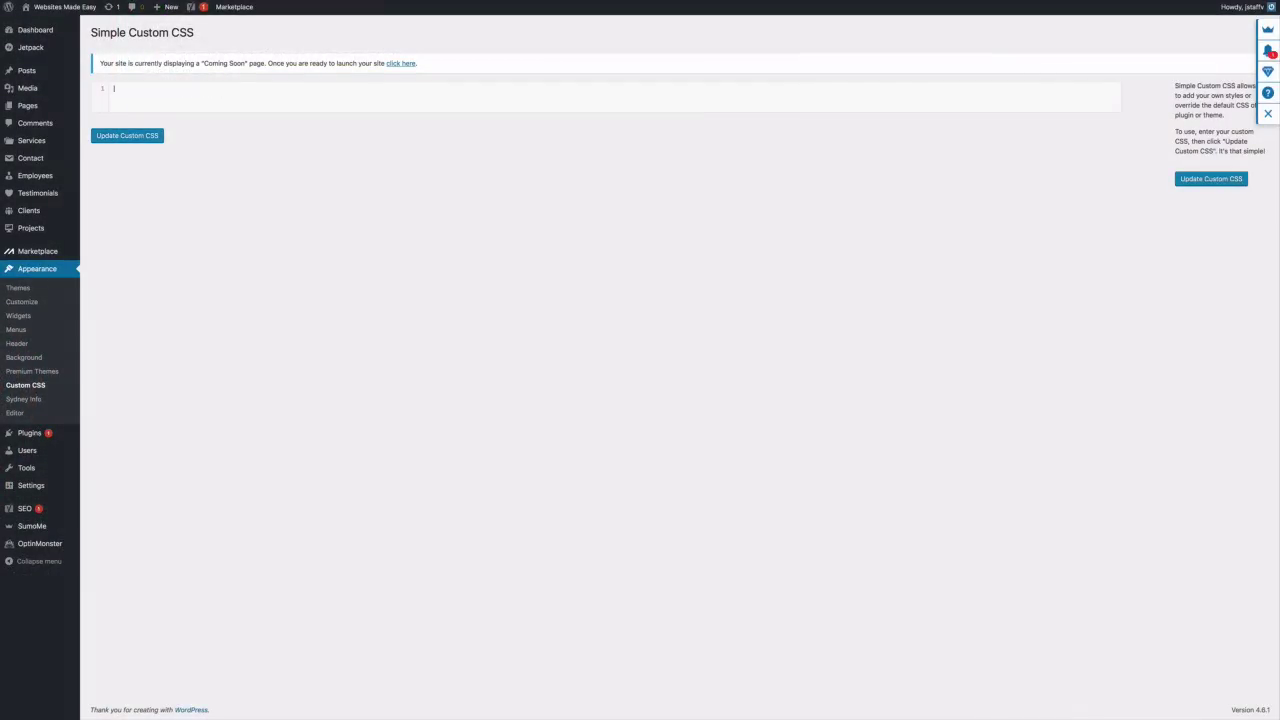
key(ctrl+v)
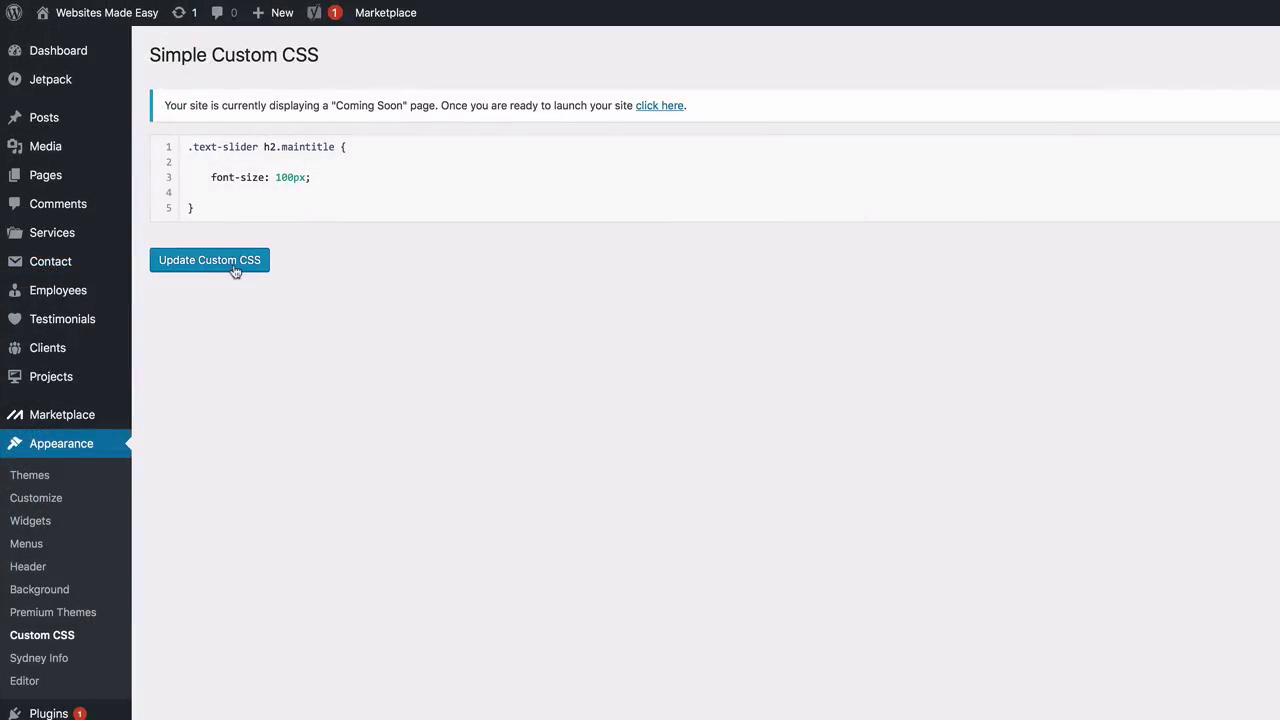
click(233, 264)
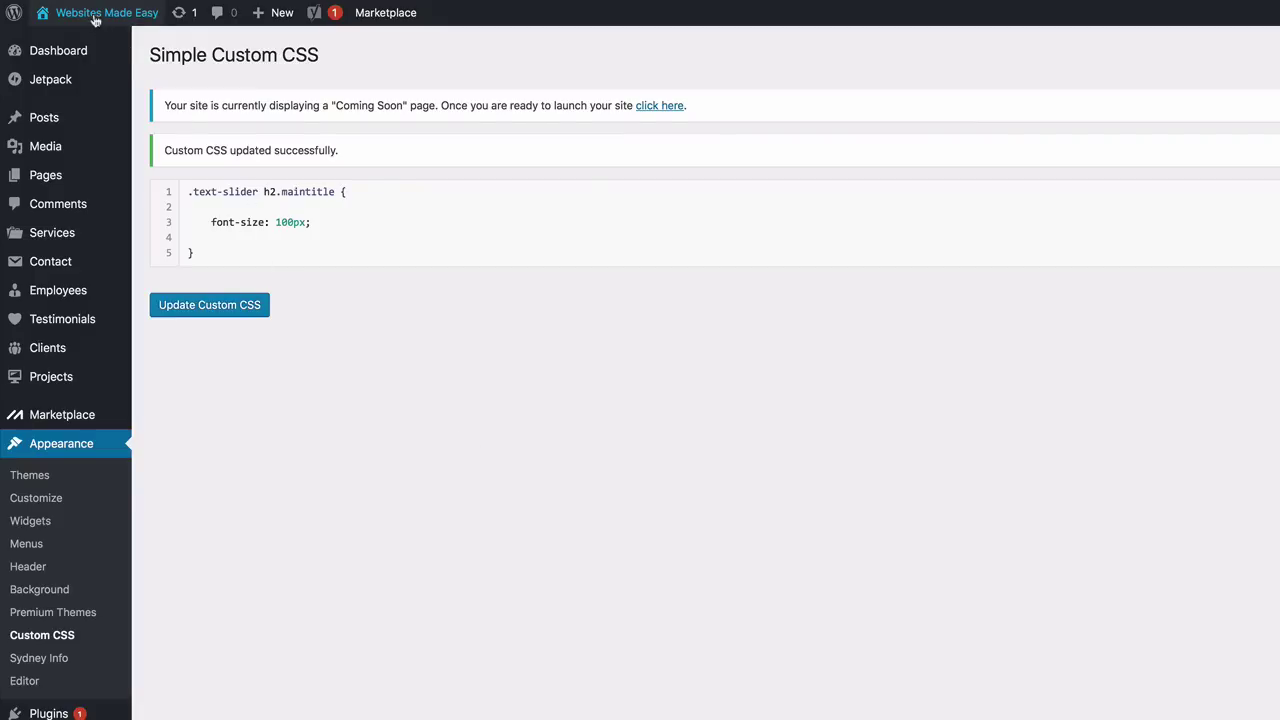
mouse_move(100, 14)
click(80, 43)
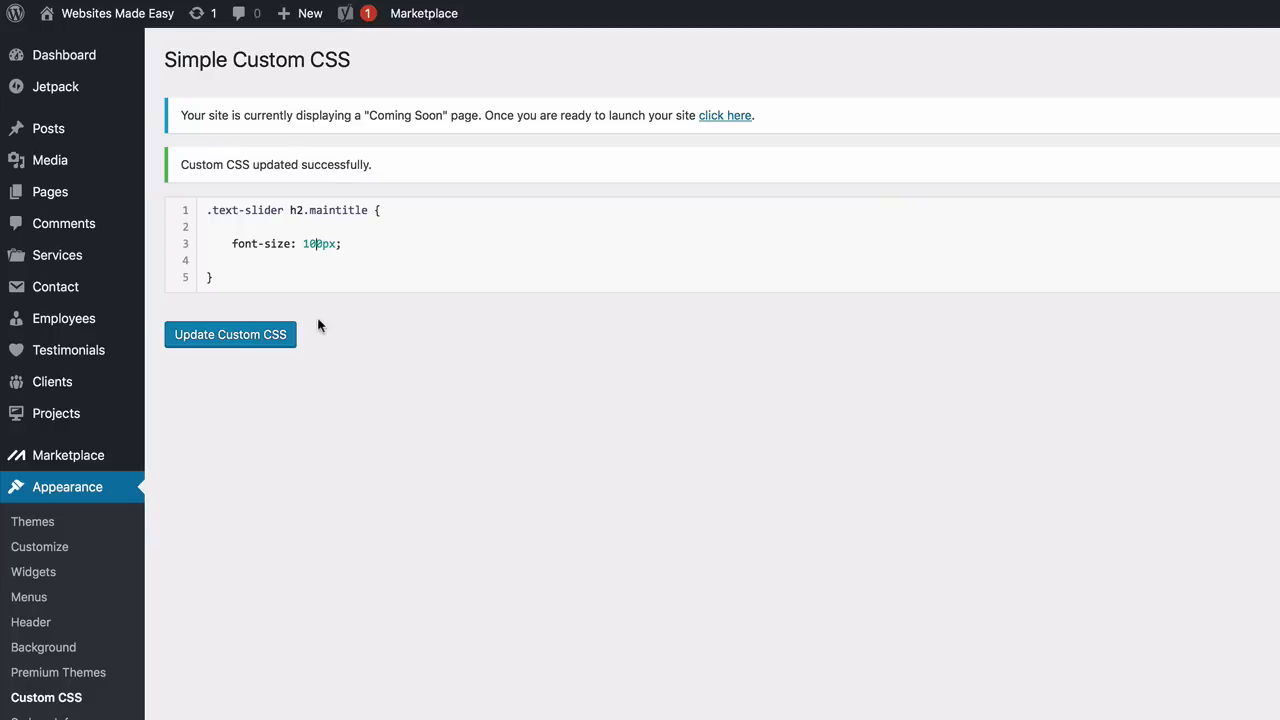
Change the heading font-size to 60px, then to 100px, saving the CSS each time
click(321, 243)
key(BackSpace)
key(BackSpace)
key(BackSpace)
text(60)
click(227, 340)
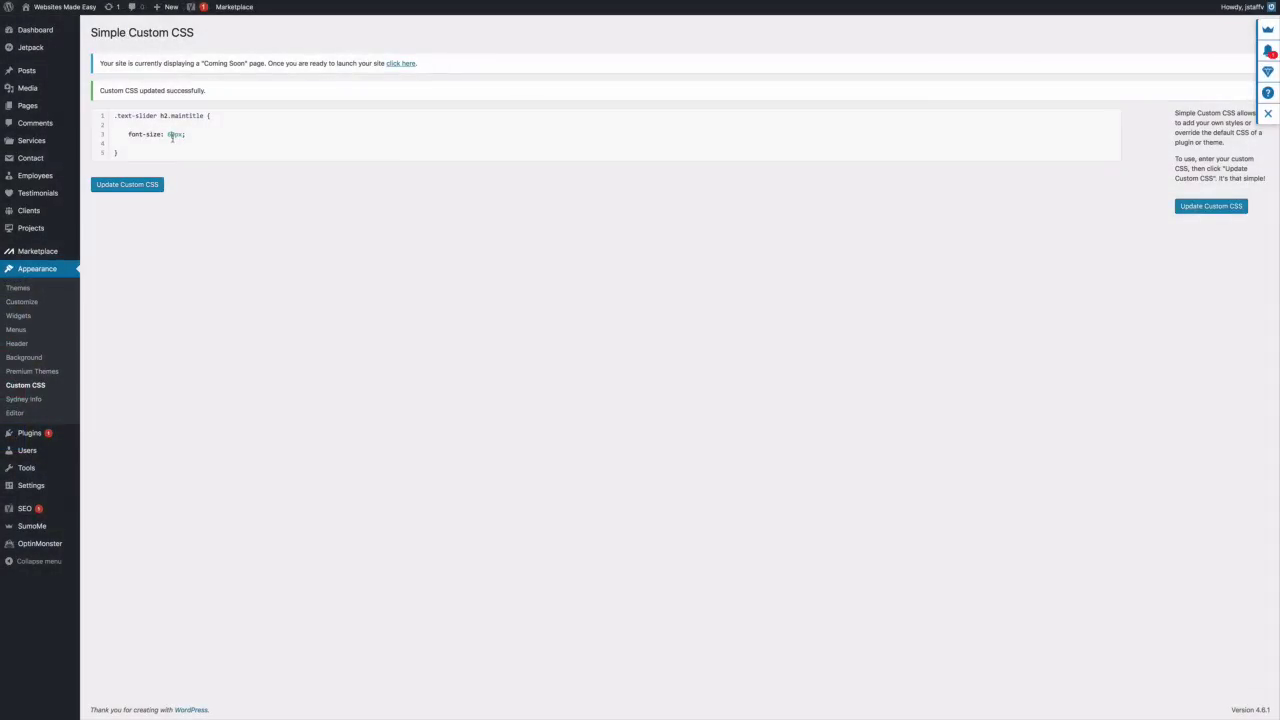
key(BackSpace)
text(00)
click(126, 185)
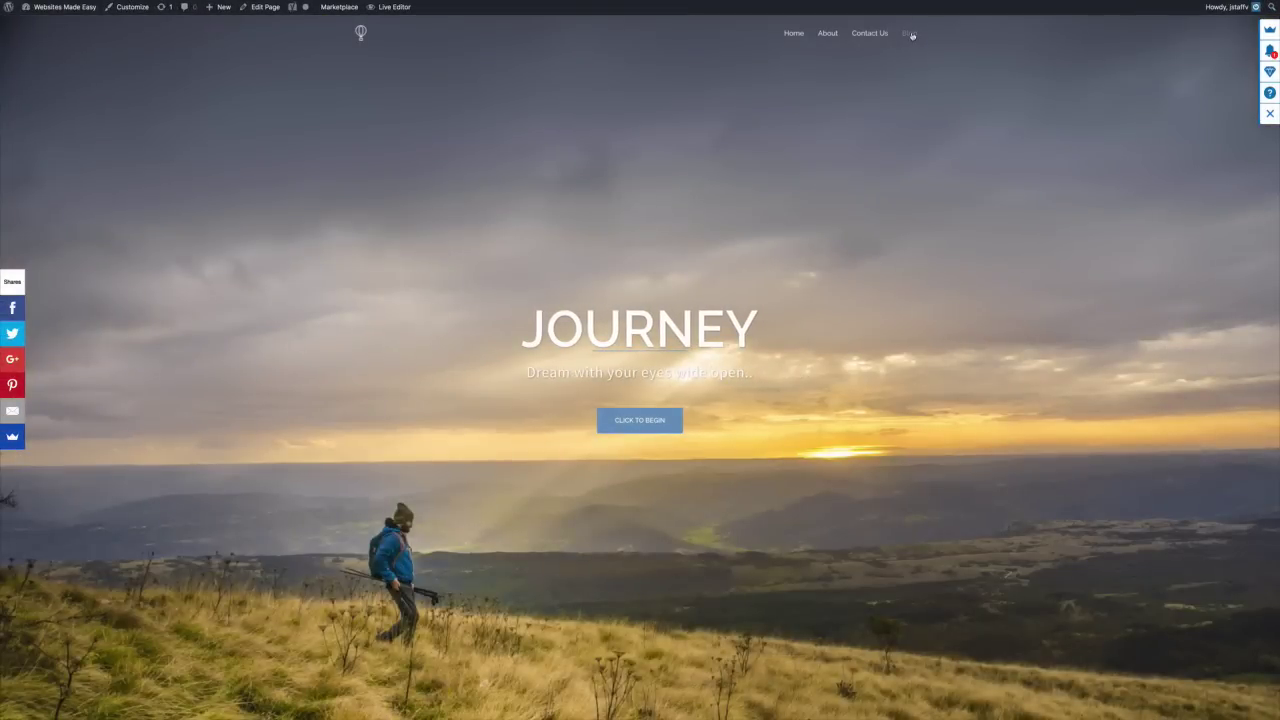
Check the larger JOURNEY heading on the Blog page, then go to Appearance > Widgets
click(911, 34)
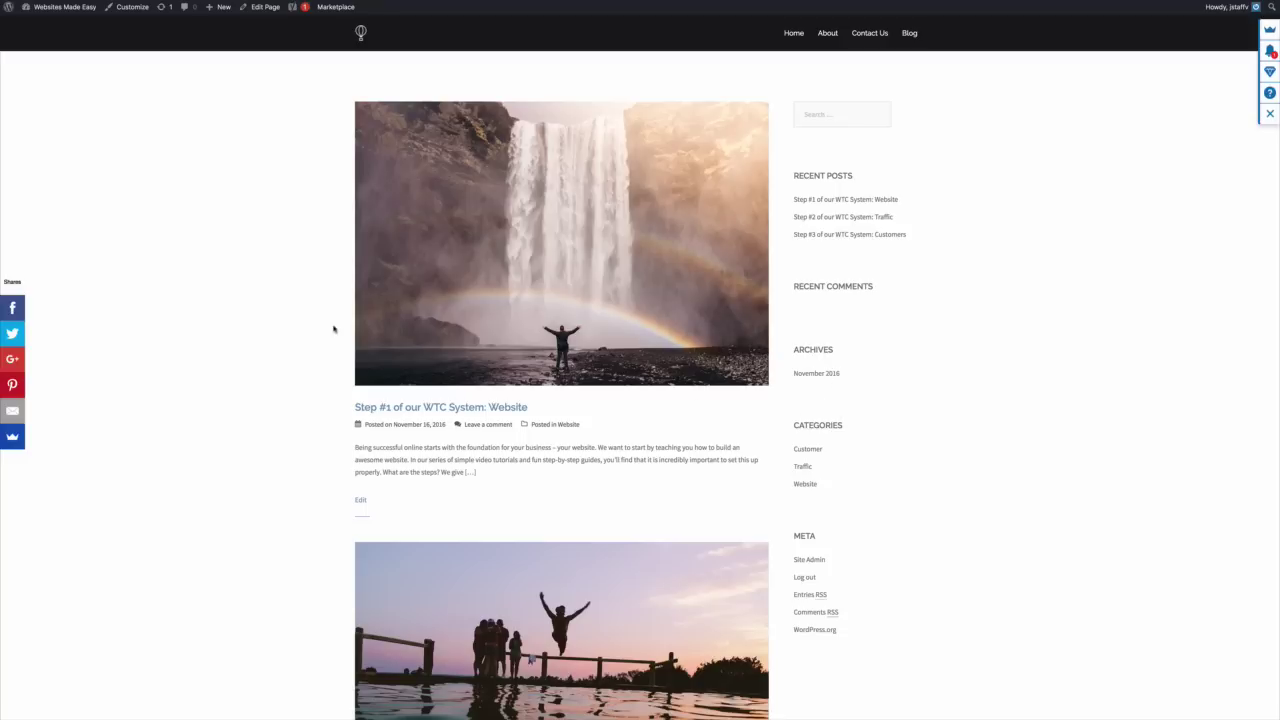
mouse_move(62, 17)
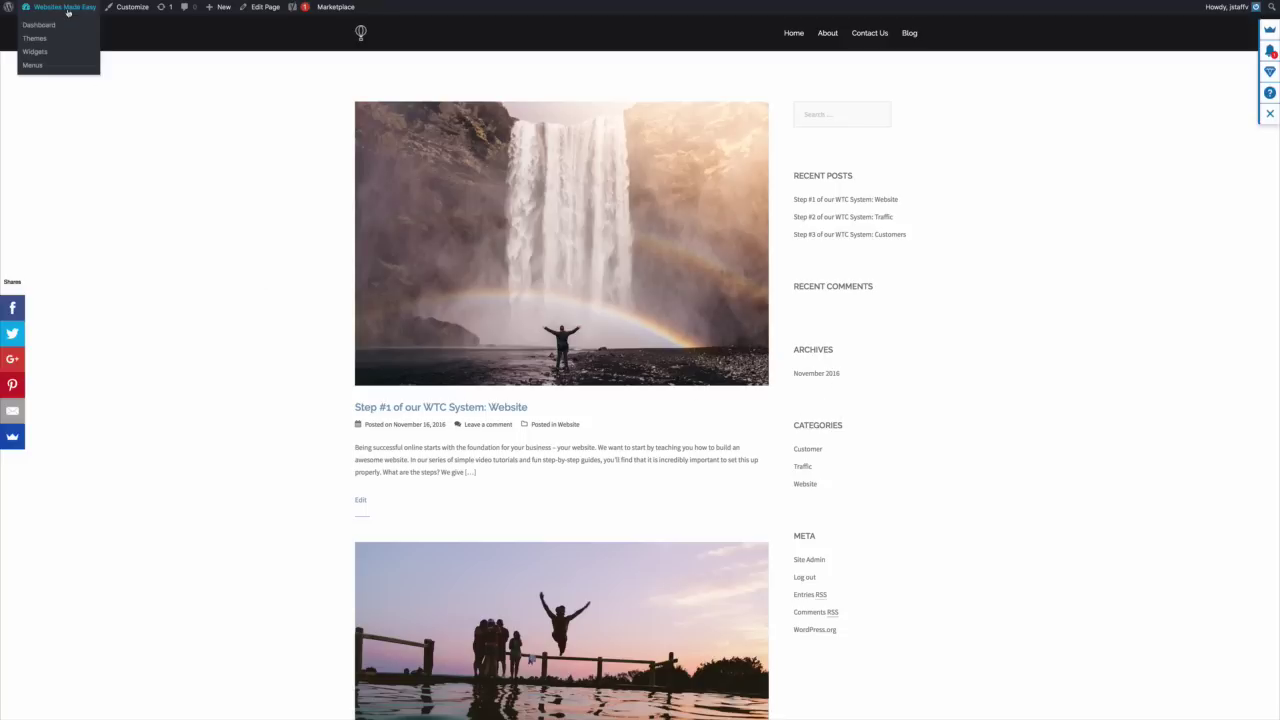
click(40, 26)
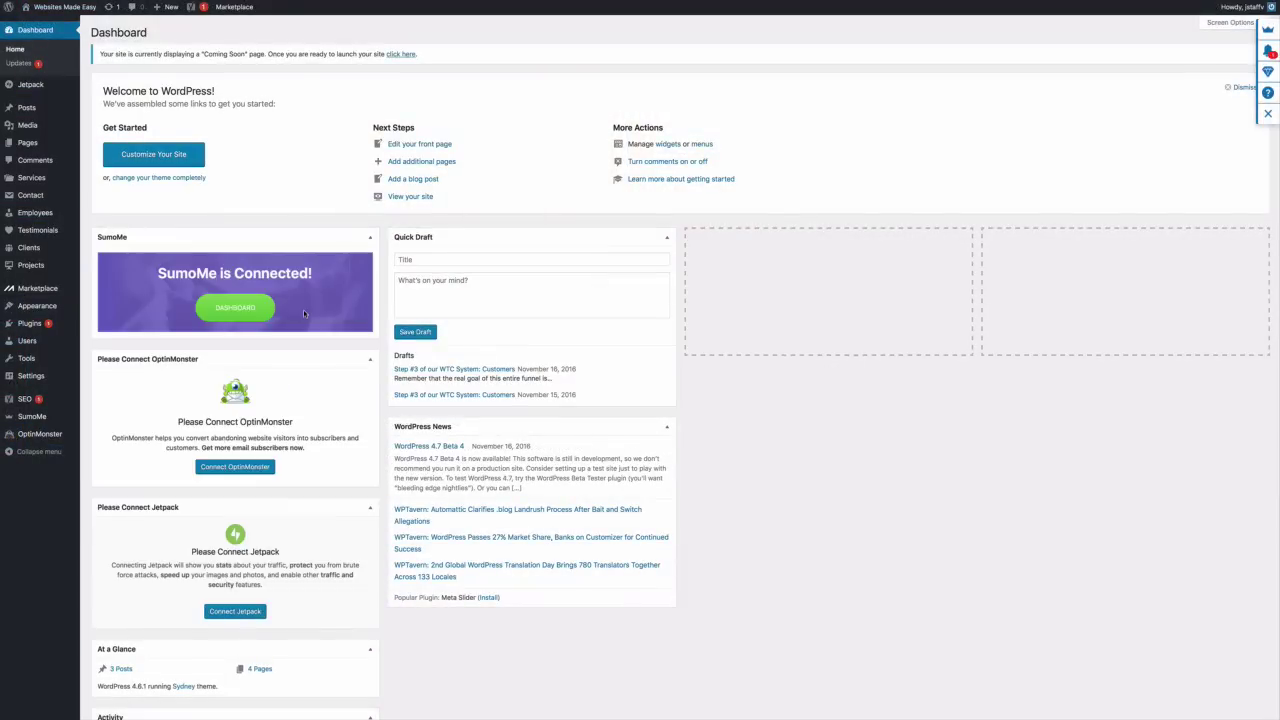
mouse_move(40, 306)
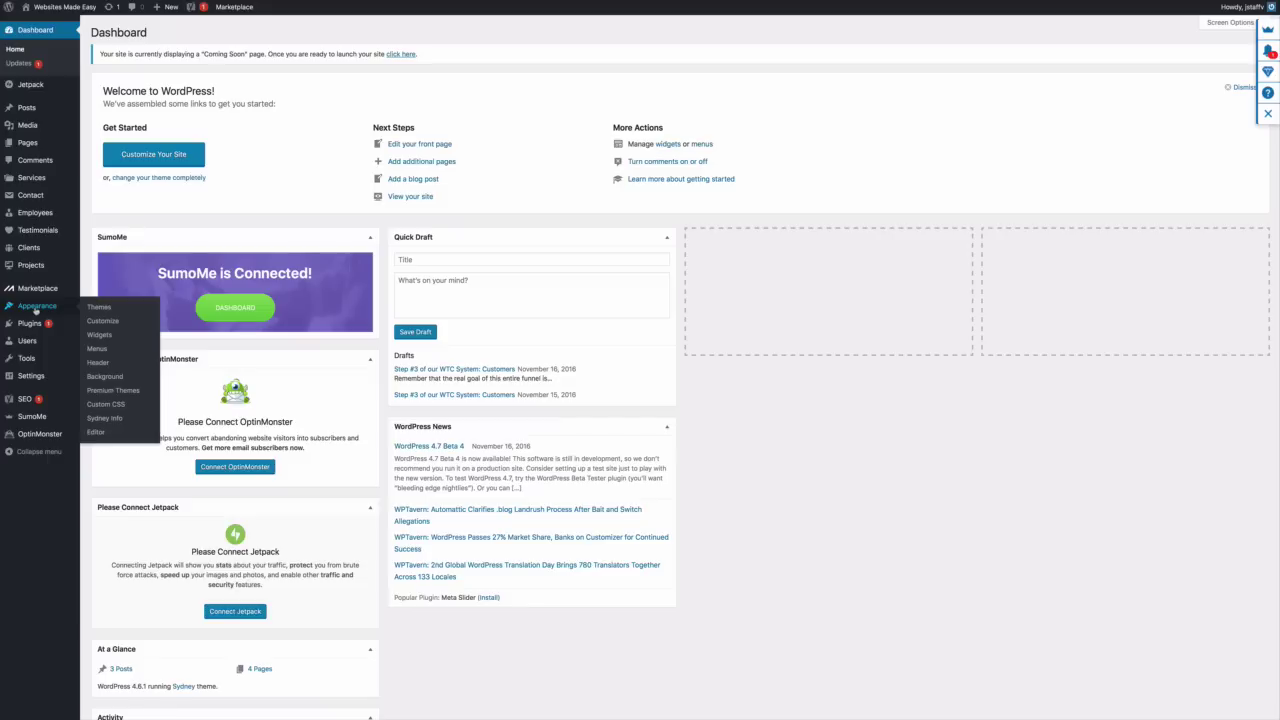
click(101, 335)
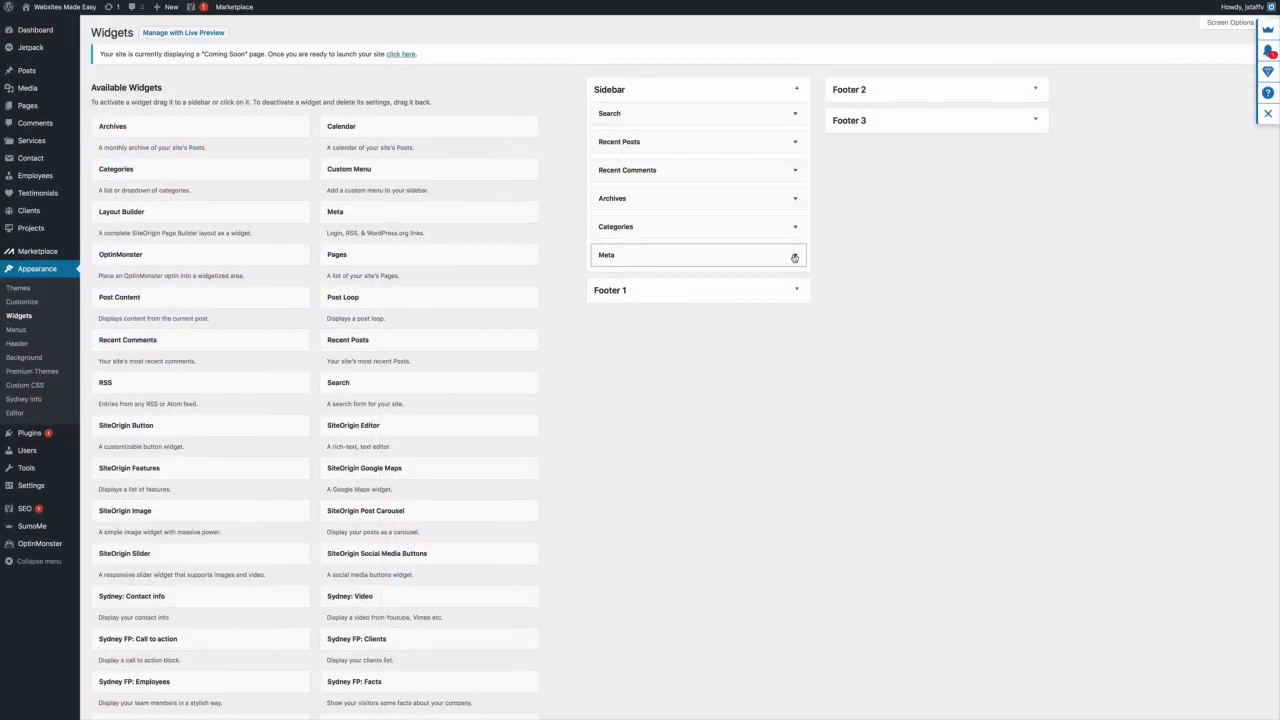
Delete the Meta, Archives and Search widgets from the Sidebar
click(794, 256)
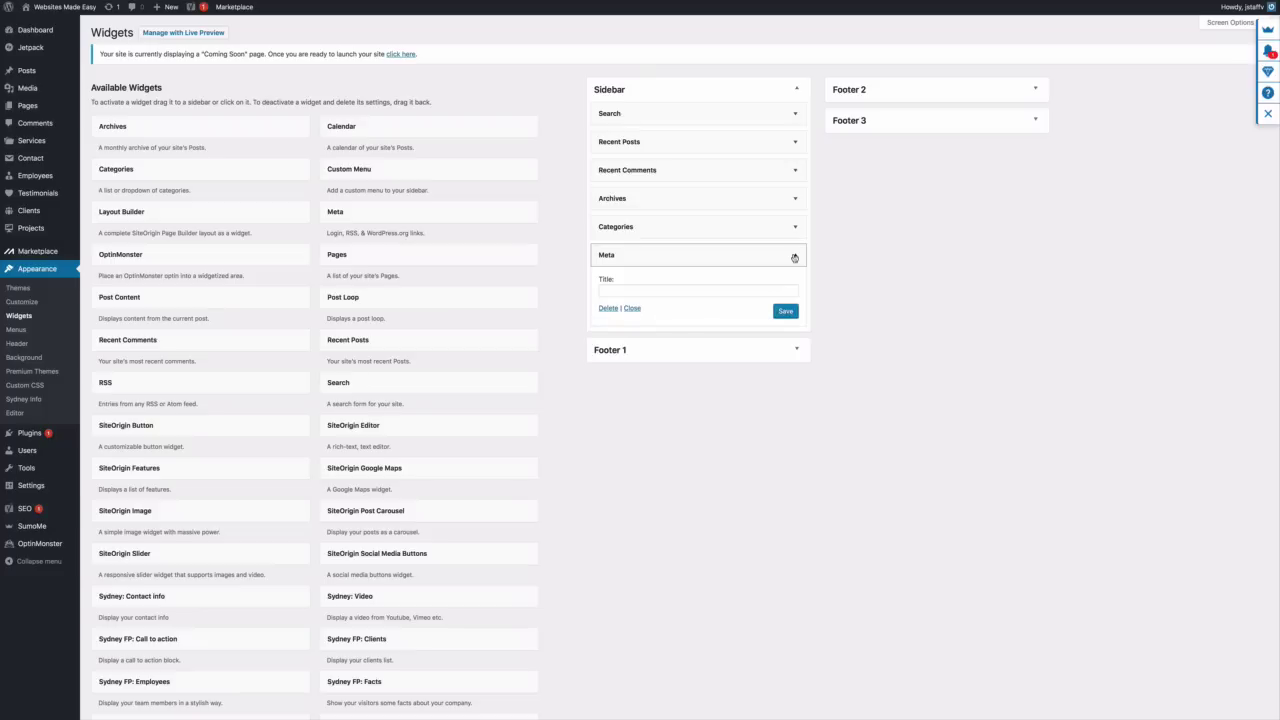
click(612, 309)
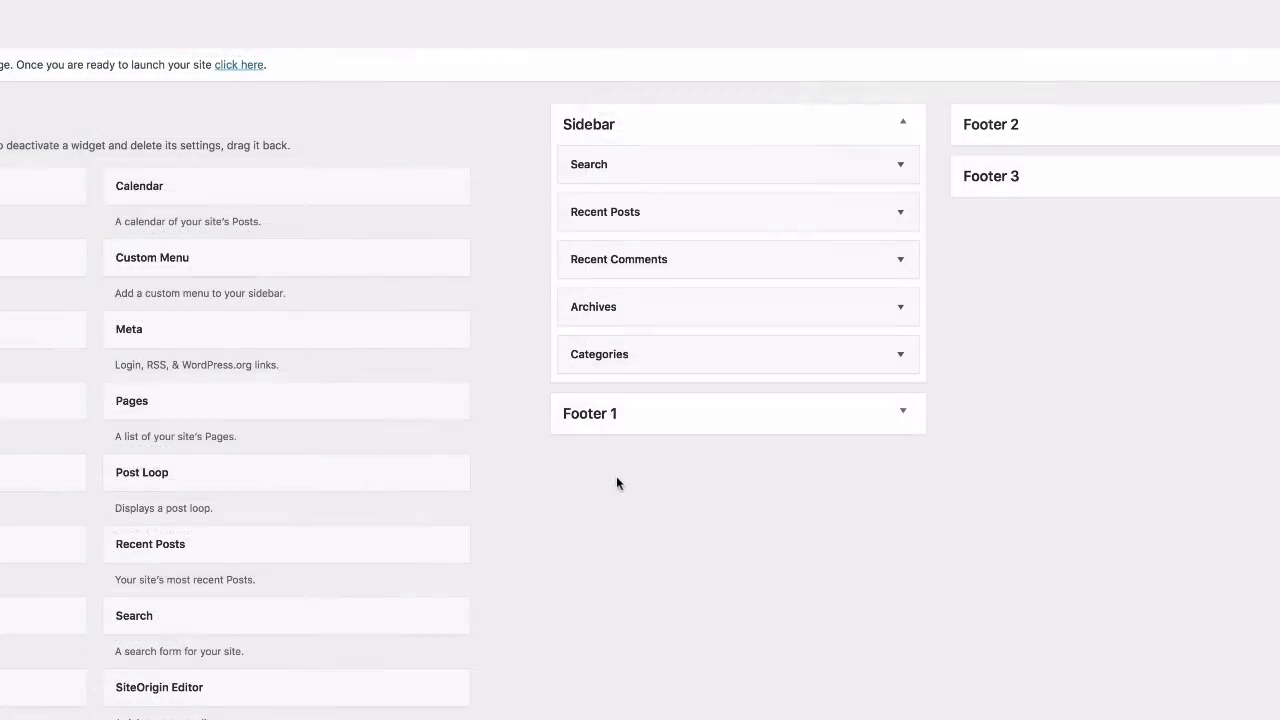
click(901, 311)
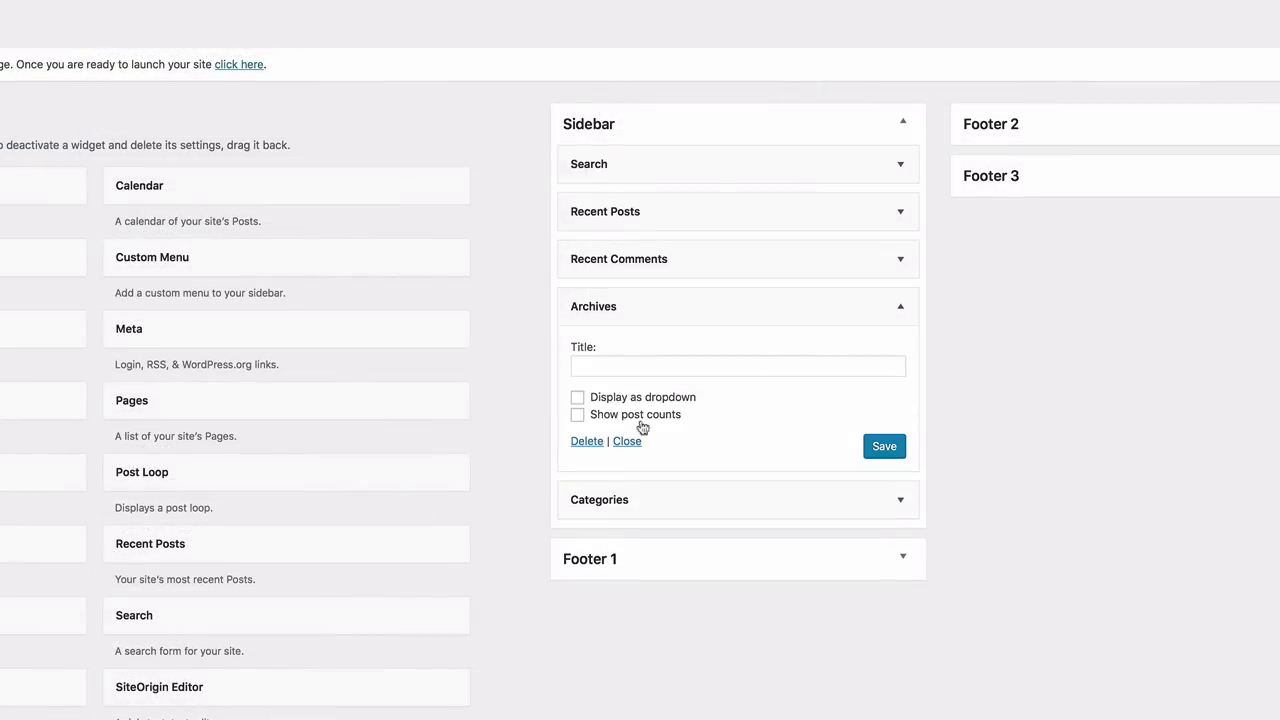
click(594, 446)
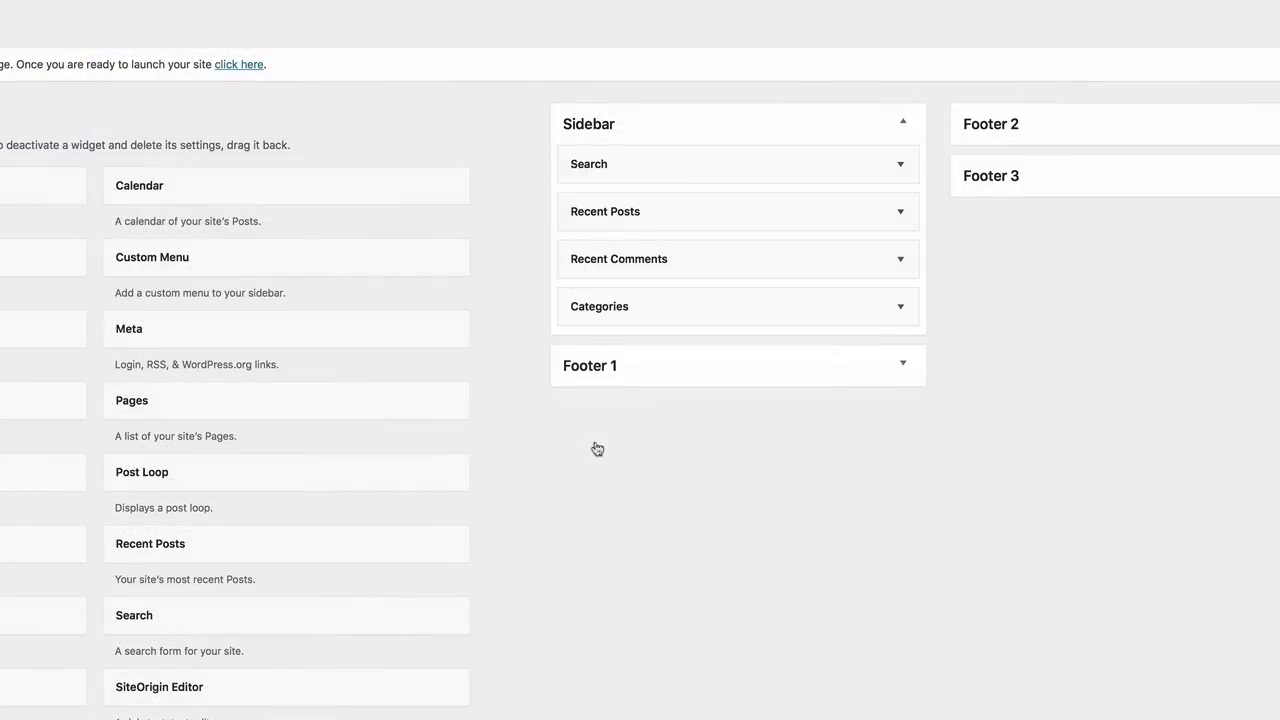
click(901, 165)
click(590, 254)
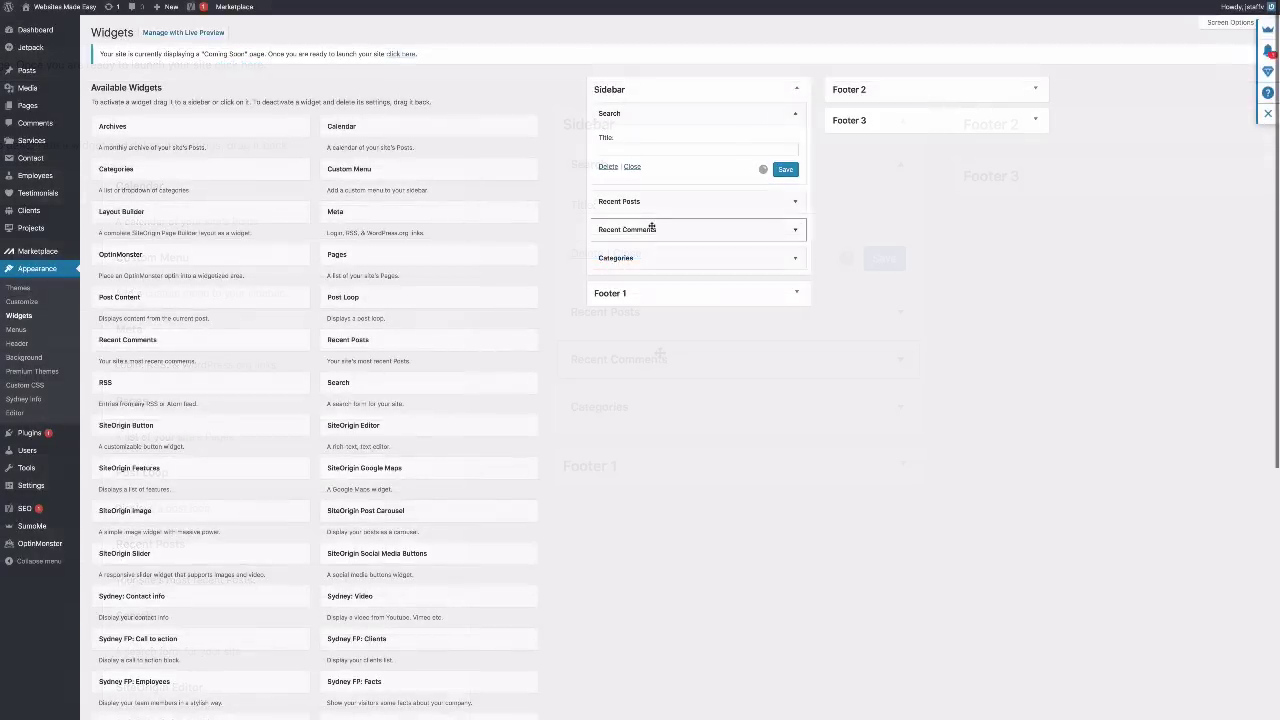
scroll(607, 357, down, 3)
scroll(621, 226, down, 4)
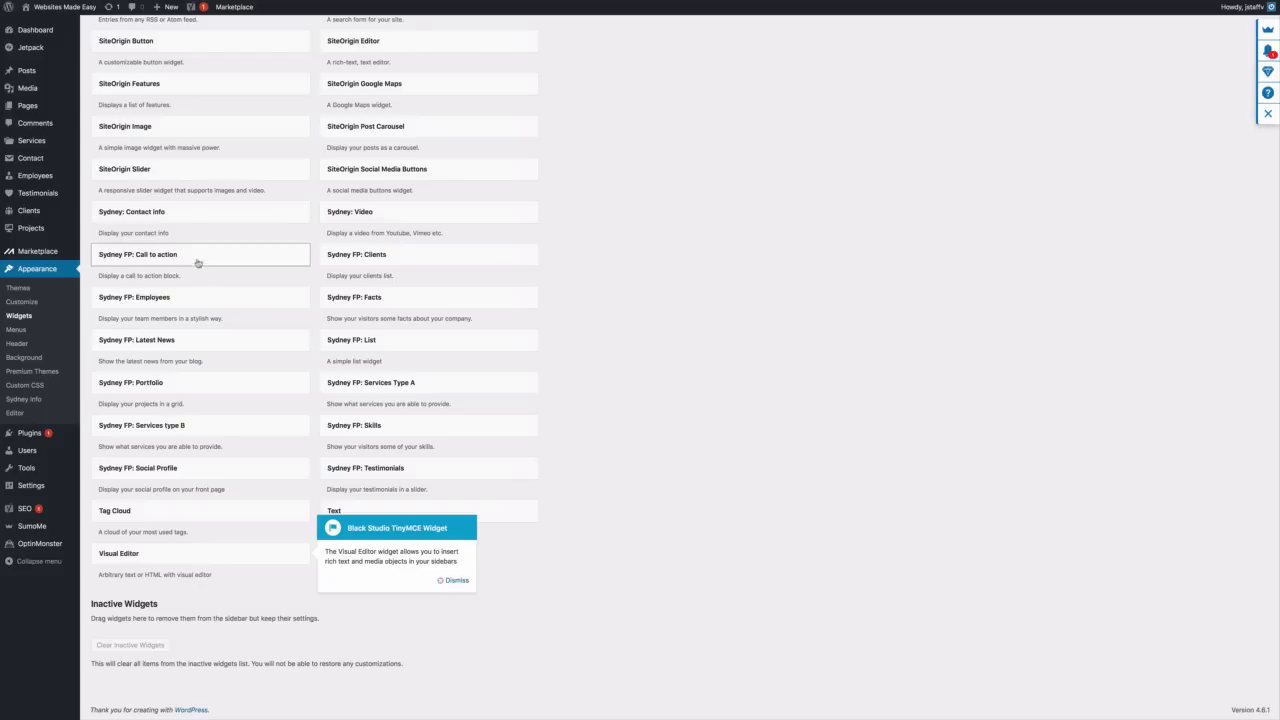
Add a call-to-action widget to the Sidebar titled 'Free Consultation' with text 'Get Started'
drag(181, 258, 684, 118)
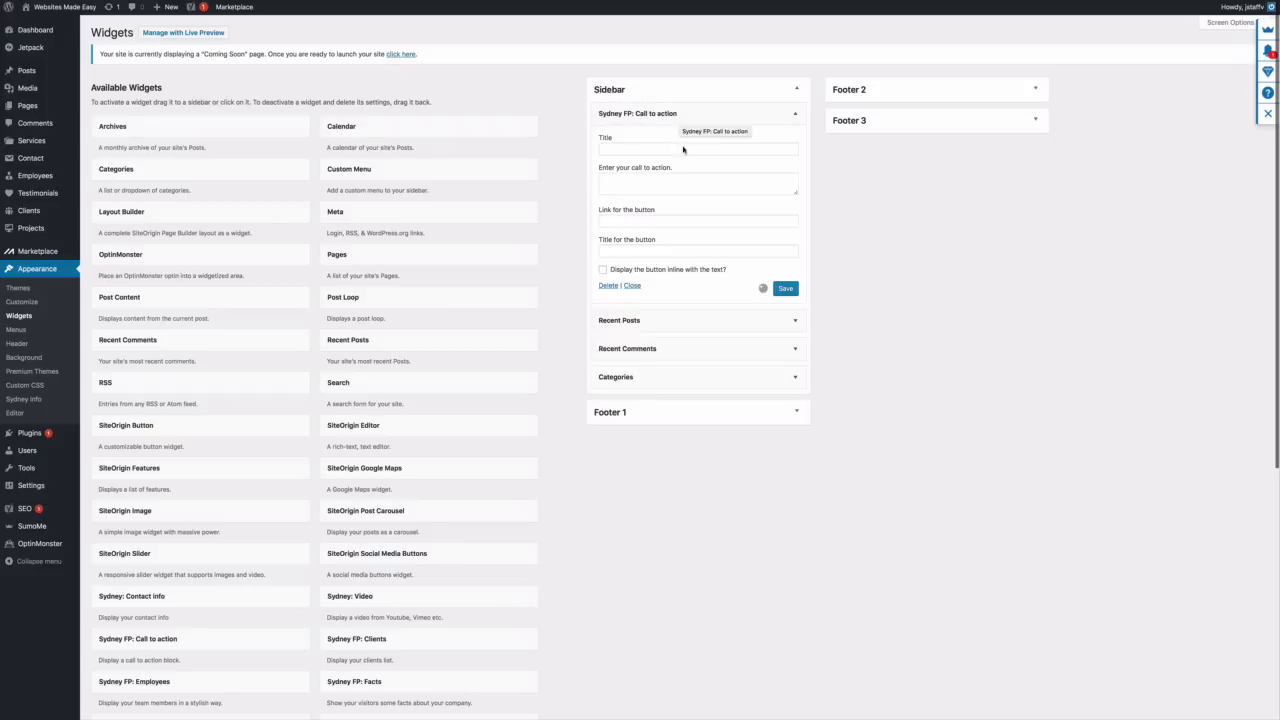
click(672, 149)
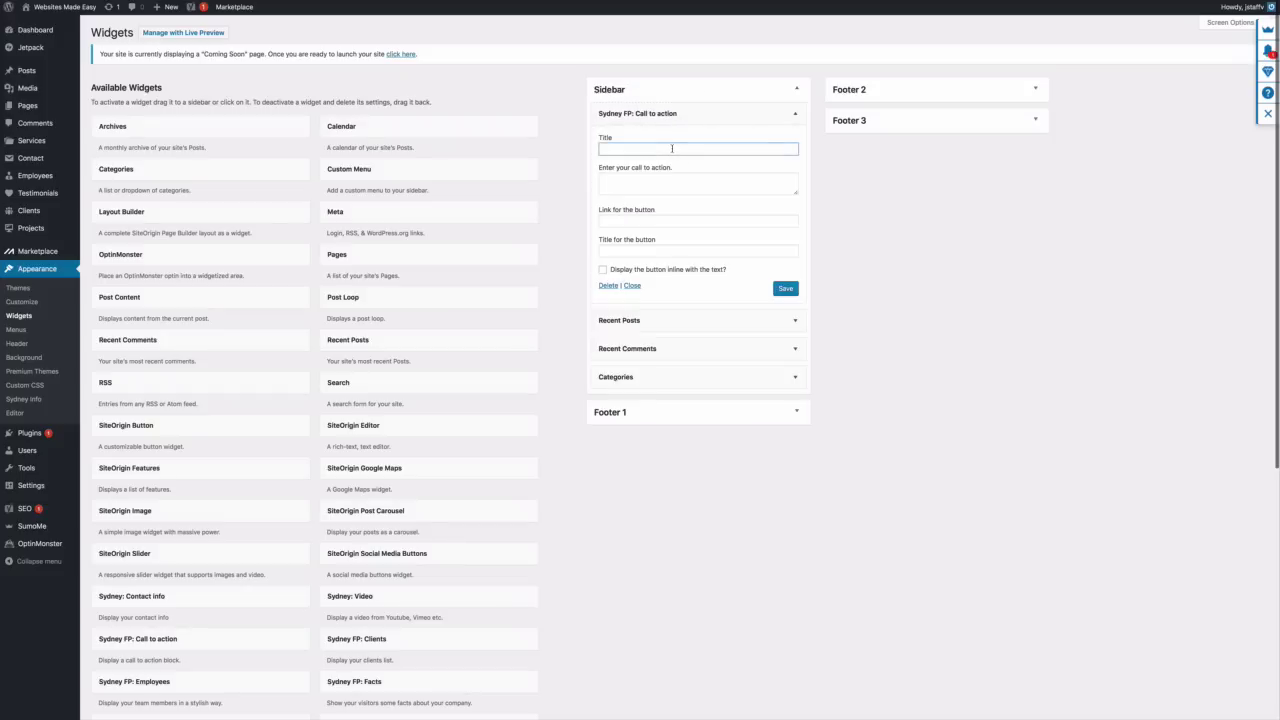
text(Fr)
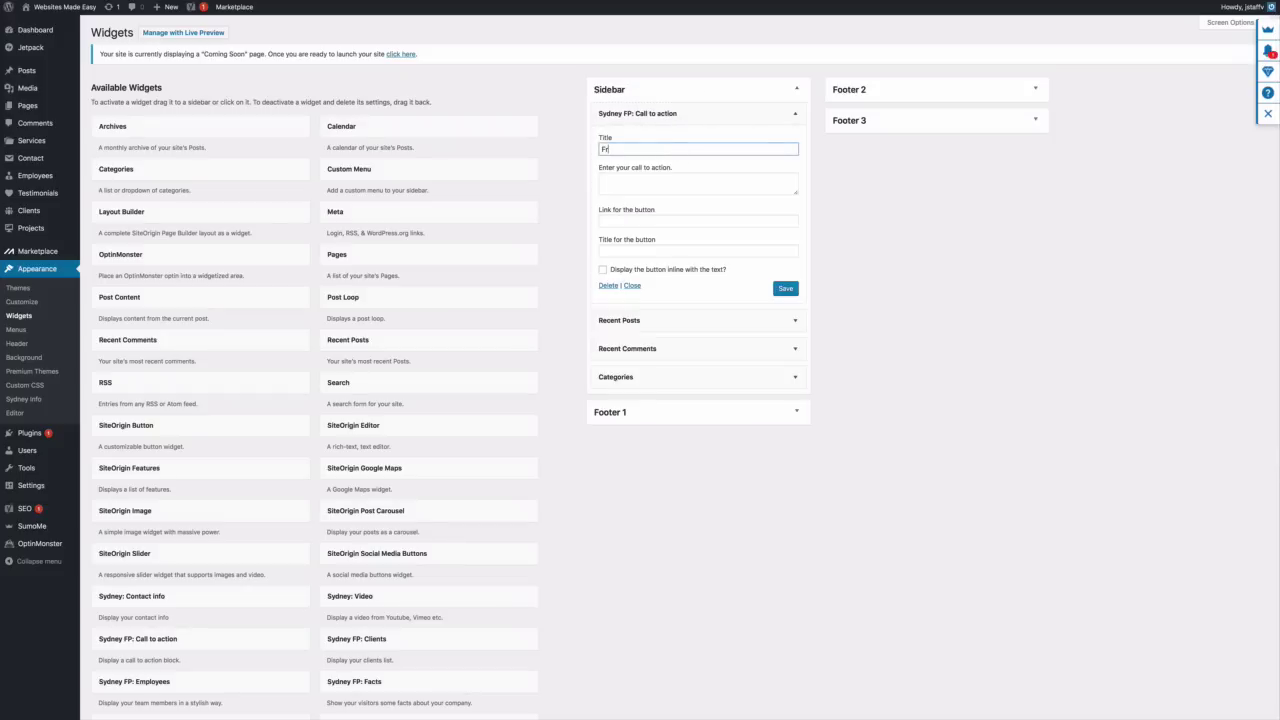
text(ee Consultation)
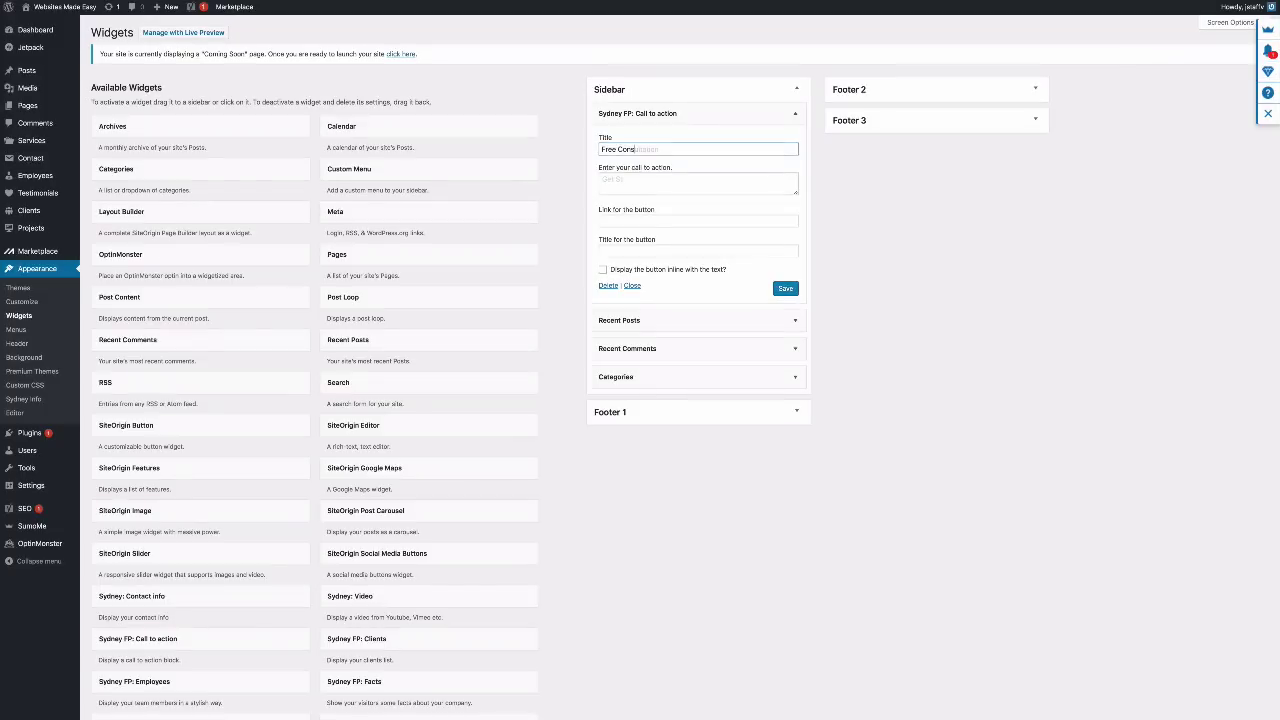
key(Tab)
text(Get Started)
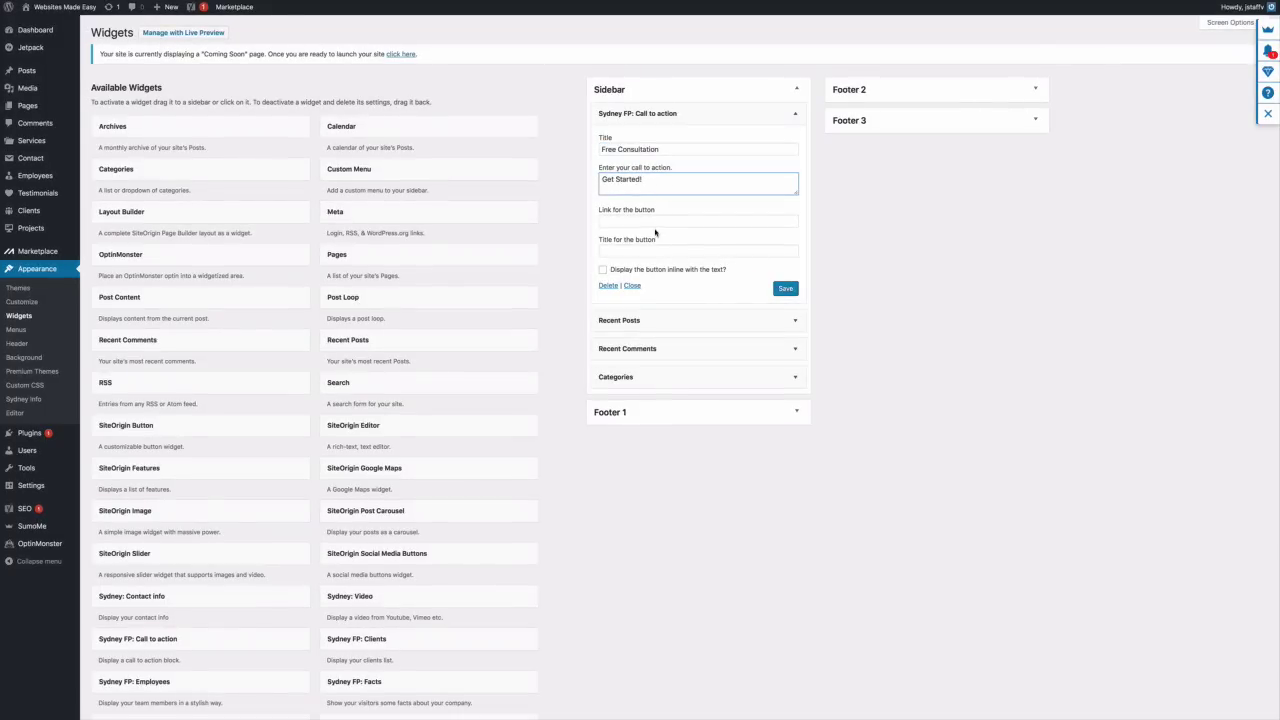
Set the button link to the site address followed by contact-us/
click(646, 222)
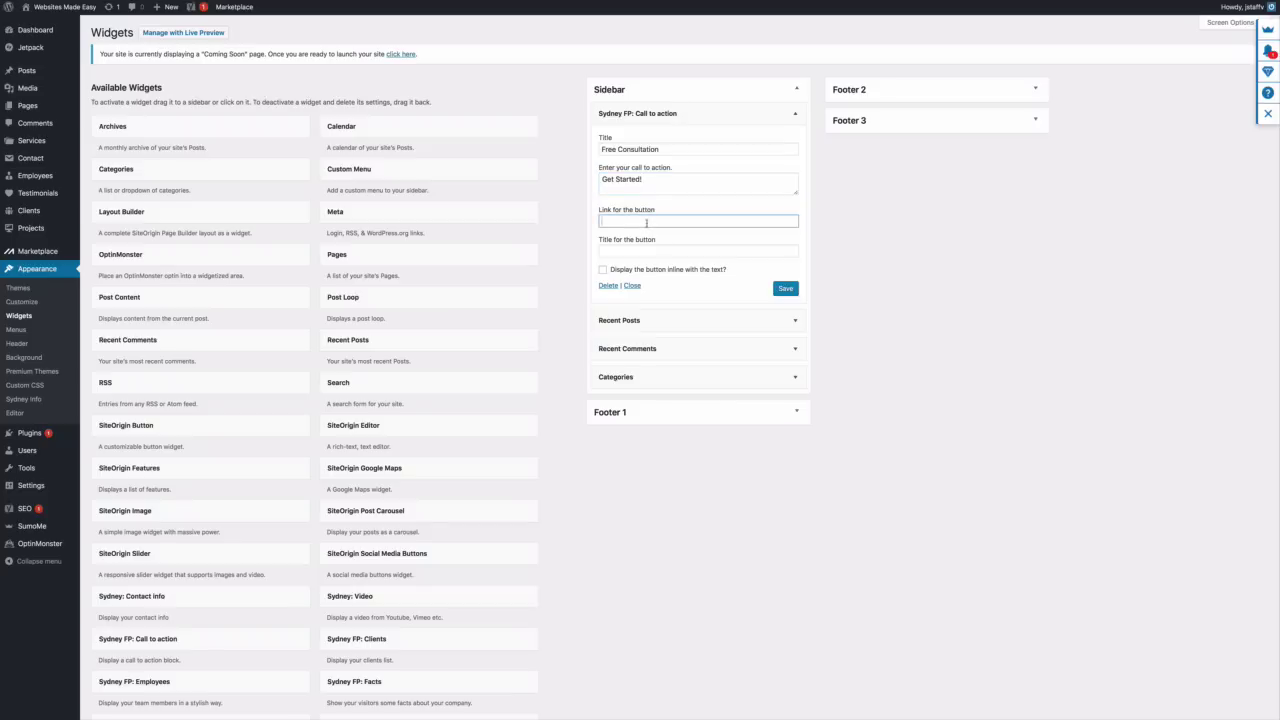
key(super+l)
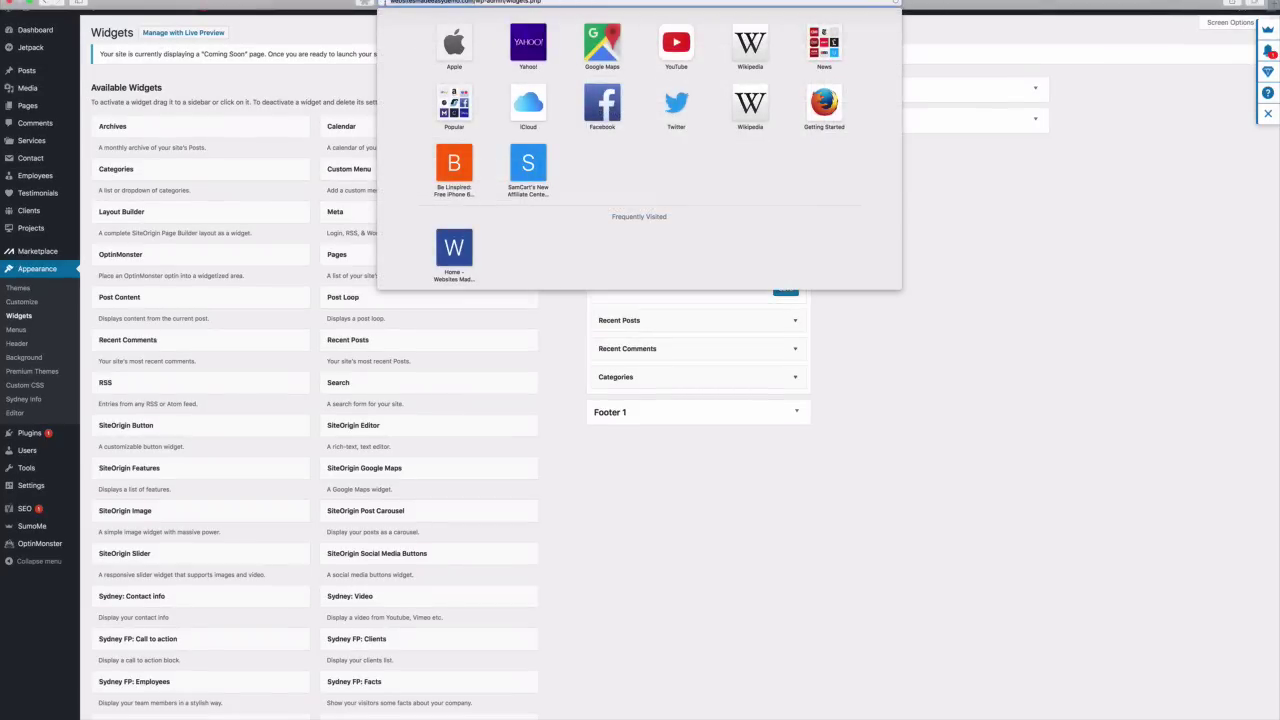
right_click(425, 3)
click(445, 20)
right_click(673, 221)
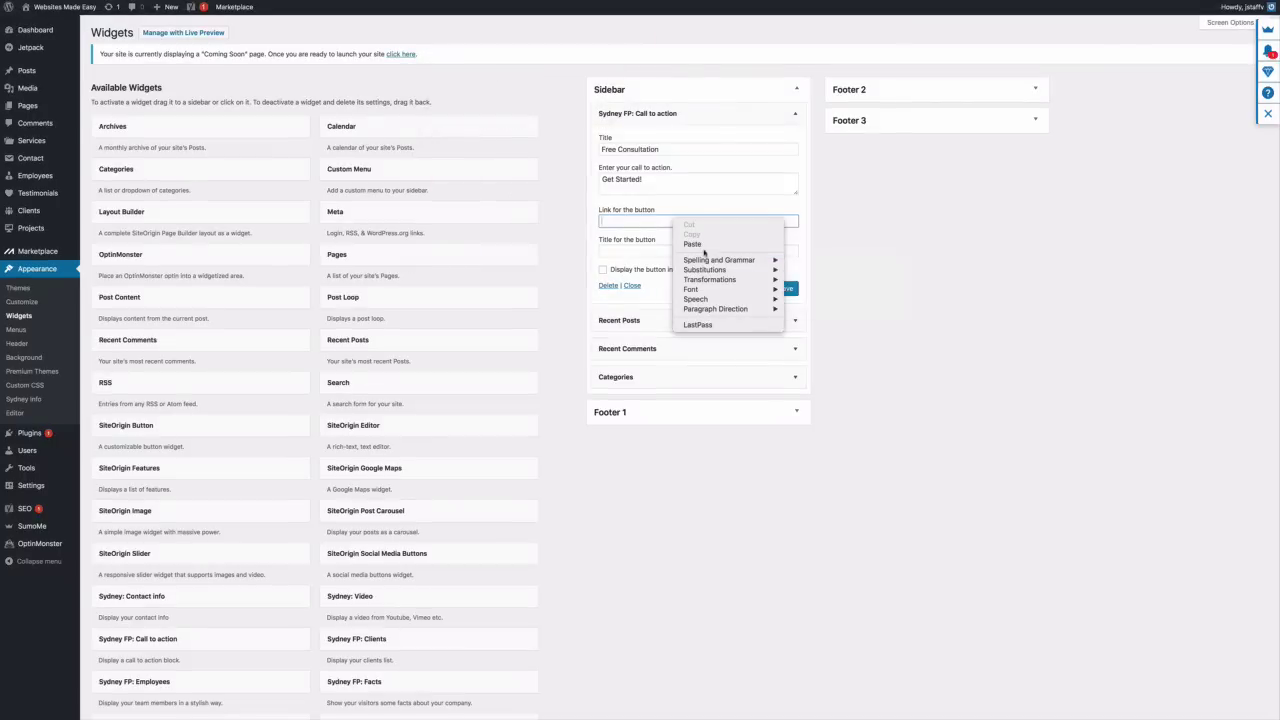
click(703, 246)
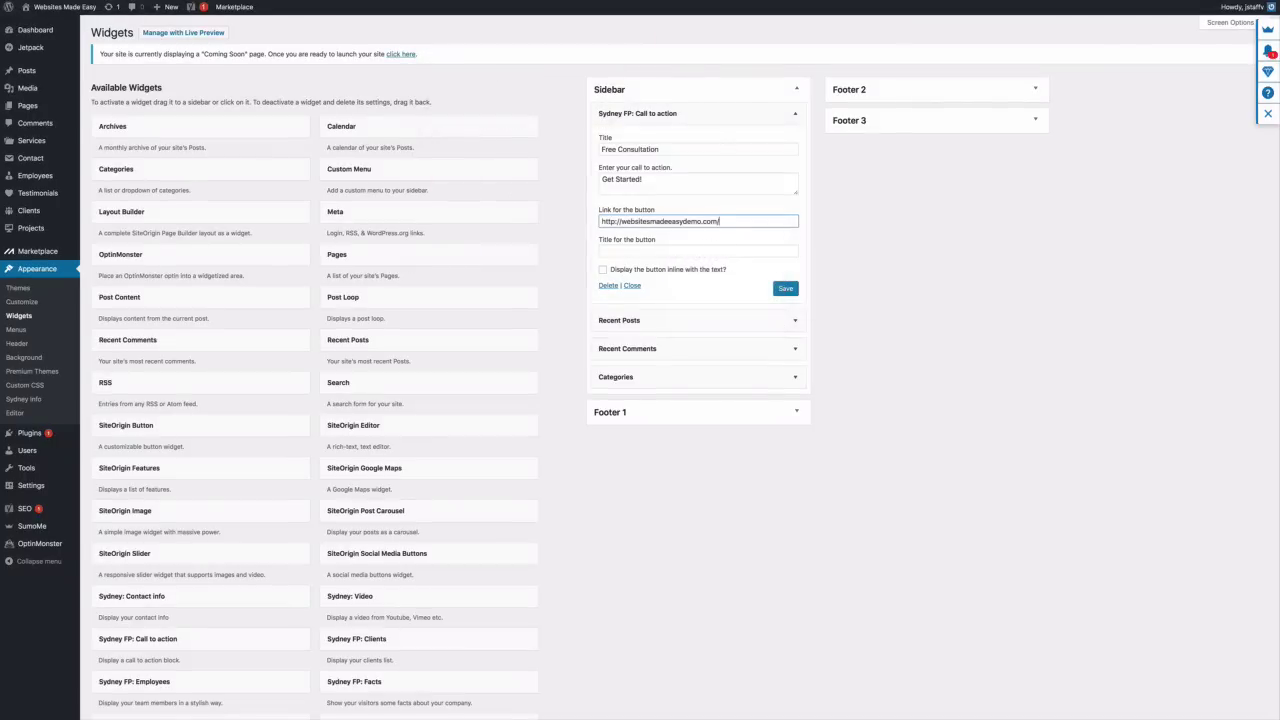
text(0)
text(ontact-us/)
Title the button 'Click Here!', display it inline, and save the widget
click(677, 252)
text(Click Here!)
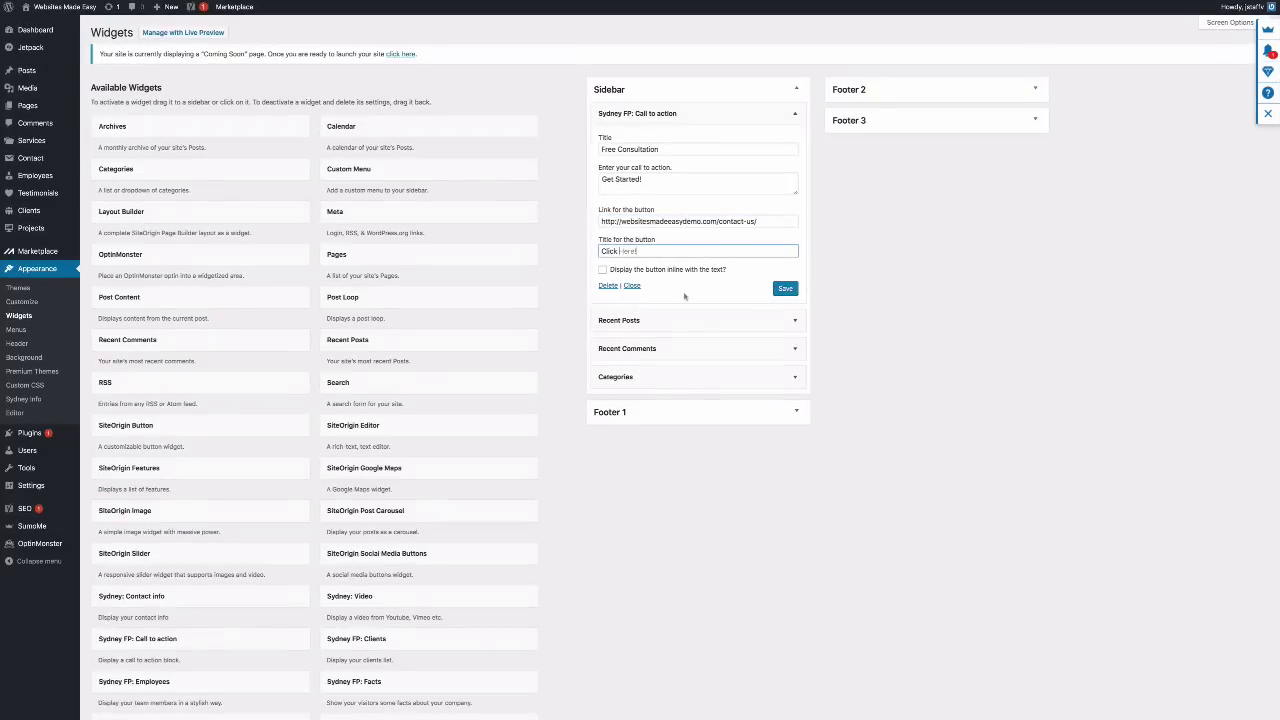
click(684, 289)
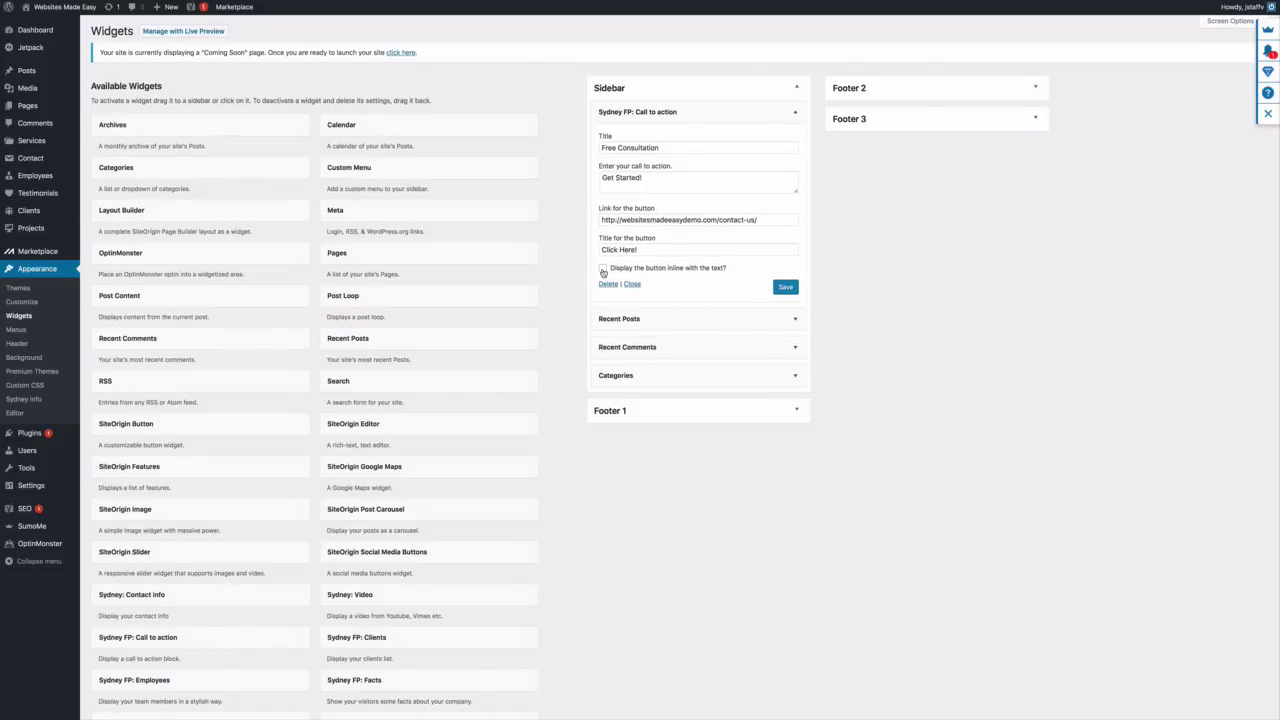
click(603, 268)
click(785, 288)
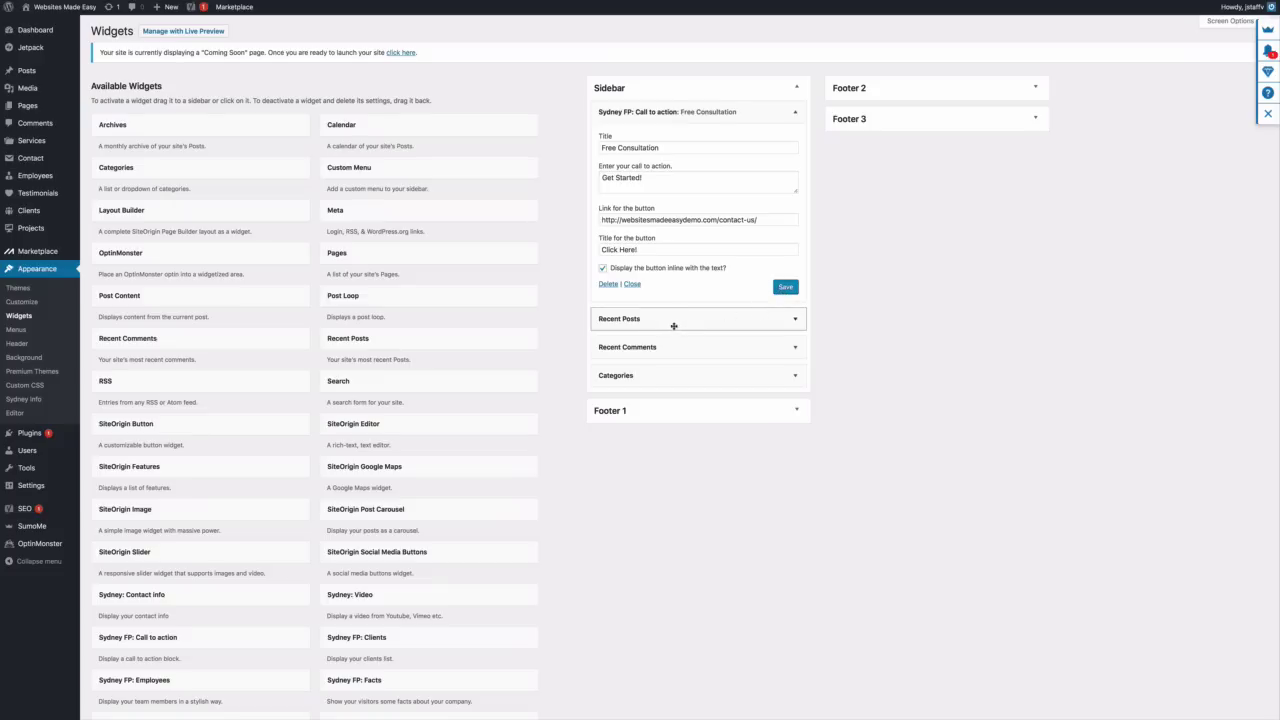
Move Categories to the top of the Sidebar and save the widget again
drag(674, 372, 677, 320)
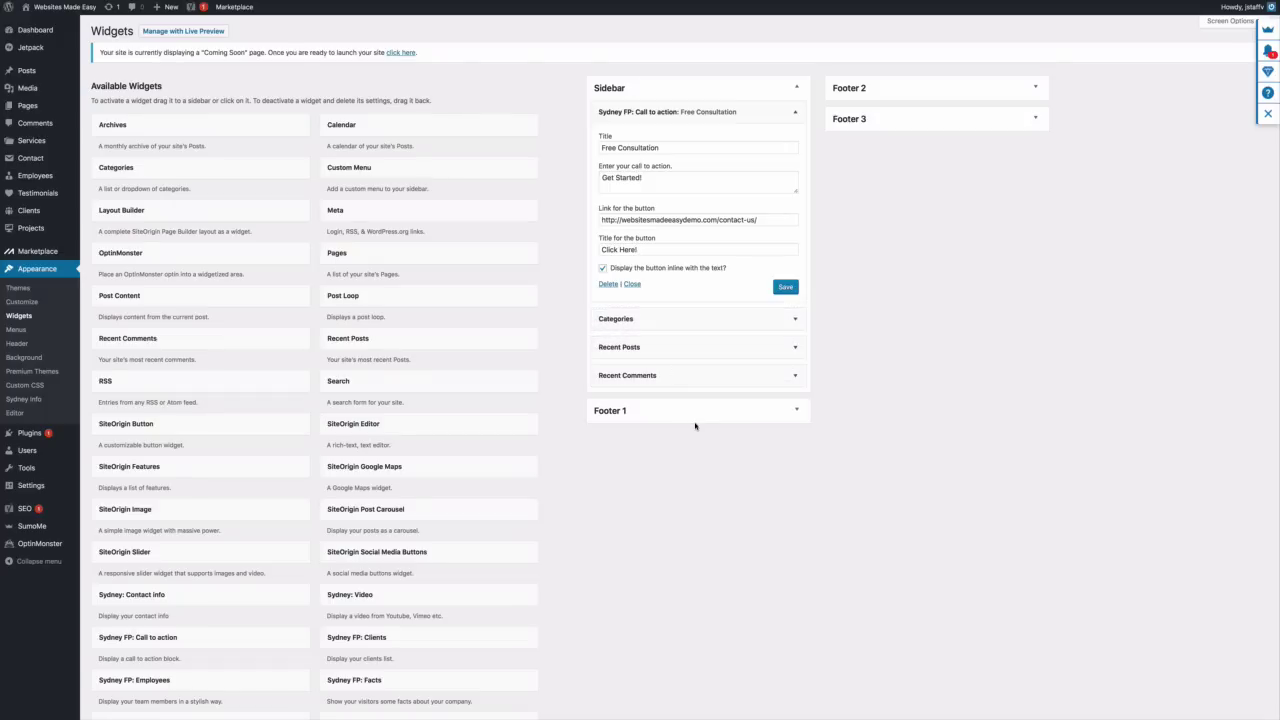
scroll(376, 412, down, 2)
scroll(376, 412, down, 3)
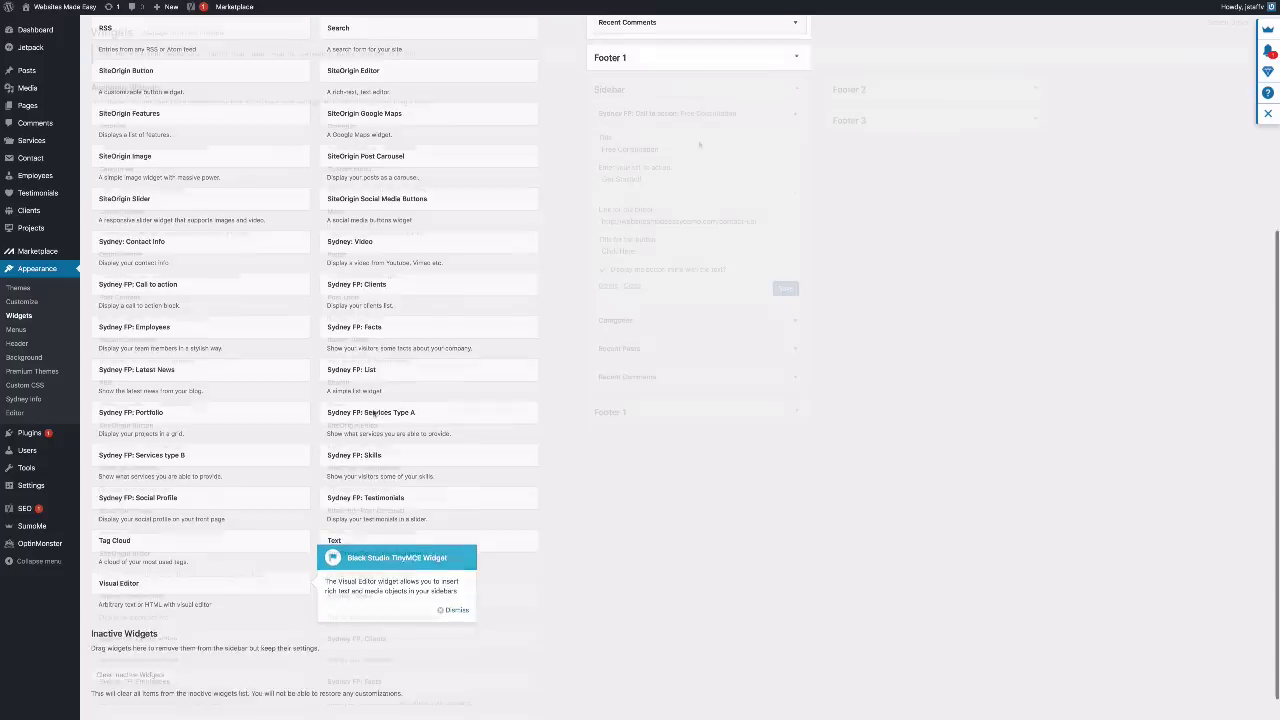
scroll(376, 412, up, 5)
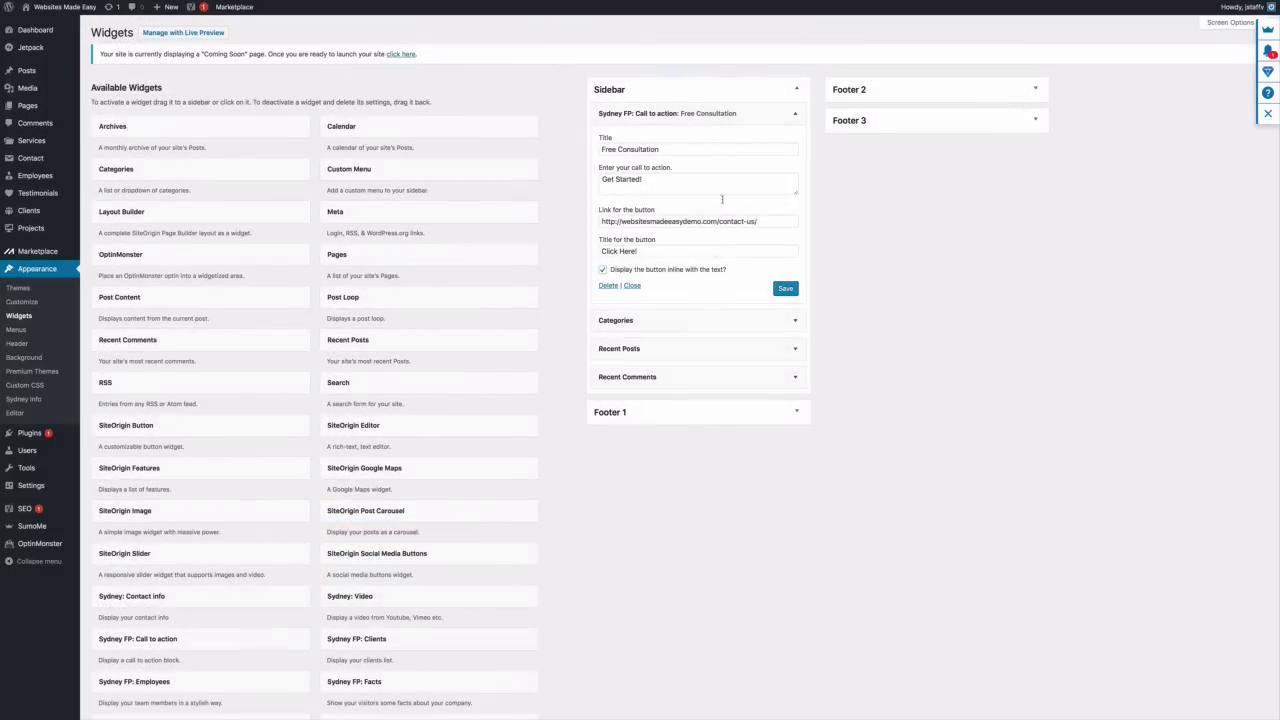
click(785, 289)
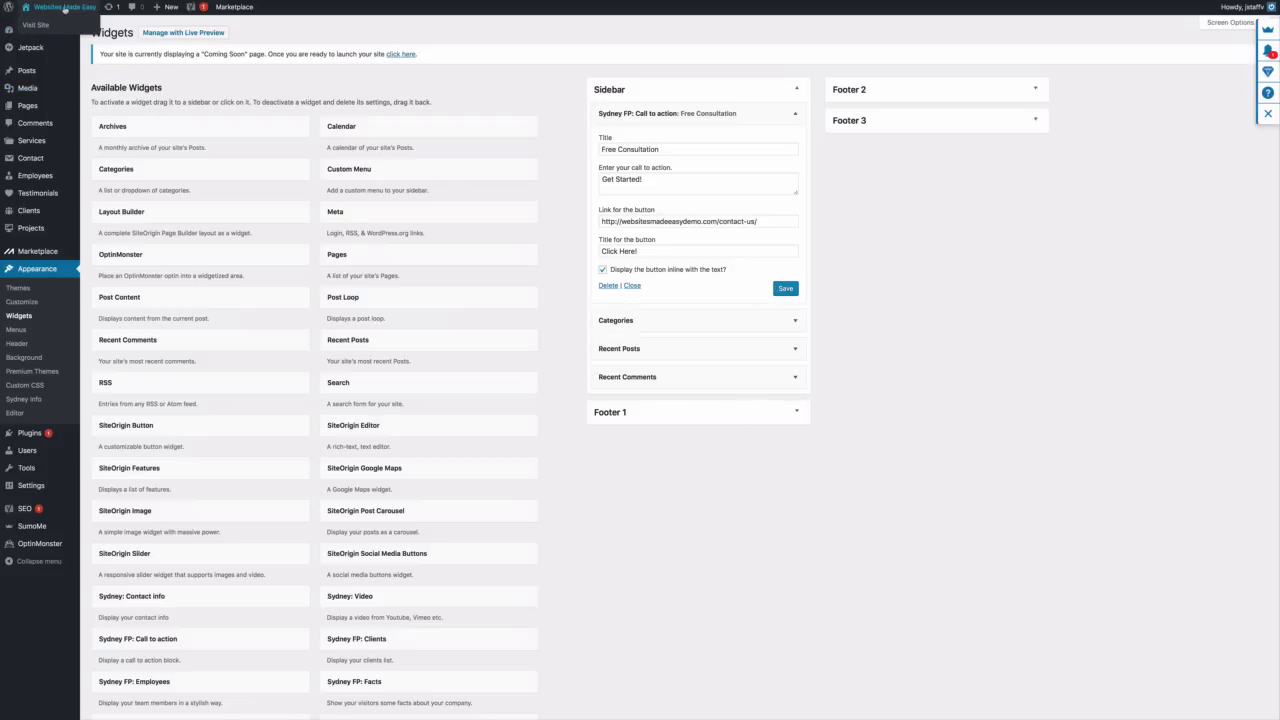
Open the live Blog page and review the Free Consultation button in the sidebar
click(55, 23)
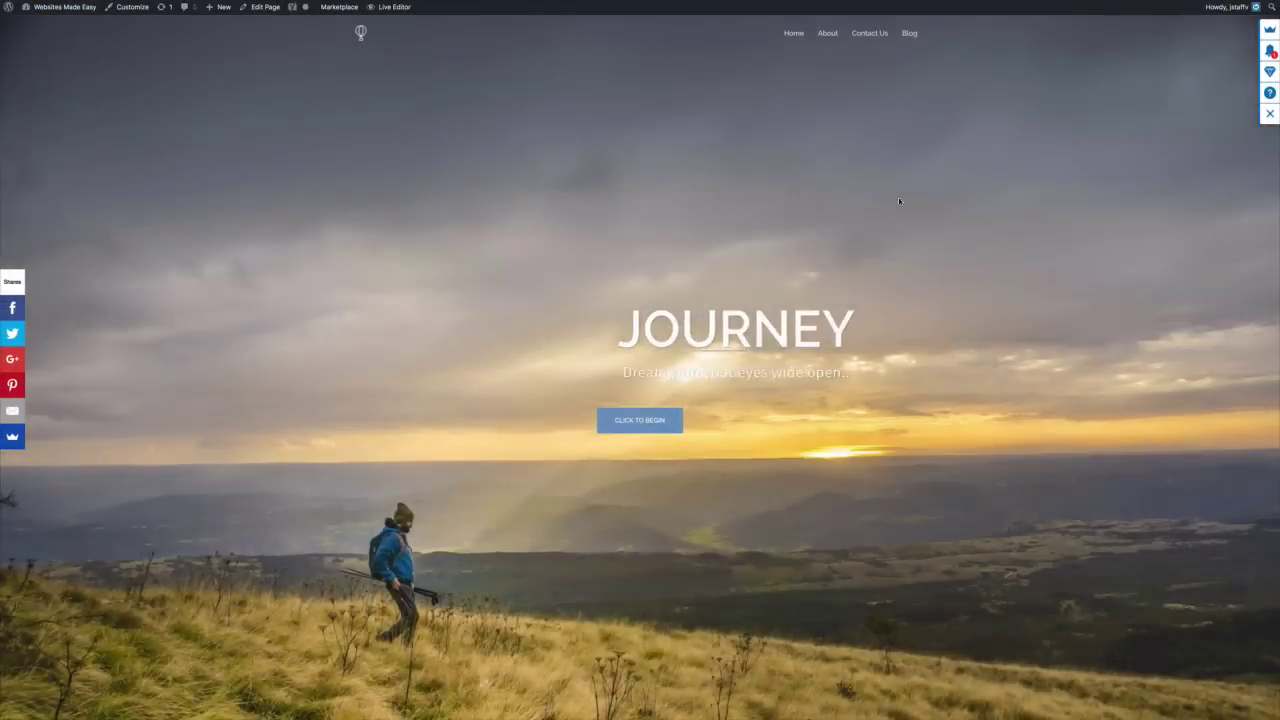
click(909, 33)
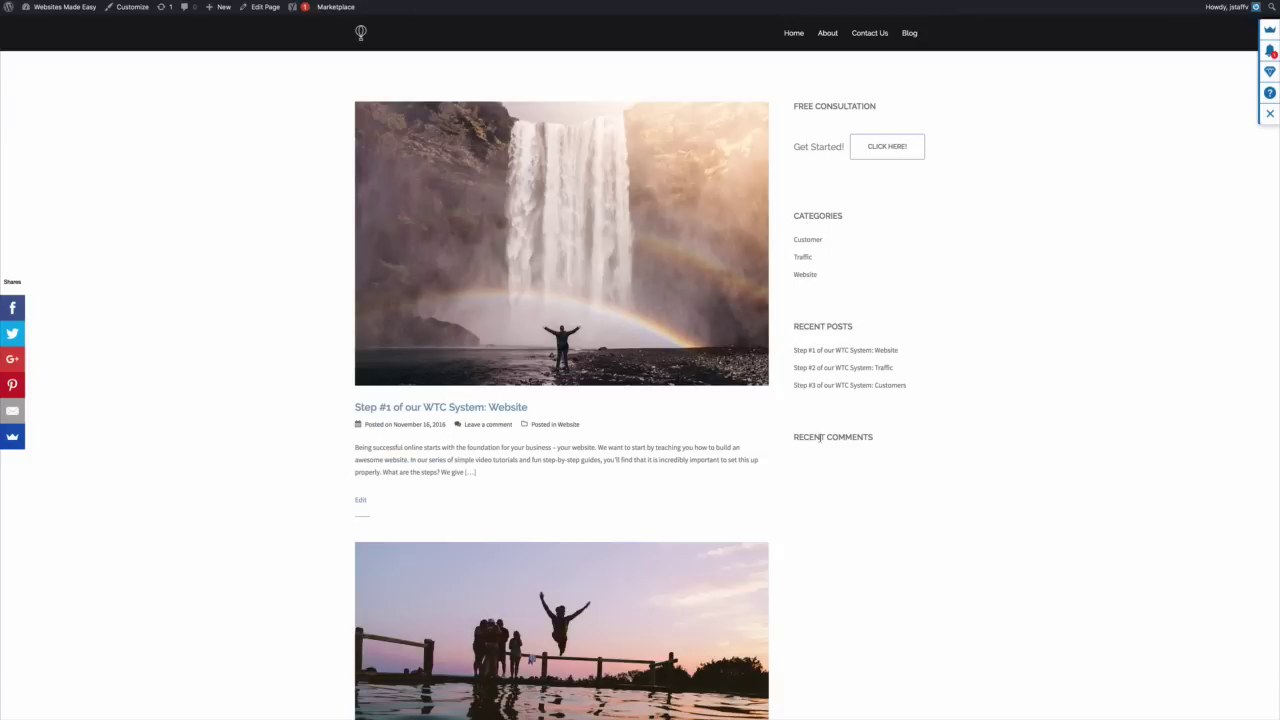
scroll(891, 454, down, 3)
scroll(117, 57, up, 3)
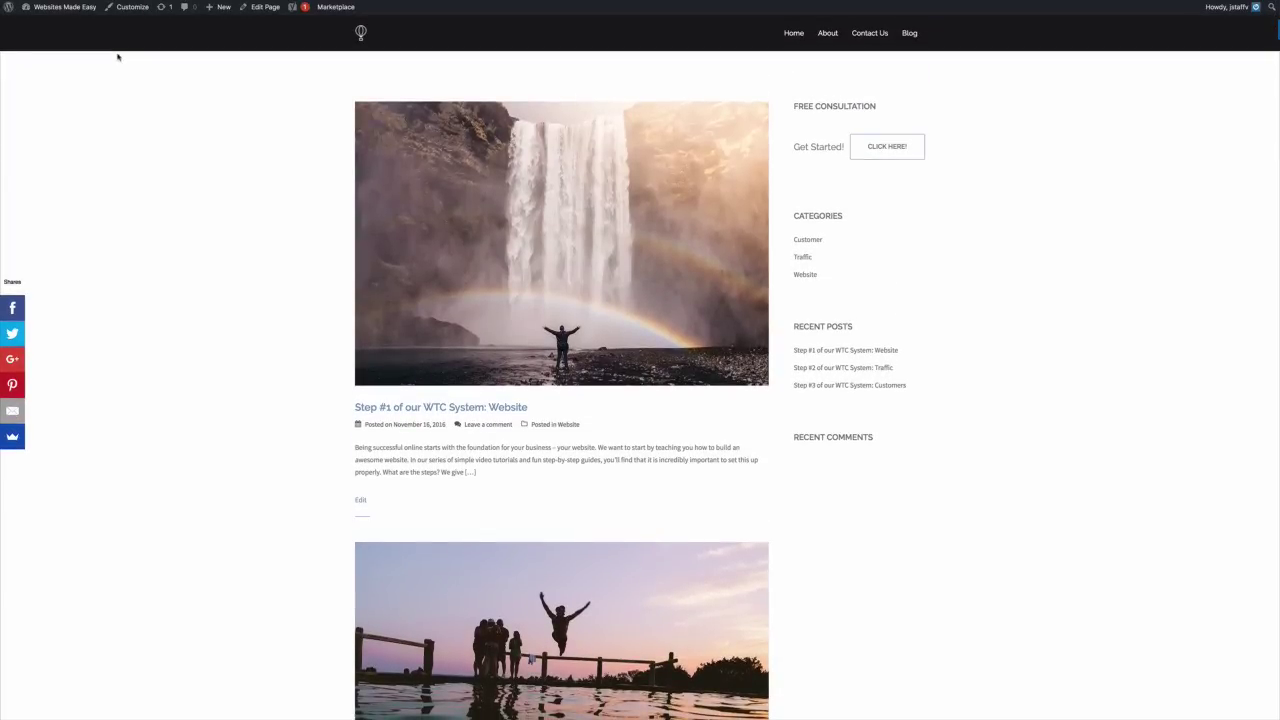
mouse_move(78, 10)
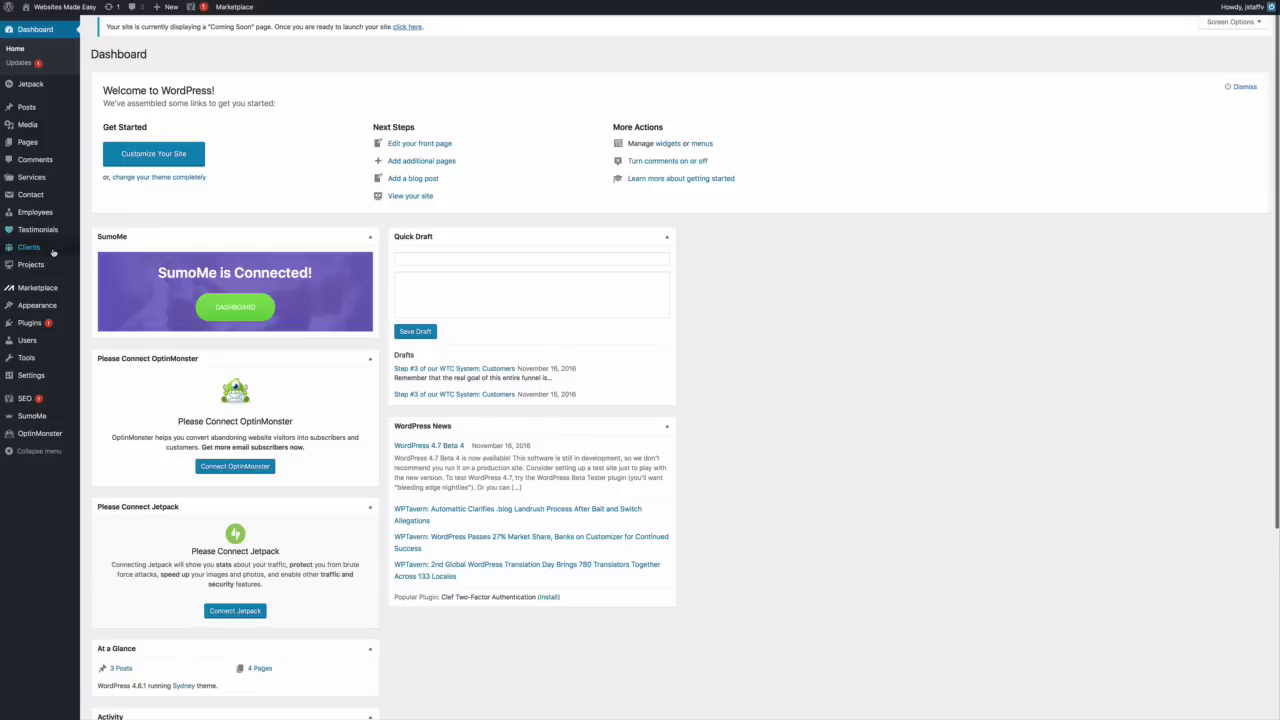
Switch WP Super Cache to Caching On, run the cache test, and dismiss the security warning
mouse_move(38, 326)
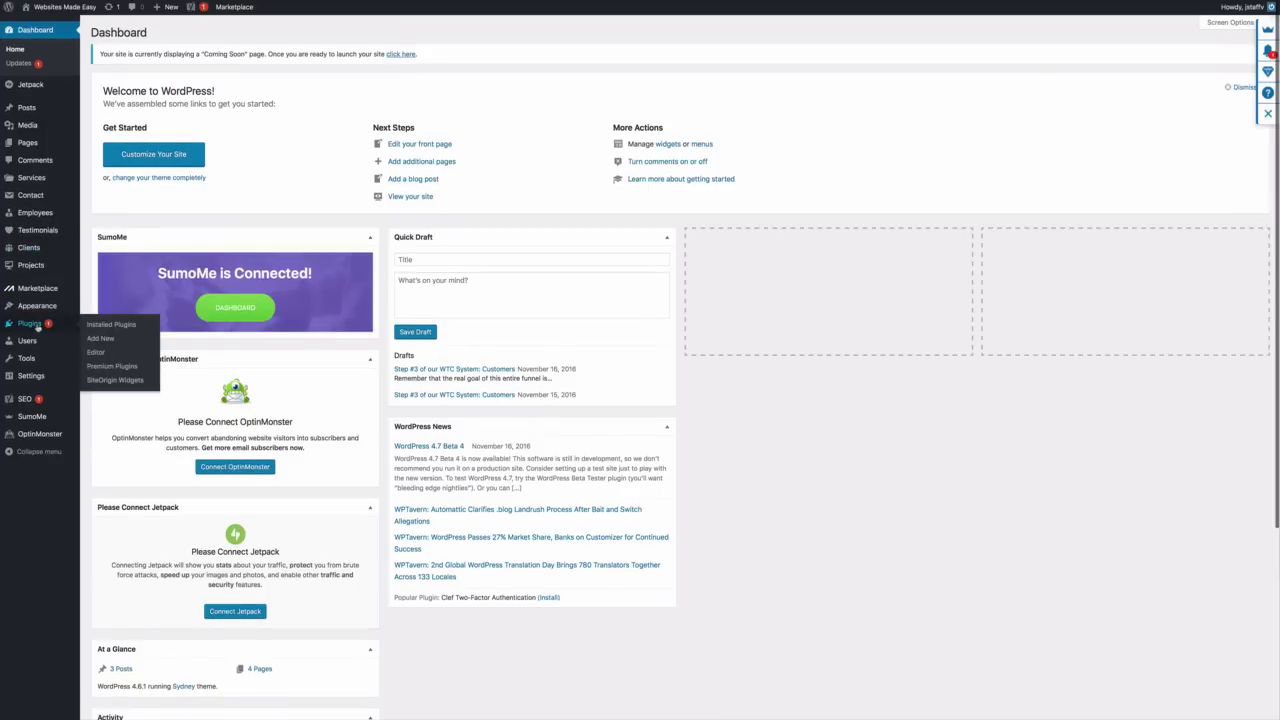
click(98, 329)
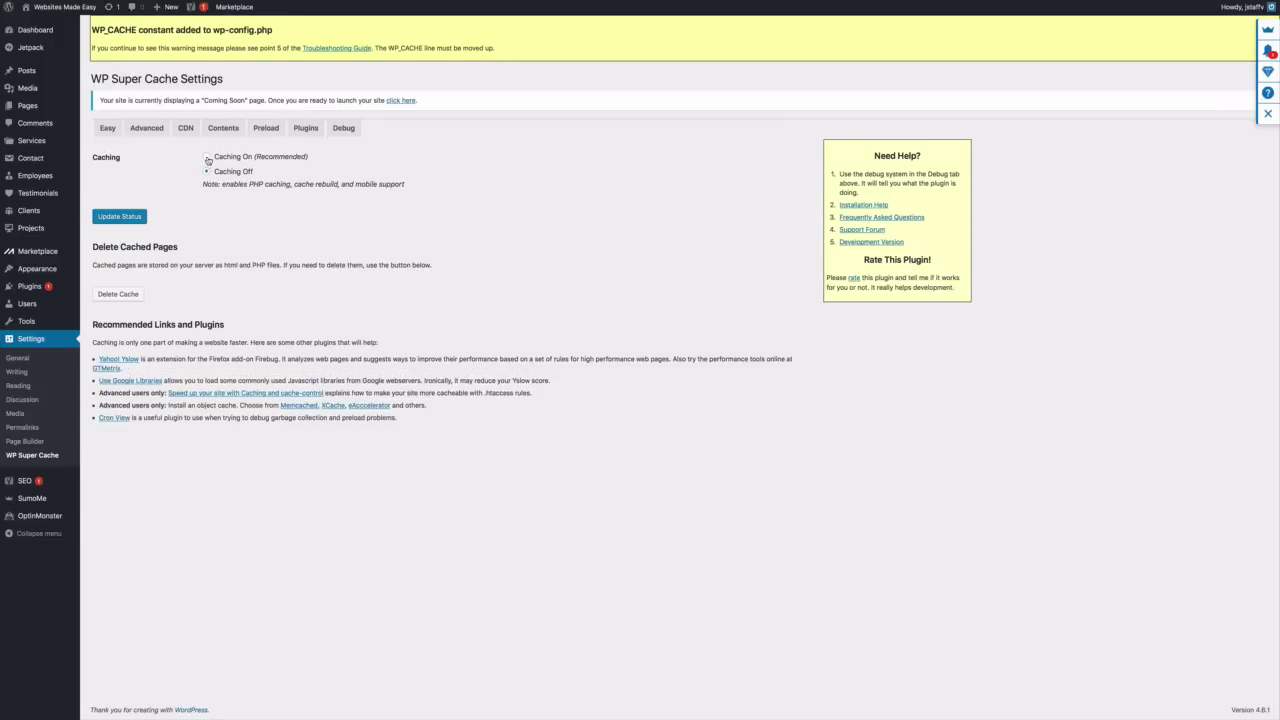
click(207, 157)
click(137, 219)
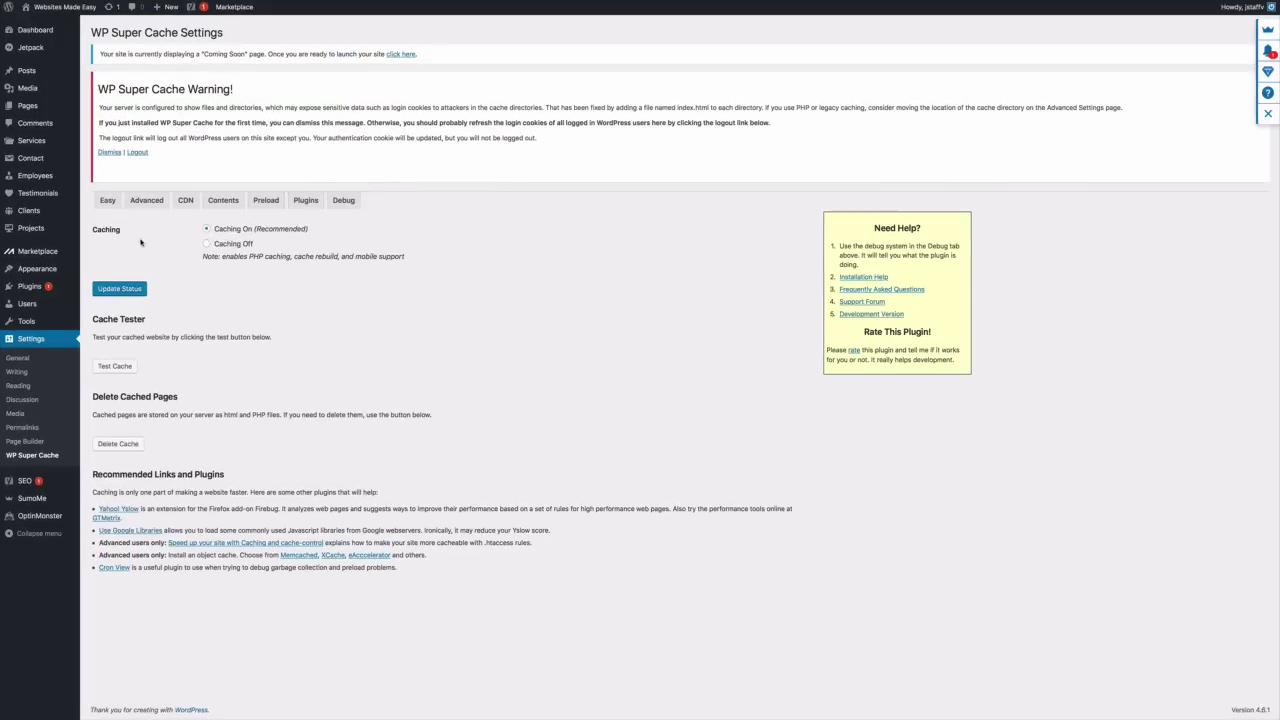
click(115, 367)
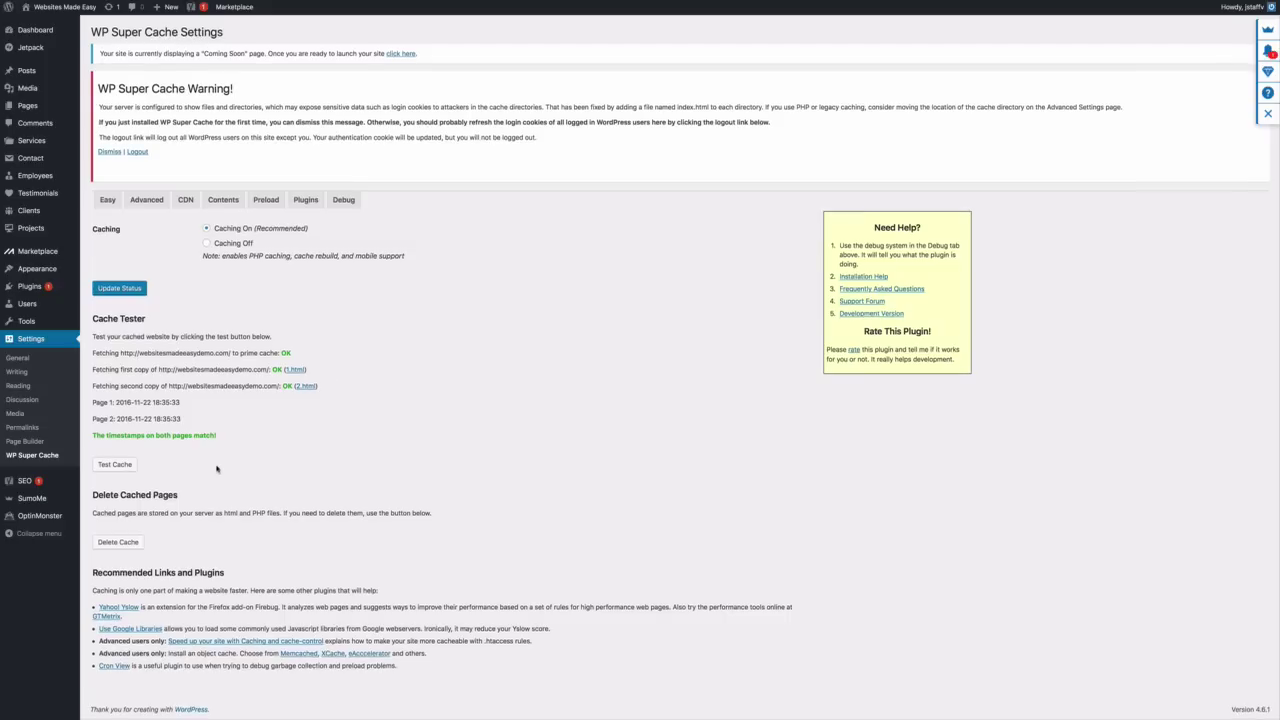
click(114, 154)
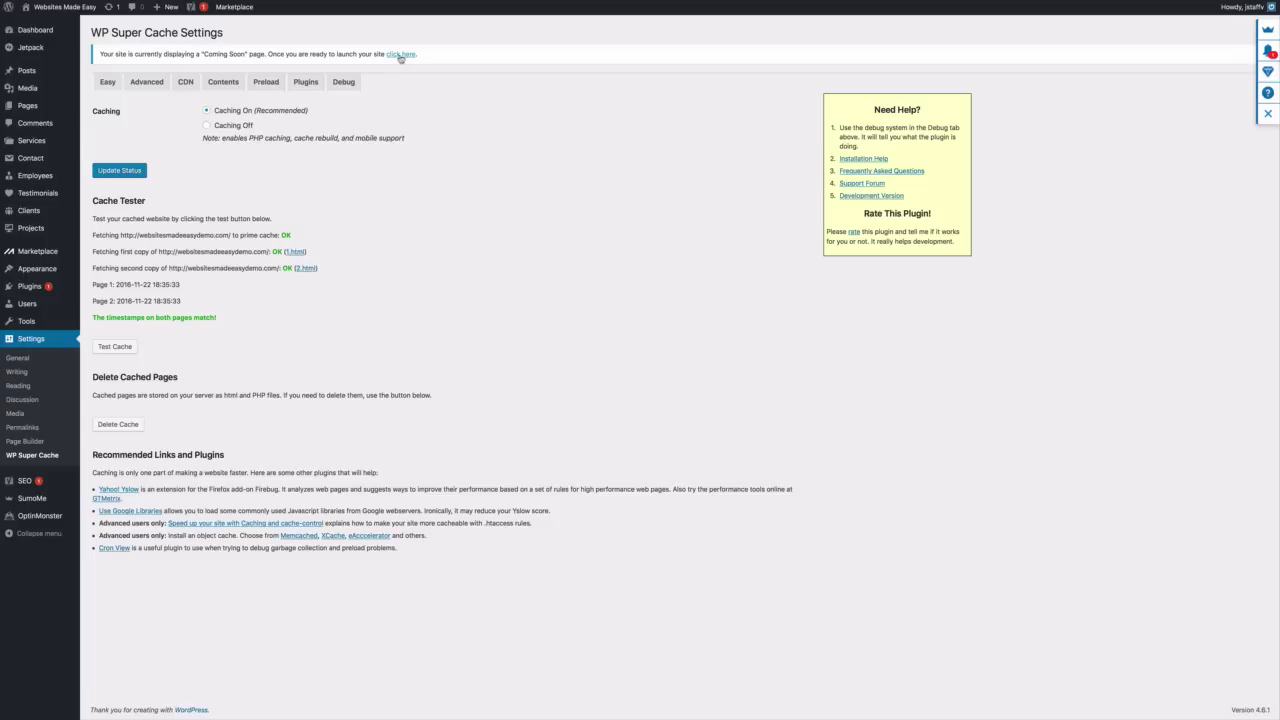
Take the site out of Coming Soon mode and scroll through the live homepage
click(400, 55)
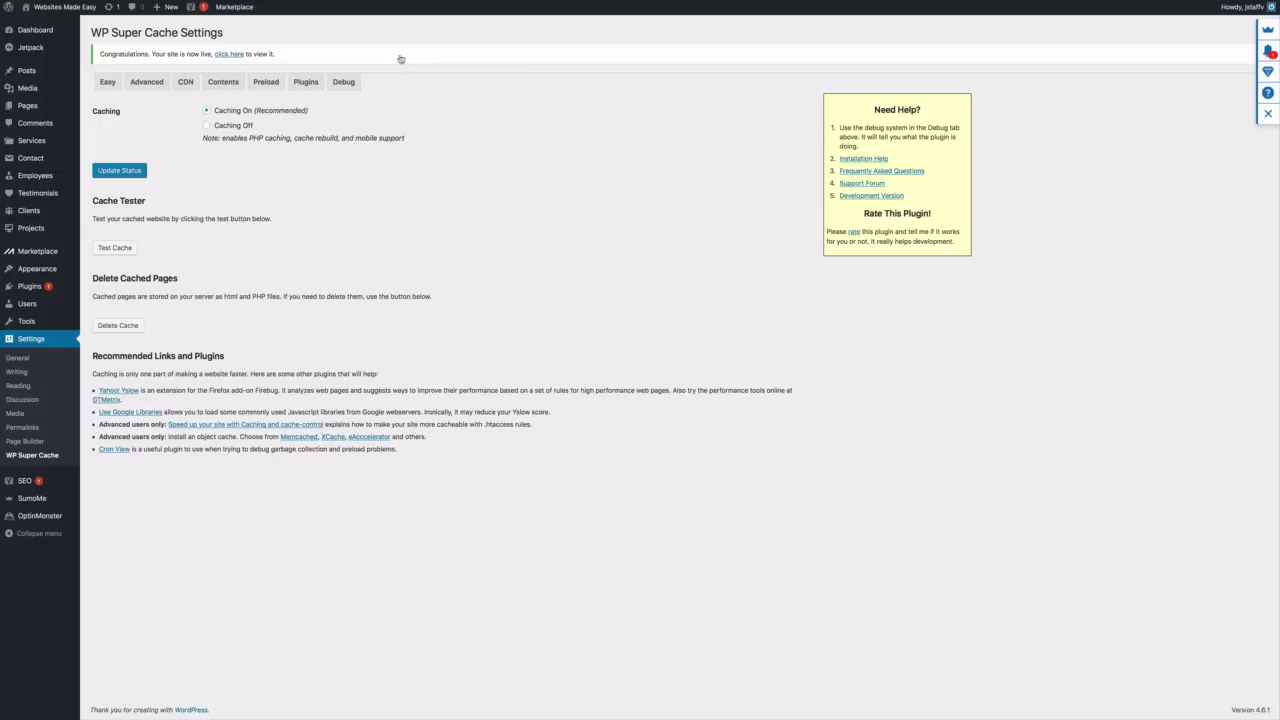
click(229, 55)
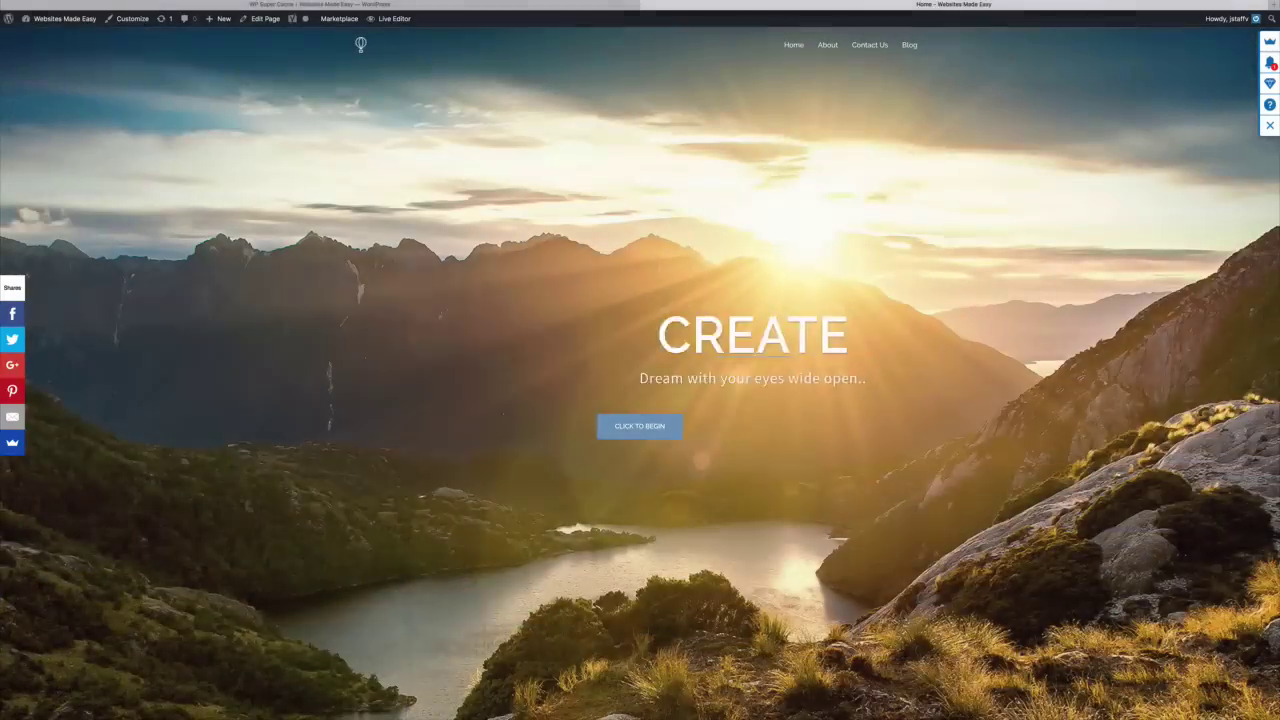
scroll(640, 360, down, 4)
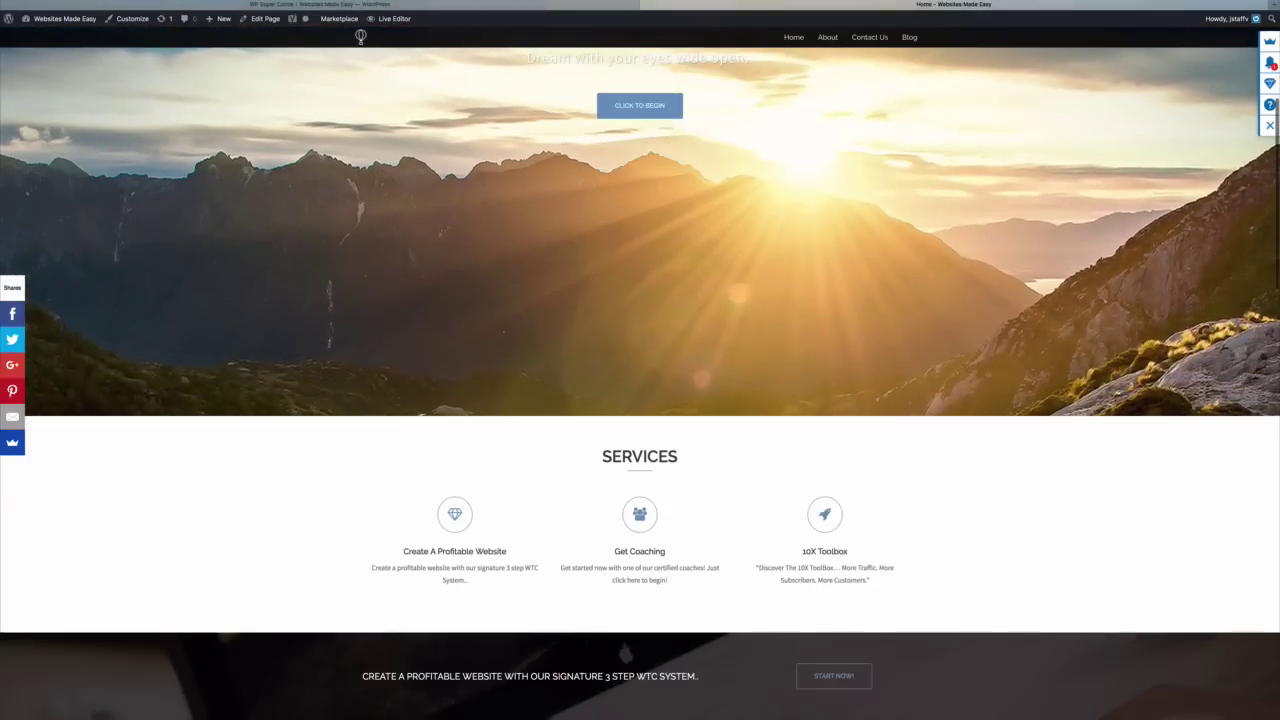
scroll(640, 400, down, 3)
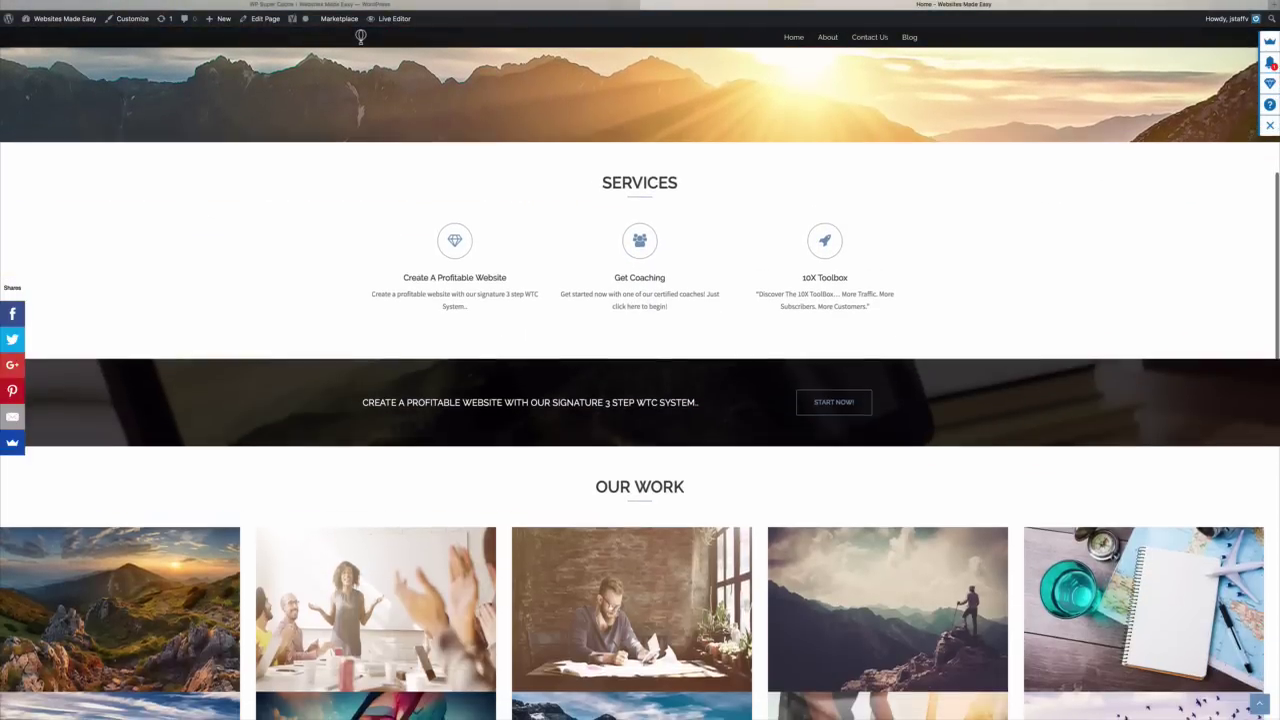
scroll(640, 400, down, 3)
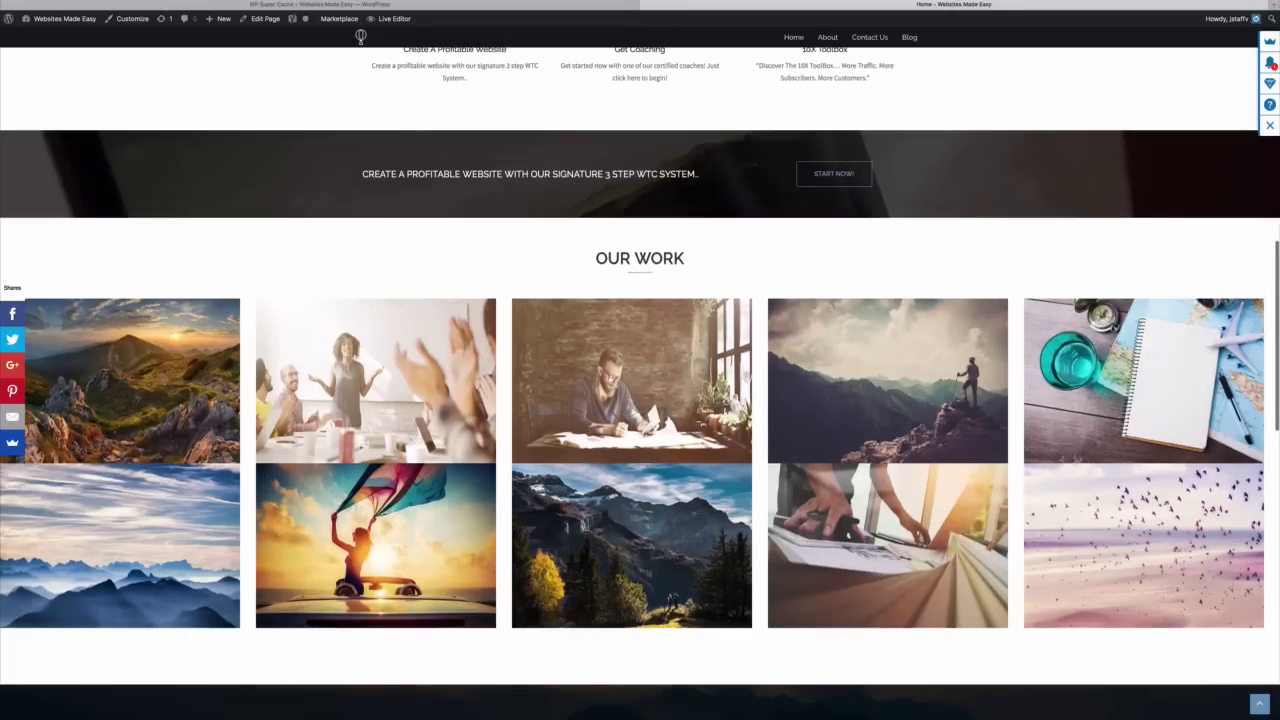
scroll(640, 400, down, 1)
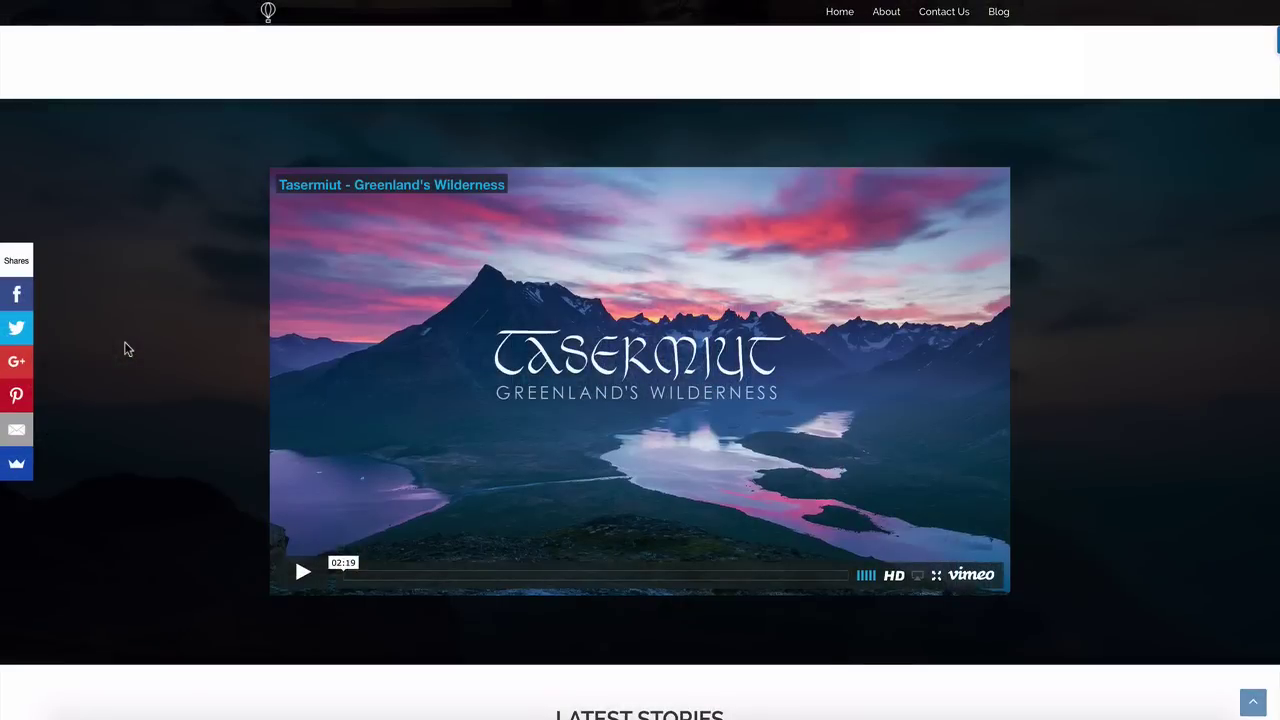
scroll(125, 349, down, 5)
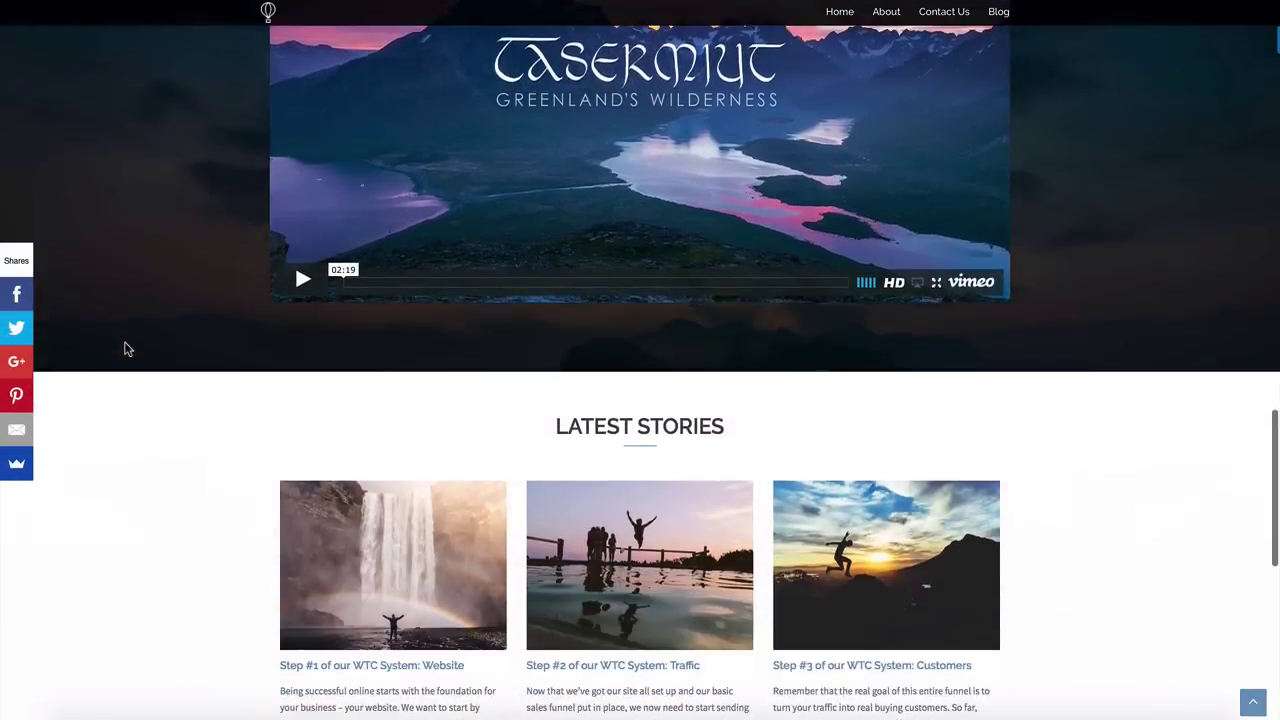
scroll(125, 349, down, 4)
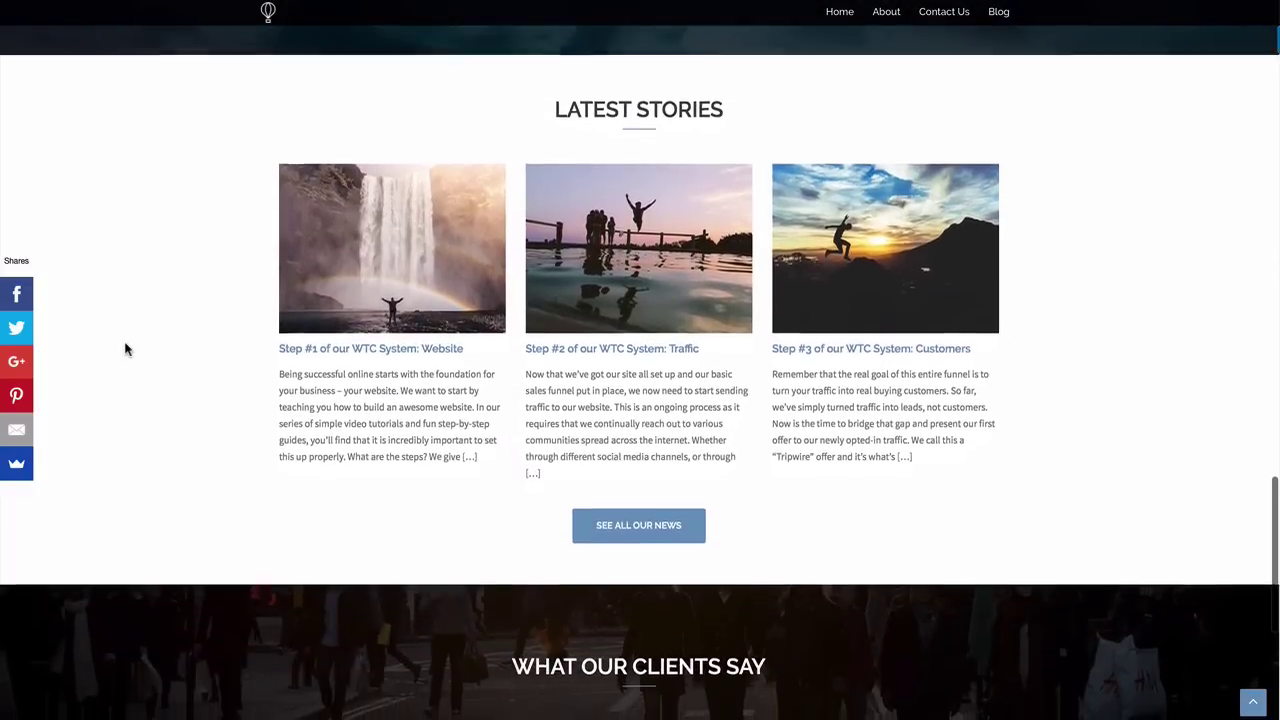
scroll(125, 349, down, 3)
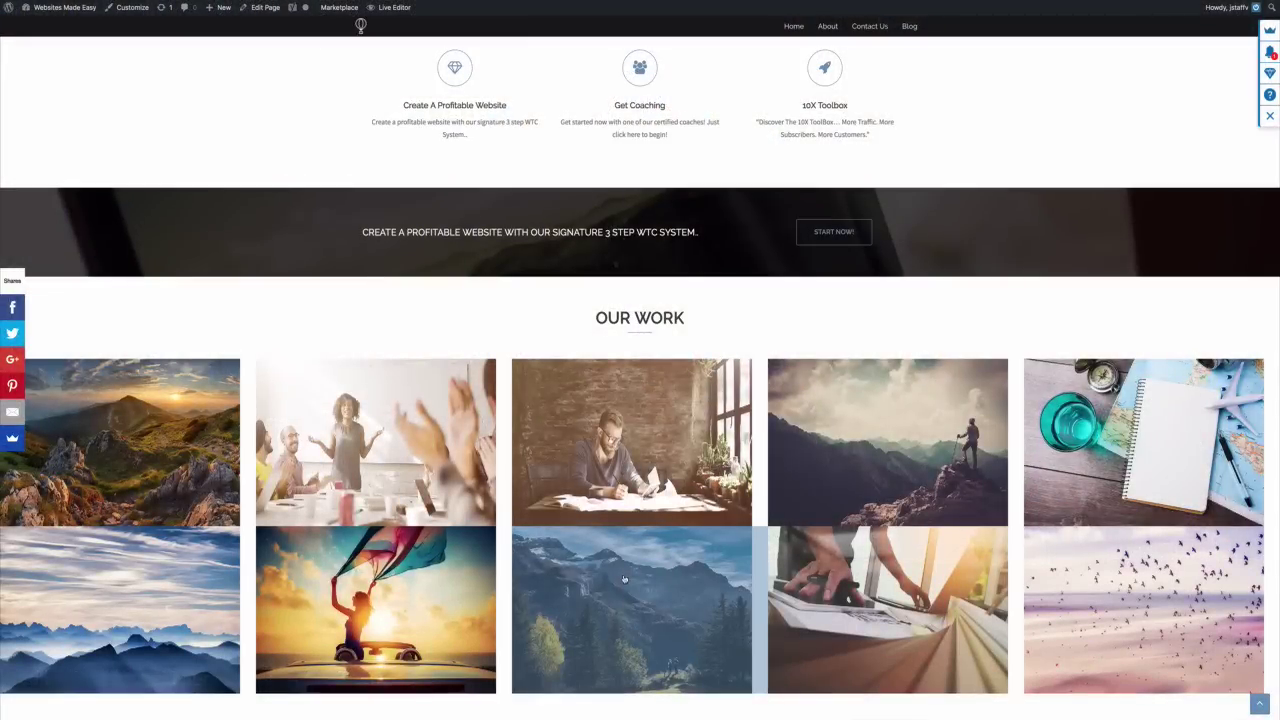
scroll(623, 579, up, 5)
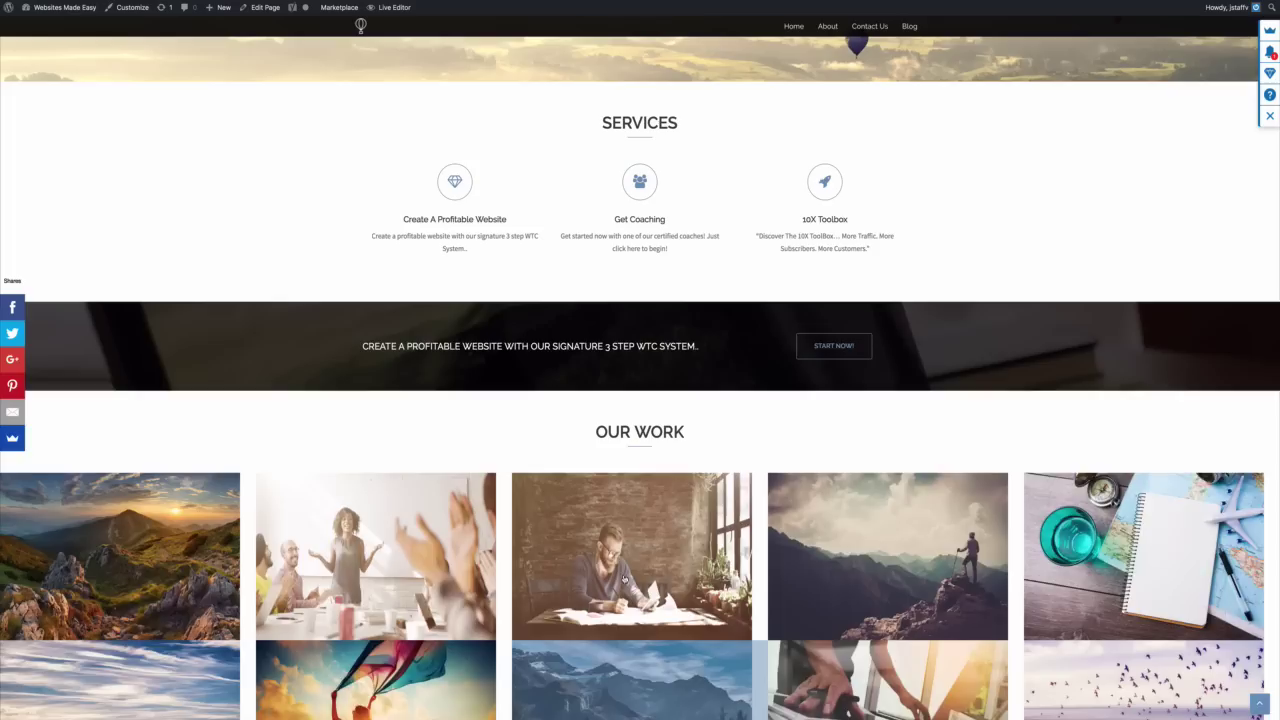
scroll(623, 579, up, 3)
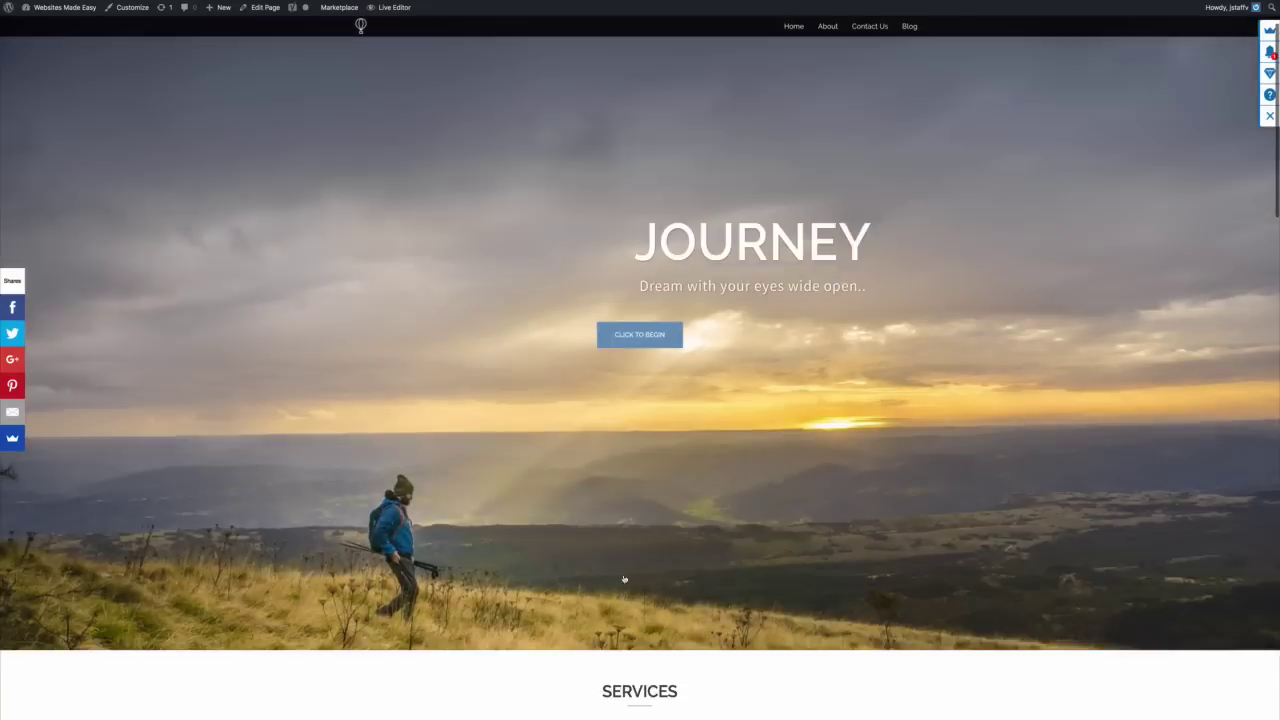